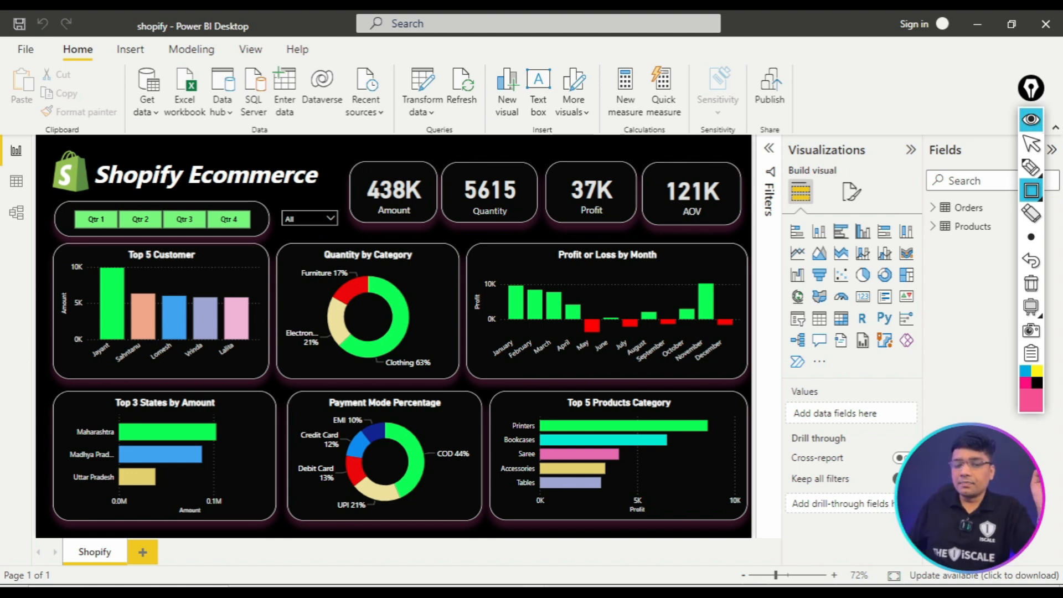
- Switch to the Products workbook in Excel and look through its order rows
mouse_move(554, 595)
left_click(551, 556)
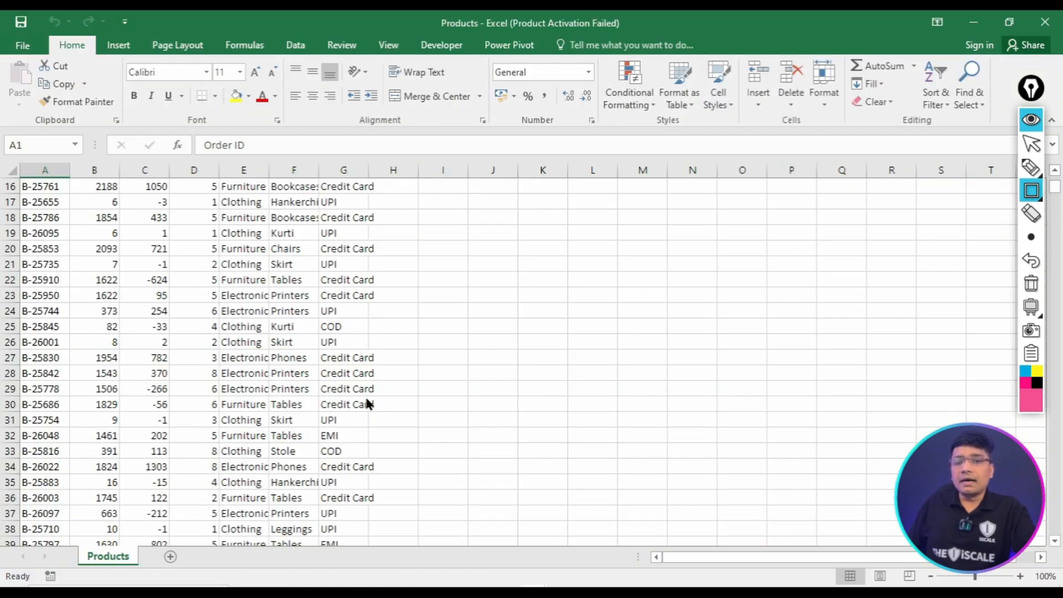
scroll(418, 377, "down", 9)
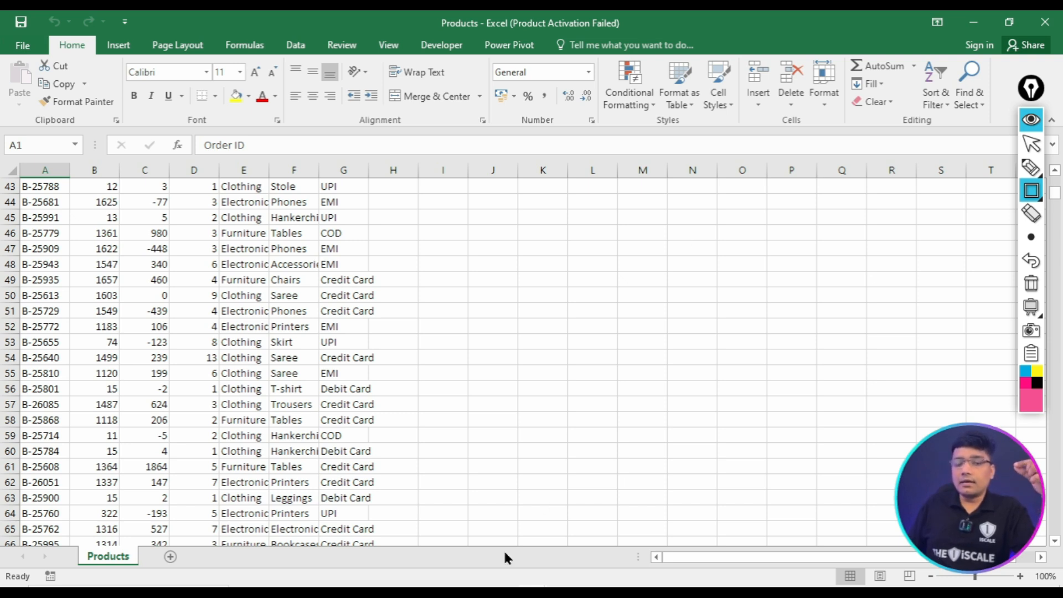
- Check the Profit or Loss by Month page in the project PDF and return to the Power BI dashboard
mouse_move(490, 589)
left_click(475, 532)
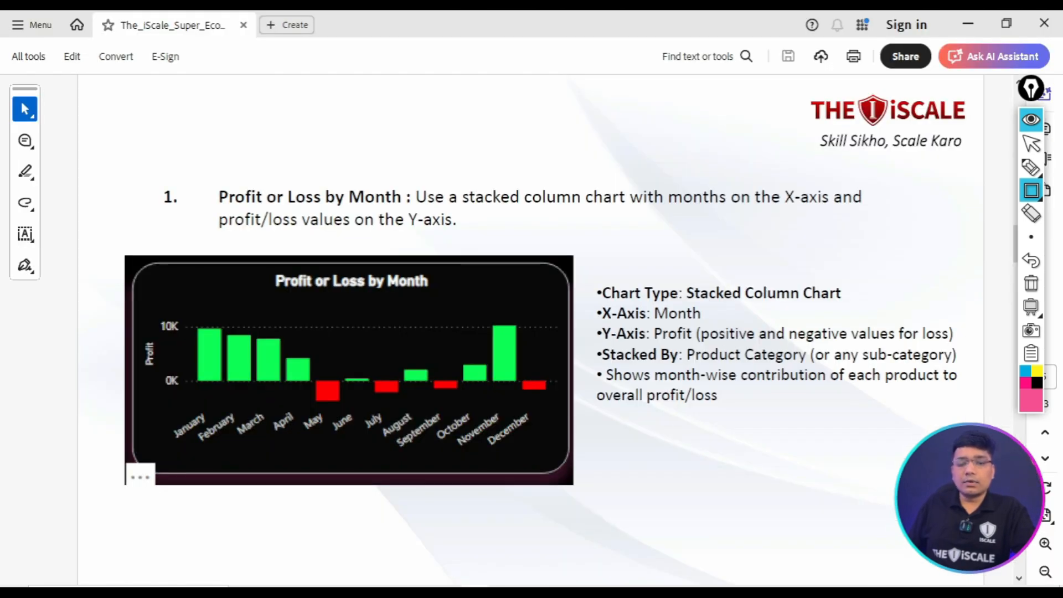
key("alt+Tab")
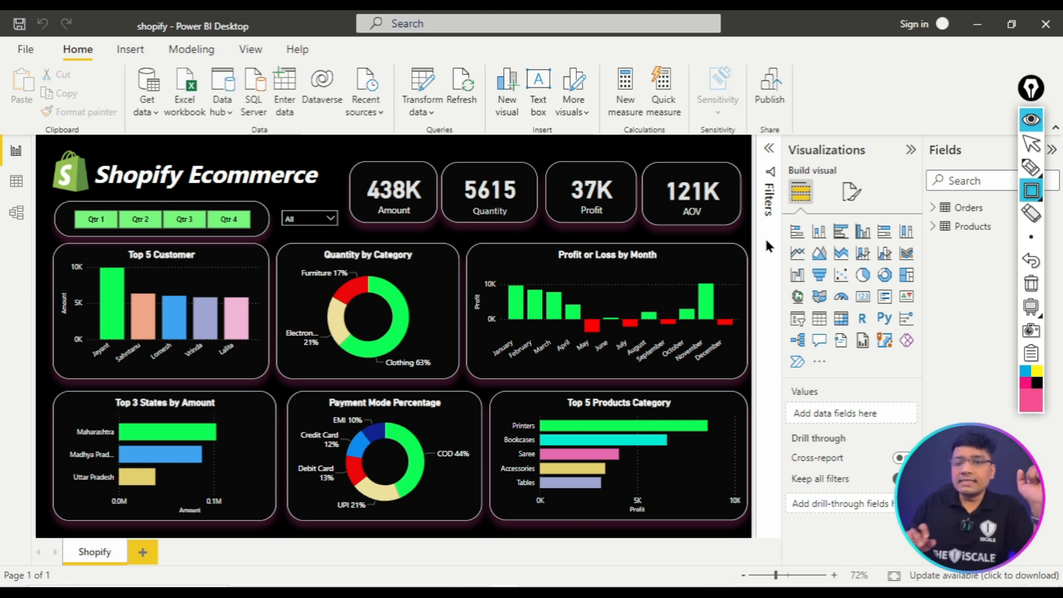
left_click(1032, 192)
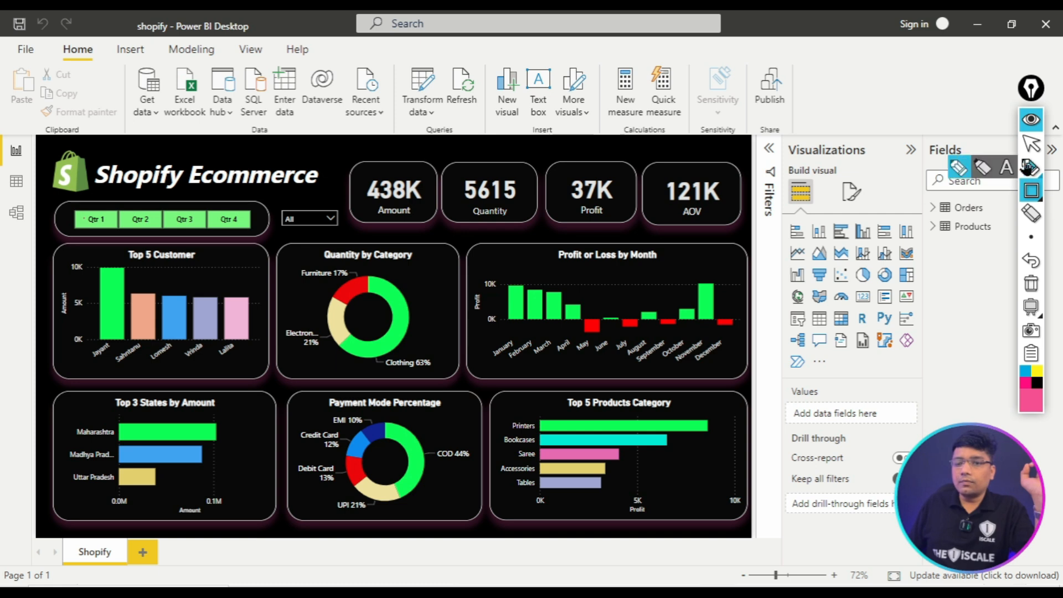
left_click(1032, 119)
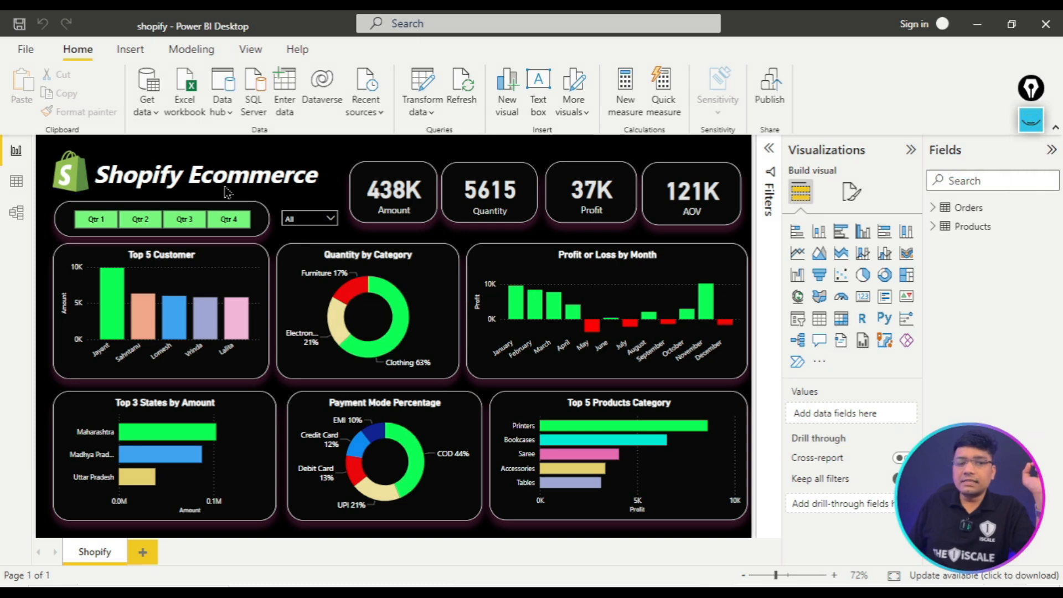
- Filter the Shopify dashboard to Qtr 1 and examine the Profit or Loss by Month chart
left_click(93, 225)
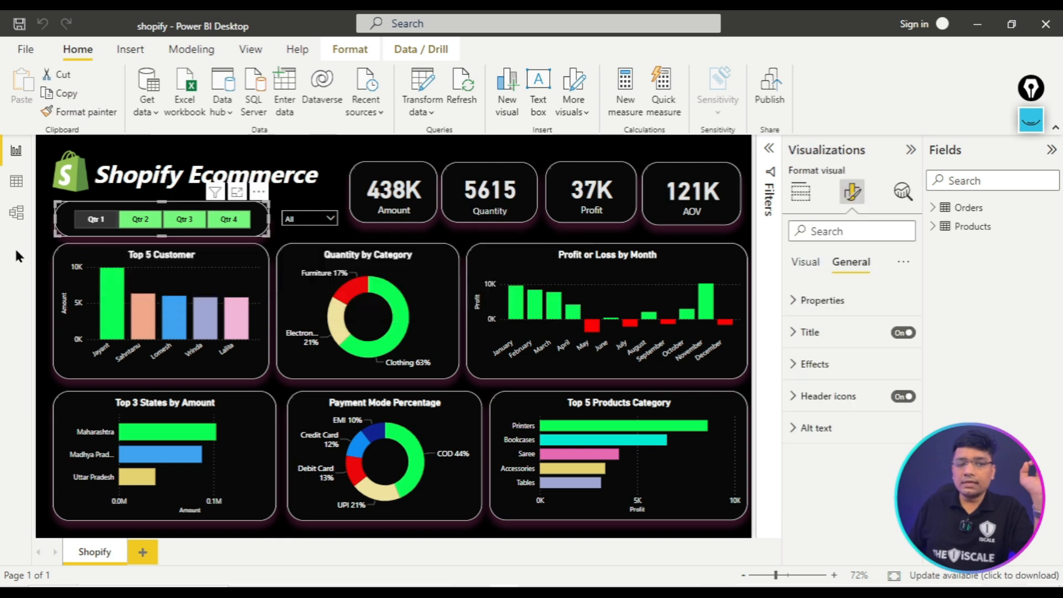
left_click(102, 218)
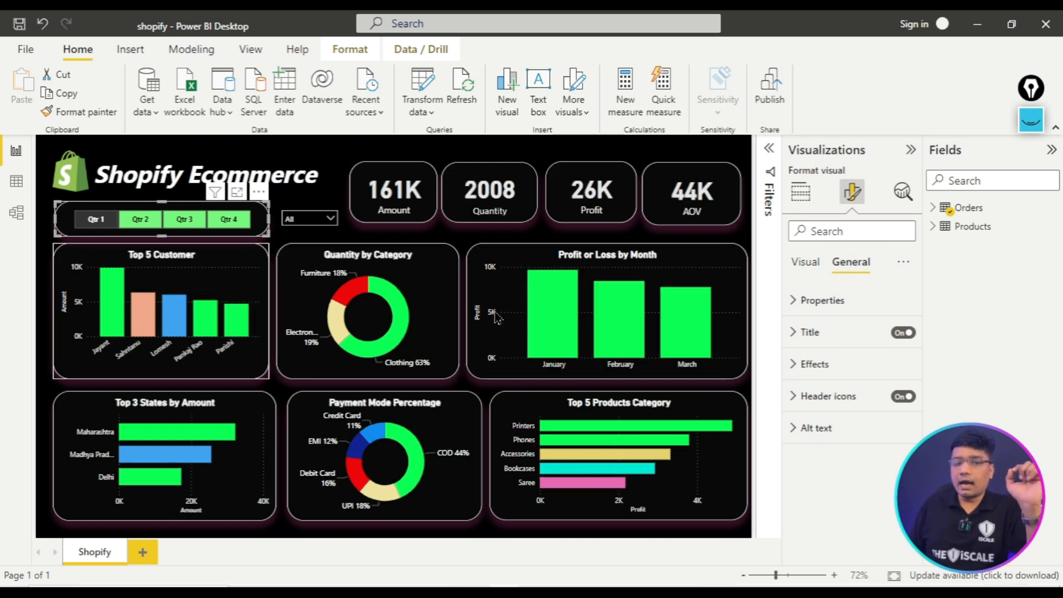
mouse_move(543, 325)
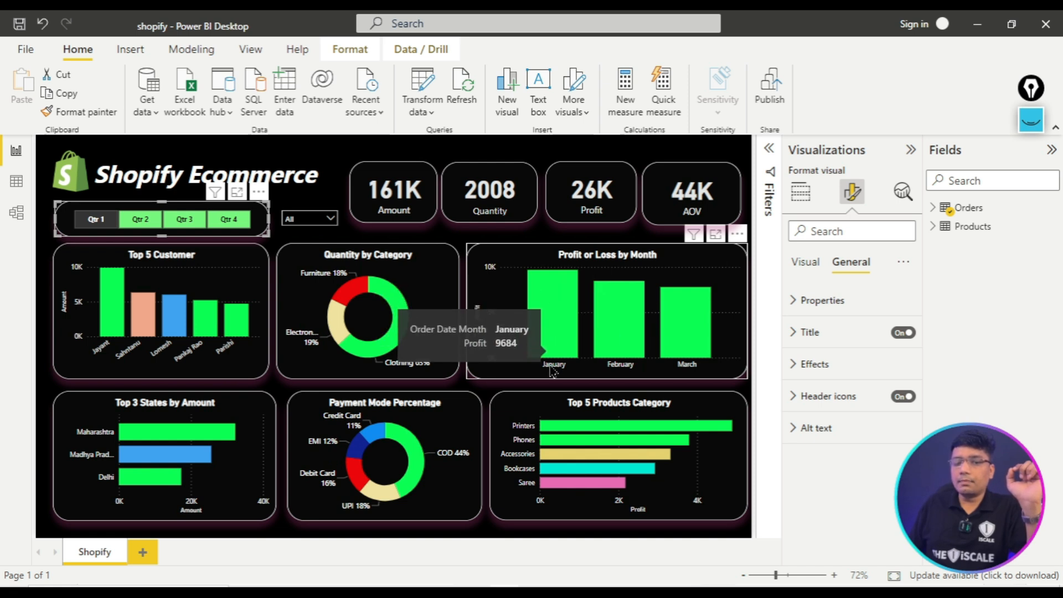
mouse_move(690, 365)
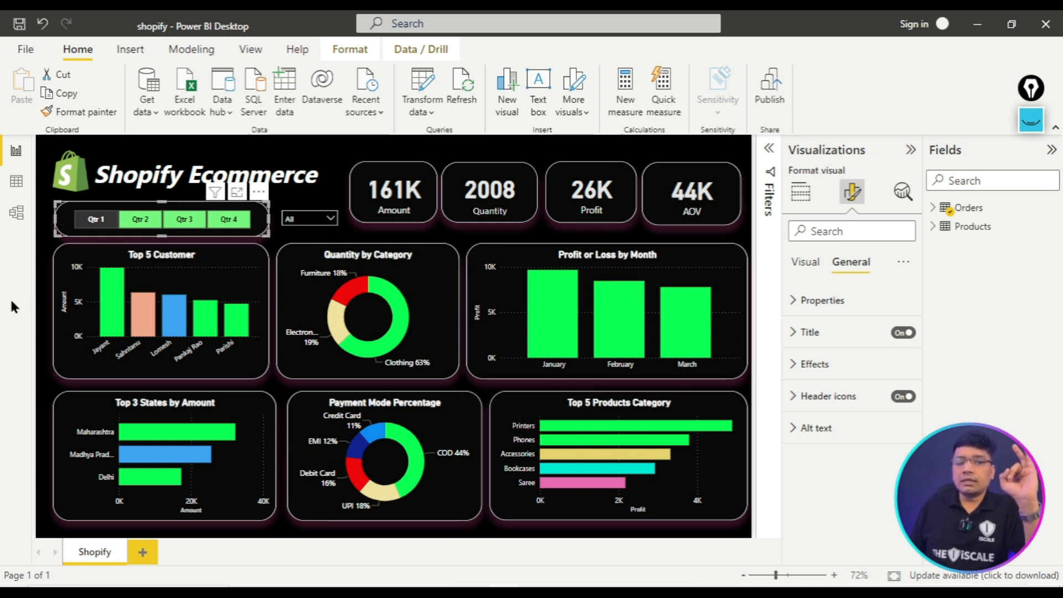
left_click(44, 312)
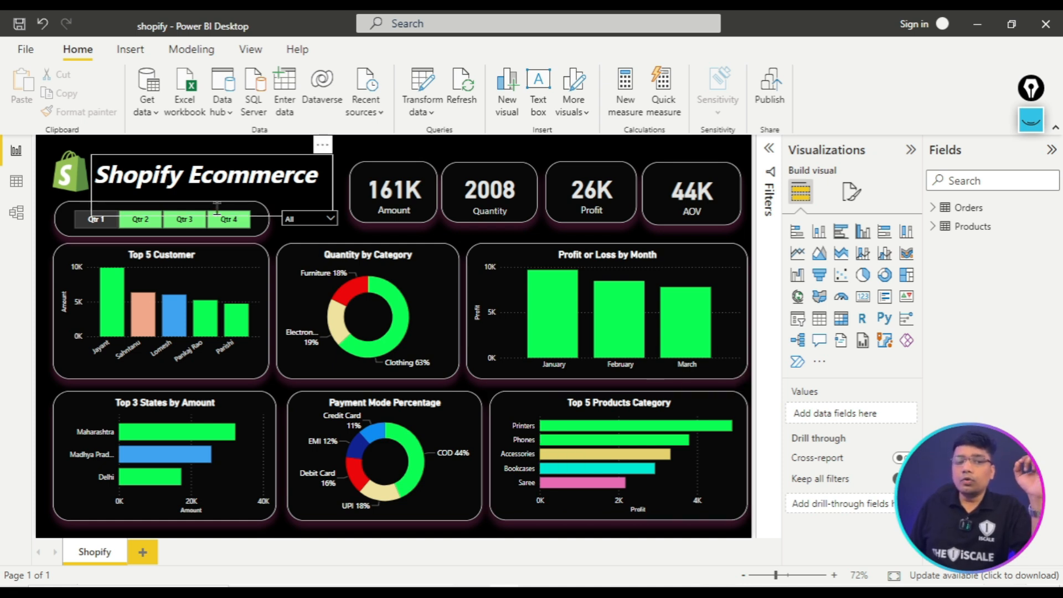
- Filter the dashboard to Qtr 3 and examine the Profit or Loss by Month and Top 5 Customer charts
left_click(181, 229)
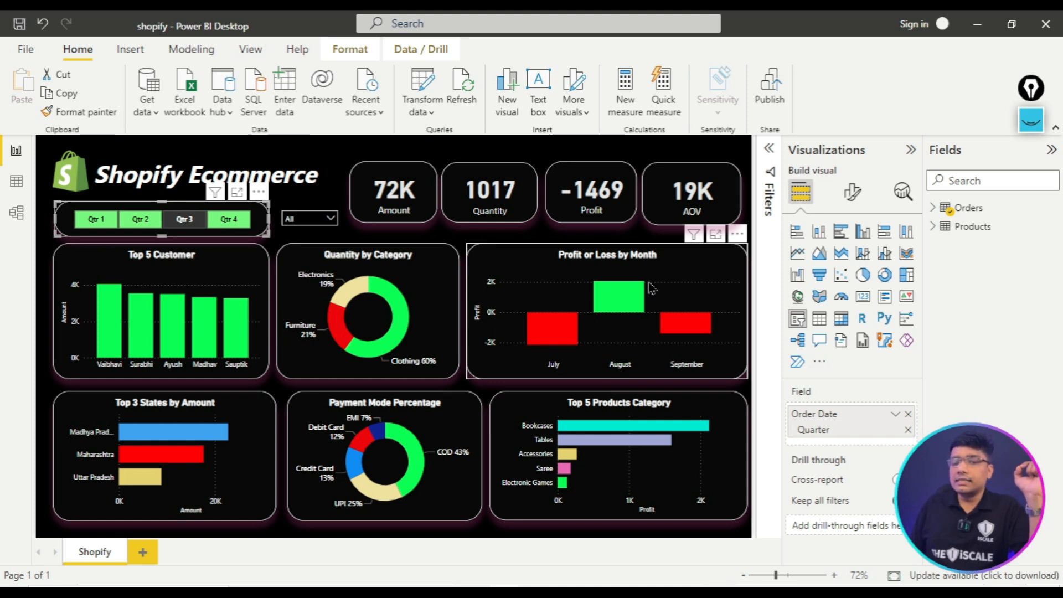
mouse_move(672, 321)
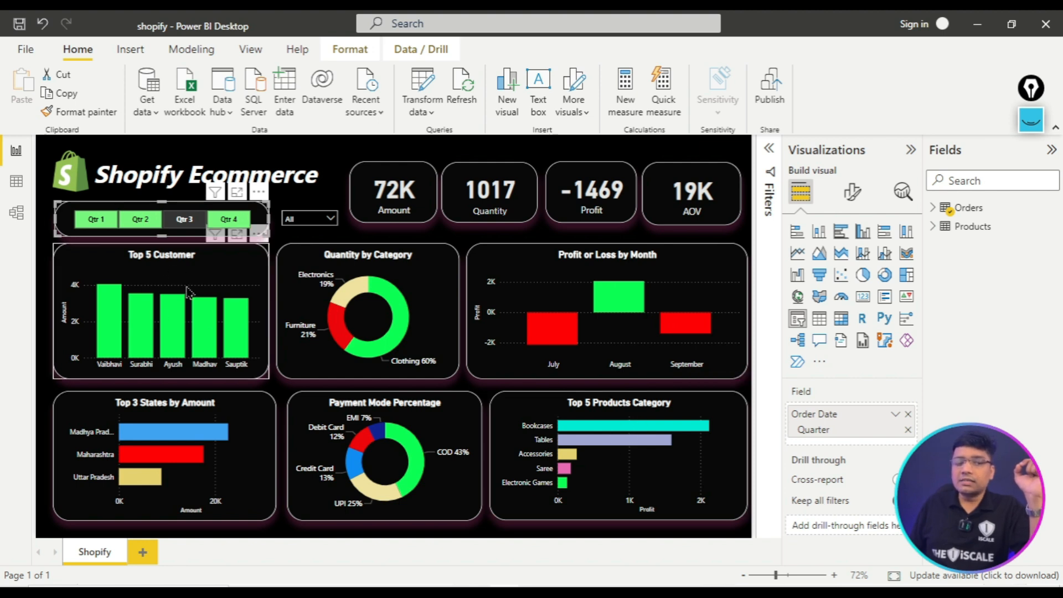
mouse_move(245, 323)
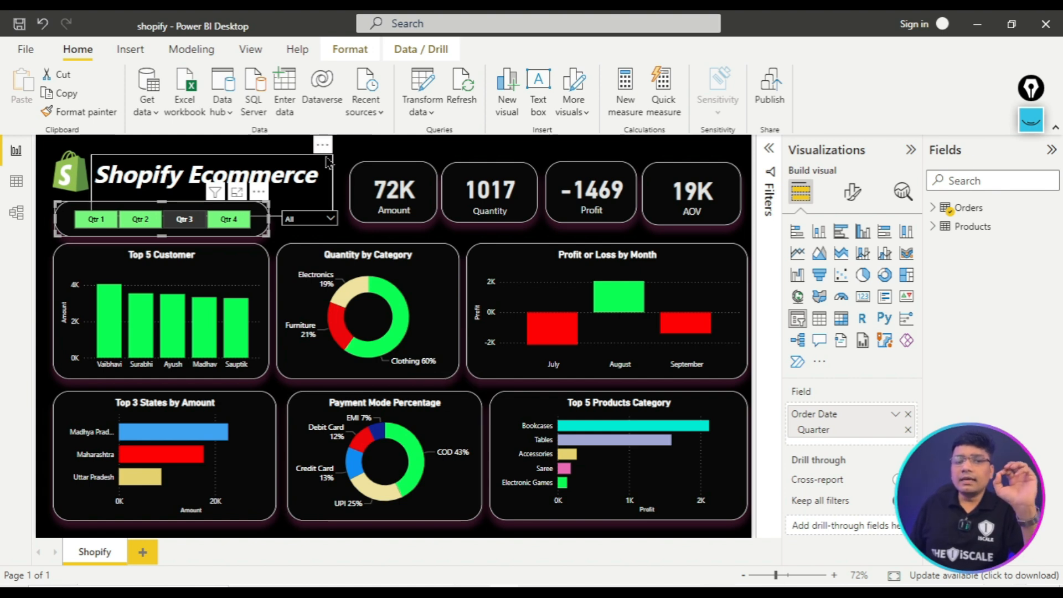
left_click(365, 147)
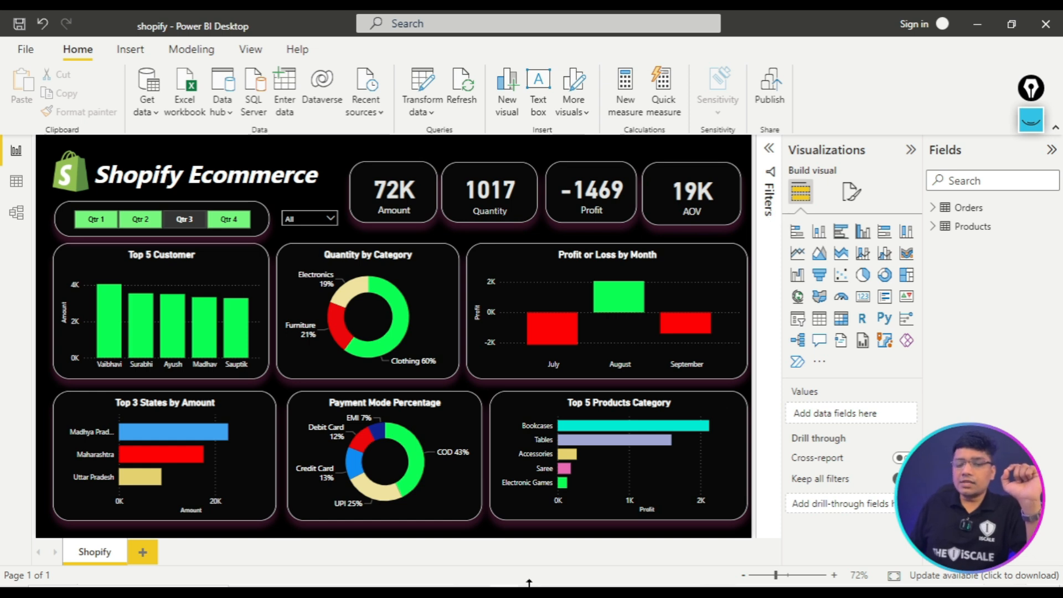
- Switch to the Products workbook in Excel and review further order rows down to about row 136
mouse_move(533, 592)
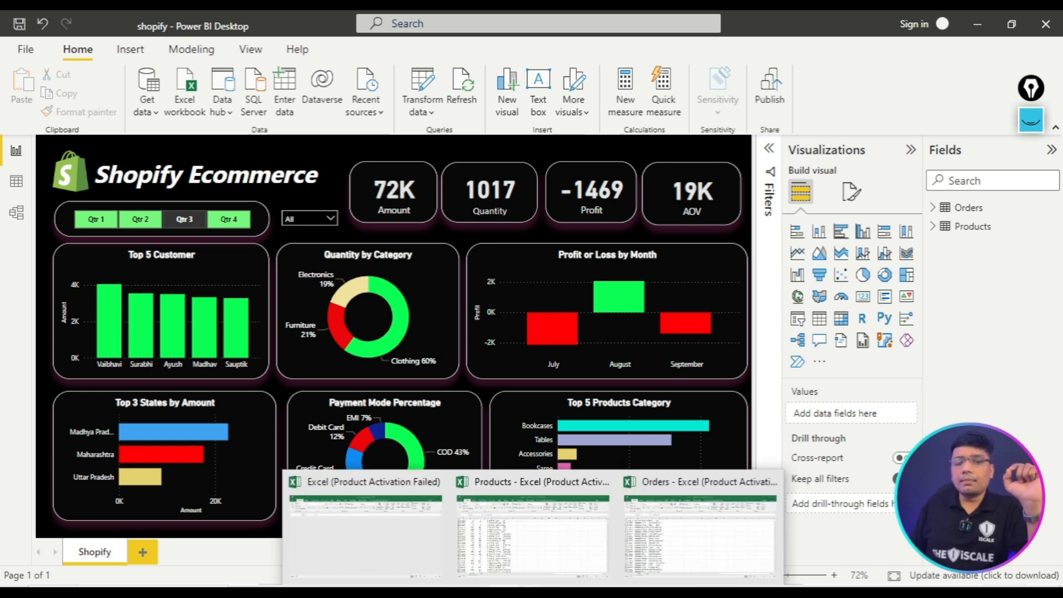
left_click(554, 540)
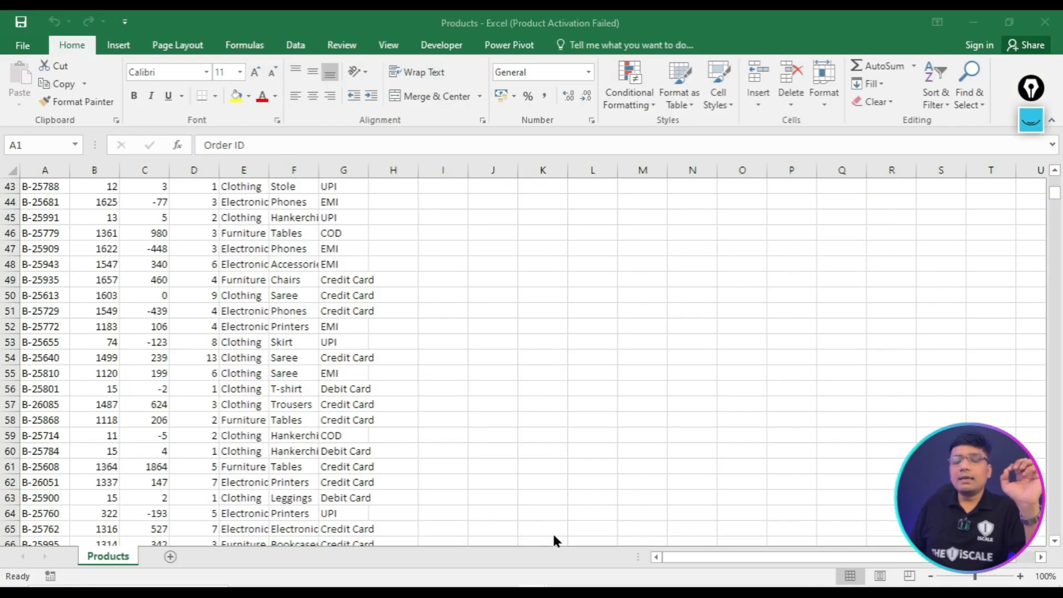
scroll(404, 327, "down", 9)
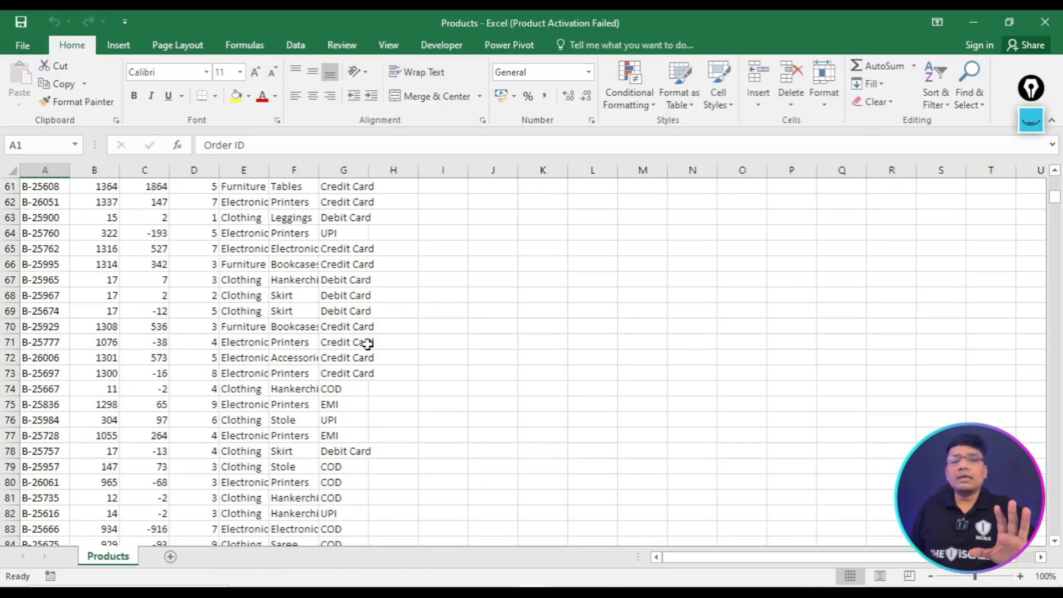
scroll(355, 347, "down", 6)
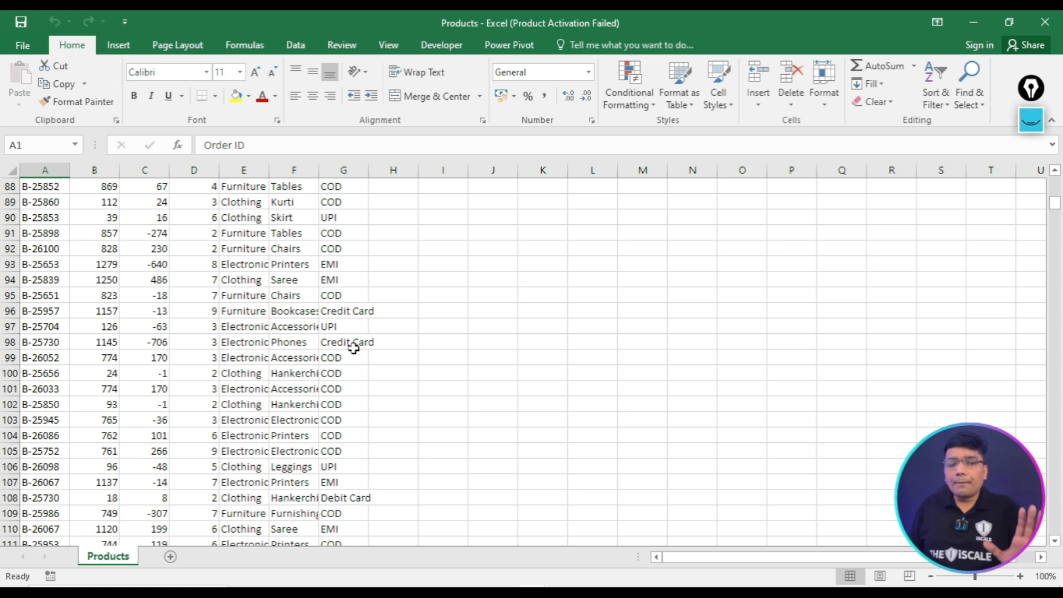
scroll(354, 347, "down", 15)
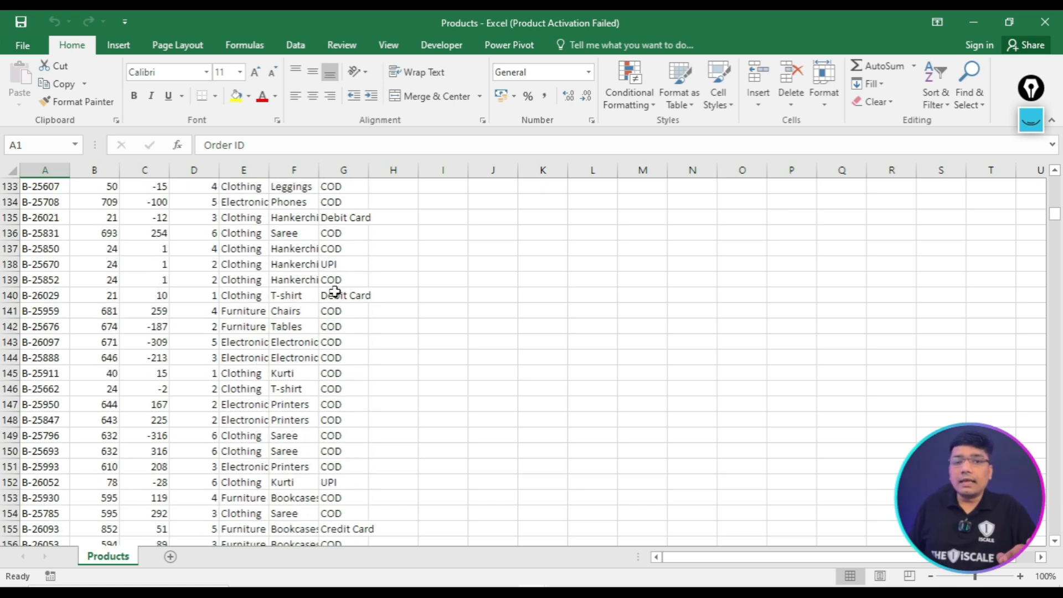
scroll(334, 292, "down", 1)
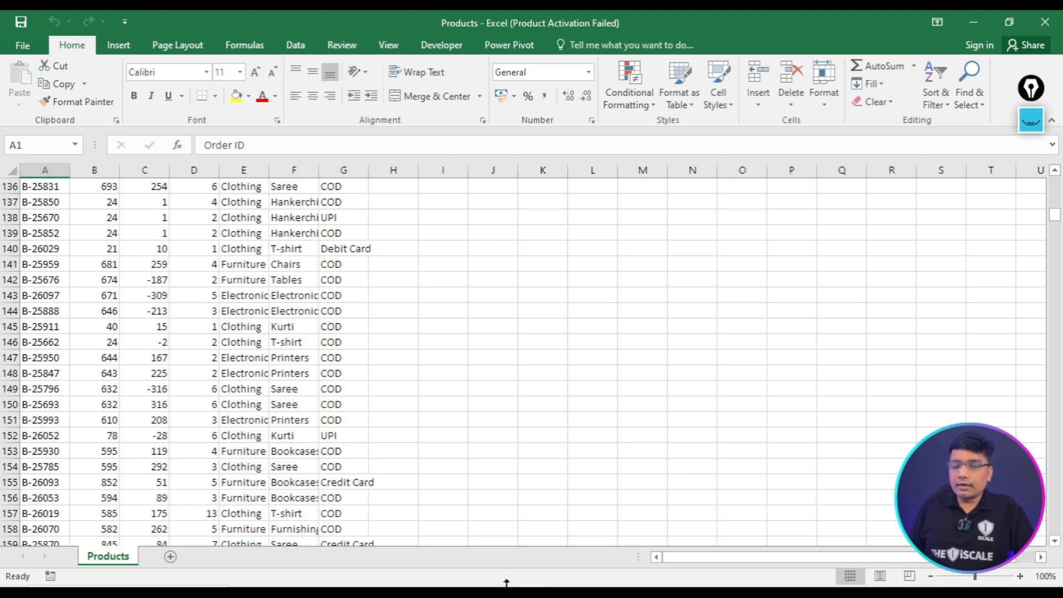
- Return to the project PDF in Acrobat and go to page 2 with the dashboard preview
left_click(531, 593)
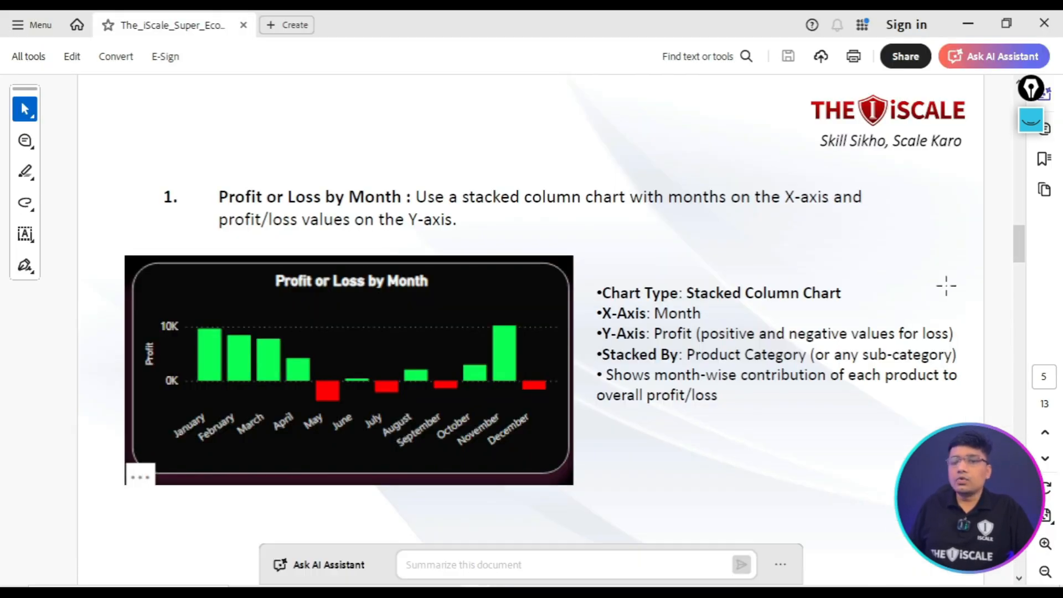
left_click_drag(1014, 254, 1021, 161)
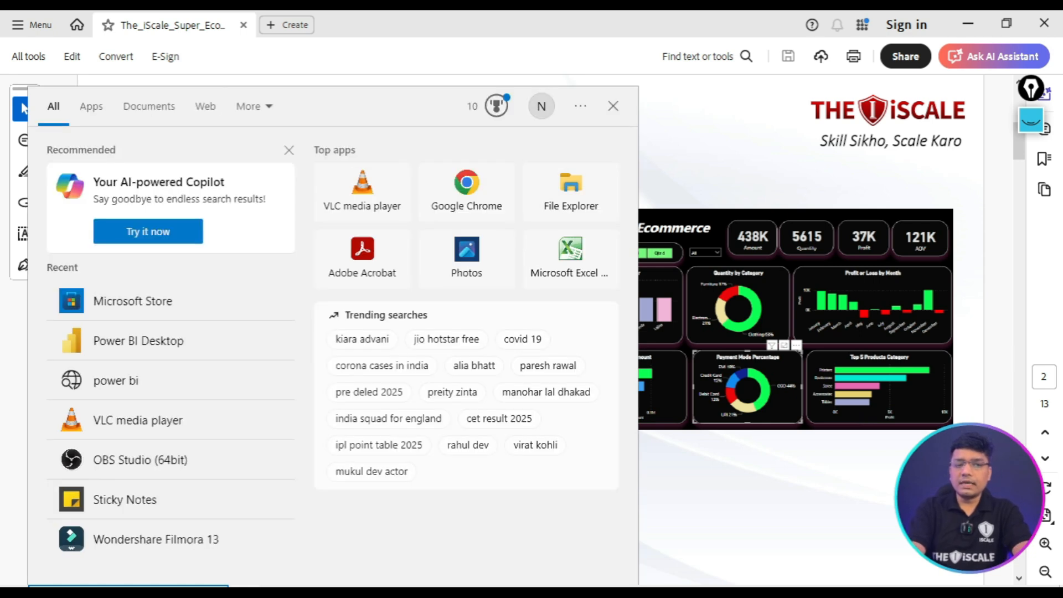
- Open Microsoft Store and search it for "power bi"
type("mir")
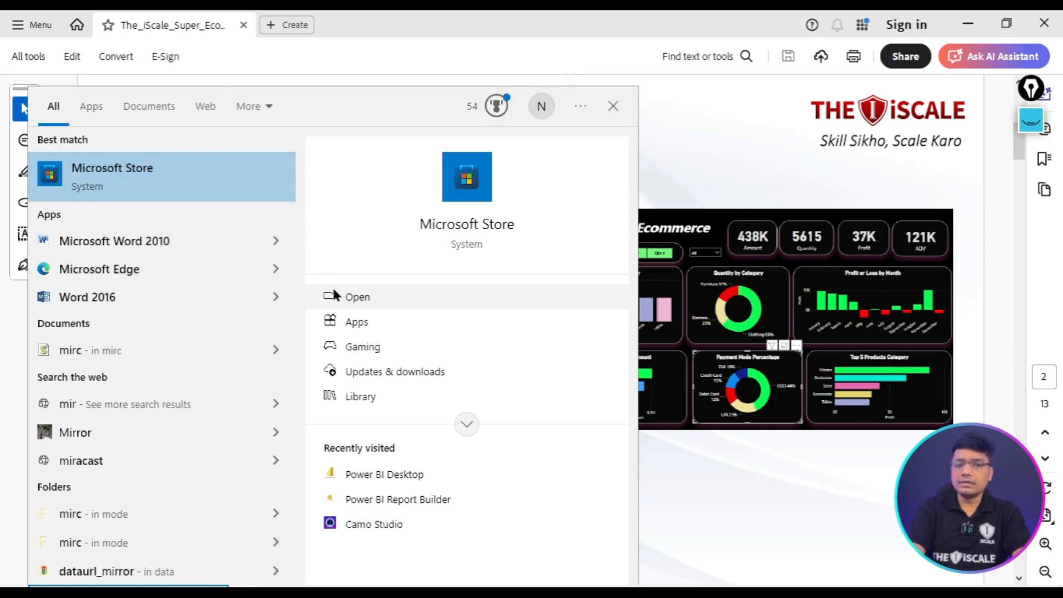
left_click(337, 296)
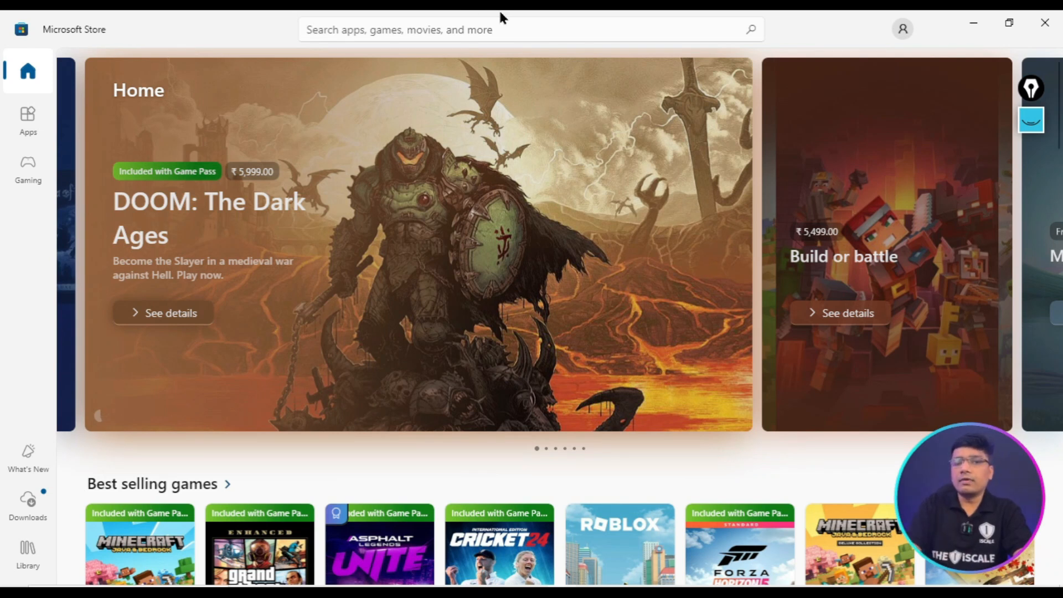
left_click(492, 28)
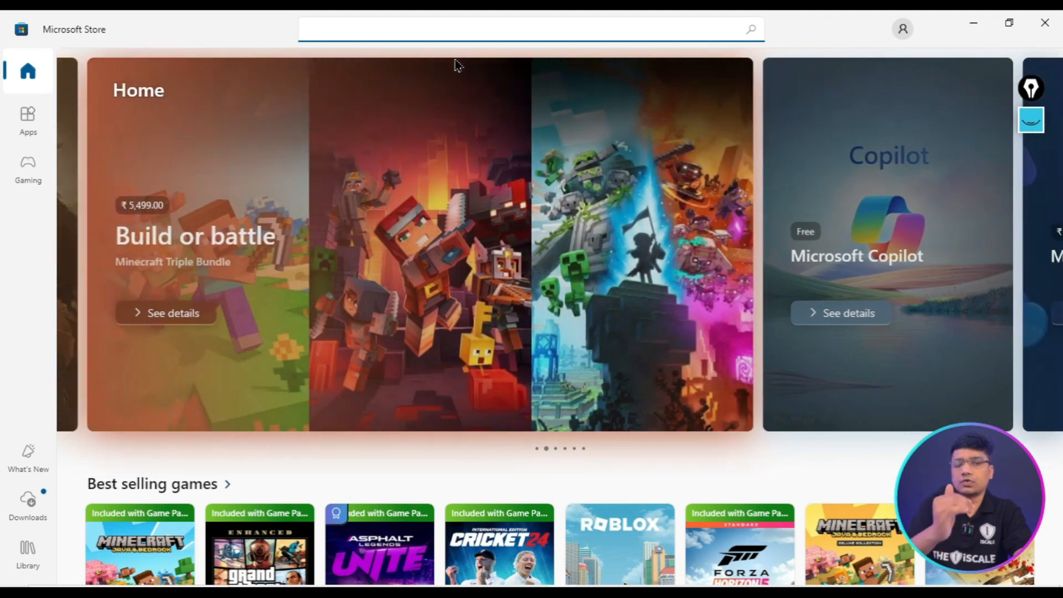
type("power bi")
key("Return")
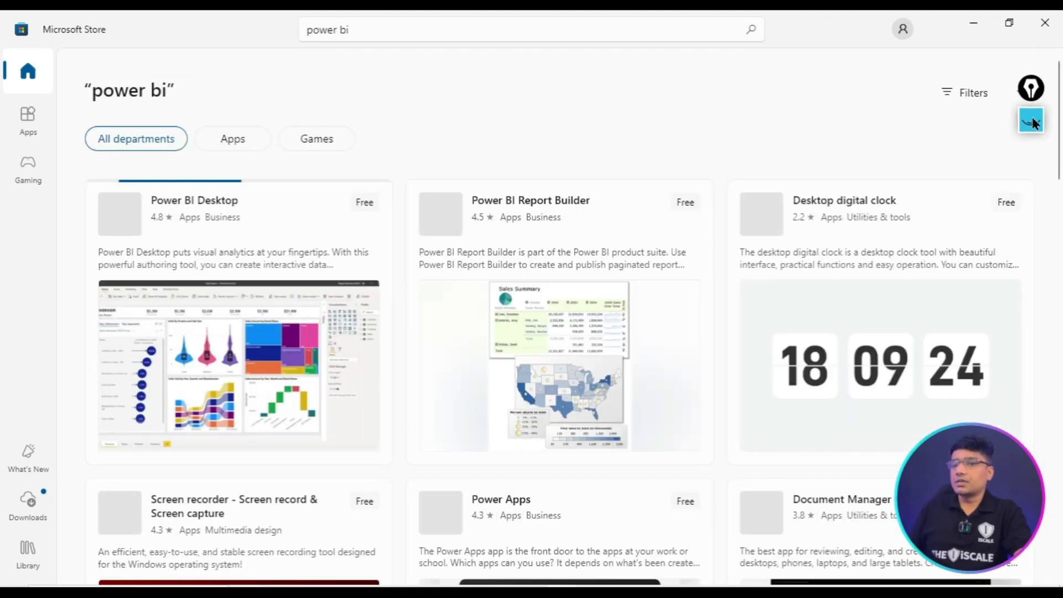
- Outline the Power BI Desktop and Power BI Report Builder results with pink rectangles, and clear the drawings
left_click(1032, 120)
mouse_move(62, 188)
left_mouse_down()
mouse_move(87, 192)
mouse_move(354, 380)
mouse_move(401, 466)
left_mouse_up()
left_click_drag(333, 182, 382, 235)
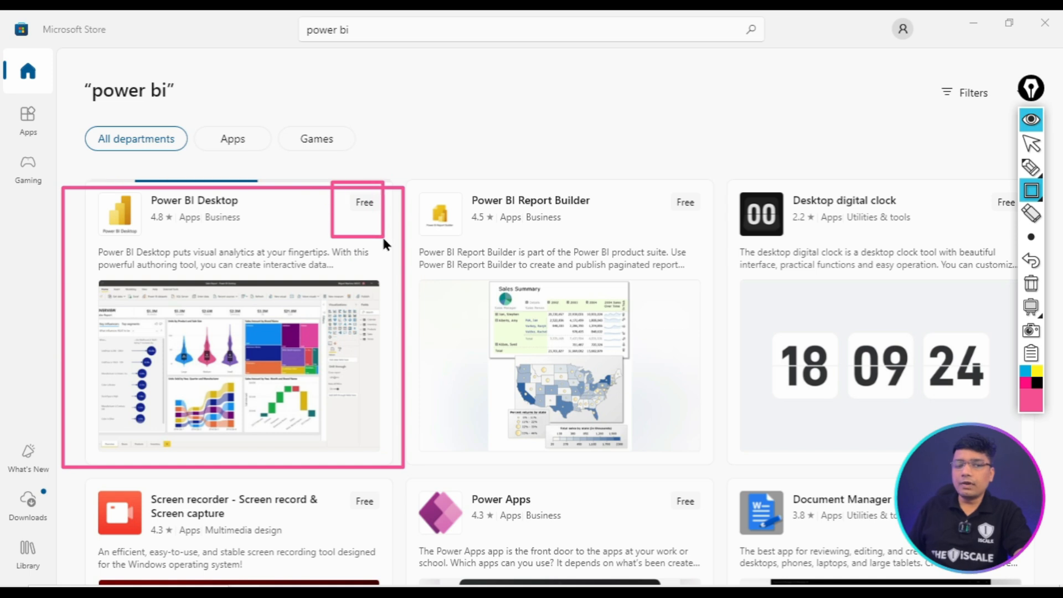
mouse_move(412, 186)
left_mouse_down()
mouse_move(585, 245)
mouse_move(710, 242)
left_mouse_up()
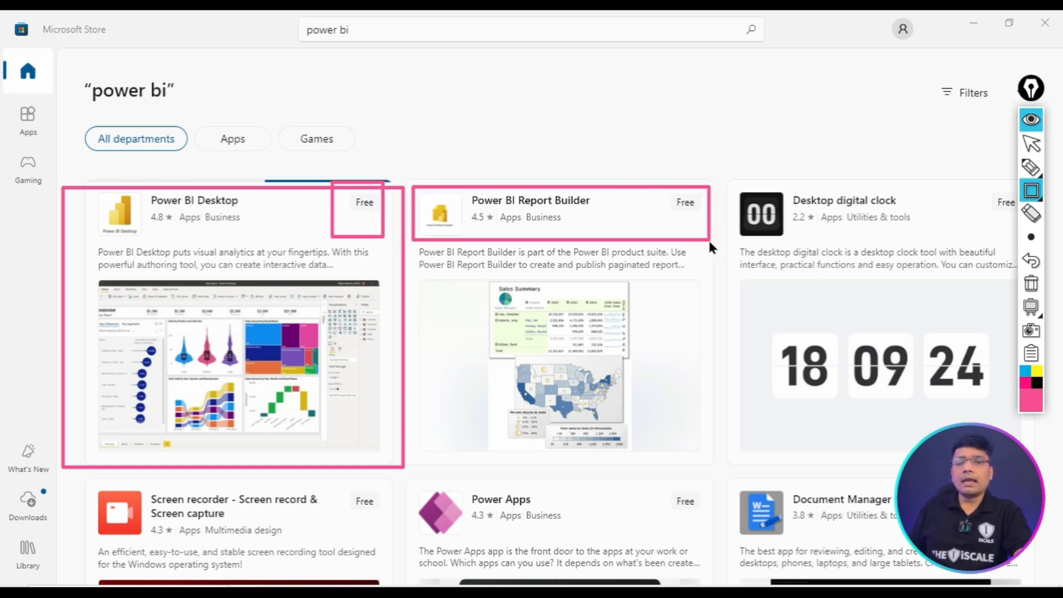
left_click(1031, 283)
left_click_drag(81, 173, 395, 448)
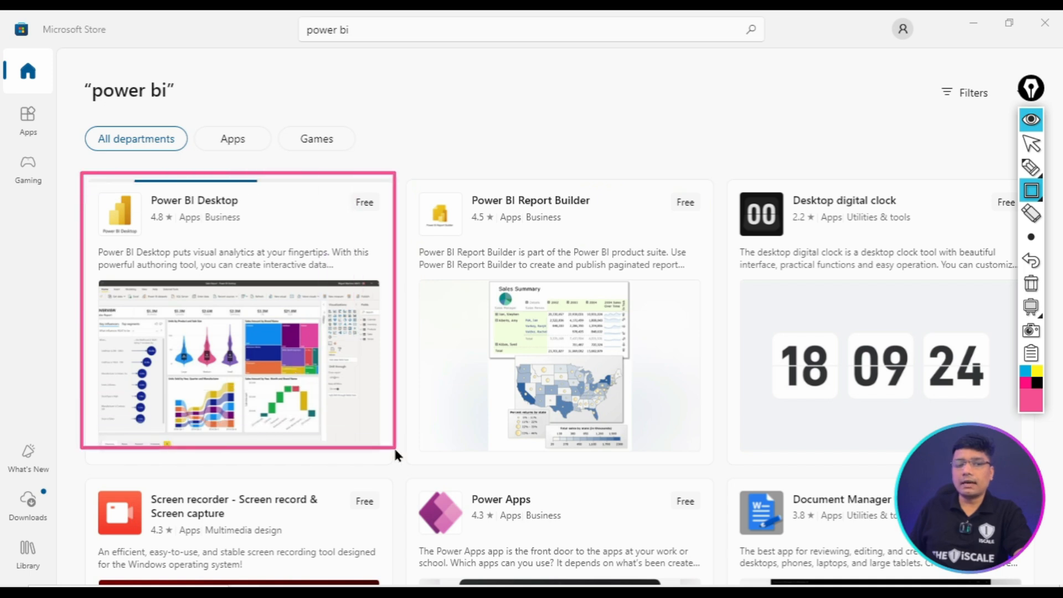
left_click(1028, 294)
left_click(1032, 119)
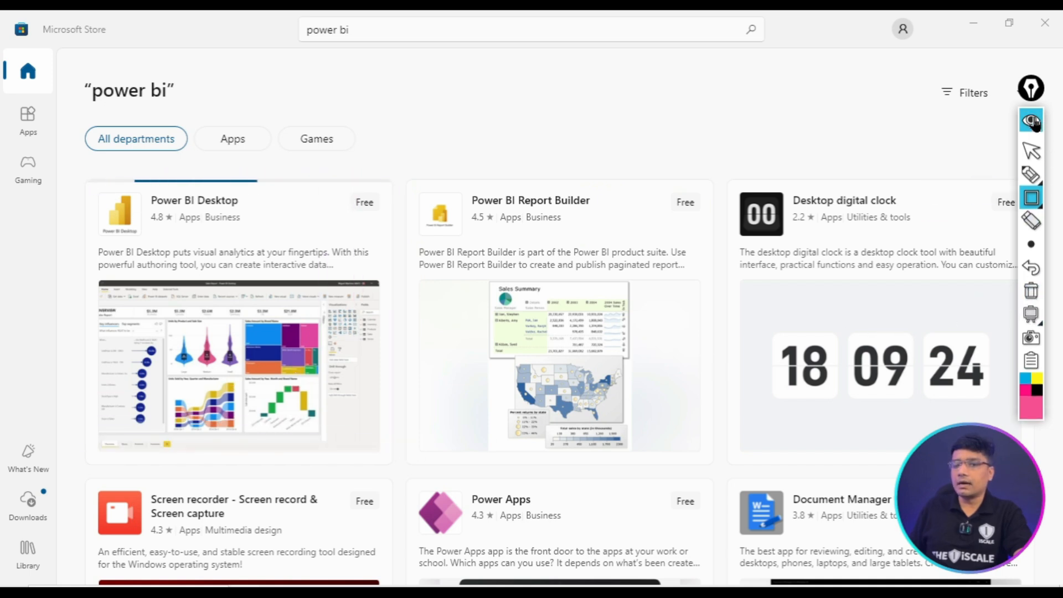
- Open the Power BI Desktop listing from the search results and look through its store page
left_click(232, 233)
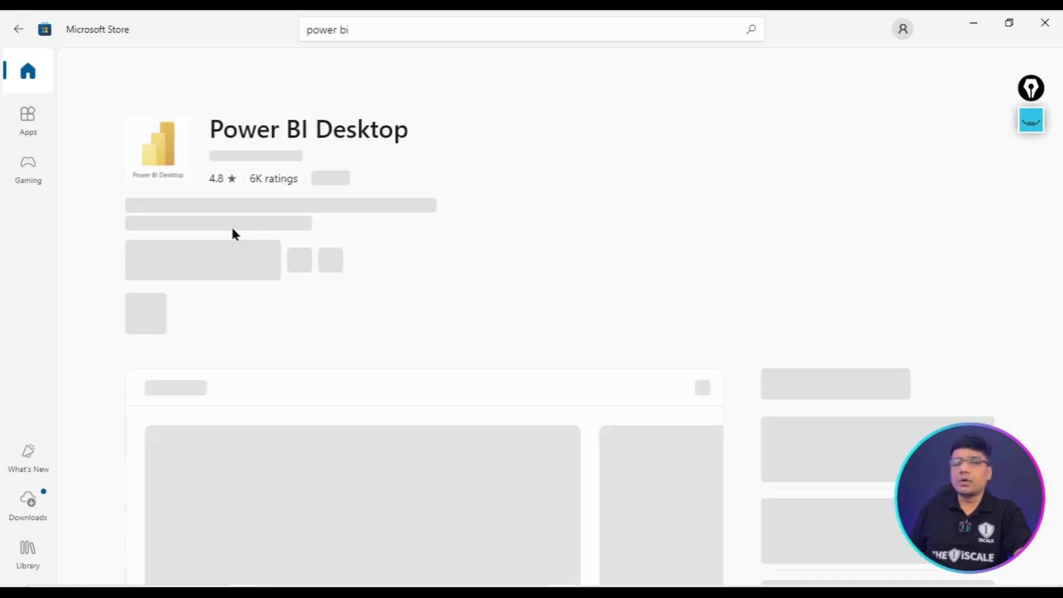
left_click(1031, 119)
left_click_drag(114, 226, 337, 297)
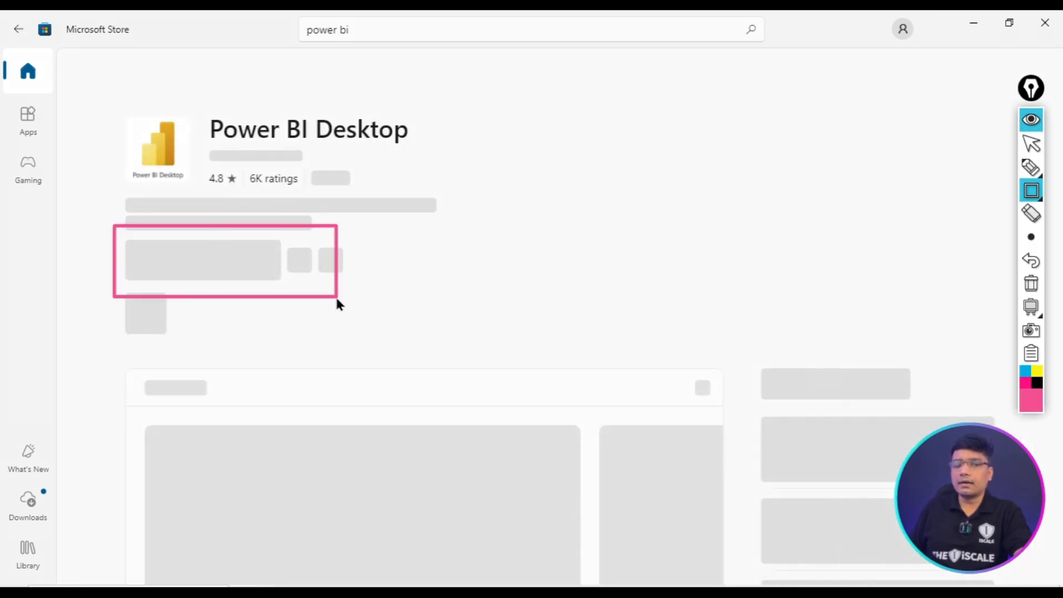
left_click(1032, 283)
left_click(1031, 119)
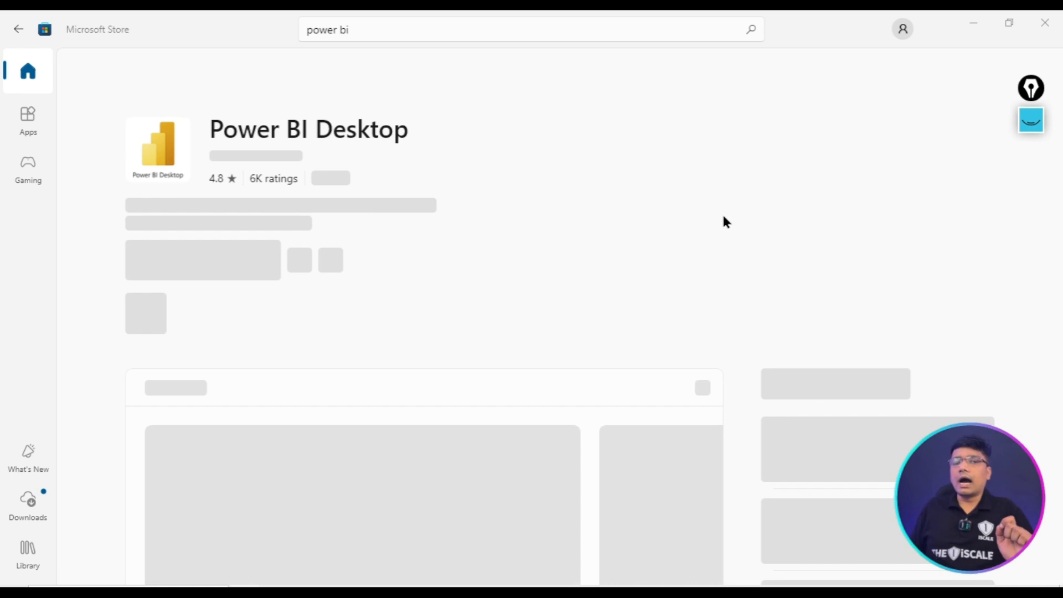
scroll(722, 232, "down", 5)
scroll(723, 277, "down", 1)
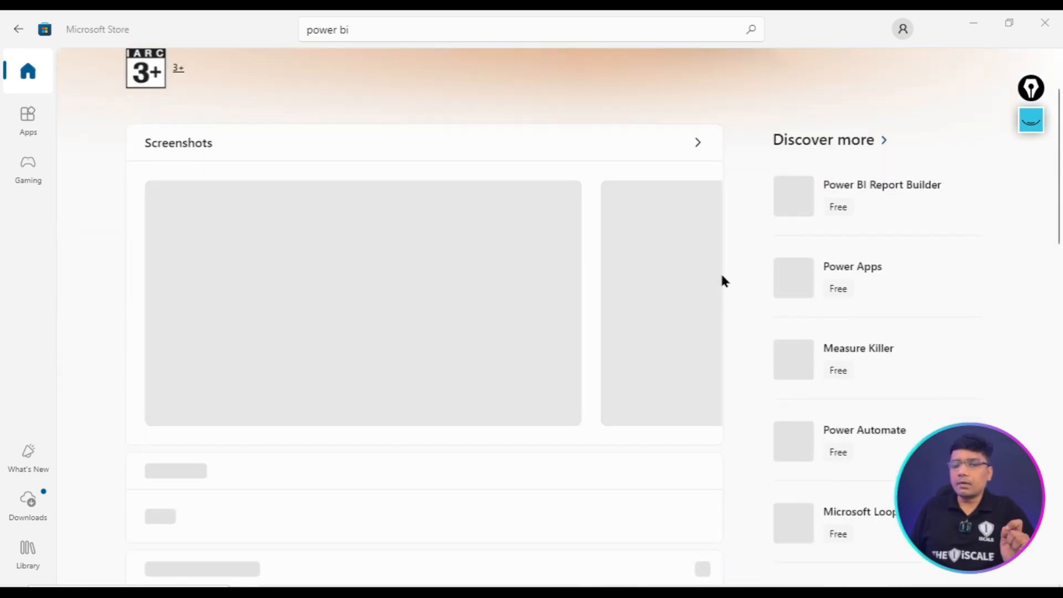
- In the Power BI Desktop listing's additional information, outline the release date, approximate size and publisher with pink rectangles, and clear the drawings
scroll(720, 307, "down", 1)
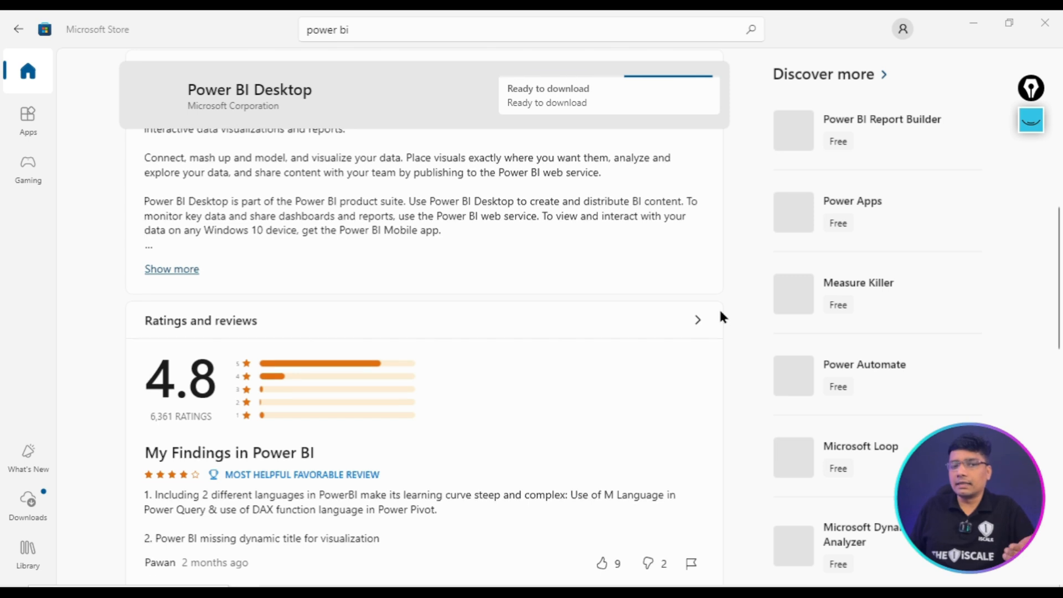
scroll(710, 332, "down", 8)
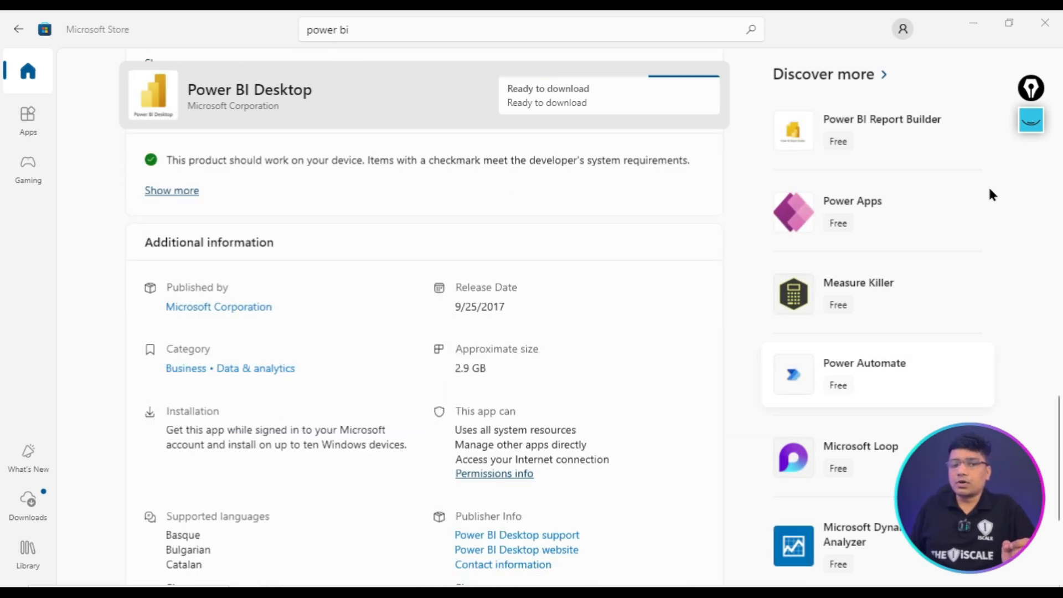
left_click(1029, 121)
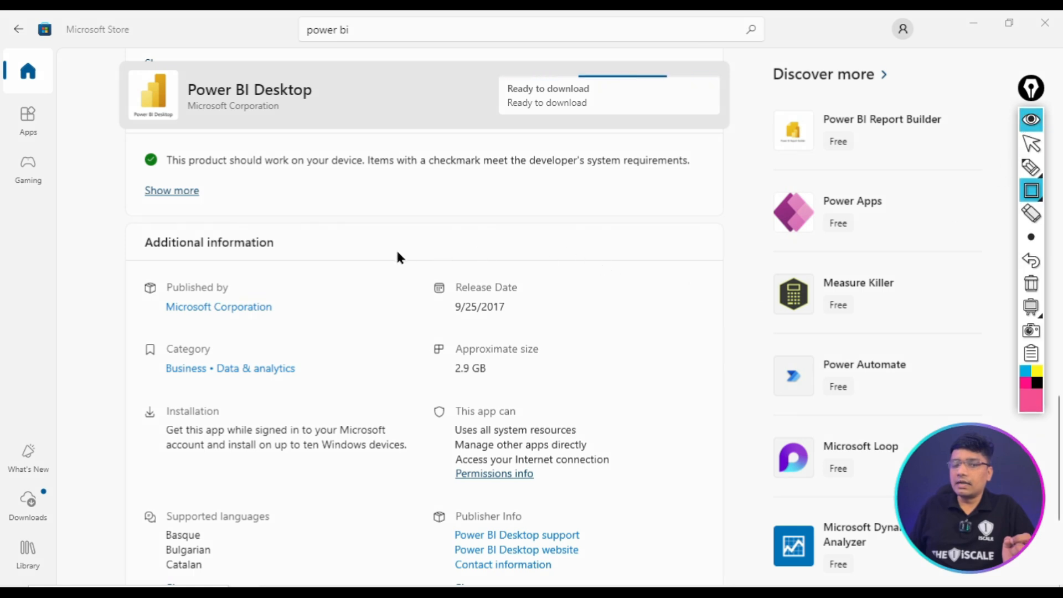
left_click_drag(397, 248, 525, 320)
mouse_move(405, 336)
left_mouse_down()
mouse_move(520, 379)
mouse_move(557, 381)
left_mouse_up()
left_click_drag(113, 265, 308, 330)
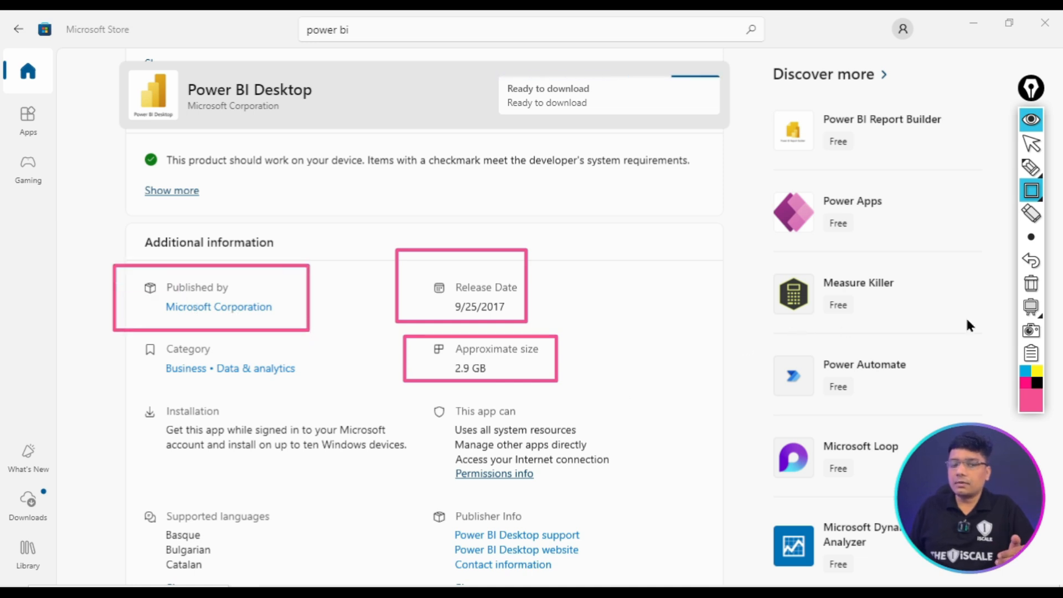
left_click(1029, 288)
left_click(1030, 121)
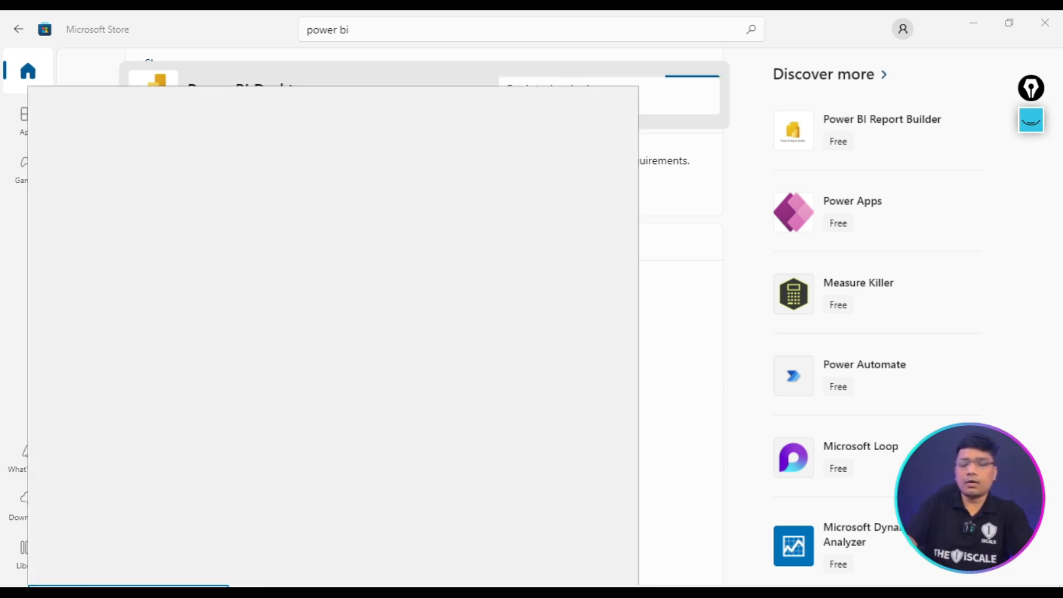
- Search Windows for "power bi", switch to the untitled Power BI Desktop window, and close its start screen
type("powe")
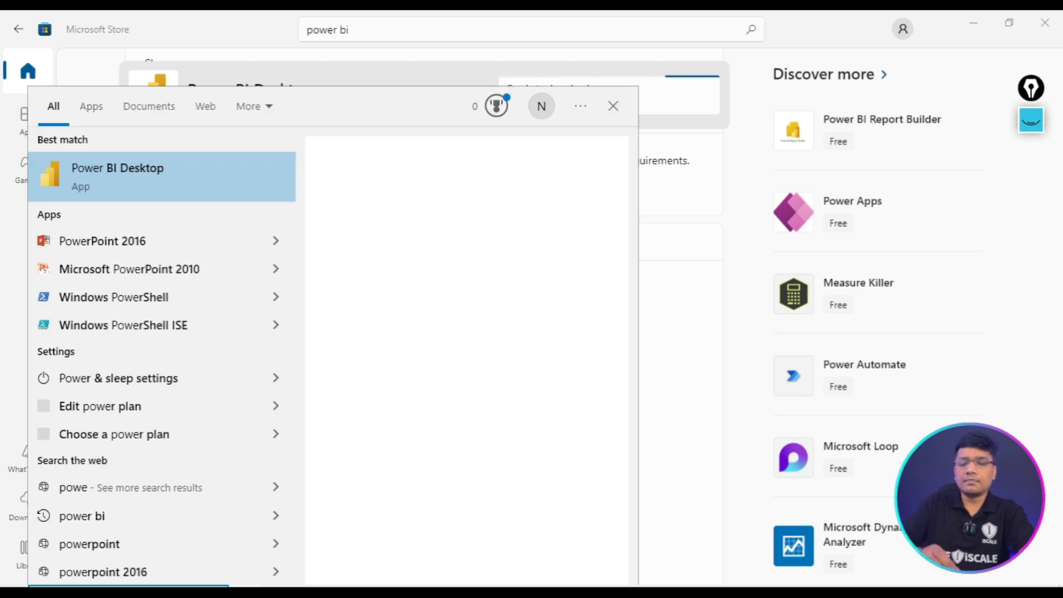
type("r bi")
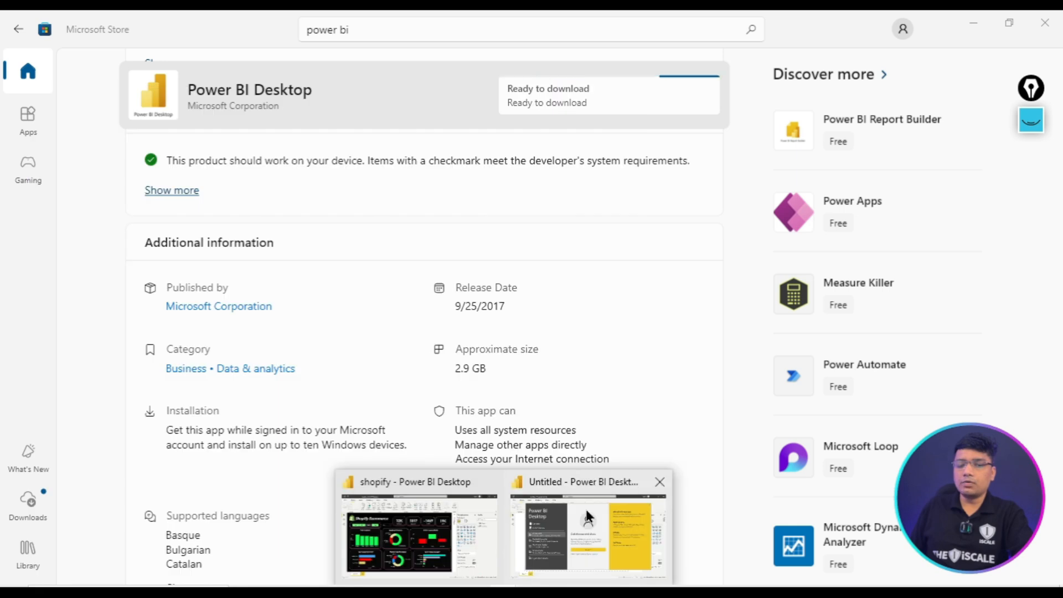
left_click(587, 516)
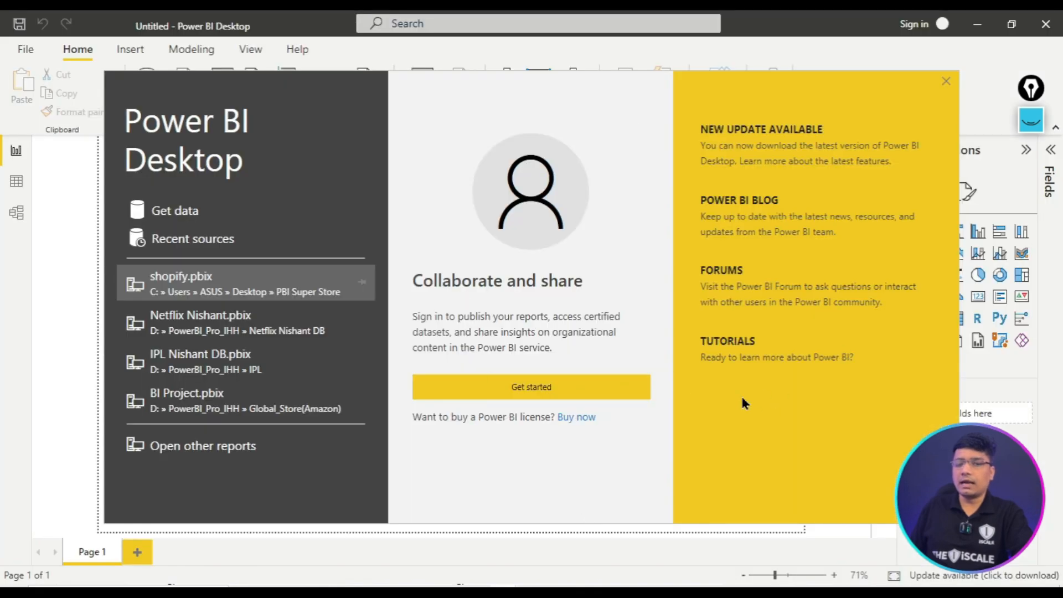
left_click(945, 82)
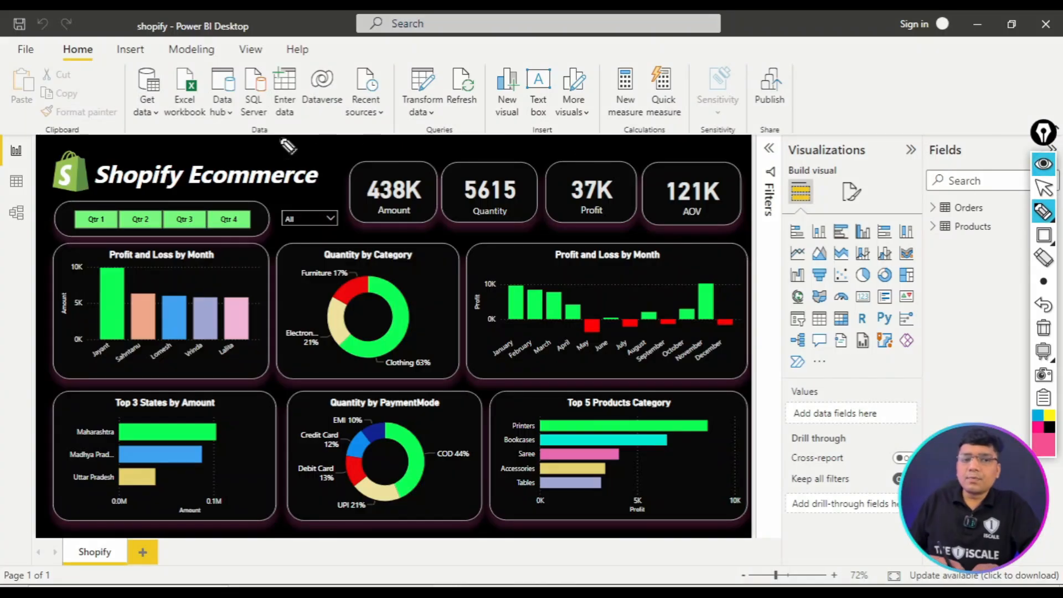
- In the shopify report, tick the title and circle File in pink, clear the drawings, and view the Open report page before returning
left_click_drag(228, 148, 281, 147)
mouse_move(47, 40)
left_mouse_down()
mouse_move(25, 66)
mouse_move(52, 54)
left_mouse_up()
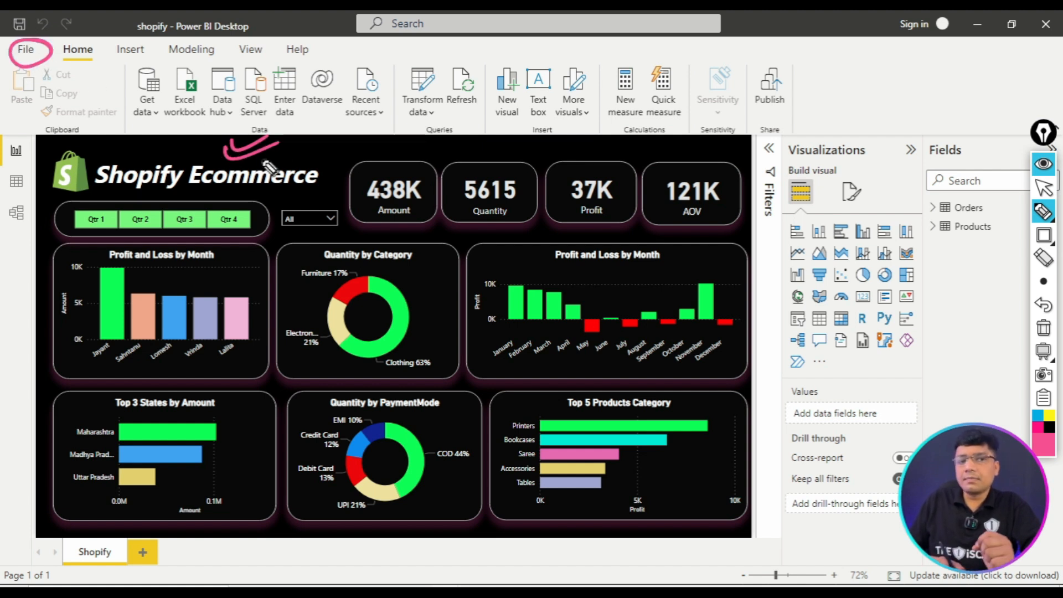
left_click(1046, 328)
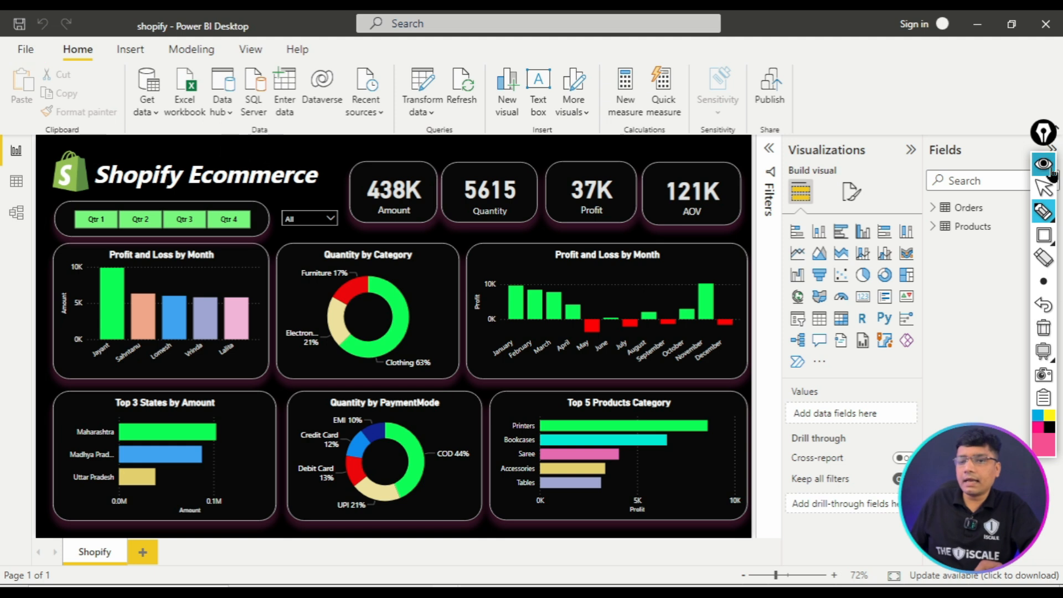
left_click(1044, 164)
left_click(25, 49)
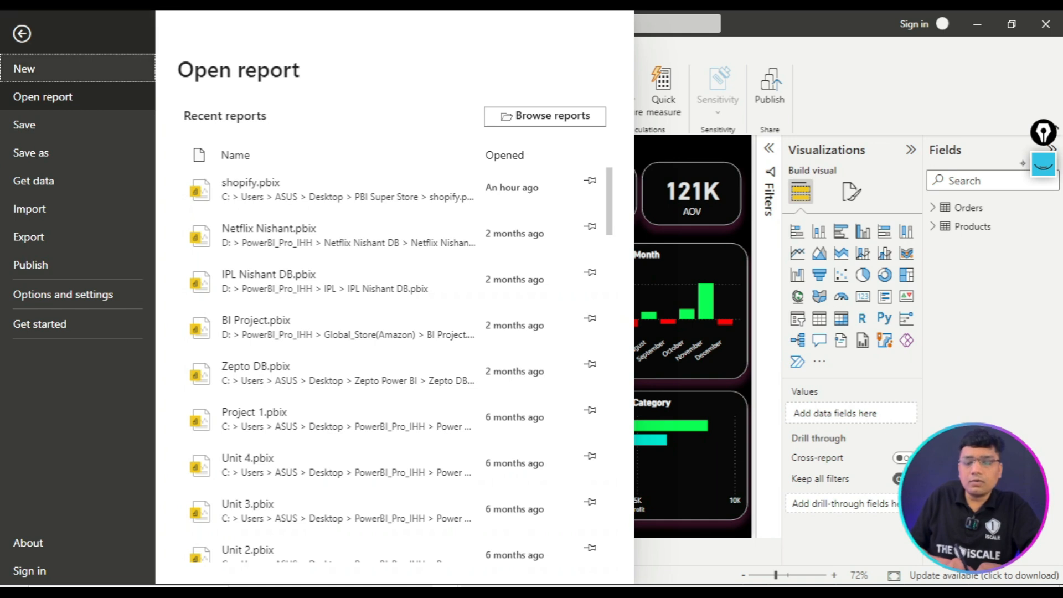
left_click(22, 34)
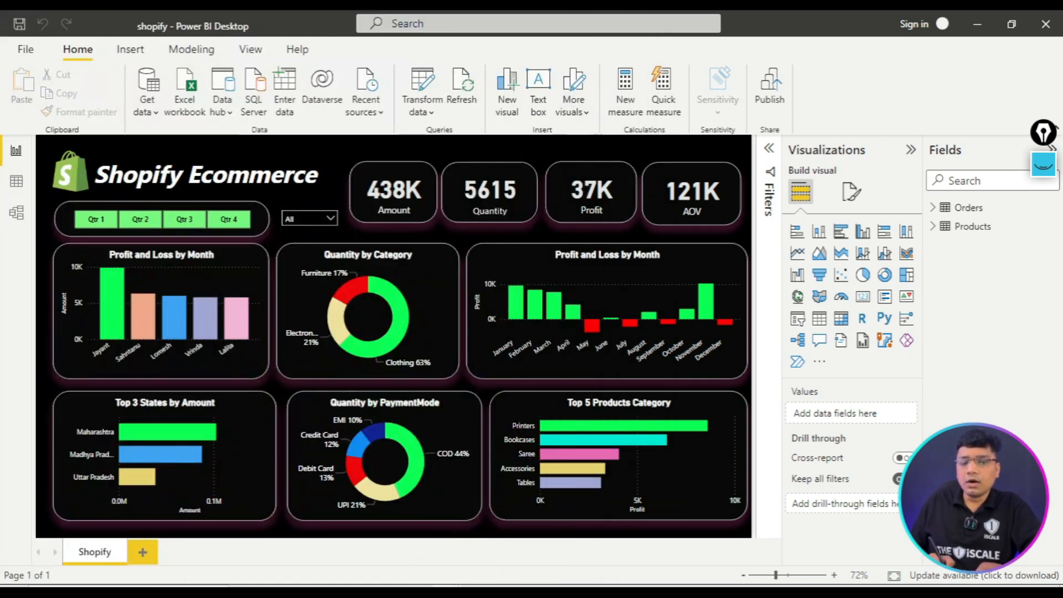
- Switch to the untitled report, circle the Filters and Visualizations headings in pink, and outline the "Add data to your report" area with a rectangle
mouse_move(448, 586)
left_click(470, 535)
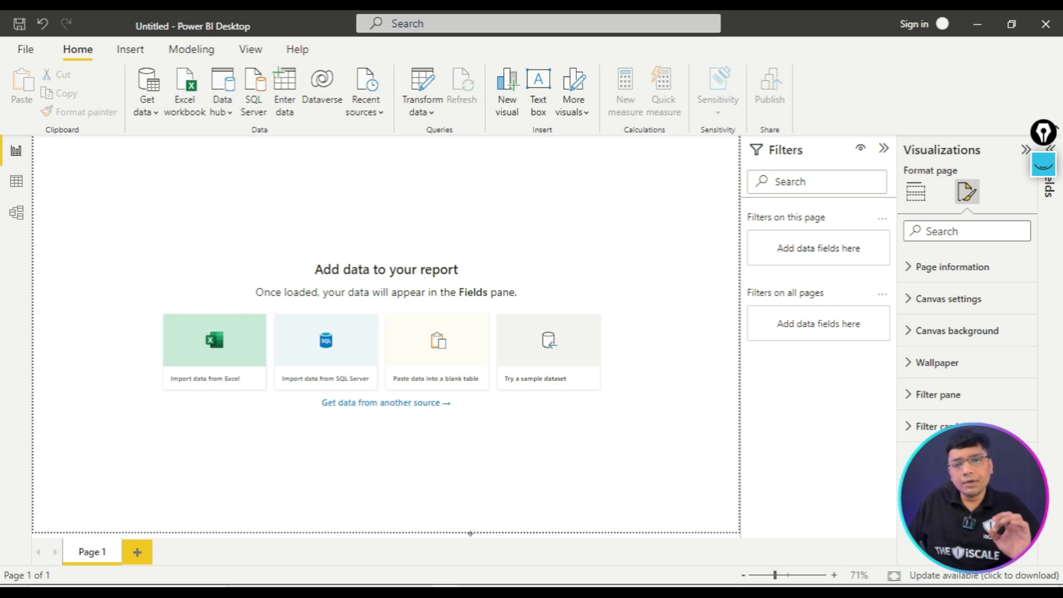
left_click(1043, 166)
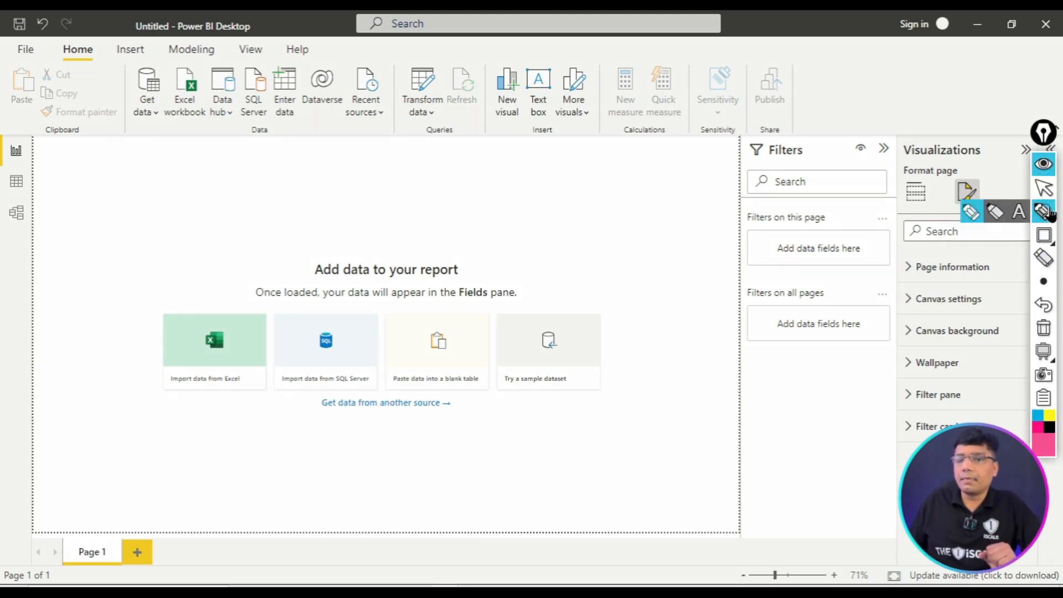
mouse_move(938, 132)
left_mouse_down()
mouse_move(894, 165)
mouse_move(985, 166)
mouse_move(978, 129)
mouse_move(935, 130)
left_mouse_up()
mouse_move(813, 135)
left_mouse_down()
mouse_move(755, 142)
mouse_move(807, 166)
mouse_move(820, 145)
left_mouse_up()
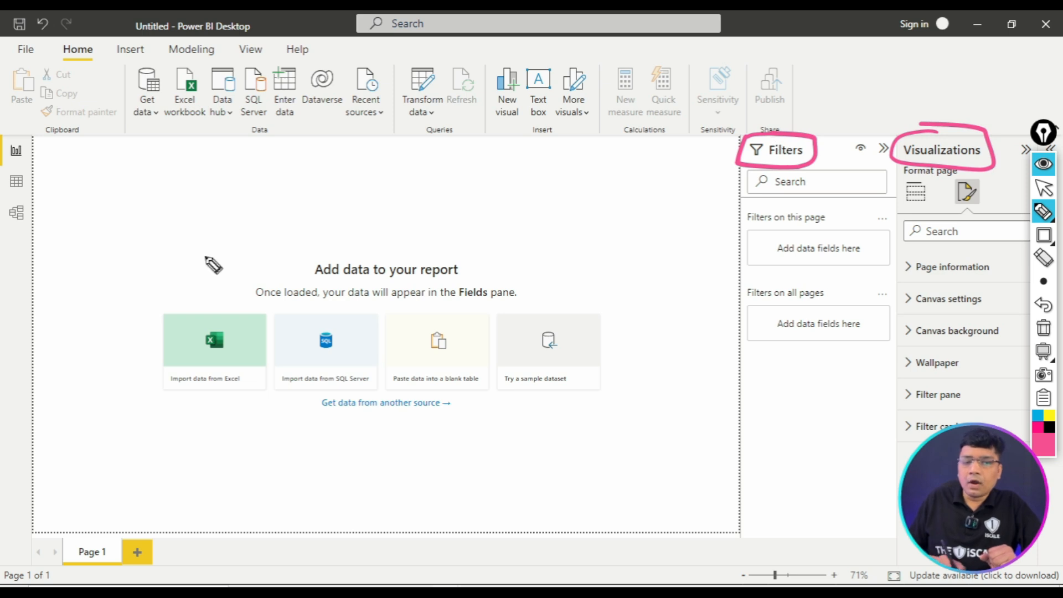
left_click(1045, 238)
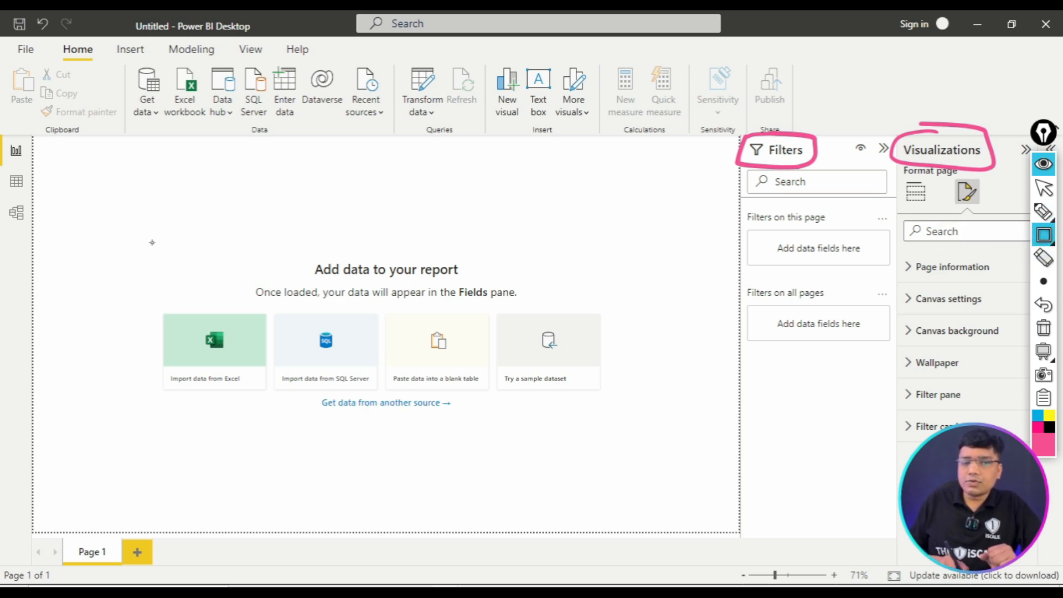
mouse_move(122, 260)
left_mouse_down()
mouse_move(399, 384)
mouse_move(634, 430)
left_mouse_up()
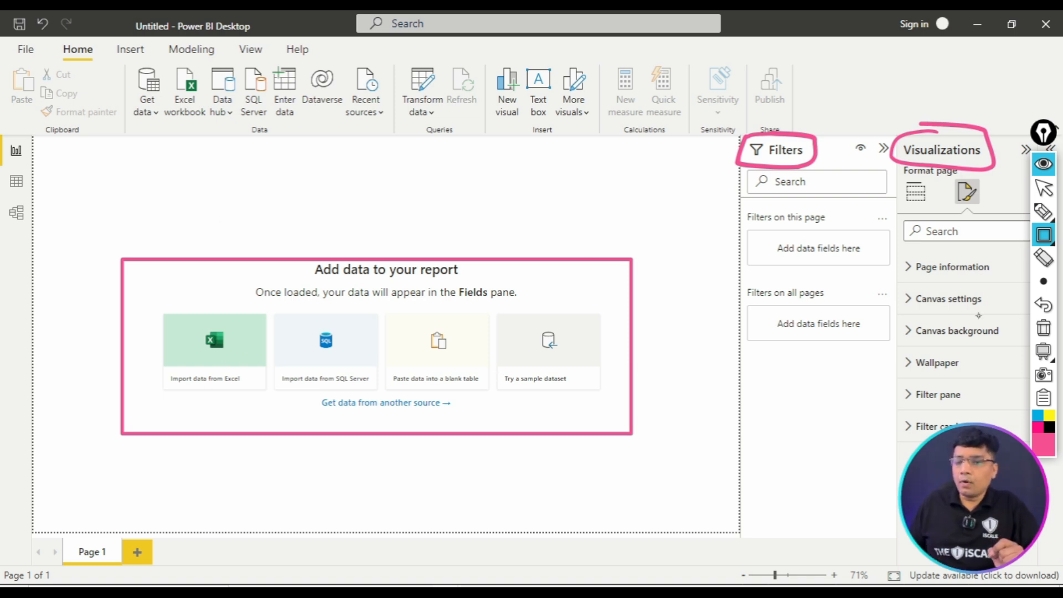
- Tick the Excel and SQL Server import options, circle "Get data from another source", clear all drawings, and leave drawing mode
left_click(1044, 211)
mouse_move(184, 299)
left_mouse_down()
mouse_move(221, 302)
mouse_move(248, 287)
left_mouse_up()
mouse_move(326, 318)
left_mouse_down()
mouse_move(332, 331)
mouse_move(382, 302)
left_mouse_up()
mouse_move(407, 399)
left_mouse_down()
mouse_move(344, 399)
mouse_move(482, 398)
mouse_move(383, 407)
left_mouse_up()
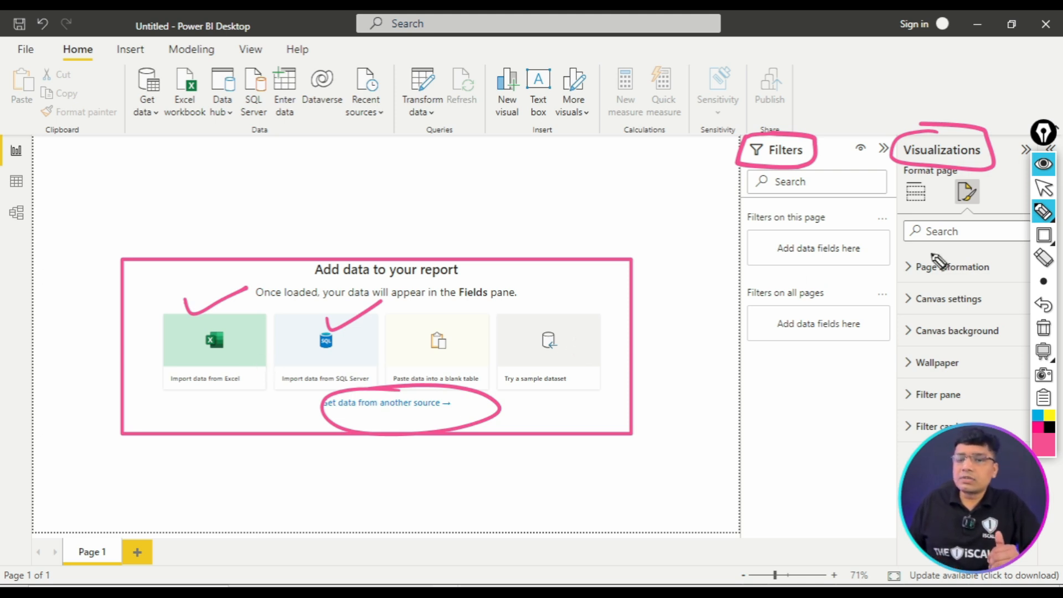
left_click(1045, 329)
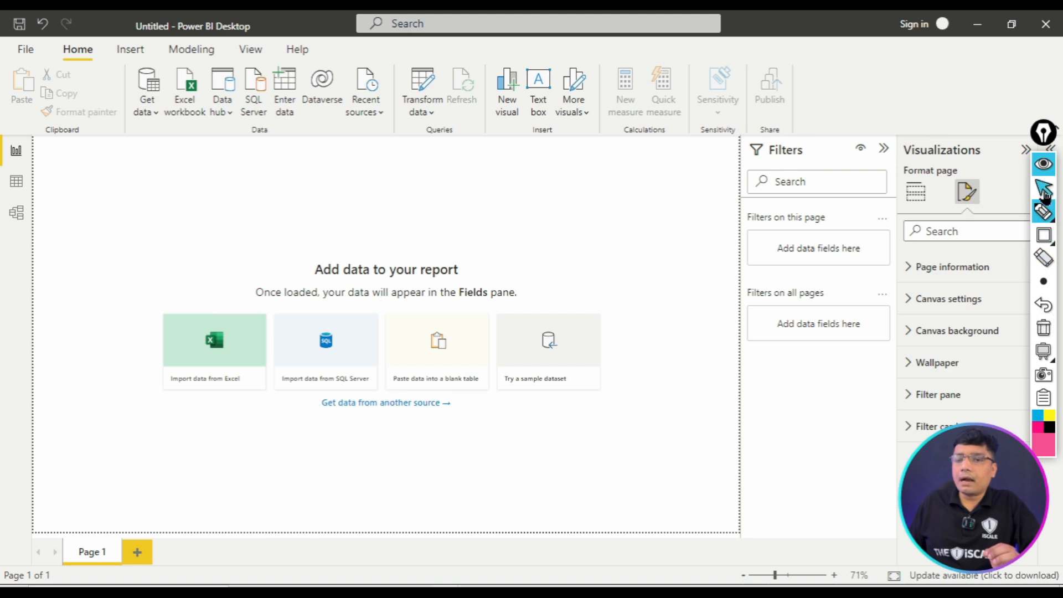
left_click(1044, 165)
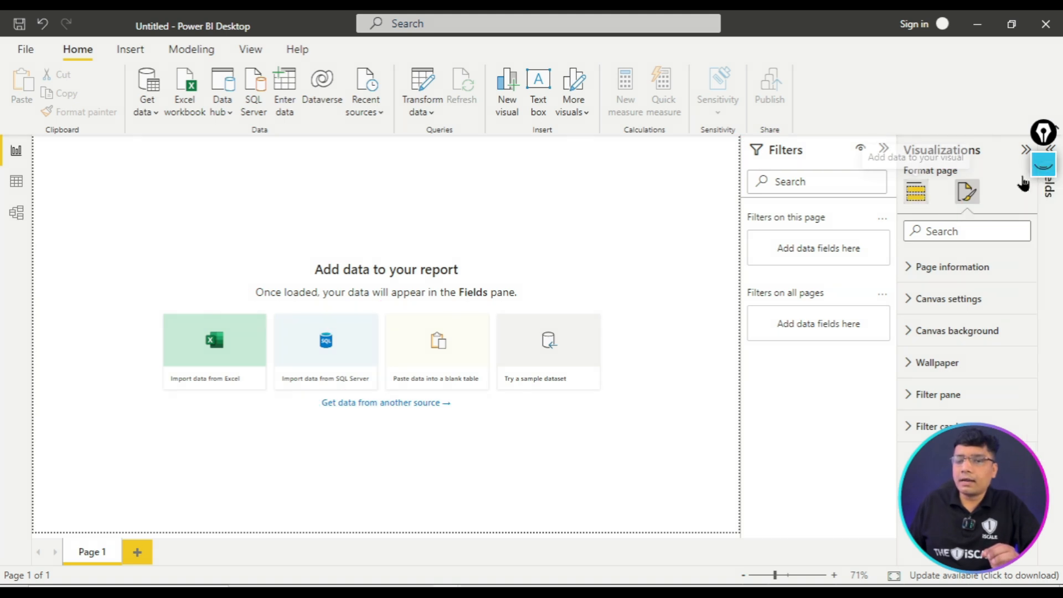
- Show the Build visual options, outline the Visualizations pane, bracket the visual types, circle the Build visual heading and icon, and clear the drawings
left_click(916, 192)
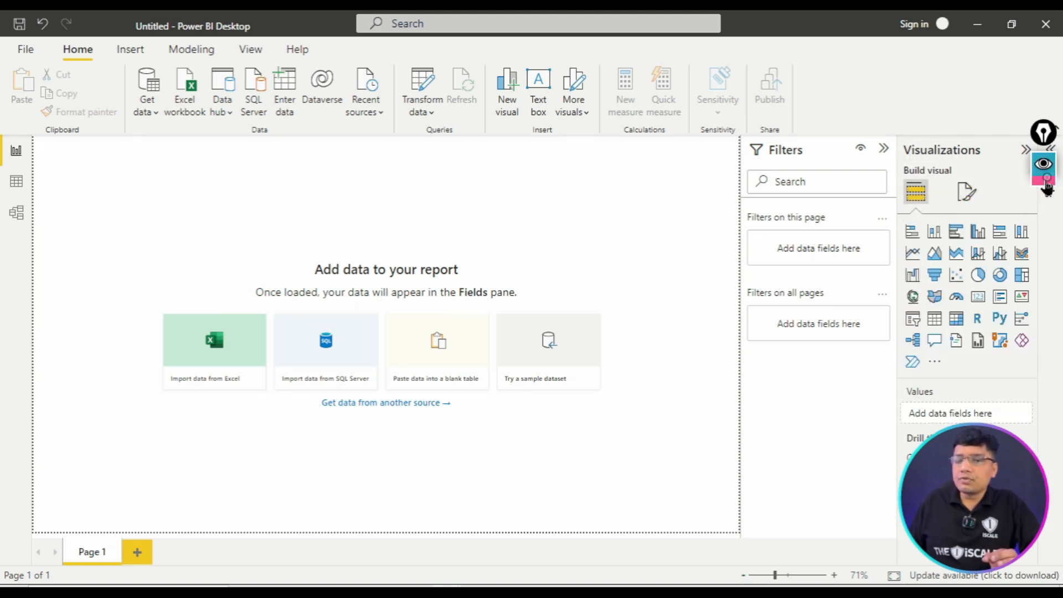
left_click(1044, 166)
left_click(1045, 236)
mouse_move(888, 134)
left_mouse_down()
mouse_move(989, 256)
mouse_move(1060, 482)
left_mouse_up()
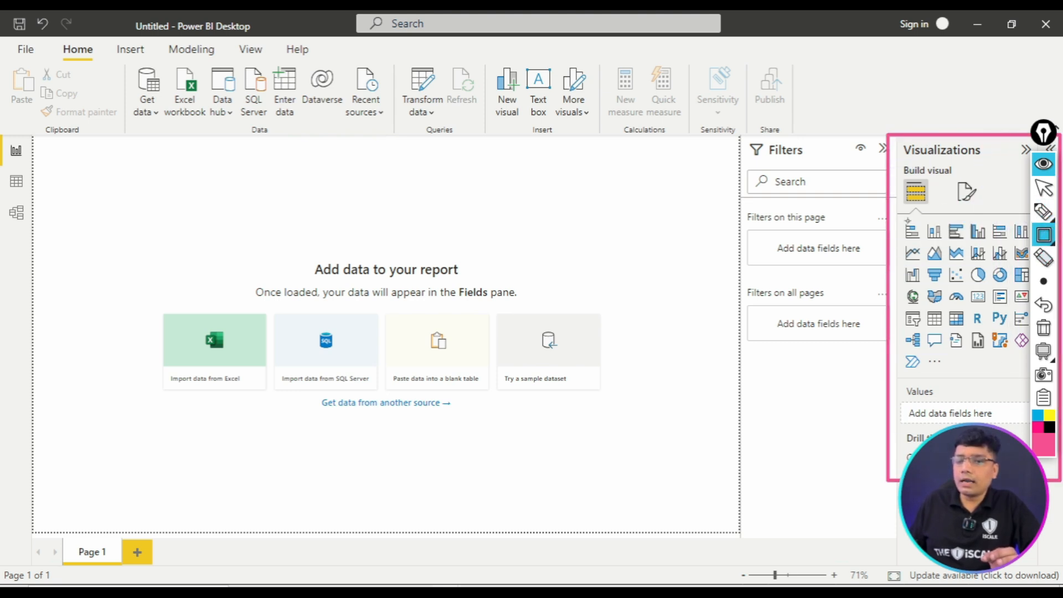
left_click(1044, 211)
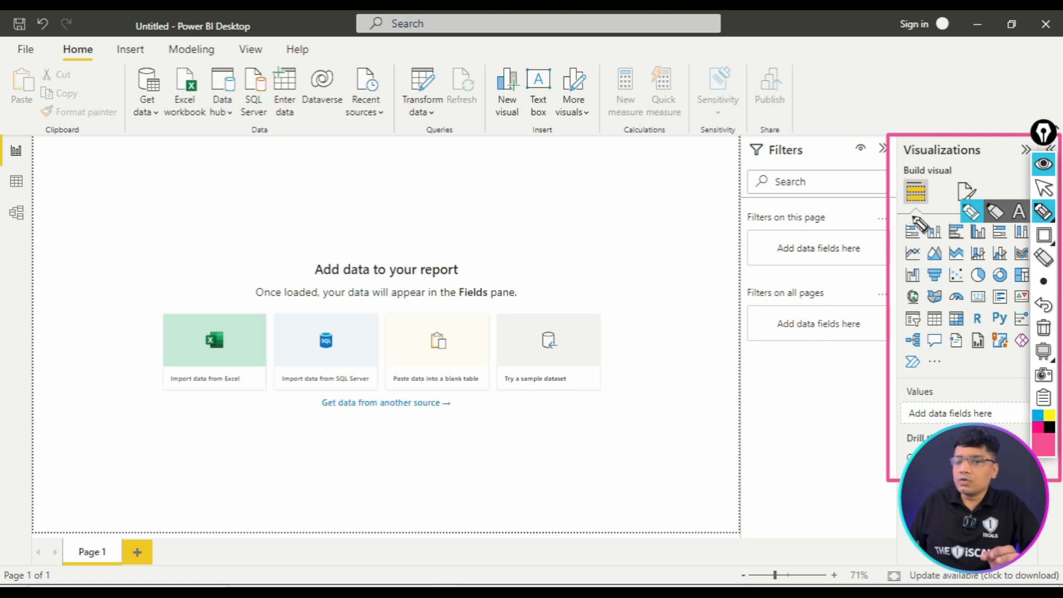
mouse_move(880, 216)
left_mouse_down()
mouse_move(860, 294)
mouse_move(864, 370)
left_mouse_up()
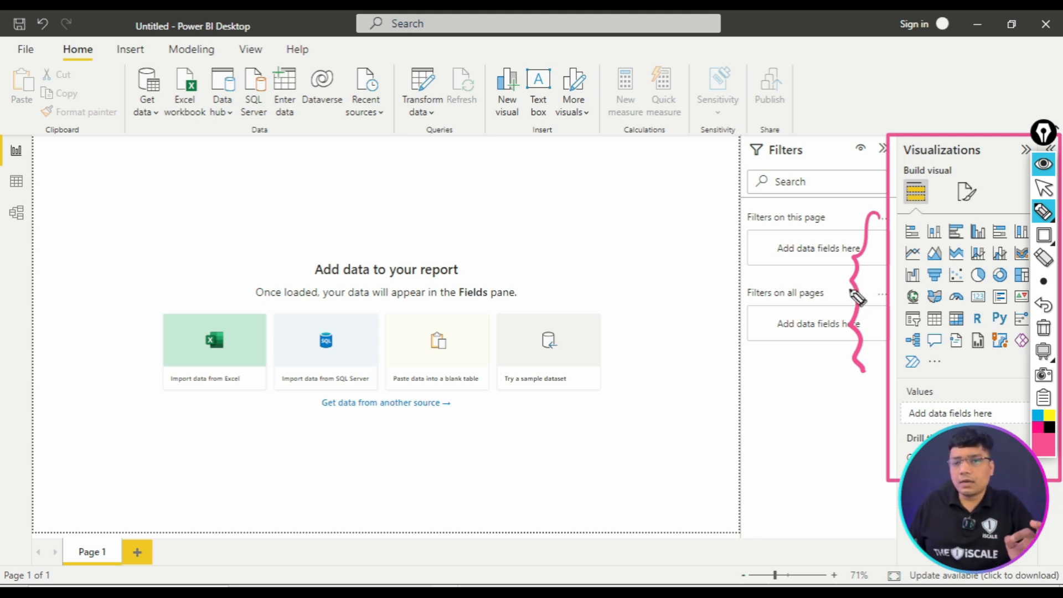
mouse_move(945, 166)
left_mouse_down()
mouse_move(909, 162)
mouse_move(953, 162)
mouse_move(937, 200)
left_mouse_up()
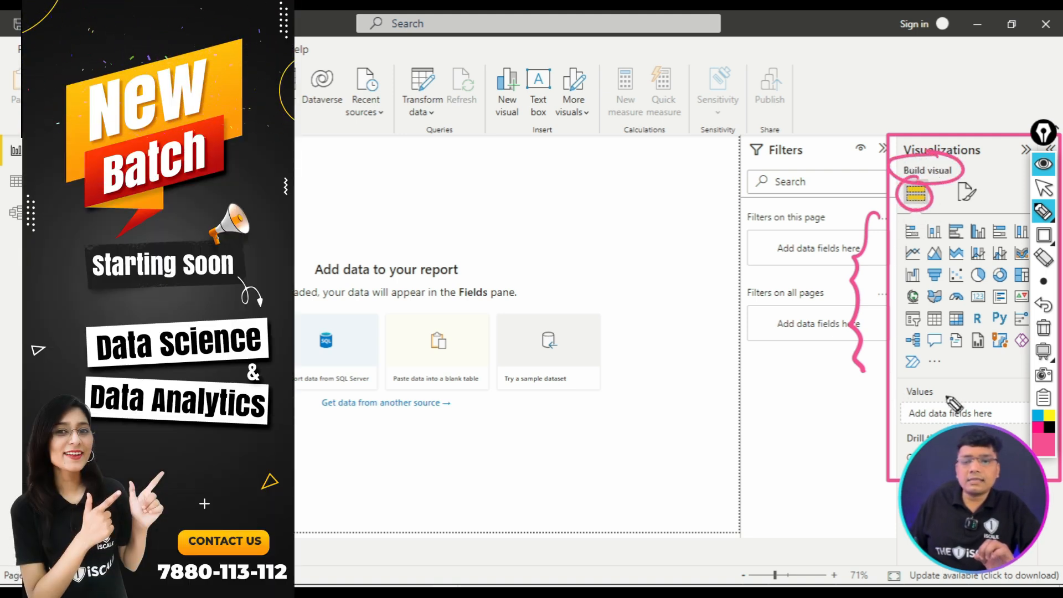
left_click(1051, 324)
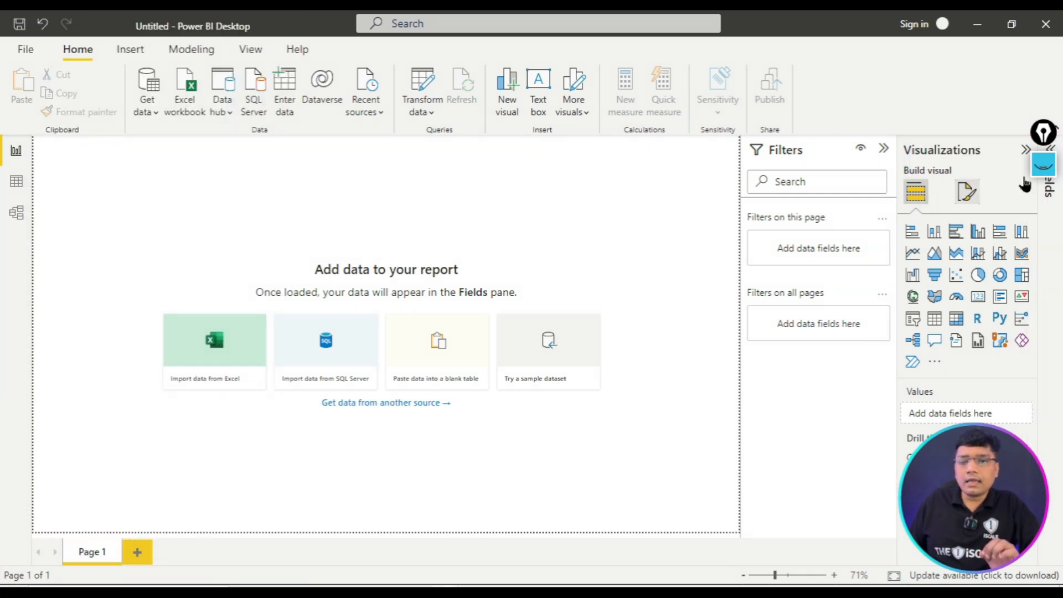
- Show the Format page options, circle their icon in pink, and bracket the list of formatting categories
left_click(967, 191)
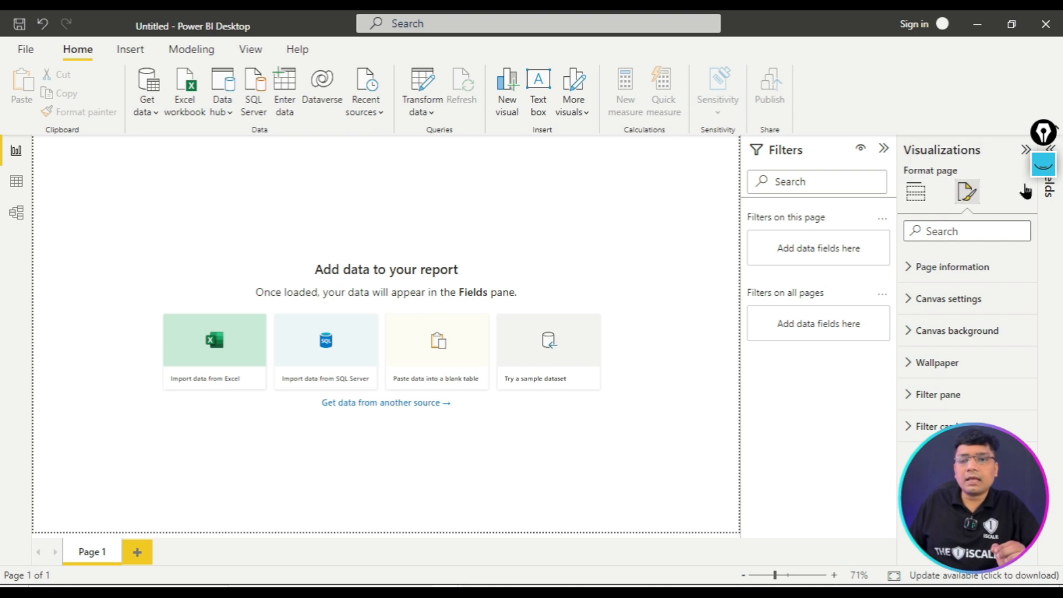
left_click(1043, 166)
mouse_move(975, 172)
left_mouse_down()
mouse_move(1003, 204)
mouse_move(976, 173)
left_mouse_up()
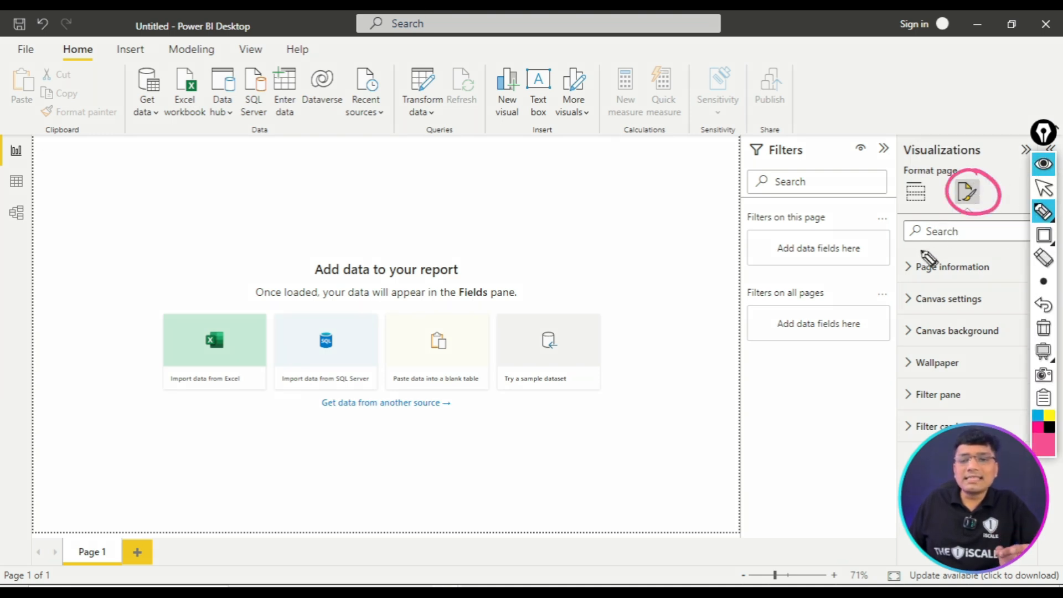
mouse_move(893, 256)
left_mouse_down()
mouse_move(881, 281)
mouse_move(889, 435)
left_mouse_up()
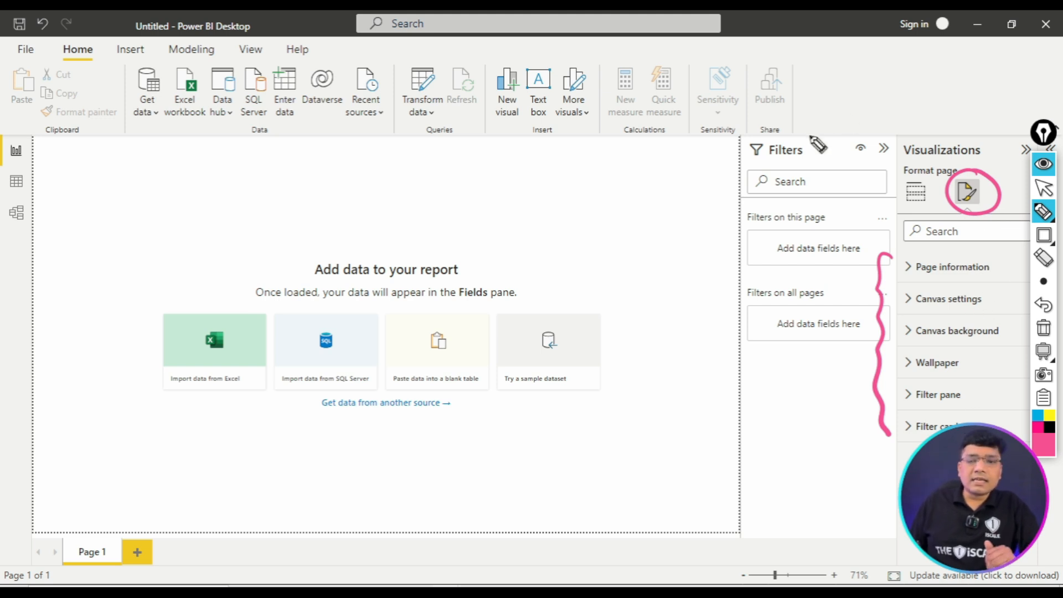
- Circle the Filters heading and its collapse arrow, add ticks by Visualizations, the canvas and Filters, and clear all drawings
mouse_move(796, 131)
left_mouse_down()
mouse_move(735, 141)
mouse_move(751, 161)
mouse_move(820, 145)
mouse_move(781, 136)
left_mouse_up()
mouse_move(878, 142)
left_mouse_down()
mouse_move(870, 157)
mouse_move(898, 156)
left_mouse_up()
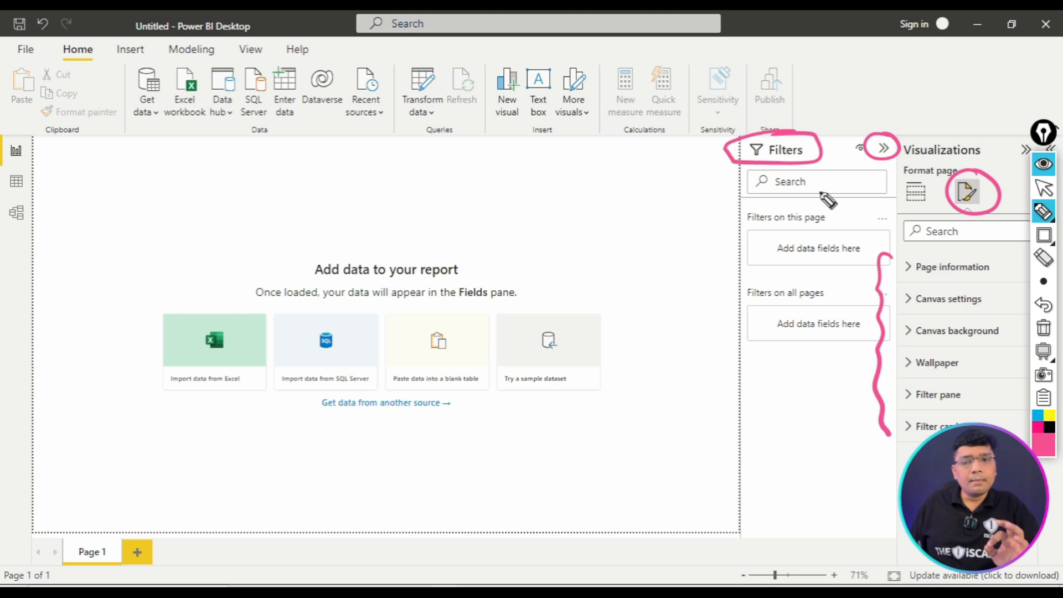
left_click_drag(954, 118, 993, 113)
mouse_move(304, 239)
left_mouse_down()
mouse_move(322, 250)
mouse_move(374, 228)
left_mouse_up()
left_click_drag(803, 125, 858, 108)
left_click(1044, 329)
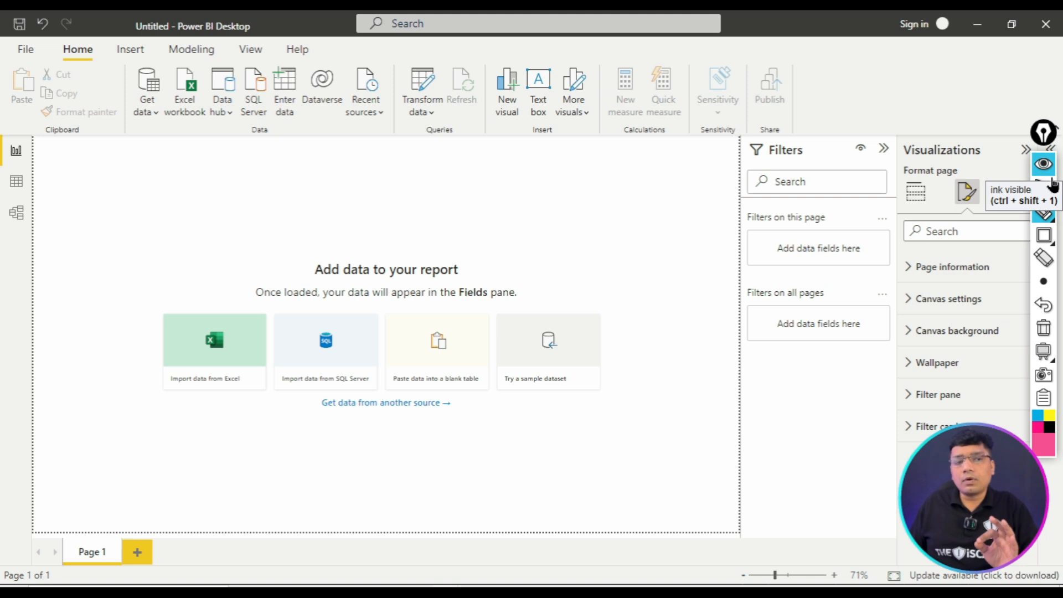
- Circle Home and the Data and Queries group labels in pink, and draw arrows to Get data and Excel workbook
mouse_move(80, 38)
left_mouse_down()
mouse_move(65, 70)
mouse_move(99, 47)
left_mouse_up()
left_click_drag(98, 158, 133, 129)
left_click_drag(157, 164, 178, 139)
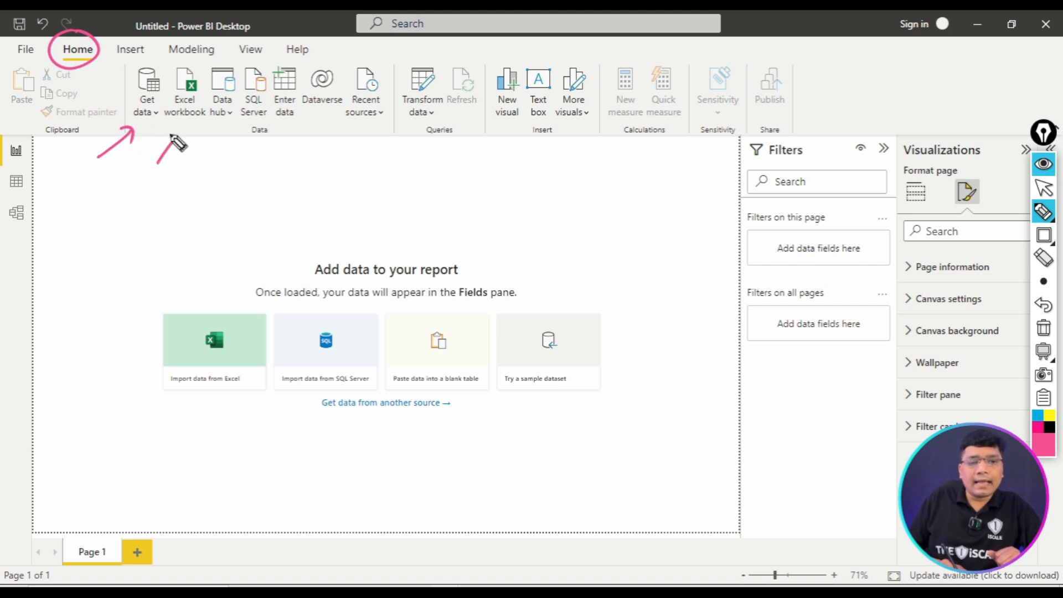
mouse_move(281, 138)
left_mouse_down()
mouse_move(261, 149)
mouse_move(261, 134)
left_mouse_up()
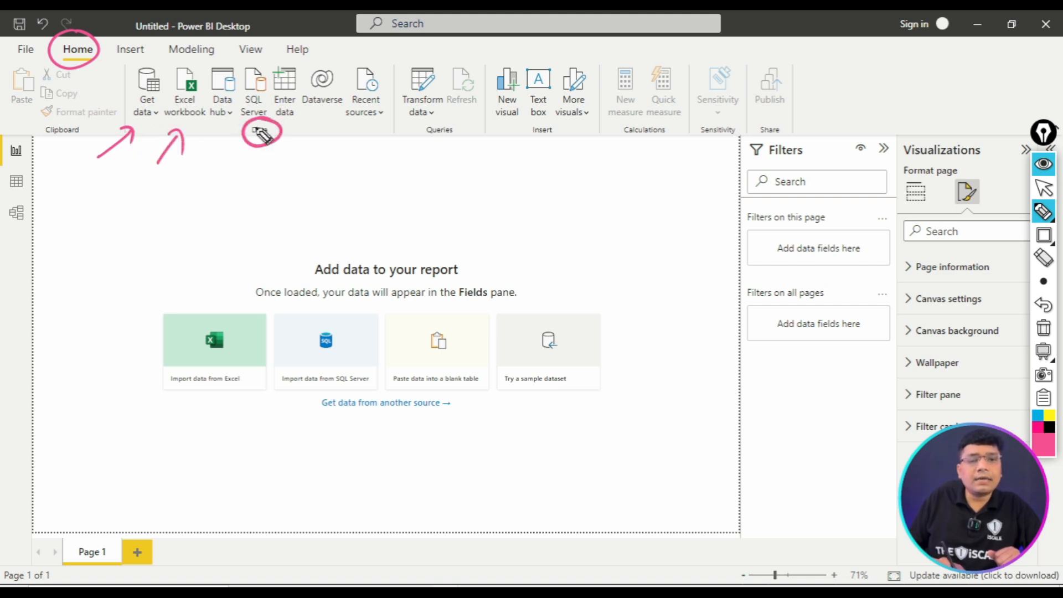
mouse_move(451, 131)
left_mouse_down()
mouse_move(430, 128)
mouse_move(446, 135)
left_mouse_up()
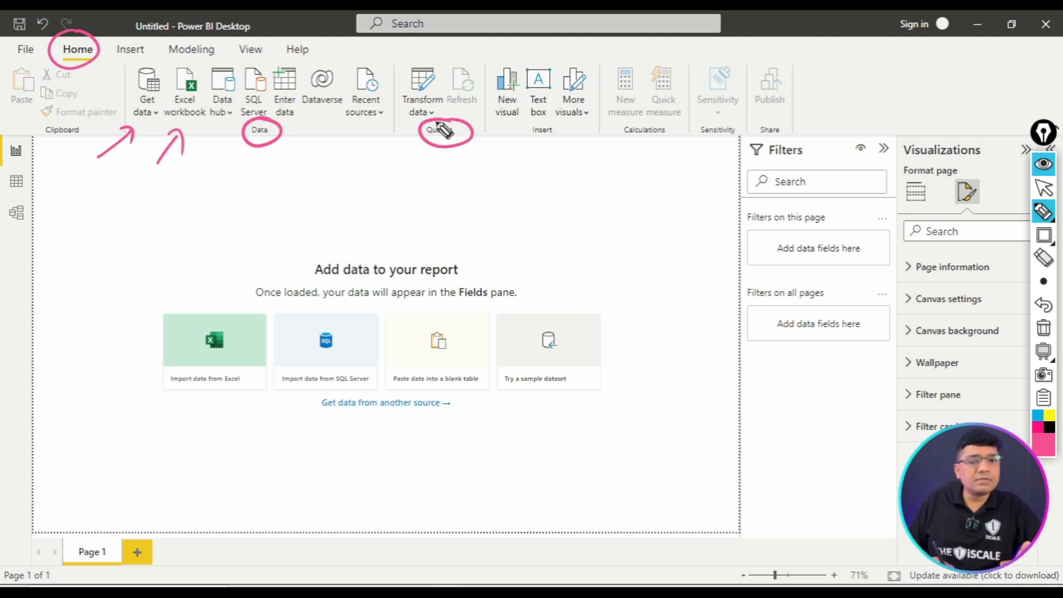
- Circle the Insert group label in pink, clear all drawings, and look through the Insert, Modeling, View and Help commands before returning to Home
left_click_drag(562, 123, 546, 130)
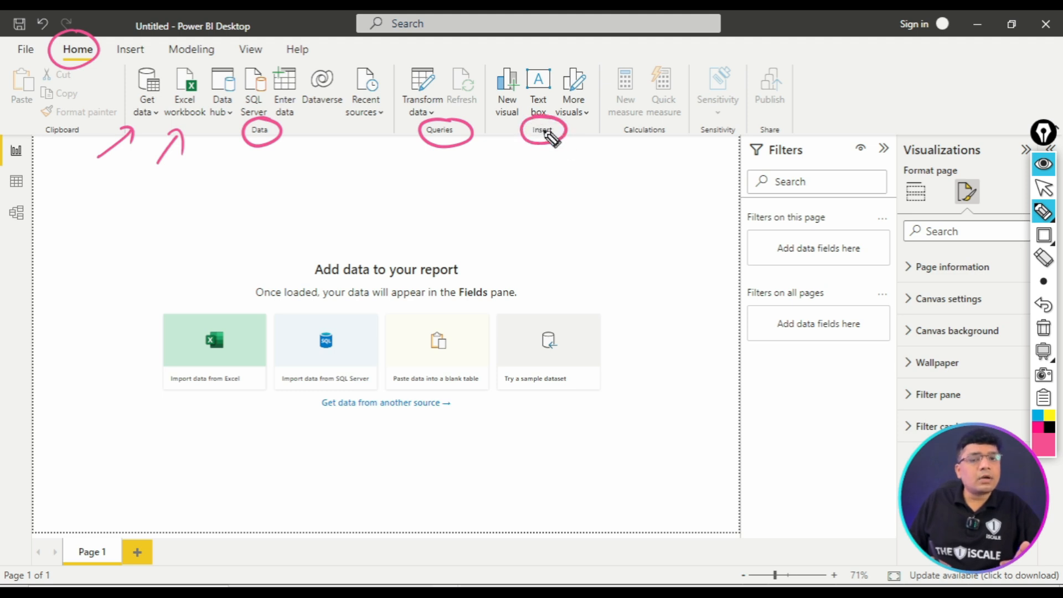
left_click(1044, 333)
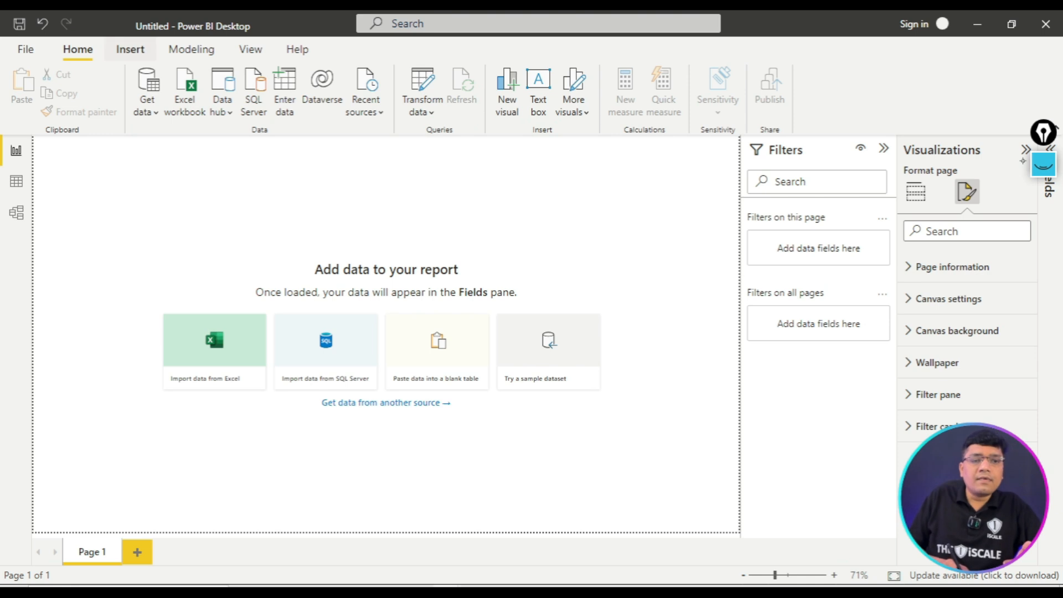
left_click(130, 49)
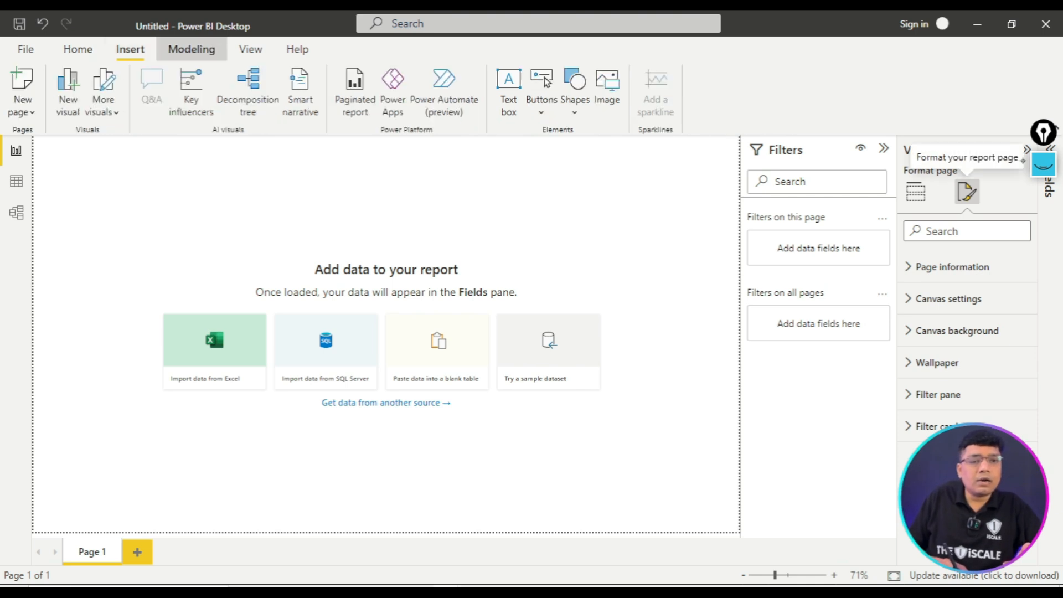
left_click(192, 49)
left_click(250, 49)
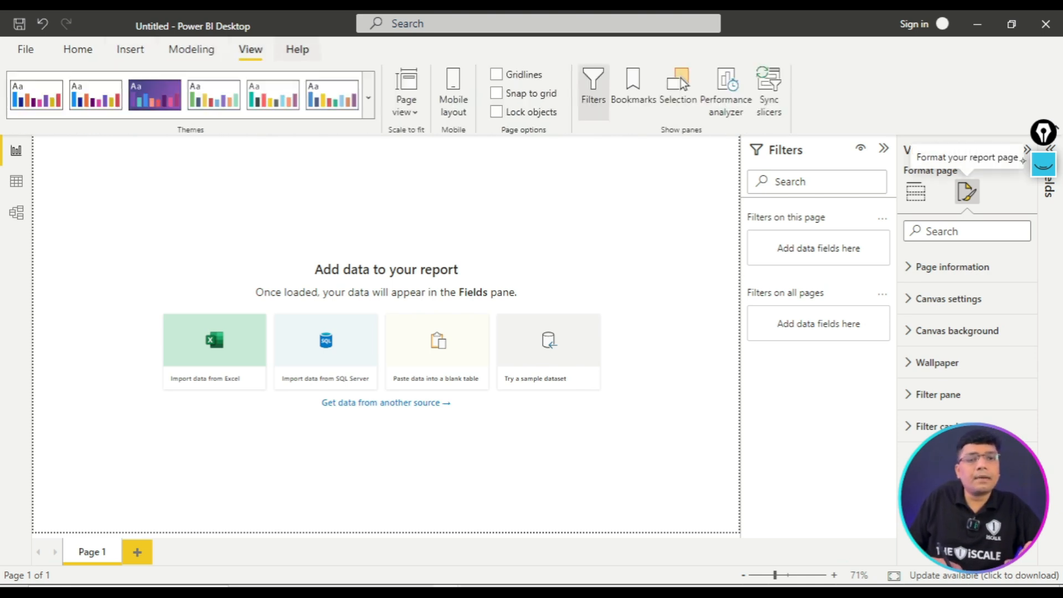
left_click(298, 49)
left_click(78, 49)
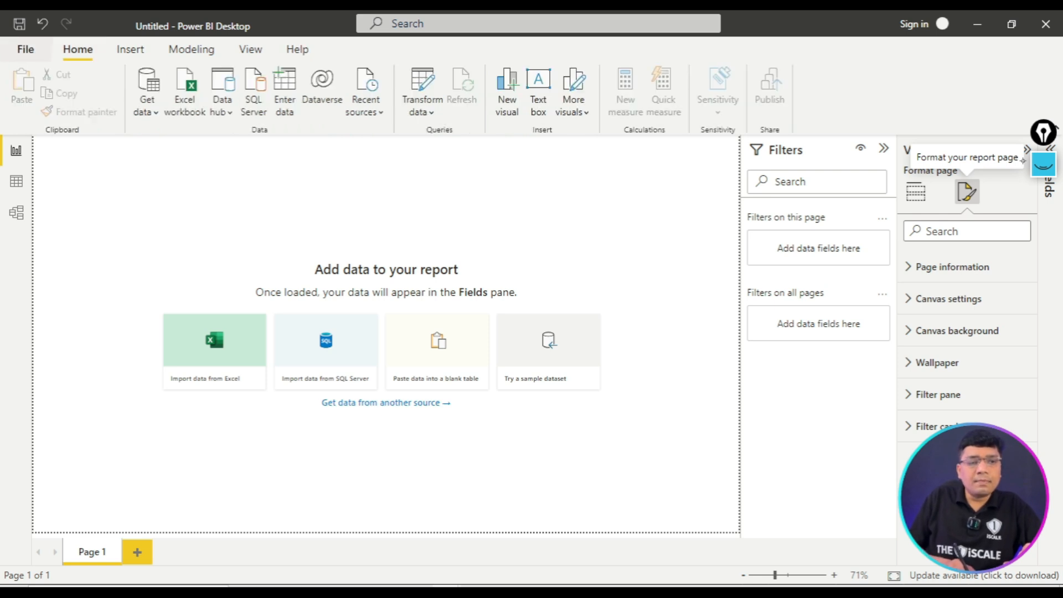
- Show the file options for creating, opening and saving a report, and return to the report canvas
left_click(26, 49)
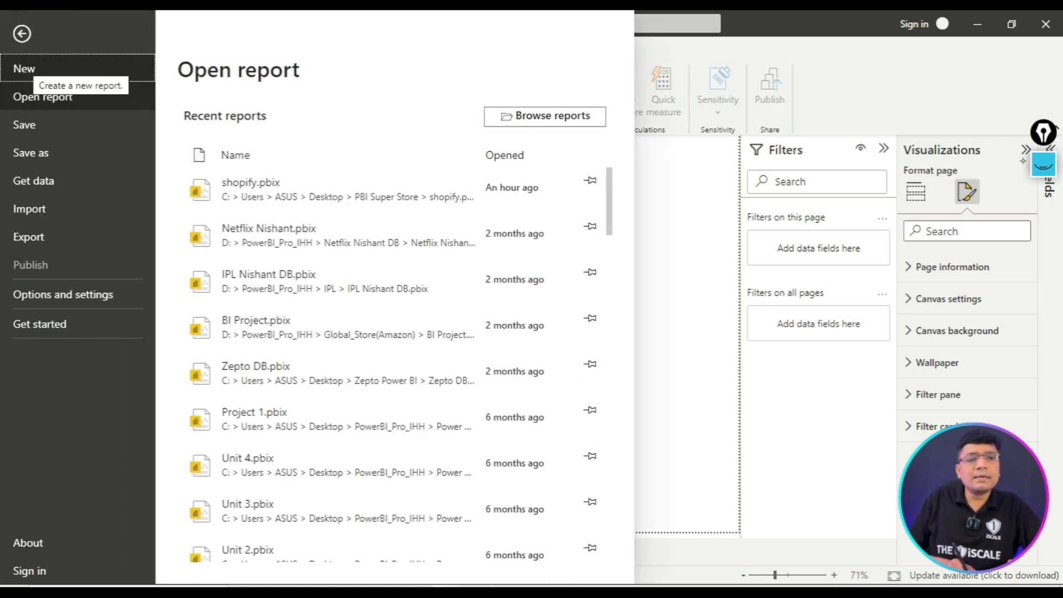
left_click(25, 68)
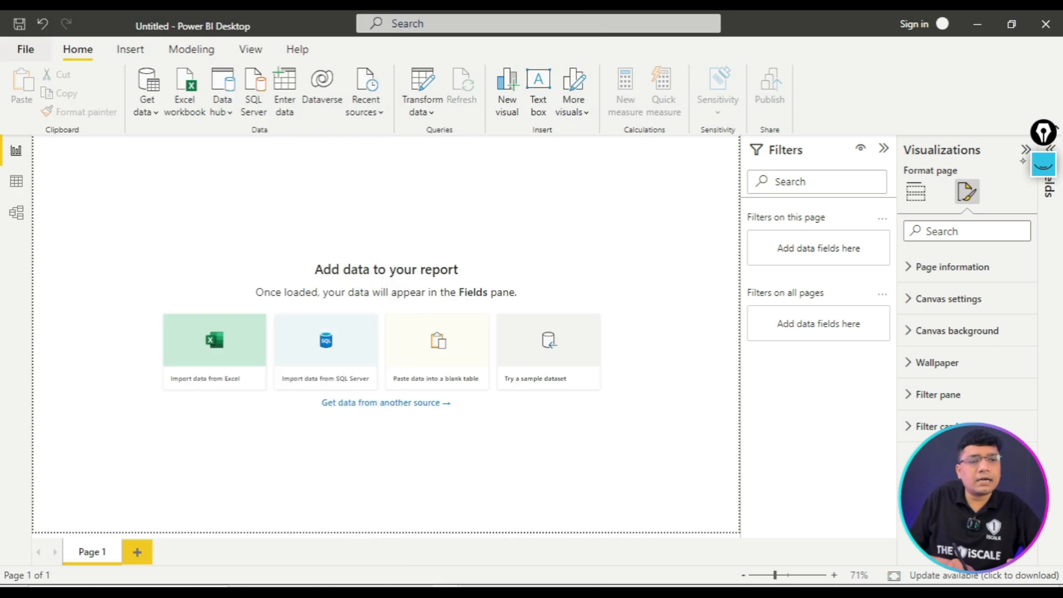
left_click(26, 49)
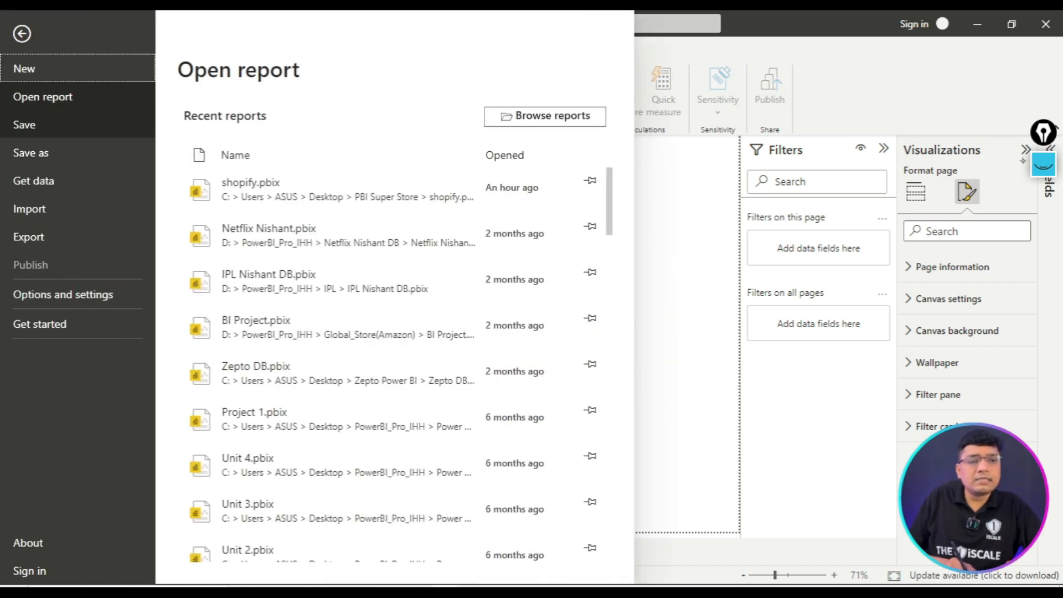
left_click(22, 34)
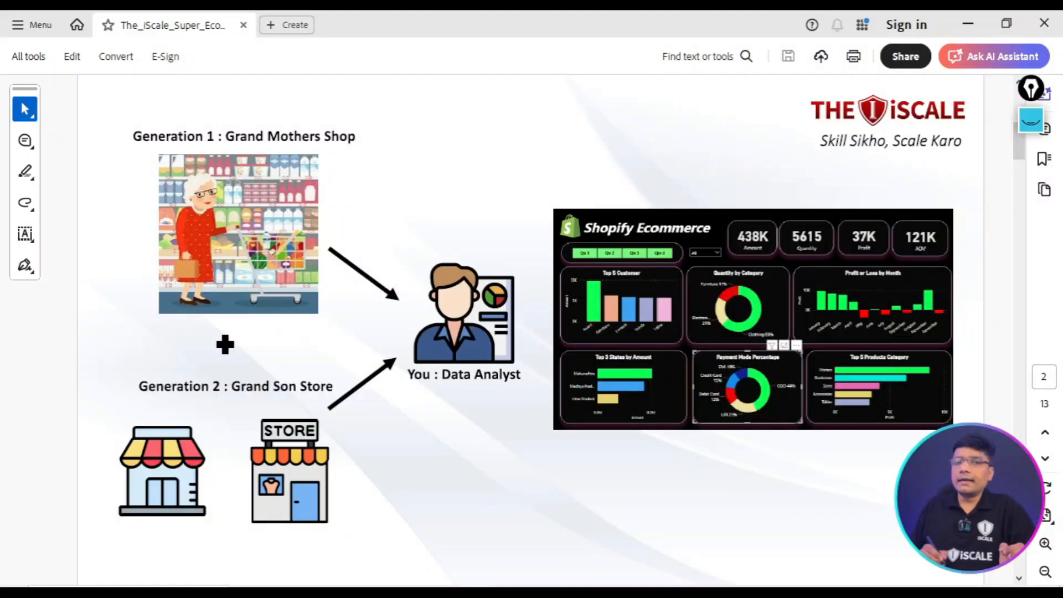
- On the PDF's Download Datasets page, tick the heading, circle the Orders and Products CSV File labels, tick both links, and clear the drawings
scroll(994, 357, "down", 2)
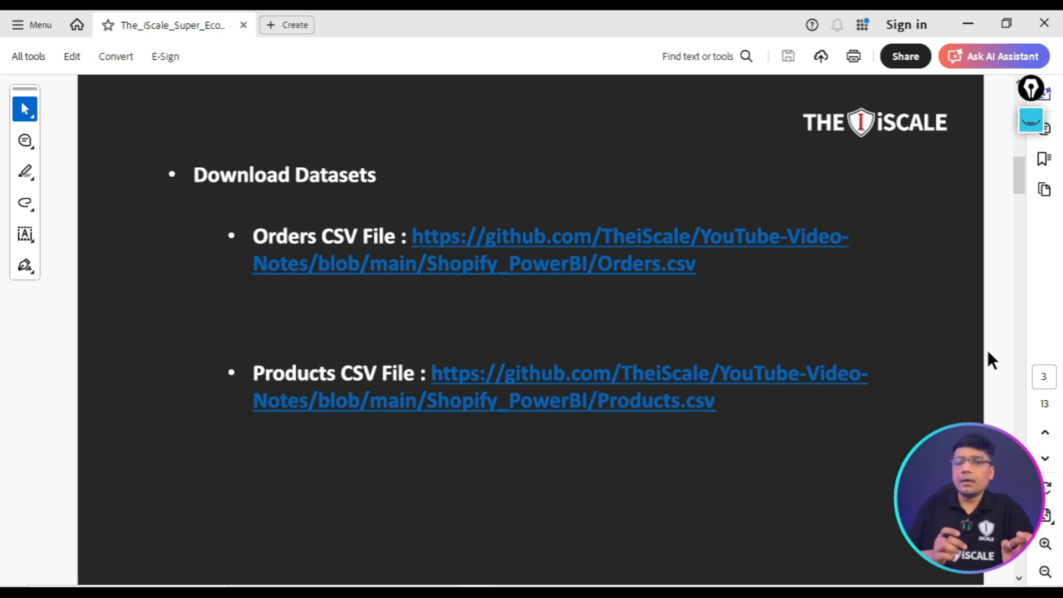
left_click(1033, 123)
left_click_drag(303, 203, 377, 177)
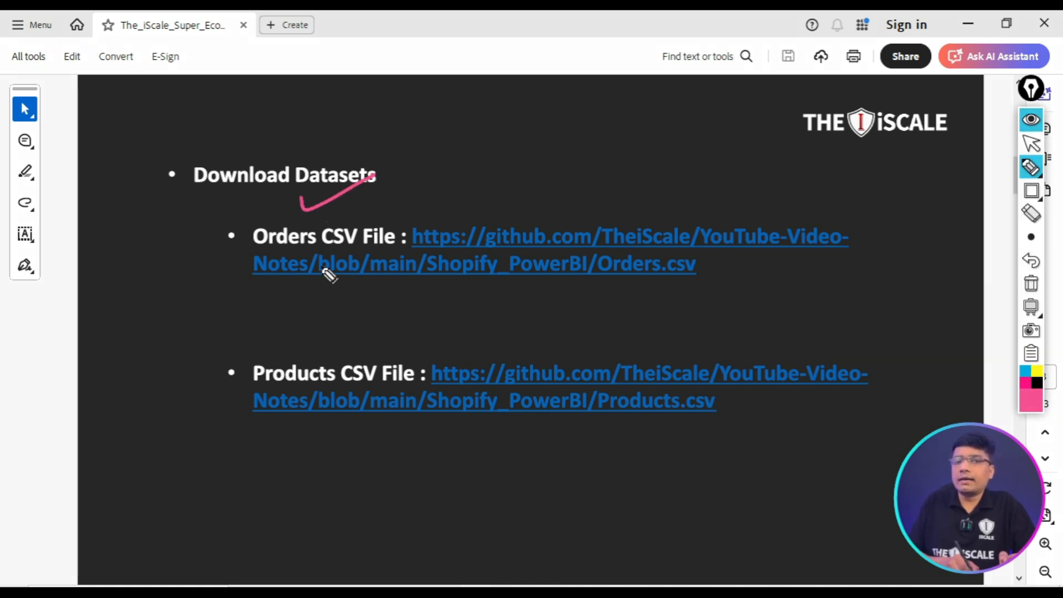
mouse_move(271, 211)
left_mouse_down()
mouse_move(251, 246)
mouse_move(310, 260)
mouse_move(409, 250)
mouse_move(322, 211)
mouse_move(265, 212)
left_mouse_up()
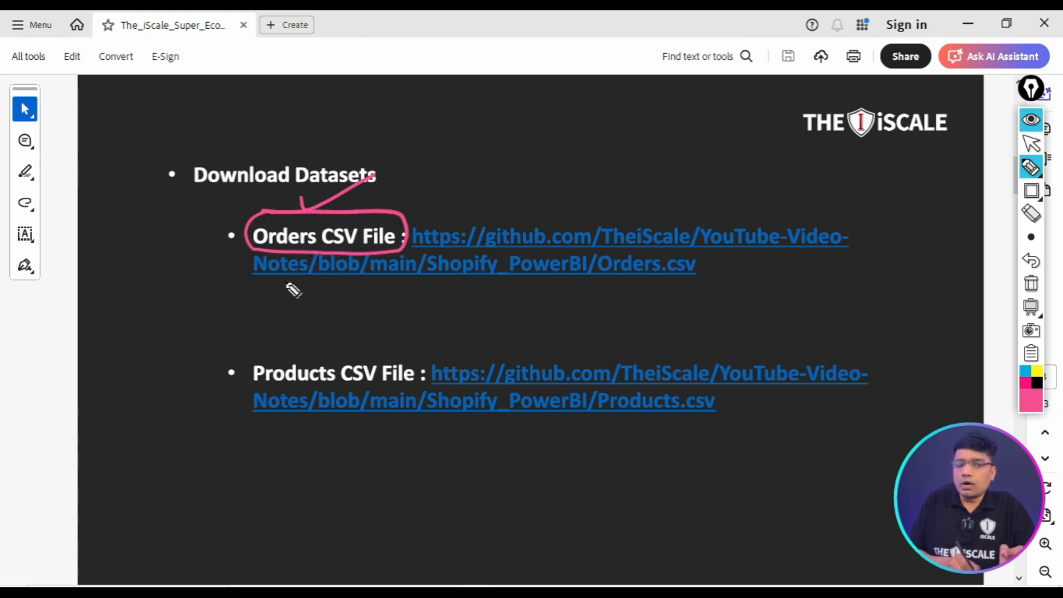
mouse_move(261, 349)
left_mouse_down()
mouse_move(247, 387)
mouse_move(432, 396)
mouse_move(425, 356)
mouse_move(263, 350)
left_mouse_up()
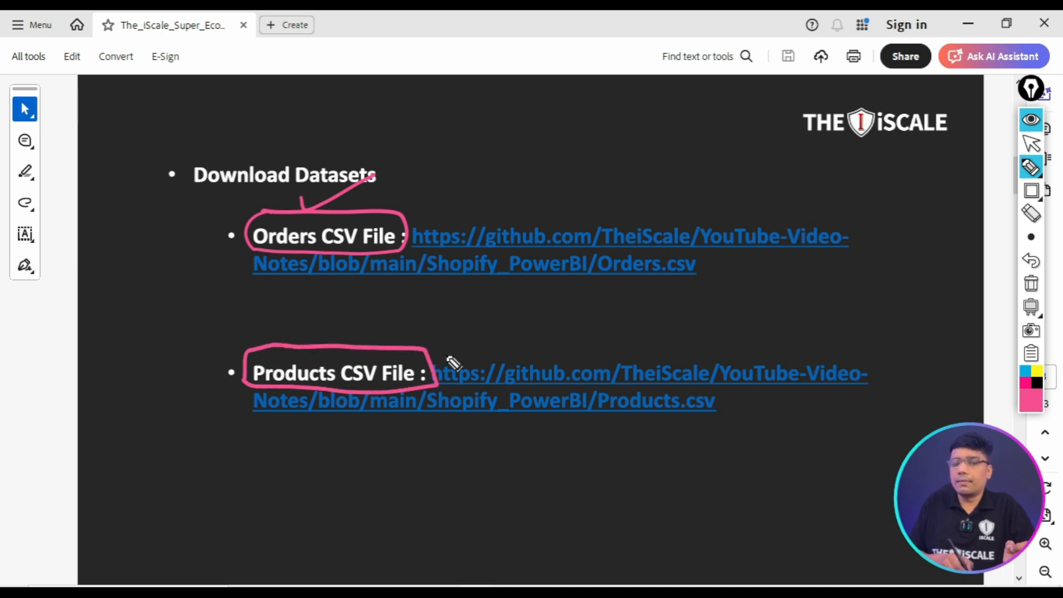
left_click_drag(694, 206, 740, 188)
left_click_drag(741, 339, 782, 326)
left_click(1032, 284)
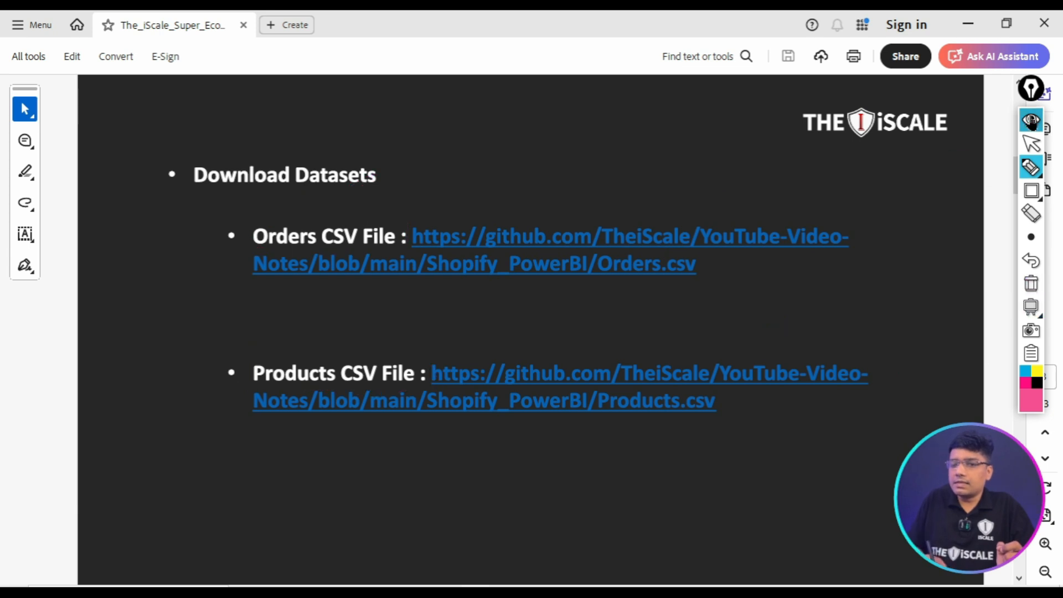
left_click(1031, 121)
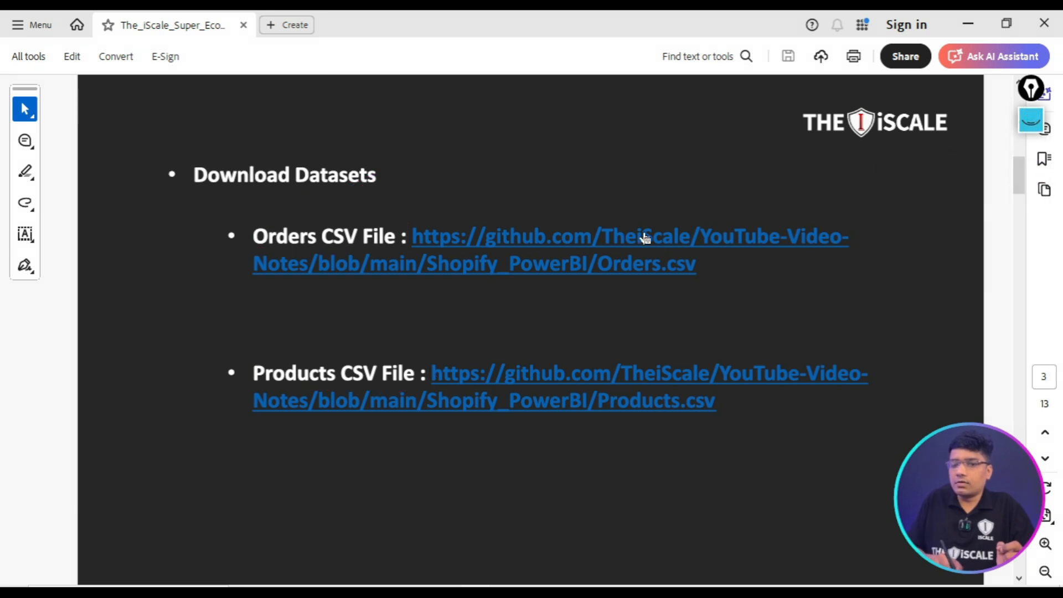
- Open the Orders and Products CSV dataset links on GitHub, and circle the Products.csv file name in pink with an arrow leading from it
left_click(638, 404)
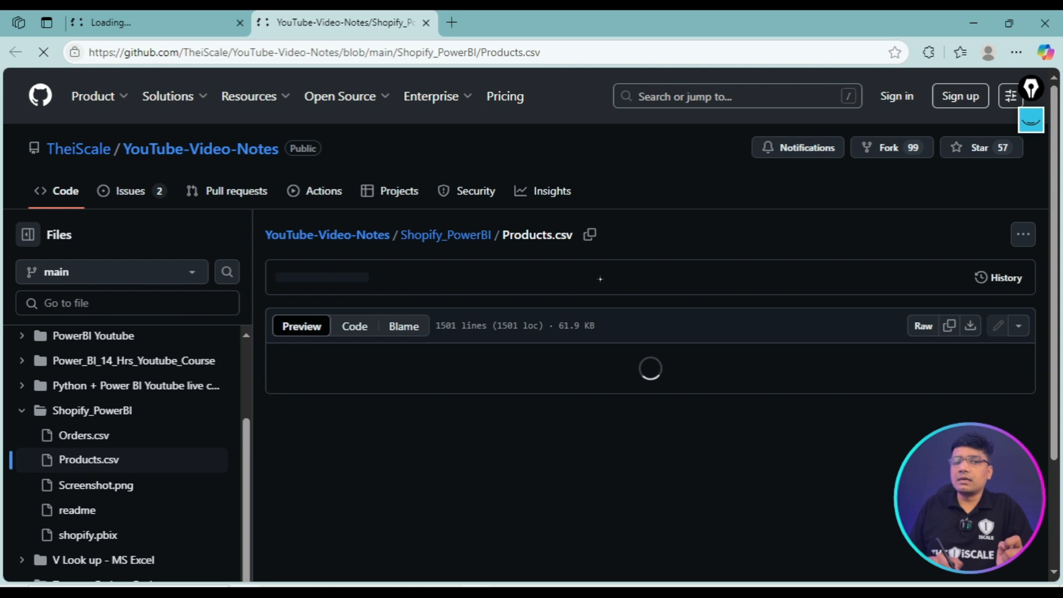
key("ctrl+shift+1")
mouse_move(496, 219)
left_mouse_down()
mouse_move(593, 261)
mouse_move(565, 214)
mouse_move(512, 212)
left_mouse_up()
left_click_drag(601, 181, 602, 185)
left_click_drag(604, 195, 566, 219)
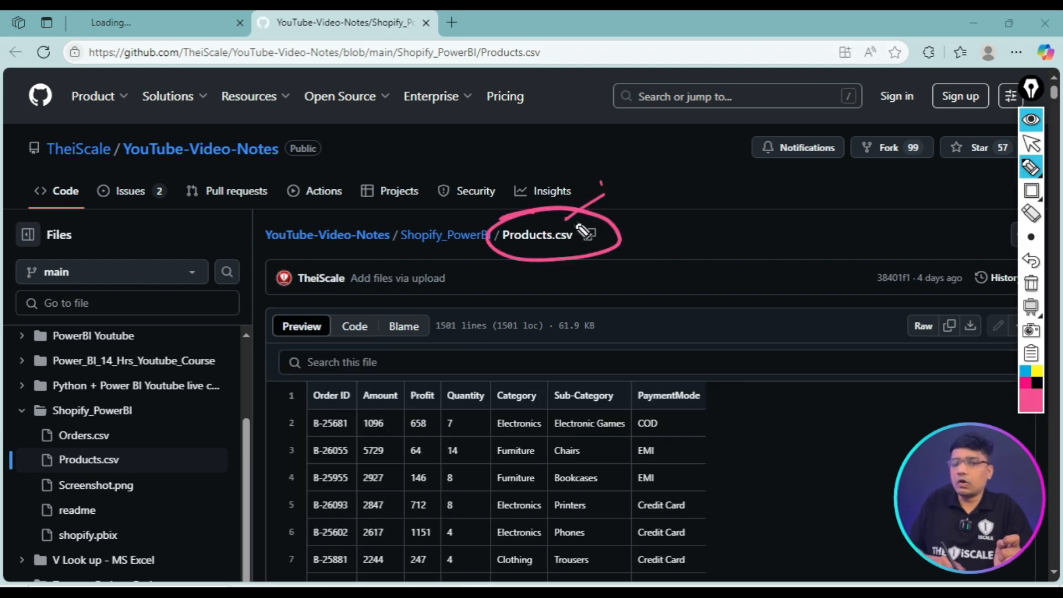
left_click_drag(593, 183, 608, 200)
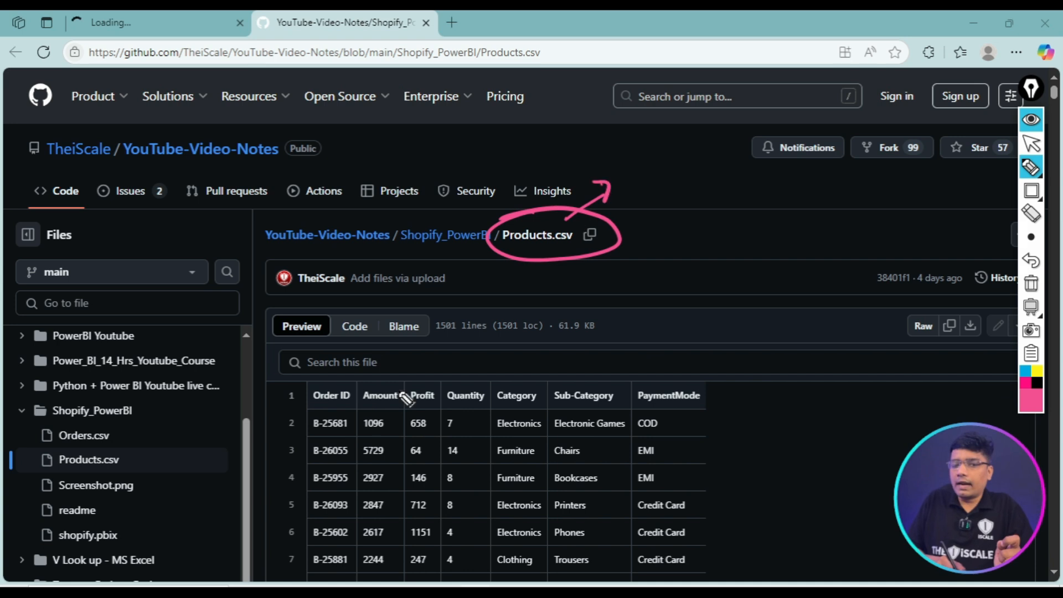
- Draw arrows to the Order ID, Amount and Profit columns and first data rows, mark the download icon, clear the drawings, and download Products.csv
mouse_move(318, 344)
left_mouse_down()
mouse_move(429, 372)
mouse_move(434, 358)
left_mouse_up()
left_click_drag(249, 421, 292, 424)
left_click_drag(249, 460, 288, 462)
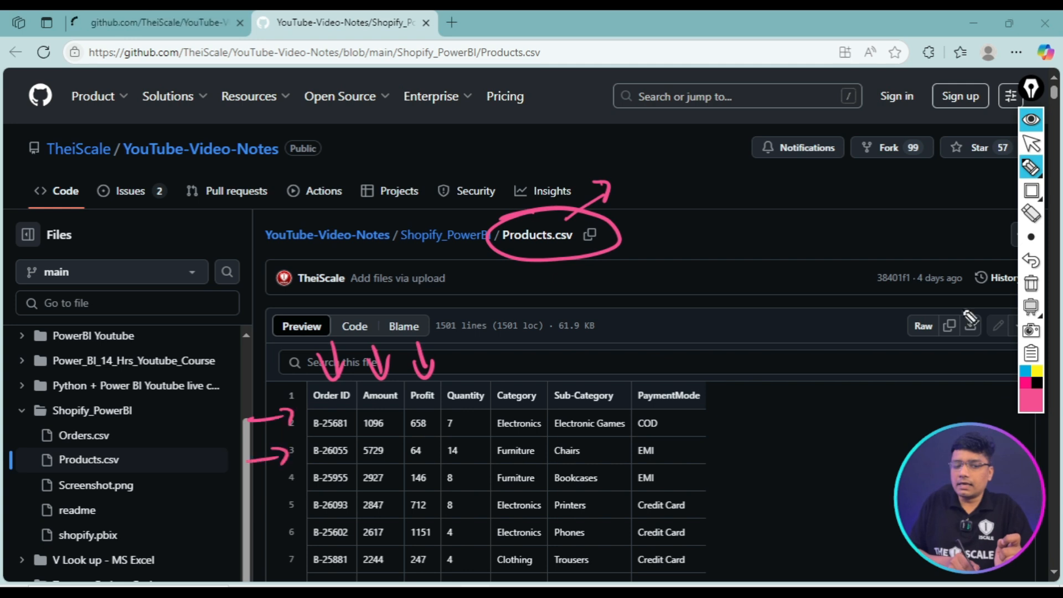
left_click_drag(969, 315, 967, 302)
left_click(1035, 288)
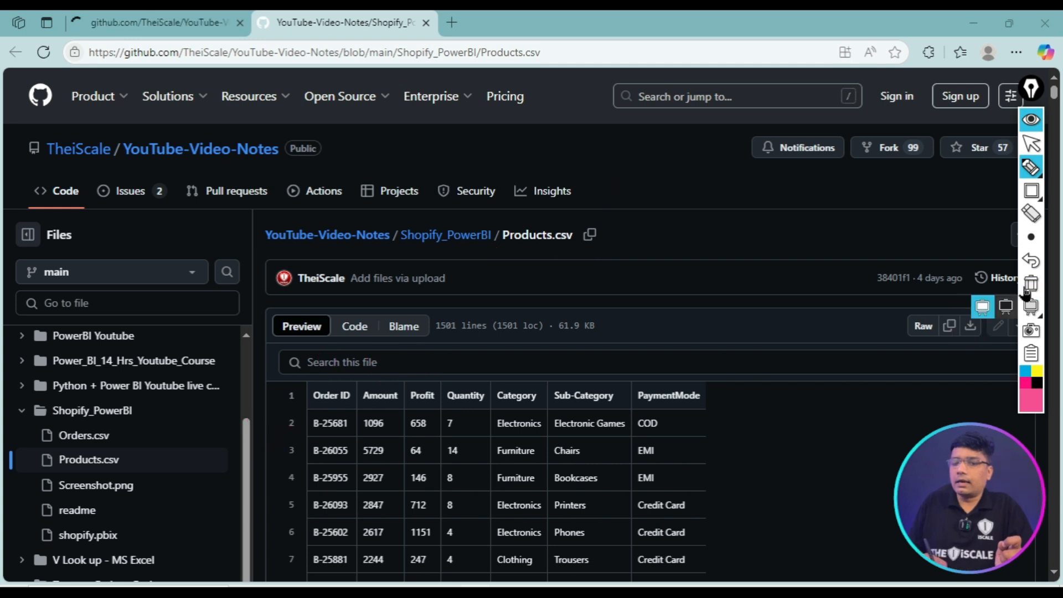
left_click(1031, 119)
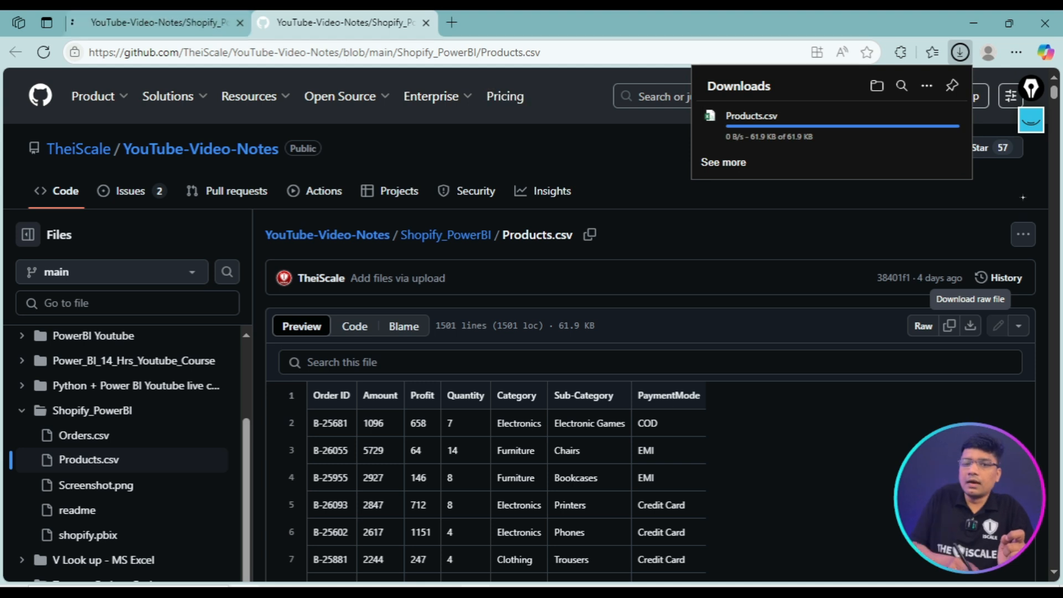
- Show the Orders.csv page on GitHub, and circle its file name and download icon in pink
left_click(207, 23)
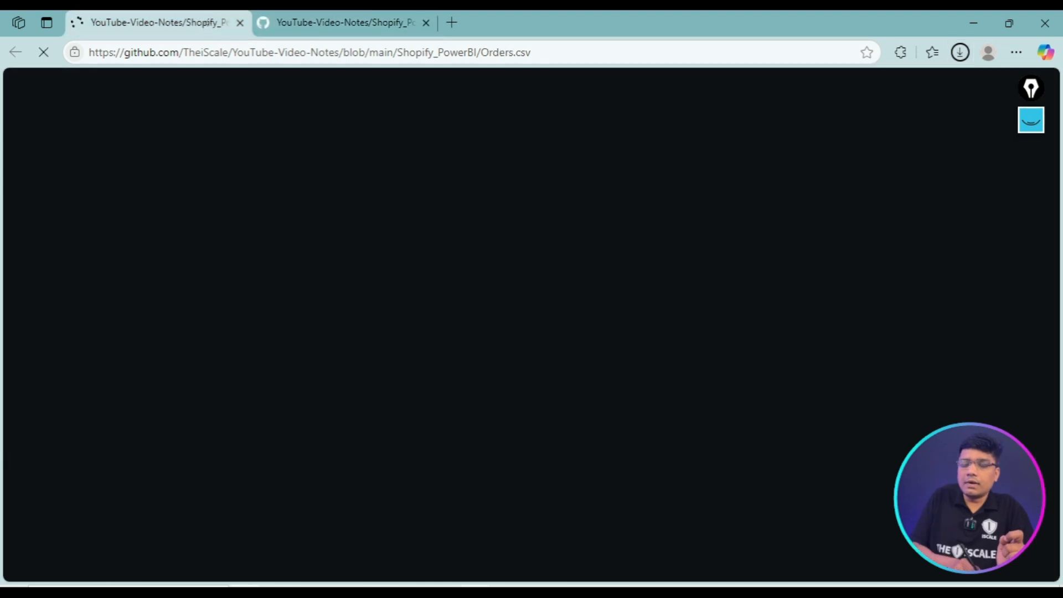
left_click(1032, 121)
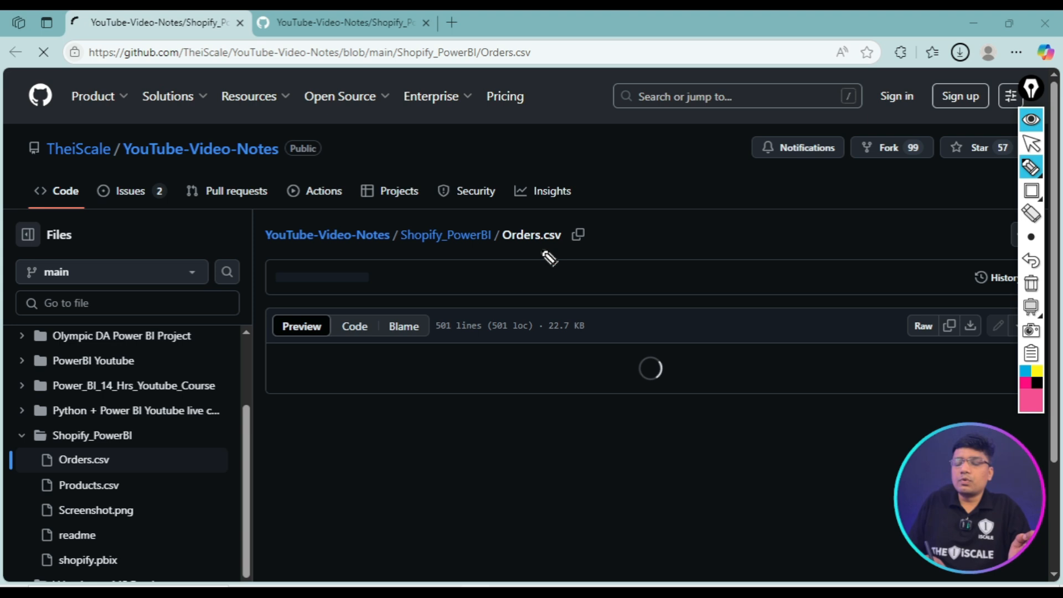
left_click_drag(550, 258, 583, 232)
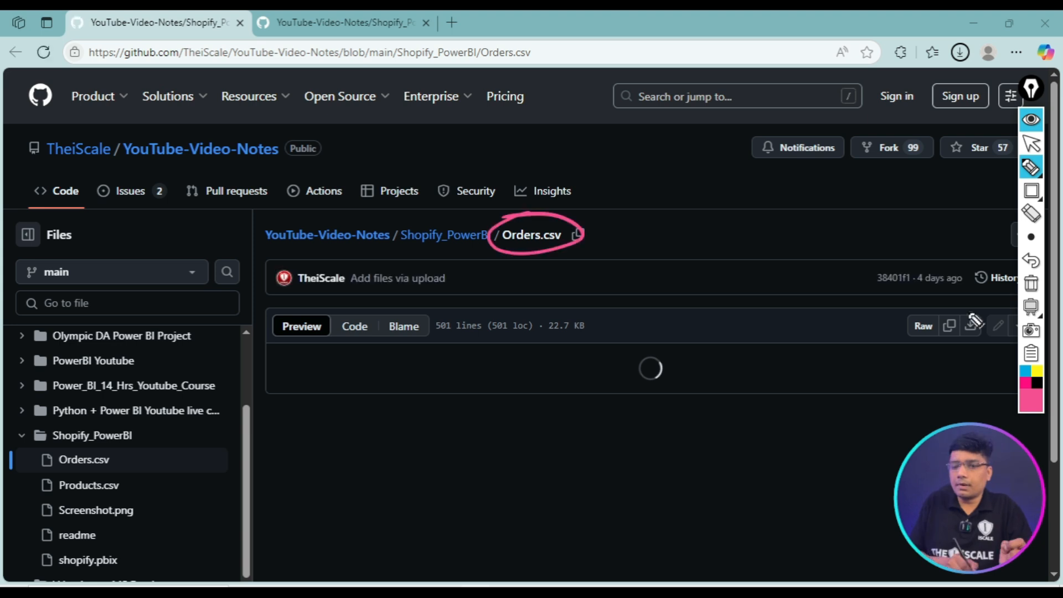
left_click_drag(966, 301, 982, 338)
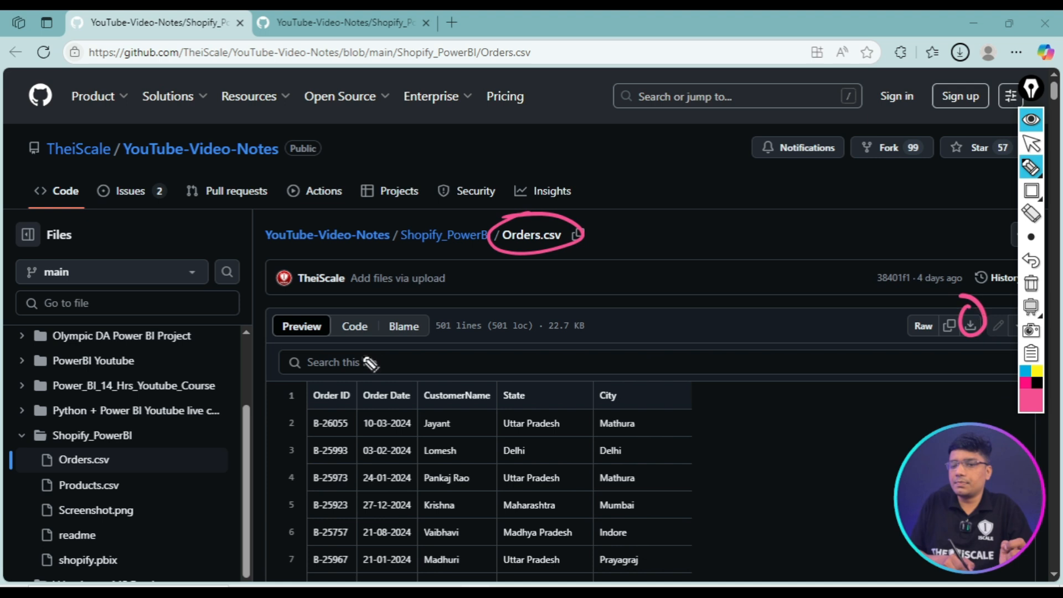
- Draw arrows to the Orders.csv column headings and header row, clear the drawings, and download the raw file
left_click_drag(609, 332, 624, 361)
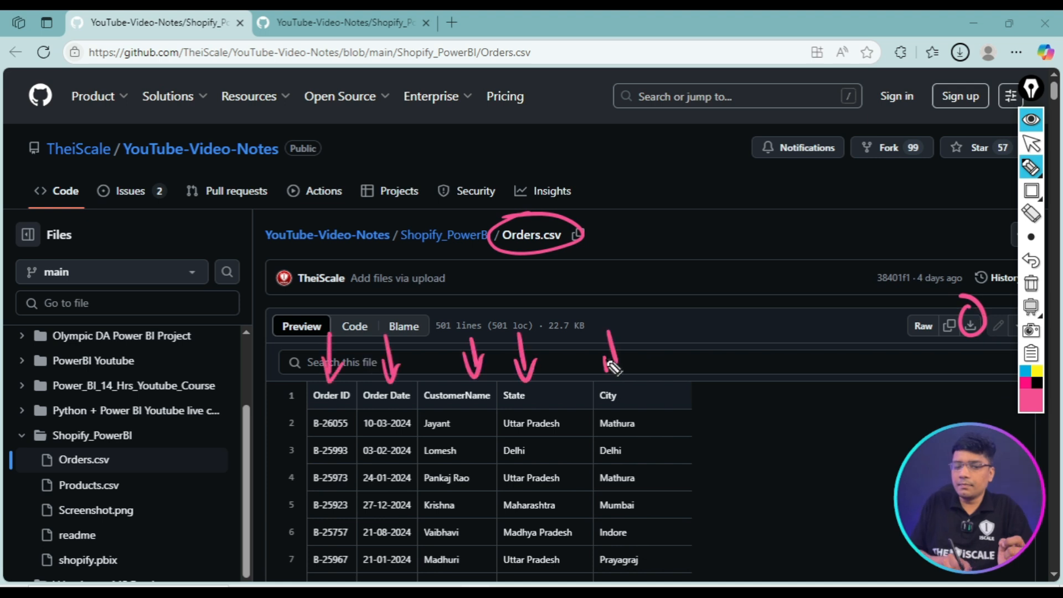
left_click_drag(237, 399, 277, 397)
left_click_drag(263, 393, 270, 411)
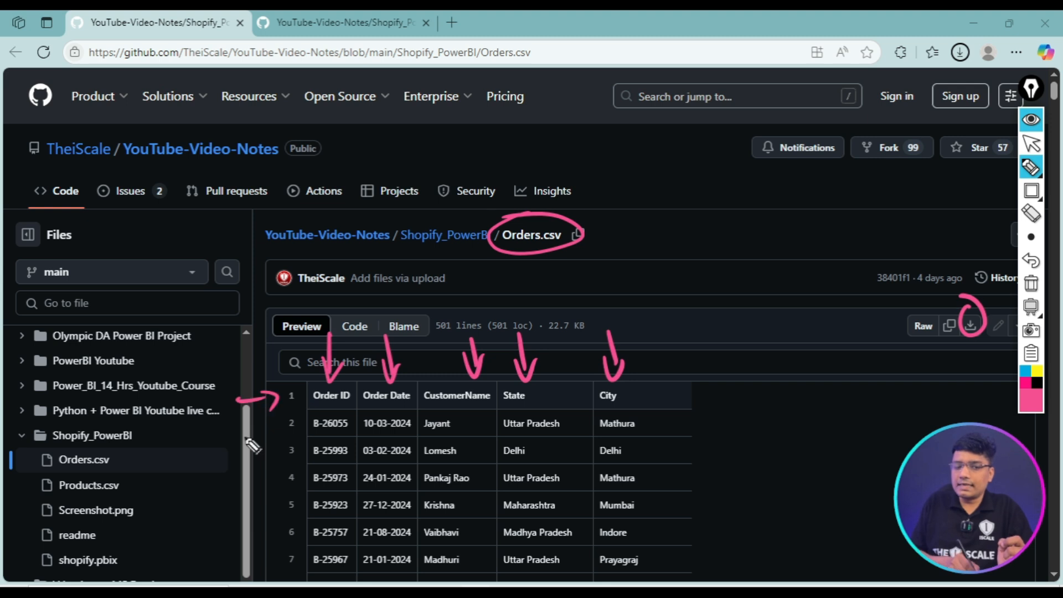
left_click(1031, 284)
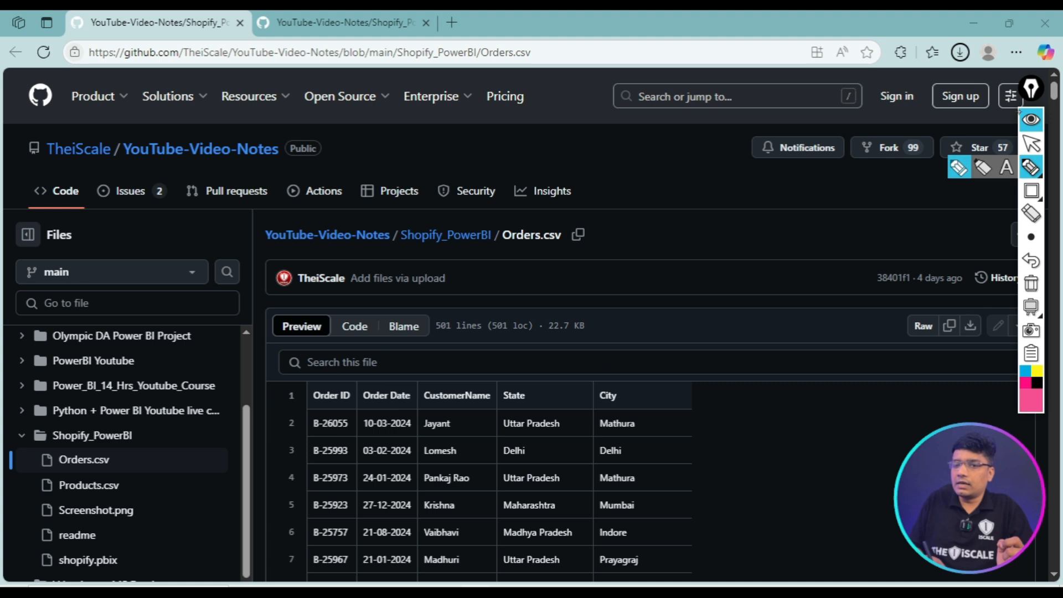
left_click(1032, 119)
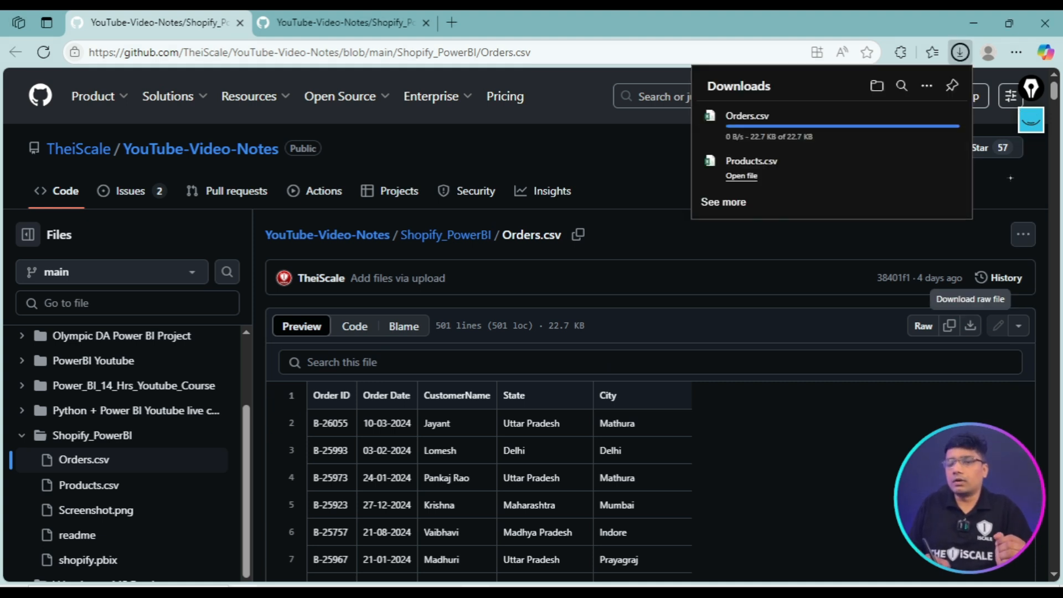
- Switch to the project PDF, and revisit the Shopify Ecommerce dashboard page and the Download Datasets page
left_click(502, 593)
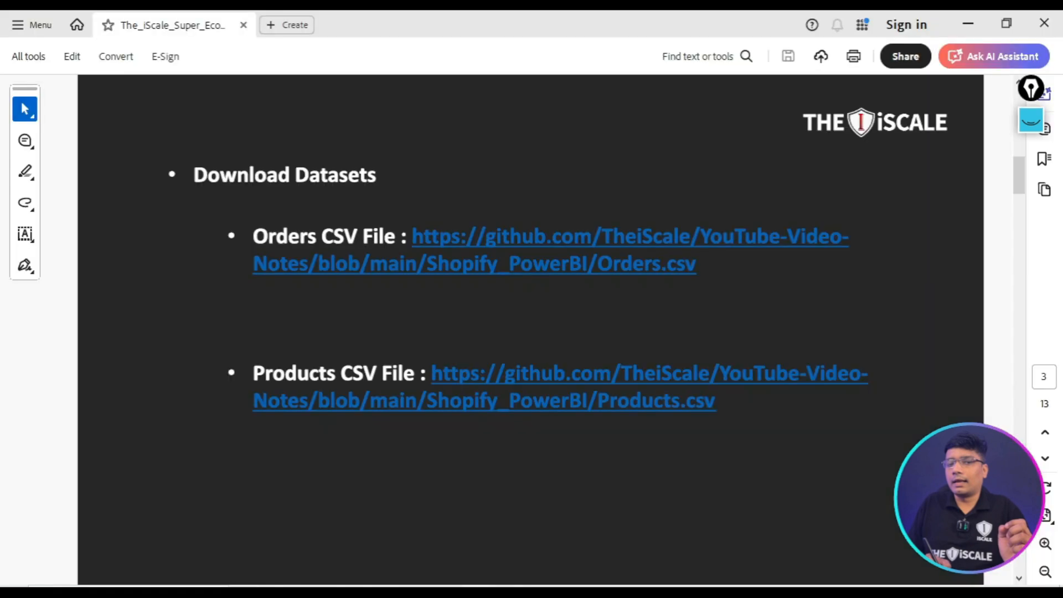
scroll(1018, 172, "up", 2)
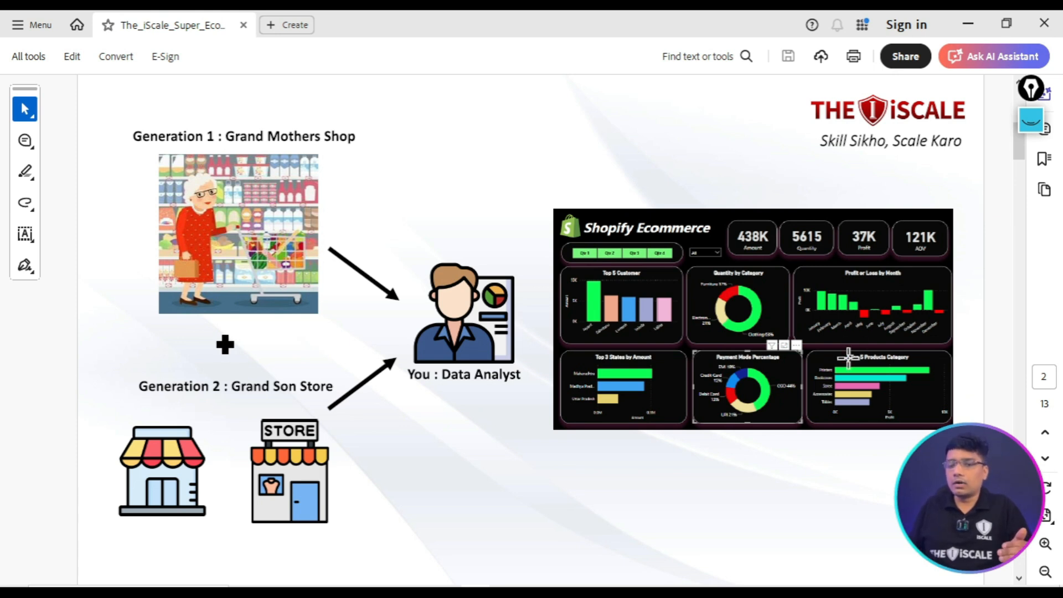
scroll(838, 419, "down", 2)
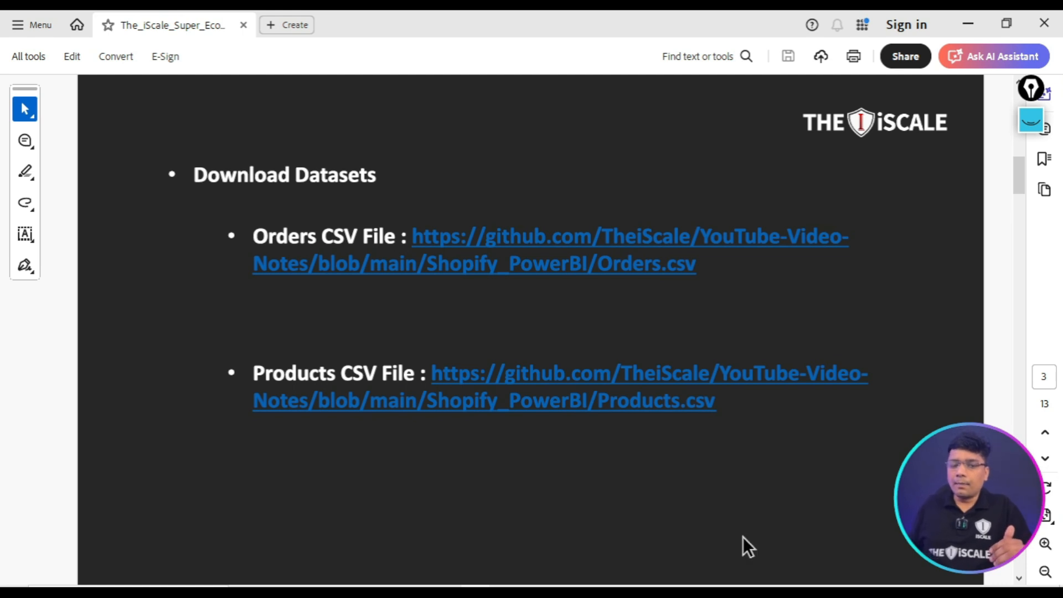
- Switch to the Products workbook in Excel, and show its column headers and first rows
mouse_move(532, 594)
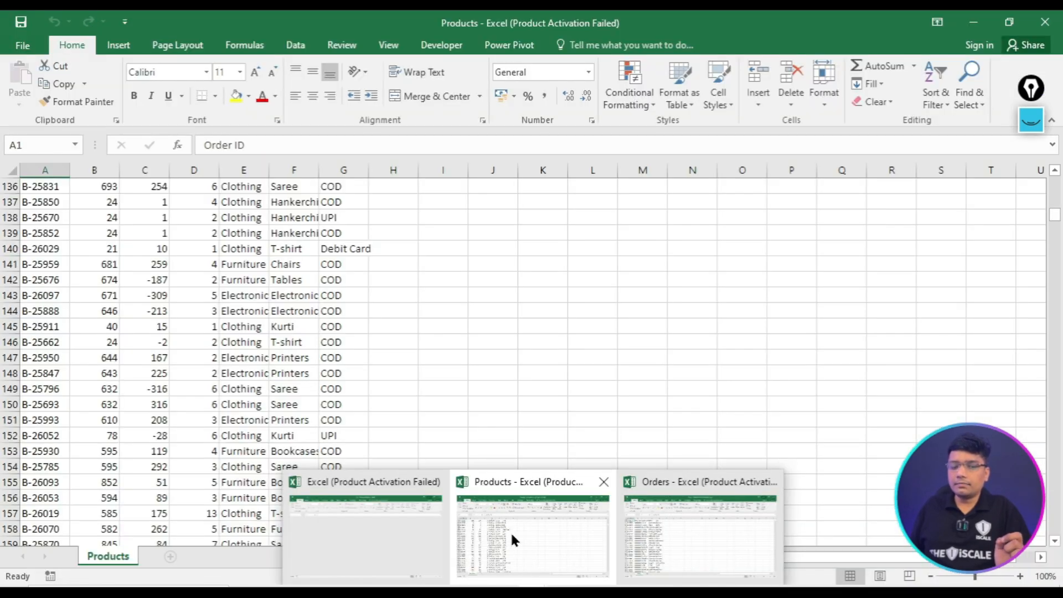
left_click(510, 531)
scroll(397, 285, "up", 16)
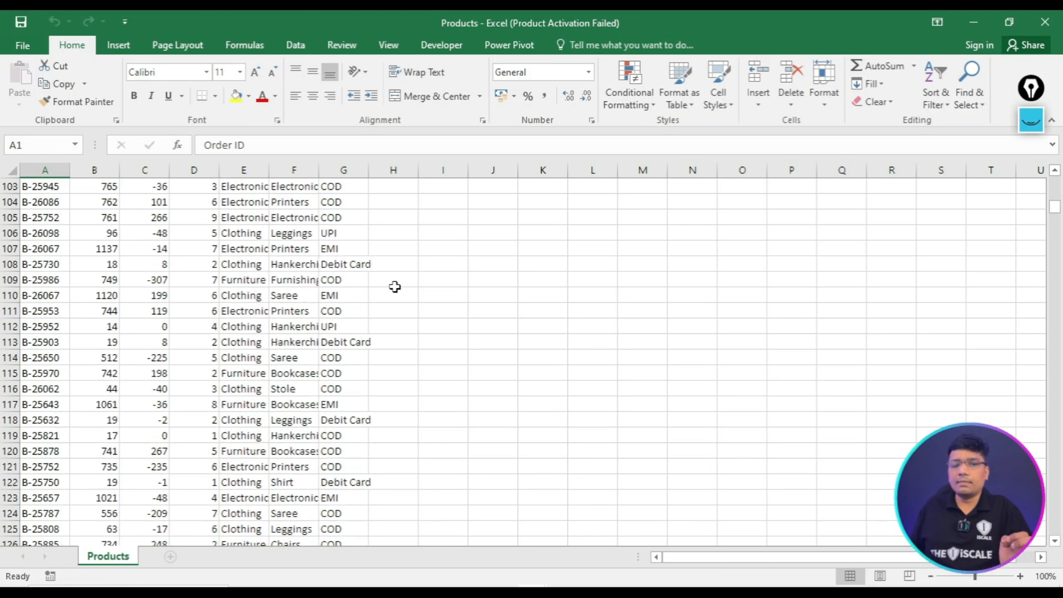
left_click_drag(1054, 204, 1058, 160)
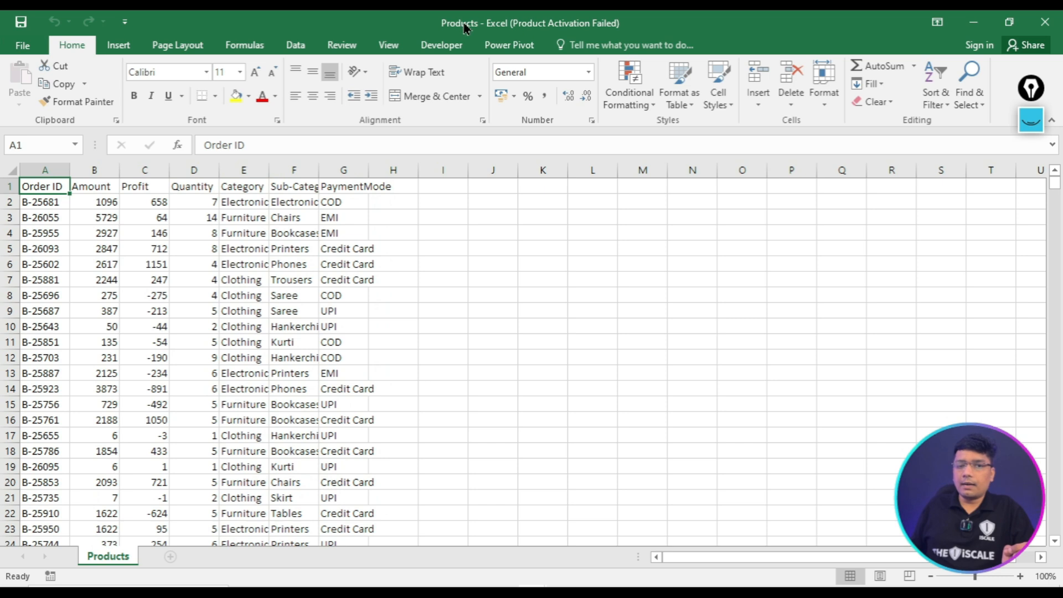
- Highlight the Order ID, Amount, Profit, Quantity and Category columns of the Products sheet one after another
left_click(45, 169)
left_click(93, 170)
left_click(141, 171)
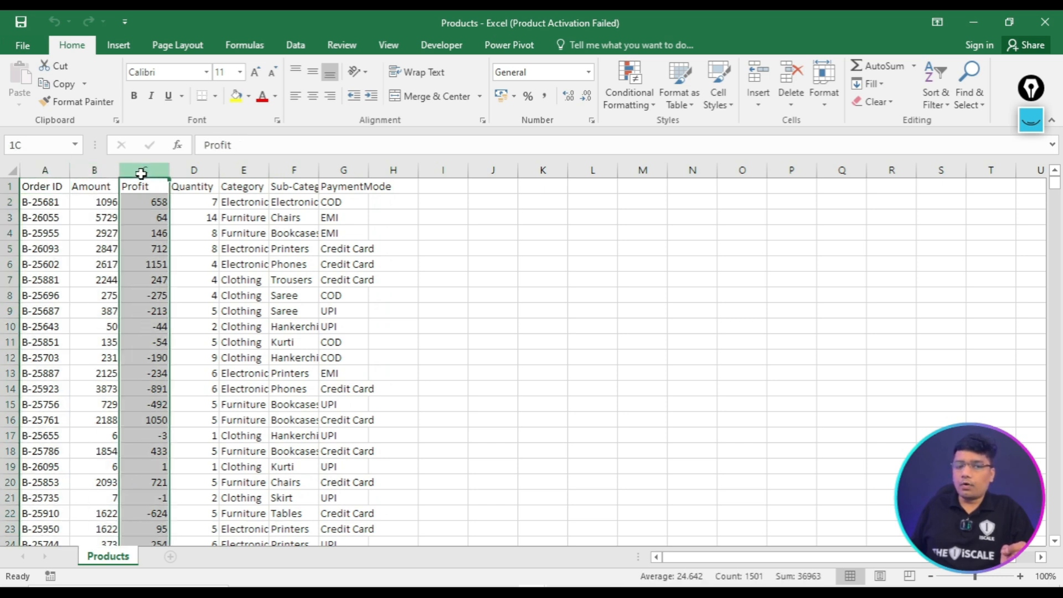
left_click(199, 171)
left_click(239, 171)
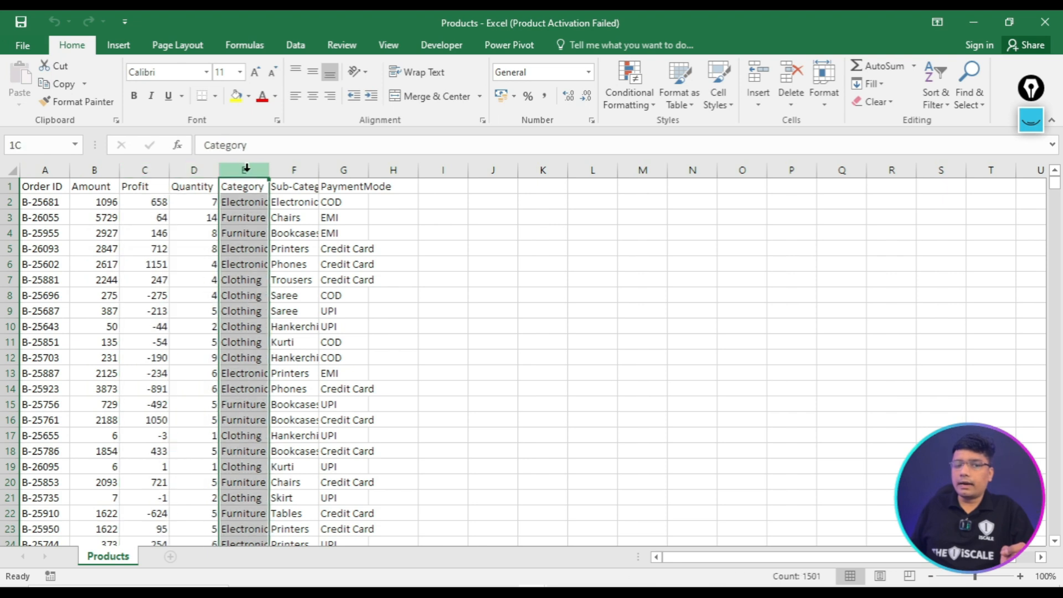
- Auto-fit the widths of the Sub-Category and PaymentMode columns, and select the last data row, 1501
left_click(291, 169)
double_click(315, 165)
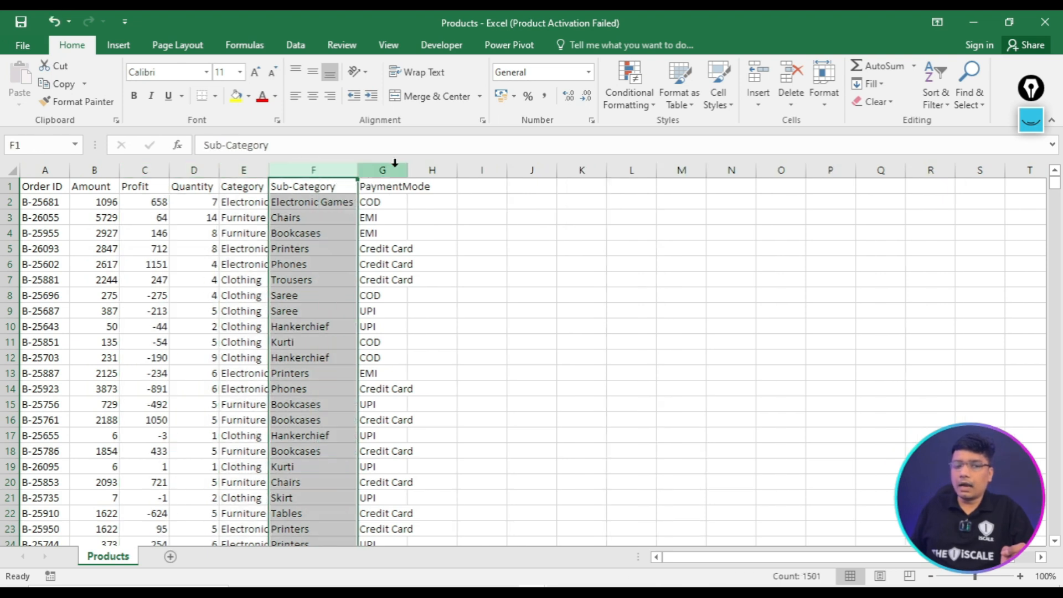
left_click(394, 169)
double_click(416, 171)
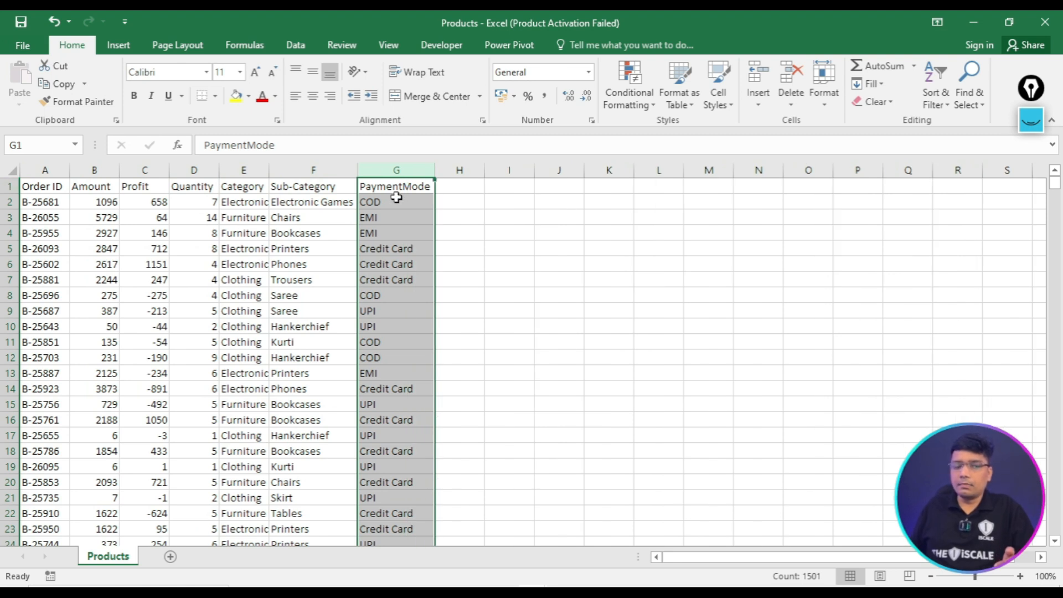
left_click_drag(1056, 186, 1060, 535)
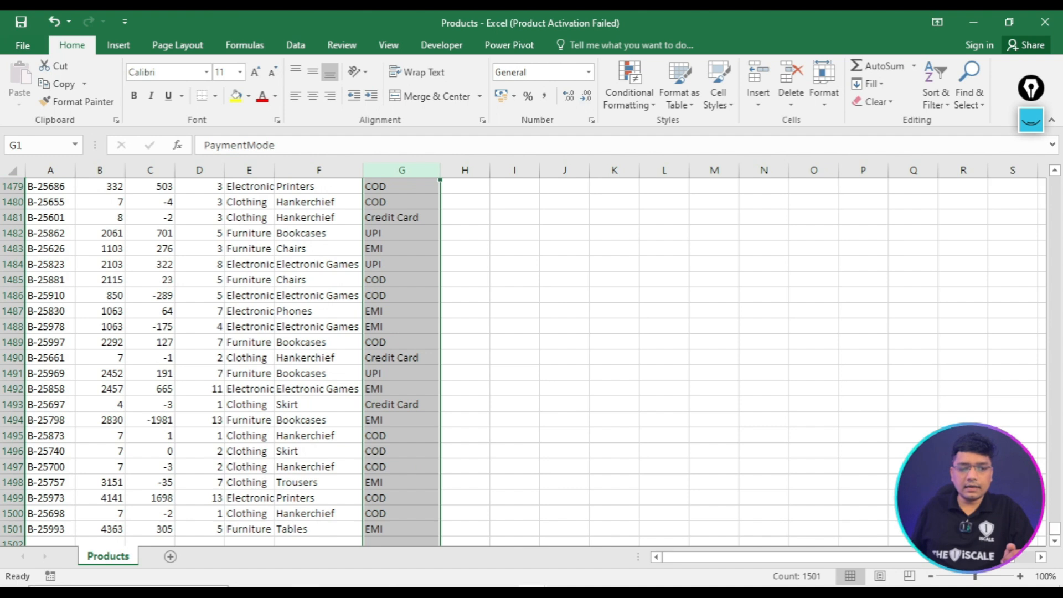
left_click(4, 529)
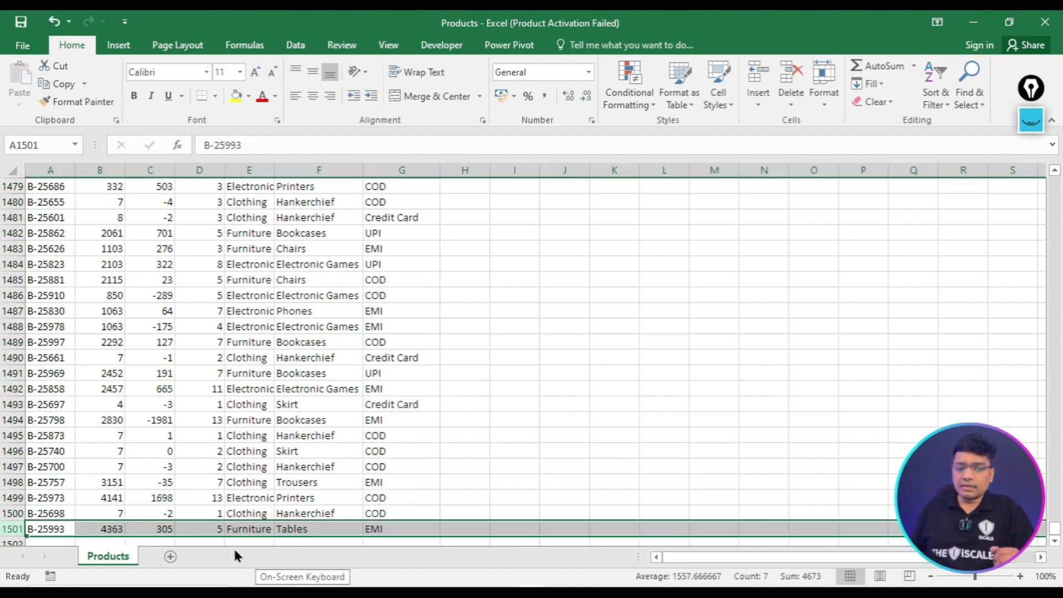
- Switch to the Orders workbook, and auto-fit the widths of the Order Date, CustomerName and State columns
mouse_move(532, 592)
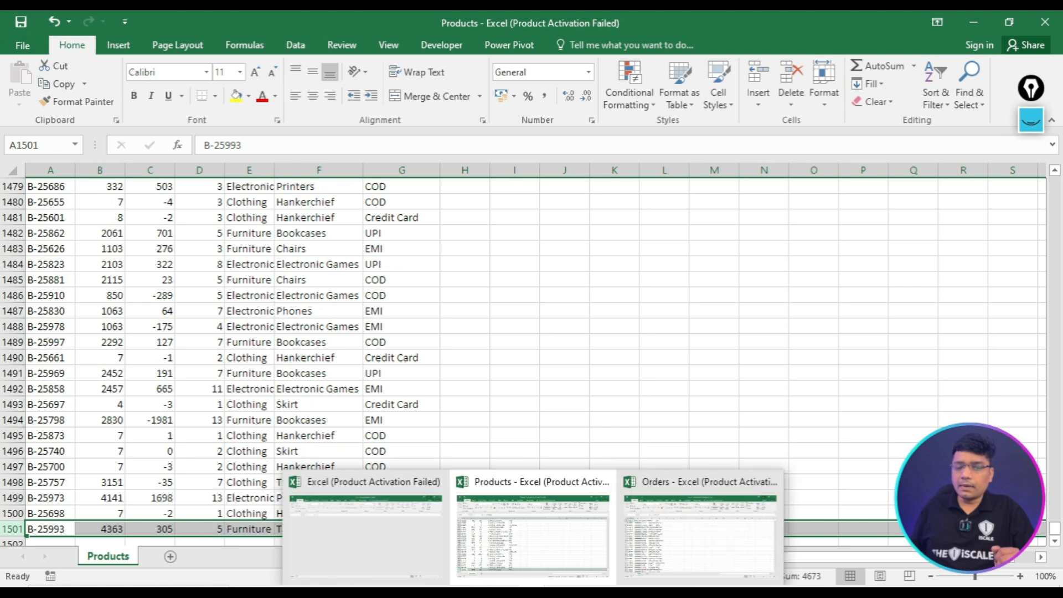
left_click(672, 514)
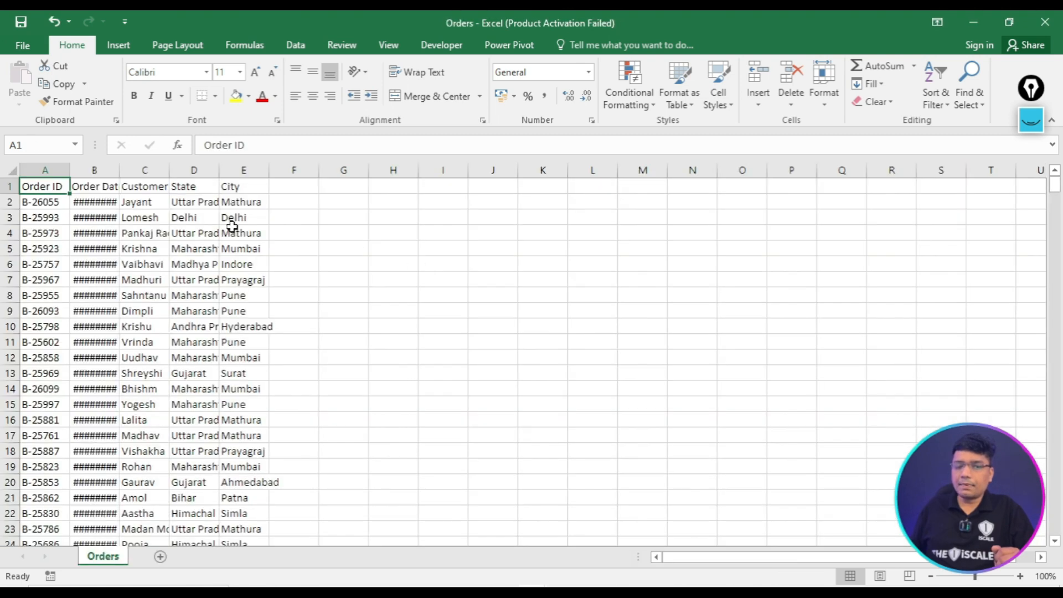
double_click(119, 170)
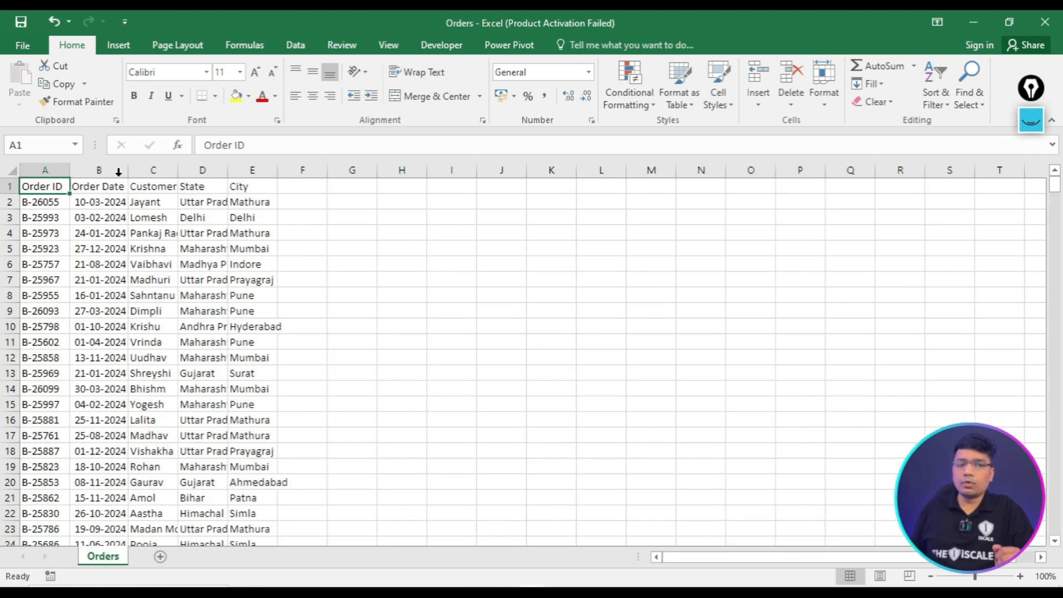
double_click(178, 170)
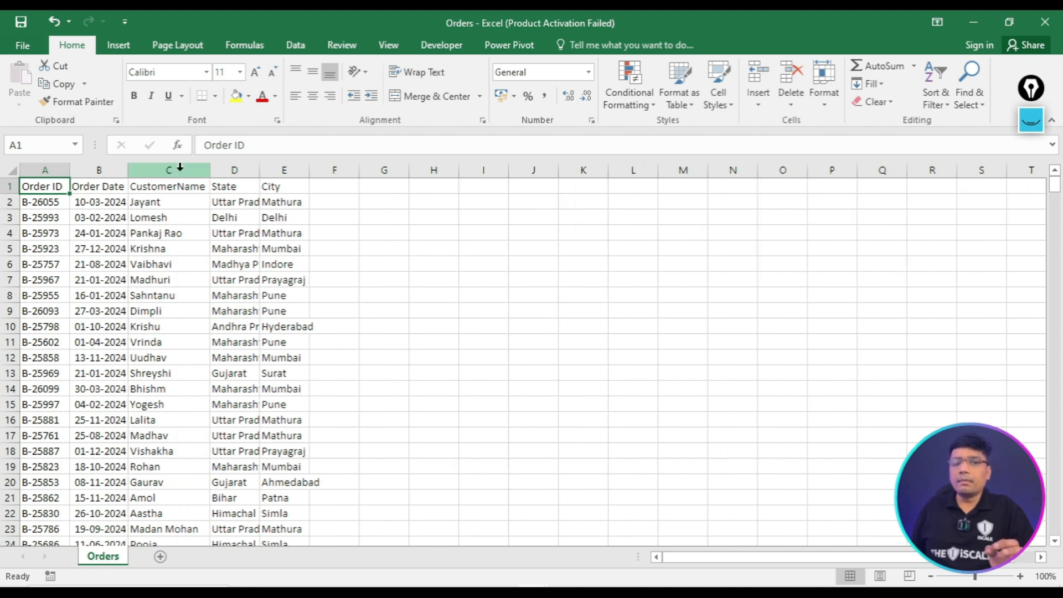
double_click(258, 166)
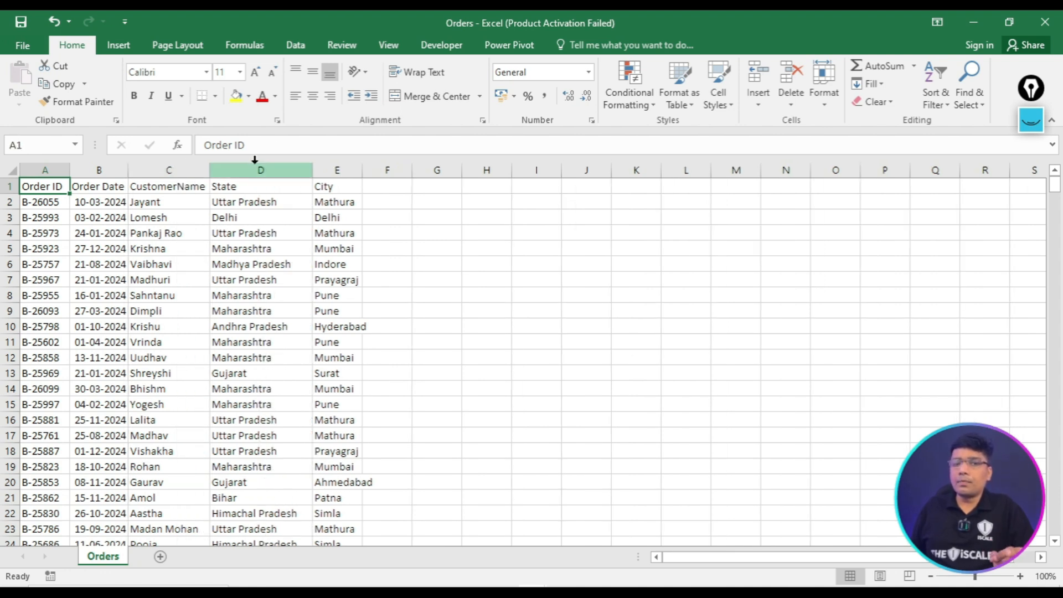
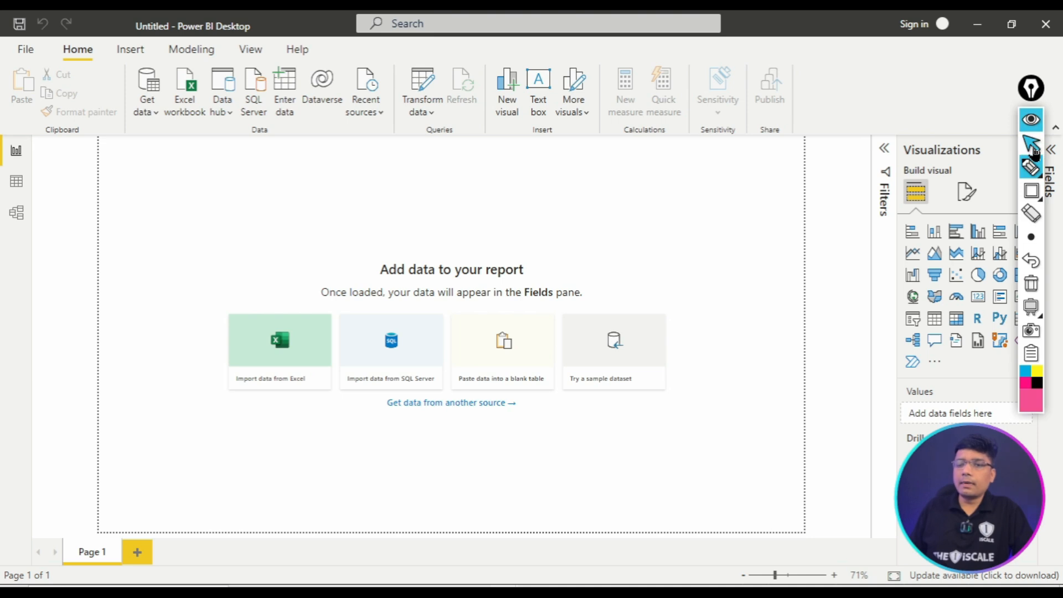
- Draw a pink rectangle around the Get data command in Power BI Desktop, and clear the drawing
left_click(1033, 194)
mouse_move(112, 58)
left_mouse_down()
mouse_move(136, 59)
mouse_move(171, 139)
left_mouse_up()
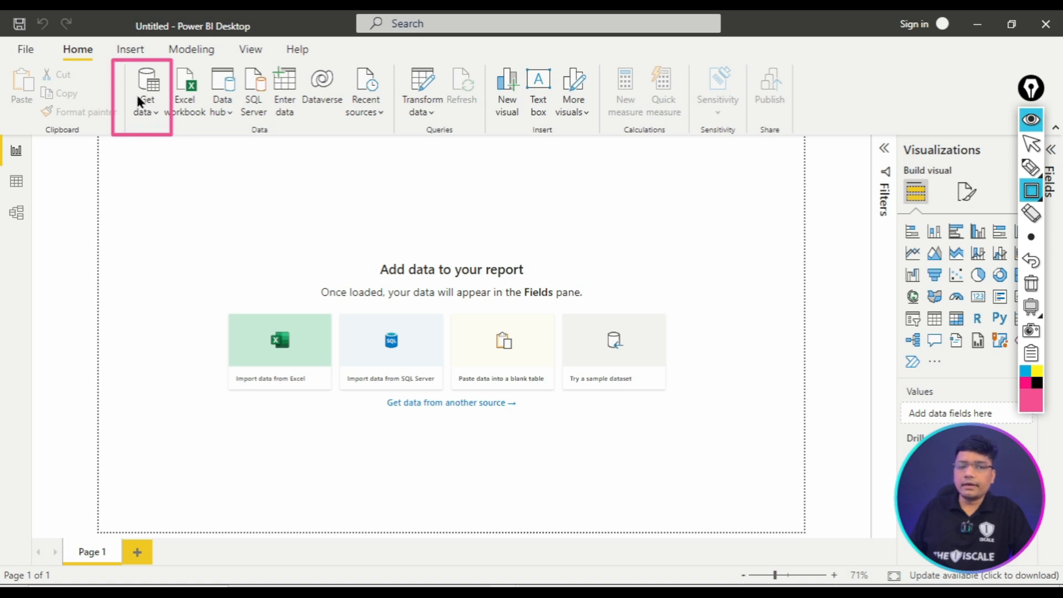
left_click(1031, 284)
left_click(1029, 122)
- Start a Text/CSV import of the Orders file from the Downloads folder, and look through its preview
left_click(148, 122)
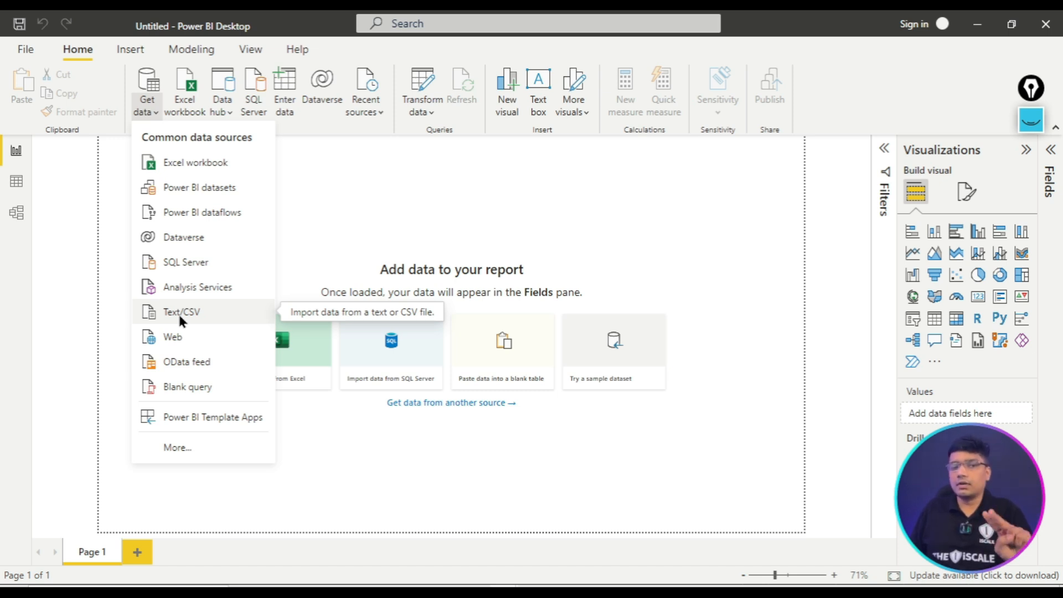
left_click(177, 311)
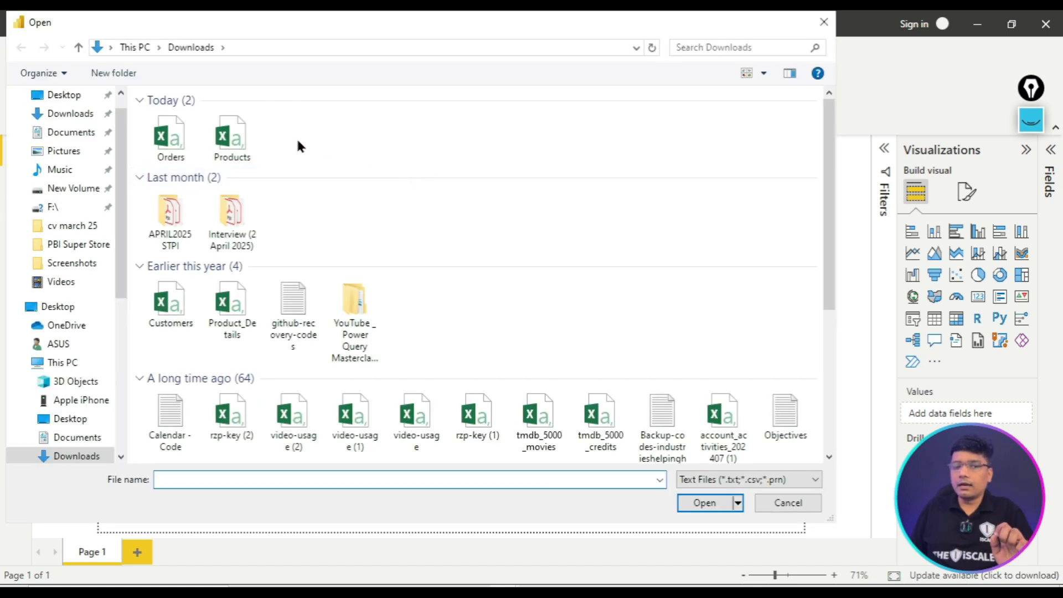
left_click(180, 143)
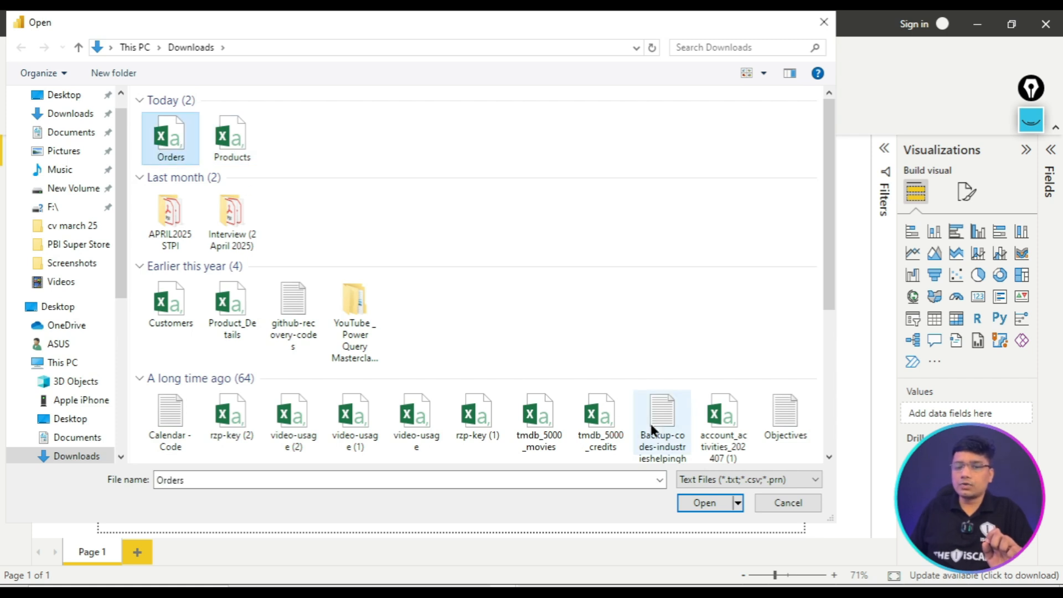
left_click(704, 503)
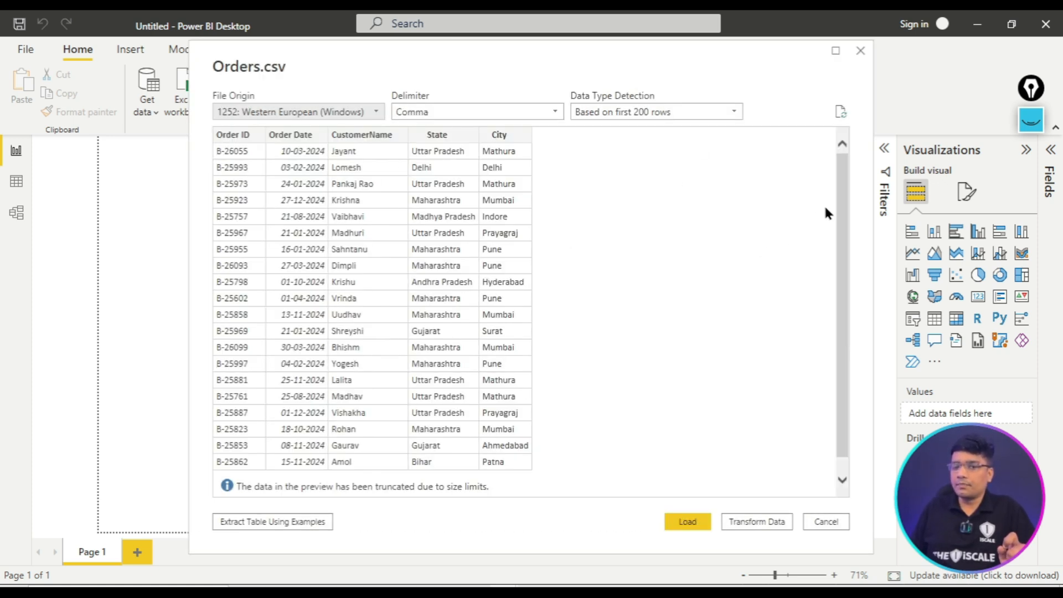
left_click_drag(842, 198, 859, 162)
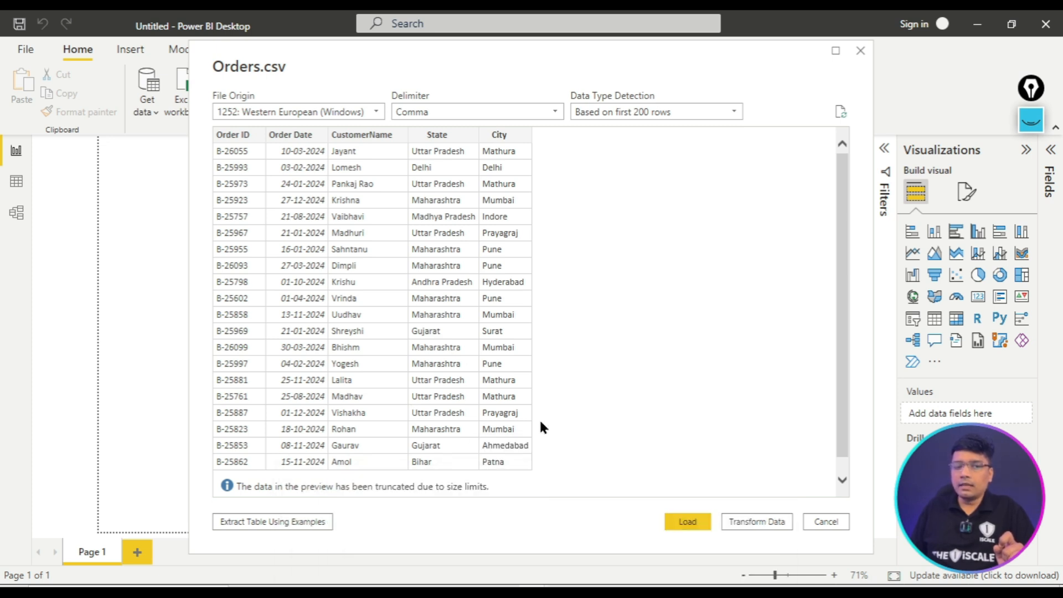
- Switch to the Orders workbook in Excel to compare its columns, and return to the untitled Power BI report
key("alt+Tab")
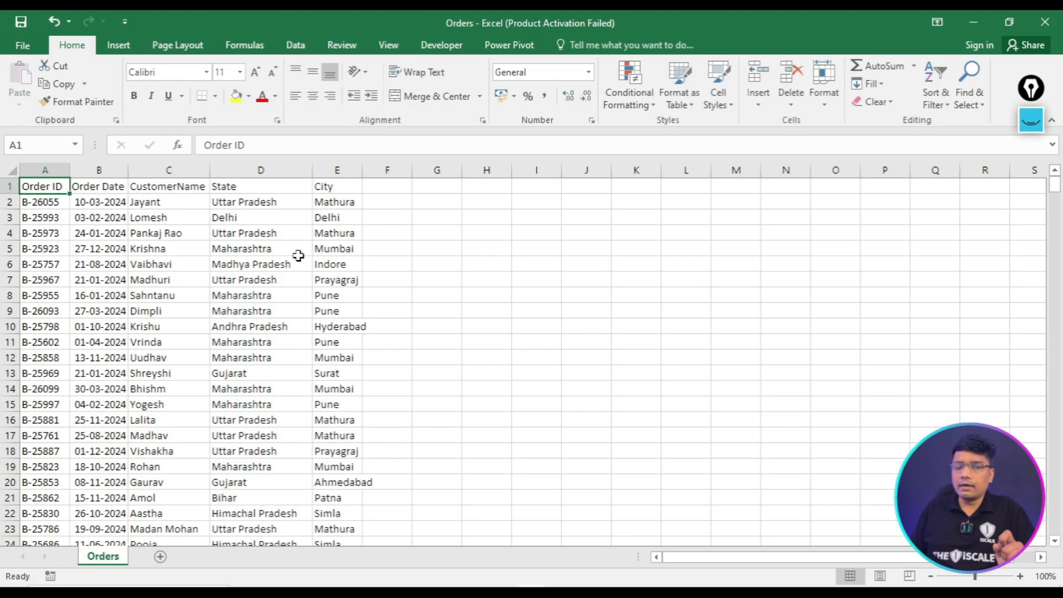
double_click(128, 165)
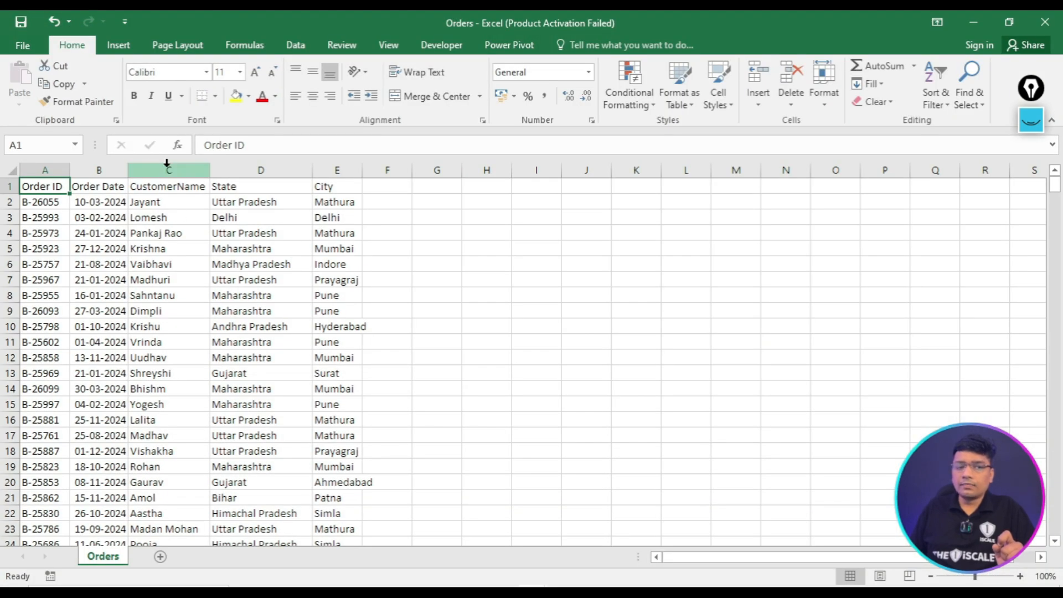
mouse_move(504, 585)
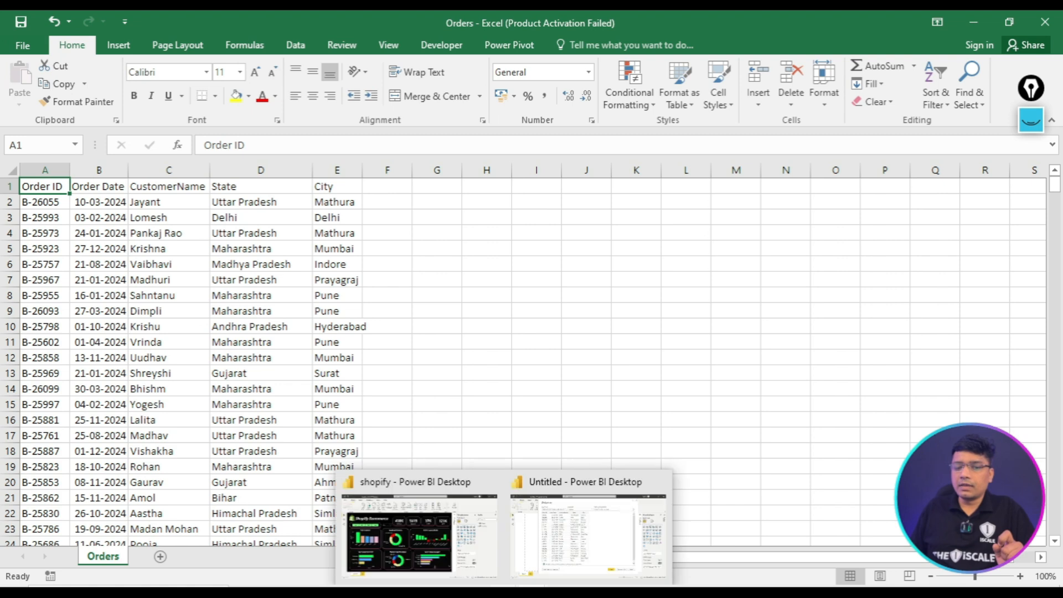
left_click(532, 551)
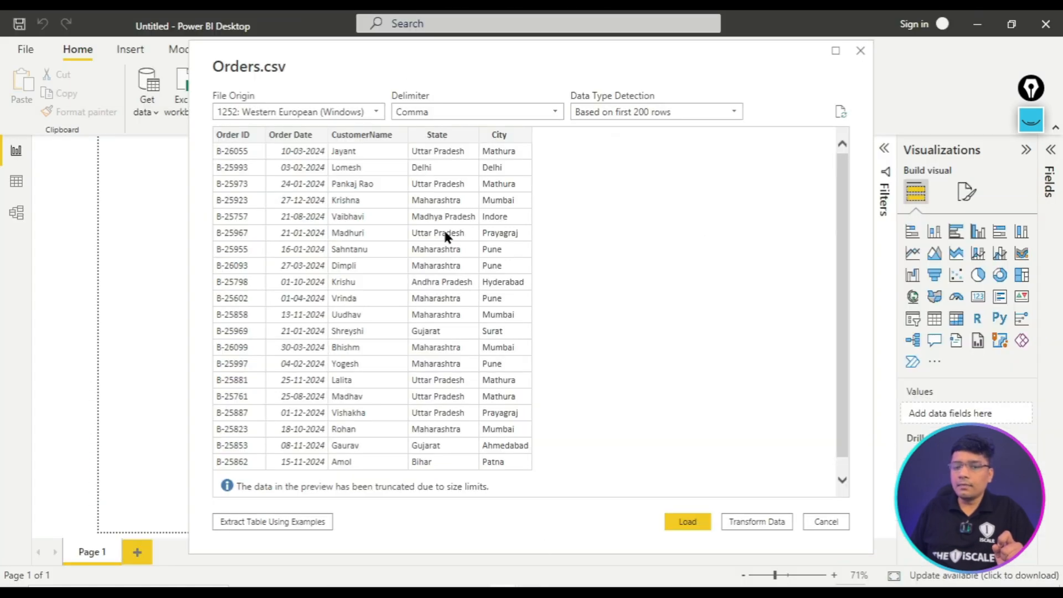
- Draw a pink box around the Load, Transform Data and Cancel options, clear it, and cancel the Orders.csv import
left_click(1029, 122)
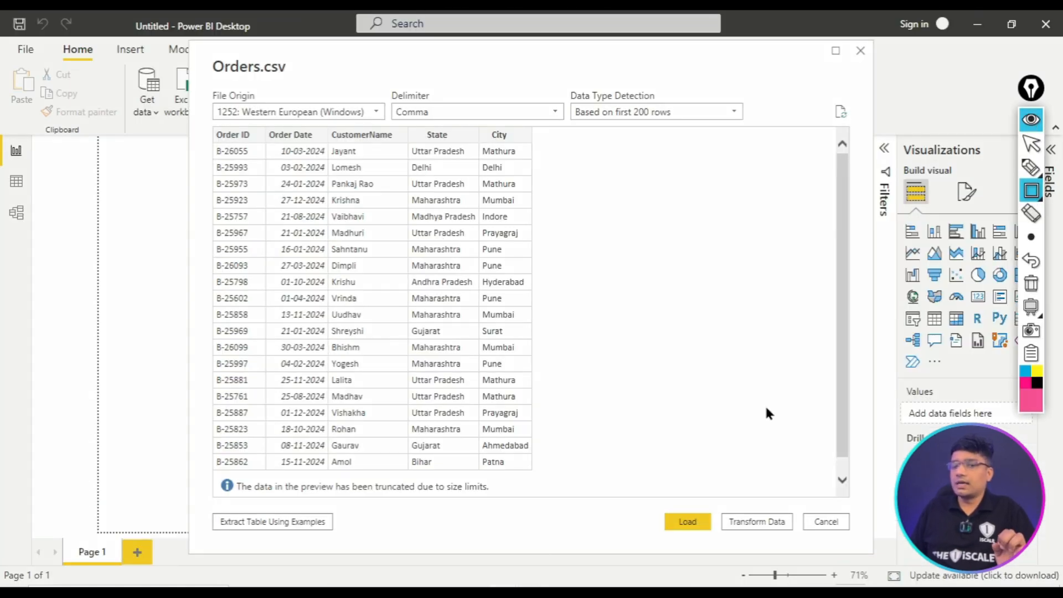
left_click_drag(719, 518, 860, 556)
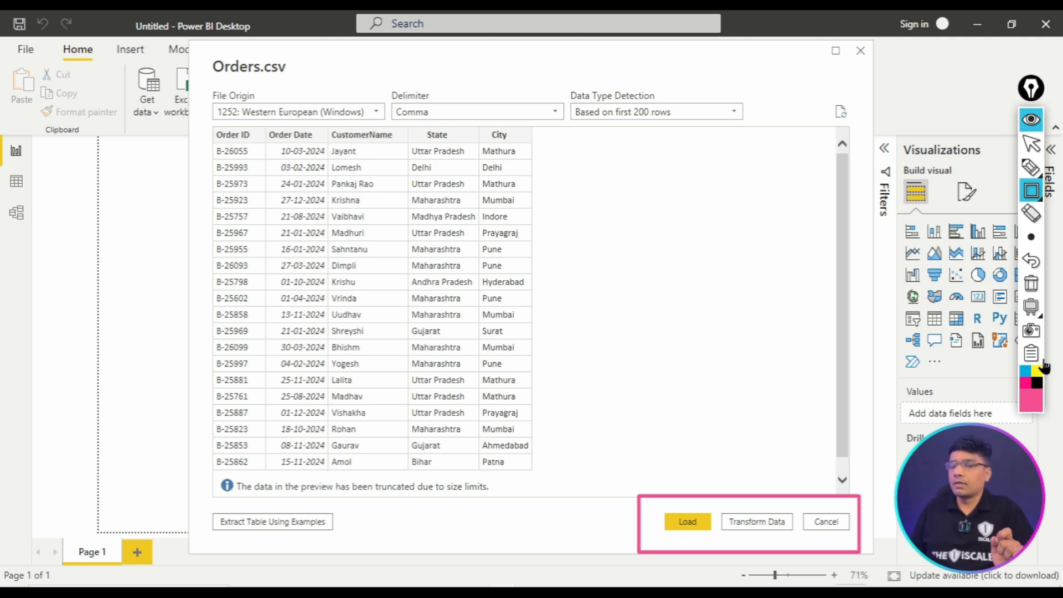
left_click(1031, 284)
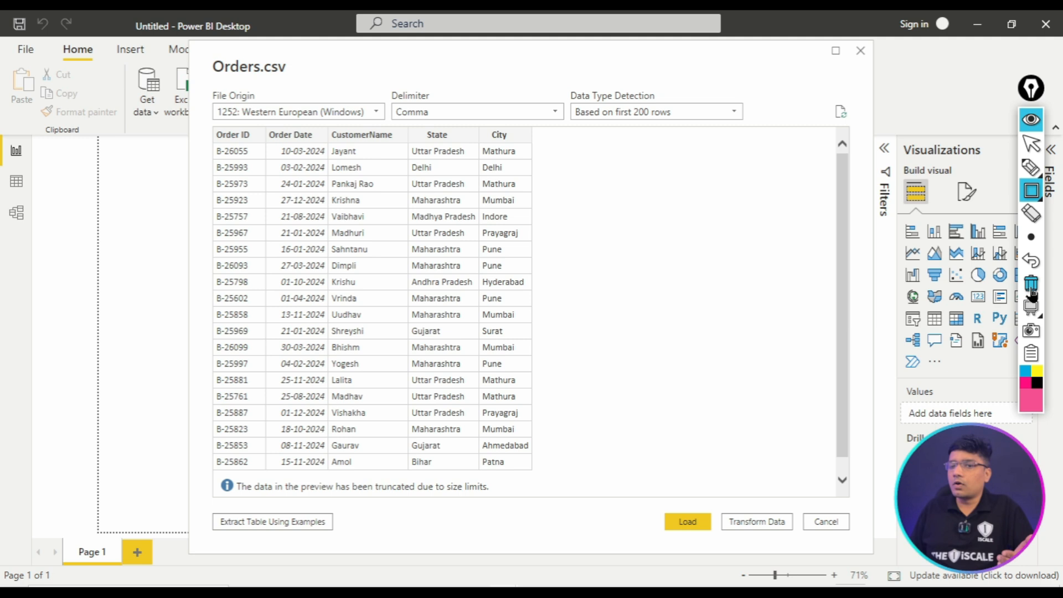
left_click(1032, 123)
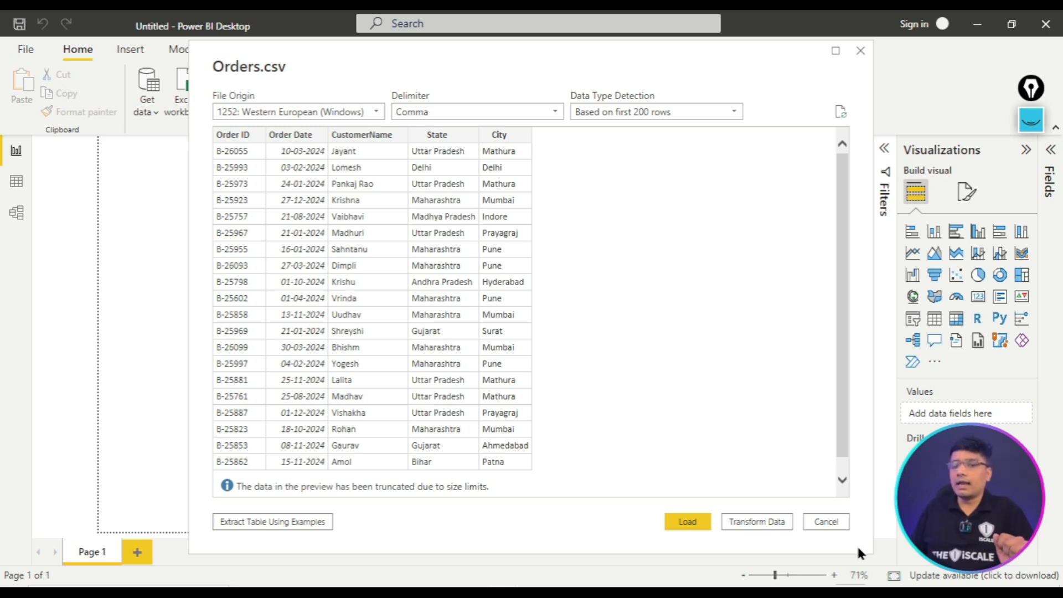
left_click(826, 522)
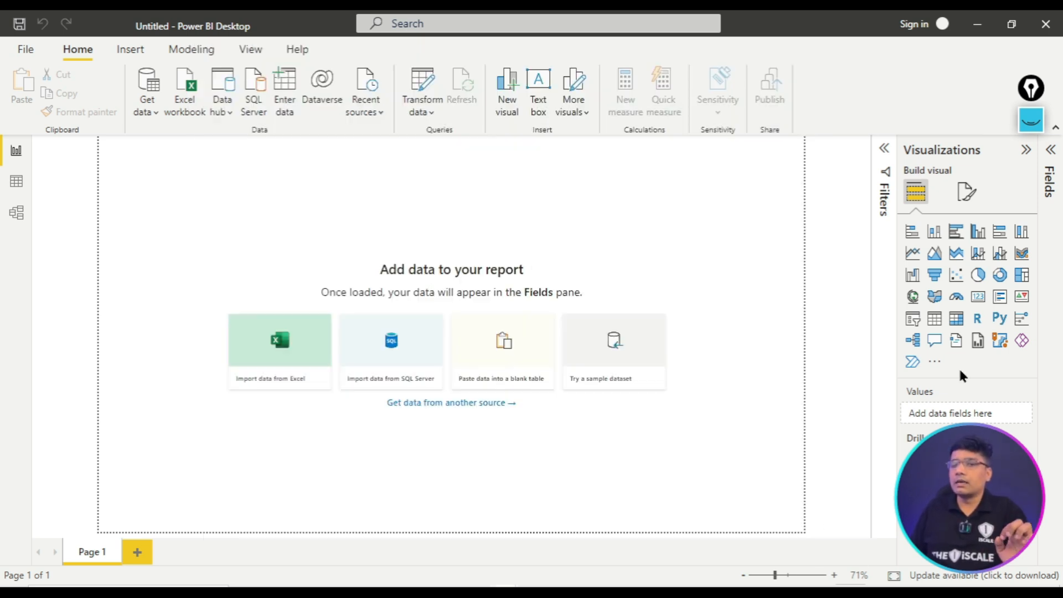
- Mark the Get data command with a rectangle again, and erase the annotation
left_click(1030, 129)
left_click_drag(109, 46, 170, 124)
left_click(1032, 284)
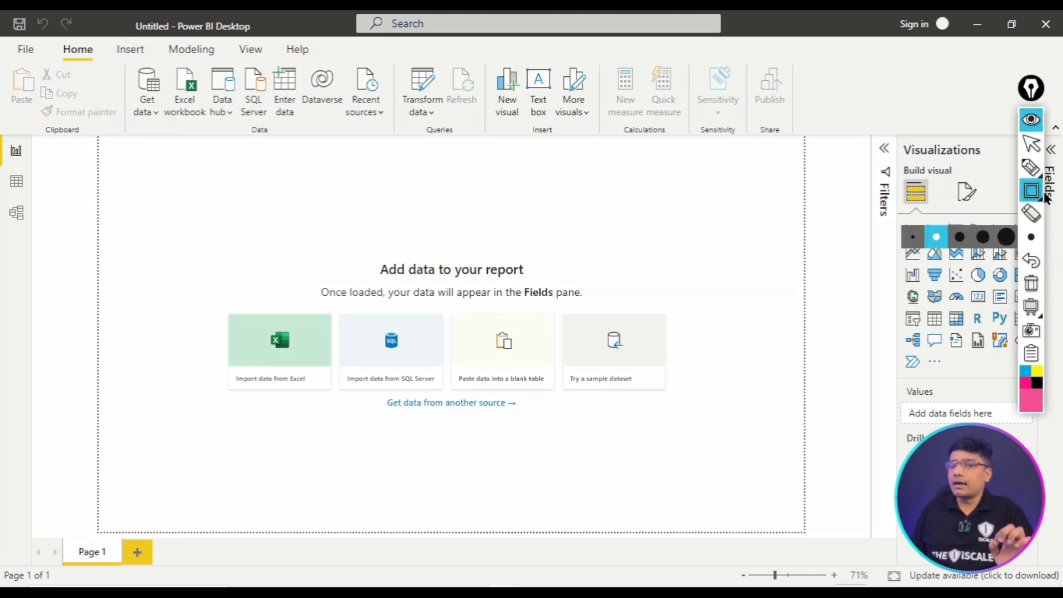
left_click(1029, 132)
- Open the Orders file from the Downloads folder as a Text/CSV data source
left_click(154, 112)
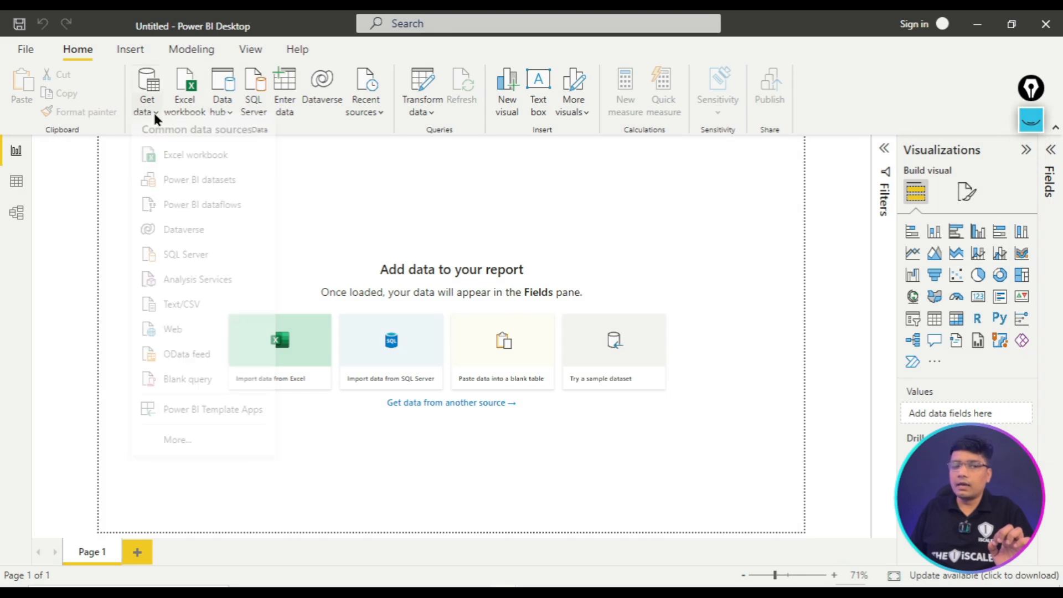
left_click(188, 314)
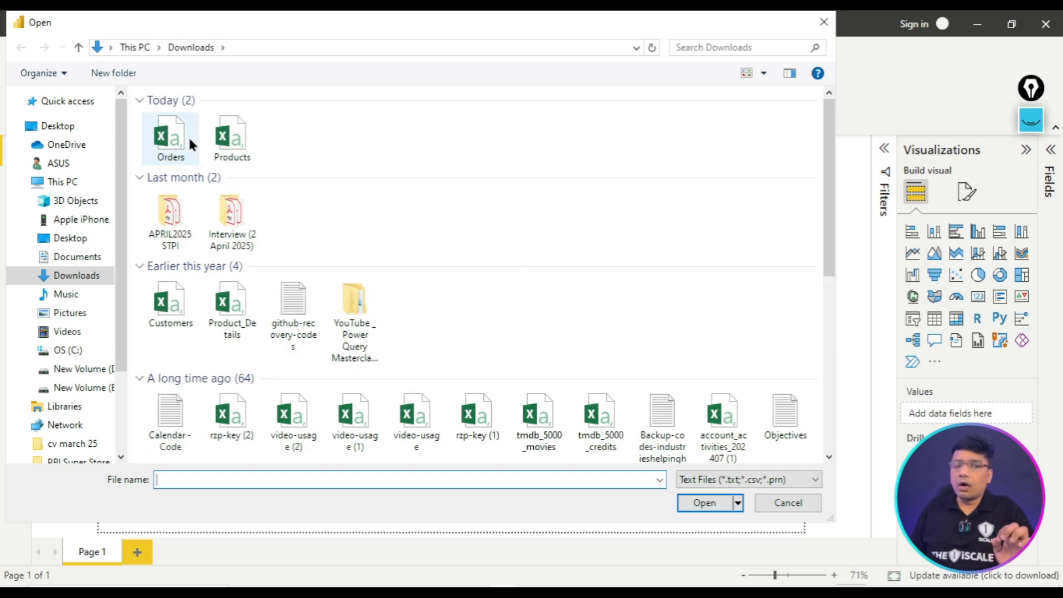
left_click(172, 136)
left_click(713, 505)
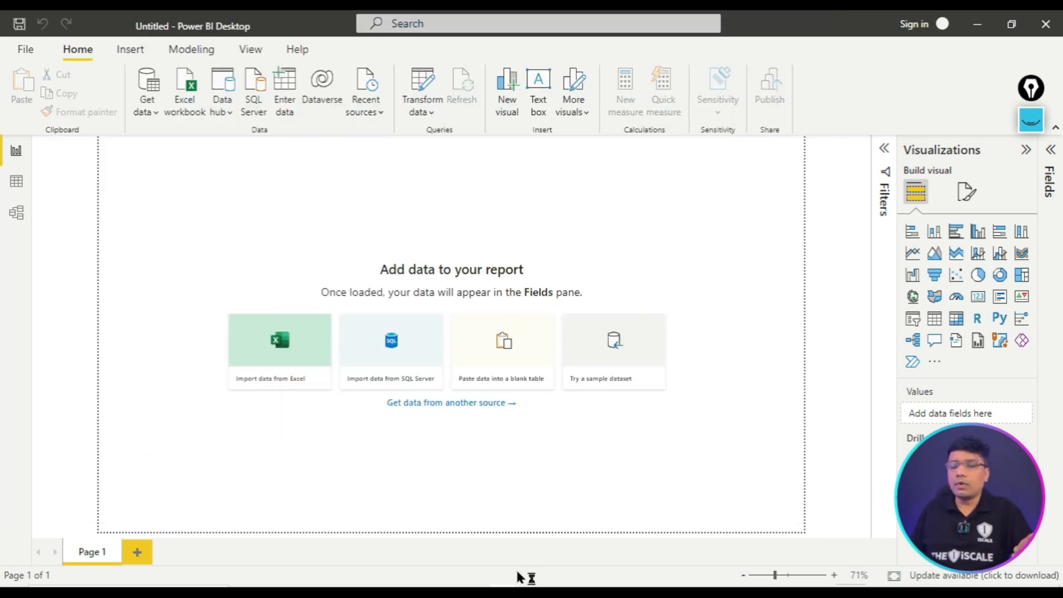
- Switch to the project PDF in Acrobat, and show the Download Datasets page
left_click(487, 576)
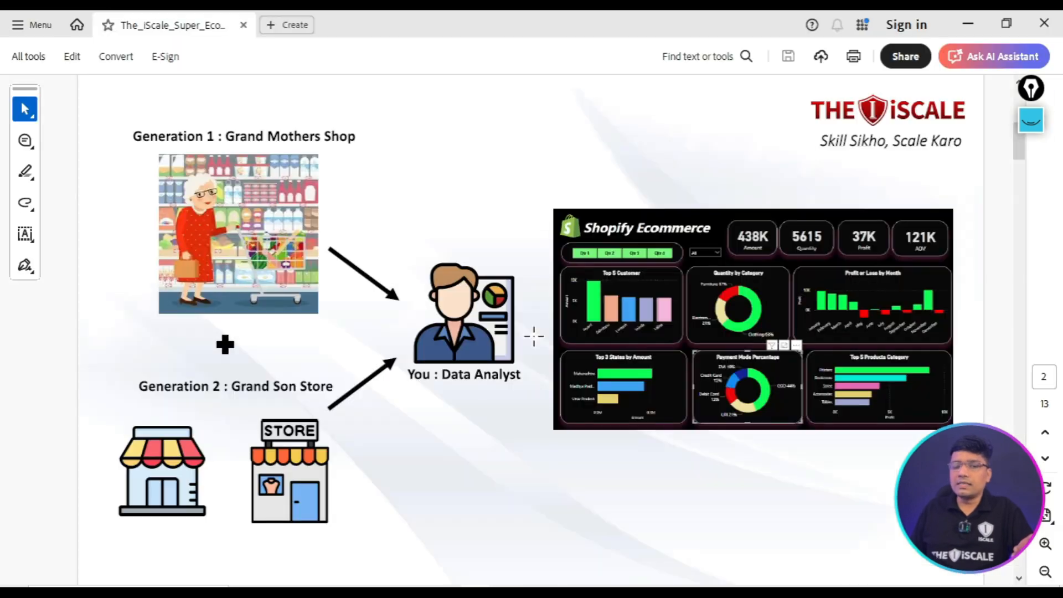
scroll(551, 393, "down", 1)
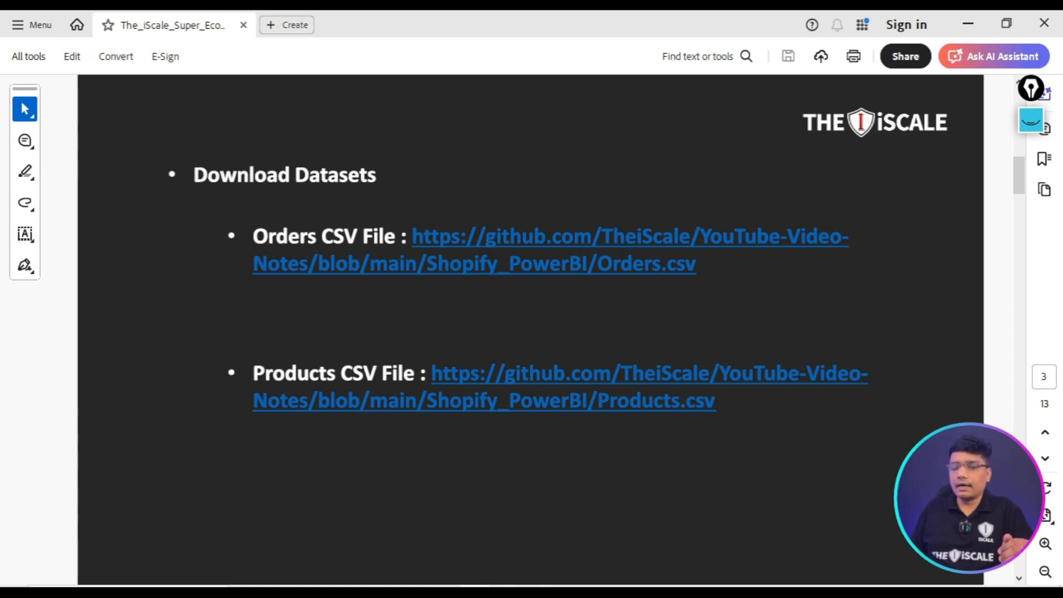
- Return to the untitled report in Power BI Desktop, and load the Orders.csv data
left_click(538, 547)
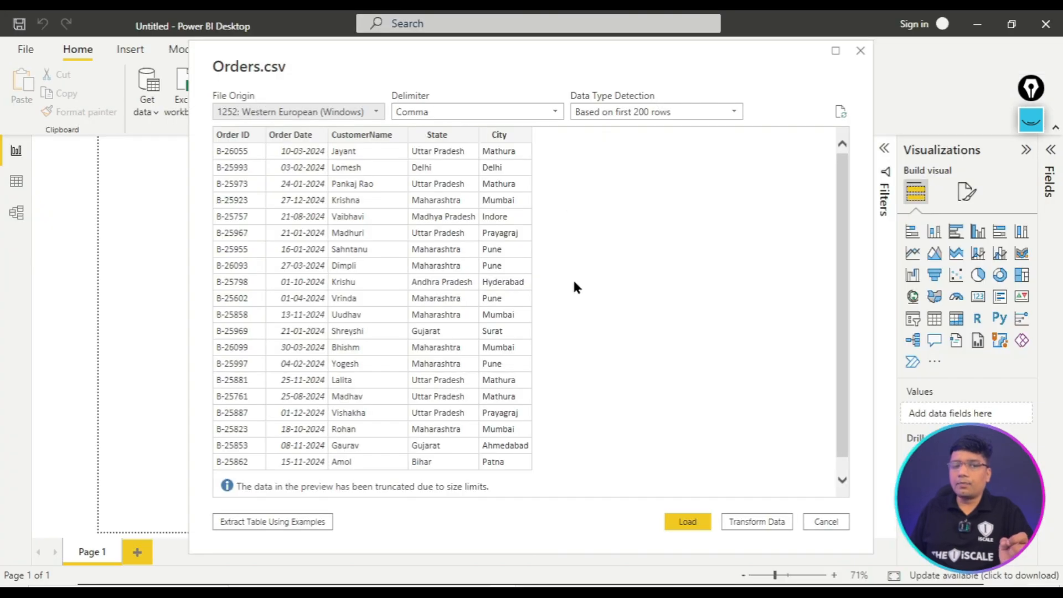
left_click(687, 524)
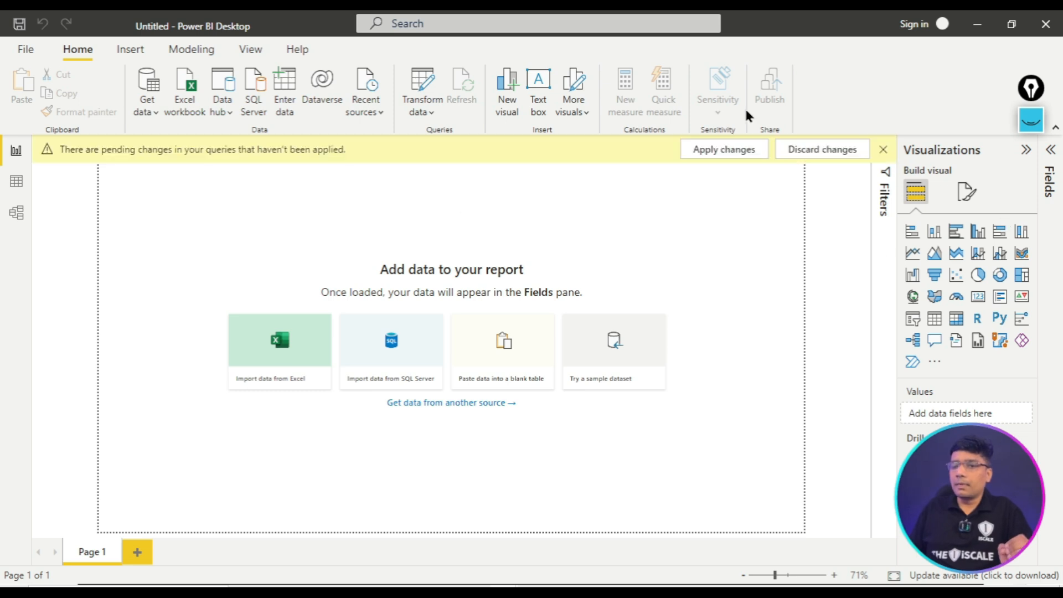
- Apply the pending query changes for the Orders data
left_click(711, 149)
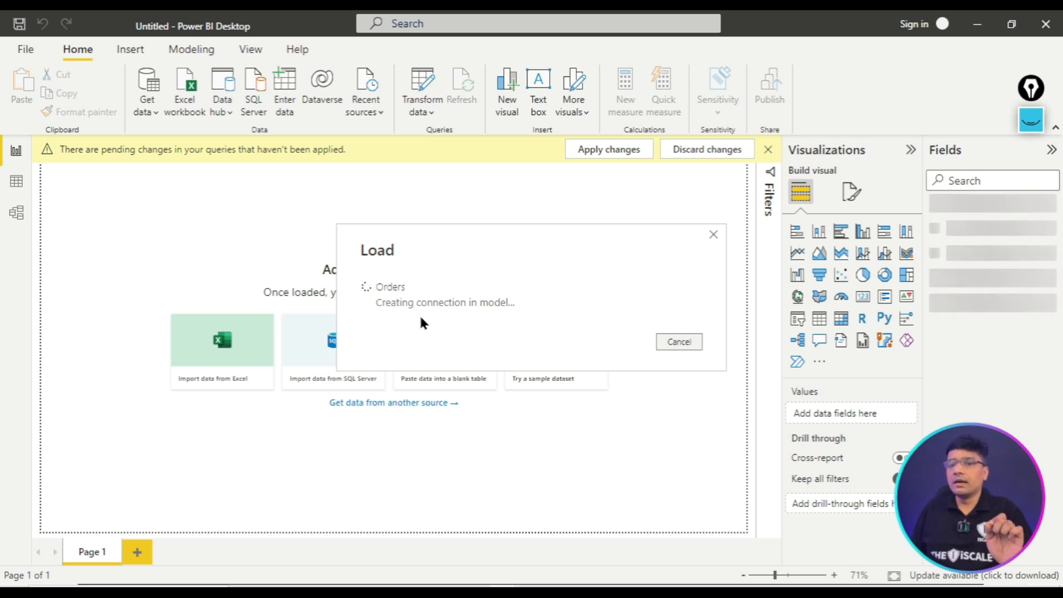
- Mark the Orders table and the Fields heading with rectangles, and erase the annotations
left_click(1031, 118)
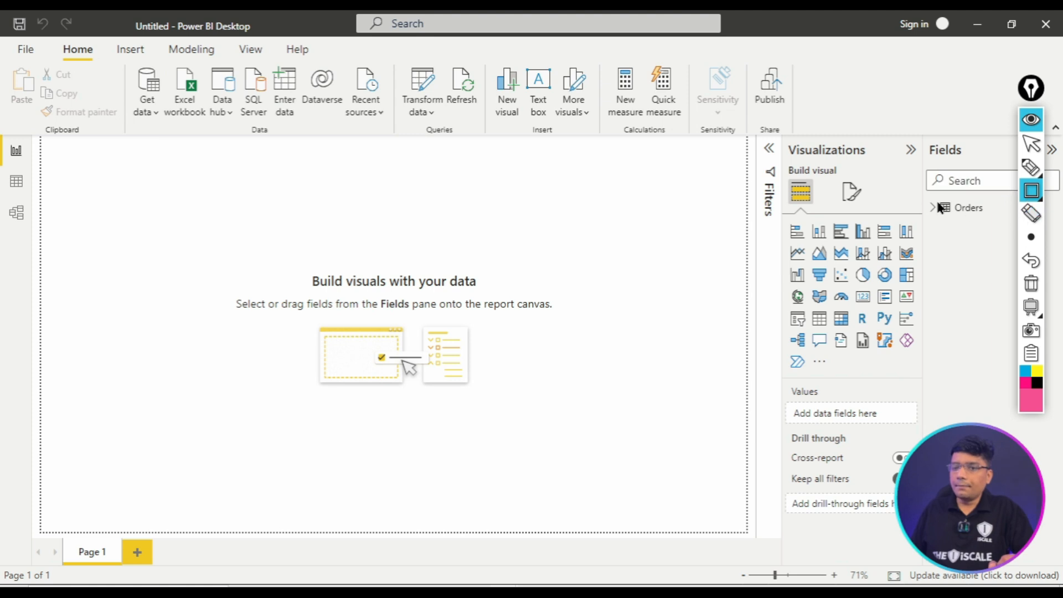
left_click_drag(913, 193, 996, 217)
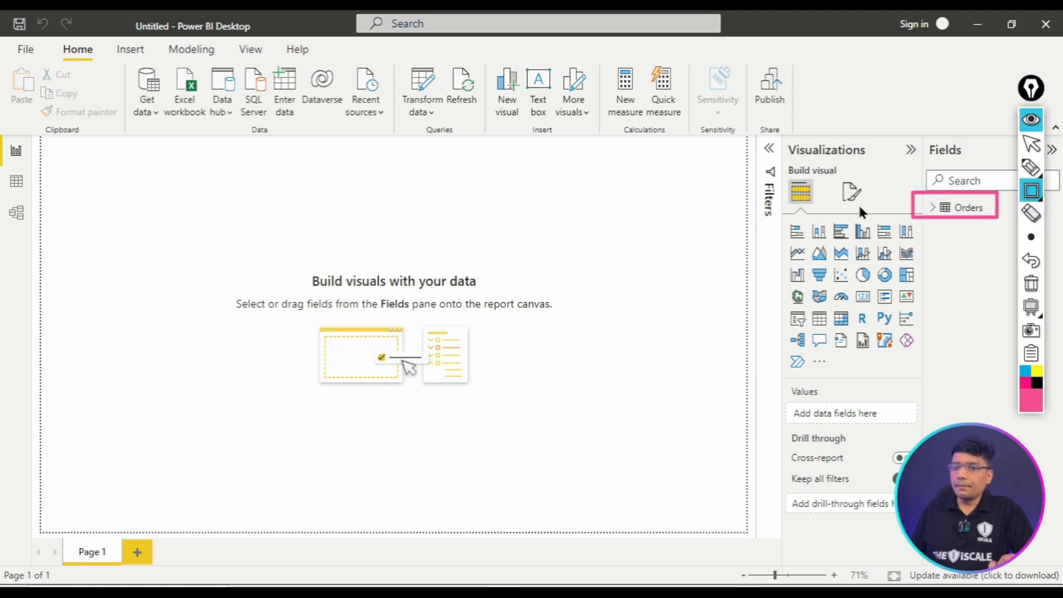
left_click_drag(915, 122, 983, 159)
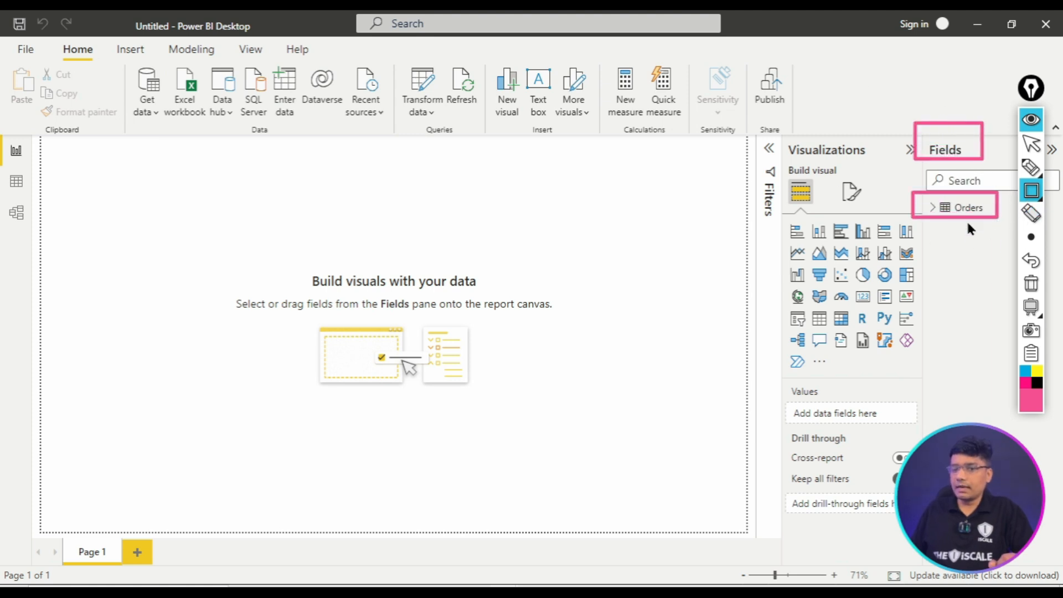
left_click(1032, 284)
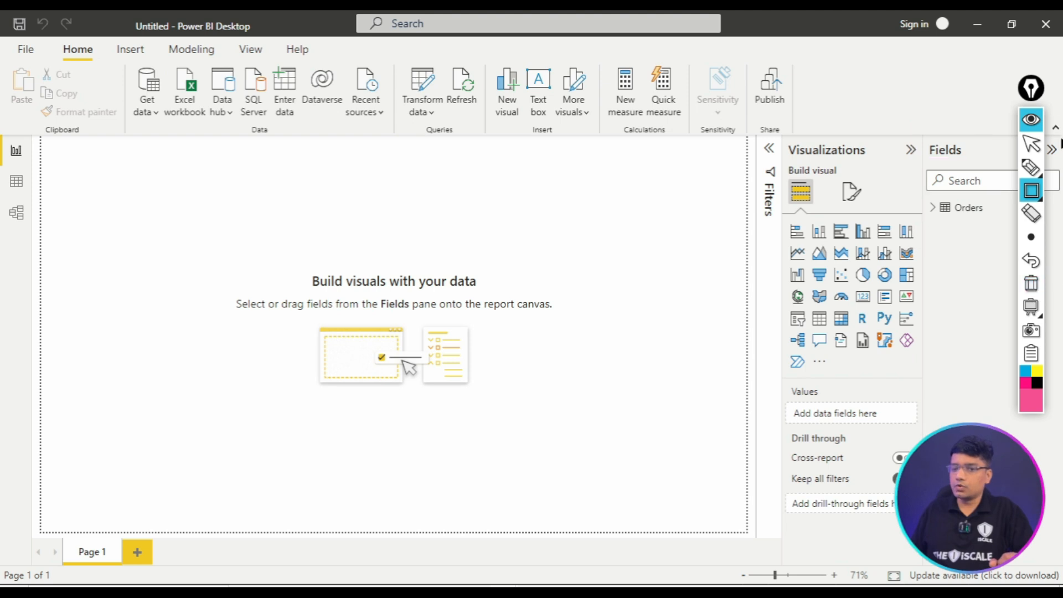
left_click(1031, 120)
- Expand the Orders table to examine its fields, and collapse it again
left_click(935, 208)
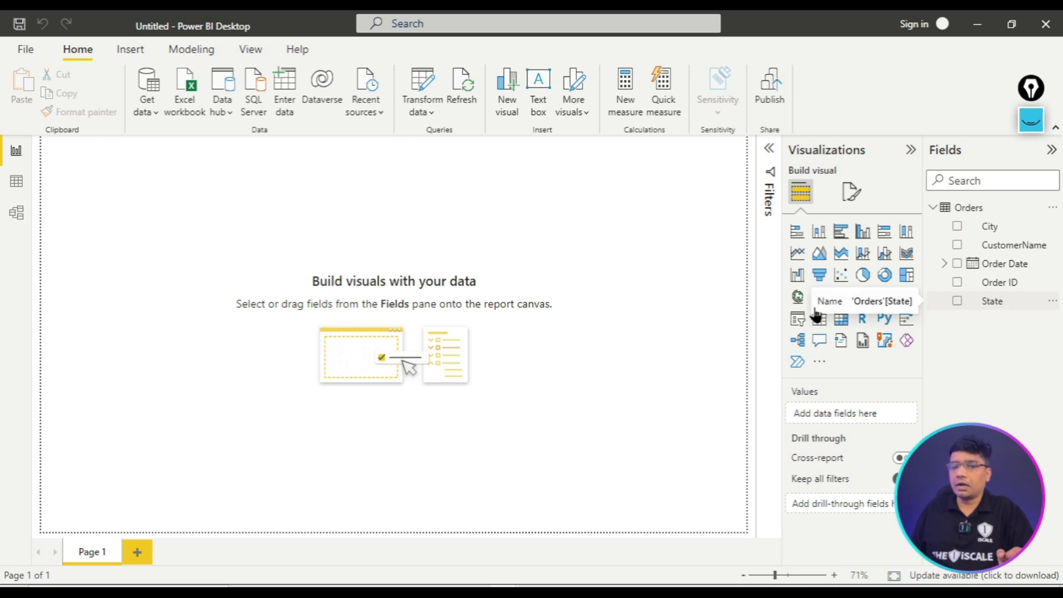
left_click(933, 209)
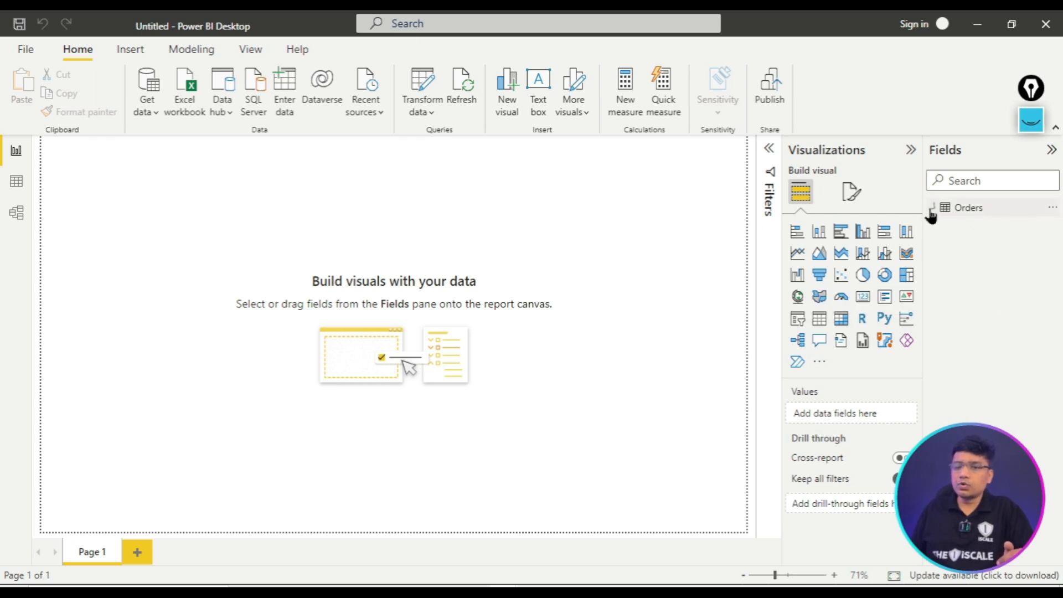
- Load the Products file from the Downloads folder as a Text/CSV source, and apply the pending query changes
left_click(145, 108)
left_click(175, 318)
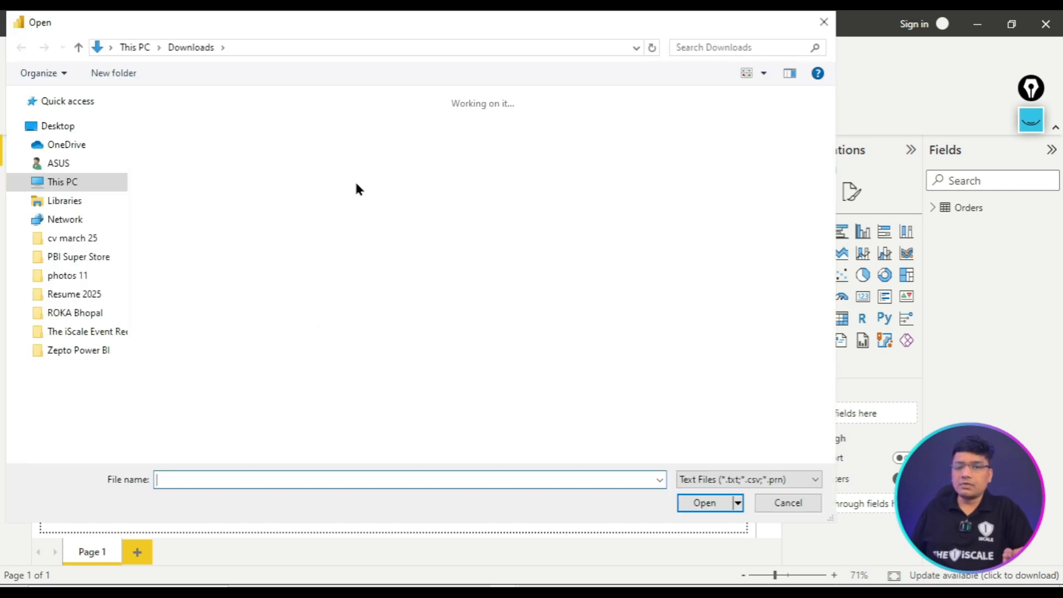
left_click(239, 127)
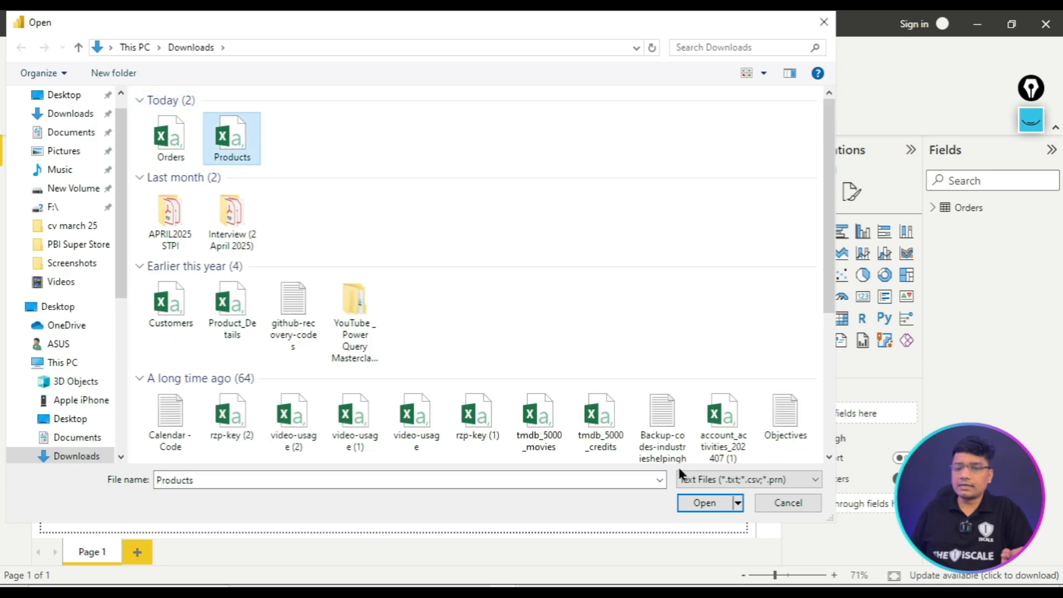
left_click(704, 503)
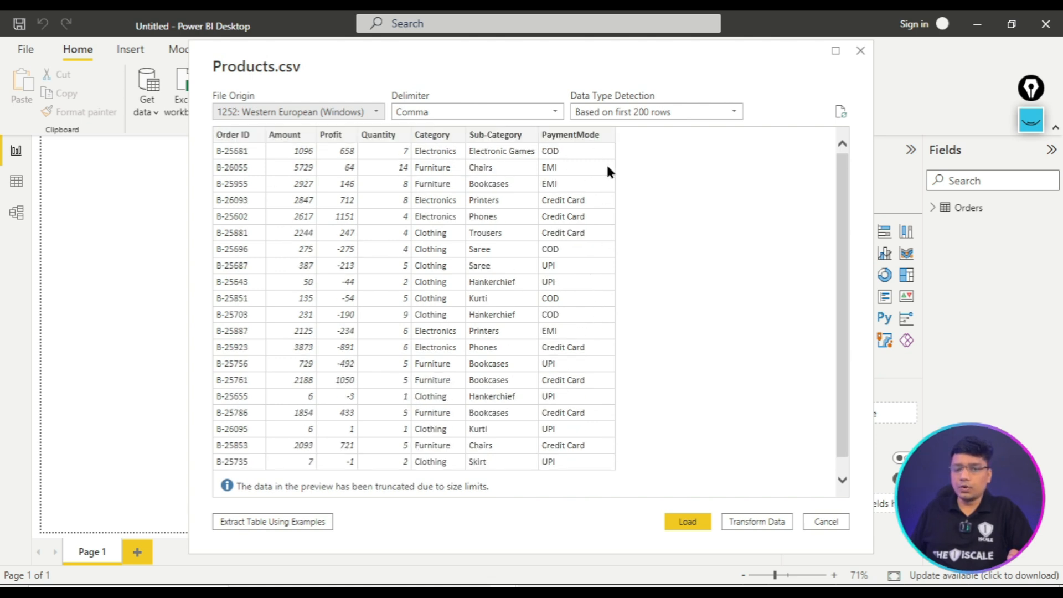
left_click(696, 523)
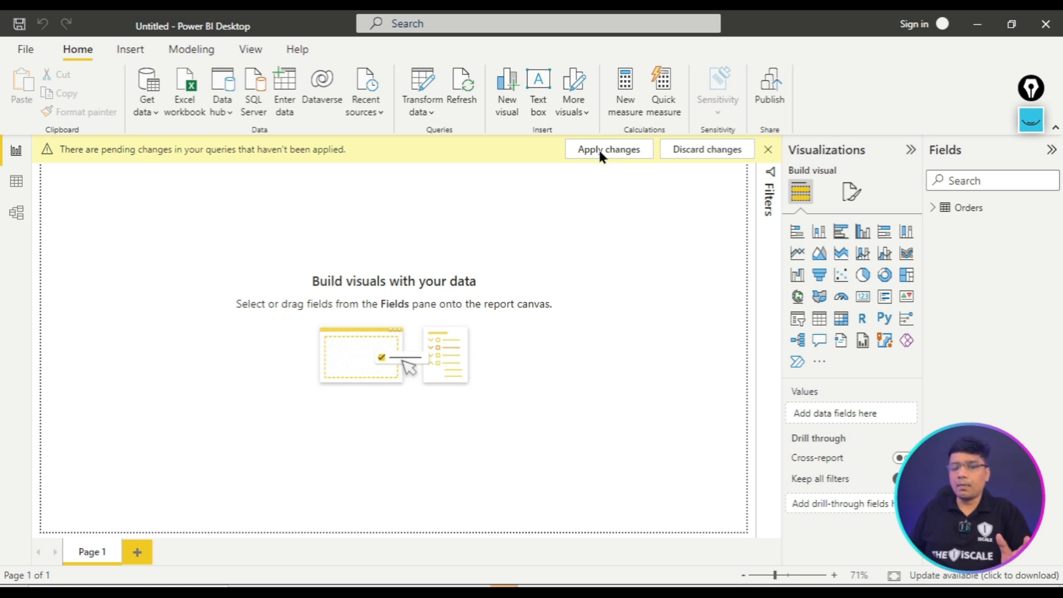
mouse_move(504, 592)
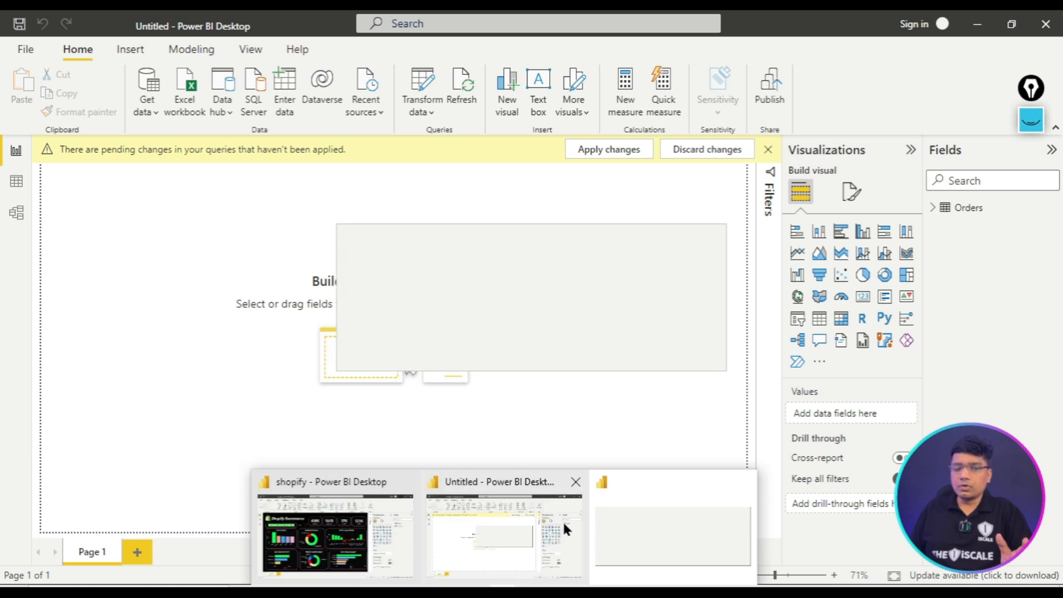
left_click(565, 529)
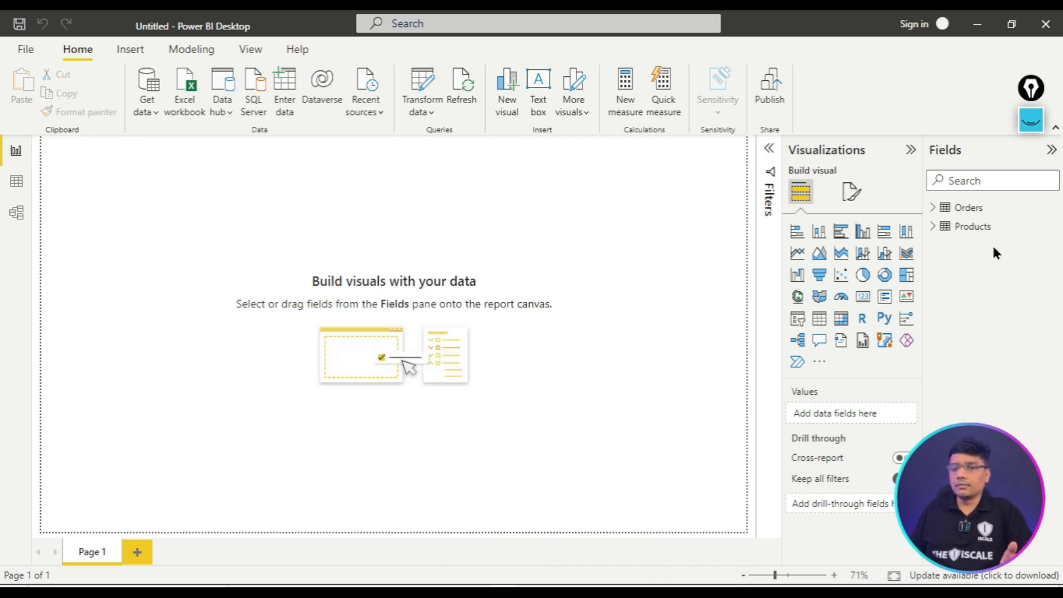
- Expand the Products table's fields, and compare them with the Amount and Profit columns of the Products workbook in Excel
left_click(935, 228)
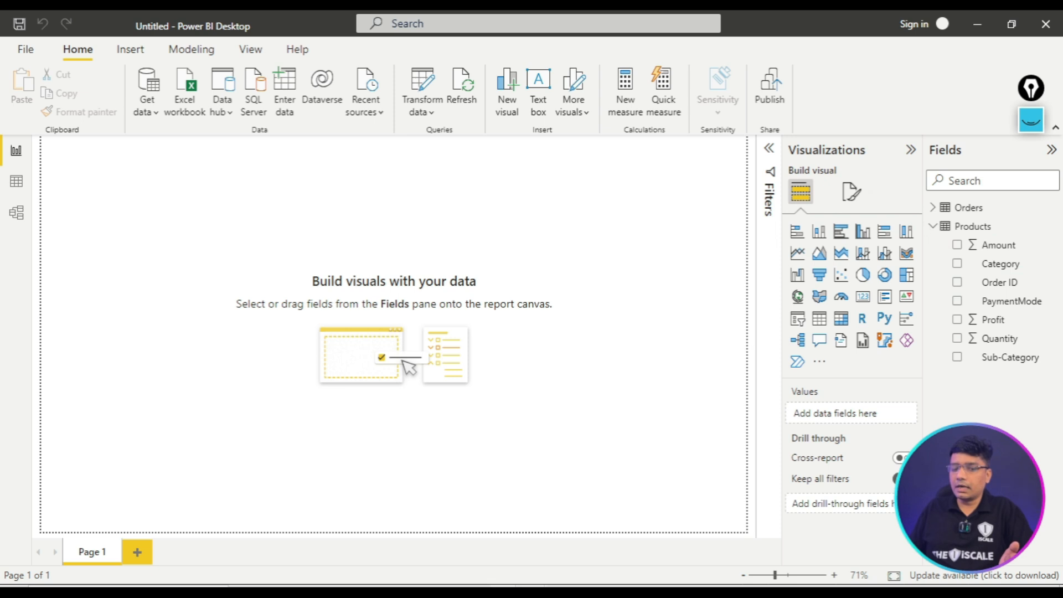
mouse_move(533, 594)
left_click(592, 537)
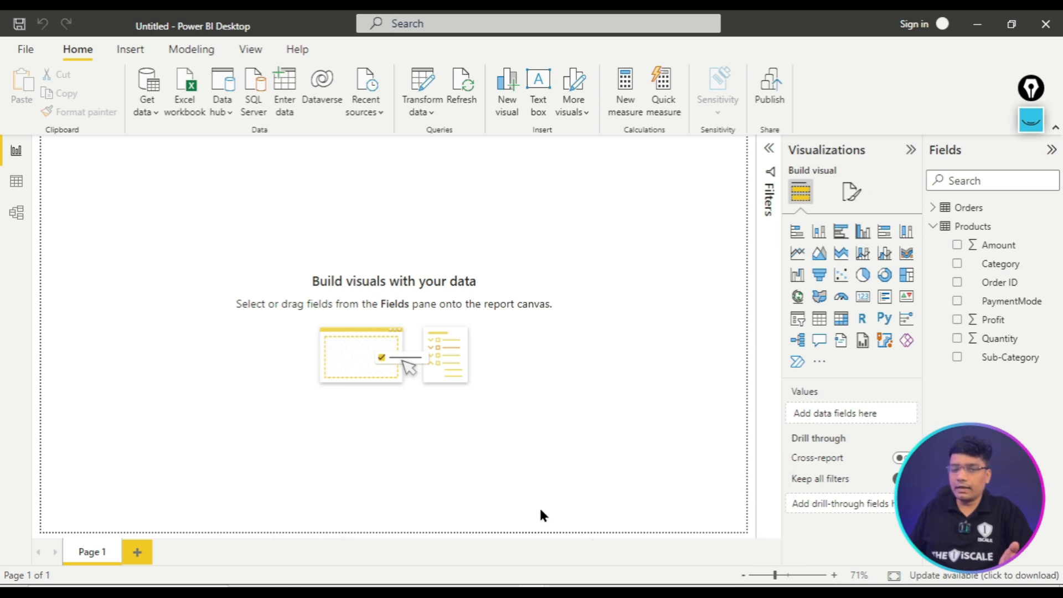
scroll(74, 188, "up", 3)
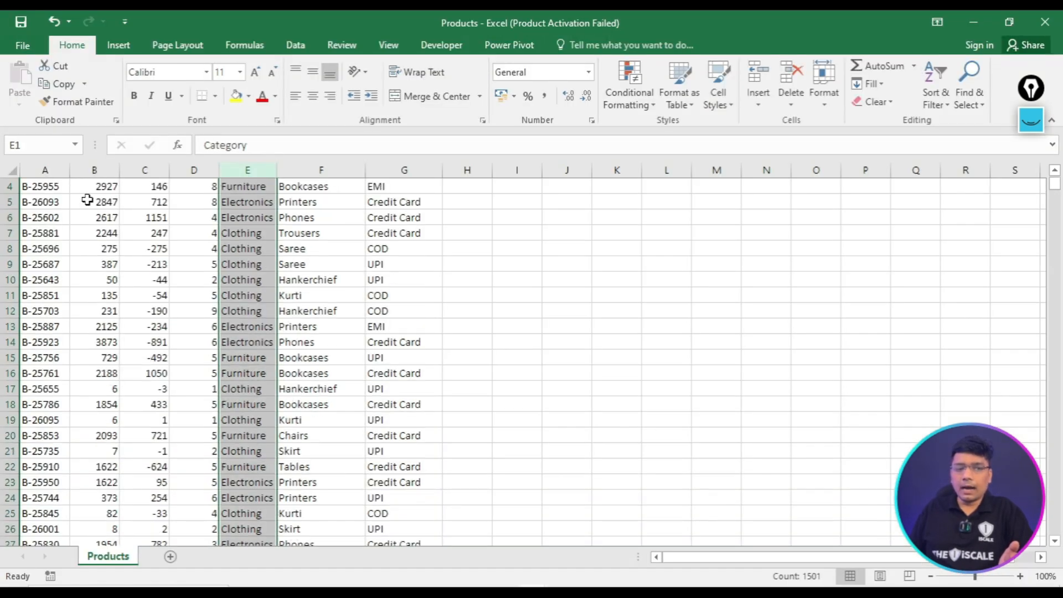
left_click(91, 170)
left_click(144, 169)
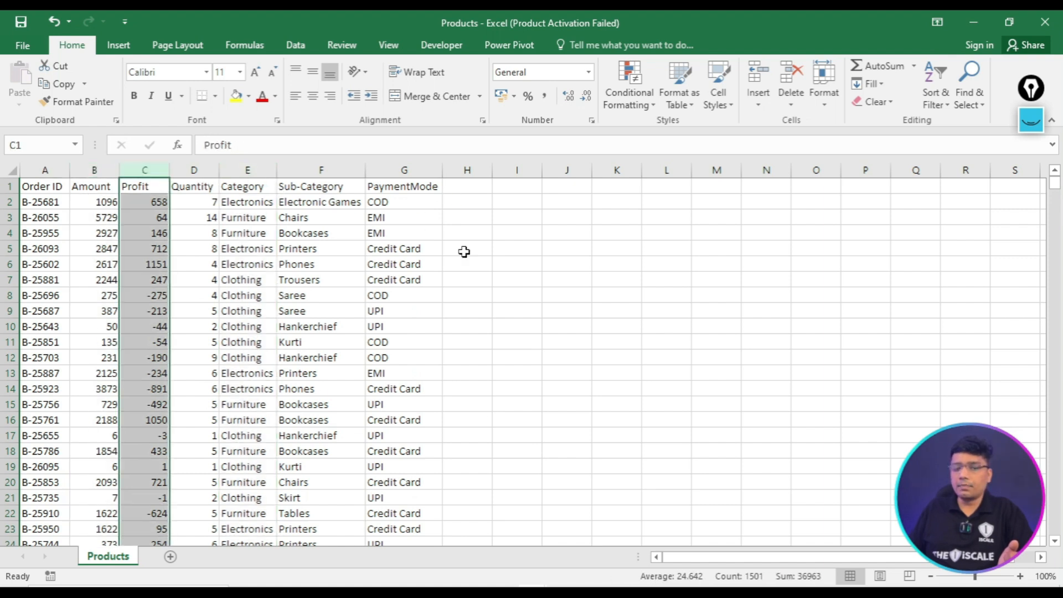
- Return to the untitled report in Power BI Desktop, and collapse the Products field list
mouse_move(508, 587)
left_click(589, 535)
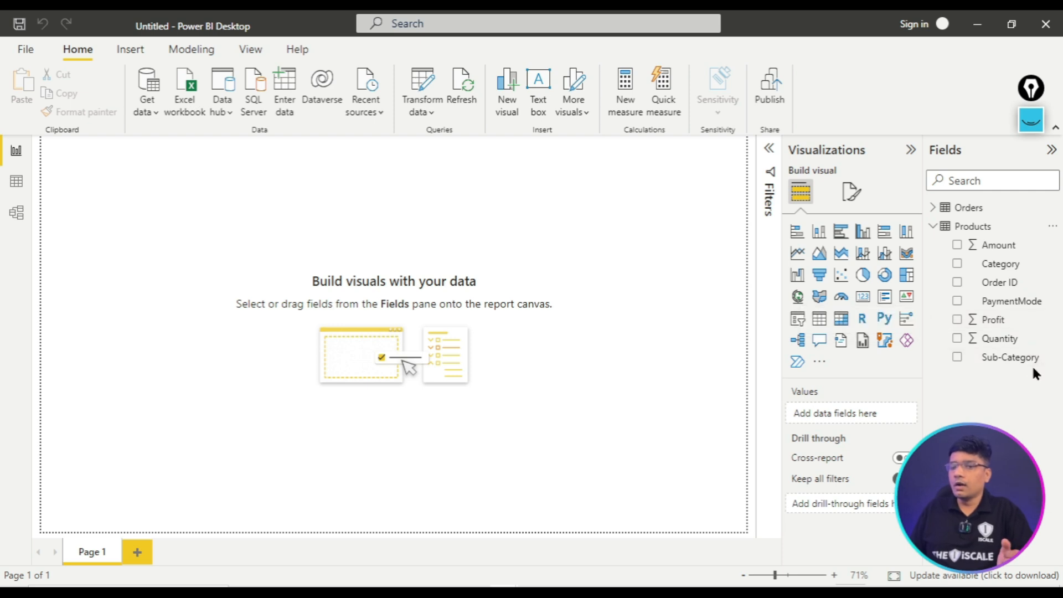
left_click(938, 232)
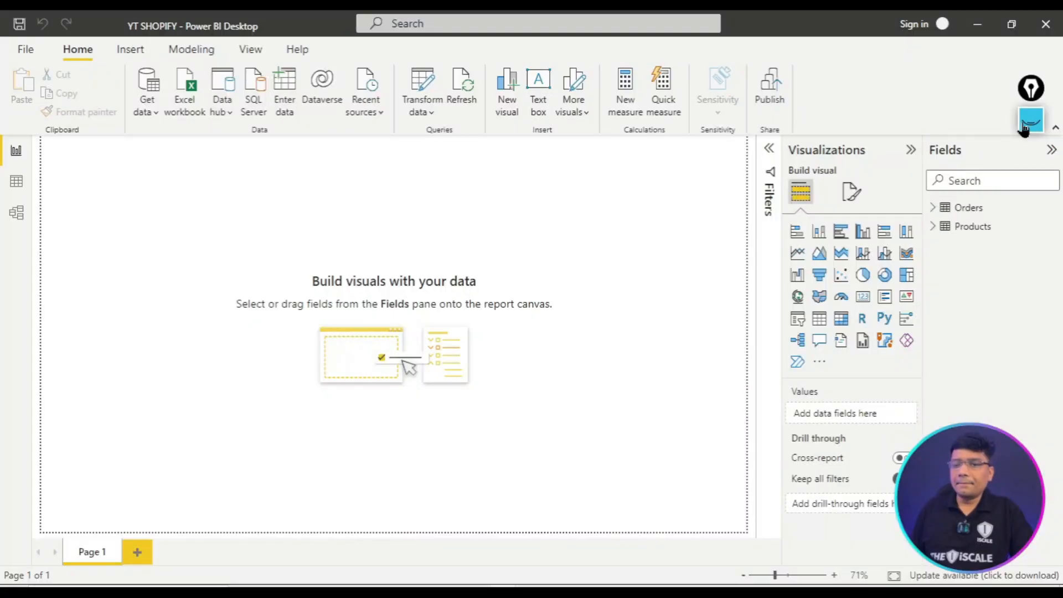
- Mark the Transform data command with a rectangle, and erase the annotation
left_click(1030, 119)
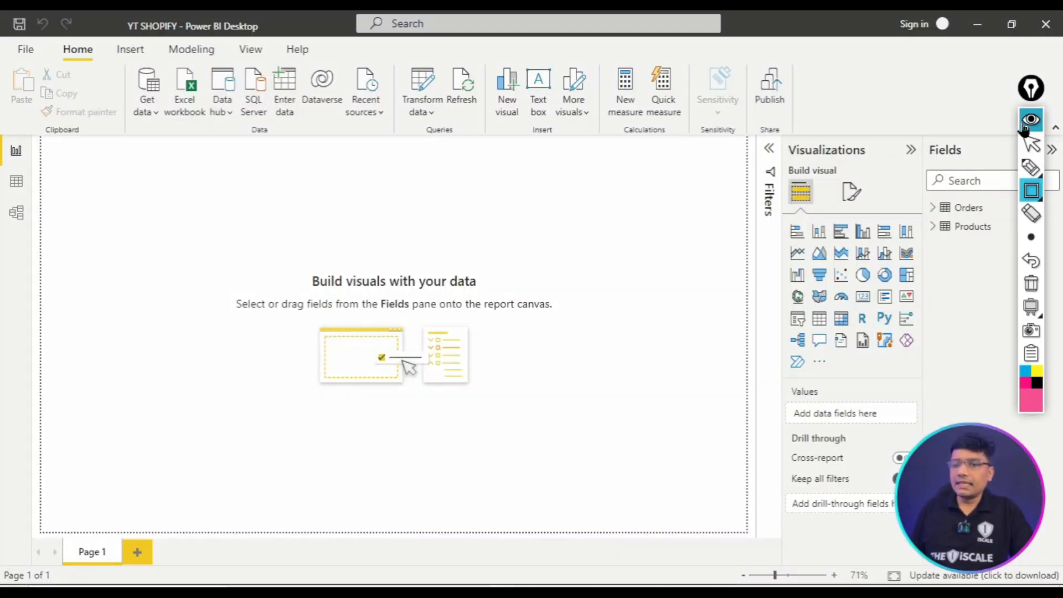
mouse_move(383, 58)
left_mouse_down()
mouse_move(454, 115)
mouse_move(454, 134)
left_mouse_up()
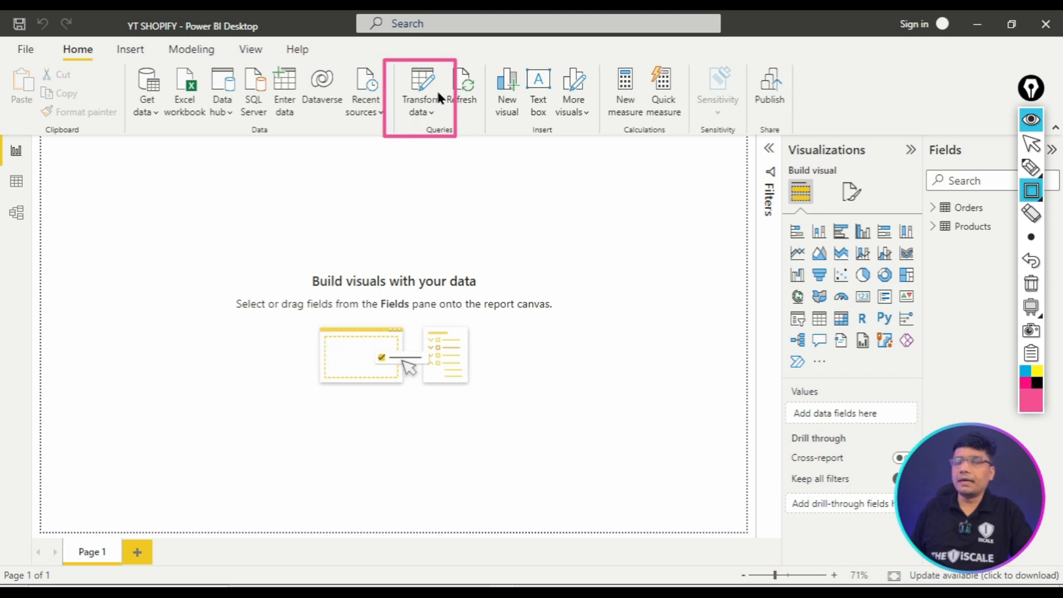
left_click(1031, 284)
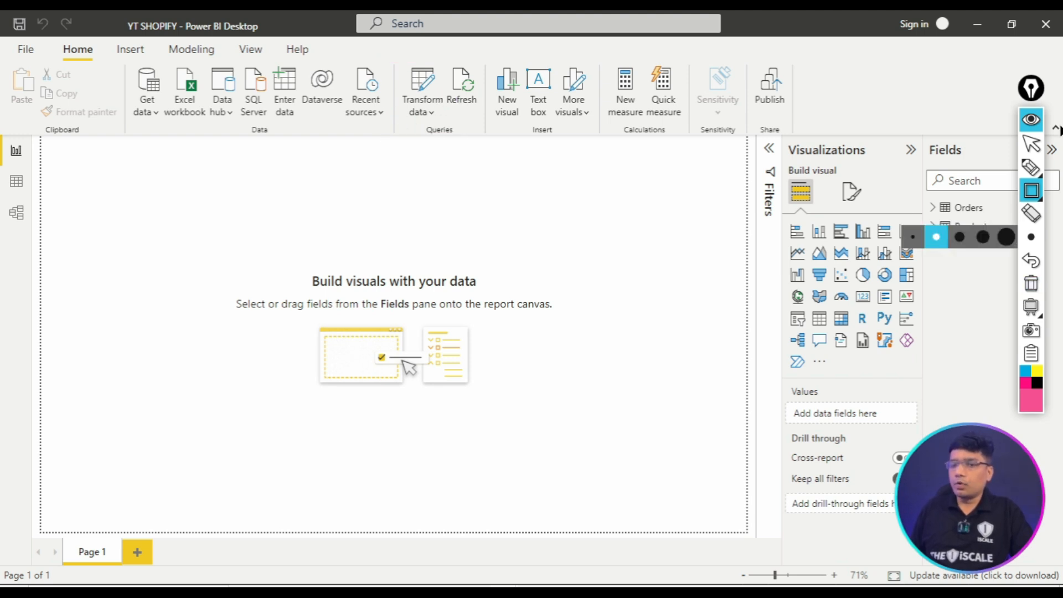
left_click(1040, 120)
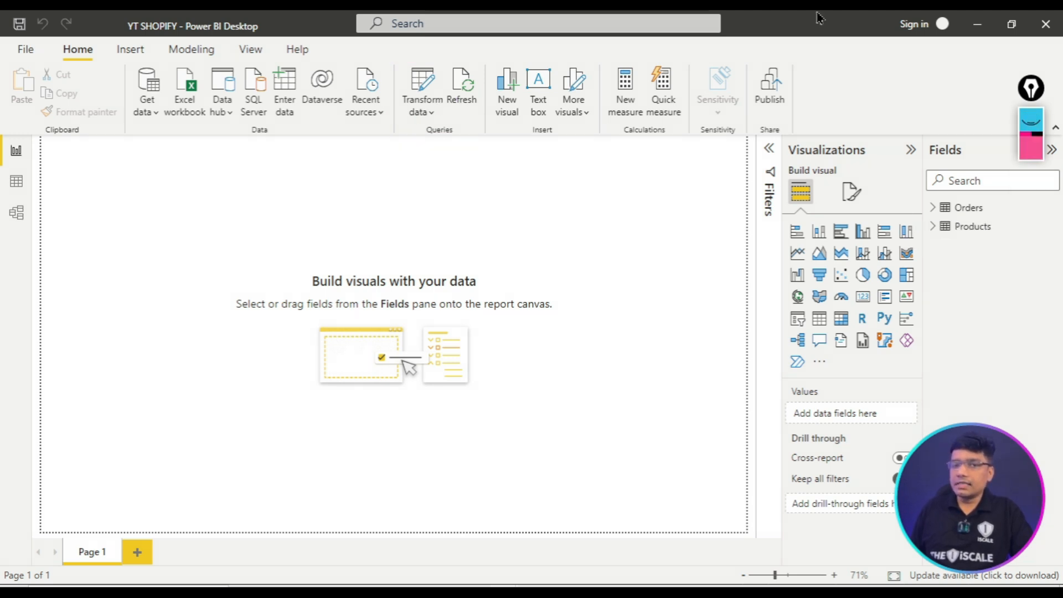
- Open the Power Query Editor, mark its name in the window title with a rectangle, and erase the annotation
left_click(417, 97)
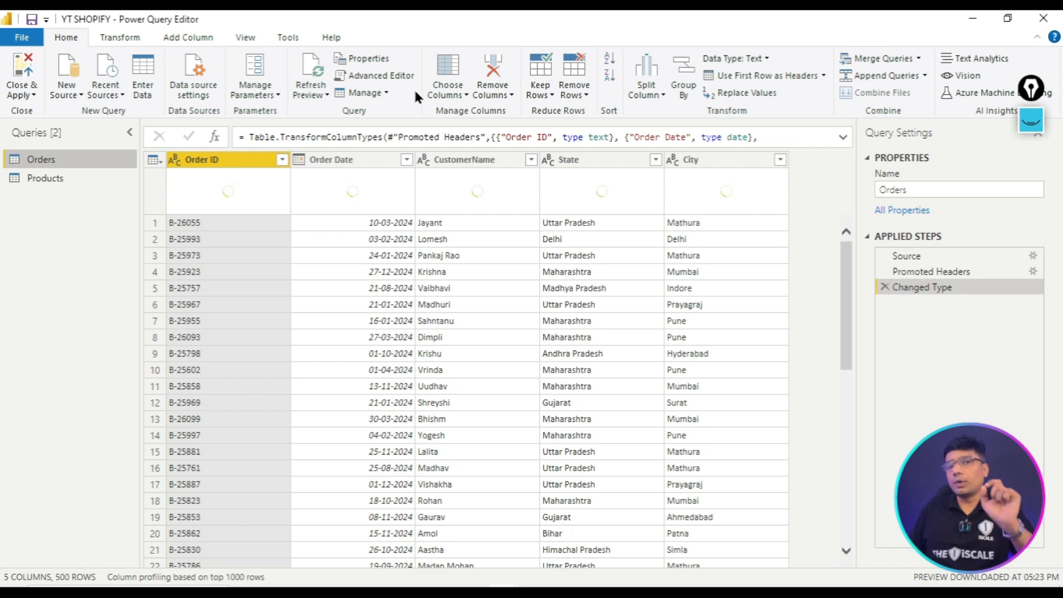
left_click(1036, 125)
left_click_drag(107, 12, 215, 31)
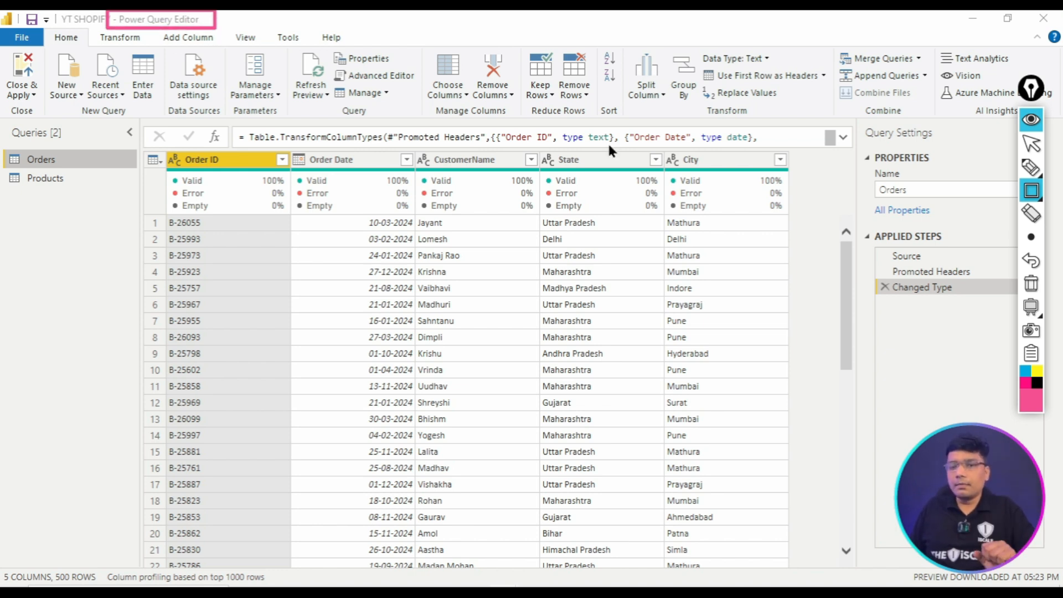
left_click(1032, 292)
left_click(1031, 120)
- Close the Power Query Editor without applying anything
left_click(32, 99)
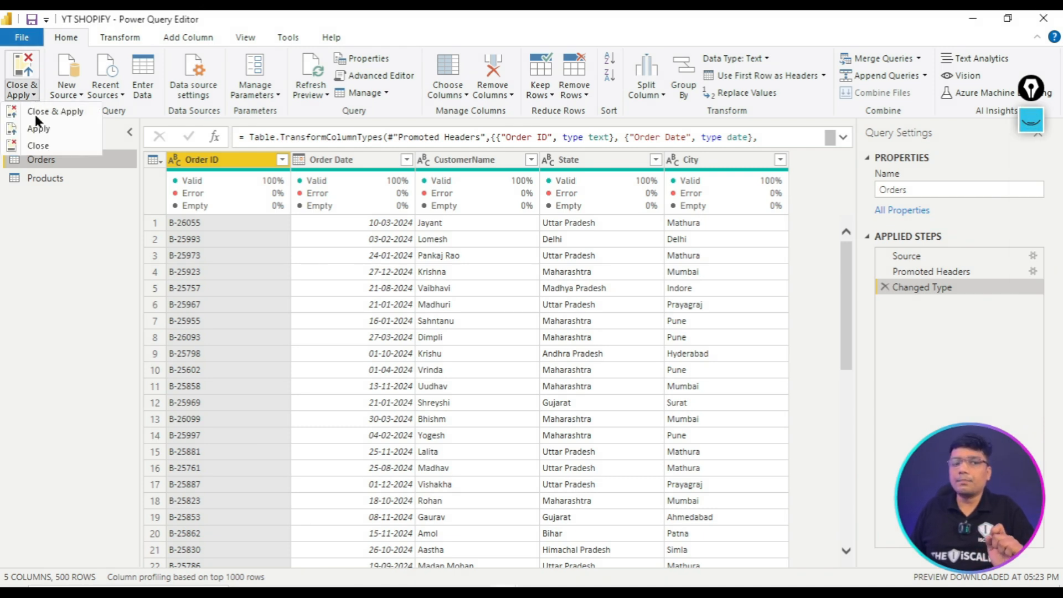
left_click(36, 145)
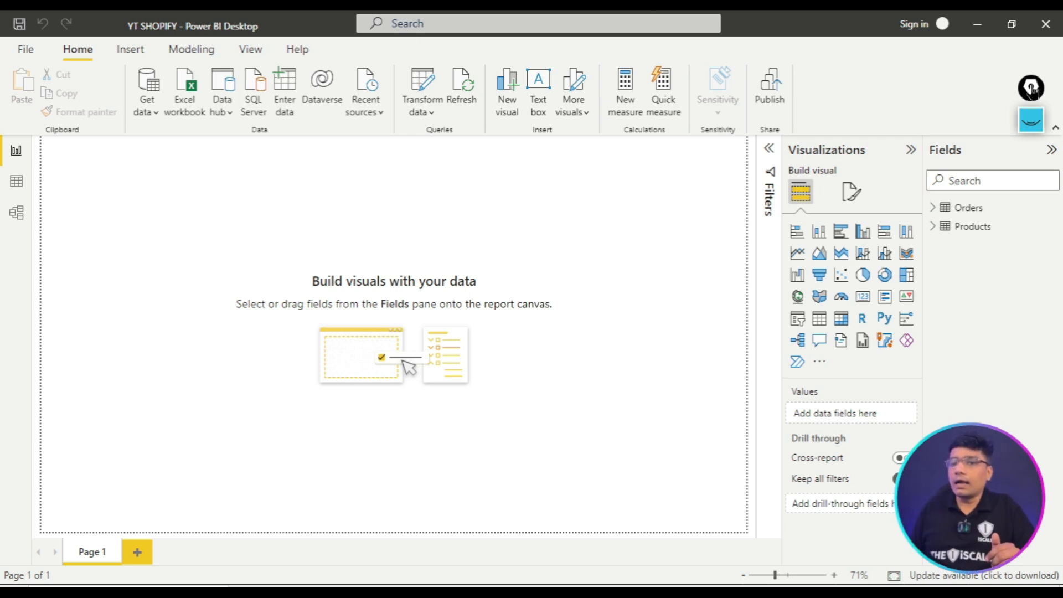
- Mark the Queries group, the Home heading and the Transform data command with rectangles, and erase all annotations
left_click(1031, 123)
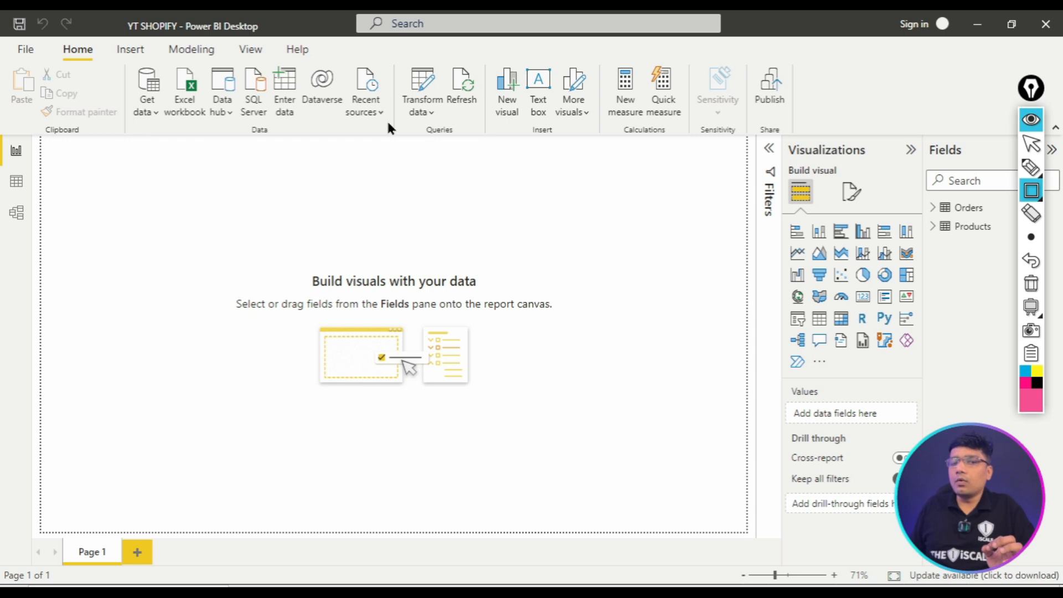
left_click_drag(408, 114, 474, 144)
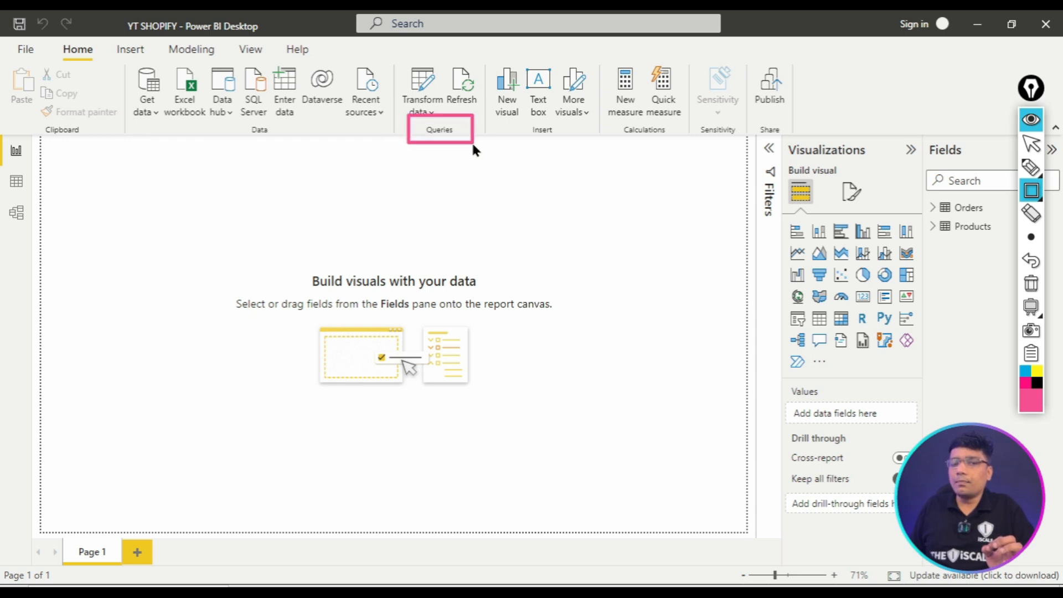
left_click_drag(52, 39, 108, 65)
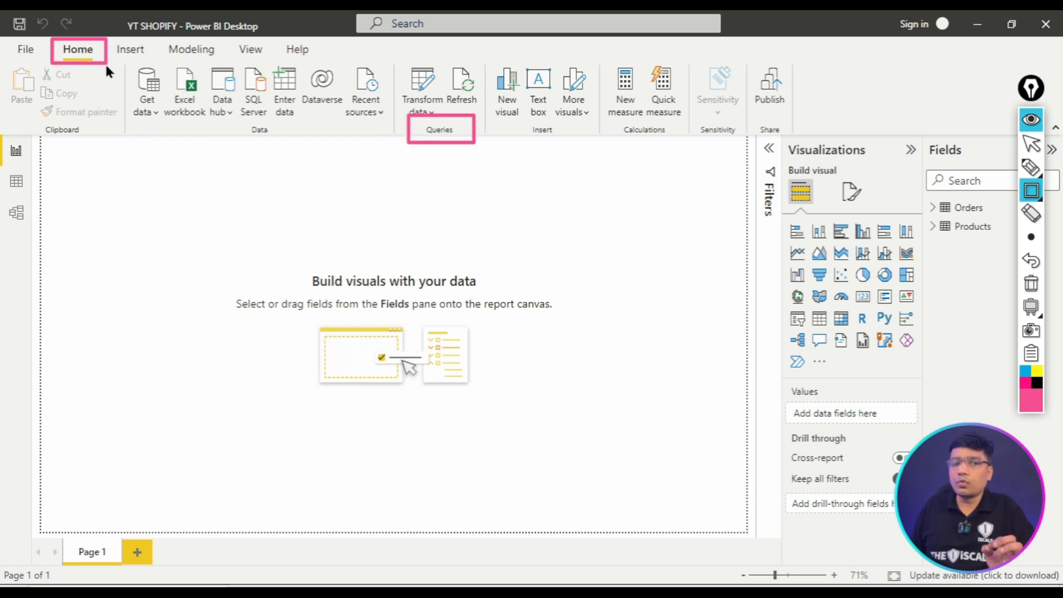
left_click_drag(391, 55, 456, 130)
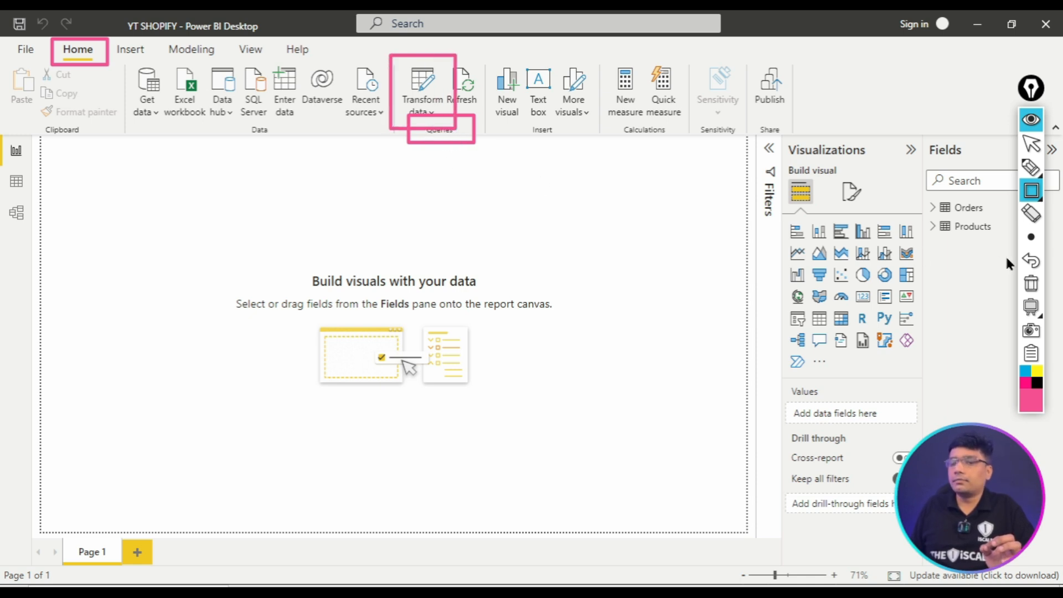
left_click(1032, 284)
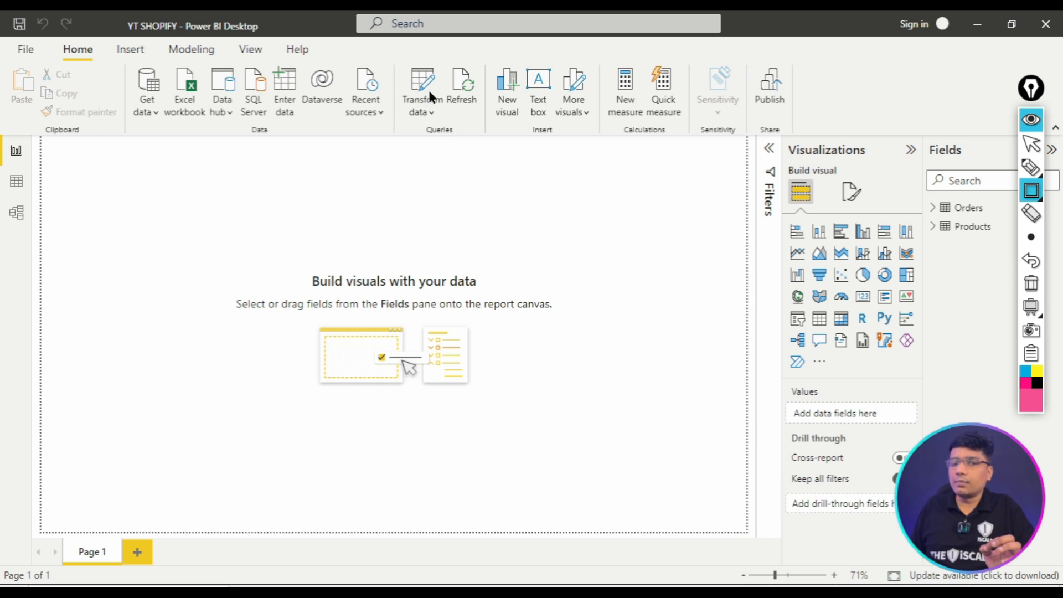
left_click(1031, 122)
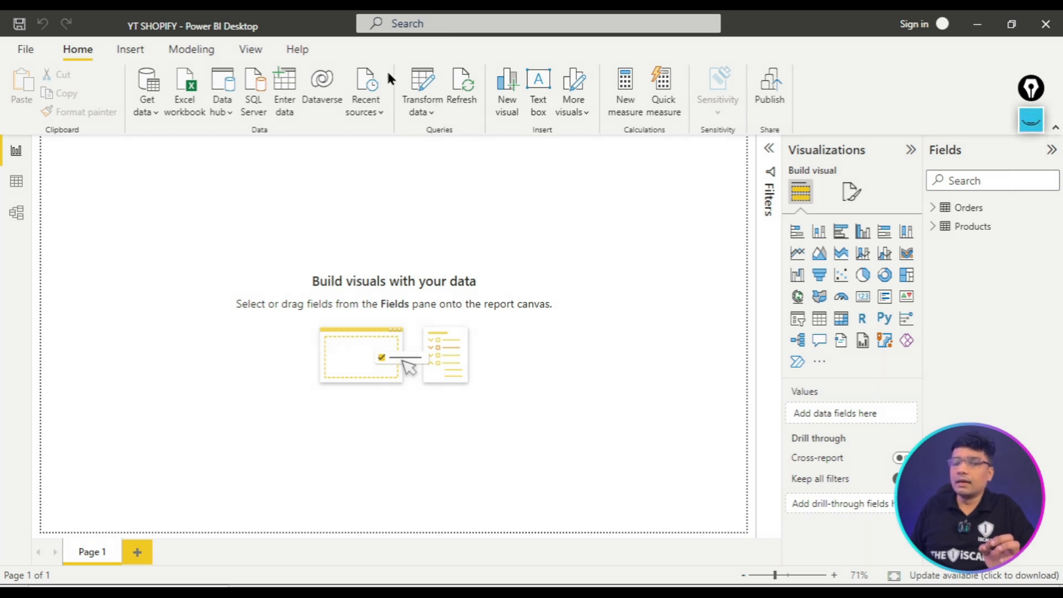
- Open the Power Query Editor again for the YT SHOPIFY report
left_click(416, 111)
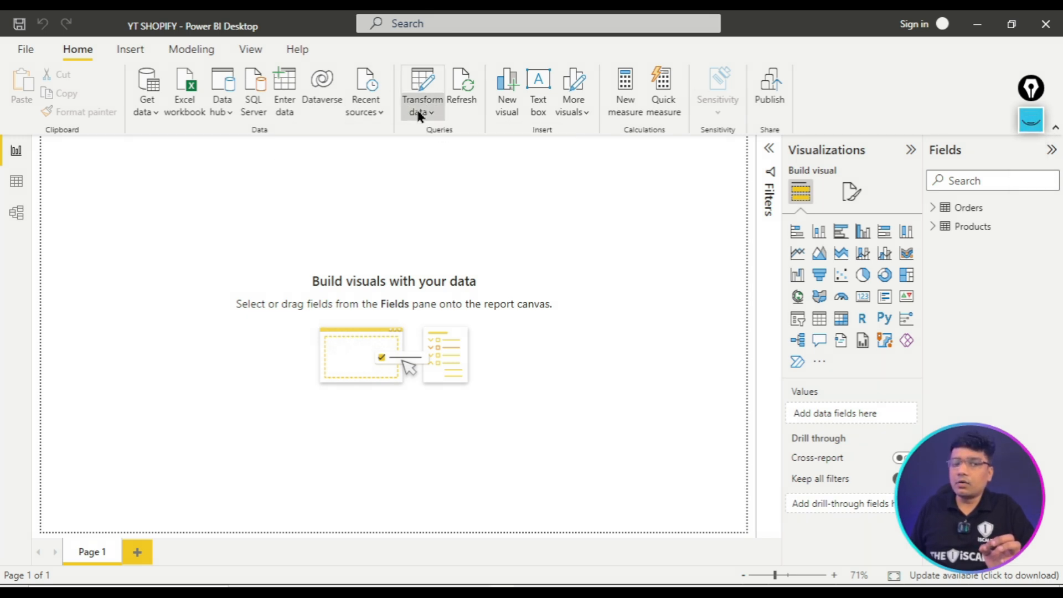
left_click(472, 131)
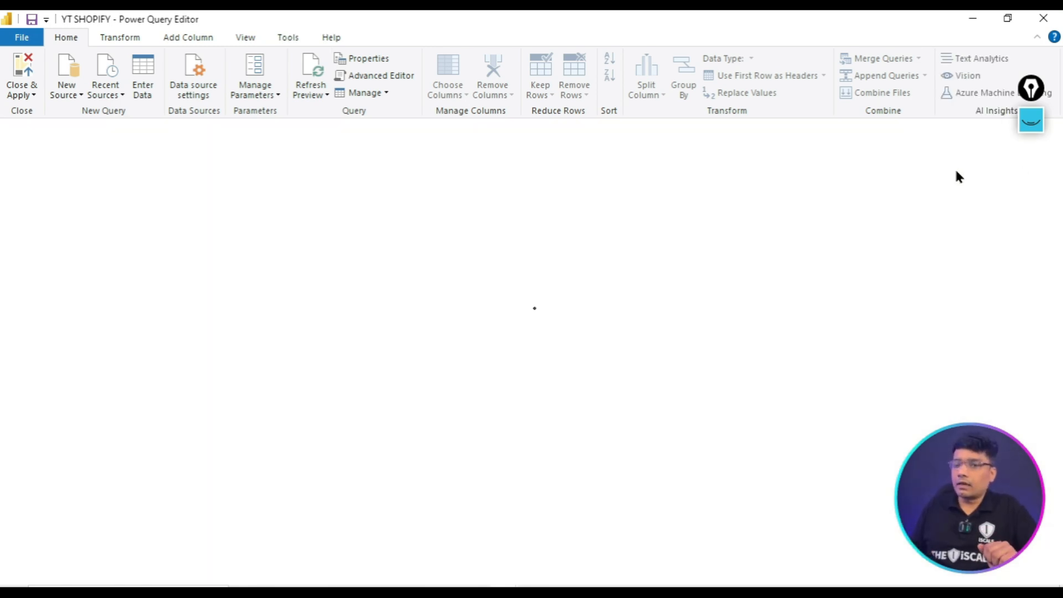
- Mark the Power Query Editor name in the window title with a rectangle, and erase the annotation
left_click(1031, 128)
left_click(1031, 191)
left_click_drag(54, 12, 203, 37)
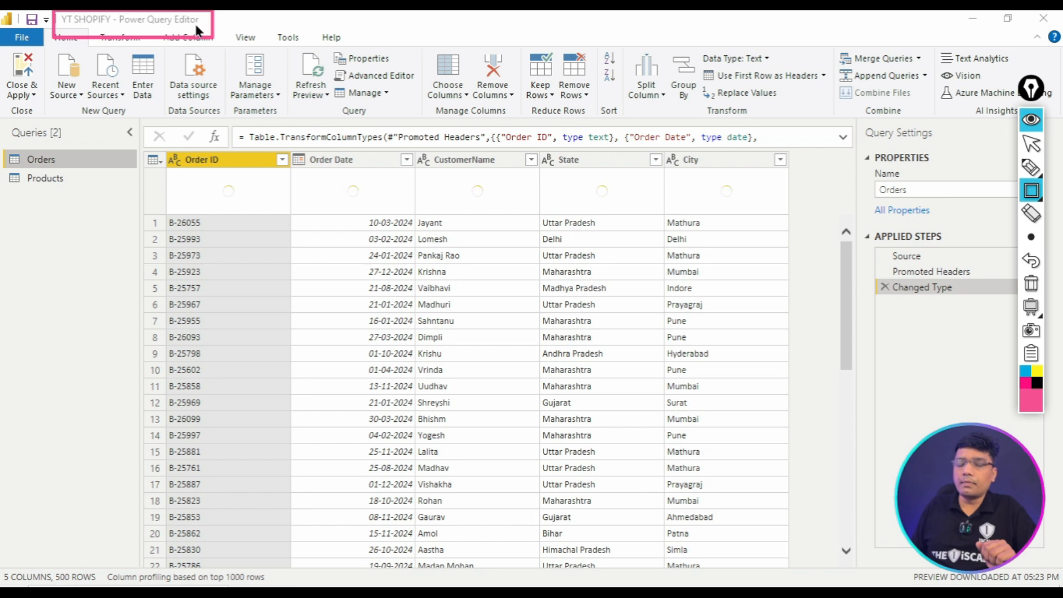
left_click(1032, 287)
left_click(1031, 122)
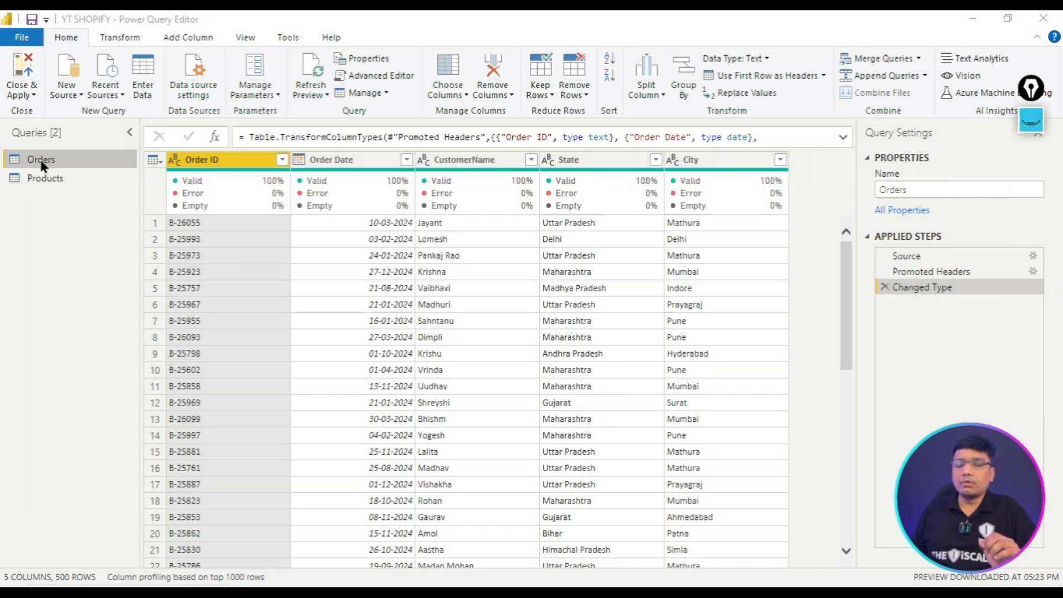
- Mark the Orders and Products queries with separate rectangles, and erase both annotations
left_click(1031, 120)
left_click_drag(3, 139, 72, 168)
left_click_drag(3, 164, 75, 201)
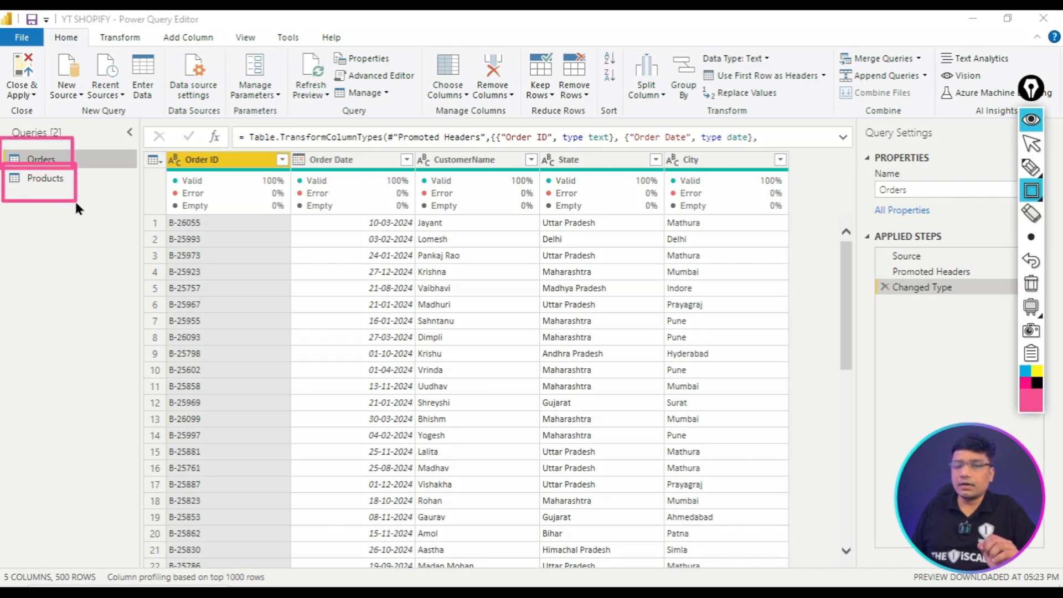
left_click(1031, 284)
left_click(1032, 120)
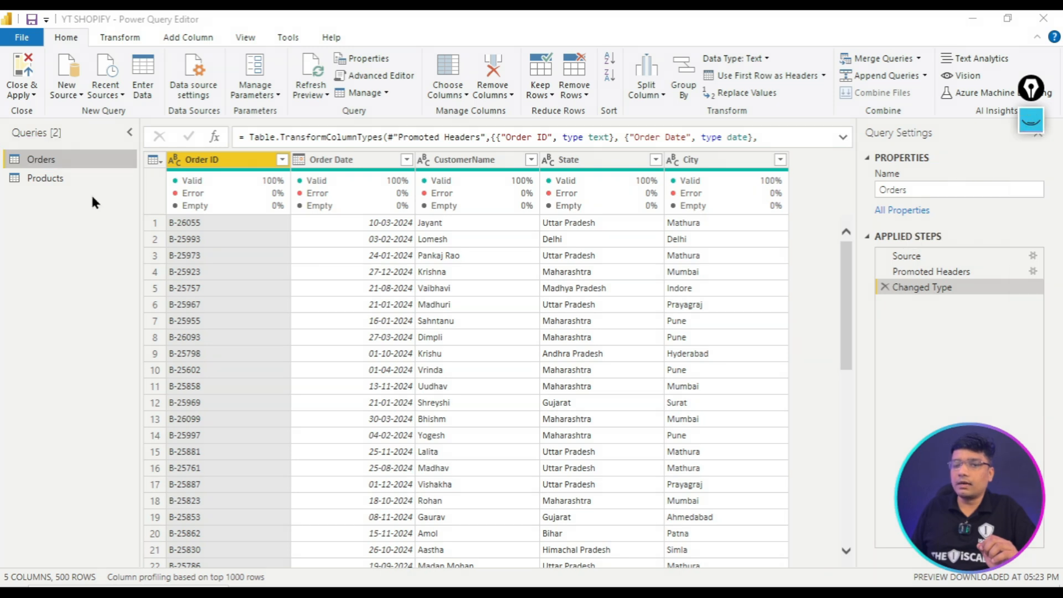
- View the data of the Products query and return to the Orders query
left_click(37, 178)
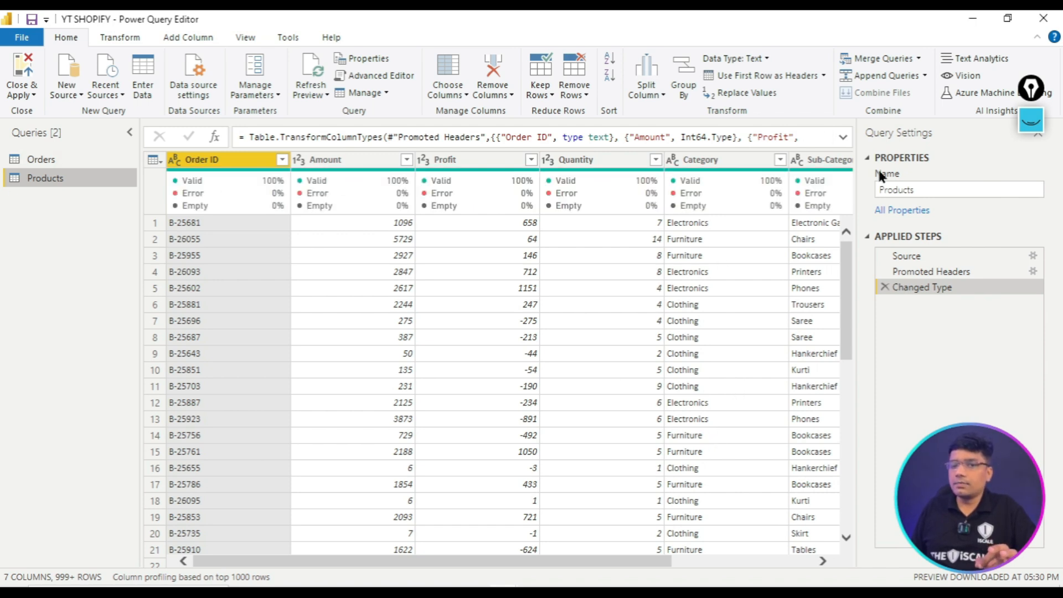
left_click(23, 160)
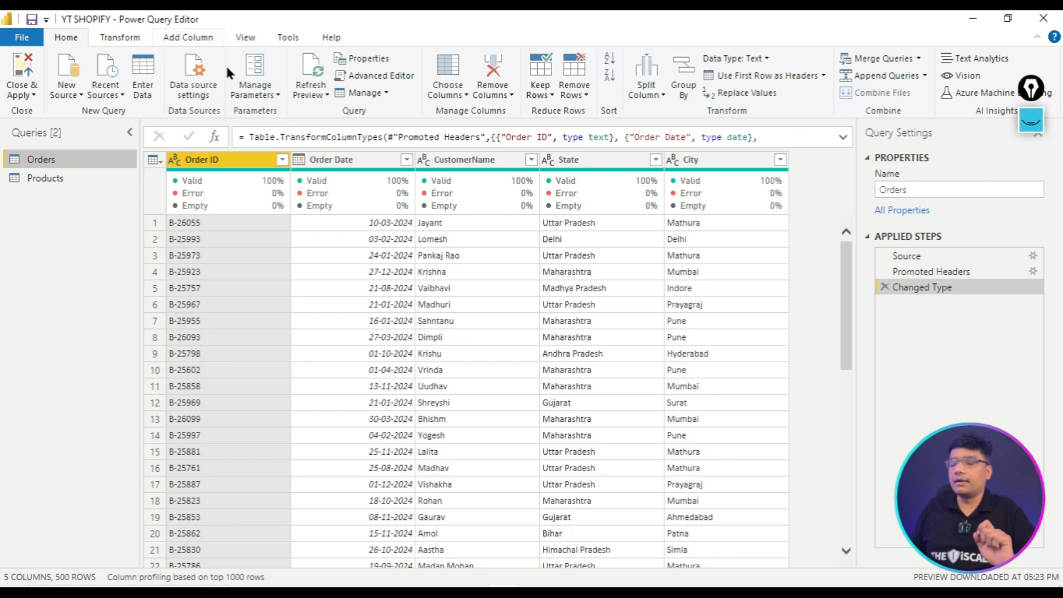
- Mark the Applied Steps heading of the Orders query with a rectangle, and erase the annotation
left_click(1031, 120)
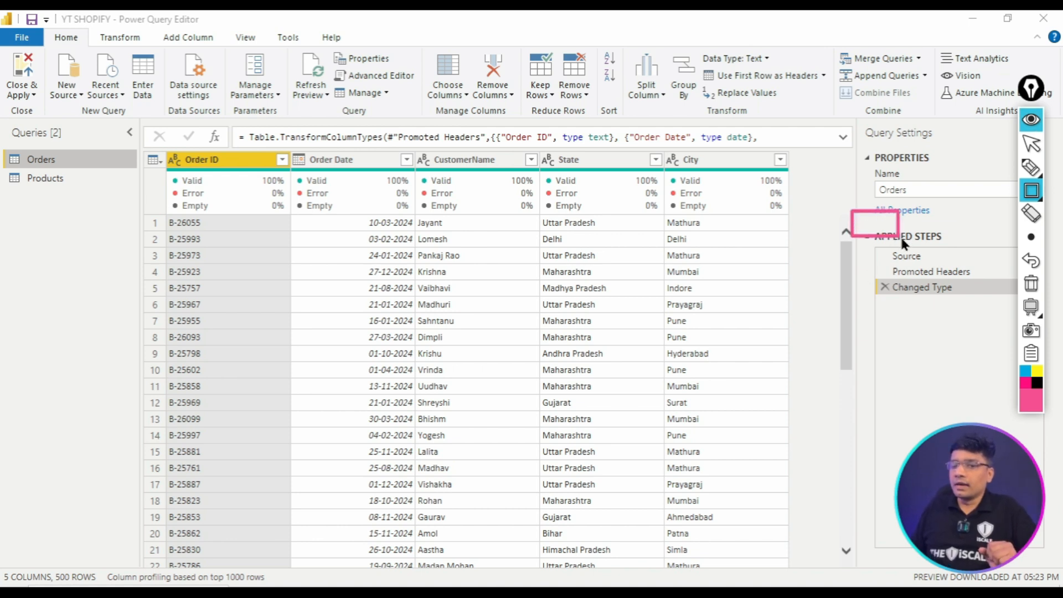
left_click_drag(900, 235, 968, 251)
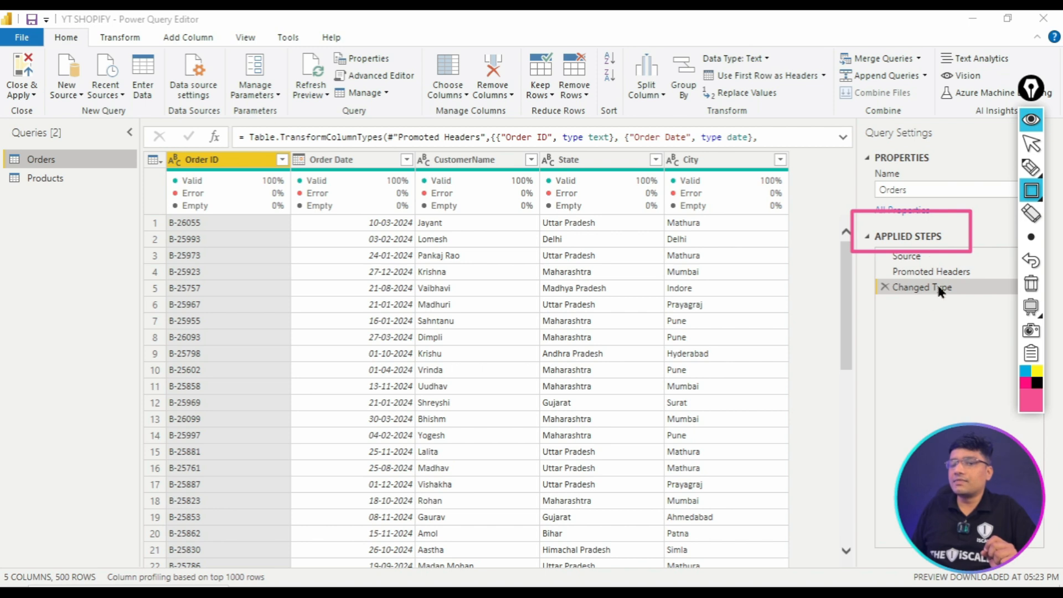
left_click(1031, 283)
left_click(1041, 123)
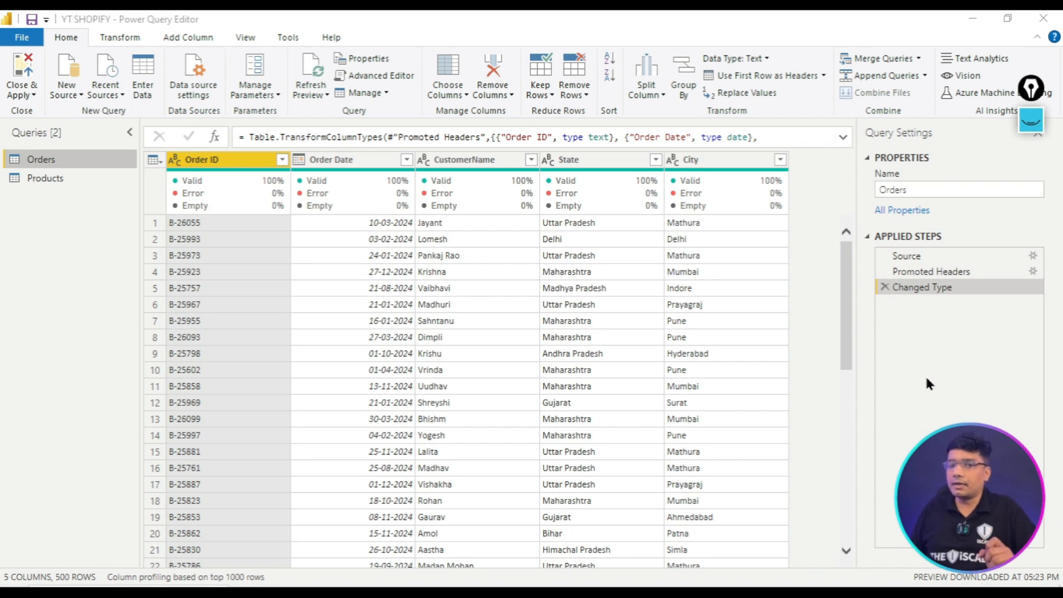
- Mark New Query, Data source settings, the Query and Manage Columns groups, and Remove Rows with rectangles, and erase all annotations
left_click(1031, 120)
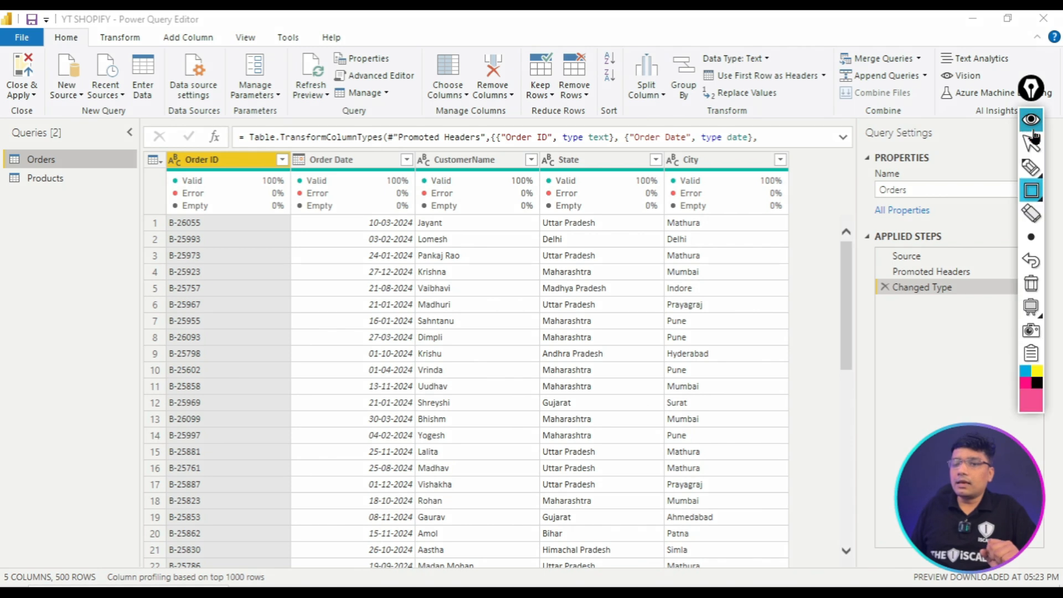
left_click_drag(71, 93, 129, 119)
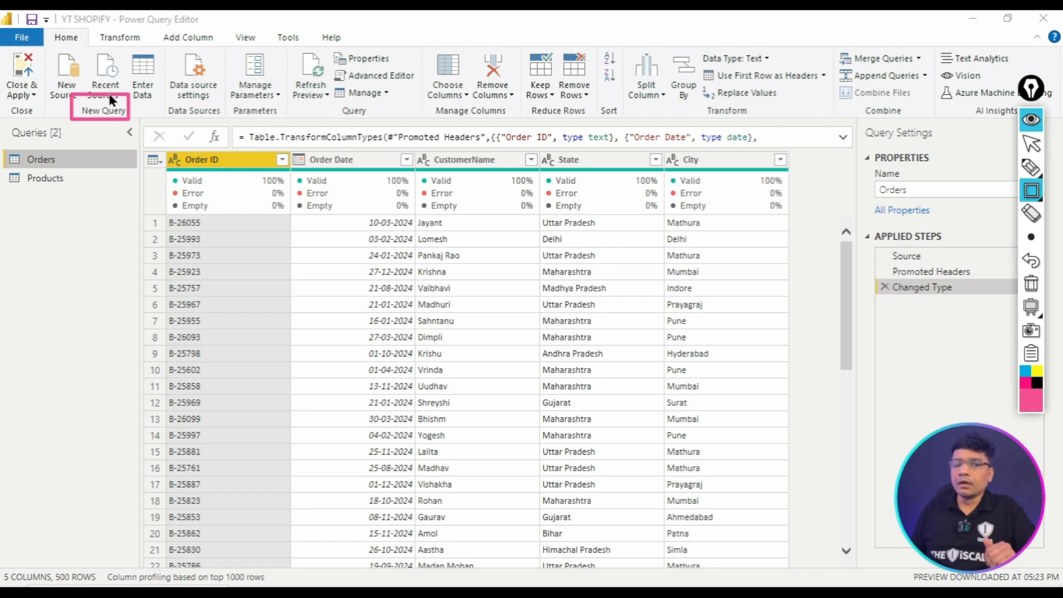
left_click_drag(163, 47, 224, 121)
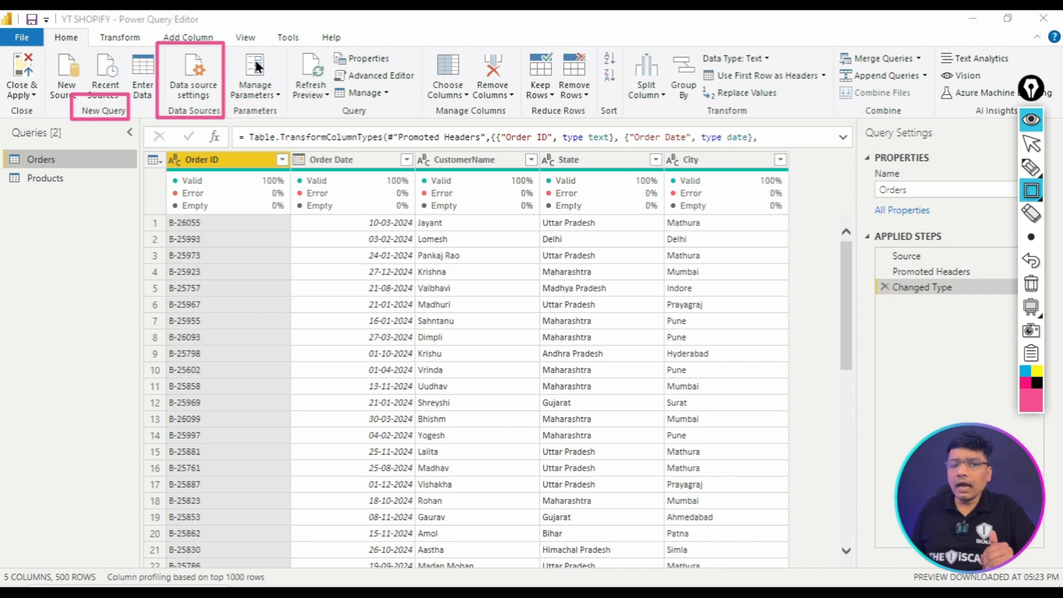
mouse_move(273, 27)
left_mouse_down()
mouse_move(348, 101)
mouse_move(407, 129)
left_mouse_up()
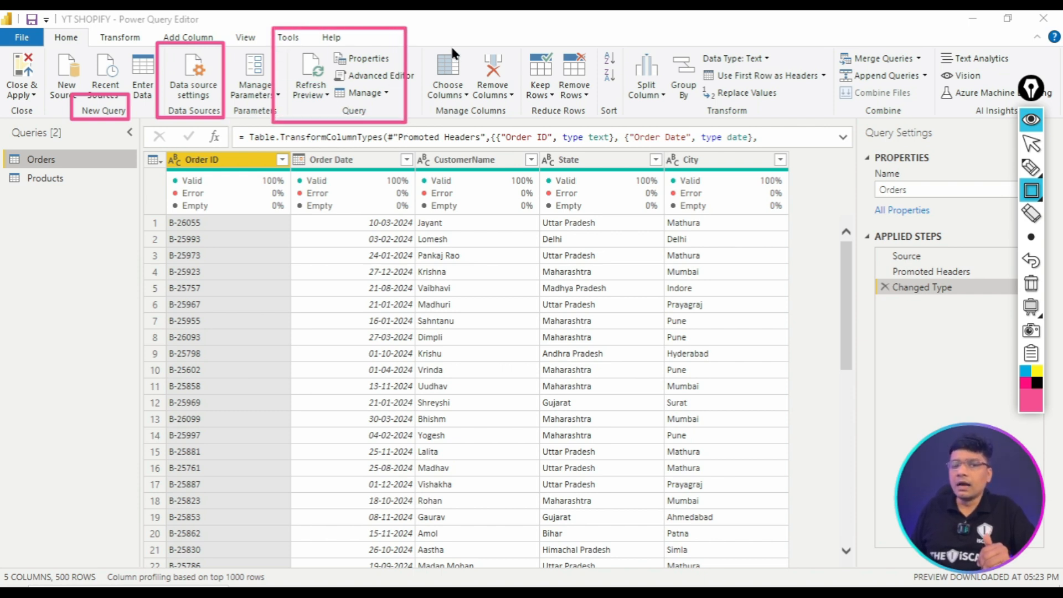
left_click_drag(431, 26, 519, 127)
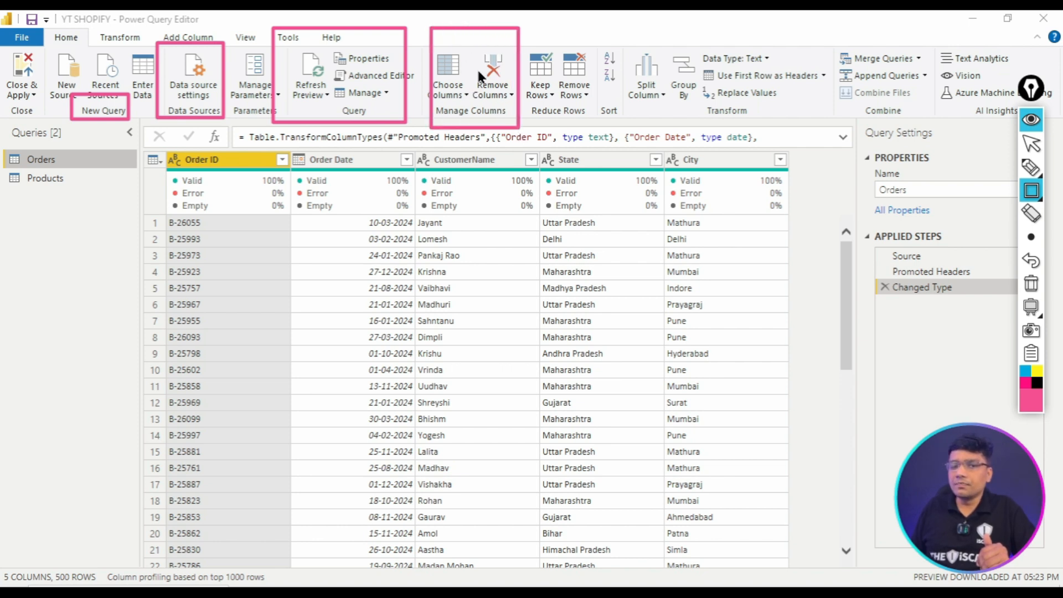
left_click_drag(554, 30, 599, 113)
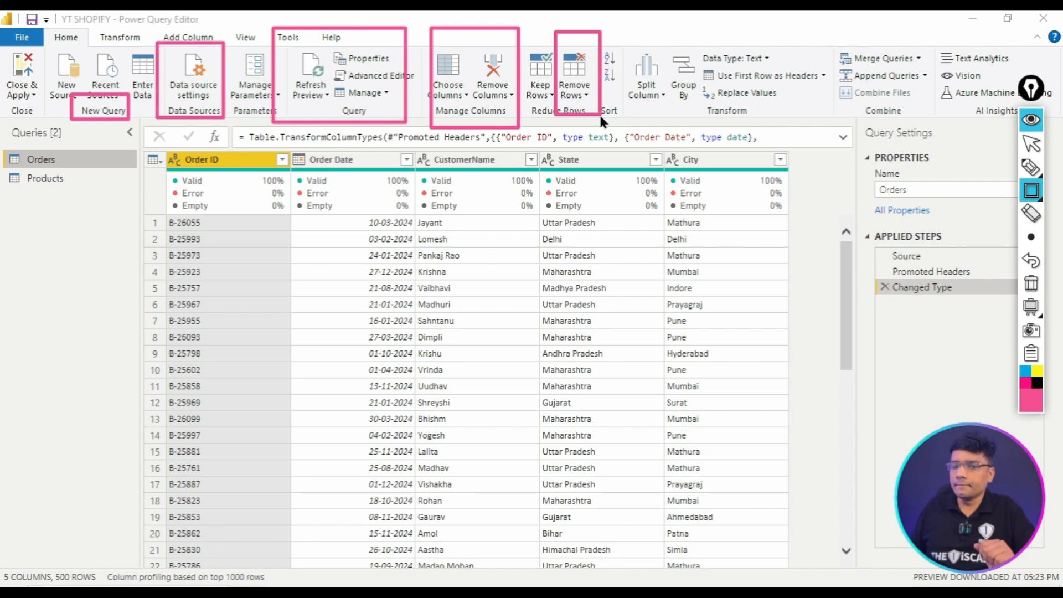
left_click(1031, 284)
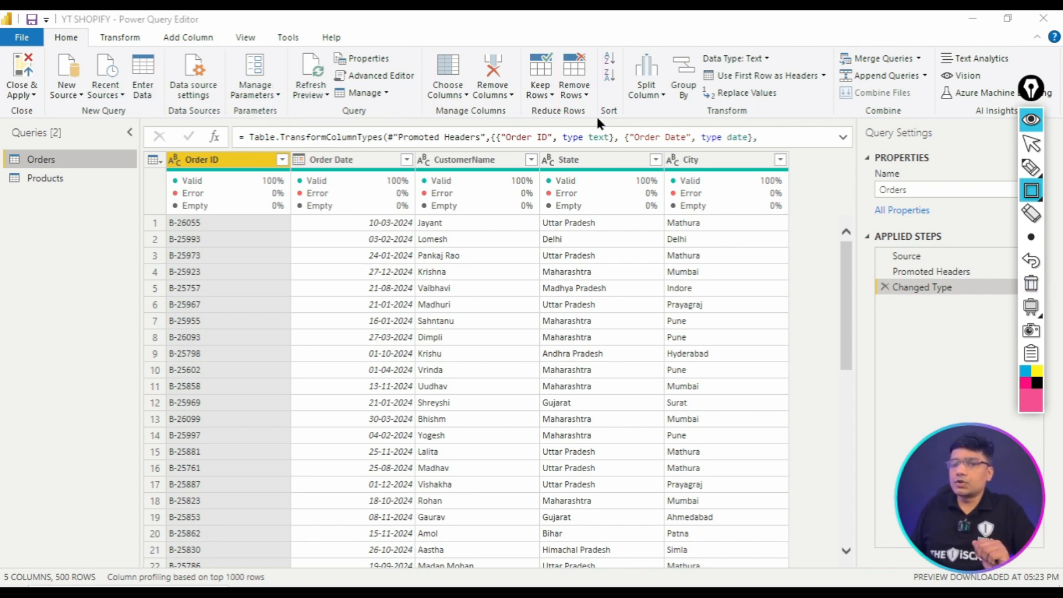
left_click(1032, 122)
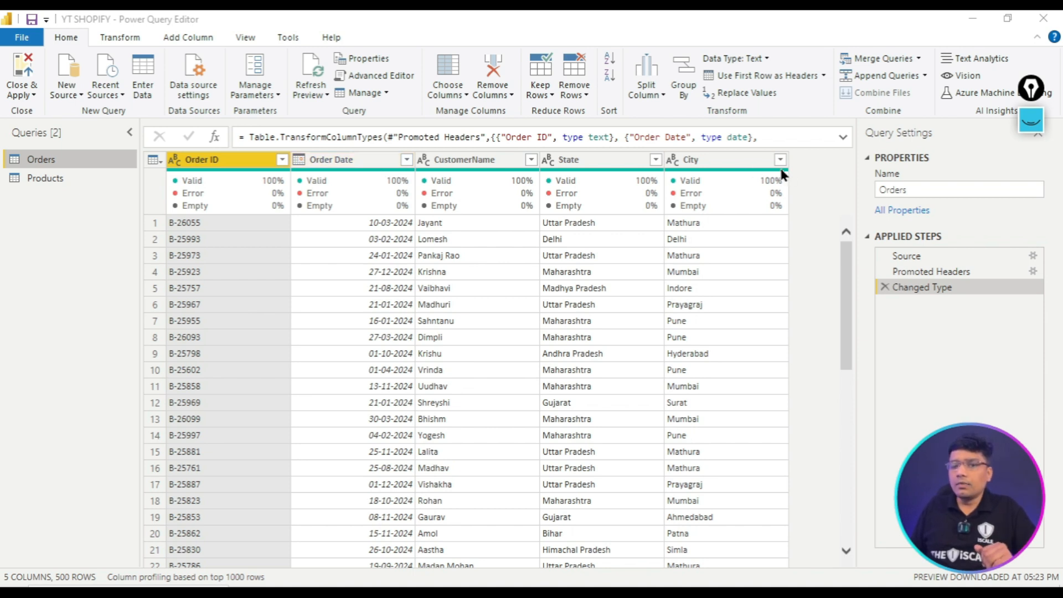
- Transform the text of the State column in the Orders query to UPPERCASE
left_click(625, 155)
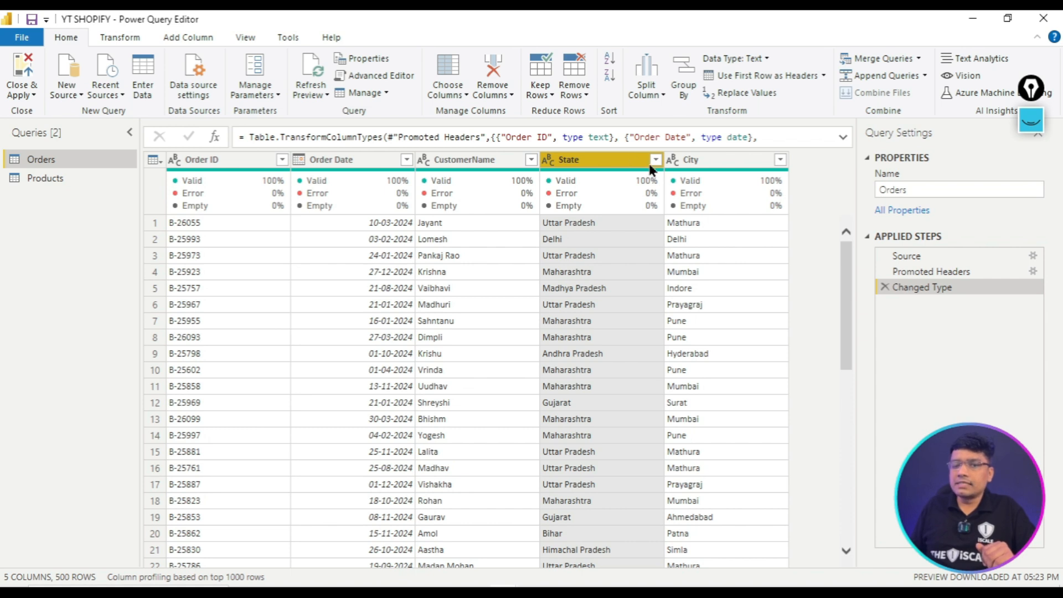
right_click(649, 164)
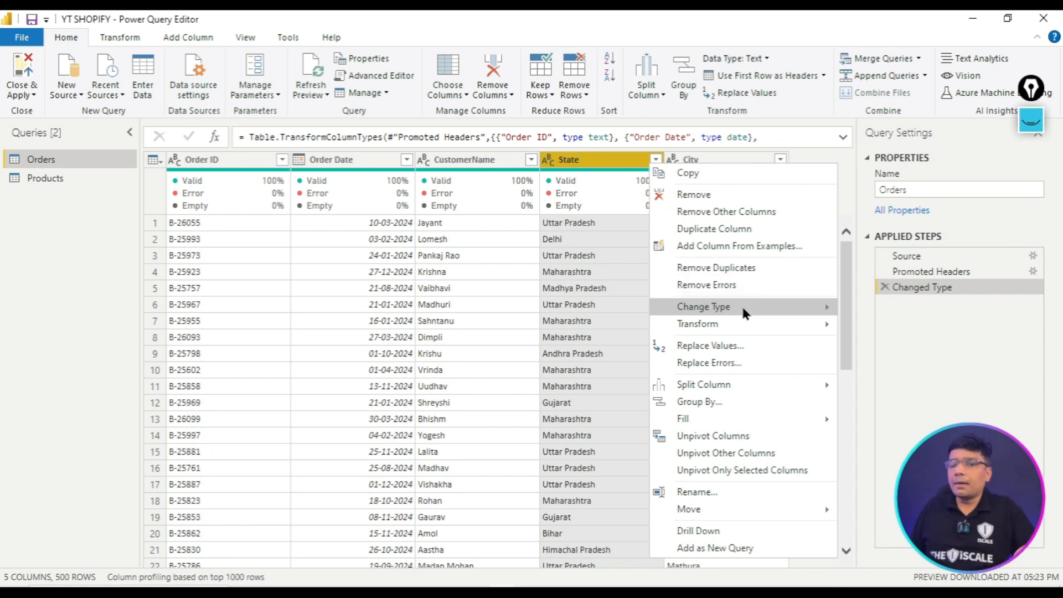
mouse_move(748, 312)
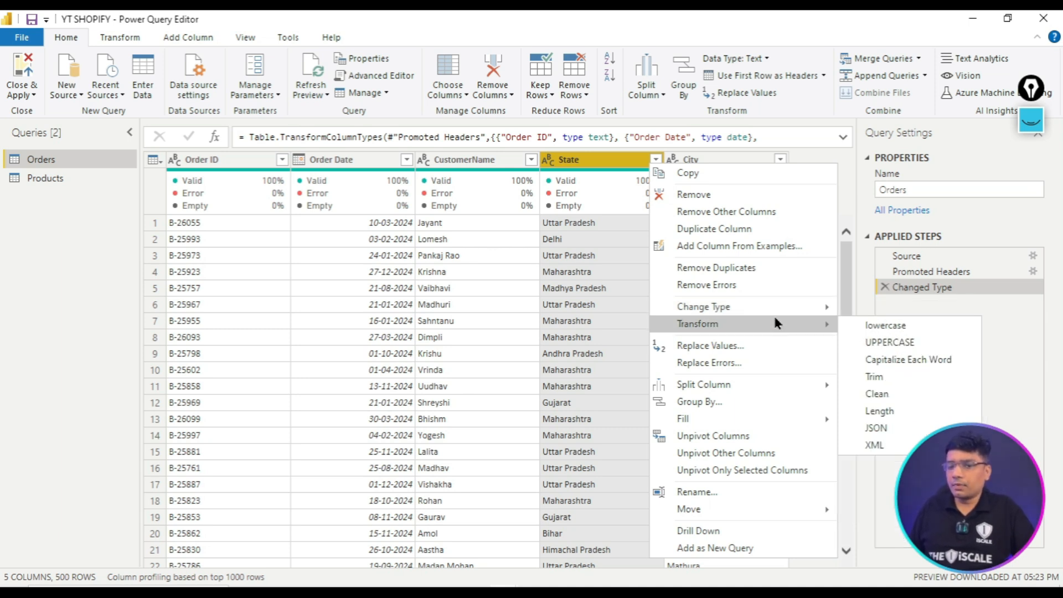
left_click(869, 343)
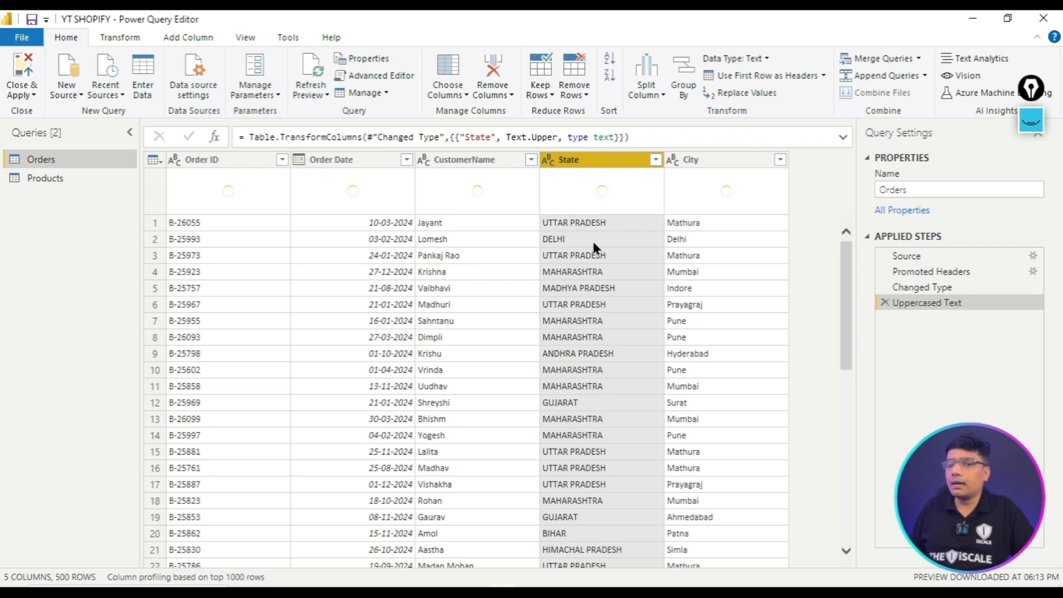
- Mark the Uppercased Text applied step with a rectangle and hide the annotation tools
left_click(1034, 120)
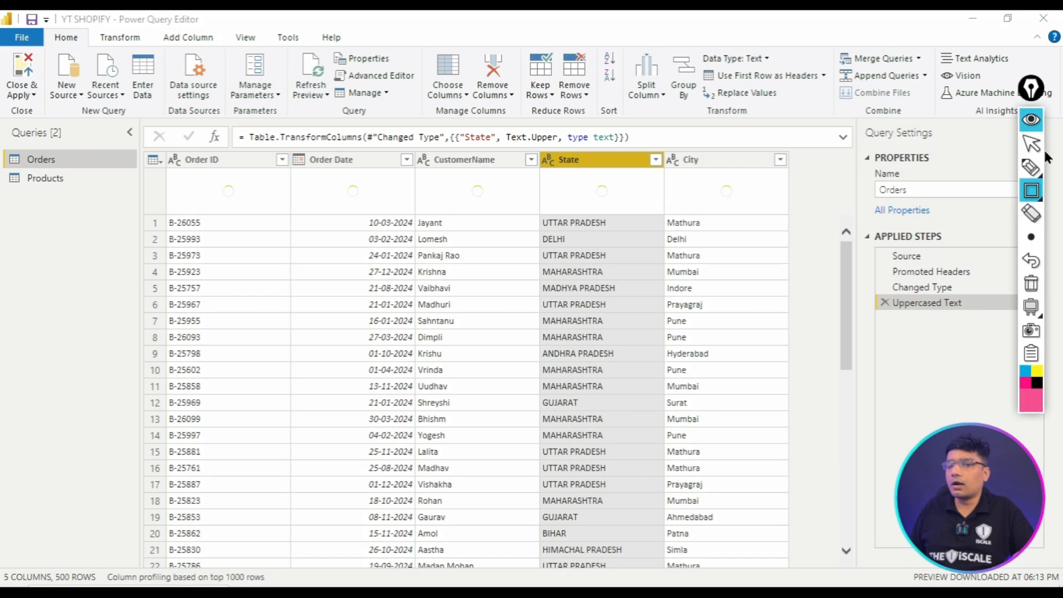
left_click_drag(904, 312, 995, 329)
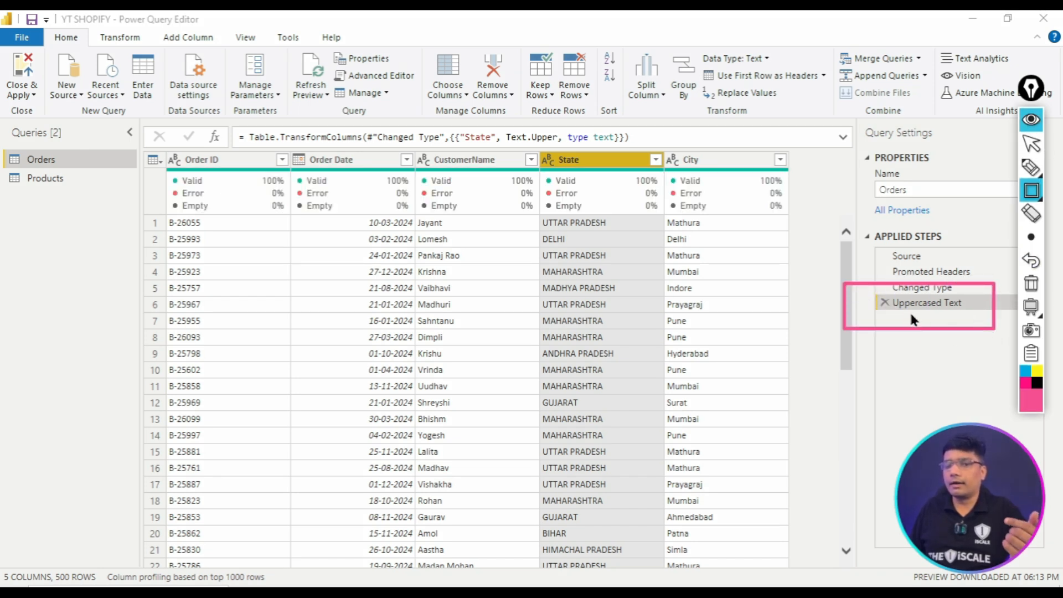
left_click(1032, 128)
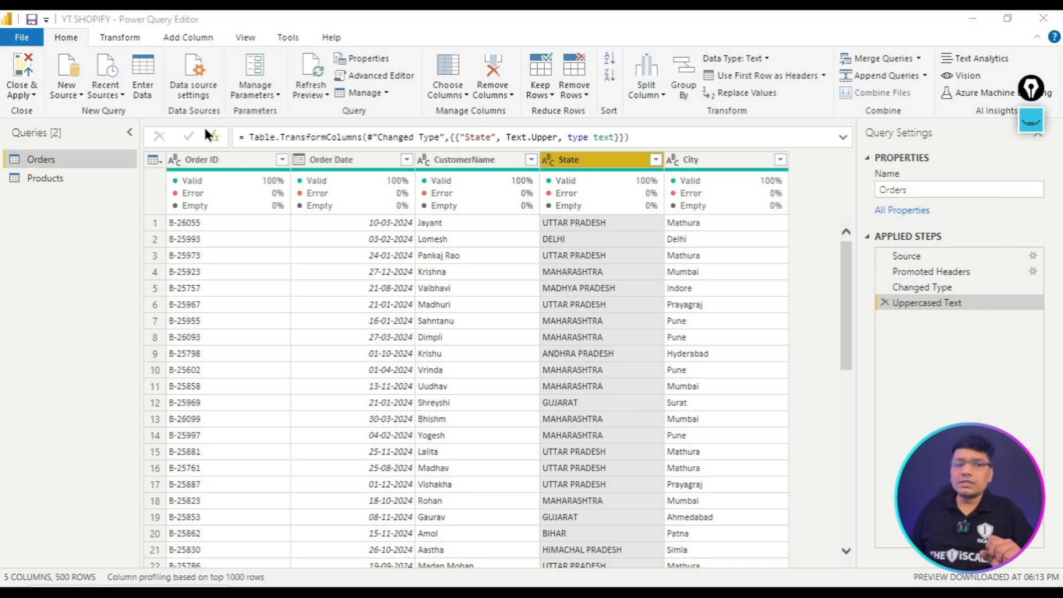
- Duplicate the Order ID column in the Orders query
left_click(213, 162)
right_click(214, 164)
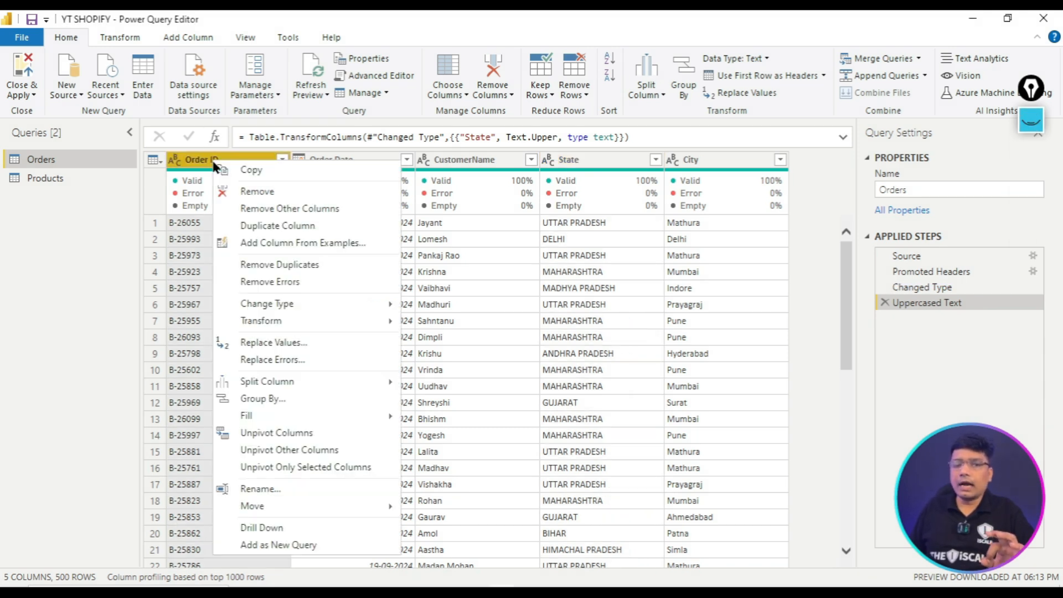
left_click(257, 227)
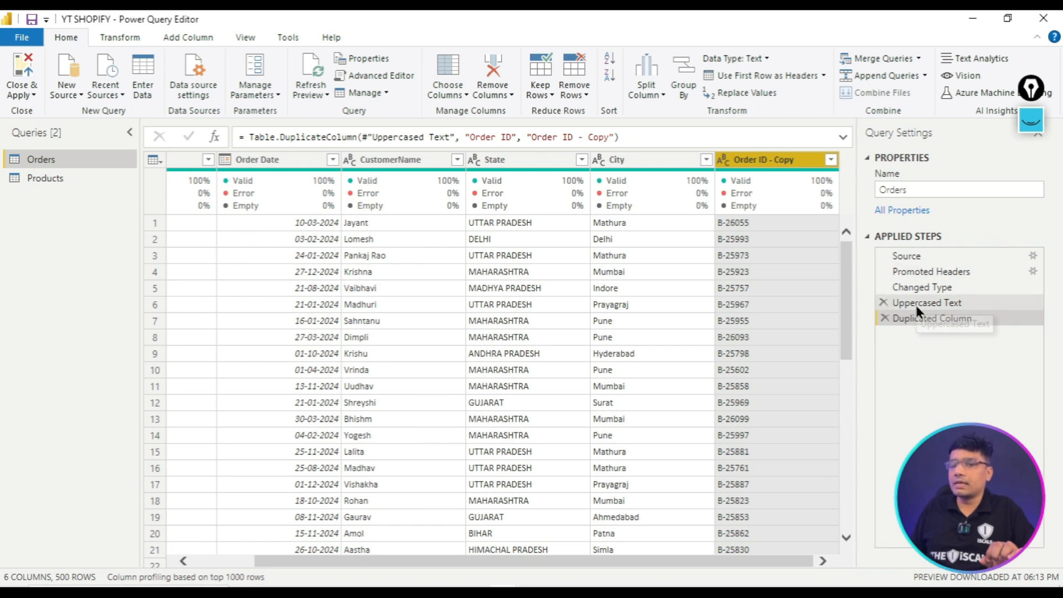
- Delete the Duplicated Column and Uppercased Text applied steps from the Orders query
left_click(885, 319)
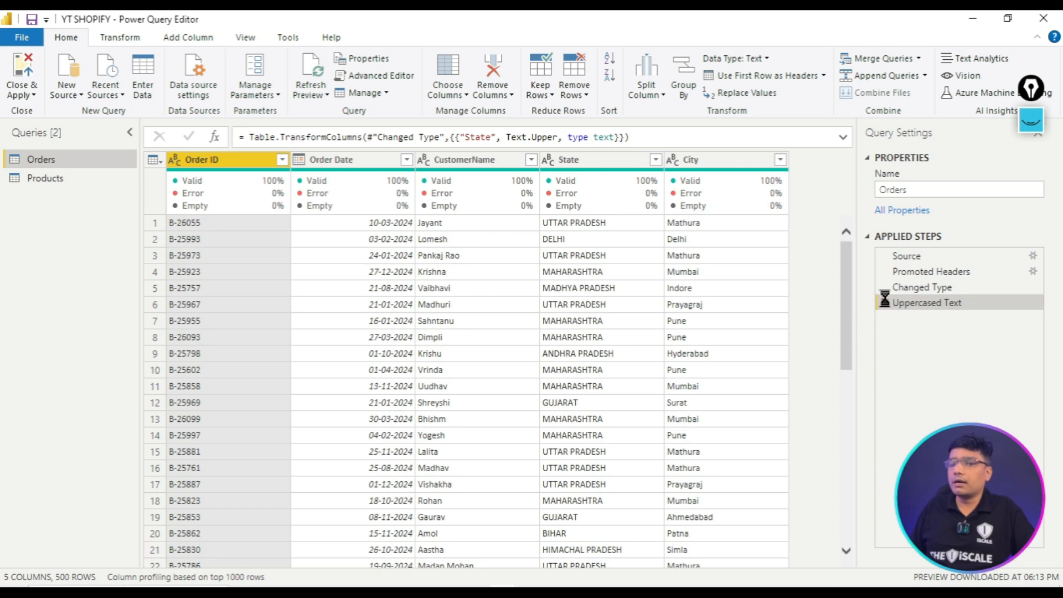
left_click(884, 302)
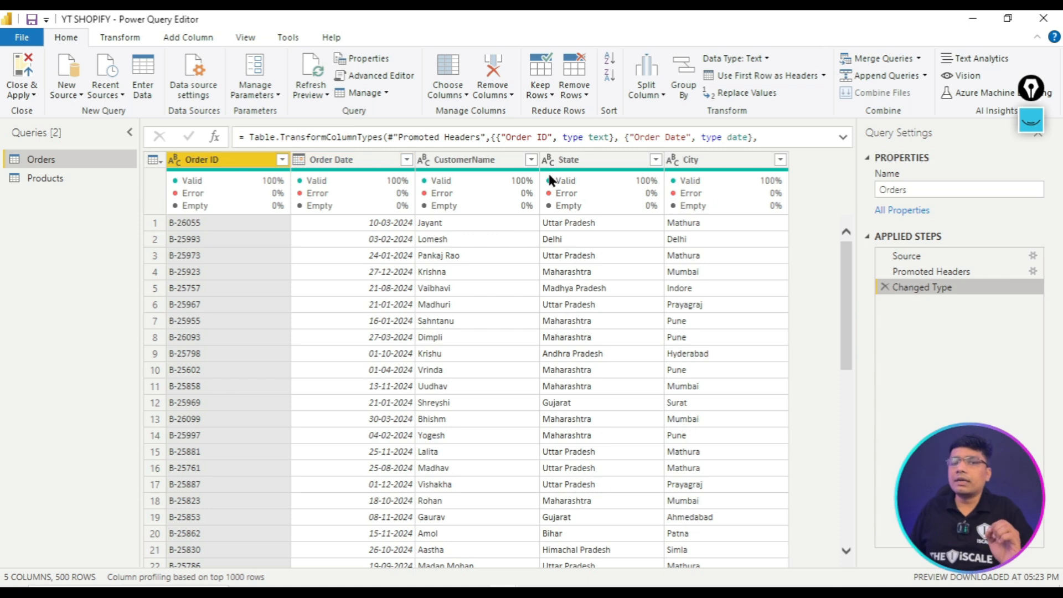
mouse_move(551, 176)
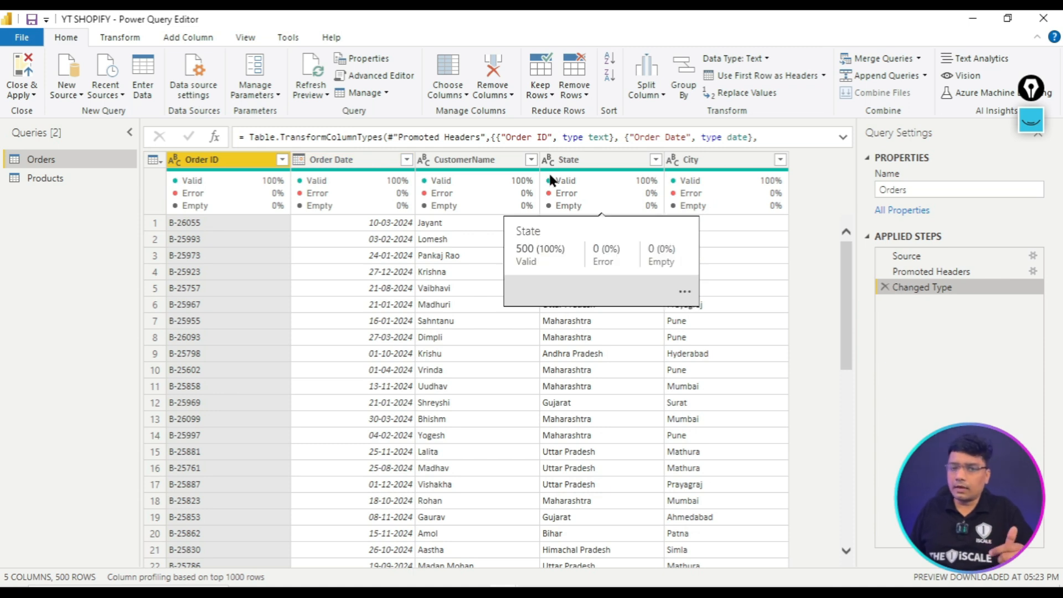
- Look through the transform, view, diagnostics and column-adding commands available for the Products query
left_click(60, 173)
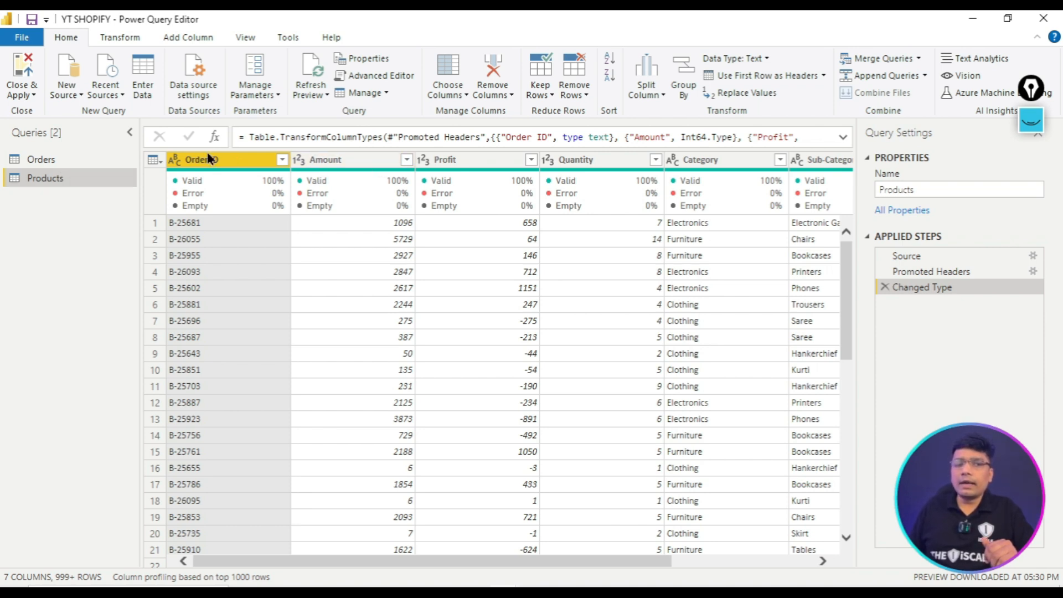
left_click(115, 38)
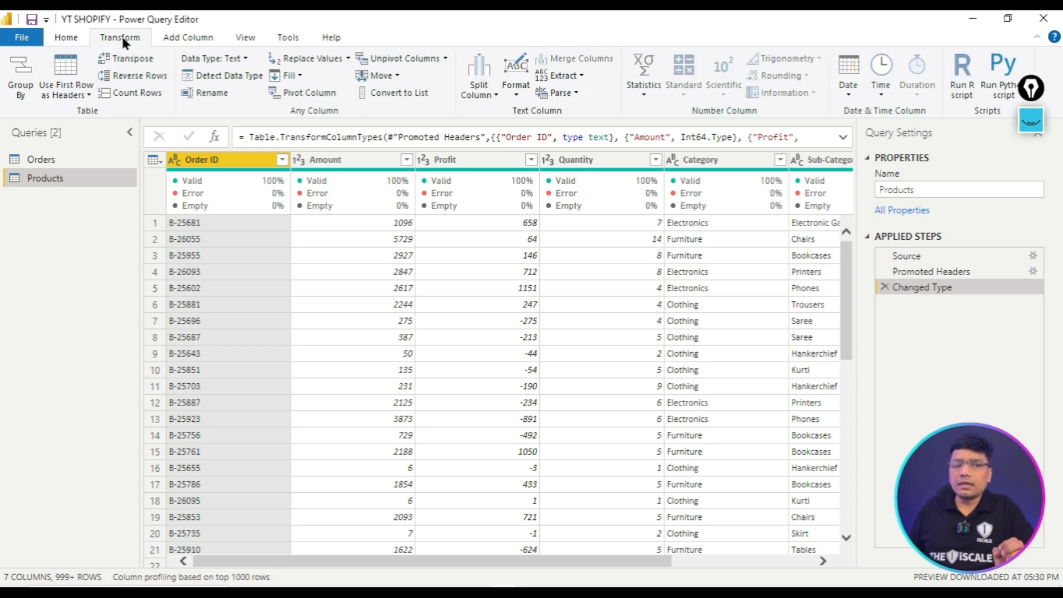
left_click(182, 39)
left_click(246, 41)
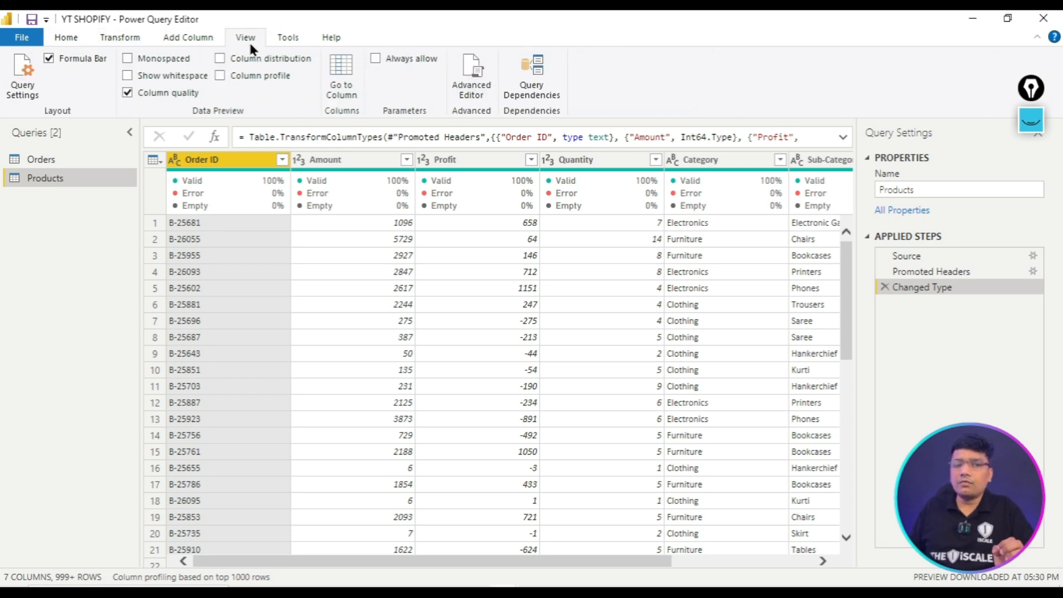
left_click(288, 37)
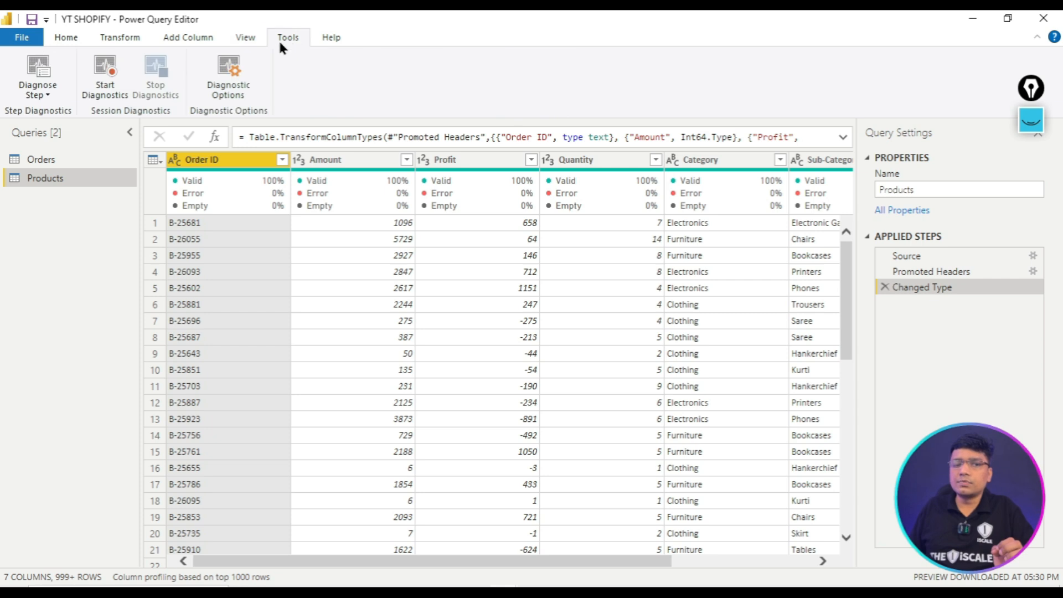
left_click(172, 35)
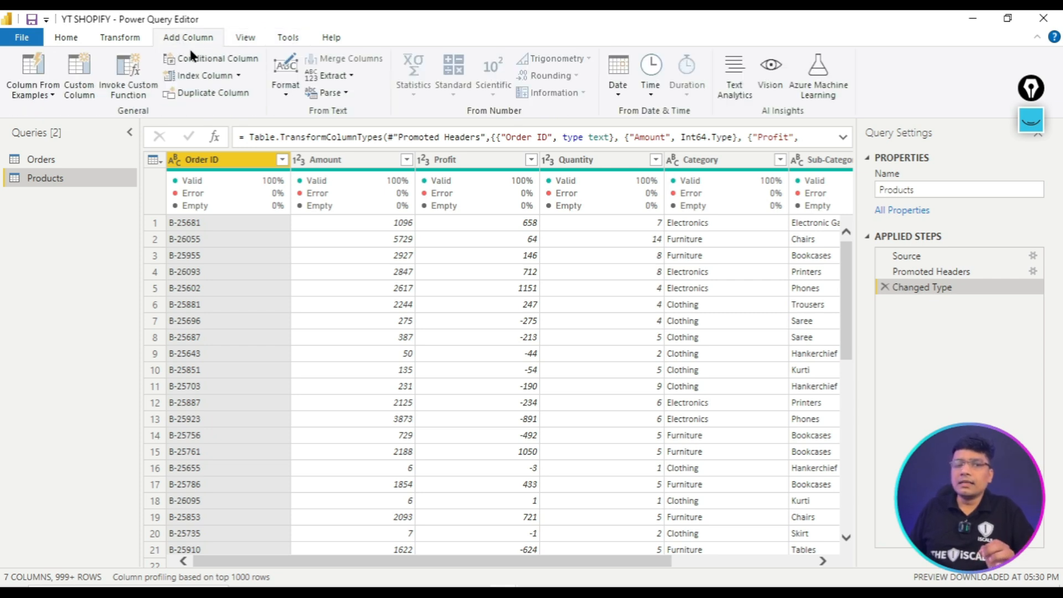
- Bring back the annotation tools and clear any leftover annotations
left_click(1031, 121)
left_click(1031, 285)
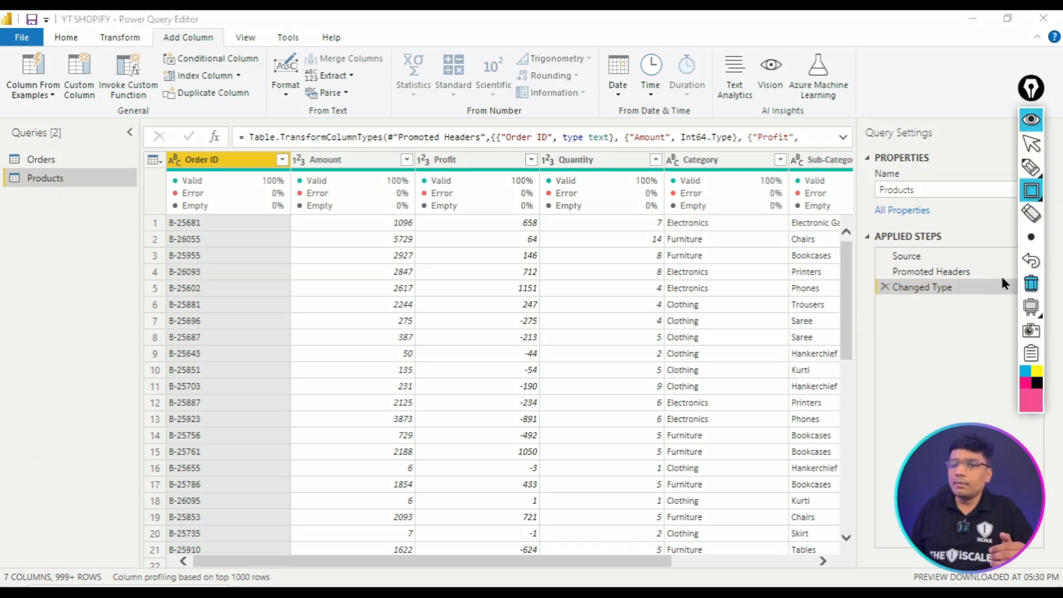
- Outline the Products query, the Add Column heading and the Custom Column command with rectangles, and clear the annotations
left_click_drag(2, 163, 73, 205)
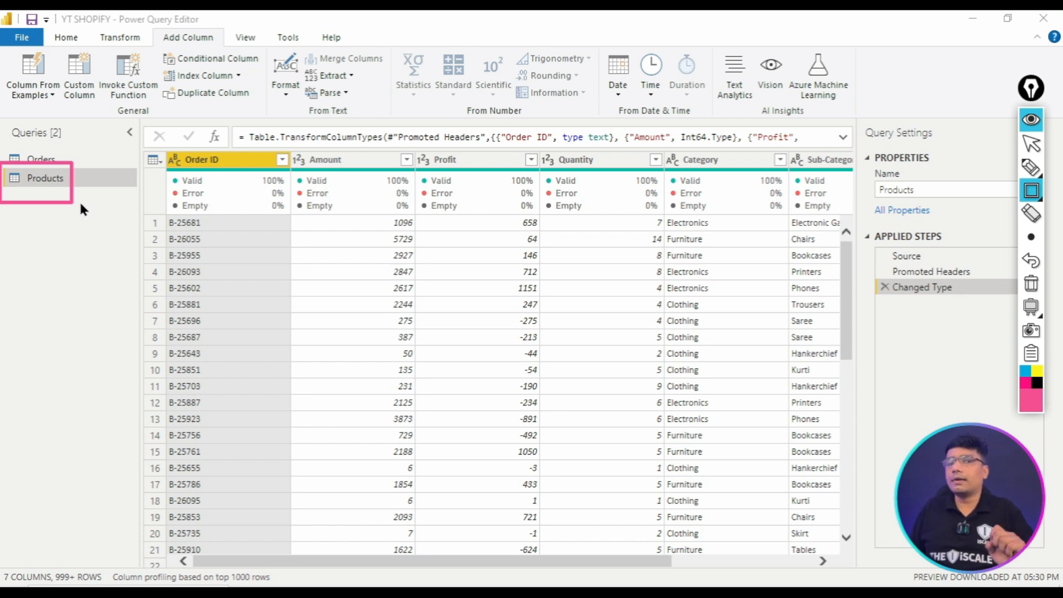
left_click_drag(151, 20, 234, 50)
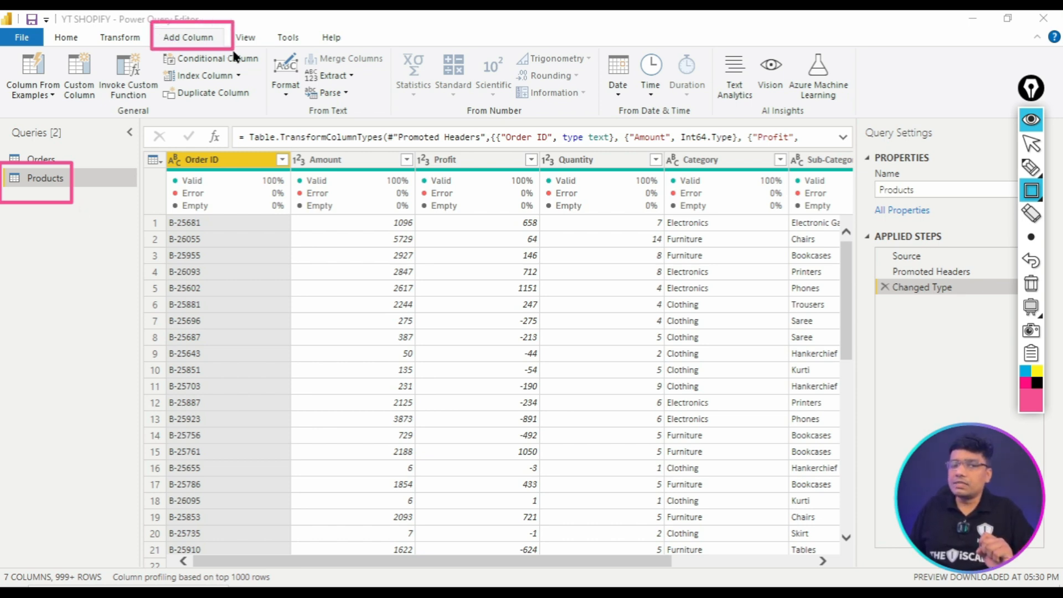
left_click_drag(49, 38, 112, 118)
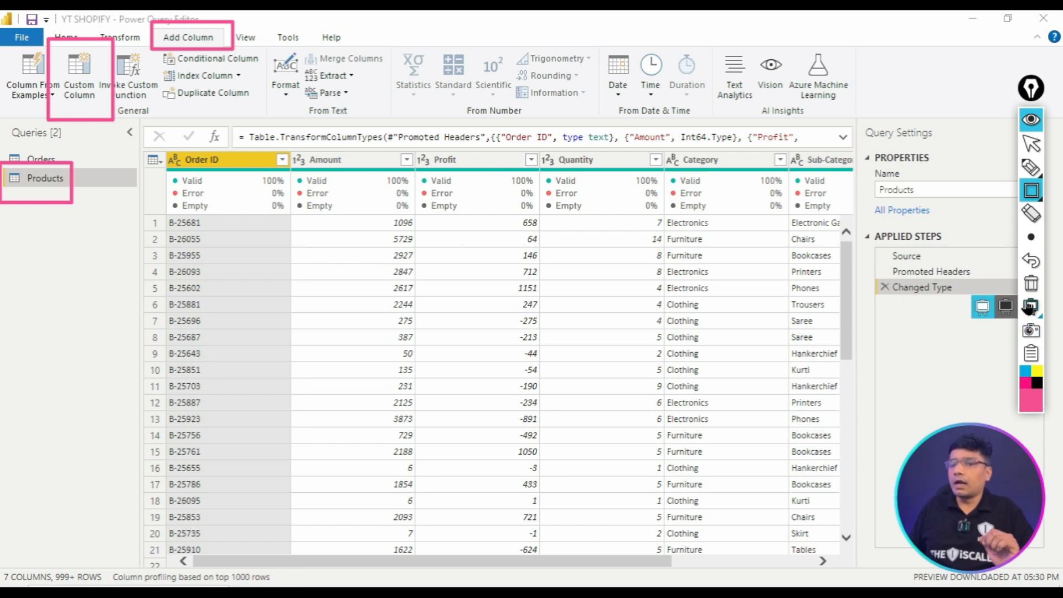
left_click(1032, 283)
left_click(1038, 121)
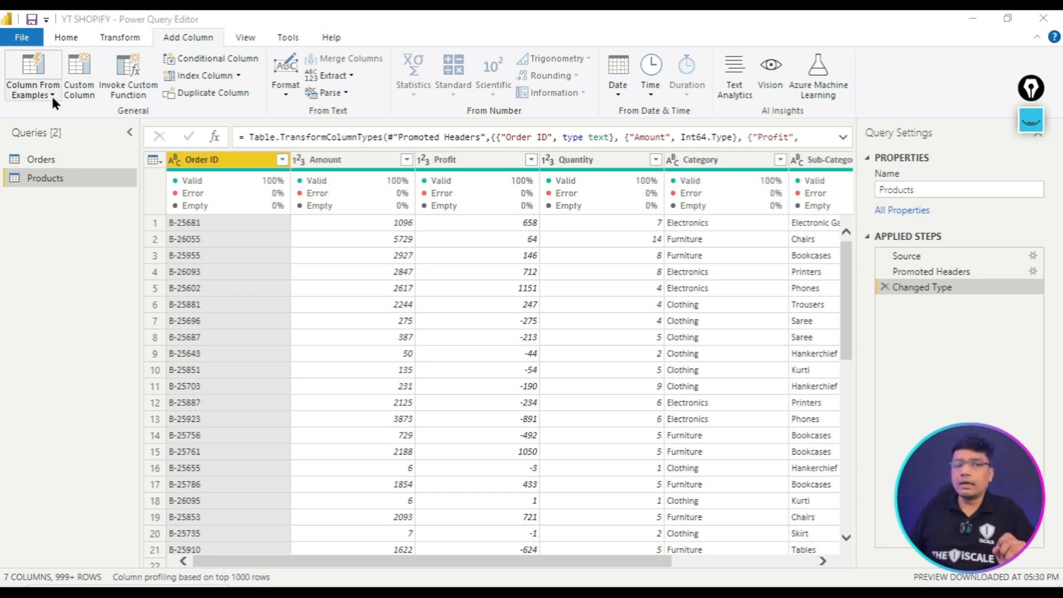
- Start a custom column in the Products query, naming it "New Col" followed by a person's first name
left_click(72, 94)
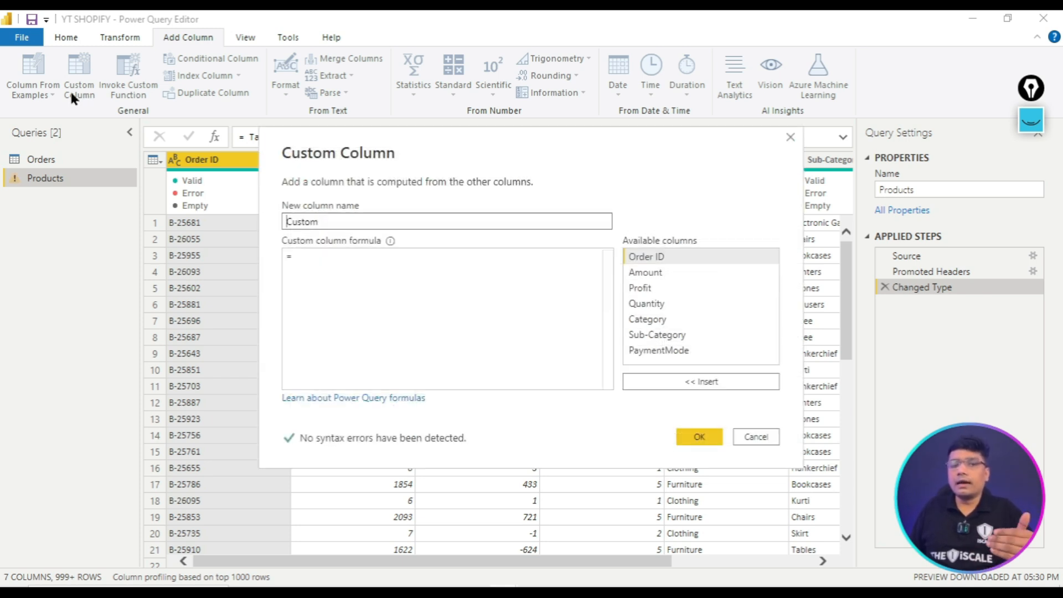
left_click(370, 221)
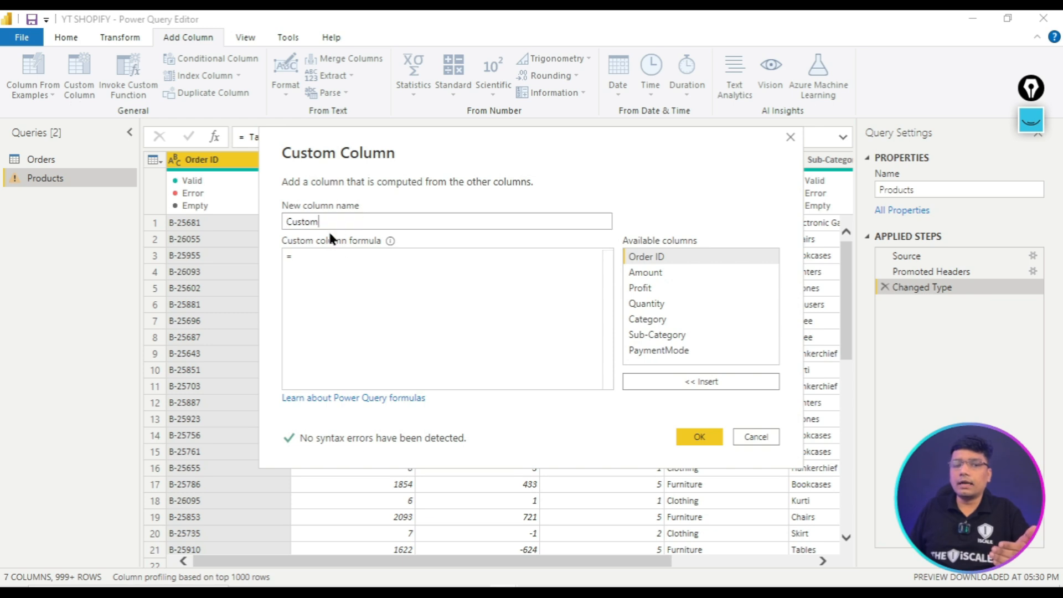
left_click_drag(293, 224, 256, 227)
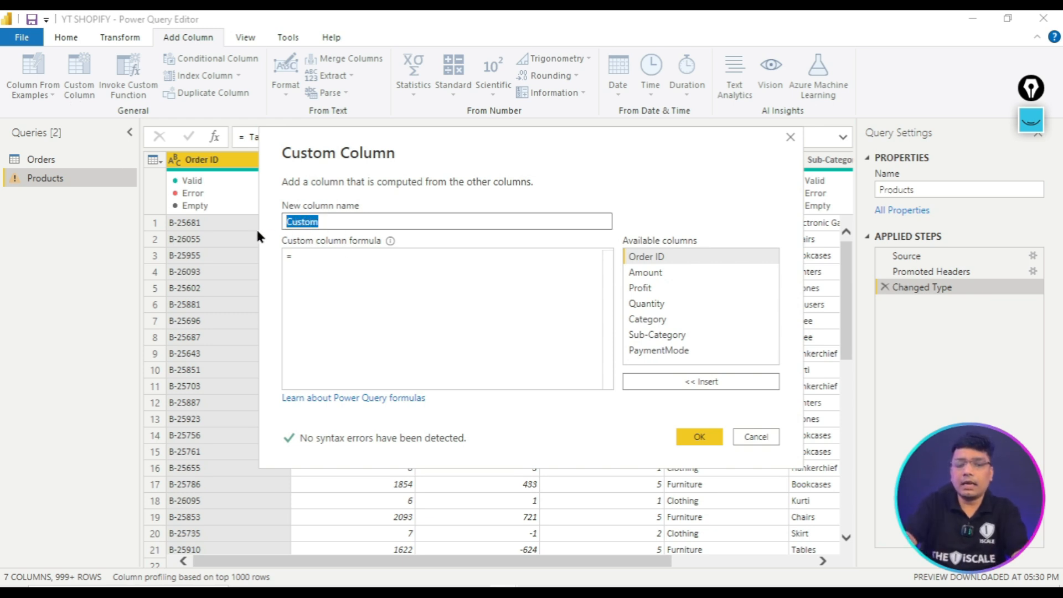
type("New ")
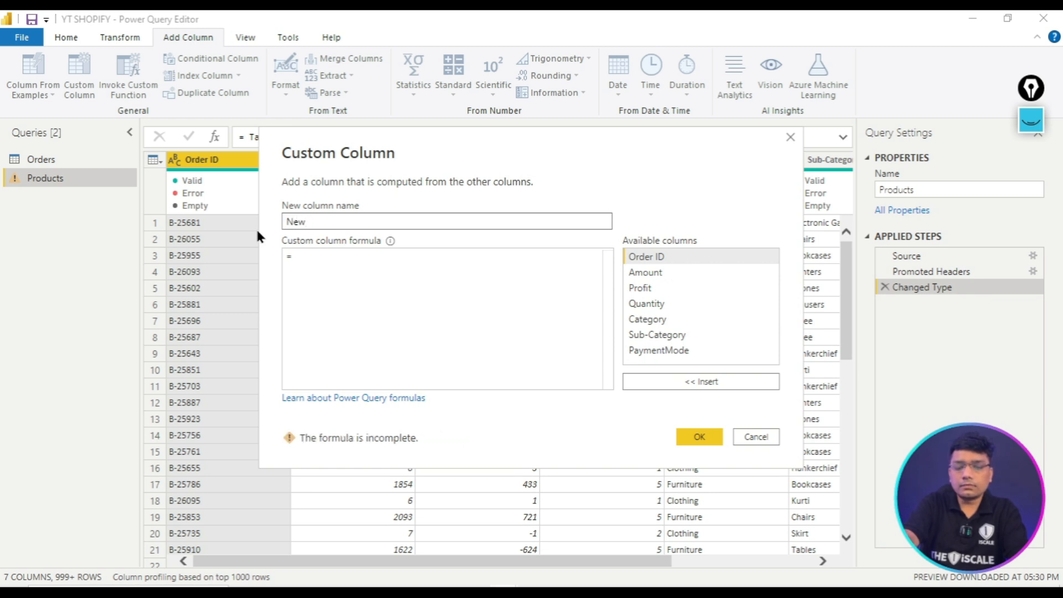
type("Co")
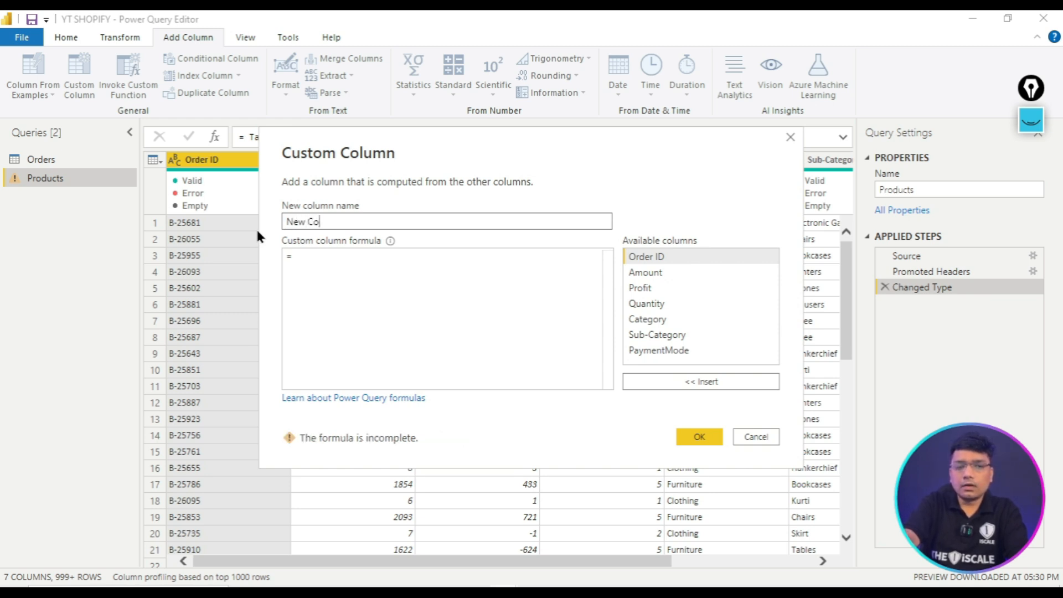
type("l Nishant")
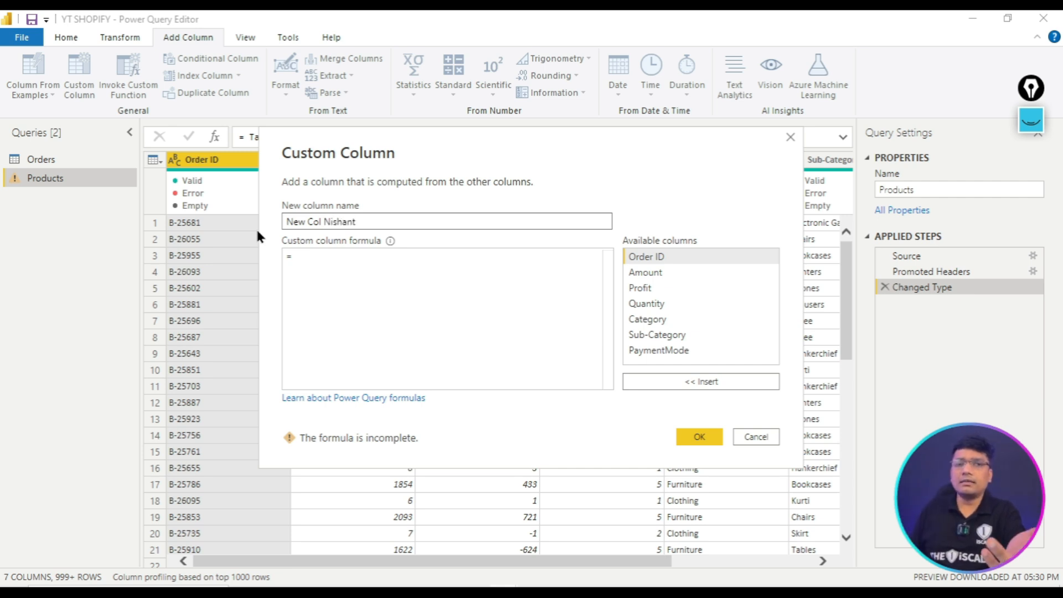
- Set the custom column formula to [Amount]*[Quantity] using the available columns
left_click(307, 260)
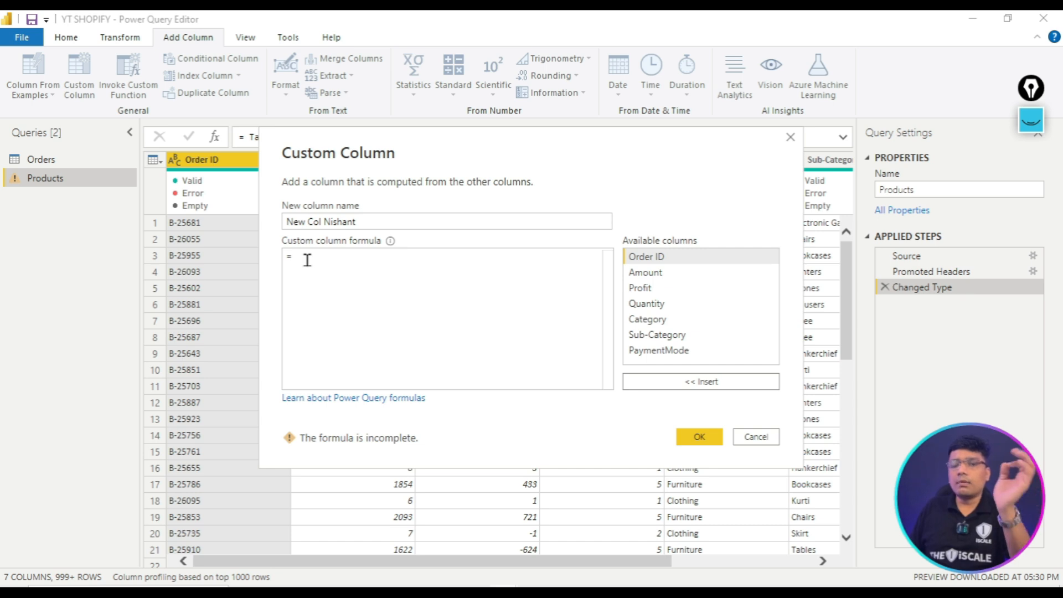
left_click(715, 270)
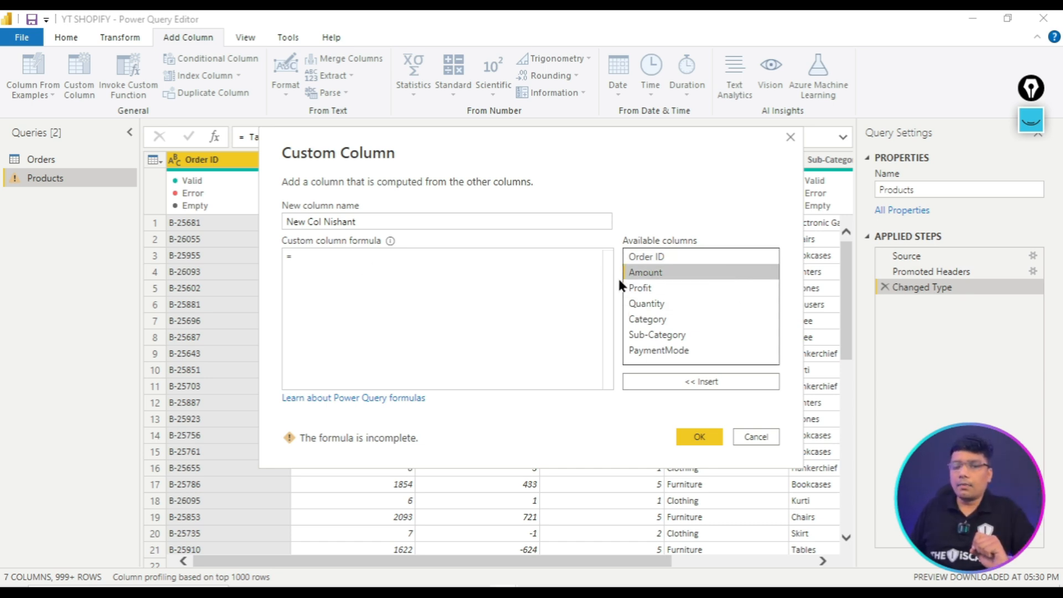
left_click(709, 382)
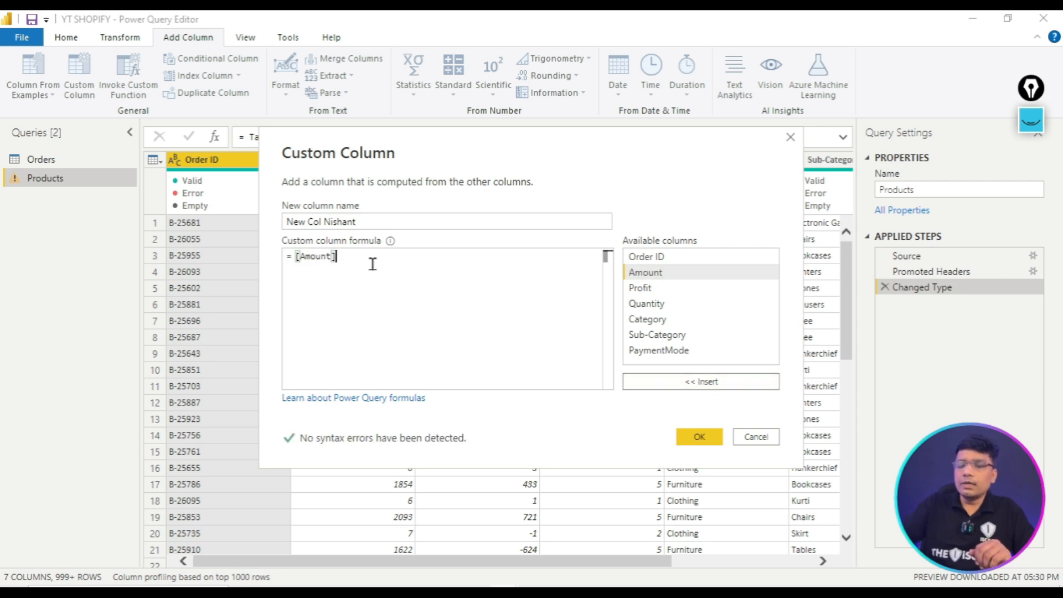
type("*")
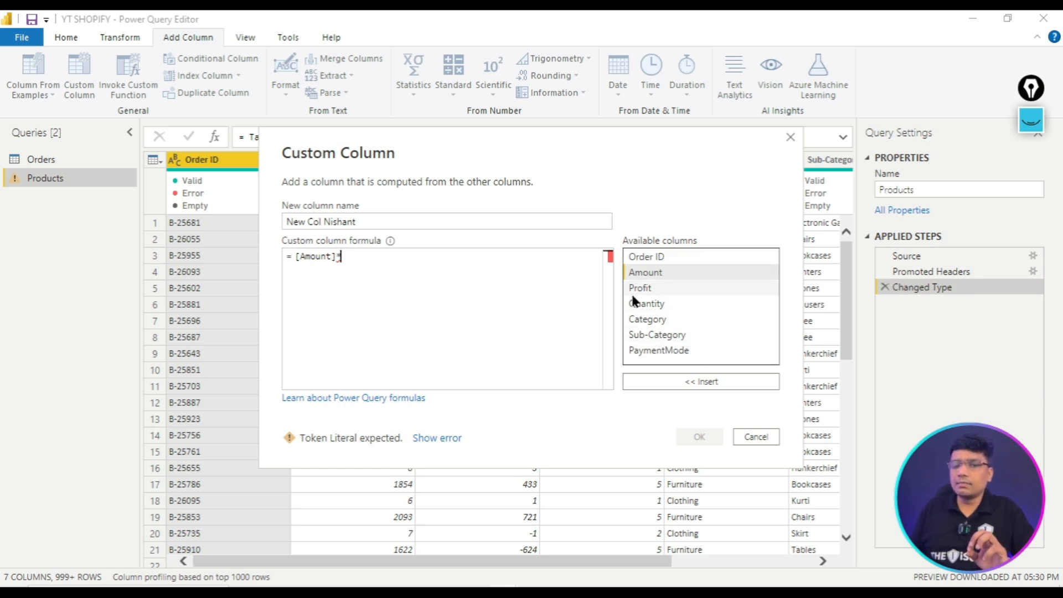
left_click(650, 308)
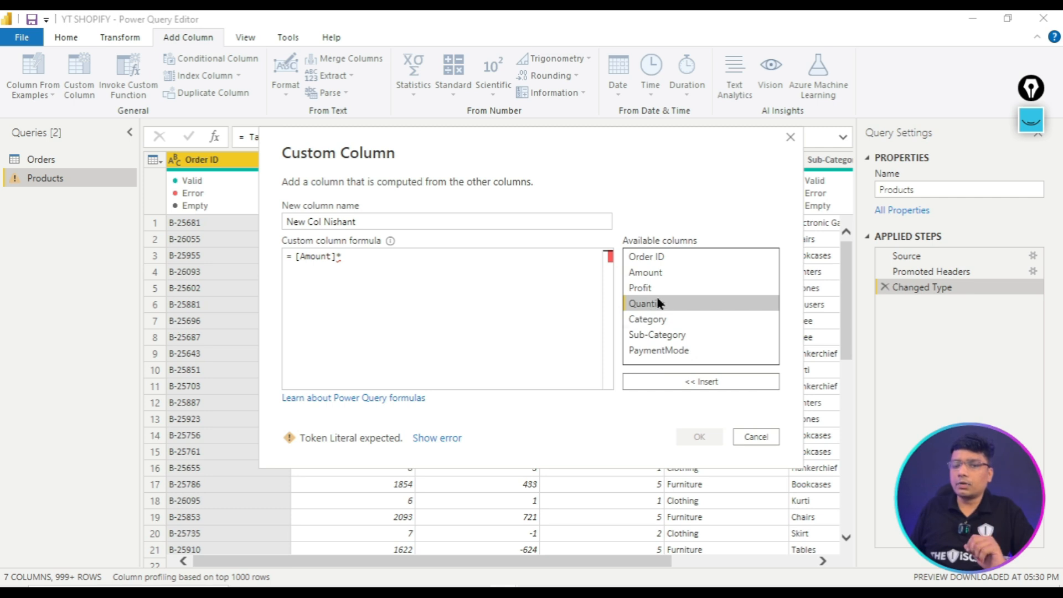
left_click(699, 381)
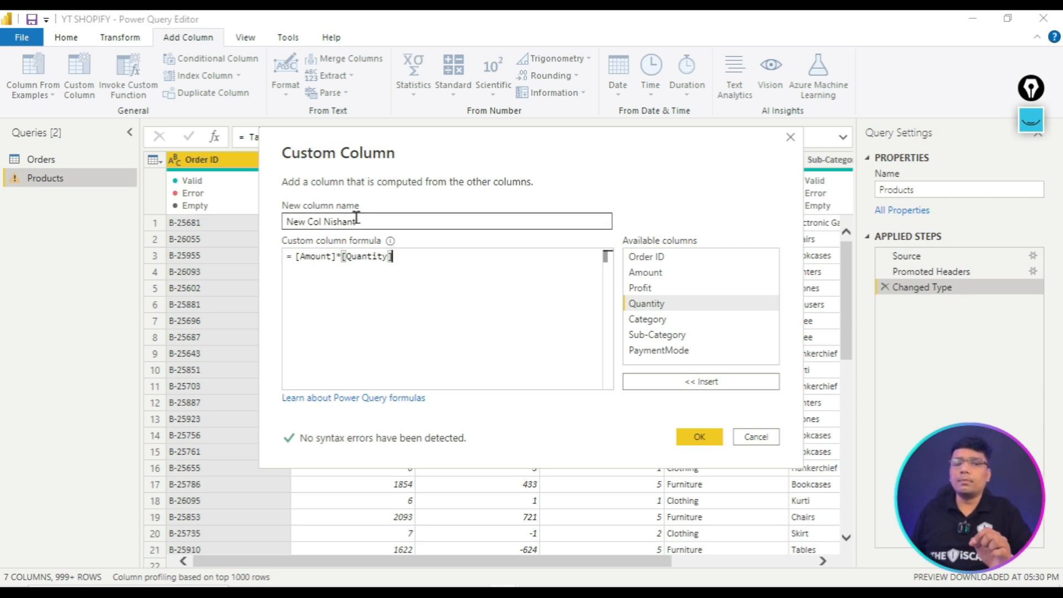
- Change the custom column's name to "New Col Multi" and add it to the Products query
left_click_drag(356, 222, 324, 222)
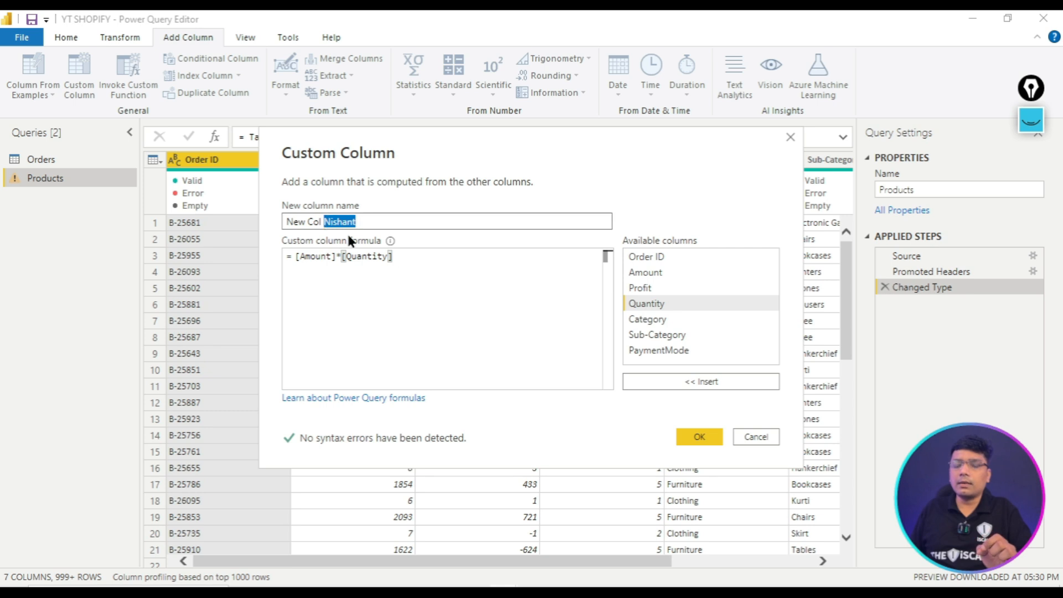
key("BackSpace")
type("P")
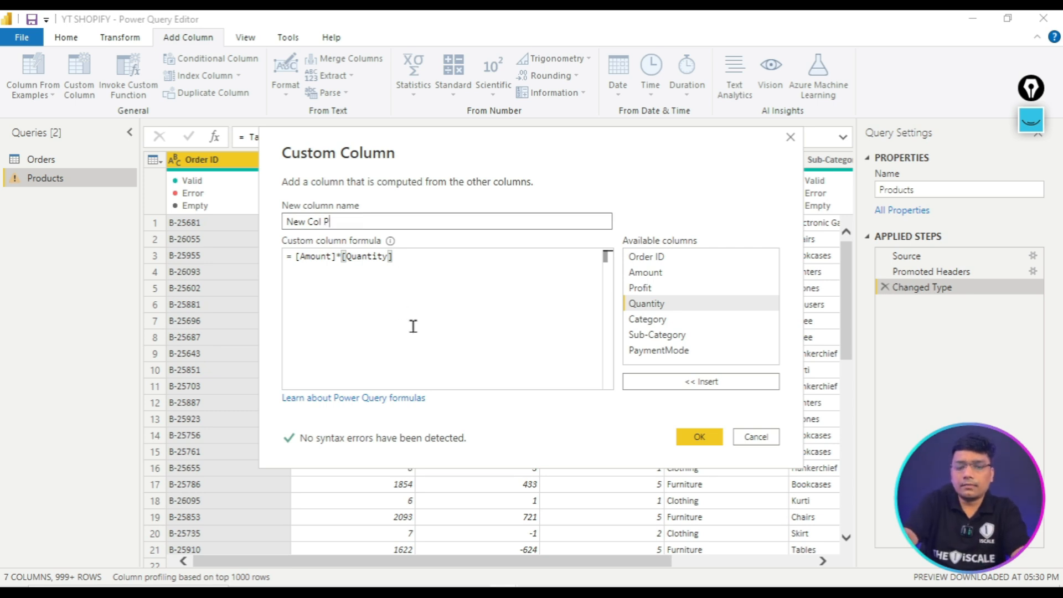
type("ro")
key("BackSpace")
key("BackSpace")
key("BackSpace")
type("Multi")
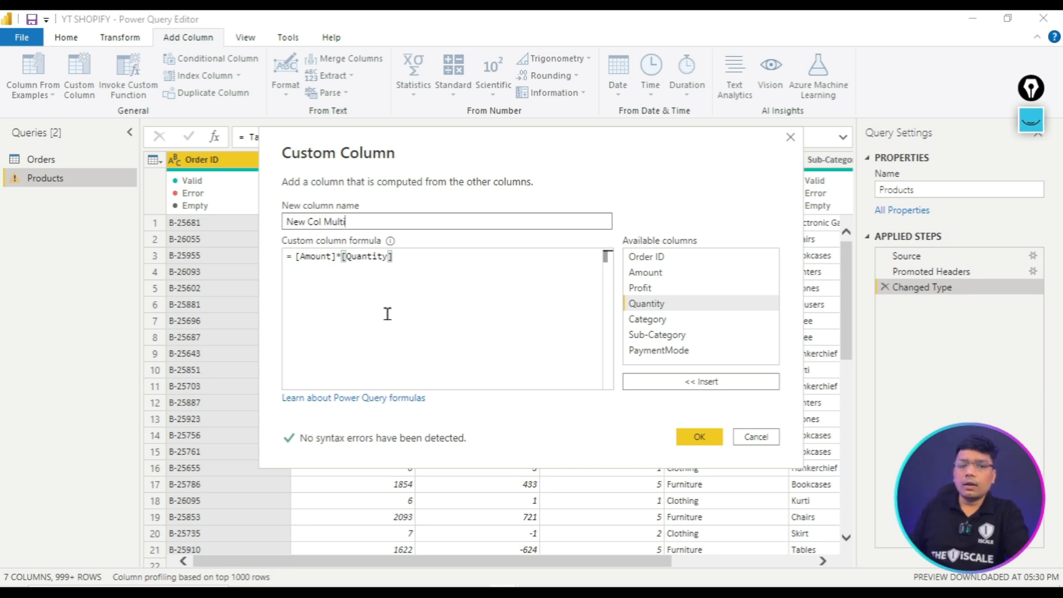
left_click(685, 441)
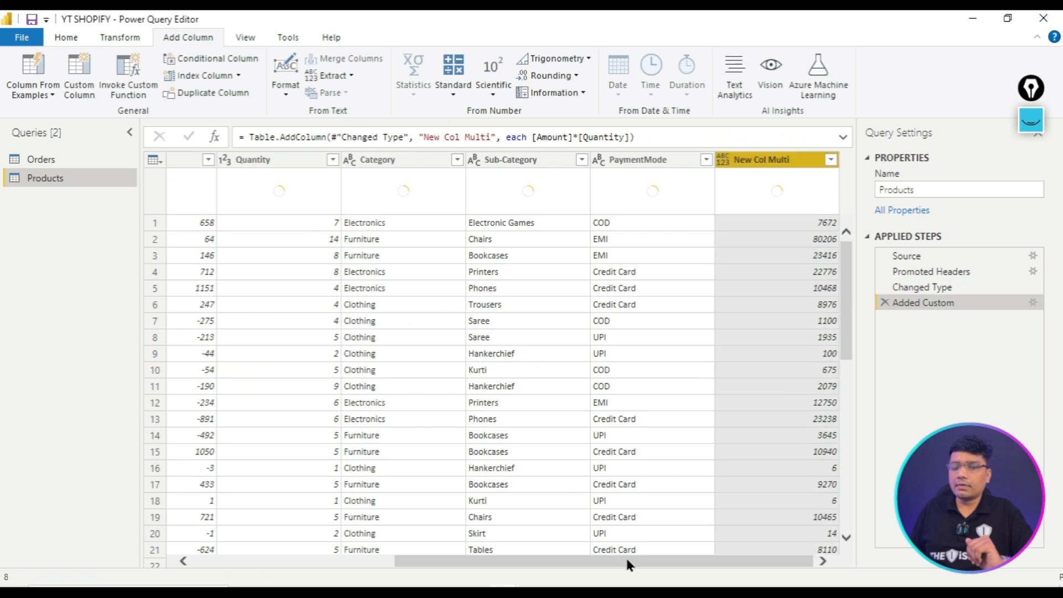
- Outline the Added Custom step, the New Col Multi header and its values with rectangles, and clear the annotations
left_click(1032, 127)
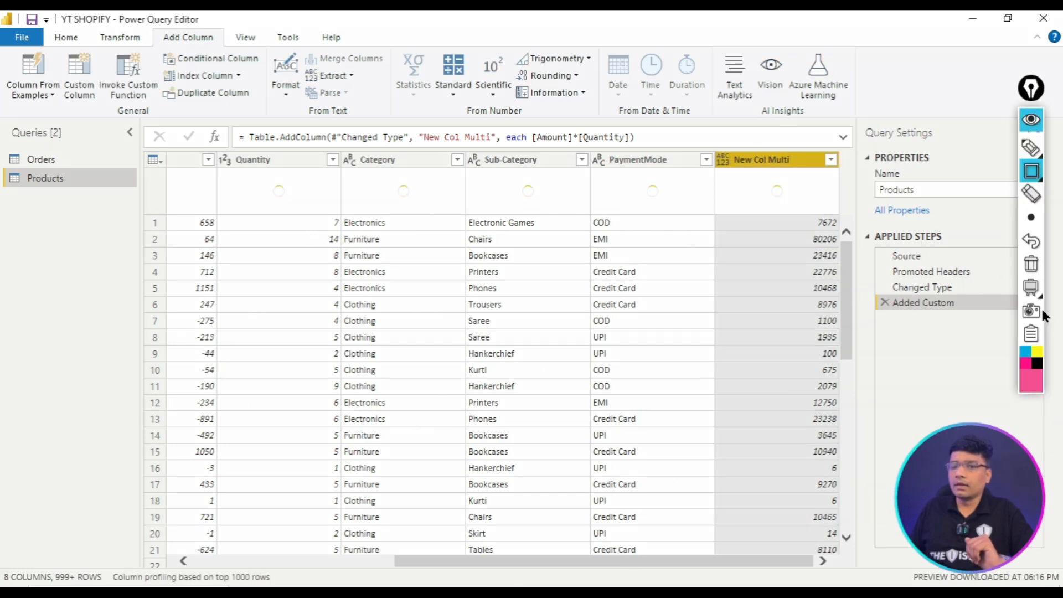
left_click_drag(874, 291, 970, 321)
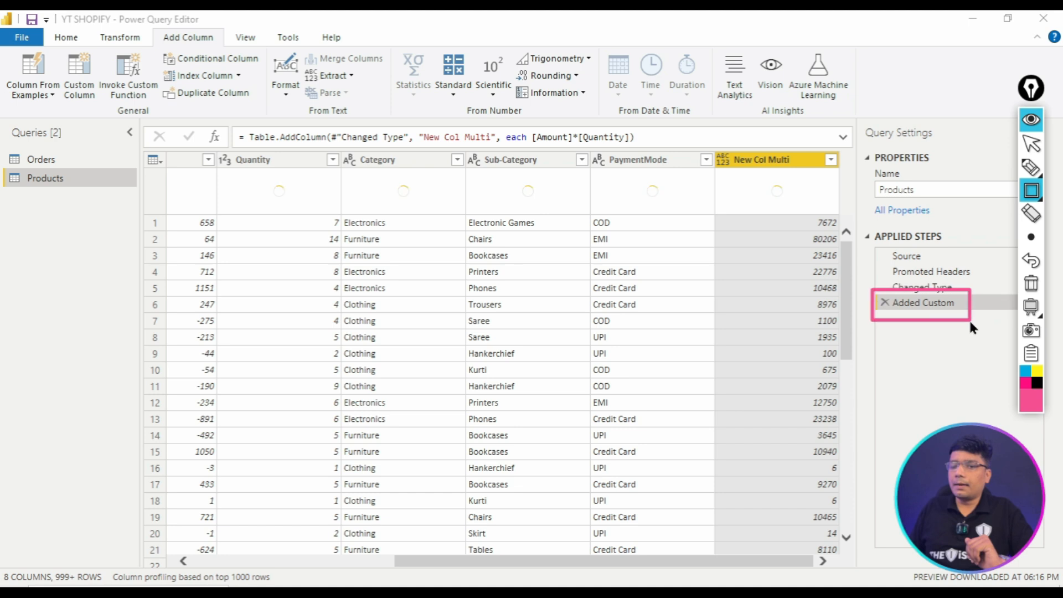
left_click_drag(714, 141, 806, 178)
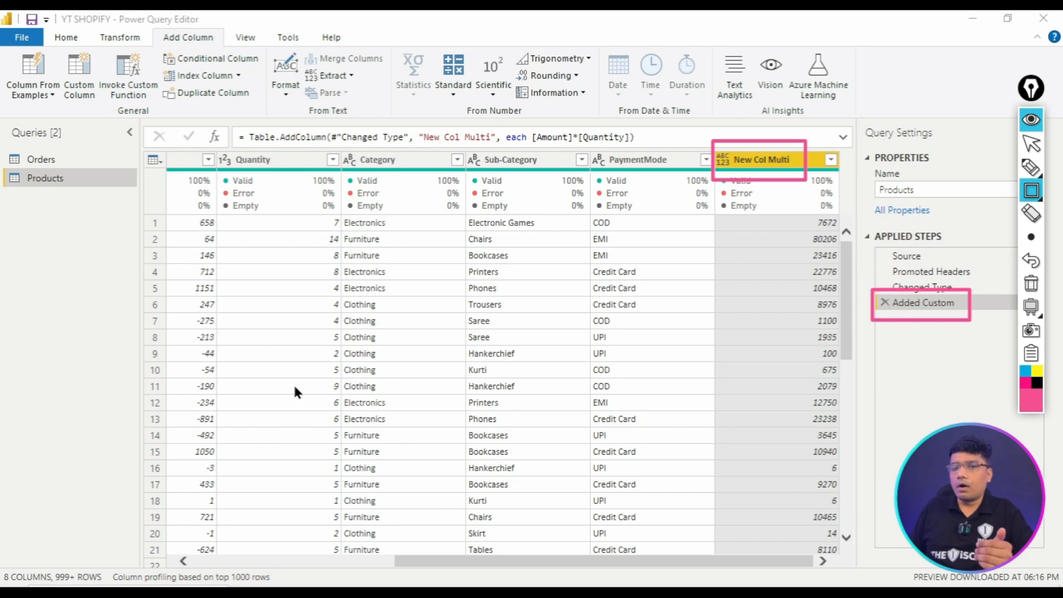
mouse_move(802, 206)
left_mouse_down()
mouse_move(830, 241)
mouse_move(863, 465)
mouse_move(847, 564)
left_mouse_up()
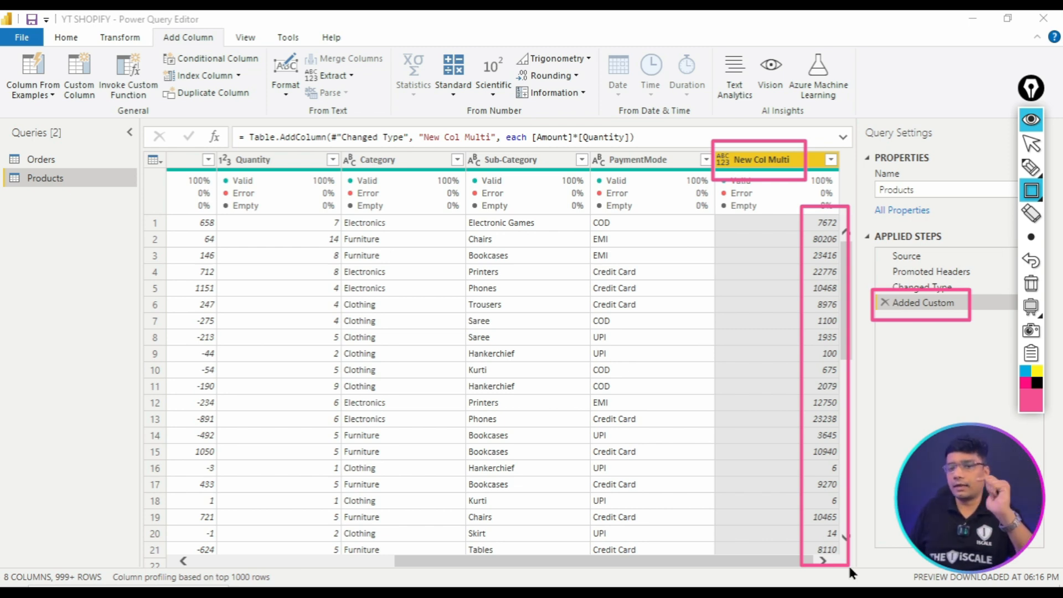
left_click(1041, 289)
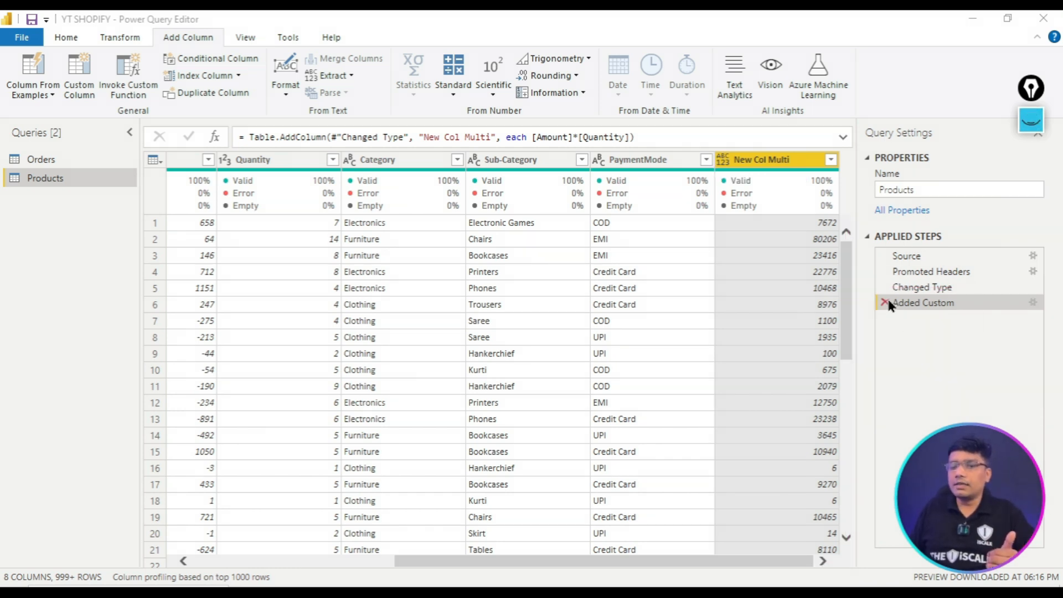
- Remove the New Col Multi column and delete the Removed Columns and Added Custom applied steps from the Products query
right_click(793, 170)
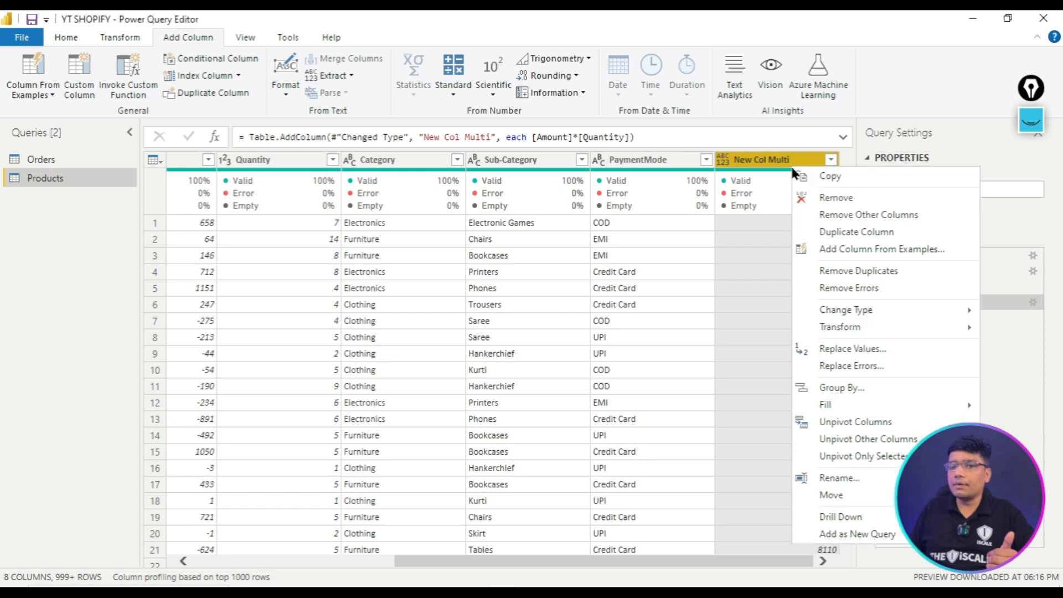
left_click(806, 197)
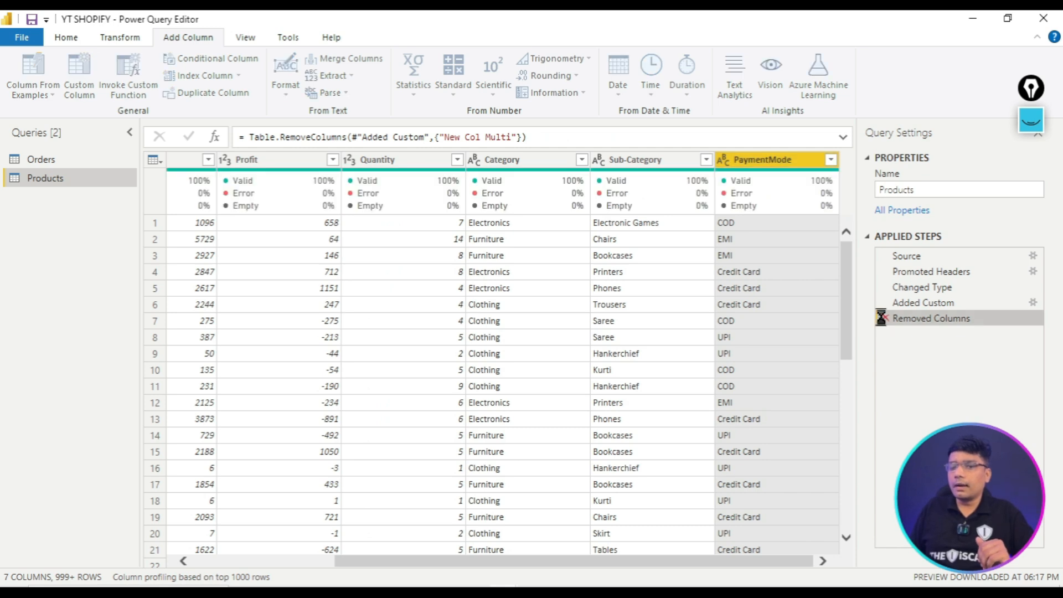
left_click(883, 319)
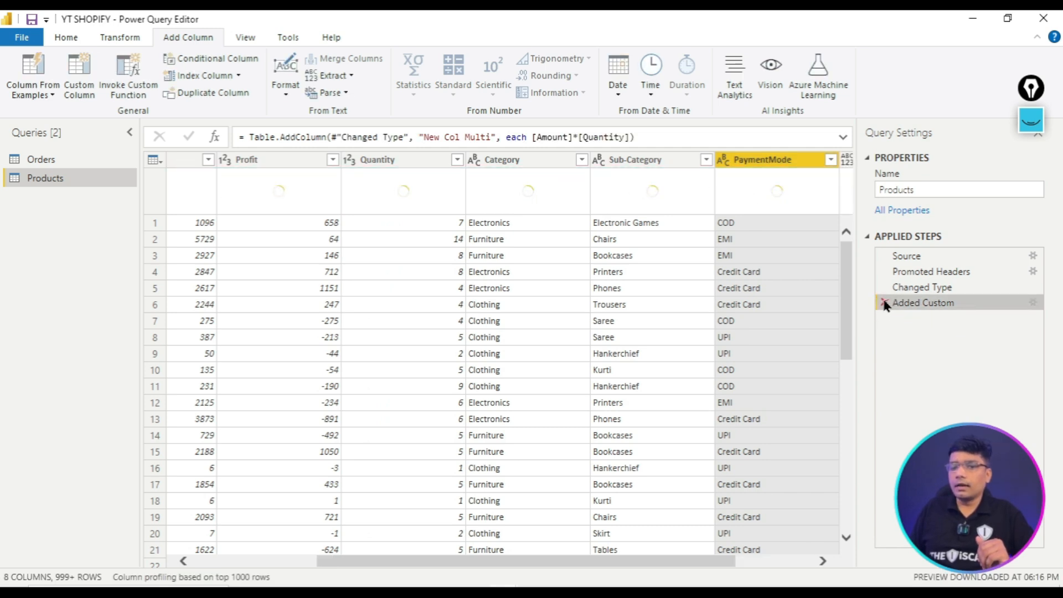
left_click(884, 303)
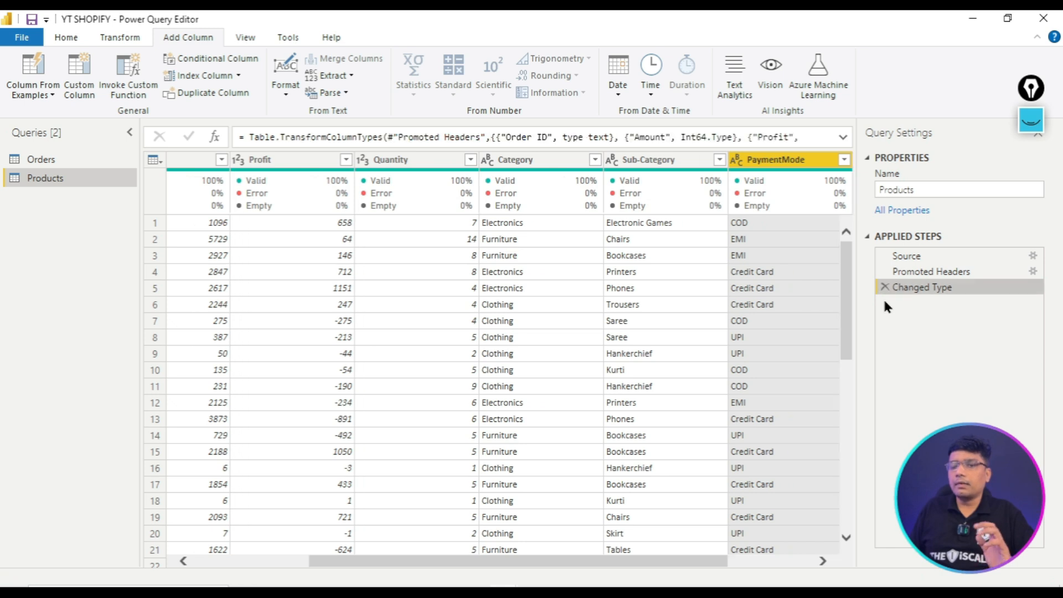
- Review the transform and home commands for the Orders query and return to the Products query
left_click(53, 162)
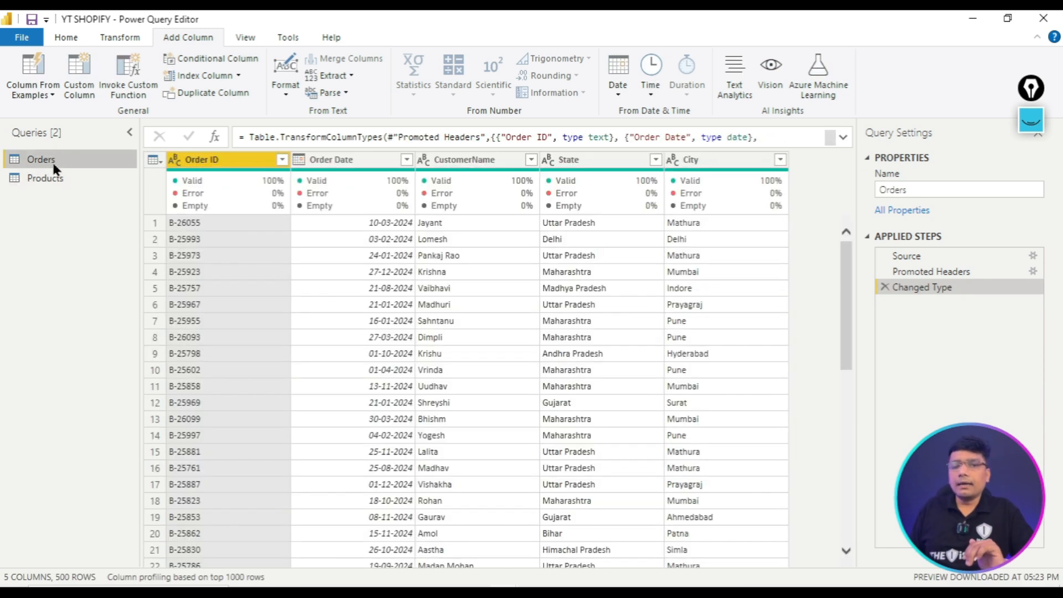
left_click(120, 38)
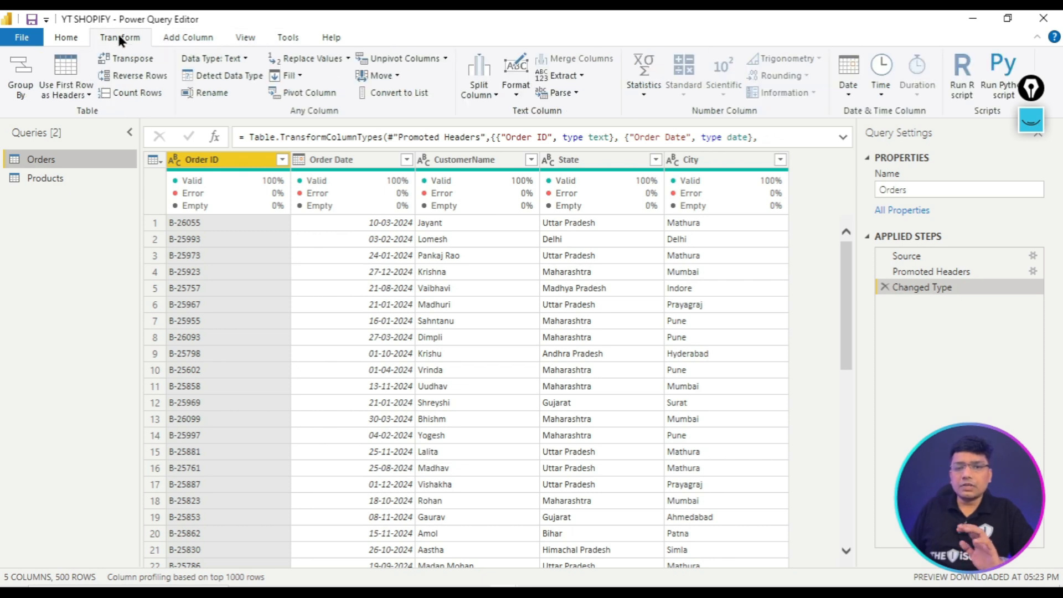
left_click(65, 34)
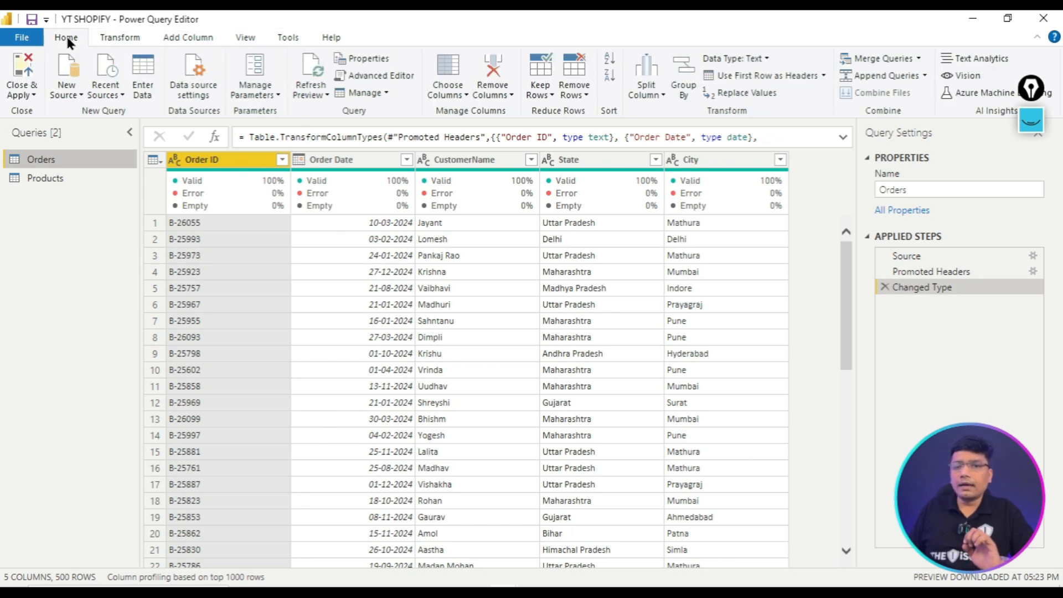
left_click(48, 179)
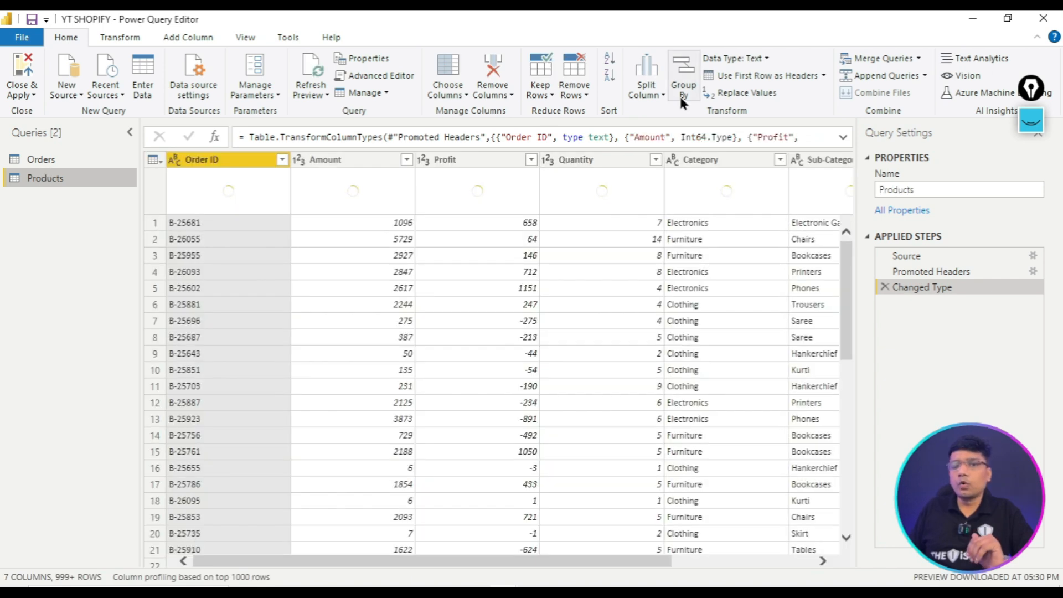
- Outline the Group By and Split Column commands with rectangles, and clear the annotations
left_click(1031, 119)
left_click_drag(662, 47, 711, 112)
left_click_drag(624, 33, 673, 117)
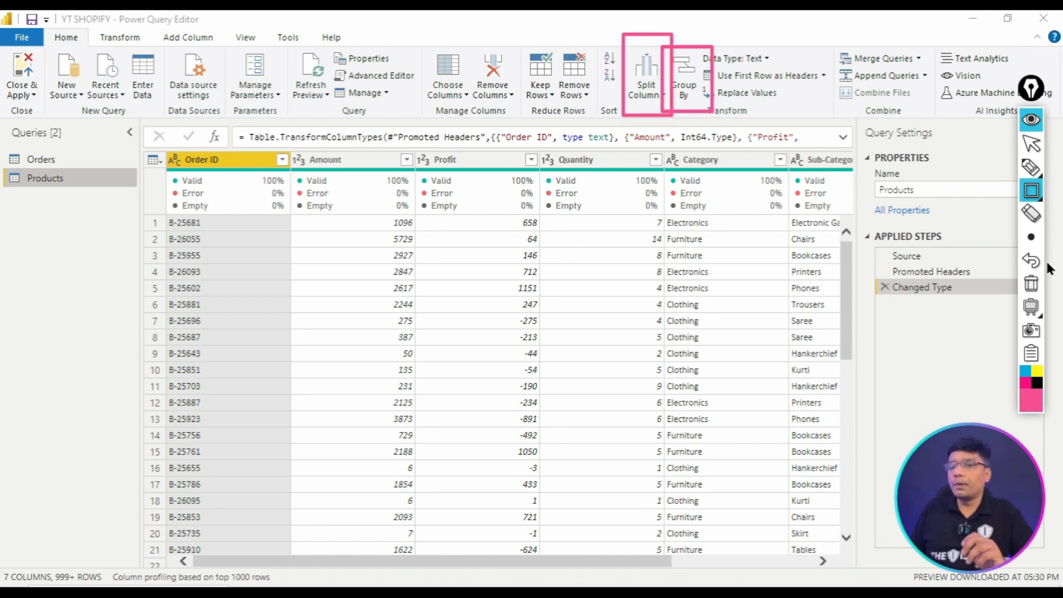
left_click(1032, 284)
left_click(1032, 142)
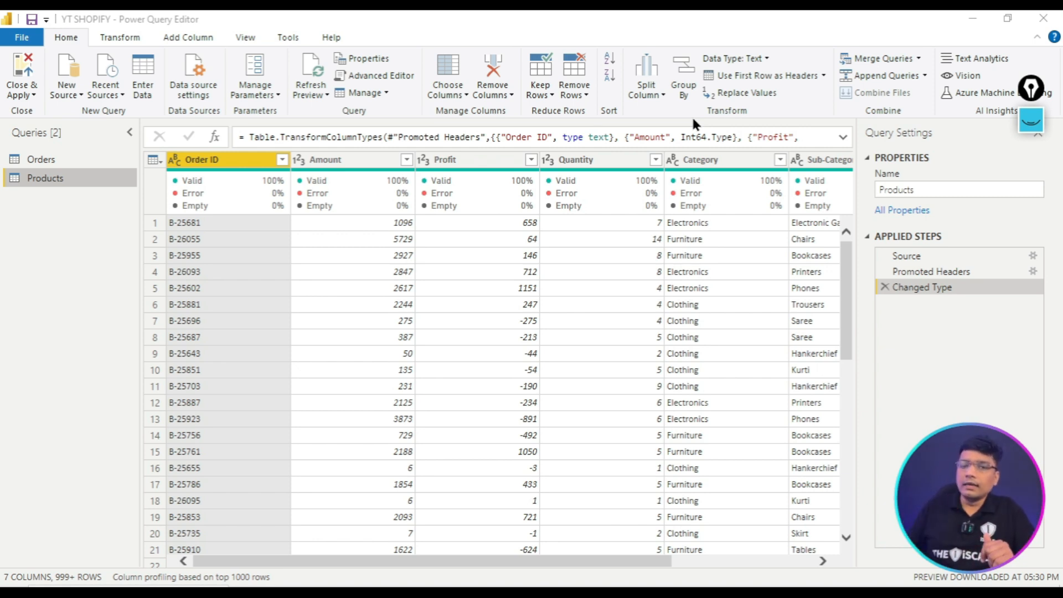
- Outline the Group By command with a rectangle, and clear the annotation
left_click(1031, 123)
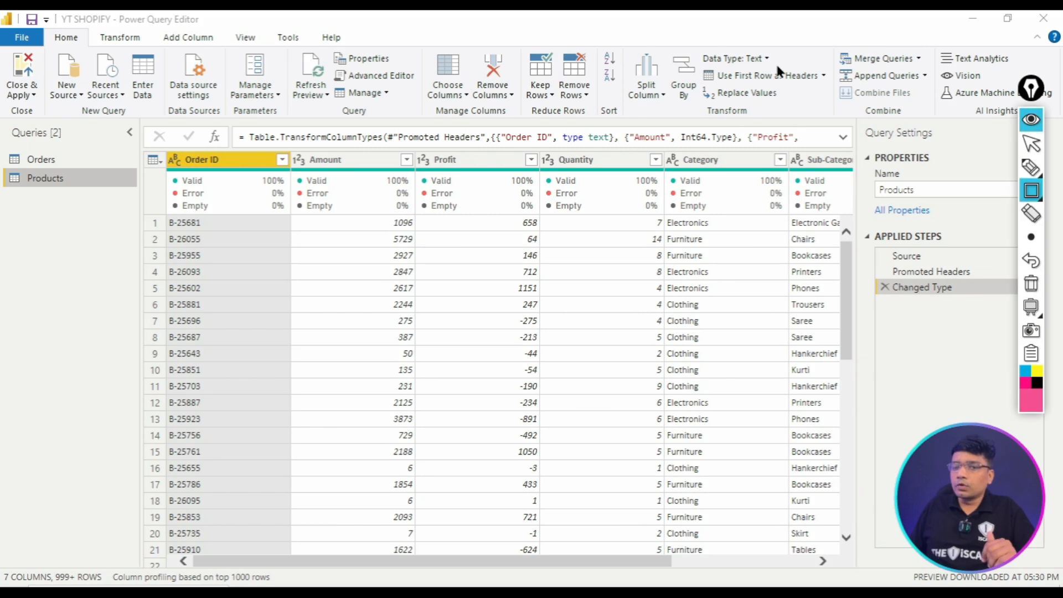
left_click_drag(659, 32, 718, 119)
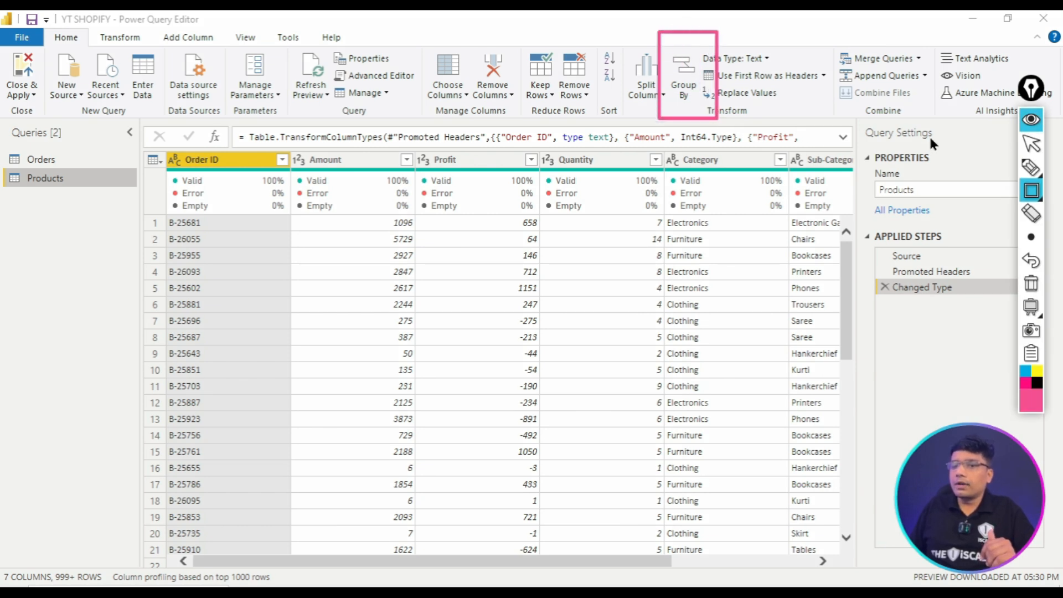
left_click(1031, 284)
left_click(1031, 120)
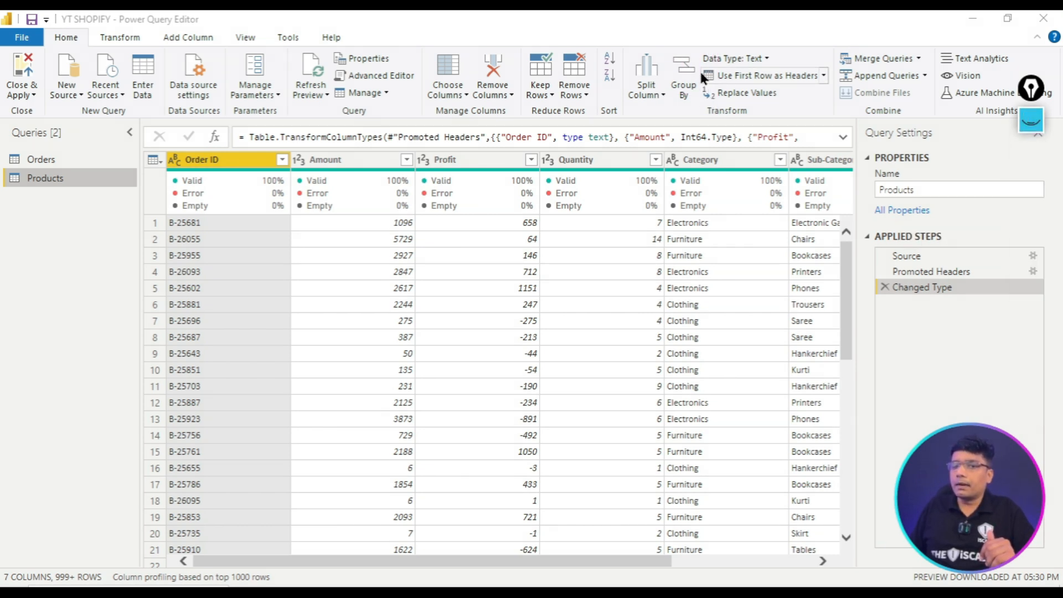
- Group the Products query by Category, with a new column named Count that holds the Sum of Amount
left_click(683, 73)
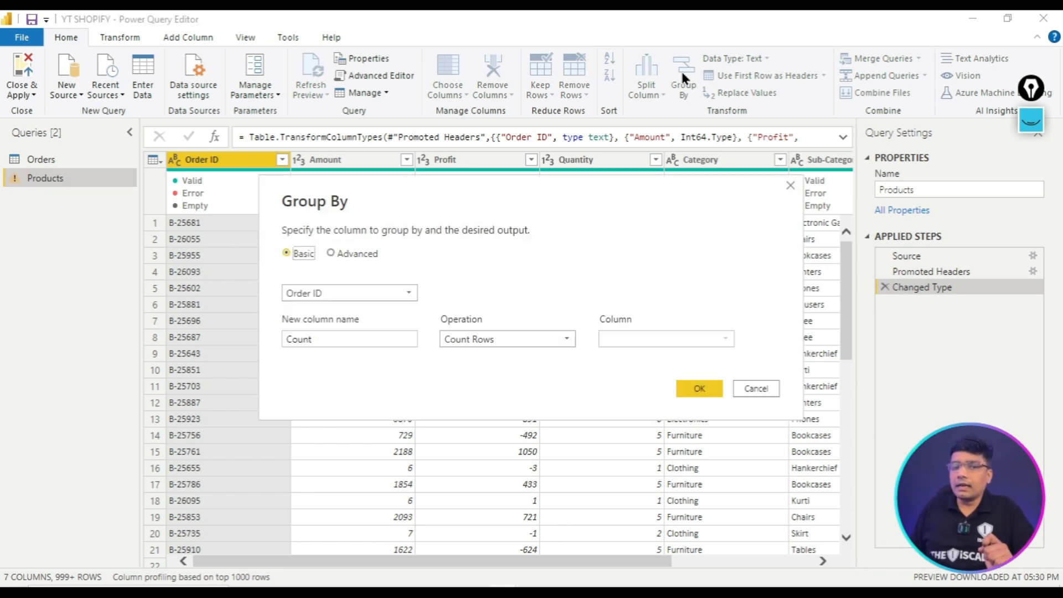
left_click(405, 298)
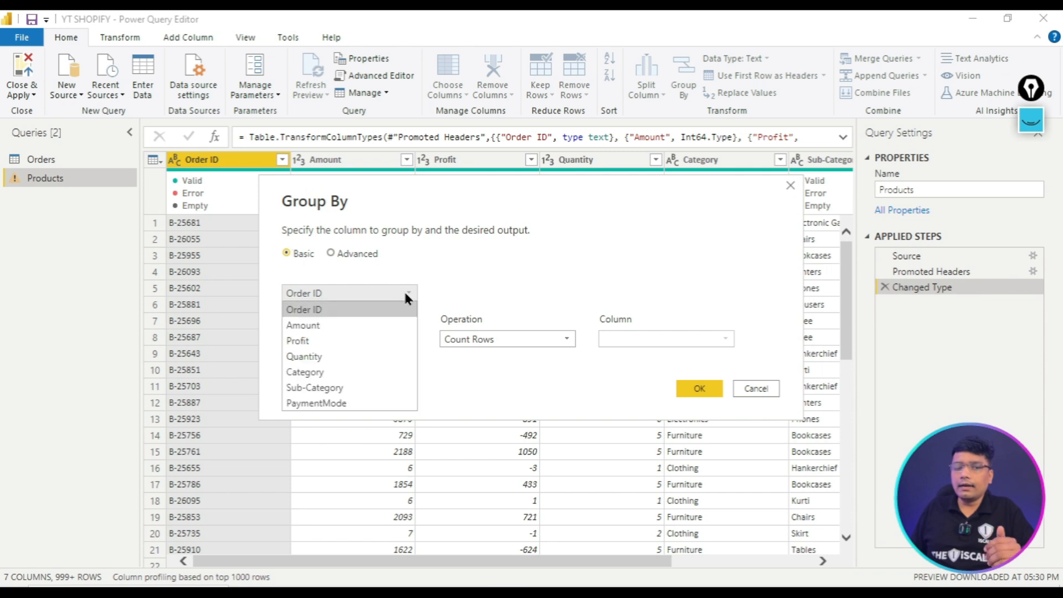
left_click(355, 373)
left_click(381, 339)
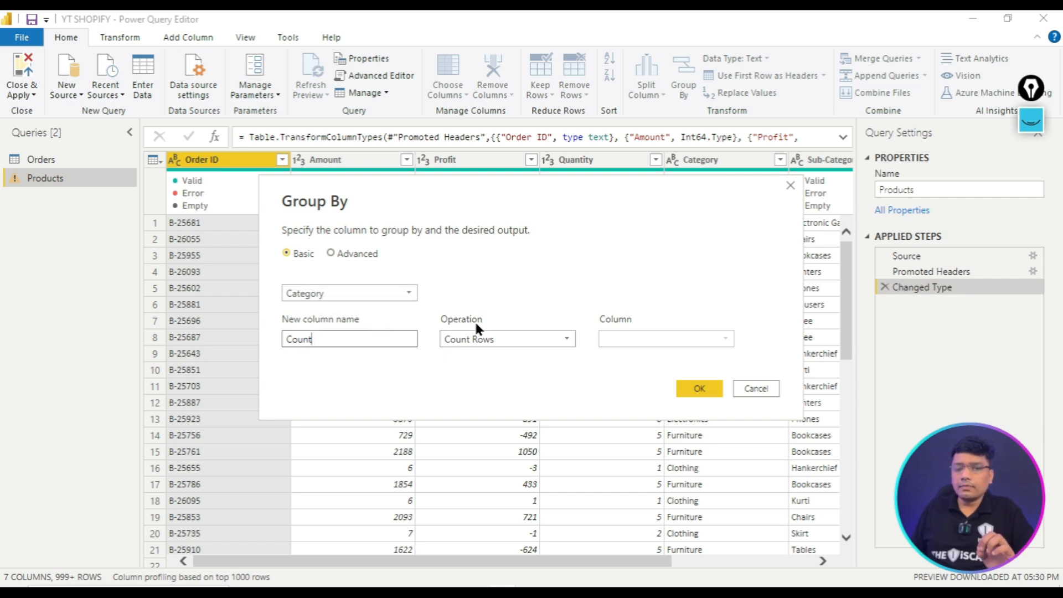
left_click(490, 339)
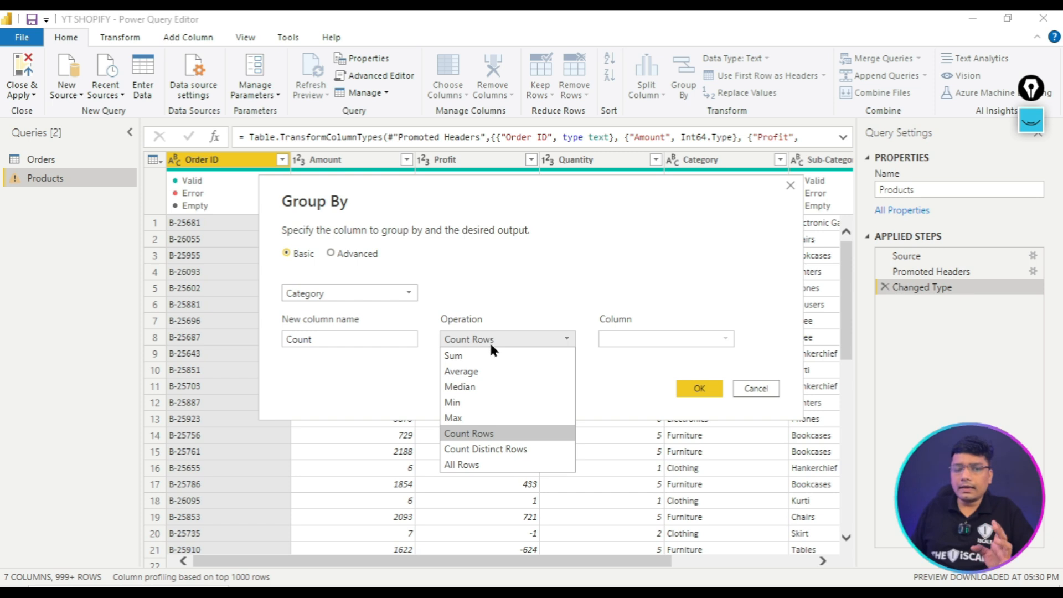
left_click(490, 357)
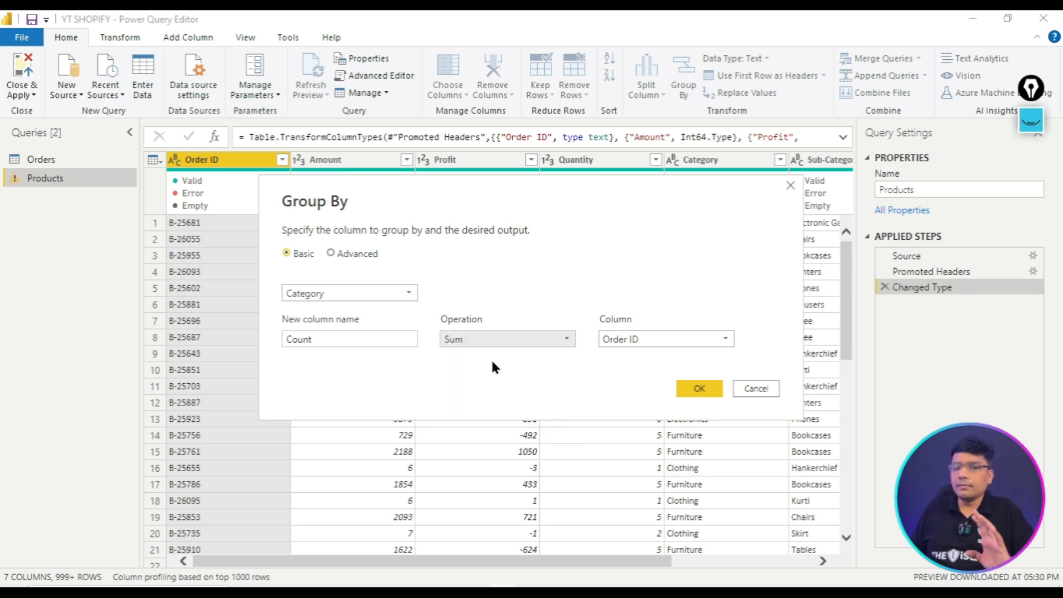
left_click(617, 338)
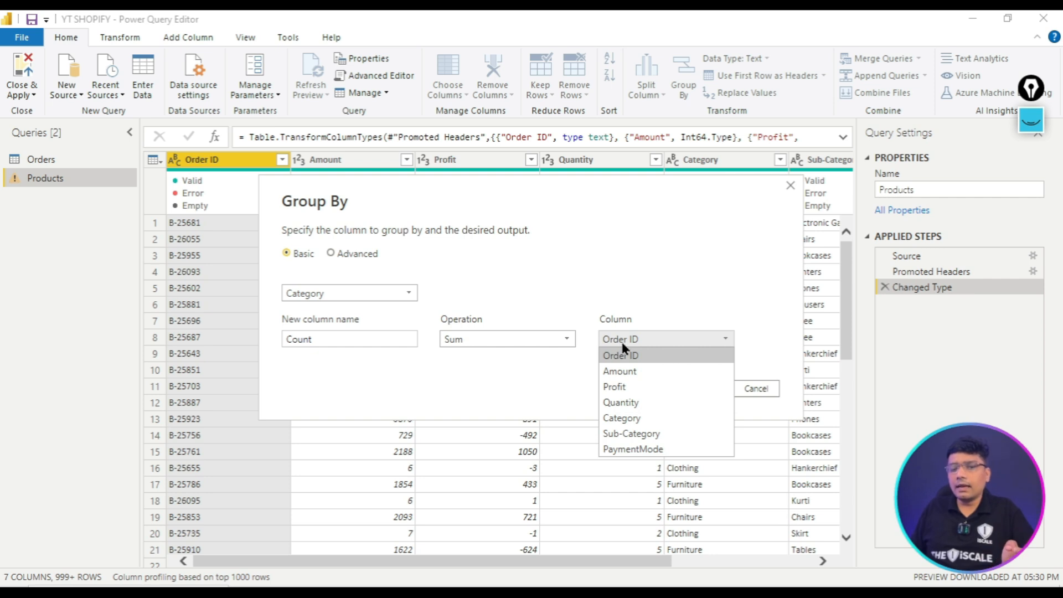
left_click(637, 374)
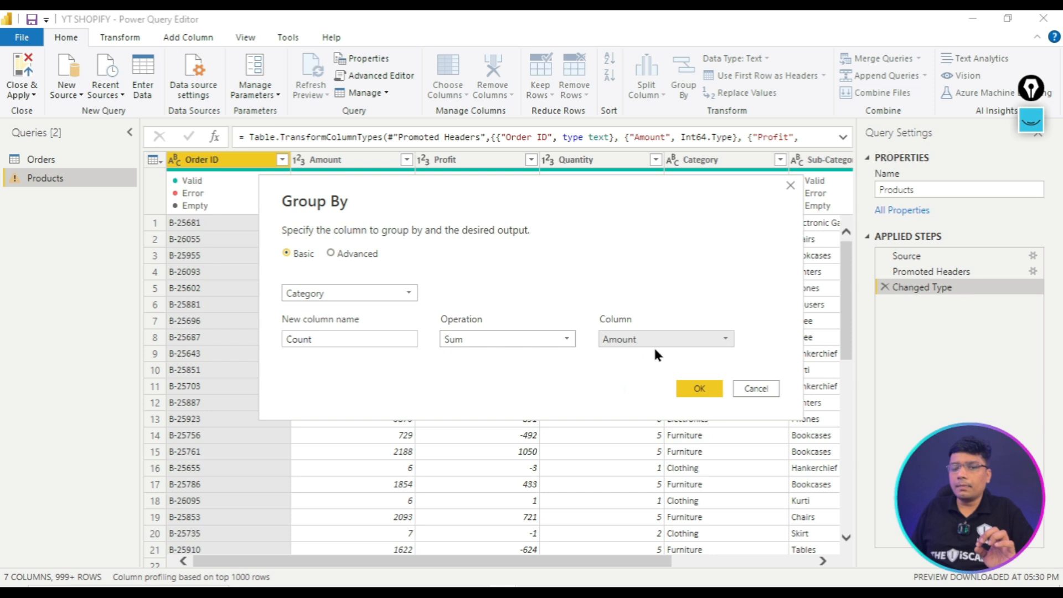
left_click(700, 388)
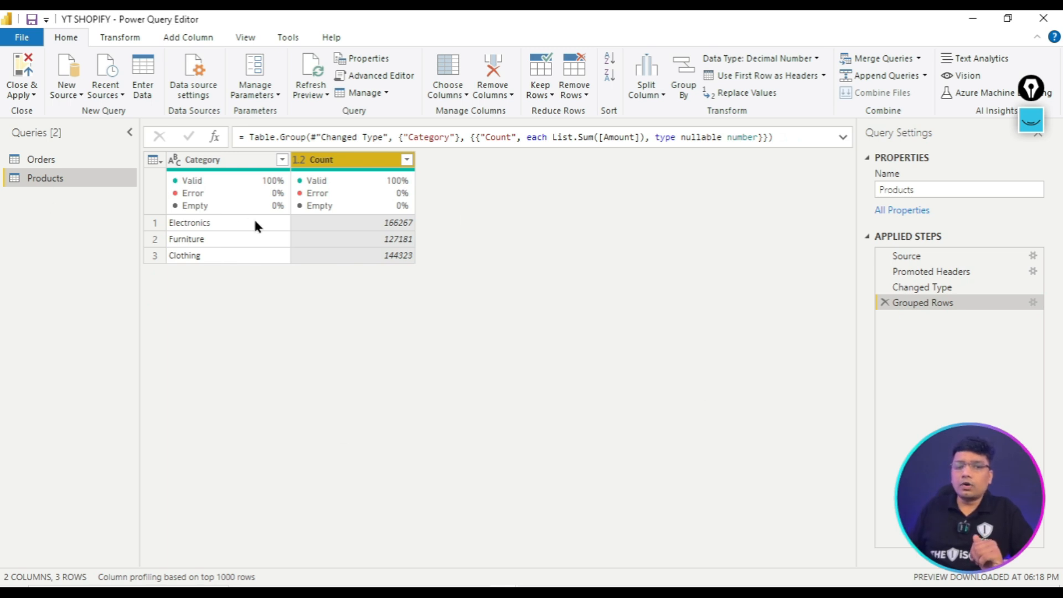
- Outline the Electronics, Furniture and Clothing rows of the grouped table with rectangles, and clear the annotations
left_click(1031, 120)
mouse_move(160, 210)
left_mouse_down()
mouse_move(231, 232)
mouse_move(416, 229)
left_mouse_up()
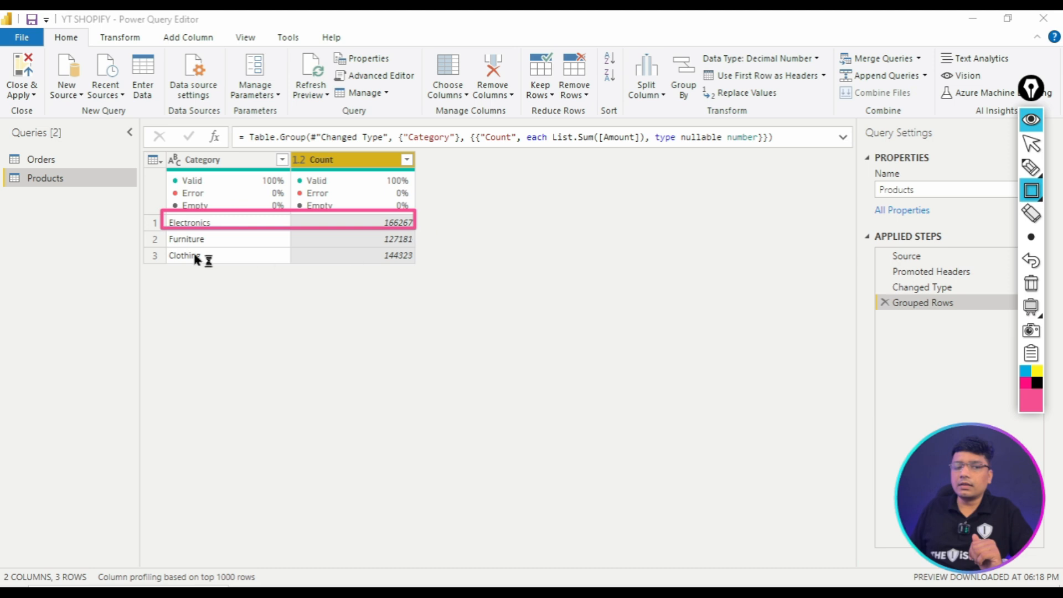
mouse_move(161, 228)
left_mouse_down()
mouse_move(323, 255)
mouse_move(425, 251)
left_mouse_up()
left_click_drag(158, 237, 449, 300)
left_click(1031, 286)
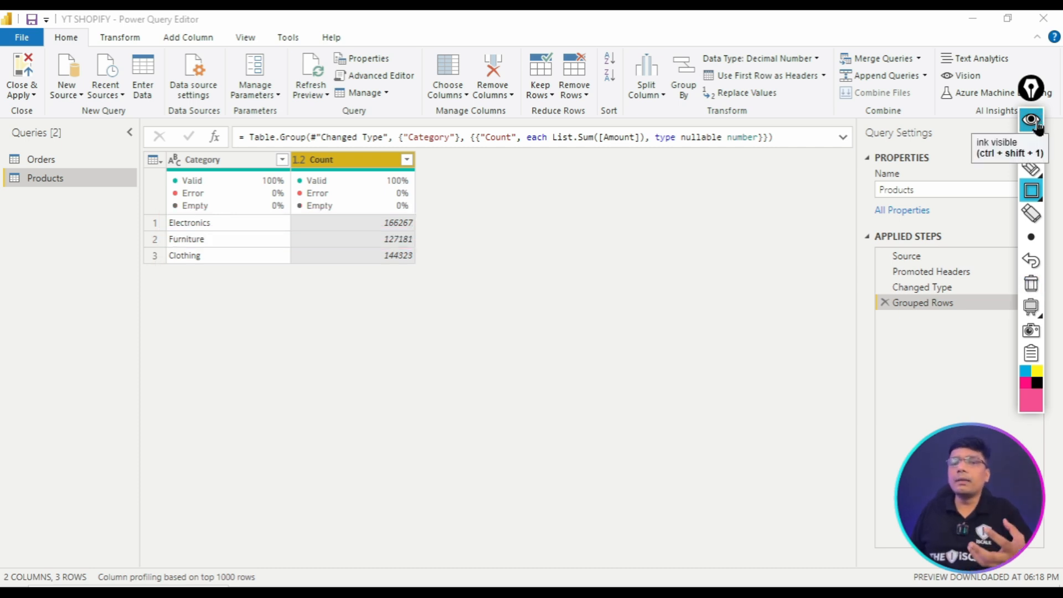
- Outline the Table.Group formula with a rectangle, clear the annotation and dismiss the low-battery notice
mouse_move(212, 117)
left_mouse_down()
mouse_move(371, 151)
mouse_move(809, 153)
left_mouse_up()
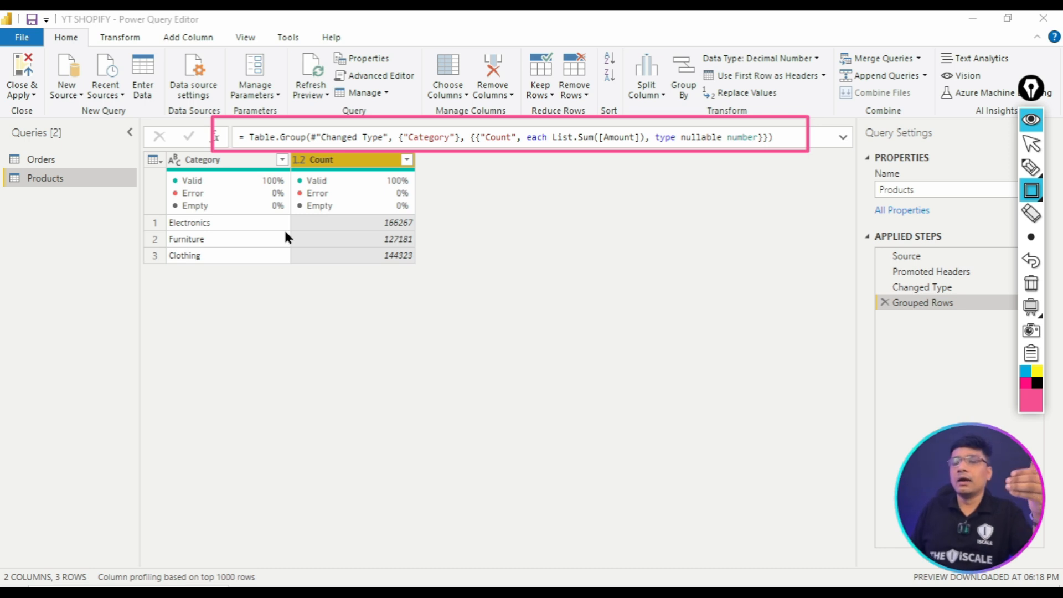
left_click(1030, 284)
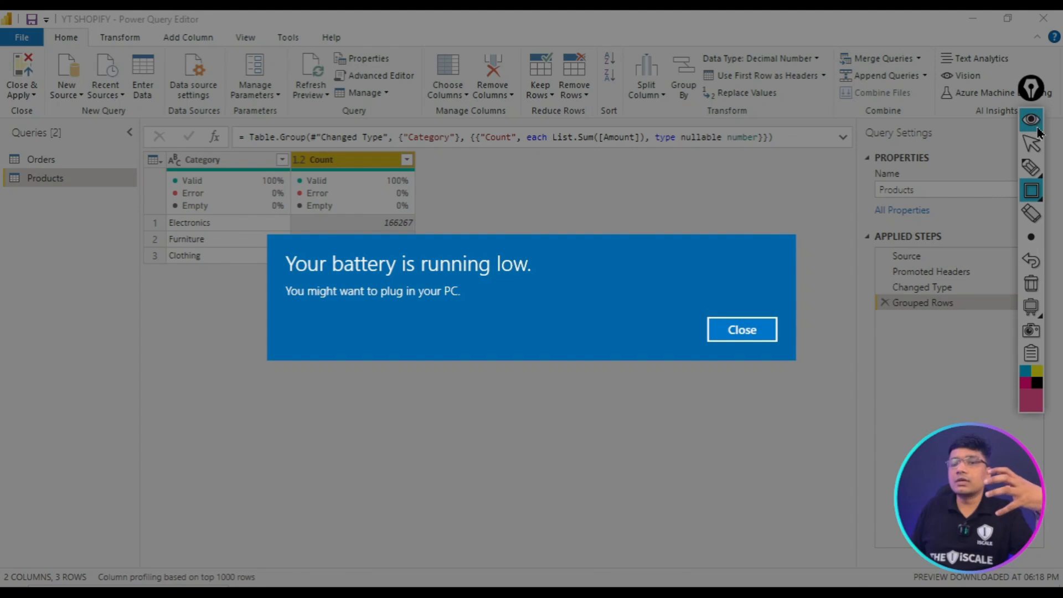
left_click(719, 330)
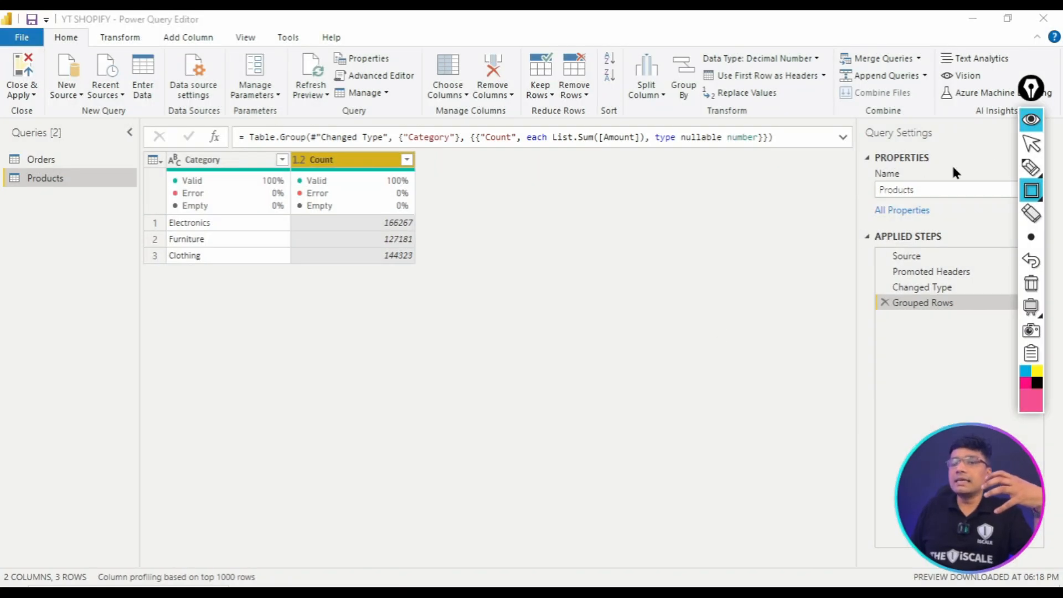
left_click(1031, 138)
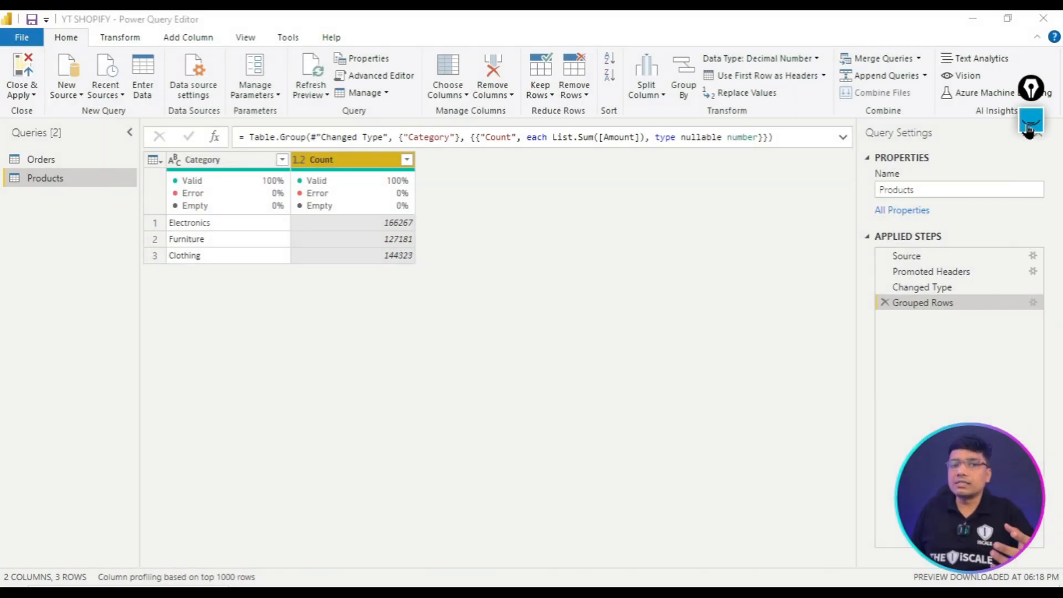
- Delete the Grouped Rows and Changed Type applied steps from the Products query
left_click(884, 303)
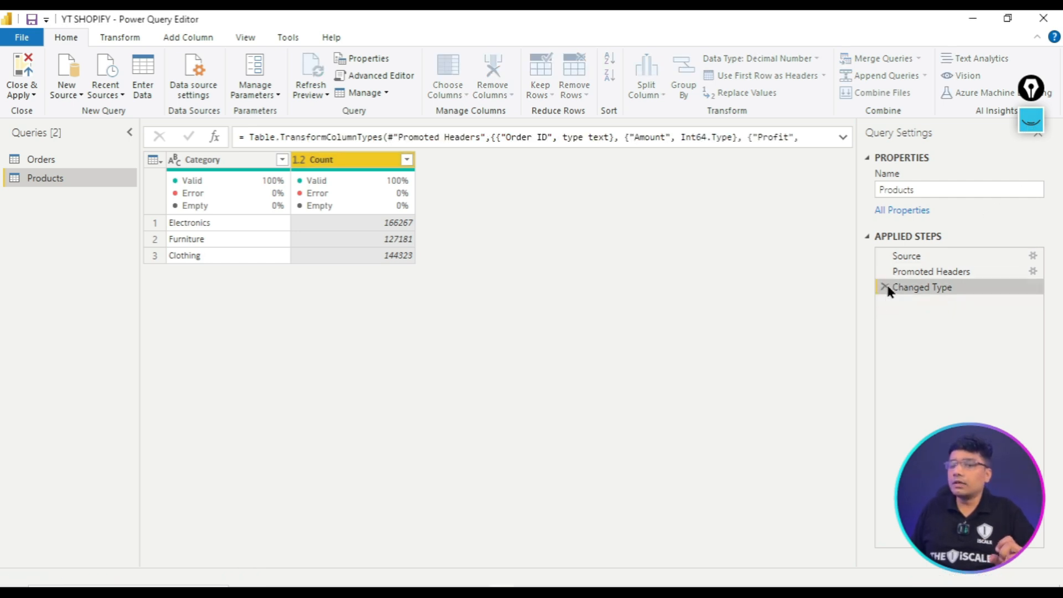
left_click(885, 288)
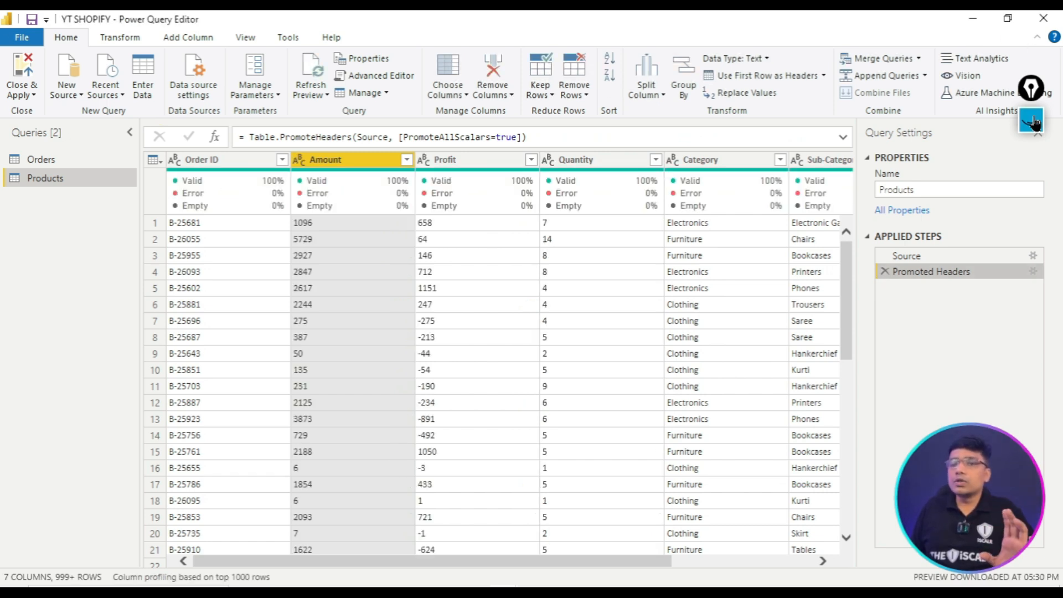
- Review the Close & Apply options, and close the Power Query Editor with the Close option
left_click(15, 95)
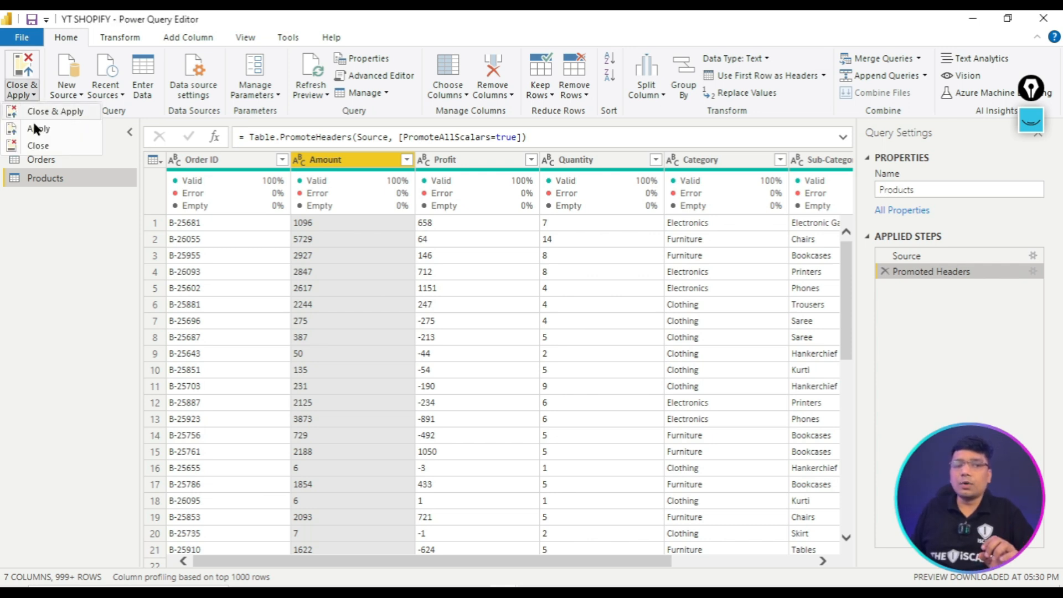
left_click(1032, 120)
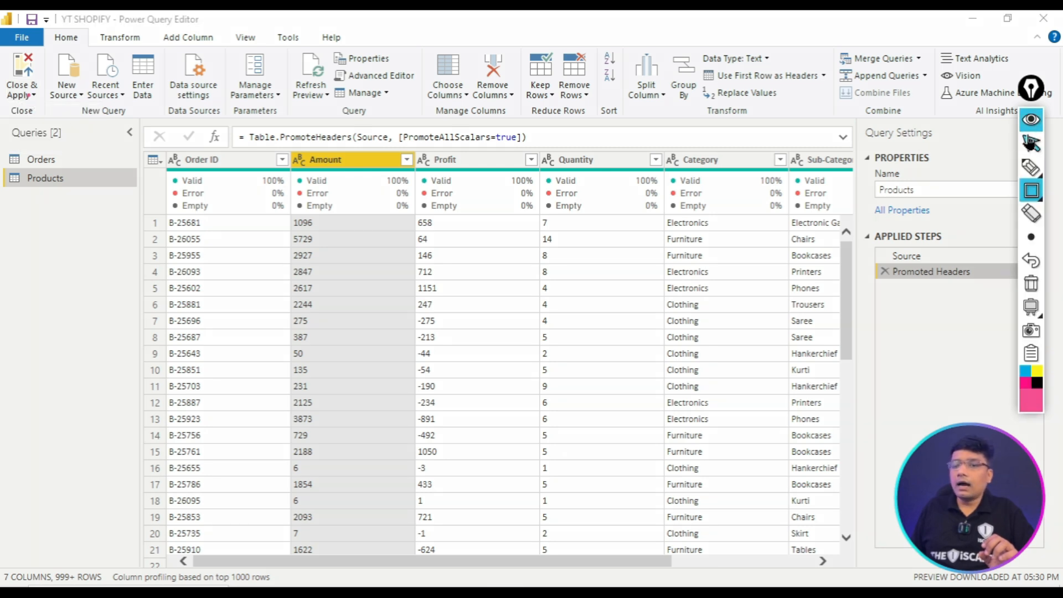
left_click(26, 95)
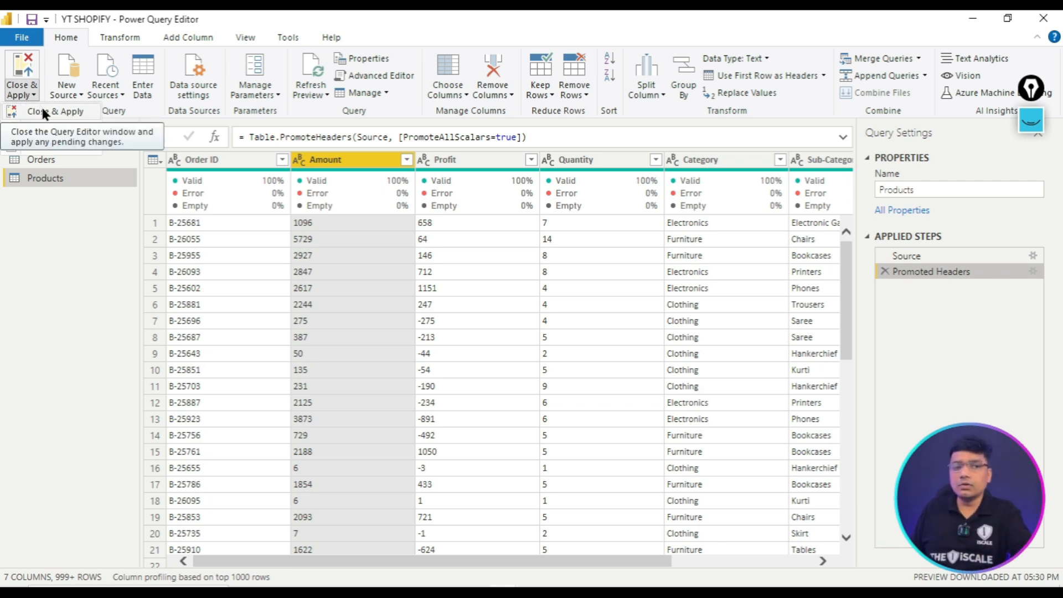
left_click(19, 95)
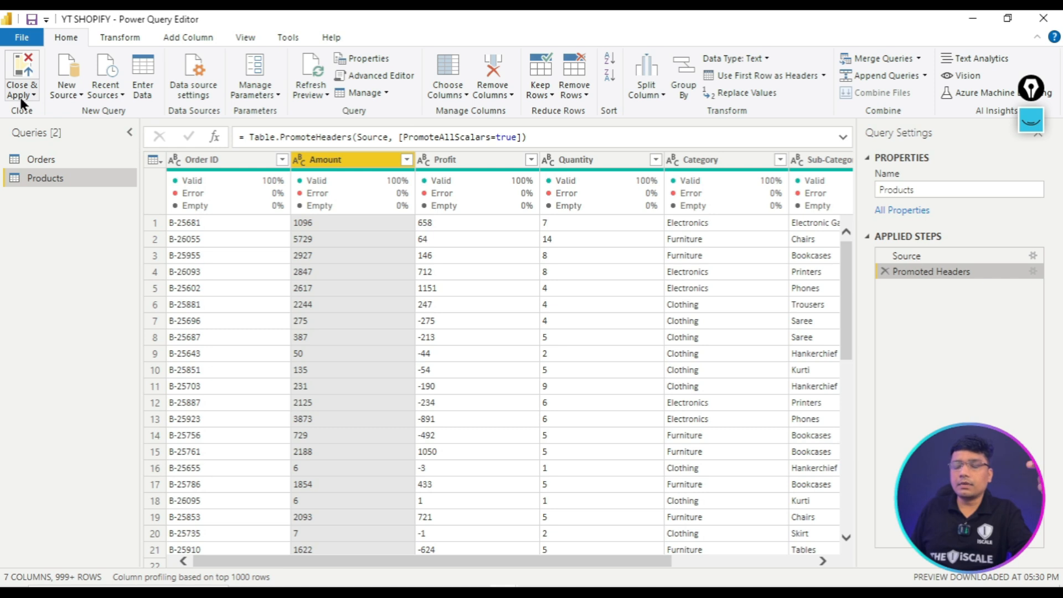
left_click(29, 97)
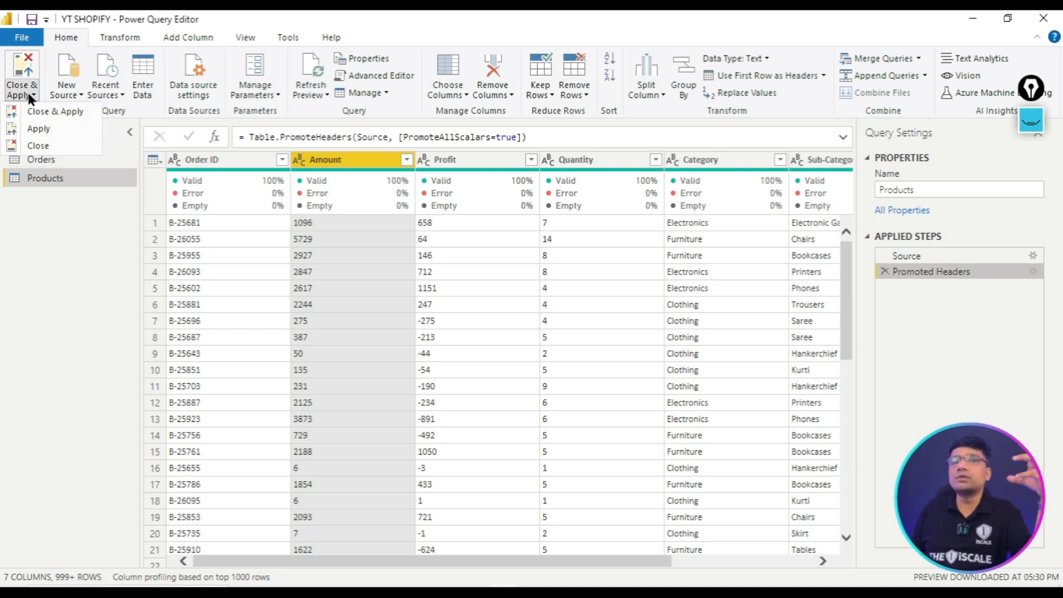
left_click(37, 148)
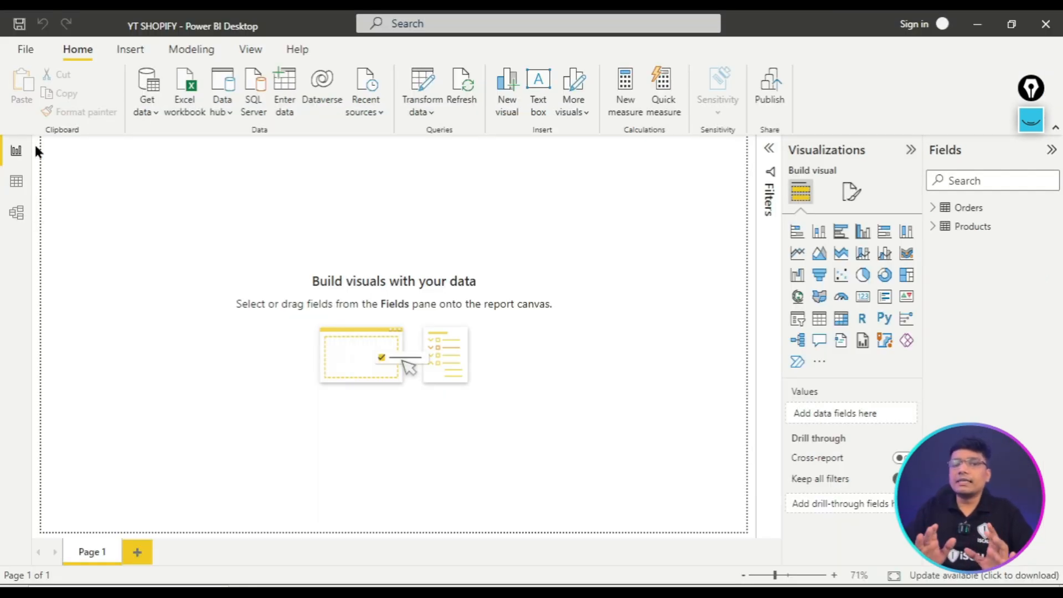
- Outline the Transform data command and the Report, Data and Model view icons with rectangles
left_click(1031, 120)
left_click_drag(380, 44, 452, 148)
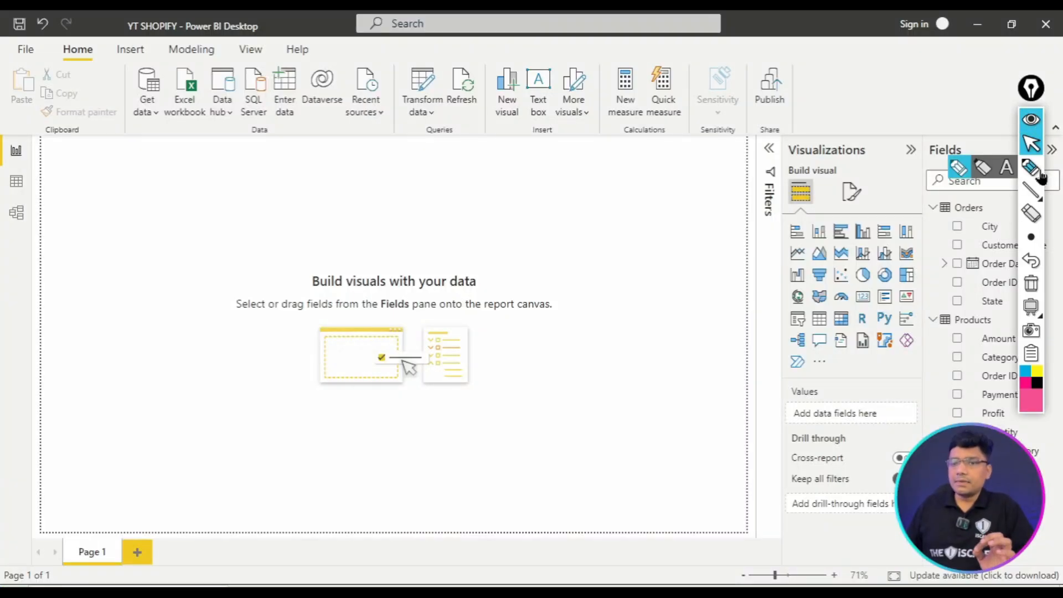
mouse_move(1041, 191)
left_click(984, 190)
left_click_drag(395, 58, 457, 159)
left_click_drag(2, 135, 39, 253)
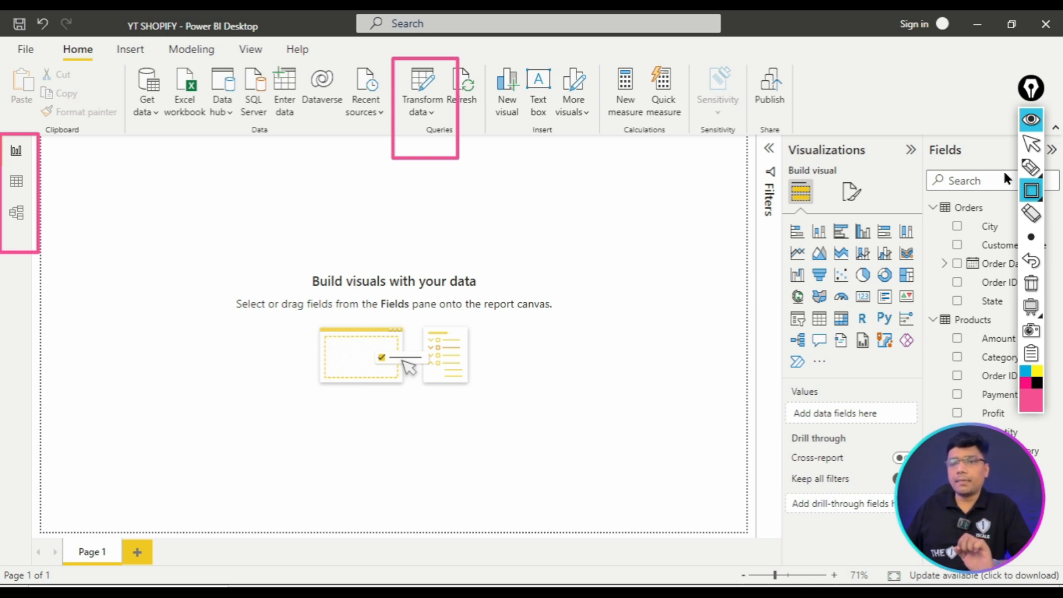
- Draw arrows to the Report, Data and Model view icons and to the report canvas, and clear all annotations
mouse_move(1027, 193)
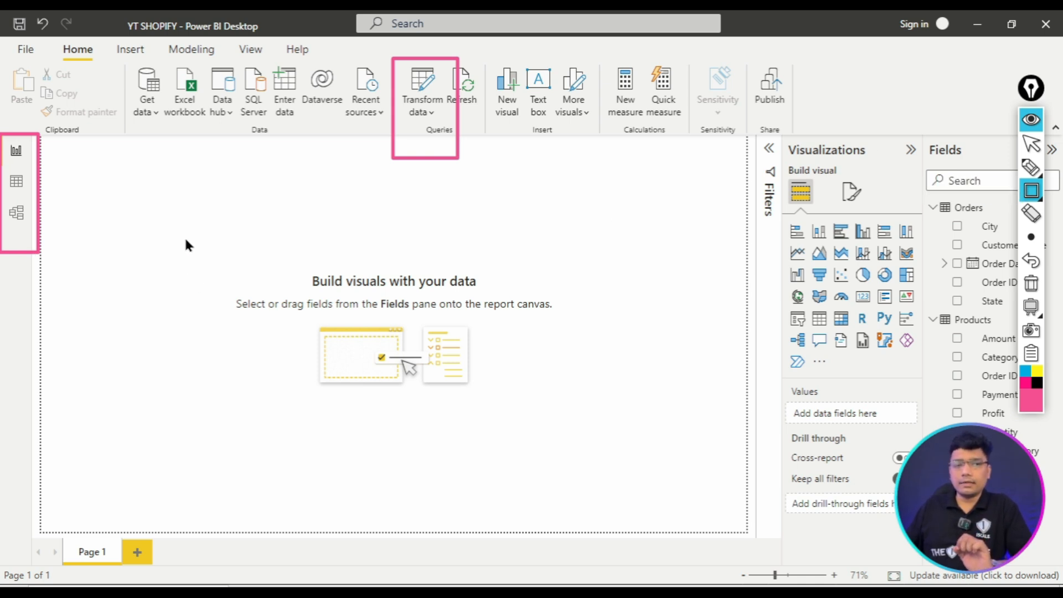
left_click_drag(147, 183, 40, 147)
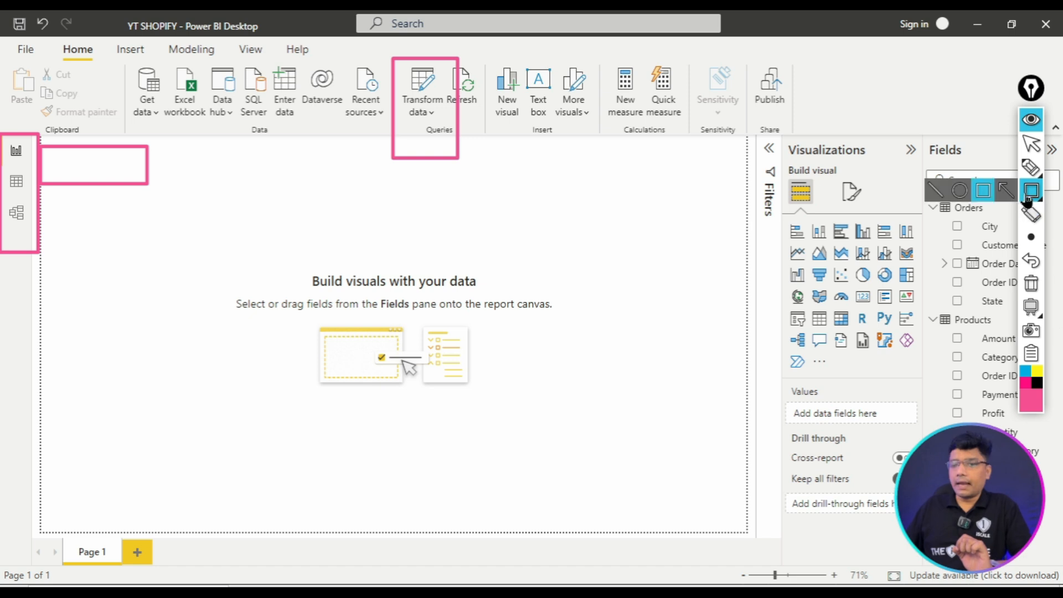
left_click(1006, 191)
left_click(1030, 261)
left_click_drag(175, 194, 29, 151)
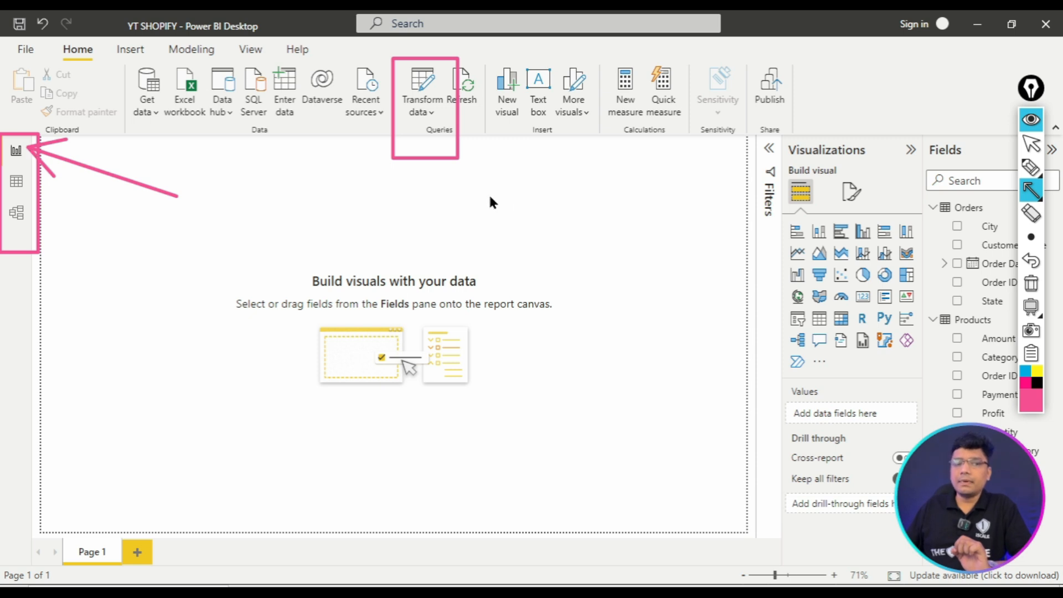
left_click_drag(534, 190, 426, 279)
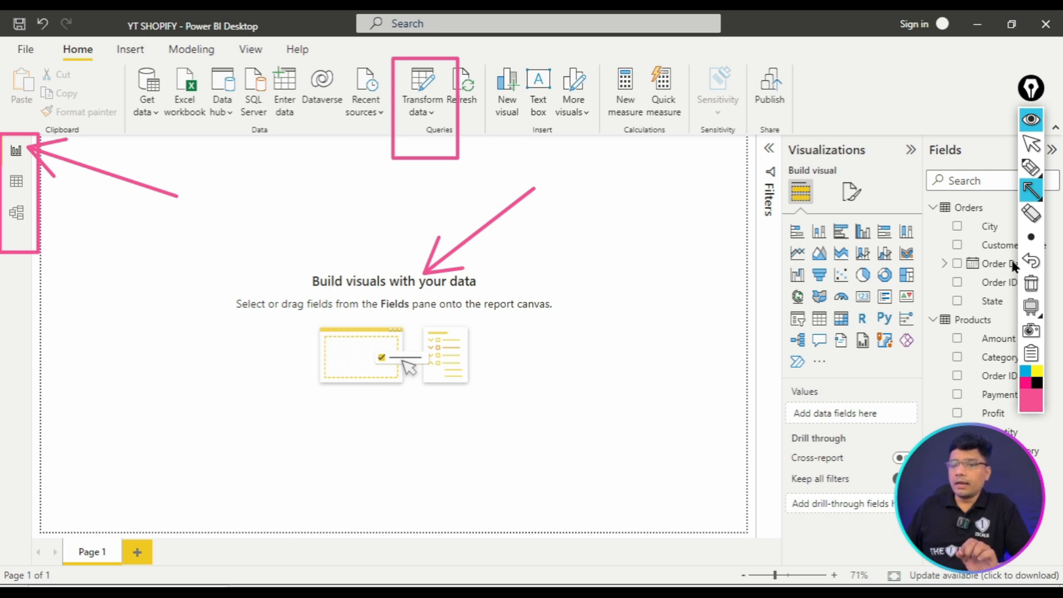
left_click_drag(100, 224, 30, 188)
left_click_drag(80, 277, 28, 238)
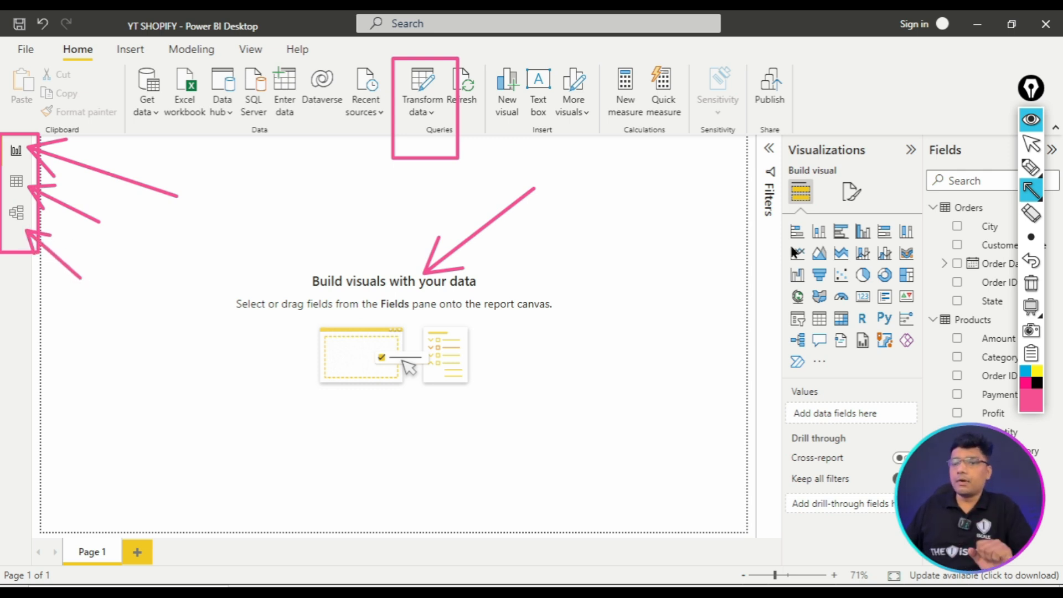
left_click(1031, 283)
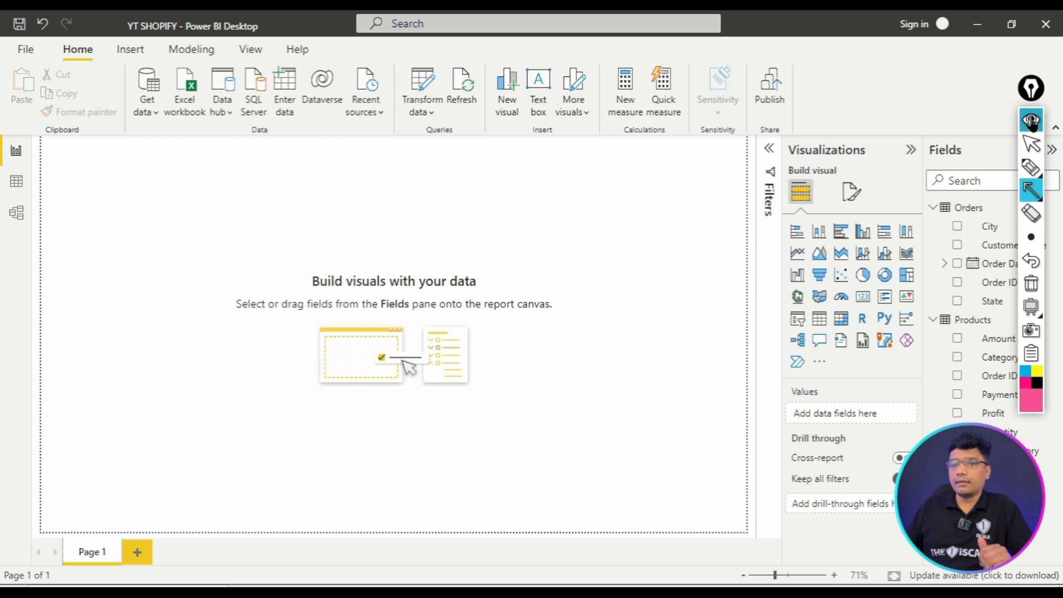
left_click(1031, 119)
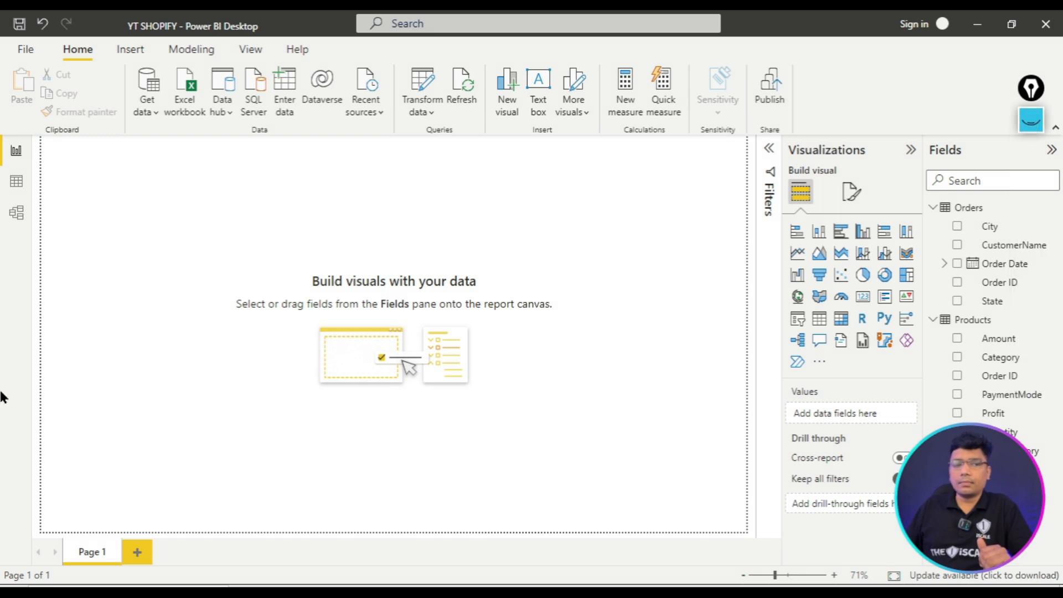
- Switch to the Data view to examine the Orders table
left_click(17, 191)
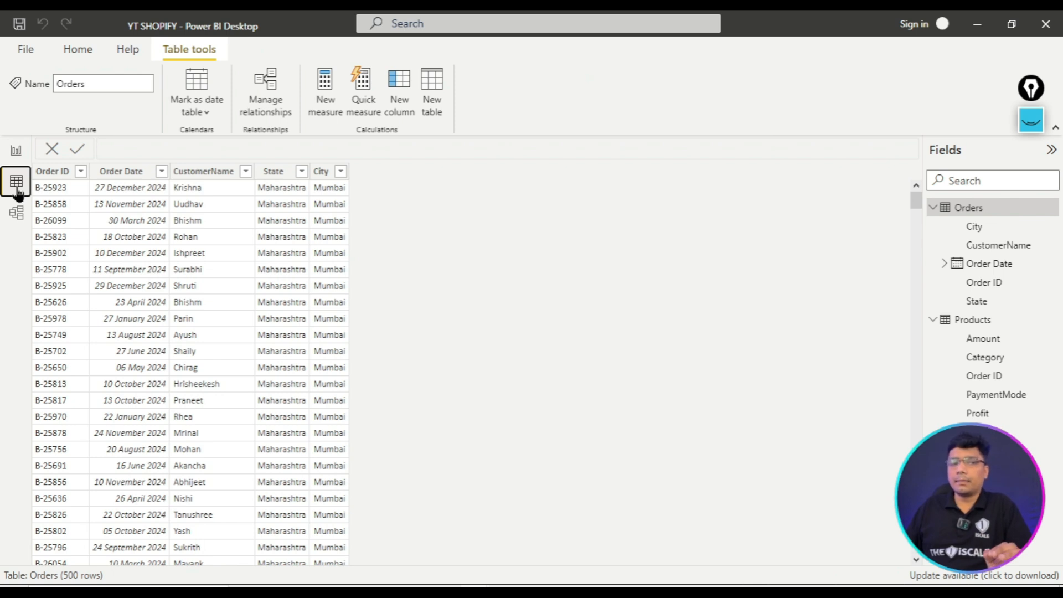
- Review the Report view and the Model view with the Orders–Products relationship, and return to the Data view
left_click(16, 152)
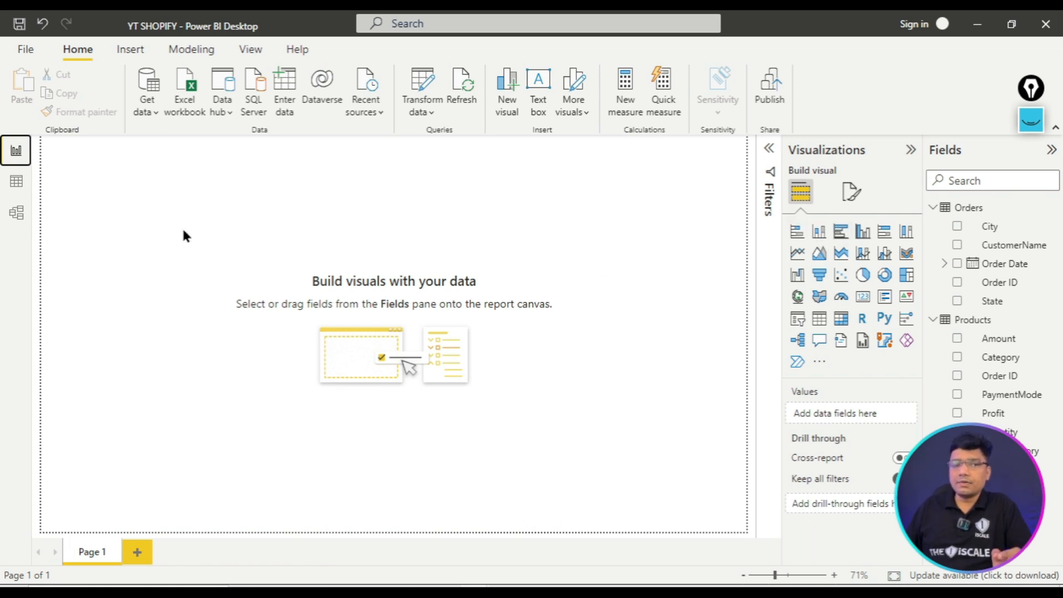
left_click(16, 184)
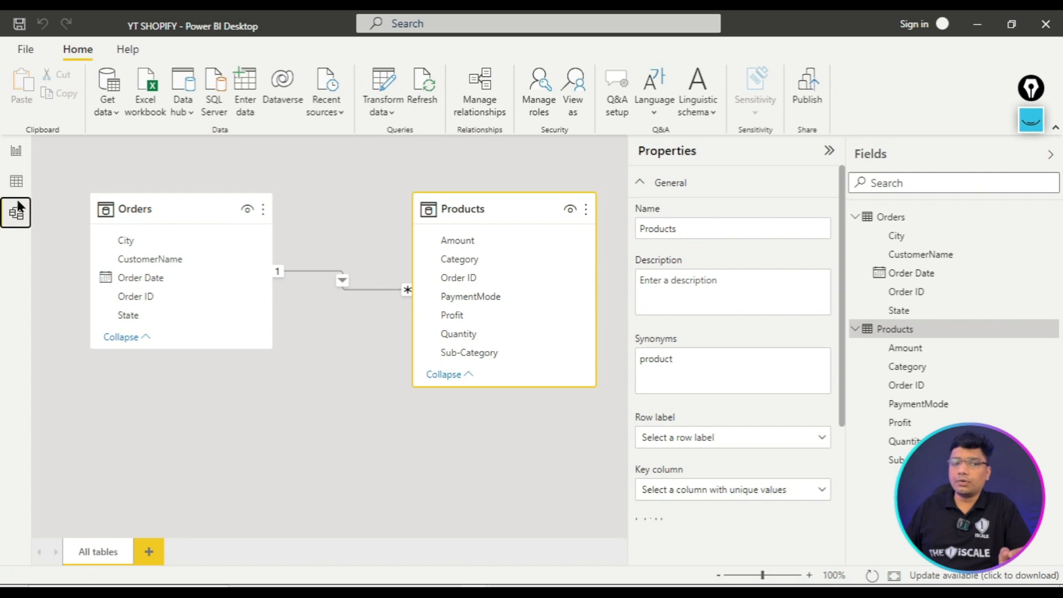
left_click(16, 182)
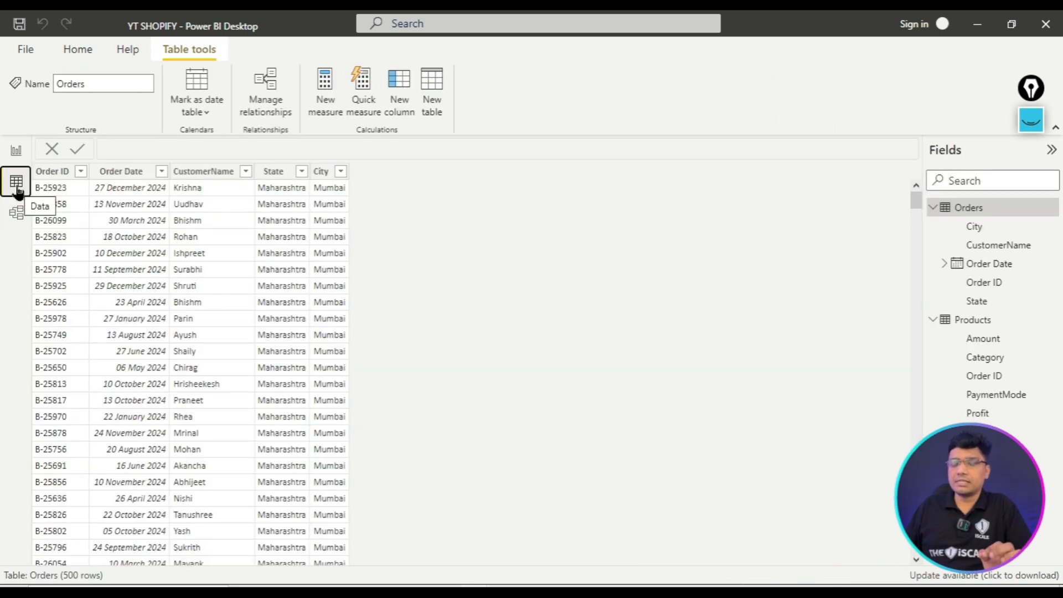
- Handwrite "Power BI" with the annotation pen in the blank area above the table, and circle it
left_click(1031, 121)
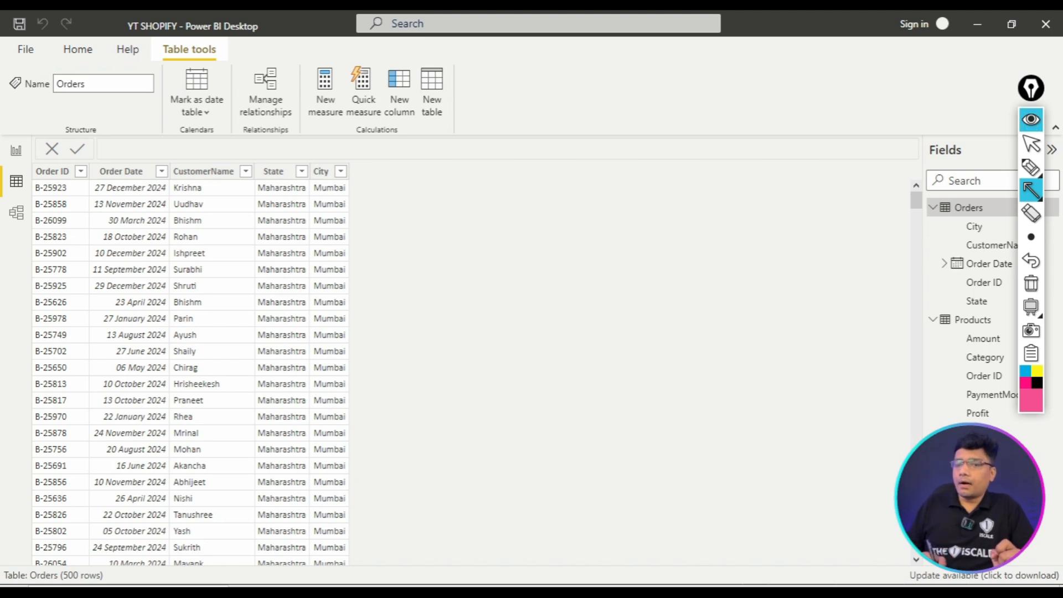
left_click(1032, 167)
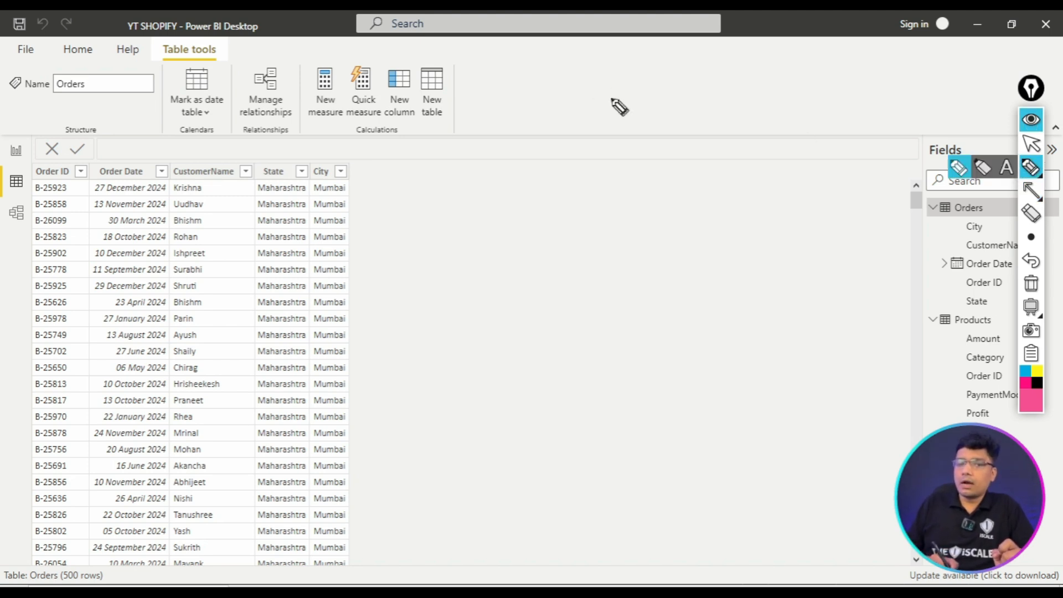
mouse_move(622, 96)
left_mouse_down()
mouse_move(626, 146)
mouse_move(624, 114)
mouse_move(653, 103)
left_mouse_up()
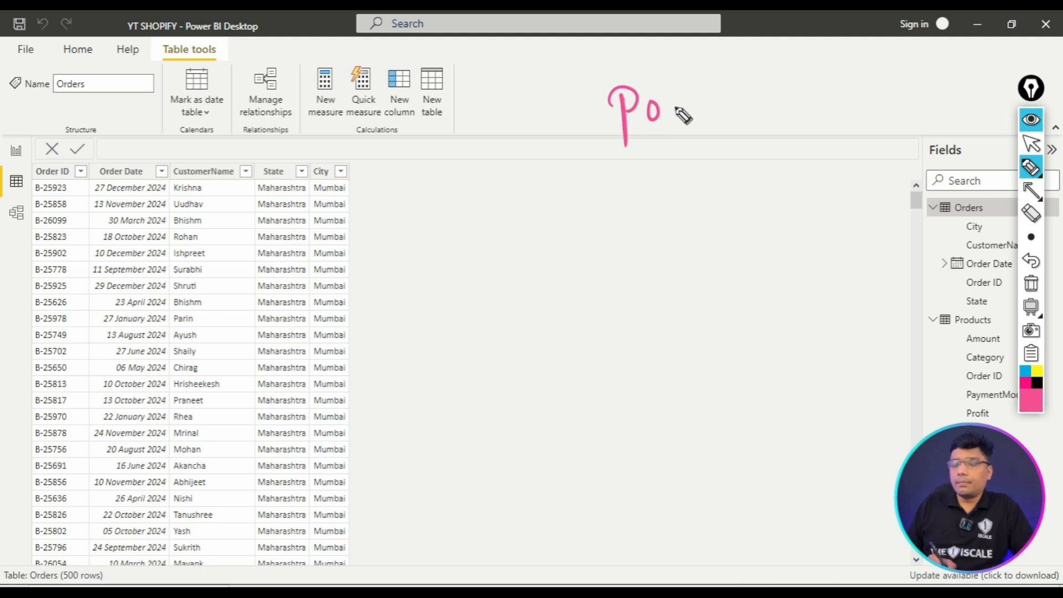
mouse_move(668, 96)
left_mouse_down()
mouse_move(707, 100)
mouse_move(721, 65)
mouse_move(758, 70)
left_mouse_up()
mouse_move(730, 52)
left_mouse_down()
mouse_move(766, 46)
mouse_move(760, 69)
left_mouse_up()
mouse_move(790, 36)
left_mouse_down()
mouse_move(782, 69)
mouse_move(544, 178)
mouse_move(741, 16)
left_mouse_up()
- Handwrite "BI" below the circled title with an arrow to an underlined "Tableau", and add a circled "PBI"
mouse_move(712, 207)
left_mouse_down()
mouse_move(721, 236)
mouse_move(743, 222)
mouse_move(722, 245)
left_mouse_up()
mouse_move(758, 188)
left_mouse_down()
mouse_move(782, 205)
mouse_move(813, 134)
mouse_move(827, 142)
left_mouse_up()
left_click_drag(853, 77, 848, 101)
mouse_move(835, 83)
left_mouse_down()
mouse_move(867, 63)
mouse_move(853, 97)
mouse_move(874, 65)
mouse_move(893, 78)
mouse_move(914, 58)
left_mouse_up()
left_click_drag(843, 129, 948, 62)
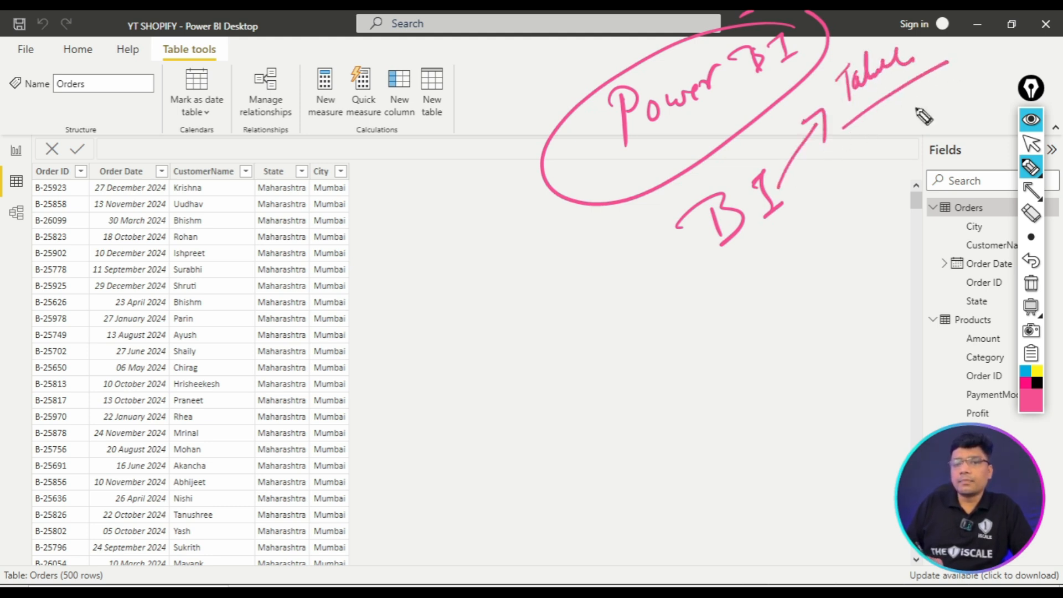
mouse_move(880, 144)
left_mouse_down()
mouse_move(920, 143)
mouse_move(948, 103)
left_mouse_up()
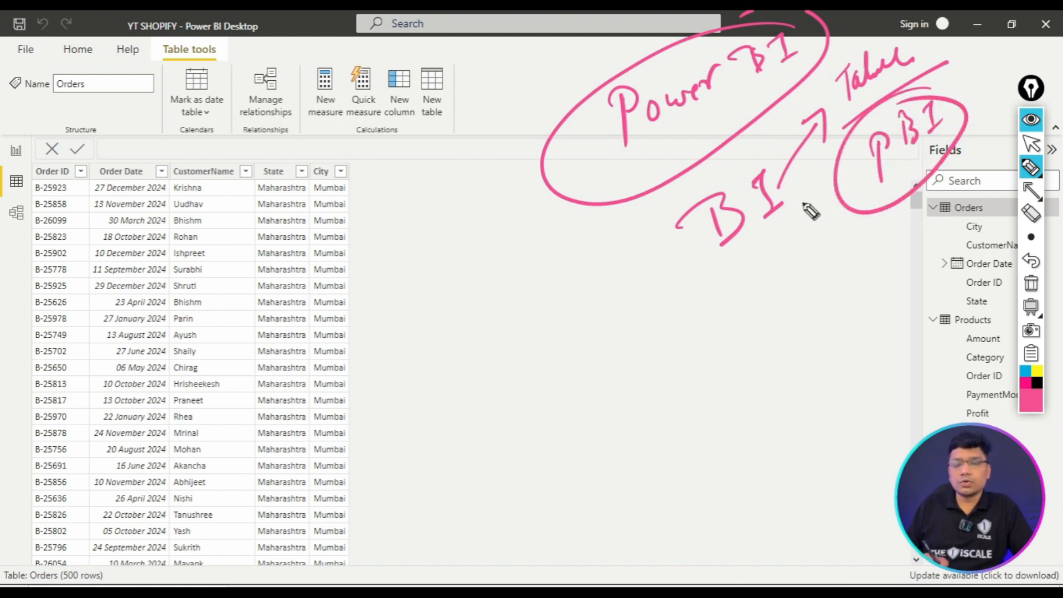
- Draw an arrow from the circled "Power BI" down to a handwritten "P.Q", and underline it twice
left_click_drag(560, 194, 505, 282)
left_click_drag(518, 219, 522, 272)
mouse_move(404, 339)
left_mouse_down()
mouse_move(415, 381)
mouse_move(424, 348)
mouse_move(480, 339)
mouse_move(488, 356)
left_mouse_up()
left_click_drag(409, 446, 518, 339)
left_click_drag(419, 458, 512, 365)
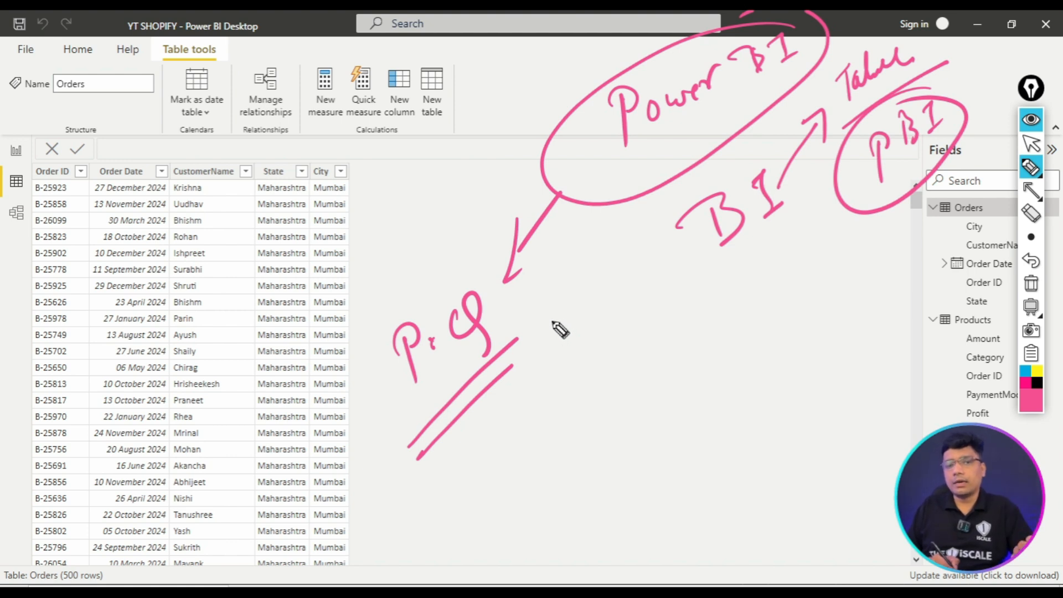
- Draw an arrow from the circled "Power BI" to a handwritten "DAX", underline it twice, and mark each letter with a stroke
mouse_move(540, 147)
left_mouse_down()
mouse_move(472, 167)
mouse_move(487, 186)
left_mouse_up()
mouse_move(381, 167)
left_mouse_down()
mouse_move(375, 190)
mouse_move(394, 147)
mouse_move(427, 162)
mouse_move(452, 121)
left_mouse_up()
left_click_drag(370, 239, 444, 161)
left_click_drag(368, 258, 474, 150)
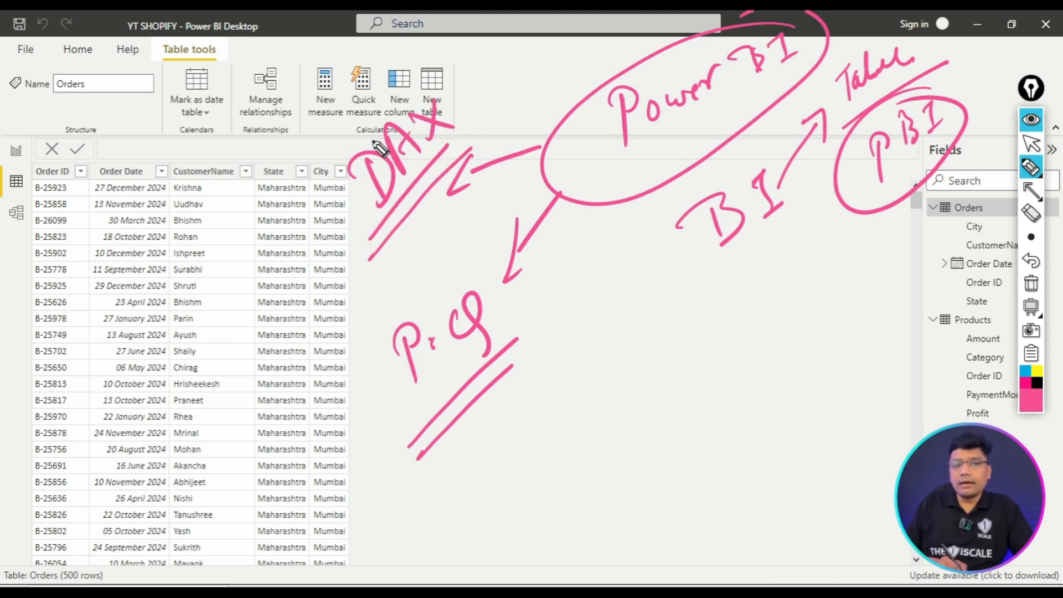
left_click_drag(371, 149, 320, 127)
left_click_drag(383, 119, 375, 73)
left_click_drag(434, 91, 461, 51)
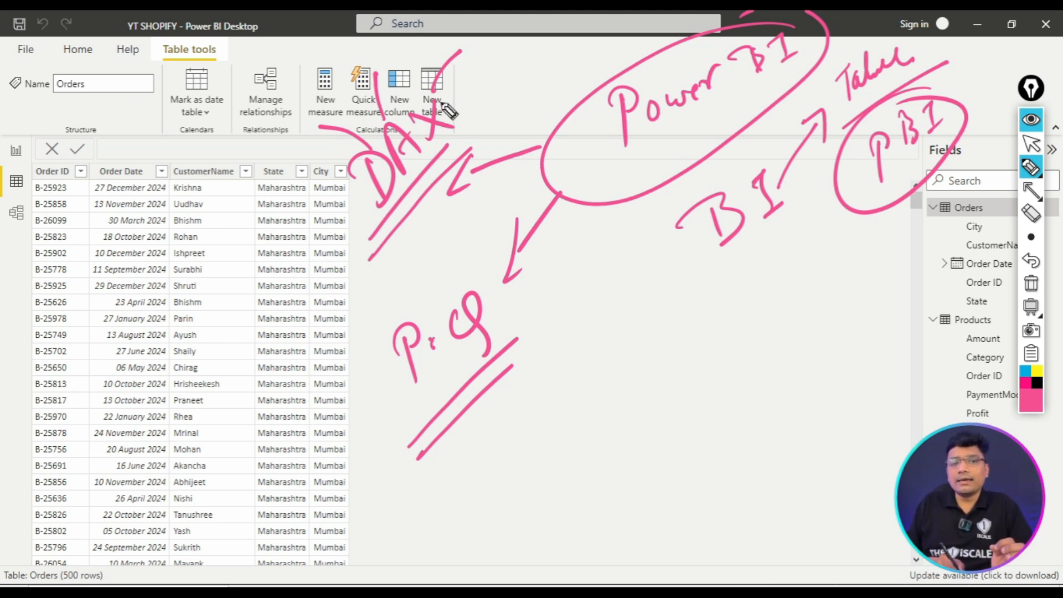
- Circle the Data view icon, clear all annotations, and collapse the annotation toolbar
mouse_move(22, 164)
left_mouse_down()
mouse_move(12, 164)
mouse_move(32, 194)
left_mouse_up()
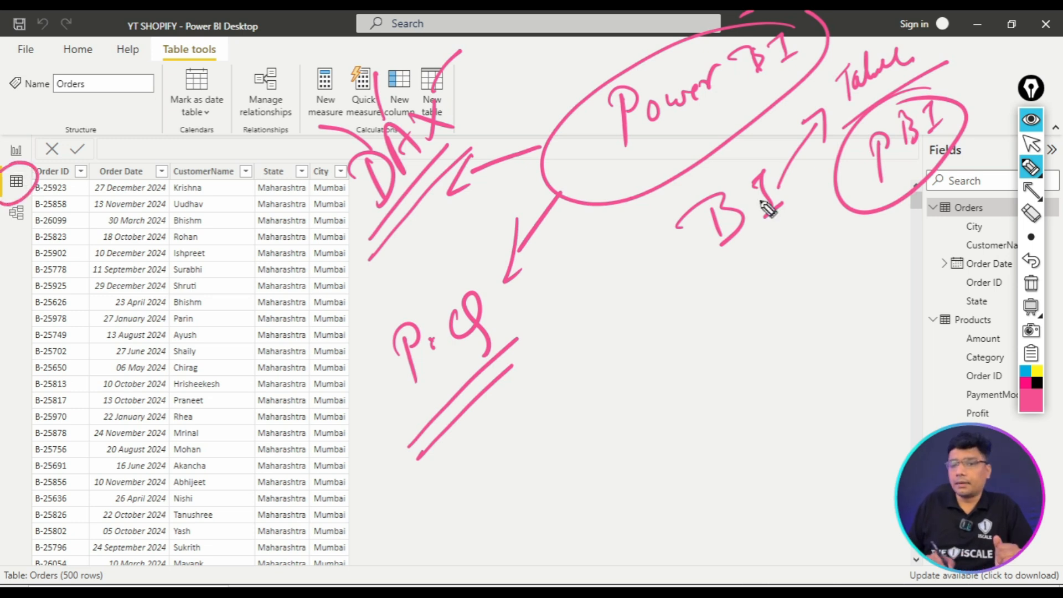
left_click(1033, 295)
left_click(1029, 98)
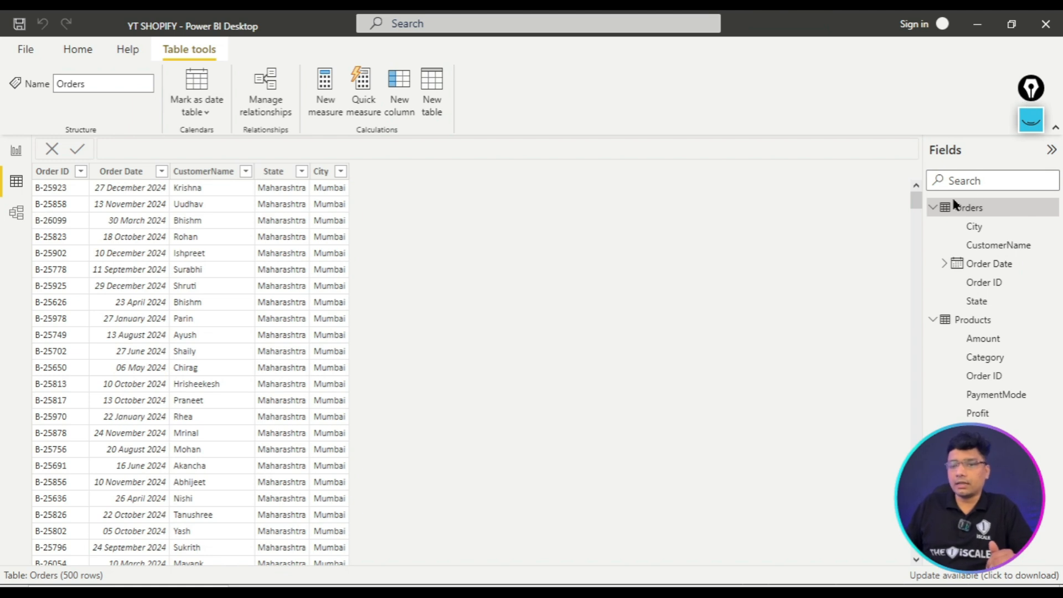
- Collapse the Orders and Products field lists, and check the Report view before returning to the Data view
left_click(933, 207)
left_click(934, 227)
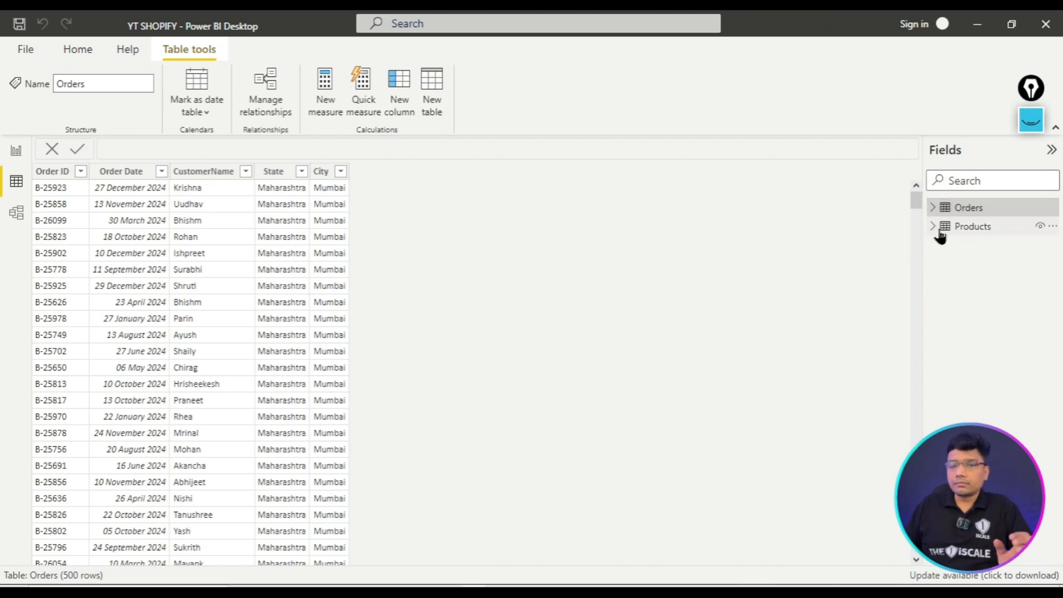
left_click(13, 158)
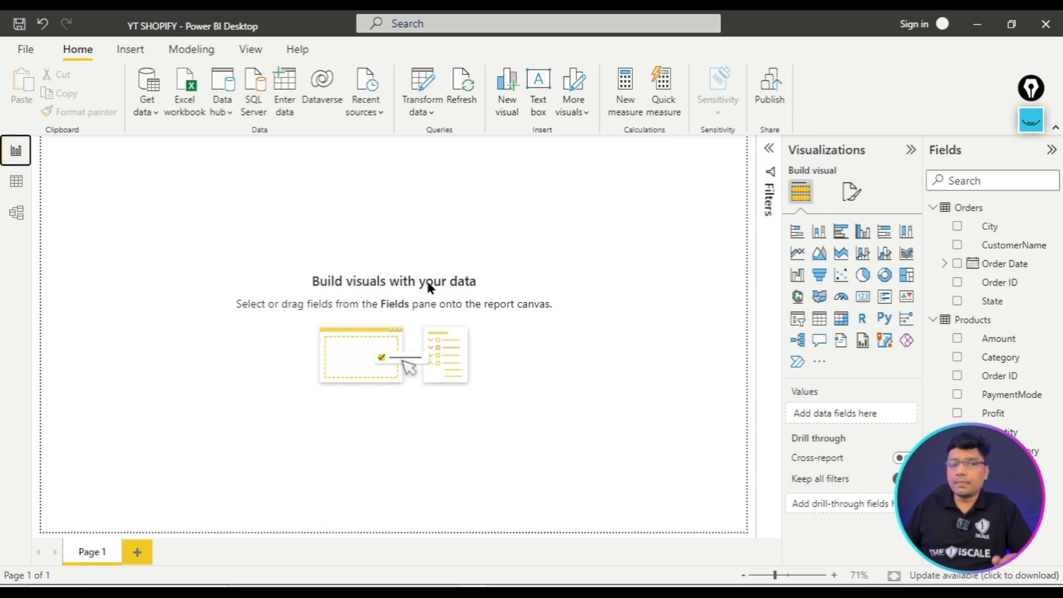
left_click(15, 185)
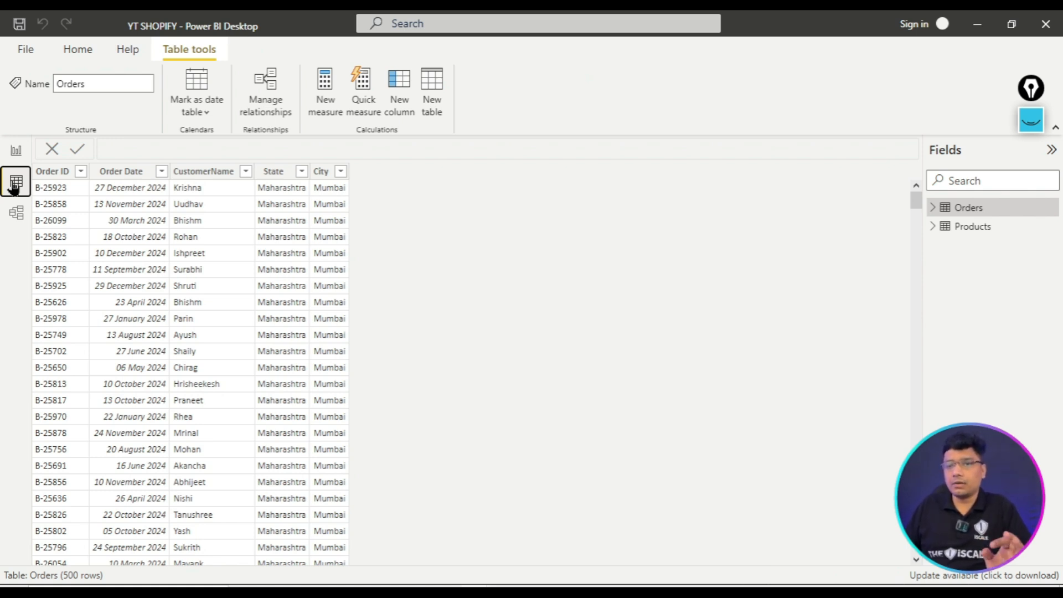
- Outline the File, Home, Help and Table tools ribbon tabs with an annotation rectangle
left_click(1030, 126)
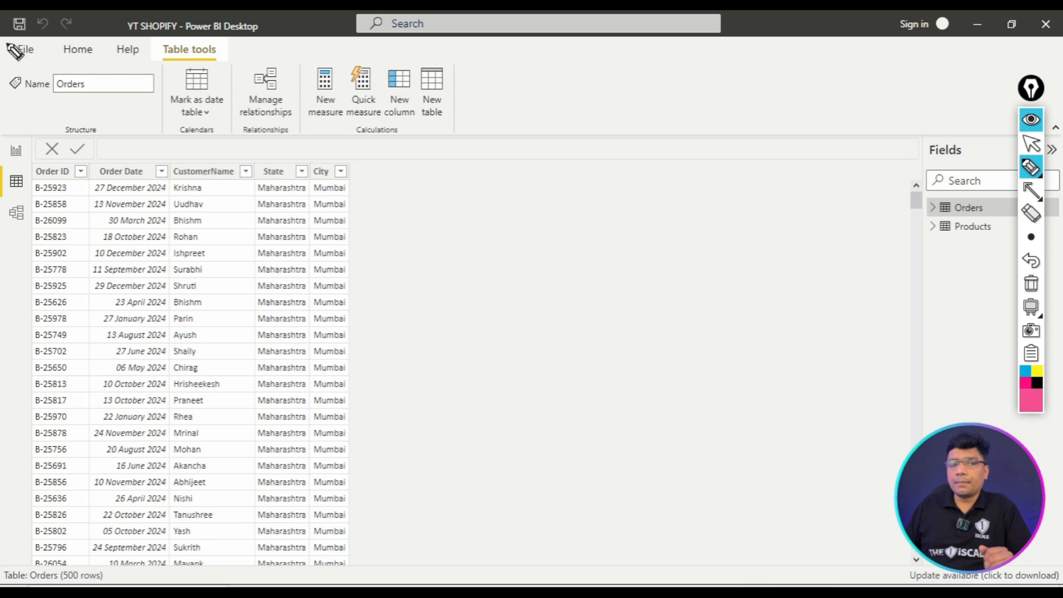
left_click(1031, 190)
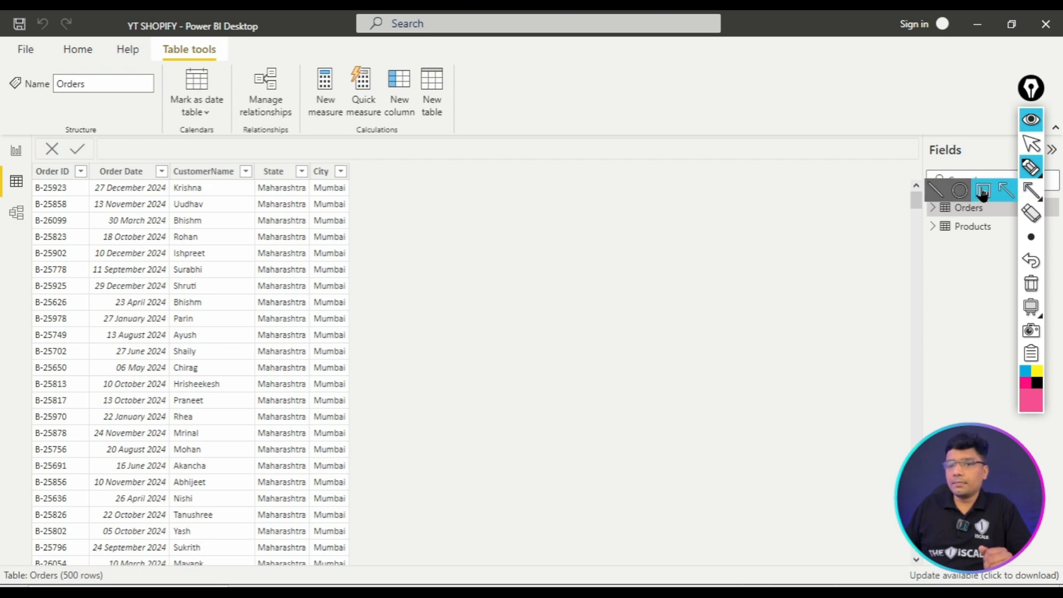
left_click(983, 192)
mouse_move(9, 37)
left_mouse_down()
mouse_move(128, 64)
mouse_move(240, 67)
left_mouse_up()
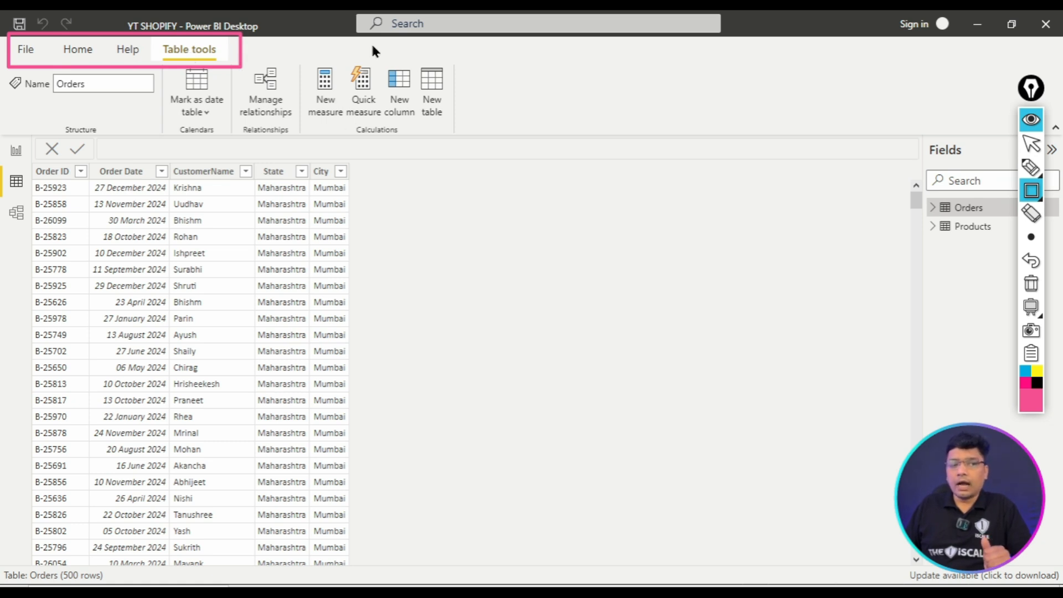
- Move the annotation toolbar away from the Fields pane, and outline the table list there with a rectangle
left_click_drag(1008, 115, 874, 131)
left_click_drag(1032, 97, 805, 90)
left_click_drag(913, 159, 1037, 276)
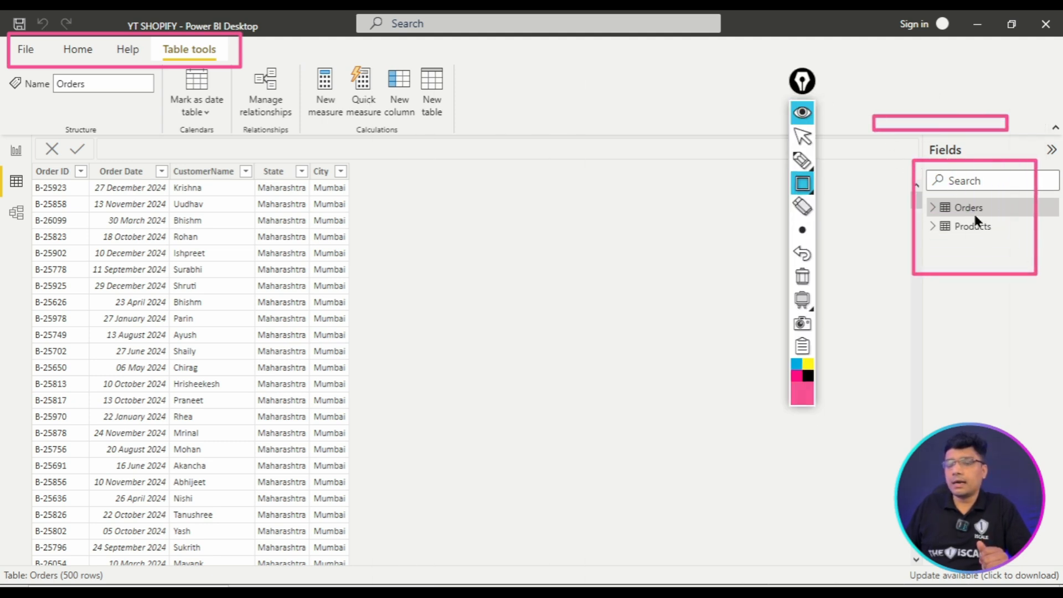
- Hide the annotations, expand the Orders and Products fields, and display the Products table with its PaymentMode column selected
left_click(803, 113)
left_click(934, 210)
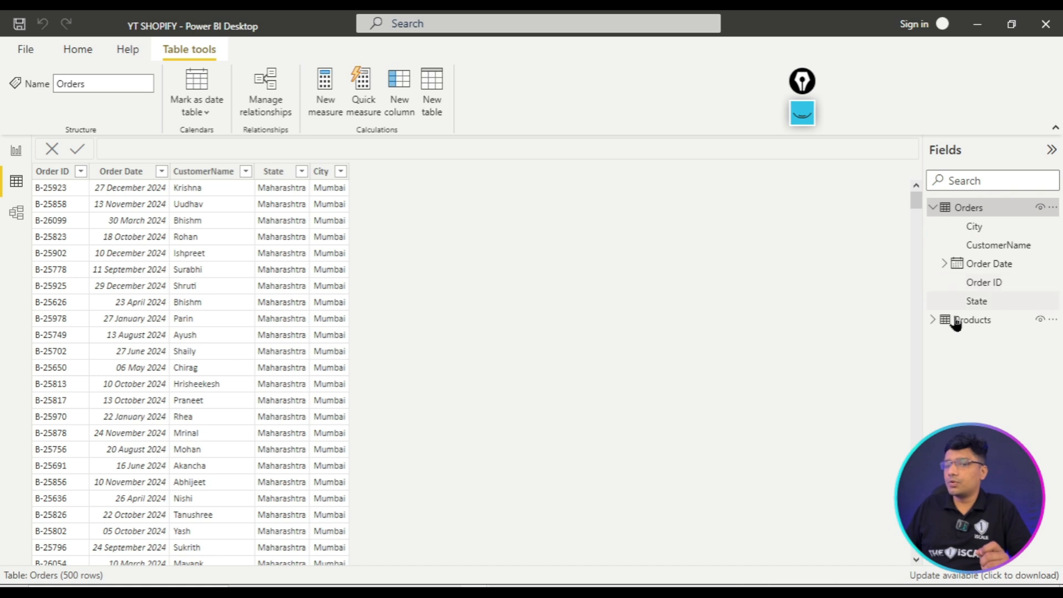
left_click(934, 320)
left_click(976, 342)
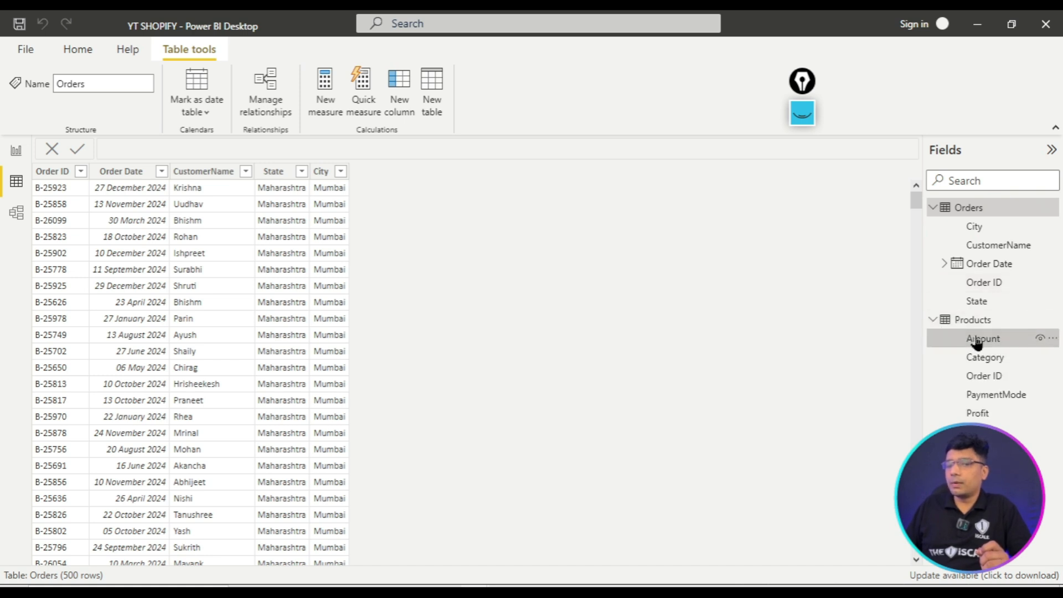
left_click(975, 326)
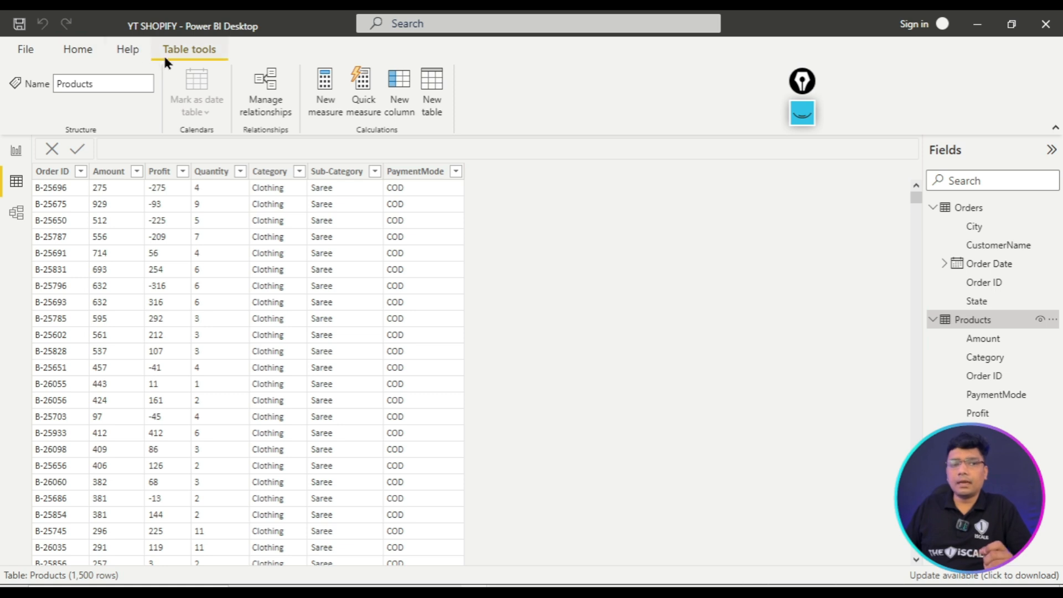
left_click(421, 172)
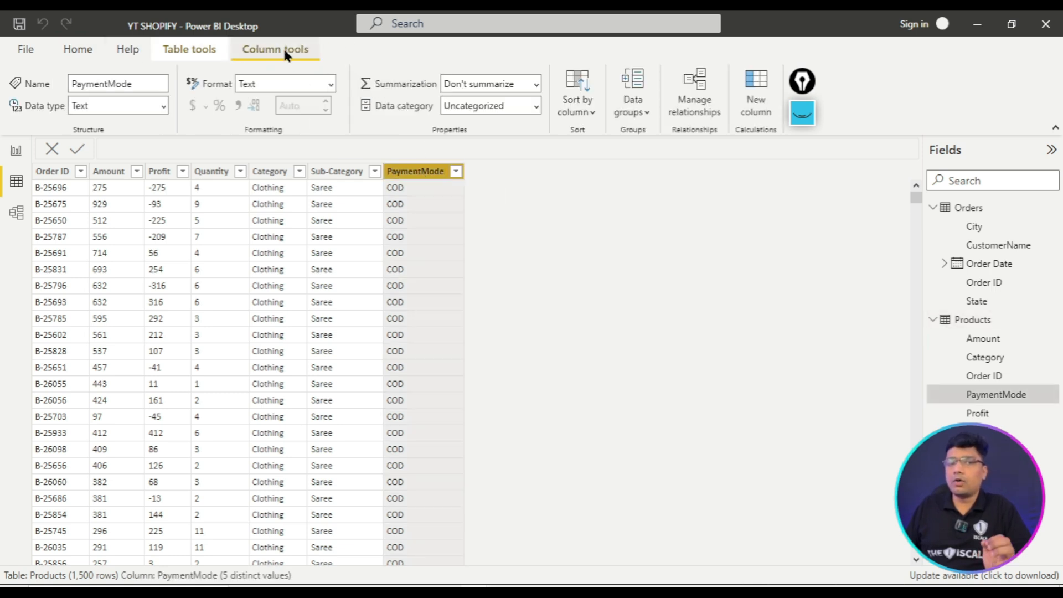
- Bring back the annotation toolbar clear of the ribbon commands, and delete the existing rectangles
left_click_drag(813, 110, 893, 114)
left_click(892, 113)
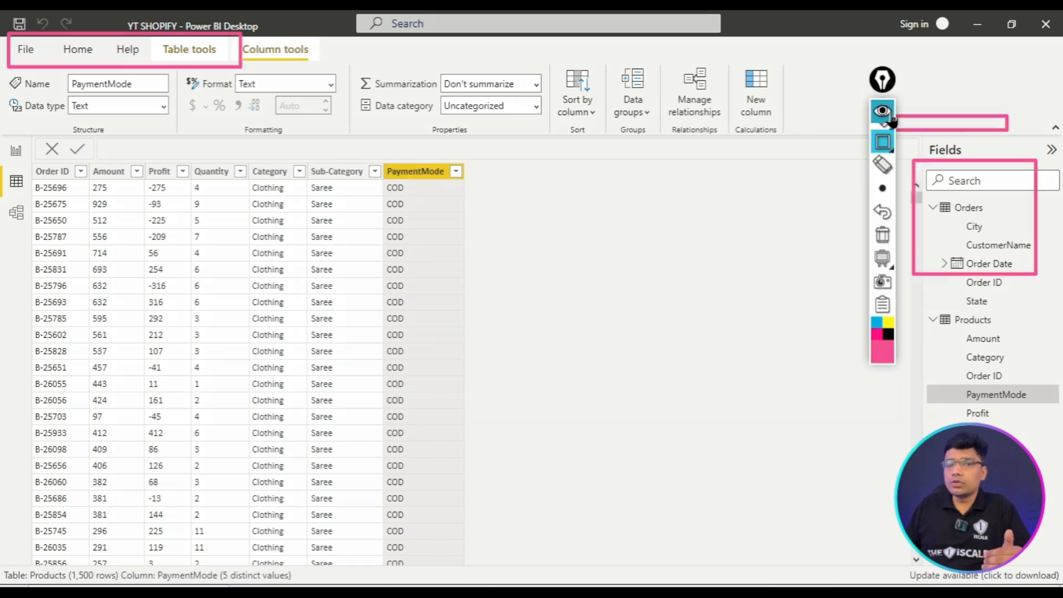
left_click(883, 275)
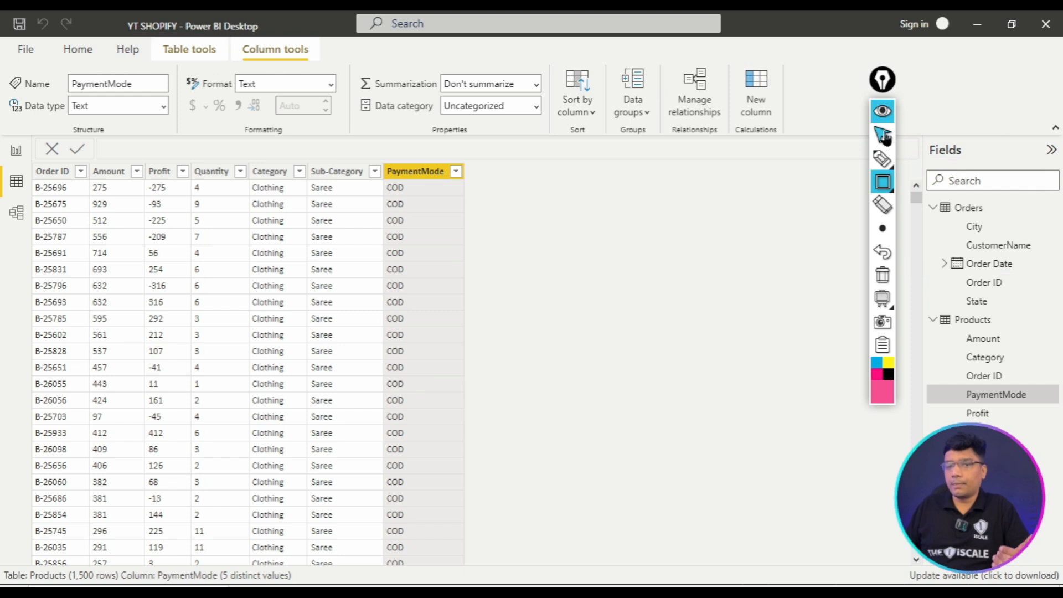
left_click_drag(909, 94, 889, 82)
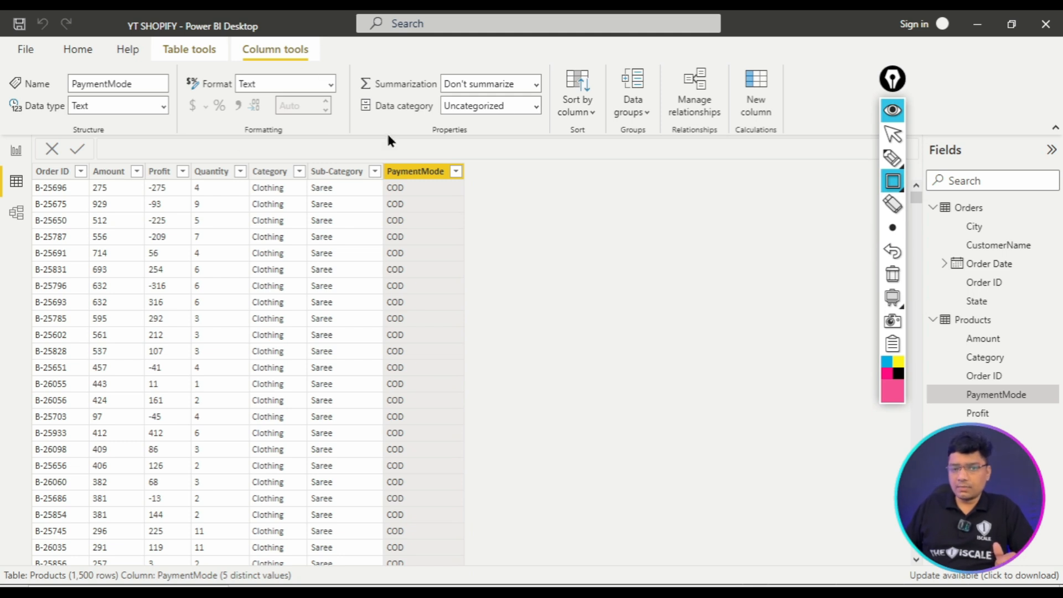
- Outline the Sort by column, Data groups, Manage relationships and New column commands with rectangles, and clear the annotations
left_click_drag(536, 30, 609, 147)
left_click_drag(611, 48, 659, 165)
left_click_drag(698, 99, 727, 169)
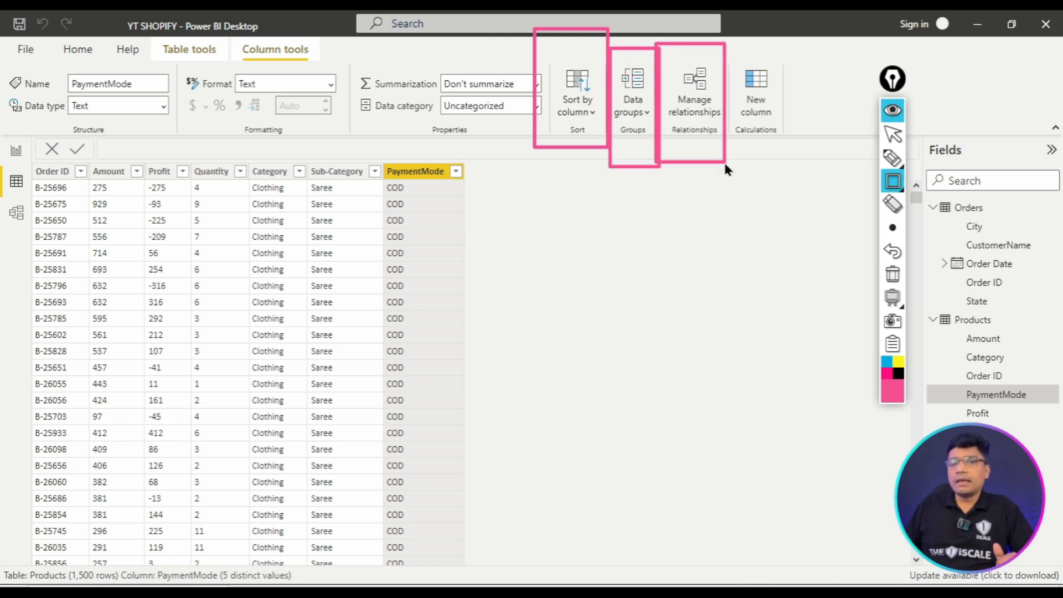
left_click_drag(762, 99, 797, 157)
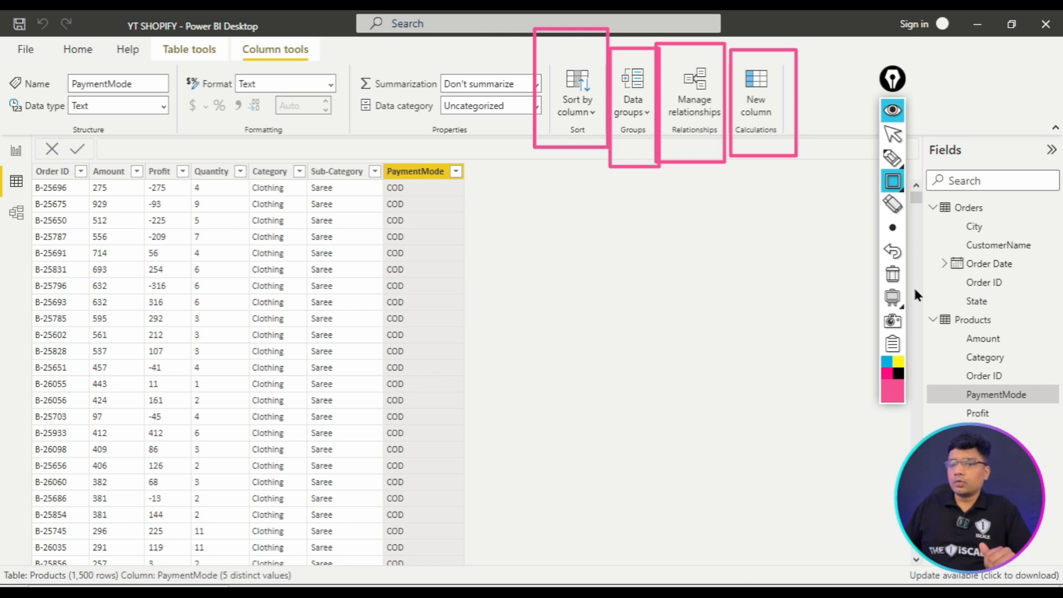
left_click(893, 275)
left_click(885, 116)
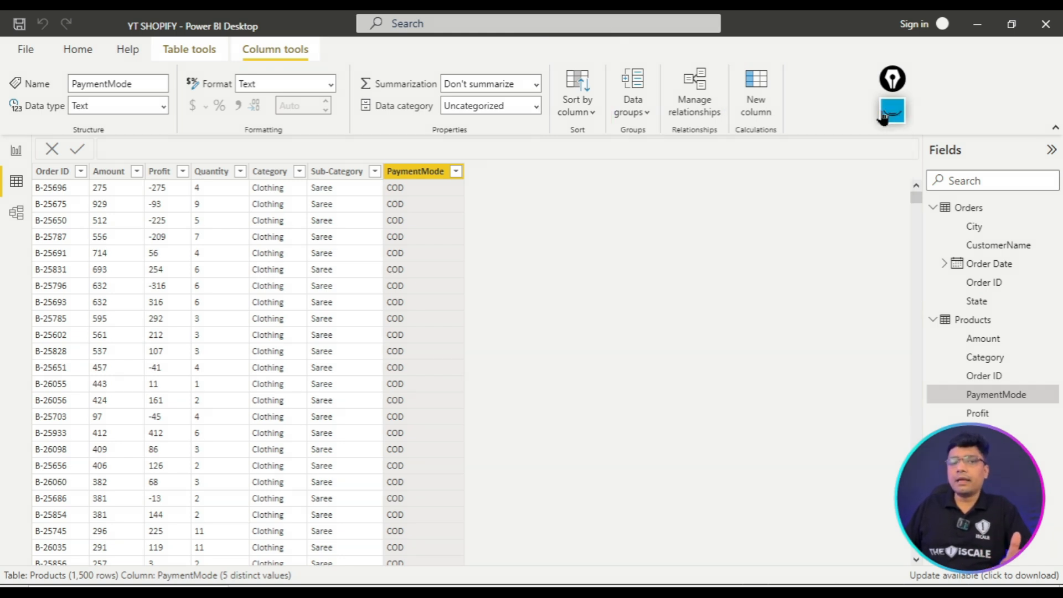
- Add a calculated column named New Column to the Products table, and begin its formula with [Amount]
left_click(419, 177)
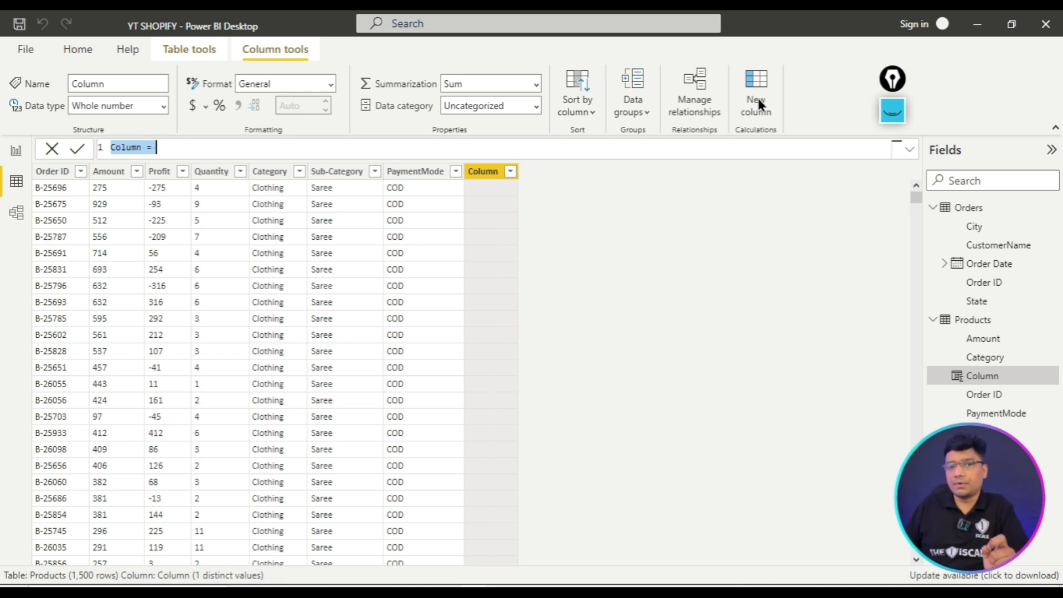
left_click(257, 149)
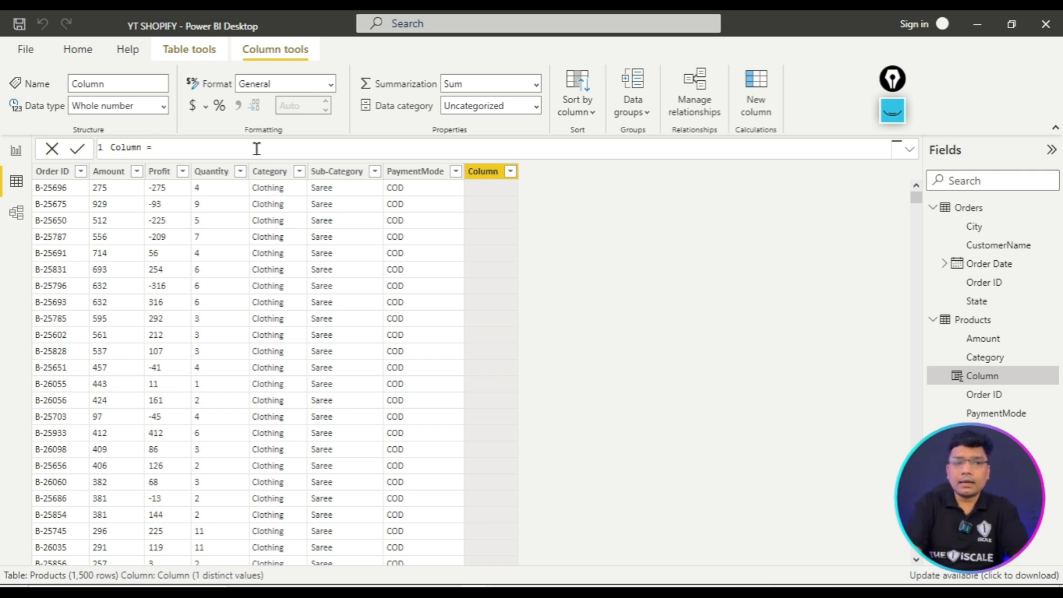
type("New")
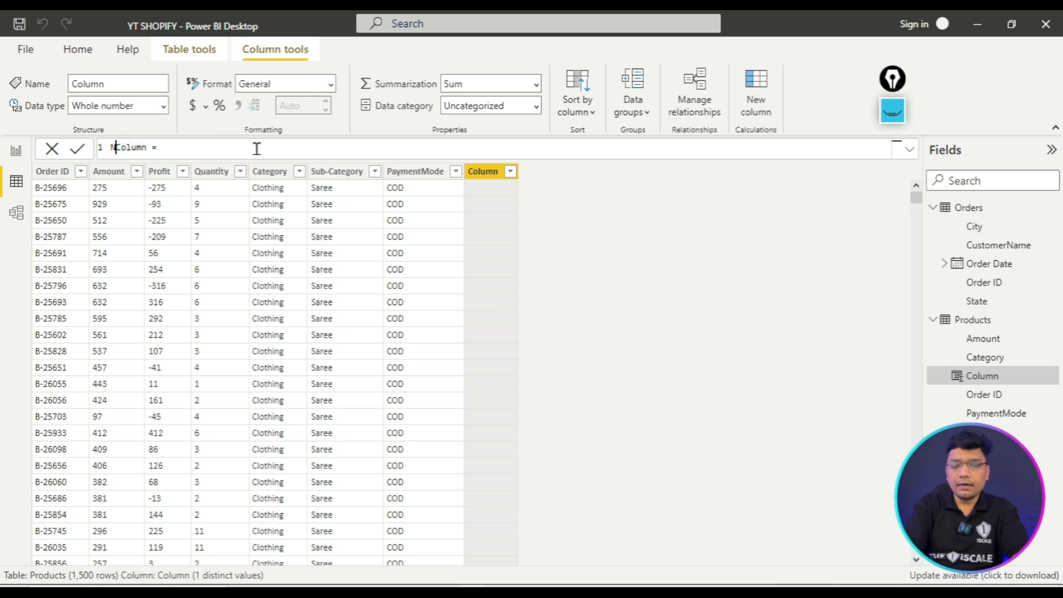
key("Right")
key("Right")
key("Right")
key("Right")
key("Right")
key("Right")
key("Right")
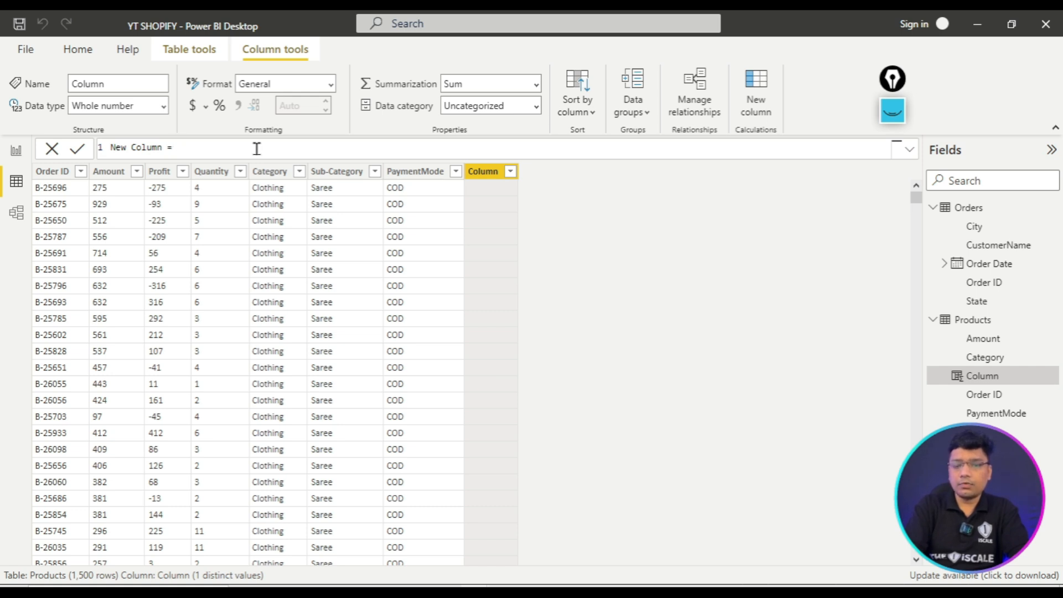
type("[")
left_click(270, 162)
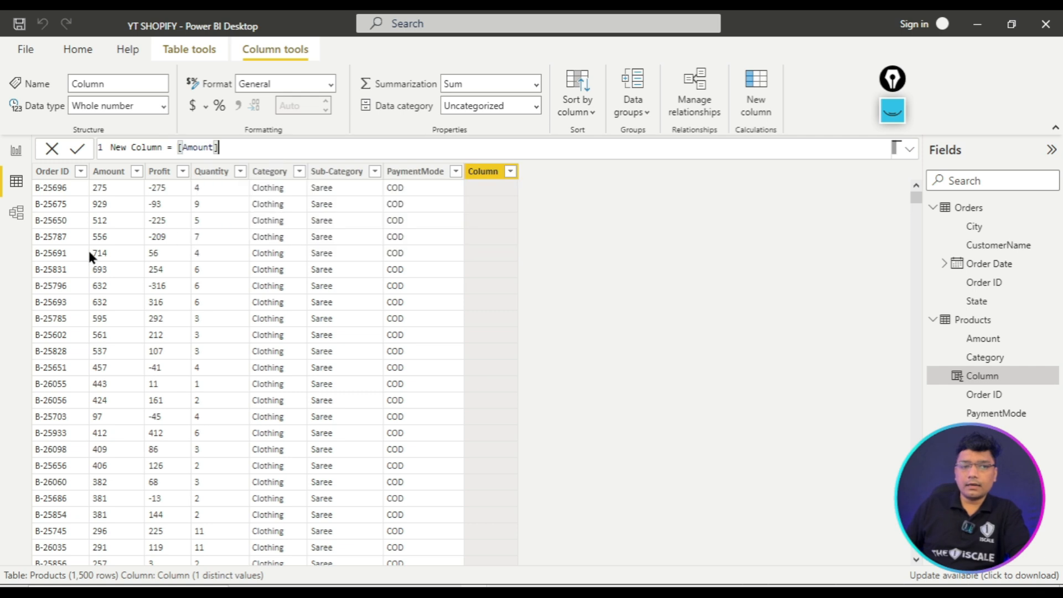
- Outline the Amount, Quantity and newly added columns with rectangles, then clear the annotations and hide the annotation tools
left_click(893, 111)
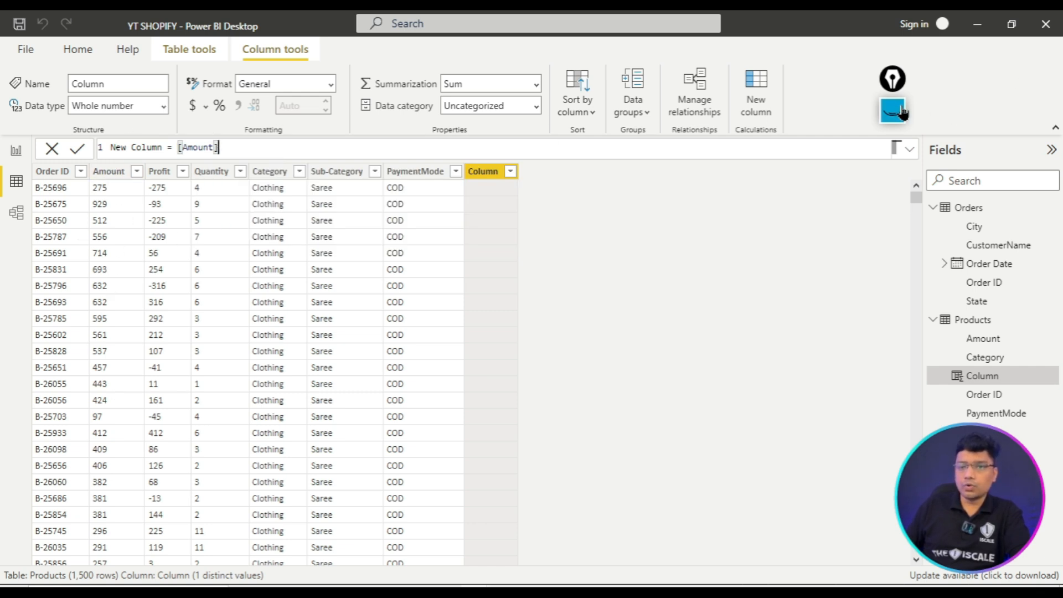
mouse_move(89, 148)
left_mouse_down()
mouse_move(141, 289)
mouse_move(158, 287)
left_mouse_up()
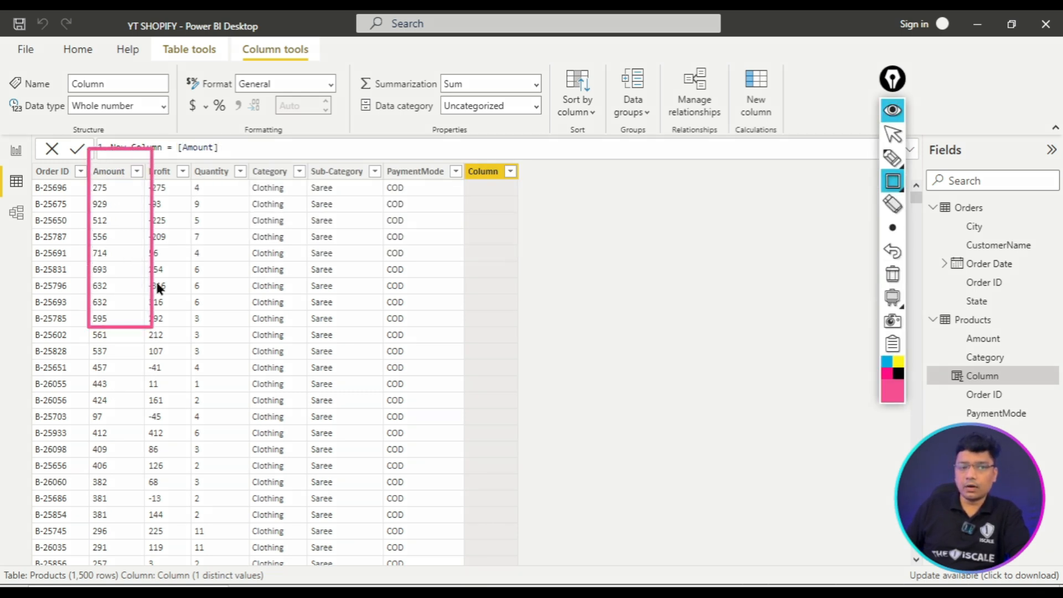
left_click_drag(191, 158, 226, 274)
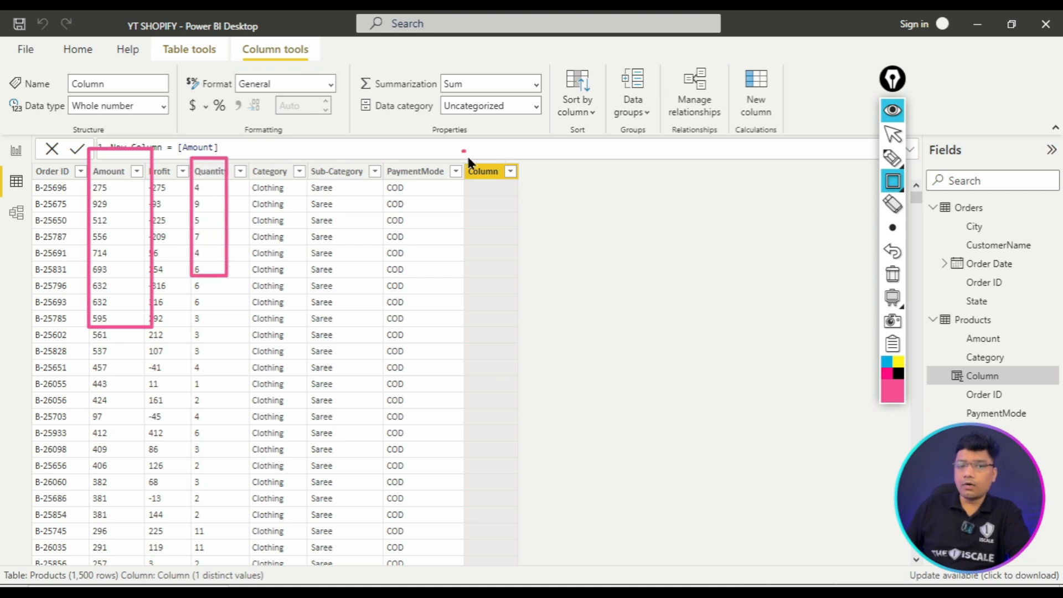
left_click_drag(464, 151, 533, 240)
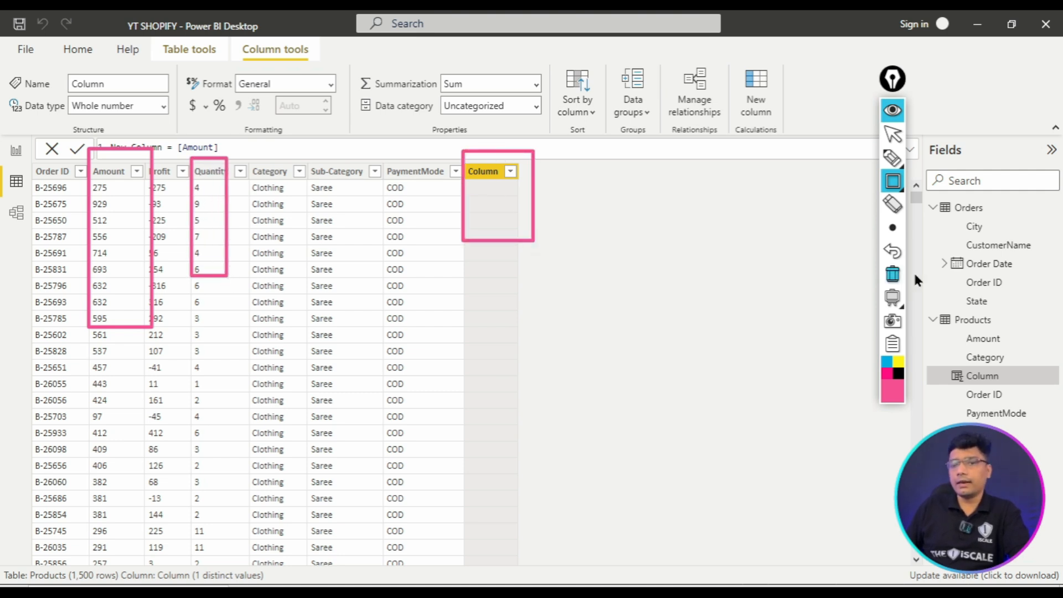
left_click(893, 274)
left_click(893, 110)
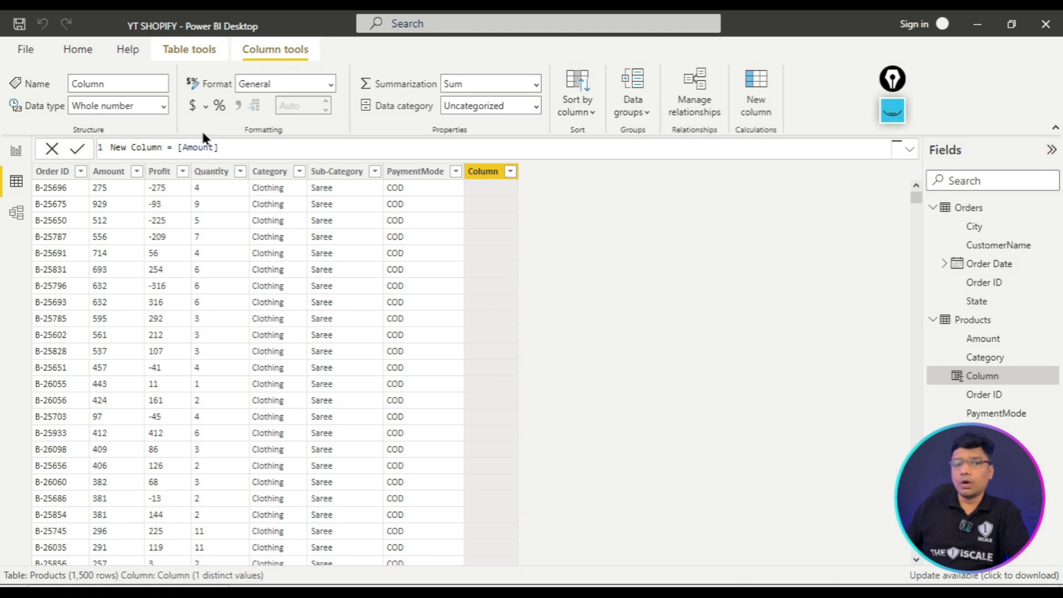
- Complete the formula as New Column = [Amount]*[Quantity] and commit it
left_click(269, 148)
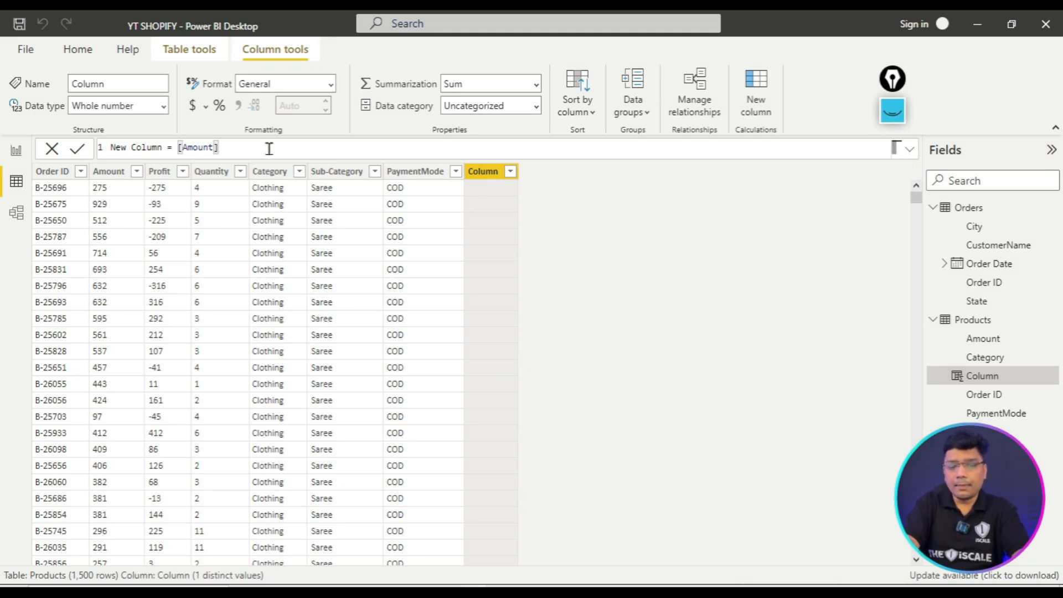
type("*")
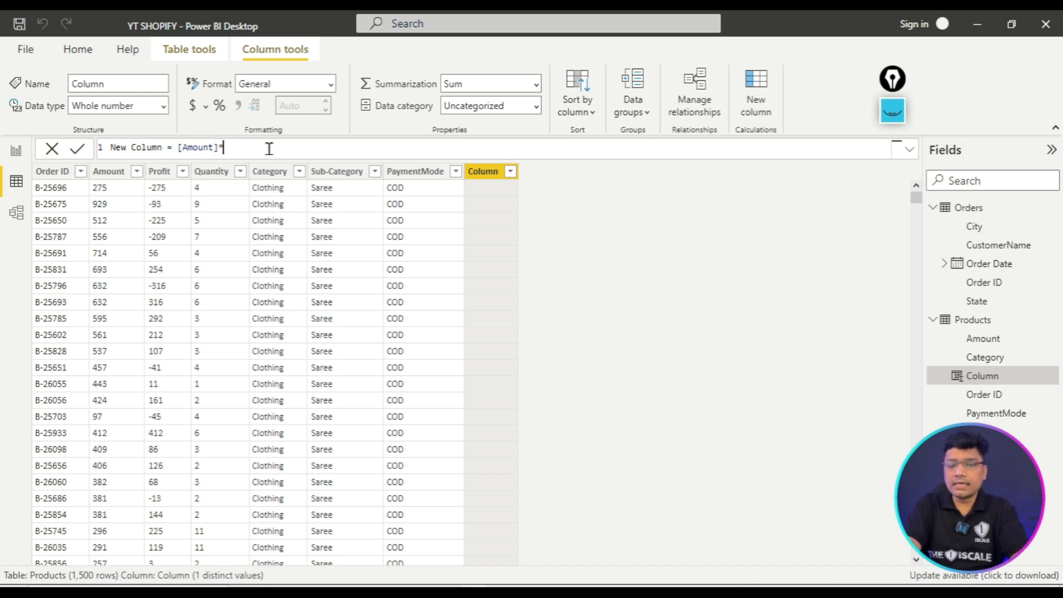
type("[")
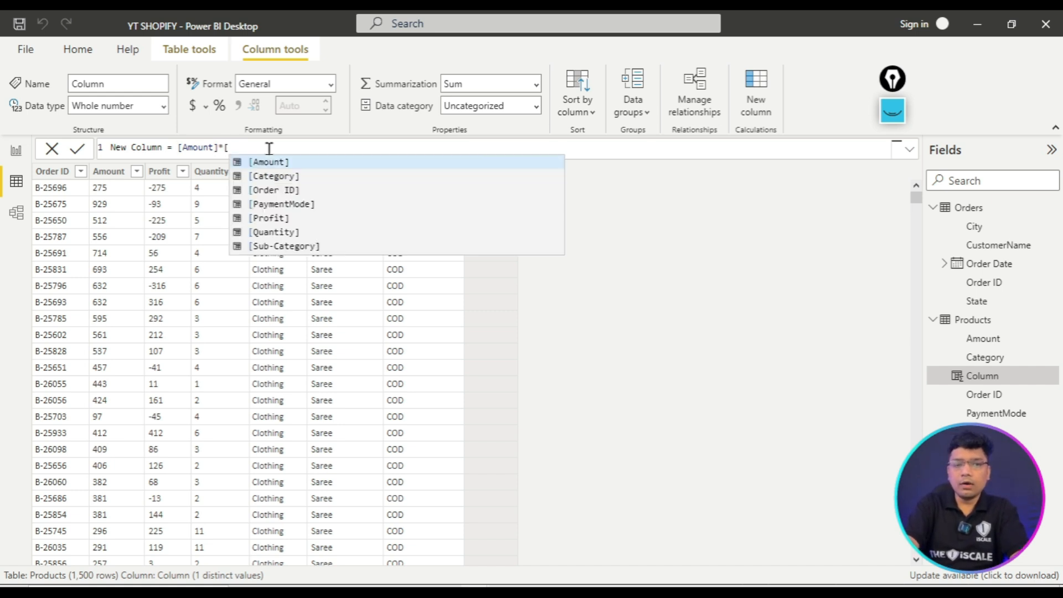
left_click(273, 233)
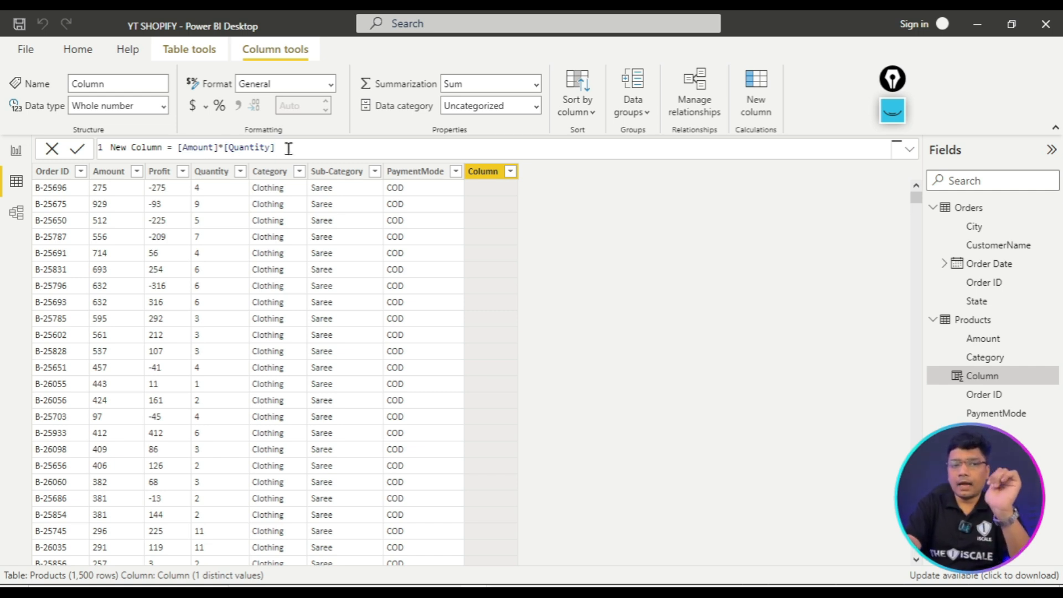
key("Return")
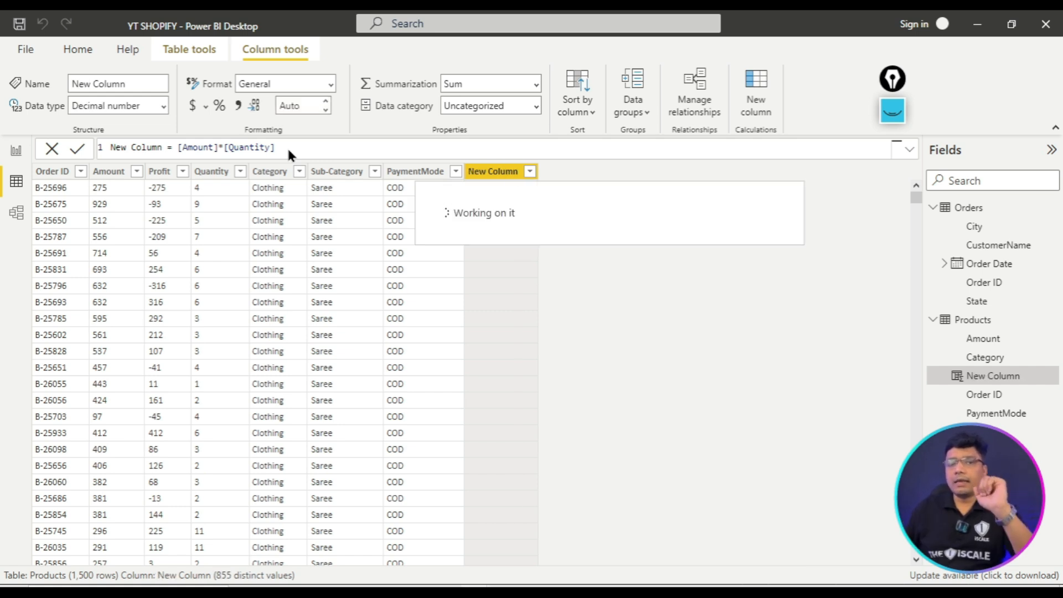
- Outline the New Column values and the Data view switch with rectangles, then clear and hide the annotations
left_click(893, 112)
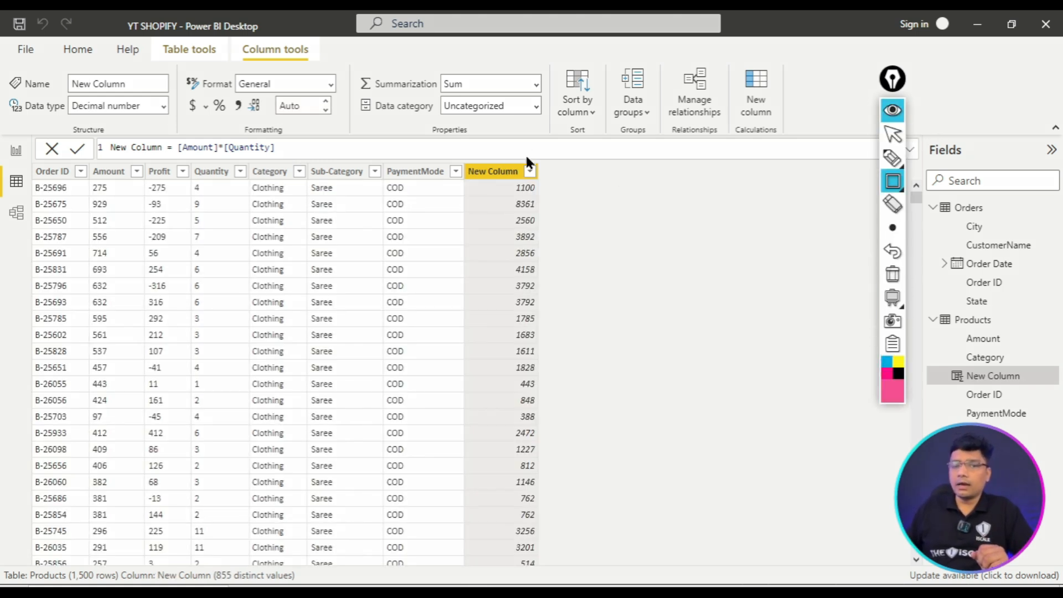
left_click_drag(461, 150, 563, 570)
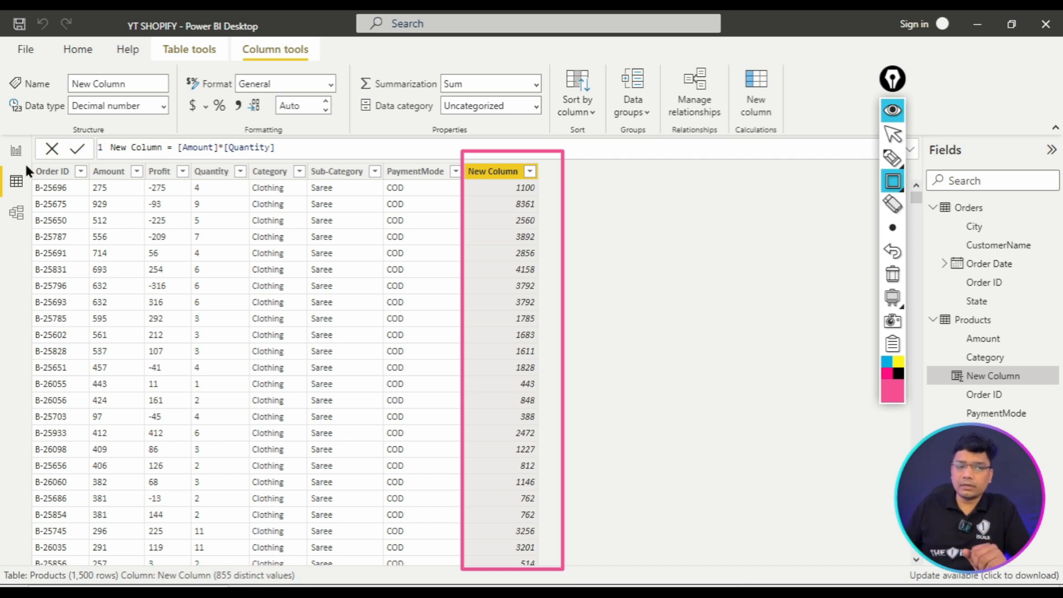
left_click_drag(1, 164, 24, 188)
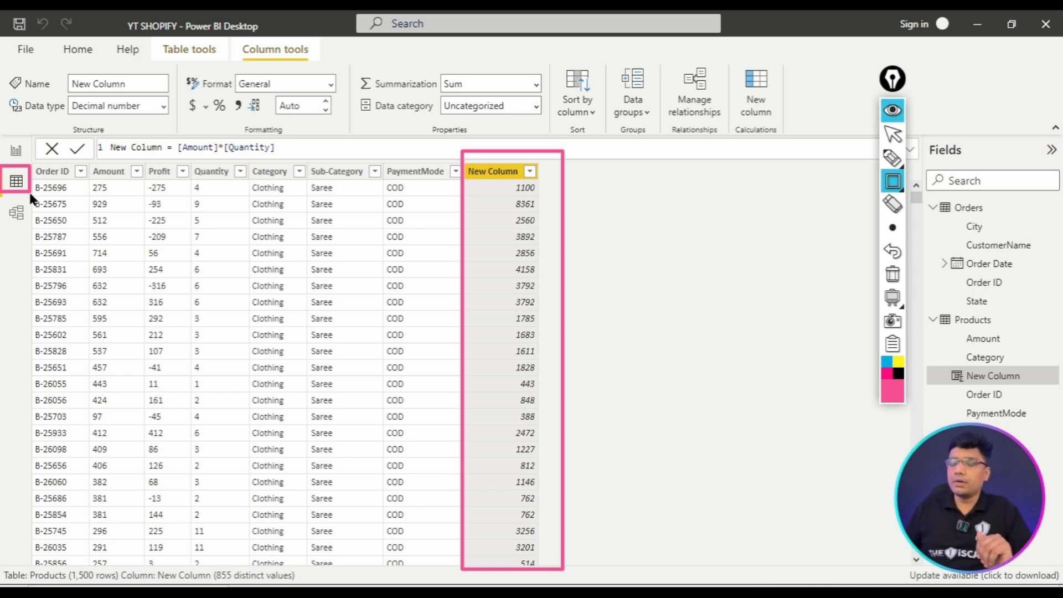
left_click(892, 274)
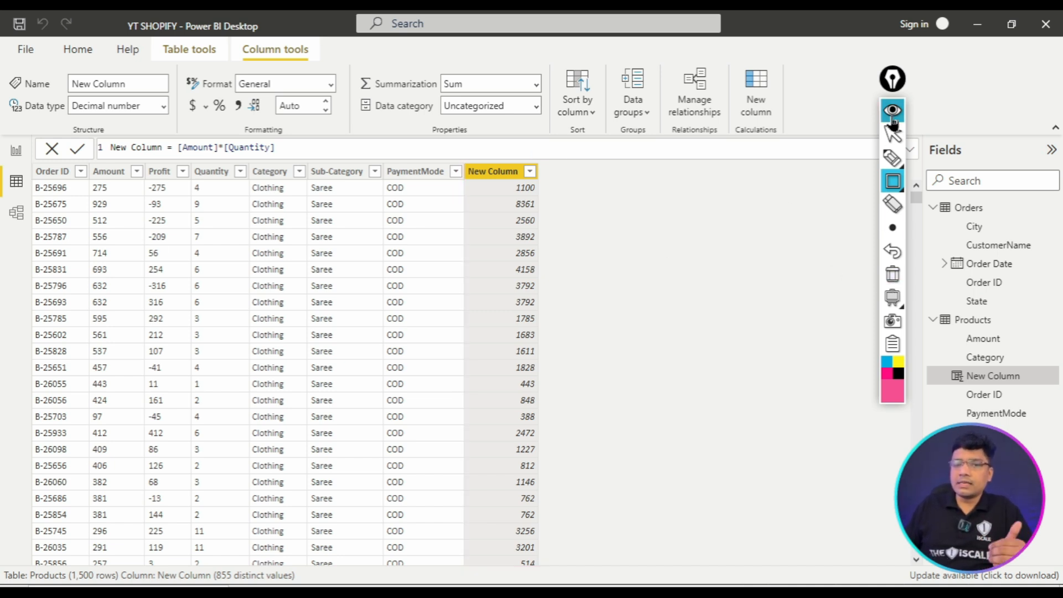
left_click(892, 109)
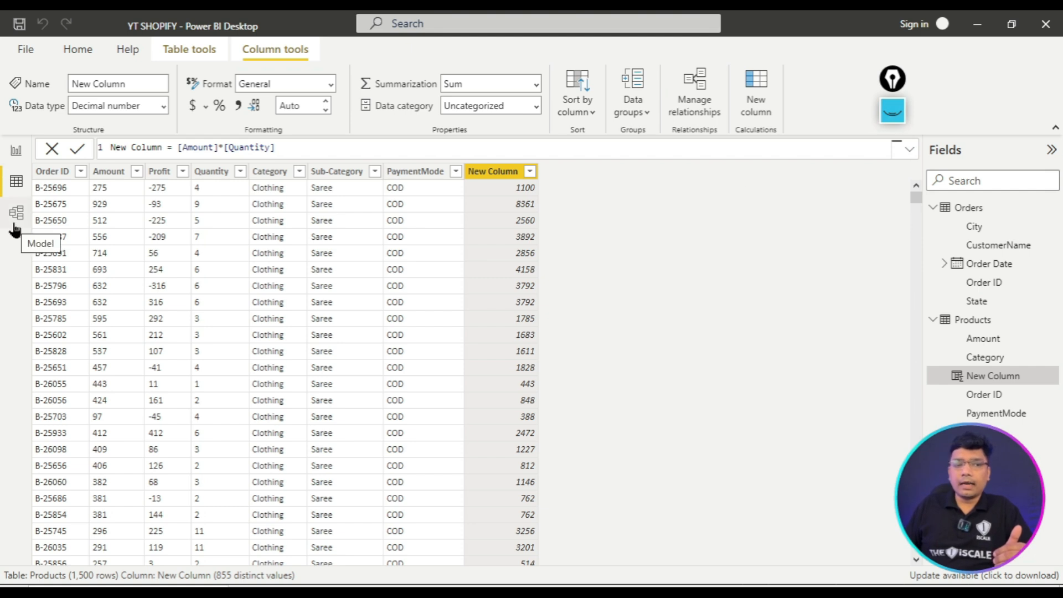
- Show the Report view and the Model view, and outline the Orders and Products tables in the Fields list with rectangles
left_click(18, 151)
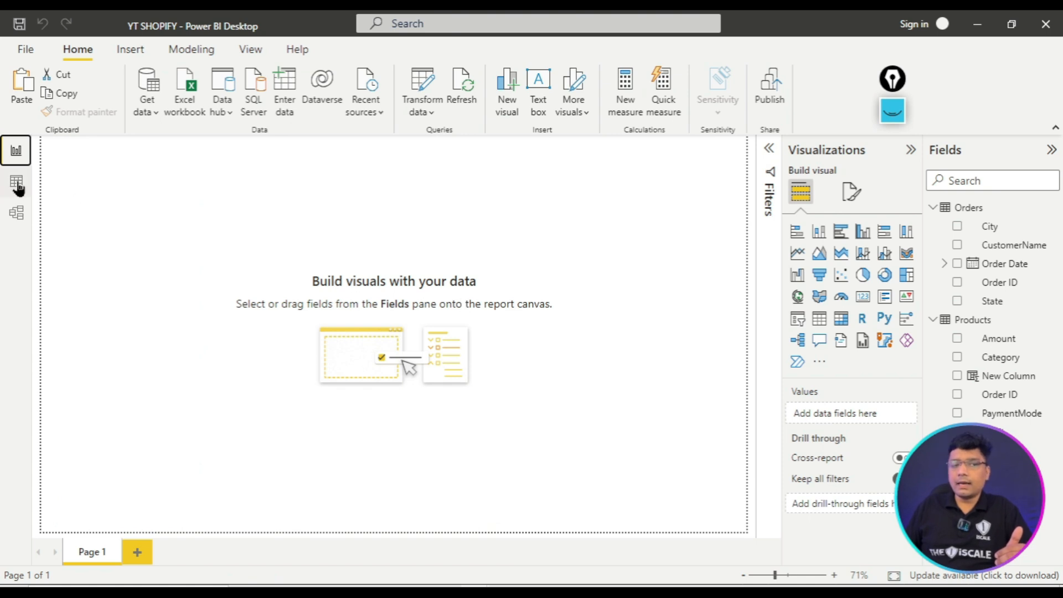
left_click(13, 224)
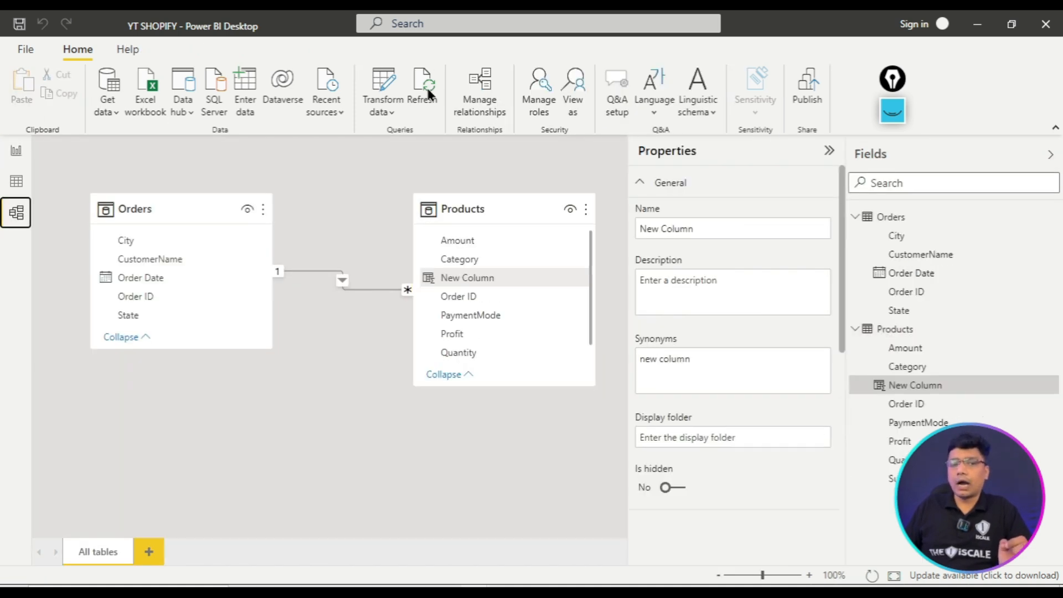
left_click(891, 119)
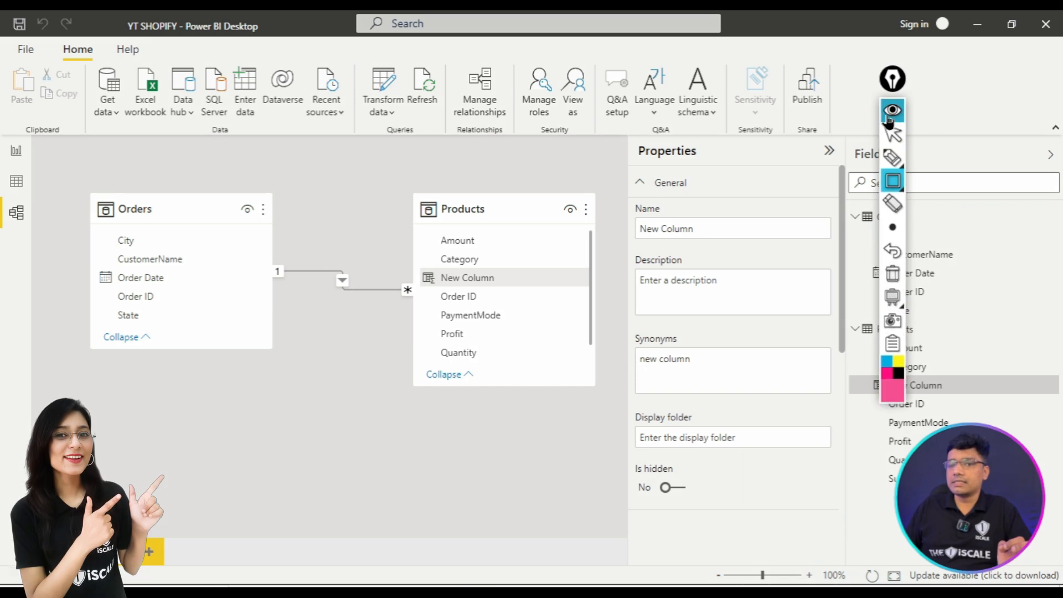
left_click_drag(903, 86, 744, 168)
left_click_drag(828, 200, 943, 227)
left_click_drag(826, 309, 938, 345)
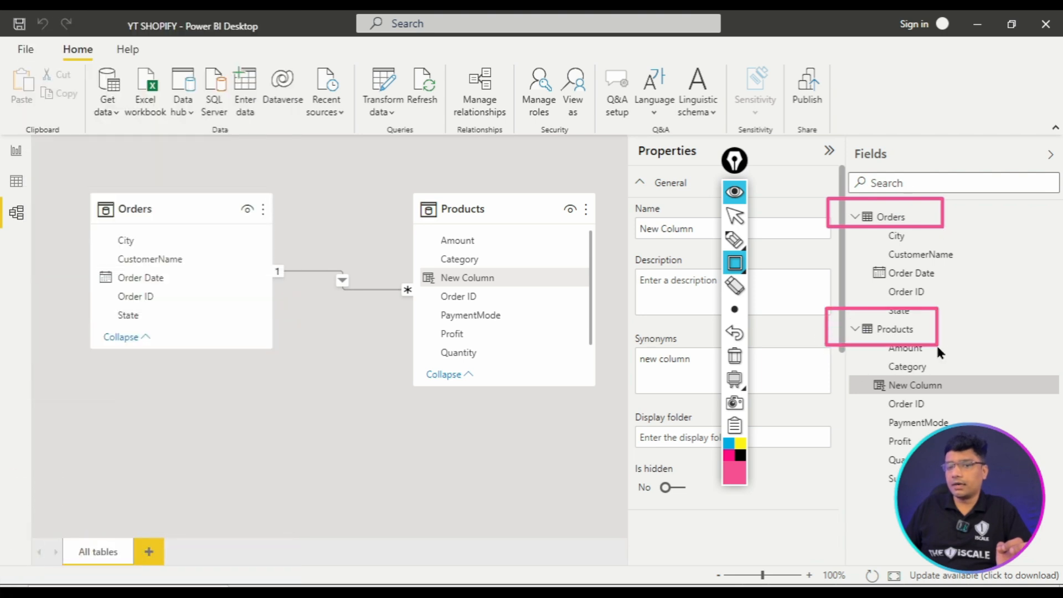
- Outline the Orders and Products cards in the diagram and the Order ID field in each, and hide the annotations
left_click_drag(73, 175, 140, 225)
left_click_drag(173, 261, 296, 388)
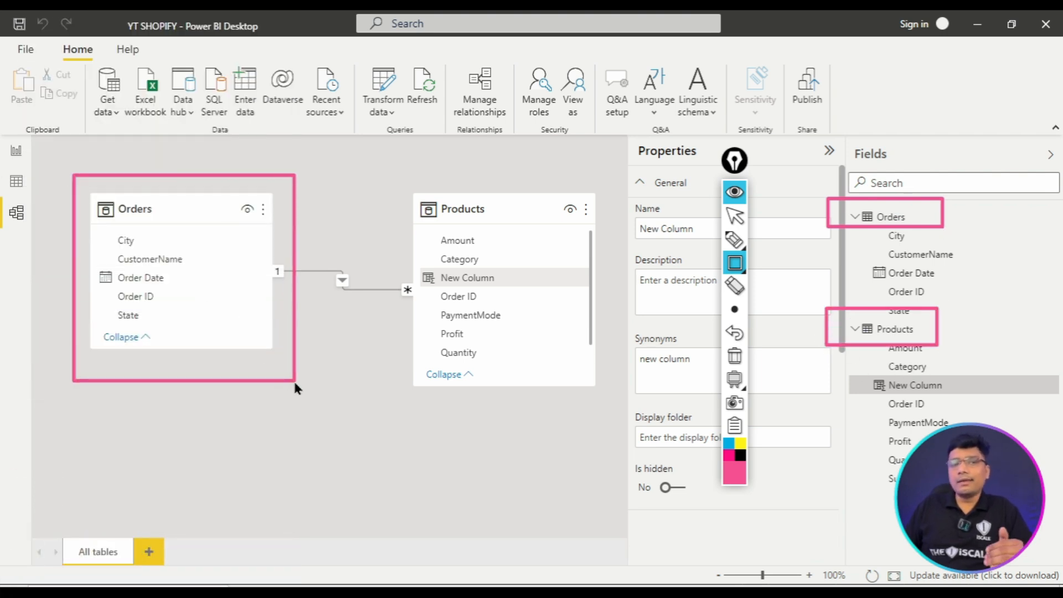
mouse_move(387, 178)
left_mouse_down()
mouse_move(534, 304)
mouse_move(630, 435)
left_mouse_up()
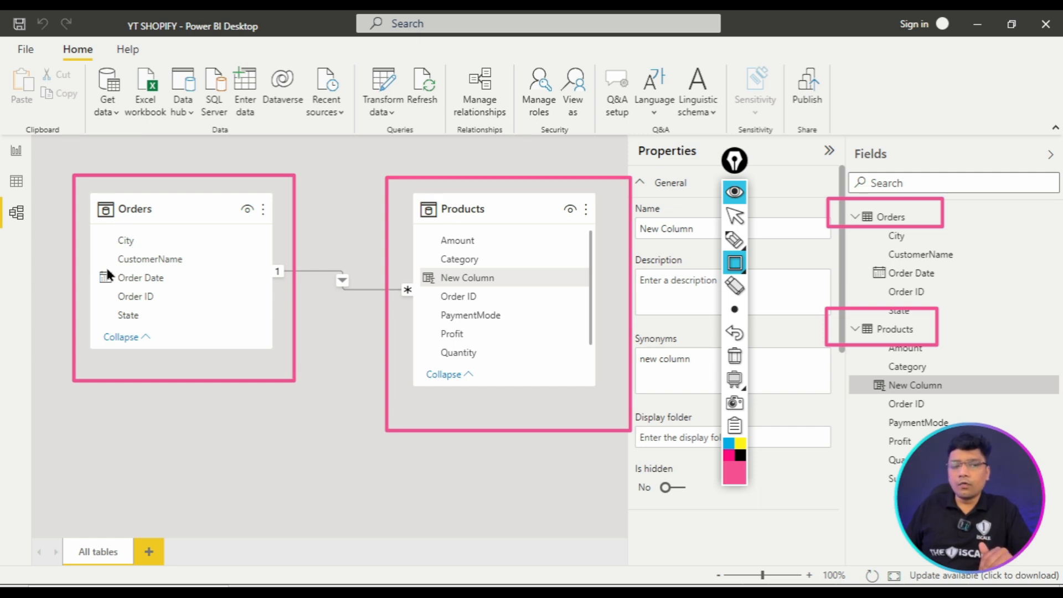
left_click_drag(431, 286, 491, 308)
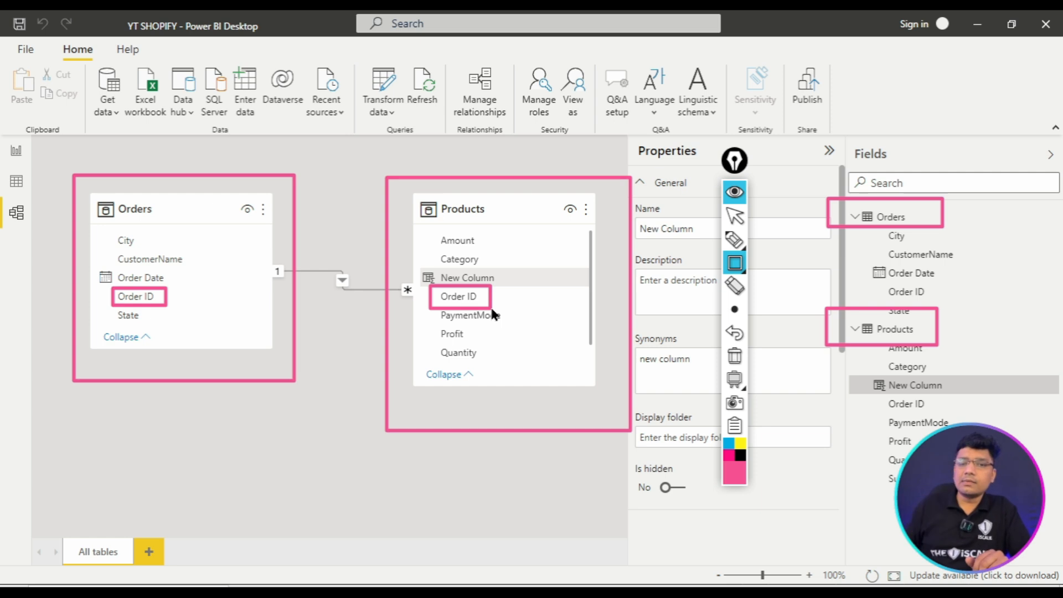
left_click(736, 169)
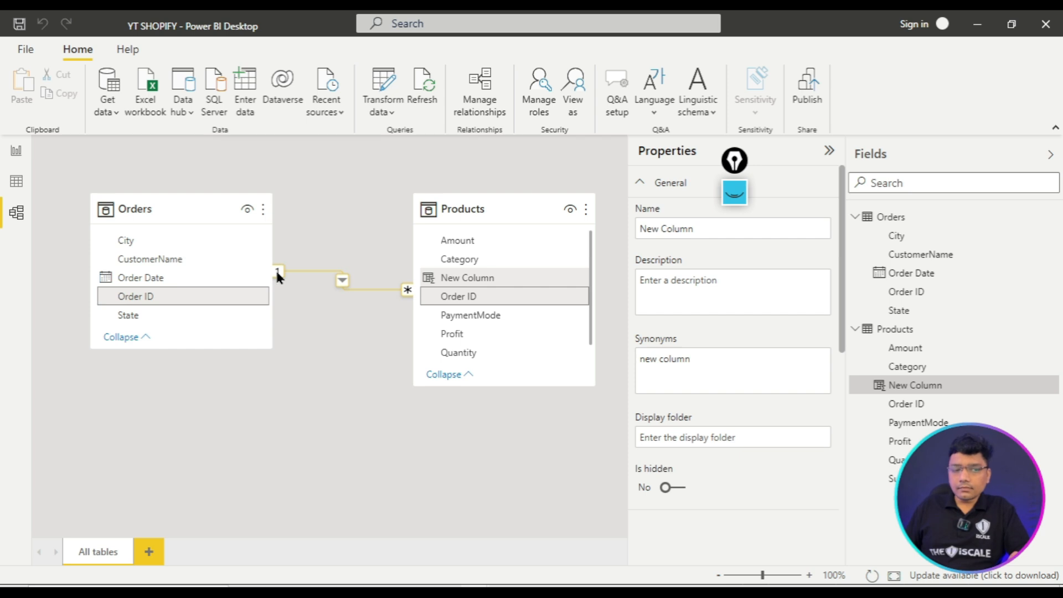
- Open the properties of the relationship between the Orders and Products tables and reposition the dialog over the diagram
right_click(408, 295)
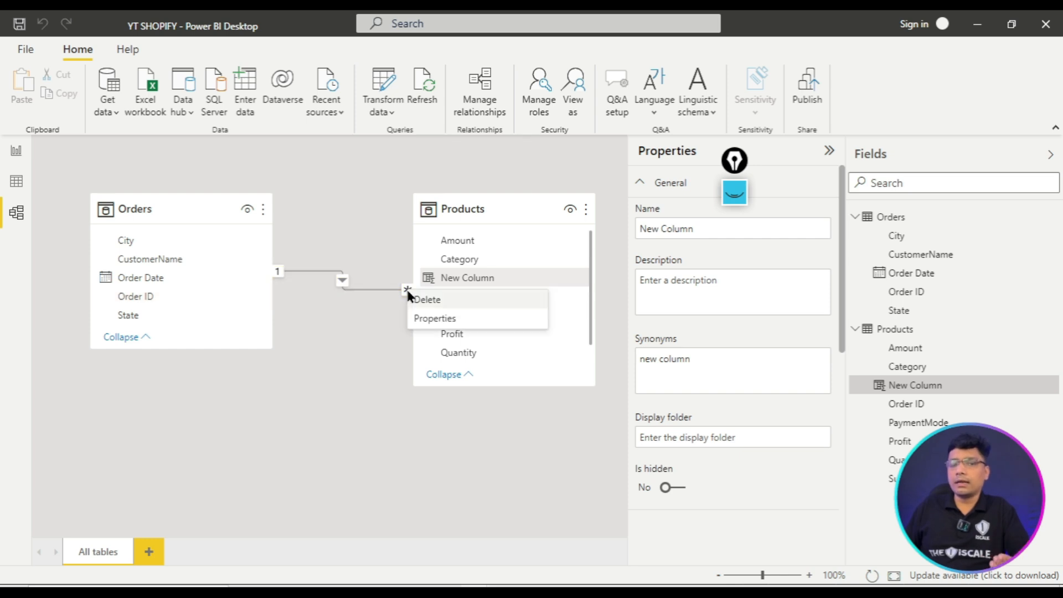
right_click(274, 268)
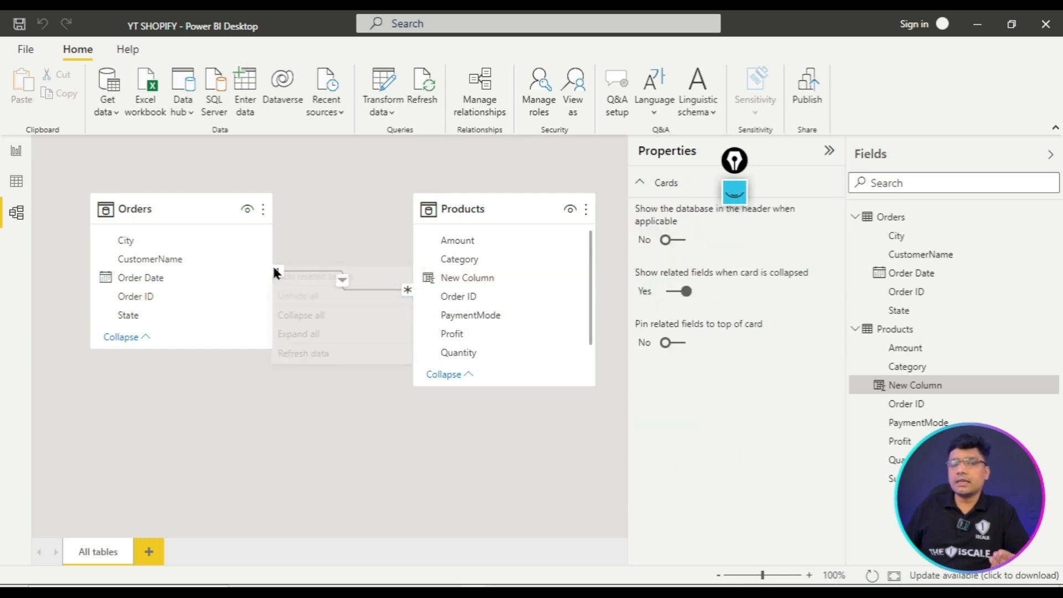
left_click(378, 228)
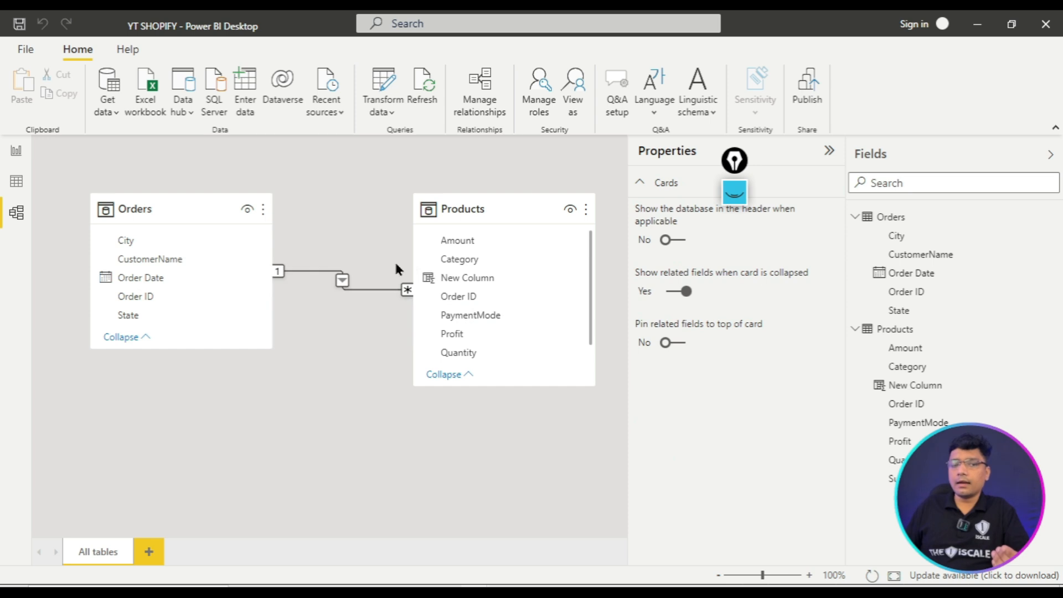
right_click(407, 294)
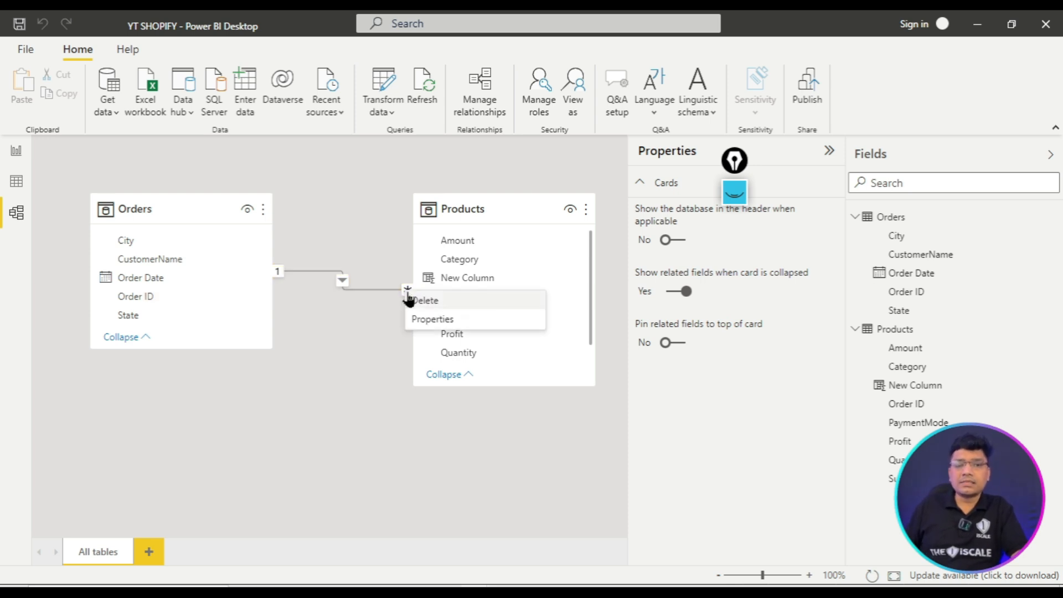
left_click(434, 321)
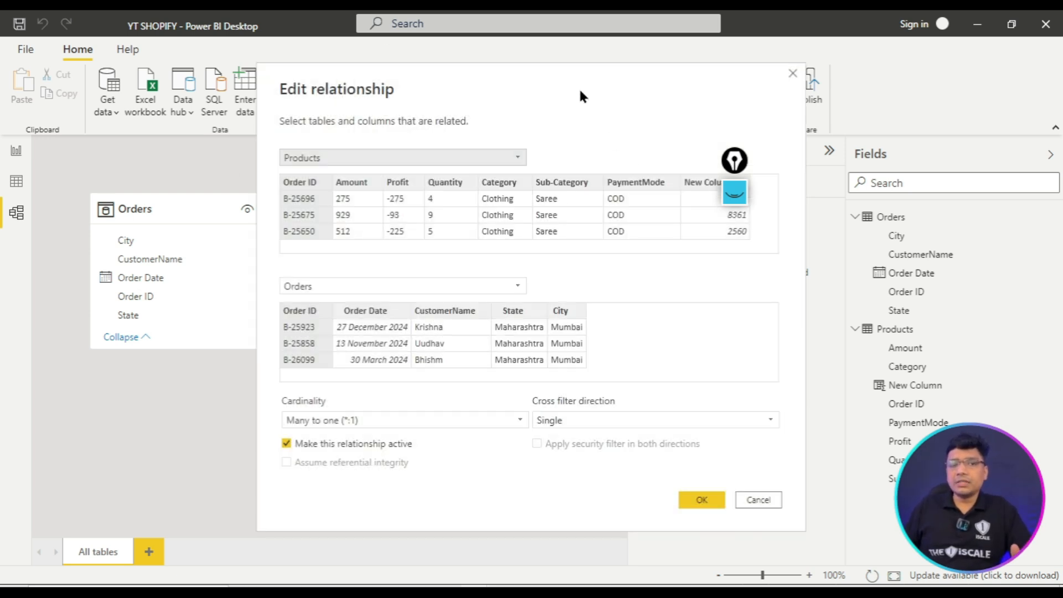
left_click_drag(579, 87, 559, 80)
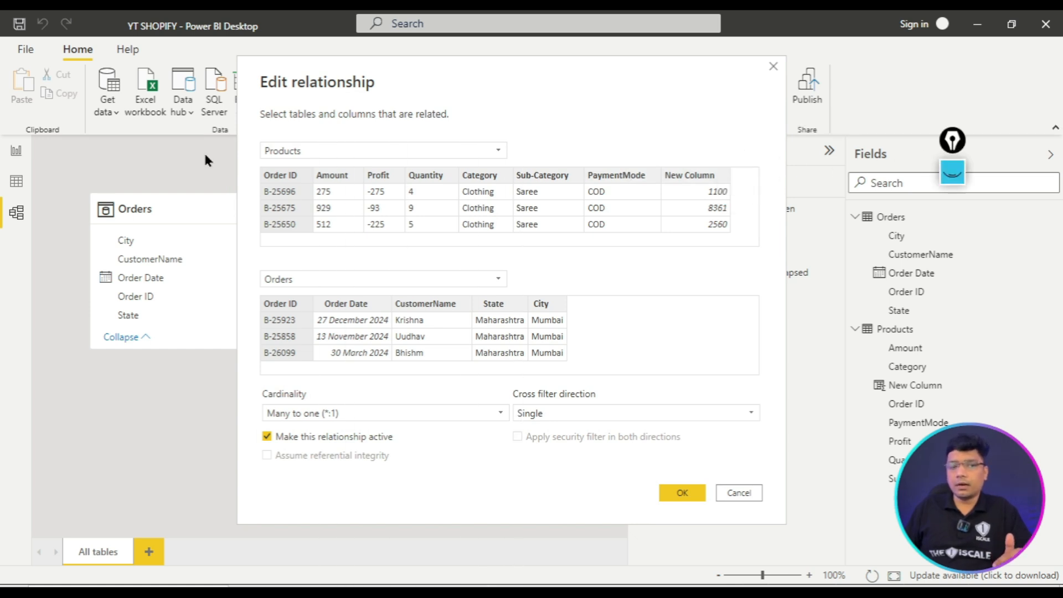
- Review the table choices of the relationship, keeping Products as the first table and Orders as the second
left_click(271, 149)
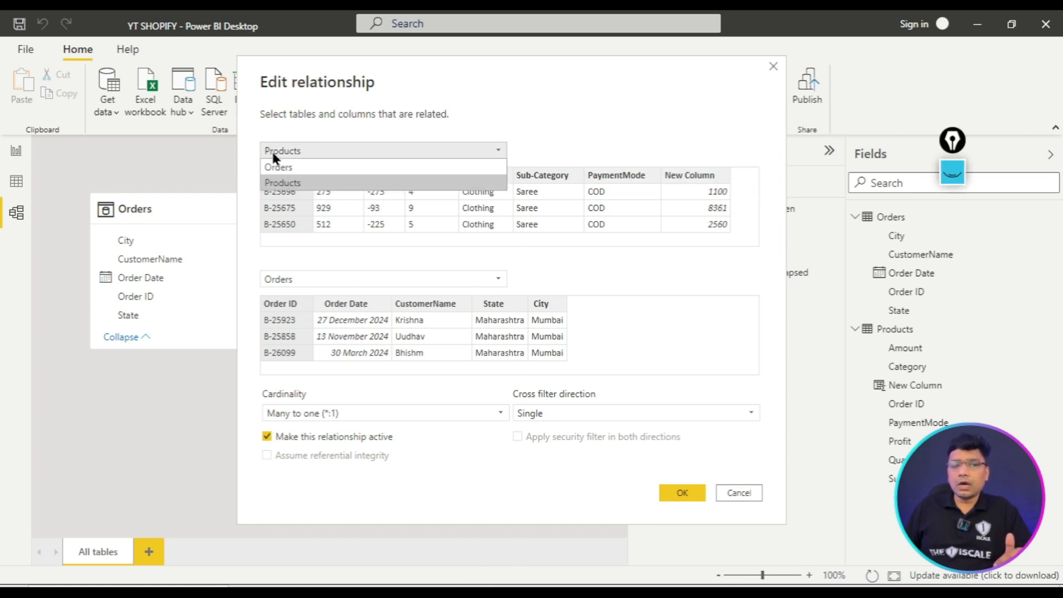
left_click(288, 184)
left_click(358, 276)
left_click(358, 276)
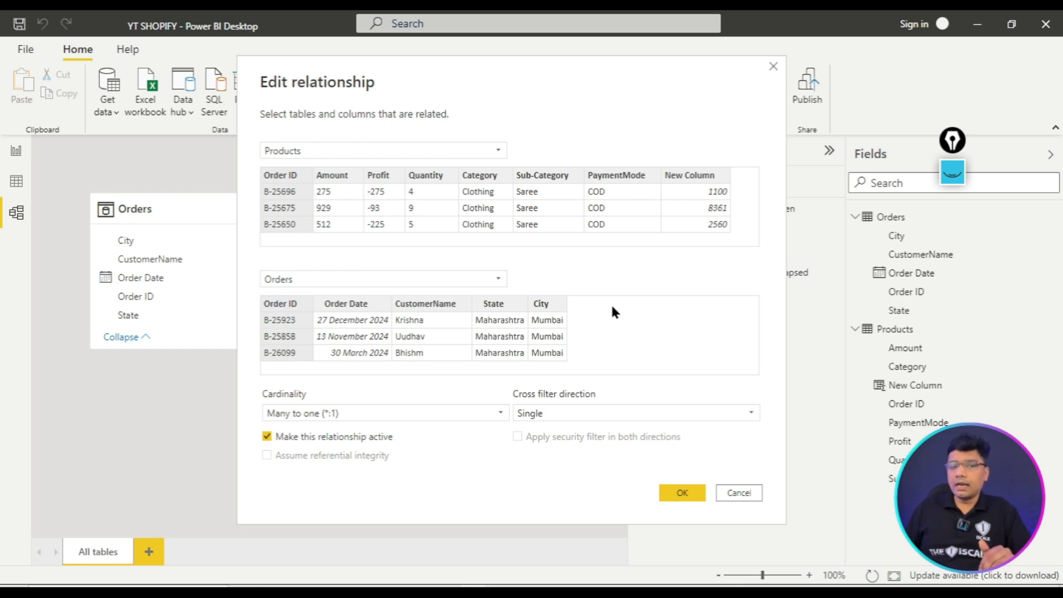
- Outline the Cardinality setting with a rectangle, clear the annotations and view the available cardinality options
left_click(951, 173)
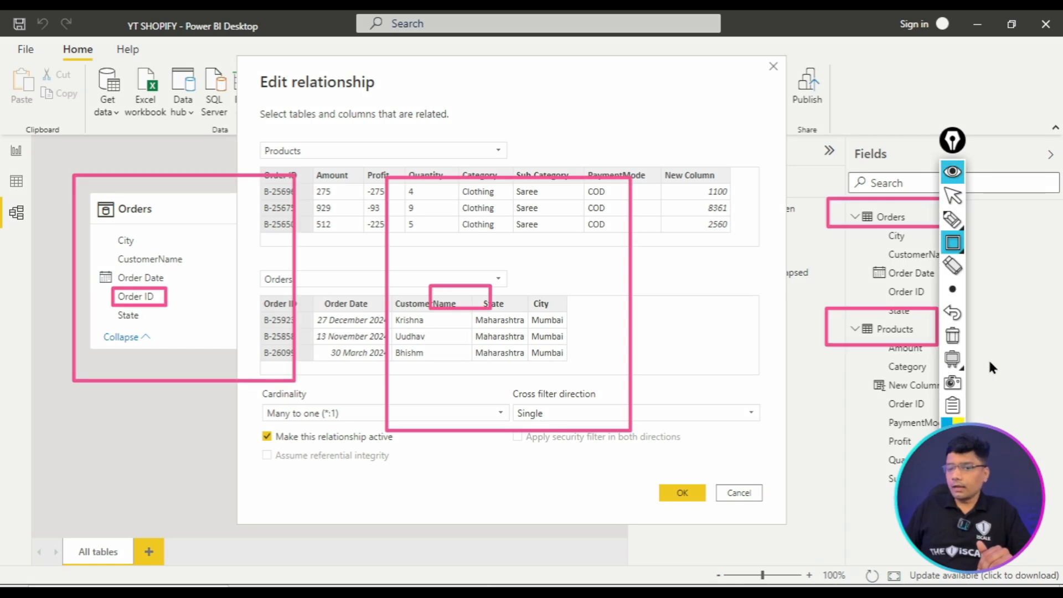
left_click(953, 336)
left_click_drag(245, 380, 515, 438)
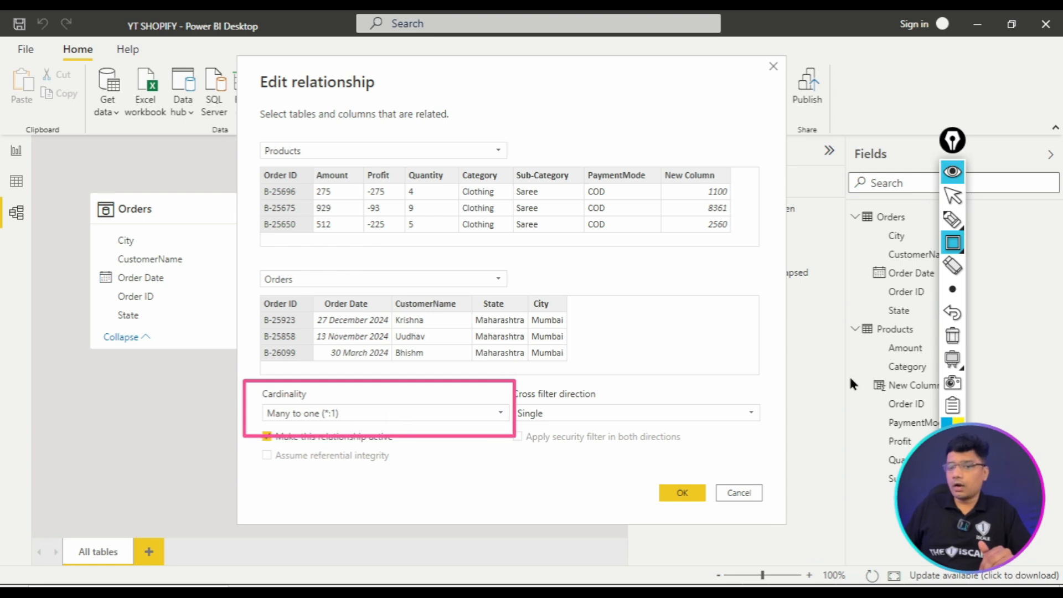
left_click(953, 336)
left_click(948, 178)
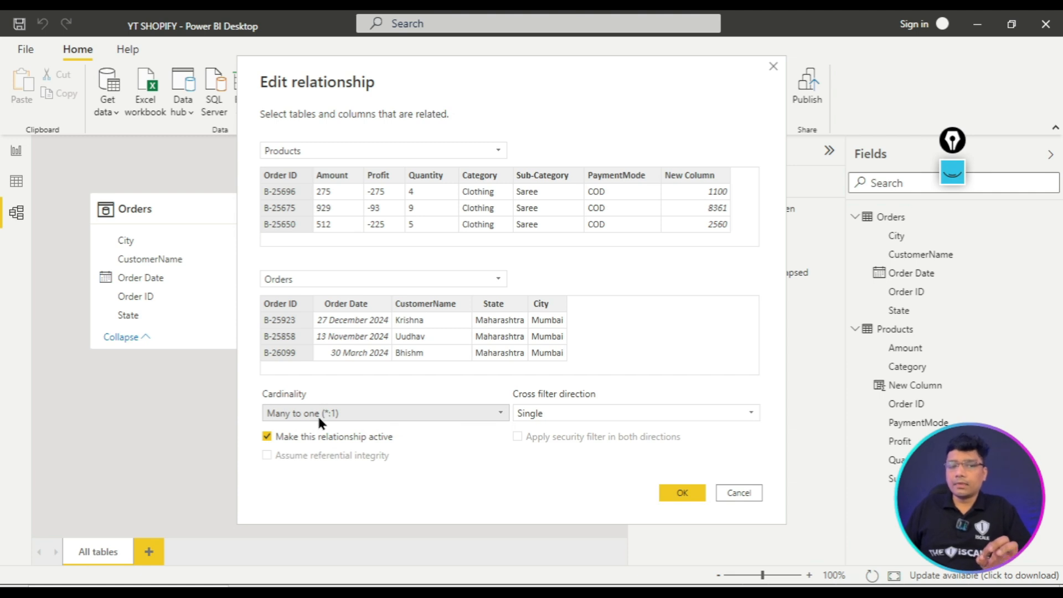
left_click(318, 414)
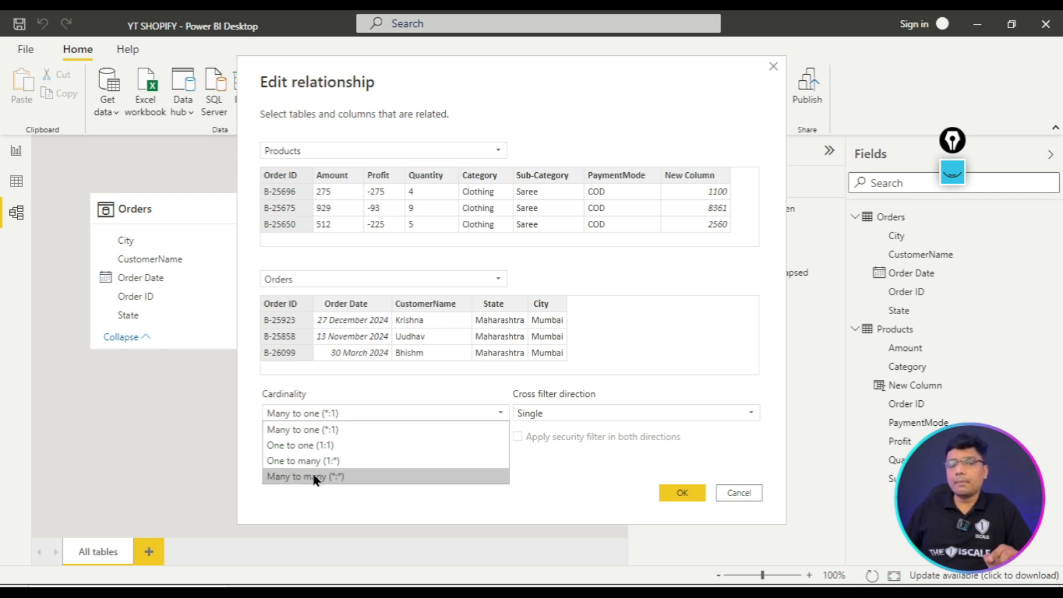
left_click(484, 414)
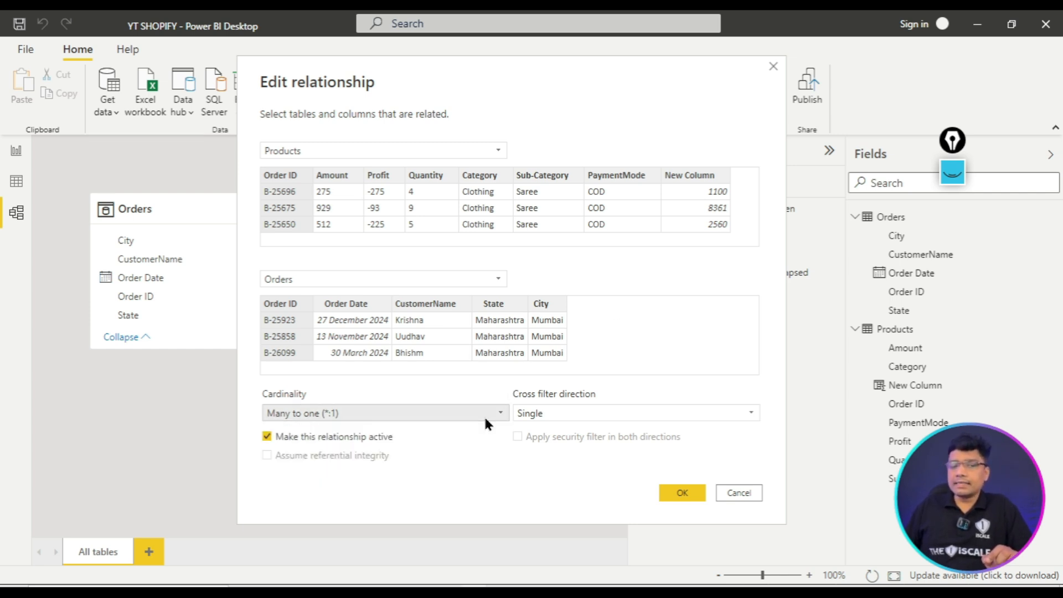
- Handwrite a circled T1 at Products and a circled T2 at Orders with the pen, tick both and link them with an arrow
mouse_move(953, 174)
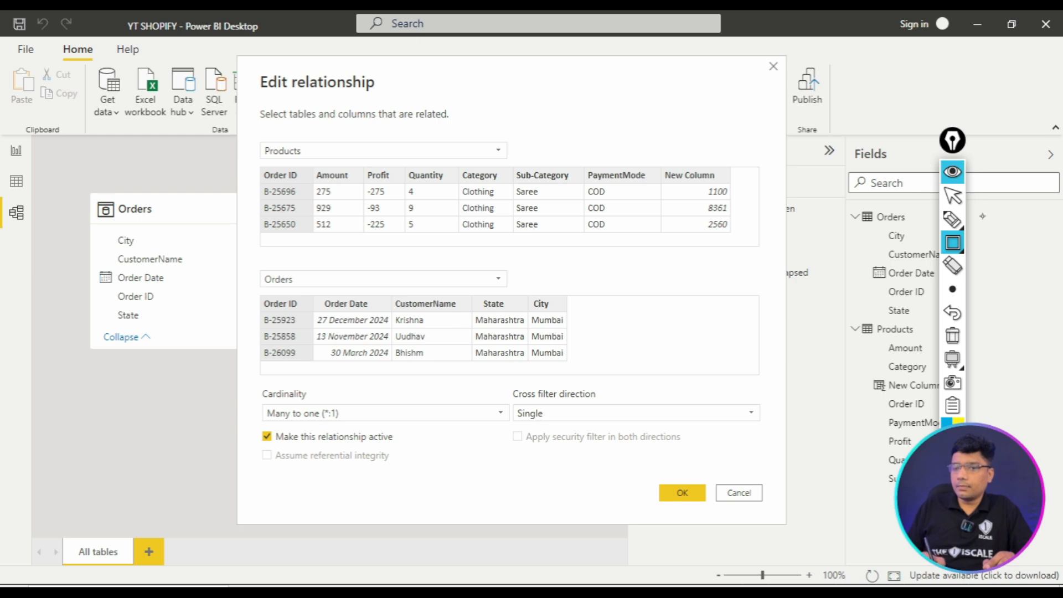
left_click(953, 220)
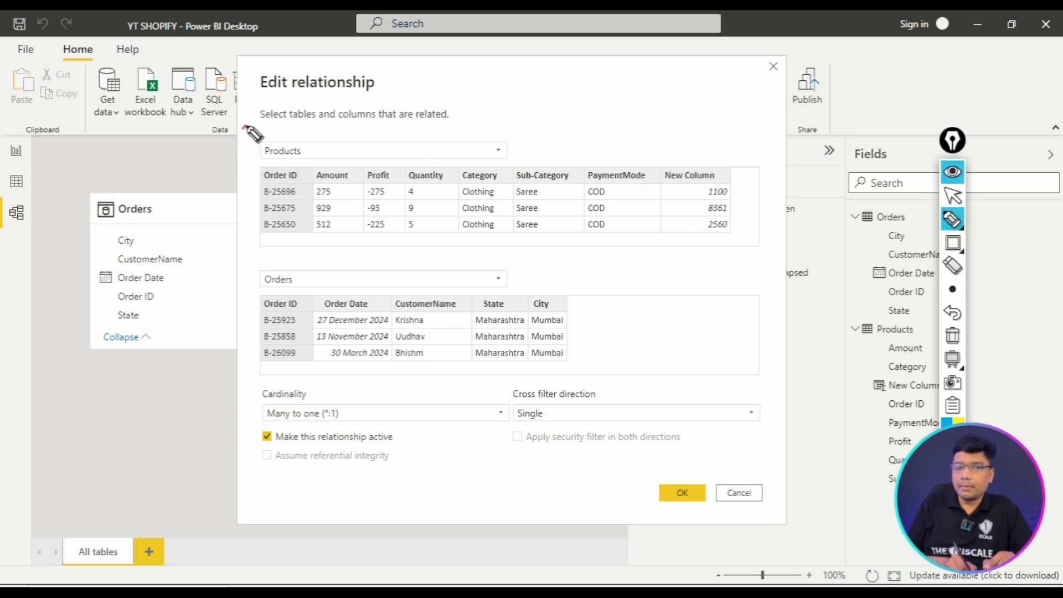
left_click_drag(280, 124, 266, 113)
mouse_move(219, 272)
left_mouse_down()
mouse_move(256, 275)
mouse_move(261, 264)
left_mouse_up()
left_click_drag(311, 127, 342, 114)
left_click_drag(303, 260, 328, 249)
mouse_move(251, 169)
left_mouse_down()
mouse_move(223, 179)
mouse_move(201, 298)
mouse_move(204, 318)
mouse_move(239, 321)
mouse_move(232, 330)
left_mouse_up()
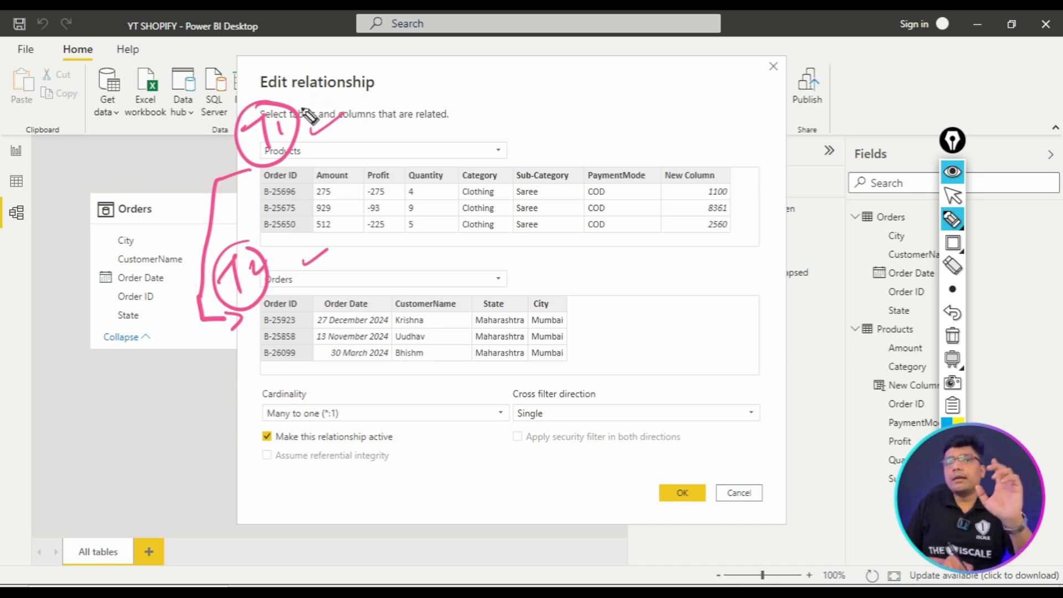
- Mark T1 with a circled M, write T1 Many and T2 One joined by a double-headed arrow, and hide the annotations
mouse_move(305, 108)
left_mouse_down()
mouse_move(347, 76)
mouse_move(361, 94)
left_mouse_up()
mouse_move(523, 78)
left_mouse_down()
mouse_move(541, 90)
mouse_move(570, 76)
mouse_move(587, 117)
mouse_move(565, 157)
mouse_move(612, 159)
mouse_move(602, 169)
left_mouse_up()
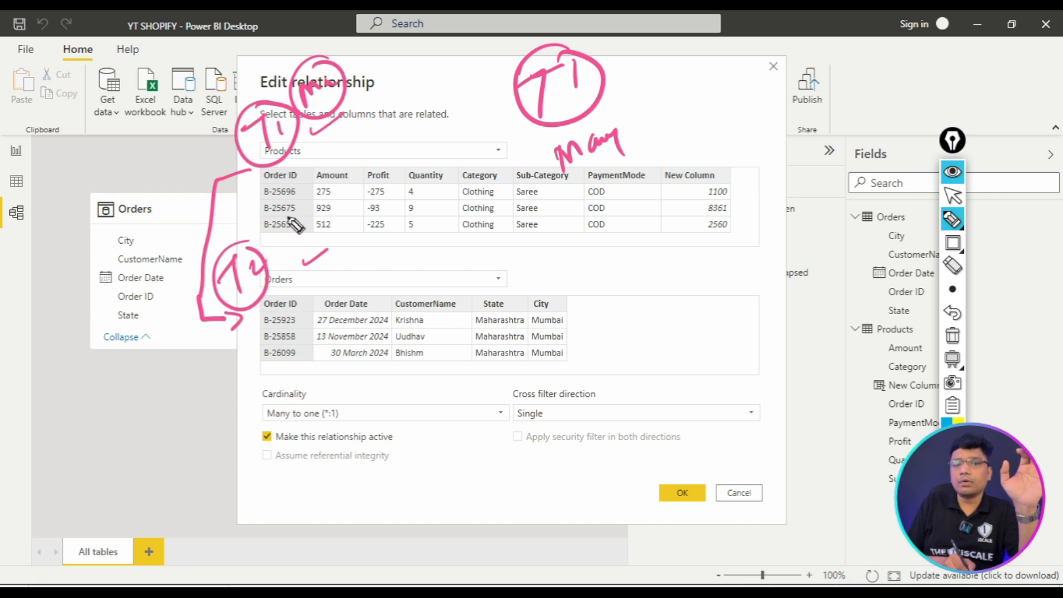
mouse_move(697, 57)
left_mouse_down()
mouse_move(719, 37)
mouse_move(719, 81)
left_mouse_up()
left_click_drag(726, 52, 748, 55)
mouse_move(739, 34)
left_mouse_down()
mouse_move(695, 45)
mouse_move(726, 46)
left_mouse_up()
mouse_move(752, 101)
left_mouse_down()
mouse_move(734, 122)
mouse_move(789, 102)
left_mouse_up()
left_click_drag(653, 155, 707, 123)
mouse_move(694, 119)
left_mouse_down()
mouse_move(700, 136)
mouse_move(668, 159)
left_mouse_up()
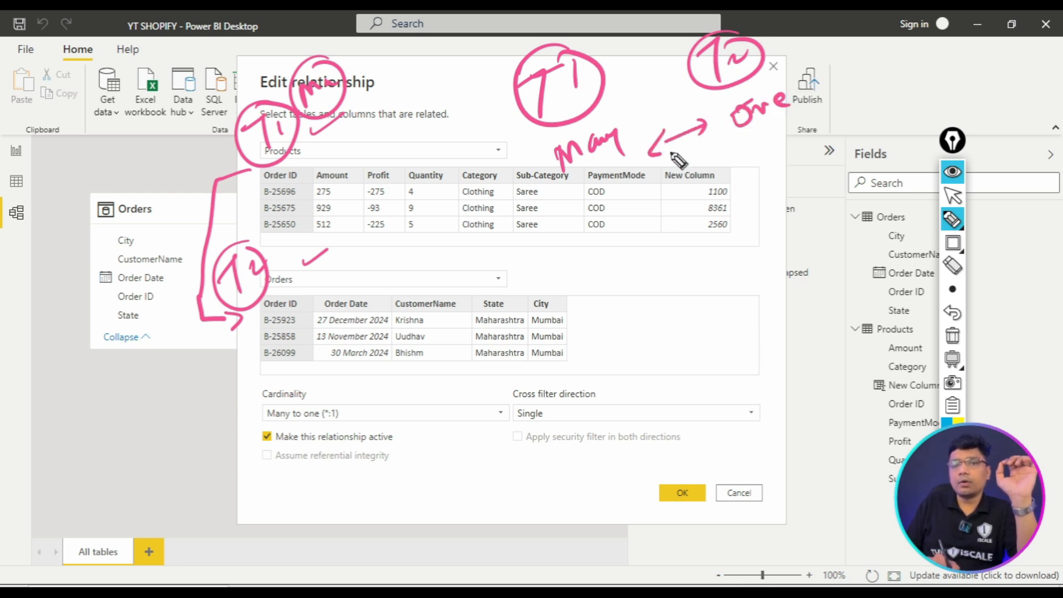
left_click(953, 173)
- Keep the relationship's cardinality as Many to one (*:1) and accept the relationship settings
left_click(363, 417)
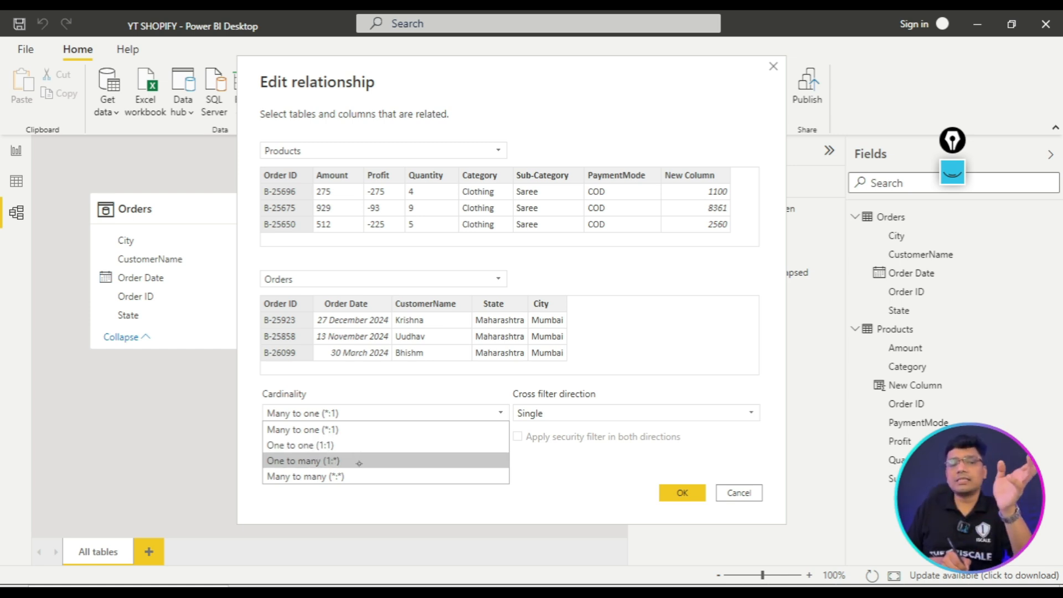
left_click(360, 431)
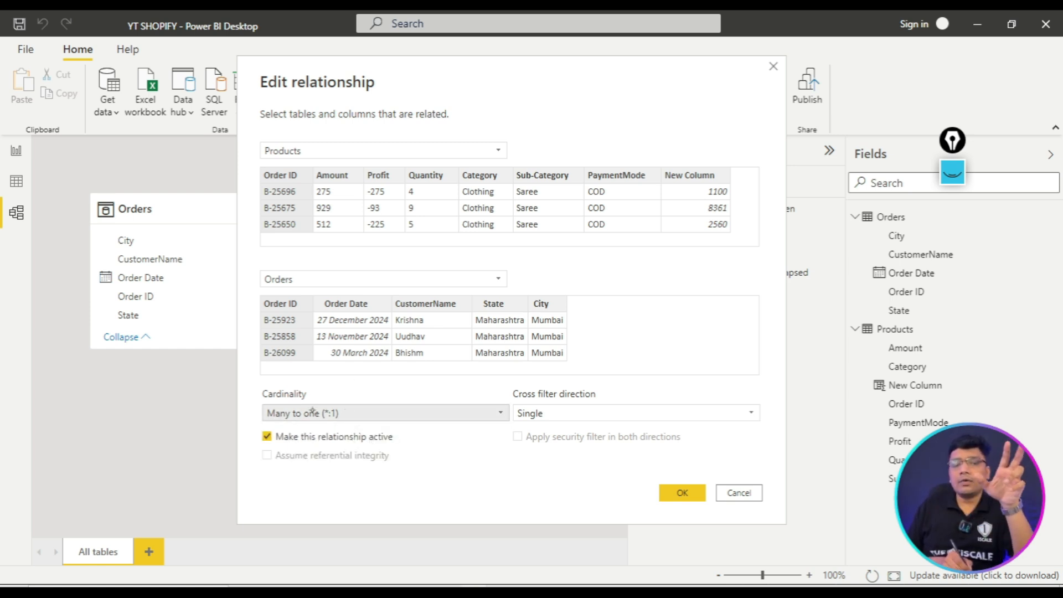
left_click(697, 489)
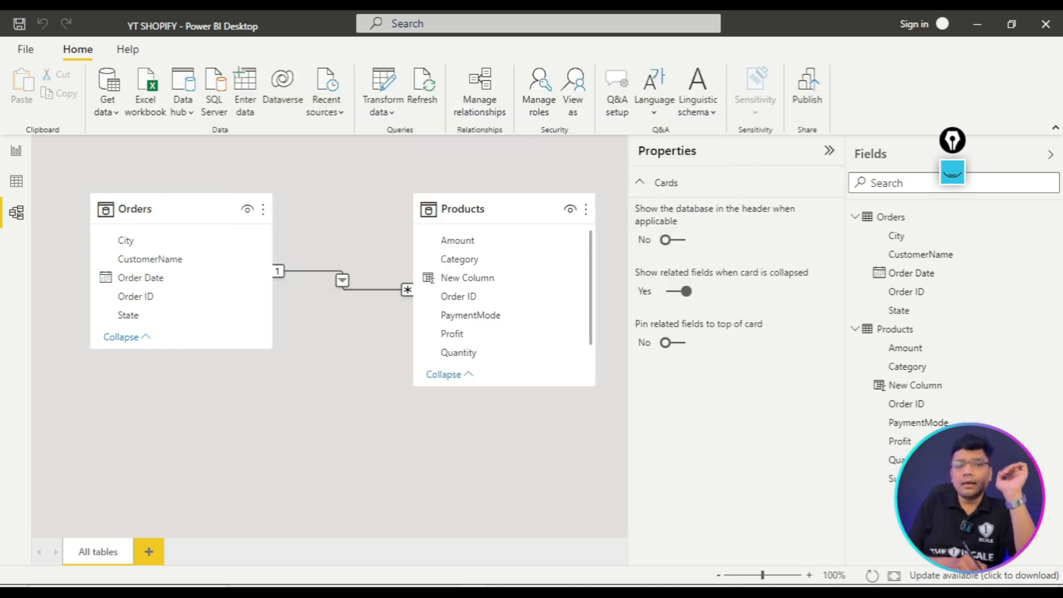
- Go through the Data view, the Model view and the Report view
left_click(16, 181)
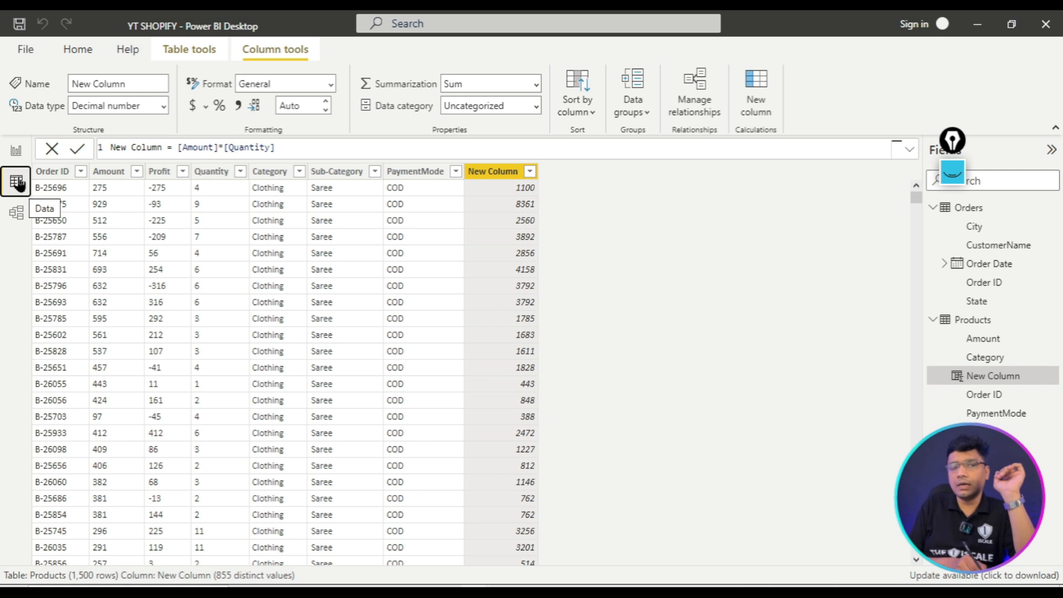
left_click(16, 212)
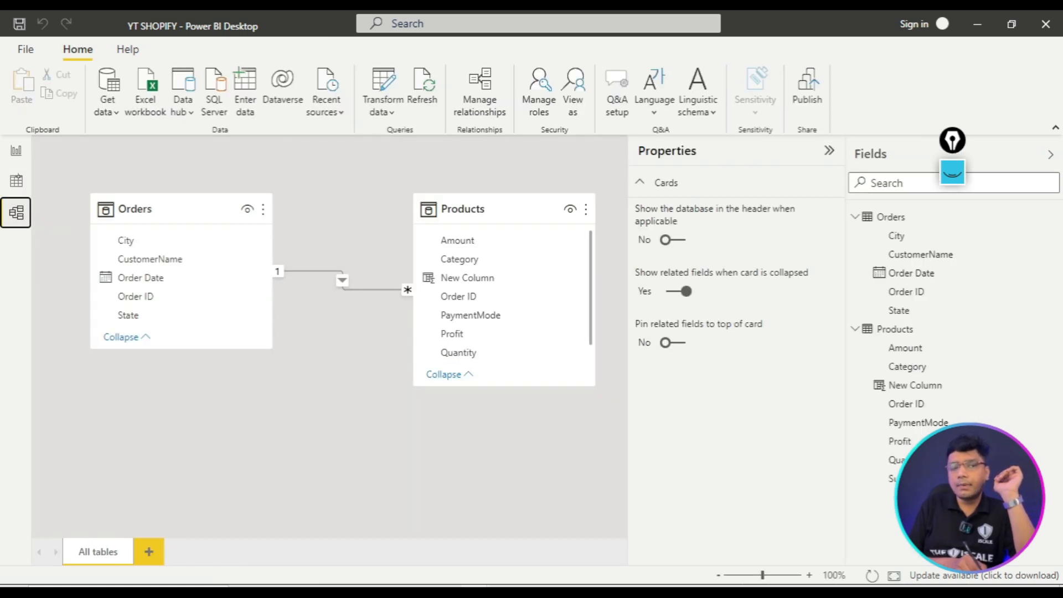
left_click(16, 151)
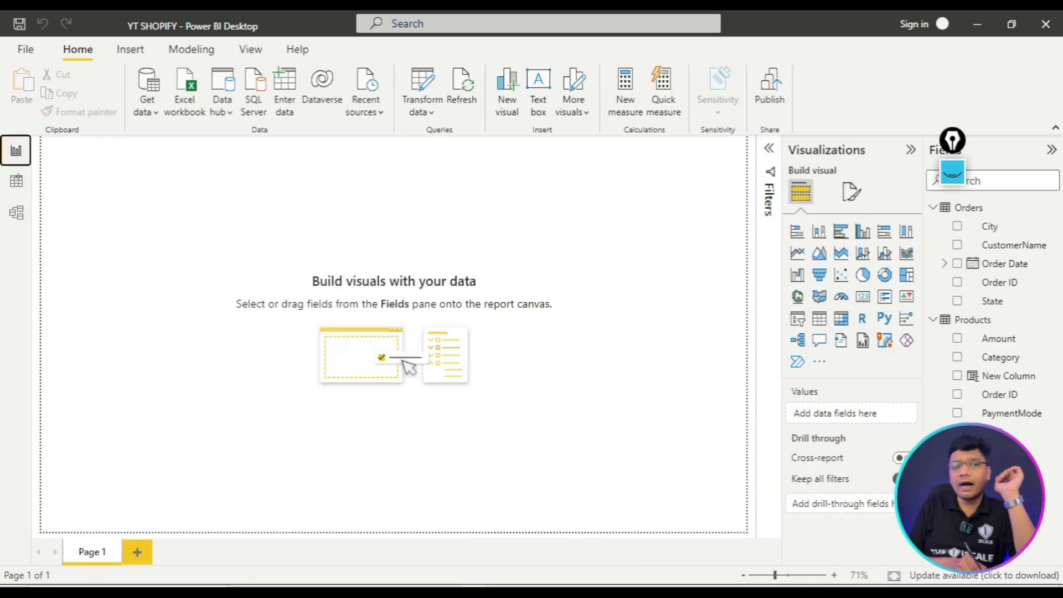
- Delete the calculated column New Column from the Products table and return to the Report view
left_click(16, 181)
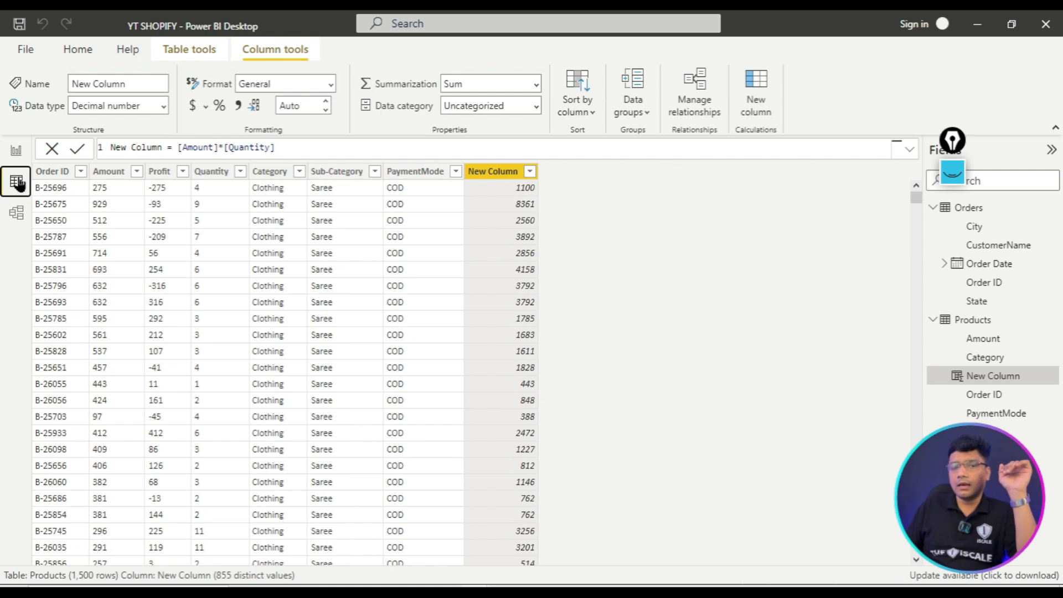
right_click(514, 174)
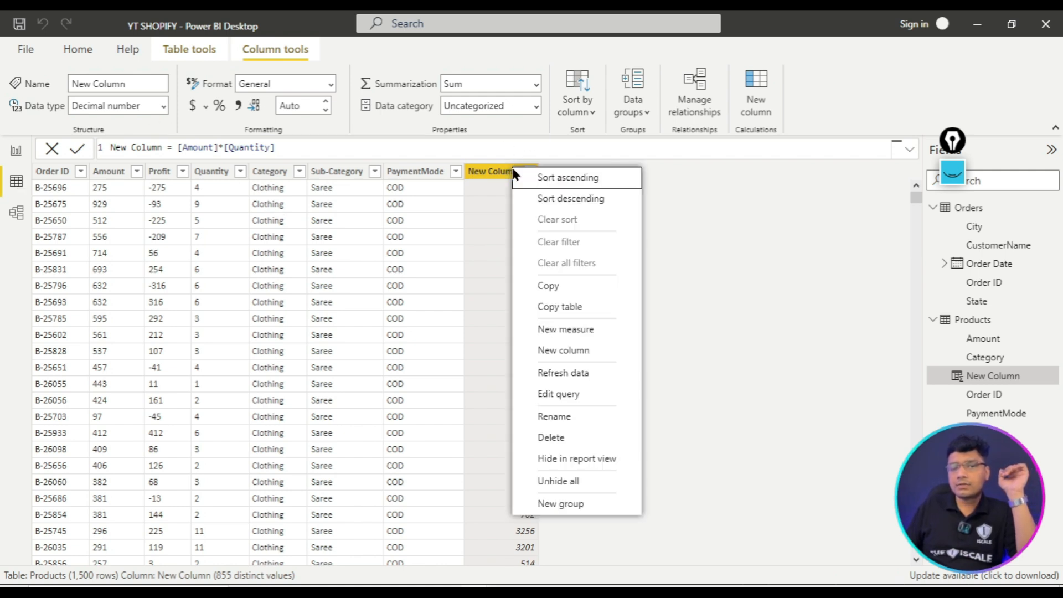
left_click(561, 443)
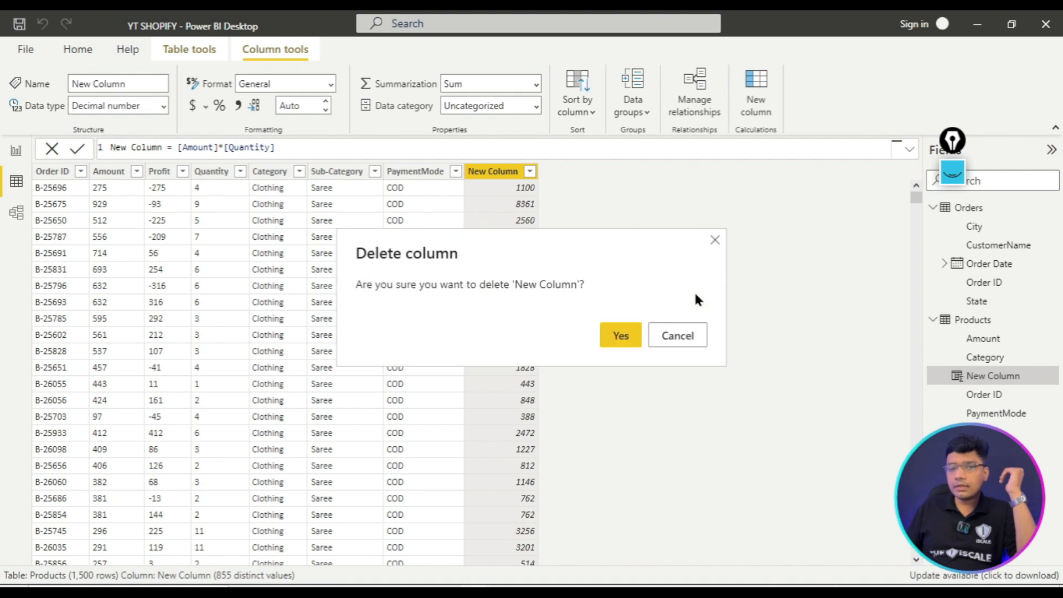
left_click(625, 333)
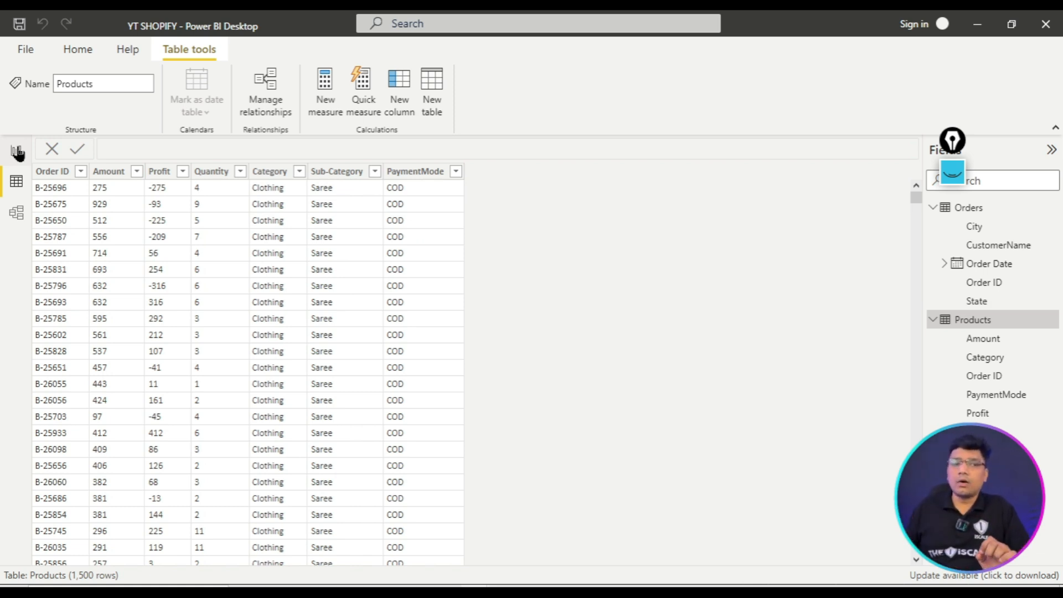
left_click(17, 152)
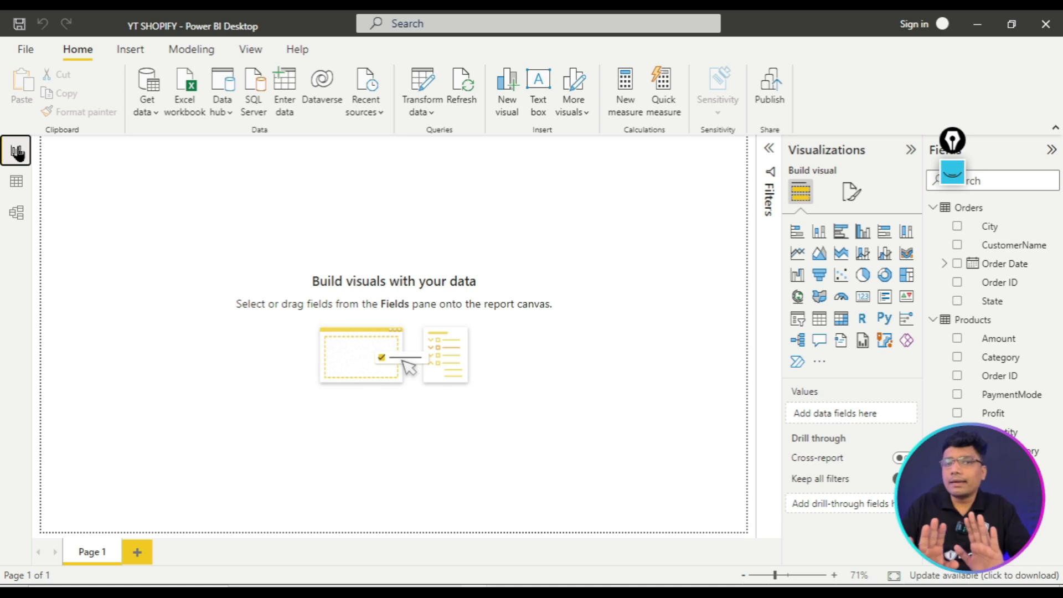
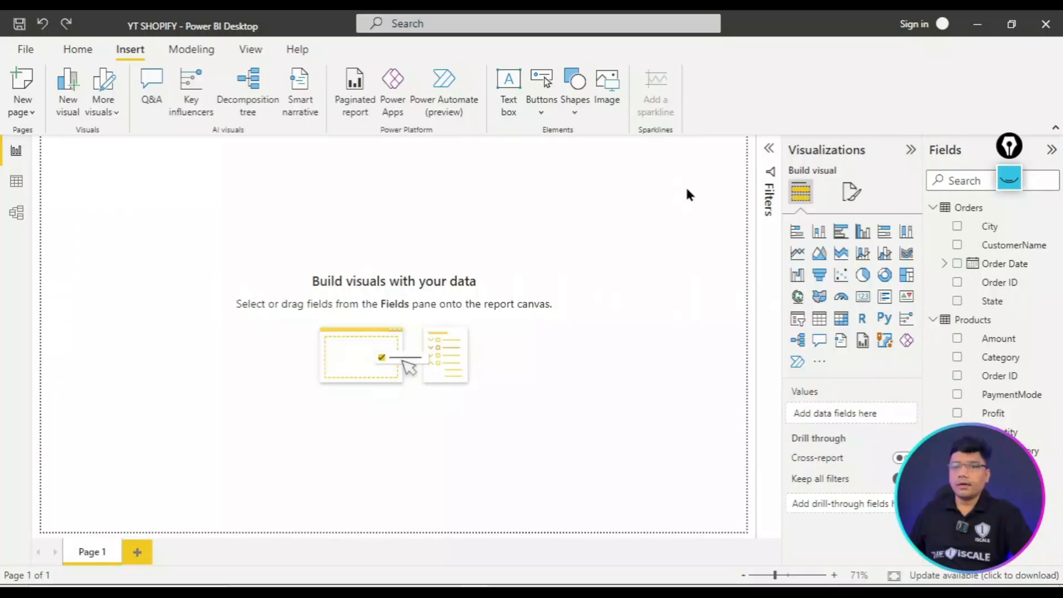
- Switch to the window with the finished shopify dashboard report
left_click(1007, 191)
left_click(1007, 189)
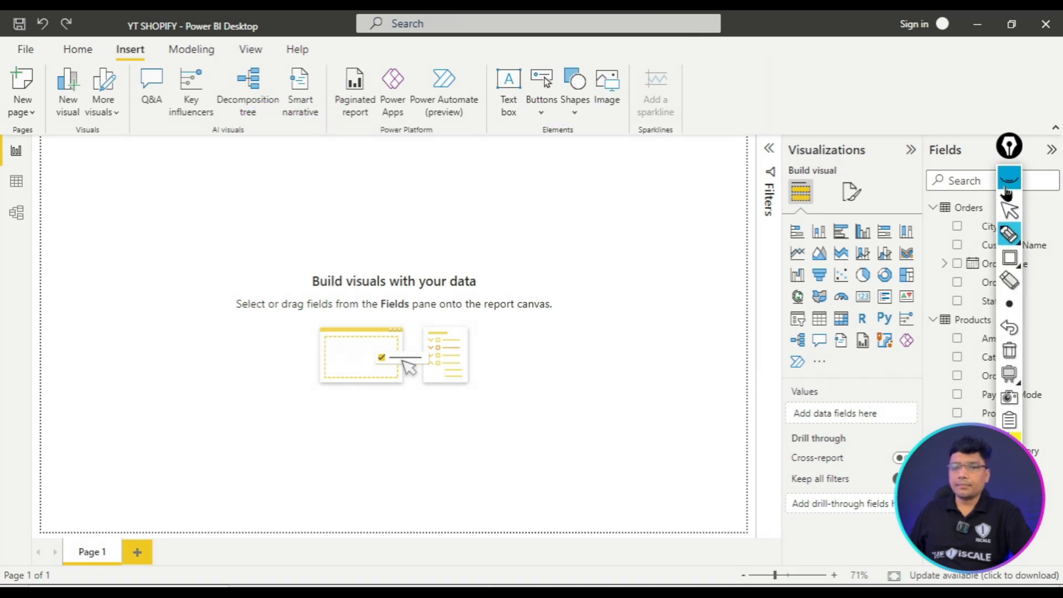
mouse_move(475, 593)
left_click(433, 551)
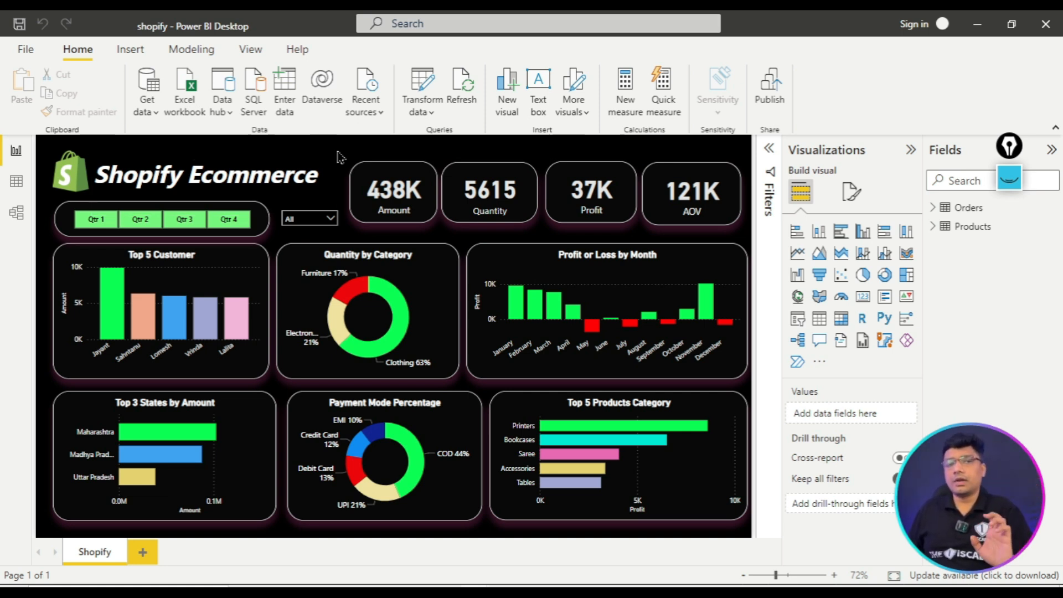
- Filter the finished dashboard by Qtr 1 and the state Gujarat with its slicers
left_click(108, 221)
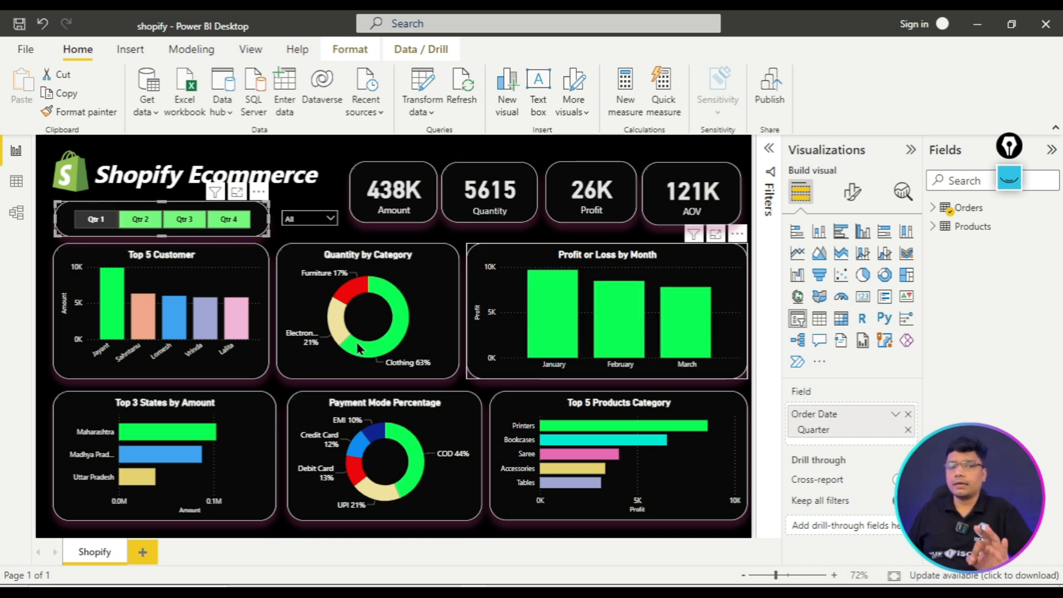
left_click(330, 220)
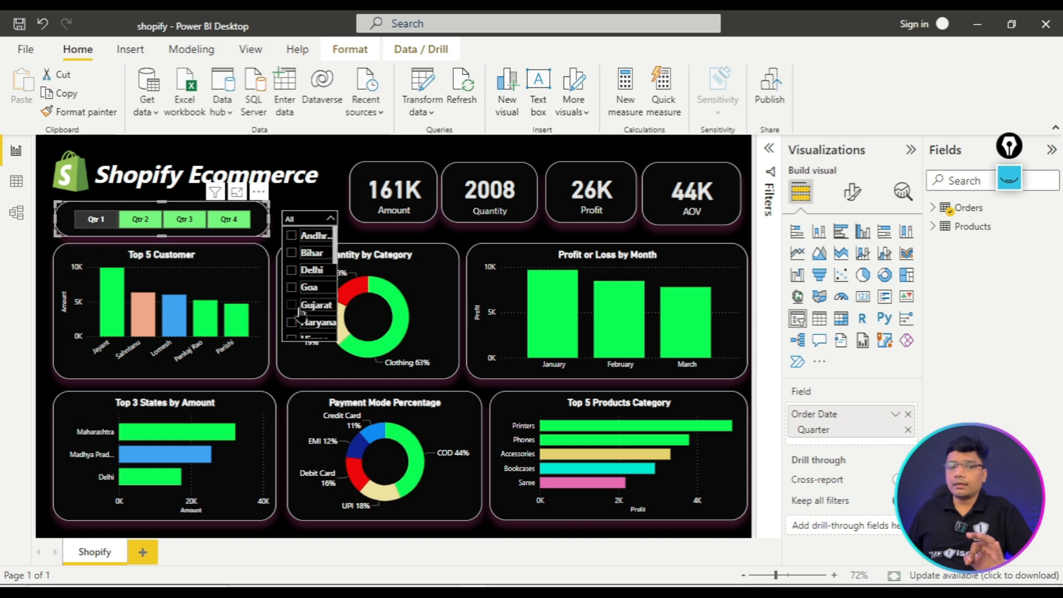
left_click(299, 314)
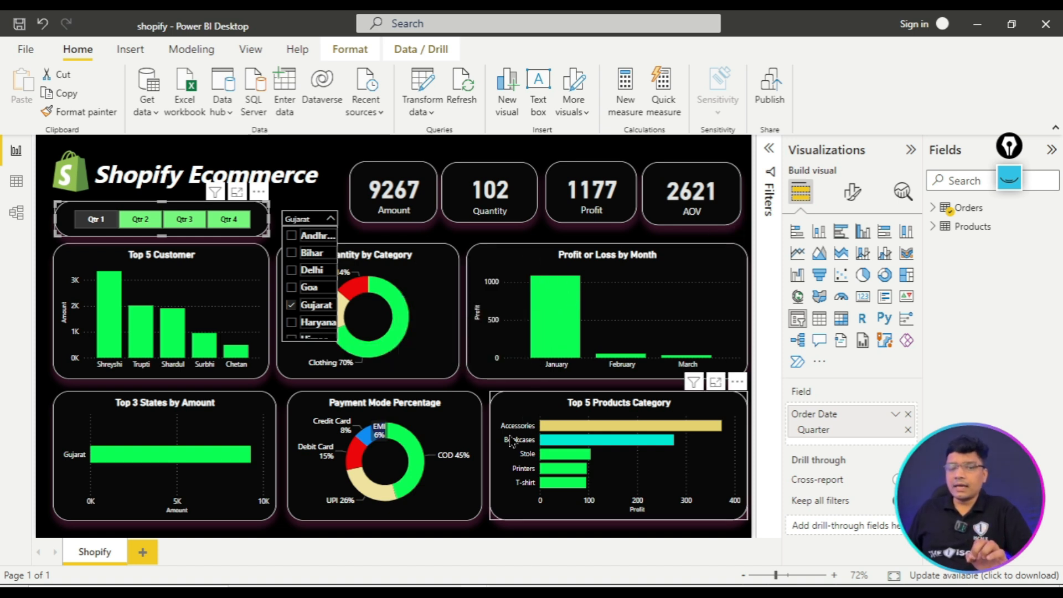
- Change the finished dashboard's slicers from Gujarat to the state Uttar Pradesh and to Qtr 3, leaving no visual selected
mouse_move(629, 437)
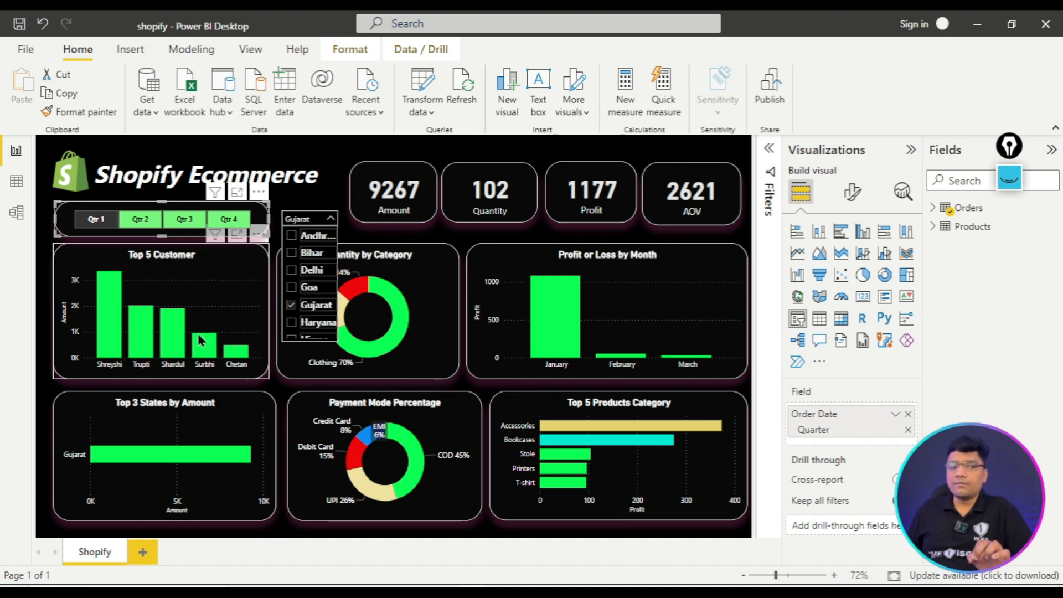
mouse_move(198, 359)
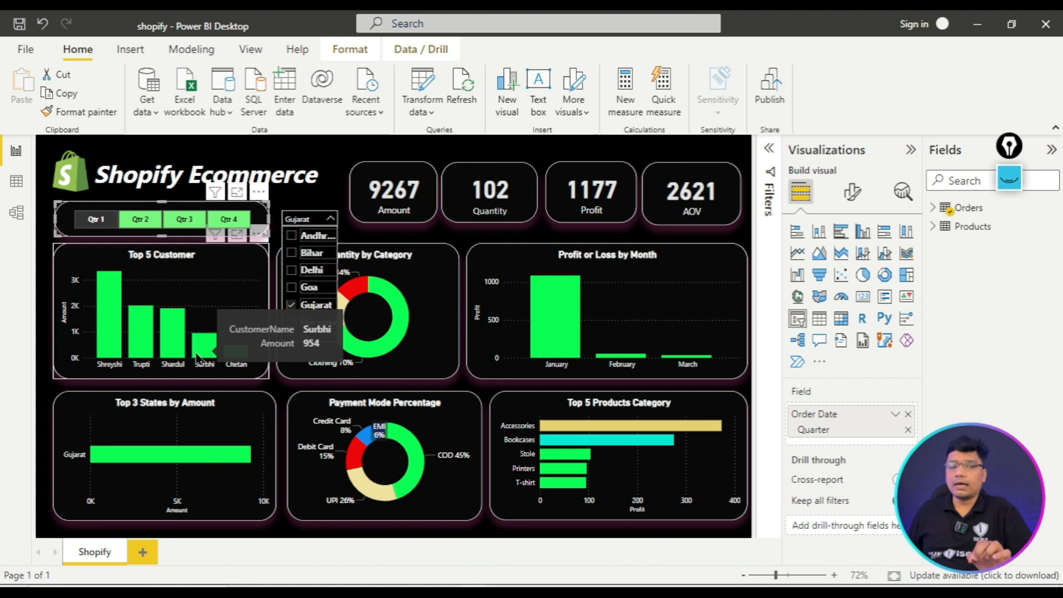
mouse_move(107, 349)
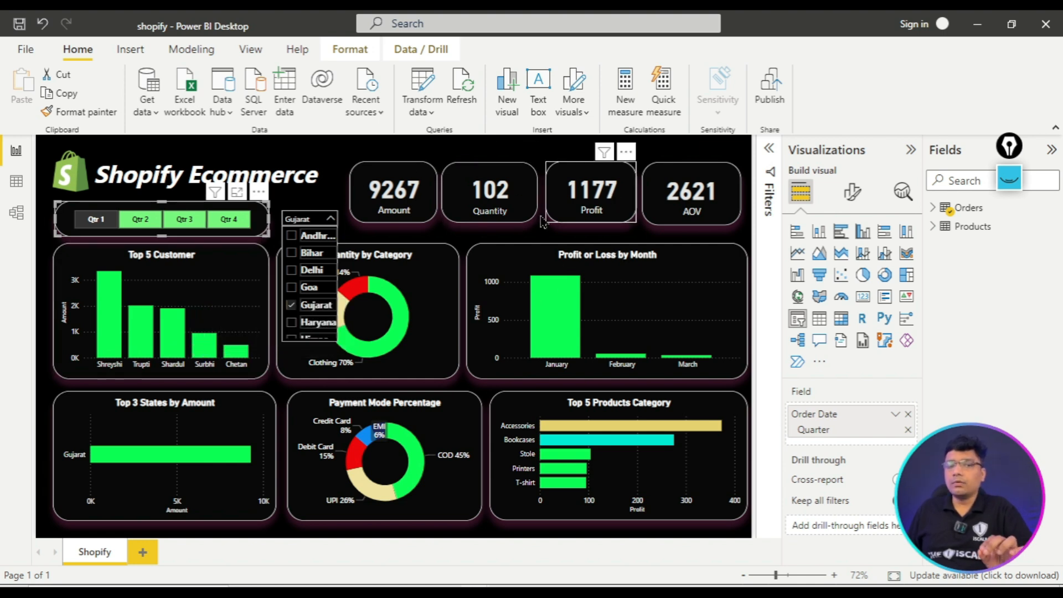
left_click(292, 306)
scroll(293, 321, "down", 2)
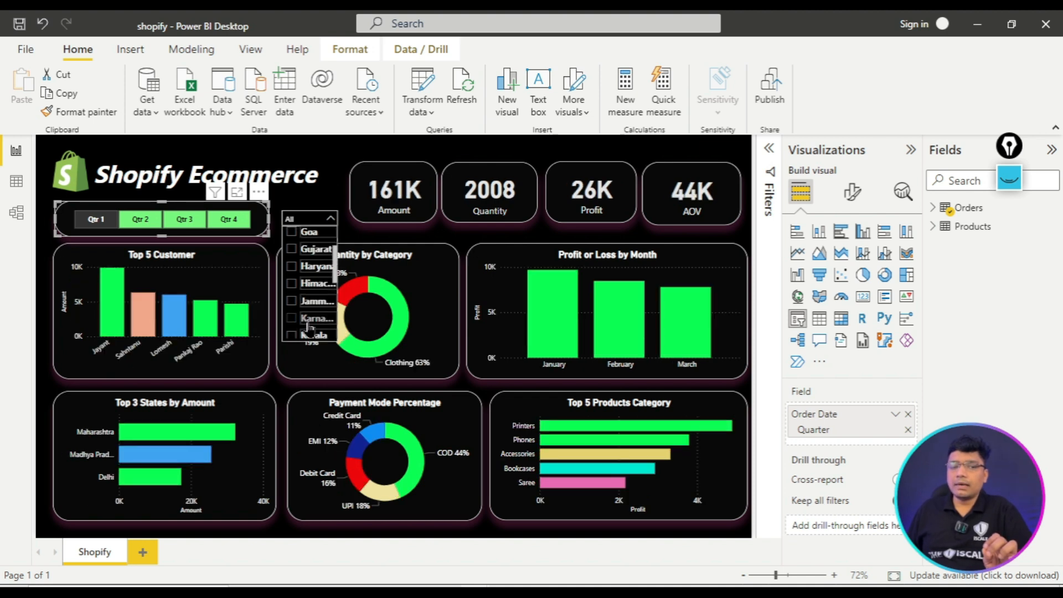
scroll(292, 335, "down", 4)
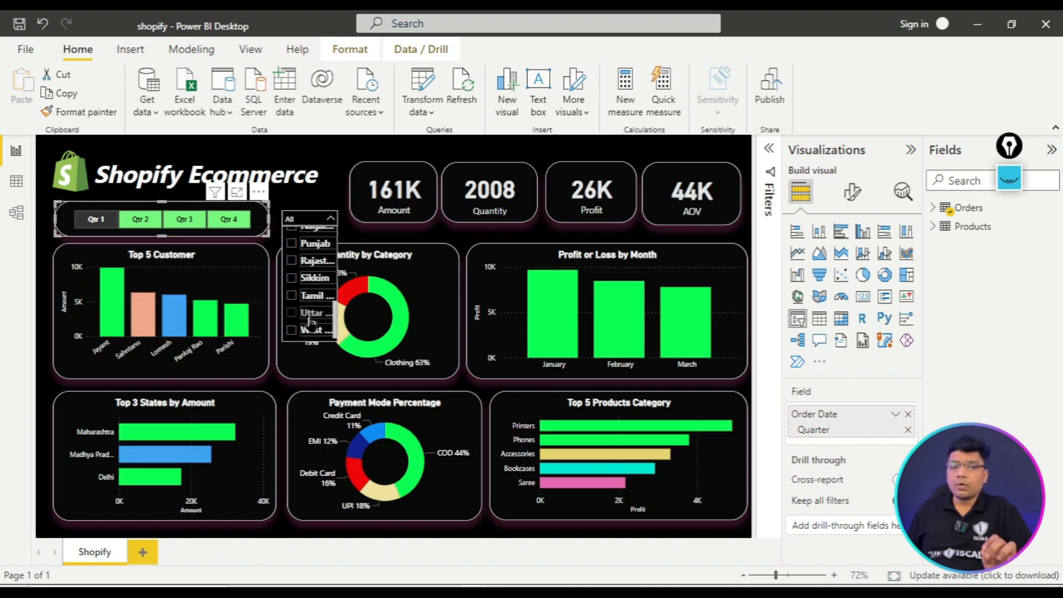
left_click(292, 313)
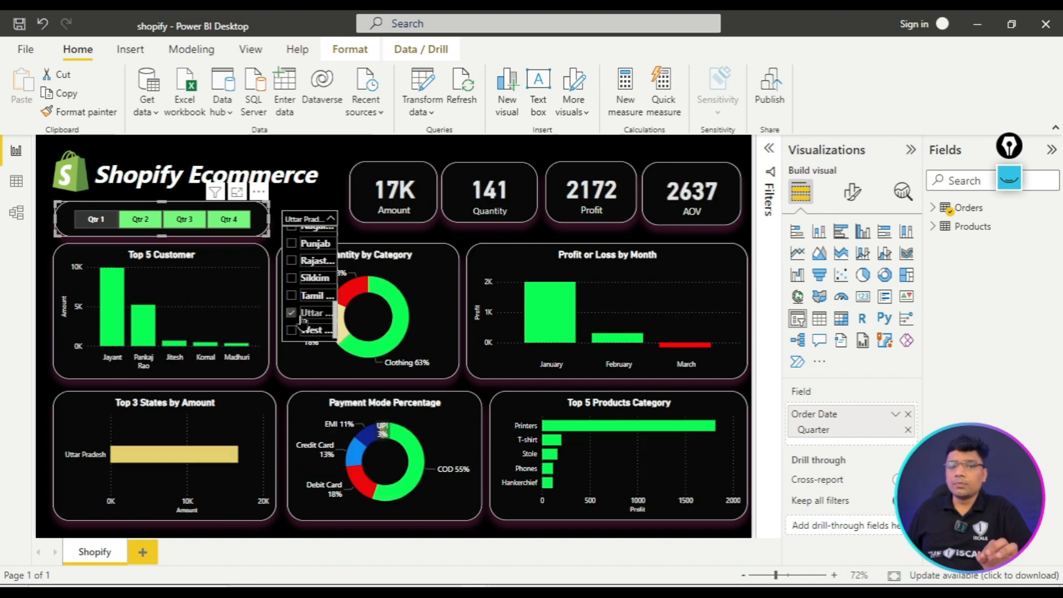
left_click(191, 223)
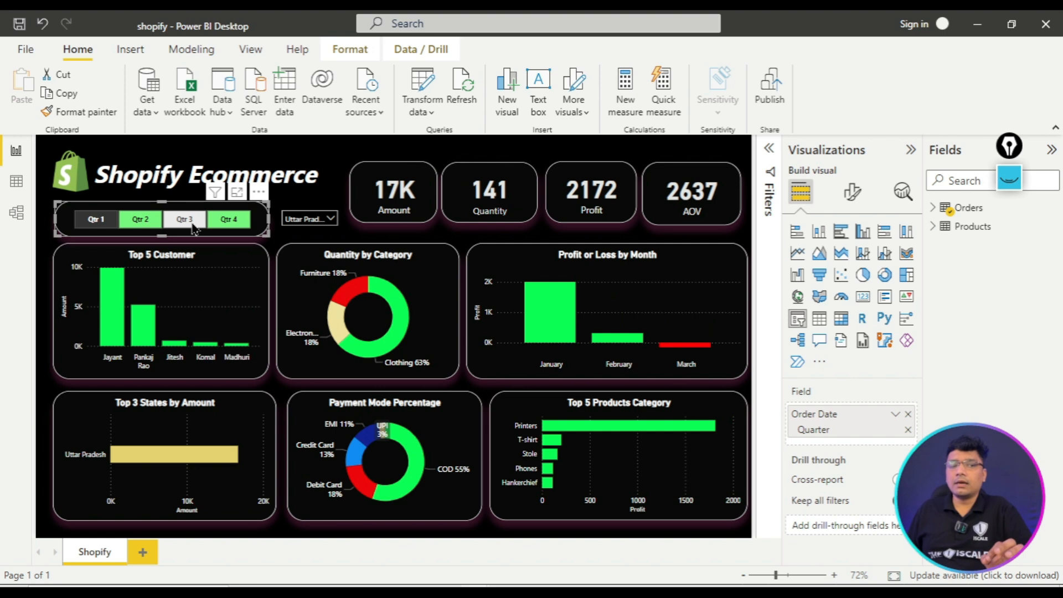
left_click(191, 222)
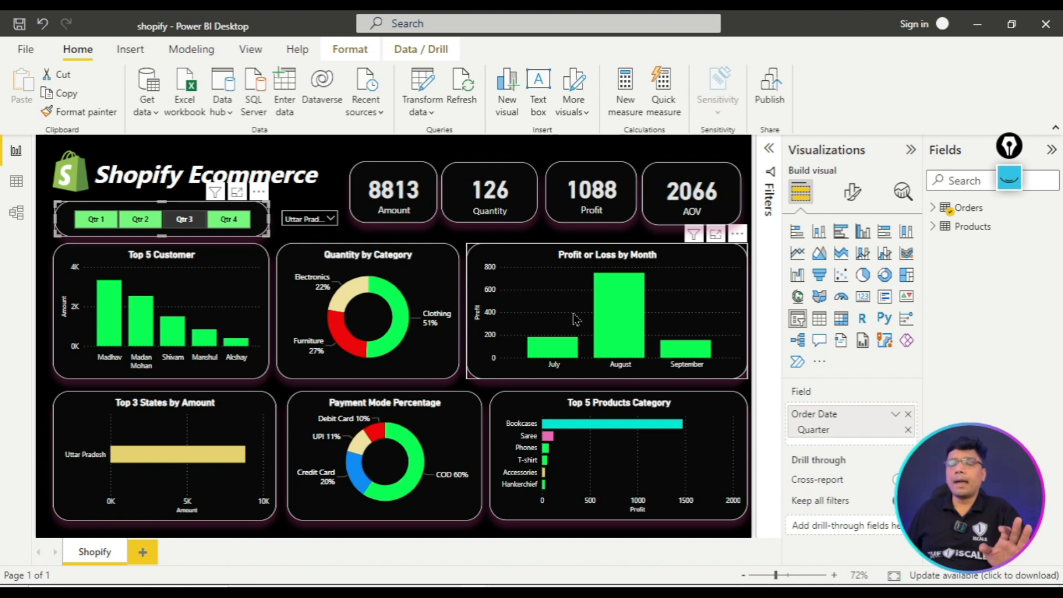
left_click(250, 153)
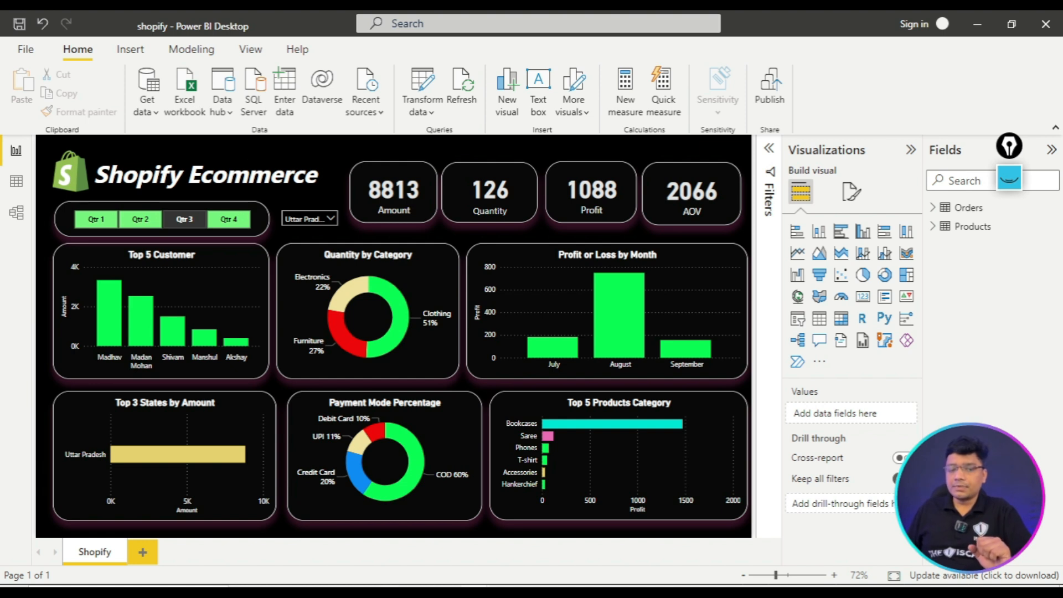
- Switch to the YT SHOPIFY report window and clear the leftover pen annotations from the screen
left_click(531, 553)
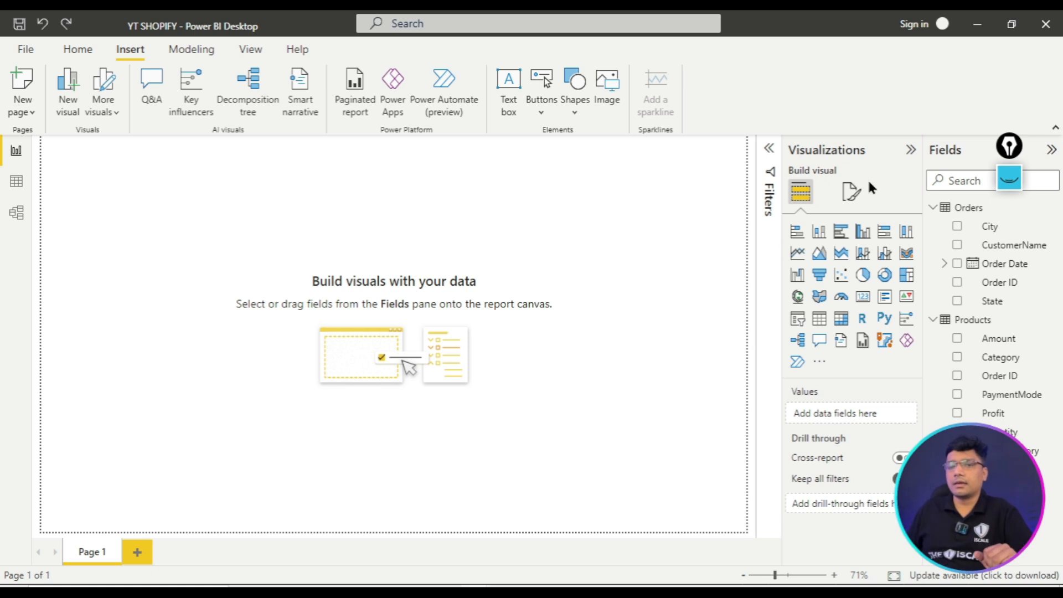
left_click(1009, 179)
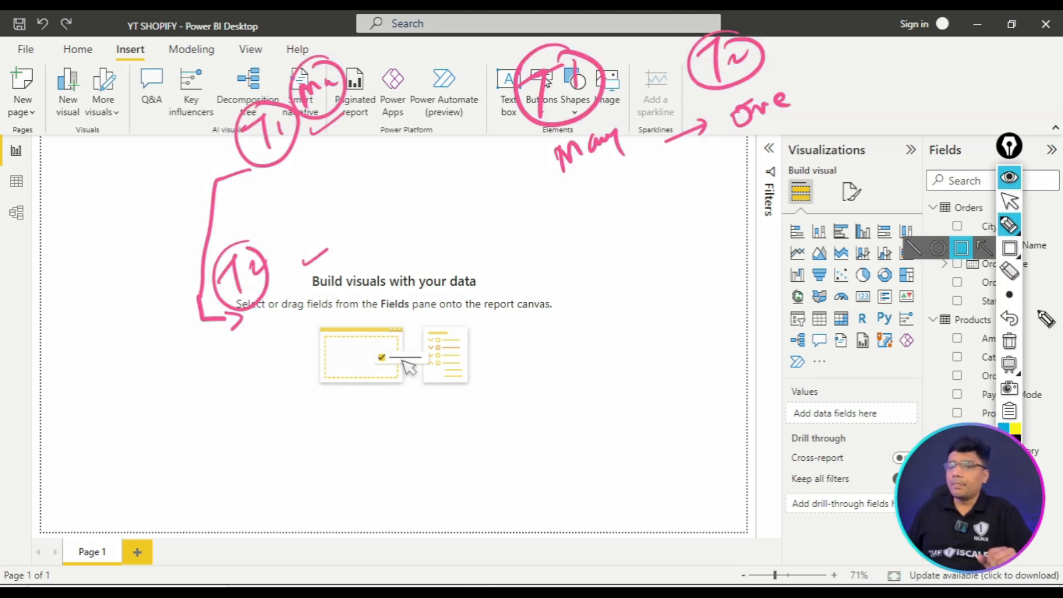
left_click(1010, 341)
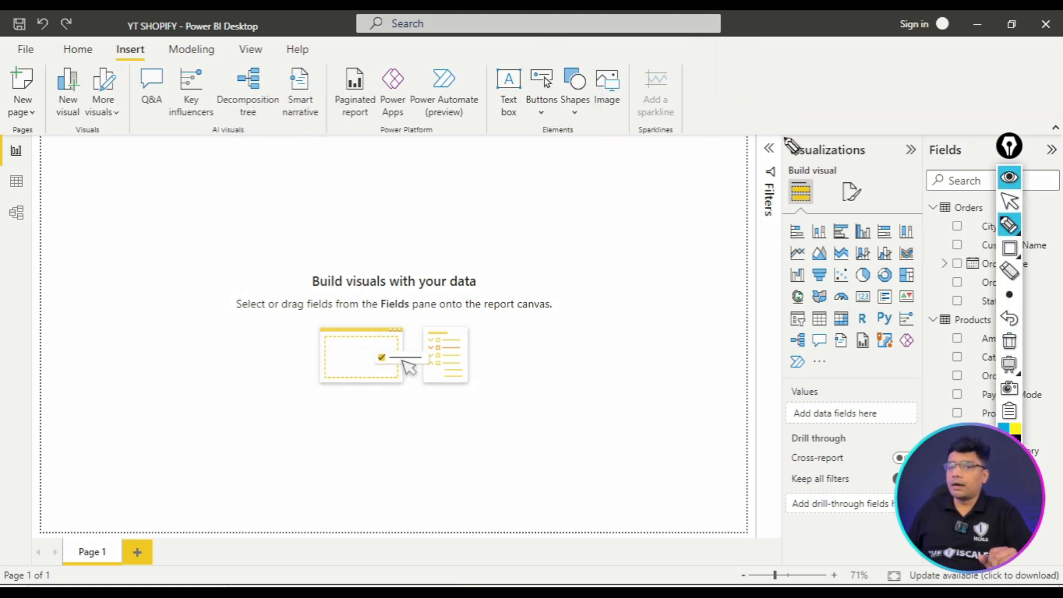
- Mark the Visualizations heading, the page formatting option and the empty canvas with pen strokes, and erase all marks
mouse_move(819, 120)
left_mouse_down()
mouse_move(836, 143)
mouse_move(892, 84)
left_mouse_up()
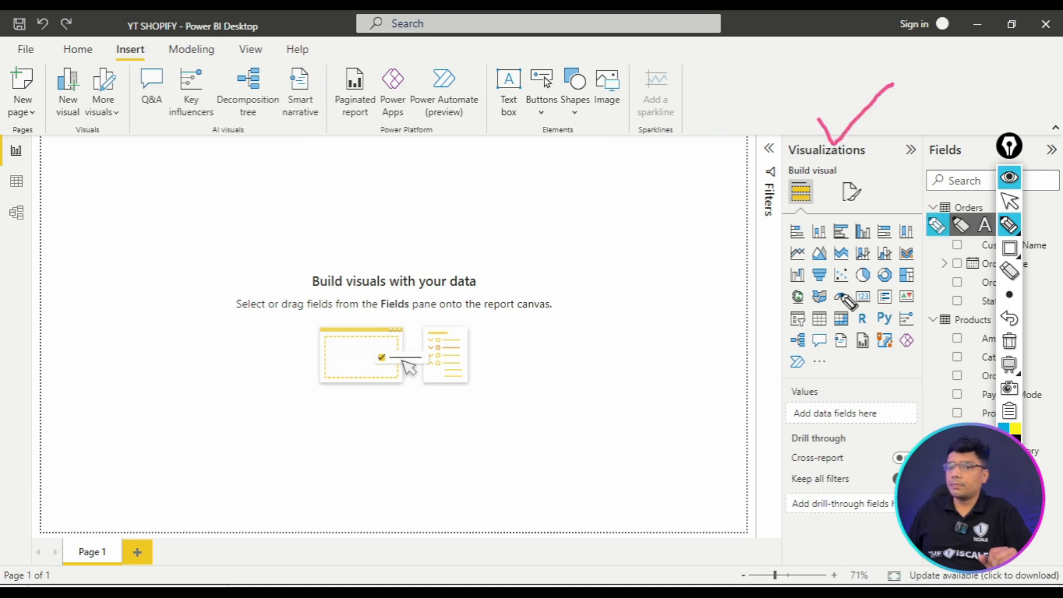
mouse_move(776, 213)
left_mouse_down()
mouse_move(790, 220)
mouse_move(846, 180)
left_mouse_up()
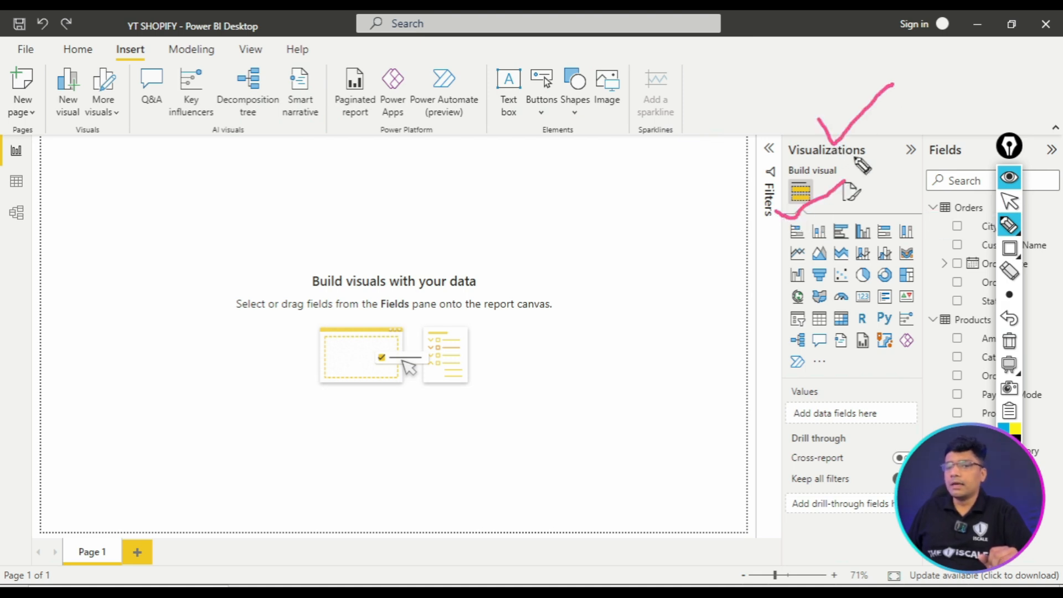
left_click(1010, 340)
mouse_move(881, 182)
left_mouse_down()
mouse_move(849, 170)
mouse_move(834, 200)
mouse_move(875, 206)
mouse_move(874, 176)
left_mouse_up()
left_click_drag(210, 237, 380, 192)
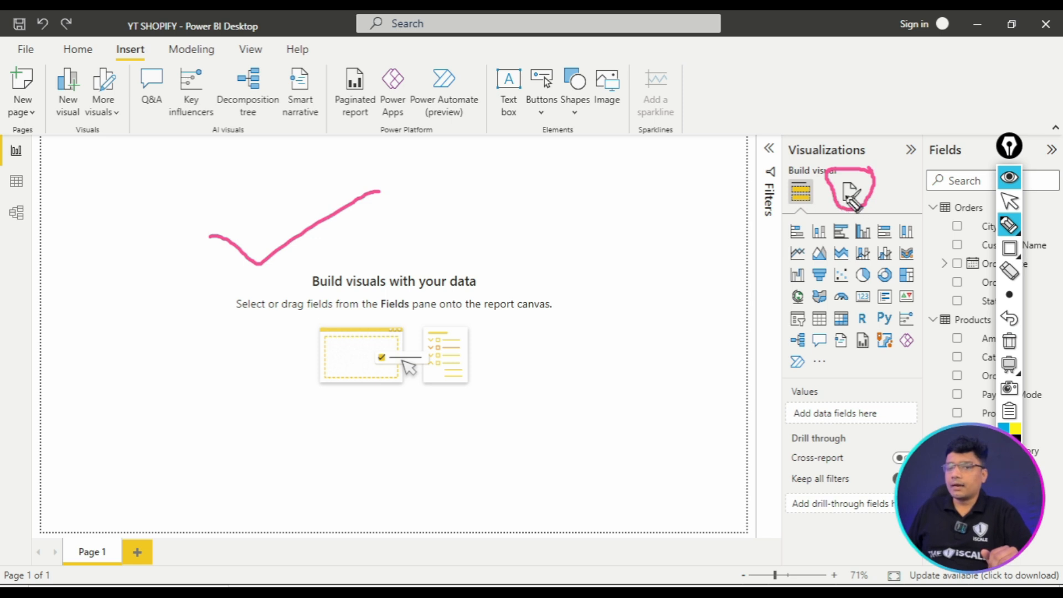
left_click(1010, 341)
left_click(1009, 177)
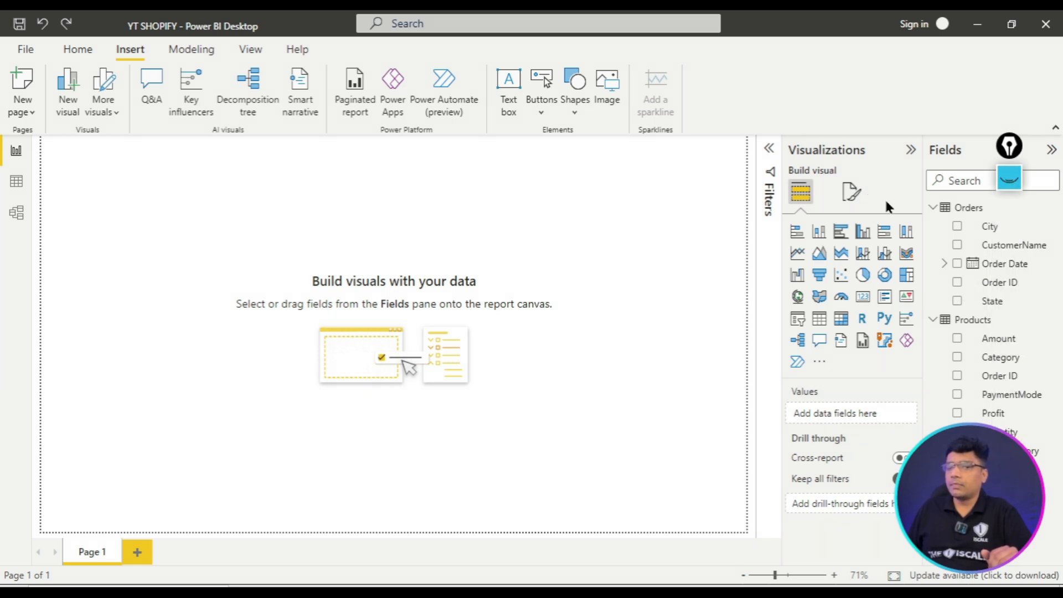
- Open the formatting options of the blank report page and expand its Wallpaper settings, including the wallpaper color choices
left_click(852, 194)
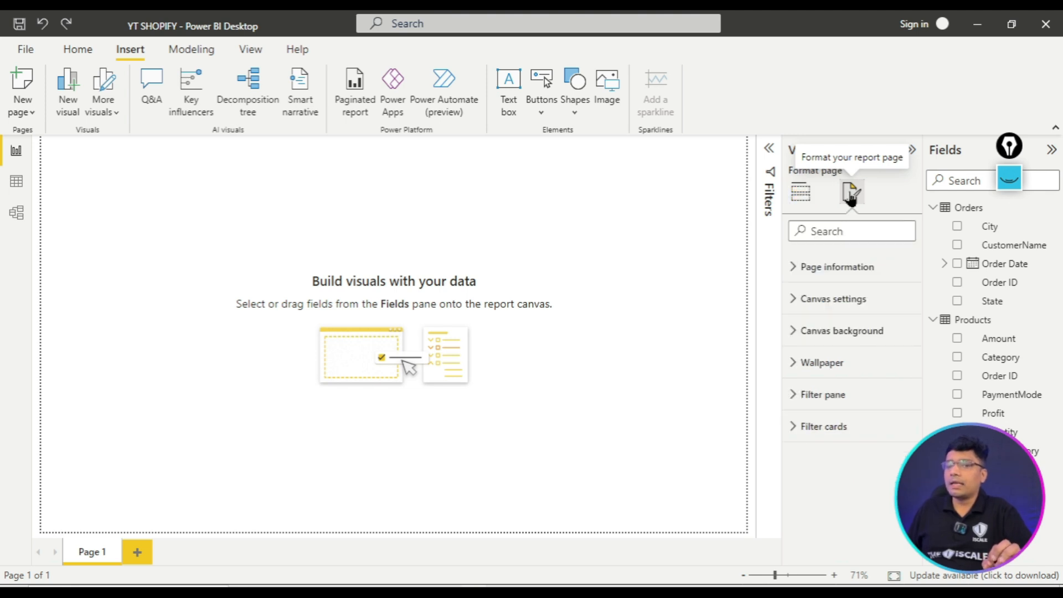
left_click(807, 371)
left_click(826, 411)
left_click(826, 411)
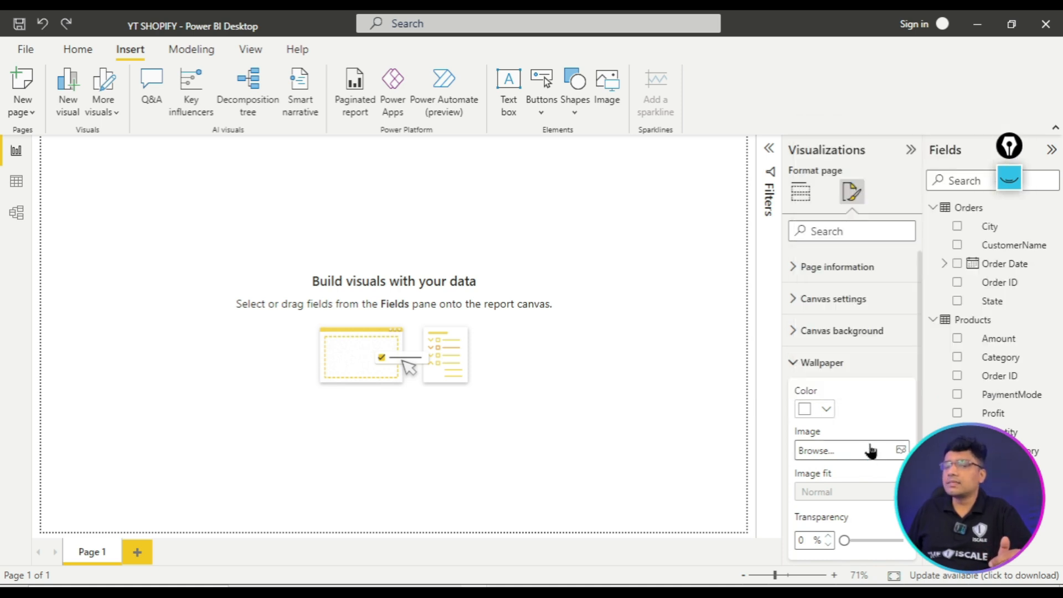
- Set the report page's wallpaper color to black
left_click(827, 410)
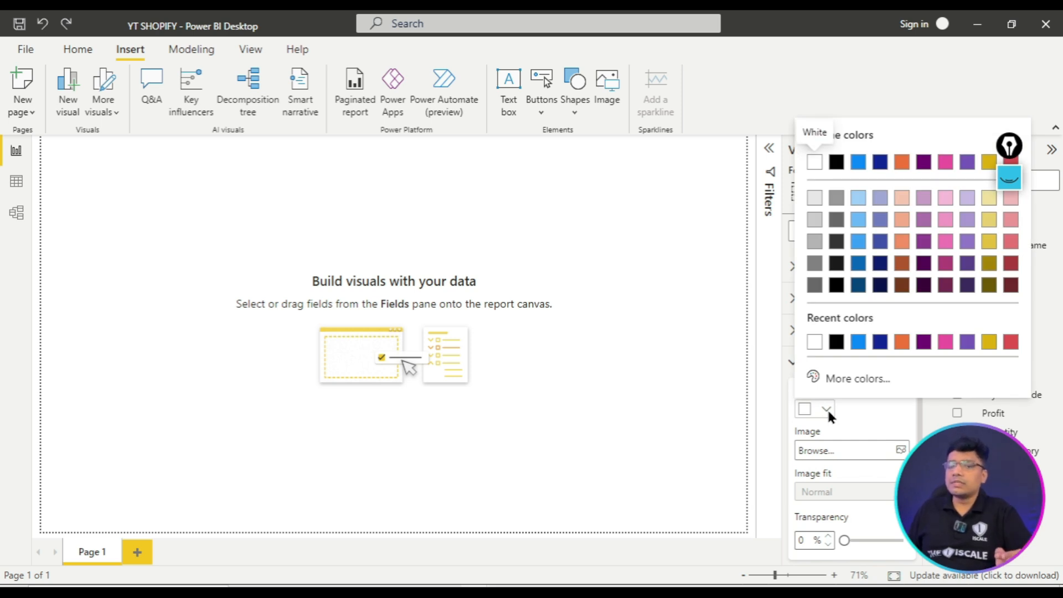
left_click(828, 412)
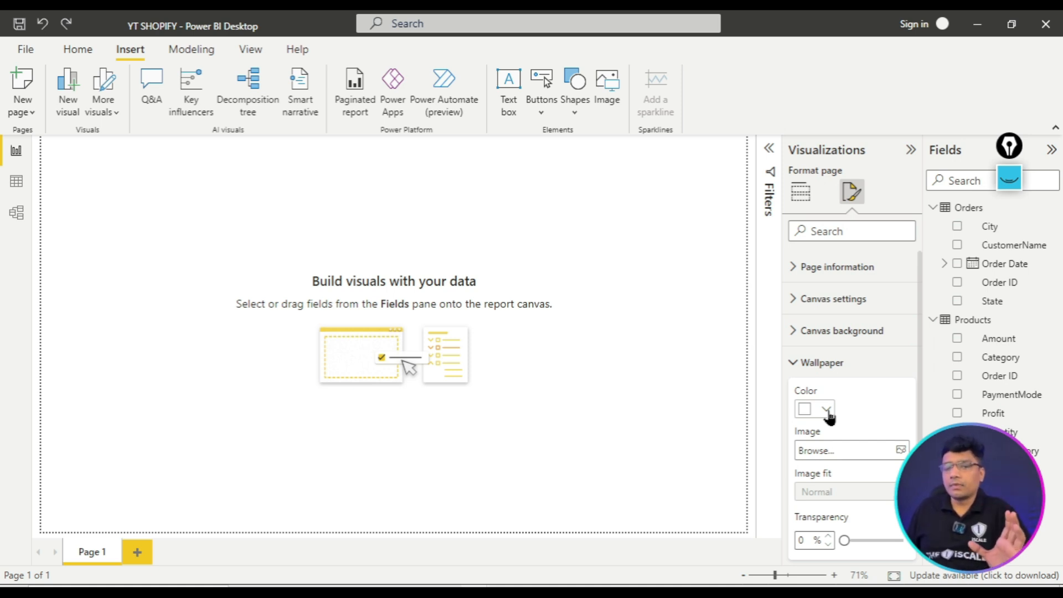
left_click(828, 412)
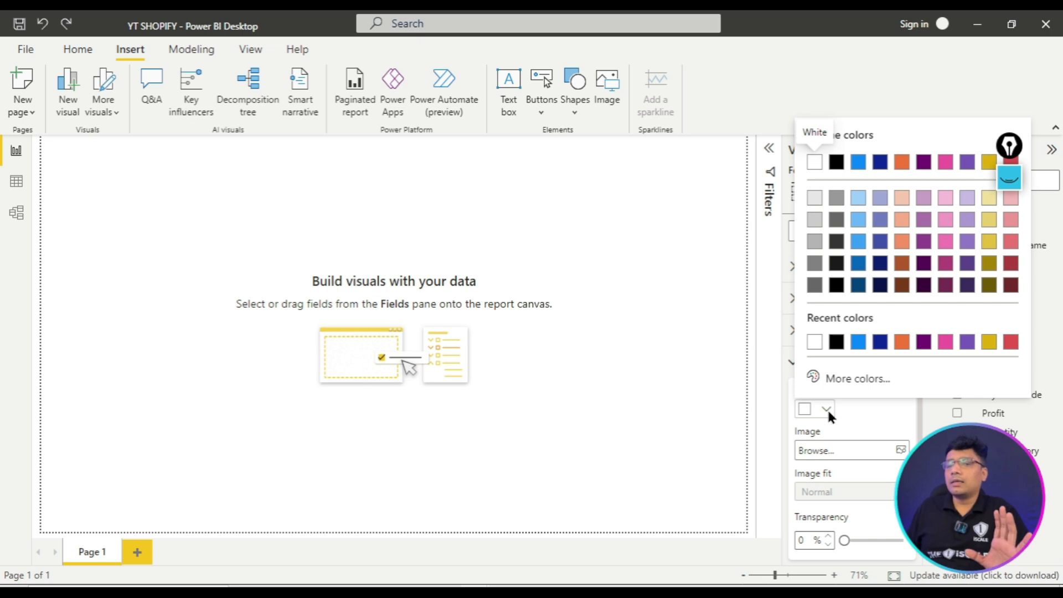
left_click(837, 162)
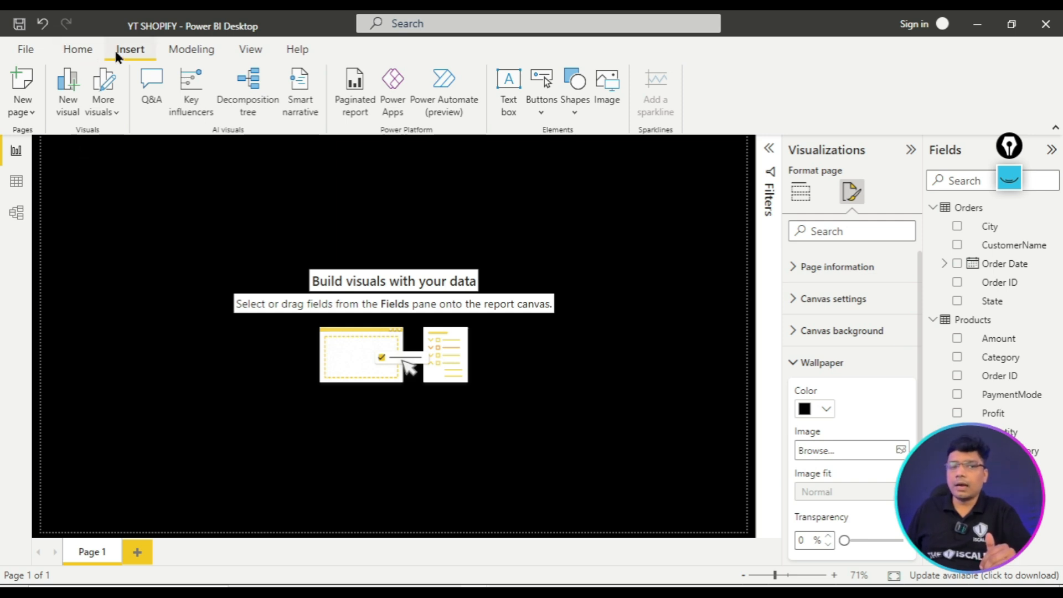
left_click(1009, 178)
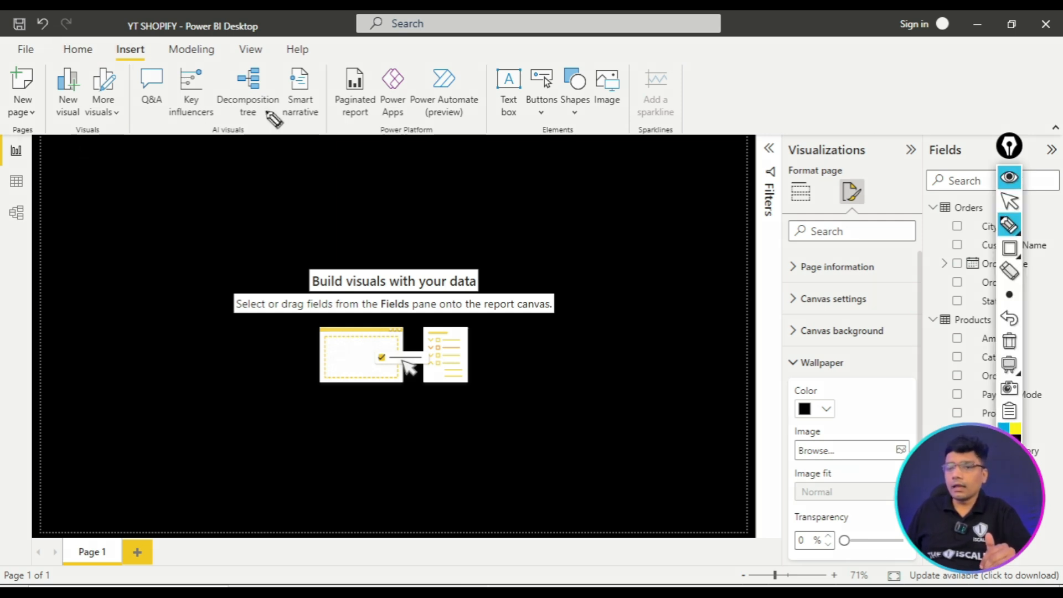
left_click(1010, 247)
left_click_drag(109, 35, 156, 62)
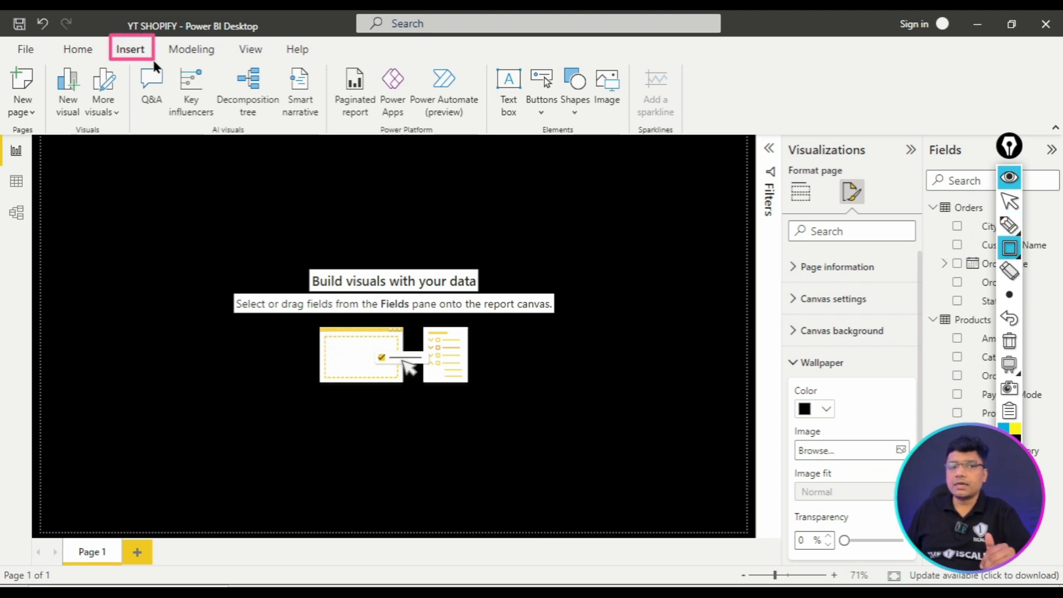
left_click_drag(586, 58, 627, 114)
left_click(1010, 342)
left_click(1010, 178)
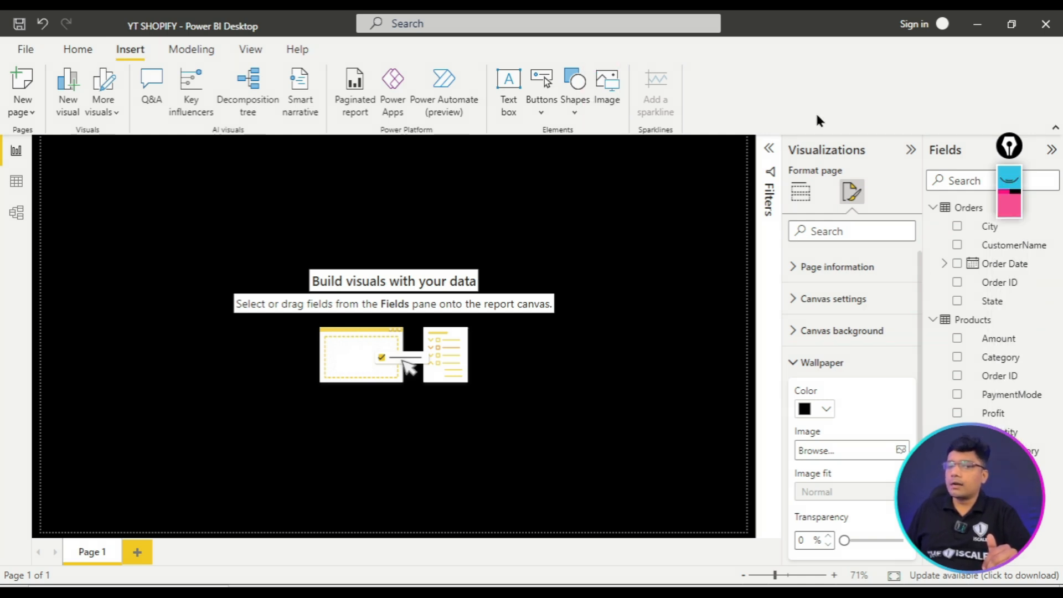
- Insert the "shopify - Copy" logo image and shrink it to a small icon in the canvas's upper-left corner
left_click(607, 89)
left_click(355, 138)
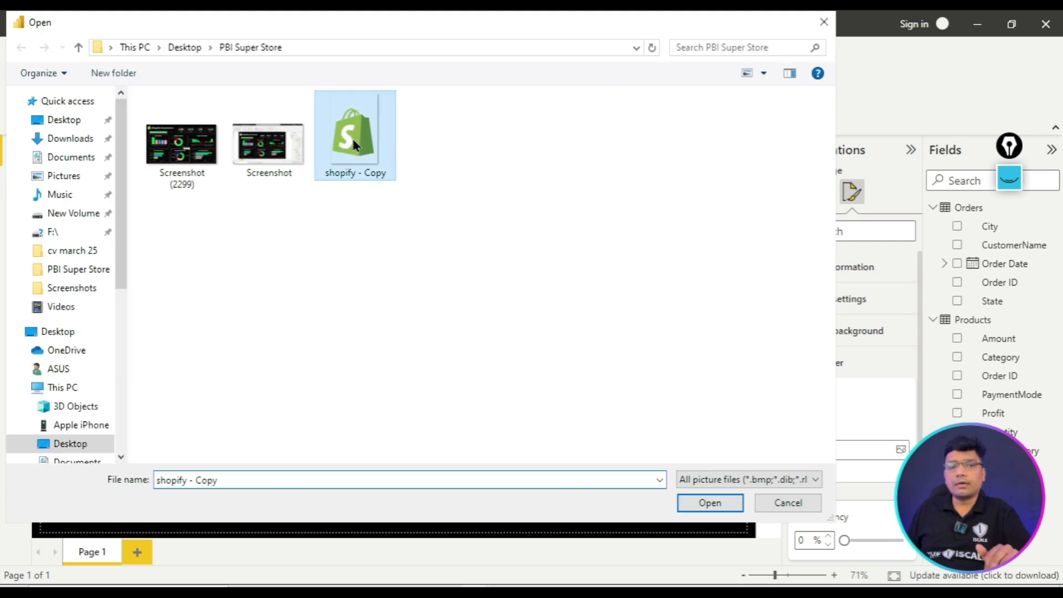
left_click(727, 508)
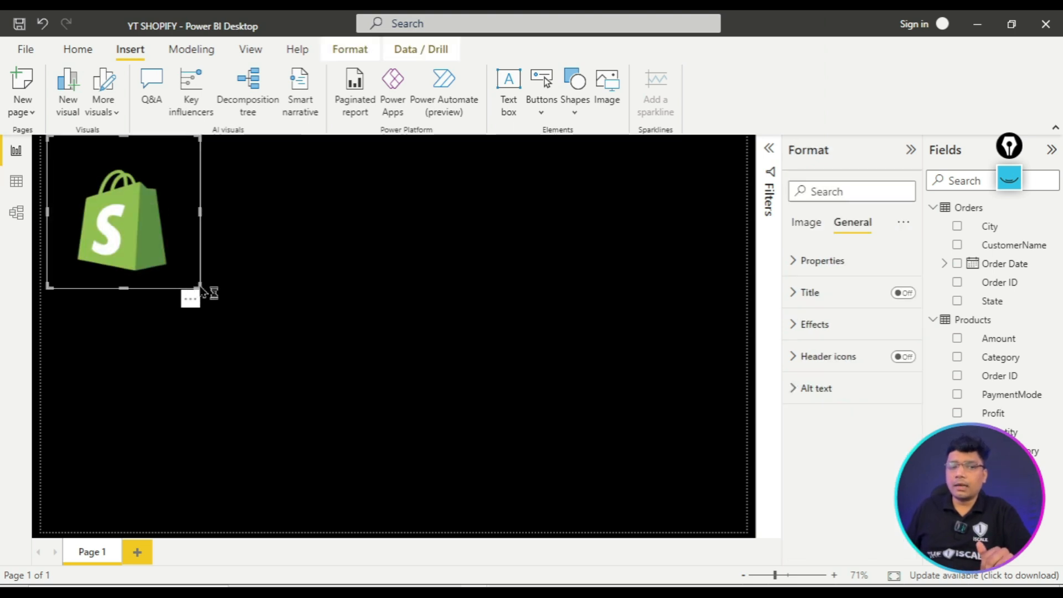
left_click_drag(200, 287, 107, 201)
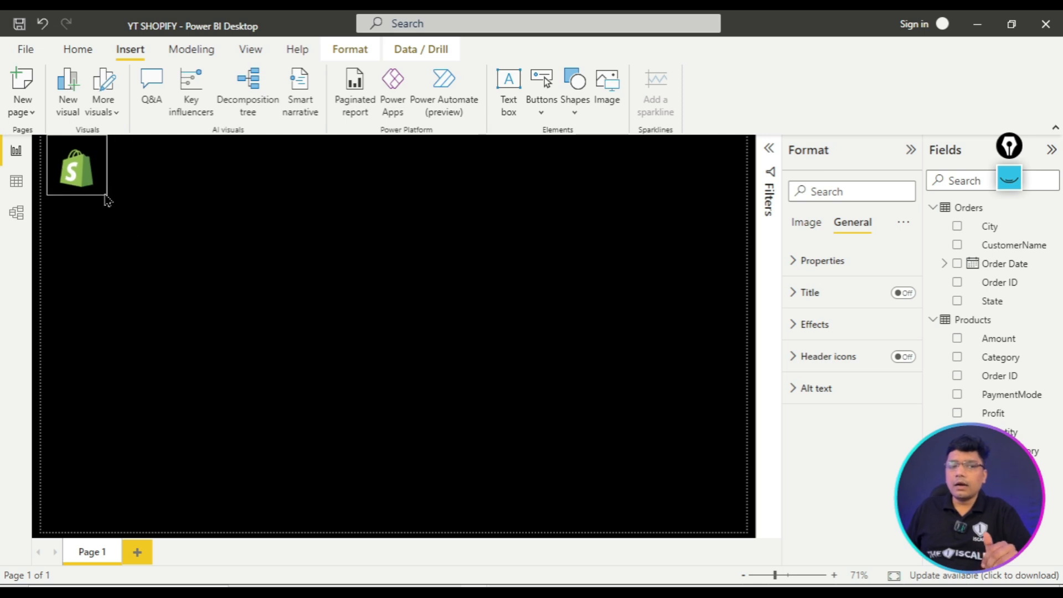
left_click(145, 201)
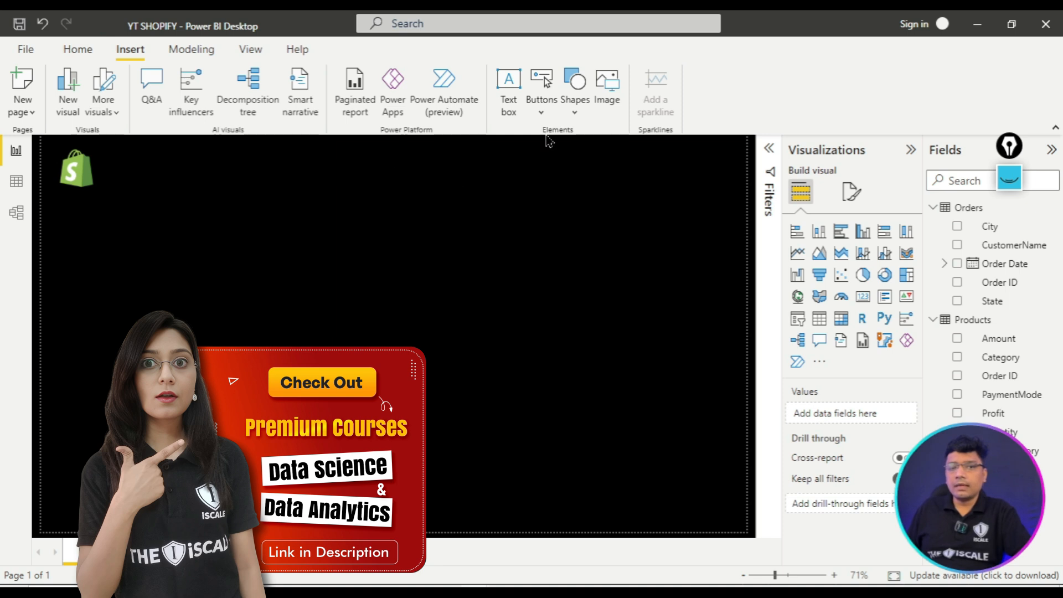
- Insert a text box on the canvas and widen it to about 641 px
left_click(509, 111)
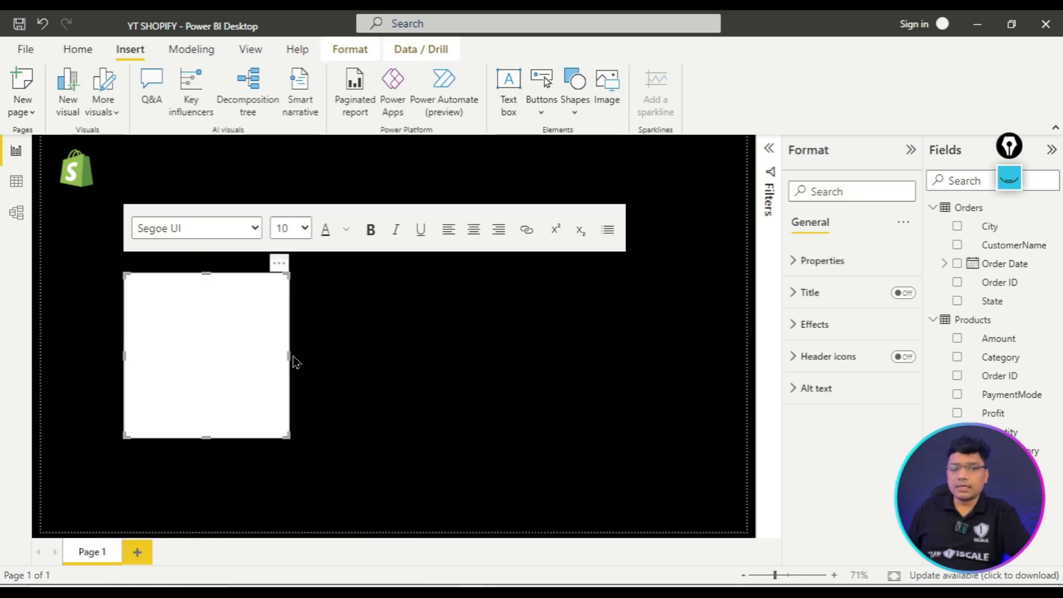
left_click_drag(342, 352, 476, 354)
left_click(290, 331)
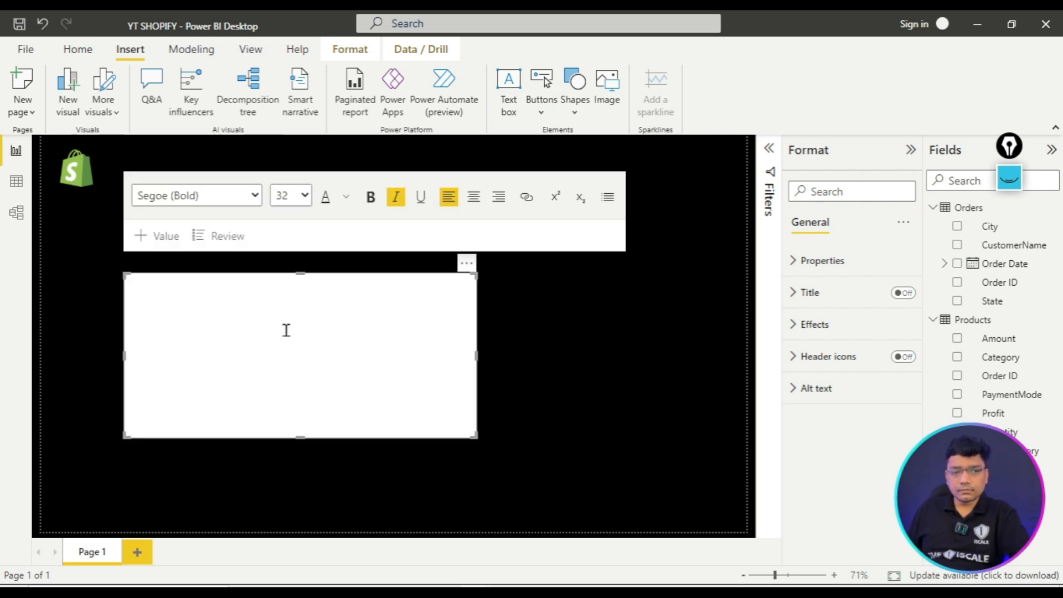
- Replace the text box's content with the italic heading "Shopify Ecommerce" in 32-point Segoe (Bold)
right_click(162, 293)
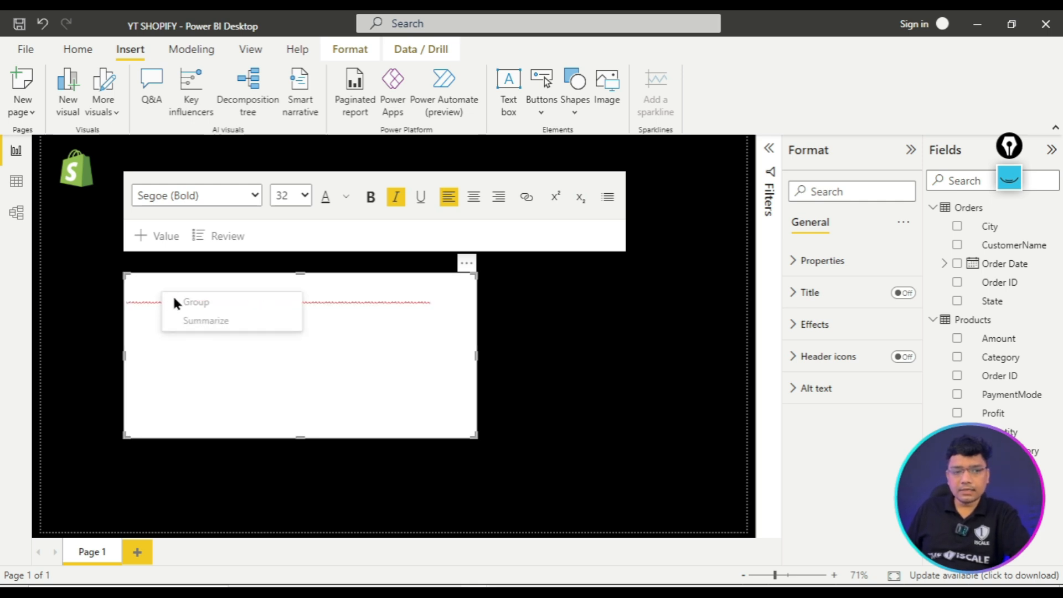
left_click(145, 302)
key("ctrl+a")
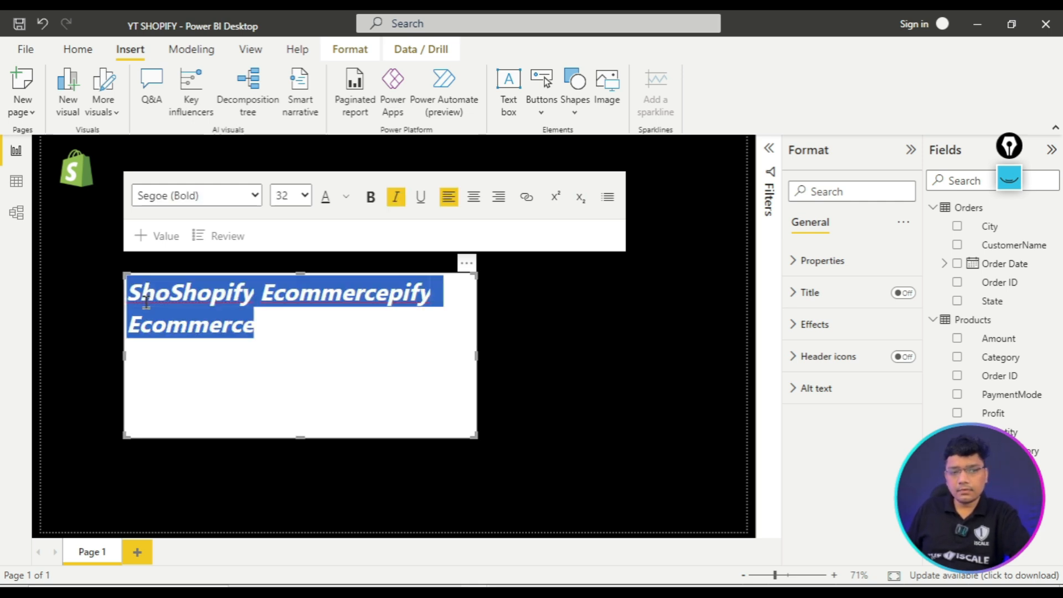
key("BackSpace")
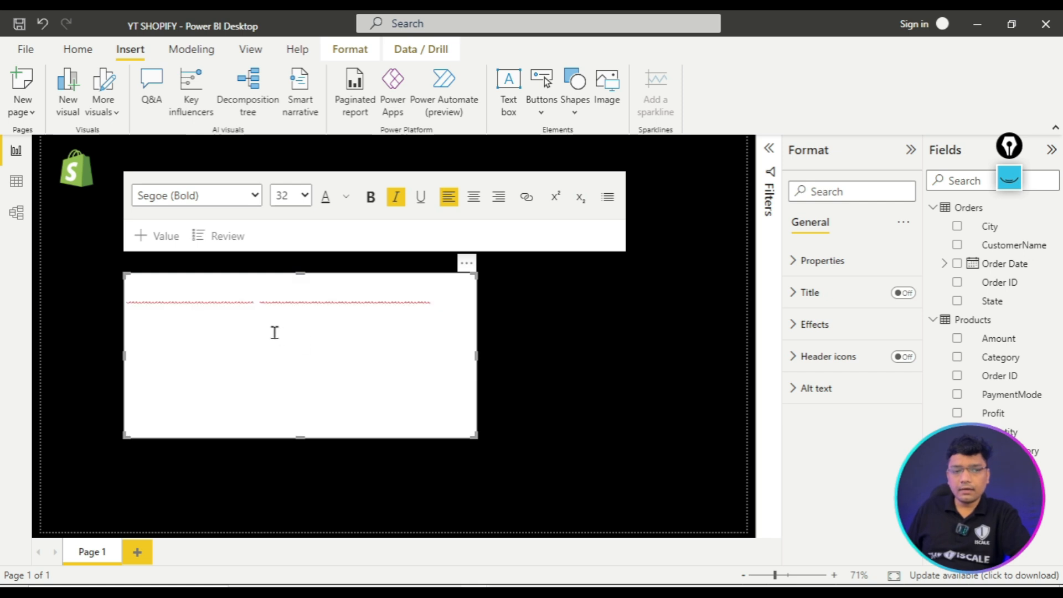
key("ctrl+z")
key("BackSpace")
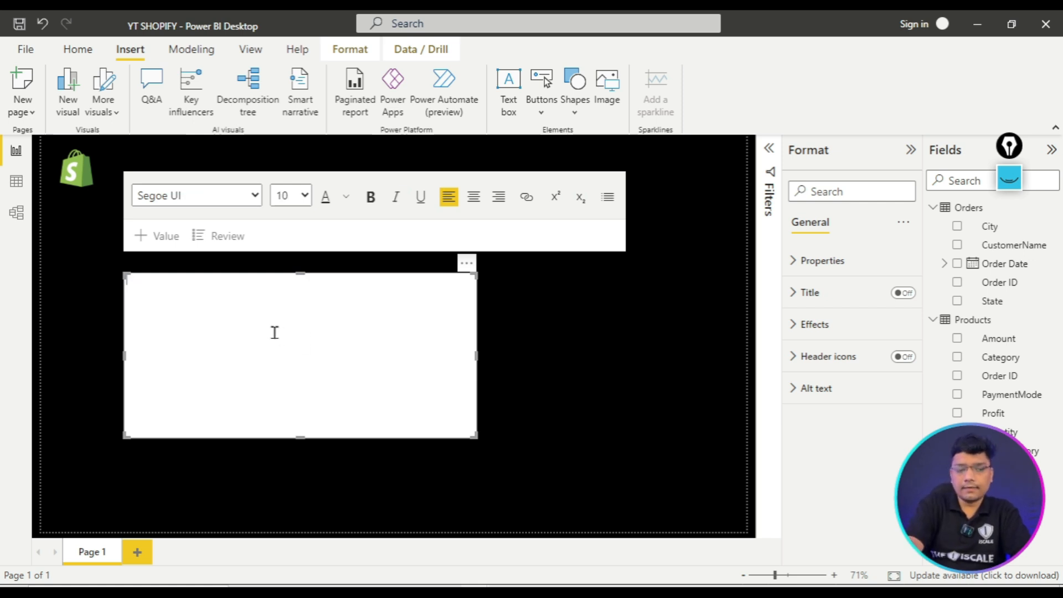
key("ctrl+z")
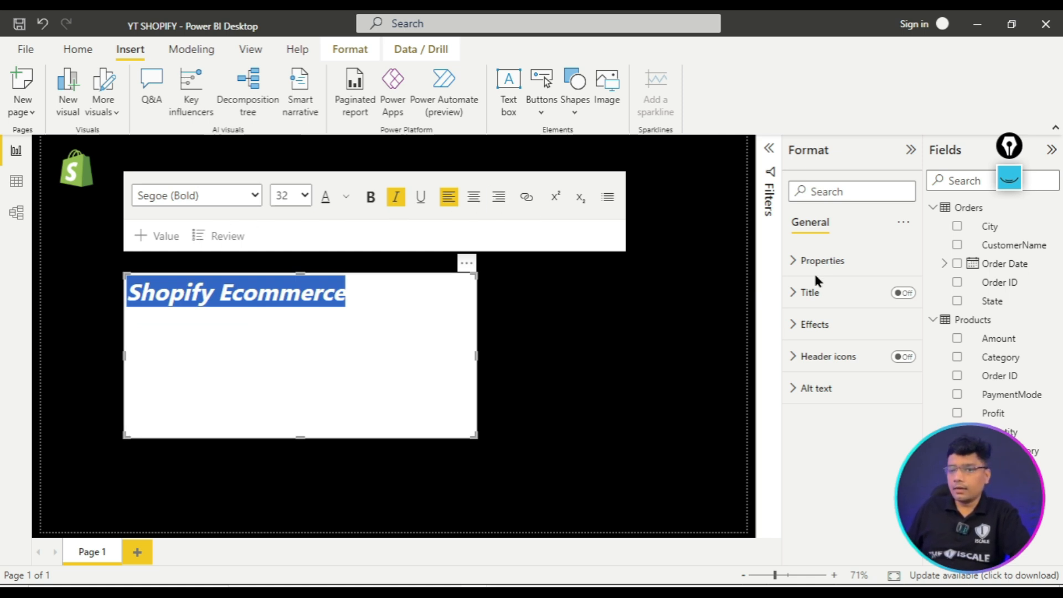
- Set the font color of the whole "Shopify Ecommerce" heading to black
left_click(793, 292)
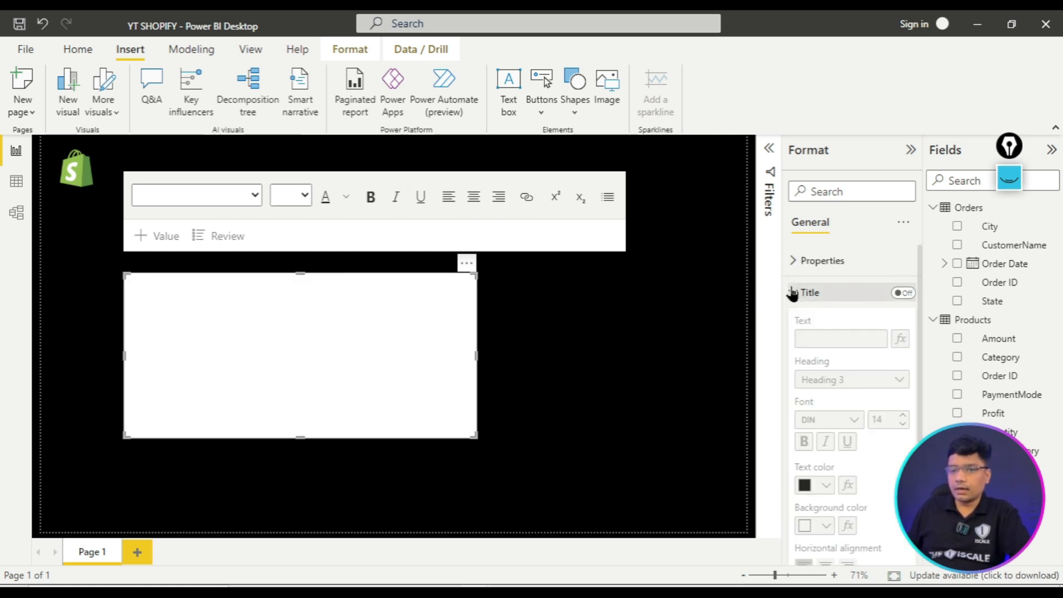
left_click(793, 292)
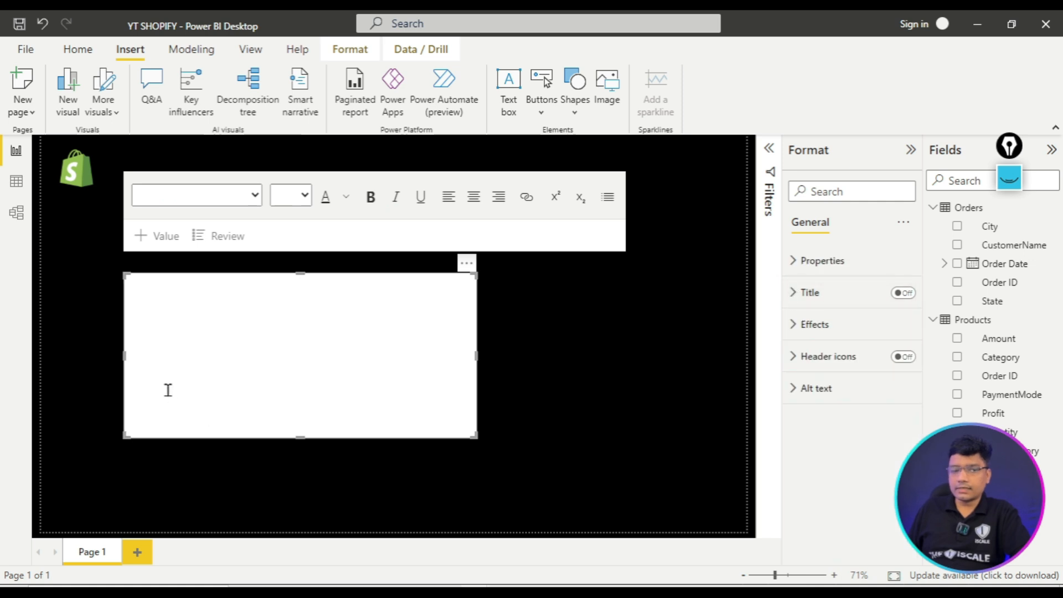
left_click(173, 315)
key("ctrl+a")
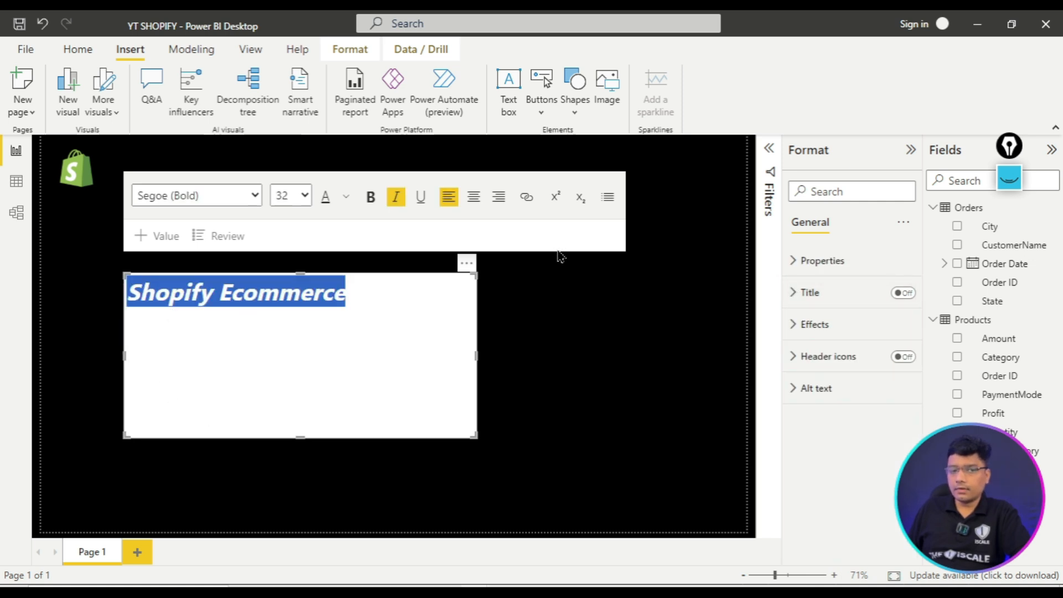
left_click(346, 201)
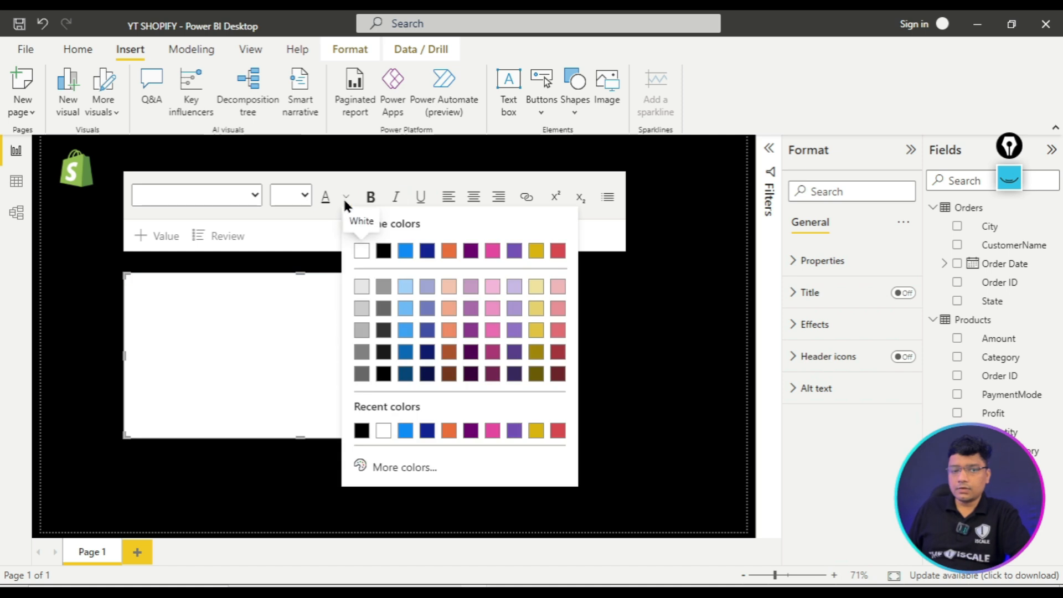
left_click(383, 251)
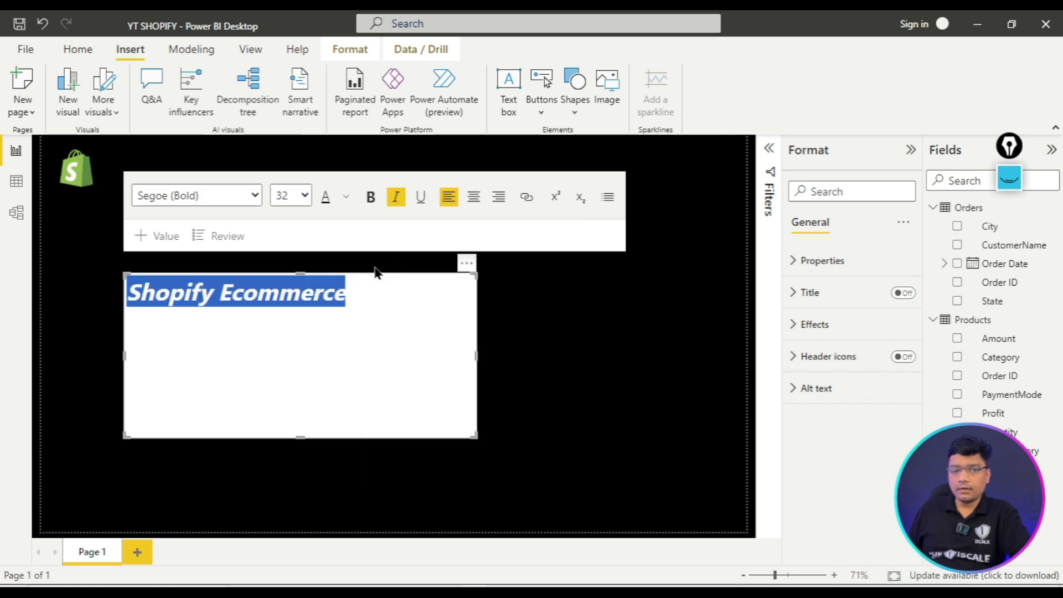
left_click(346, 294)
left_click_drag(346, 296, 80, 292)
left_click(452, 277)
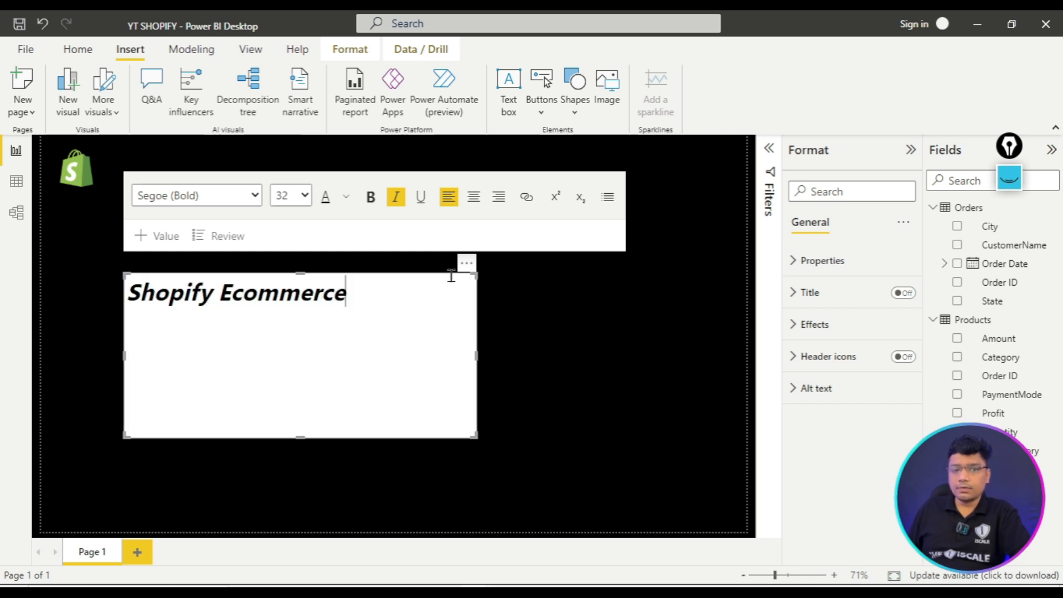
- Turn off the background effect of the "Shopify Ecommerce" text box
left_click(442, 272)
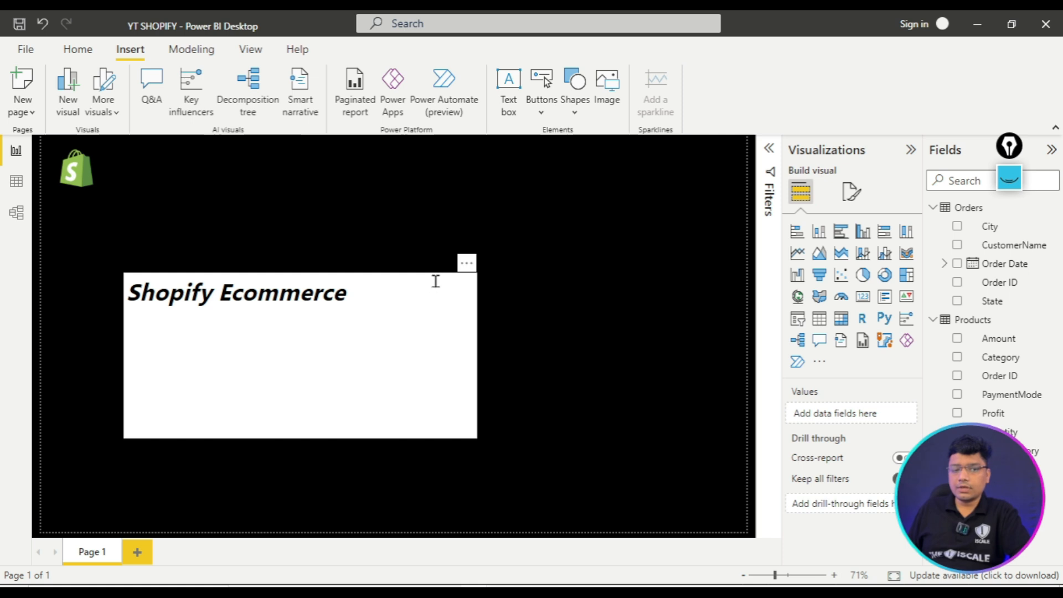
left_click(441, 278)
left_click(442, 274)
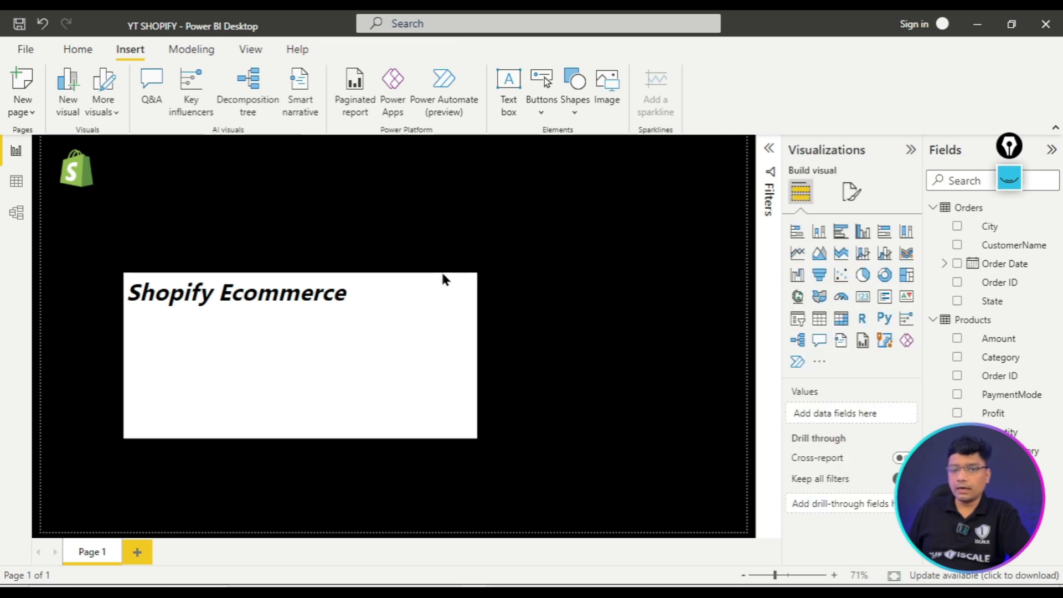
left_click(442, 273)
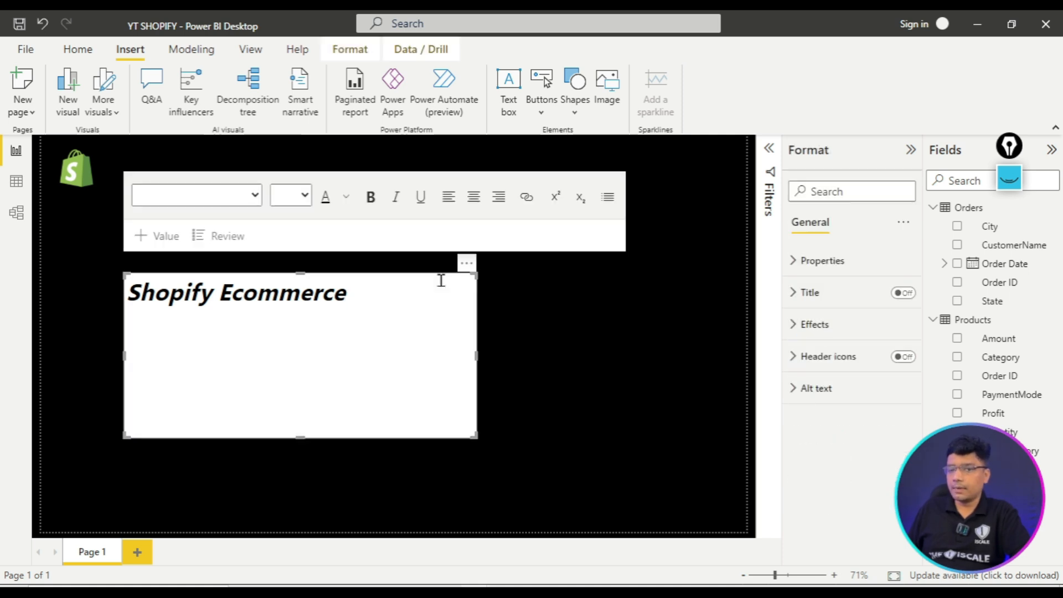
left_click(796, 271)
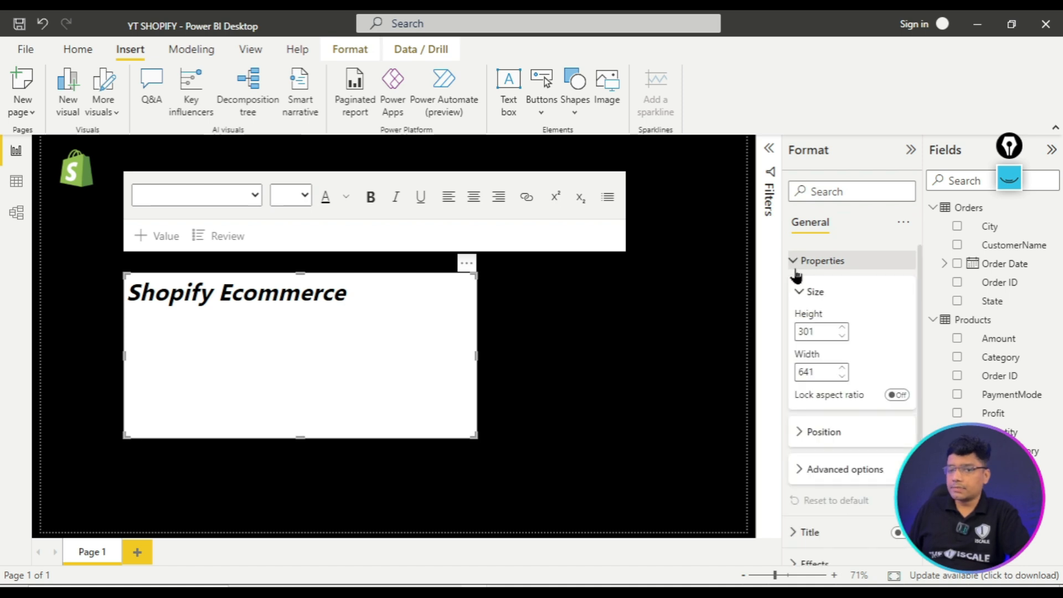
left_click(796, 271)
left_click(794, 293)
left_click(794, 294)
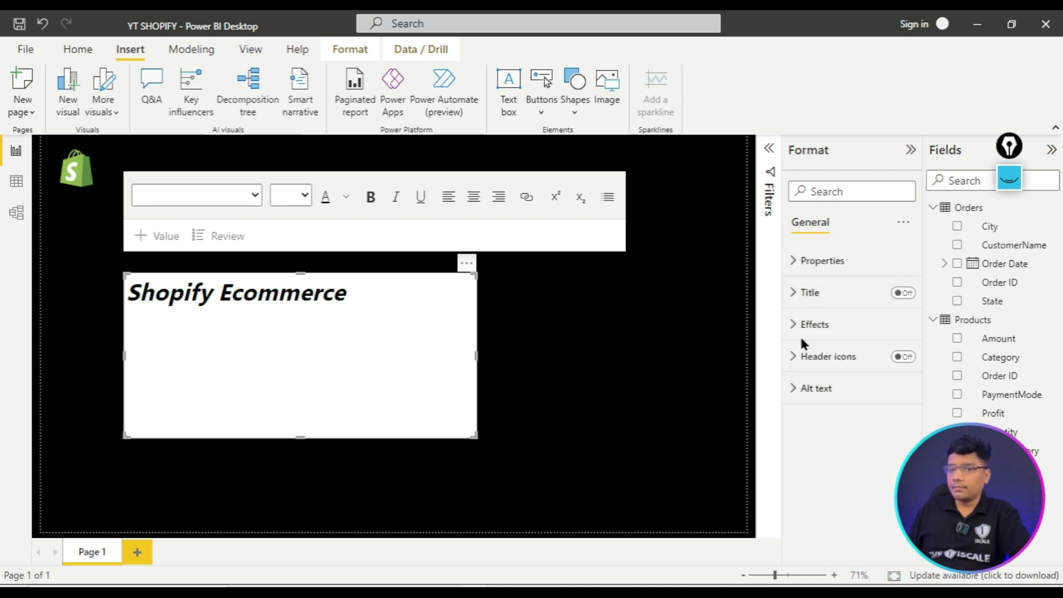
left_click(798, 331)
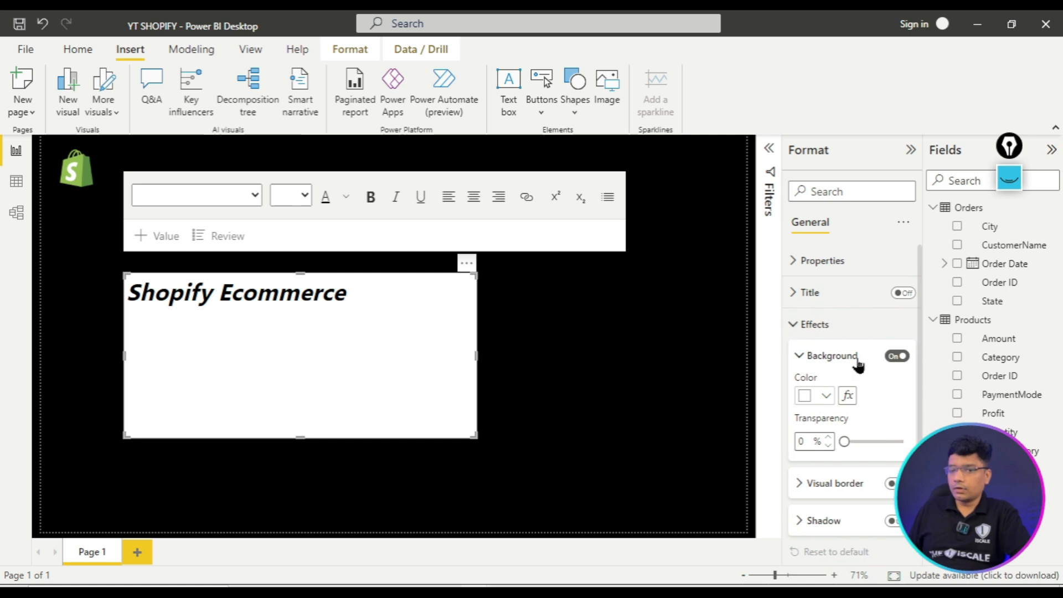
left_click(898, 358)
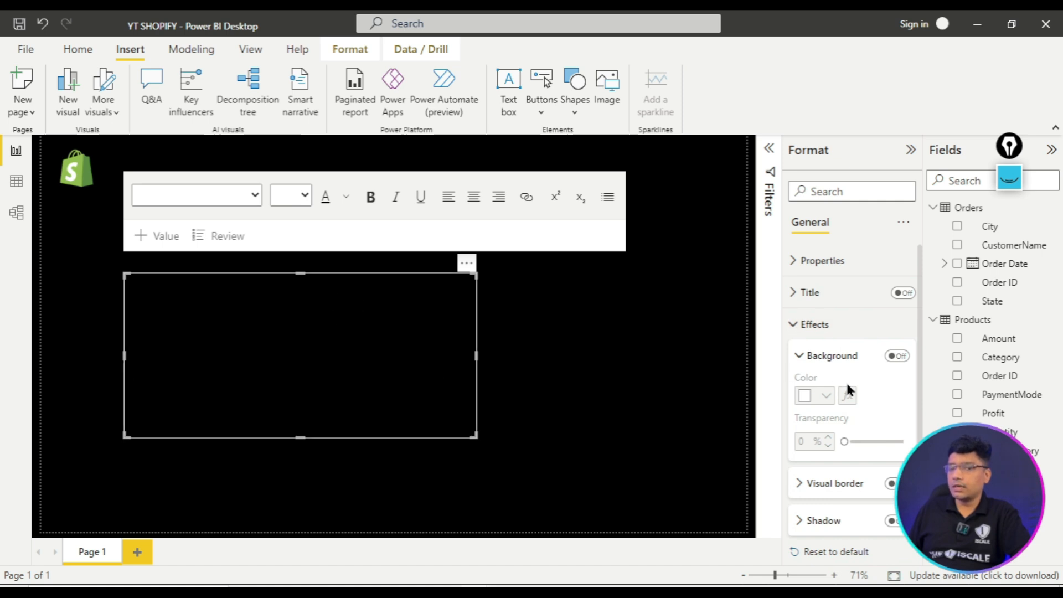
- Set the font color of the whole "Shopify Ecommerce" heading to white
left_click(199, 330)
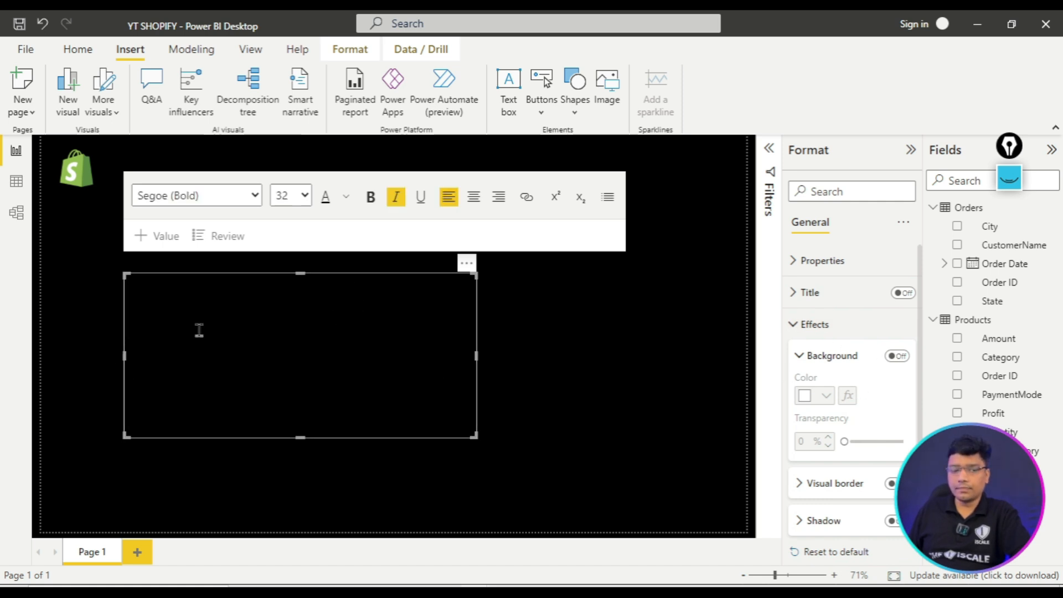
key("ctrl+a")
left_click(347, 198)
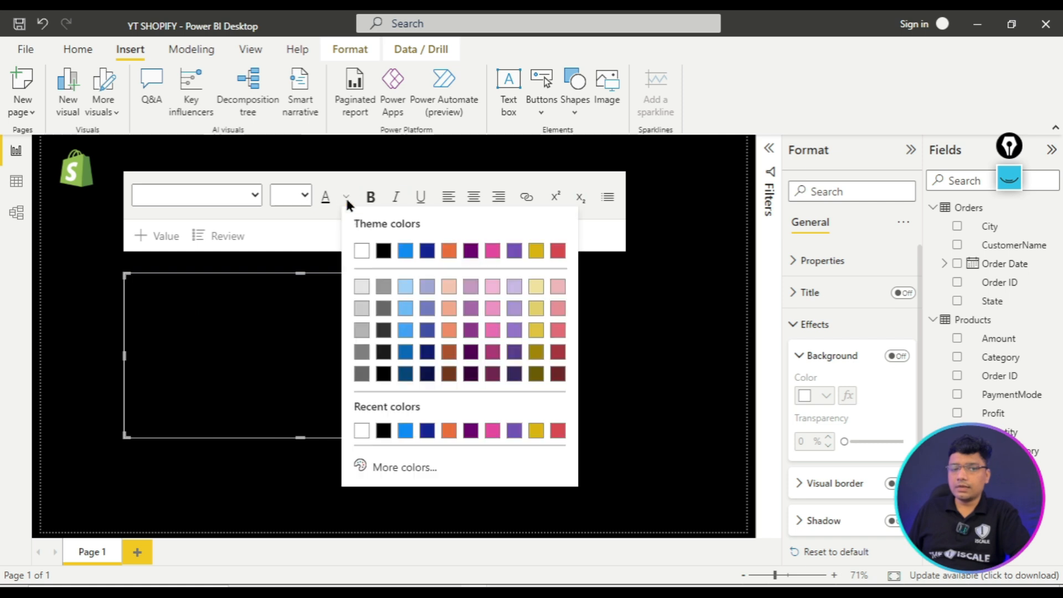
left_click(363, 251)
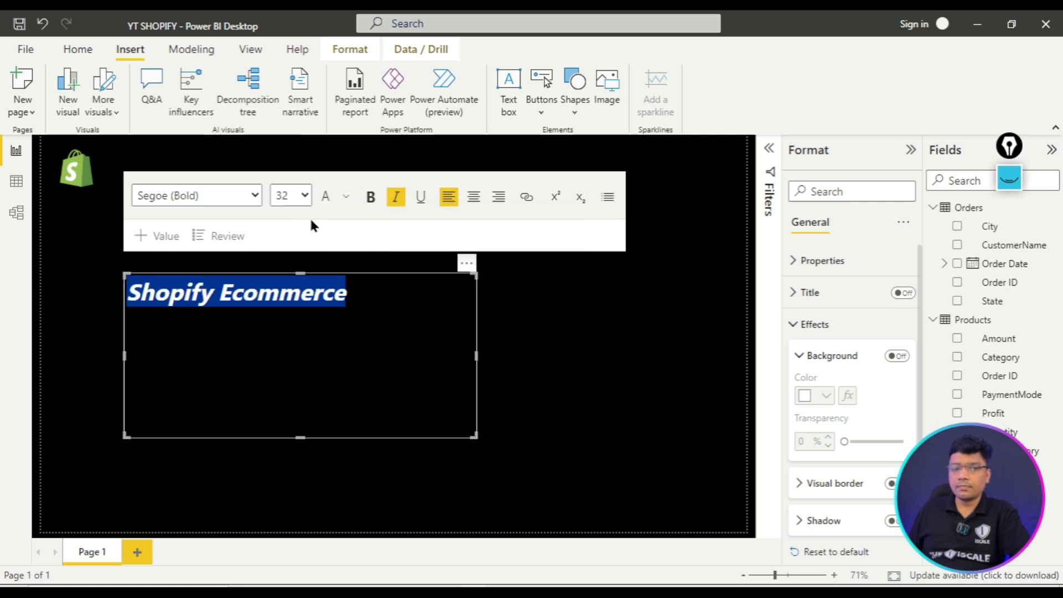
left_click(350, 292)
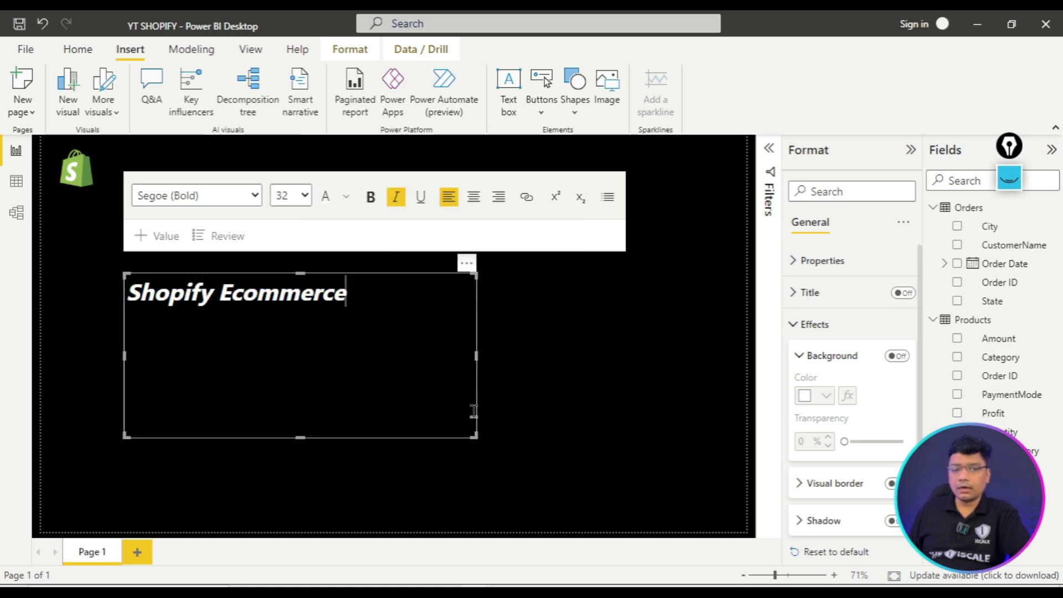
- Shrink the "Shopify Ecommerce" text box to one line's height and move it up beside the Shopify logo
left_click_drag(302, 437, 313, 317)
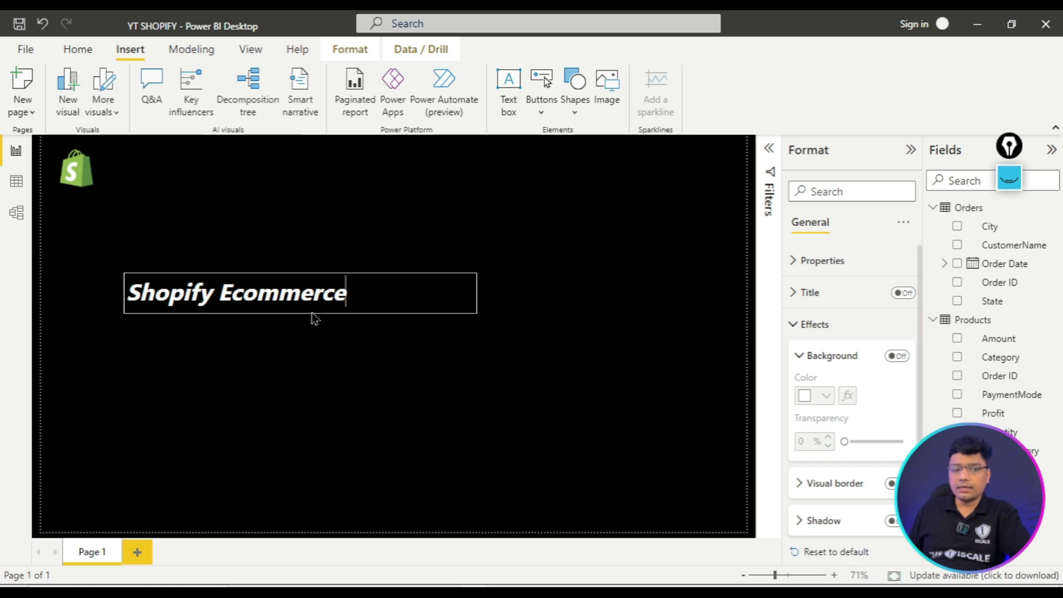
left_click_drag(312, 273, 298, 161)
key("Up")
key("Up")
key("Up")
key("Up")
key("Up")
key("Up")
key("Left")
key("Left")
key("Left")
key("Left")
key("Left")
key("Left")
key("Left")
left_click(474, 442)
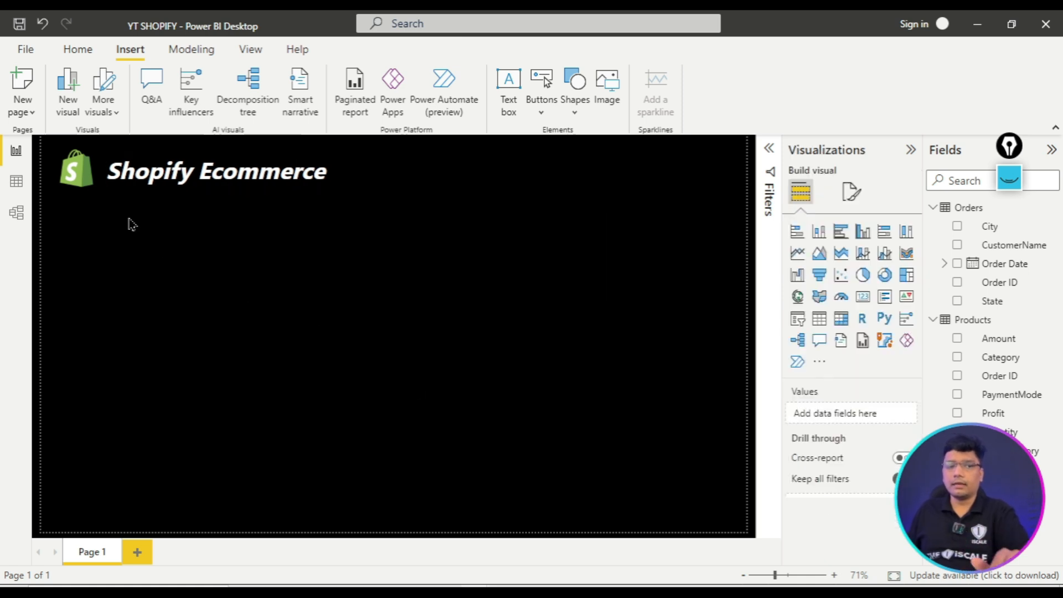
- Nudge the Shopify logo and heading slightly to the left and narrow the heading's text box to fit its text
left_click_drag(79, 183, 74, 183)
left_click(147, 154)
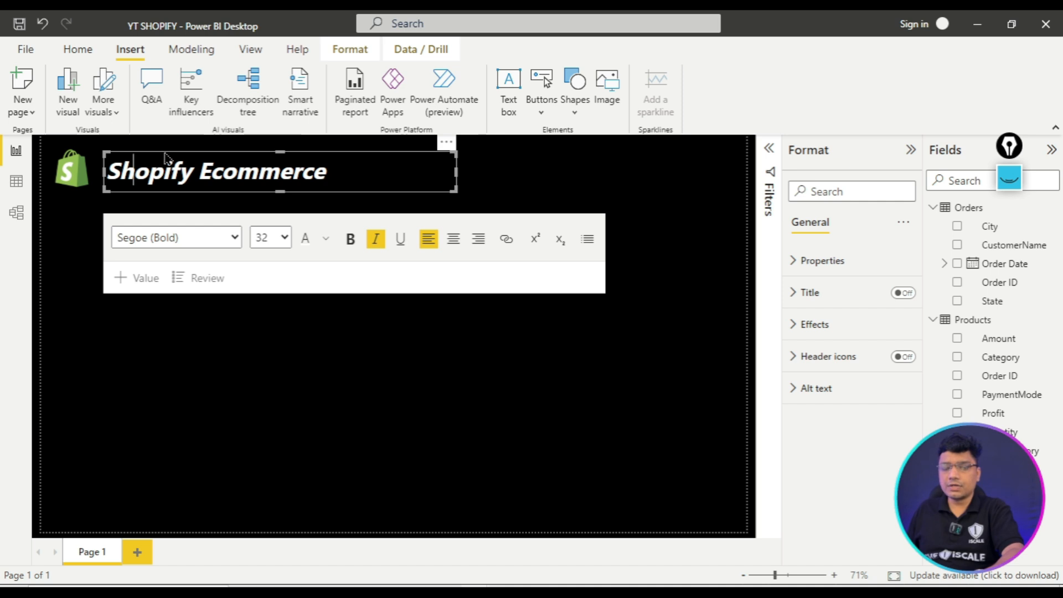
left_click_drag(164, 159, 159, 159)
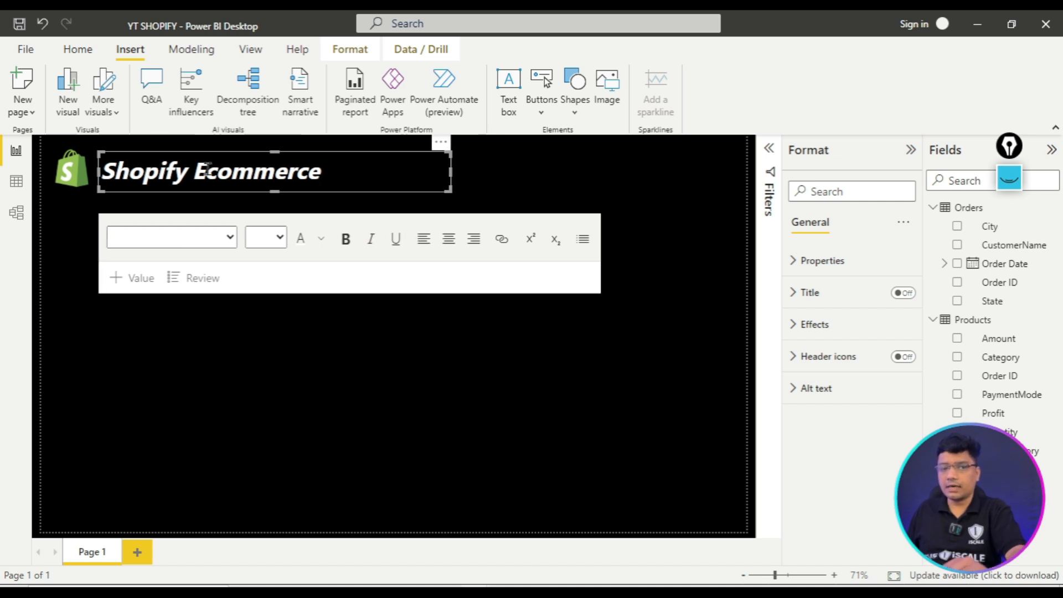
left_click_drag(433, 177, 327, 175)
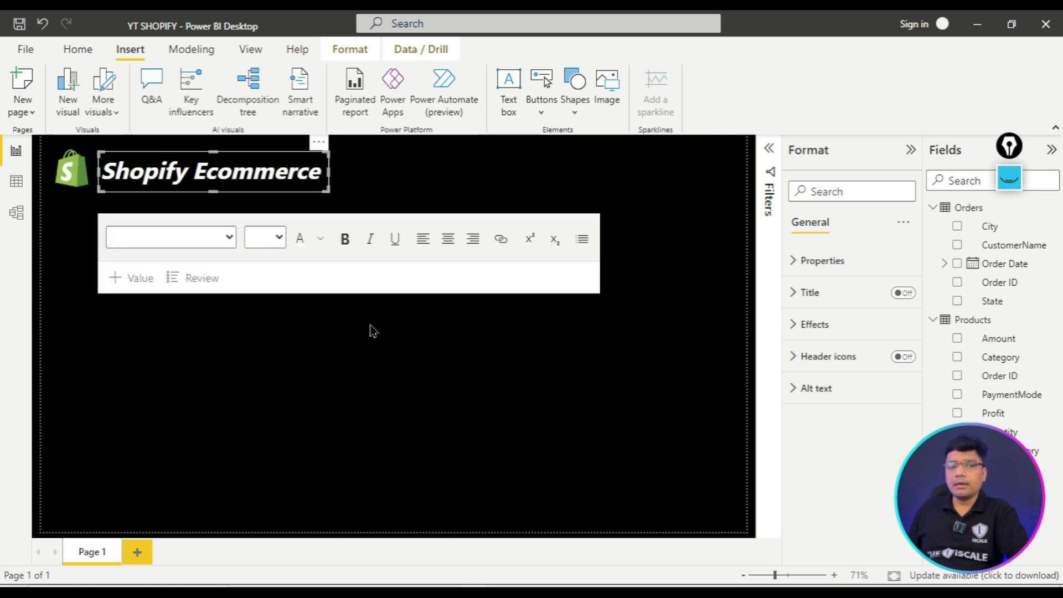
left_click(373, 331)
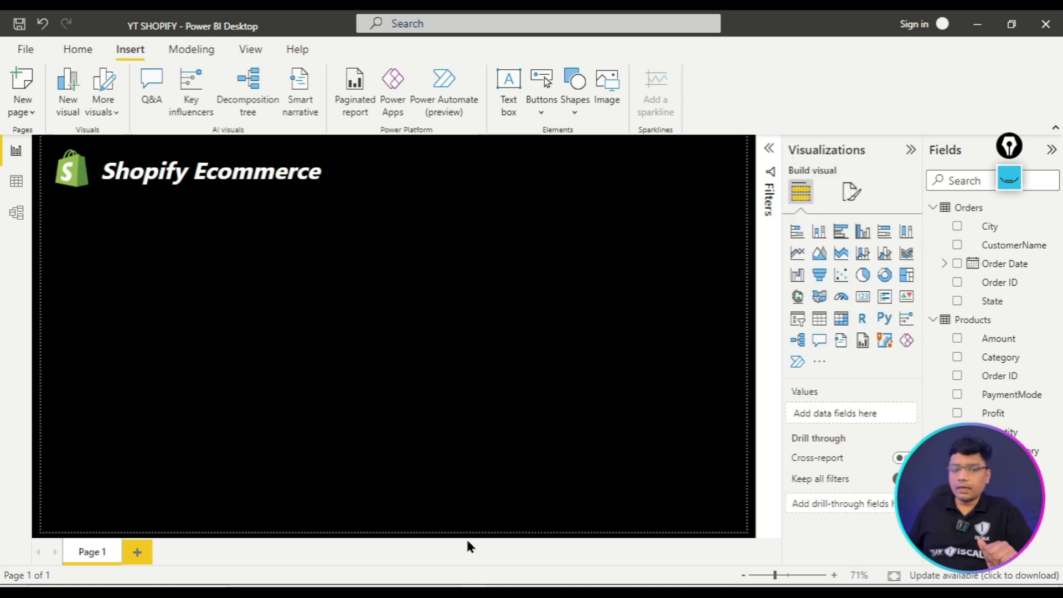
- Switch to the finished shopify report and temporarily outline its Profit or Loss by Month chart and logo heading for reference
left_click(419, 544)
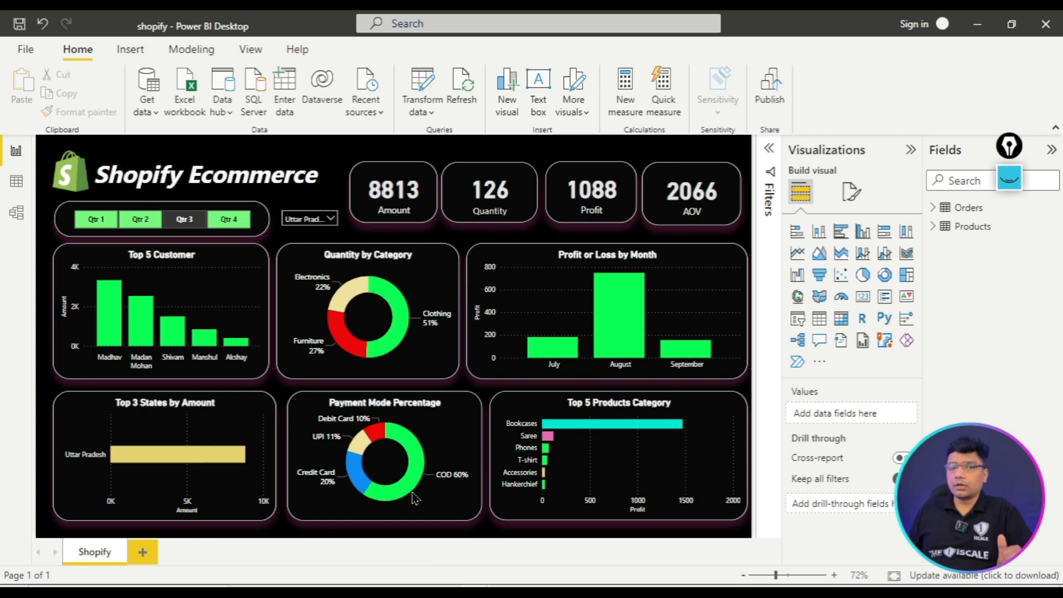
left_click(1010, 178)
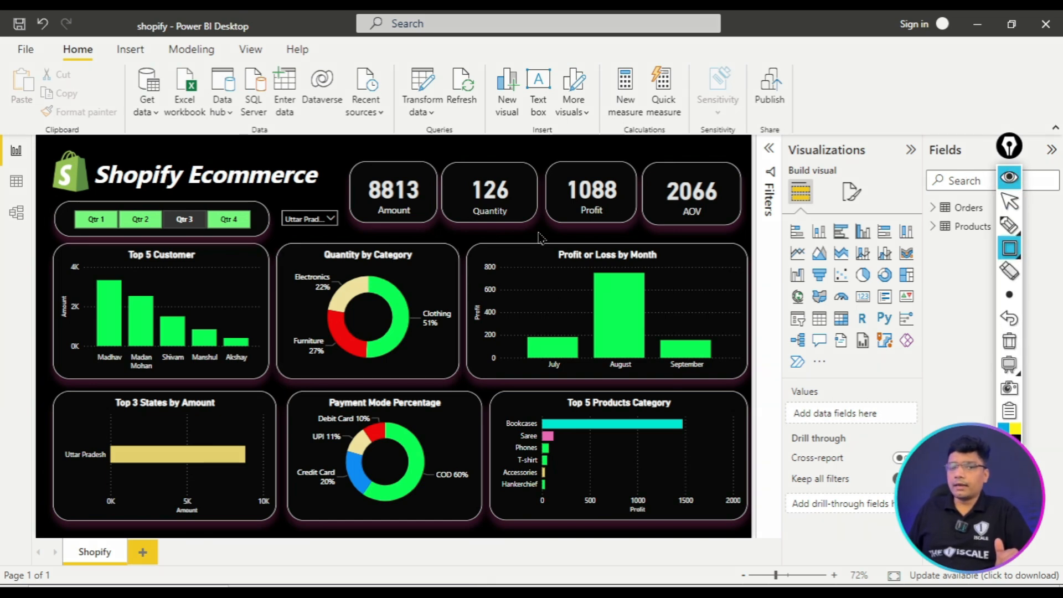
mouse_move(452, 236)
left_mouse_down()
mouse_move(637, 333)
mouse_move(759, 380)
left_mouse_up()
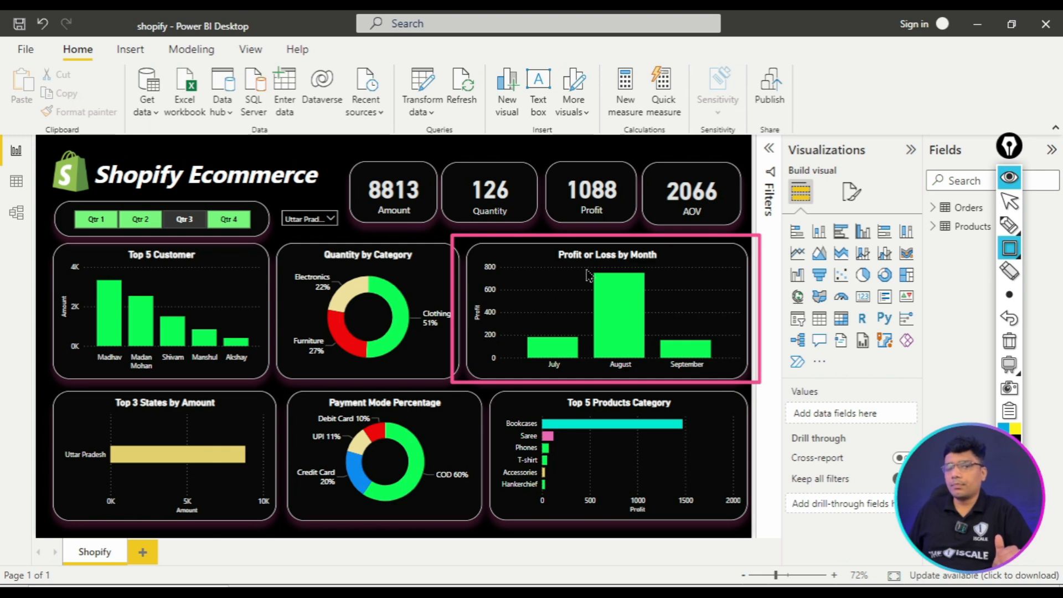
left_click(1009, 341)
mouse_move(39, 145)
left_mouse_down()
mouse_move(238, 205)
mouse_move(340, 205)
left_mouse_up()
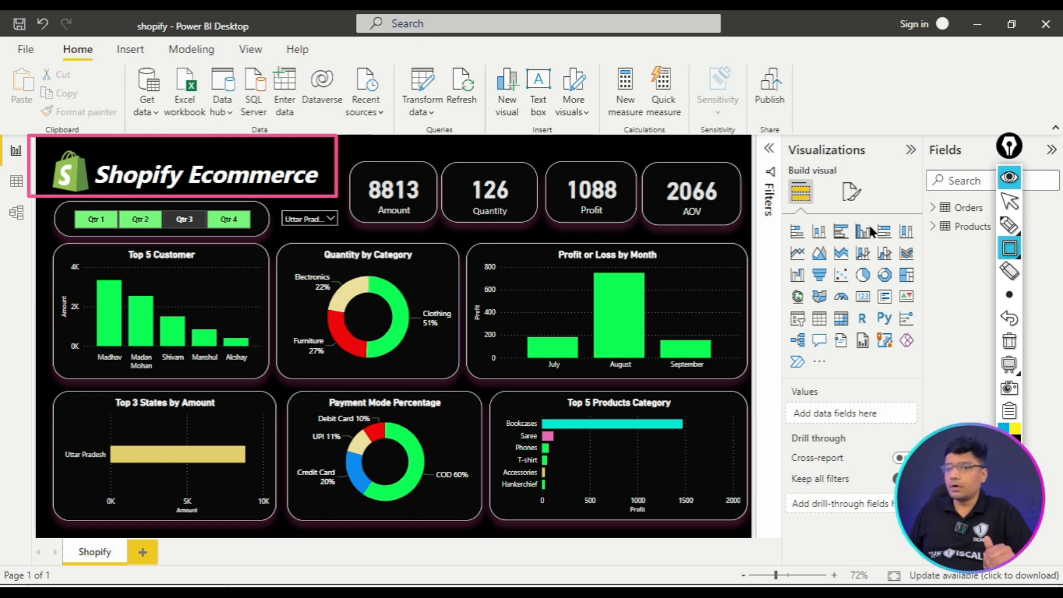
left_click(1010, 340)
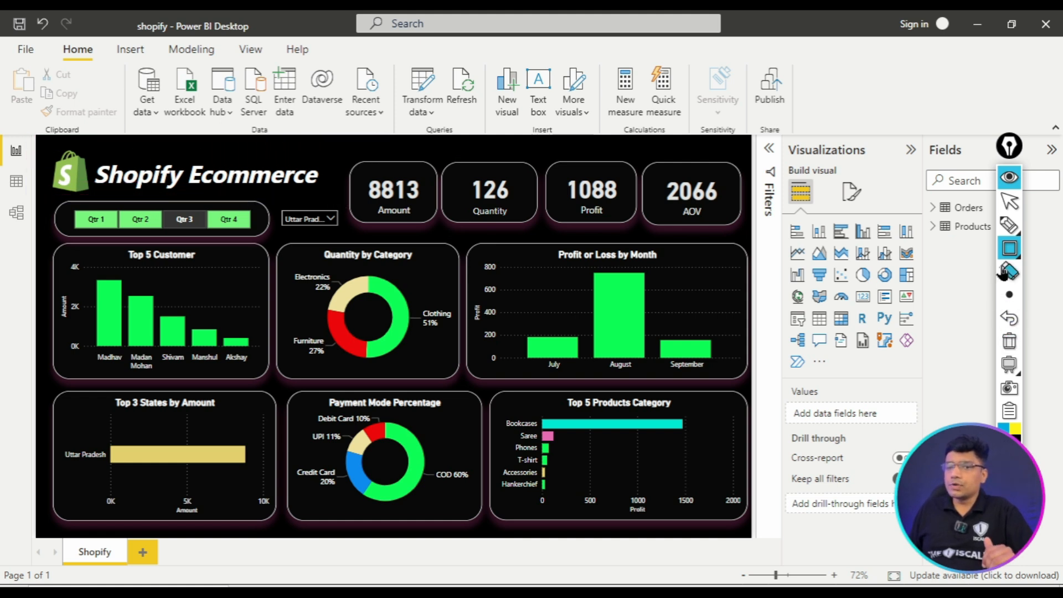
left_click(1009, 186)
- Switch to the project PDF in Acrobat and review the Problem Statements list, temporarily outlining the Profit or Loss by Month item
key("alt+Tab")
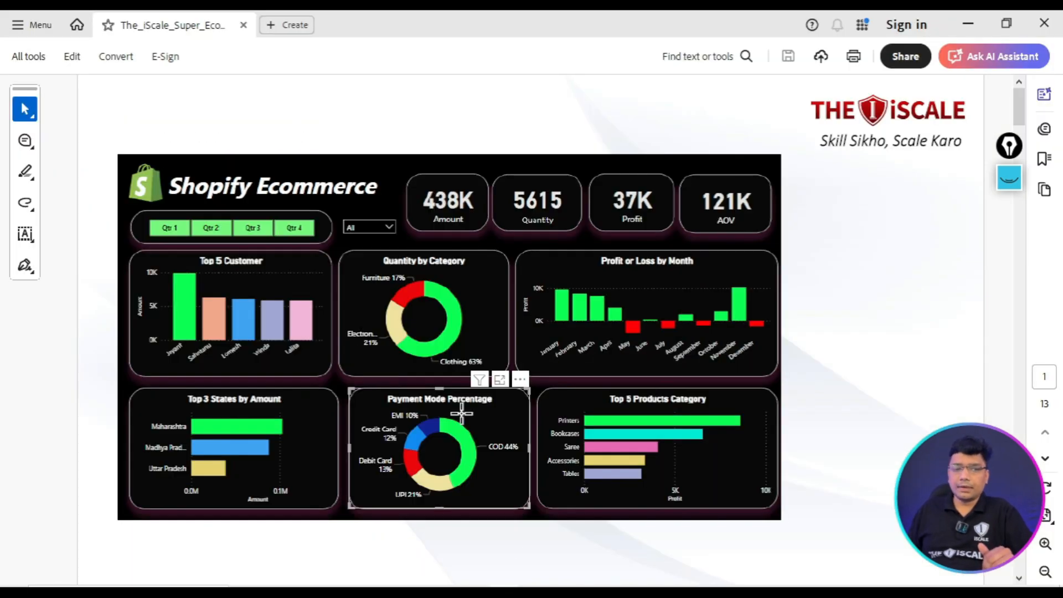
scroll(467, 417, "down", 2)
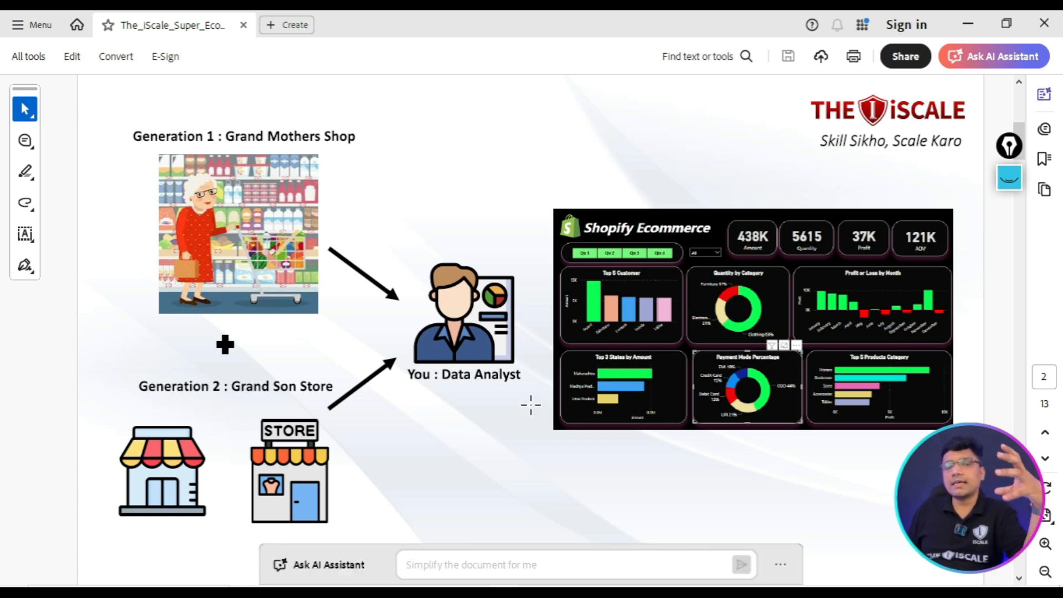
scroll(539, 408, "down", 1)
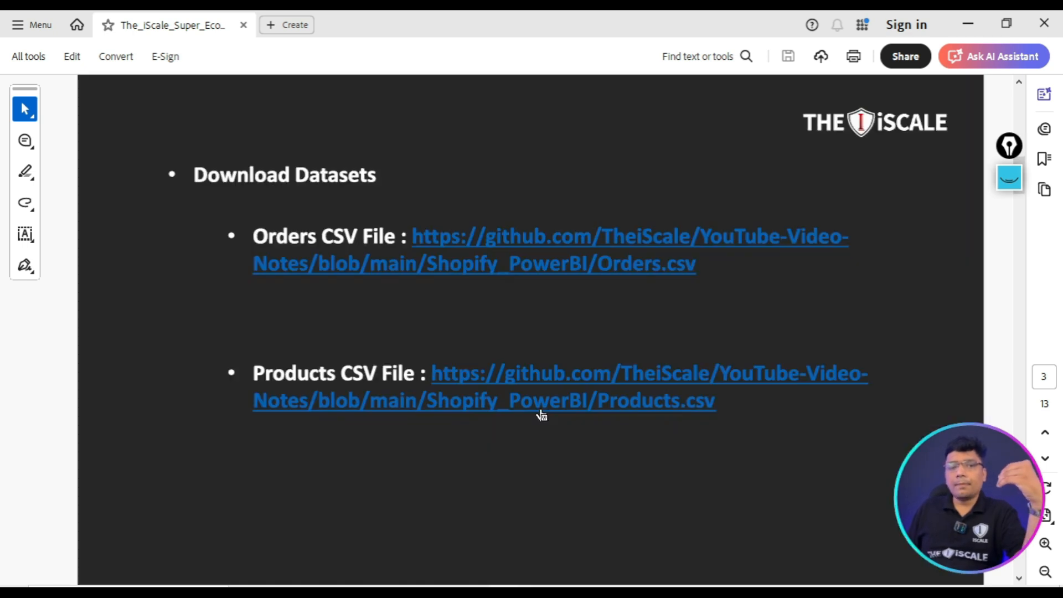
scroll(517, 387, "down", 1)
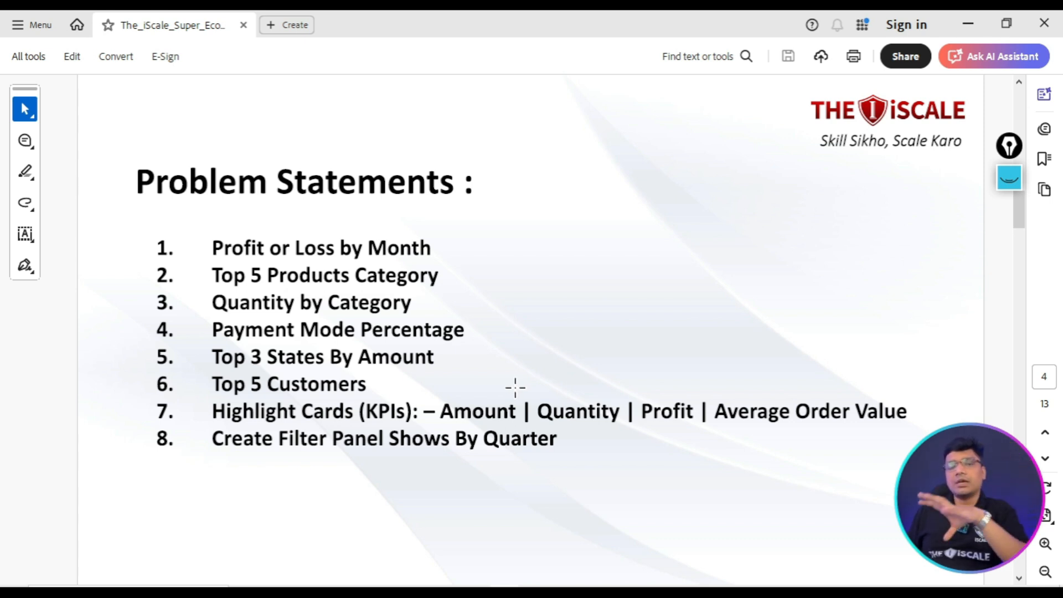
left_click(1018, 172)
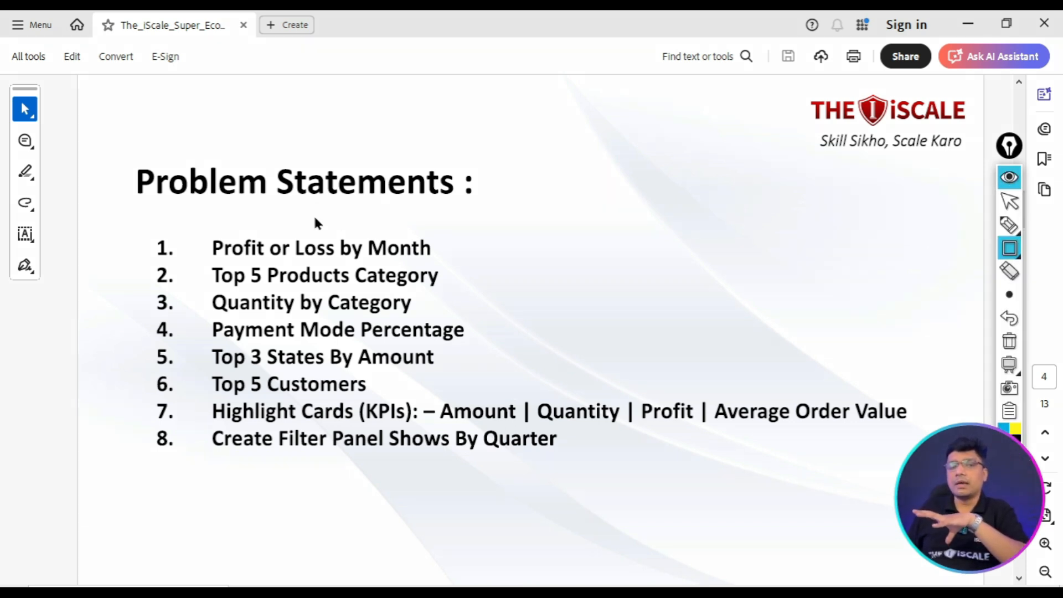
mouse_move(140, 224)
left_mouse_down()
mouse_move(214, 258)
mouse_move(450, 268)
left_mouse_up()
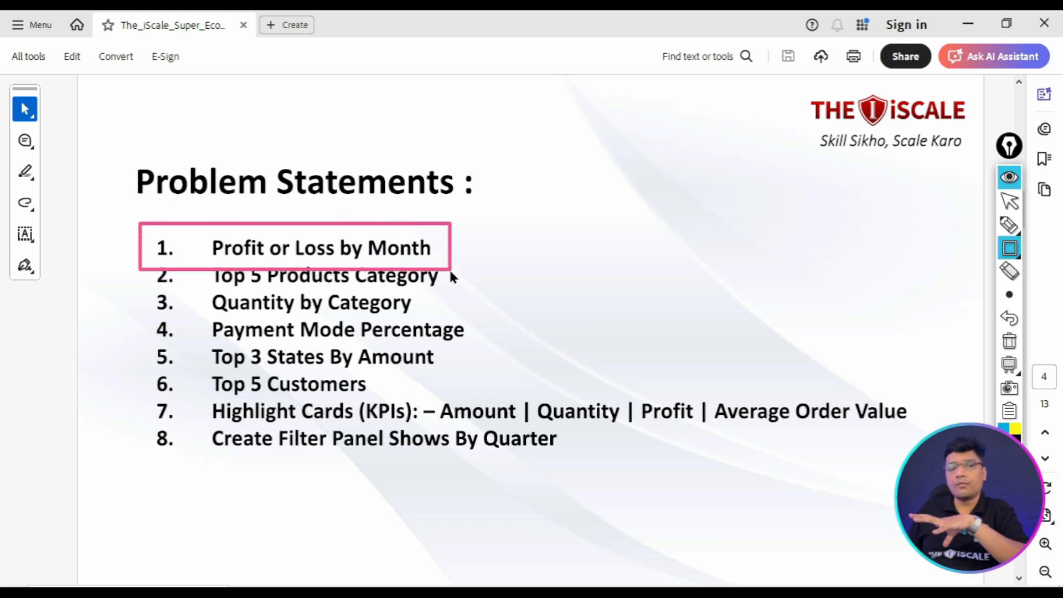
left_click(1009, 341)
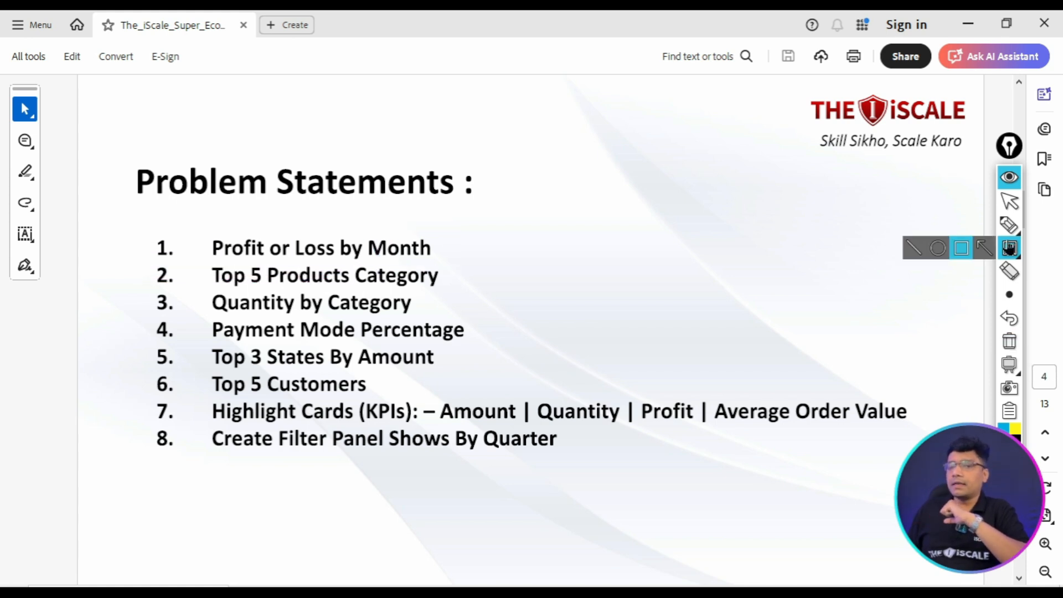
left_click(1009, 188)
- Read the PDF's Profit or Loss by Month specification, examining the required chart type and the example chart's month and profit axes
scroll(642, 285, "down", 3)
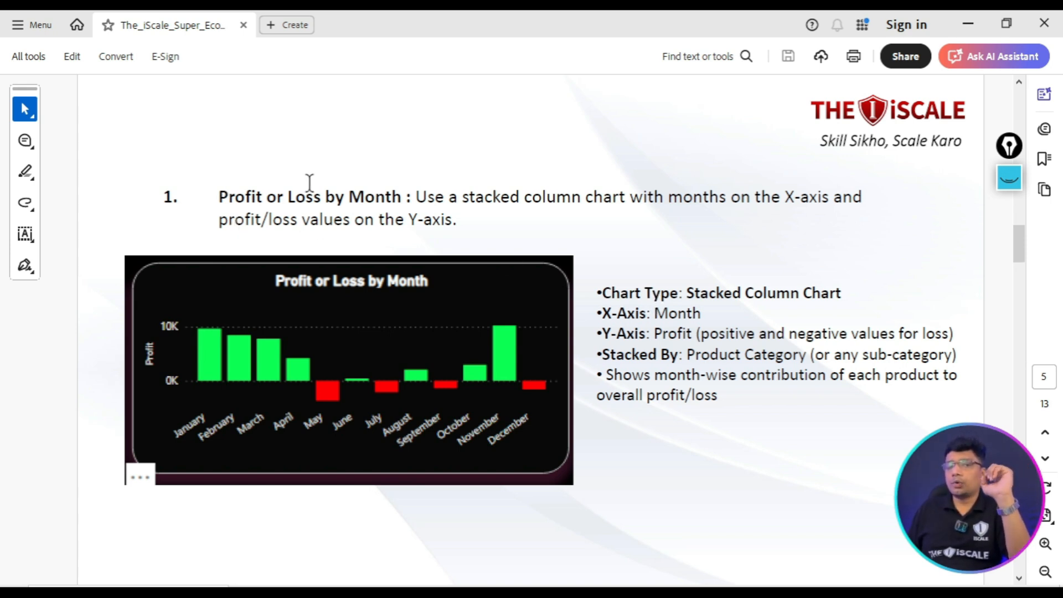
left_click_drag(419, 193, 600, 201)
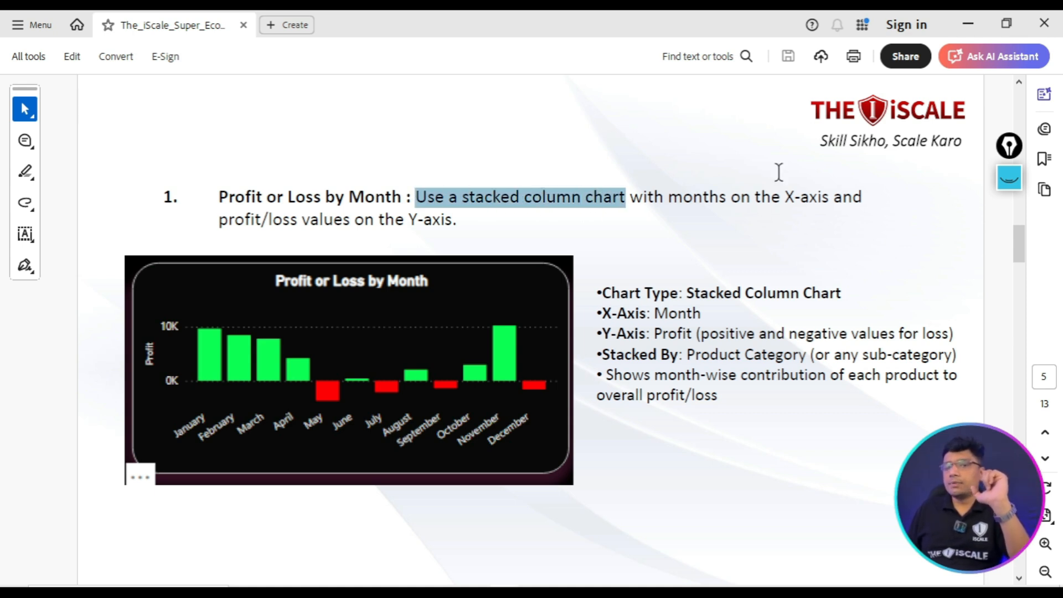
mouse_move(154, 408)
left_mouse_down()
mouse_move(554, 474)
mouse_move(550, 465)
left_mouse_up()
left_click_drag(115, 317, 168, 392)
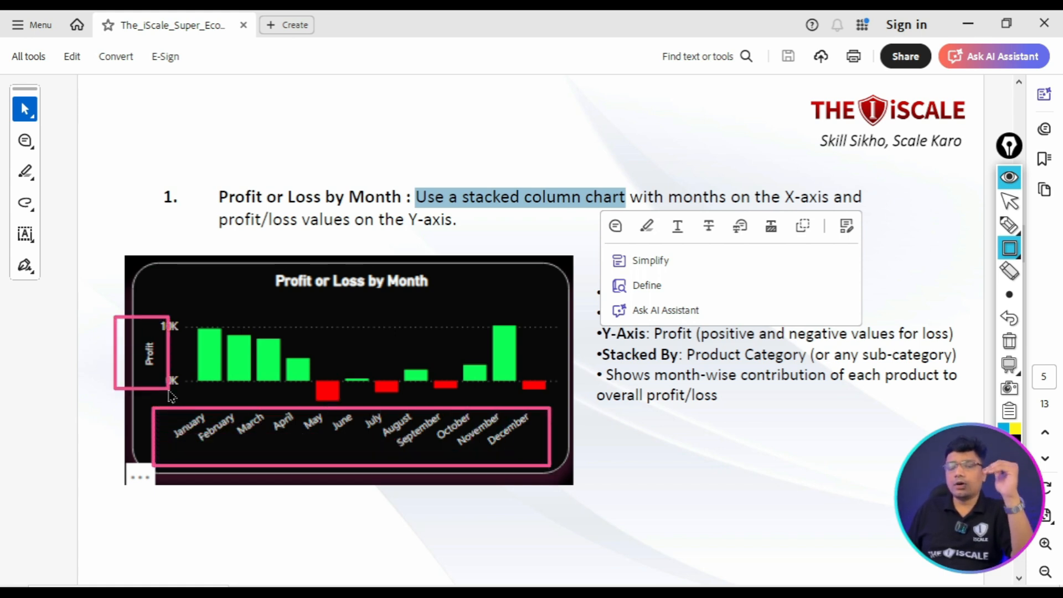
left_click(1010, 341)
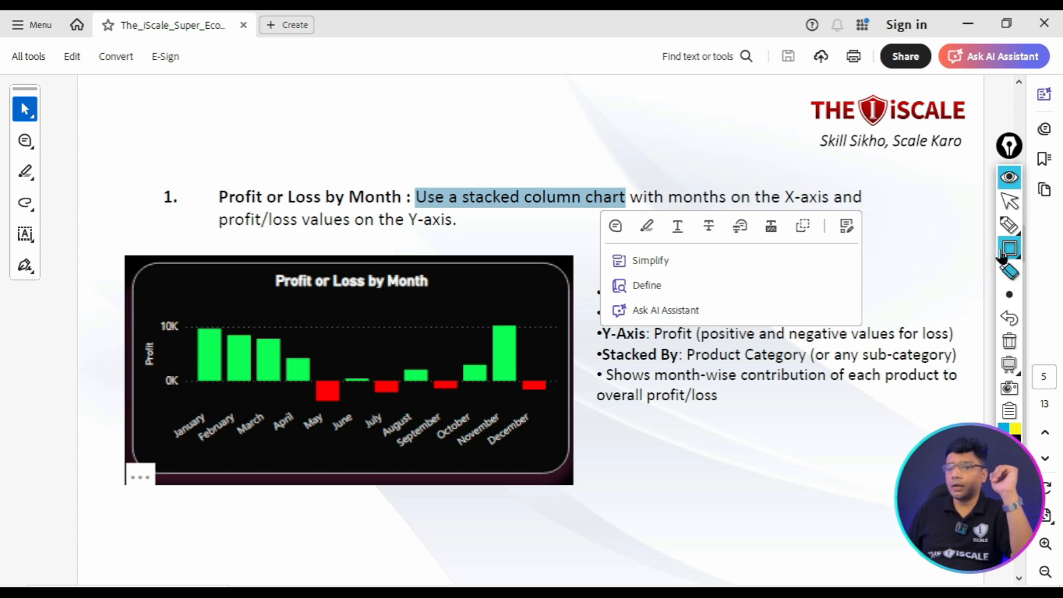
left_click(1011, 193)
left_click(261, 245)
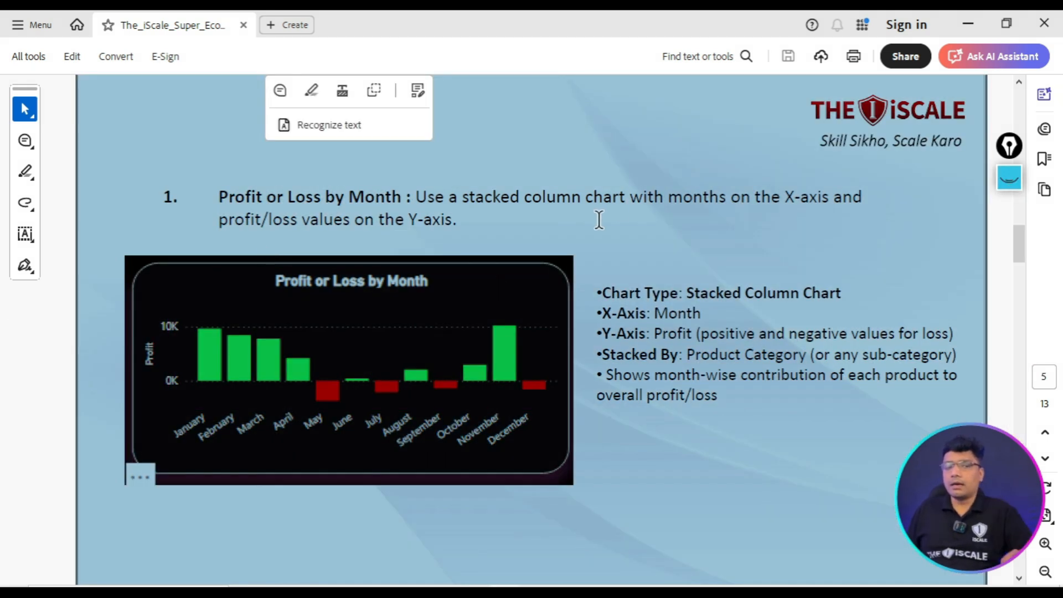
left_click(631, 207)
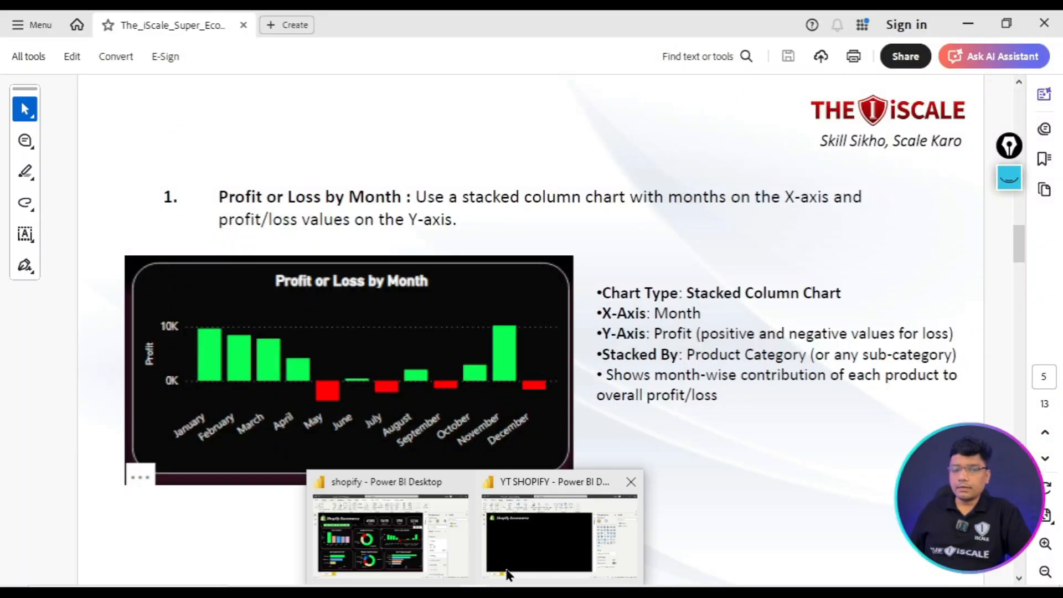
- Return to the YT SHOPIFY report in Power BI, insert a stacked column chart below the heading and enlarge it
left_click(507, 562)
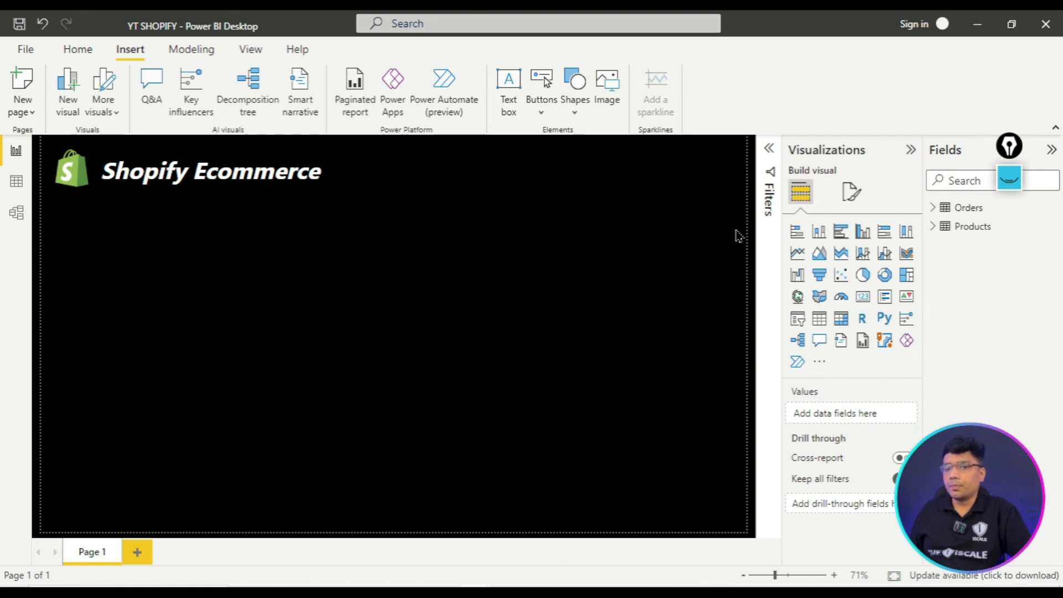
left_click(817, 238)
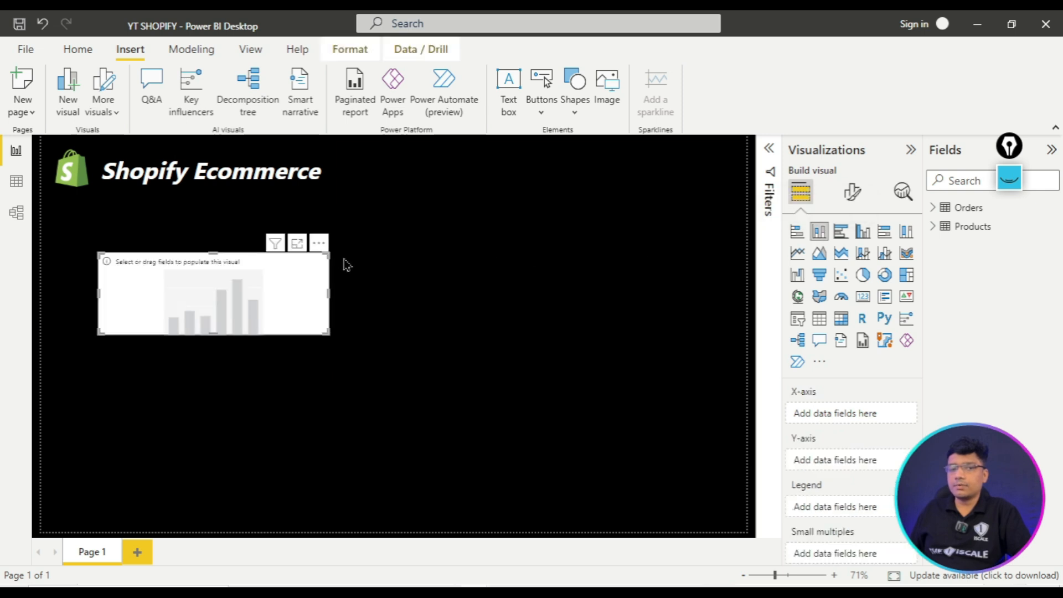
left_click_drag(330, 335, 507, 379)
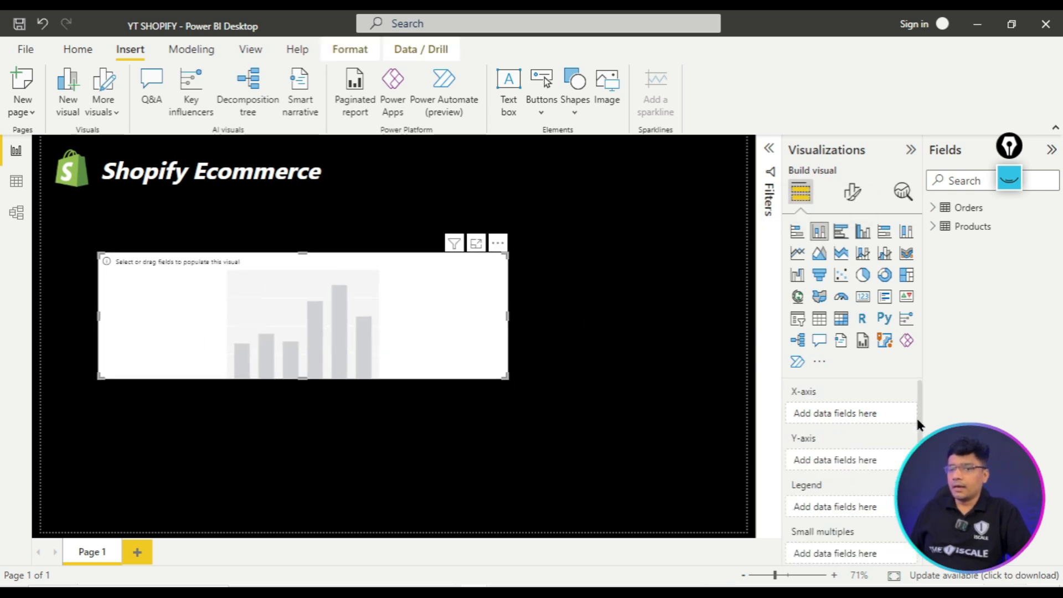
- Temporarily outline the column chart's empty X-axis and Y-axis field wells, then clear the annotations
left_click(1010, 178)
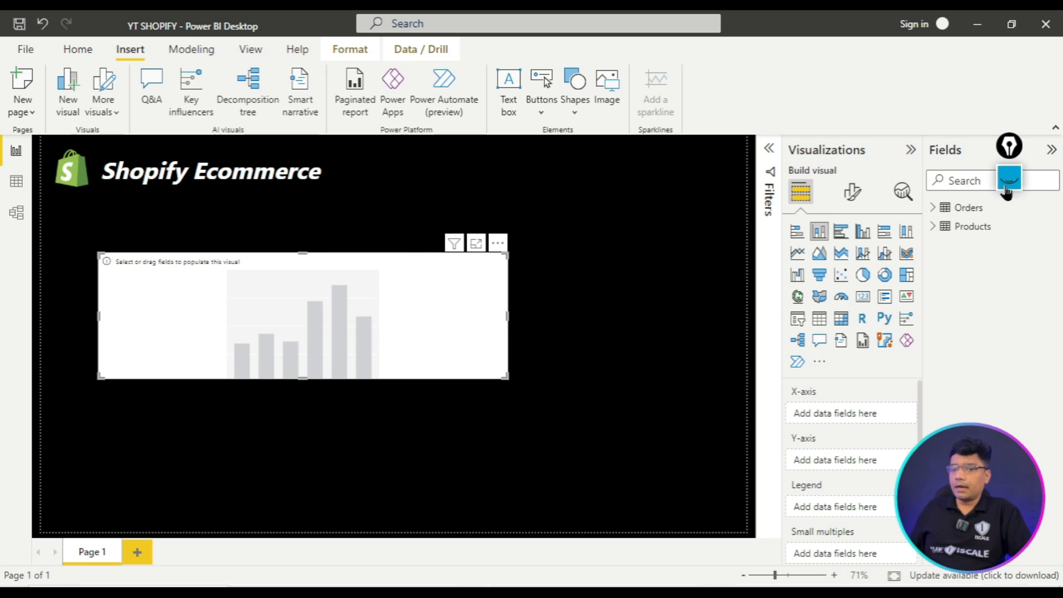
mouse_move(760, 379)
left_mouse_down()
mouse_move(837, 412)
mouse_move(933, 430)
left_mouse_up()
left_click_drag(762, 428, 911, 480)
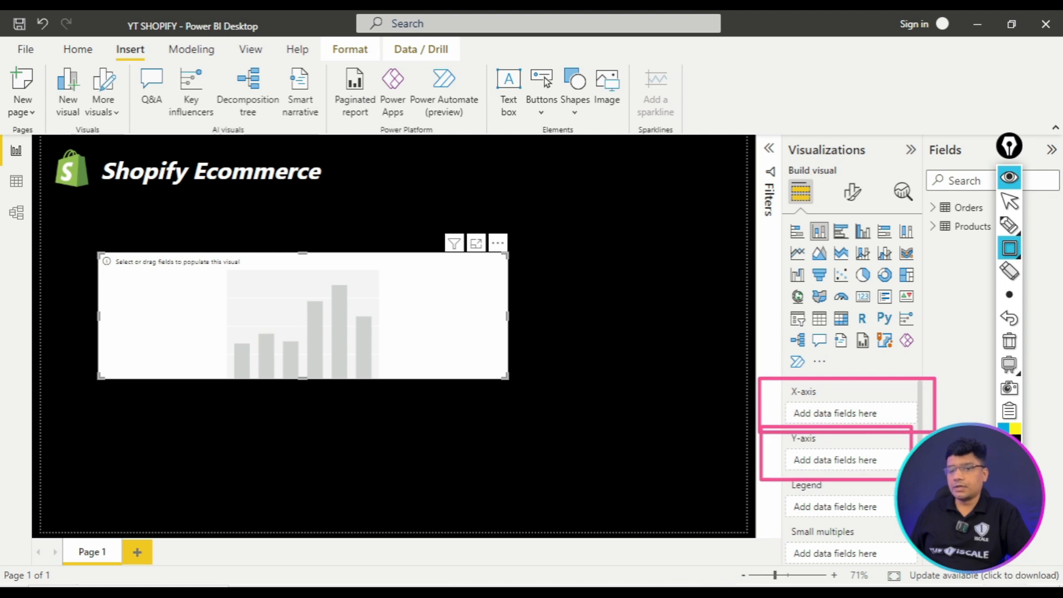
left_click(1009, 341)
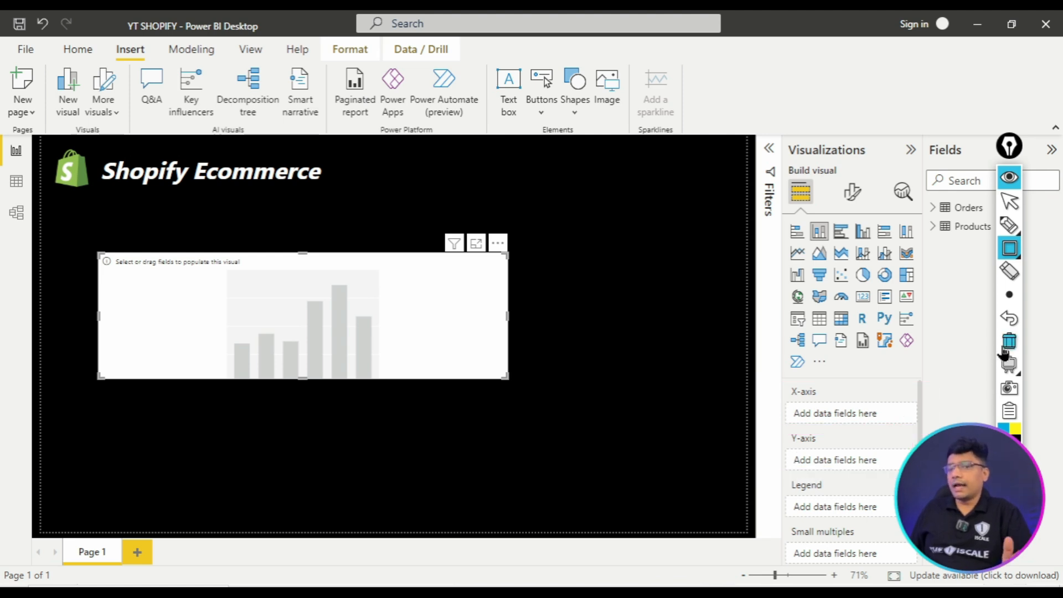
- Move the annotation toolbar clear of the field list and add Order Date from Orders to the column chart's X-axis
mouse_move(1007, 151)
left_mouse_down()
mouse_move(677, 201)
mouse_move(708, 160)
left_mouse_up()
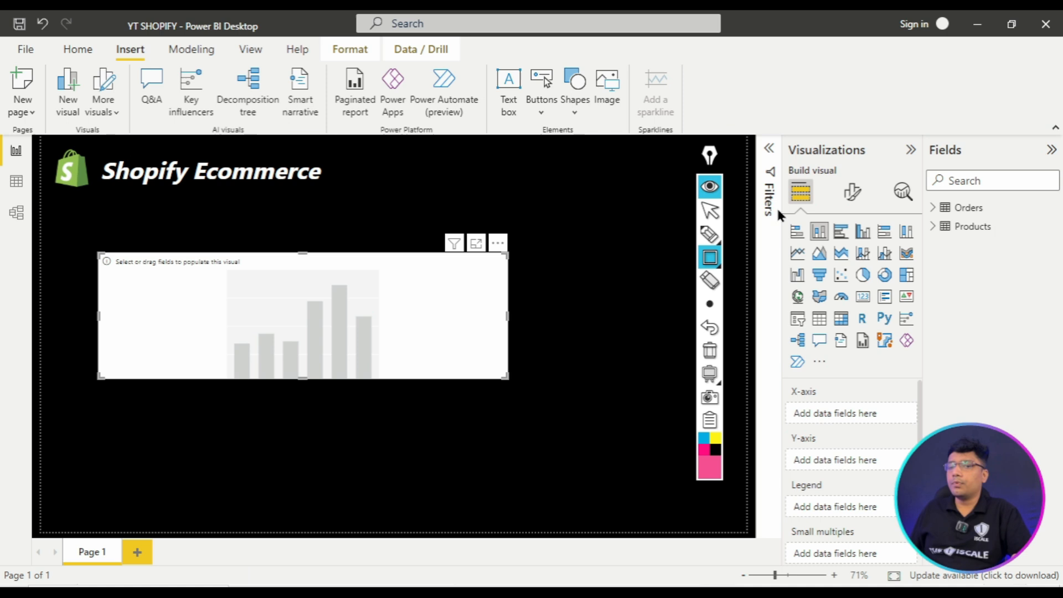
left_click(709, 211)
left_click(935, 210)
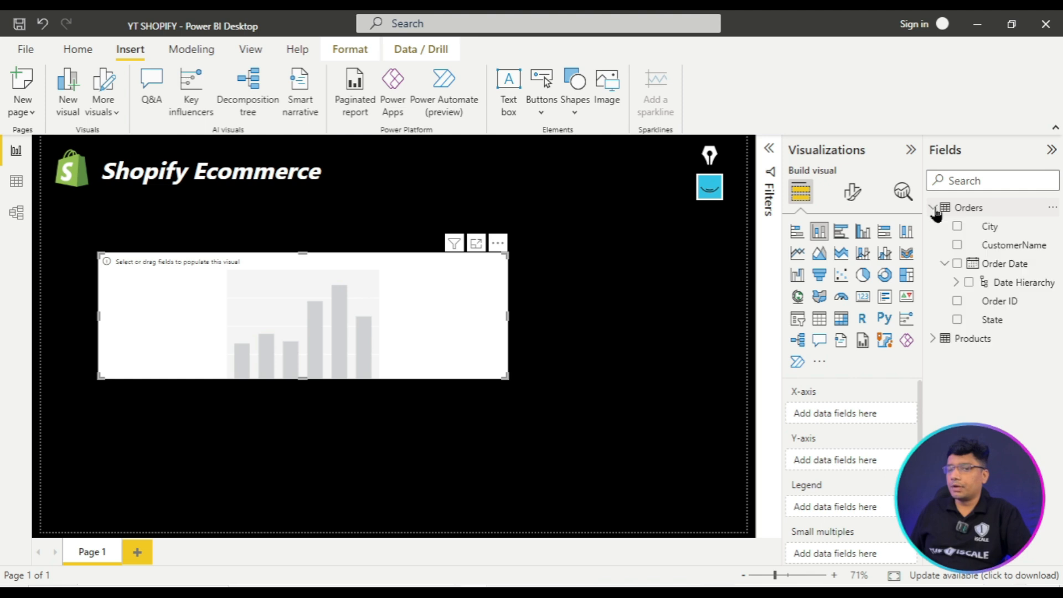
left_click(933, 340)
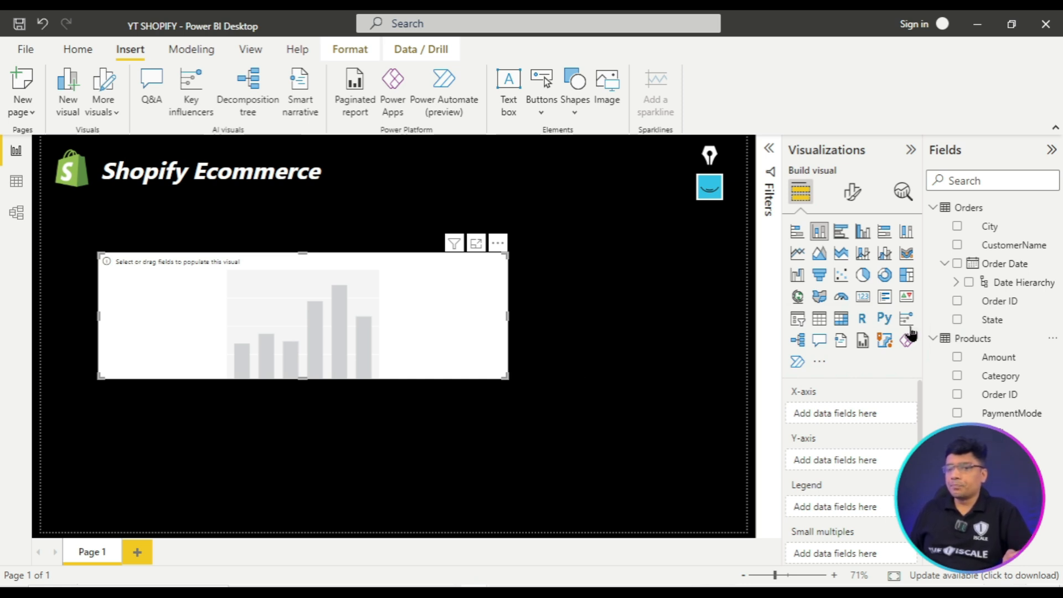
left_click(1012, 269)
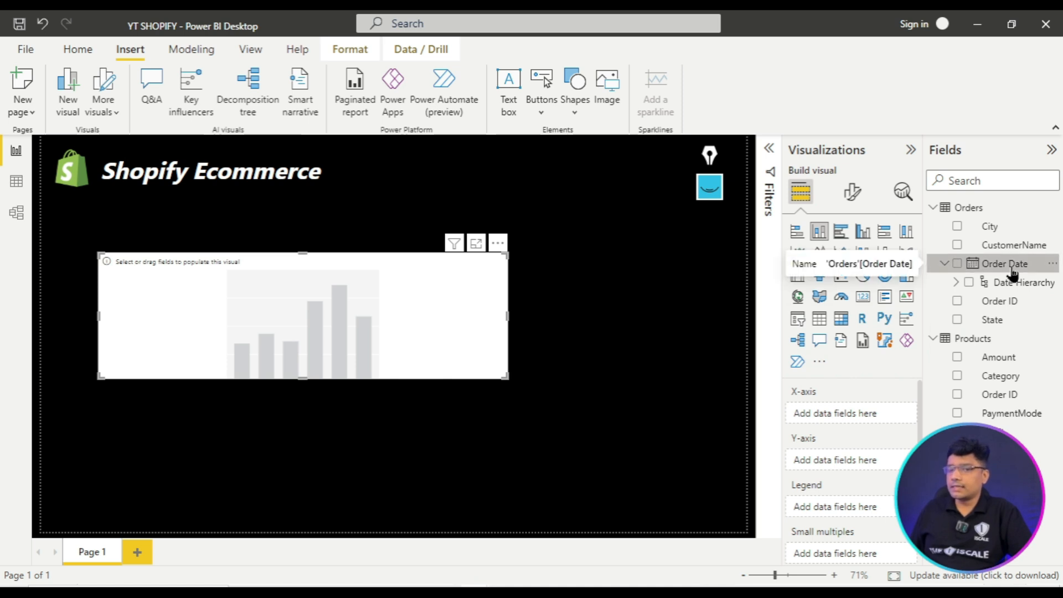
left_click(956, 265)
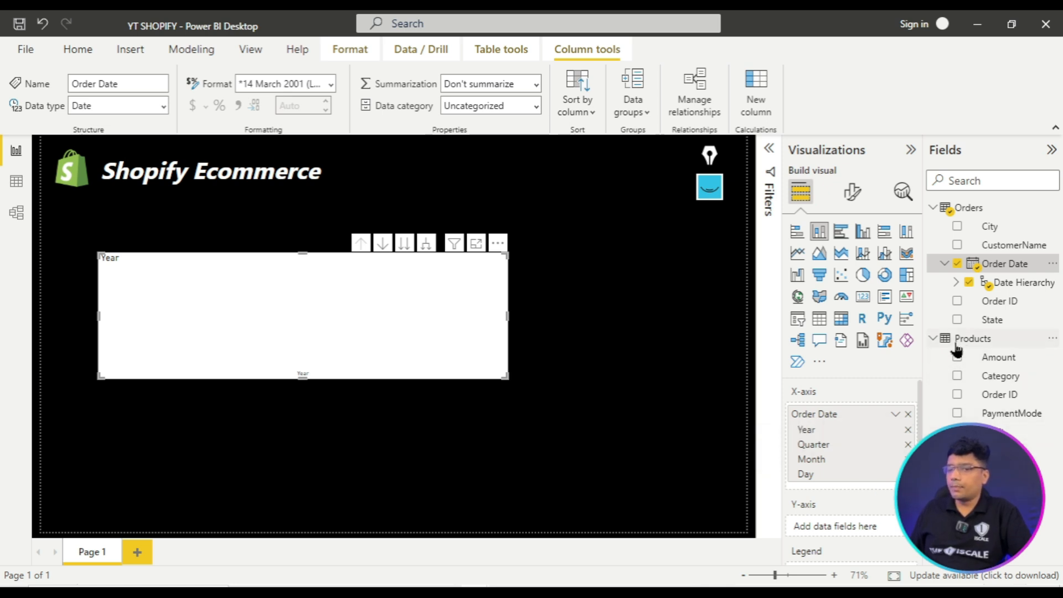
- Add Profit from the Products table to the column chart's Y-axis
left_click_drag(1025, 435, 870, 540)
left_click_drag(900, 454, 857, 529)
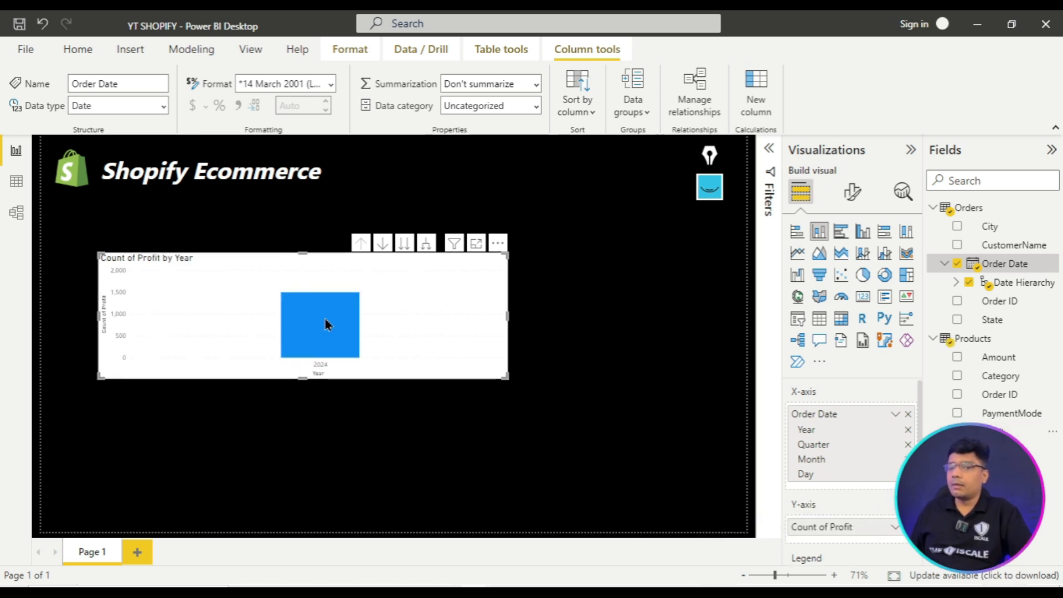
mouse_move(327, 323)
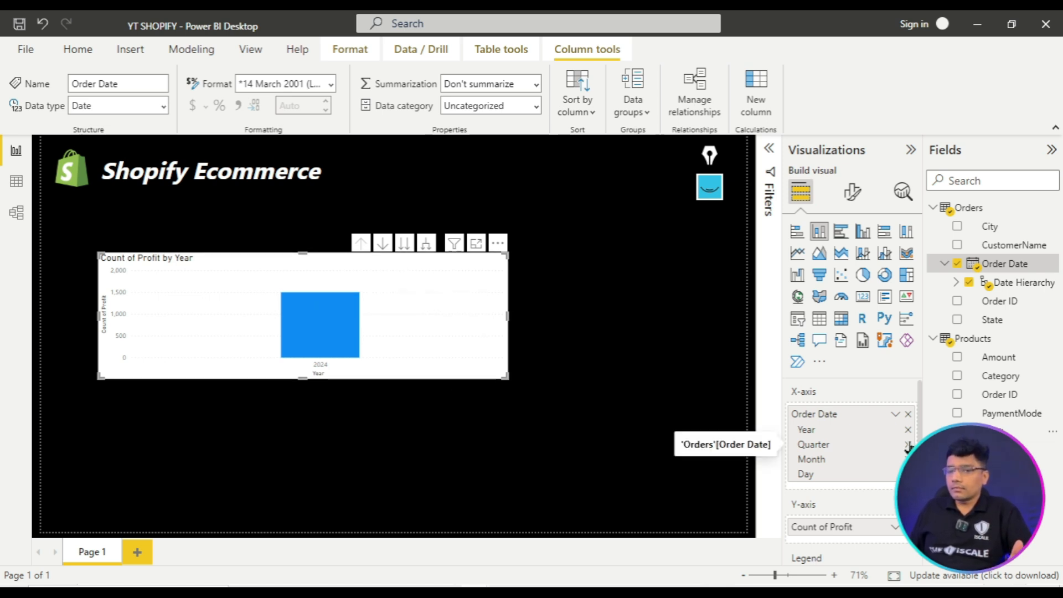
- Remove all Order Date hierarchy levels from the X-axis and re-add Order Date from Orders to it
left_click(957, 281)
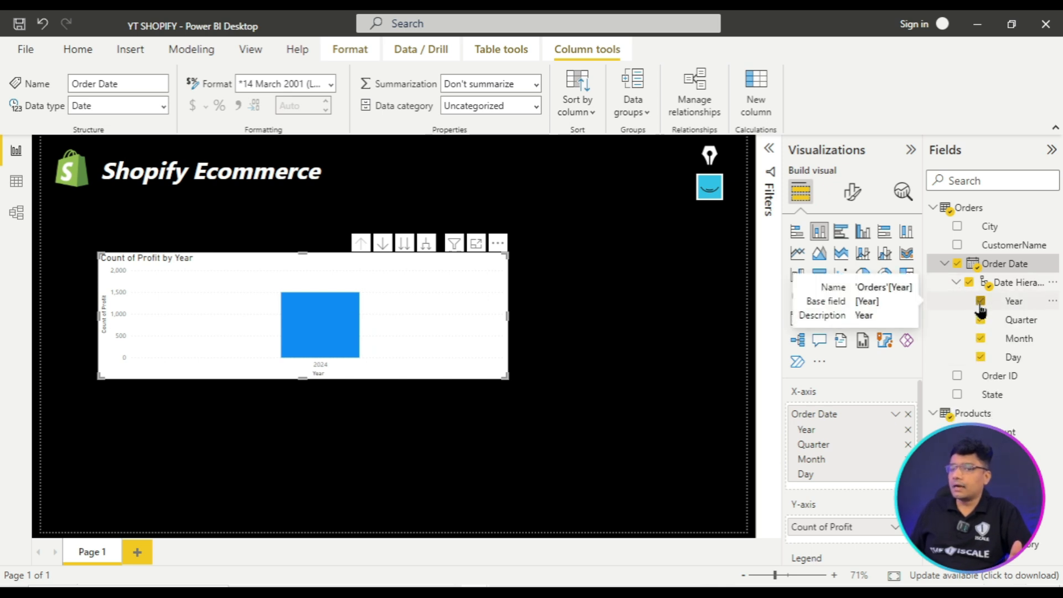
left_click(983, 323)
left_click(982, 340)
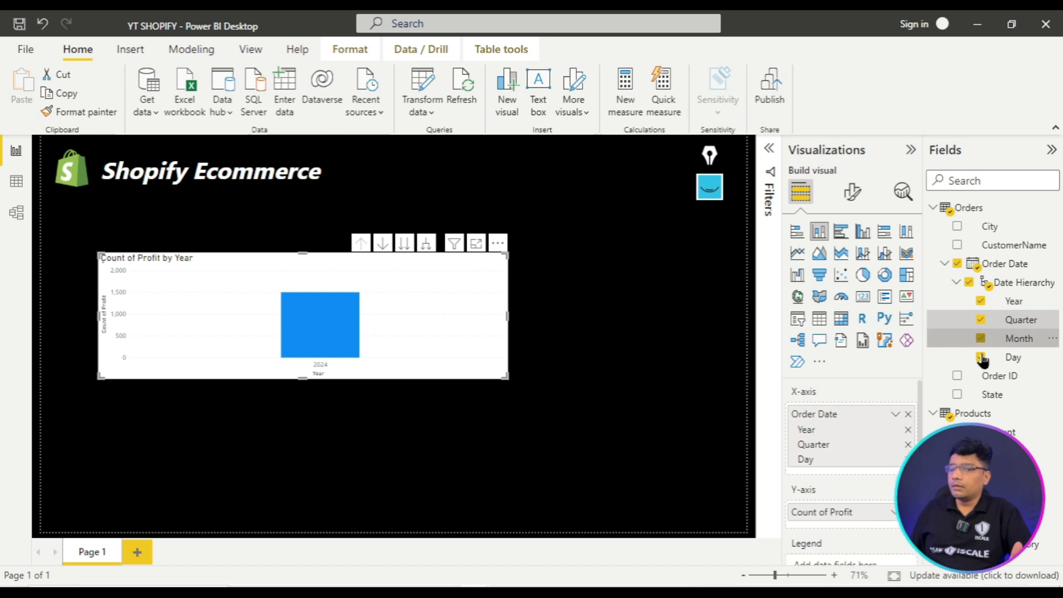
left_click(981, 357)
left_click(982, 322)
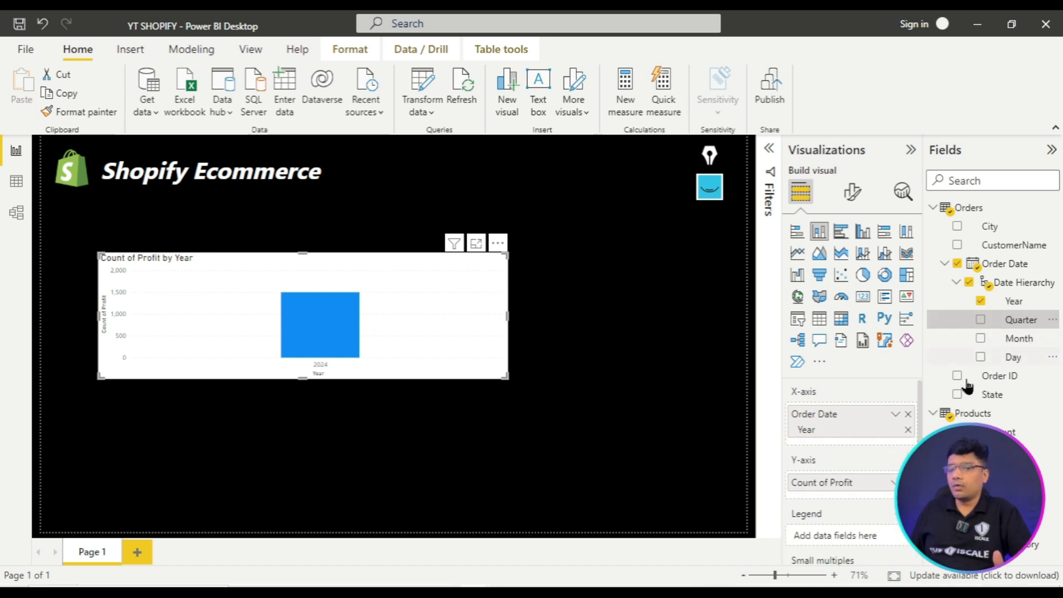
left_click(908, 431)
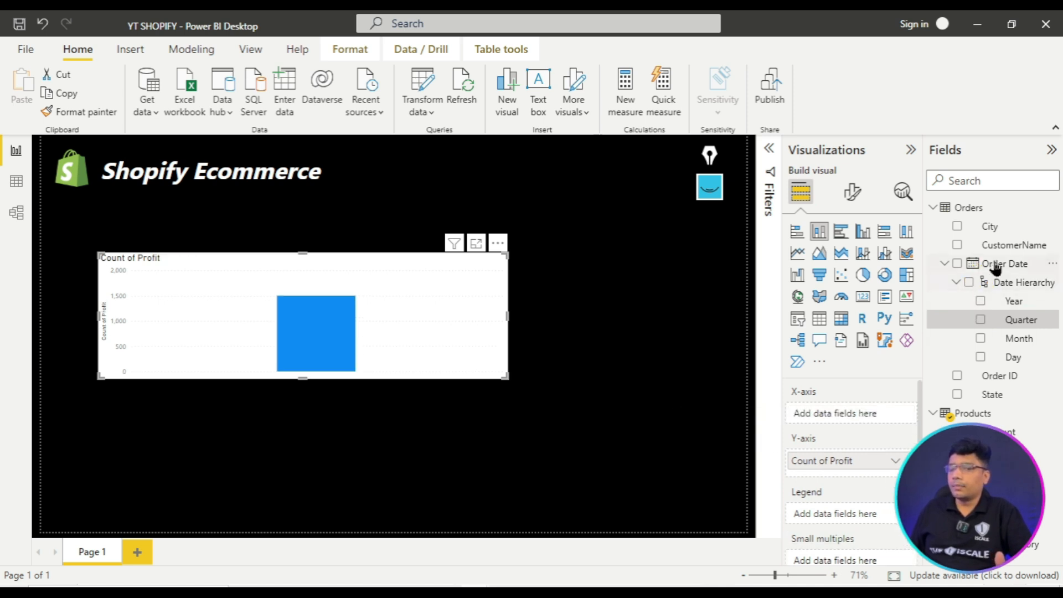
left_click_drag(999, 270, 848, 424)
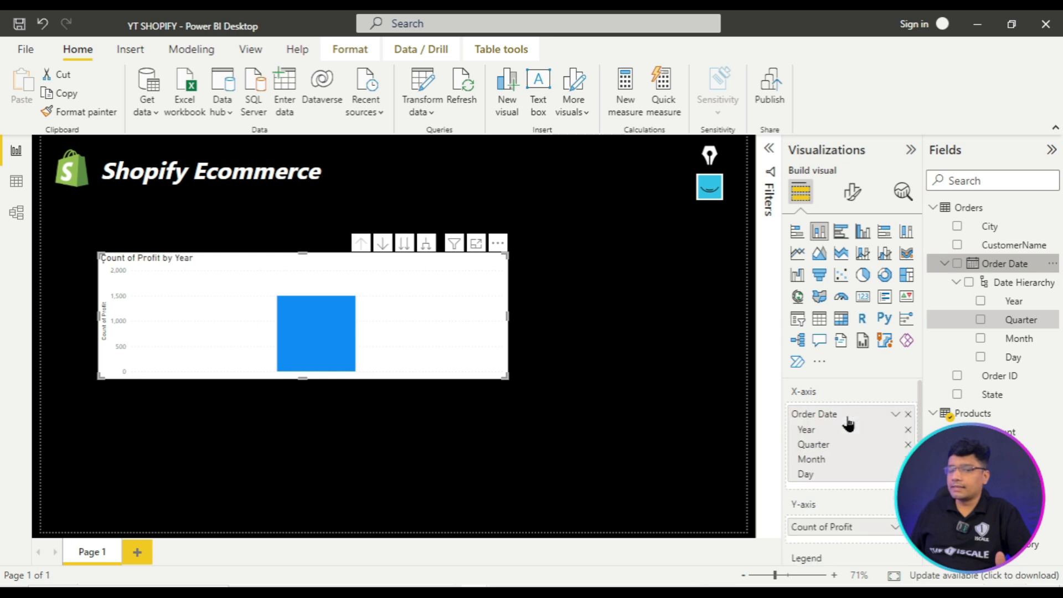
- Remove Year, Quarter and Day from the chart's X-axis, keeping only the Month level of Order Date
left_click(908, 430)
left_click(908, 431)
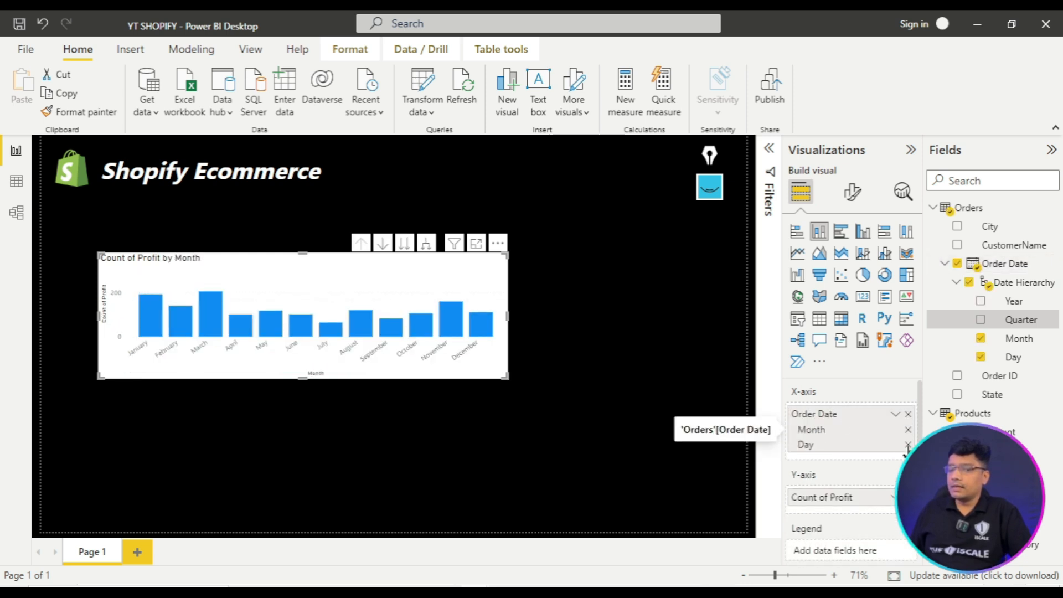
left_click(908, 445)
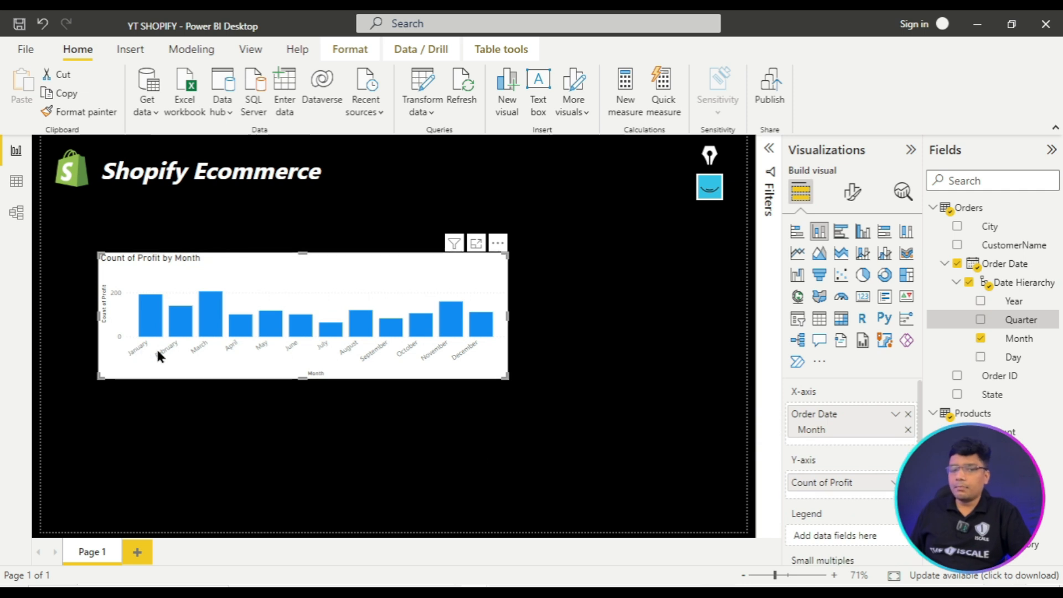
left_click(521, 388)
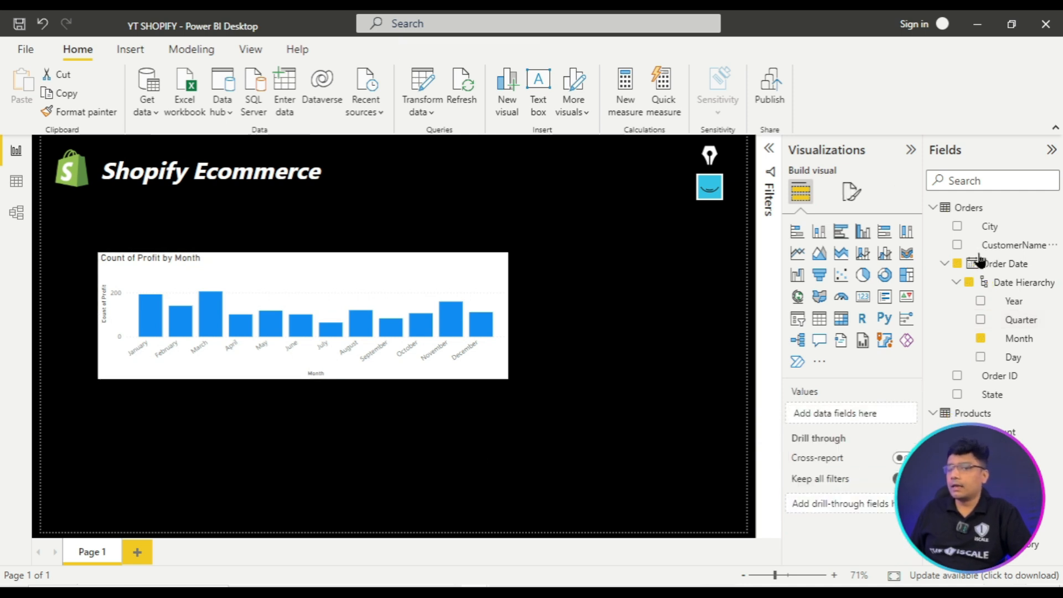
- Review the Orders and Products fields used by the chart, and examine the aggregation options for Profit on the Y-axis
left_click(933, 208)
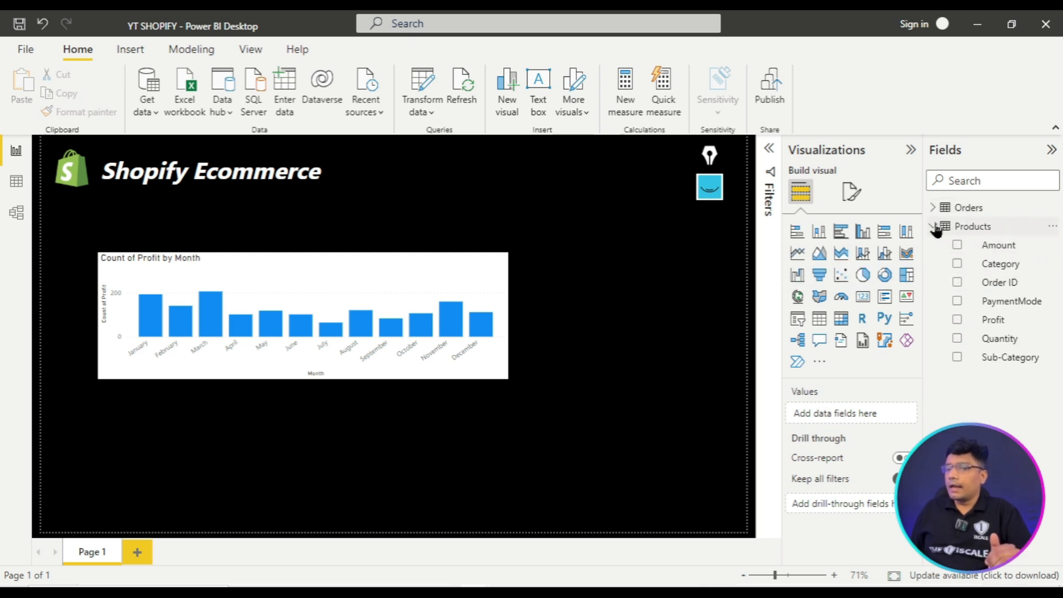
left_click(934, 227)
left_click(934, 227)
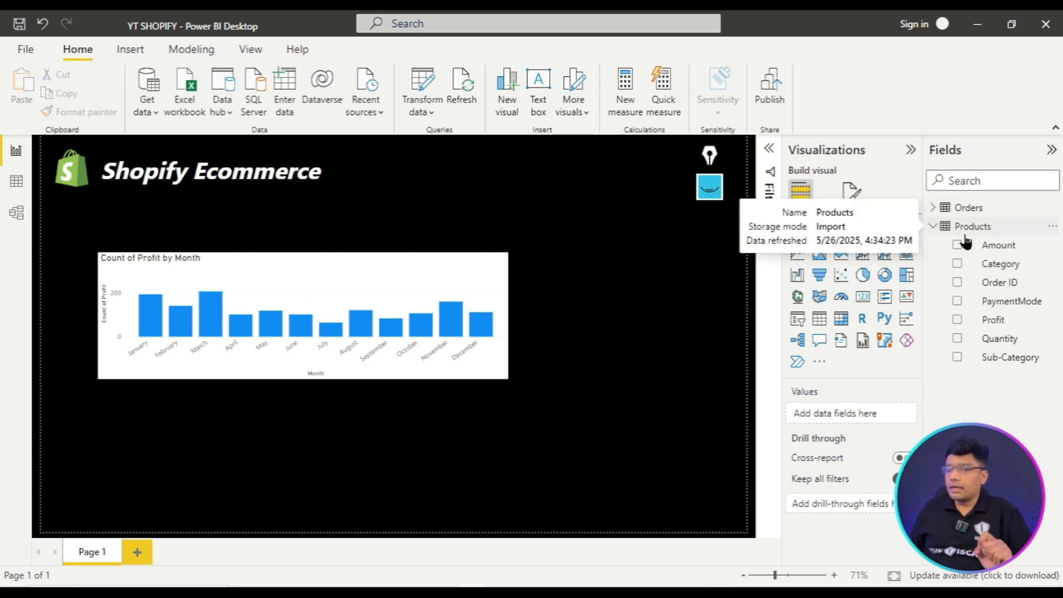
left_click(493, 284)
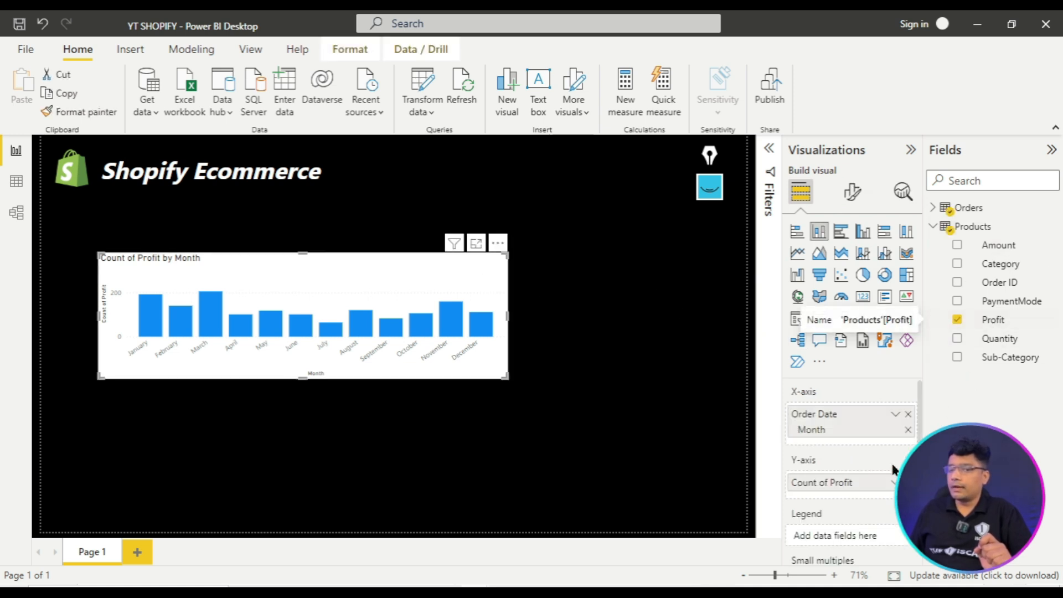
left_click(943, 208)
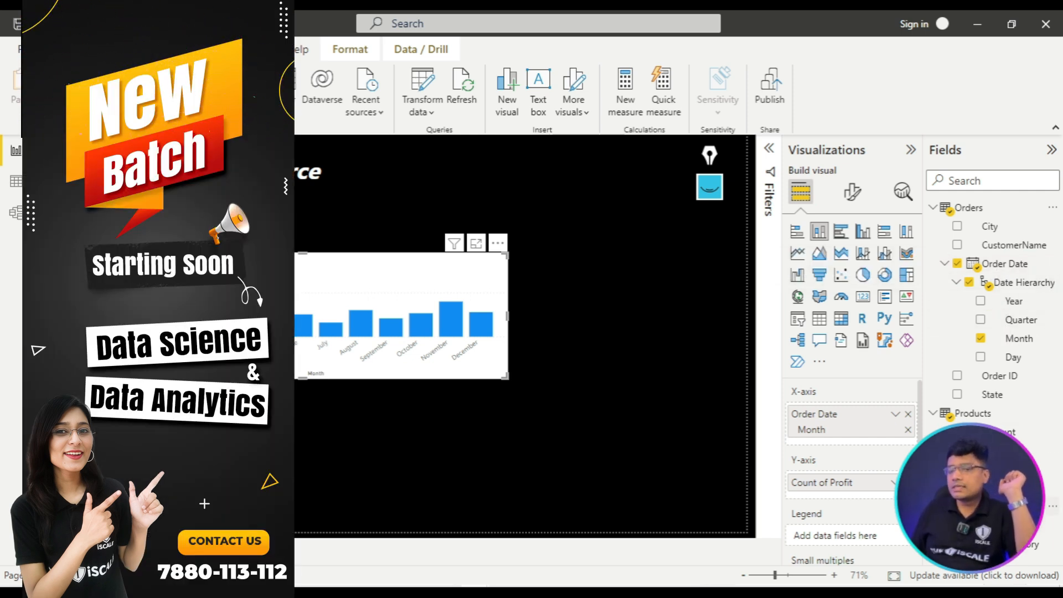
left_click(893, 483)
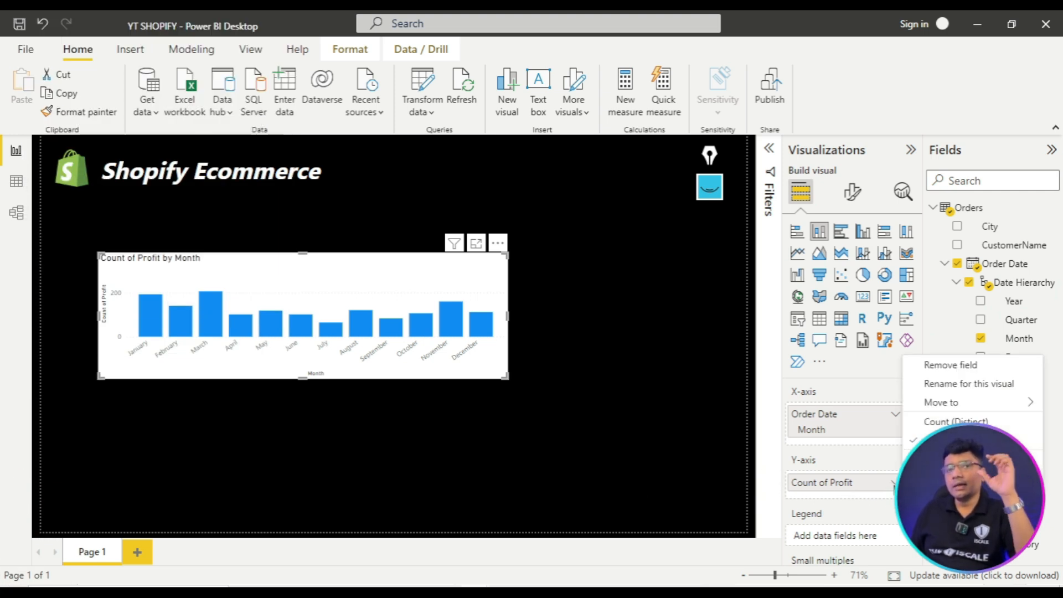
left_click(892, 485)
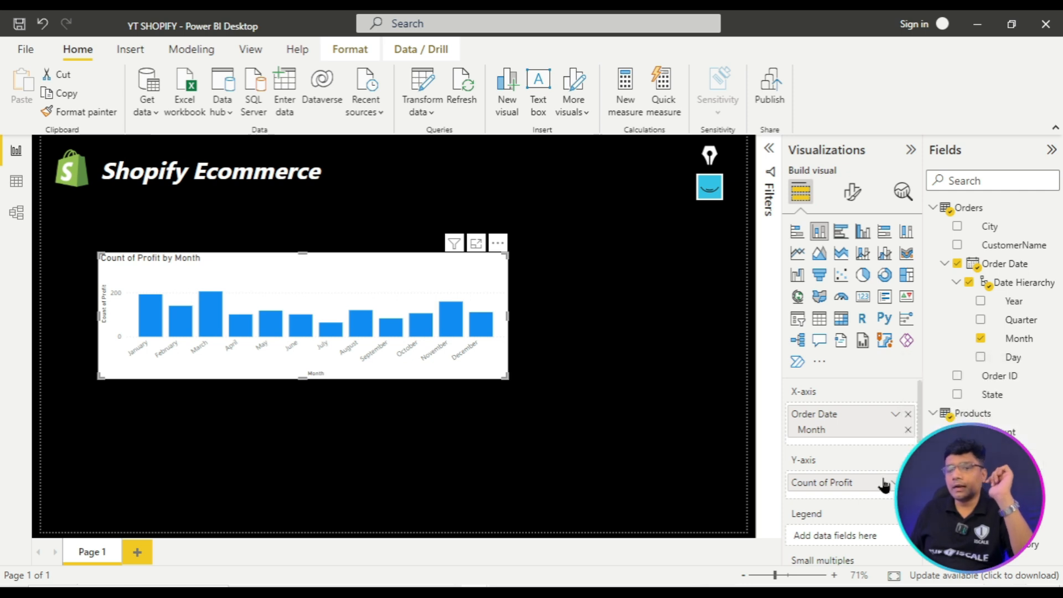
- In the Data view, change the Products table's Profit column to Whole number, briefly outlining and clearing the Profit field during the change
left_click(17, 188)
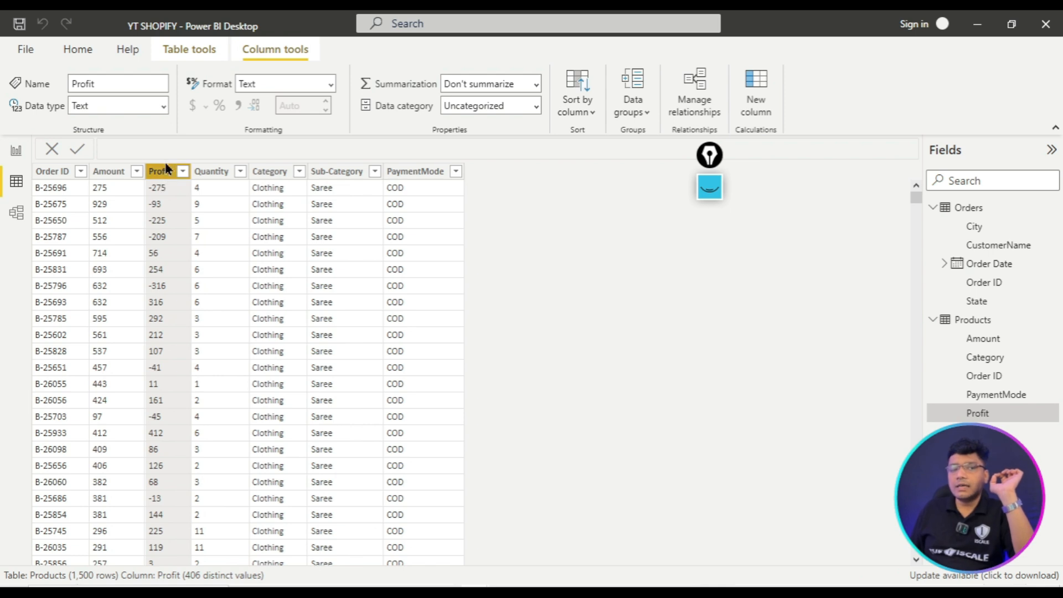
left_click(163, 103)
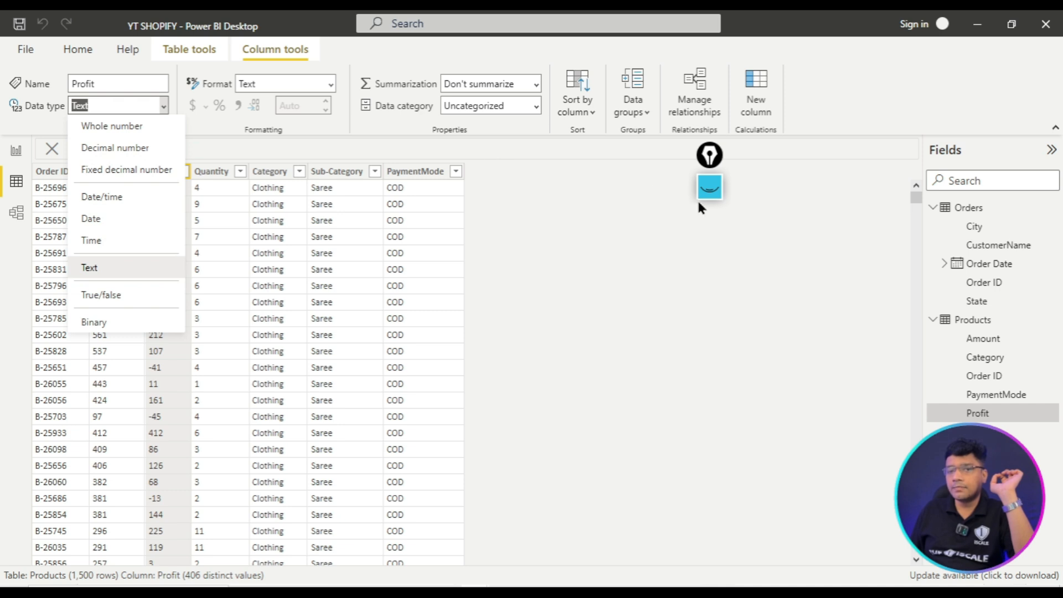
left_click(710, 188)
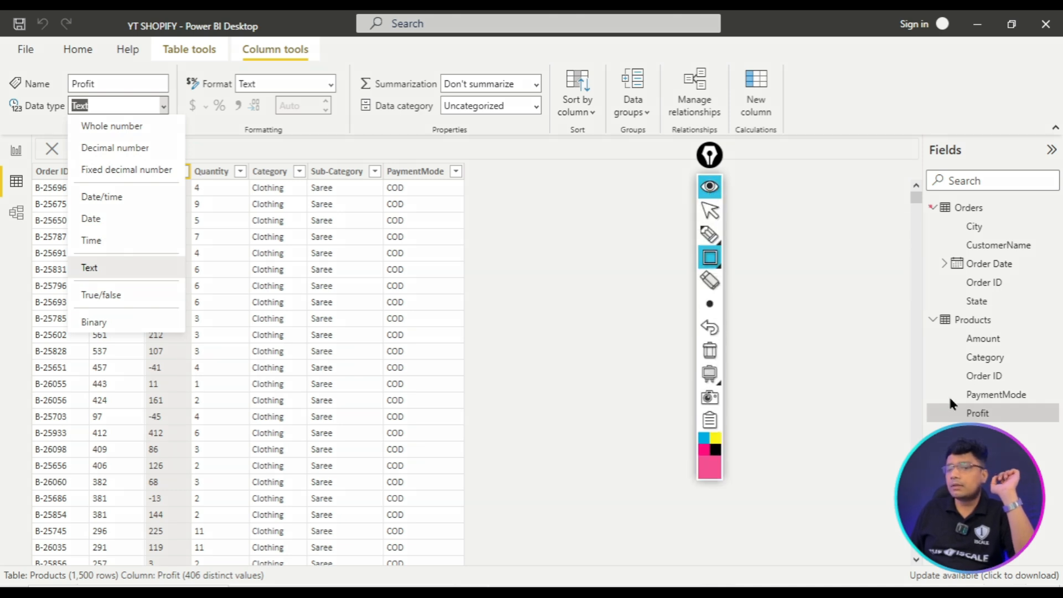
left_click_drag(935, 401, 1018, 425)
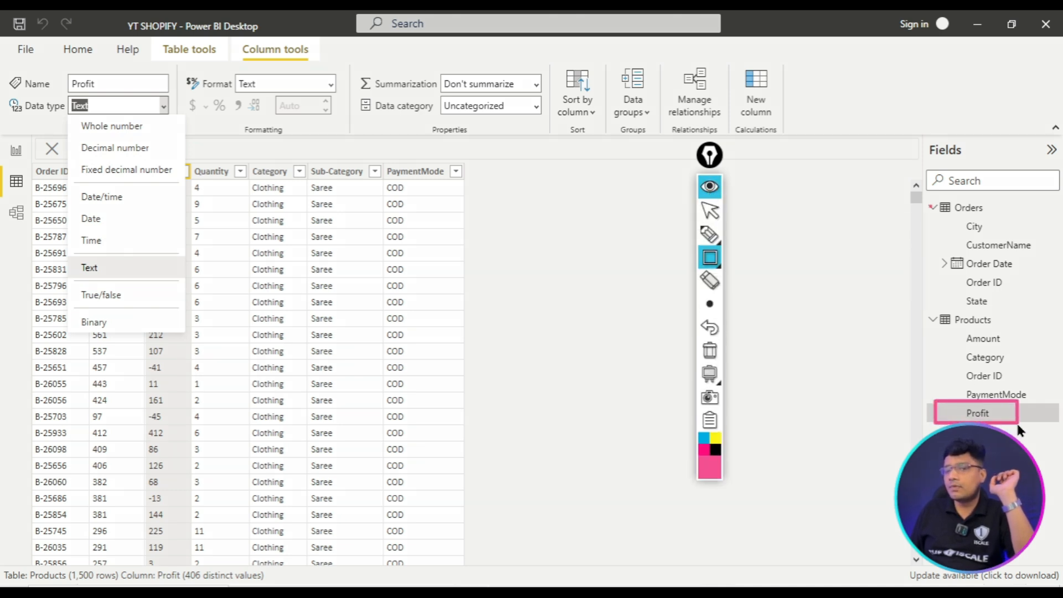
left_click_drag(918, 402, 955, 423)
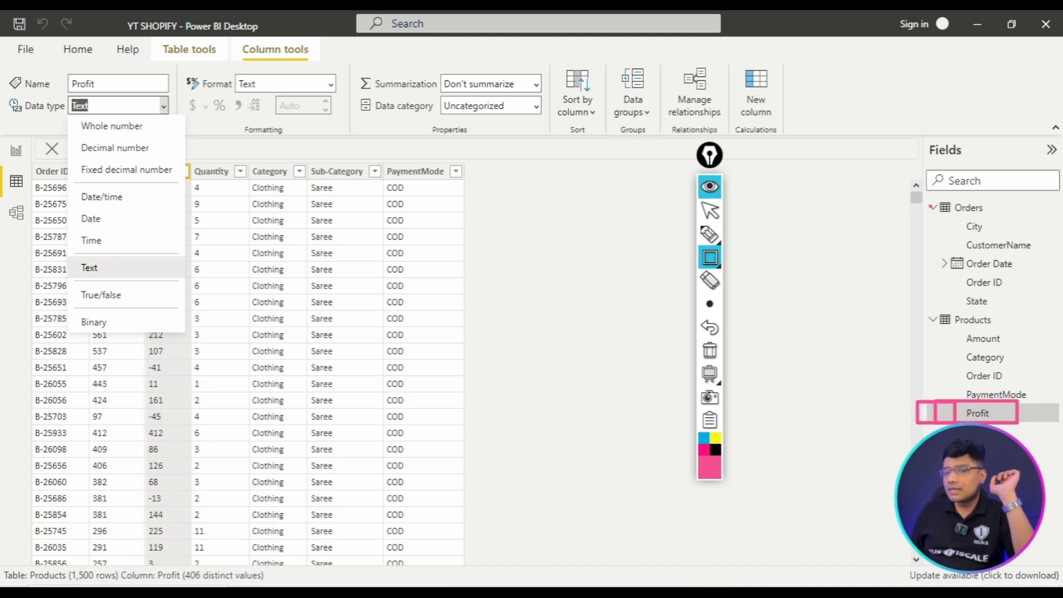
left_click(709, 351)
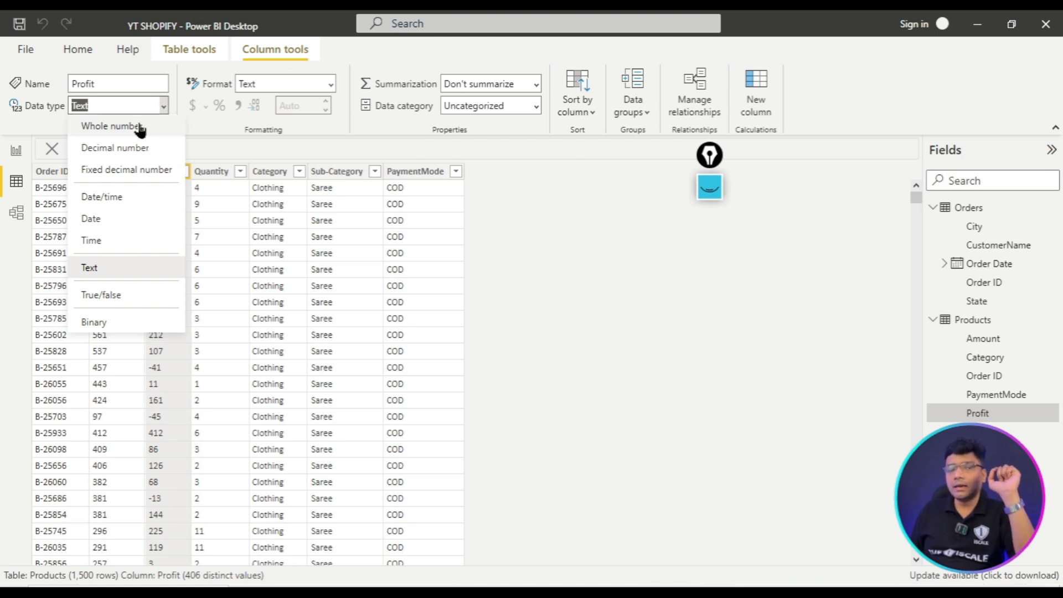
left_click(139, 126)
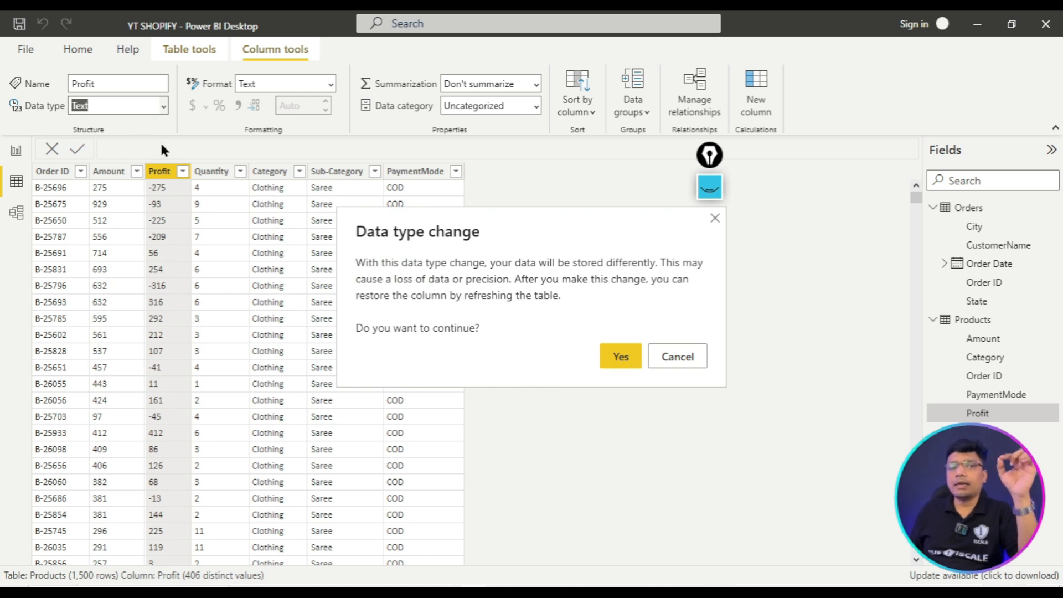
left_click(620, 358)
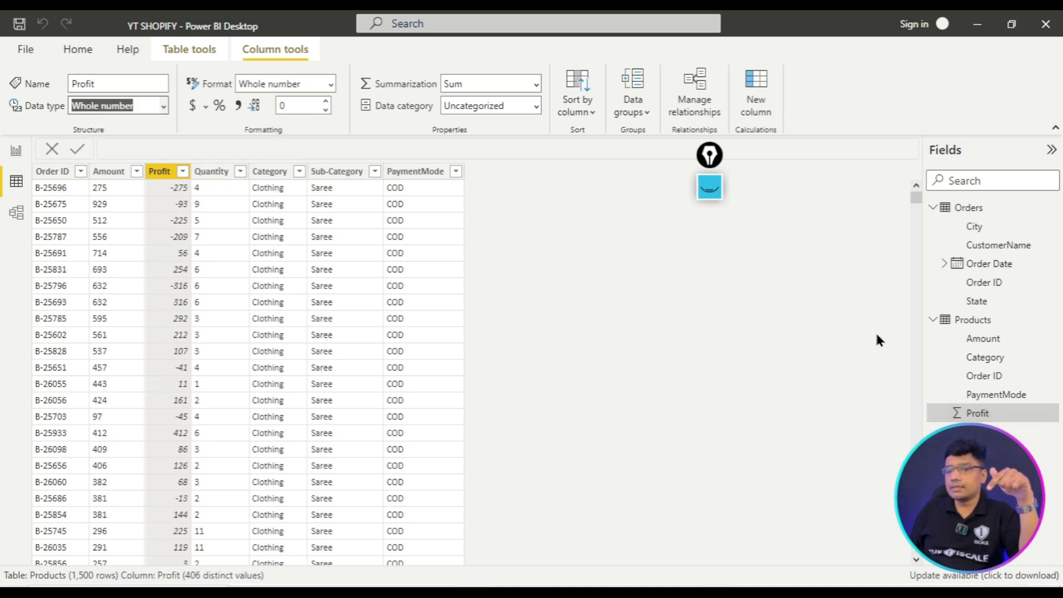
- Outline the summation symbol beside Profit in the field list, then hide the annotation
left_click(710, 189)
left_click_drag(933, 384, 969, 432)
left_click(710, 187)
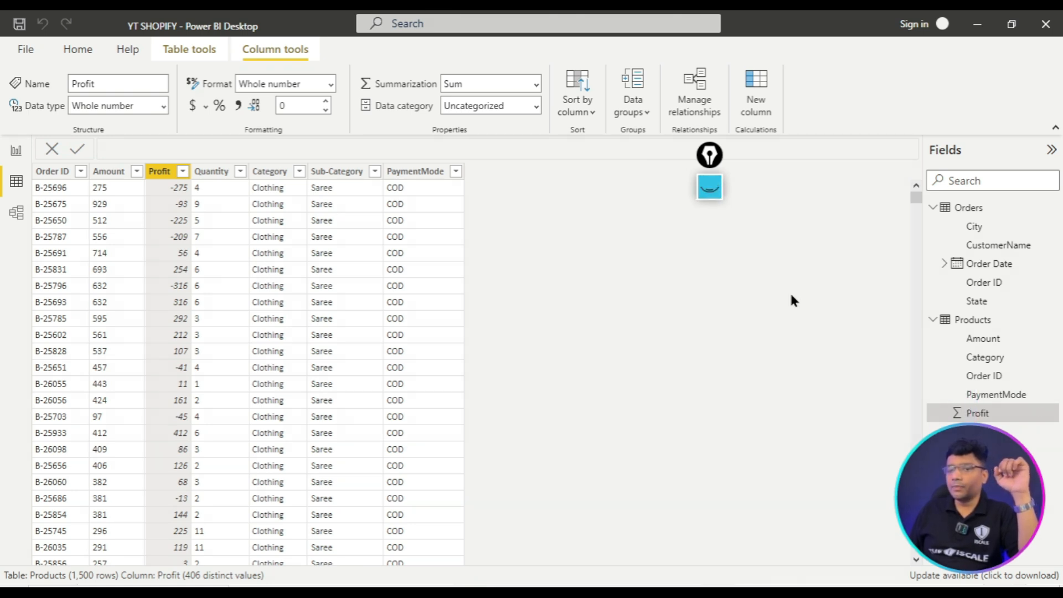
- Change the Products table's Quantity column to the Whole number data type and accept the conversion
left_click(991, 432)
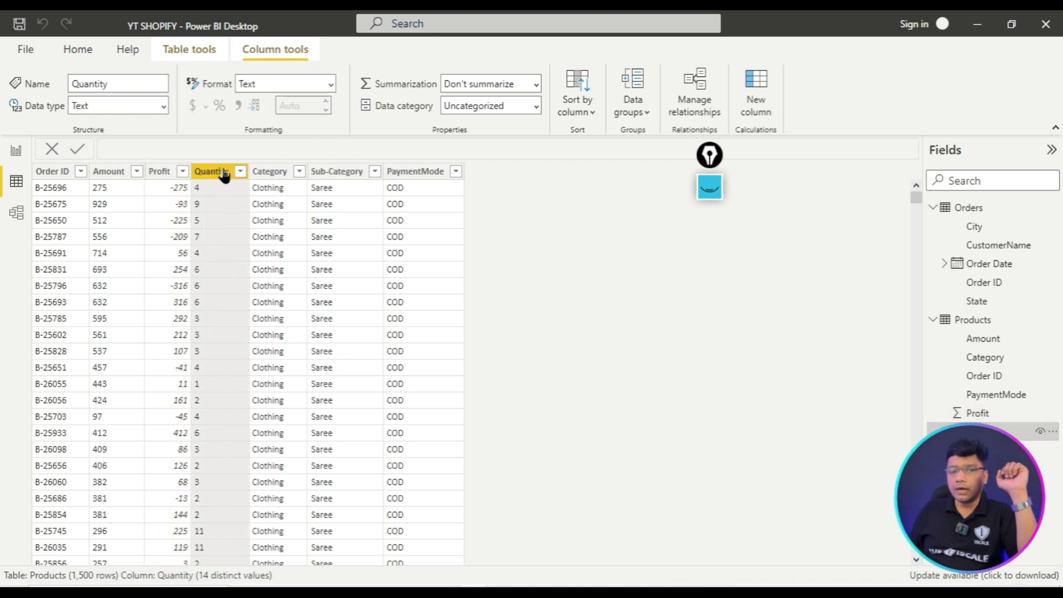
left_click(163, 104)
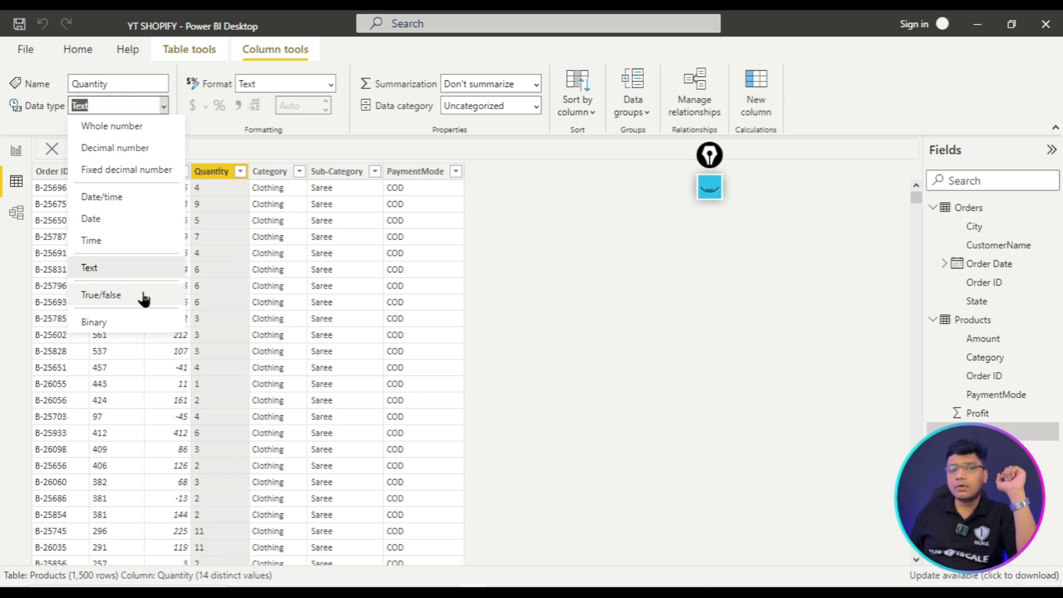
left_click(112, 127)
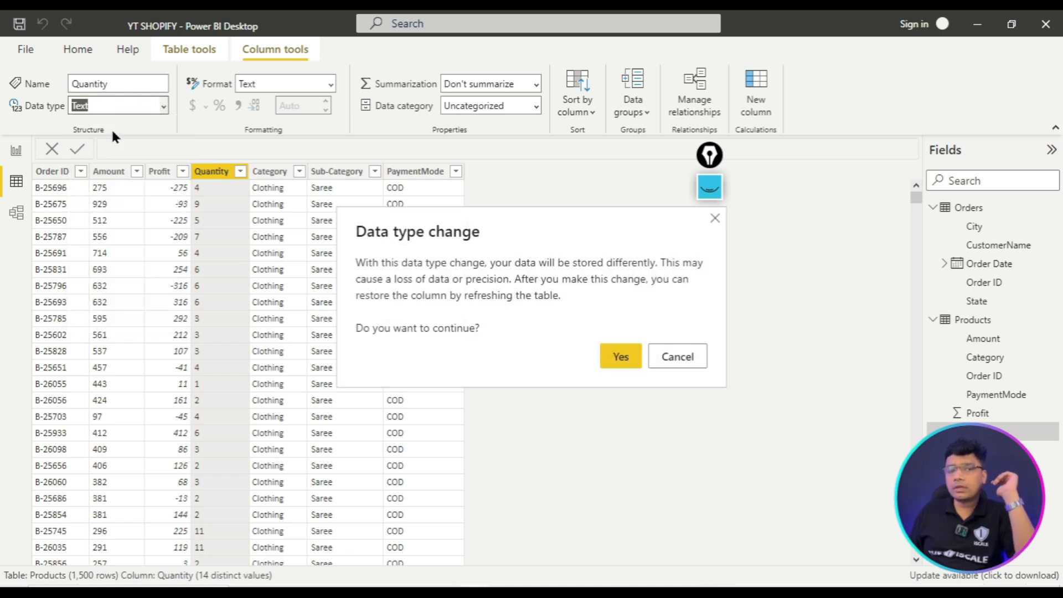
left_click(628, 365)
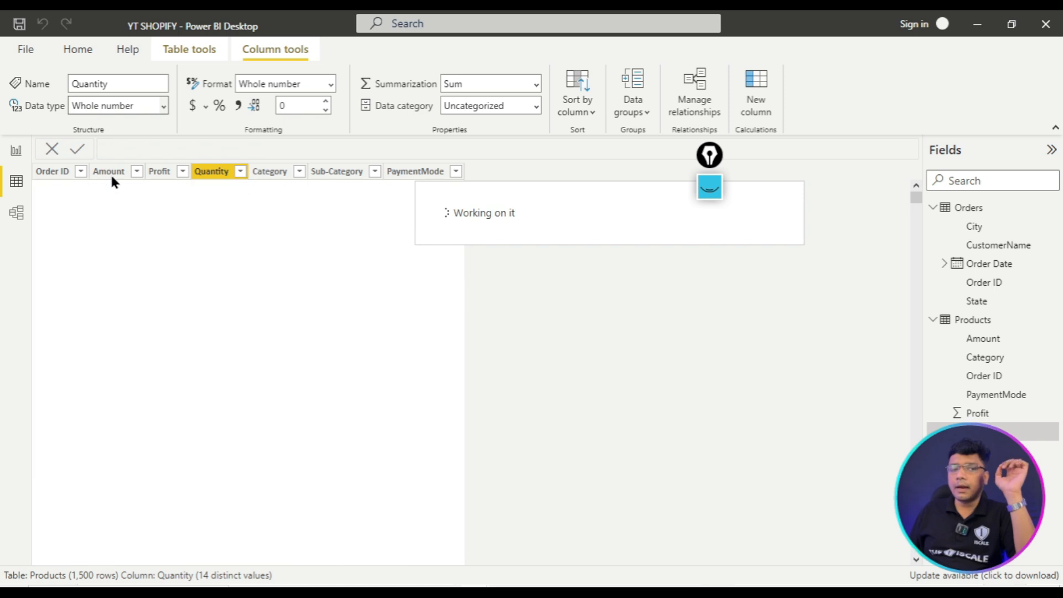
- Change the Products table's Amount column to the Whole number data type and accept the conversion
left_click(118, 172)
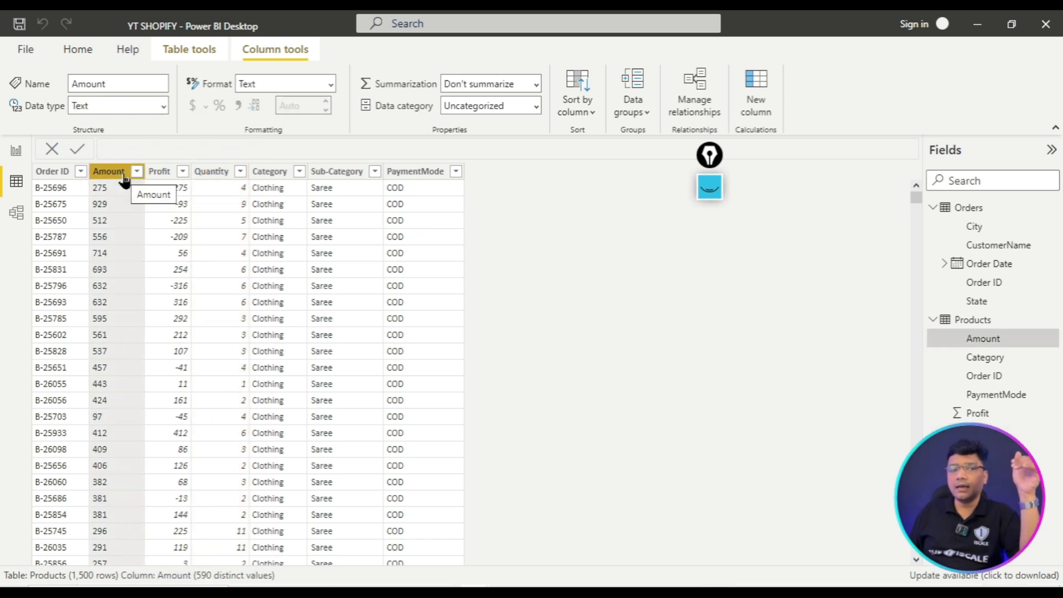
left_click(163, 106)
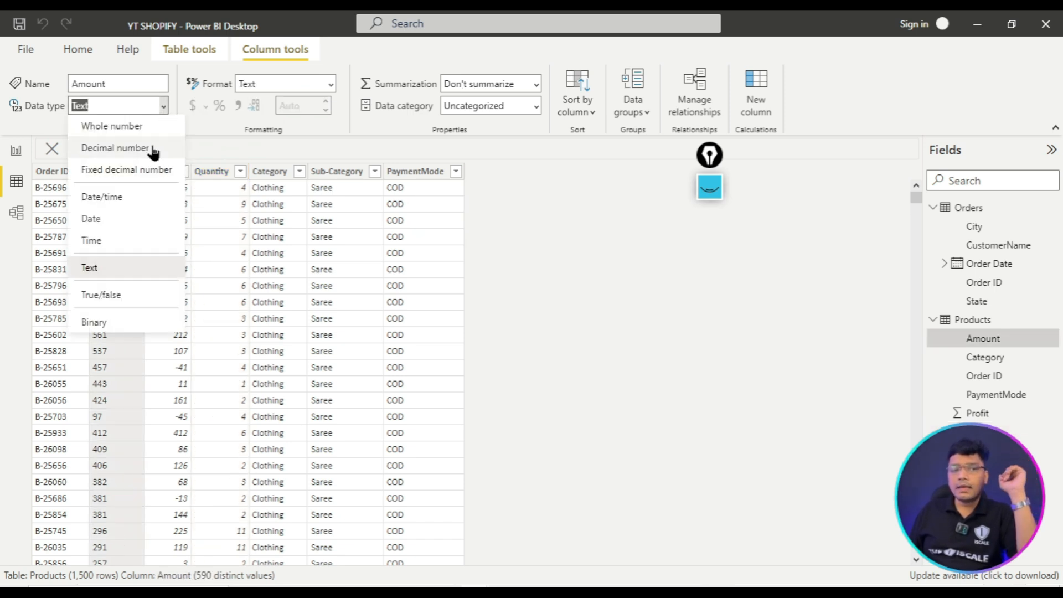
left_click(148, 126)
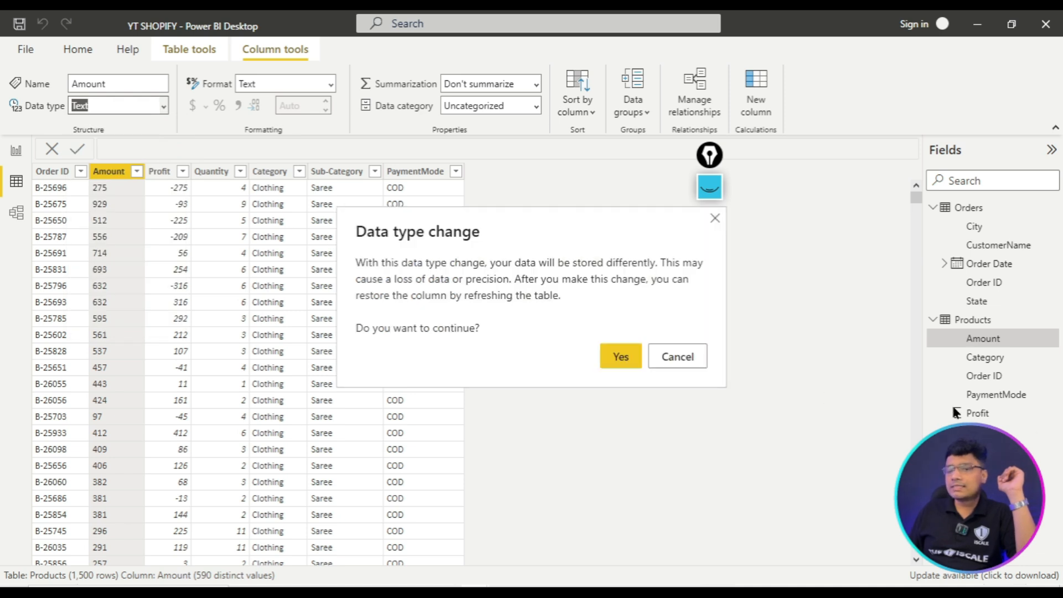
left_click(620, 356)
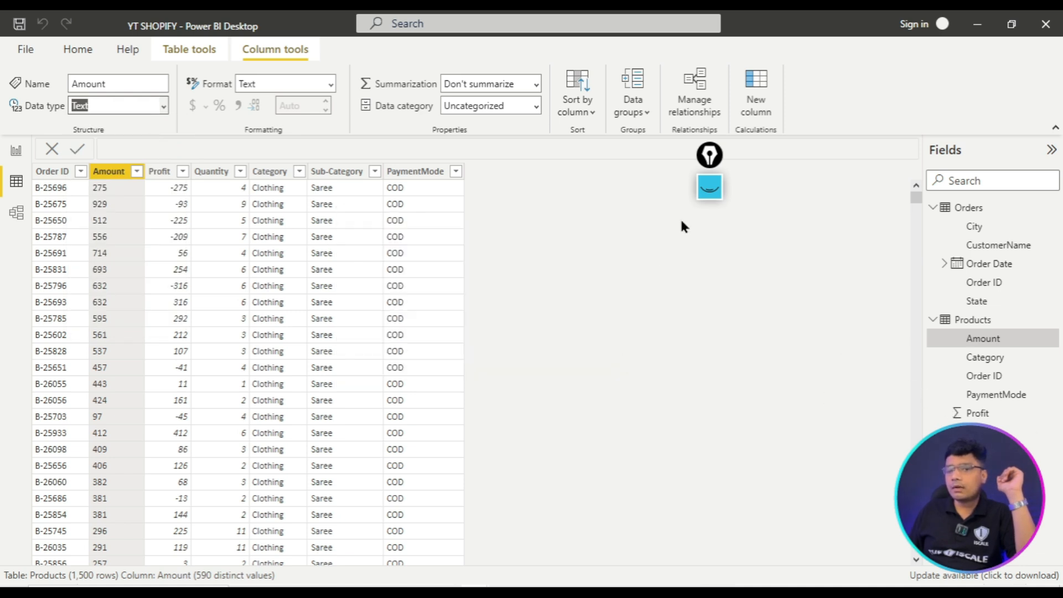
- Outline the summation symbols beside Profit and Amount in the Products table's field list, then clear the annotations
left_click(709, 195)
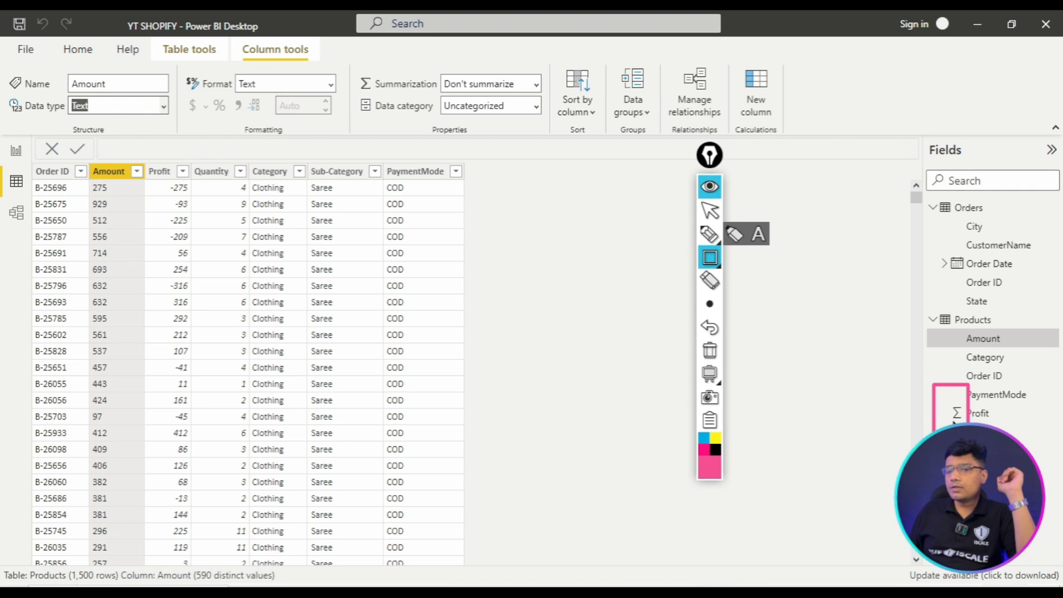
left_click_drag(947, 403, 968, 421)
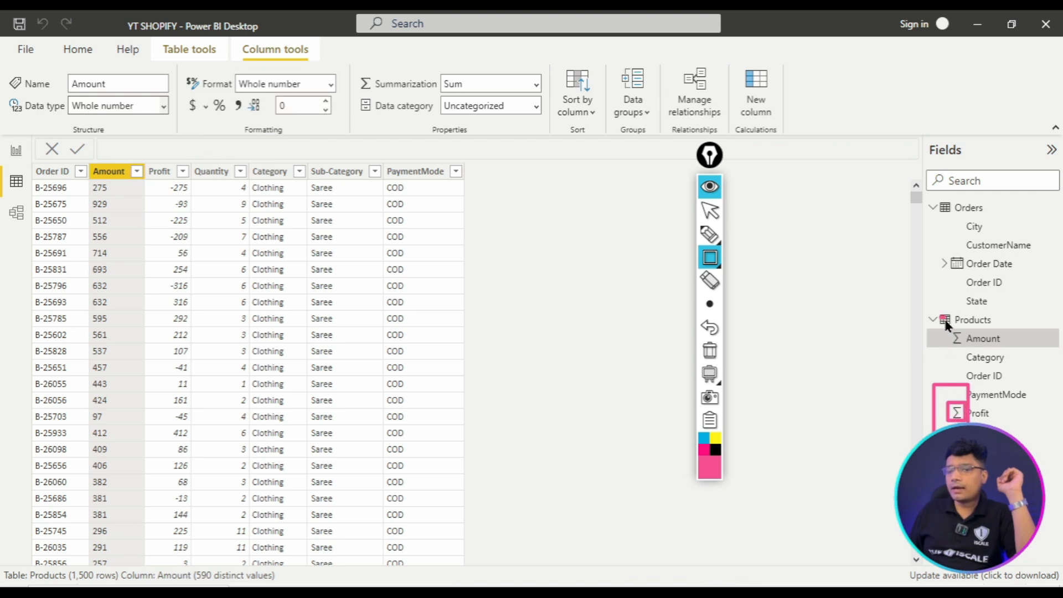
left_click_drag(941, 315, 970, 356)
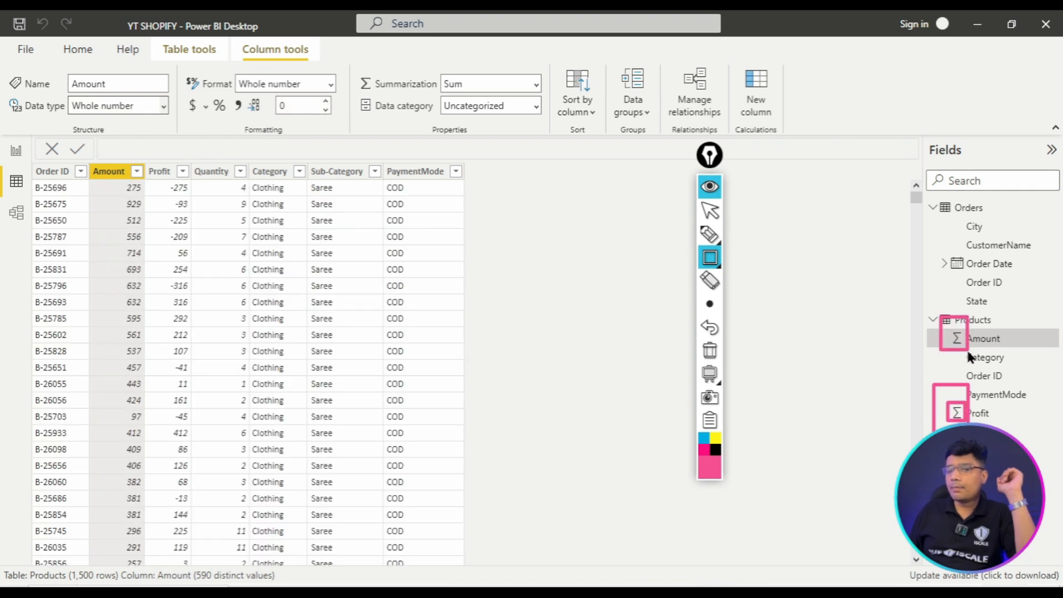
left_click(712, 354)
left_click(711, 211)
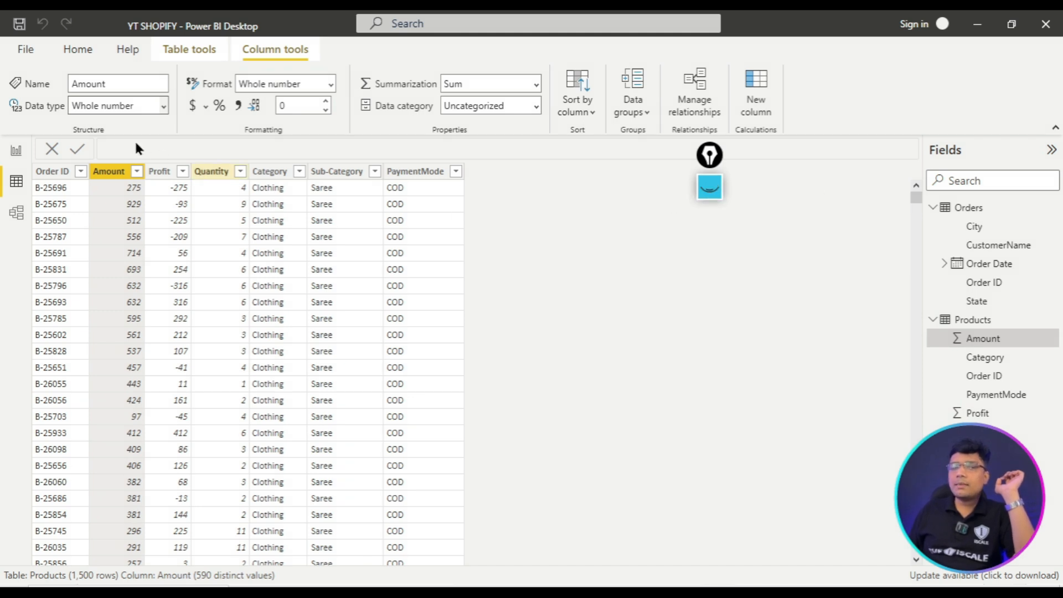
- Return to the report page and change the monthly column chart's Profit aggregation to Sum, collapsing the Orders field list
left_click(16, 151)
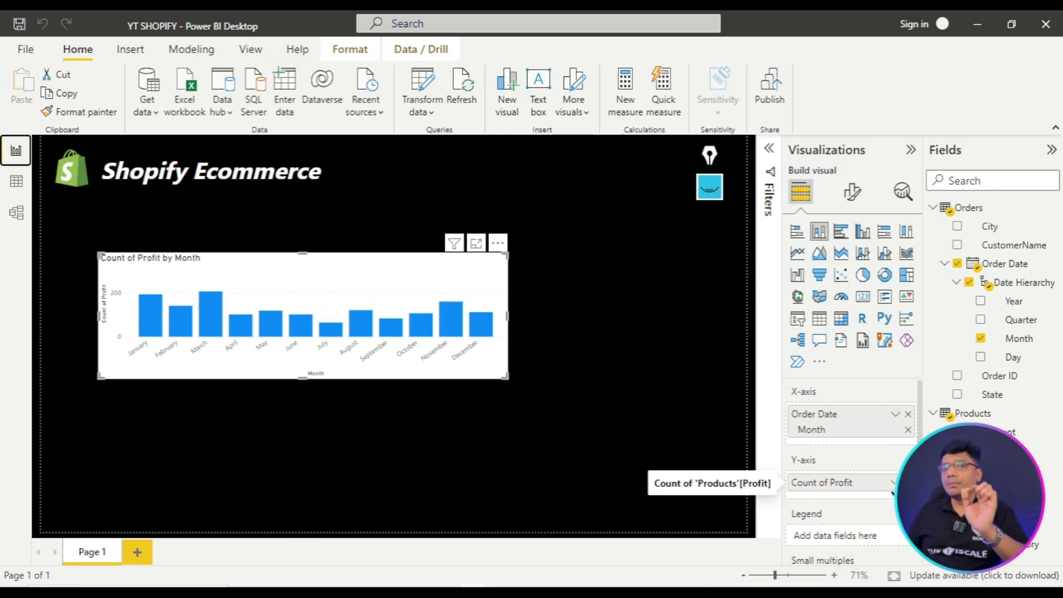
left_click(934, 207)
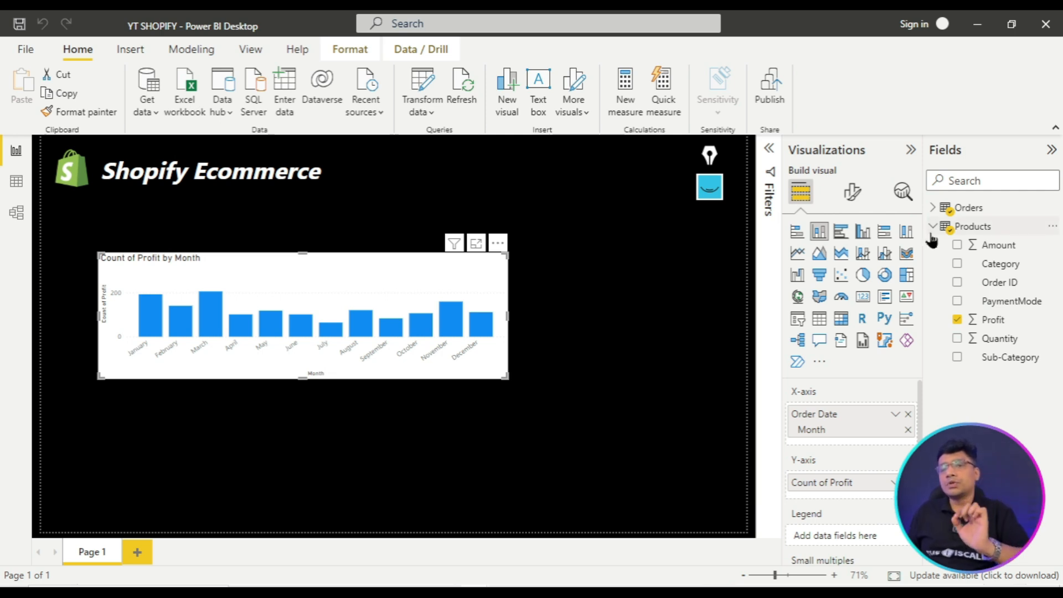
left_click(934, 226)
left_click(934, 237)
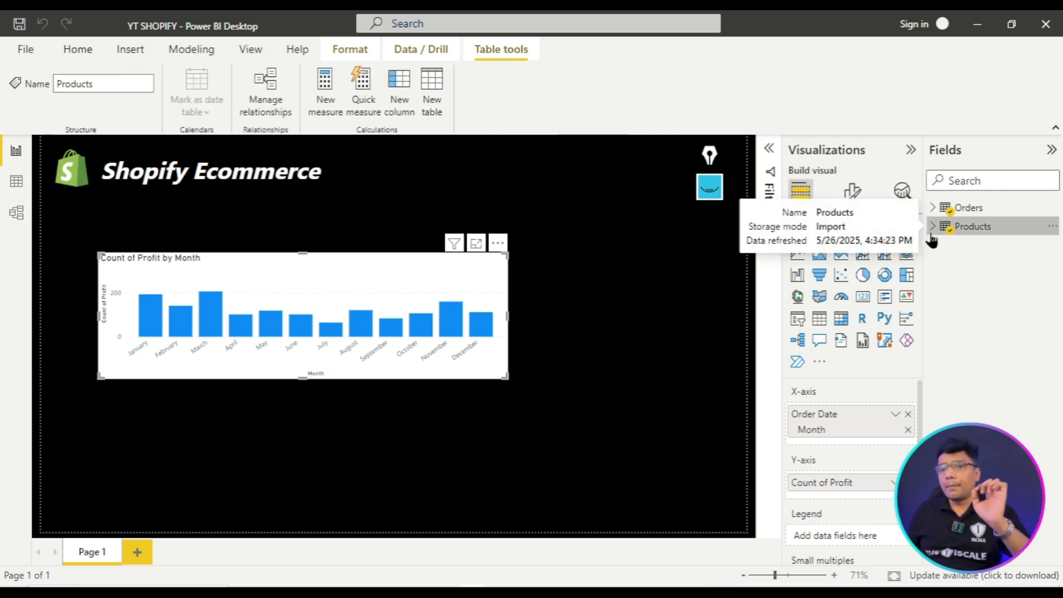
left_click(933, 231)
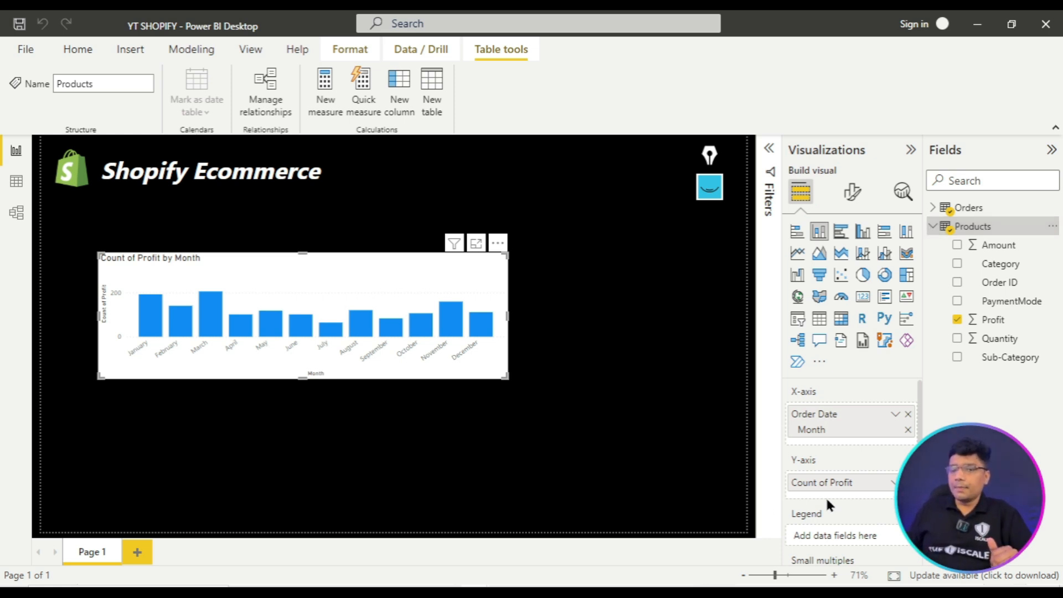
left_click(892, 483)
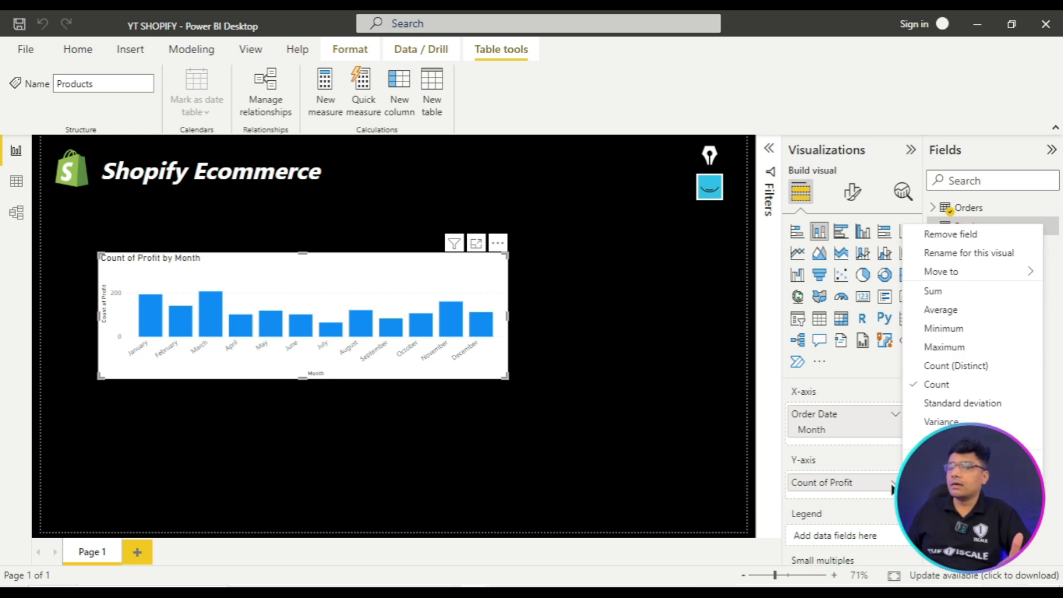
left_click(952, 292)
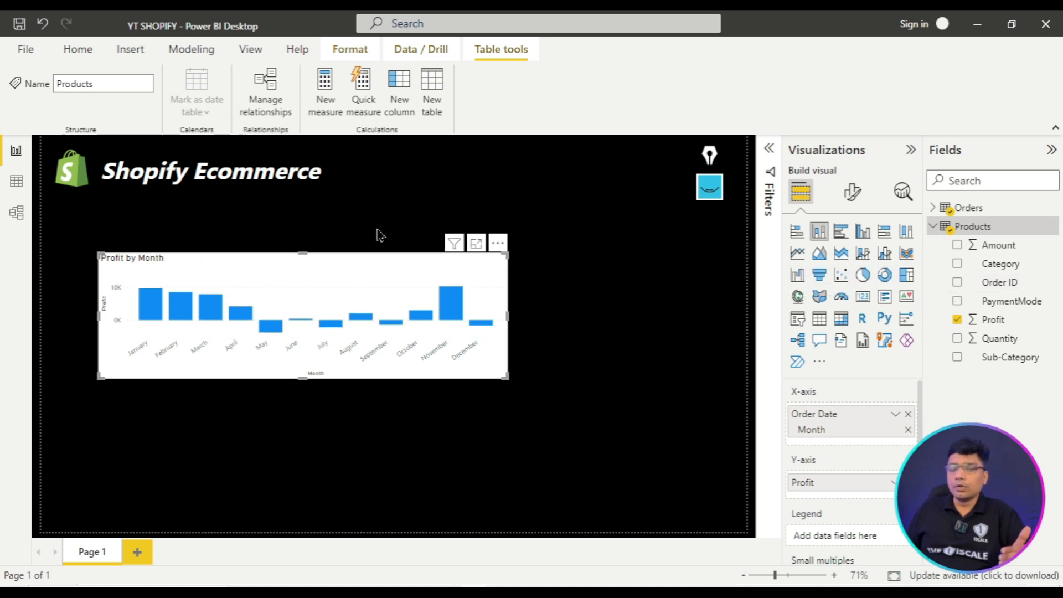
- Enlarge the Profit by Month chart and reposition it beneath the Shopify Ecommerce title, keeping Sum as the Profit aggregation
left_click_drag(505, 376, 577, 415)
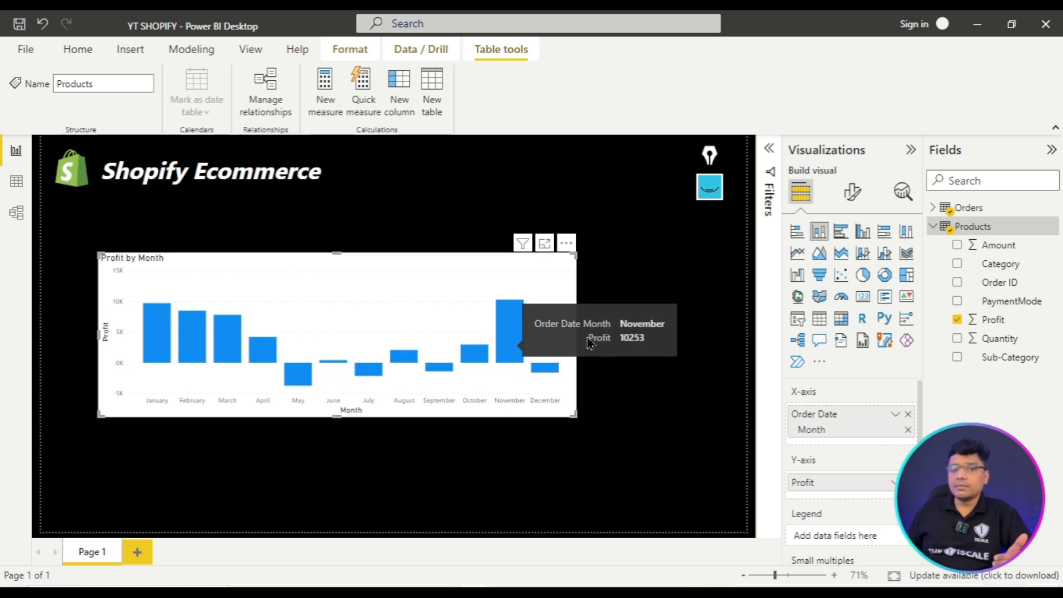
left_click_drag(469, 267, 516, 259)
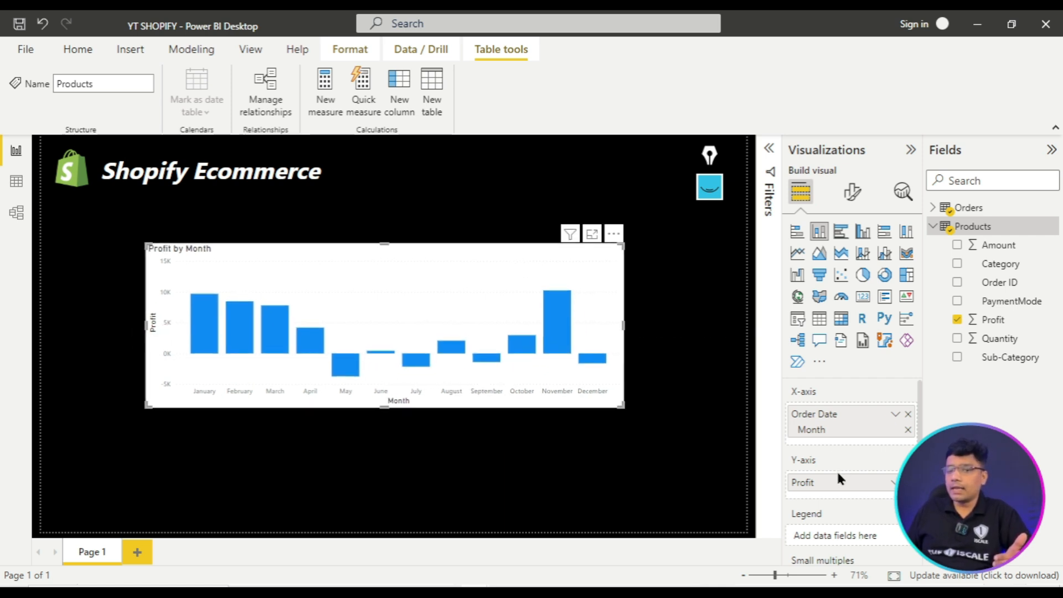
left_click(893, 485)
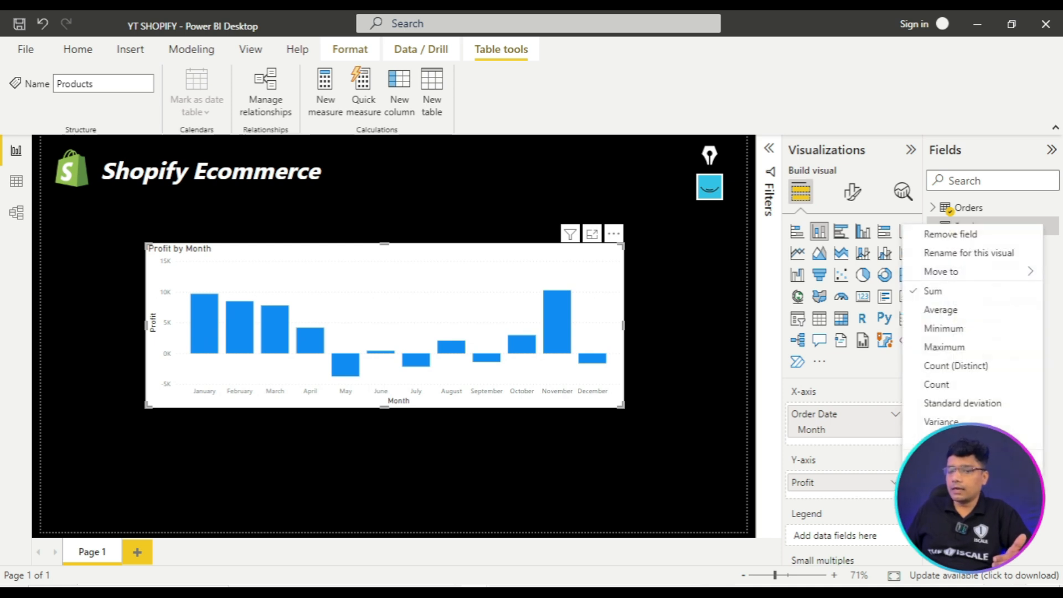
left_click(945, 295)
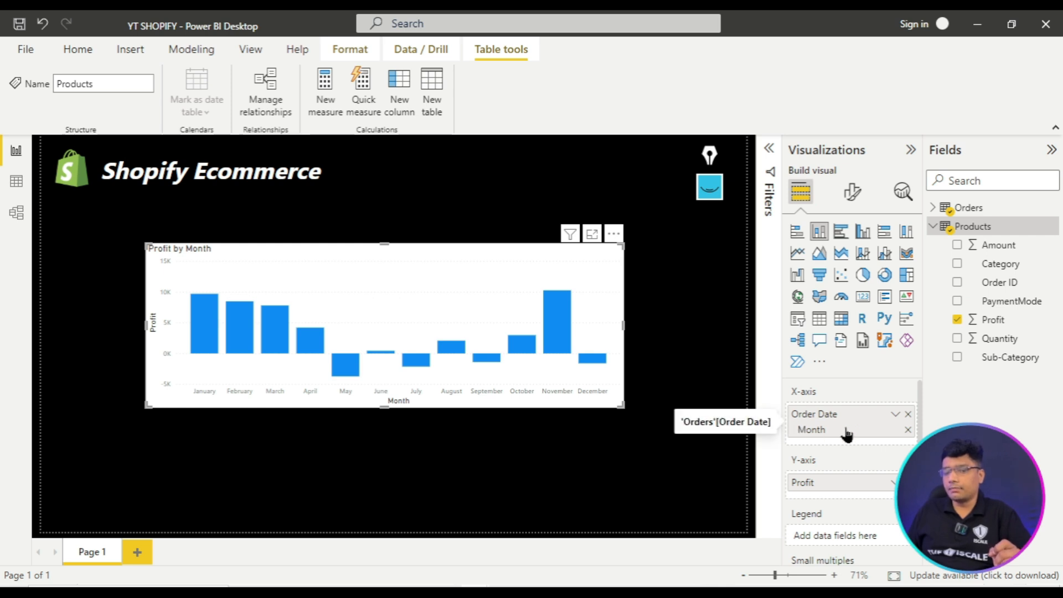
left_click_drag(451, 256, 419, 245)
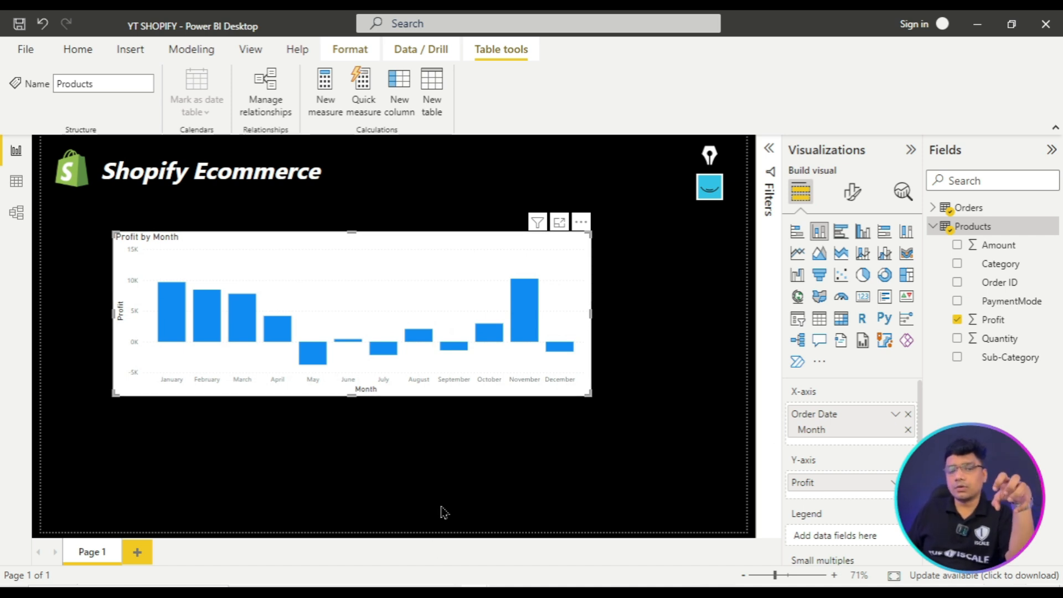
- View the Profit or Loss by Month chart in the finished shopify report, then return to the YT SHOPIFY report
left_click(451, 558)
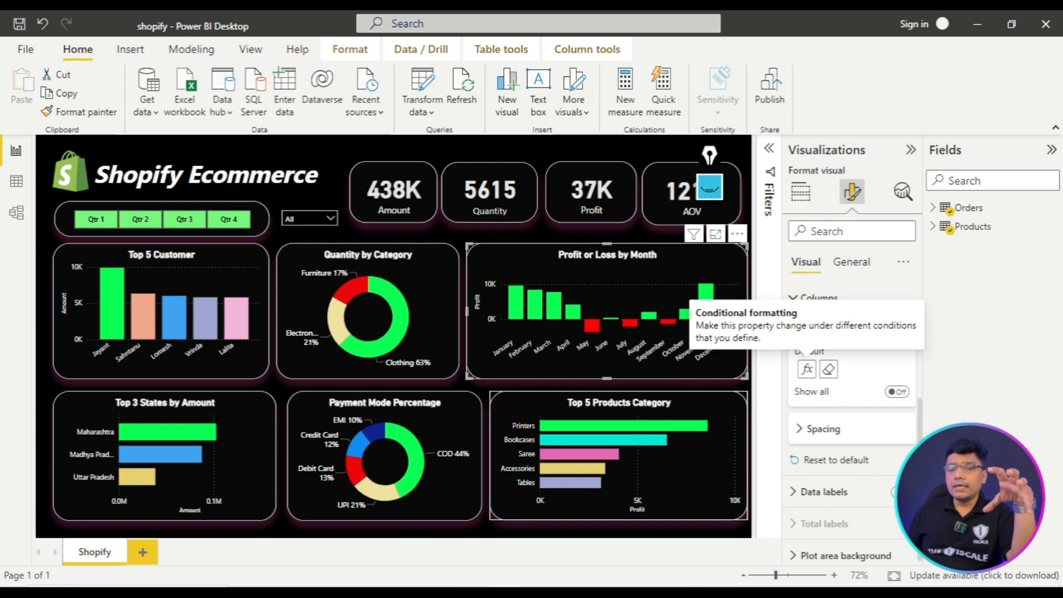
left_click(490, 510)
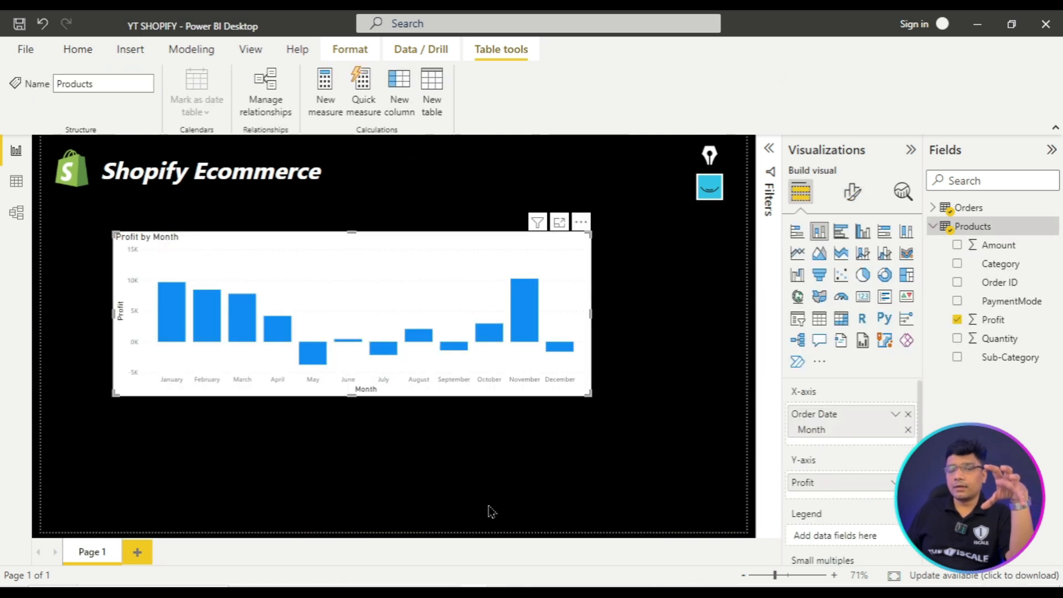
- Try the Profit by Month visual as a clustered bar, pie and donut chart, then restore the stacked column chart
left_click(842, 236)
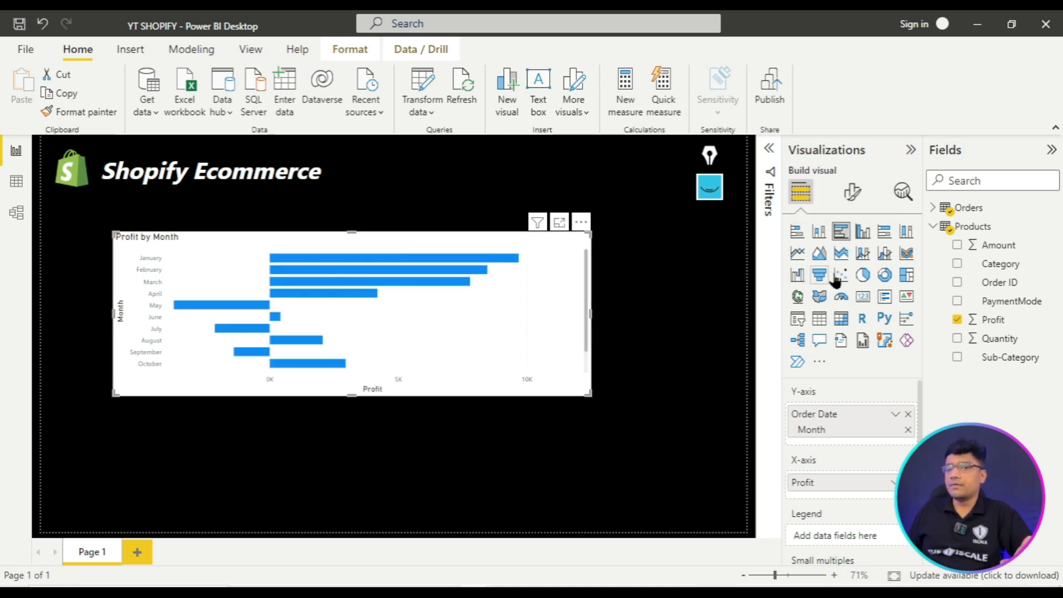
left_click(864, 277)
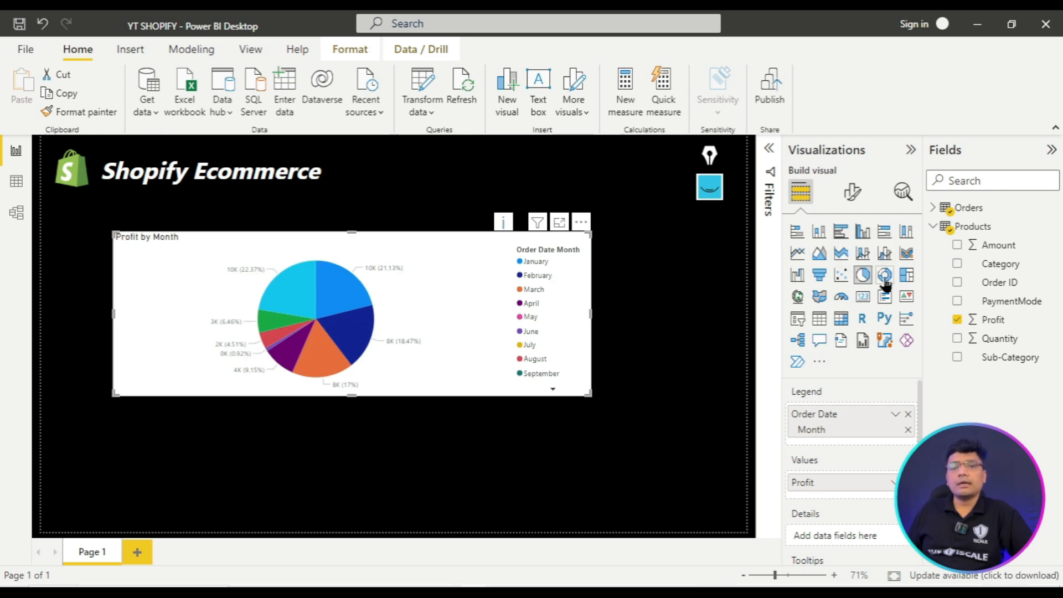
left_click(885, 277)
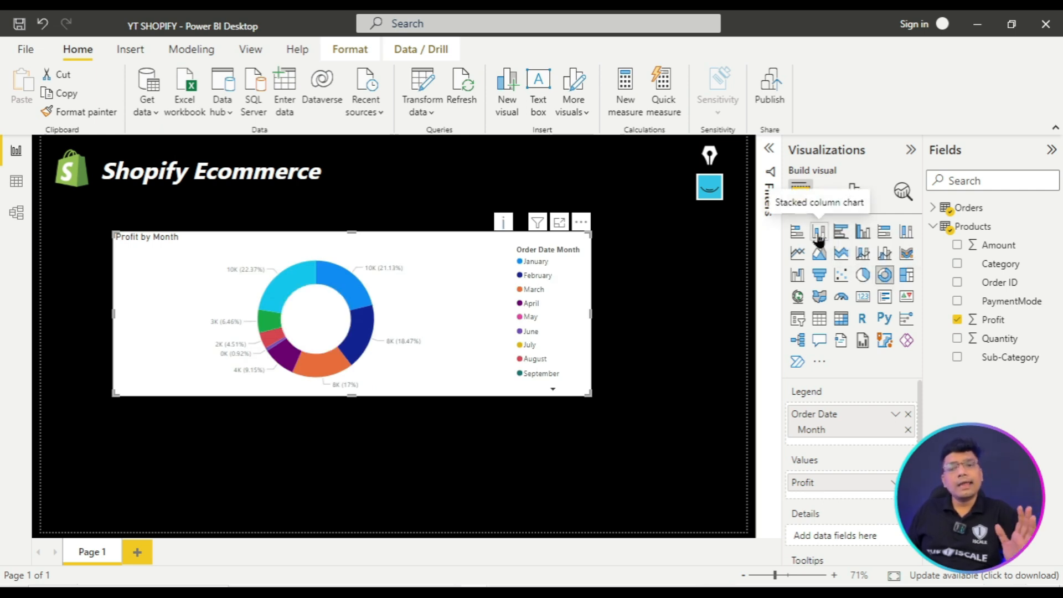
left_click(819, 233)
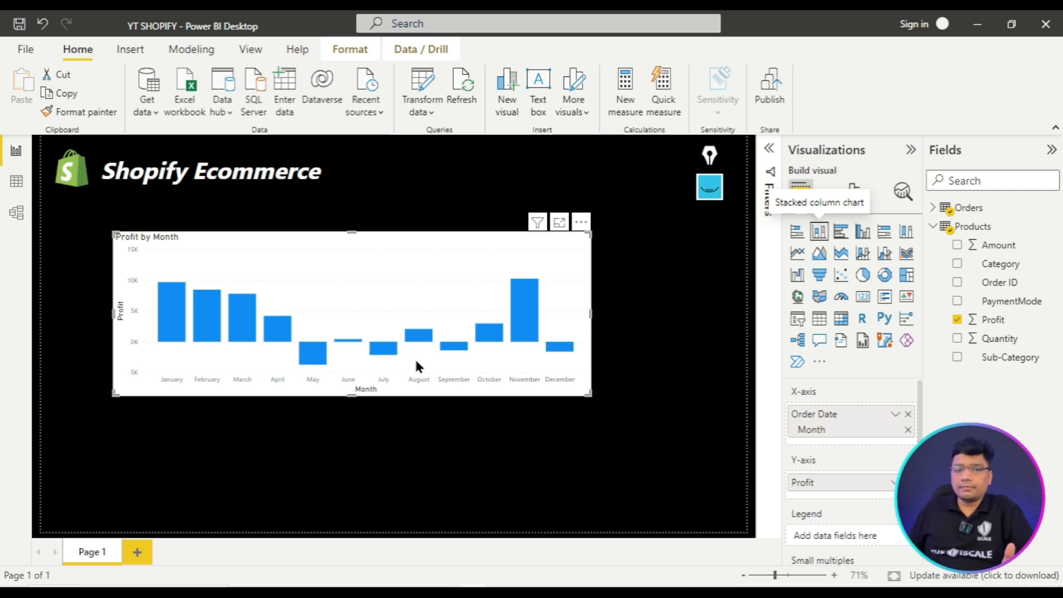
- Shift the Profit by Month chart slightly down below the dashboard title and briefly preview its formatting options
left_click_drag(283, 238, 291, 257)
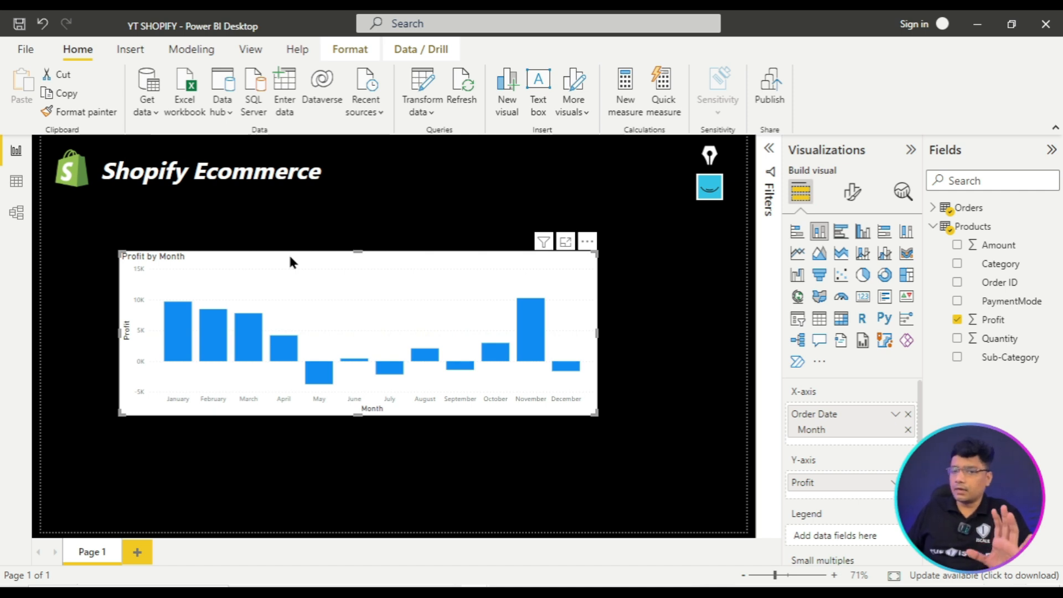
left_click_drag(376, 269, 360, 261)
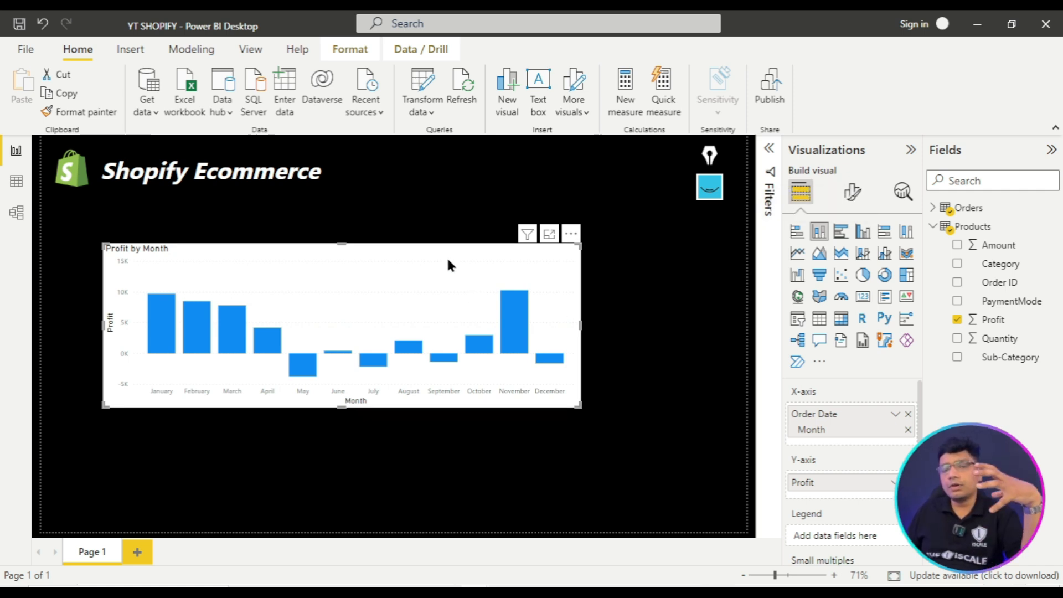
left_click(853, 194)
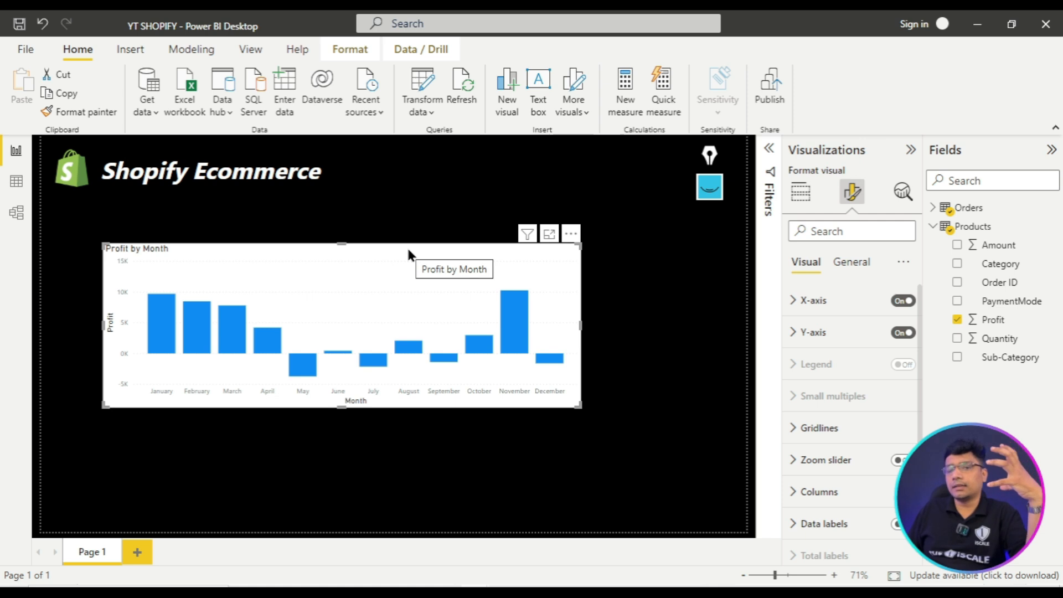
left_click(805, 200)
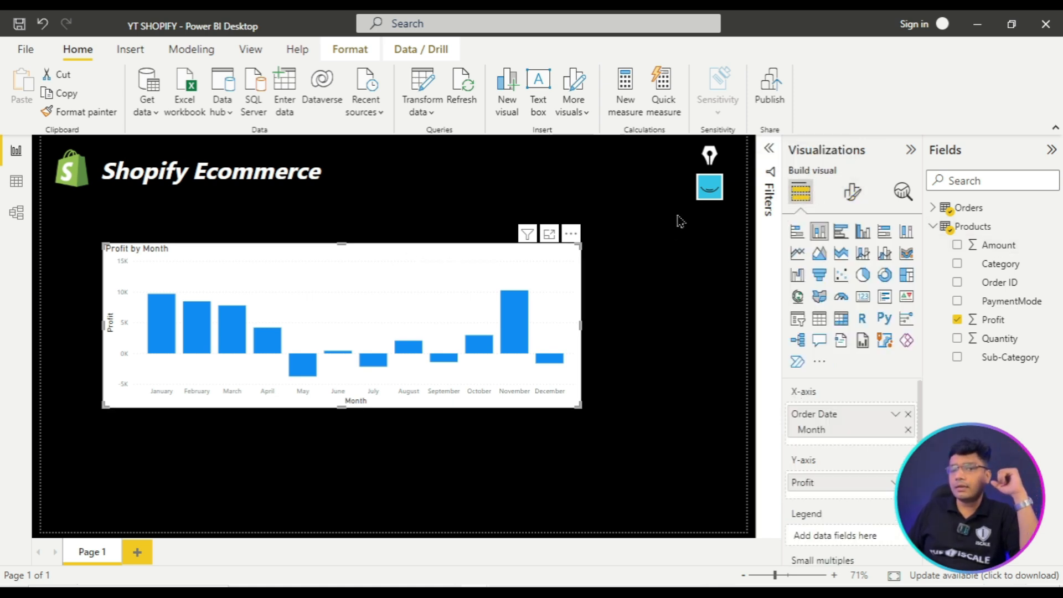
- Open the chart's format settings, outlining the Format your visual option and the Visual and General headings, then clear the annotations
left_click(709, 187)
left_click_drag(827, 178, 884, 211)
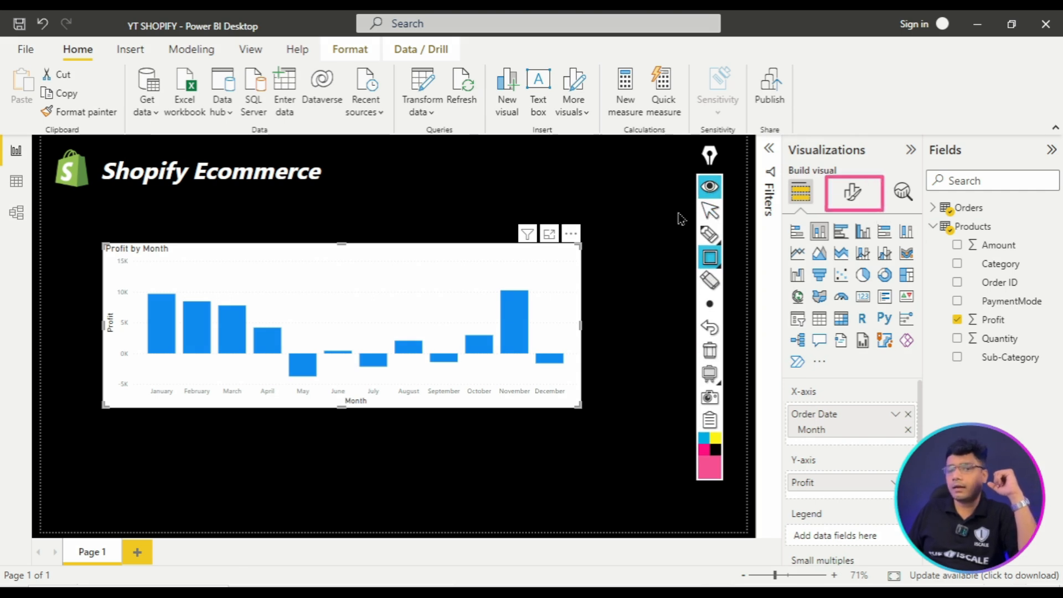
left_click(710, 186)
left_click(853, 195)
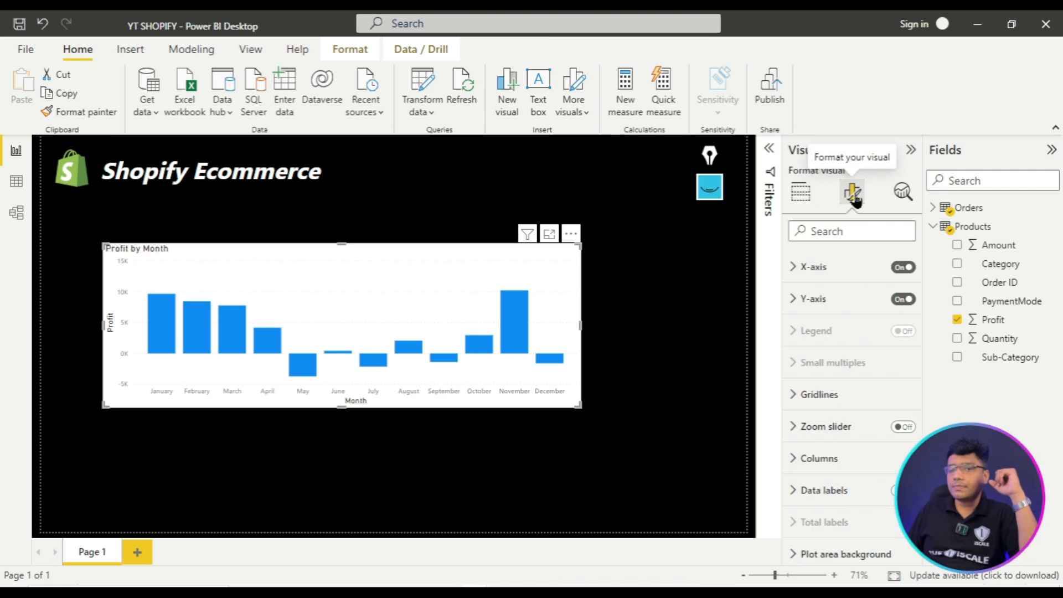
left_click(711, 194)
left_click_drag(867, 271, 888, 279)
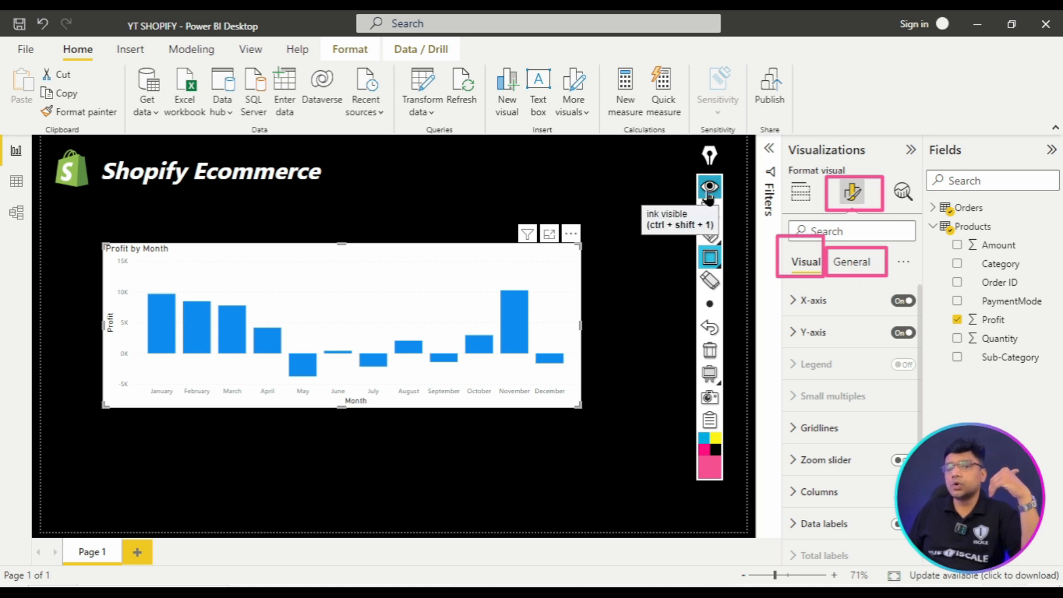
left_click(710, 352)
left_click(709, 197)
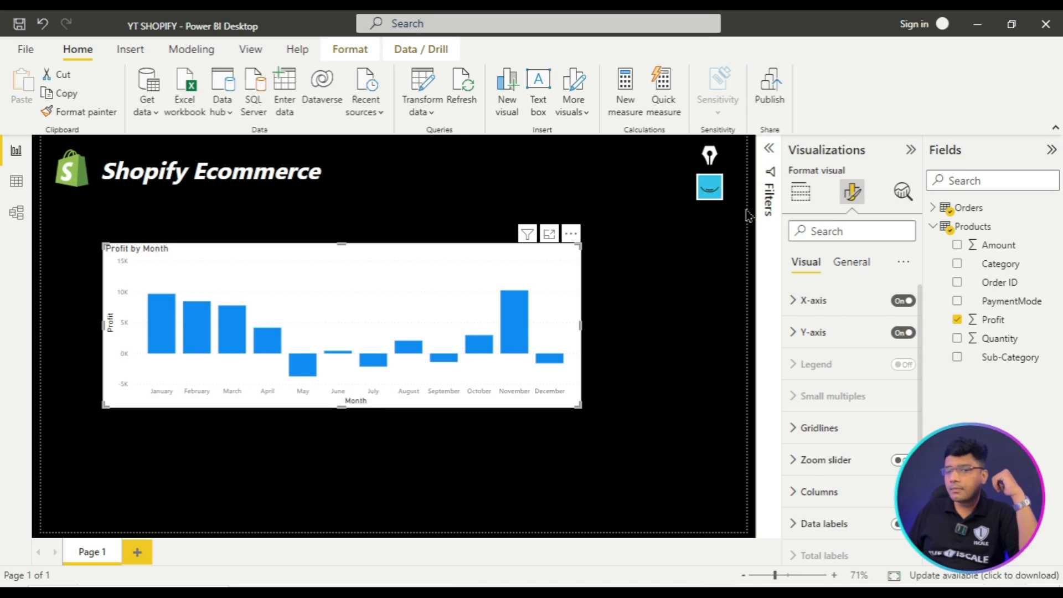
- Set the Profit by Month chart's background effect to black with 61% transparency
left_click(853, 263)
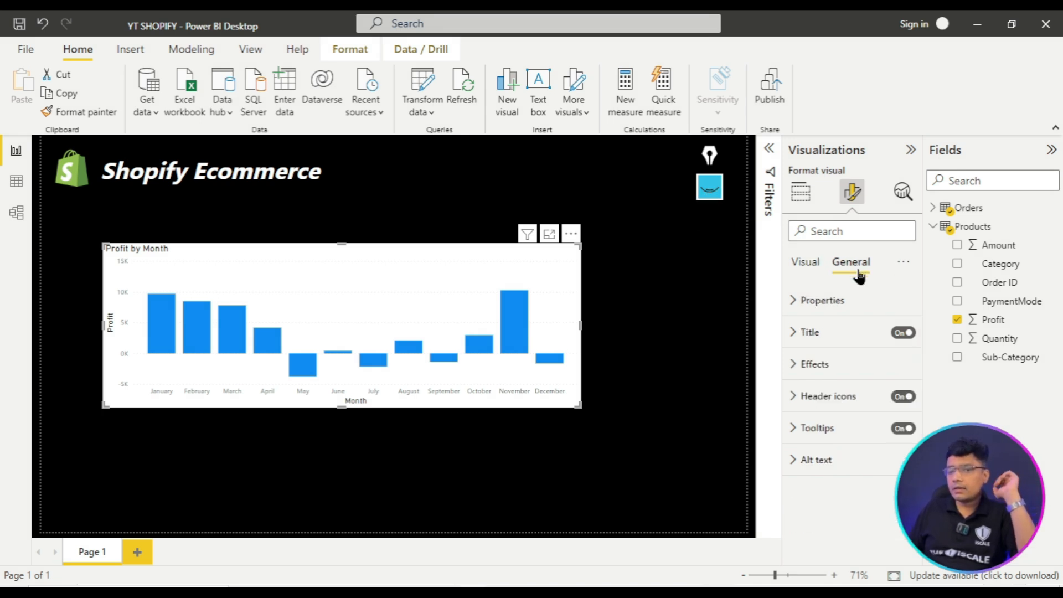
left_click(793, 374)
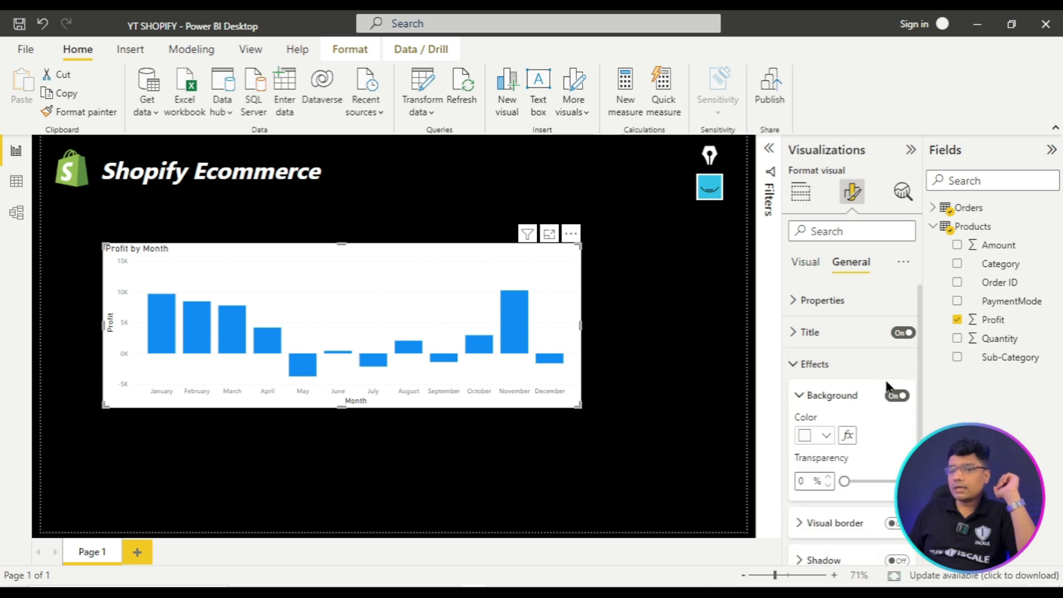
left_click(826, 436)
left_click(814, 369)
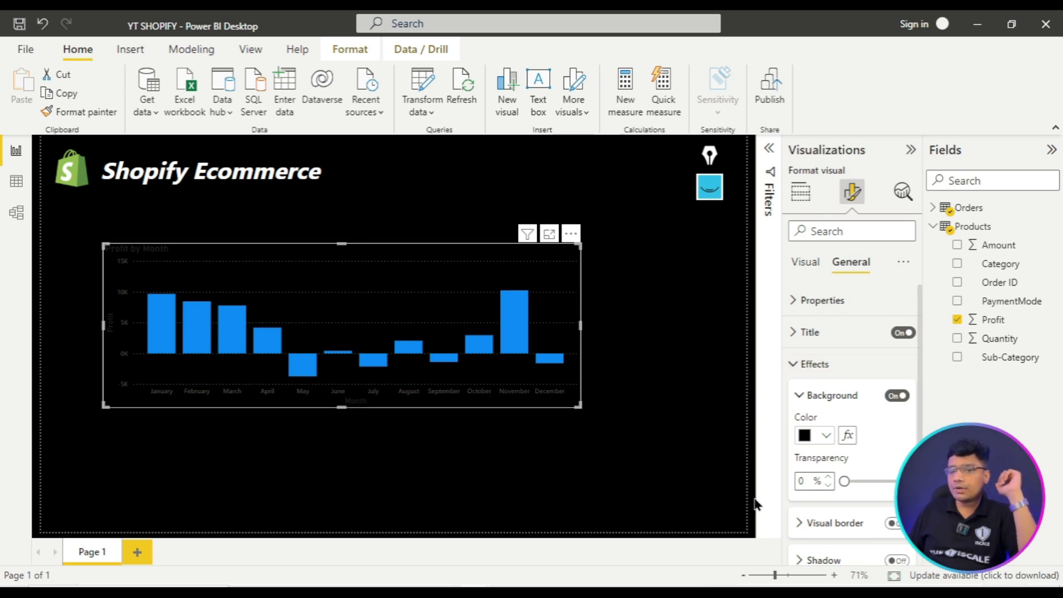
left_click_drag(842, 480, 880, 479)
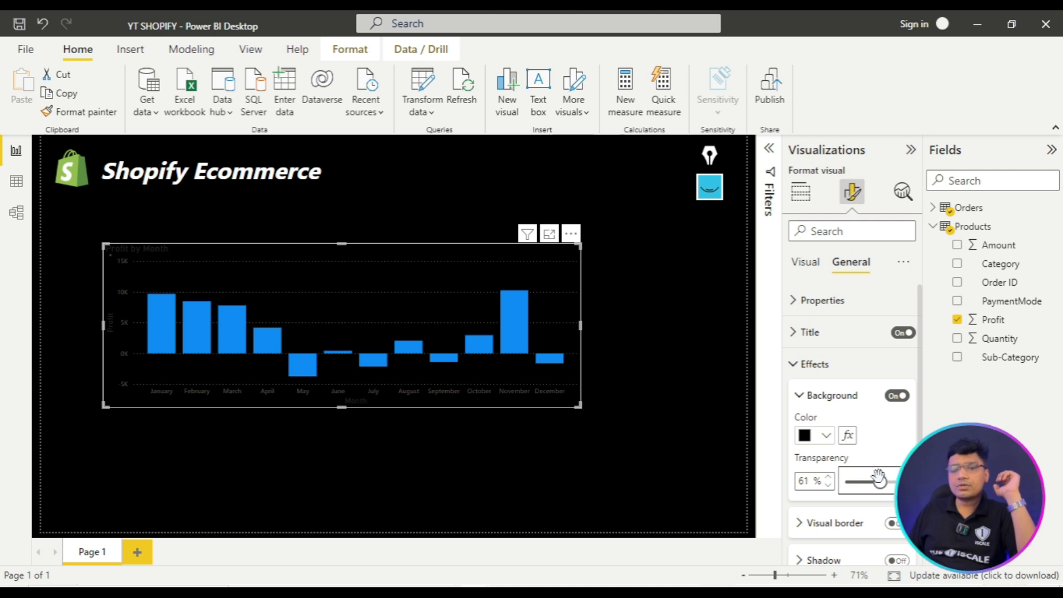
left_click(793, 367)
left_click(795, 371)
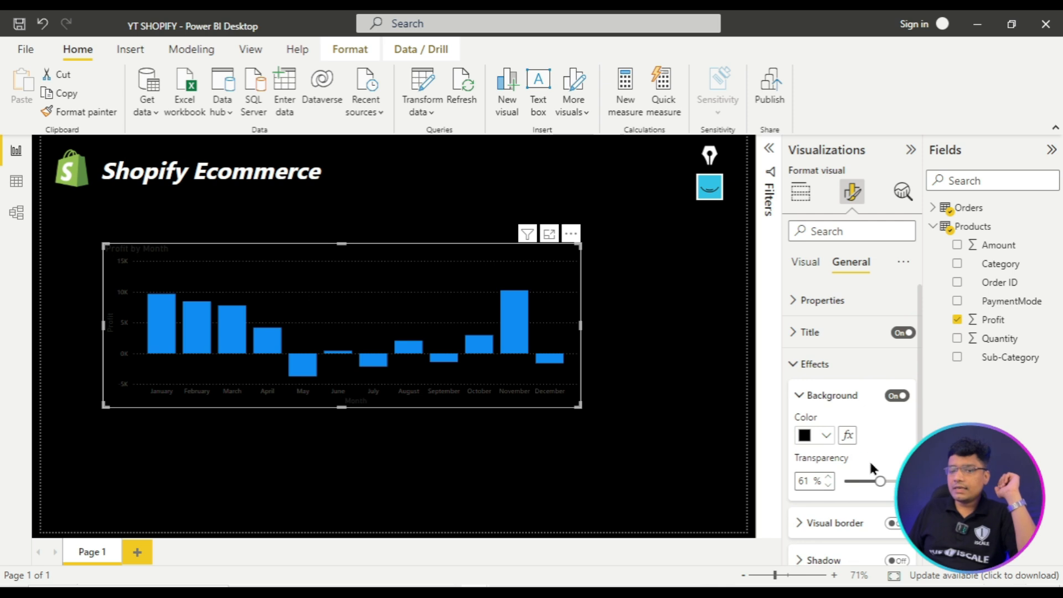
- Turn on the Profit by Month chart's visual border in white with 30 px rounded corners
scroll(871, 467, "down", 2)
left_click(827, 451)
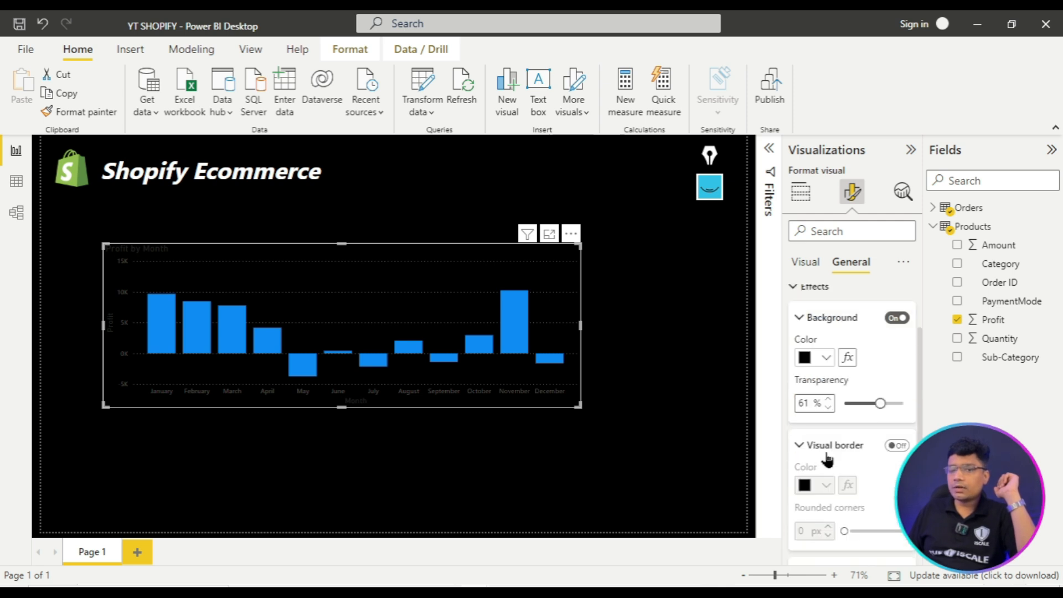
left_click(898, 446)
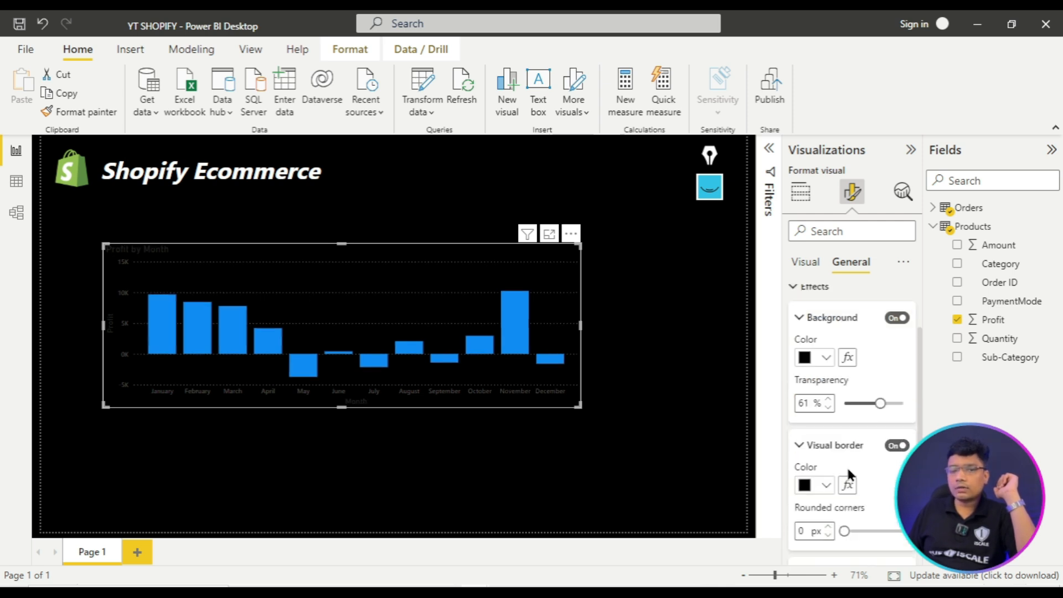
left_click(827, 486)
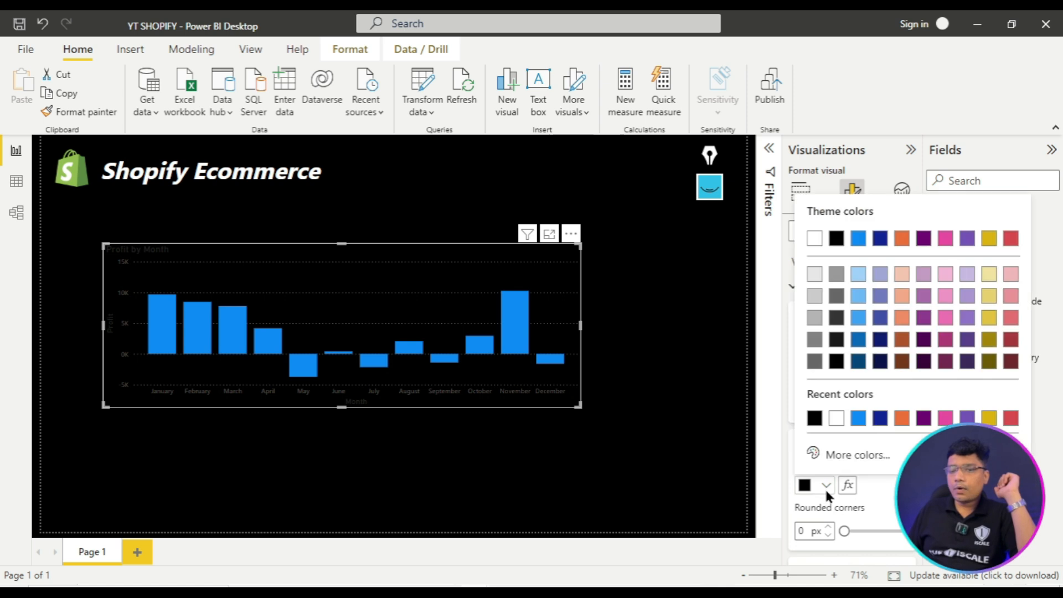
left_click(842, 419)
left_click_drag(844, 531, 903, 532)
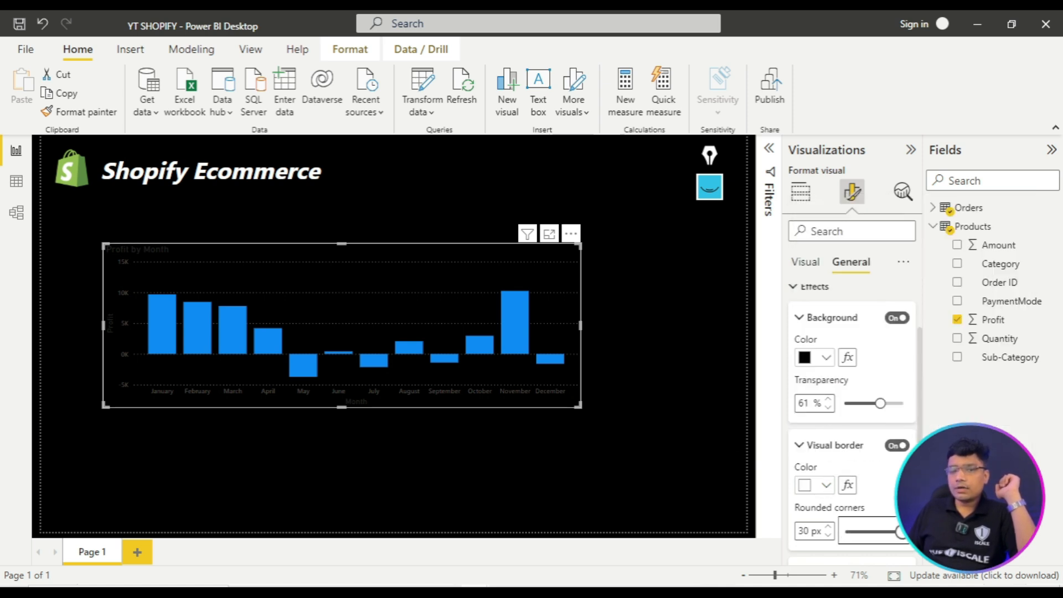
left_click(660, 414)
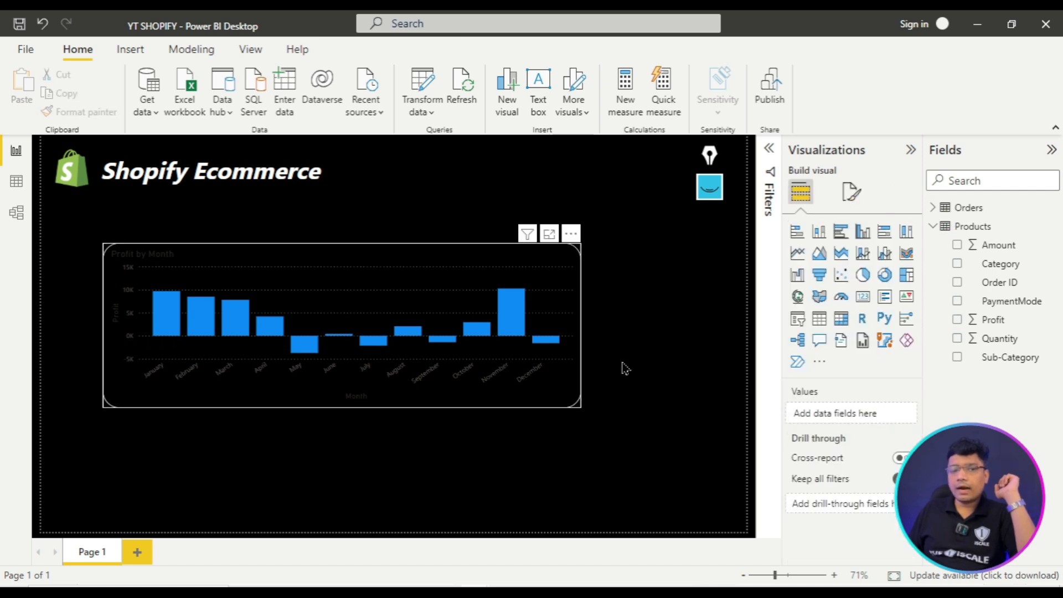
- Move the Profit by Month chart slightly up and to the right, and check the finished shopify dashboard for reference
left_click_drag(442, 269, 493, 244)
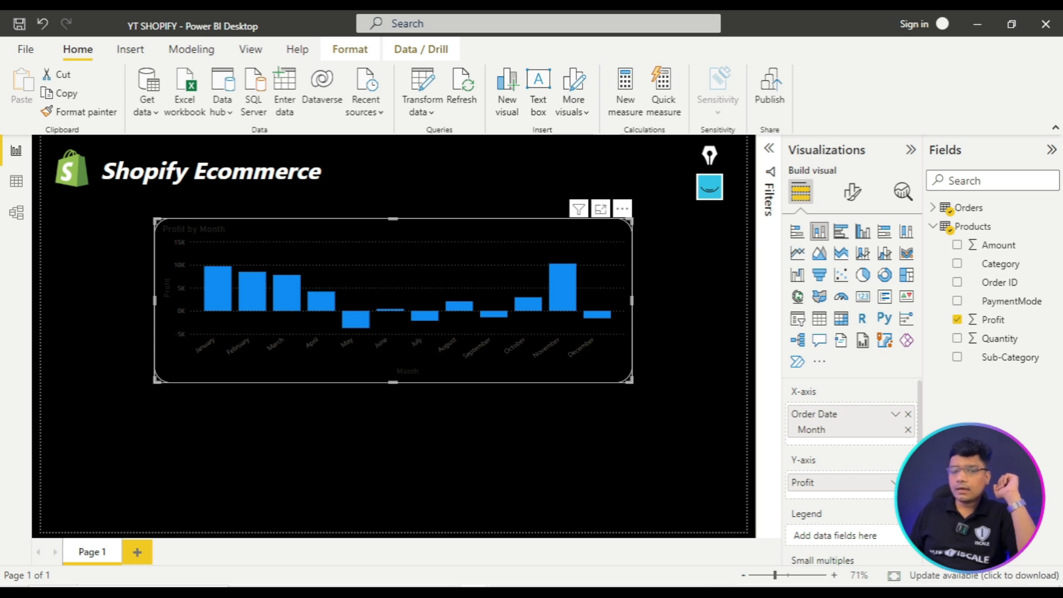
mouse_move(475, 593)
left_click(446, 548)
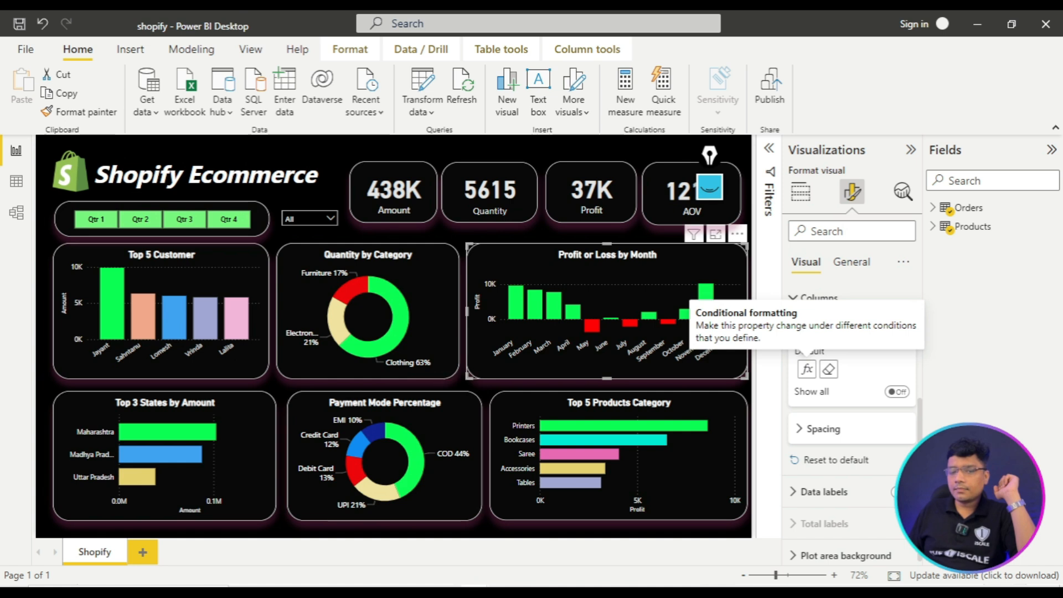
mouse_move(474, 593)
left_click(571, 554)
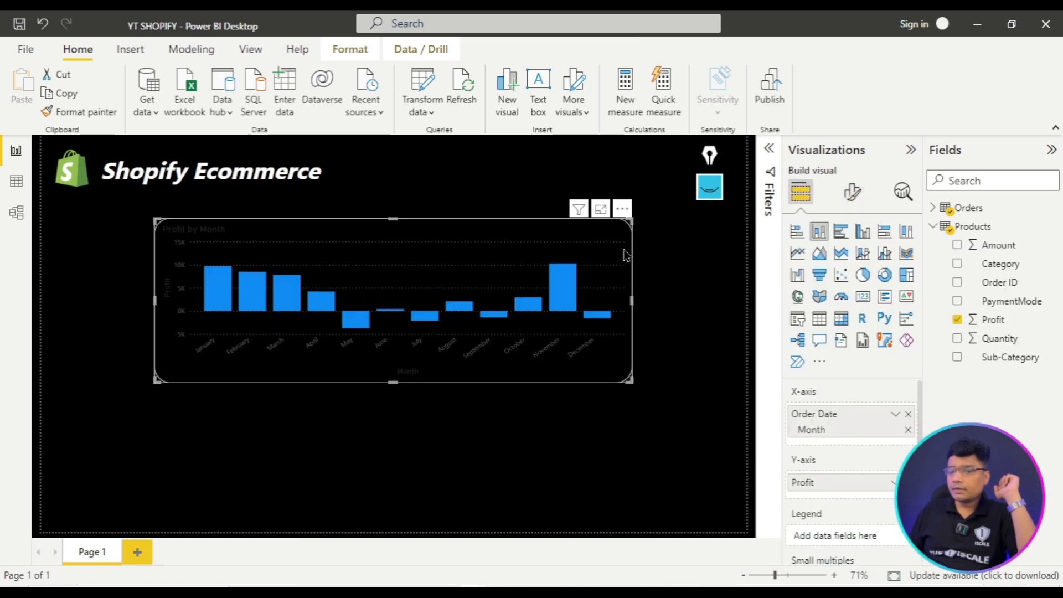
- Turn on the Profit by Month chart's shadow effect and set its color to the pink theme color
left_click(853, 194)
left_click(850, 261)
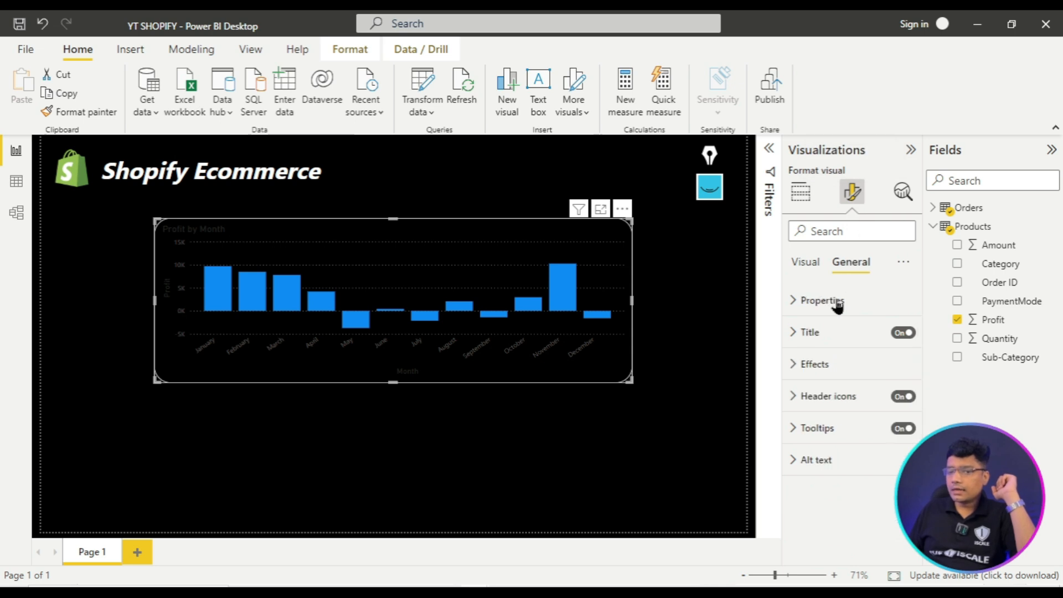
left_click(811, 366)
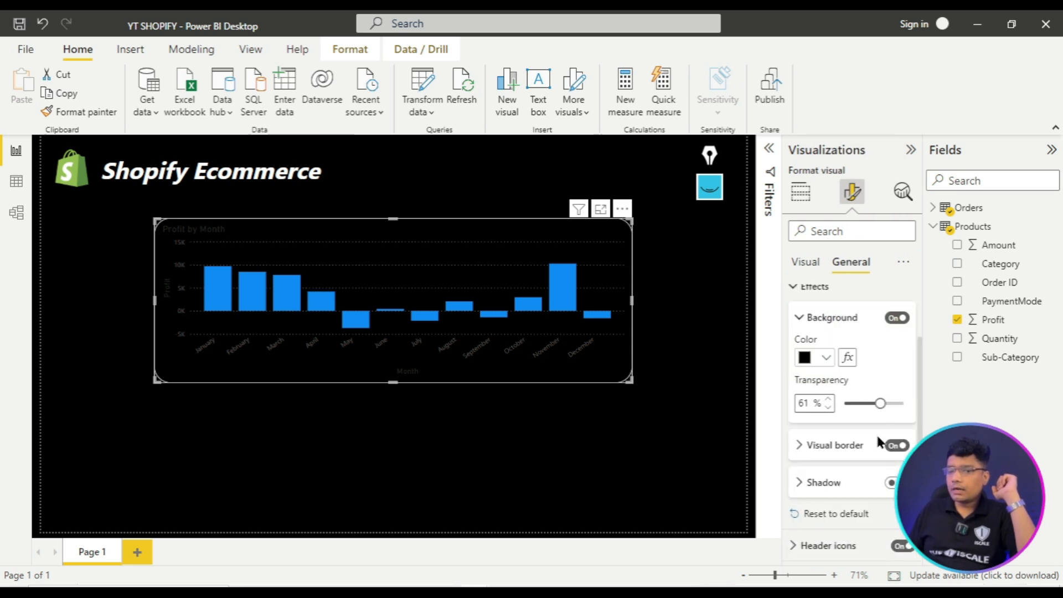
left_click(822, 445)
scroll(831, 449, "down", 1)
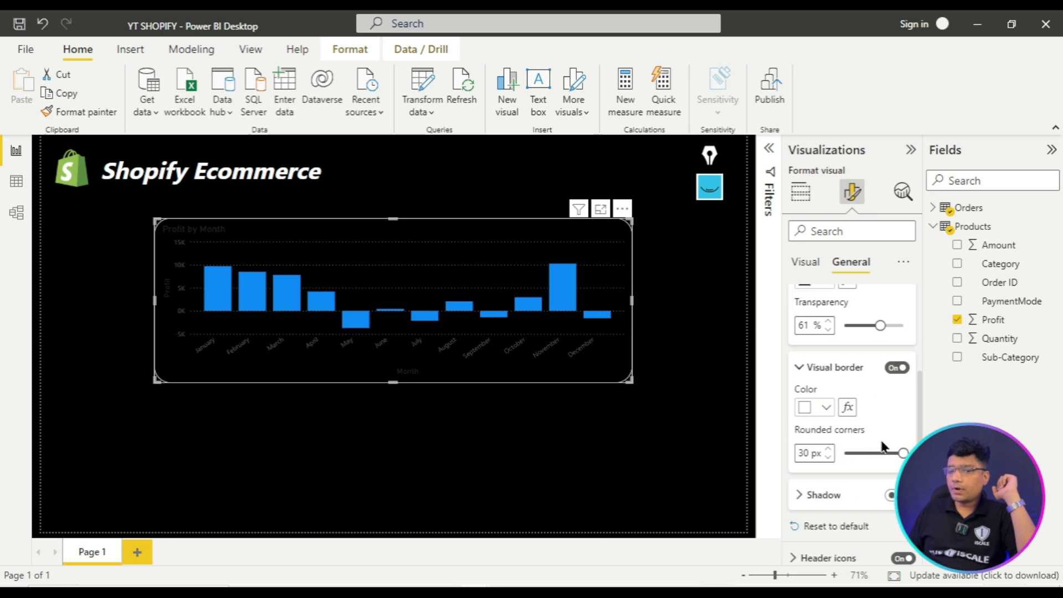
left_click(842, 496)
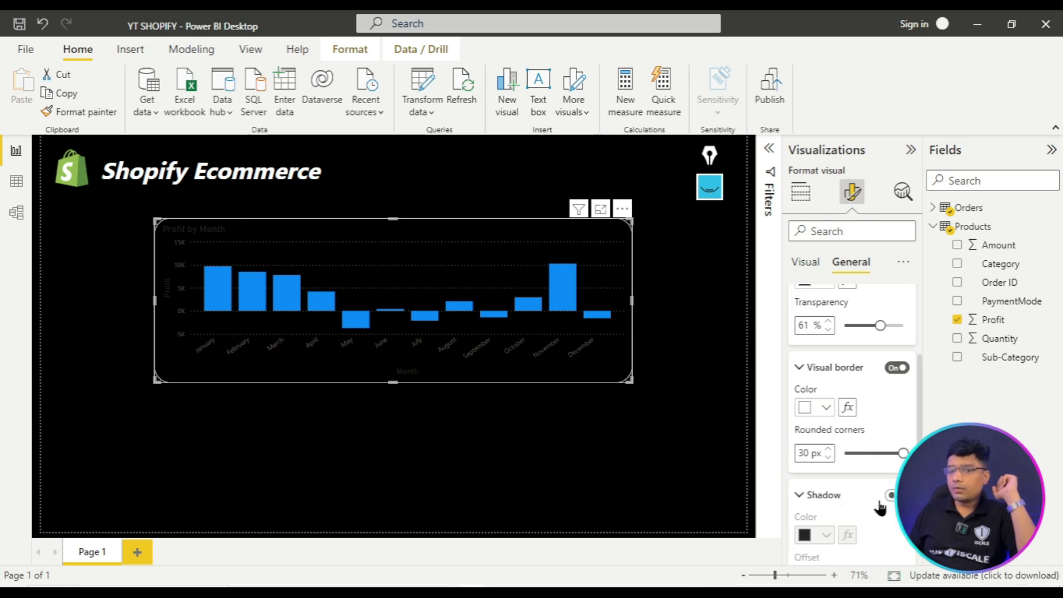
scroll(875, 513, "down", 1)
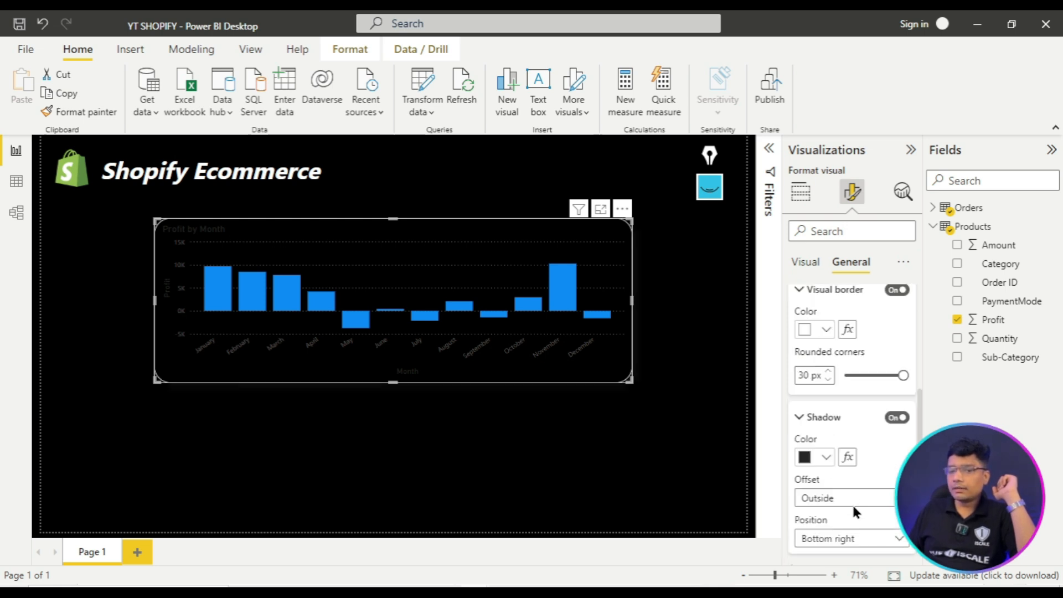
left_click(827, 457)
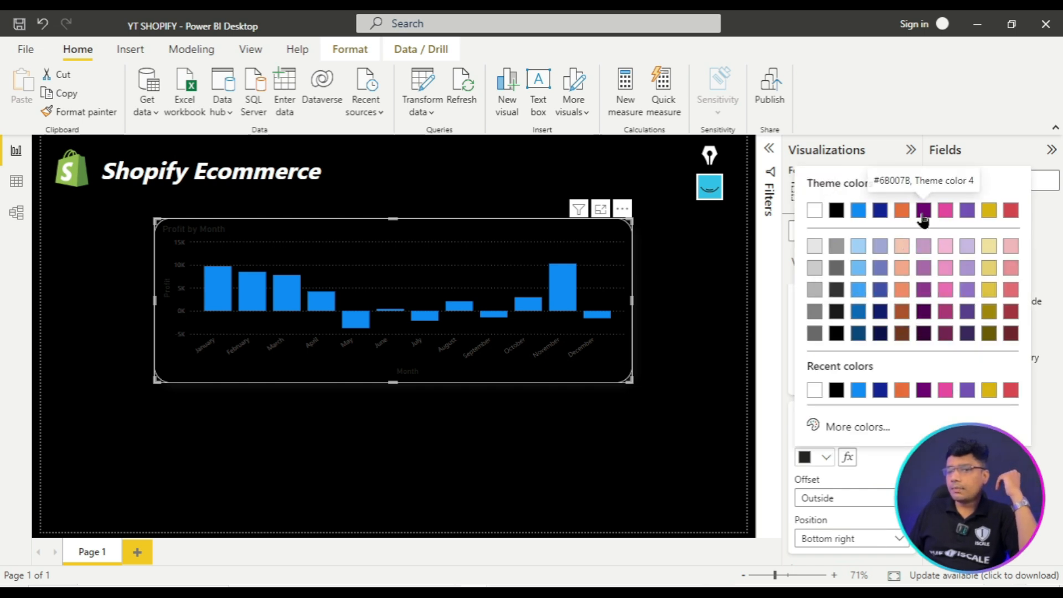
left_click(945, 213)
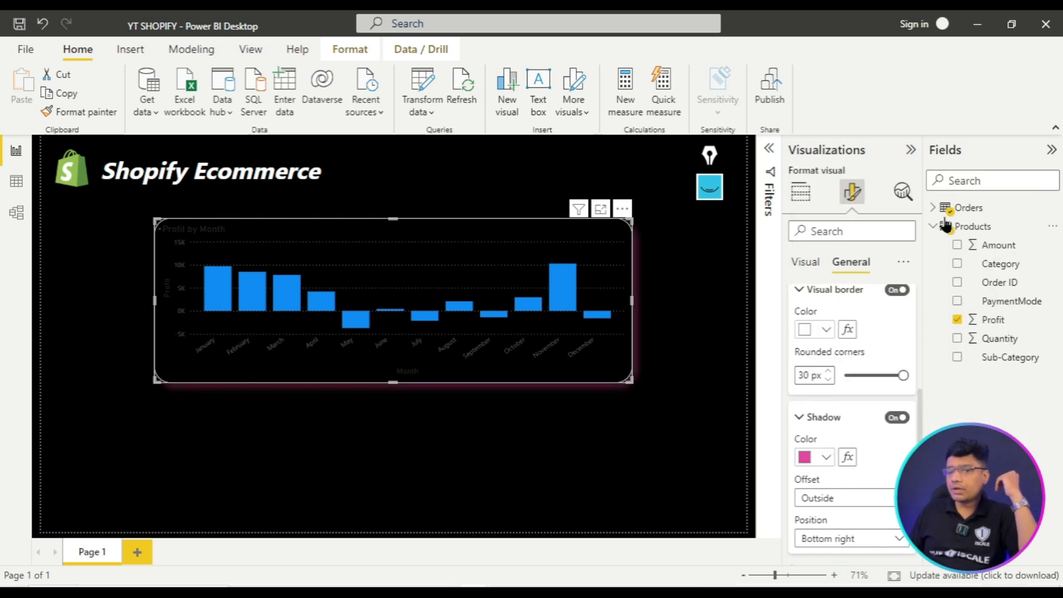
- Review the shadow's offset options, try the Bottom left position, and restore Bottom right
left_click(878, 505)
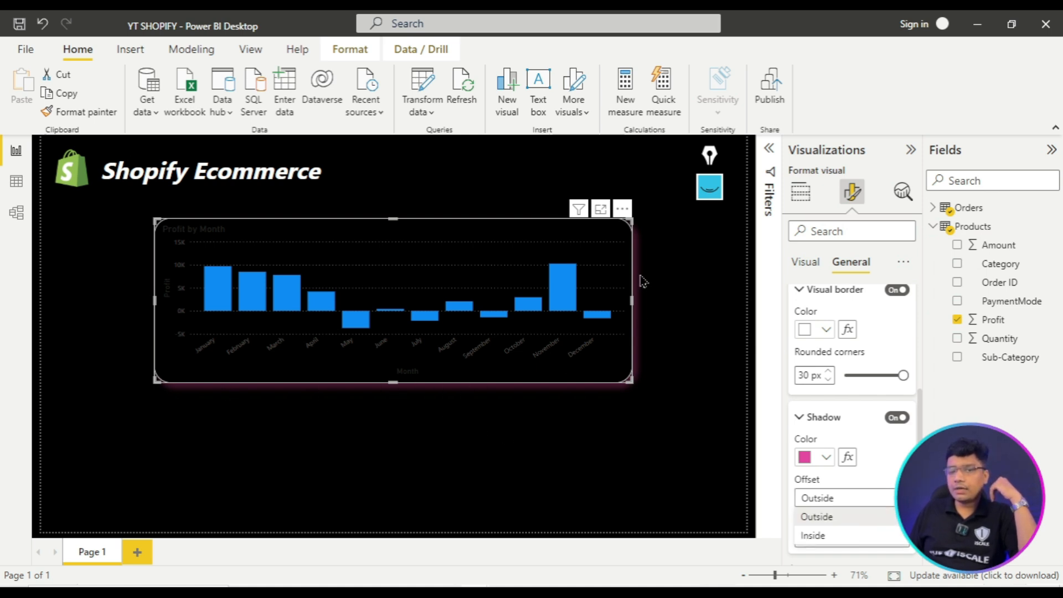
left_click(838, 498)
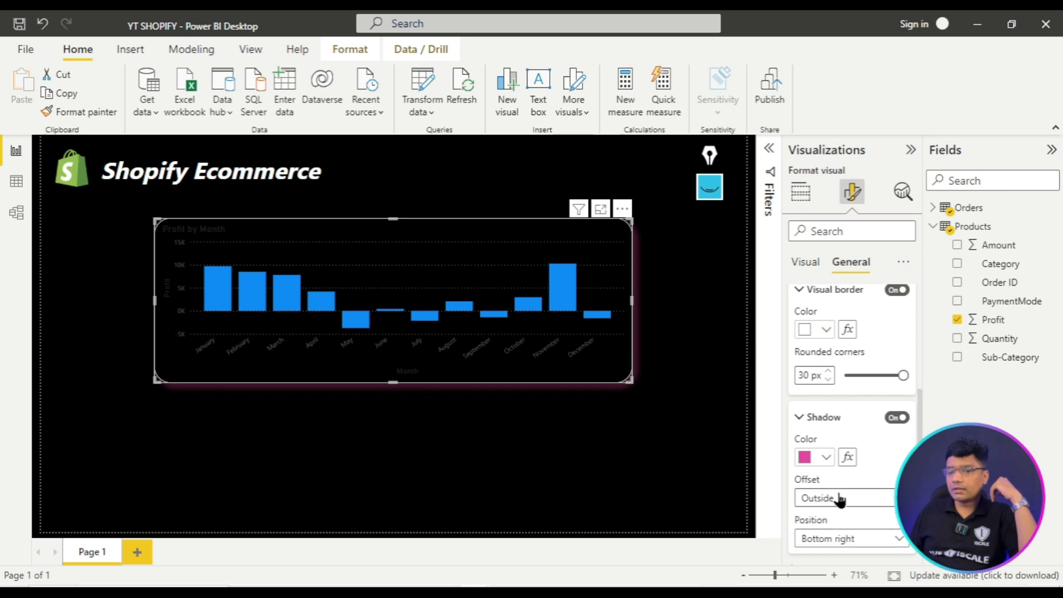
scroll(838, 498, "down", 2)
left_click(845, 423)
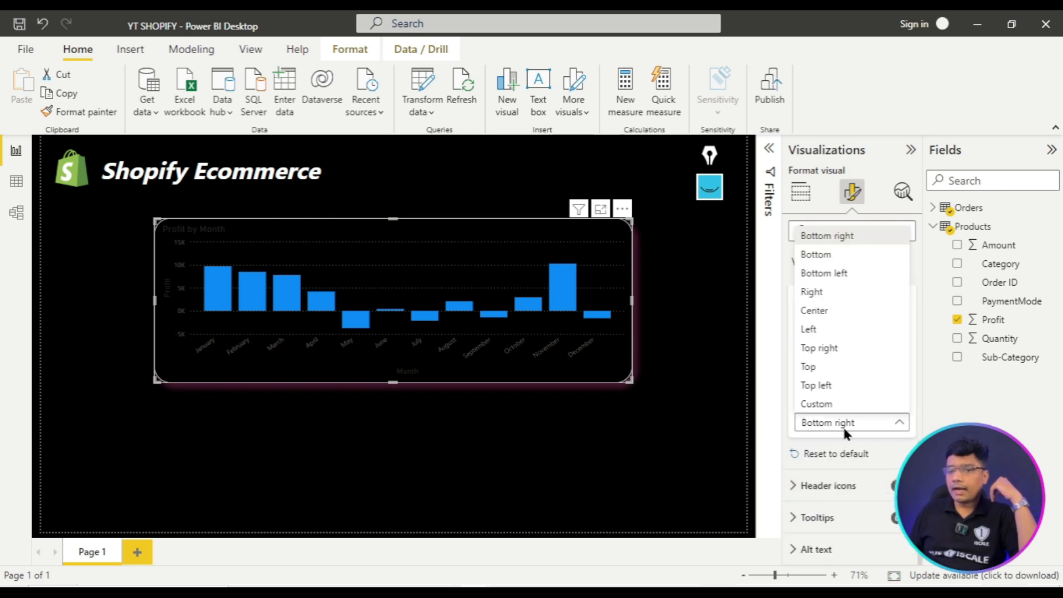
left_click(839, 274)
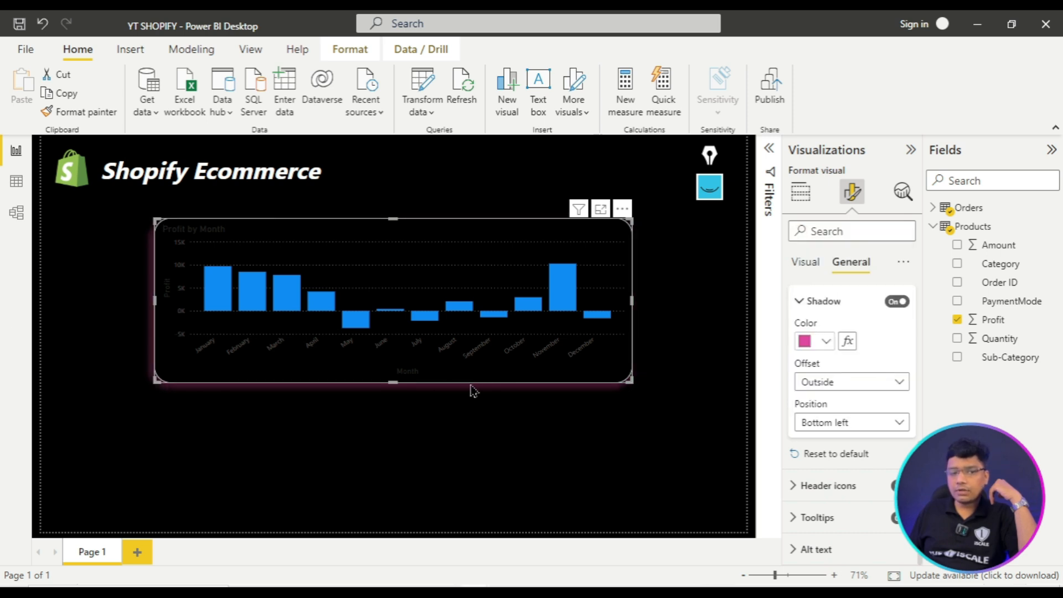
left_click(810, 426)
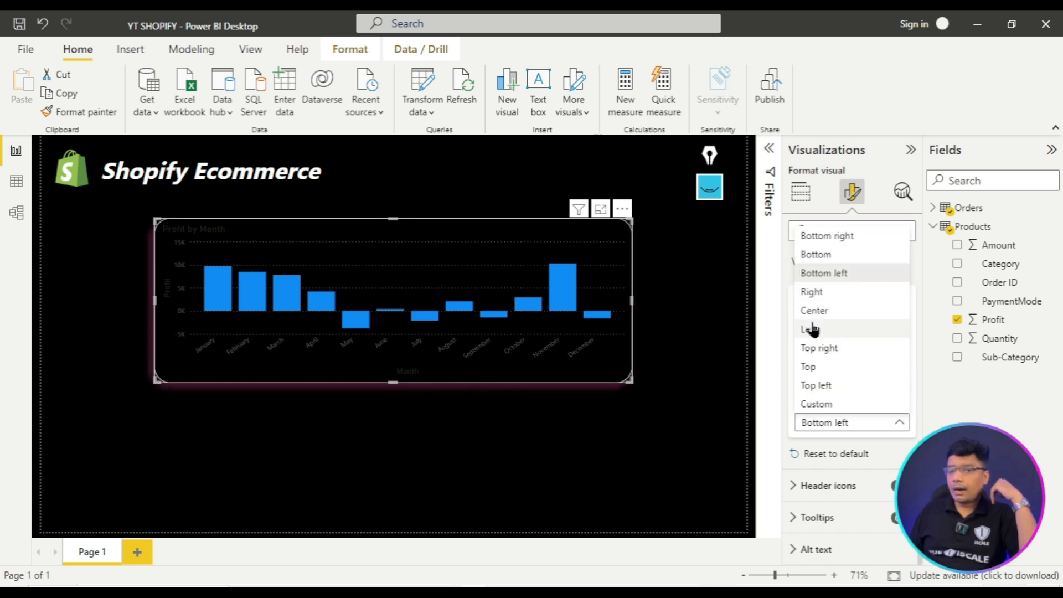
left_click(827, 236)
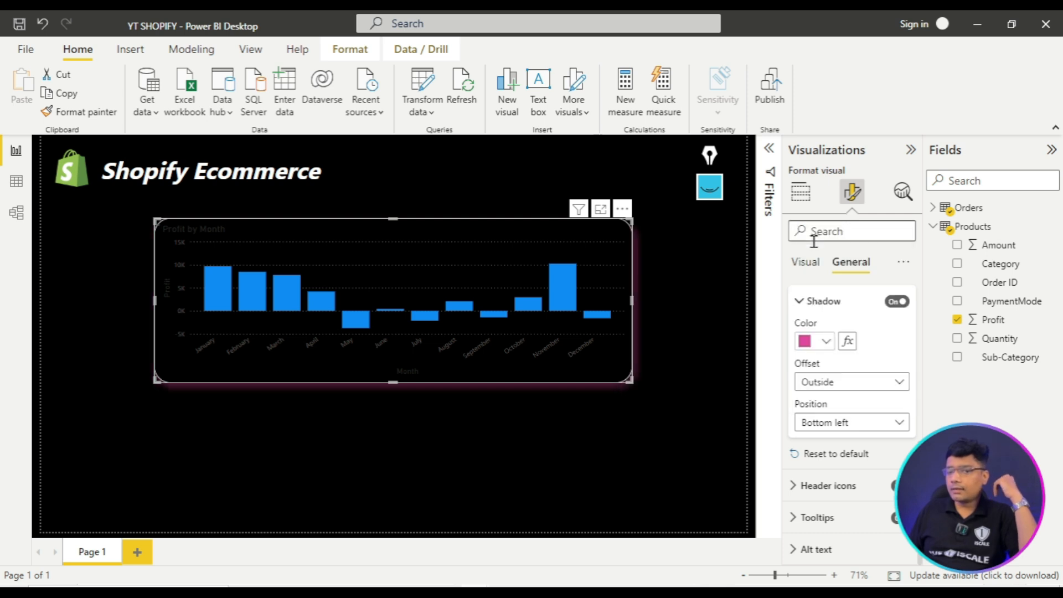
left_click(821, 302)
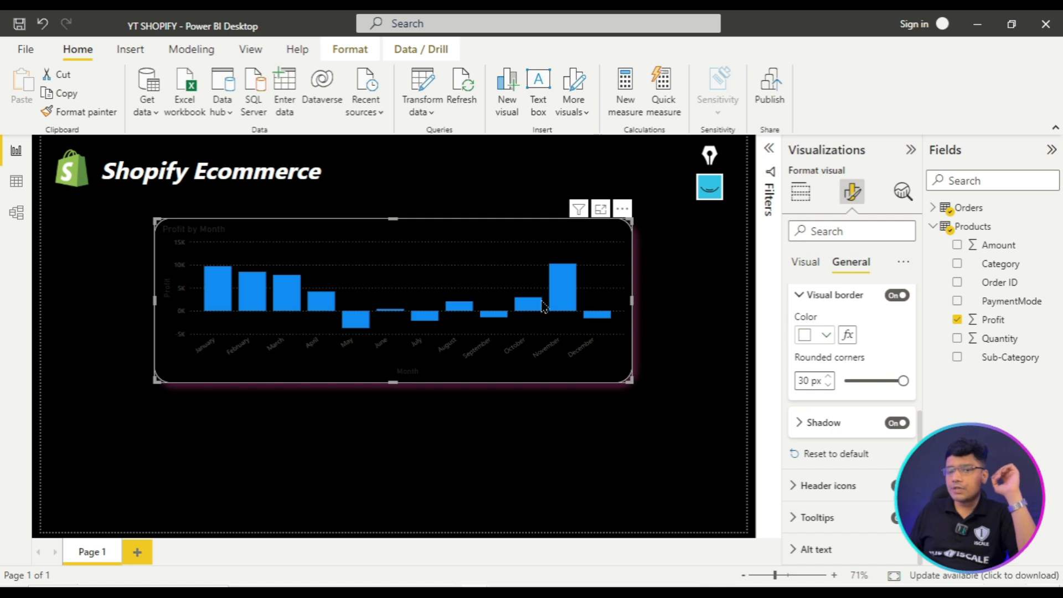
left_click(834, 296)
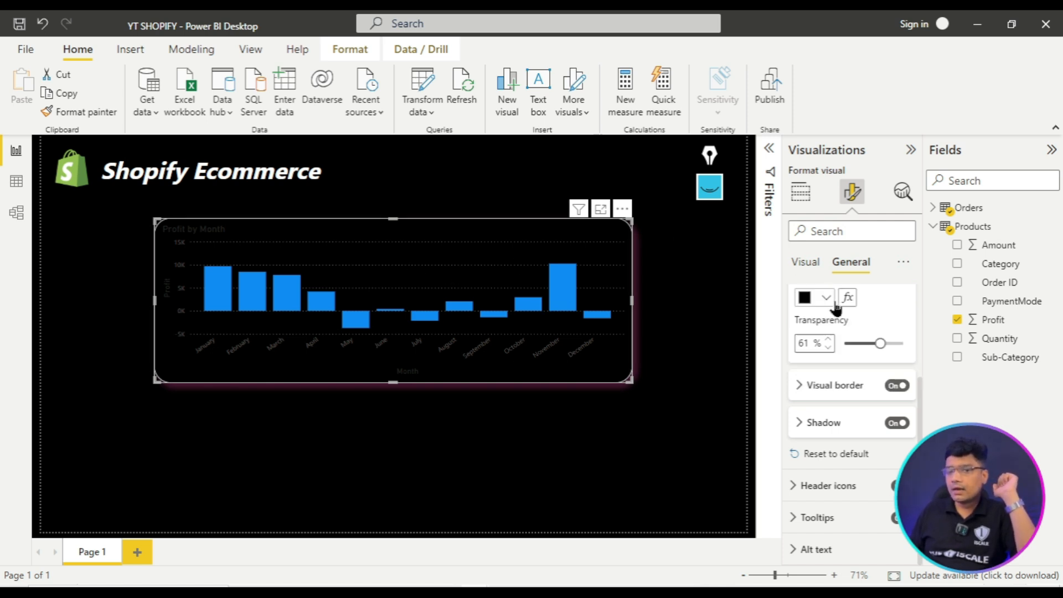
- Set the color of the Profit by Month chart's X-axis values to white
left_click(810, 265)
scroll(789, 305, "up", 1)
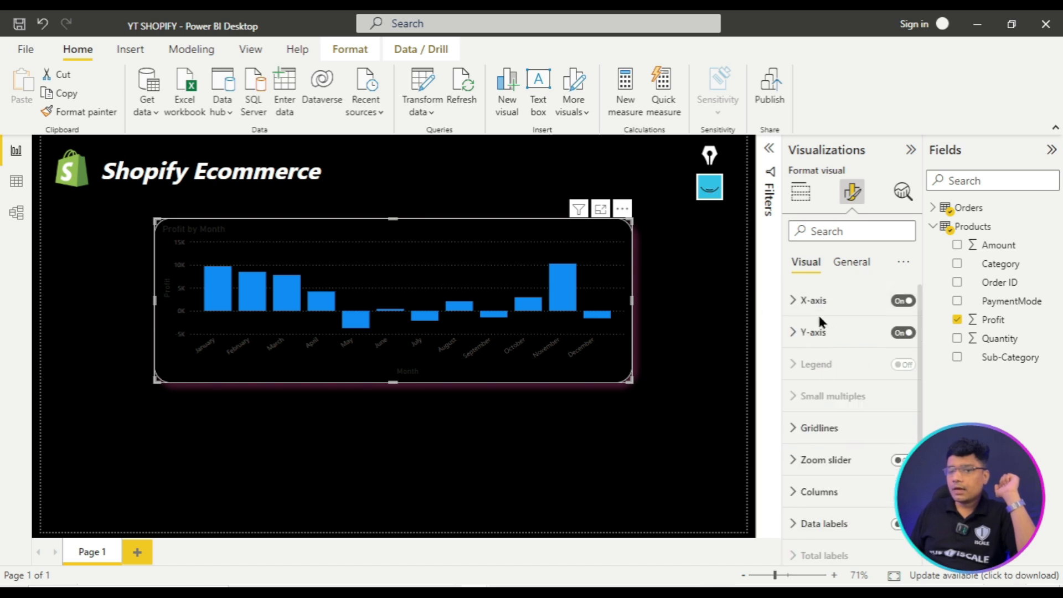
left_click(798, 303)
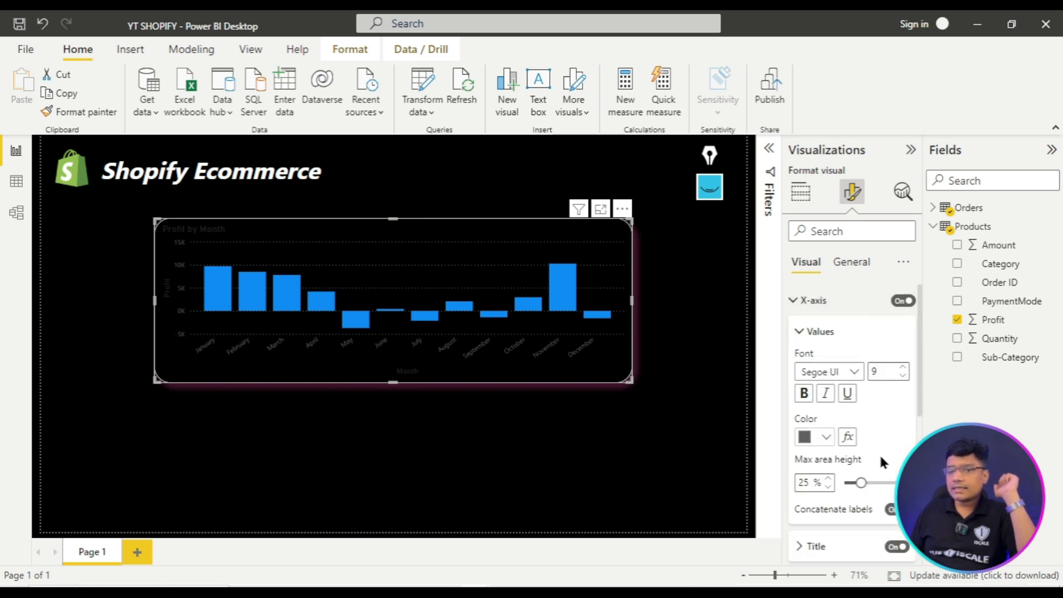
left_click(827, 437)
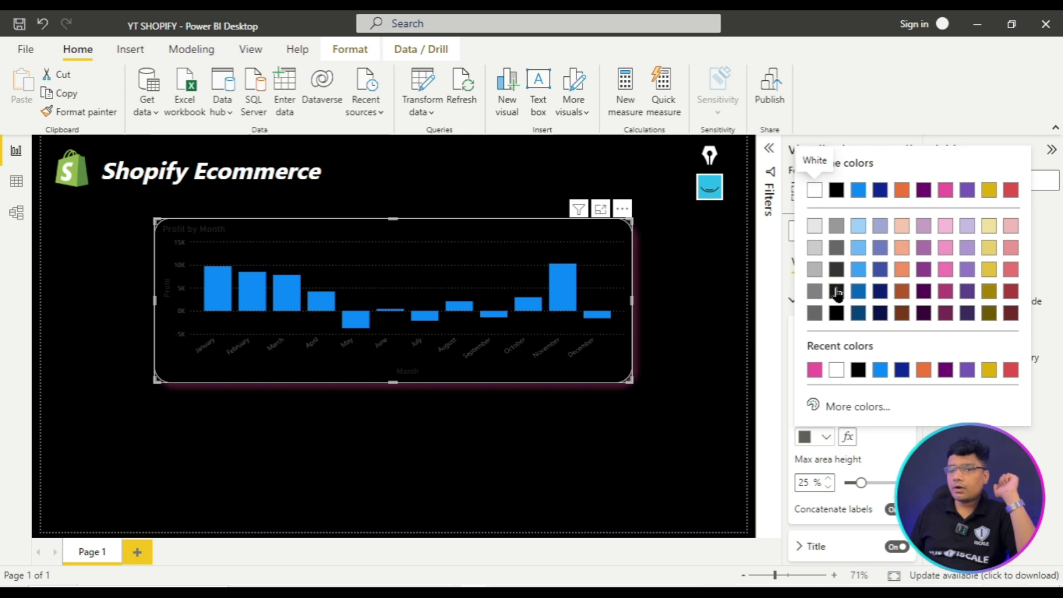
left_click(815, 191)
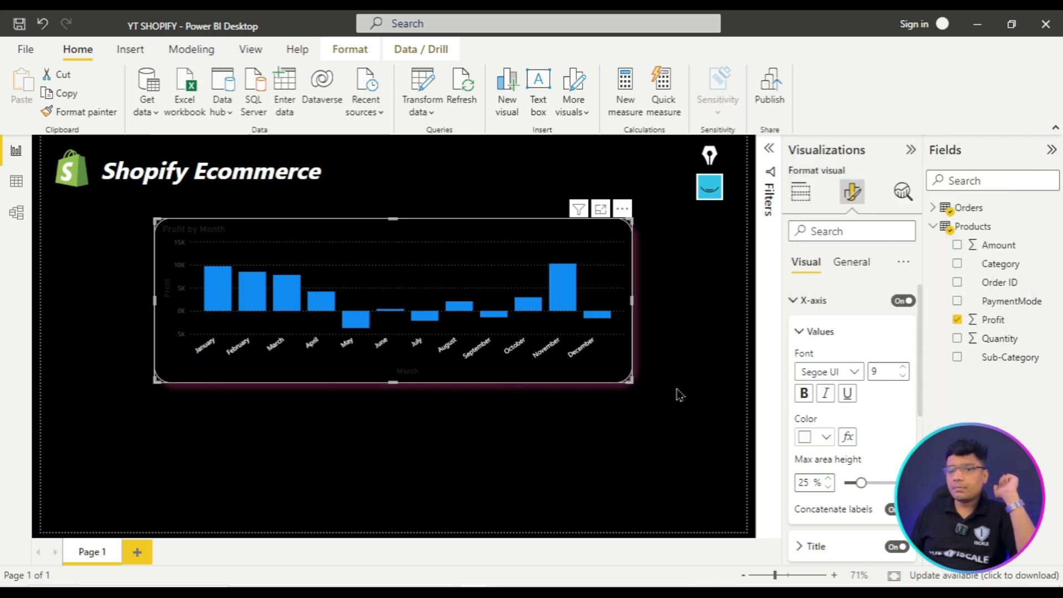
left_click(814, 333)
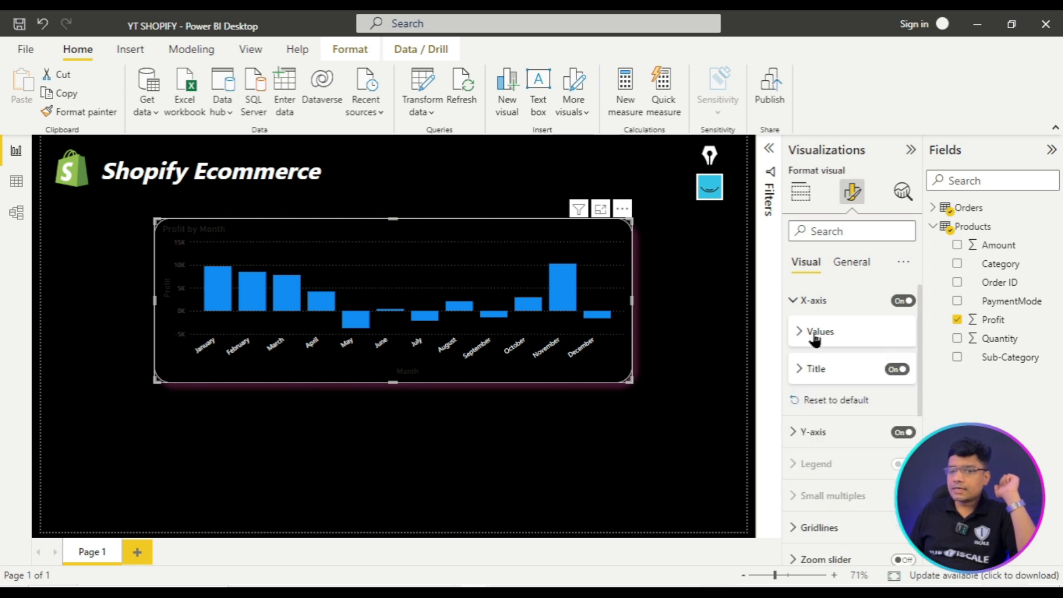
left_click(798, 310)
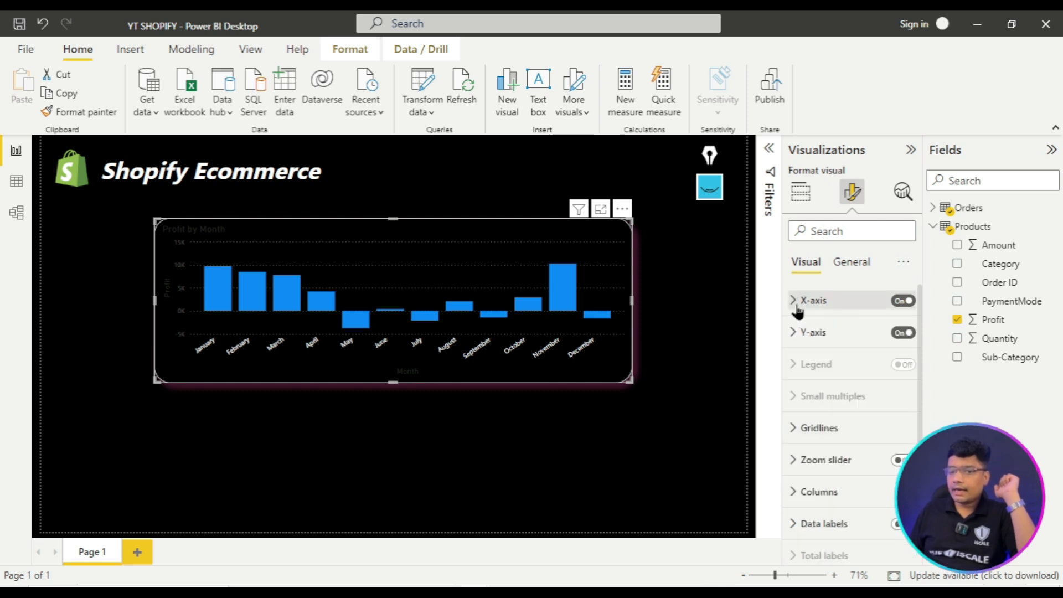
- Set the color of the Profit by Month chart's Y-axis values to white
left_click(795, 333)
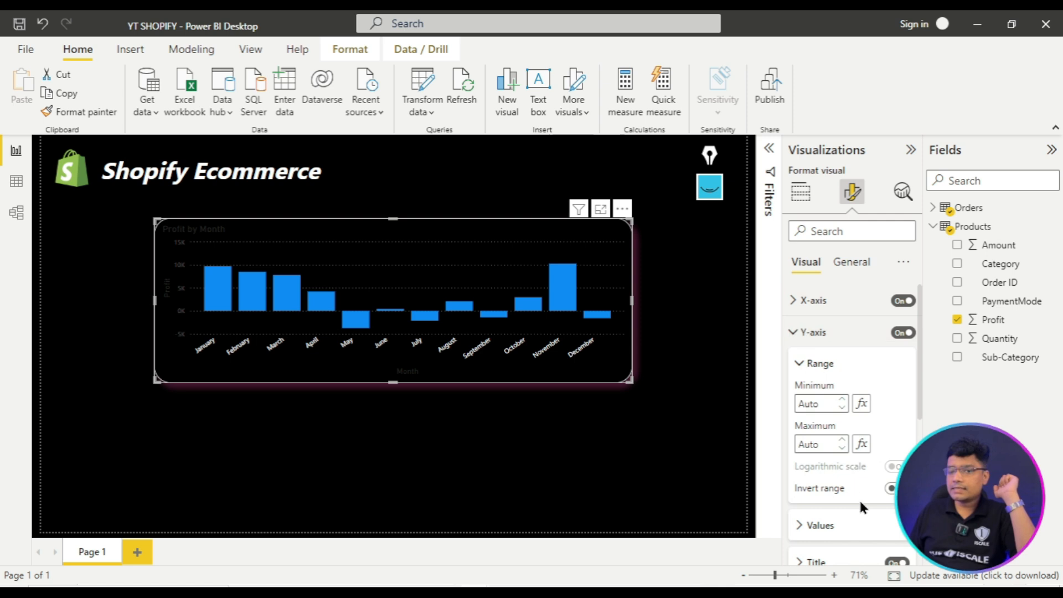
left_click(822, 365)
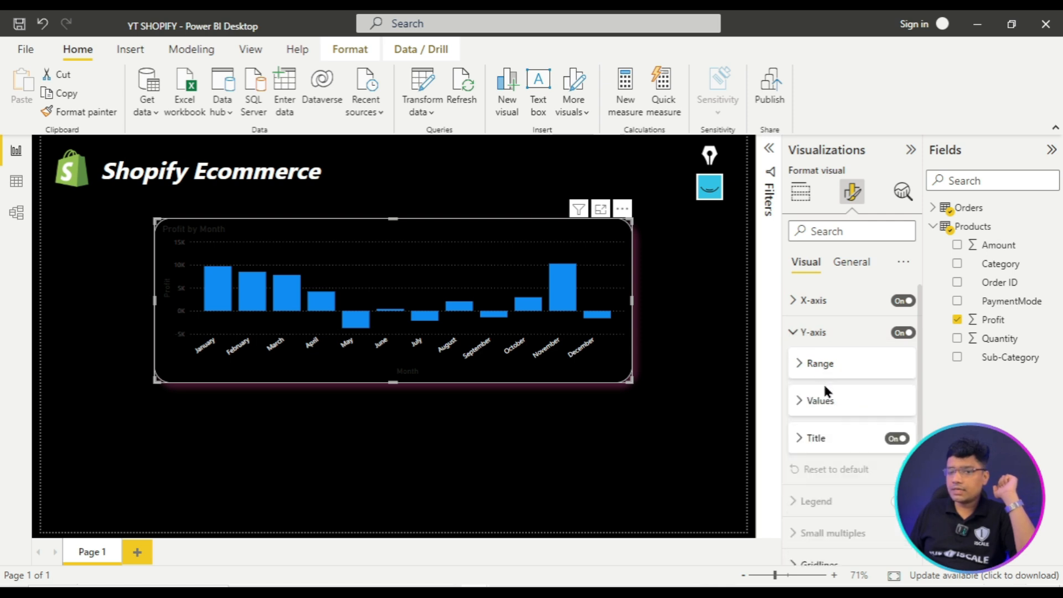
left_click(825, 407)
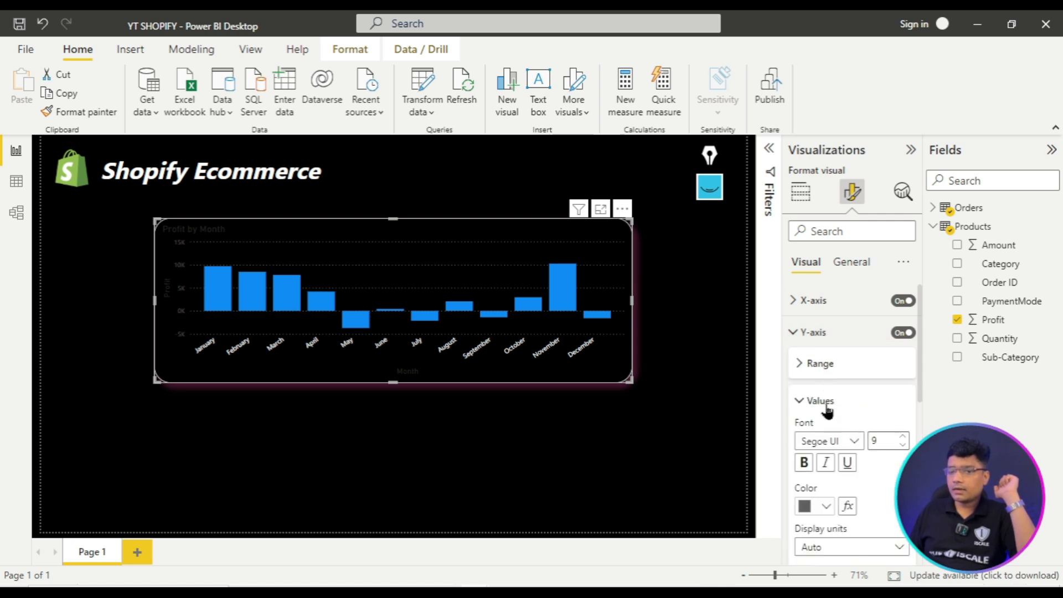
left_click(826, 507)
left_click(812, 265)
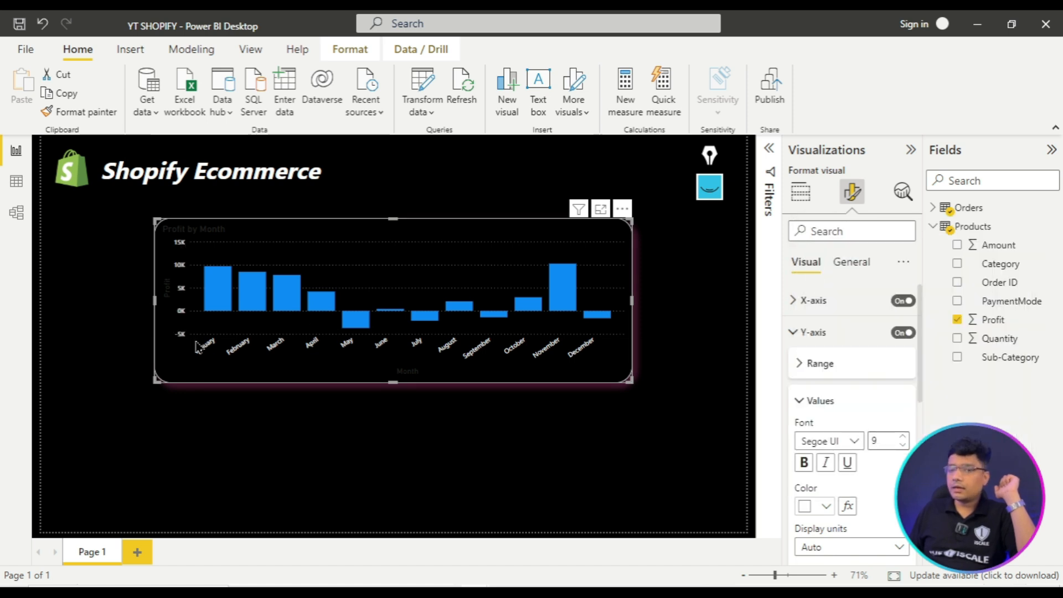
left_click(806, 333)
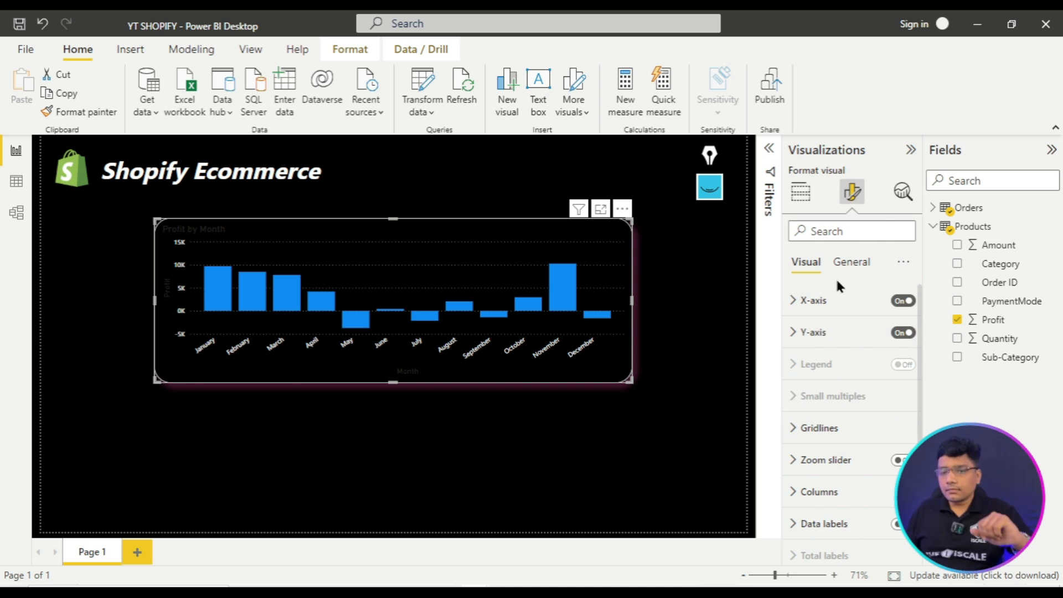
- Set the Profit by Month chart title's text color to white and center the title horizontally
left_click(853, 262)
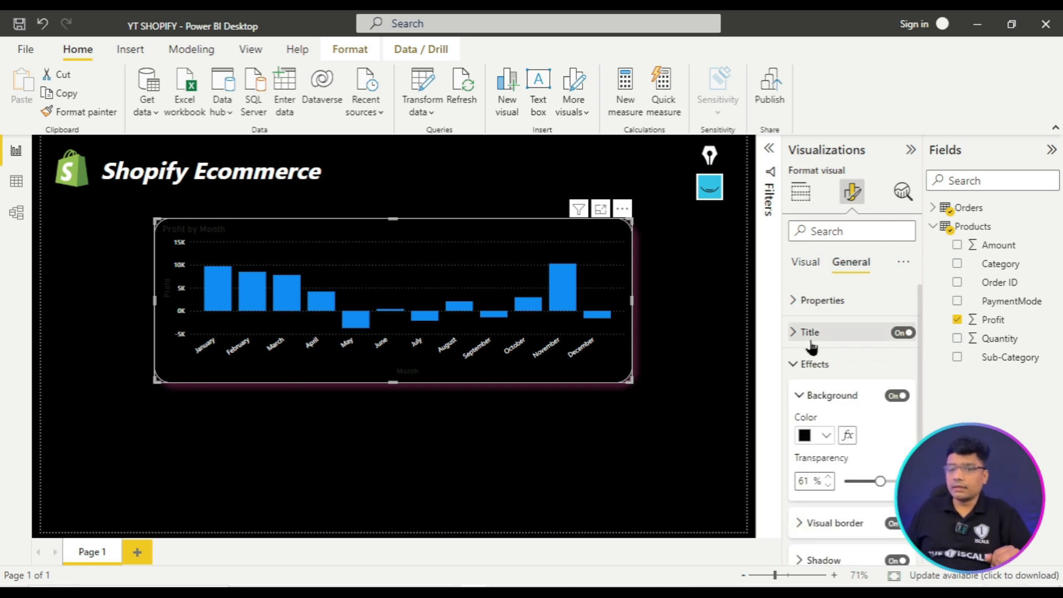
left_click(800, 364)
left_click(802, 335)
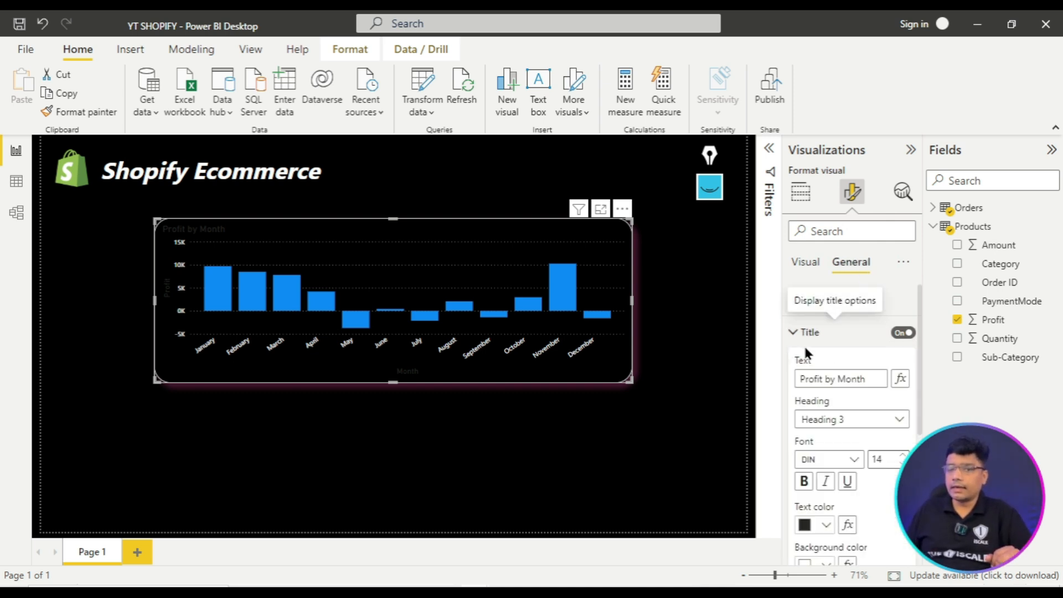
left_click(826, 529)
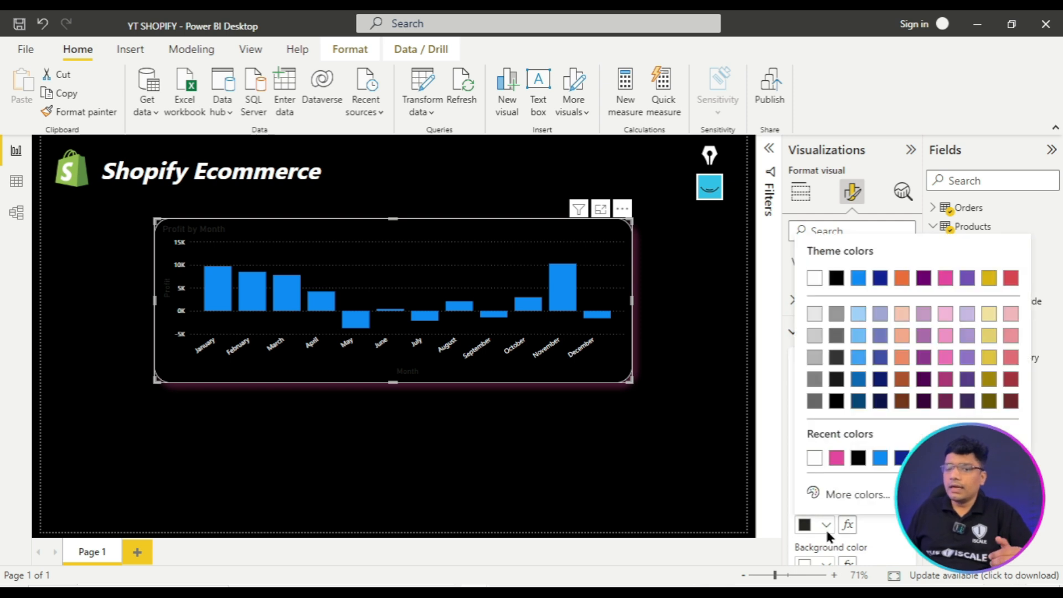
left_click(815, 279)
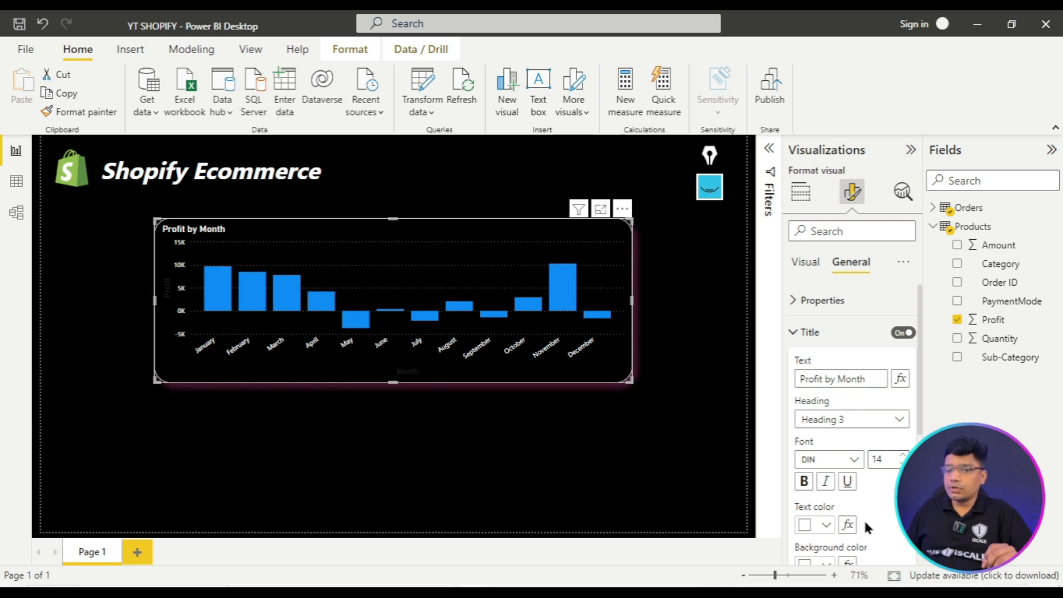
scroll(868, 527, "down", 2)
left_click(826, 529)
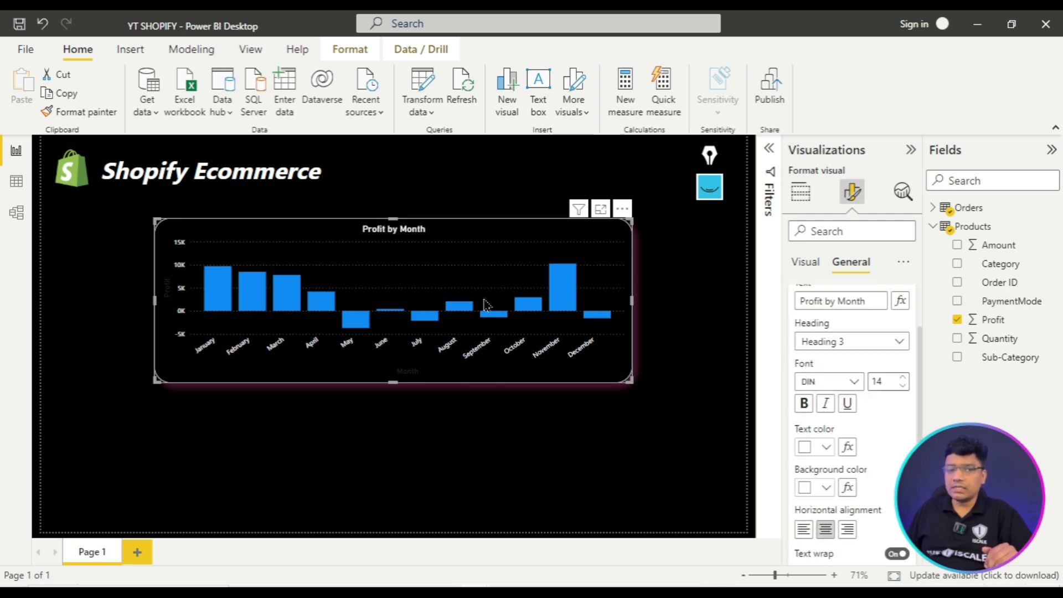
- Check the wording of the monthly profit chart's title in the reference shopify report, and return to the YT SHOPIFY report
left_click(864, 306)
left_click_drag(866, 307, 792, 304)
scroll(791, 299, "up", 1)
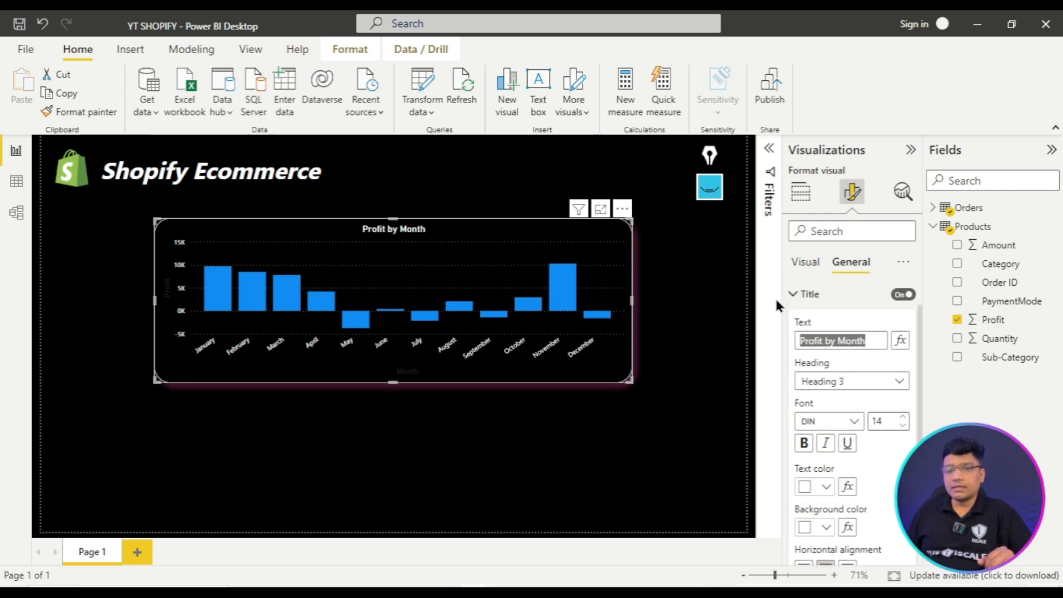
mouse_move(456, 563)
left_click(421, 535)
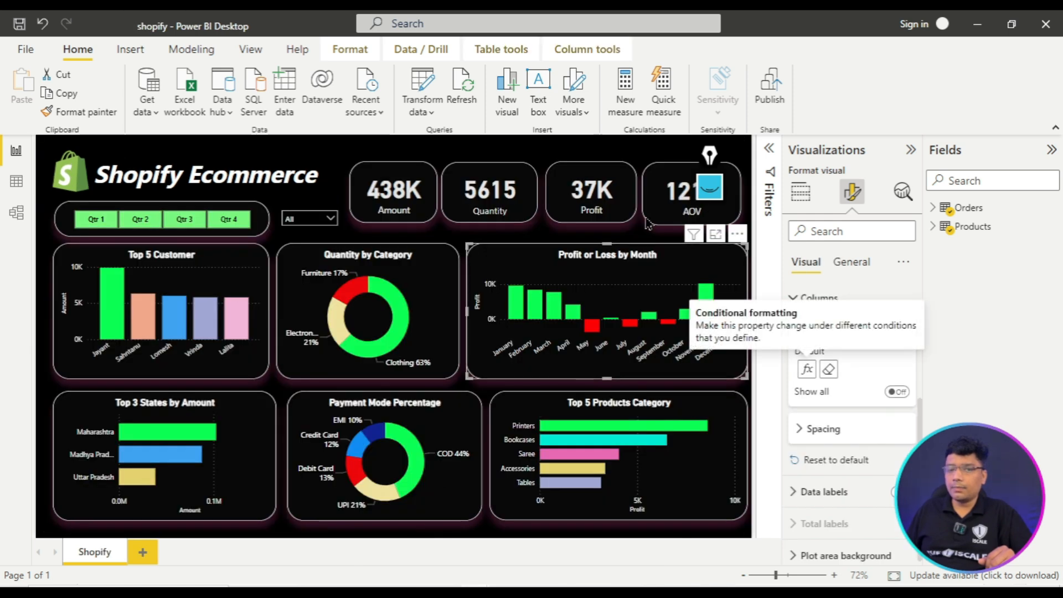
mouse_move(475, 590)
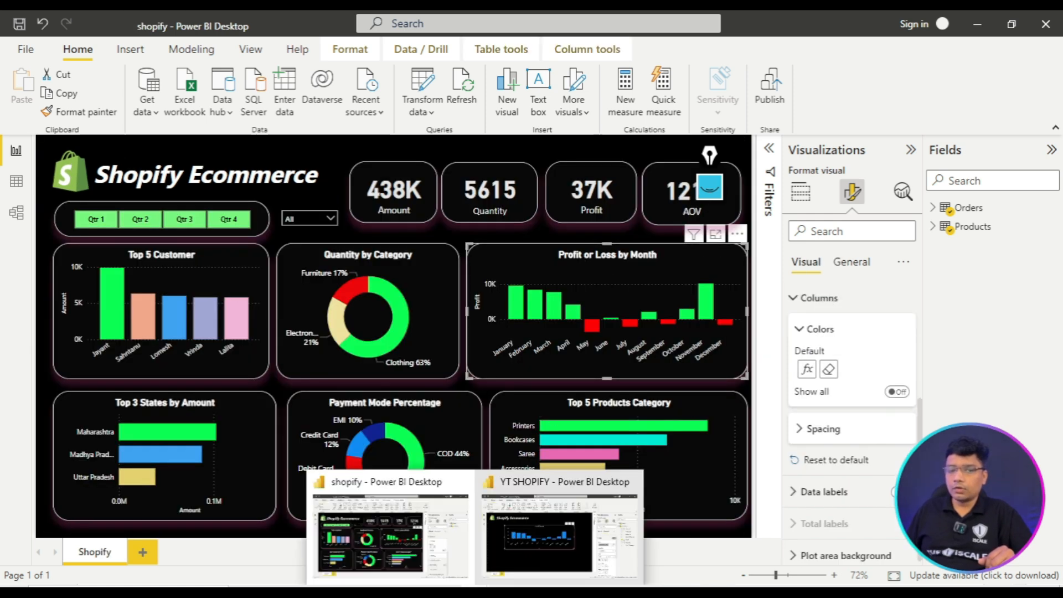
left_click(554, 515)
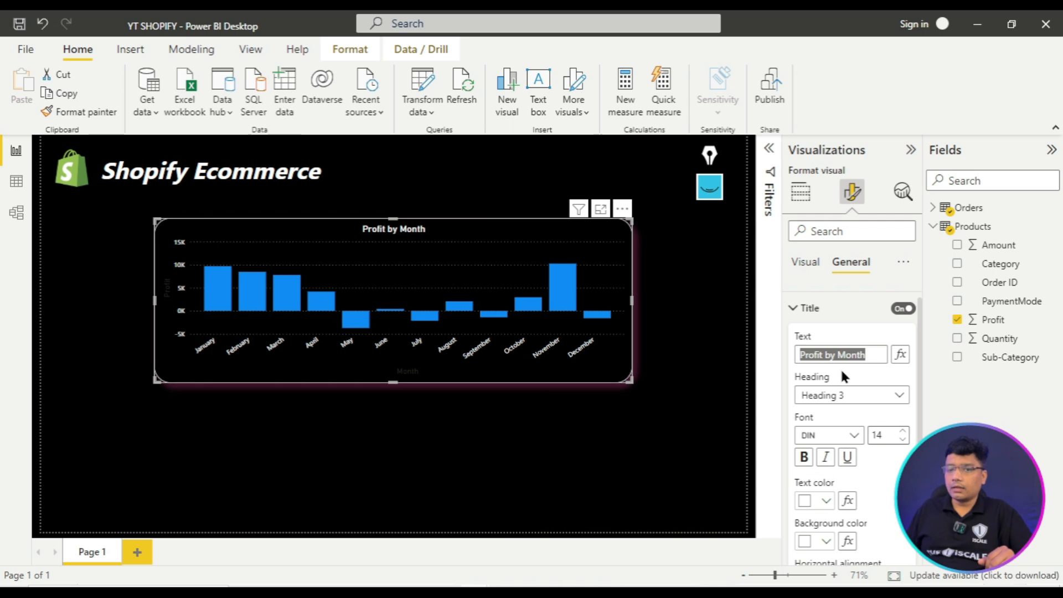
- Change the monthly profit chart's title text to "Profit or Loss By Month"
left_click(868, 354)
left_click(825, 354)
type("or ")
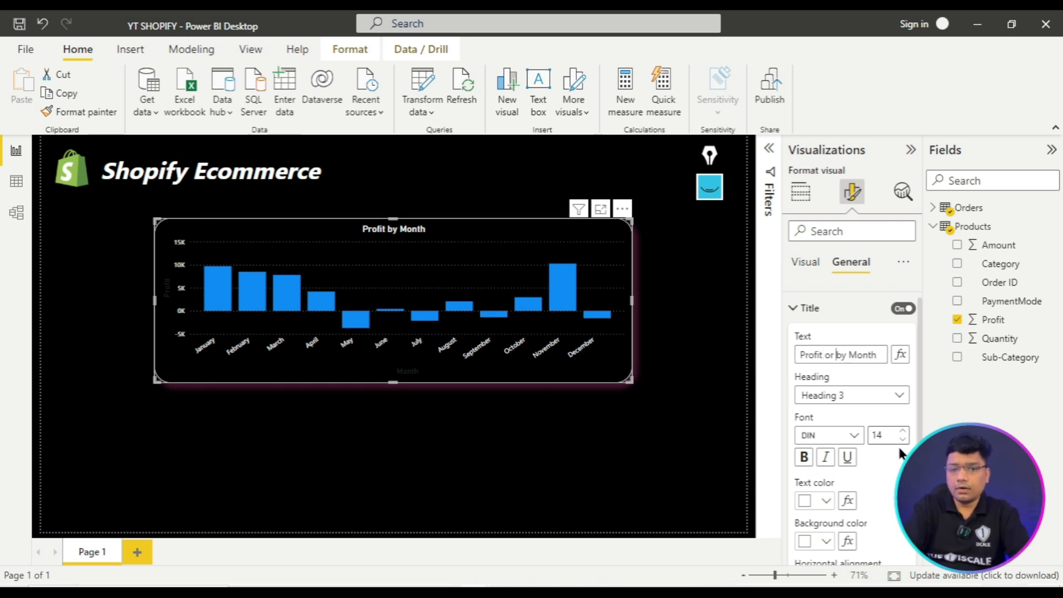
type("s")
key("BackSpace")
key("BackSpace")
key("BackSpace")
key("BackSpace")
key("BackSpace")
key("BackSpace")
key("BackSpace")
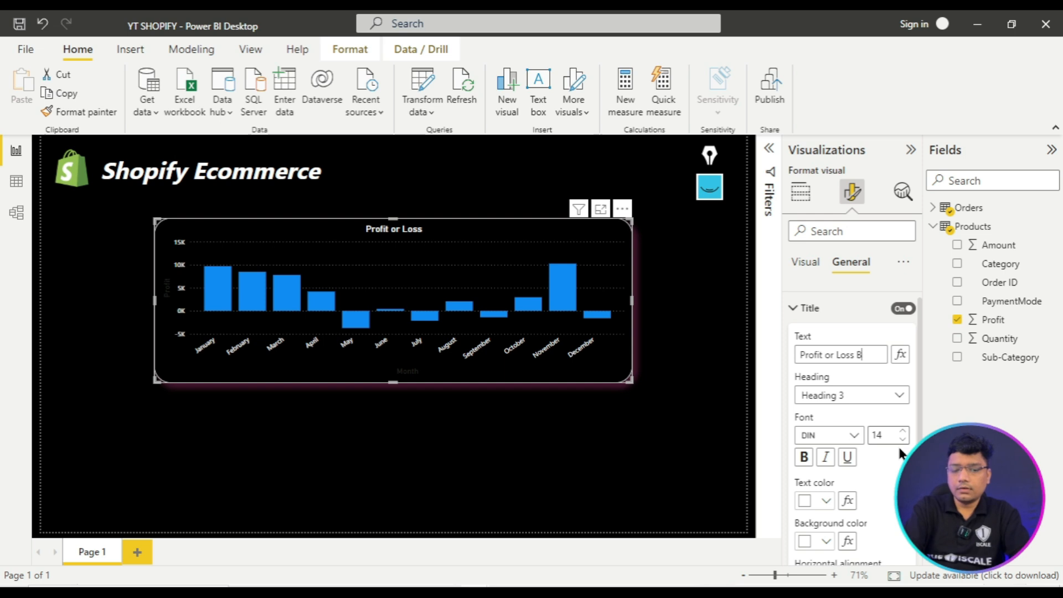
type("th")
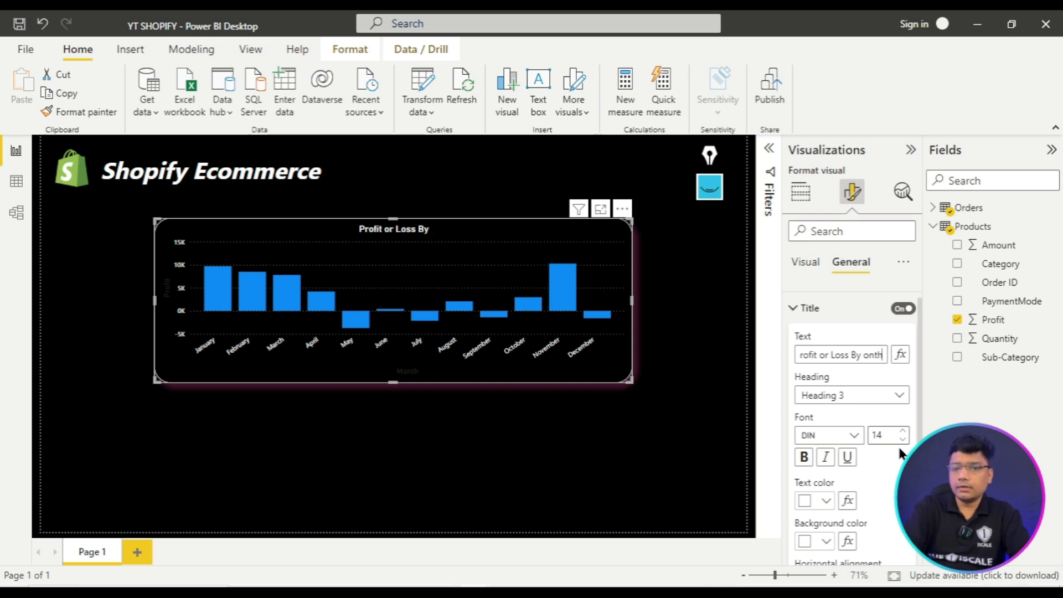
key("BackSpace")
key("BackSpace")
key("BackSpace")
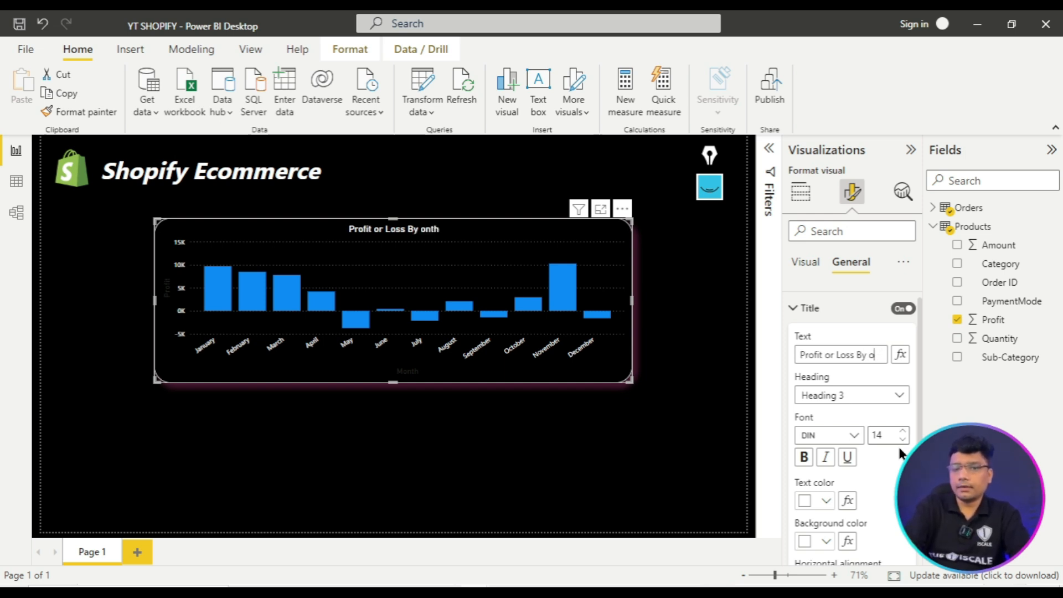
type("o")
key("BackSpace")
type("onth")
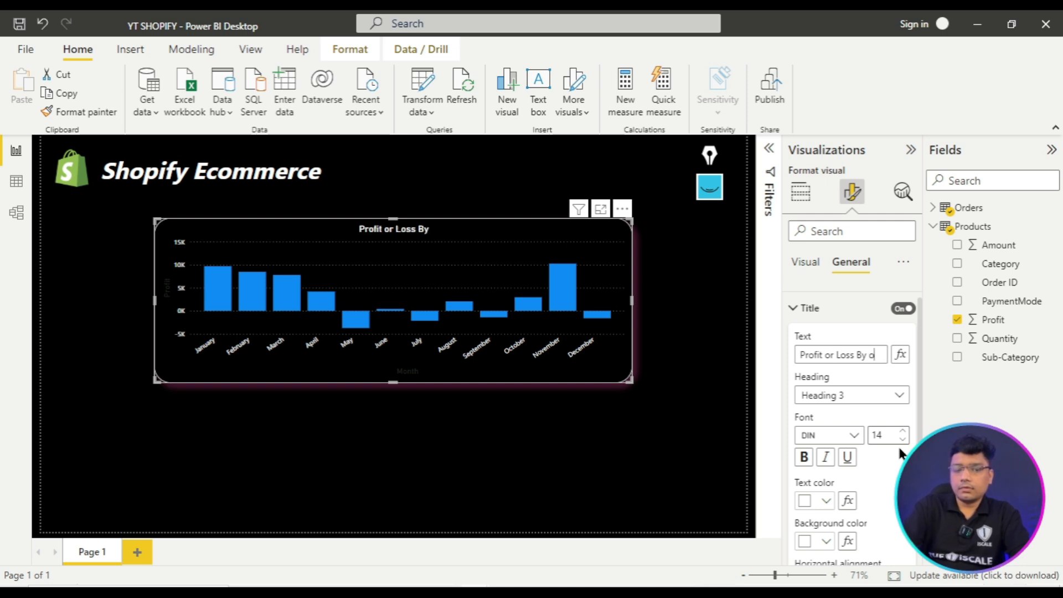
key("BackSpace")
key("BackSpace")
key("BackSpace")
key("BackSpace")
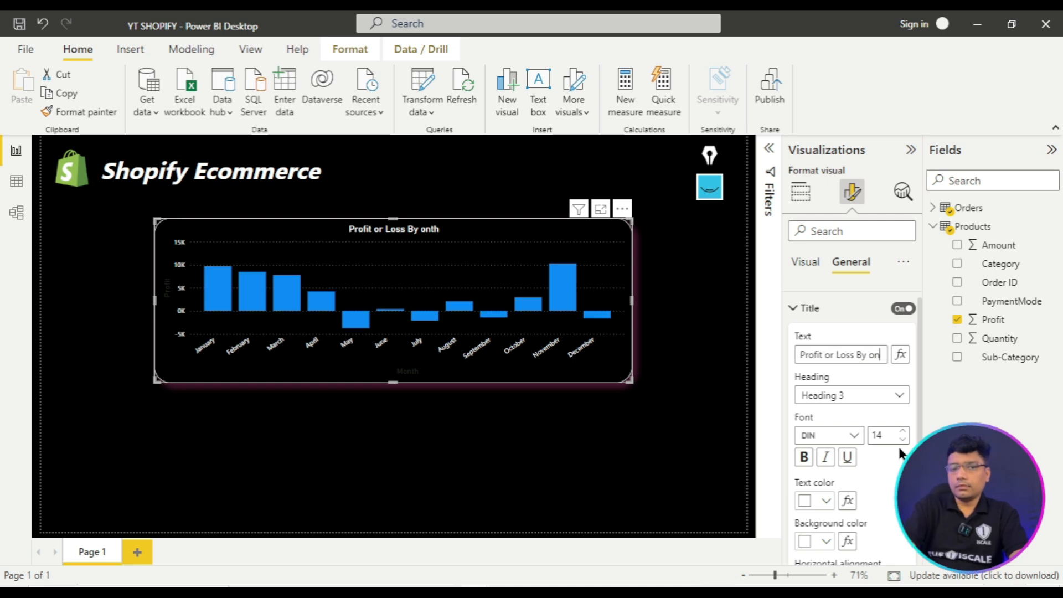
type("Monthnth")
key("BackSpace")
key("BackSpace")
key("BackSpace")
key("BackSpace")
type("th")
key("BackSpace")
key("BackSpace")
type("nth")
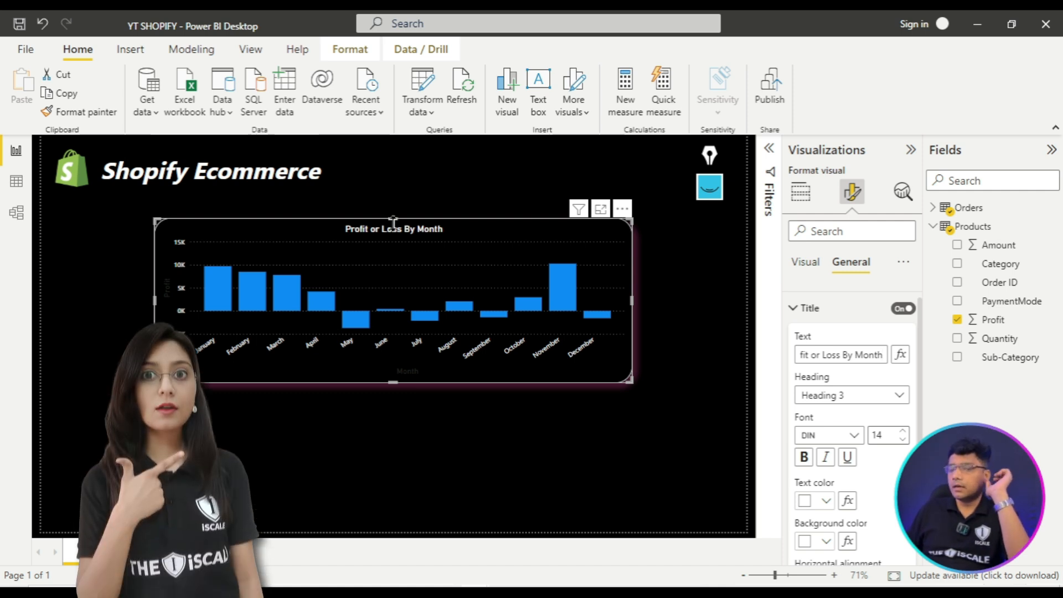
- Move the Profit or Loss By Month chart slightly up and to the right on the page
left_click(708, 358)
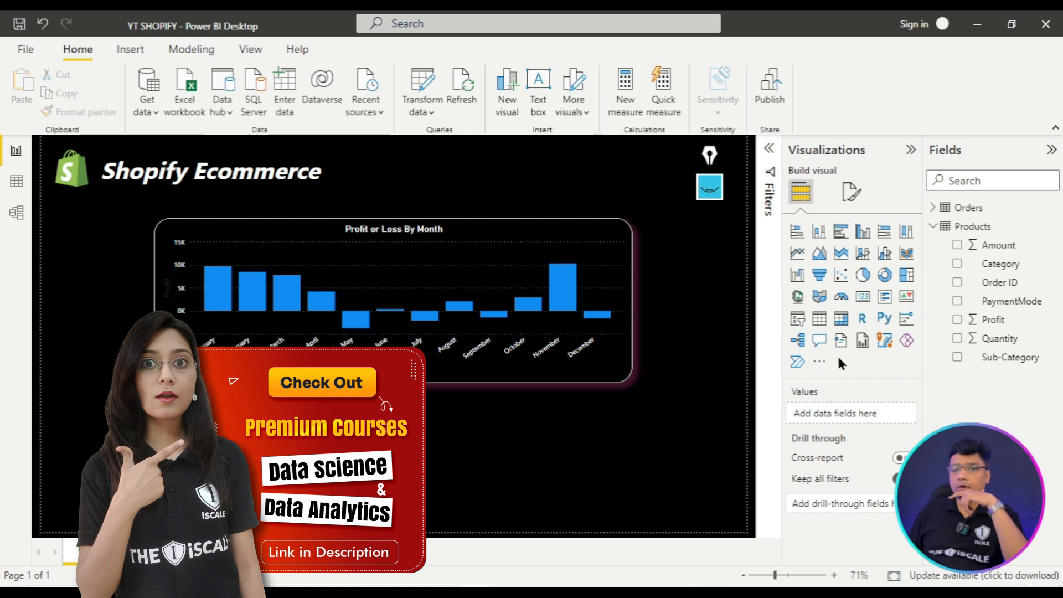
left_click(852, 191)
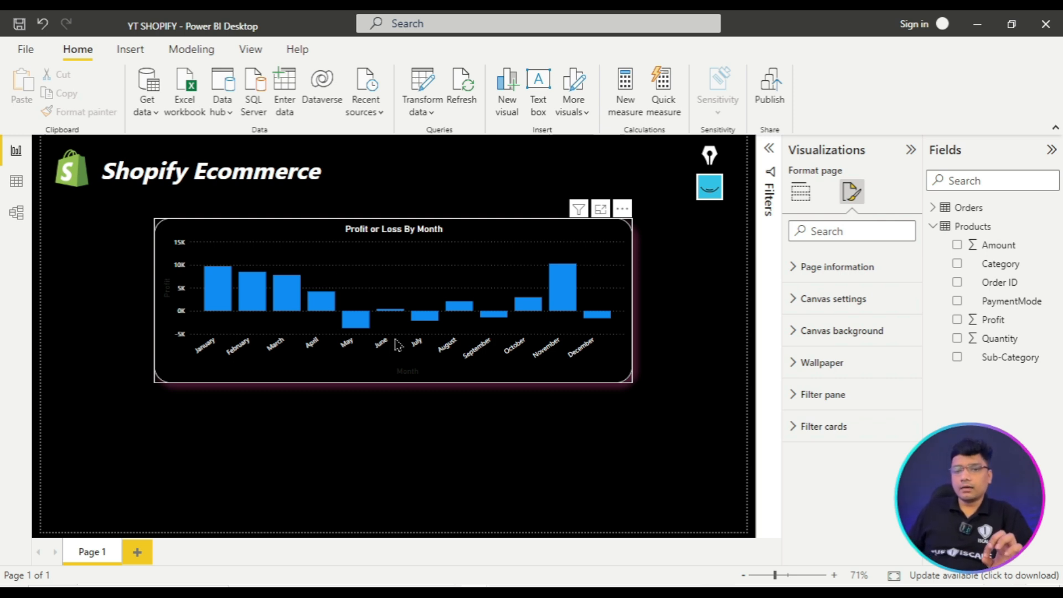
left_click_drag(339, 244, 358, 239)
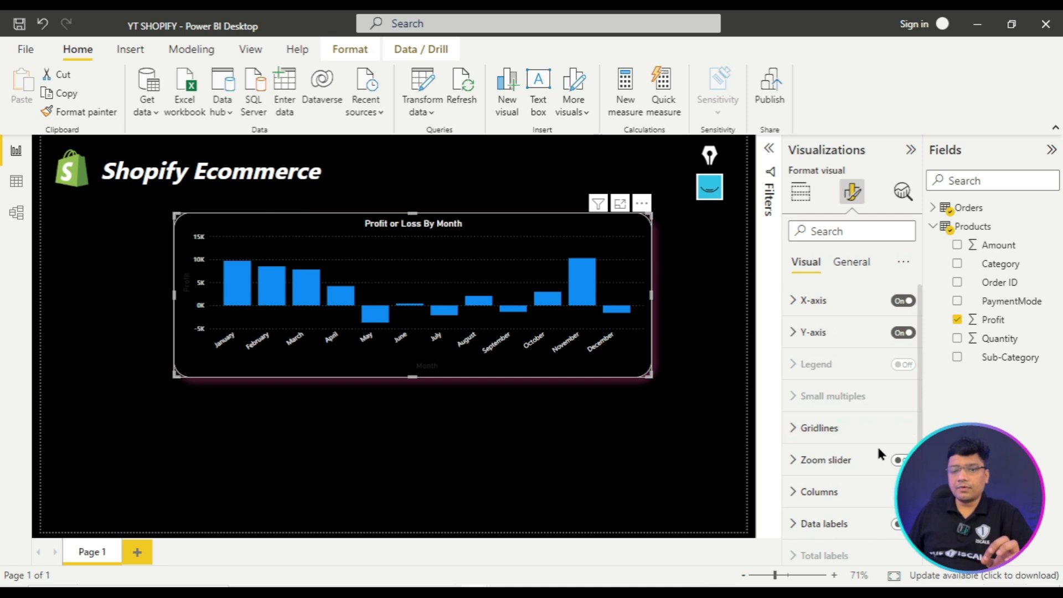
- Try pink as the default color of the chart's columns, and restore the blue theme color
scroll(880, 453, "down", 1)
left_click(820, 453)
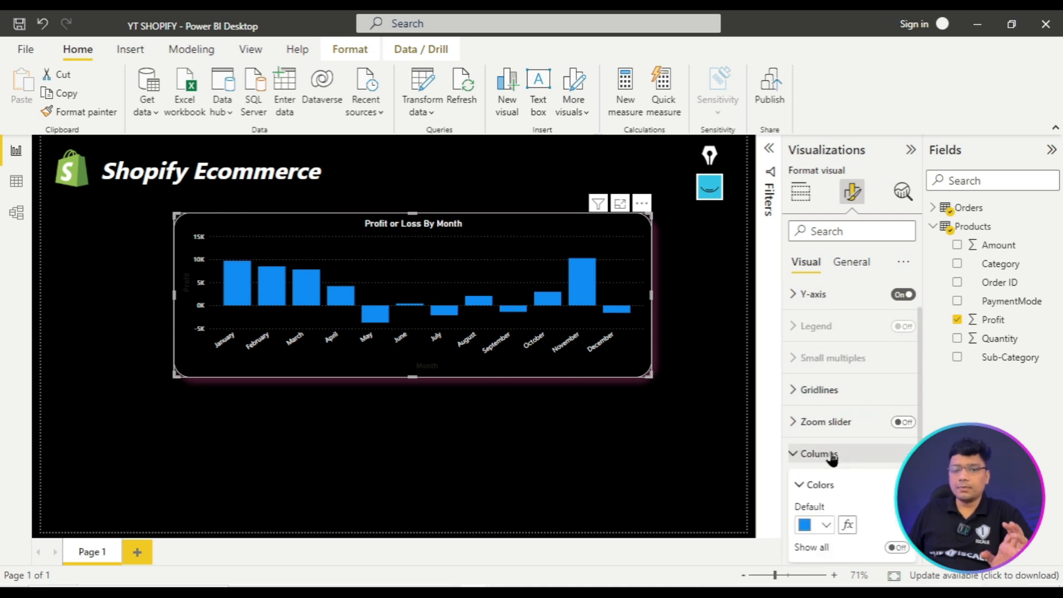
scroll(859, 474, "down", 4)
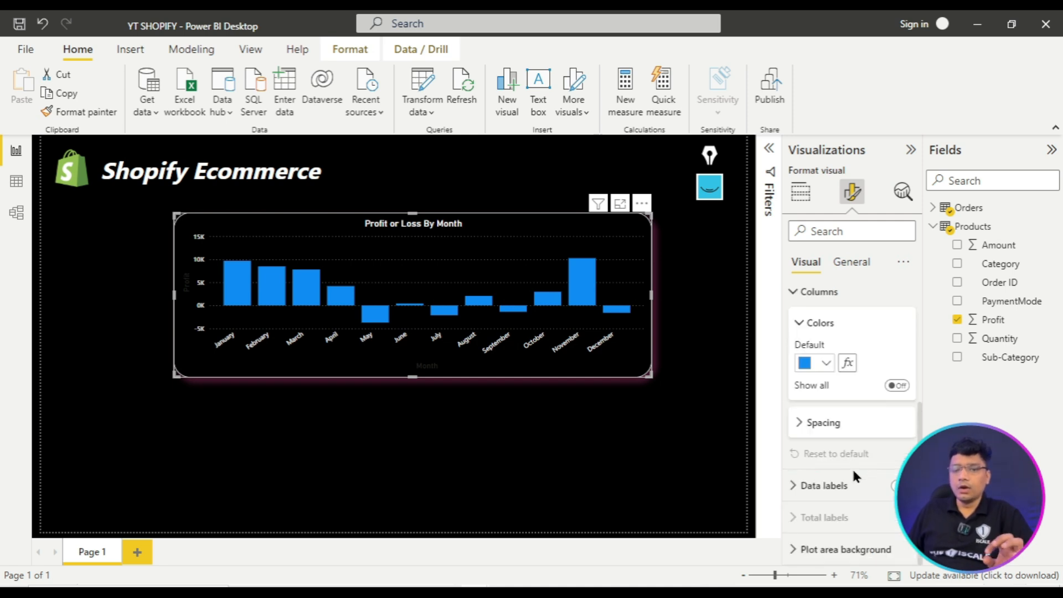
left_click(827, 365)
left_click(838, 298)
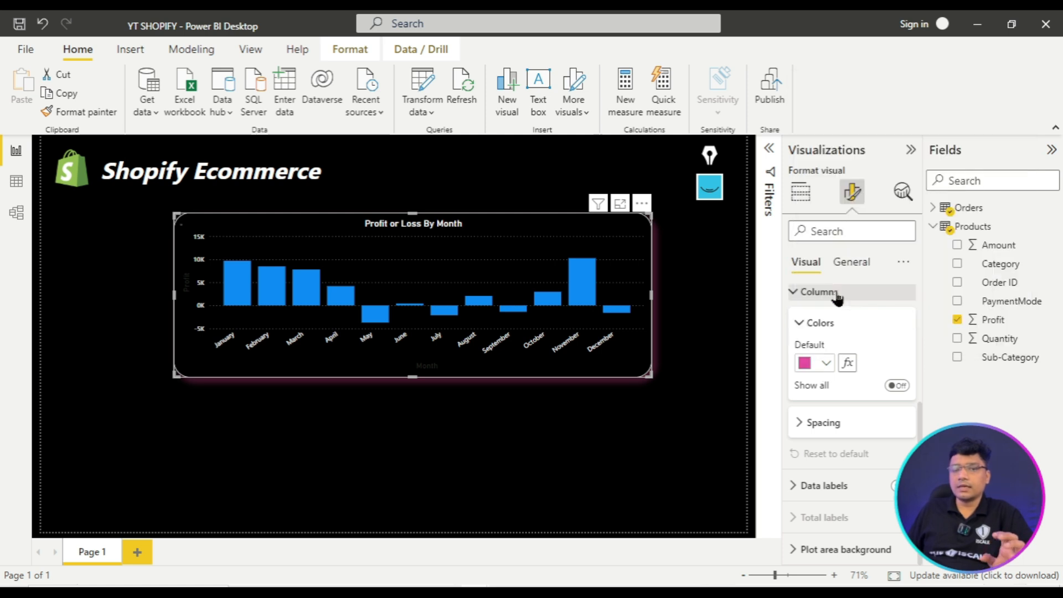
left_click(826, 364)
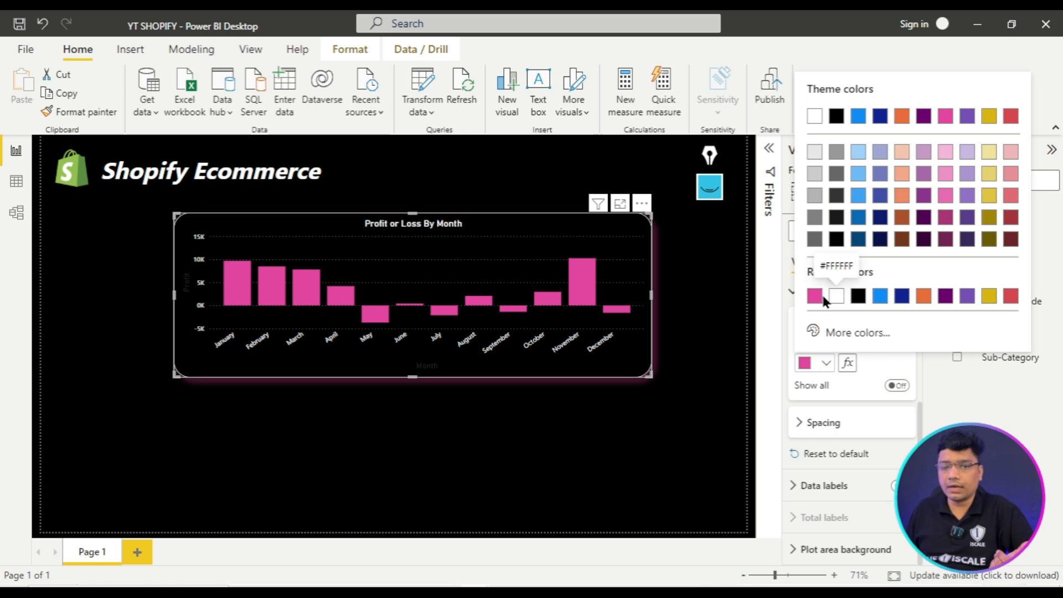
left_click(859, 117)
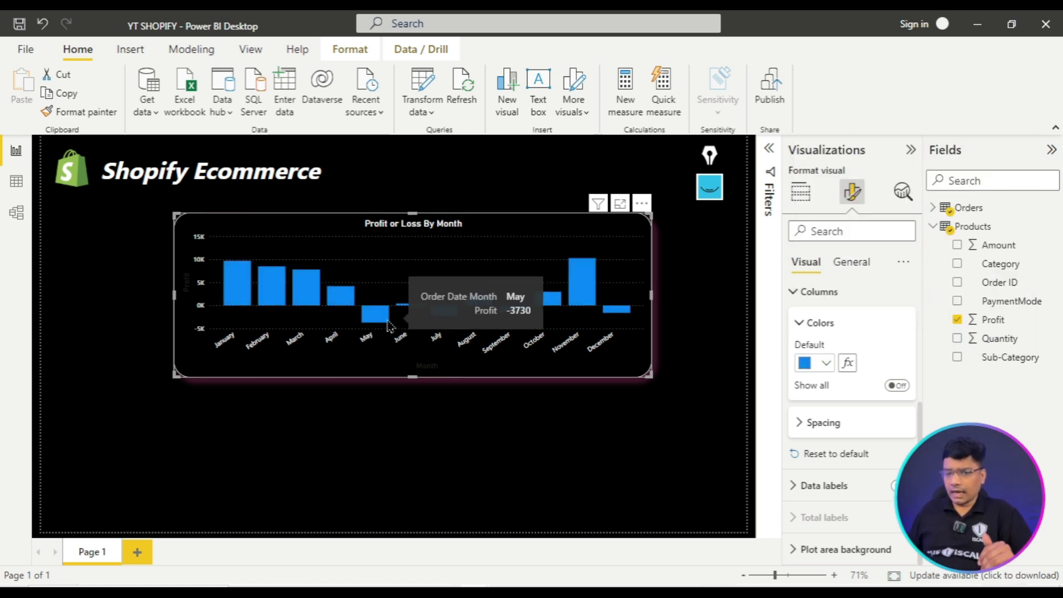
- Draw pink annotation rectangles around the May, July and November columns, and clear them from the screen
left_click(710, 186)
left_click_drag(351, 296, 395, 333)
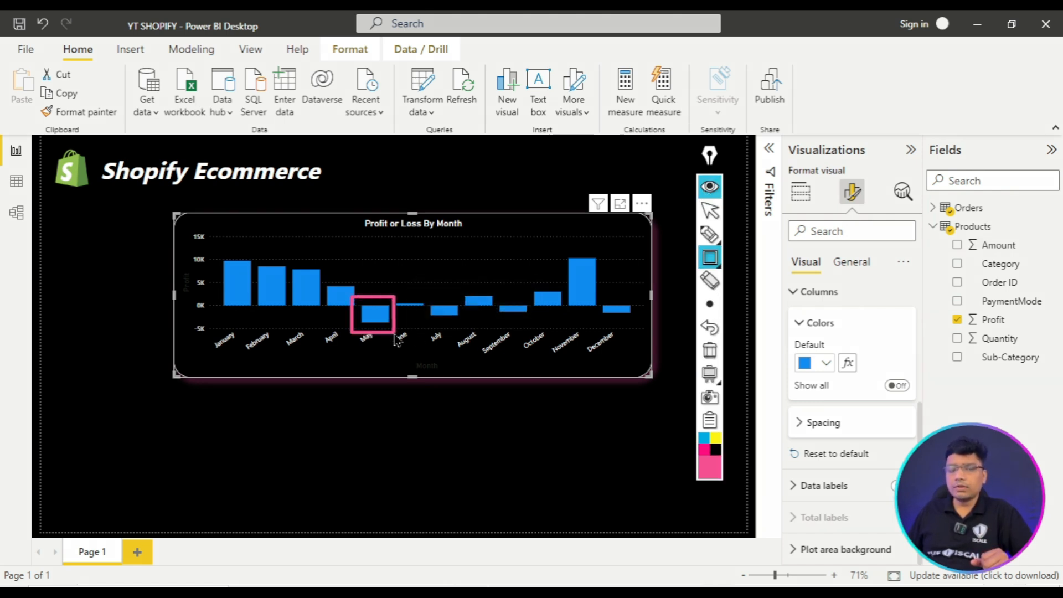
left_click_drag(426, 298, 462, 322)
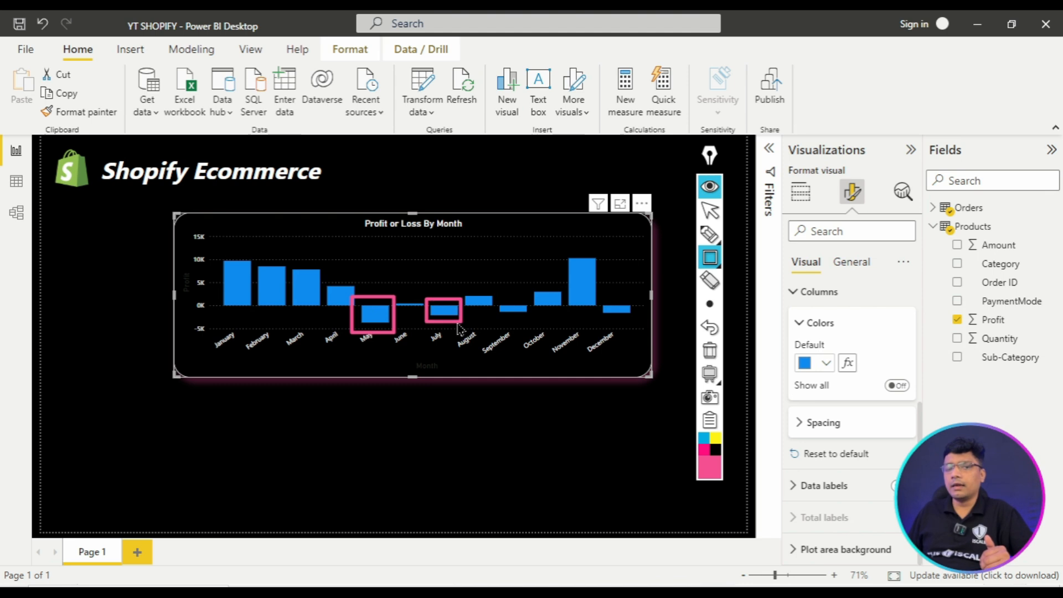
left_click_drag(560, 243, 606, 312)
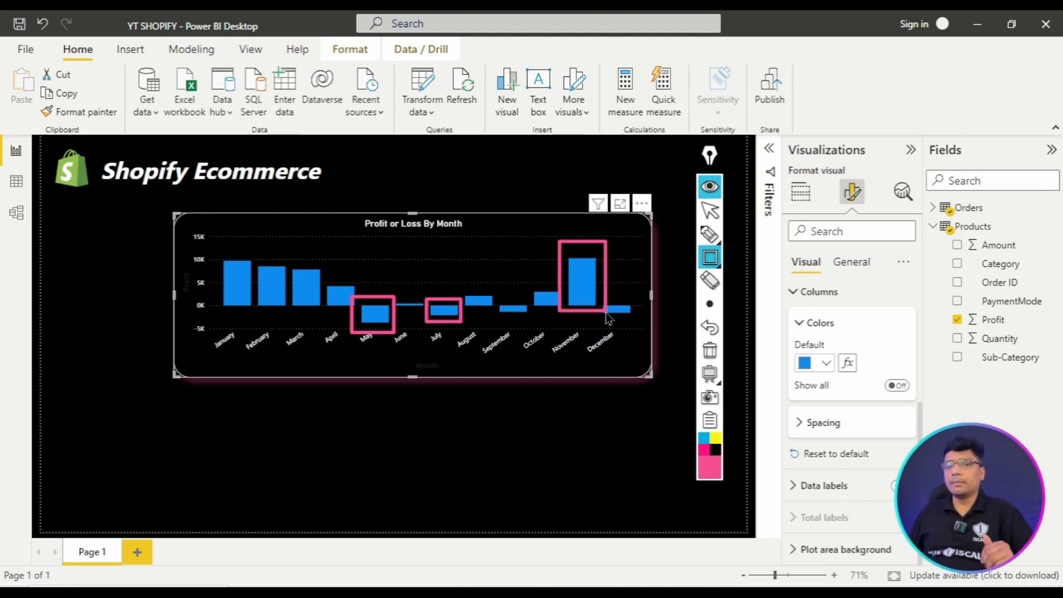
left_click(709, 350)
left_click(704, 209)
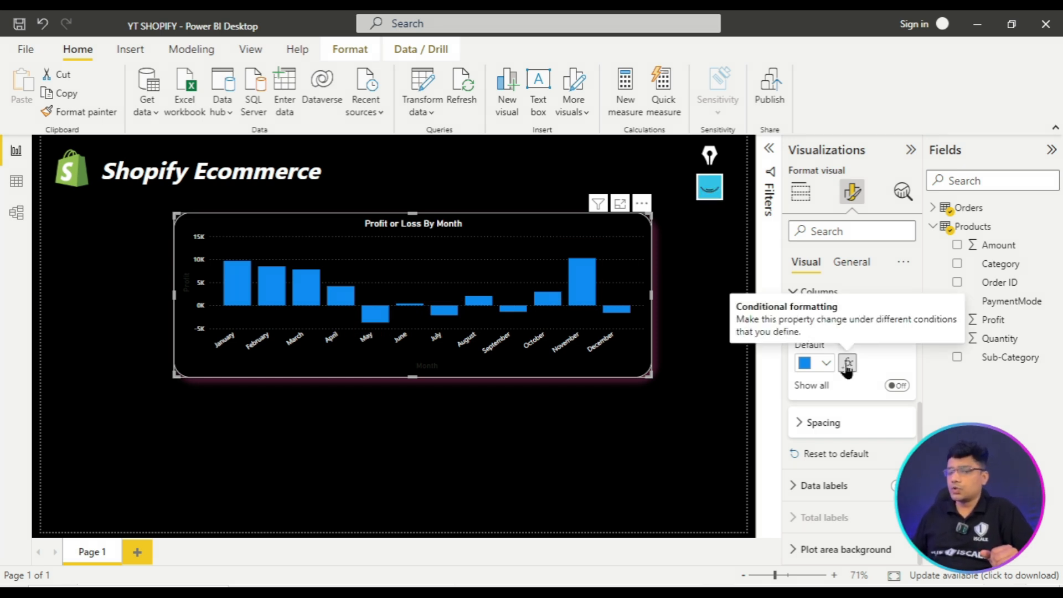
- Open conditional formatting for the columns' default color and set its format style to Rules
left_click(846, 365)
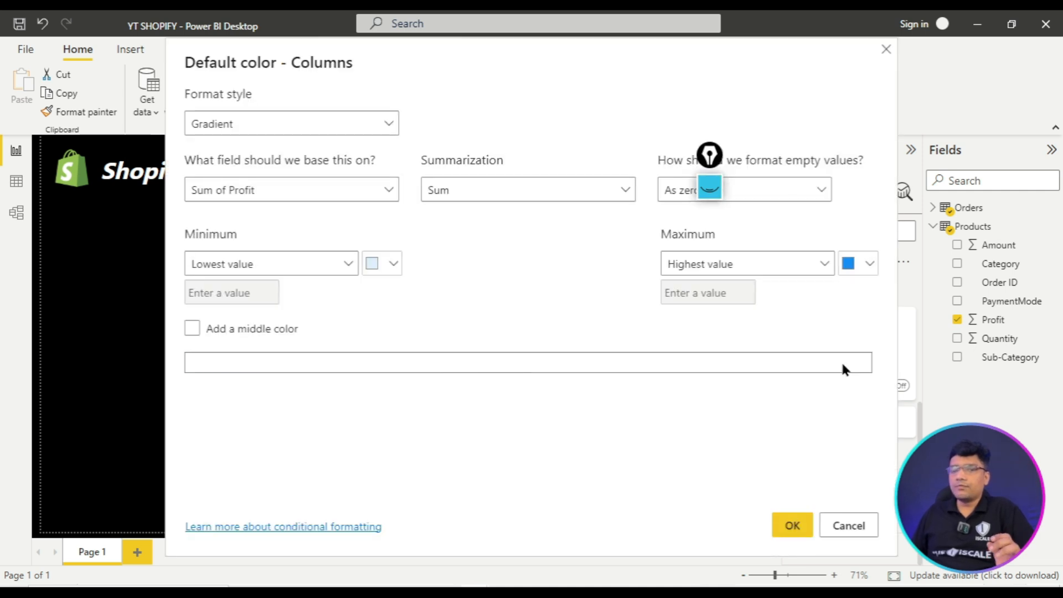
left_click_drag(702, 163, 857, 82)
left_click(292, 122)
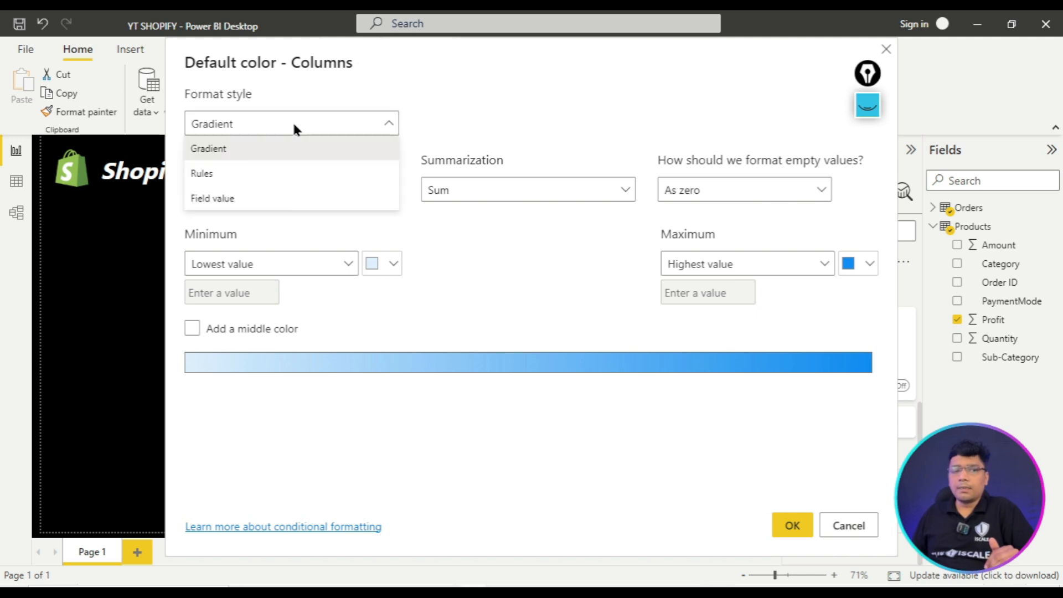
left_click(275, 174)
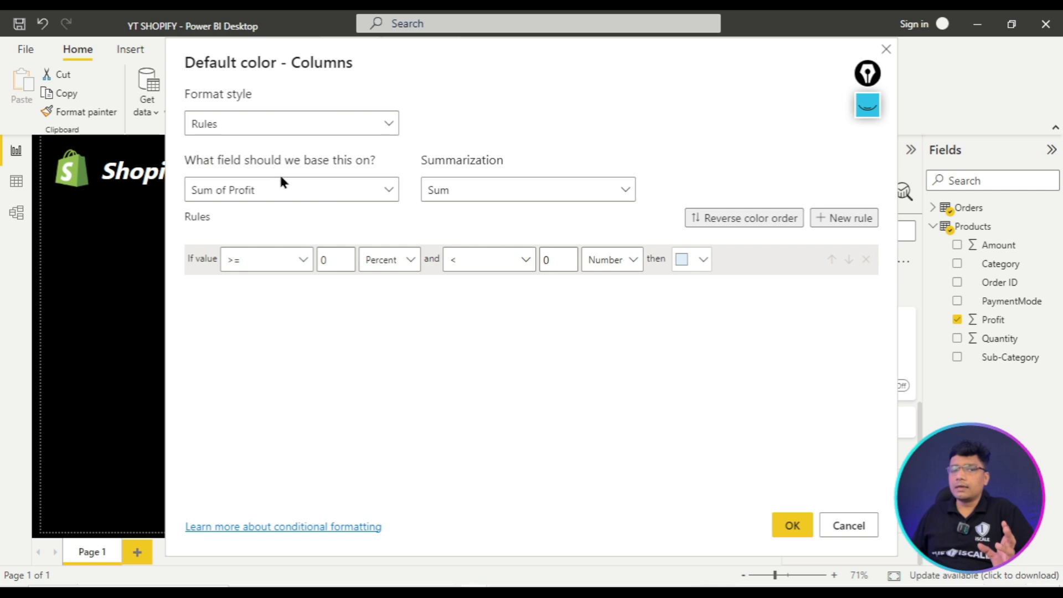
- Set the first rule's color to the custom bright green #29F300
left_click(696, 261)
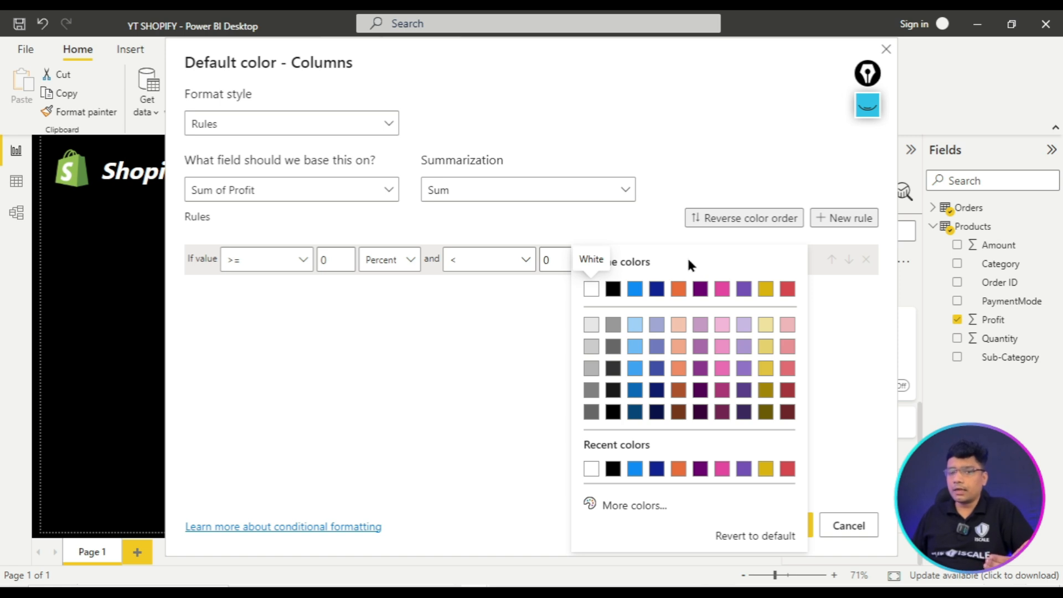
left_click(618, 506)
left_click(649, 447)
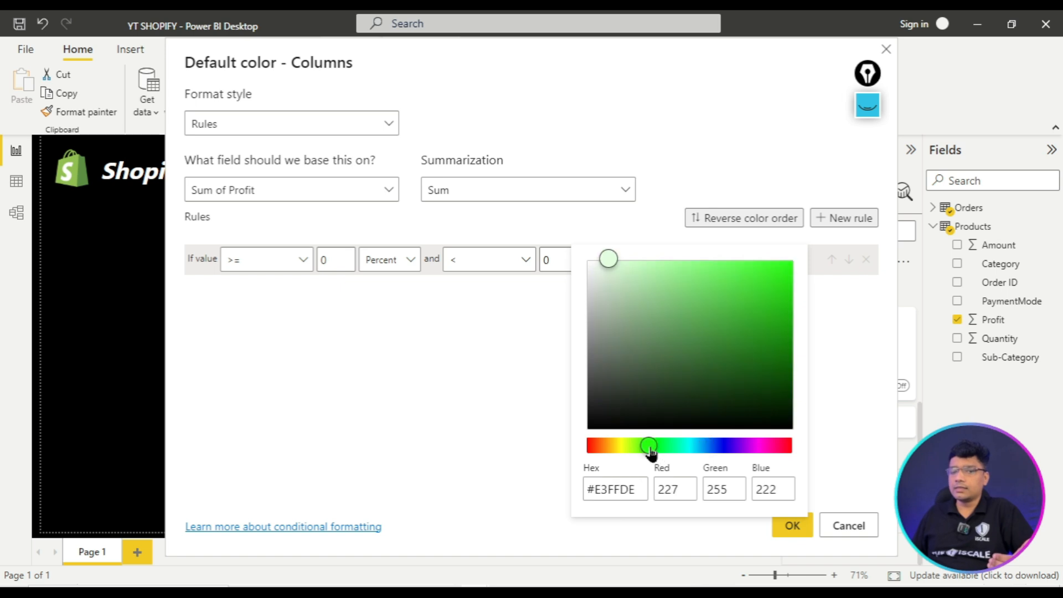
left_click(786, 267)
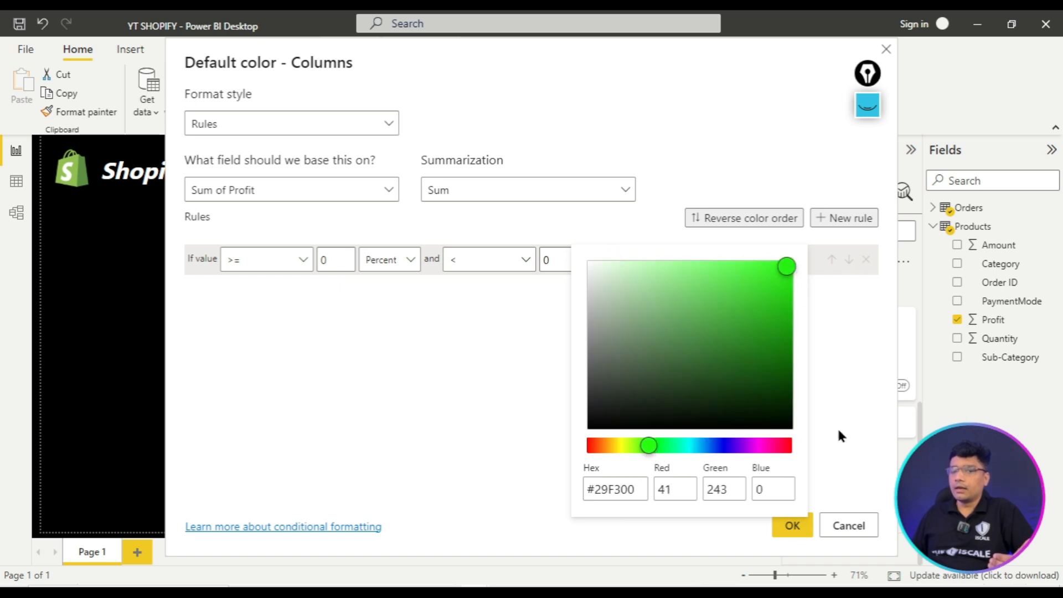
left_click(815, 363)
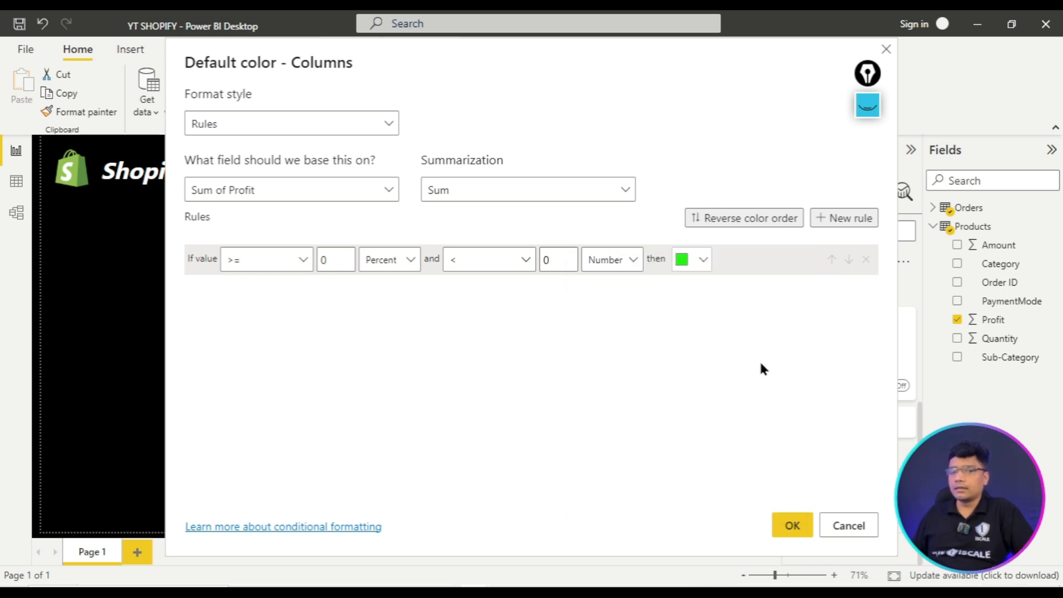
- Add a second column color rule in custom red #F40408 and apply the rules to the chart
left_click(841, 223)
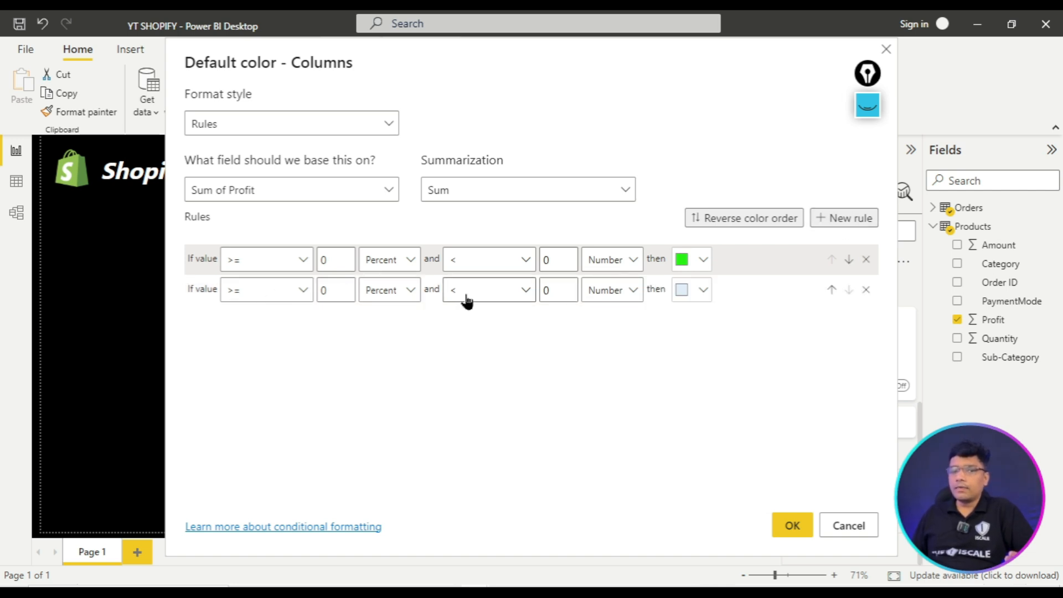
left_click(696, 295)
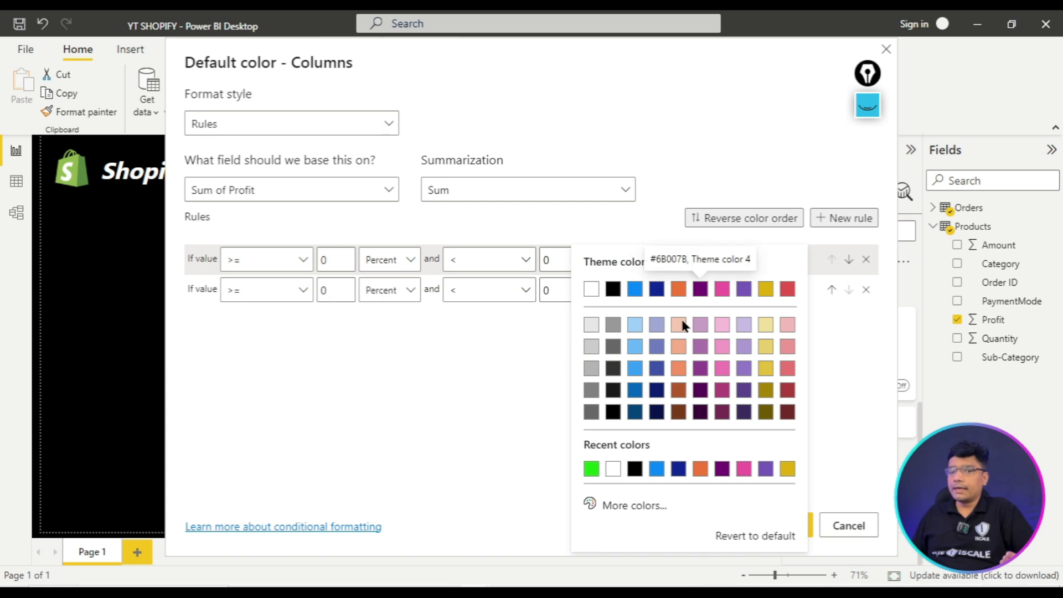
left_click(625, 505)
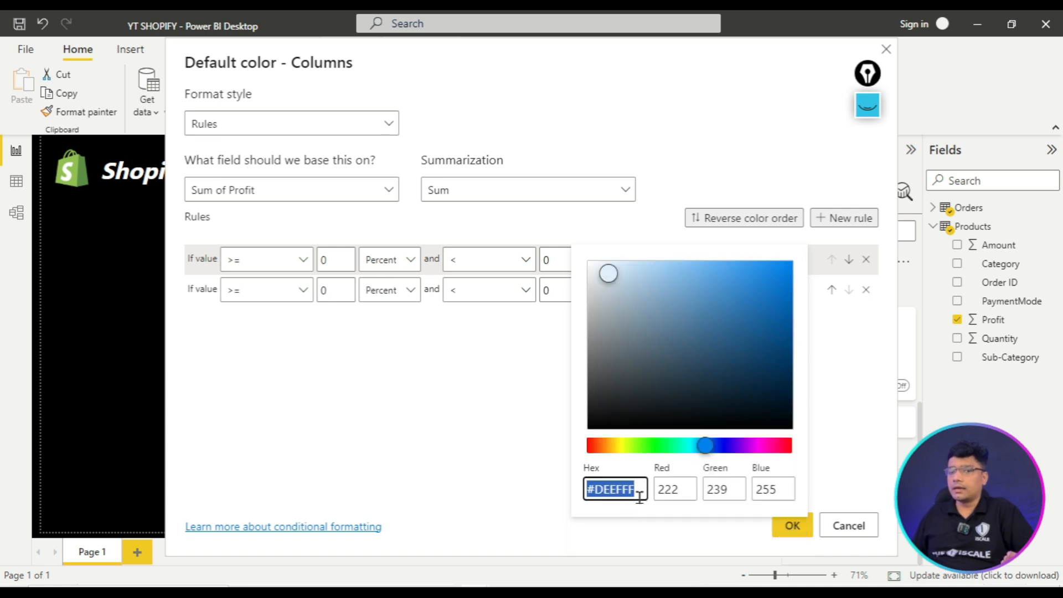
left_click_drag(783, 446, 792, 445)
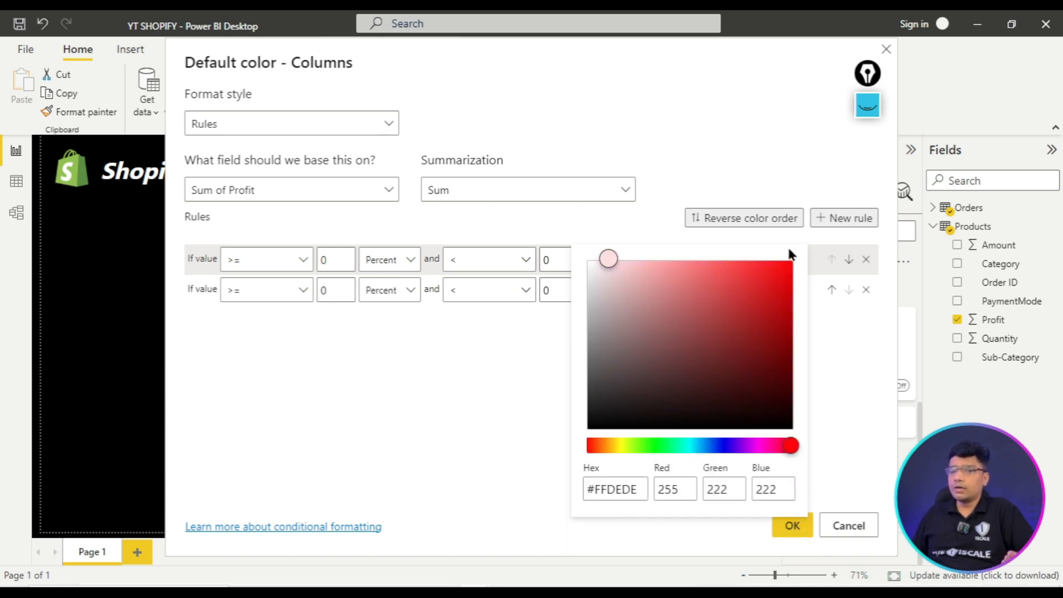
left_click(785, 267)
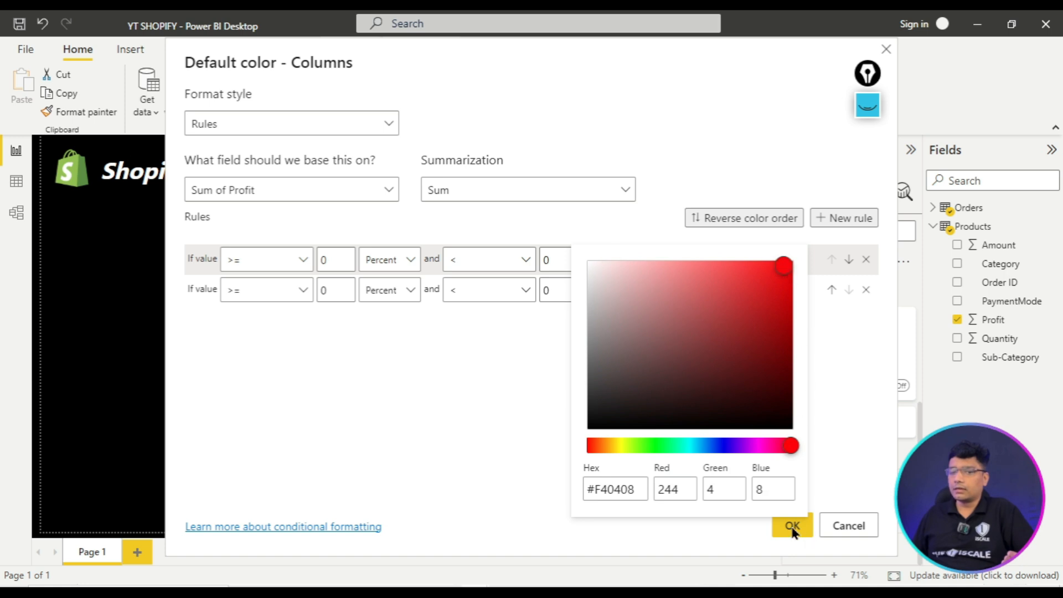
left_click(439, 413)
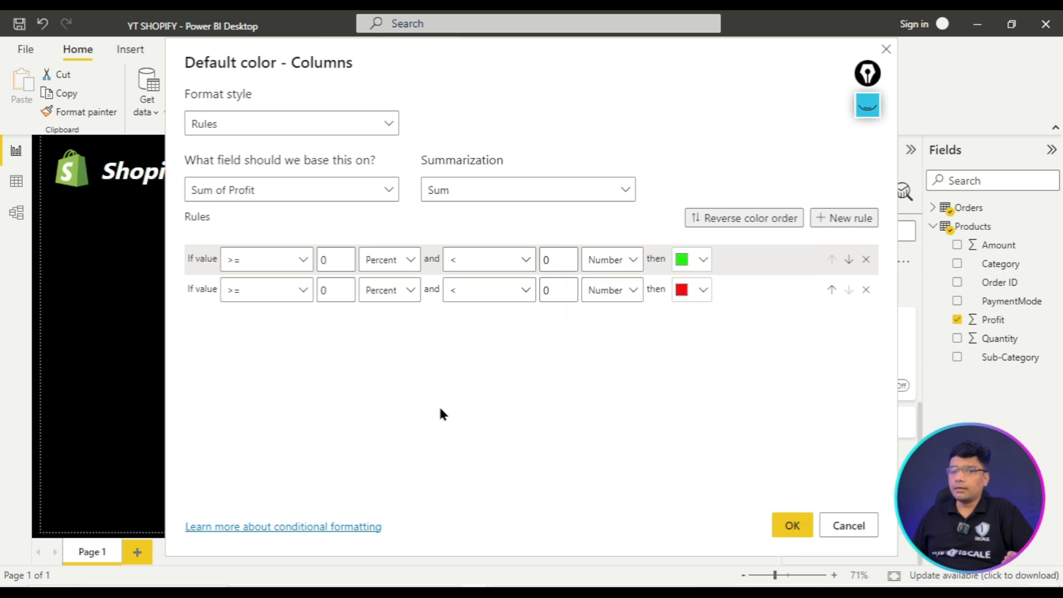
left_click(793, 526)
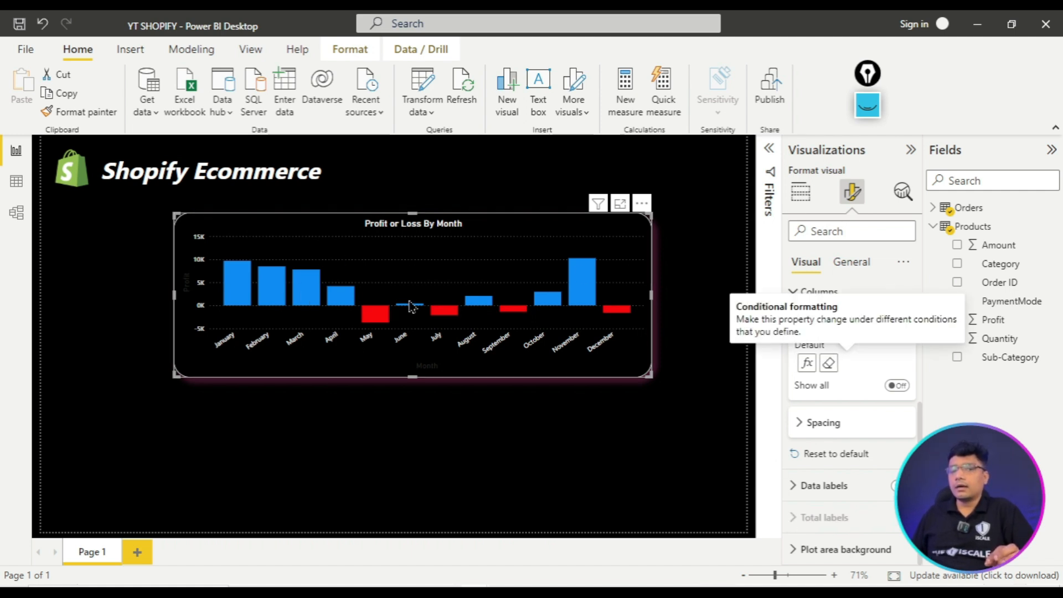
- Clear the columns' conditional formatting and set their default color to a custom bright green
left_click(810, 362)
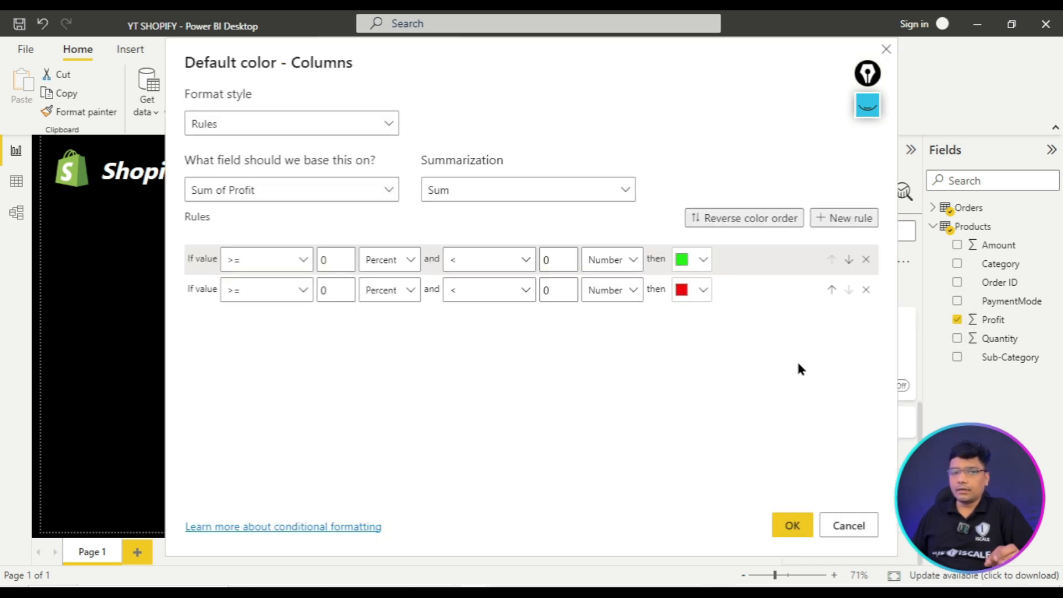
left_click(793, 526)
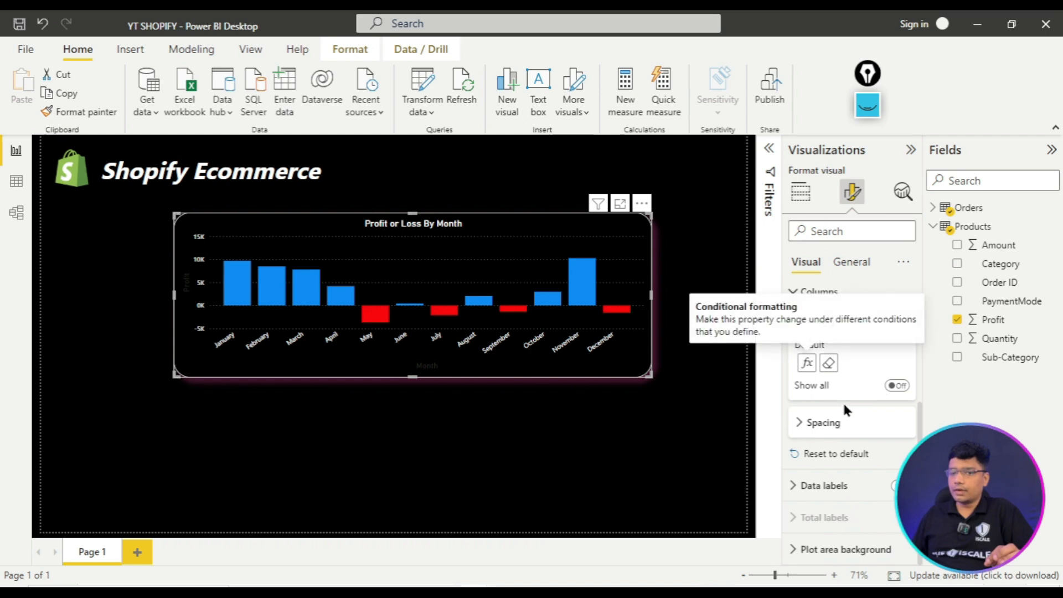
left_click(826, 368)
left_click(827, 366)
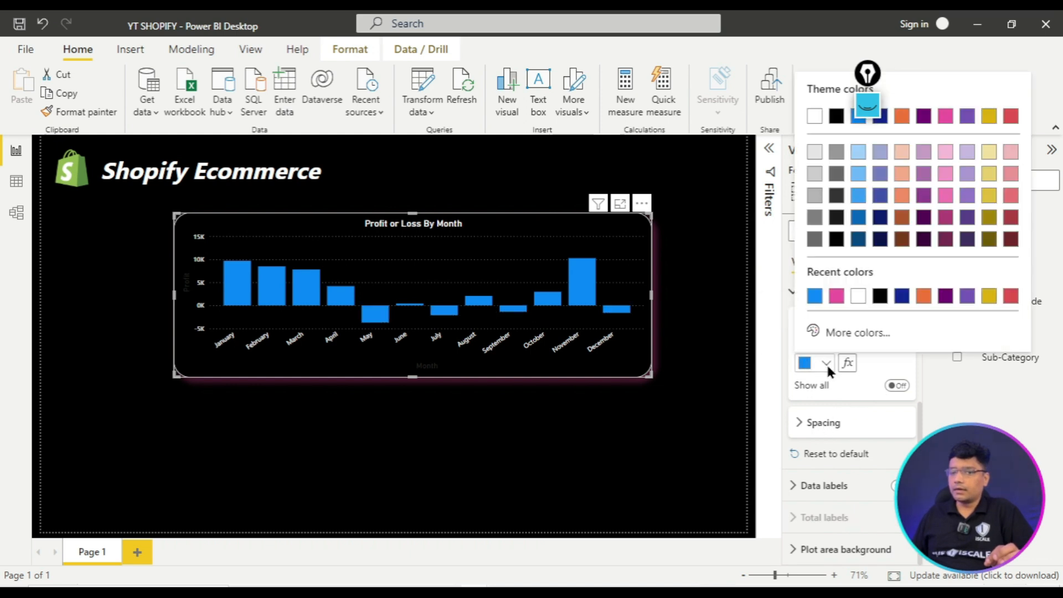
left_click(834, 331)
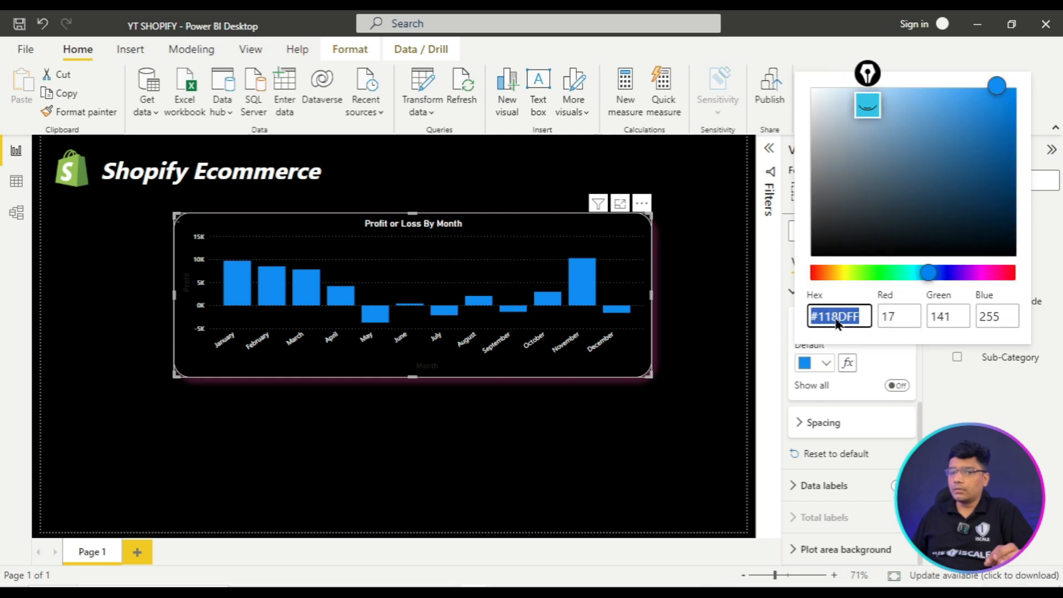
left_click(885, 273)
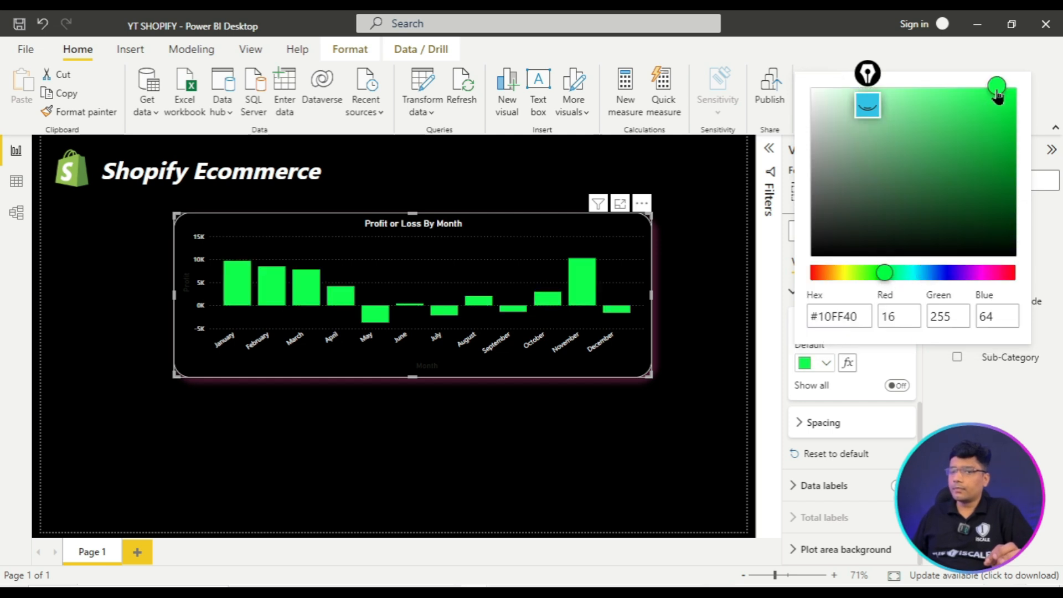
left_click_drag(998, 95, 1026, 88)
left_click(773, 379)
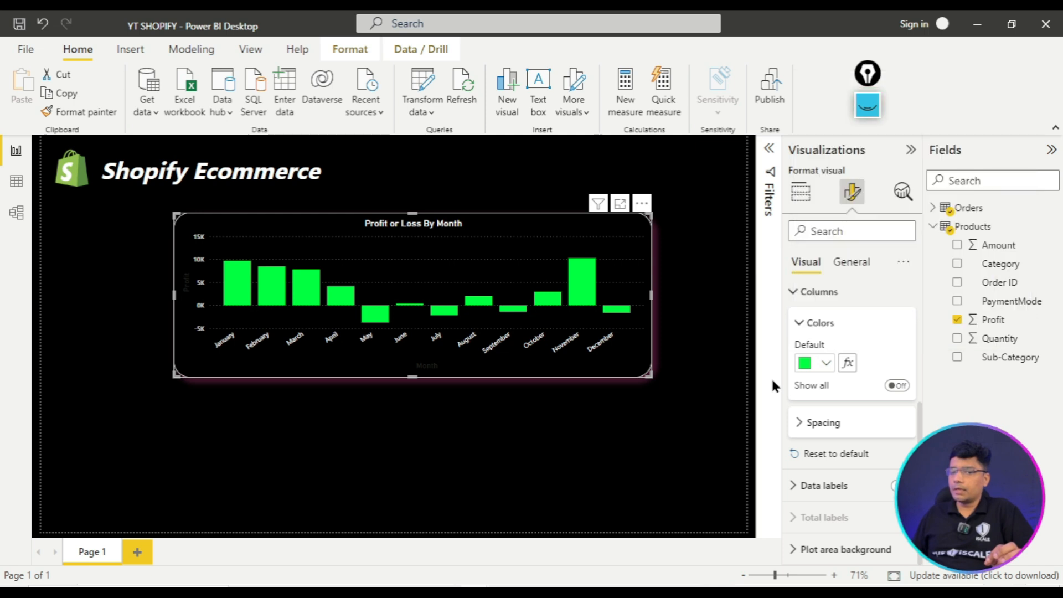
- Set the columns' conditional formatting style to Rules and color the first rule custom red #FA0004
left_click(844, 362)
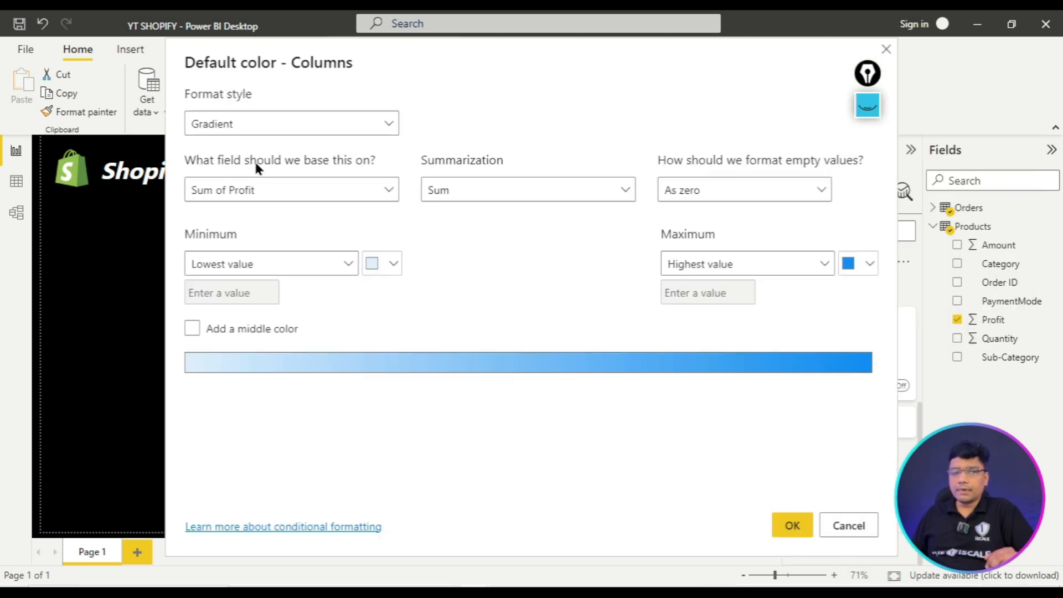
left_click(290, 122)
left_click(284, 174)
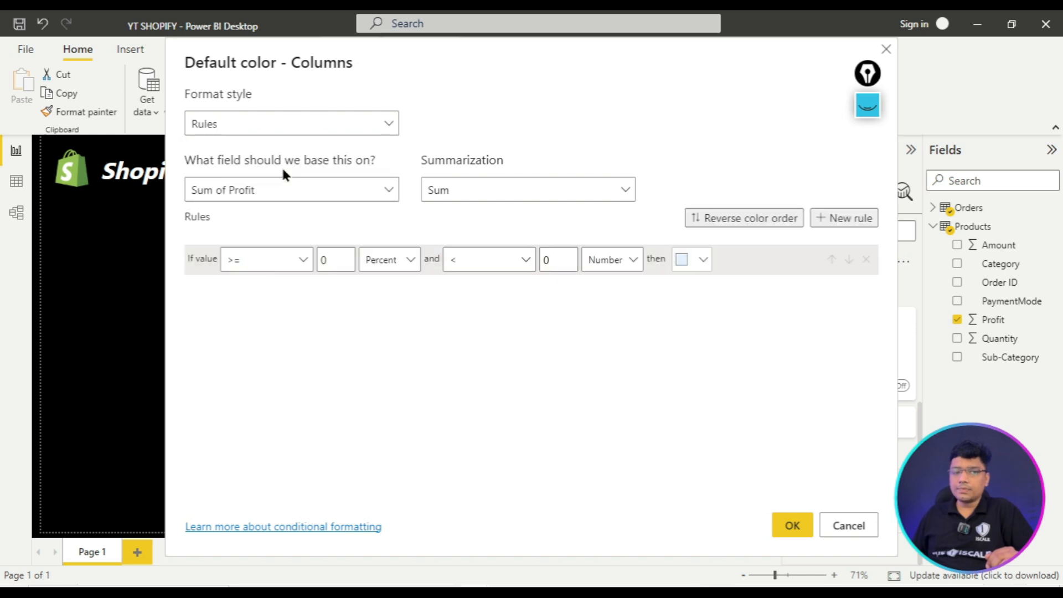
left_click(699, 261)
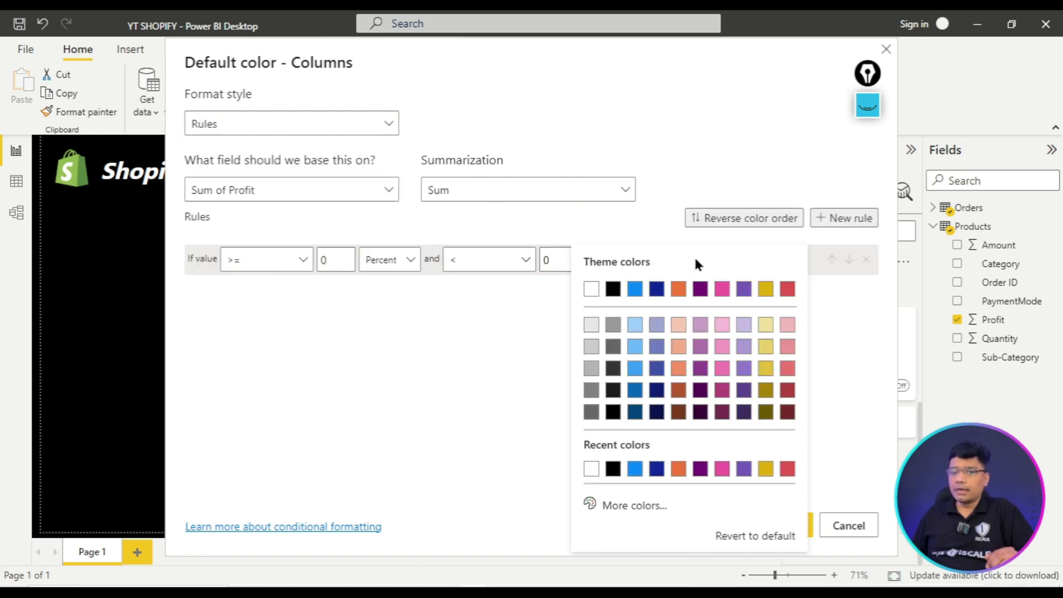
left_click(635, 505)
left_click_drag(757, 446, 792, 446)
left_click(787, 260)
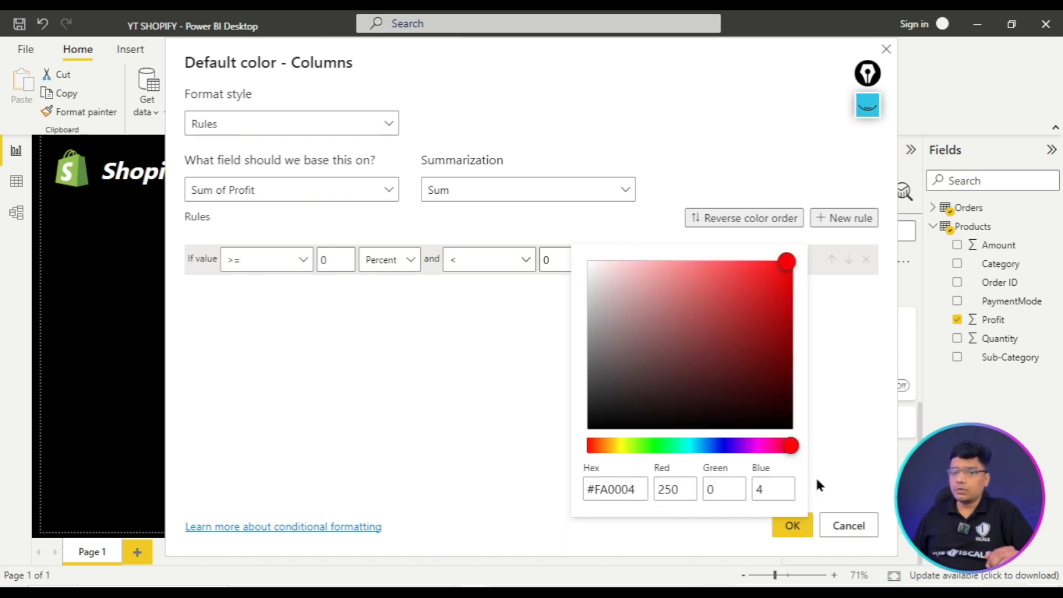
left_click(467, 424)
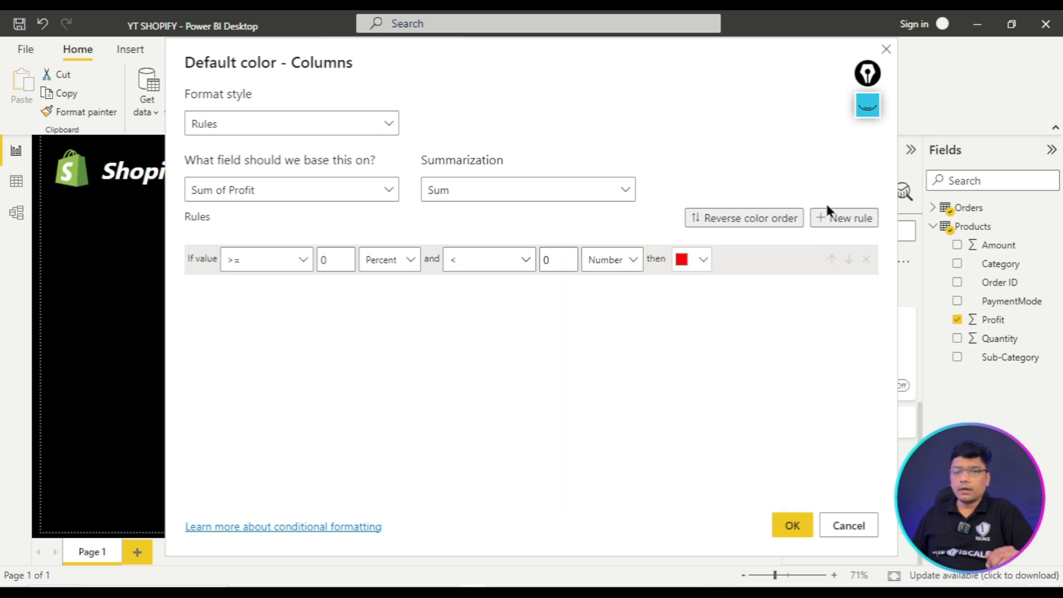
- Add a second rule with the same recently used red and apply the rules to the columns
left_click(849, 224)
left_click(702, 289)
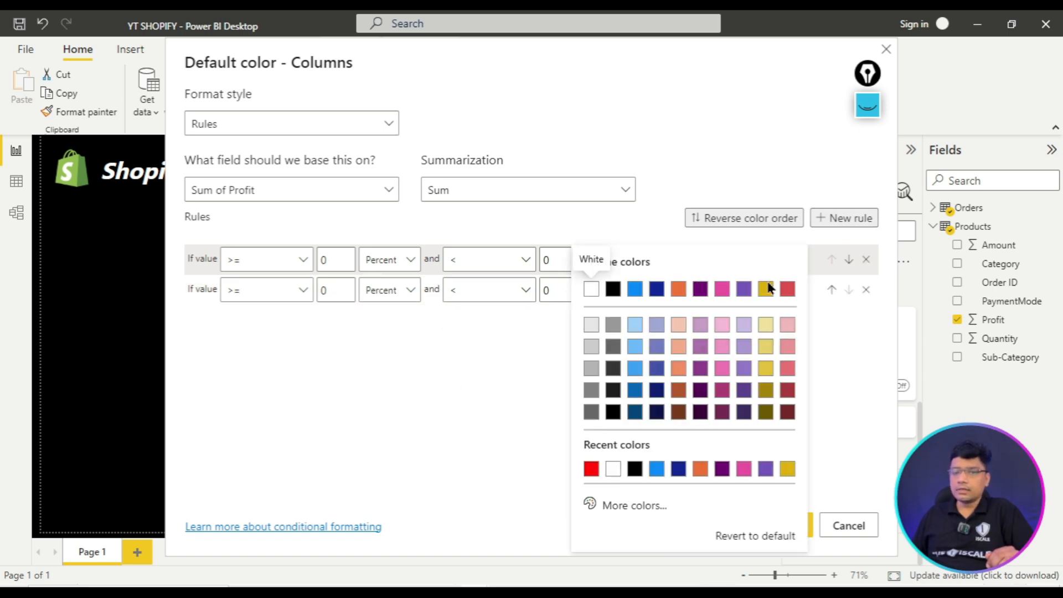
left_click(592, 469)
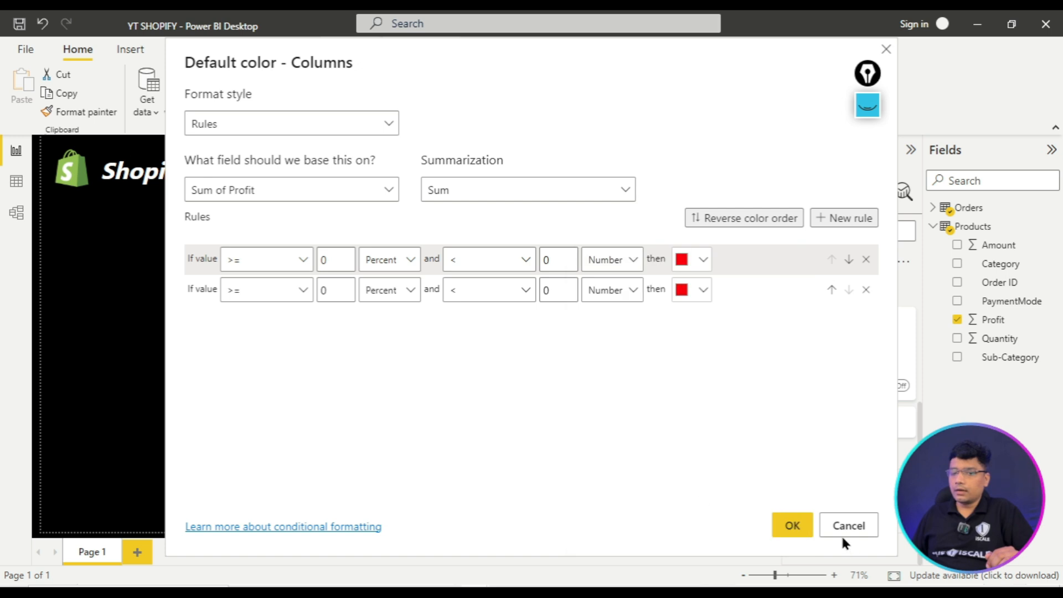
left_click(796, 525)
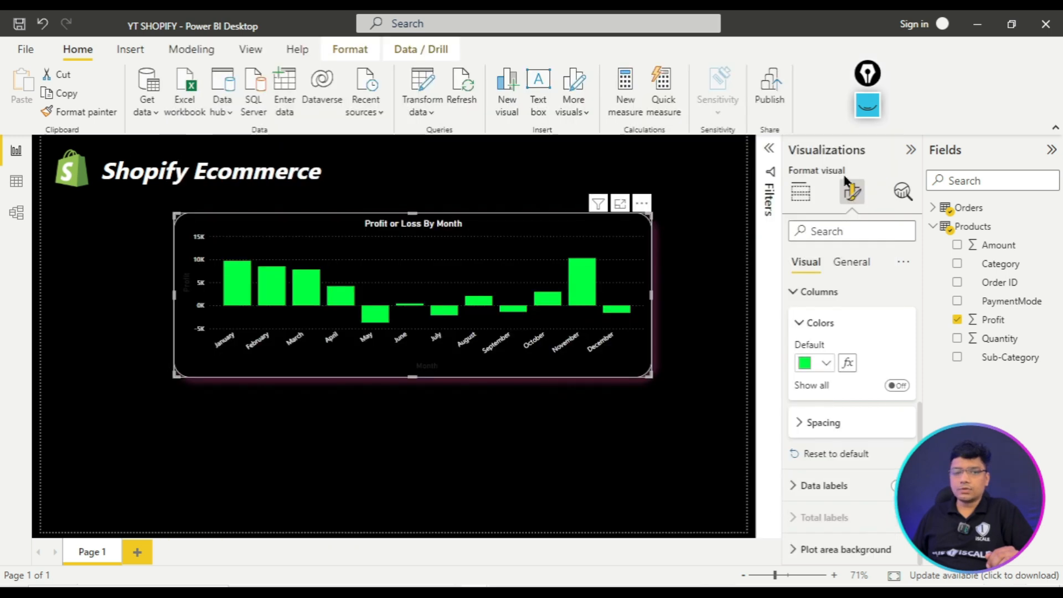
left_click(701, 336)
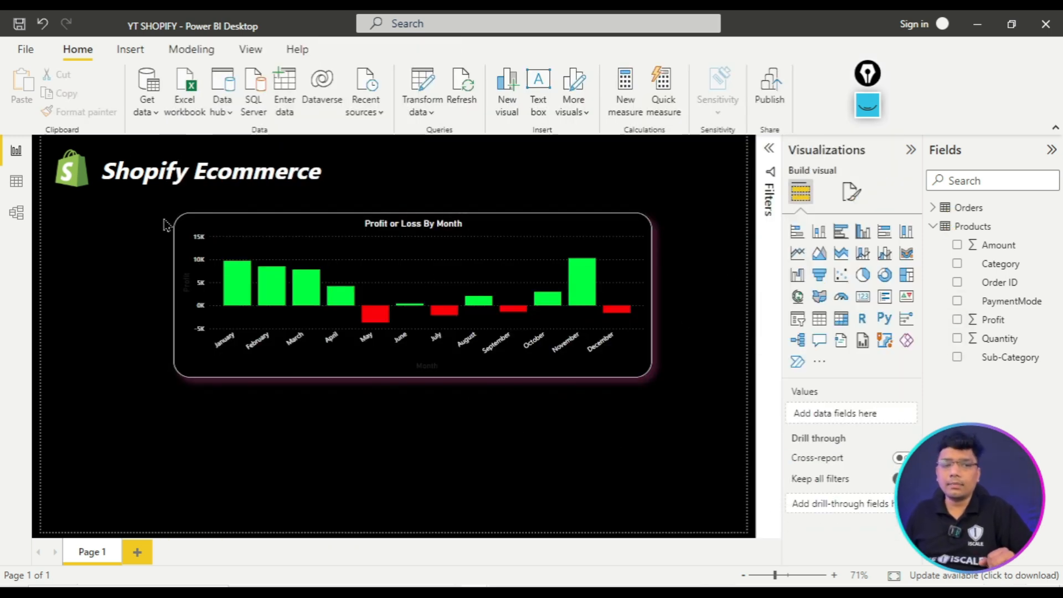
- Shrink the chart and place it at the report page's upper right, and compare it with the finished shopify report
left_click_drag(197, 231, 510, 239)
left_click(363, 268)
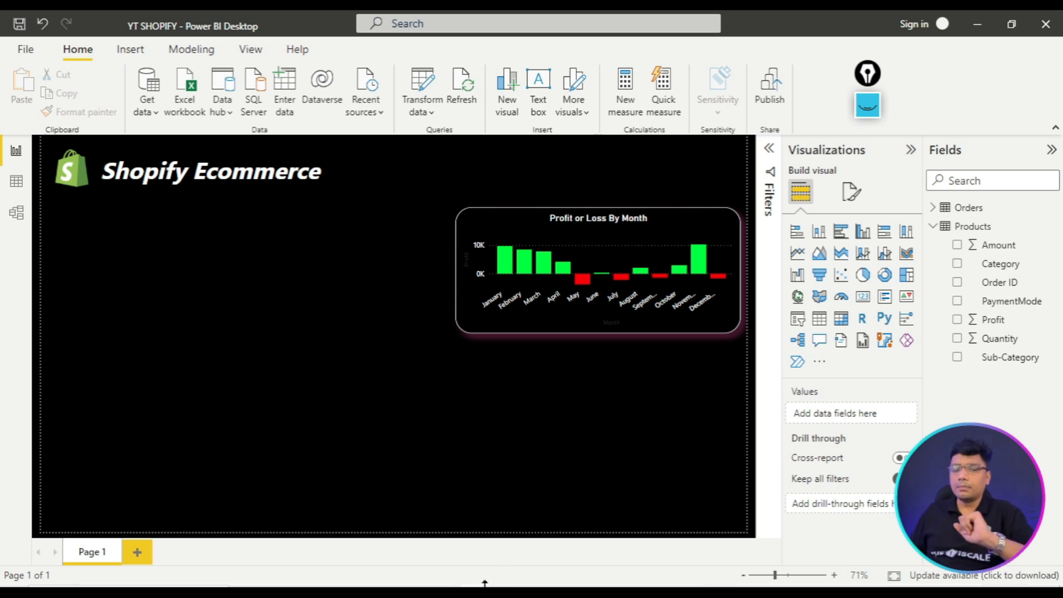
mouse_move(484, 583)
left_click(424, 520)
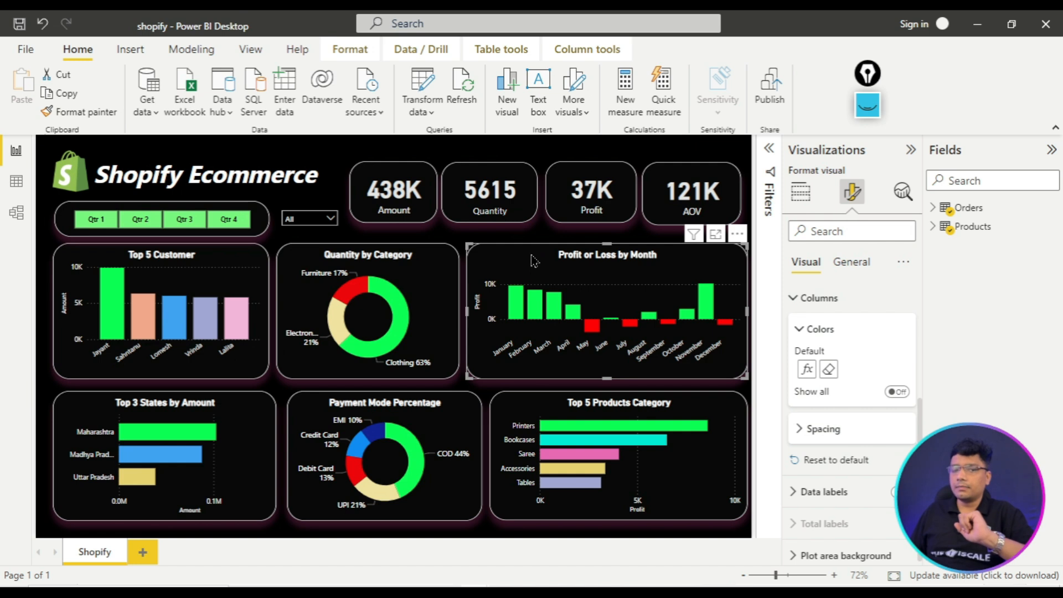
mouse_move(484, 583)
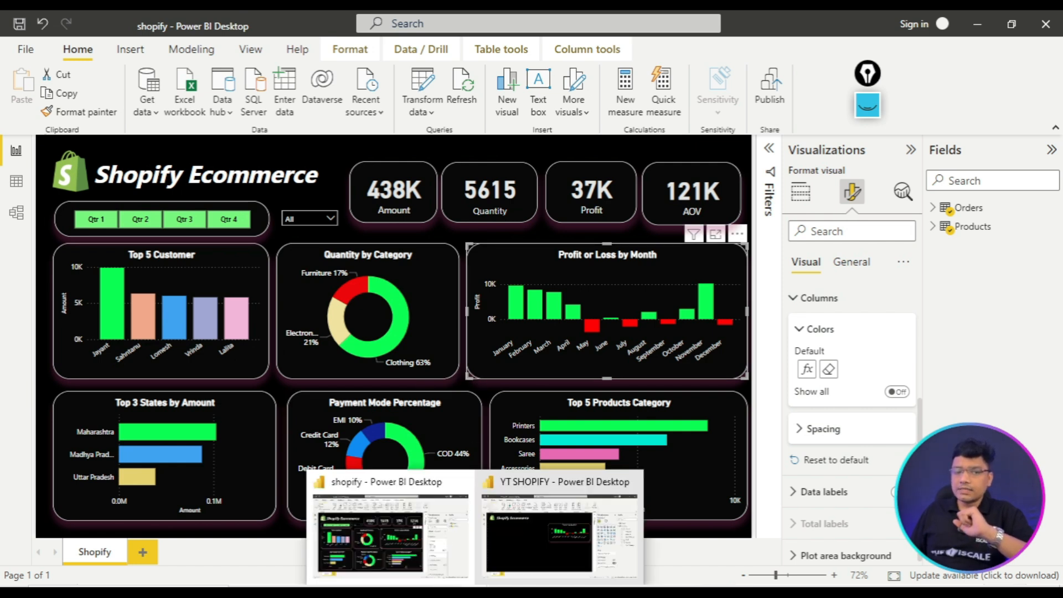
left_click(560, 529)
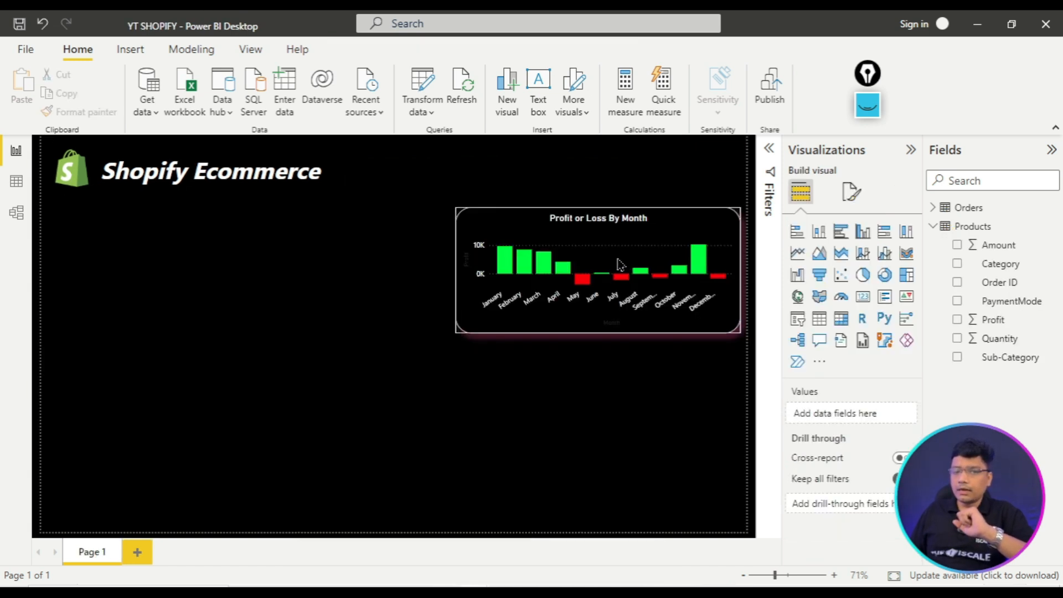
- Make the title of the Profit or Loss By Month chart bold
left_click(628, 224)
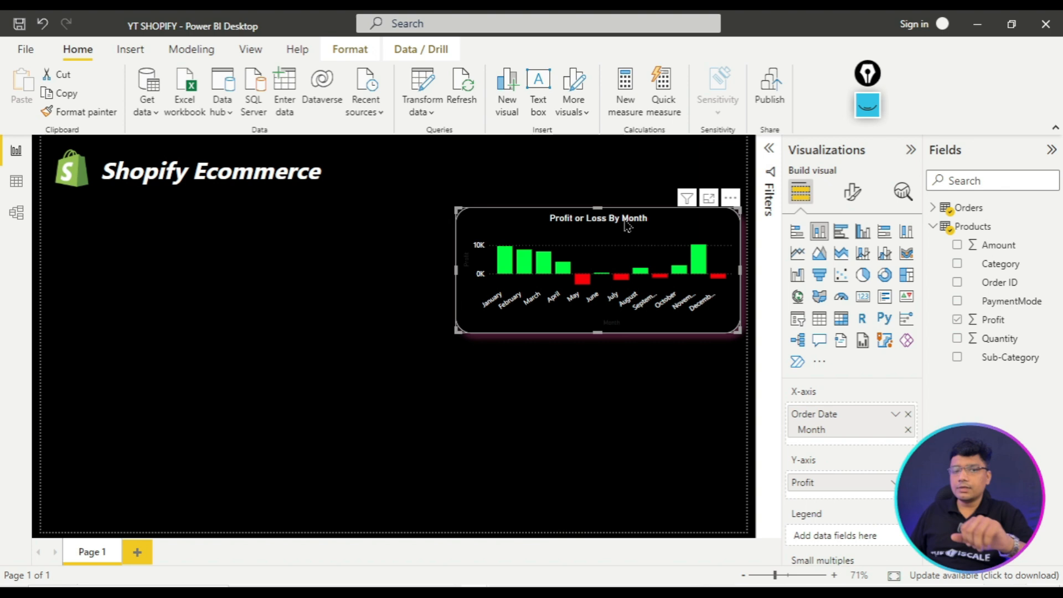
left_click(853, 205)
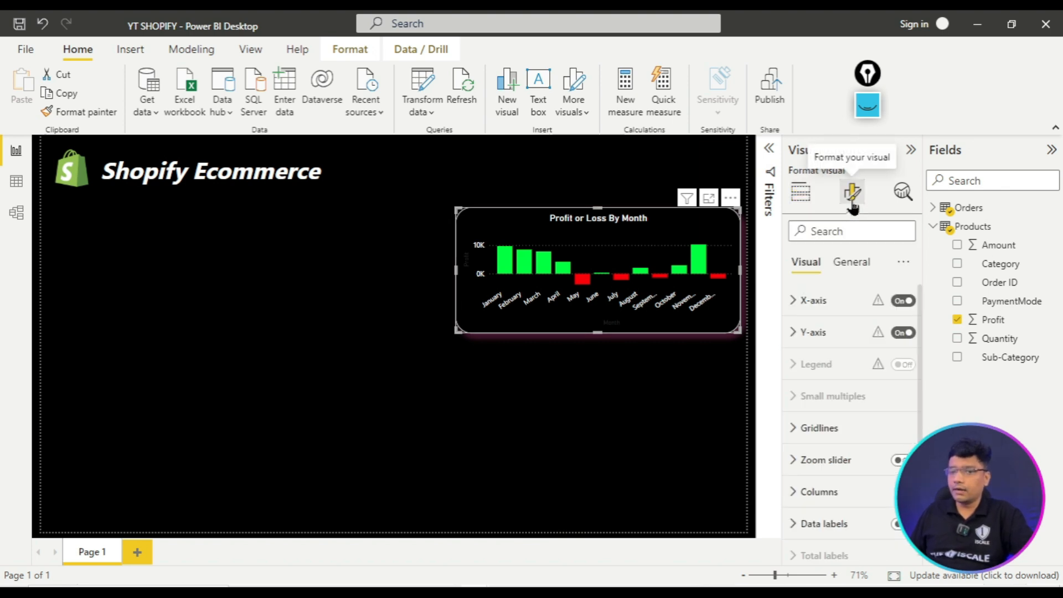
left_click(858, 271)
left_click(797, 335)
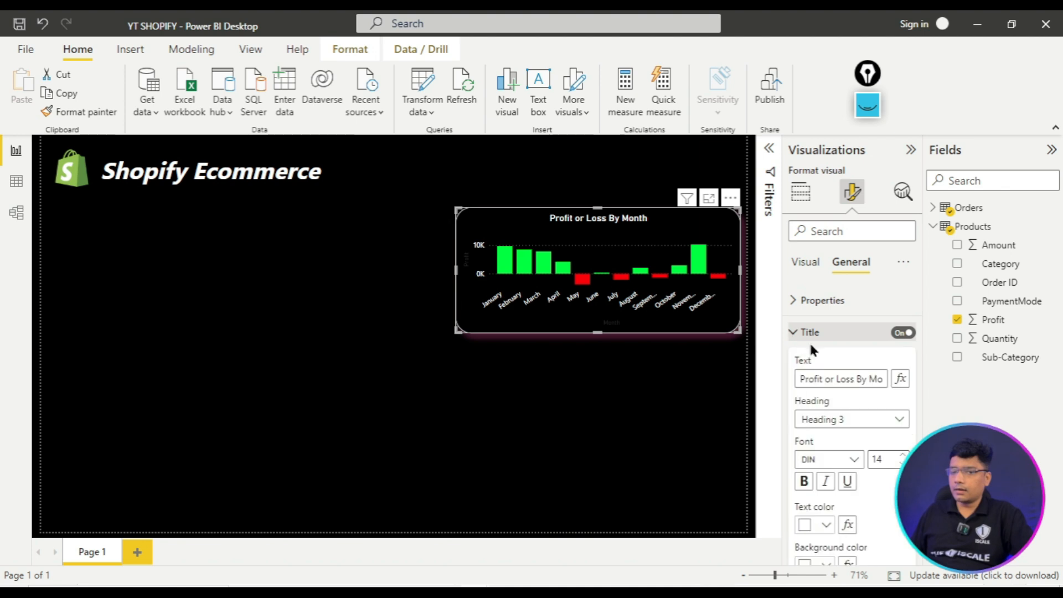
left_click(804, 482)
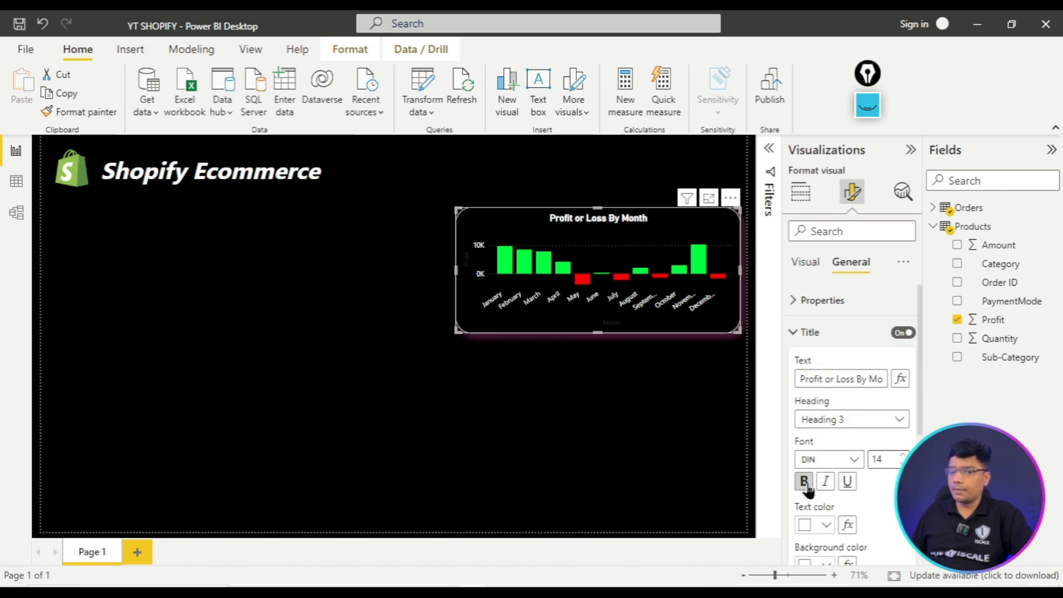
left_click(629, 422)
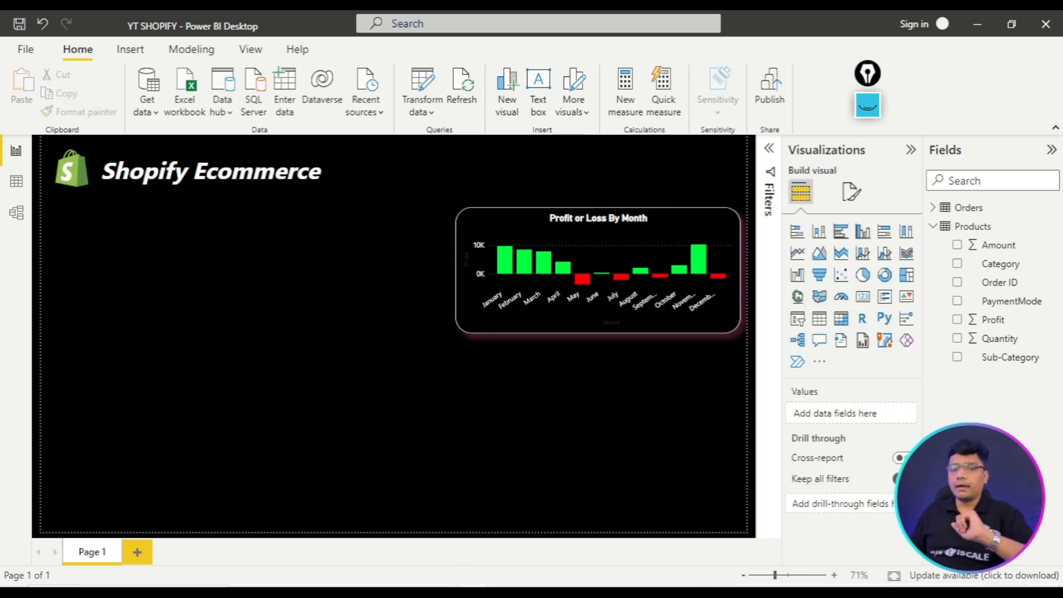
- Compare with the finished shopify report, then set the Y-axis title color of YT SHOPIFY's Profit or Loss By Month chart to light gray
left_click(388, 532)
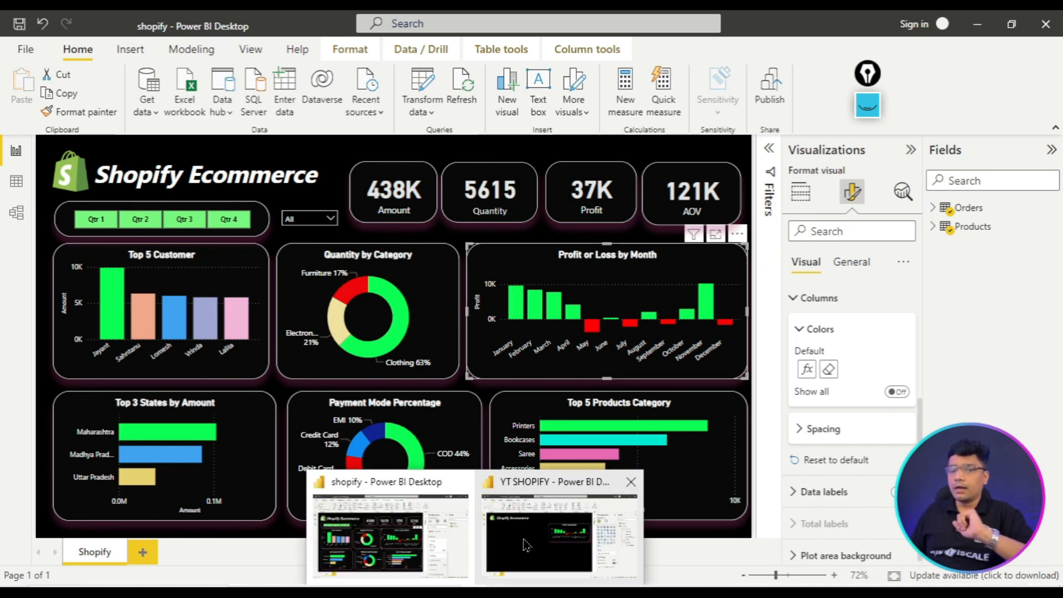
left_click(526, 546)
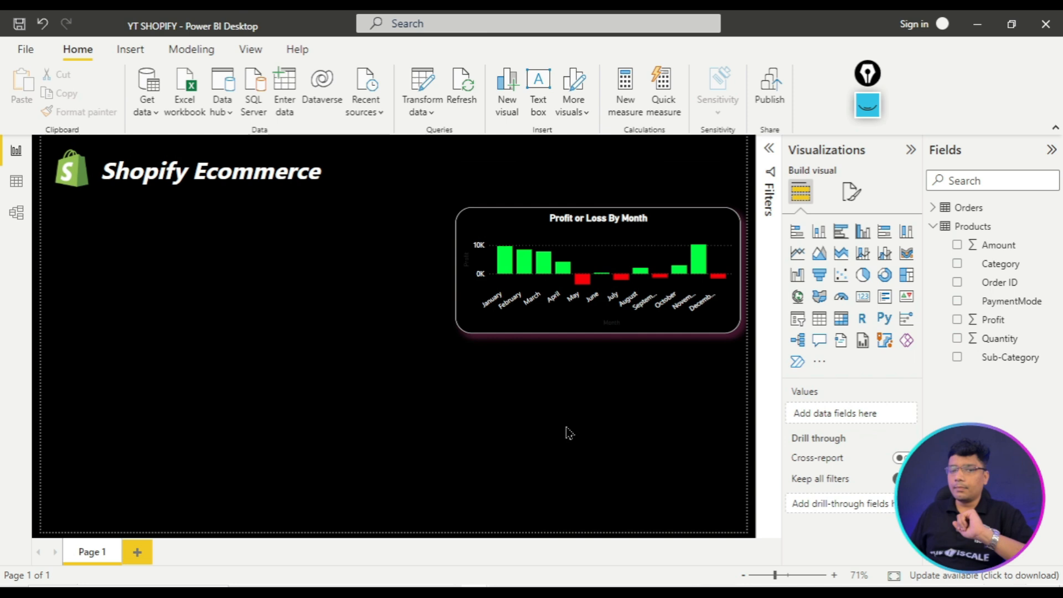
left_click(461, 259)
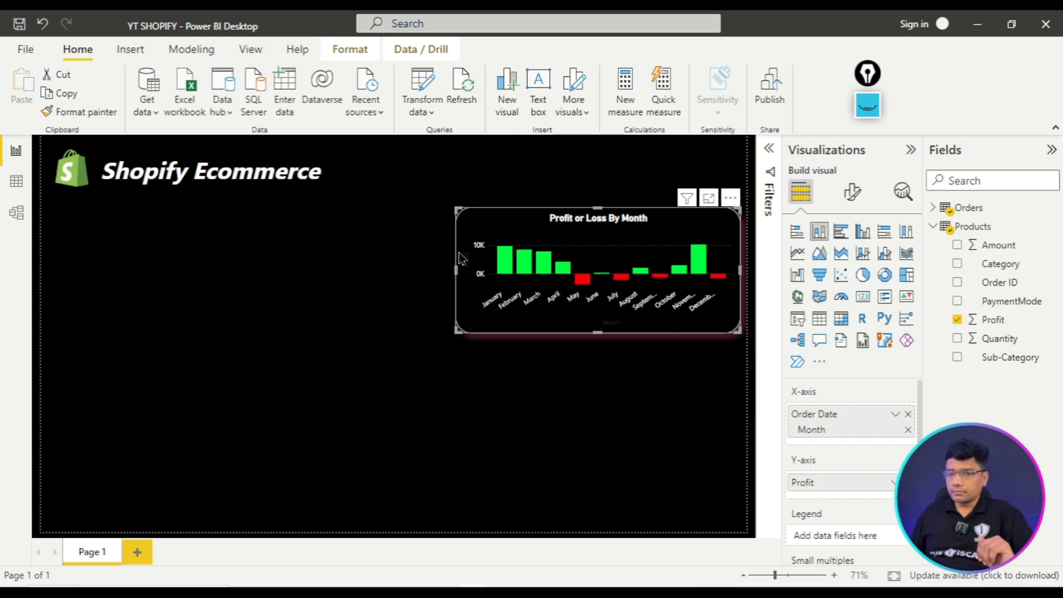
left_click(855, 197)
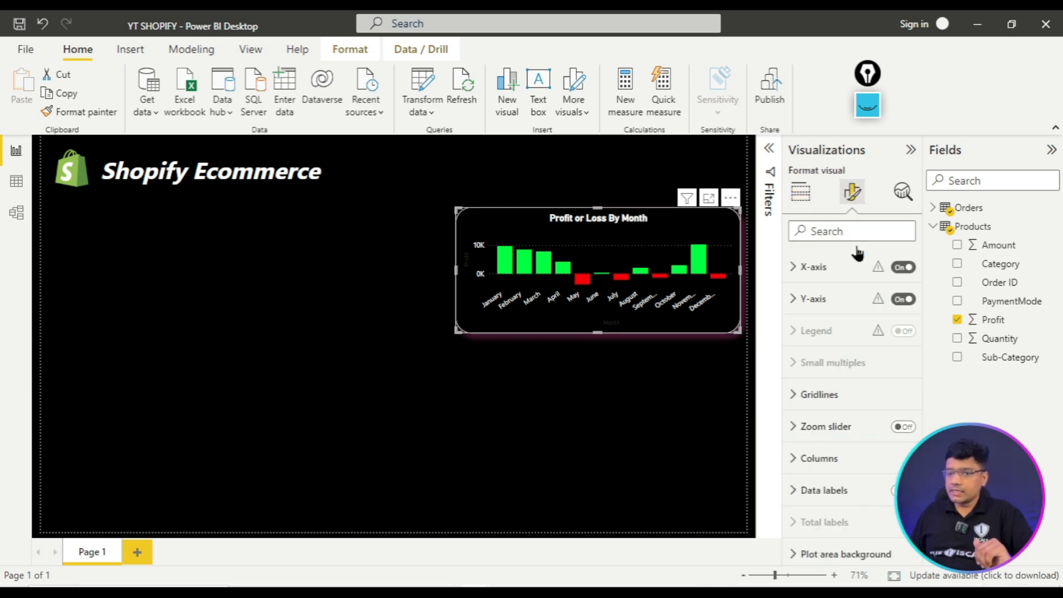
left_click(798, 333)
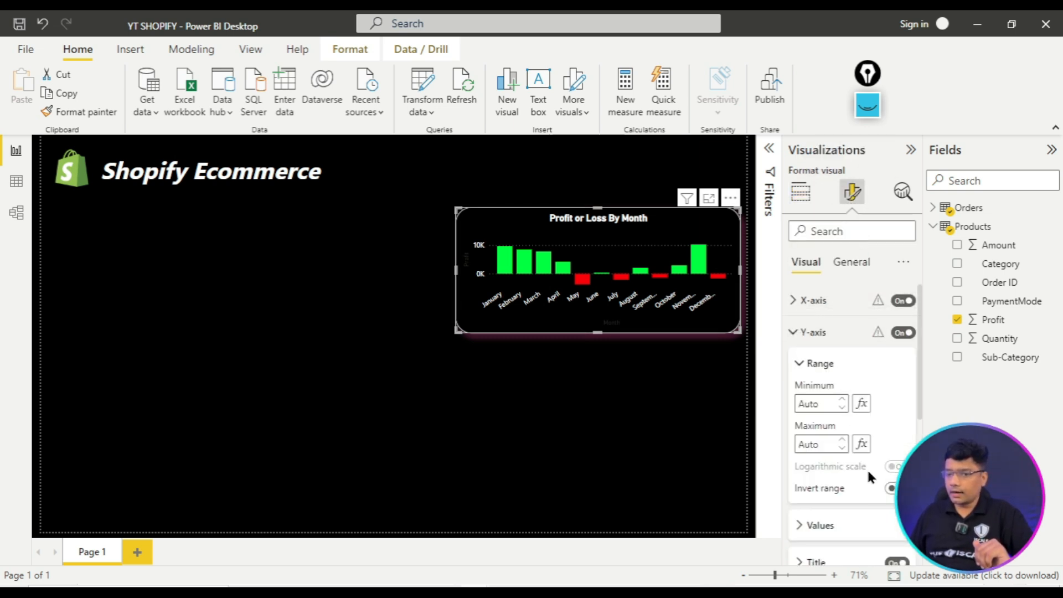
scroll(869, 475, "down", 2)
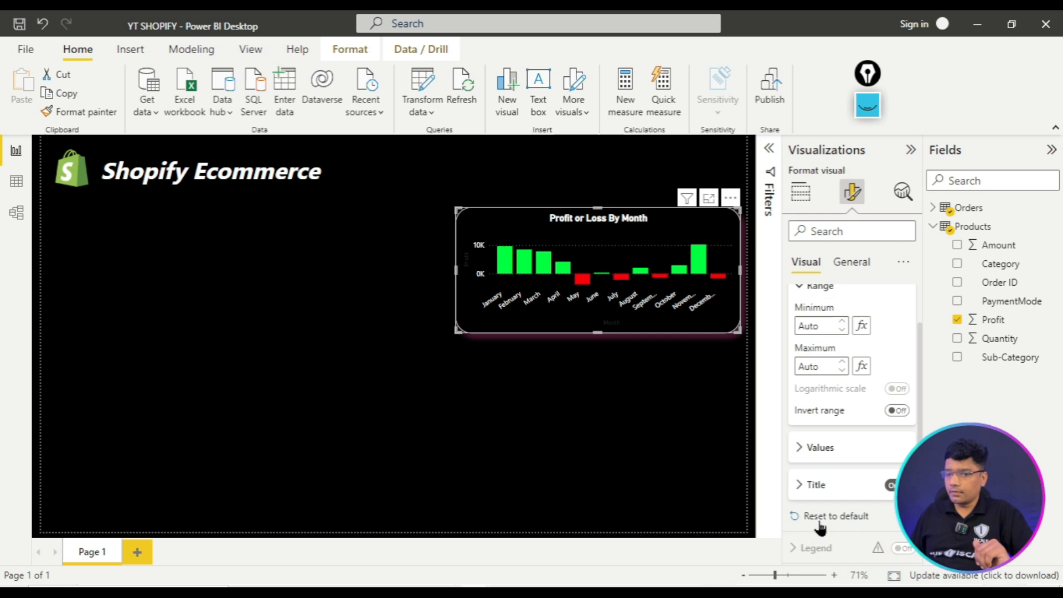
left_click(816, 487)
scroll(828, 511, "down", 2)
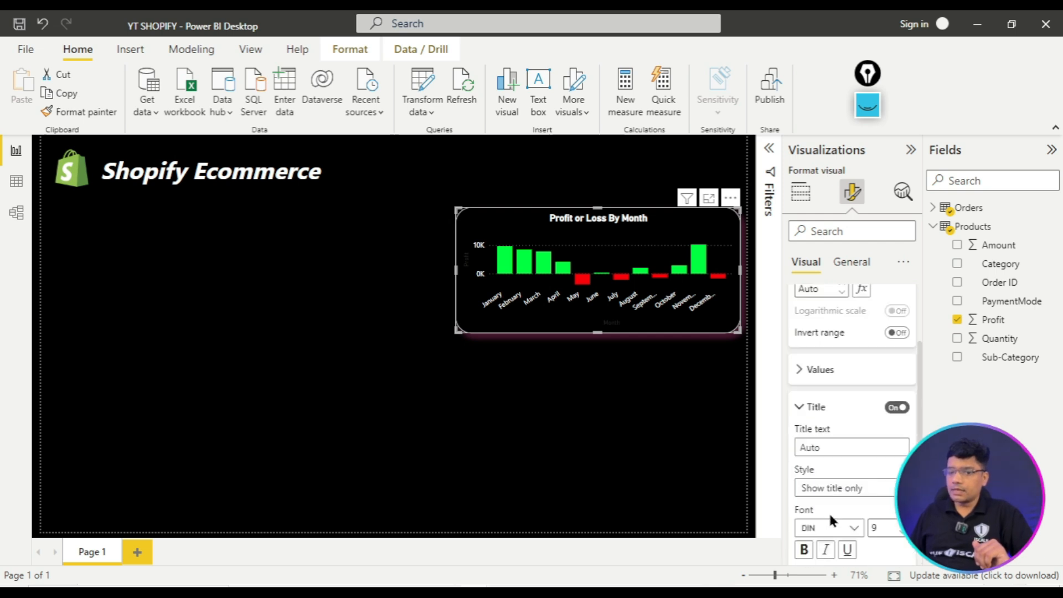
scroll(836, 513, "down", 2)
left_click(826, 515)
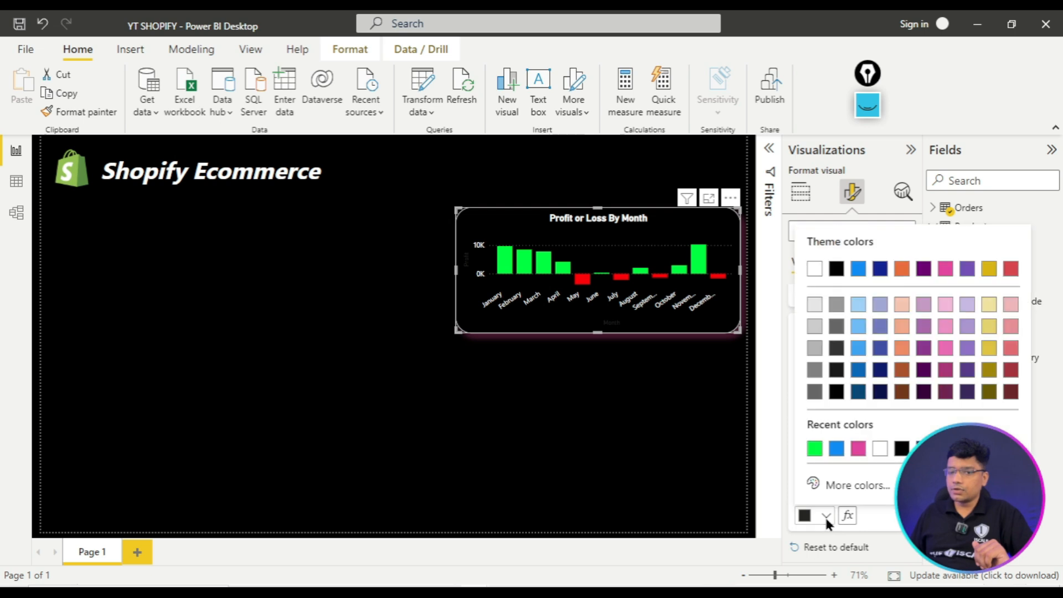
left_click(815, 304)
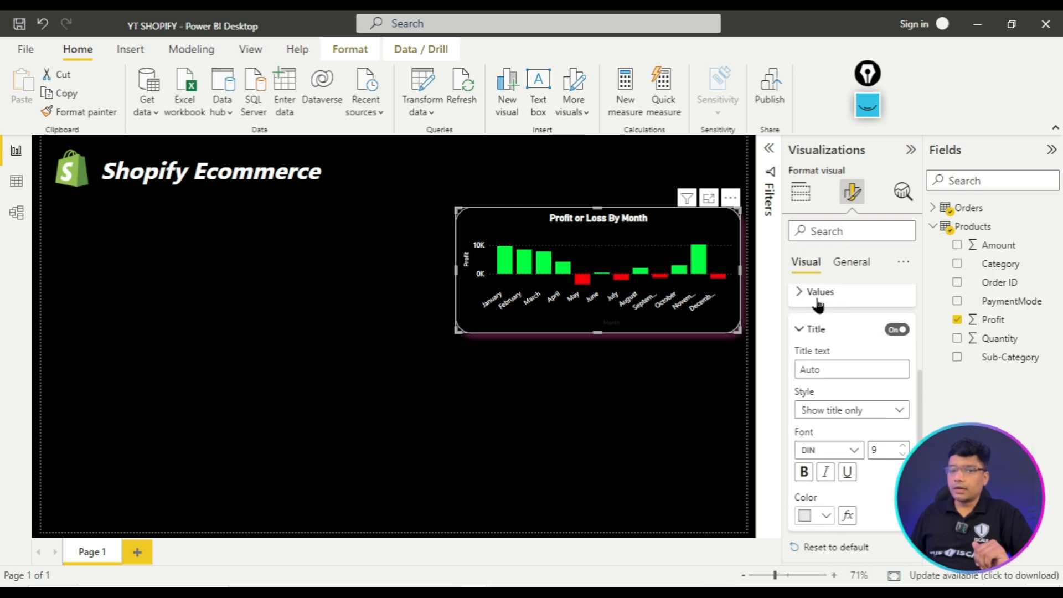
left_click(593, 452)
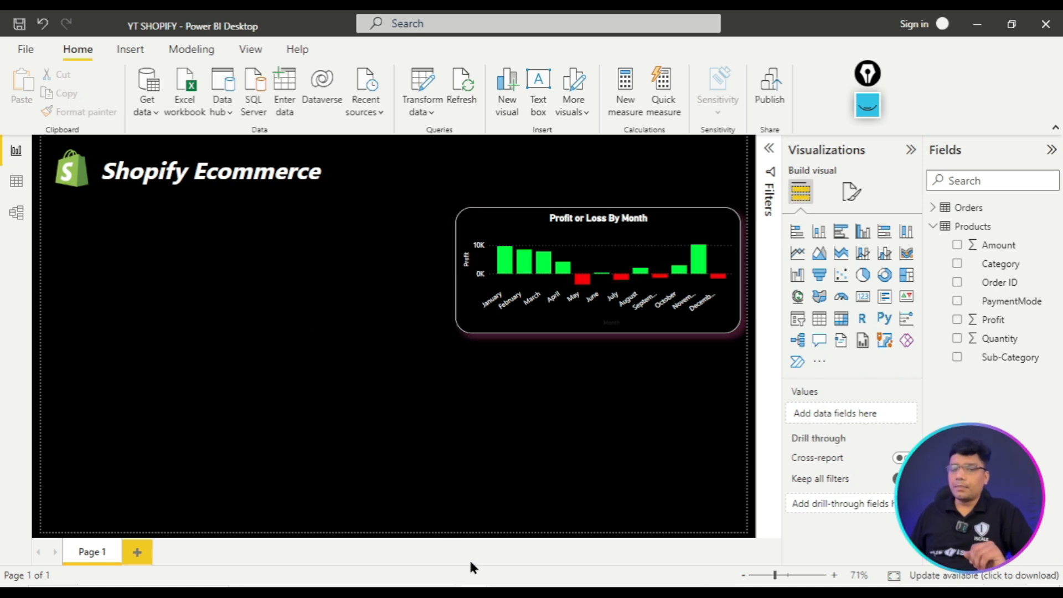
- Switch to the project PDF in Acrobat and read the Top 5 Products Category chart requirements
key("alt+Tab")
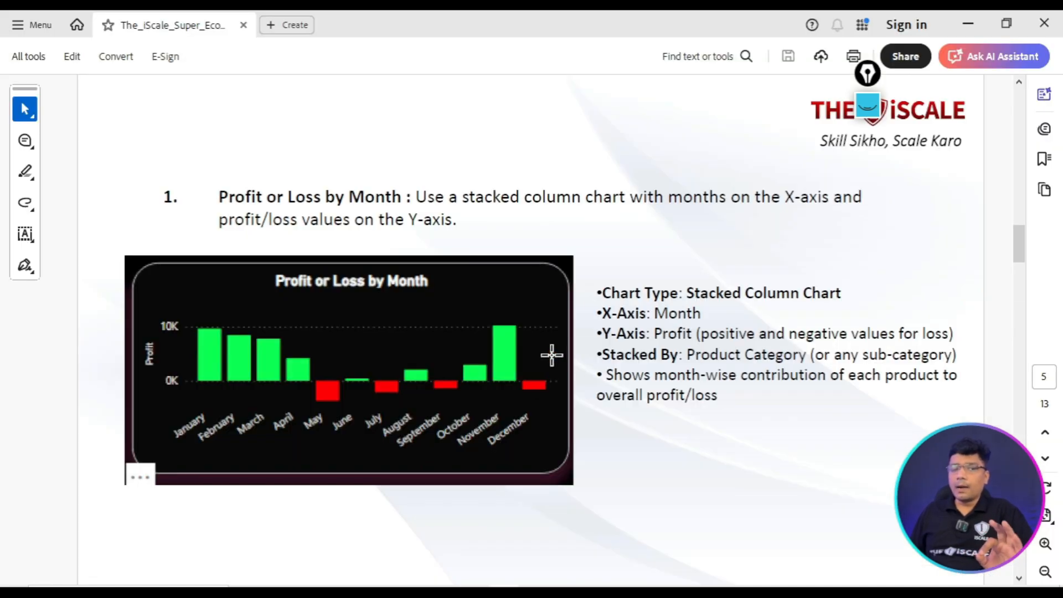
scroll(552, 355, "down", 2)
left_click_drag(187, 198, 385, 202)
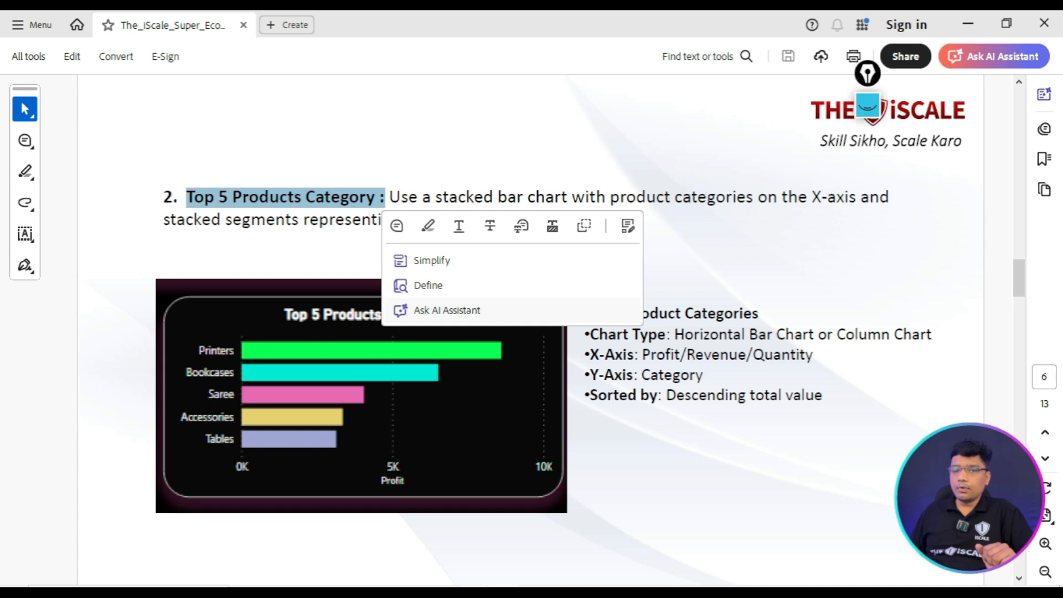
mouse_move(475, 593)
- Switch to the finished shopify report in Power BI and examine its Top 5 Products Category chart
left_click(421, 543)
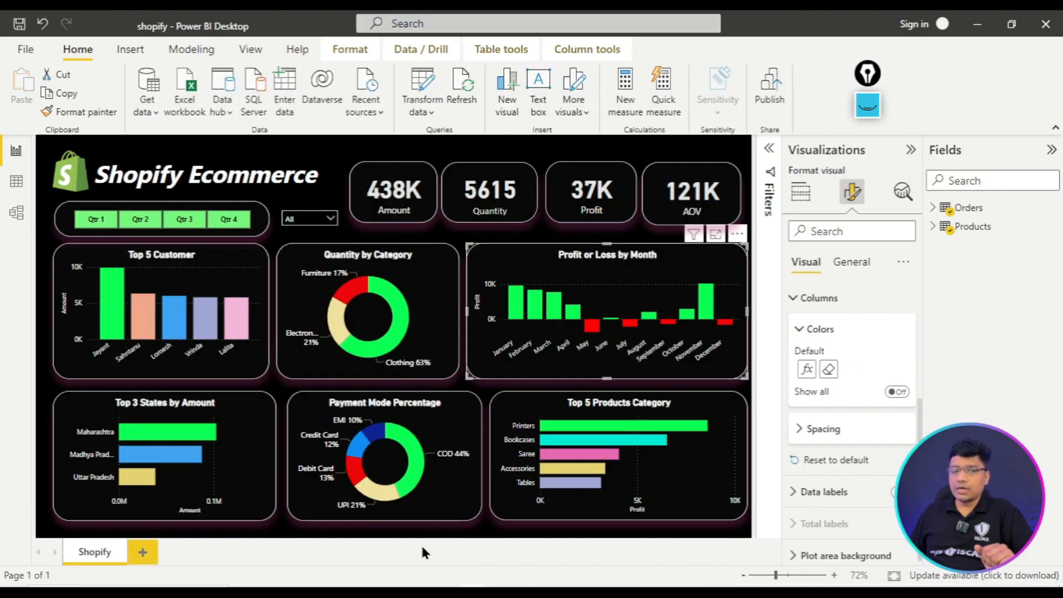
left_click(573, 406)
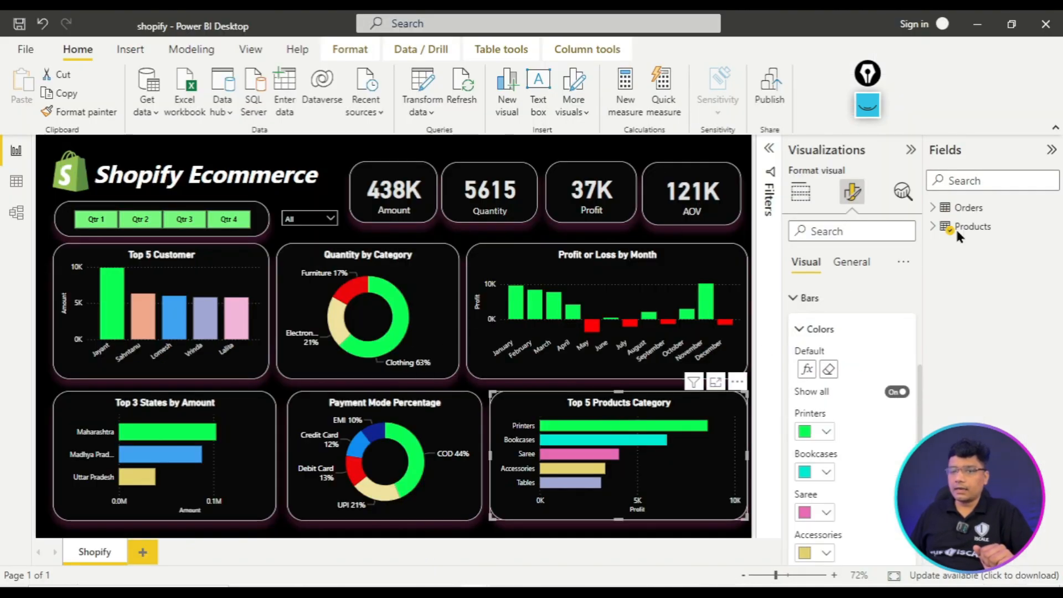
left_click(868, 105)
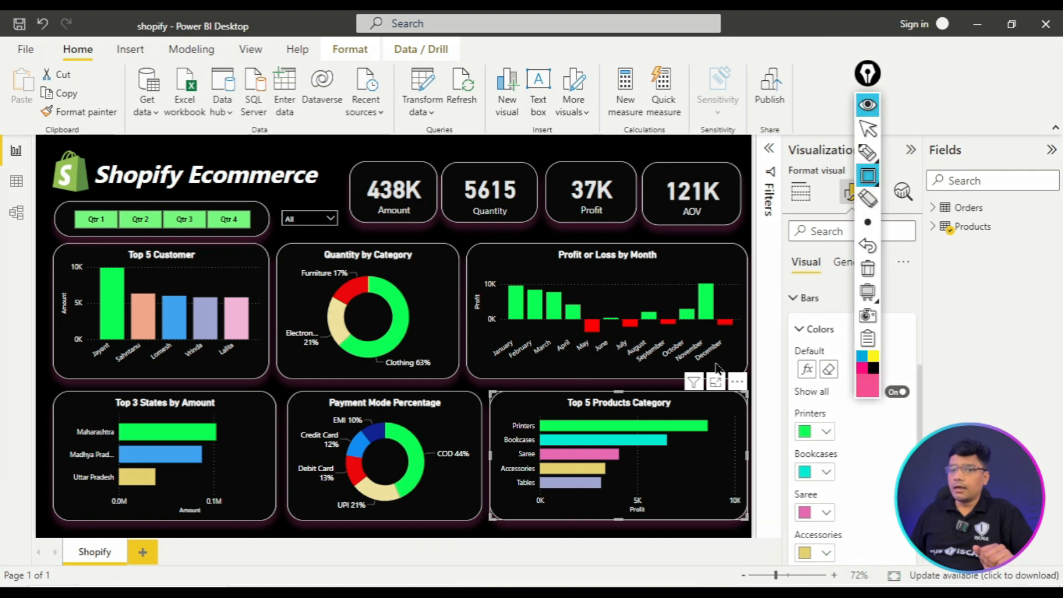
mouse_move(472, 390)
left_mouse_down()
mouse_move(703, 515)
mouse_move(732, 518)
left_mouse_up()
left_click(868, 269)
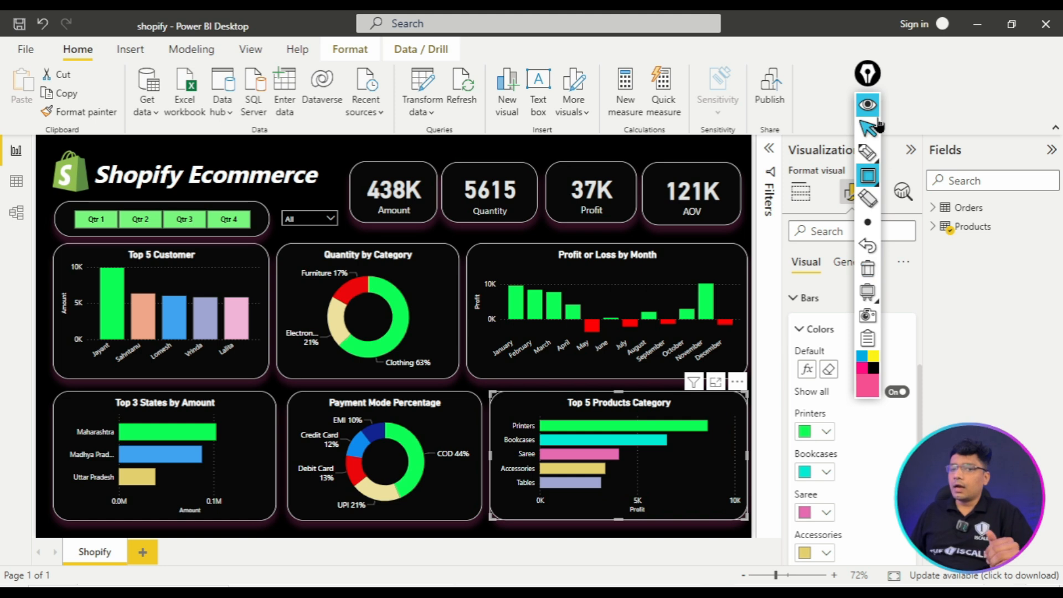
left_click(868, 106)
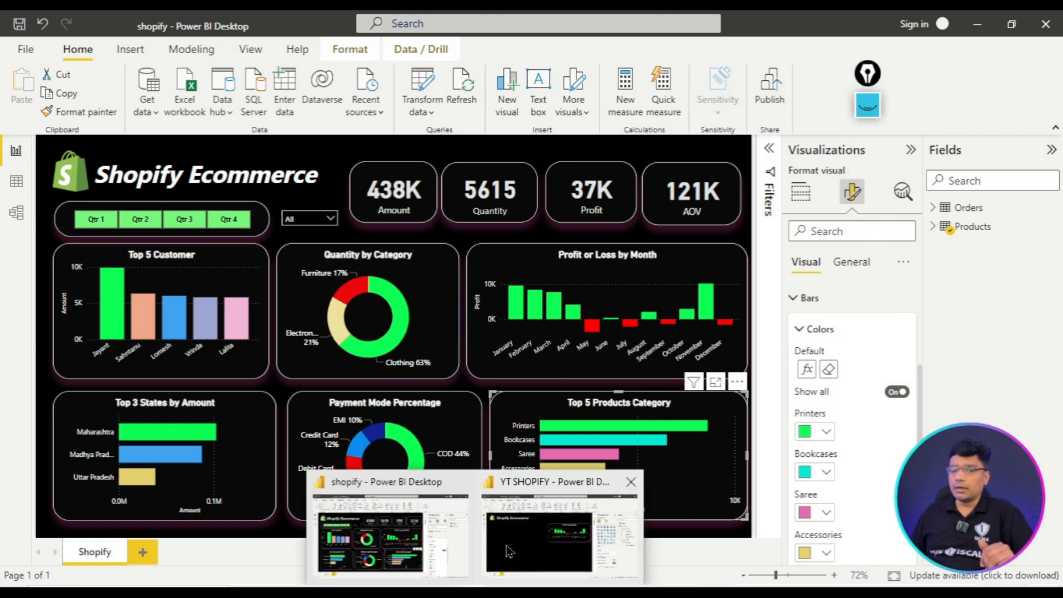
- Switch to the YT SHOPIFY report, add an empty stacked bar chart, and enlarge it in the lower left of the page
left_click(557, 532)
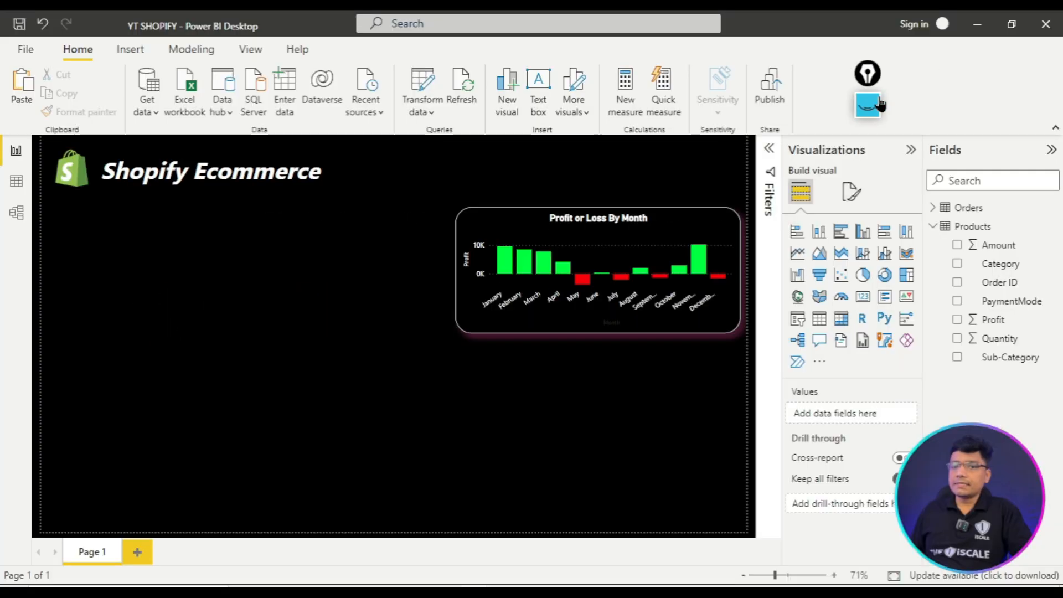
left_click_drag(781, 223, 816, 242)
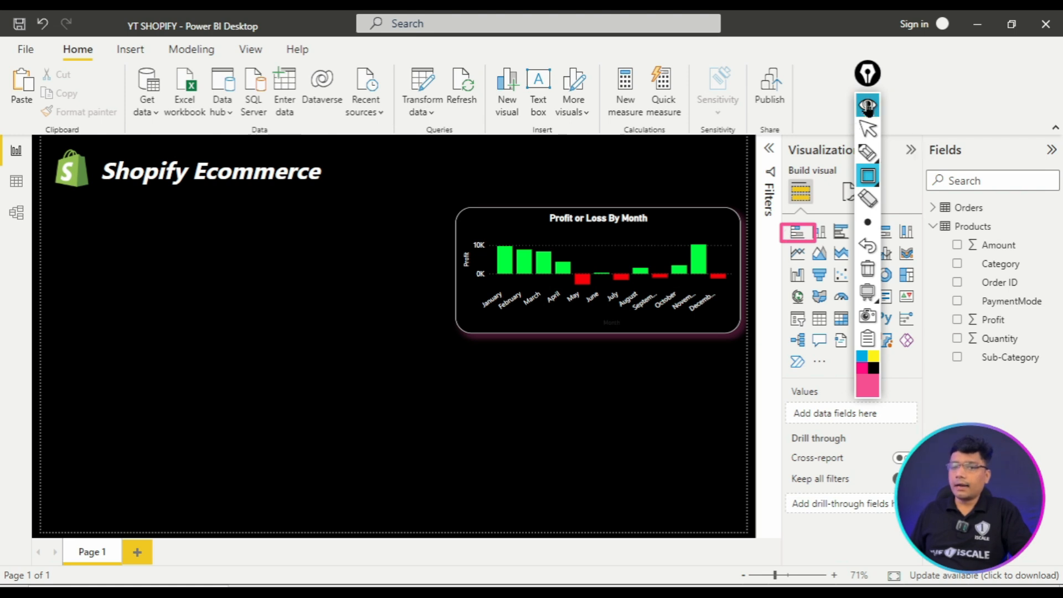
left_click(868, 105)
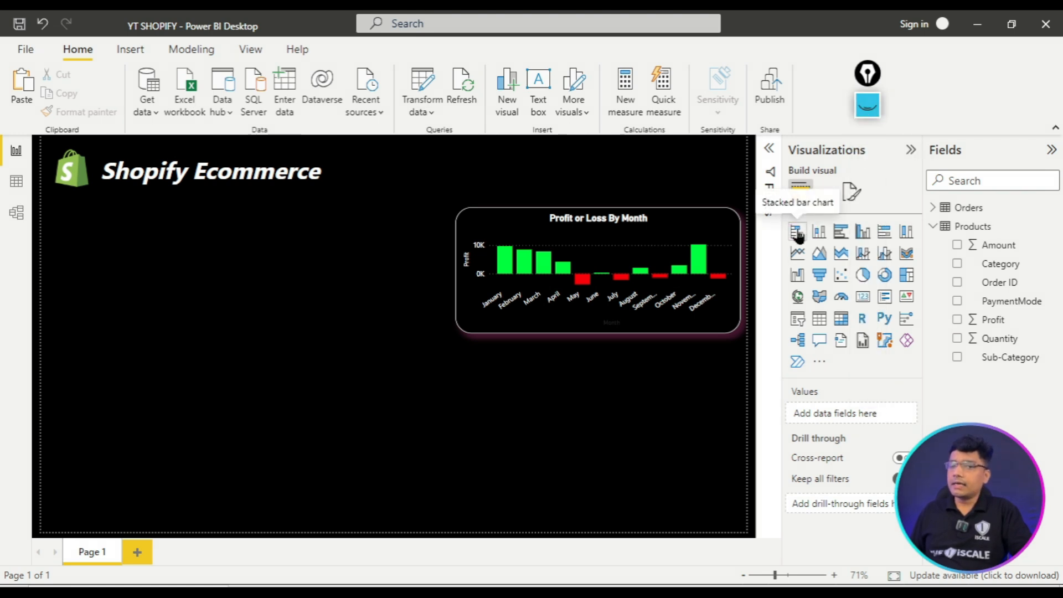
left_click(798, 233)
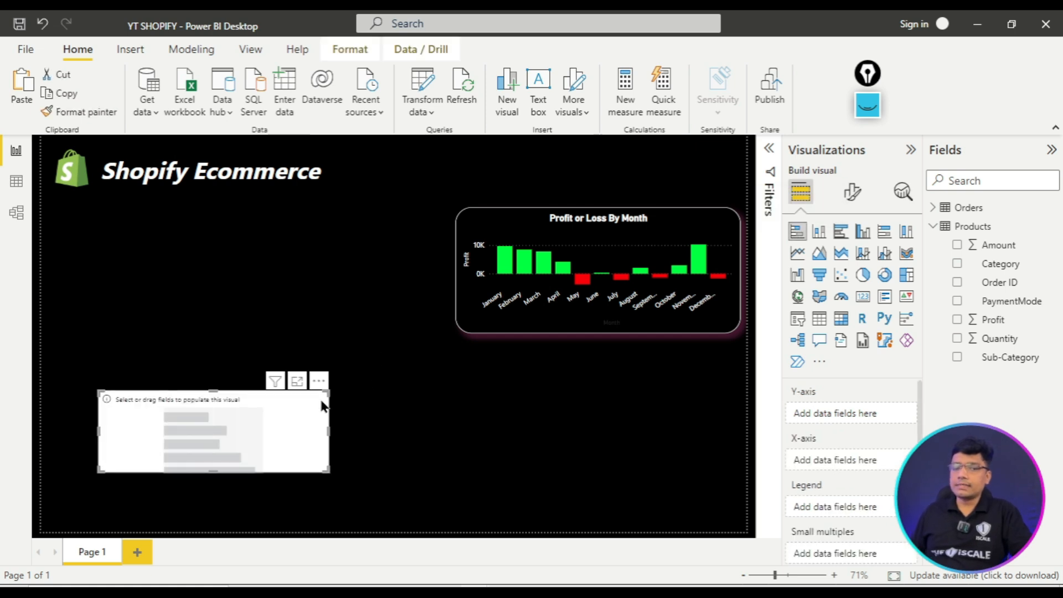
left_click_drag(329, 392, 353, 315)
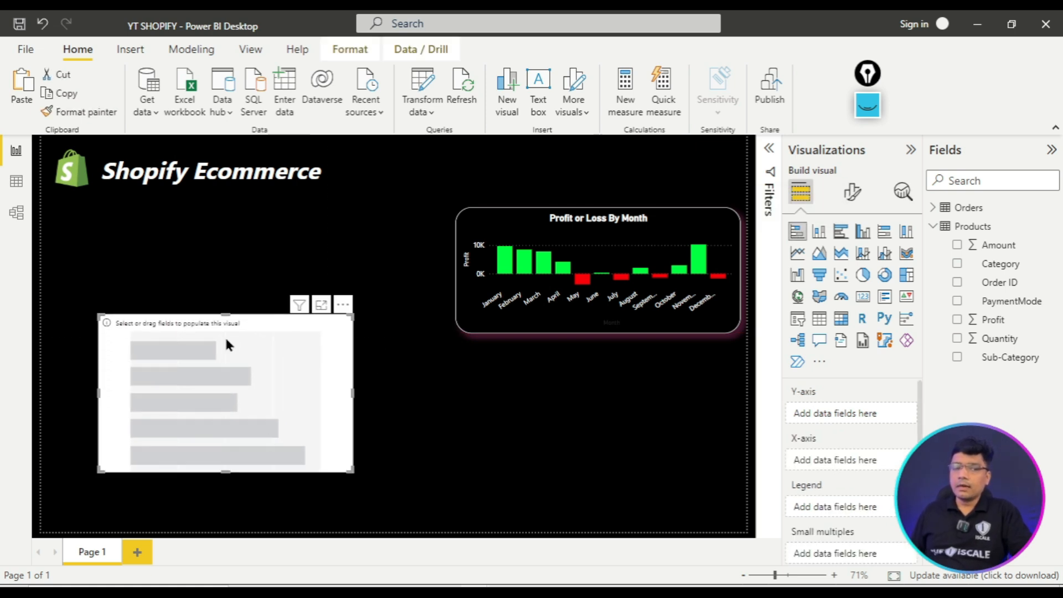
left_click_drag(231, 319, 220, 326)
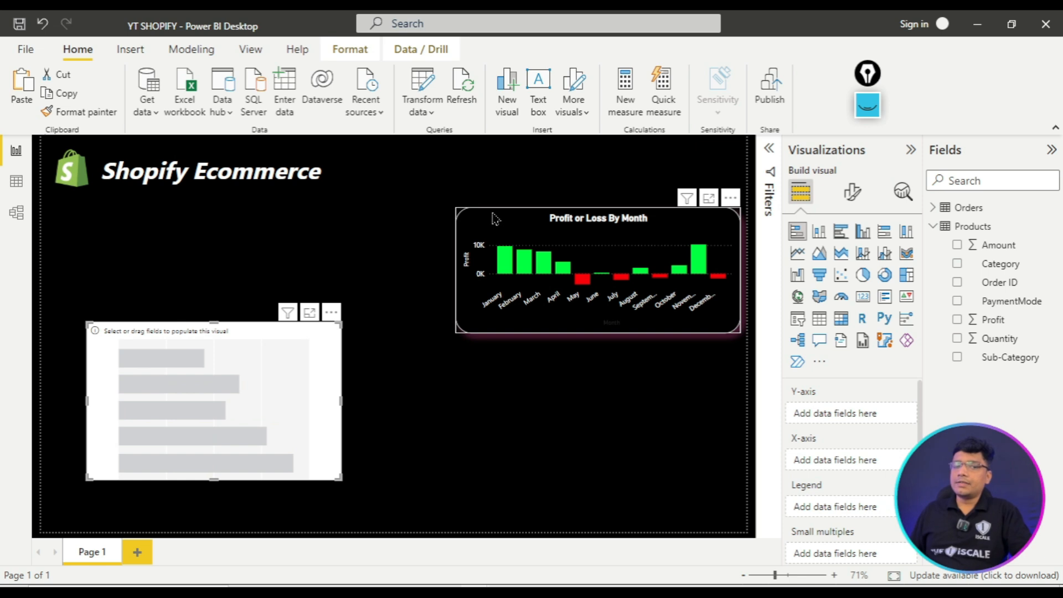
- Copy the Profit or Loss By Month chart and place the pasted duplicate just below the original
left_click(494, 219)
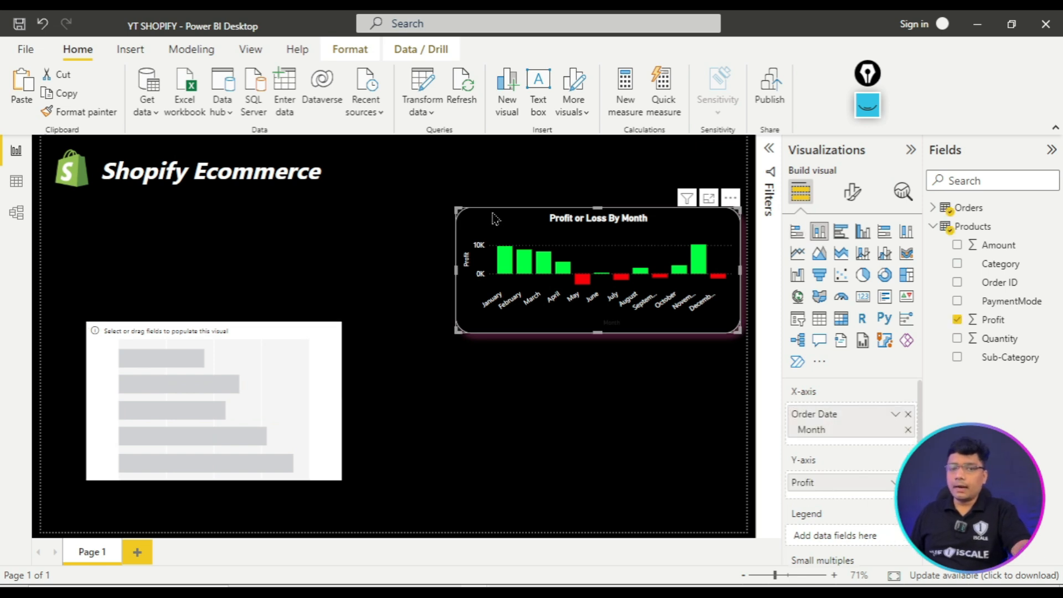
right_click(495, 218)
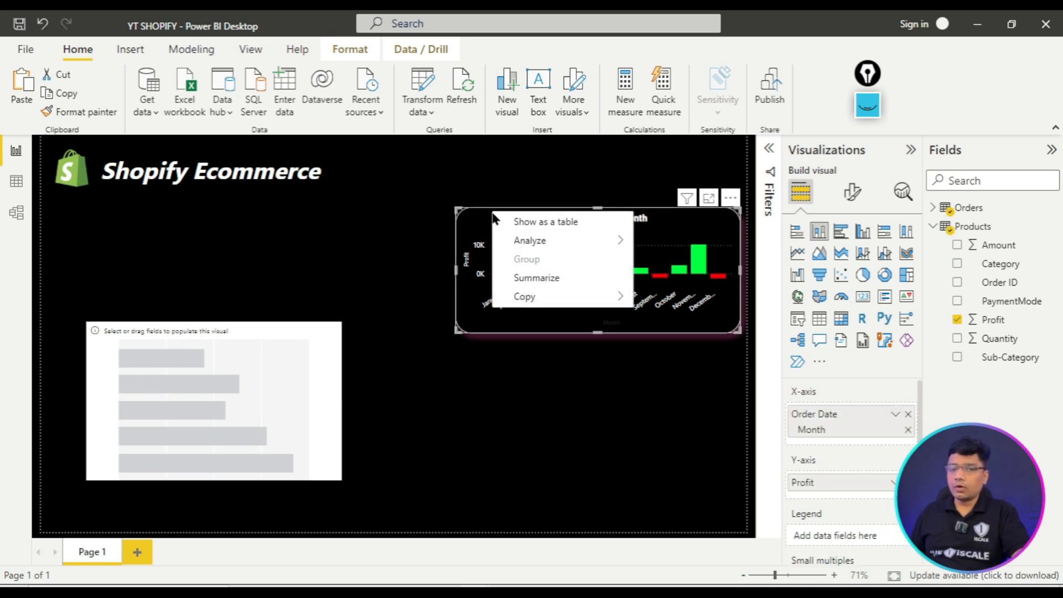
mouse_move(525, 296)
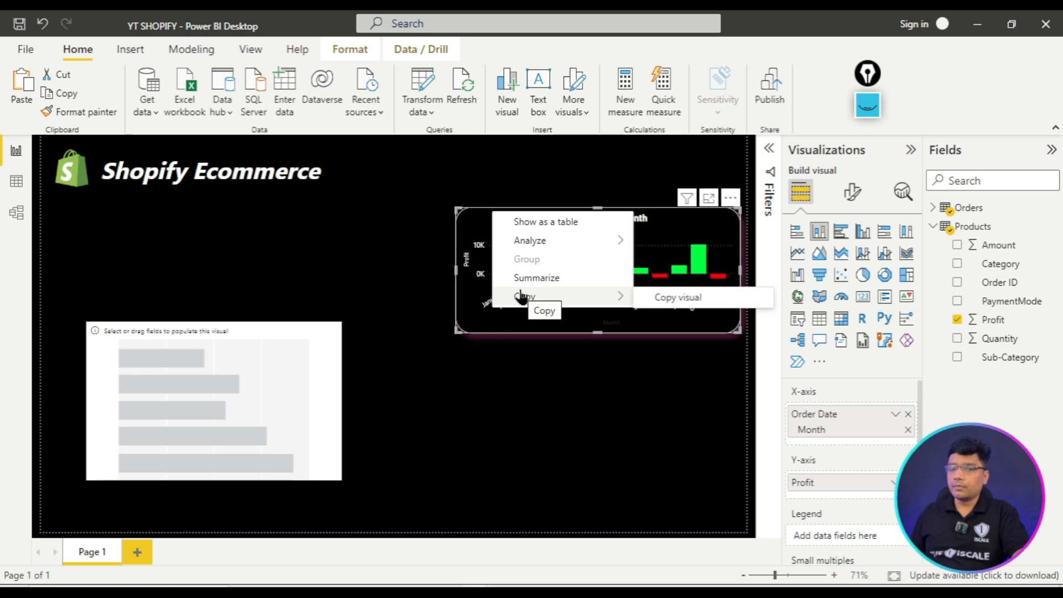
left_click(665, 297)
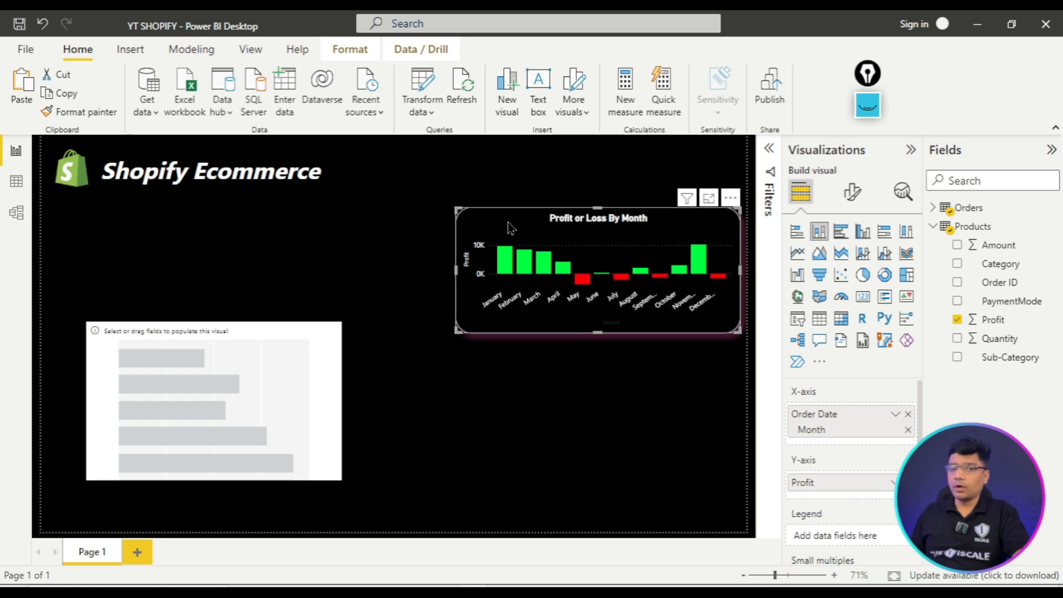
left_click(497, 423)
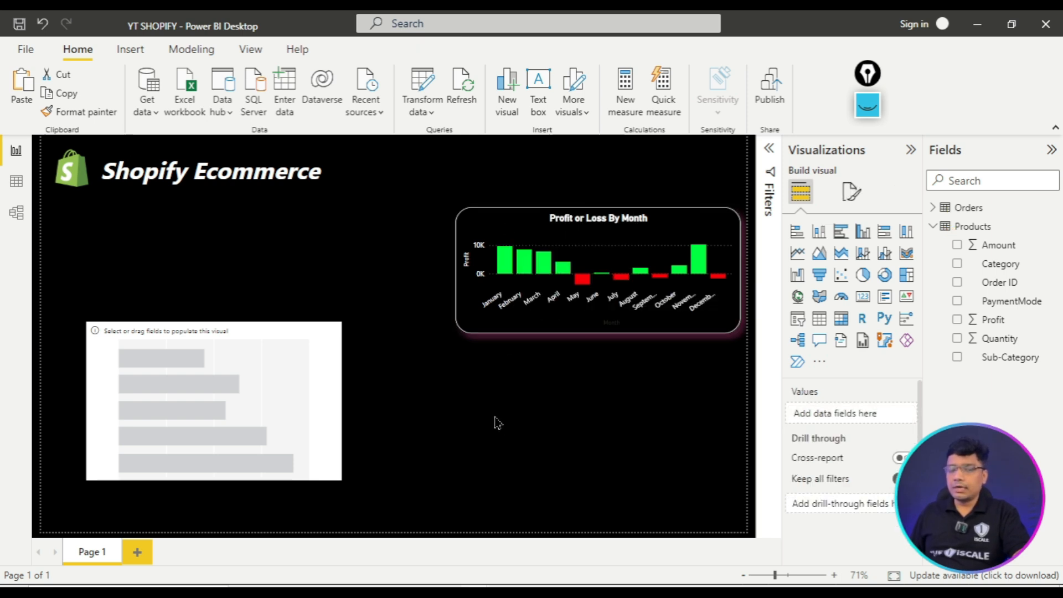
left_click(511, 225)
left_click(540, 417)
key("ctrl+v")
left_click_drag(496, 229, 470, 369)
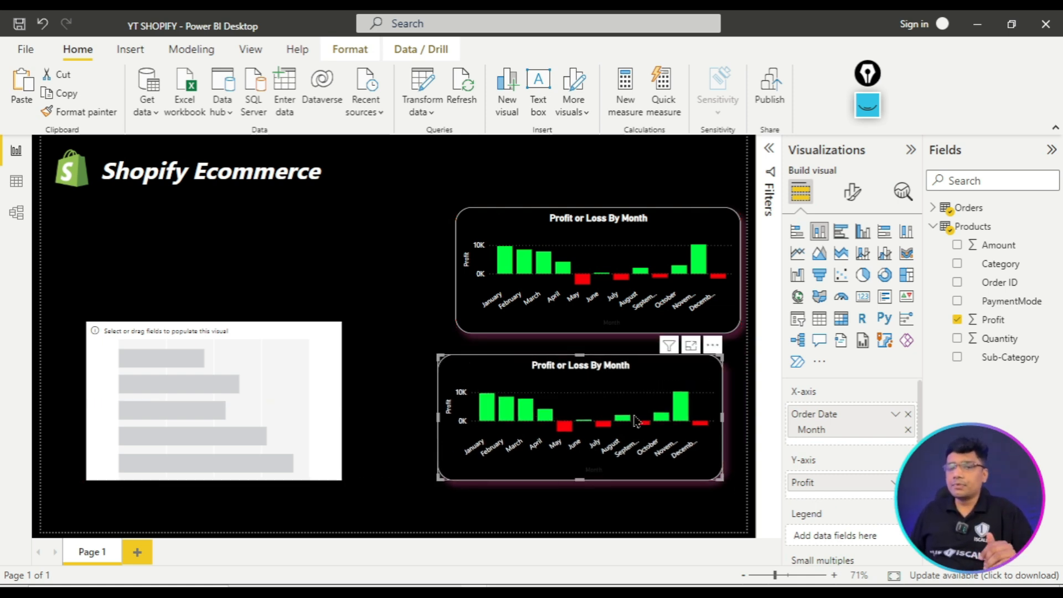
- Replace Profit with Amount in the duplicate chart and try it as area, combo, treemap and pie charts
left_click(958, 320)
left_click(958, 248)
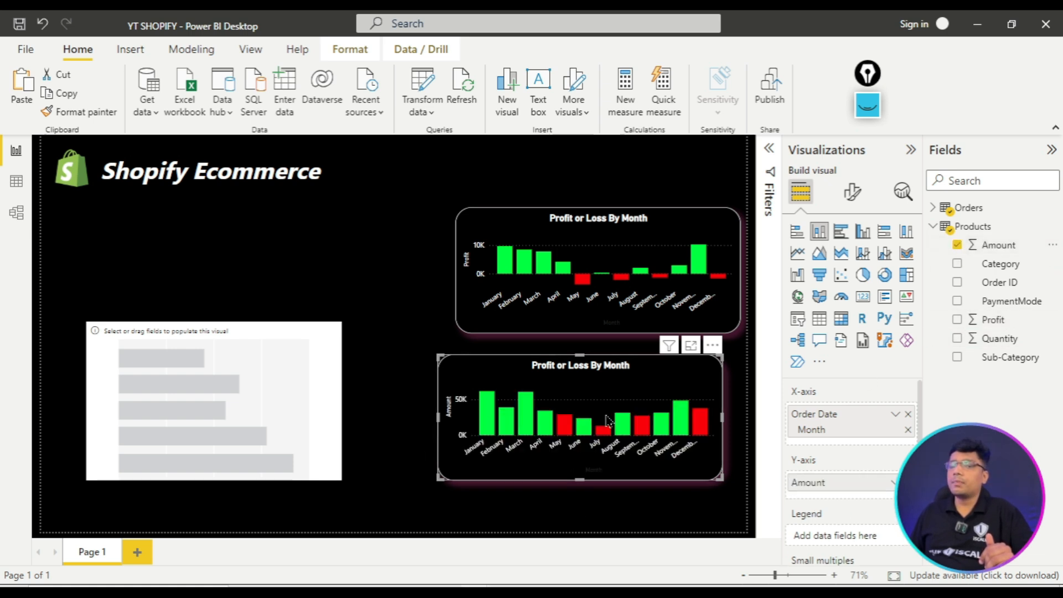
left_click(842, 255)
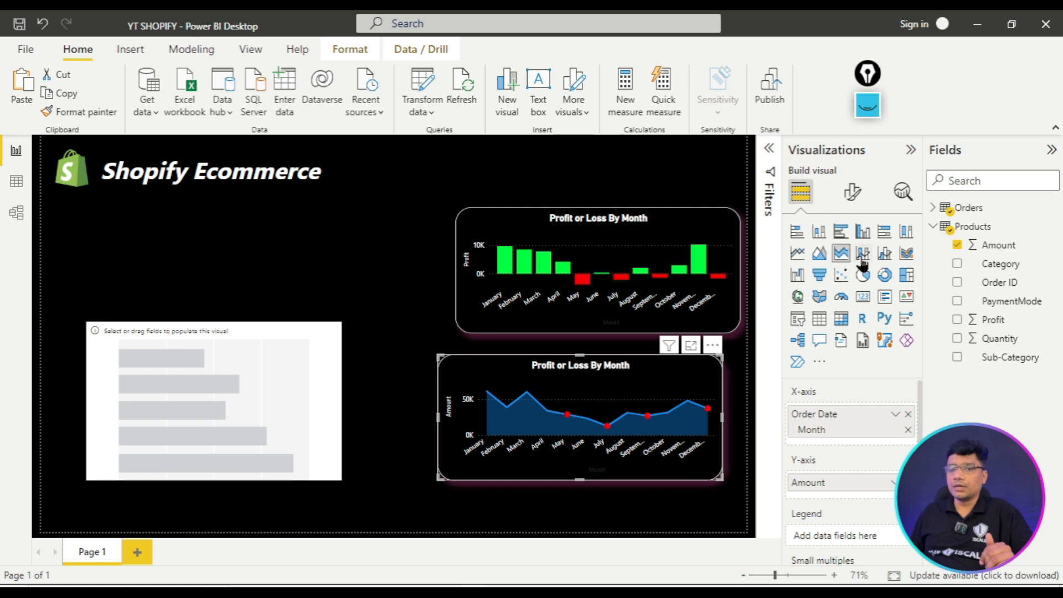
left_click(862, 259)
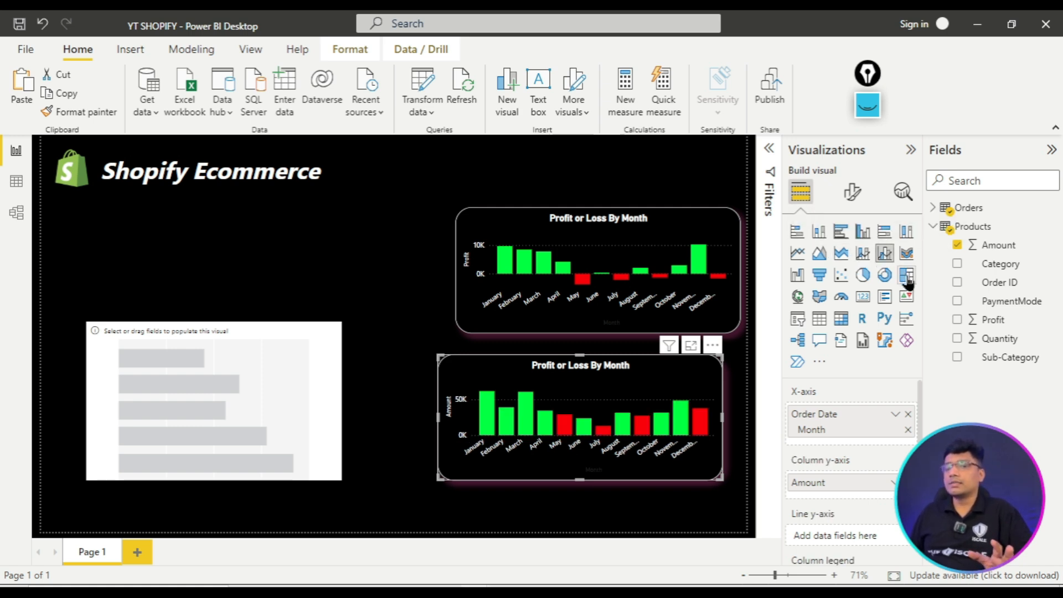
left_click(907, 274)
left_click(865, 278)
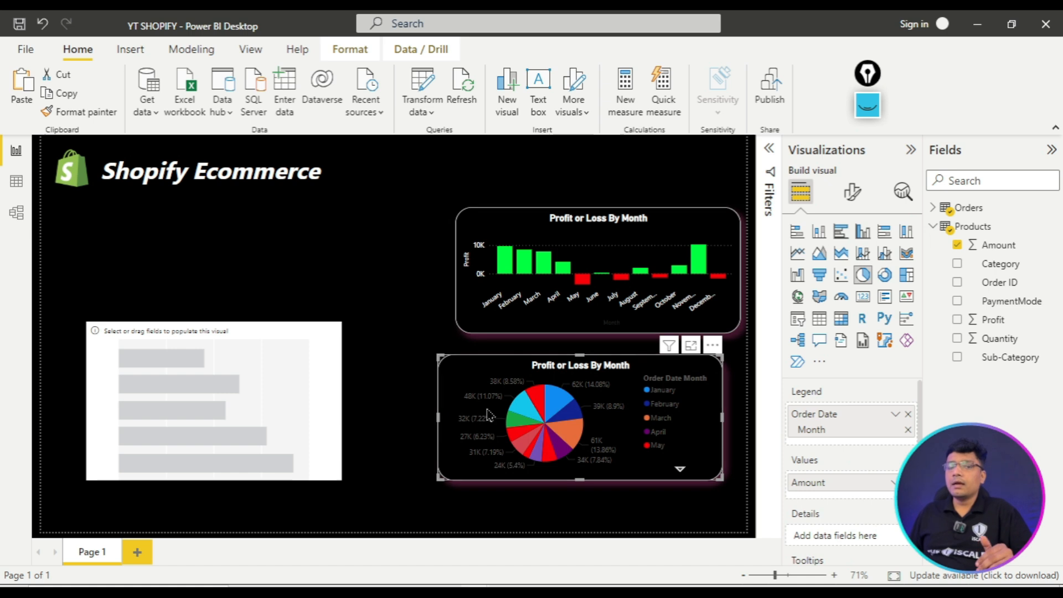
- Remove the duplicate chart and move the empty stacked bar chart right, toward the lower middle of the page
left_click(716, 344)
left_click(736, 401)
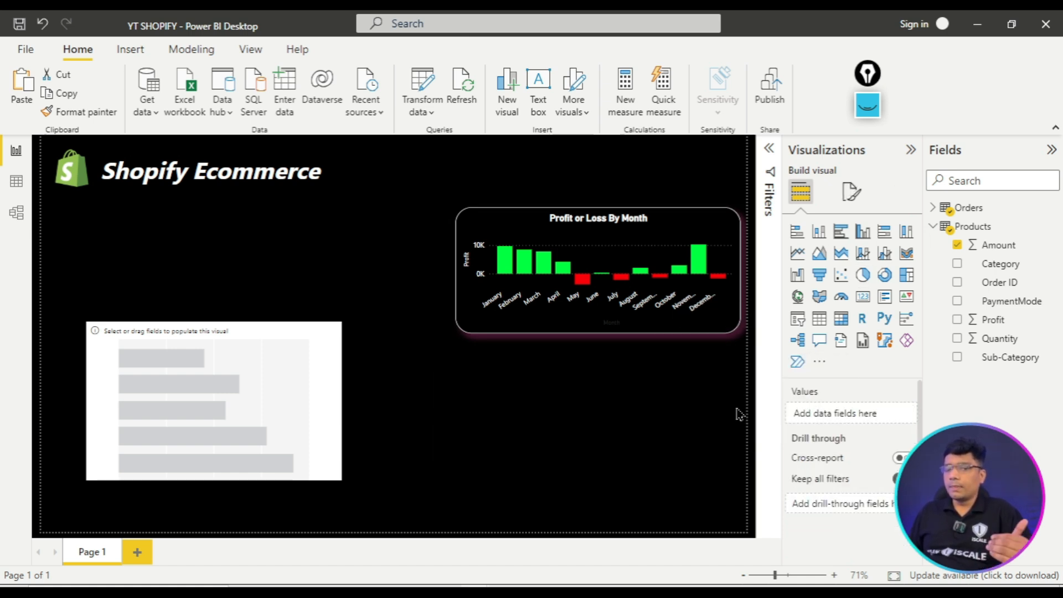
left_click_drag(231, 334, 331, 348)
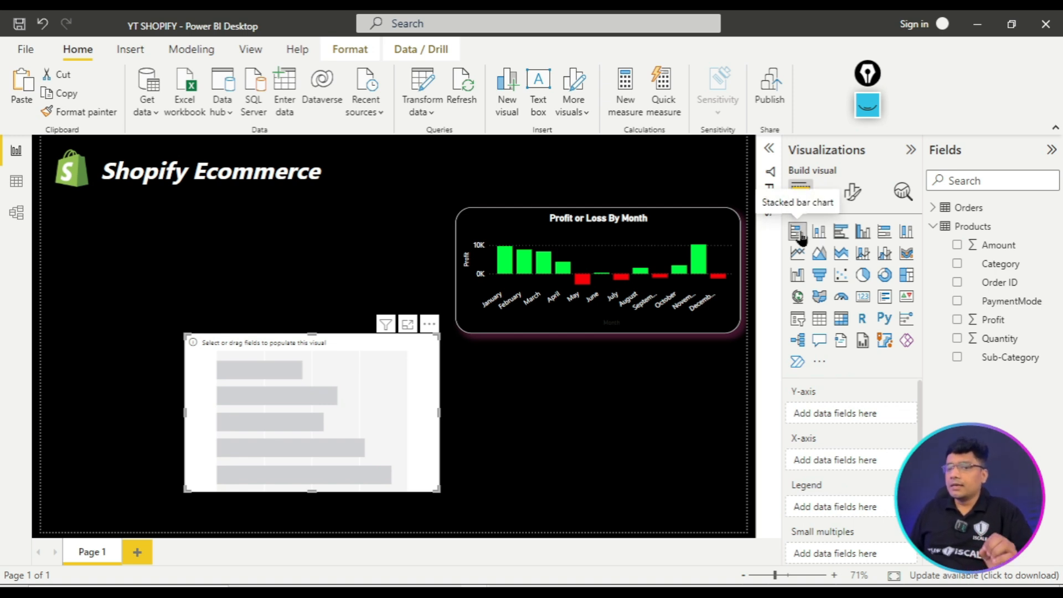
- Plot Profit by Sub-Category in the empty stacked bar chart, then reposition and enlarge it on the page's left half
left_click_drag(394, 355, 374, 363)
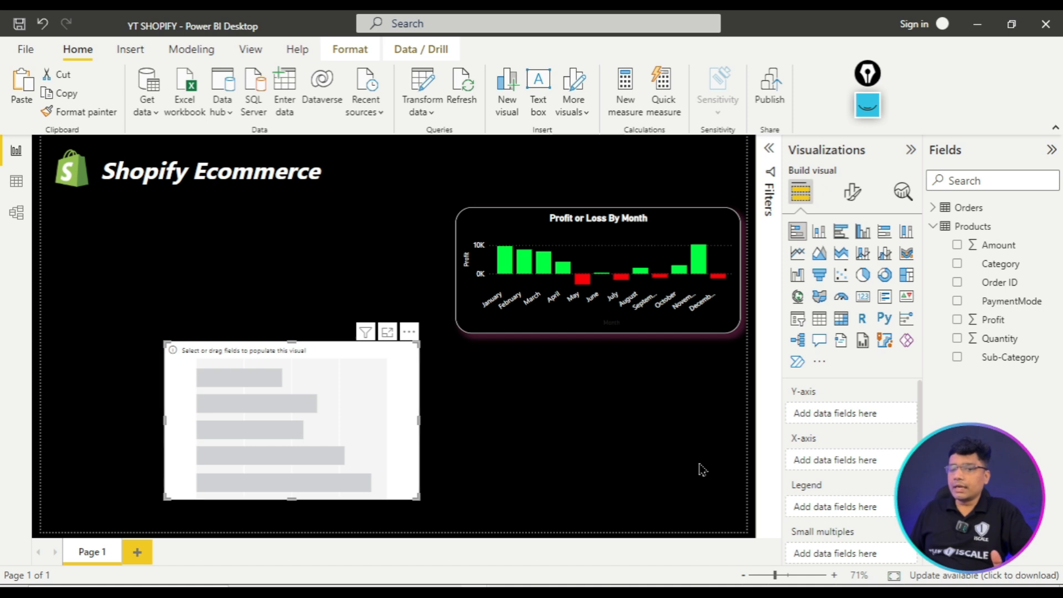
left_click_drag(1010, 367, 869, 420)
left_click_drag(989, 322, 858, 466)
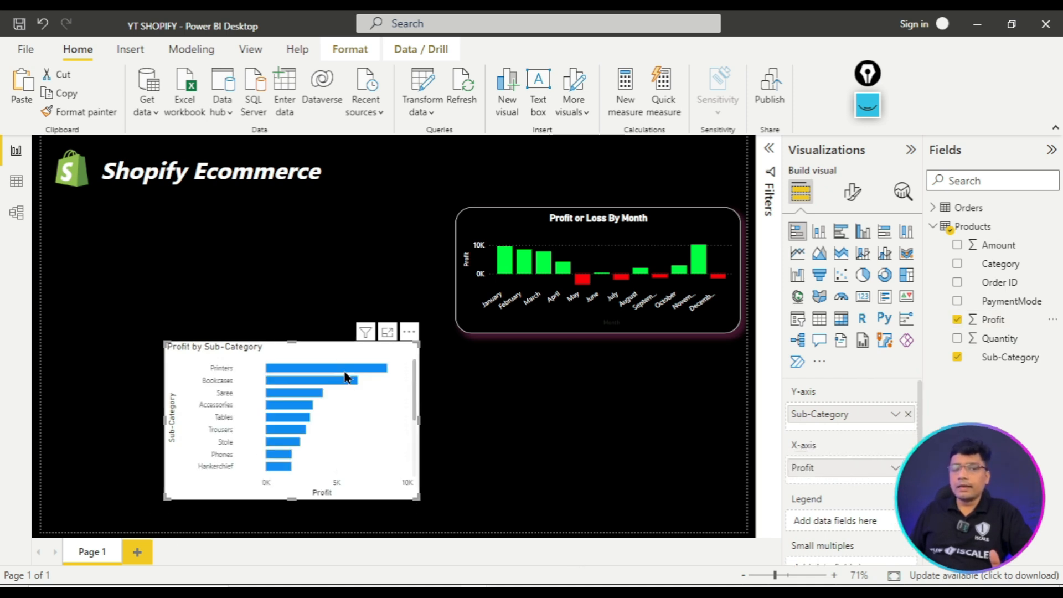
left_click_drag(337, 344, 252, 244)
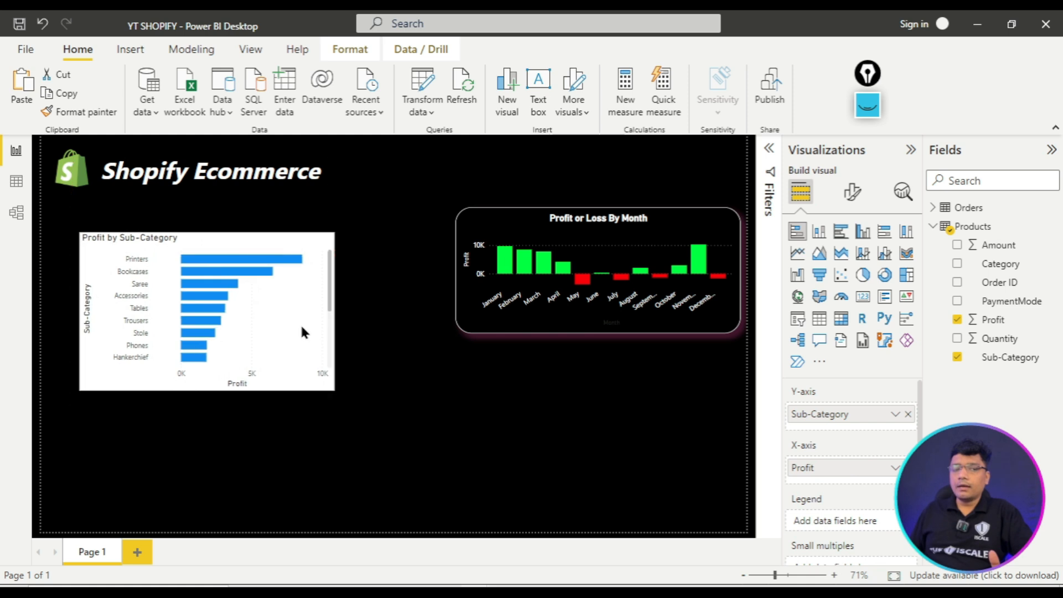
left_click_drag(337, 386, 411, 470)
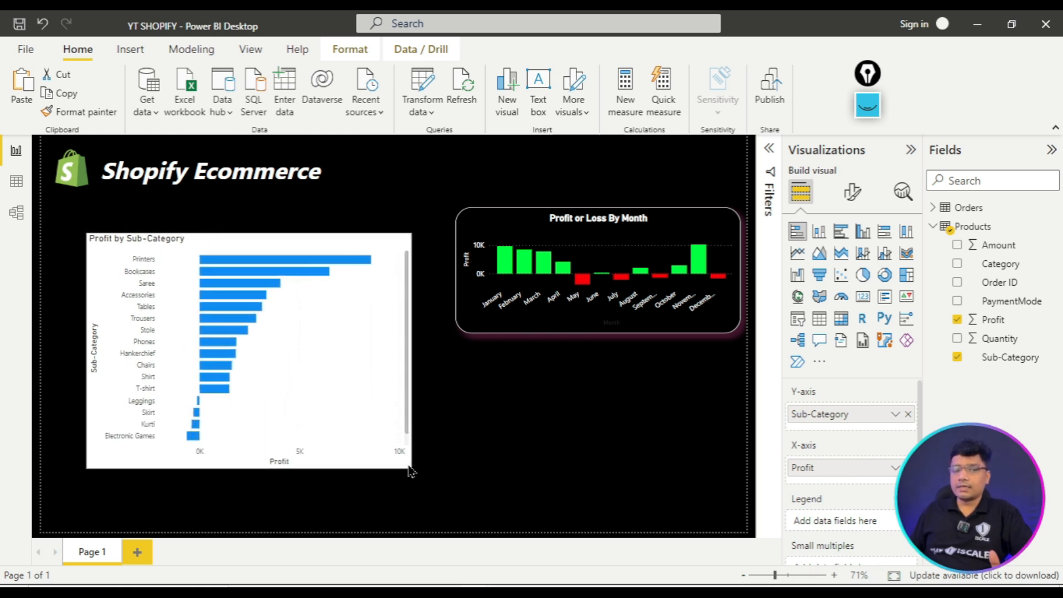
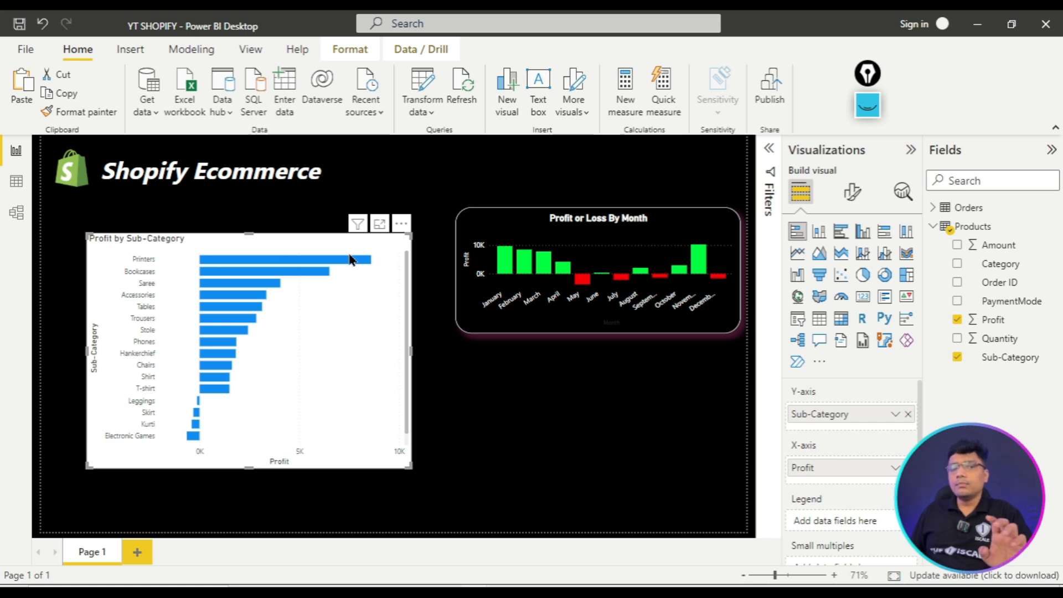
- Check the Top 5 Products Category requirements in the PDF brief and return to the YT SHOPIFY report
key("alt+Tab")
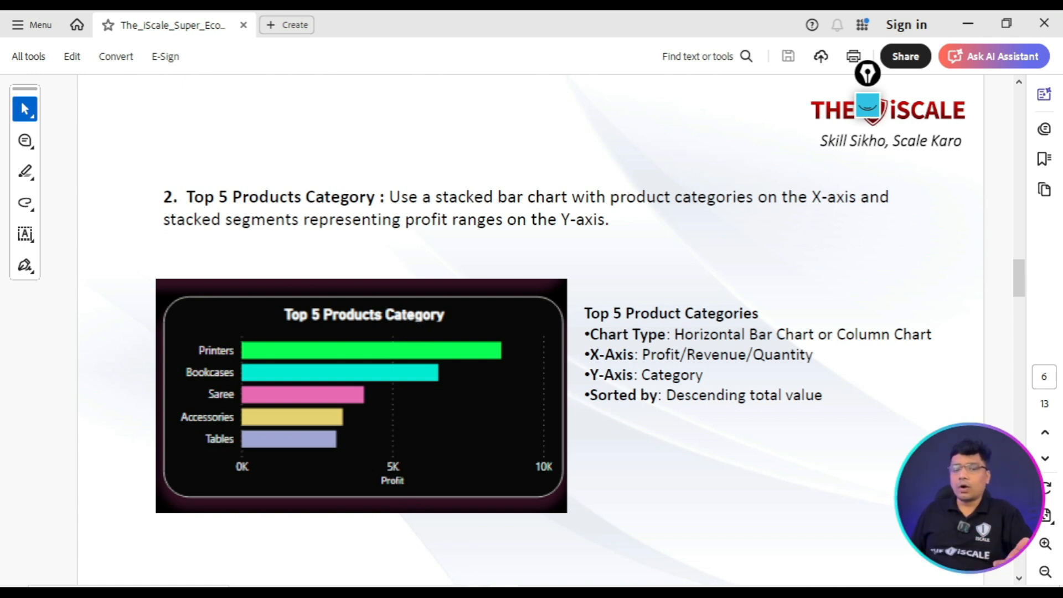
left_click(555, 546)
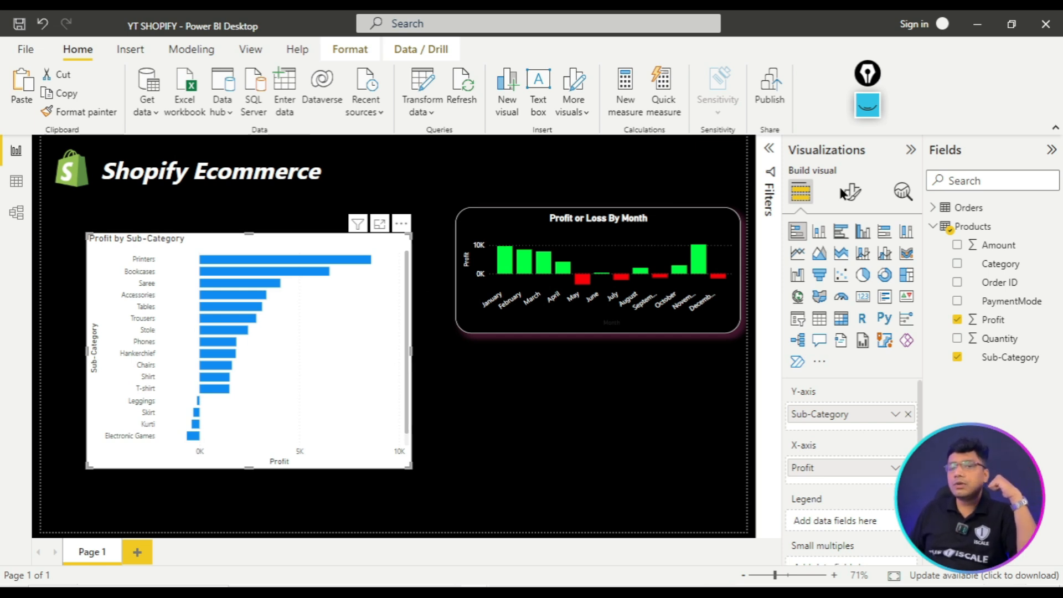
- Collapse the Visualizations, Fields and Filters panes beside the report page
left_click(771, 149)
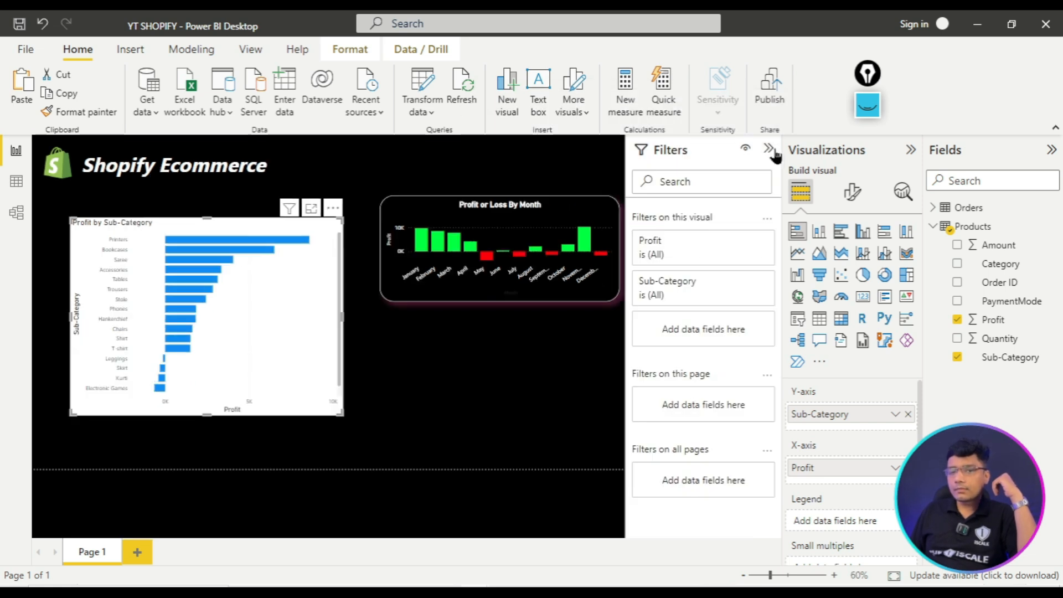
left_click(911, 150)
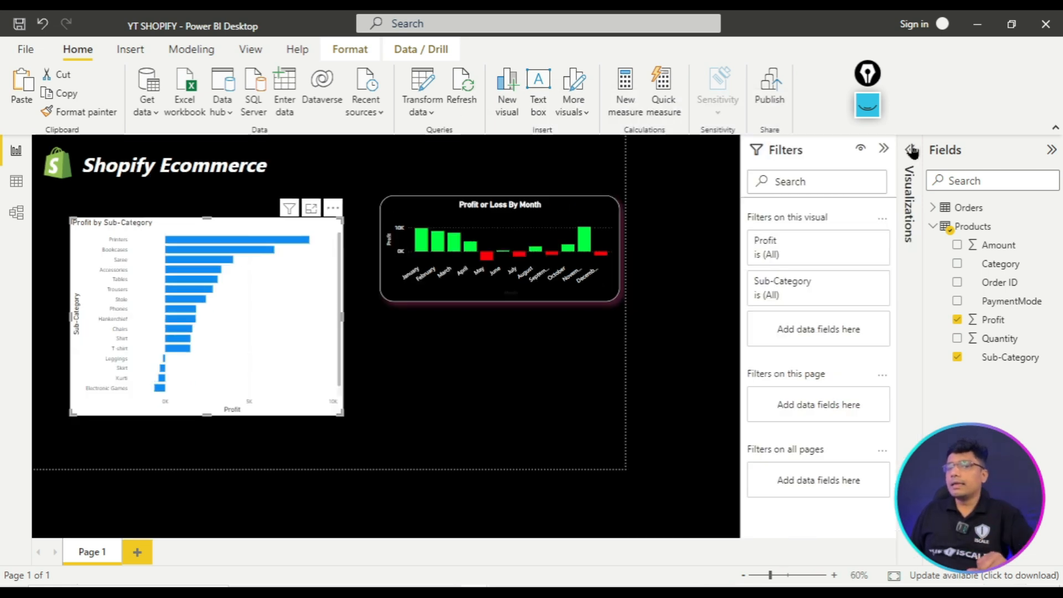
left_click(1052, 150)
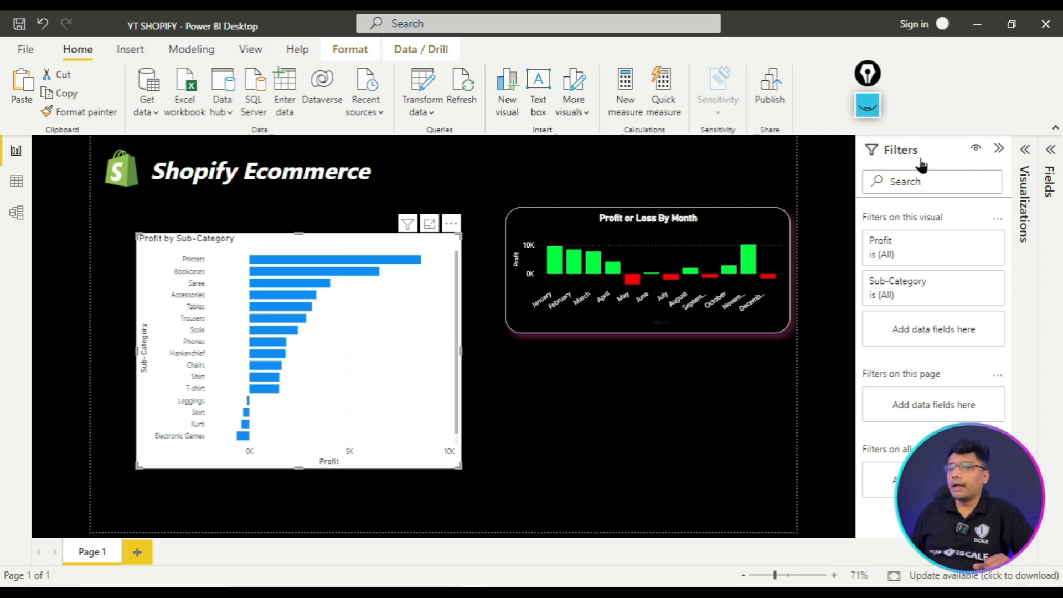
left_click(1000, 149)
left_click(868, 105)
mouse_move(971, 127)
left_mouse_down()
mouse_move(1022, 228)
mouse_move(1013, 266)
left_mouse_up()
left_click_drag(1008, 117, 1057, 256)
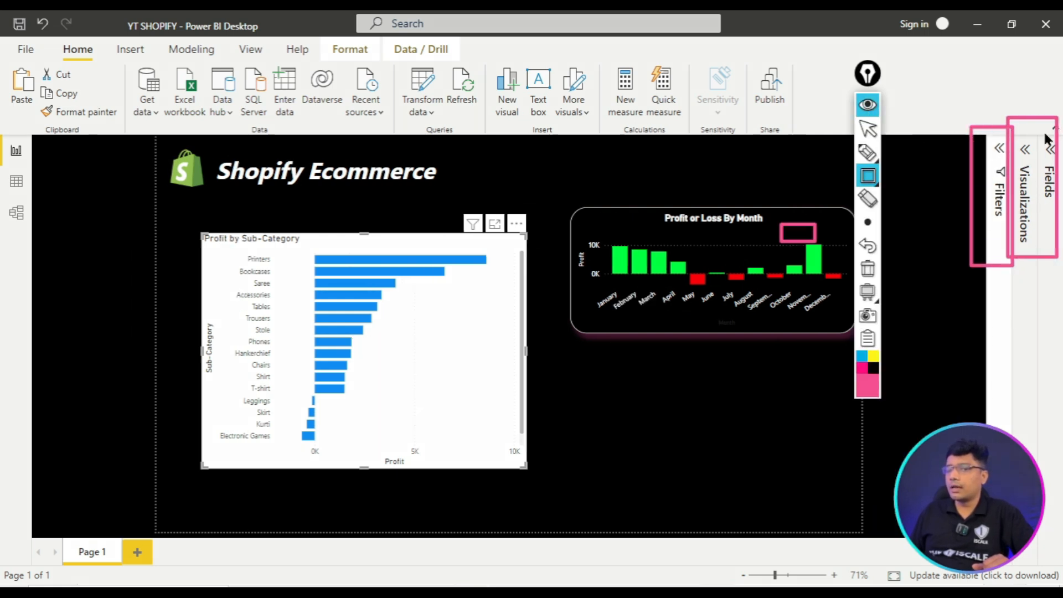
left_click_drag(1041, 131, 1058, 221)
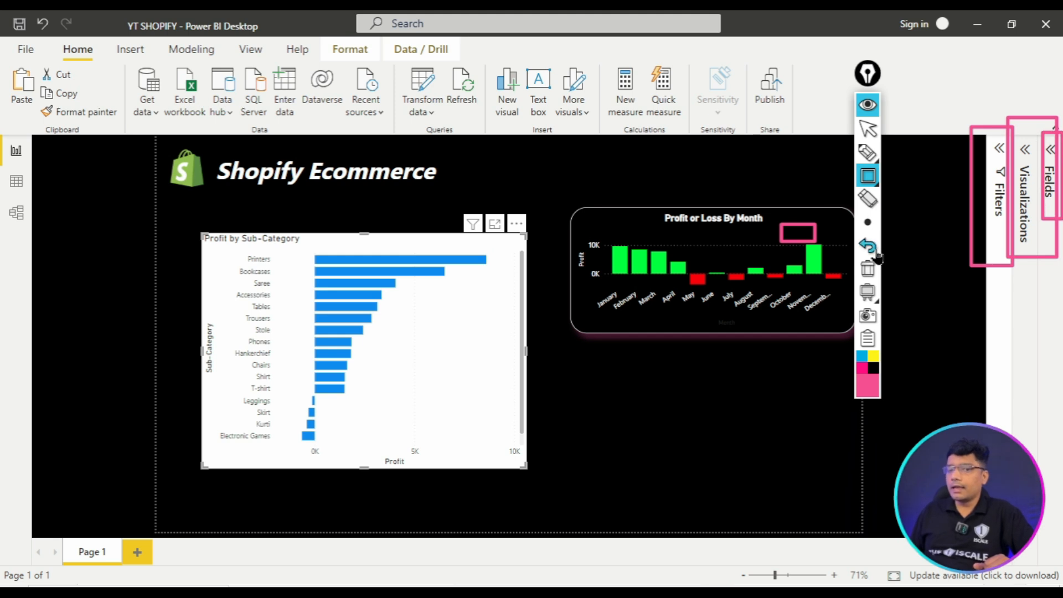
left_click(868, 269)
left_click(868, 106)
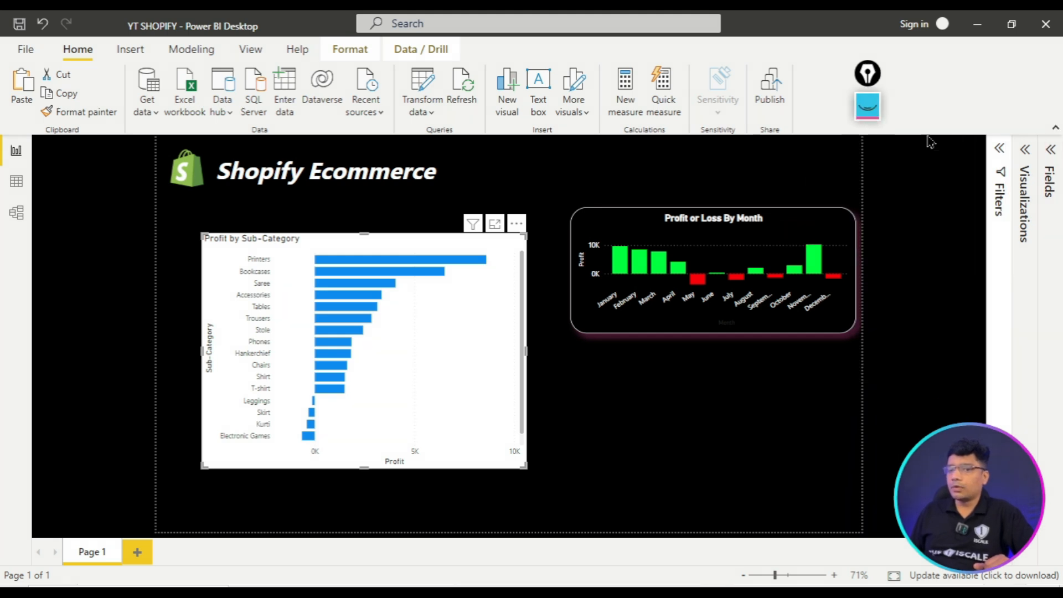
- Expand the Fields, Visualizations and Filters panes for the Profit by Sub-Category chart
left_click(1051, 151)
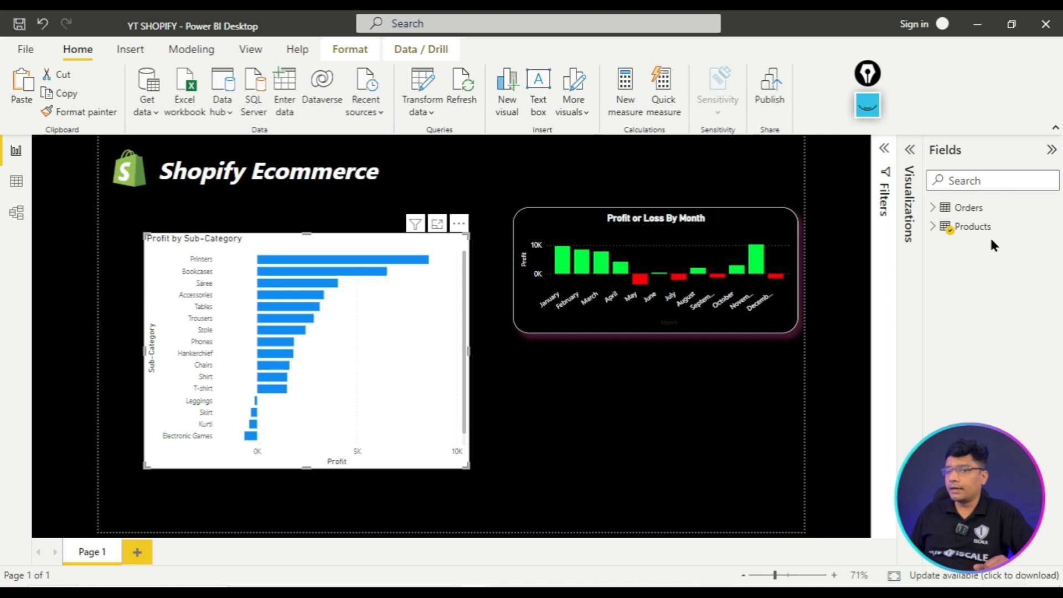
left_click(912, 161)
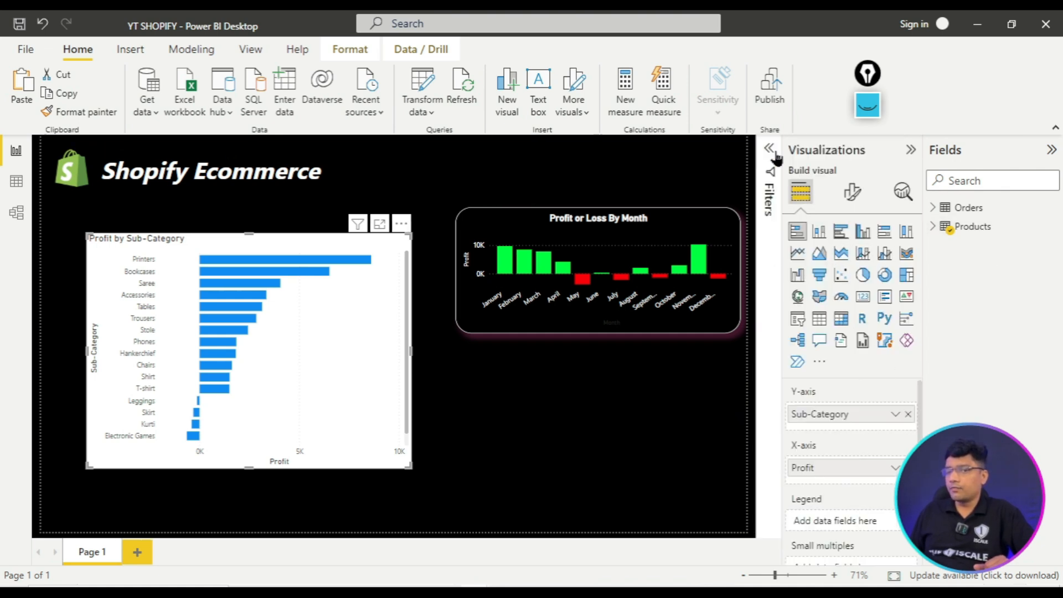
left_click(769, 148)
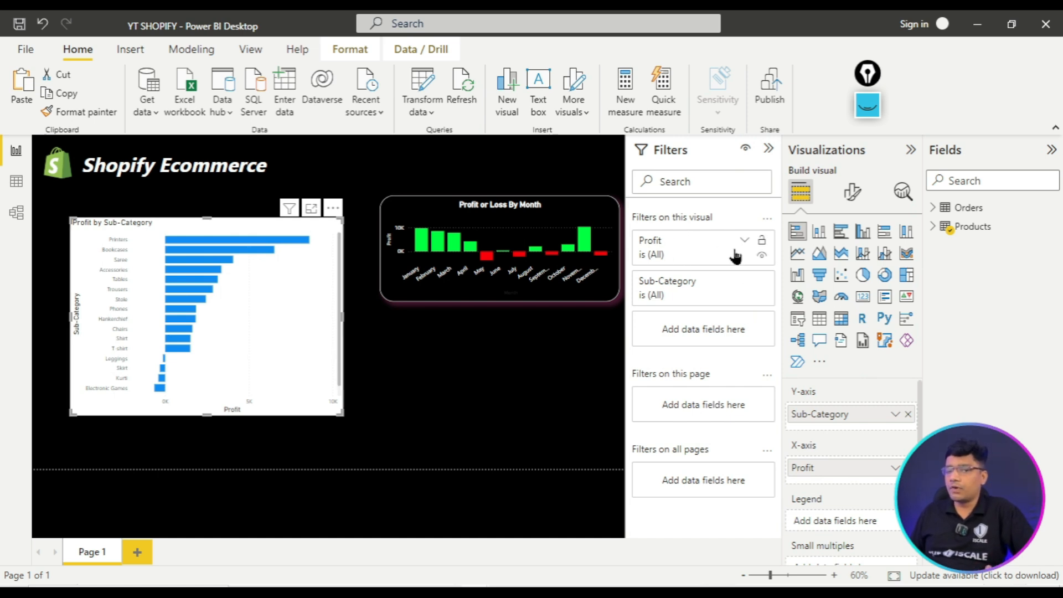
- Apply a Top N filter on Sub-Category that shows the top 5 items by Profit
left_click(715, 295)
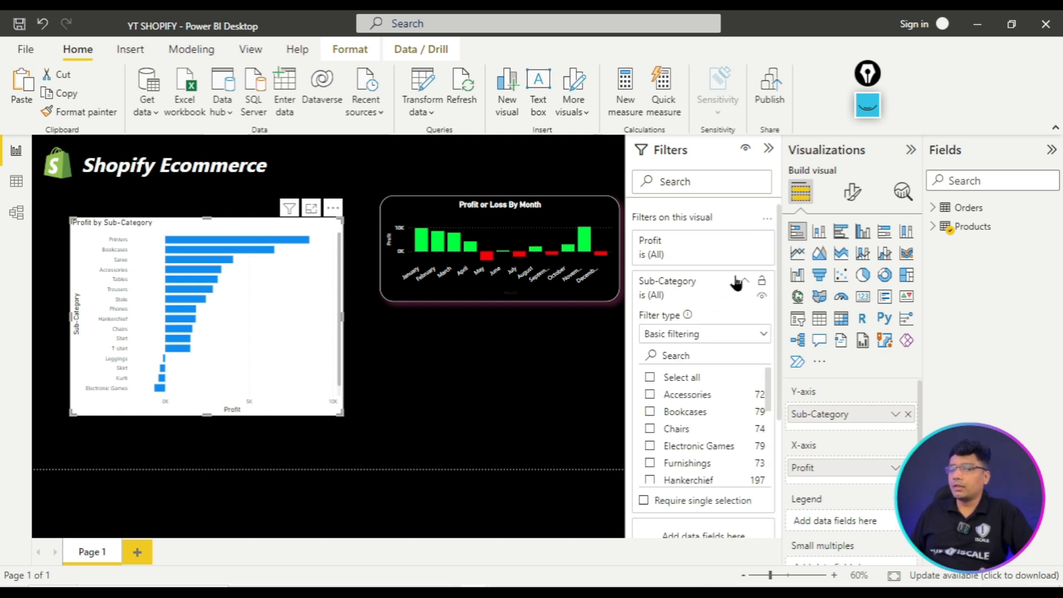
left_click(757, 339)
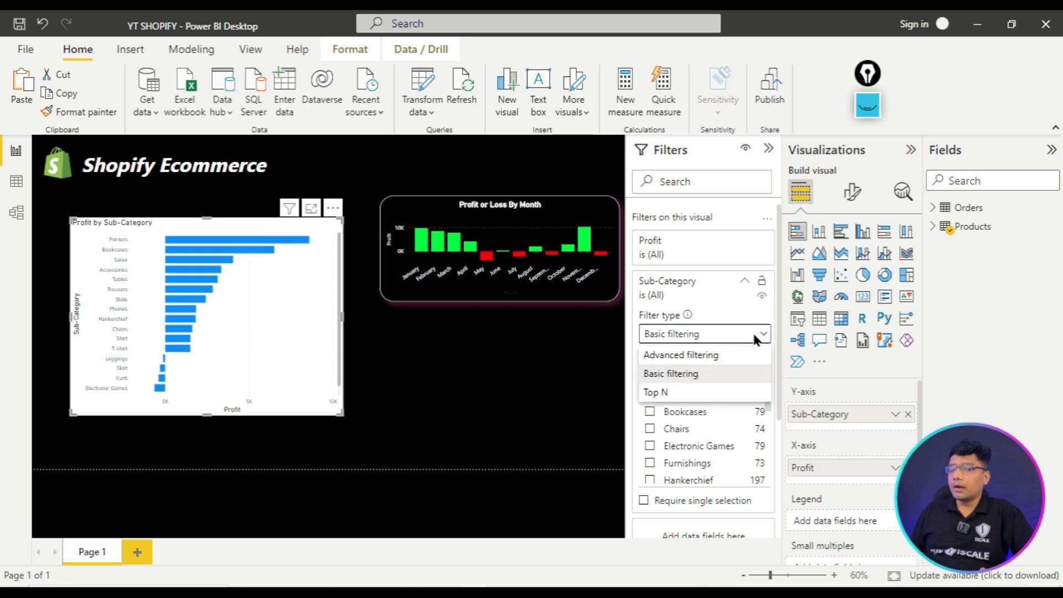
left_click(716, 391)
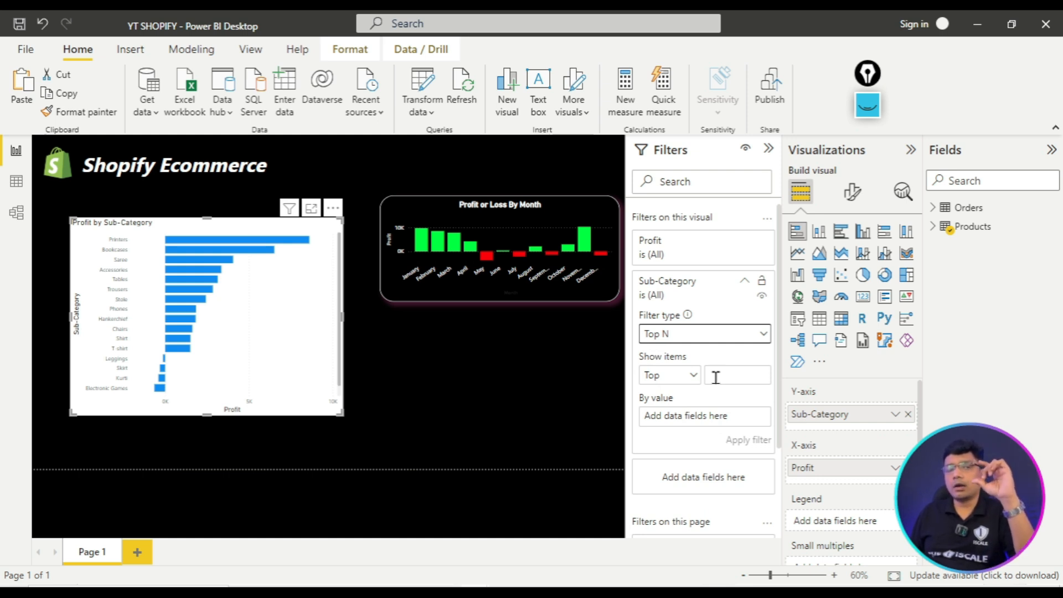
left_click(716, 377)
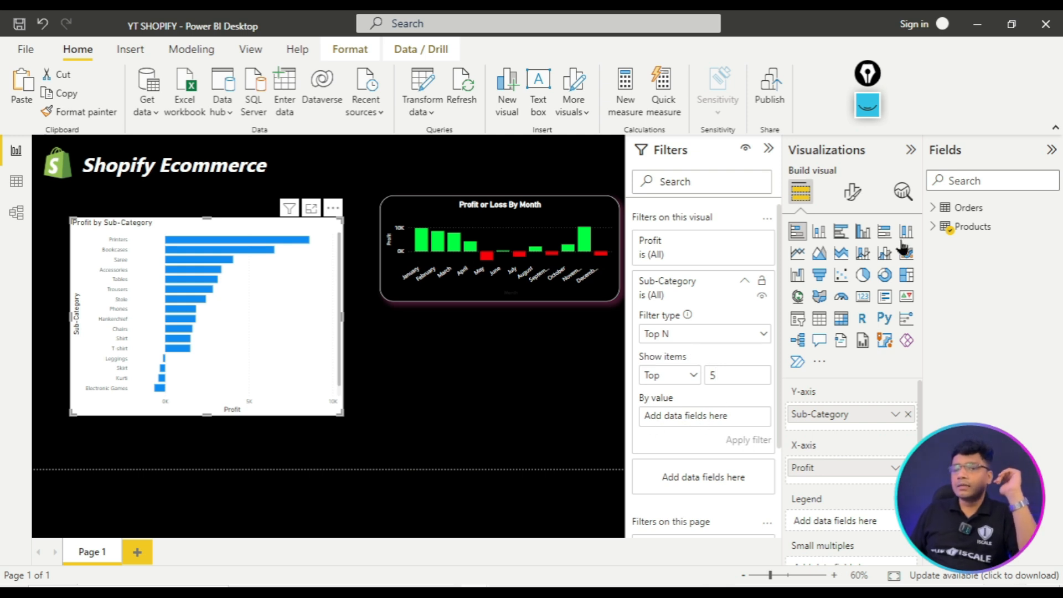
left_click(936, 228)
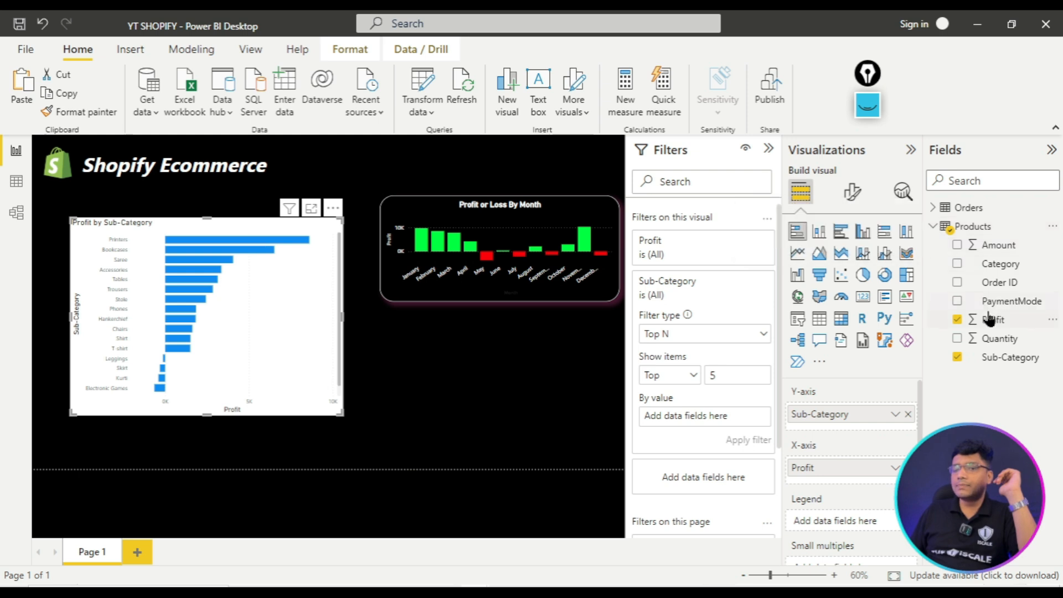
left_click_drag(991, 322, 711, 421)
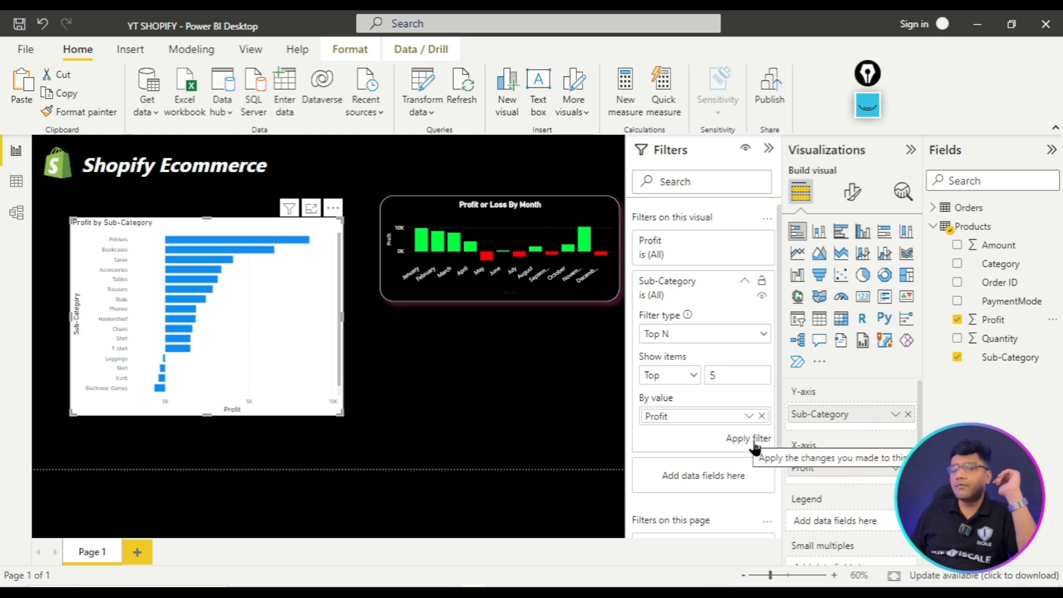
left_click(754, 439)
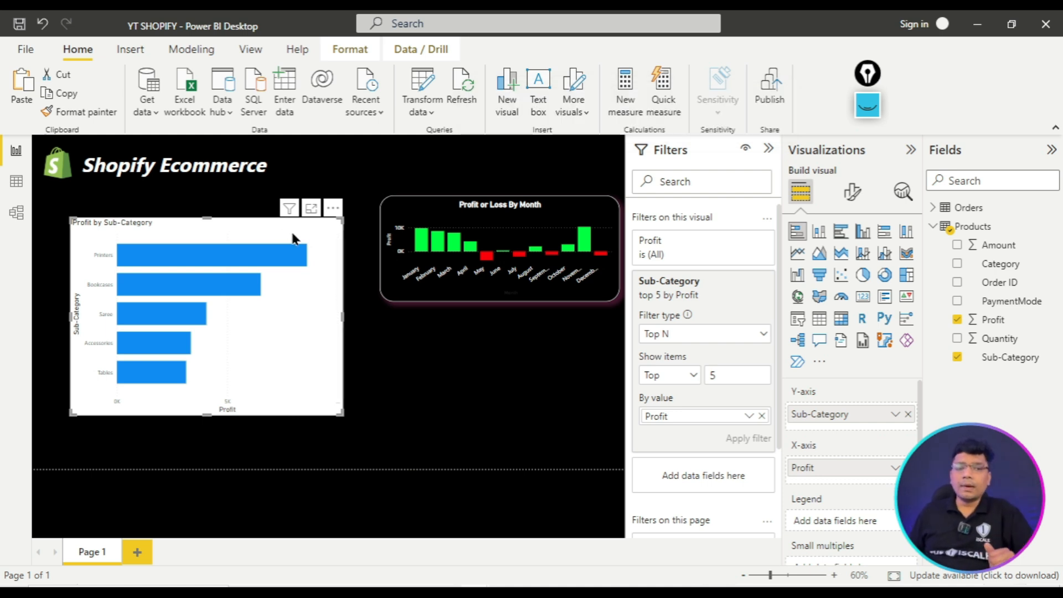
- With the Filters pane collapsed, nudge the Profit by Sub-Category chart down and right, and select the Profit or Loss By Month chart
left_click(769, 148)
left_click_drag(251, 238, 264, 261)
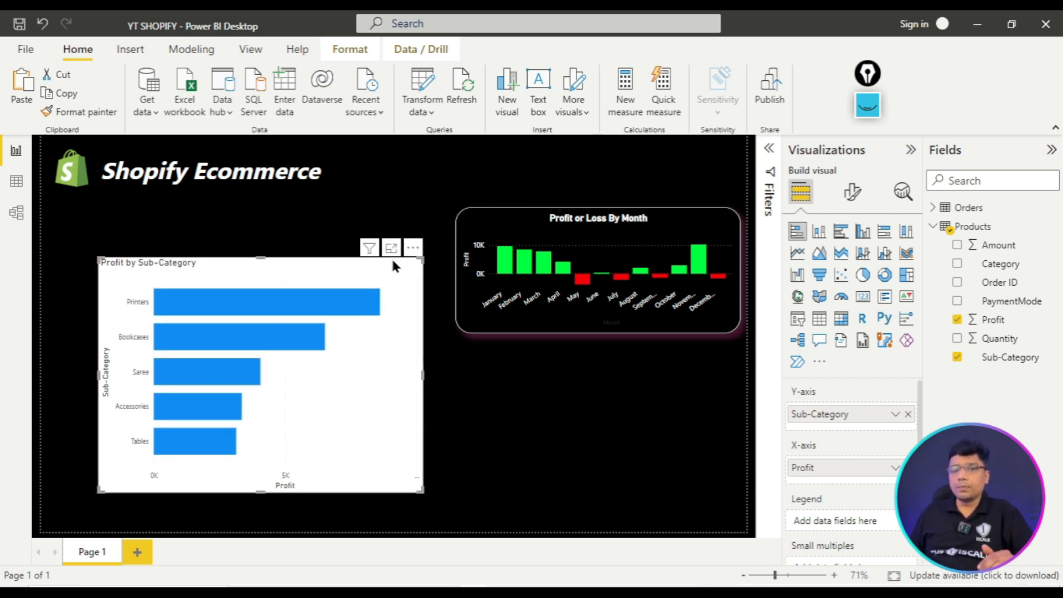
left_click(314, 222)
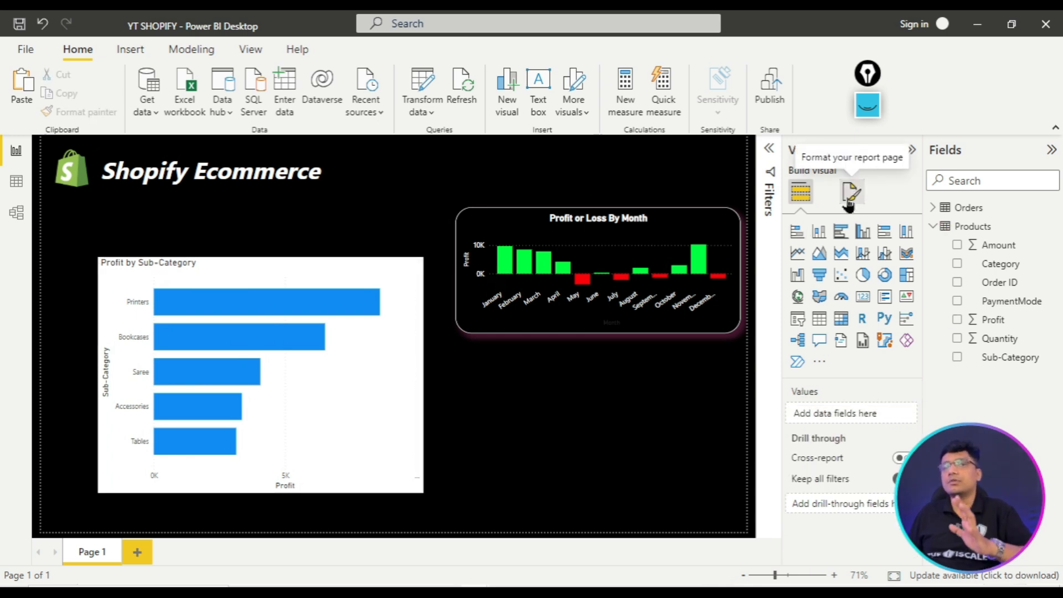
left_click(498, 228)
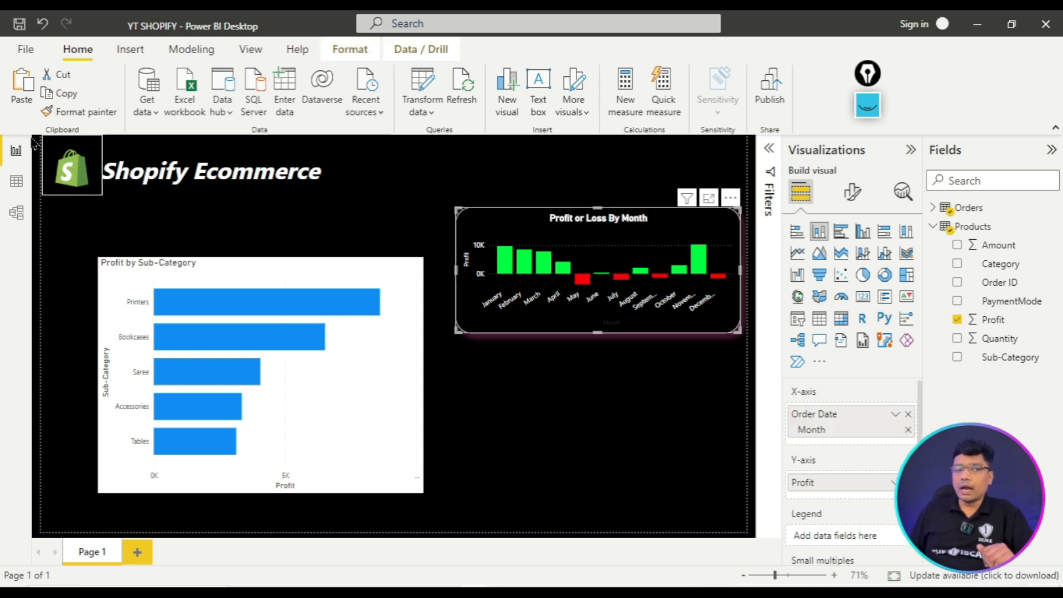
left_click(867, 106)
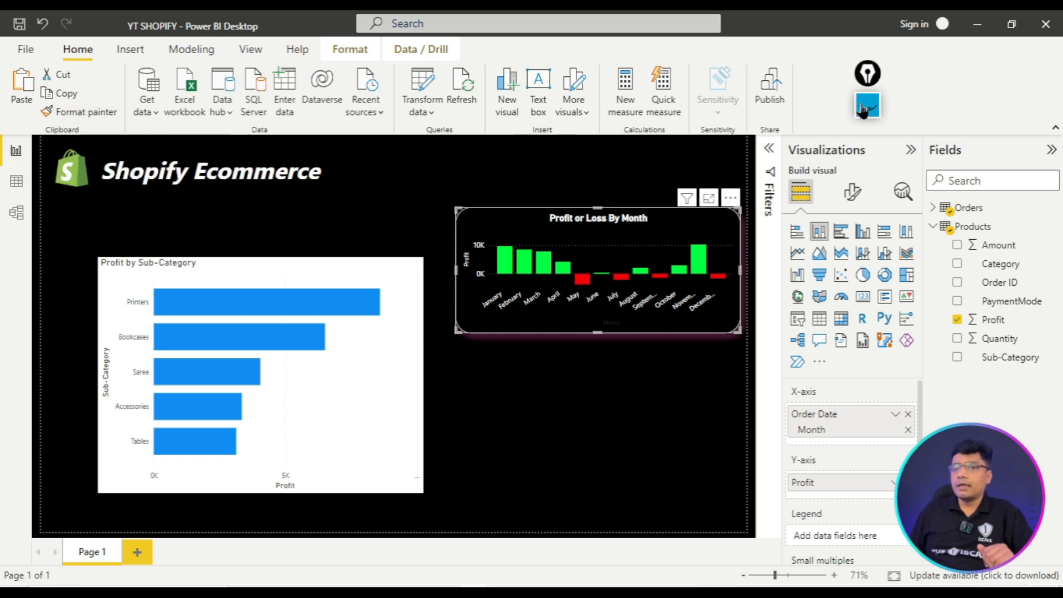
left_click_drag(34, 100, 145, 130)
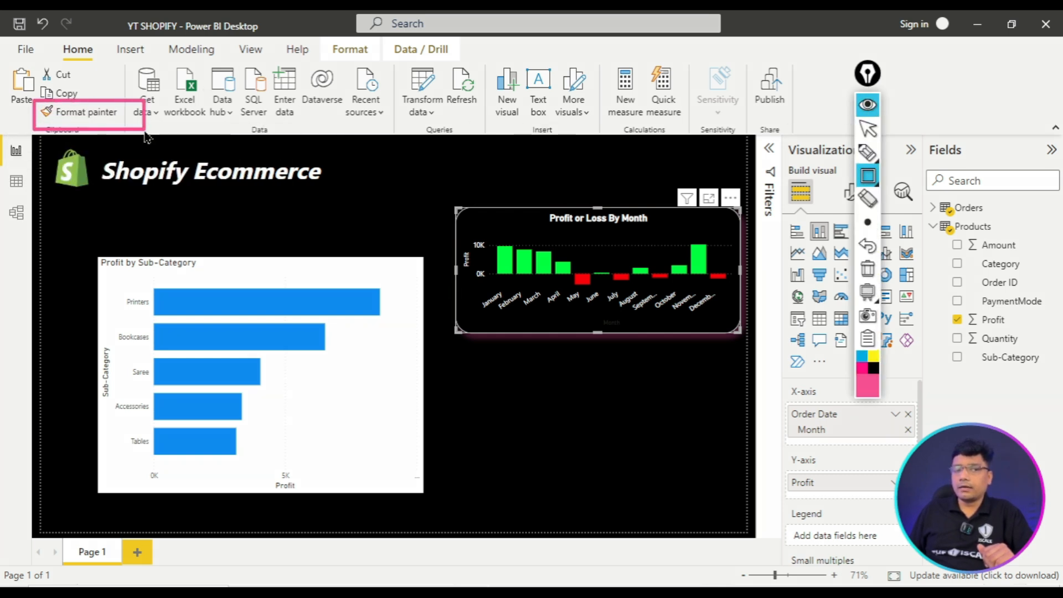
left_click(880, 273)
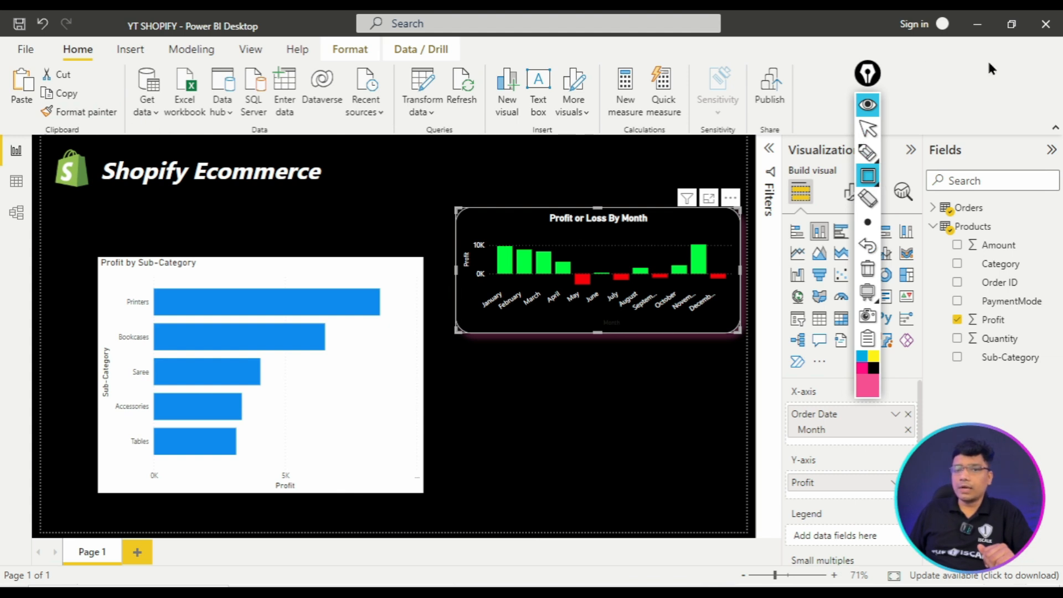
left_click(868, 105)
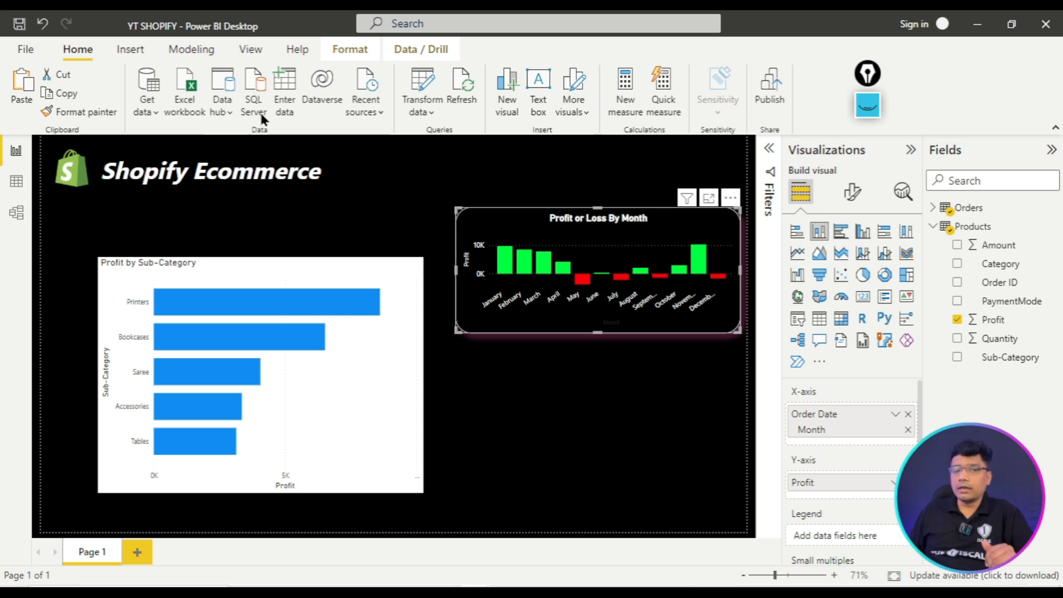
- Copy the Profit or Loss By Month chart's formatting onto the Profit by Sub-Category chart with Format painter, and shift that chart slightly up and left
left_click(88, 112)
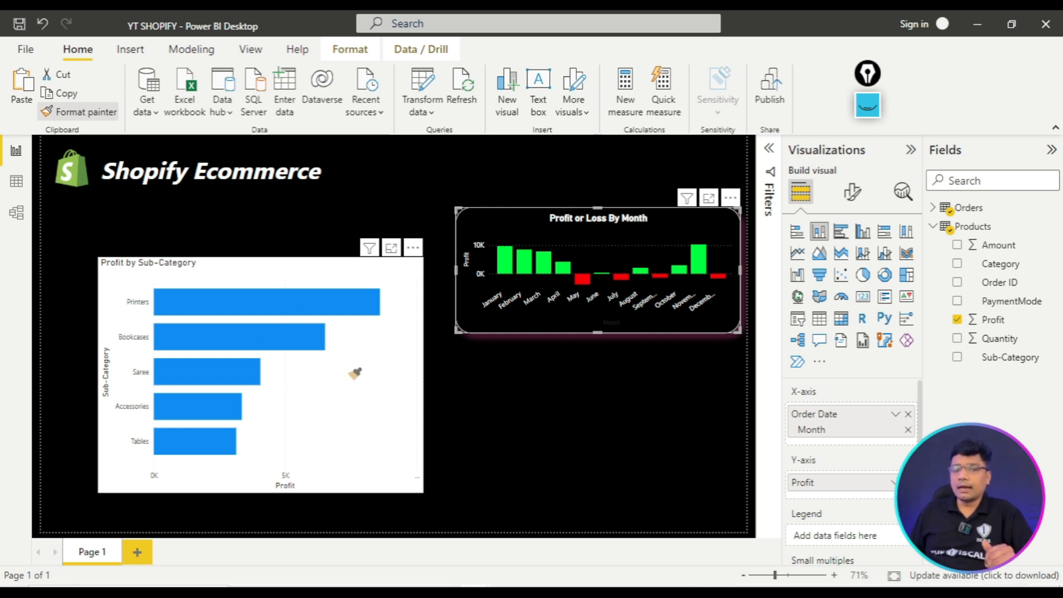
left_click(352, 374)
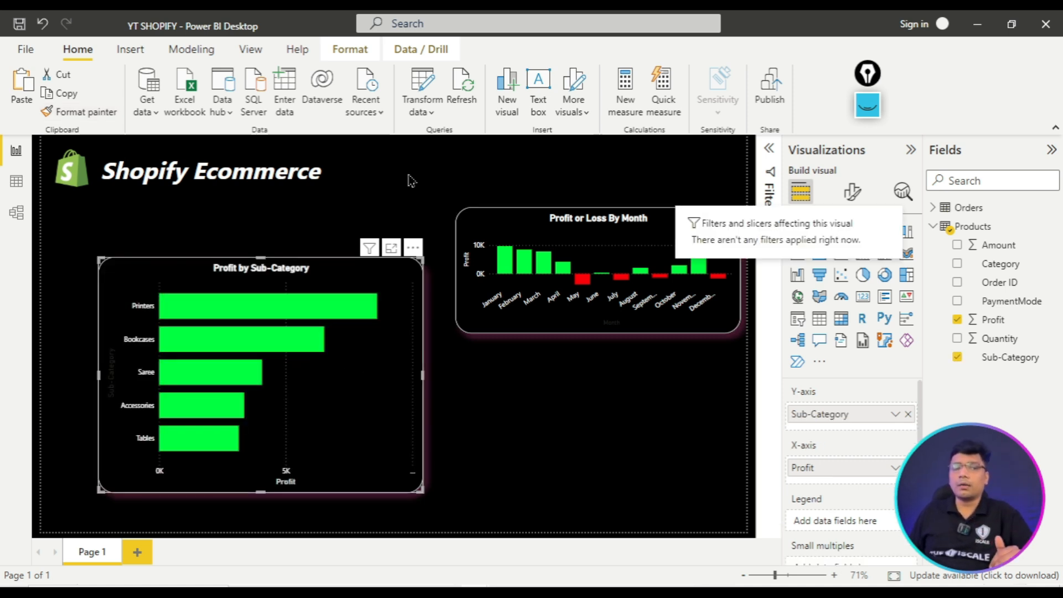
left_click_drag(296, 263, 281, 259)
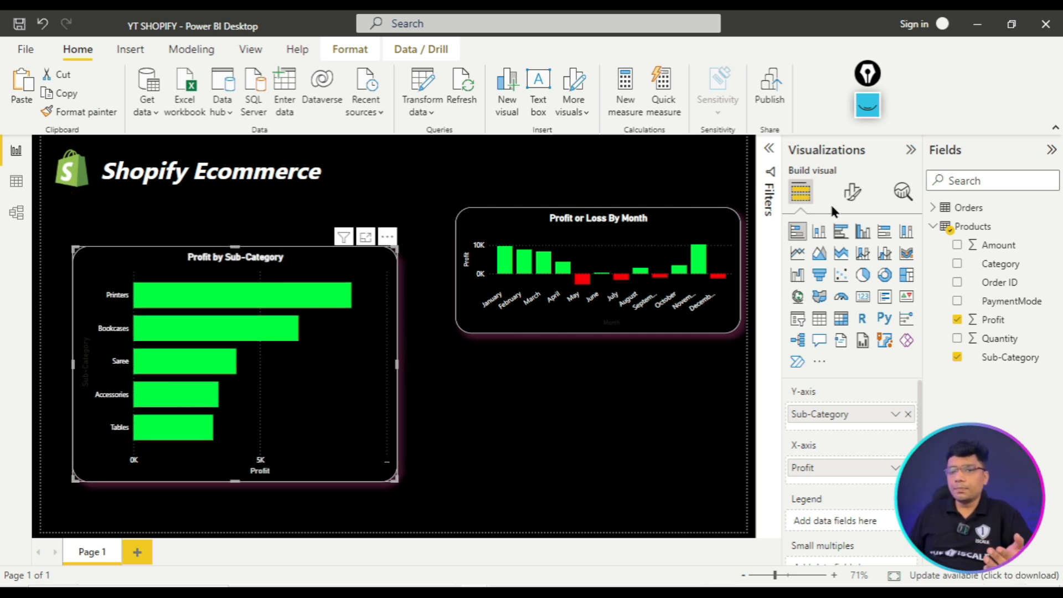
- Change the Profit by Sub-Category chart's title text to "Top 5 Products Category", checking the wording in the reference PDF
left_click(848, 195)
left_click(845, 266)
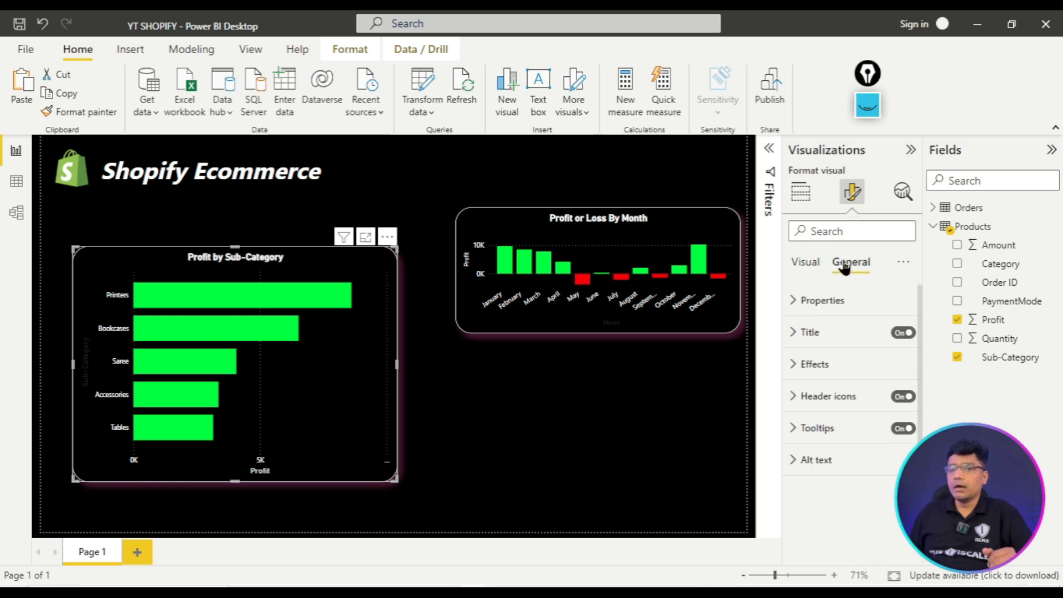
left_click(810, 333)
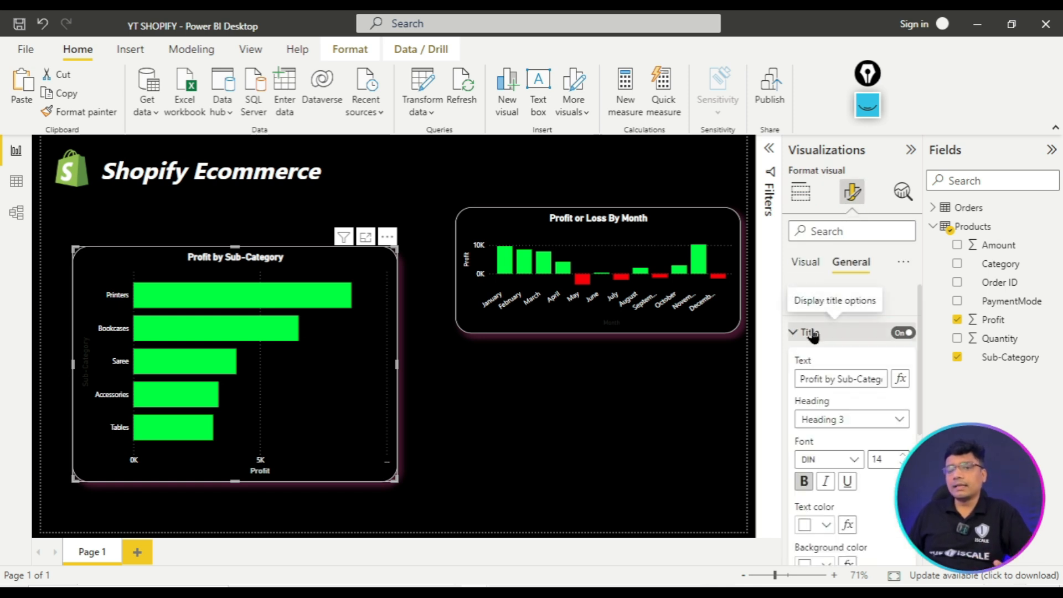
left_click(835, 379)
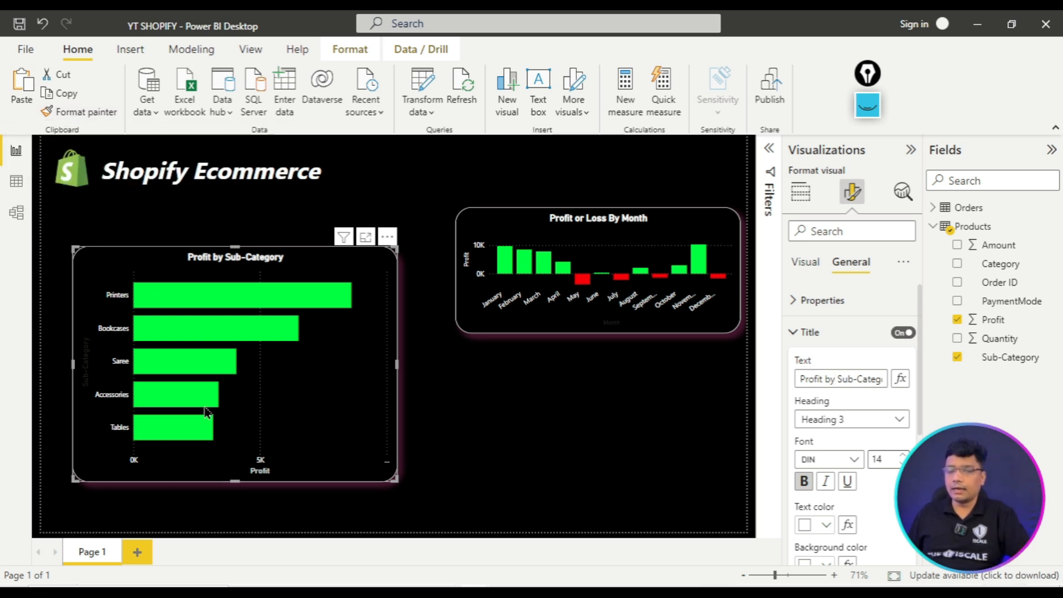
key("alt+Tab")
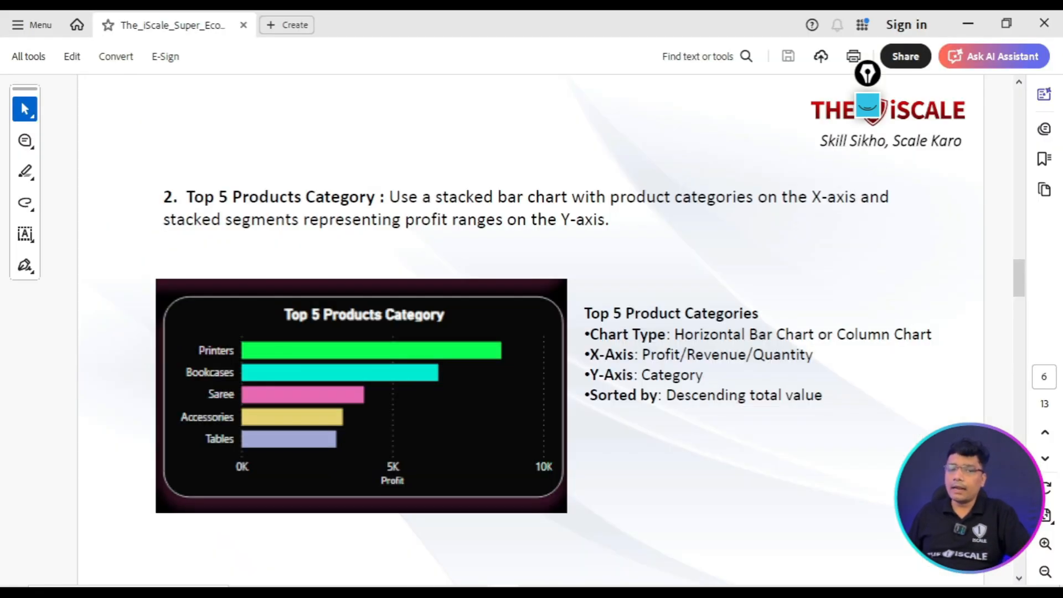
key("alt+Tab")
triple_click(810, 378)
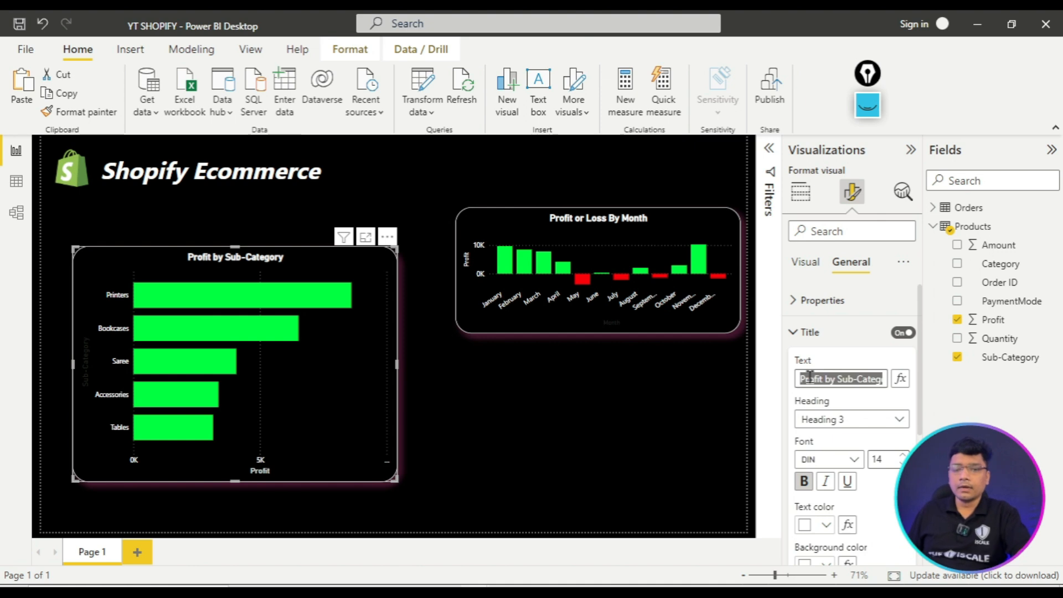
type("To")
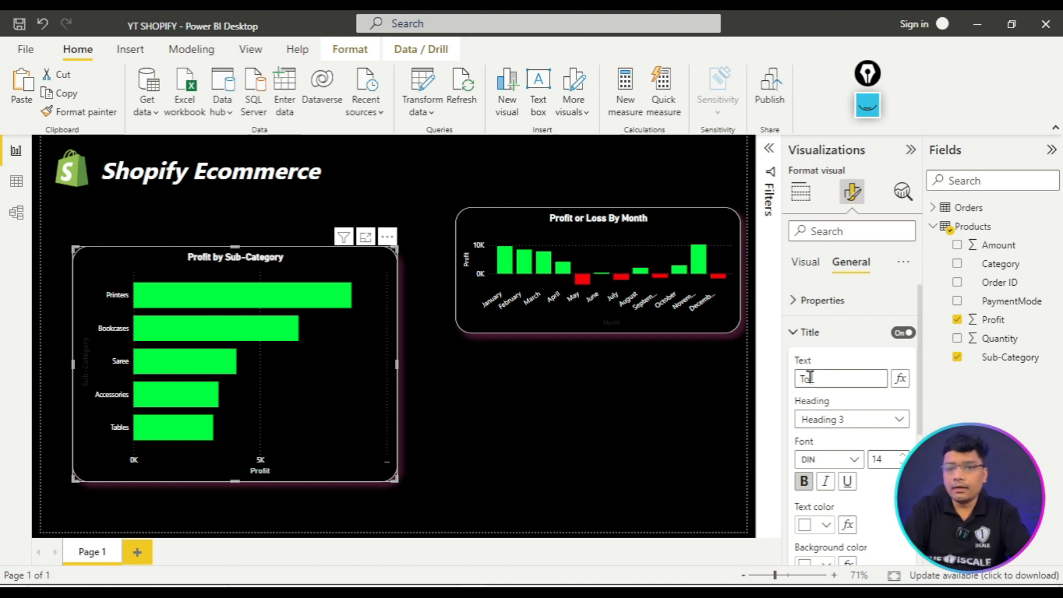
type("p 5 Products Category")
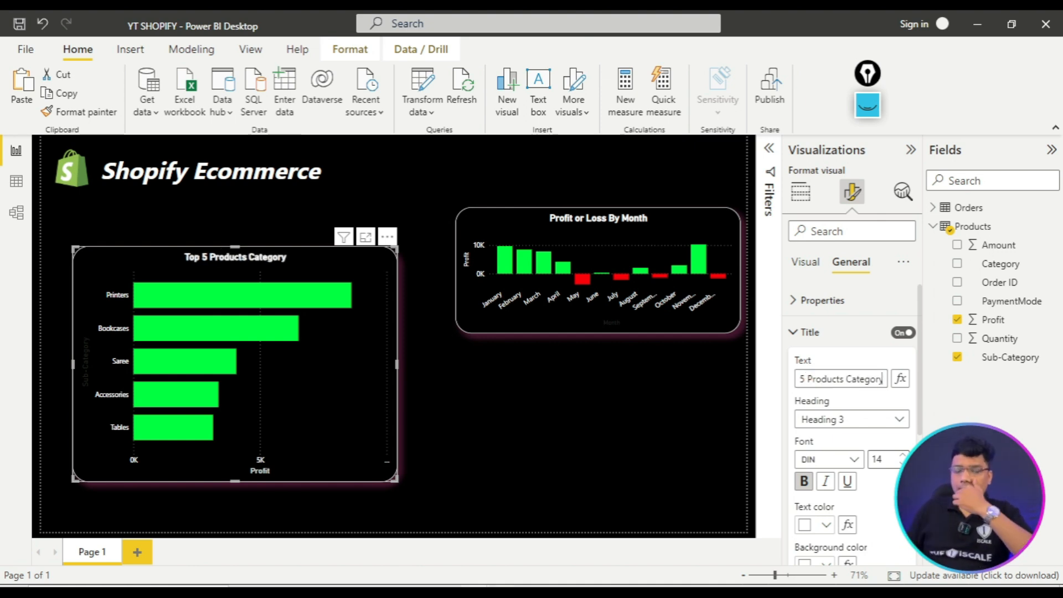
left_click(2, 489)
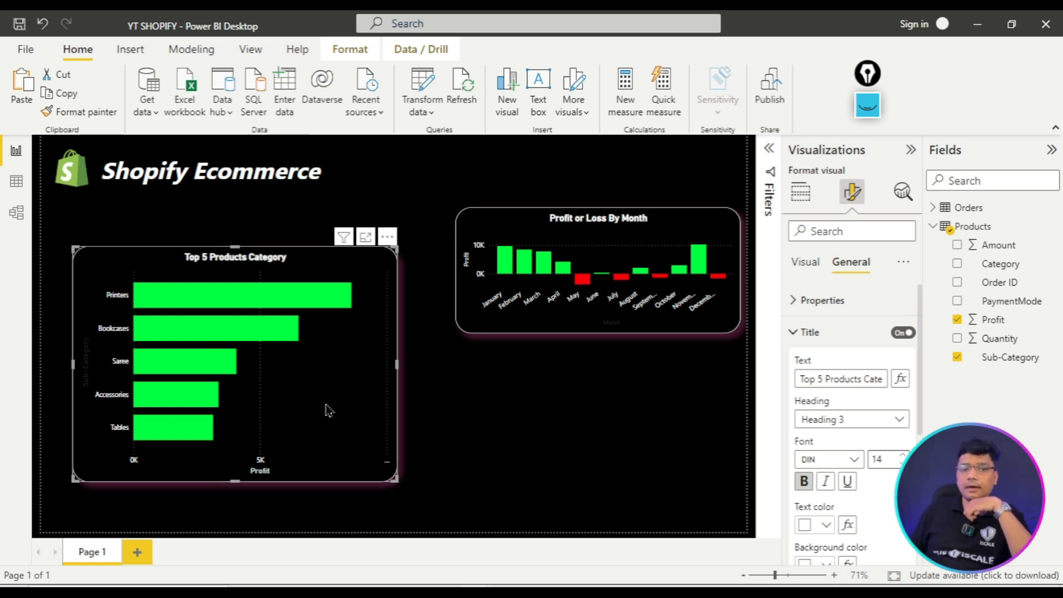
- Try out a different size for the Top 5 Products Category chart and shift it down and right on the page
left_click_drag(394, 479, 376, 394)
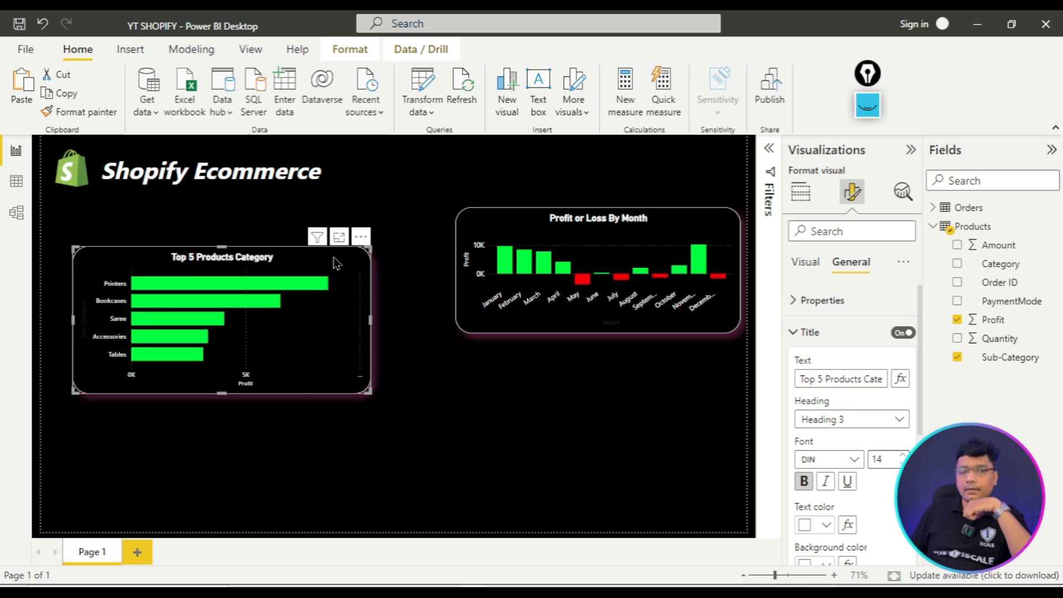
left_click_drag(333, 259, 364, 291)
left_click_drag(416, 449, 449, 492)
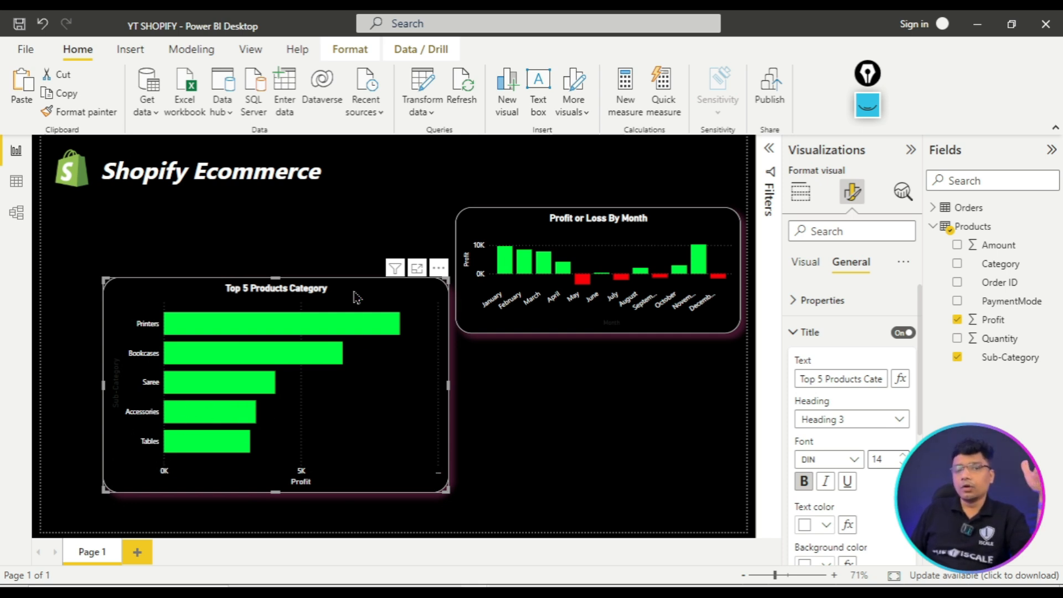
- Check the reference Top 5 Products Category chart in the PDF, and expand the bar color settings of the report's chart
left_click(503, 593)
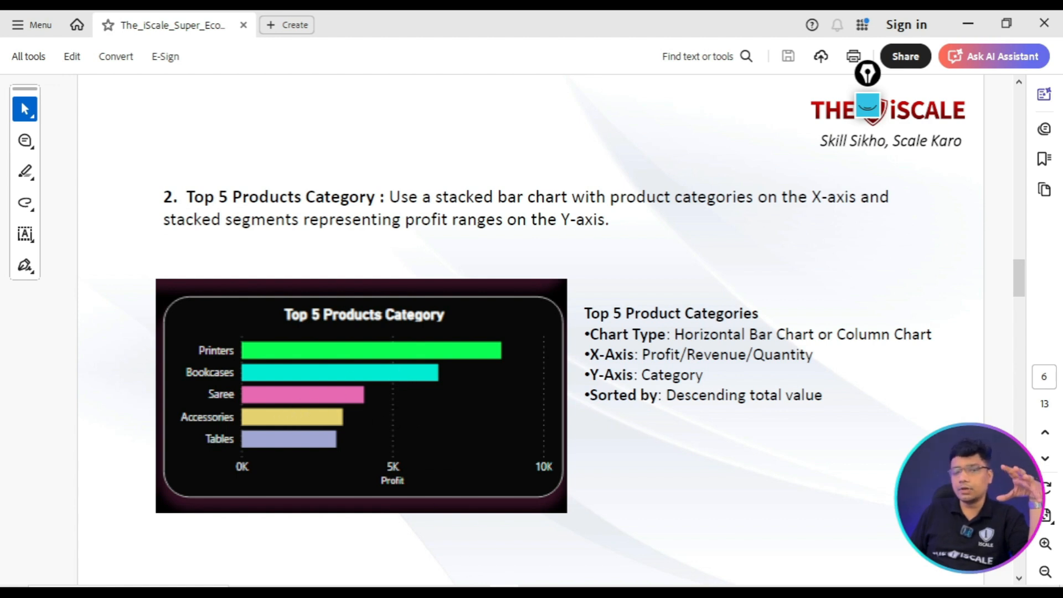
left_click(503, 592)
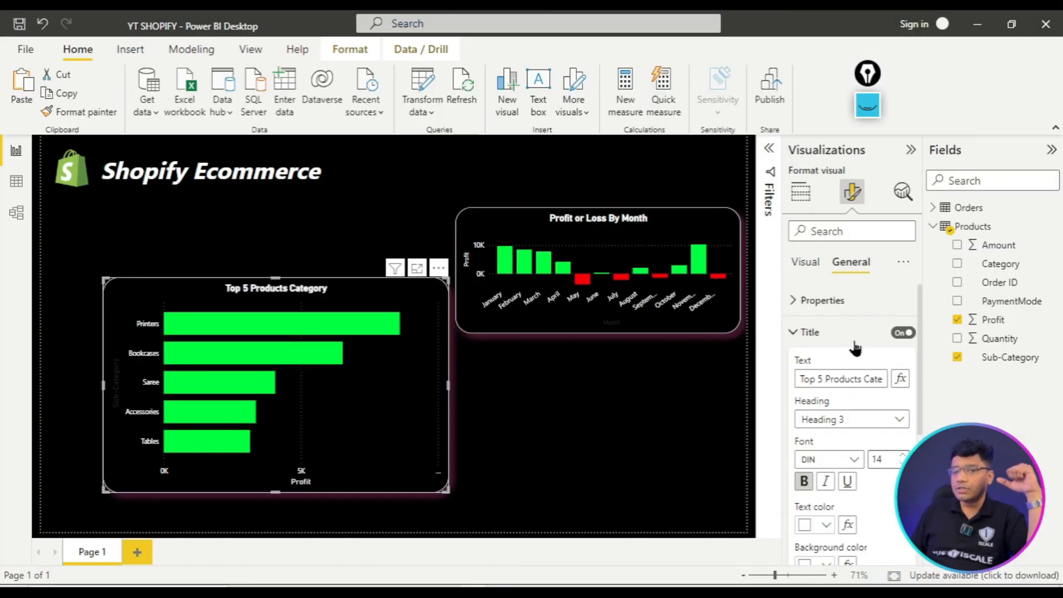
left_click(813, 330)
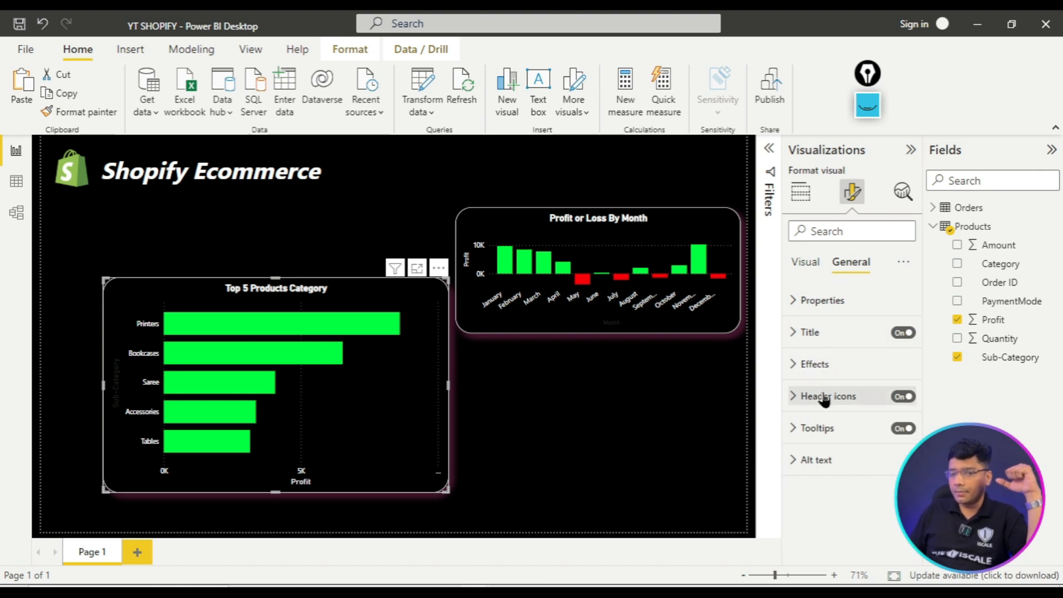
left_click(807, 265)
scroll(858, 421, "down", 1)
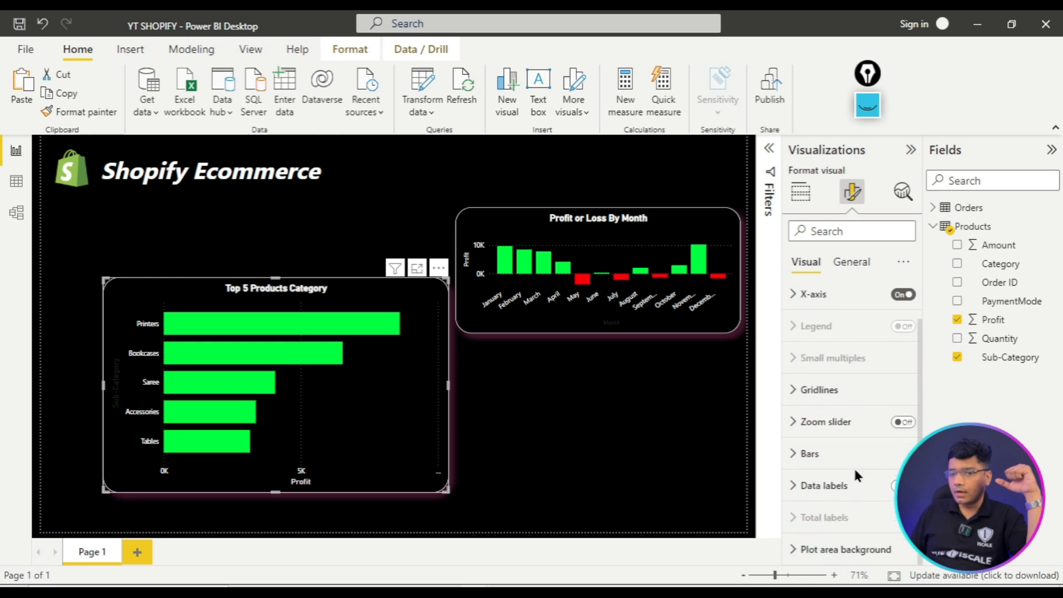
left_click(825, 462)
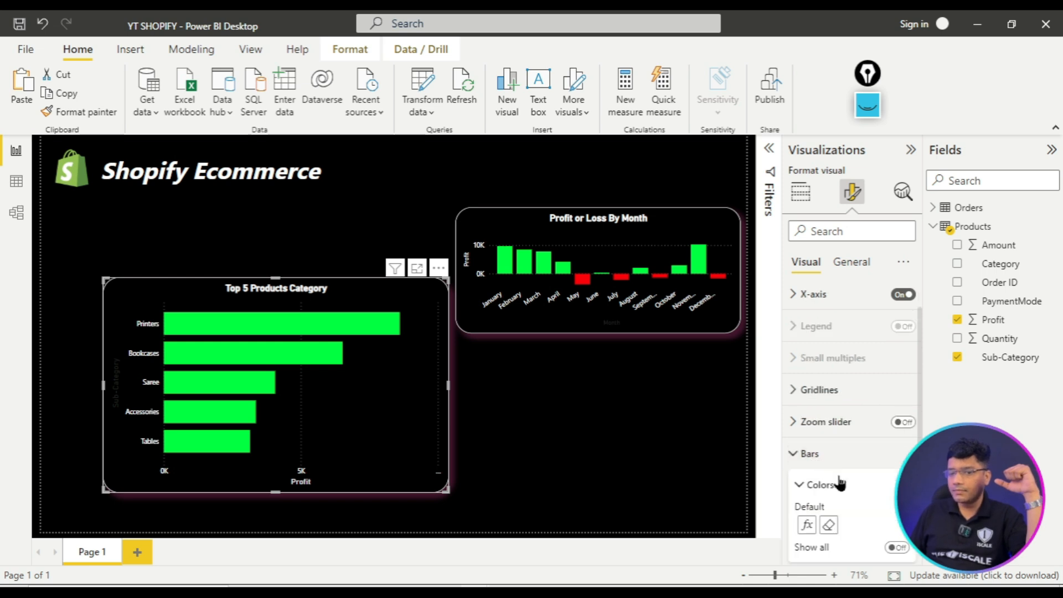
scroll(838, 482, "down", 2)
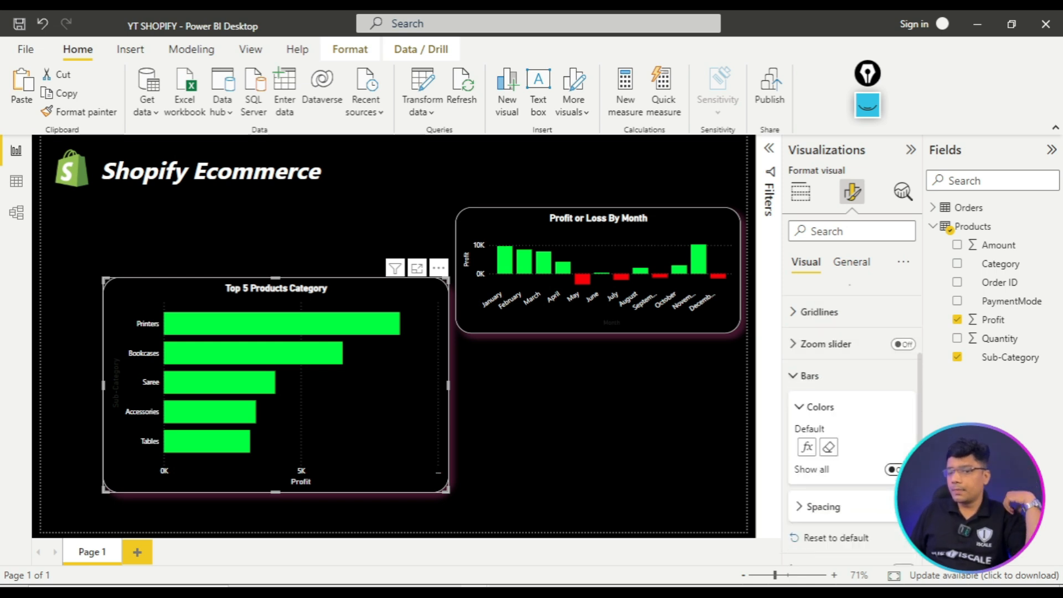
- Mark the default and Show all color controls with the screen pen, clear the markings, and turn on Show all for the bars
left_click(868, 106)
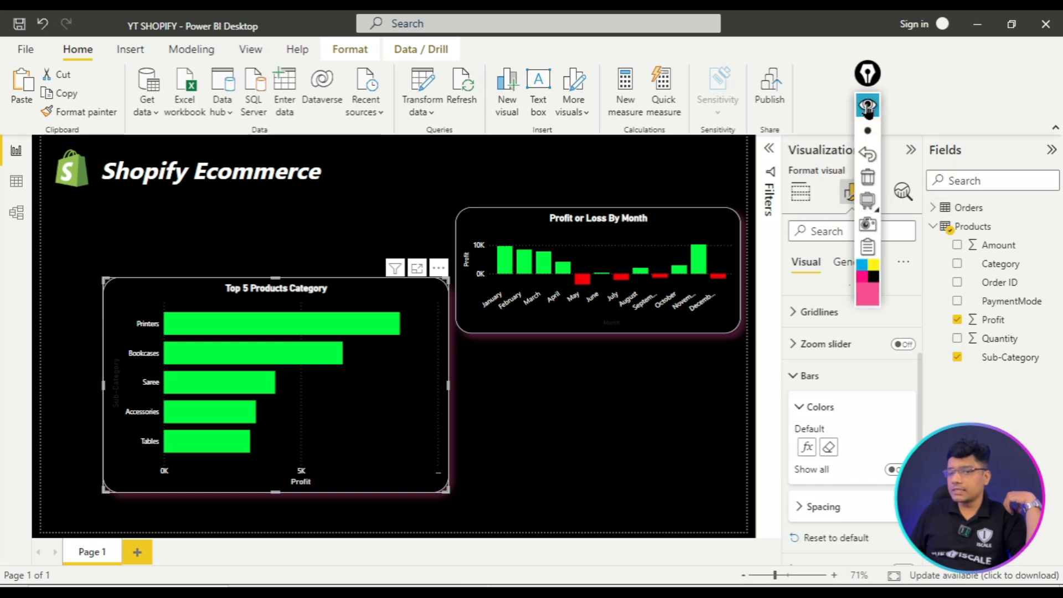
left_click_drag(832, 451, 846, 454)
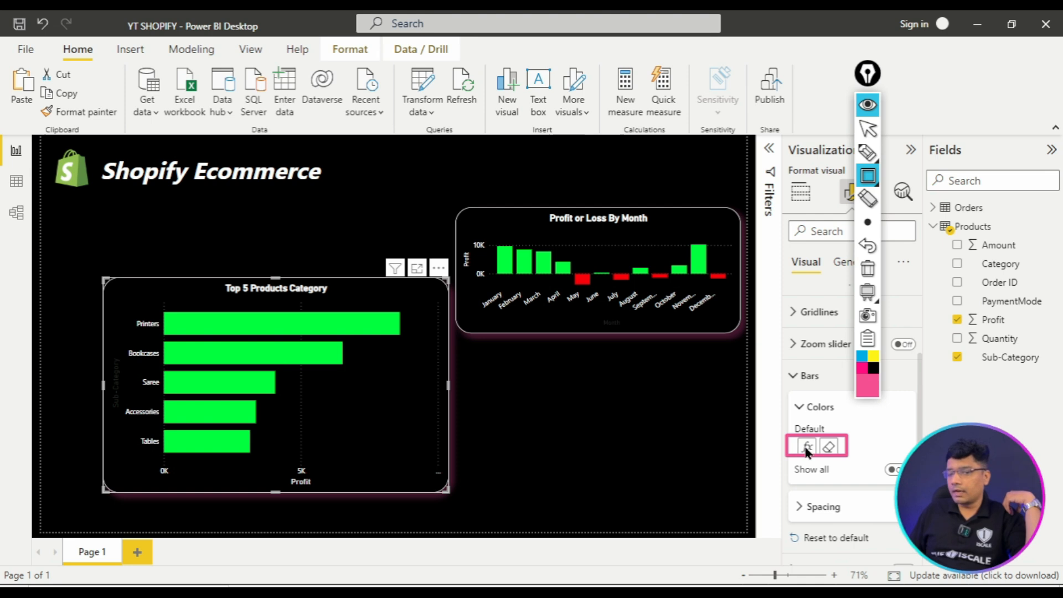
left_click_drag(881, 460, 903, 482)
left_click(870, 272)
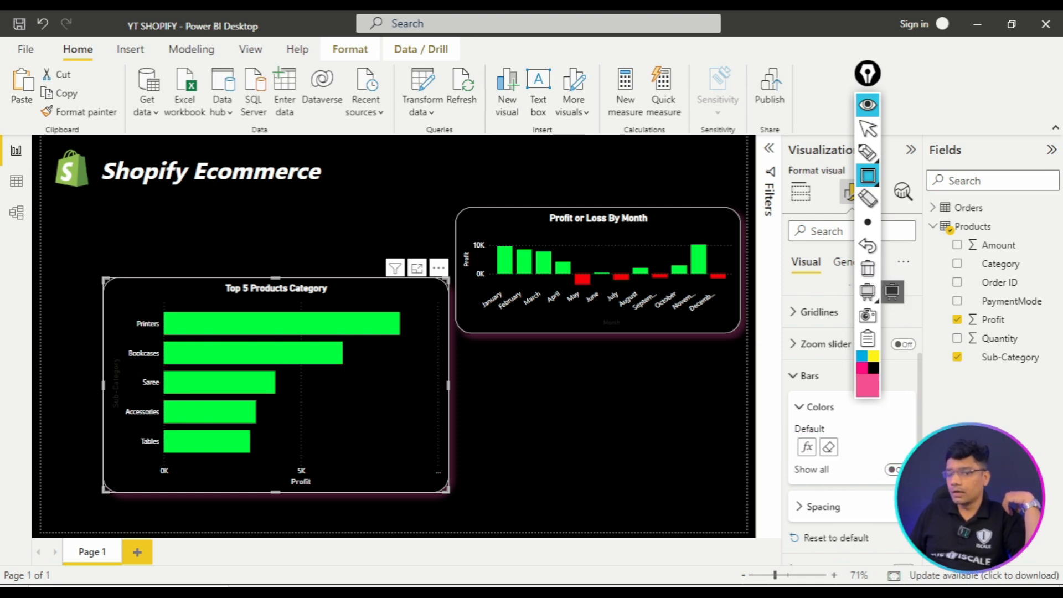
left_click(859, 108)
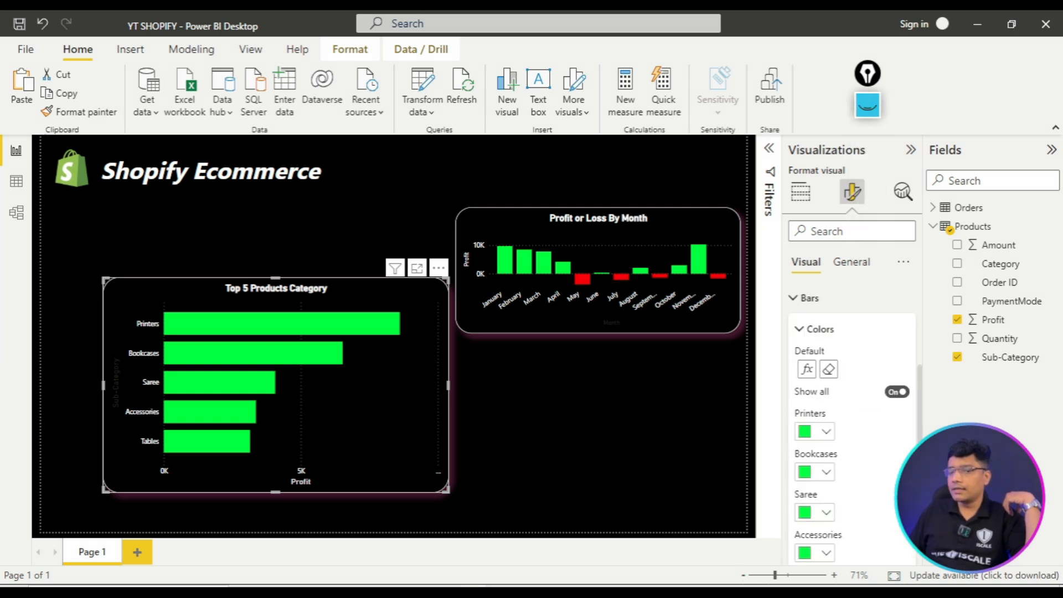
- Color the Bookcases bar light blue, Saree light orange, Accessories light gold and Tables light red
scroll(852, 415, "down", 3)
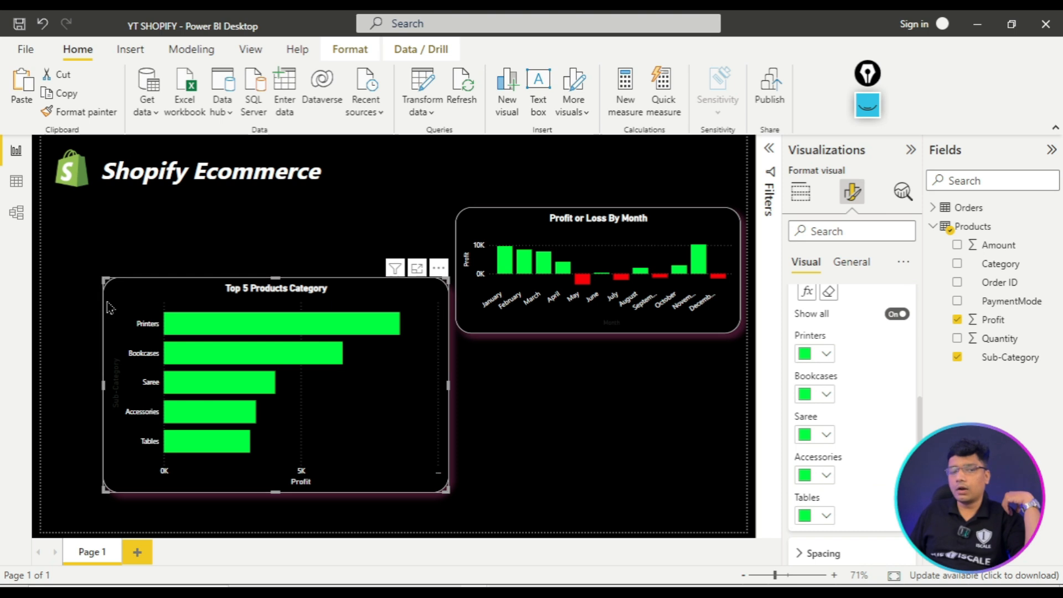
left_click(827, 395)
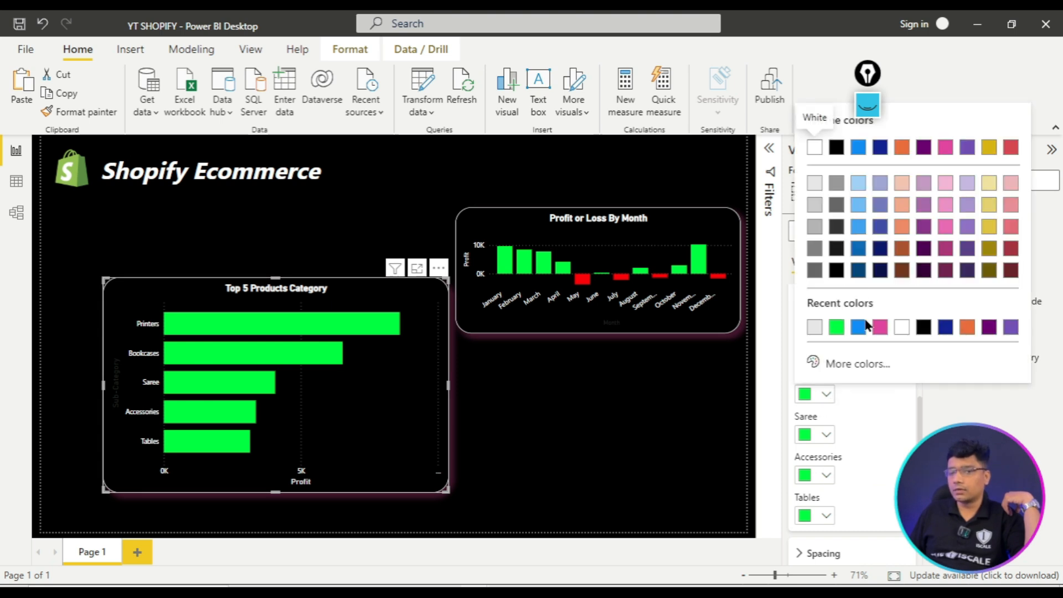
left_click(861, 189)
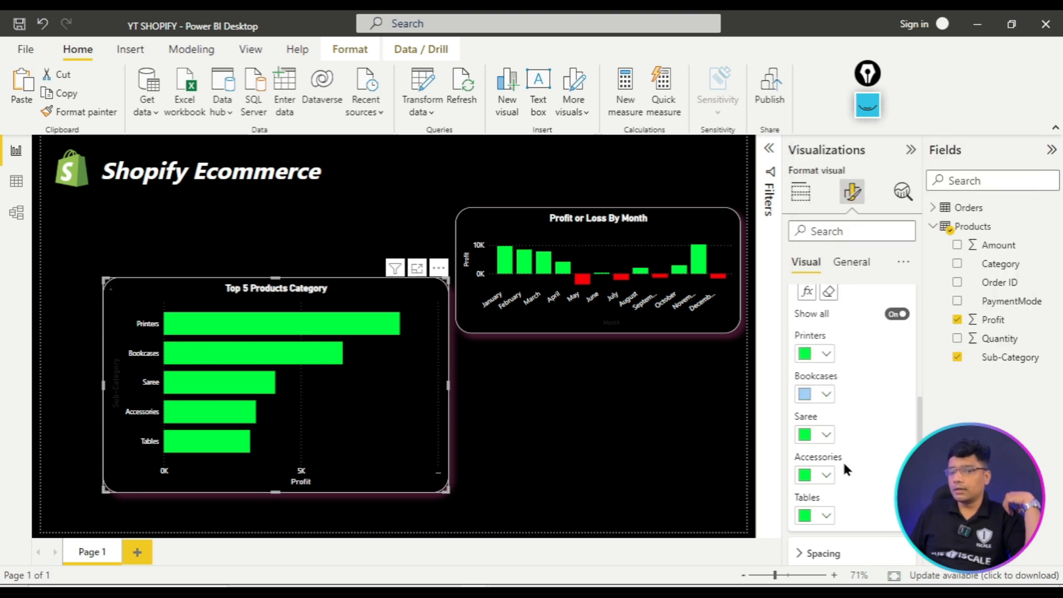
left_click(826, 433)
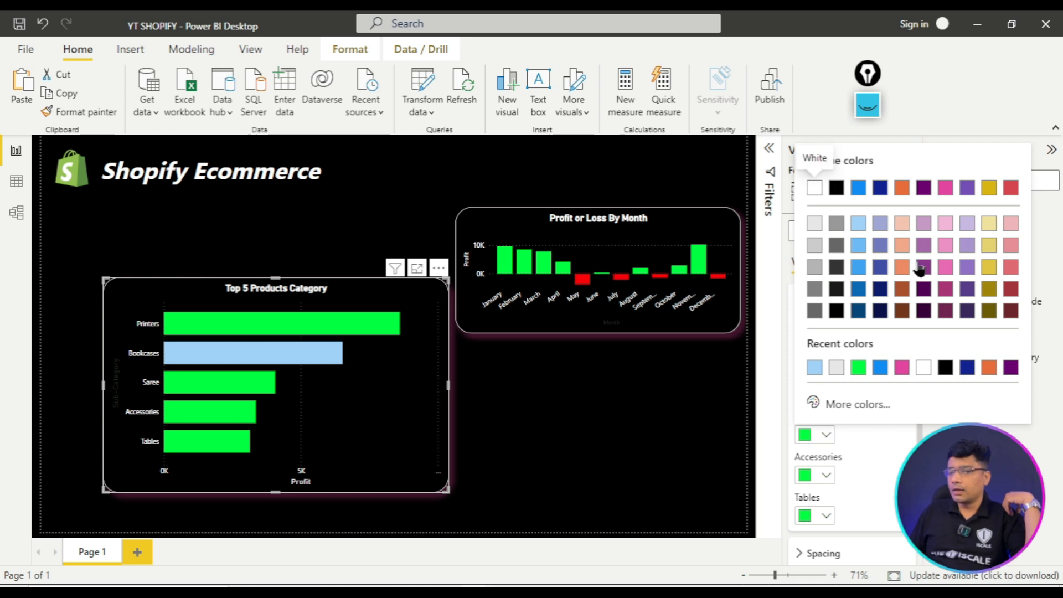
left_click(902, 246)
left_click(827, 468)
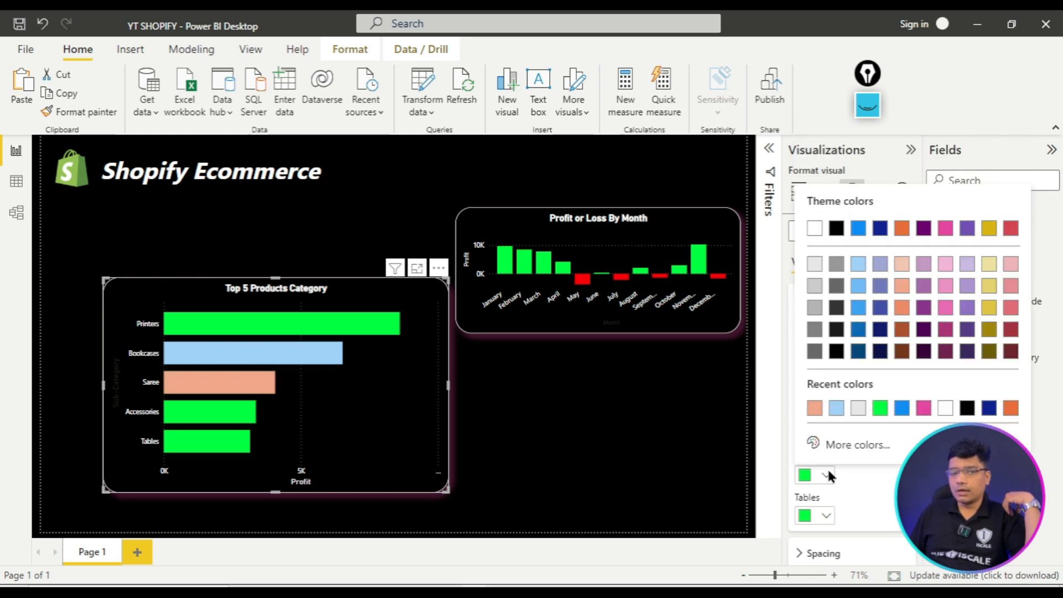
left_click(989, 286)
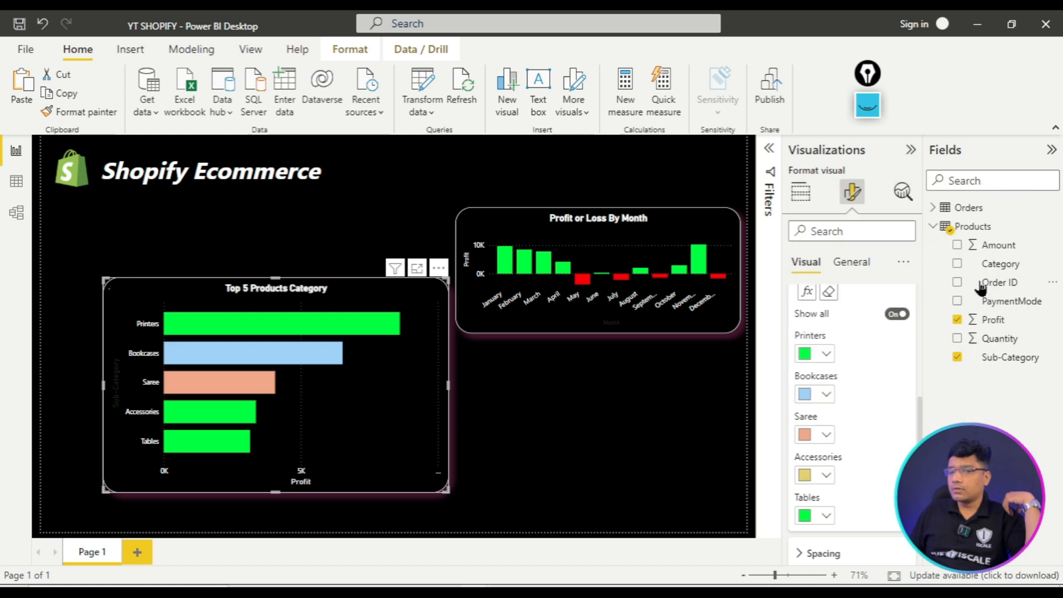
left_click(827, 518)
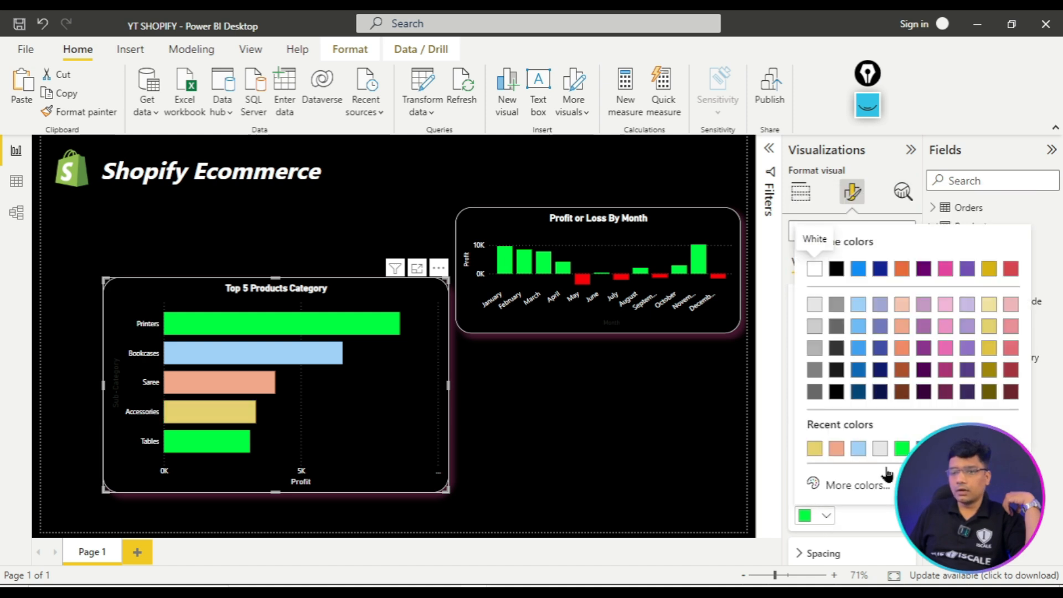
left_click(1014, 305)
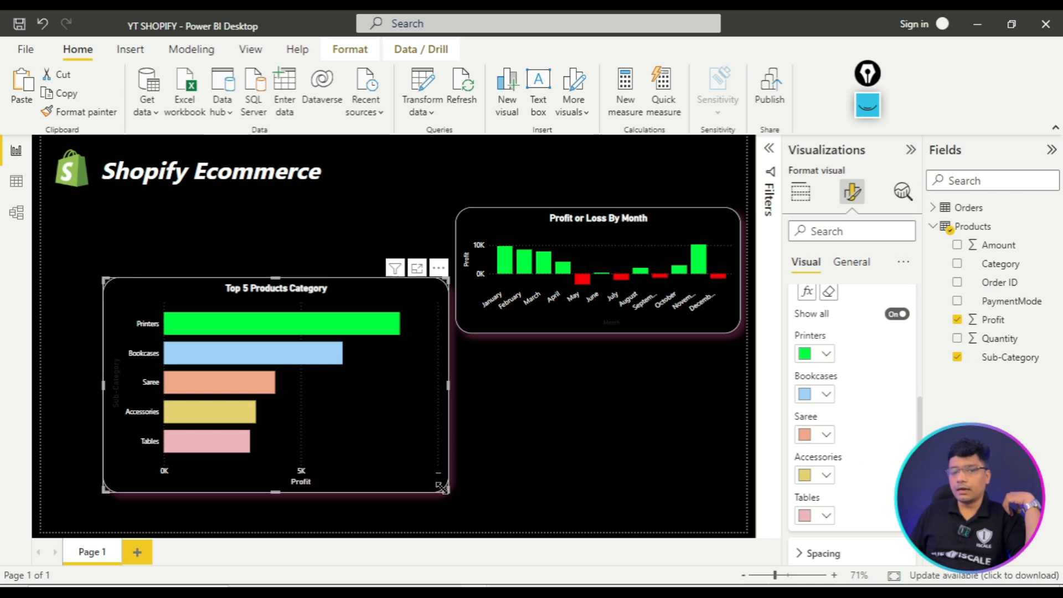
- Resize the Top 5 Products Category chart to match the width of Profit or Loss By Month and stack both charts at the page's lower right
left_click_drag(443, 480, 424, 410)
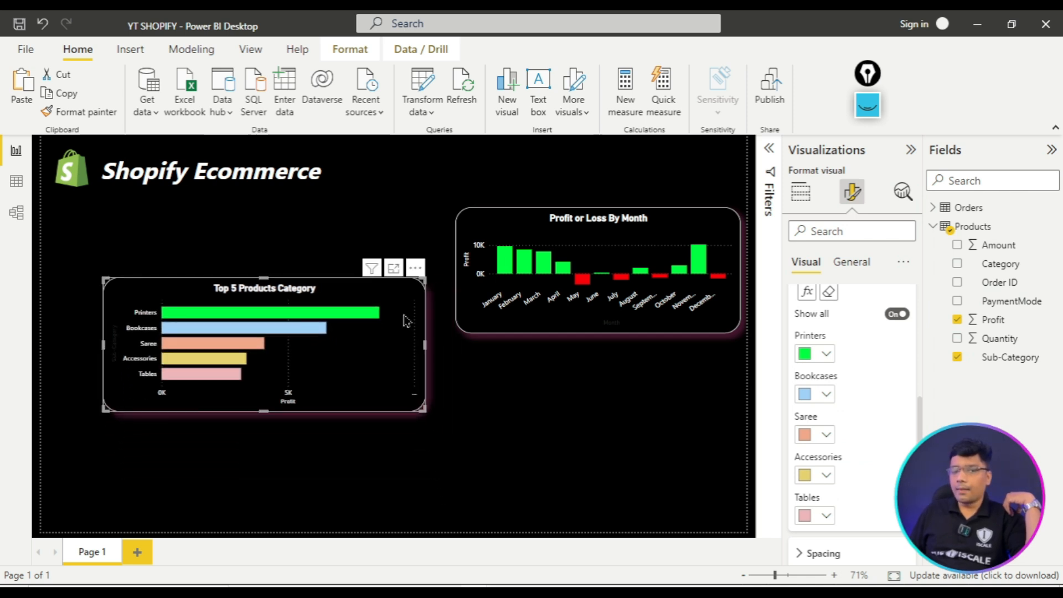
left_click_drag(391, 284, 709, 363)
left_click_drag(418, 423, 459, 425)
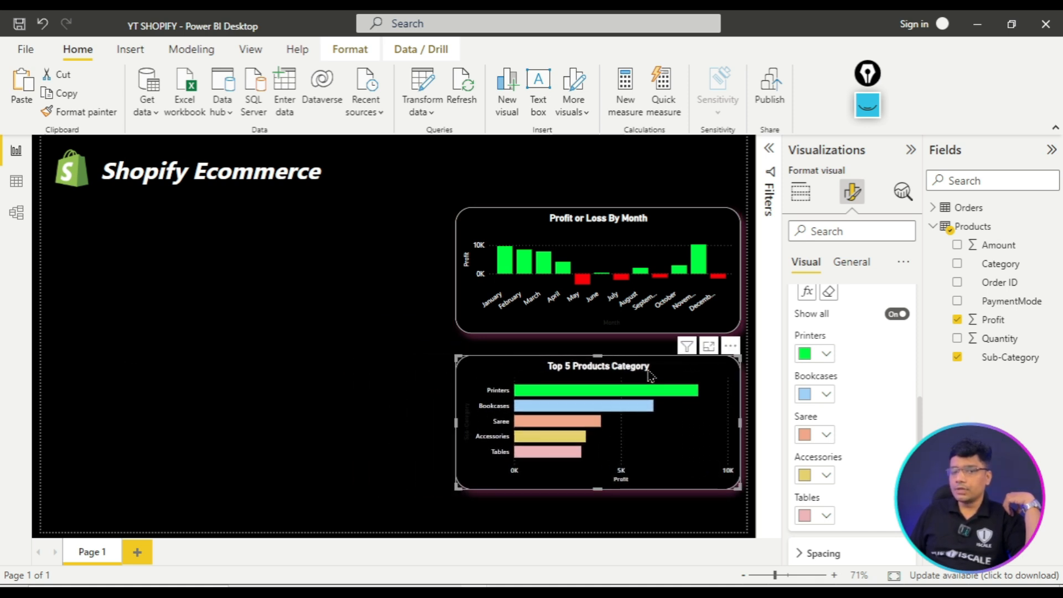
left_click_drag(693, 373, 694, 403)
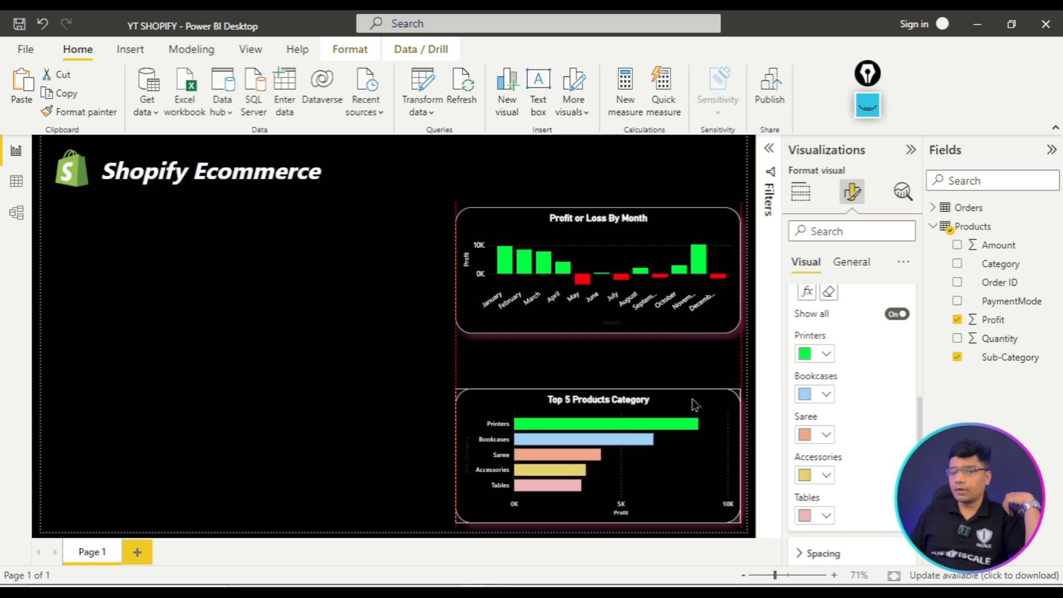
left_click_drag(669, 224, 665, 264)
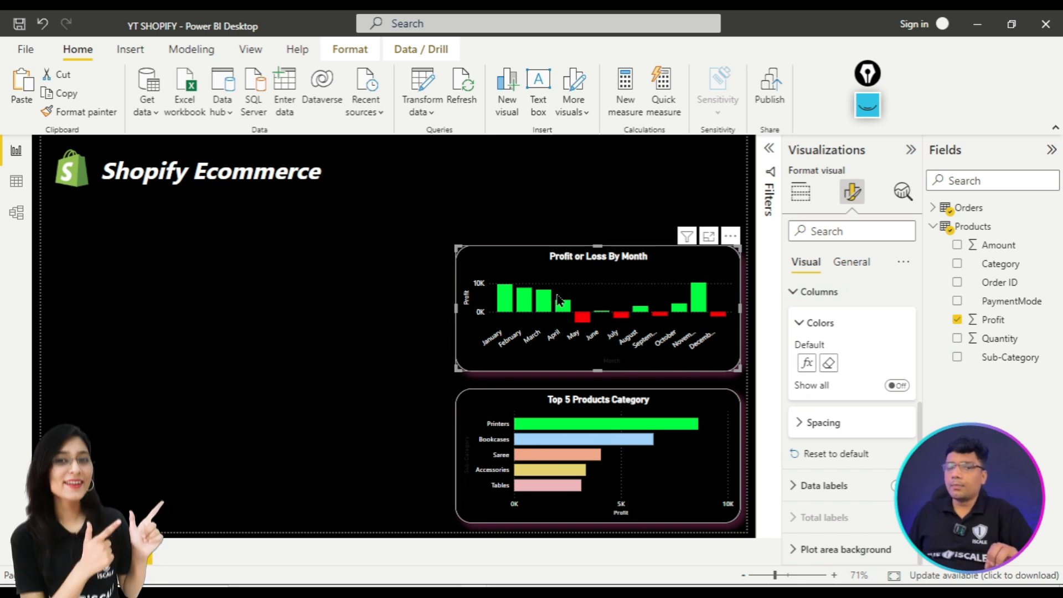
- Look over the finished dashboard in the shopify reference report, clear its visual selection, and return to the YT SHOPIFY report
mouse_move(443, 586)
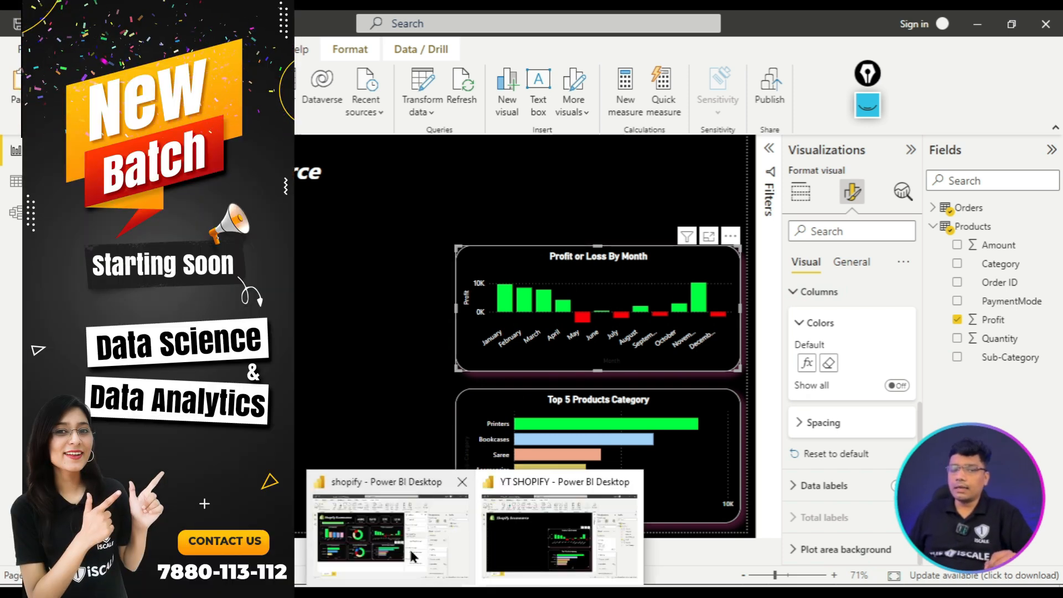
left_click(391, 529)
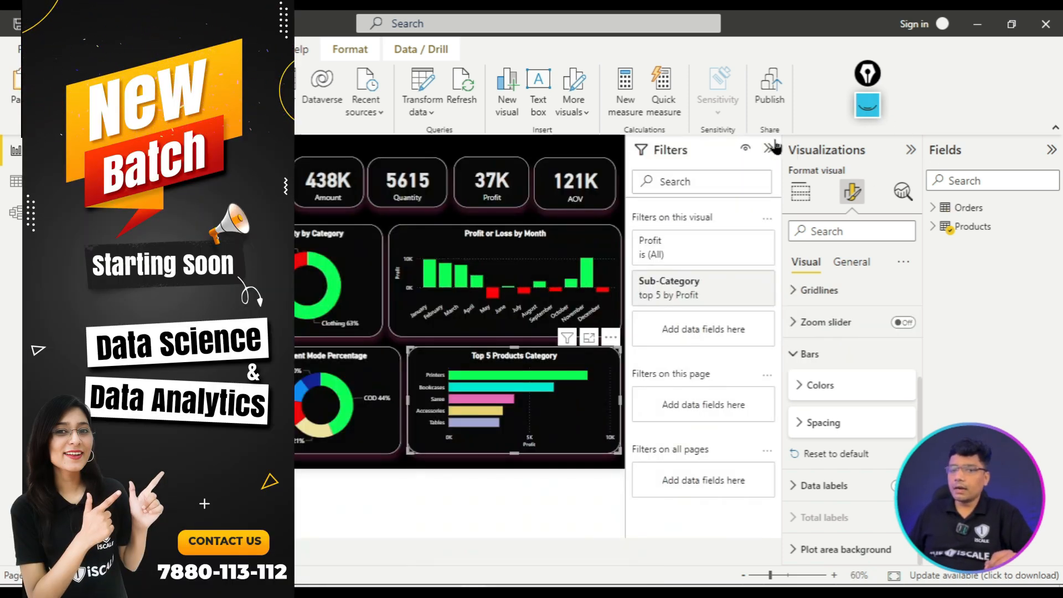
left_click(870, 109)
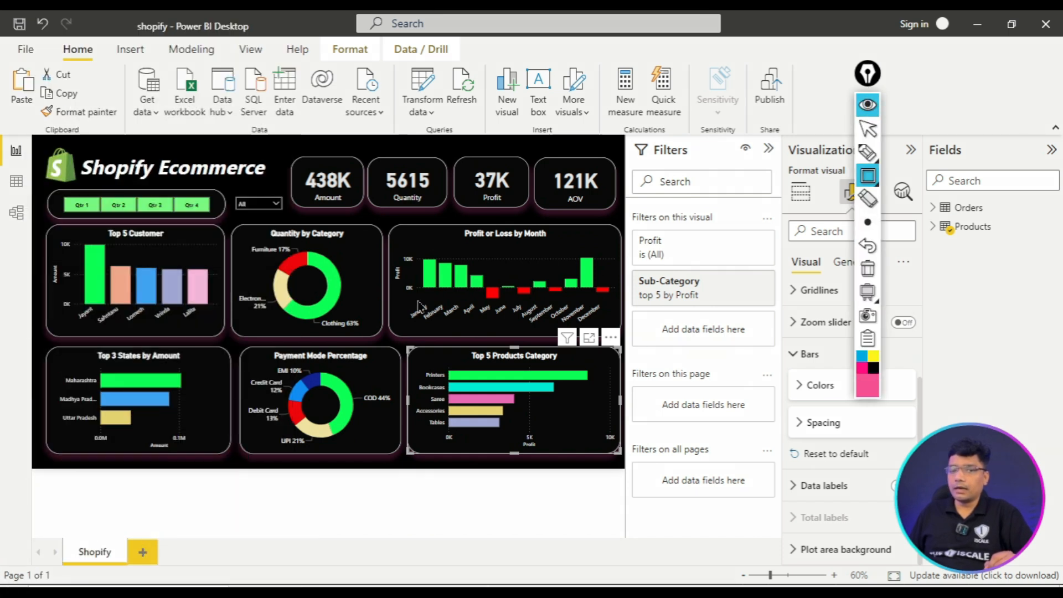
left_click(868, 129)
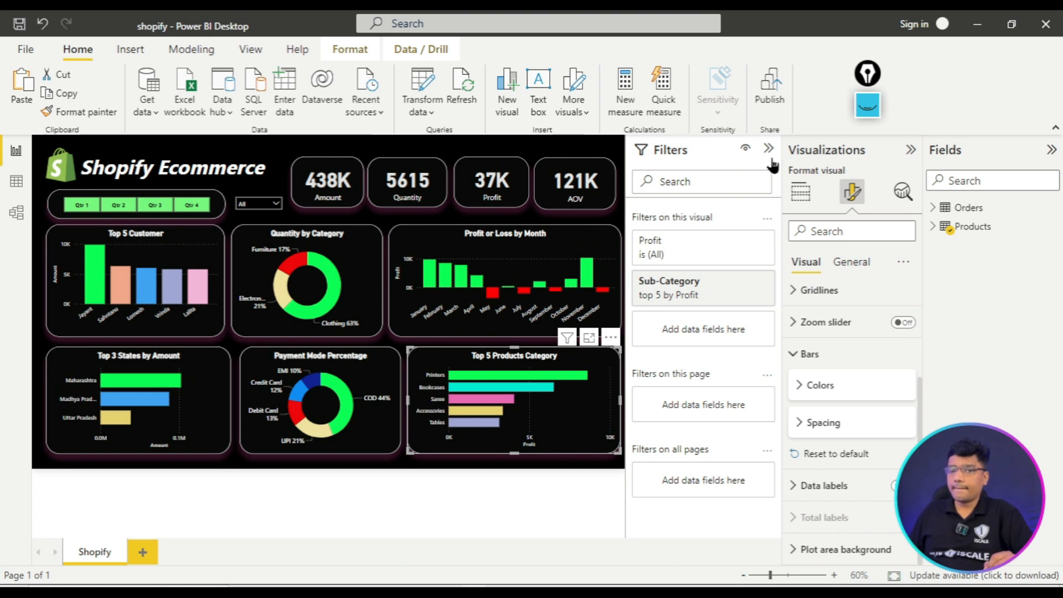
left_click(277, 149)
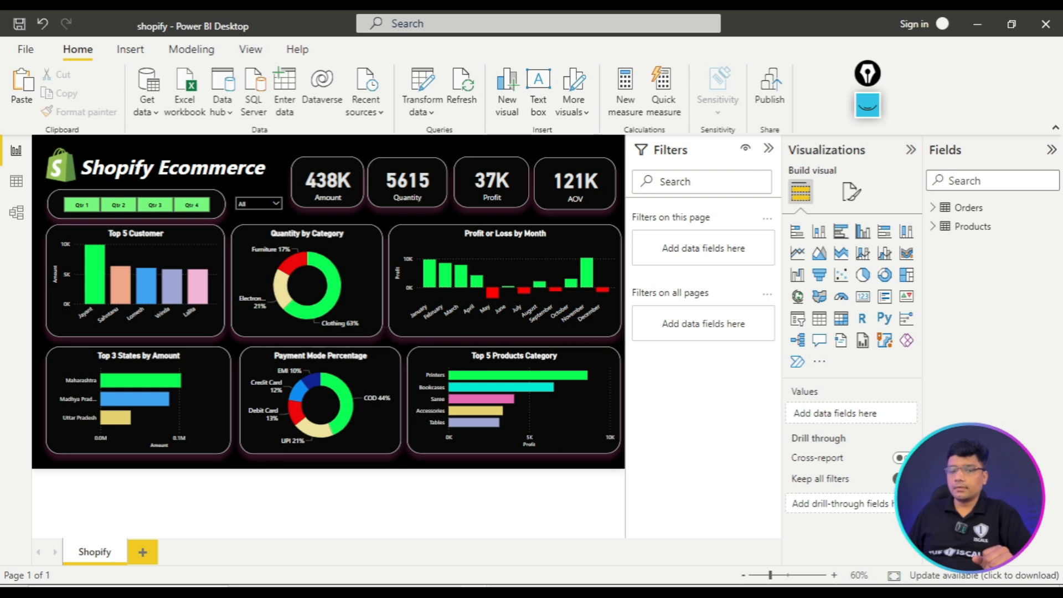
left_click(560, 533)
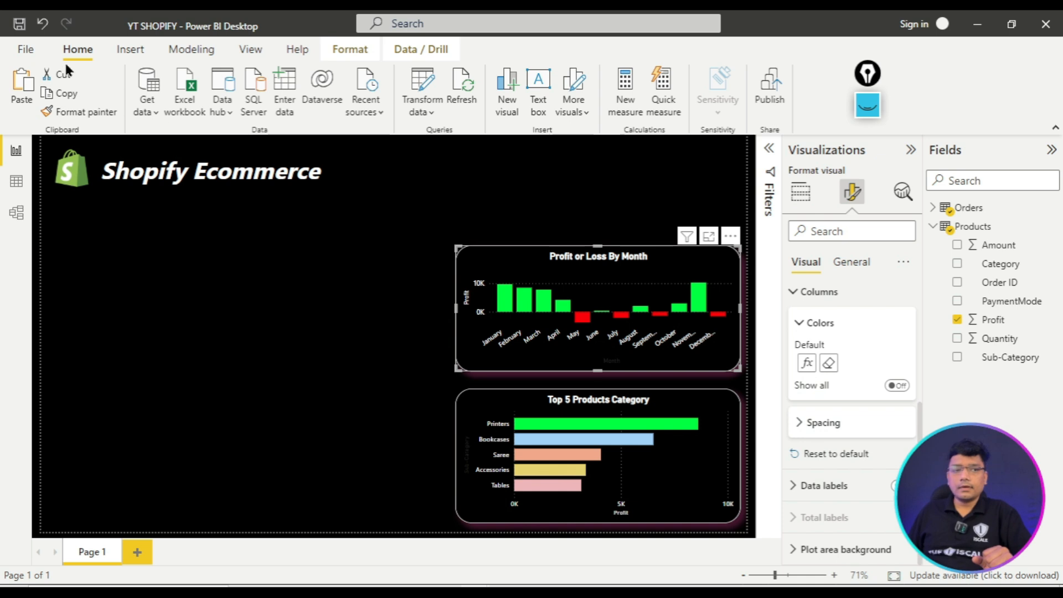
- Save the YT SHOPIFY report, outline the save control with the screen pen, and clear the marking
left_click(19, 23)
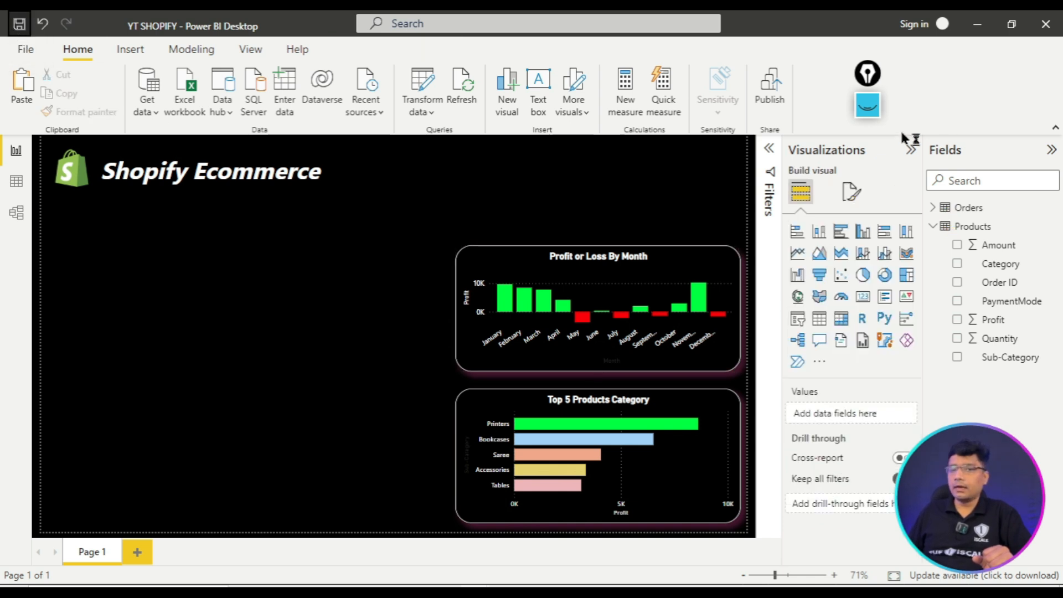
left_click(868, 107)
left_click_drag(1, 11, 43, 41)
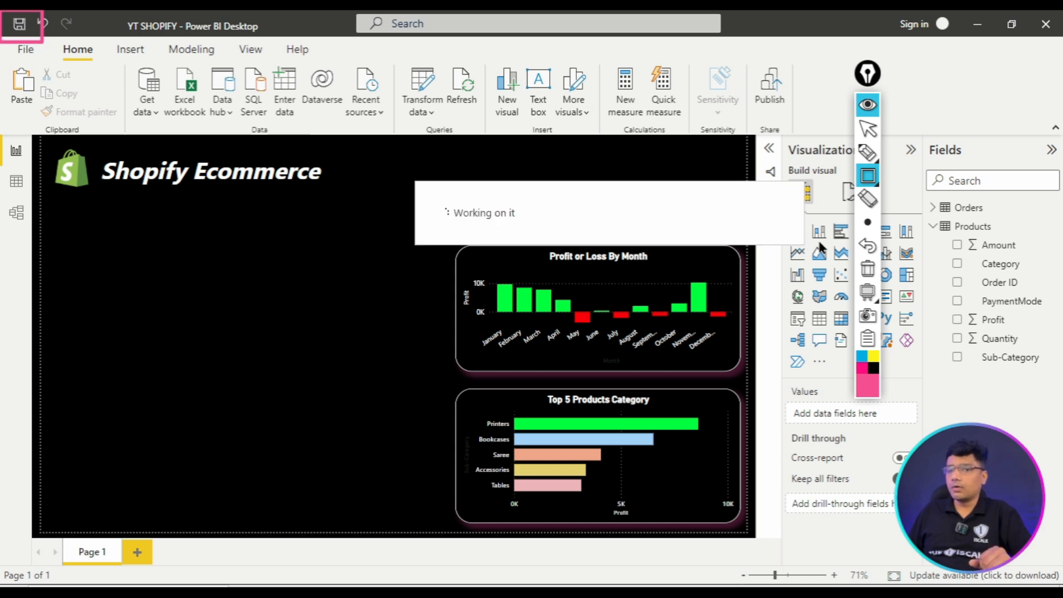
left_click(868, 269)
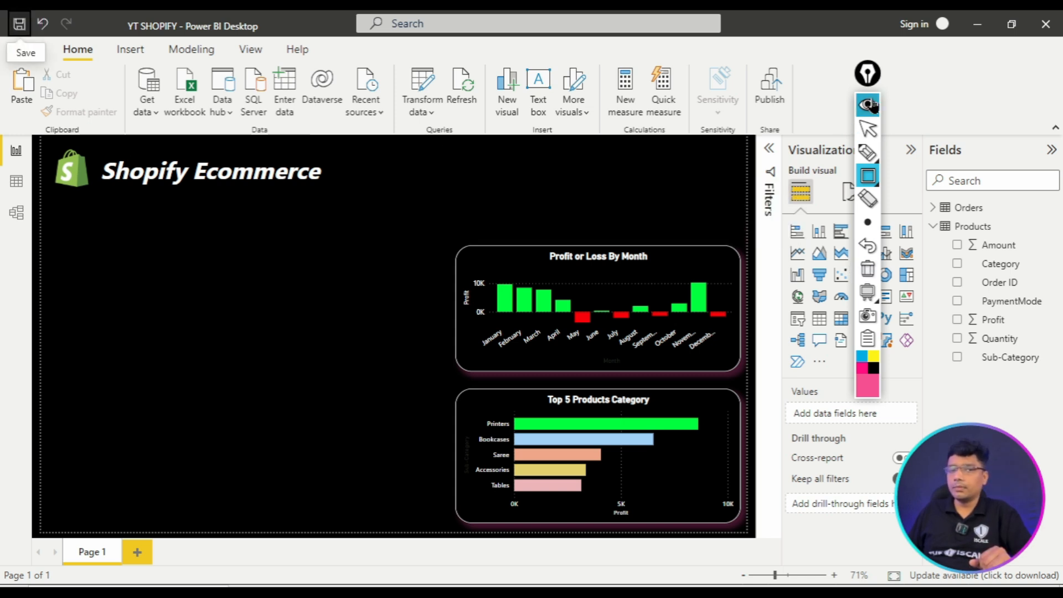
left_click(868, 104)
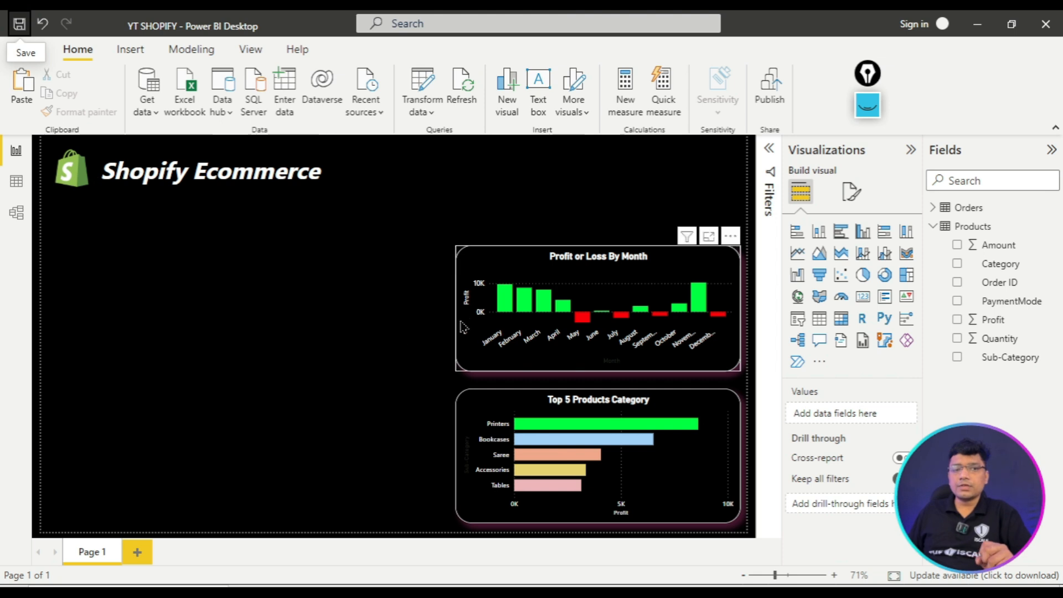
left_click(82, 53)
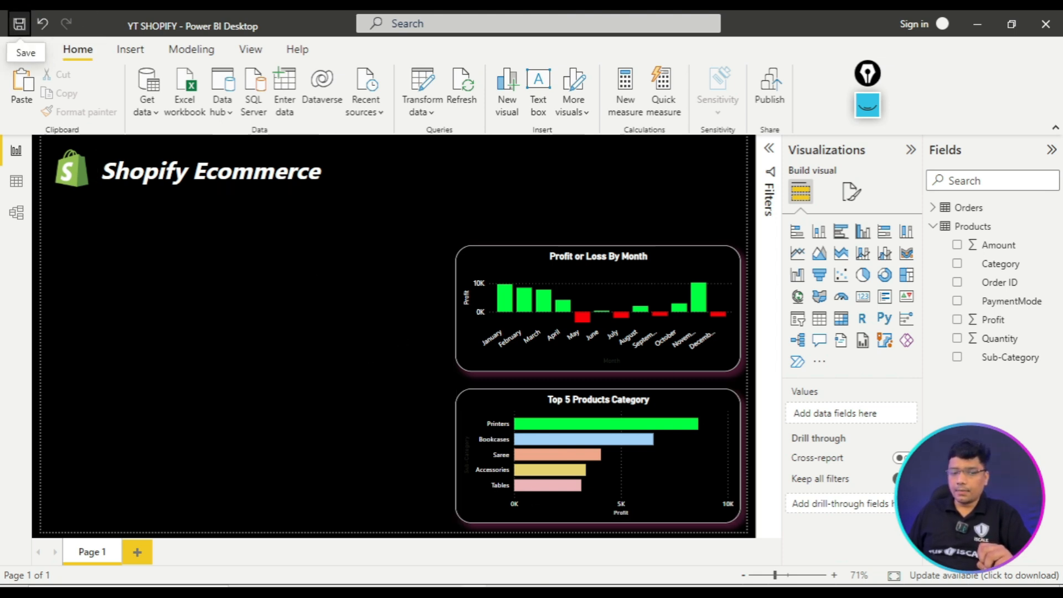
- In the shopify reference report, collapse the filter and visualization panes, outline Profit or Loss by Month and Top 5 Products Category, and clear the markings
mouse_move(476, 592)
left_click(420, 507)
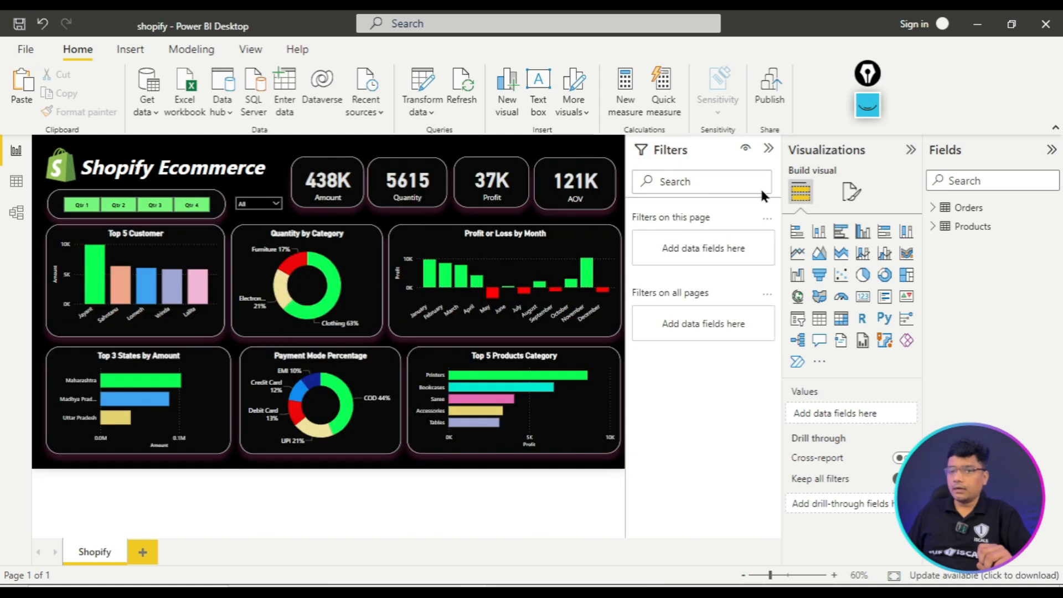
left_click(770, 150)
left_click(911, 151)
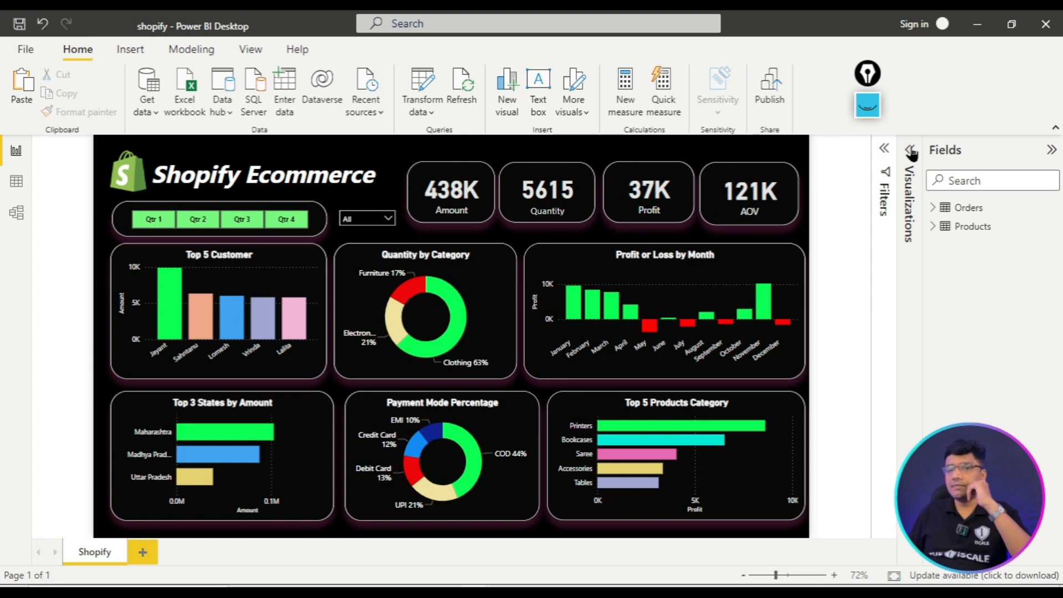
left_click(868, 105)
mouse_move(518, 235)
left_mouse_down()
mouse_move(740, 364)
mouse_move(827, 378)
mouse_move(816, 384)
left_mouse_up()
mouse_move(552, 388)
left_mouse_down()
mouse_move(692, 493)
mouse_move(811, 527)
left_mouse_up()
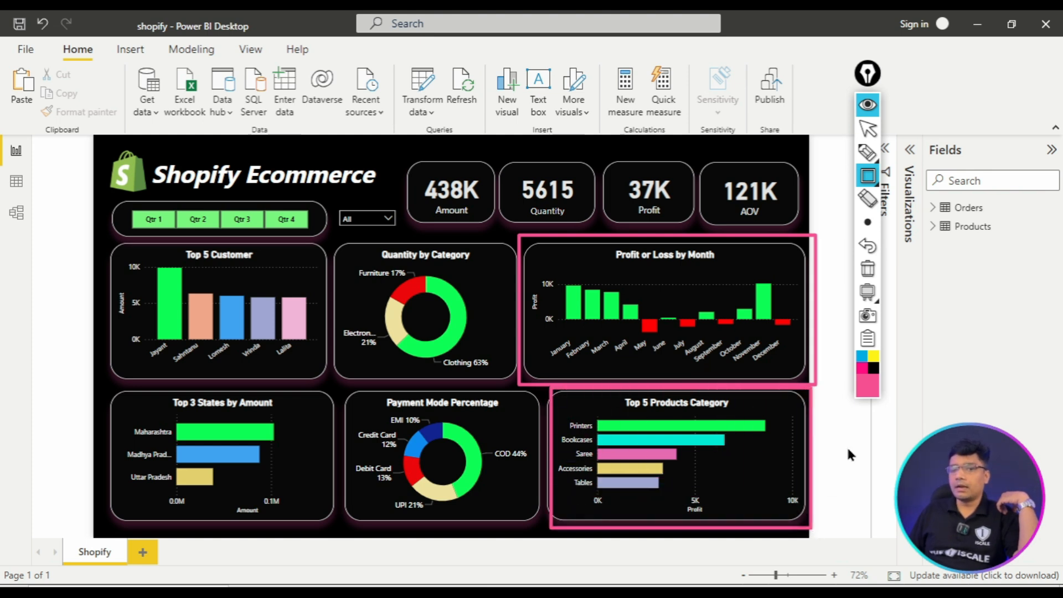
left_click(868, 269)
left_click(867, 109)
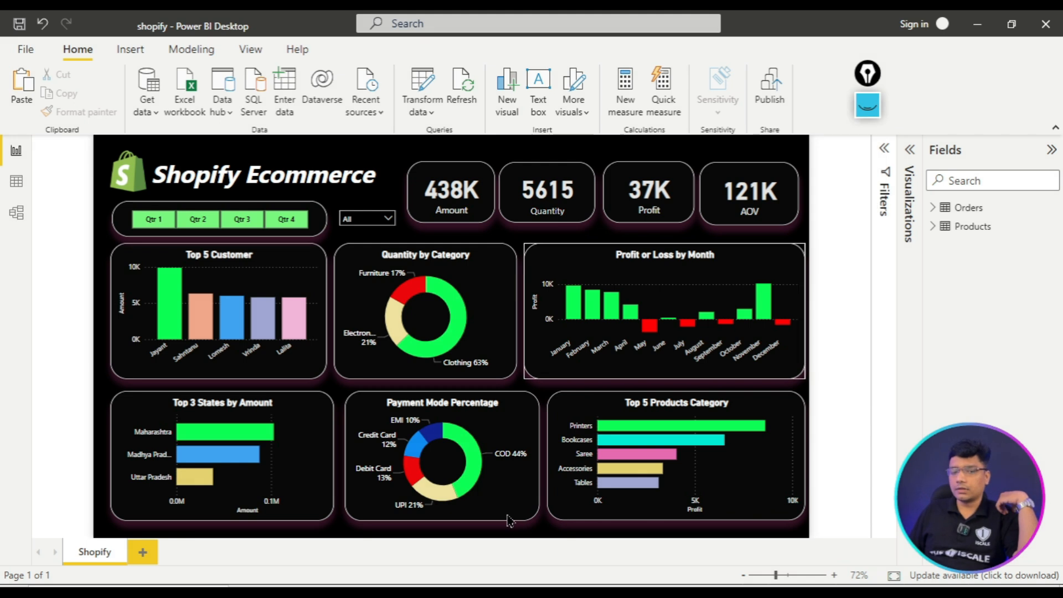
- Read the PDF's Quantity By Category instructions, then outline that donut chart in the reference report with the screen pen and clear the marking
key("alt+Tab")
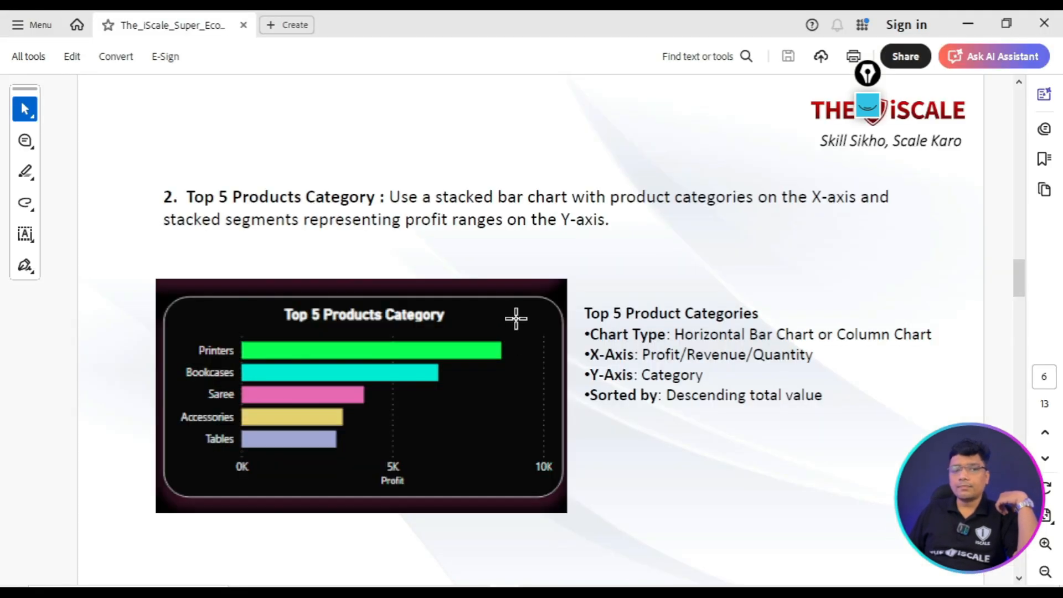
scroll(521, 327, "down", 3)
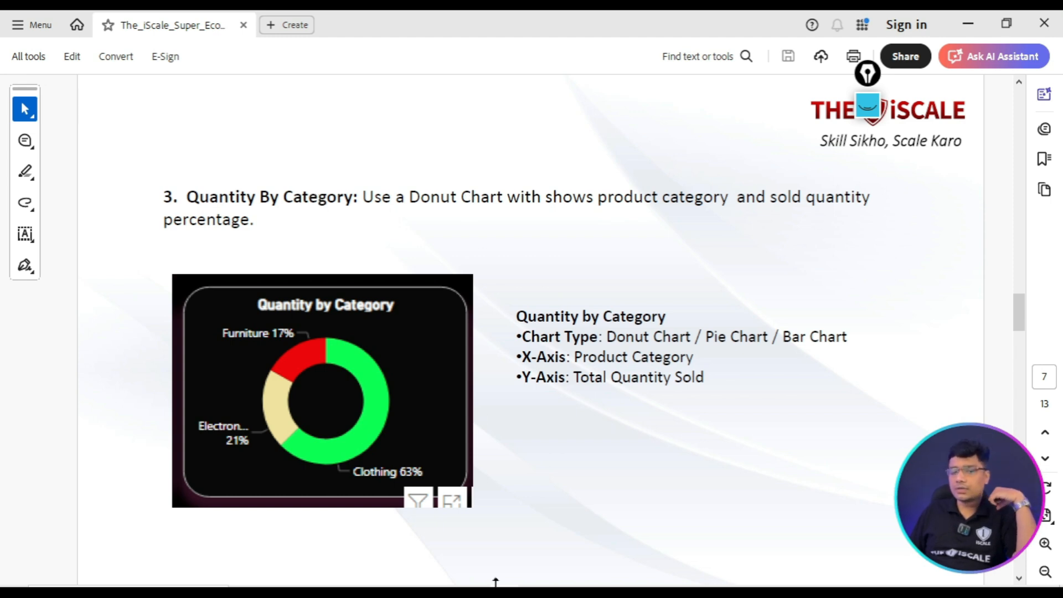
left_click(431, 541)
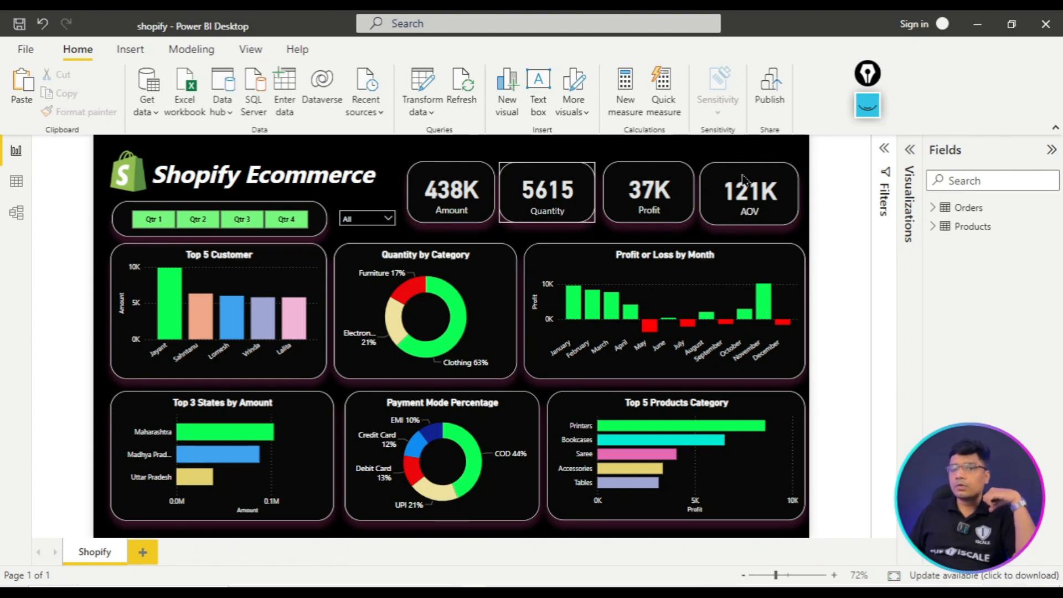
left_click(868, 107)
mouse_move(329, 233)
left_mouse_down()
mouse_move(412, 327)
mouse_move(497, 371)
left_mouse_up()
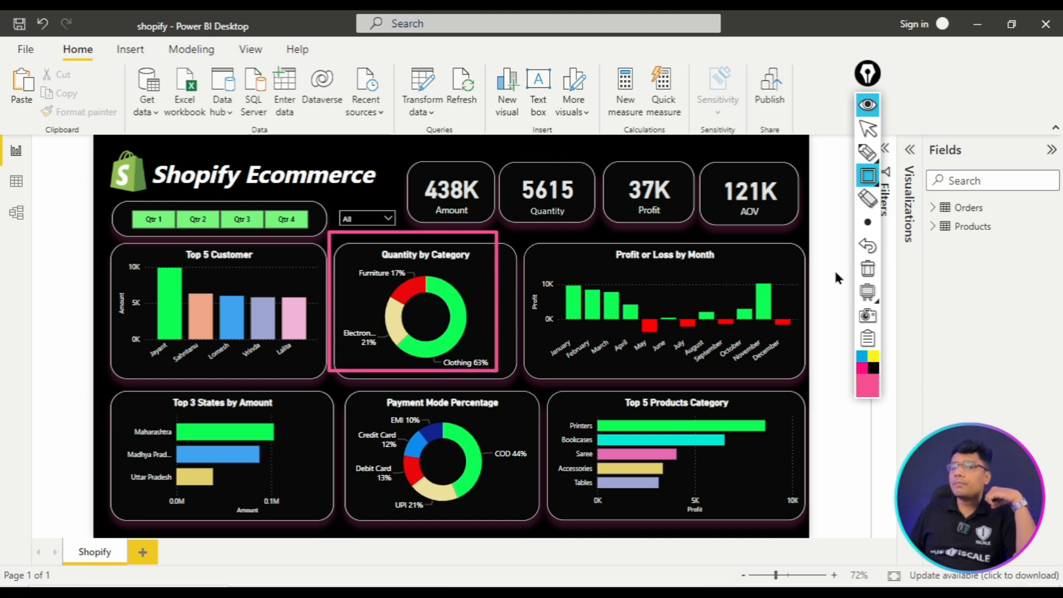
left_click(867, 269)
left_click(868, 104)
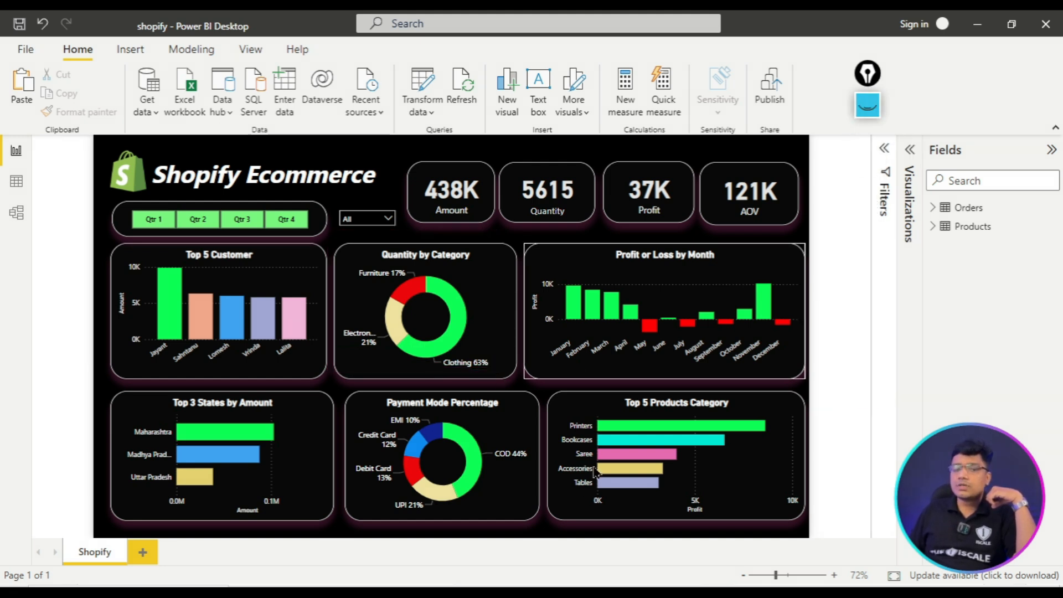
- Return to the YT SHOPIFY report, outline the donut chart visual type with the screen pen, and clear the marking
left_click(530, 546)
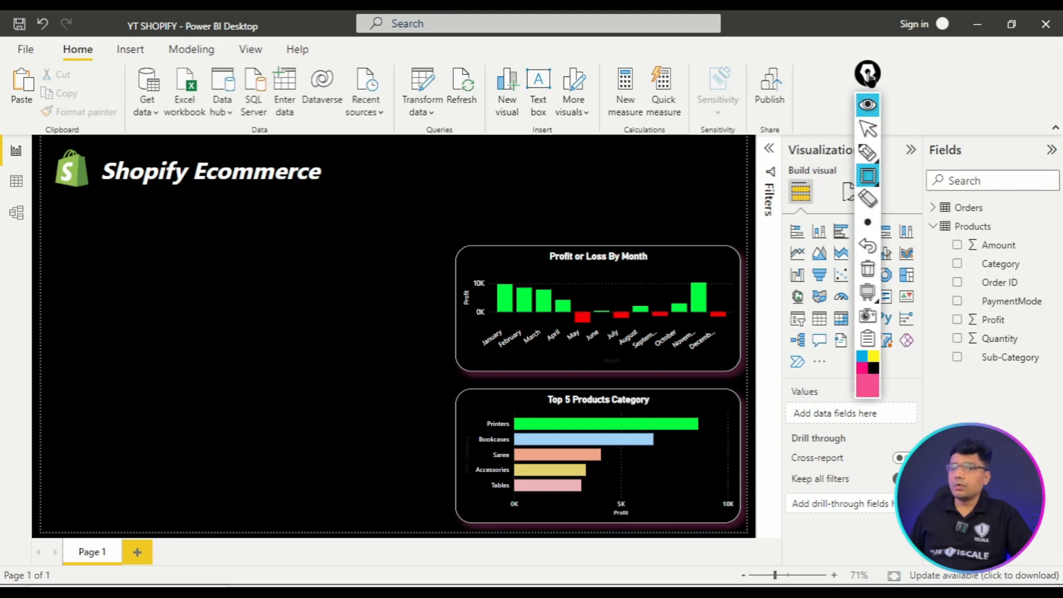
left_click_drag(880, 83, 811, 83)
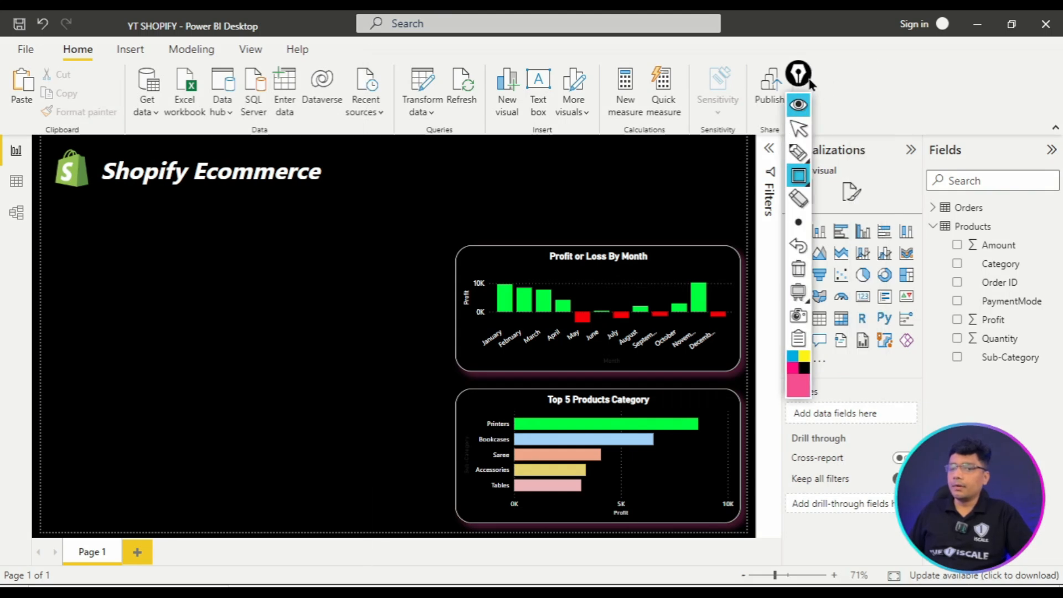
left_click_drag(873, 265, 902, 288)
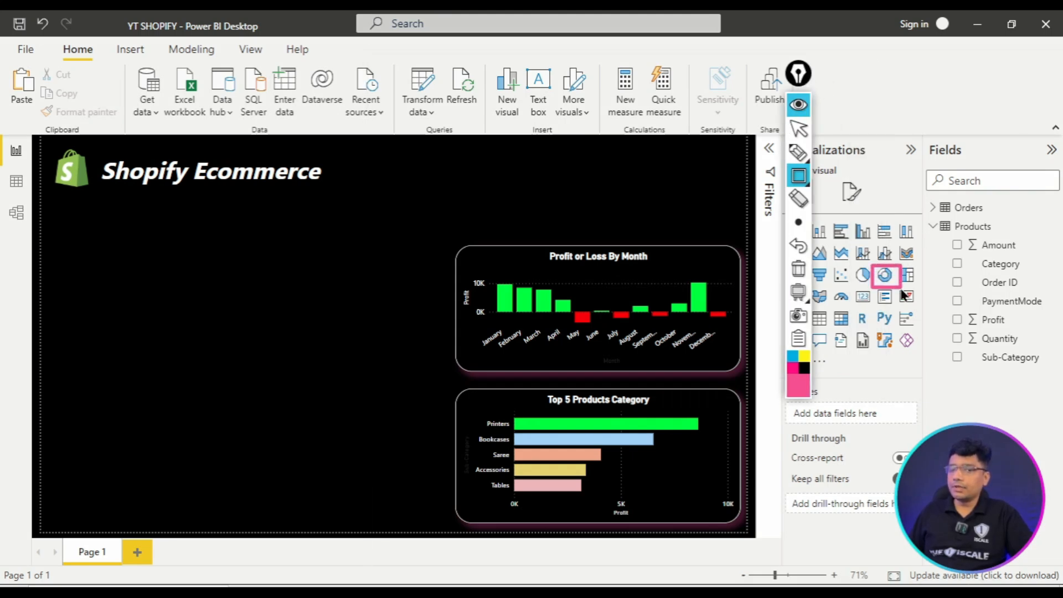
left_click(803, 274)
left_click(800, 109)
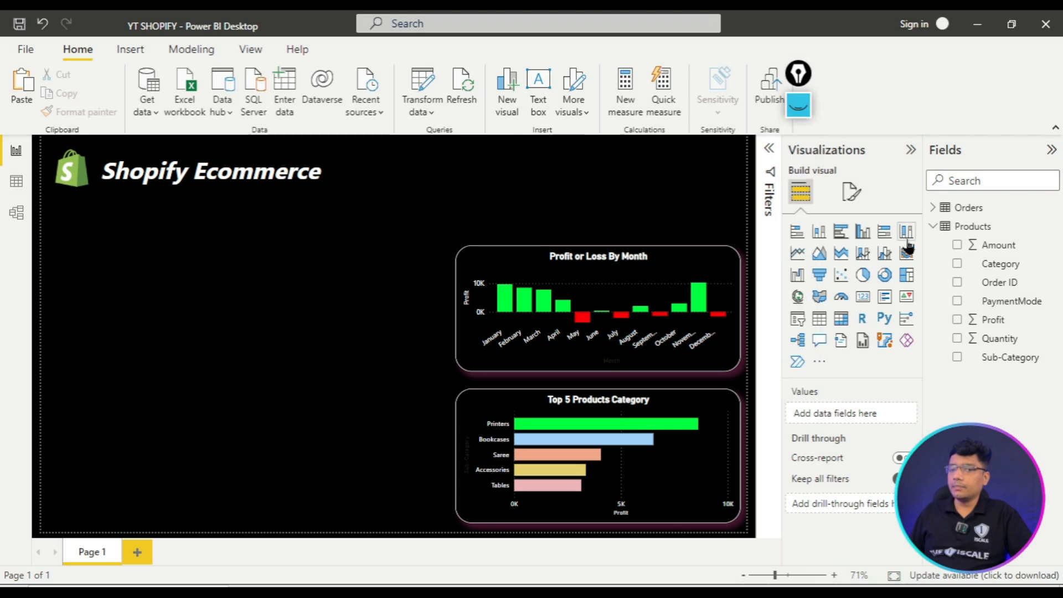
- Insert a donut chart, enlarge it slightly, and place it in the empty area beside Profit or Loss By Month
left_click(886, 277)
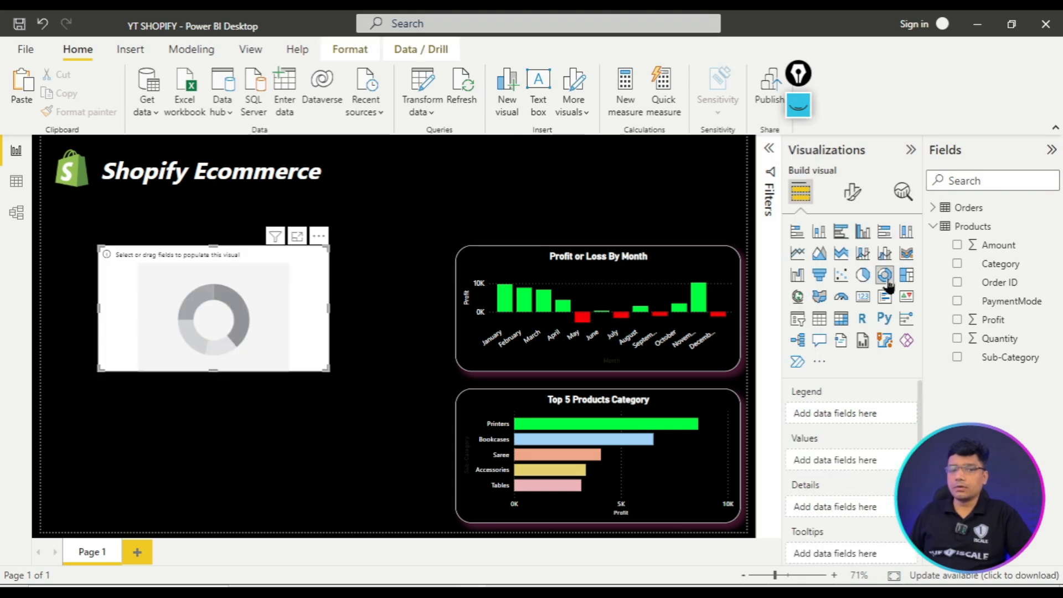
left_click_drag(327, 368, 342, 401)
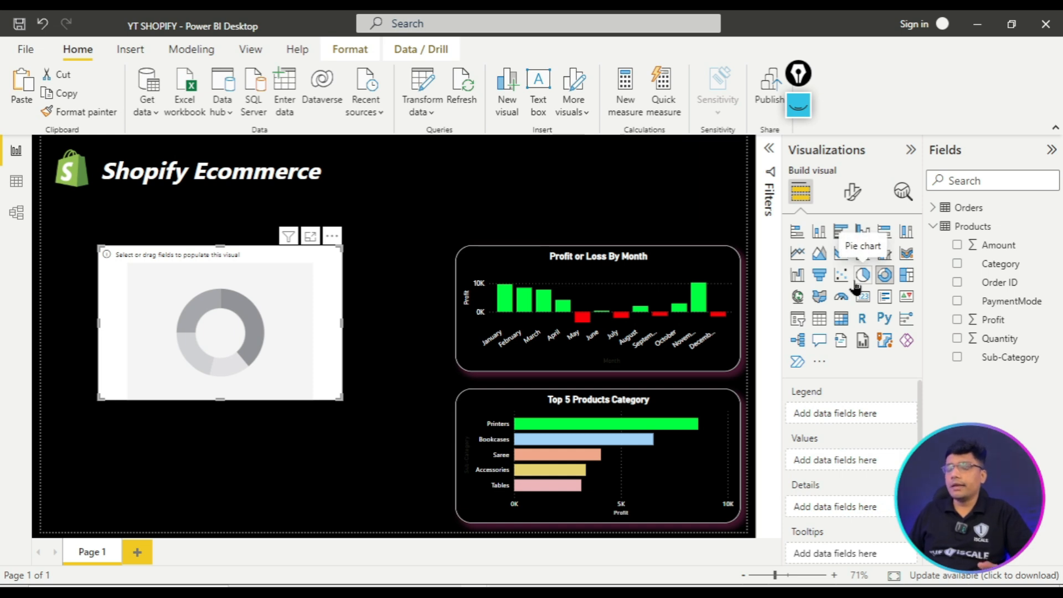
left_click_drag(314, 250, 336, 264)
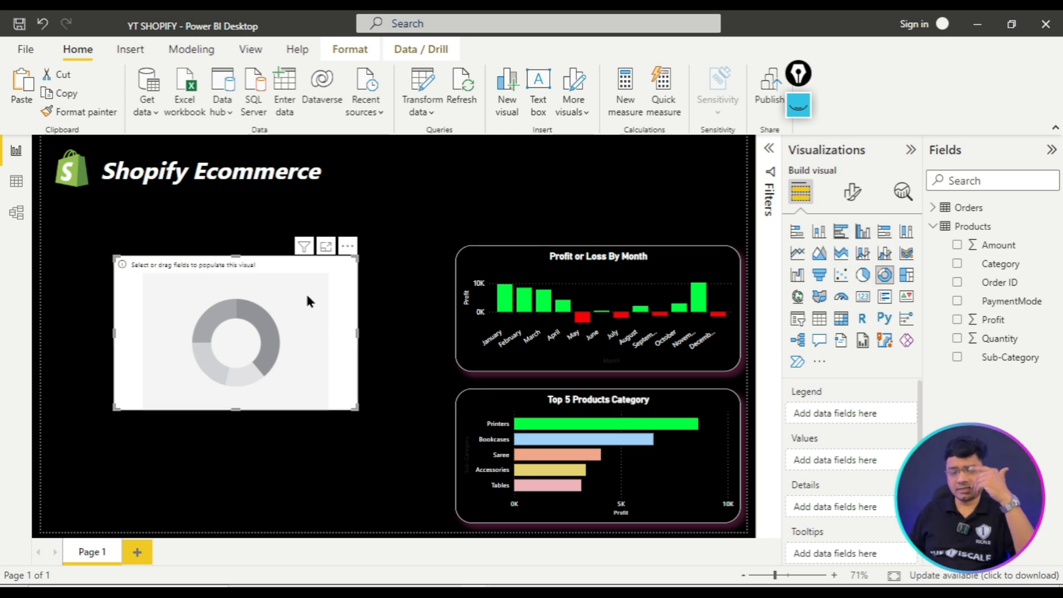
left_click_drag(307, 298, 321, 297)
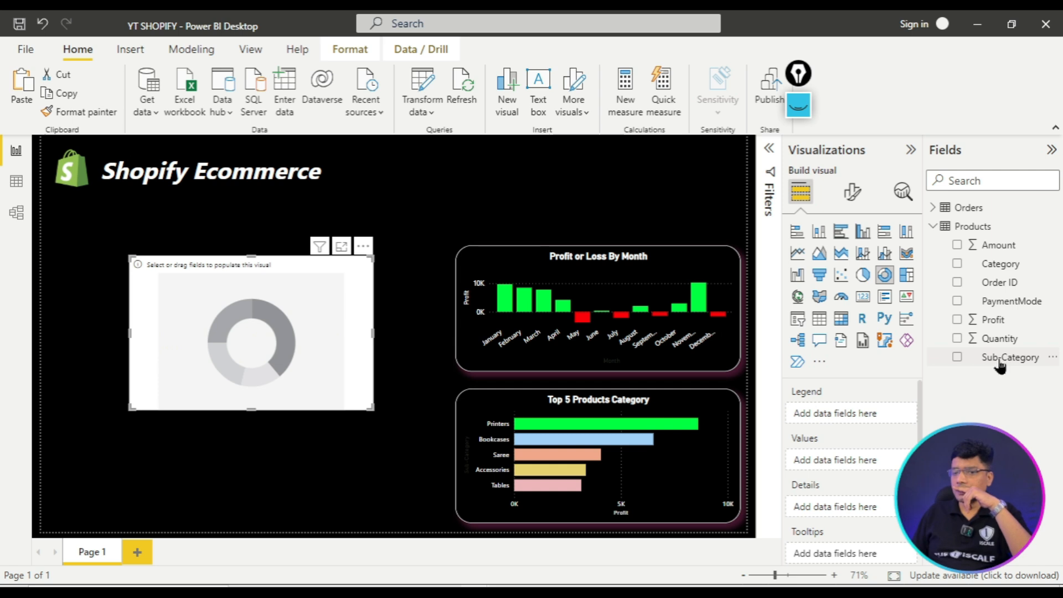
- Assign Category as the donut chart's legend and Quantity as its values, and shift the chart slightly toward the column chart
left_click_drag(1013, 270, 871, 414)
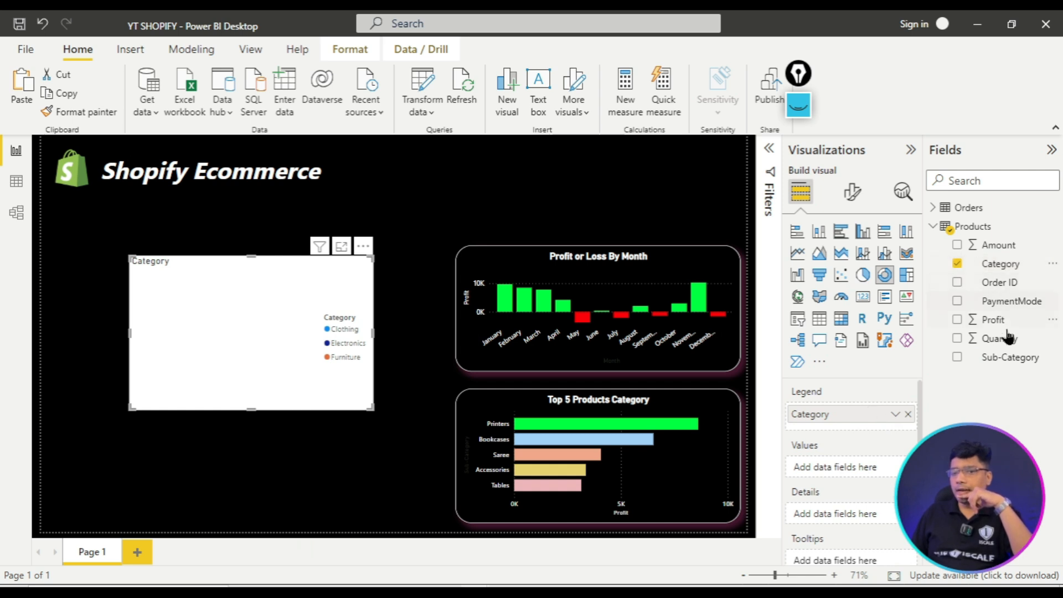
left_click_drag(994, 338, 851, 466)
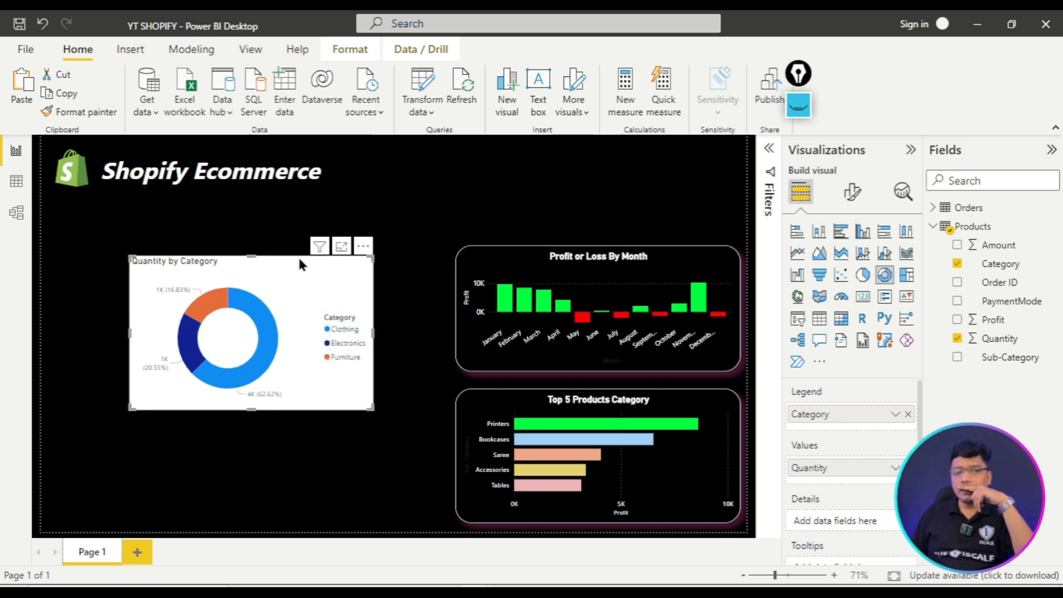
left_click_drag(300, 259, 313, 260)
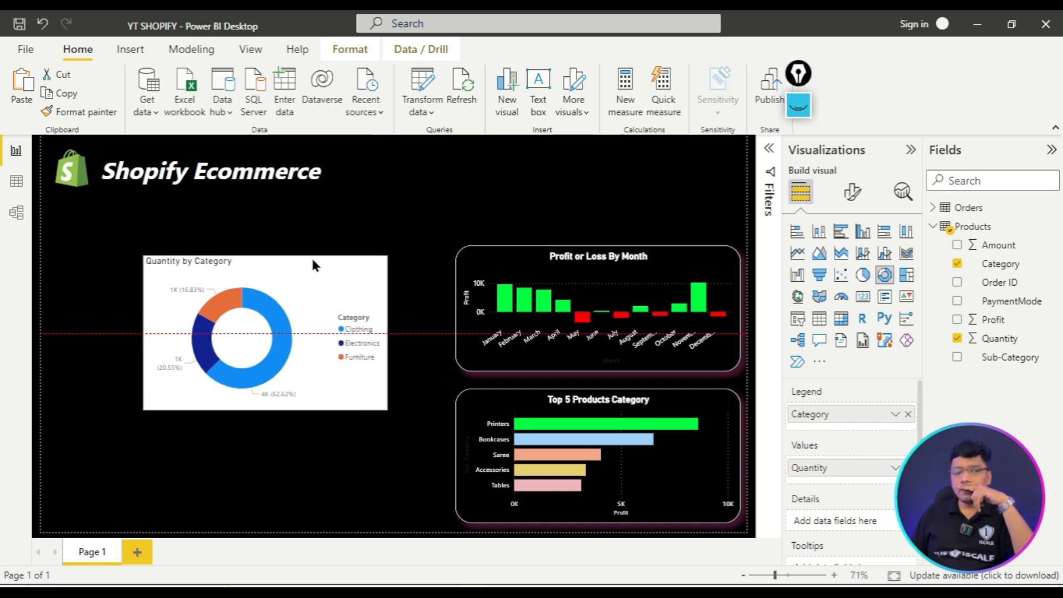
- Copy the Profit or Loss By Month formatting onto the Quantity by Category donut chart and align the upper edges of both charts
left_click(614, 266)
left_click(103, 111)
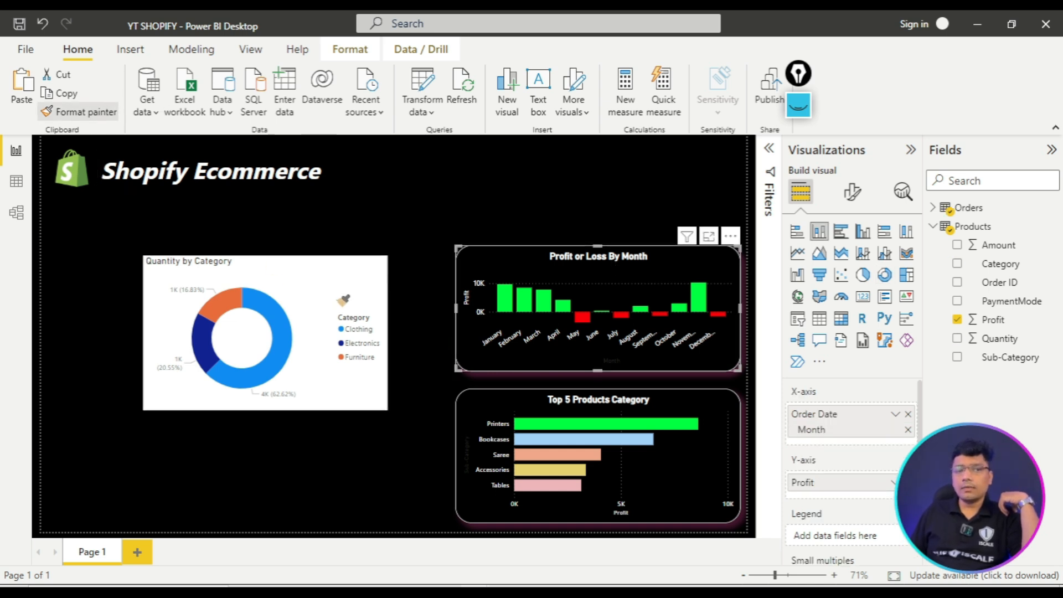
left_click(336, 275)
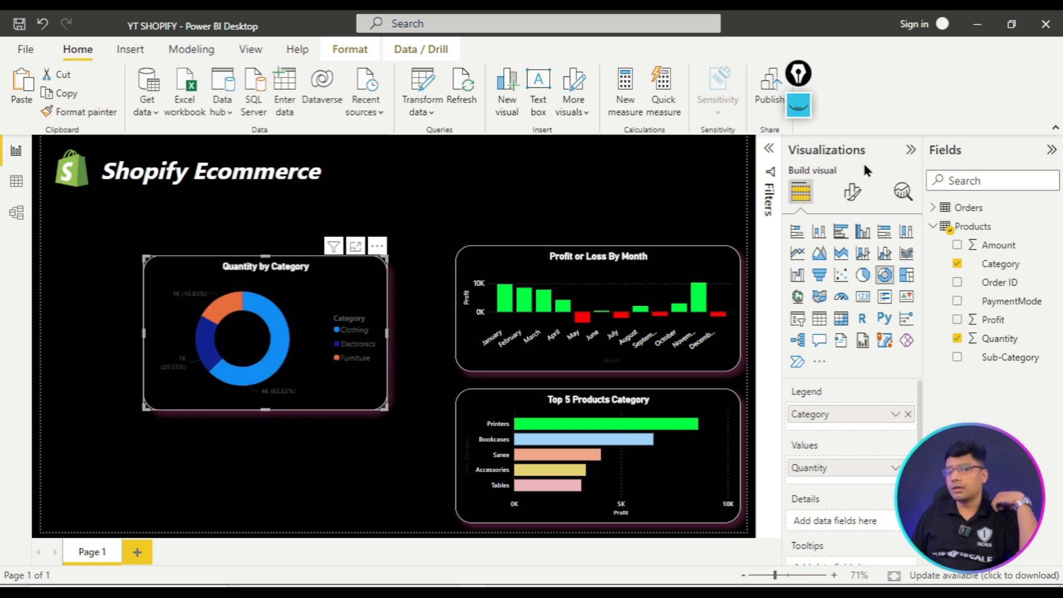
left_click_drag(169, 271, 177, 261)
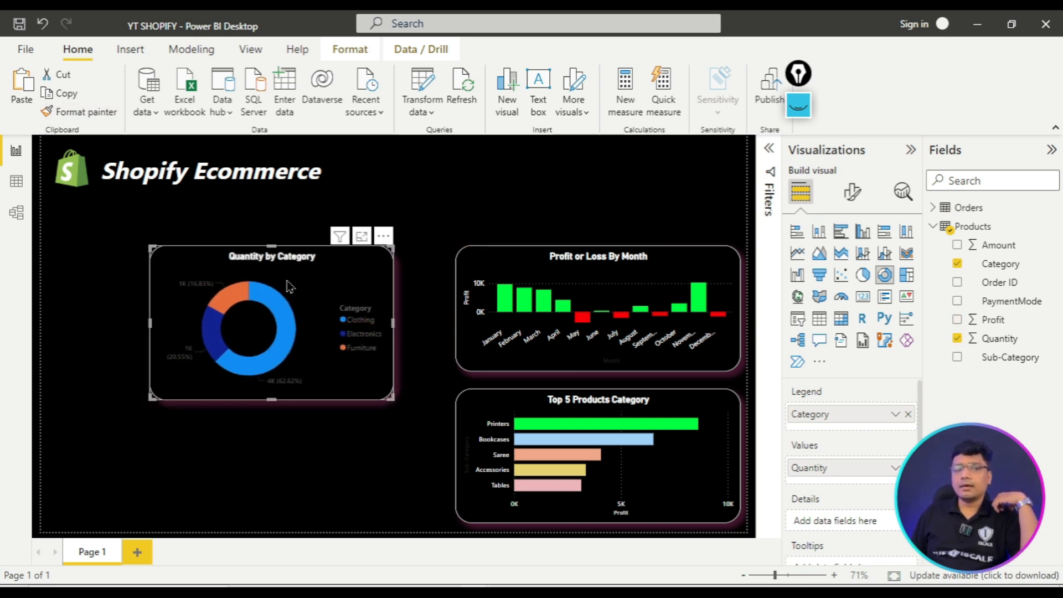
- Format the Quantity by Category donut chart's detail label values in bold white text
left_click(850, 194)
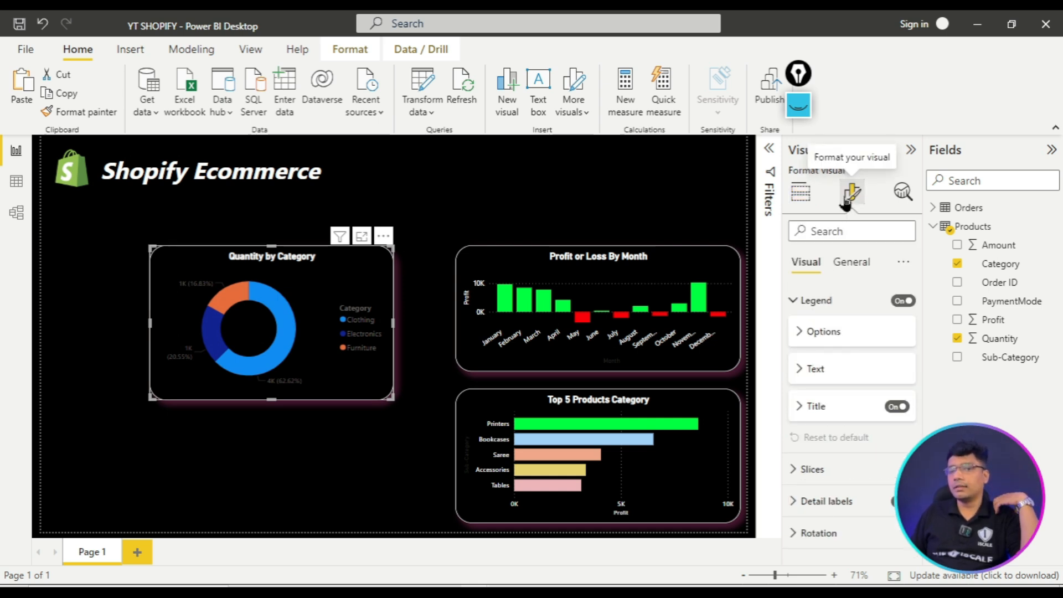
left_click(818, 302)
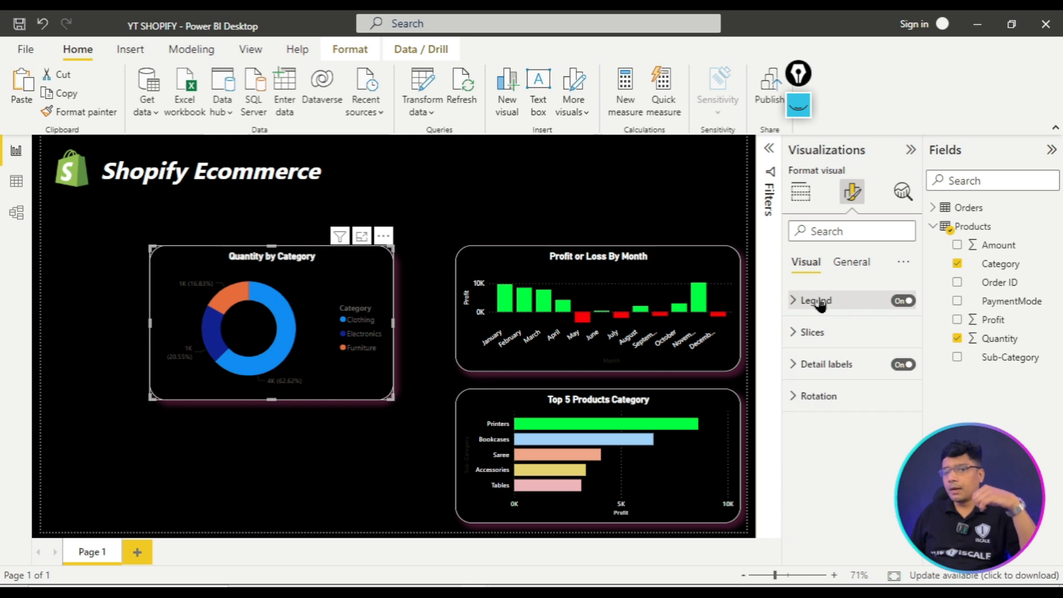
left_click(847, 367)
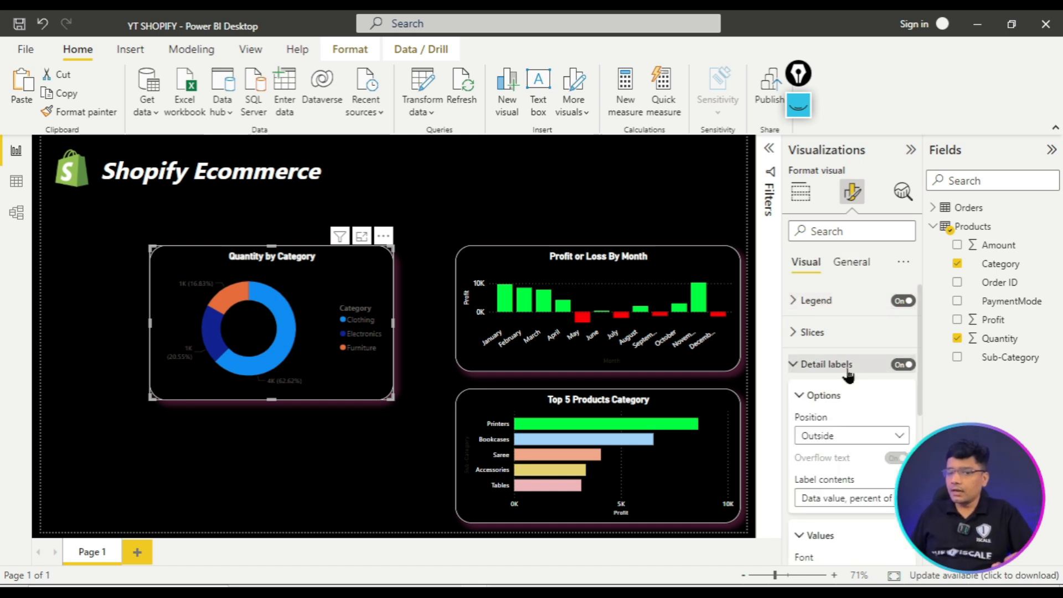
left_click(903, 364)
left_click(903, 365)
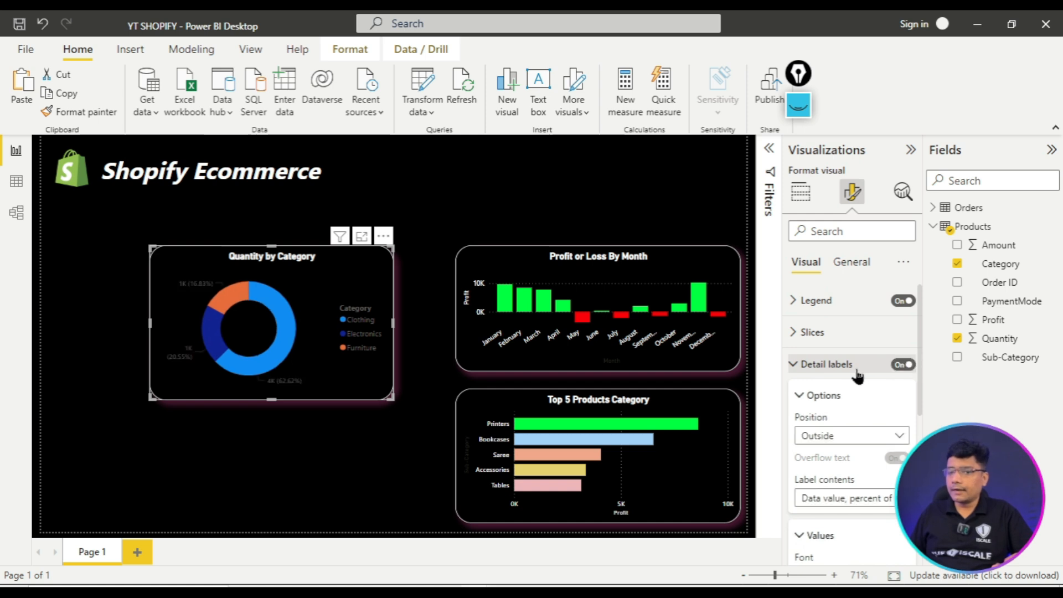
scroll(858, 471, "down", 2)
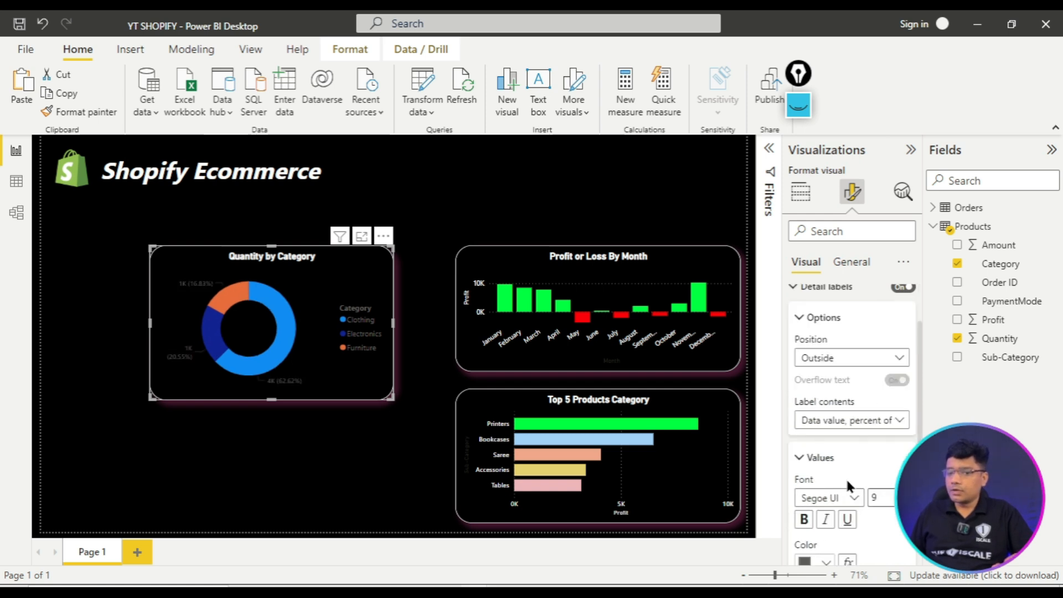
scroll(836, 554, "down", 2)
left_click(824, 485)
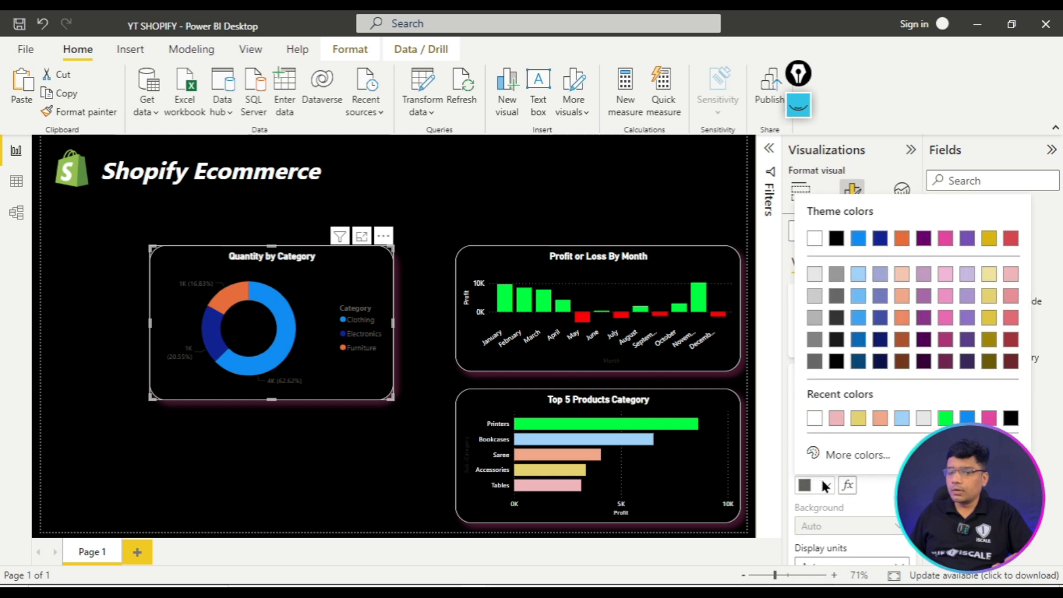
left_click(815, 237)
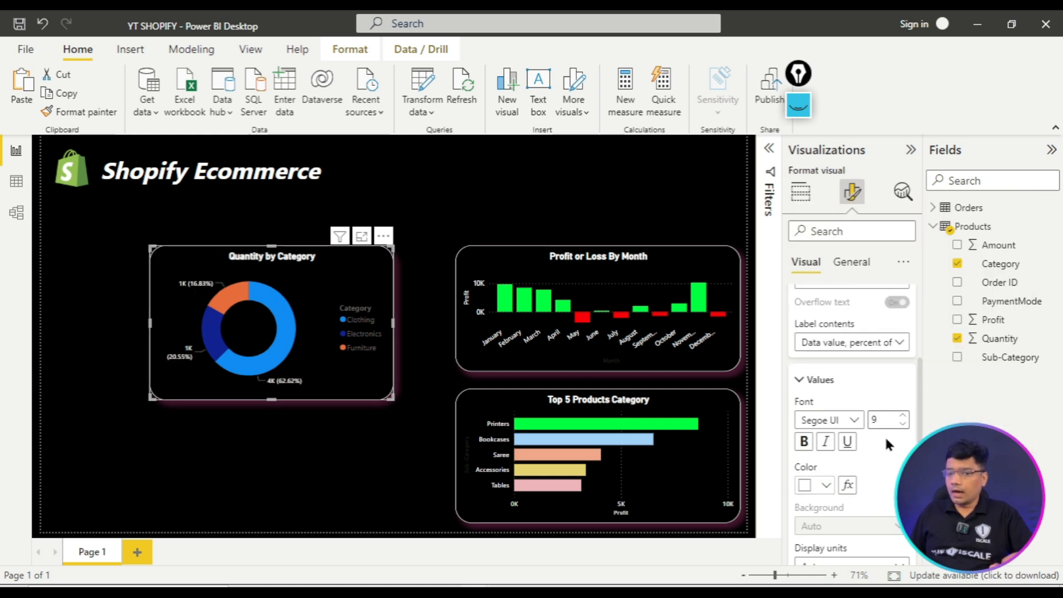
left_click(804, 442)
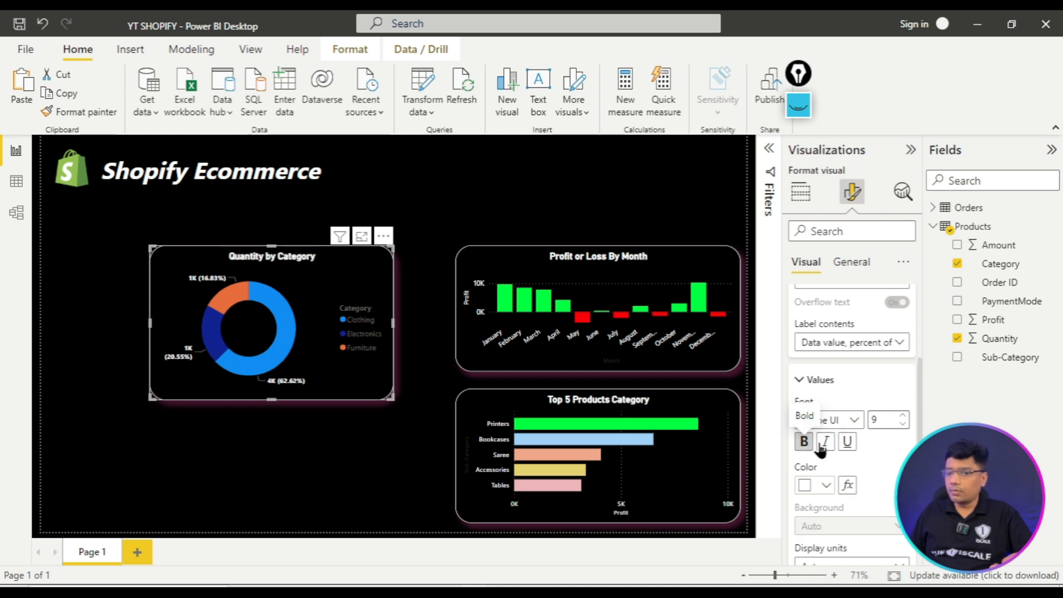
left_click(820, 380)
left_click(857, 450)
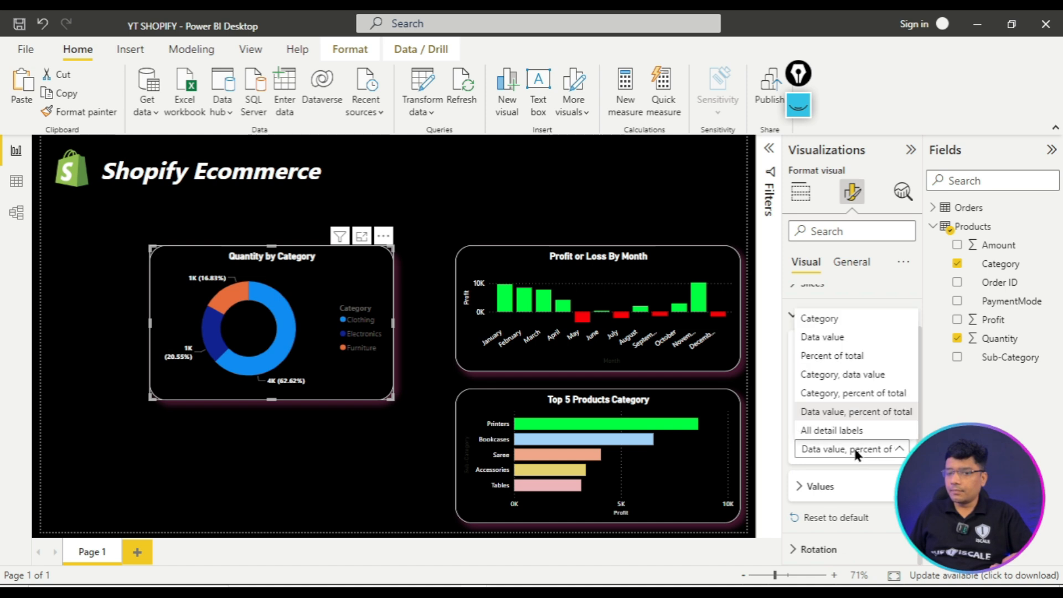
left_click(857, 450)
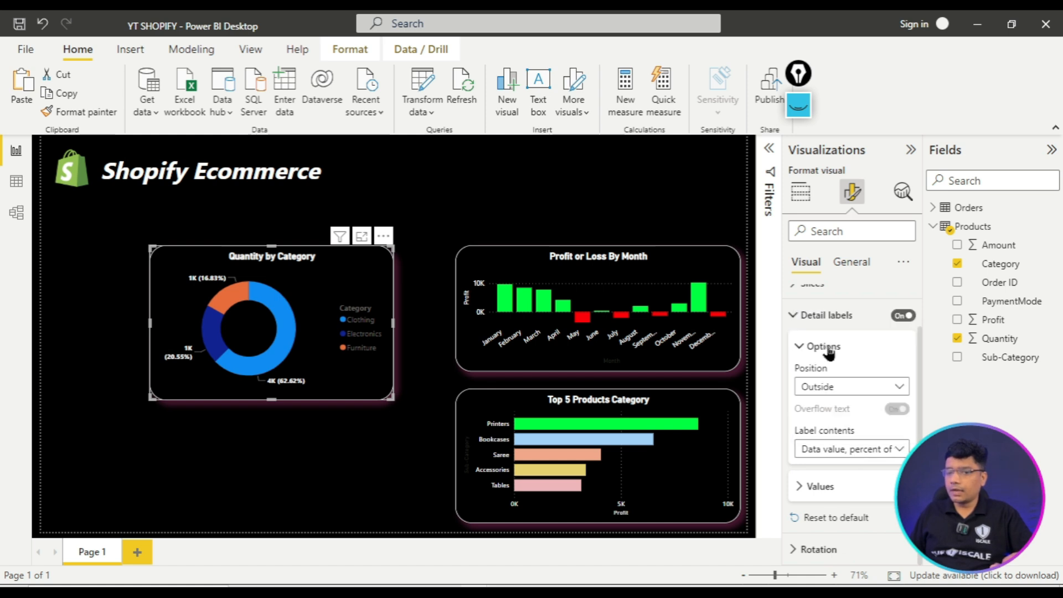
left_click(824, 347)
left_click(834, 405)
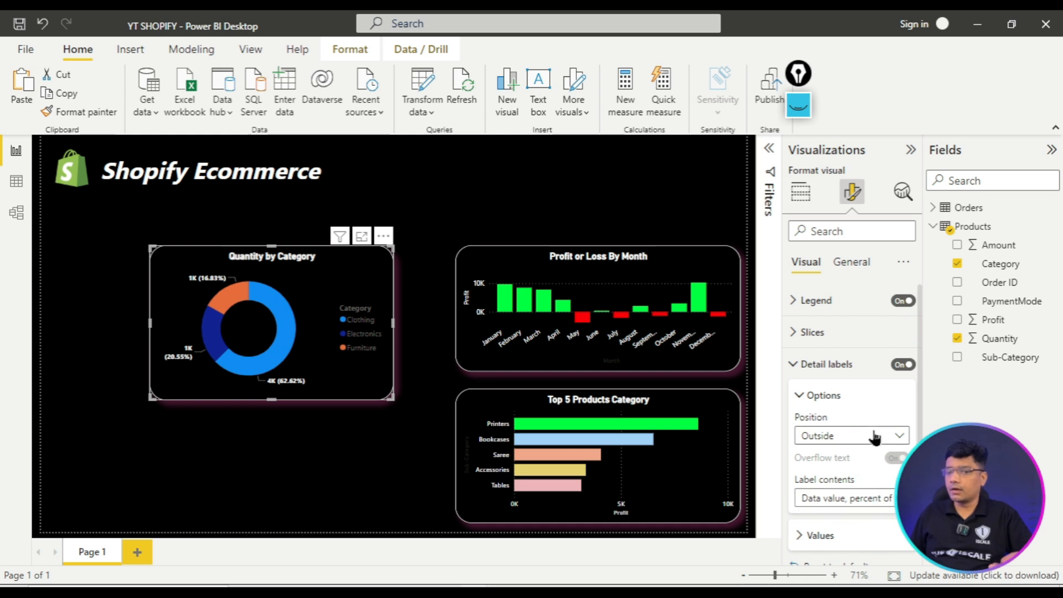
scroll(876, 440, "down", 1)
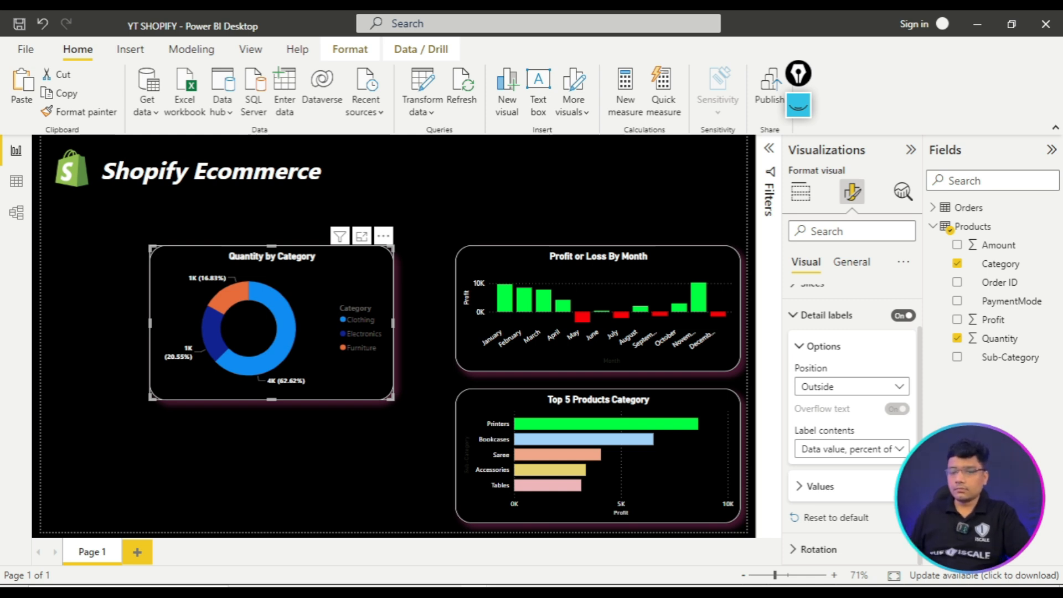
- Set the donut chart's detail label contents to Percent of total
left_click_drag(776, 576, 771, 576)
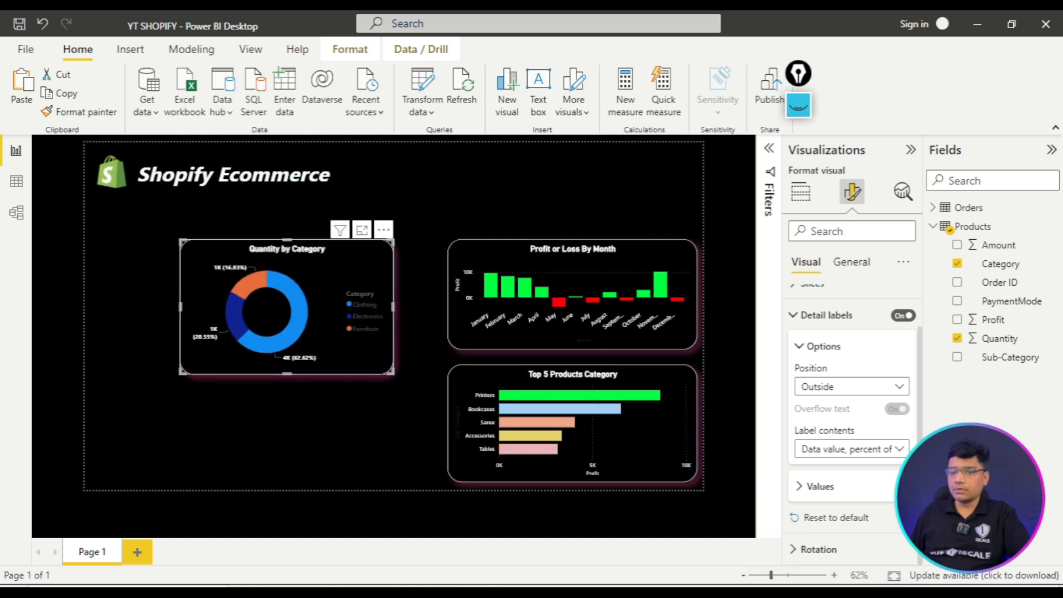
left_click(791, 577)
left_click_drag(791, 581, 770, 576)
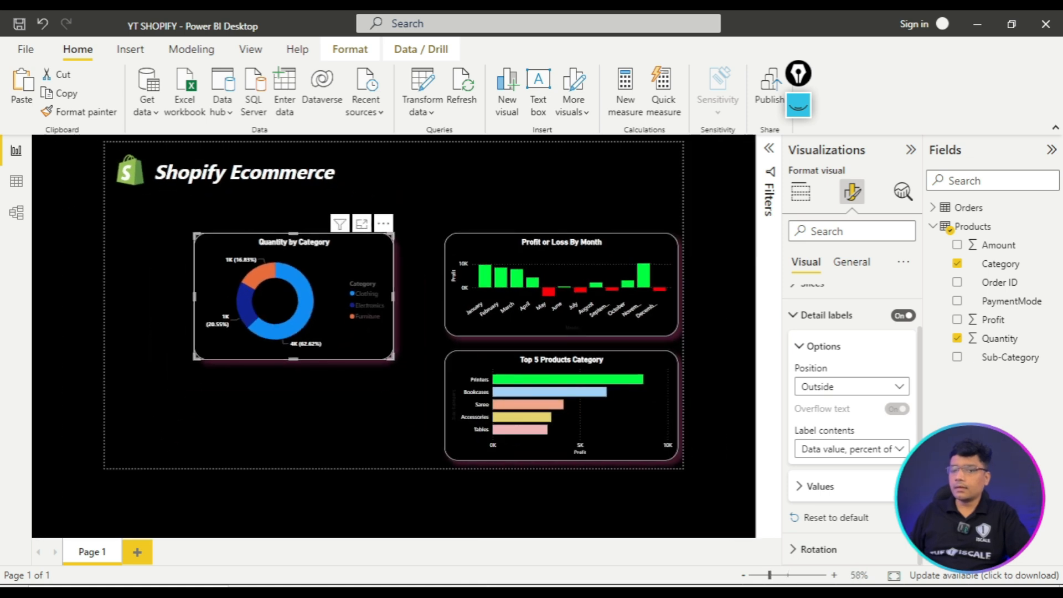
left_click(883, 448)
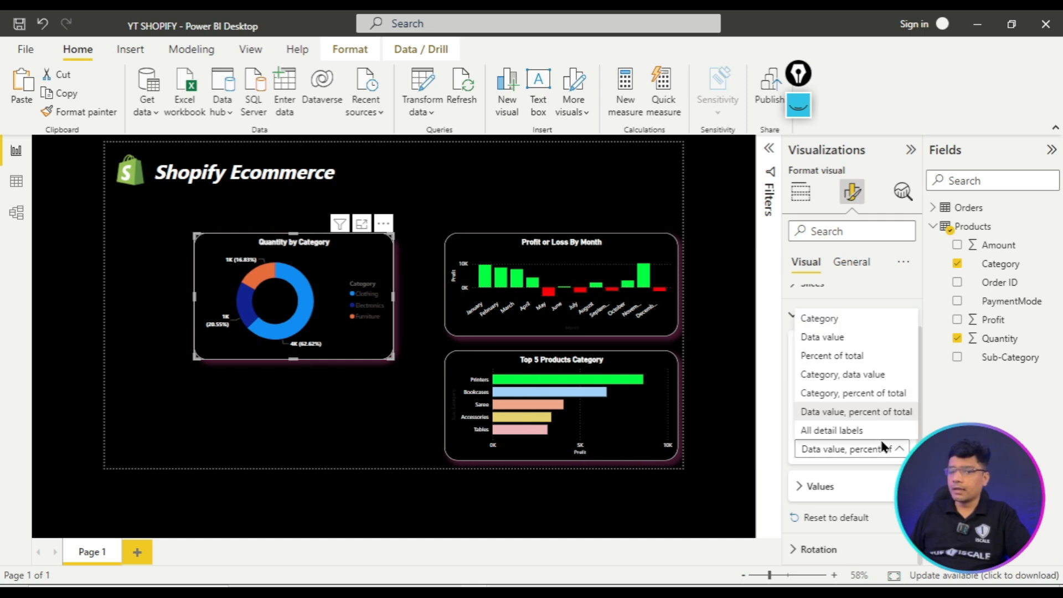
left_click(851, 357)
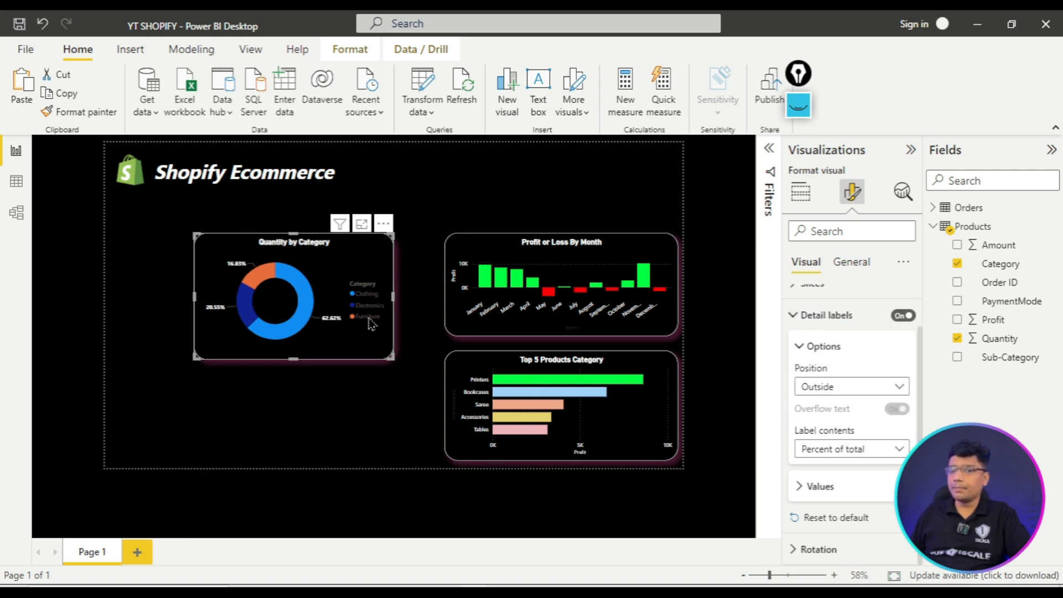
- Switch the donut chart's detail label contents to Category, percent of total, and finish with the detail label settings
left_click(825, 448)
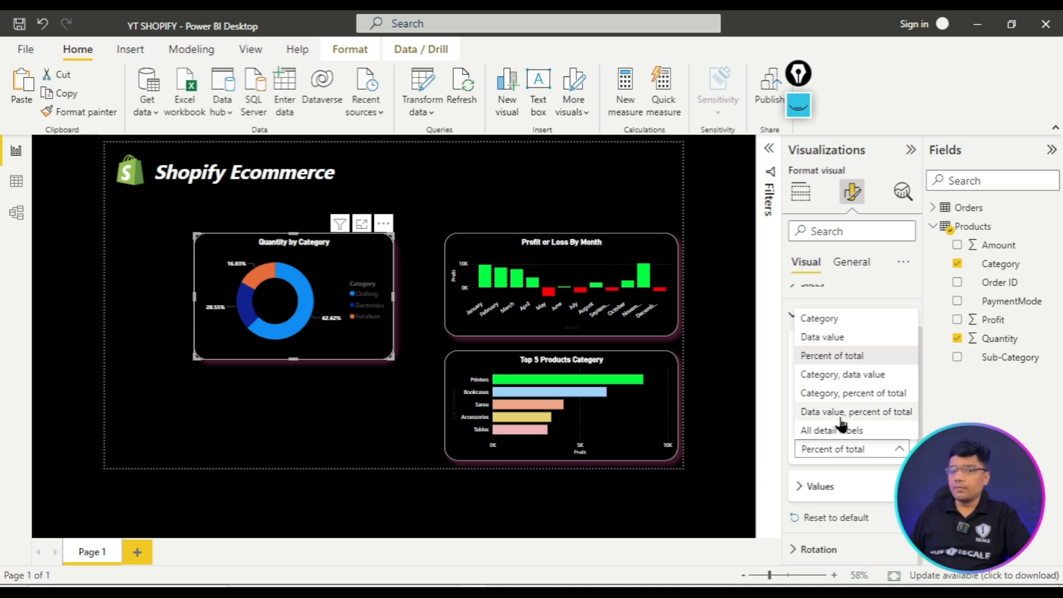
left_click(832, 395)
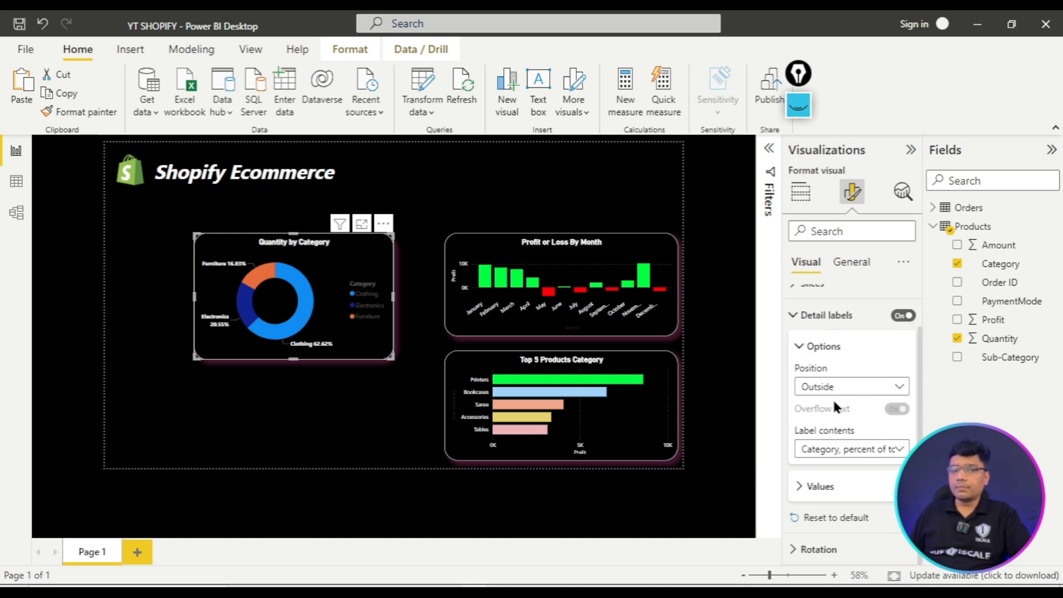
left_click(863, 451)
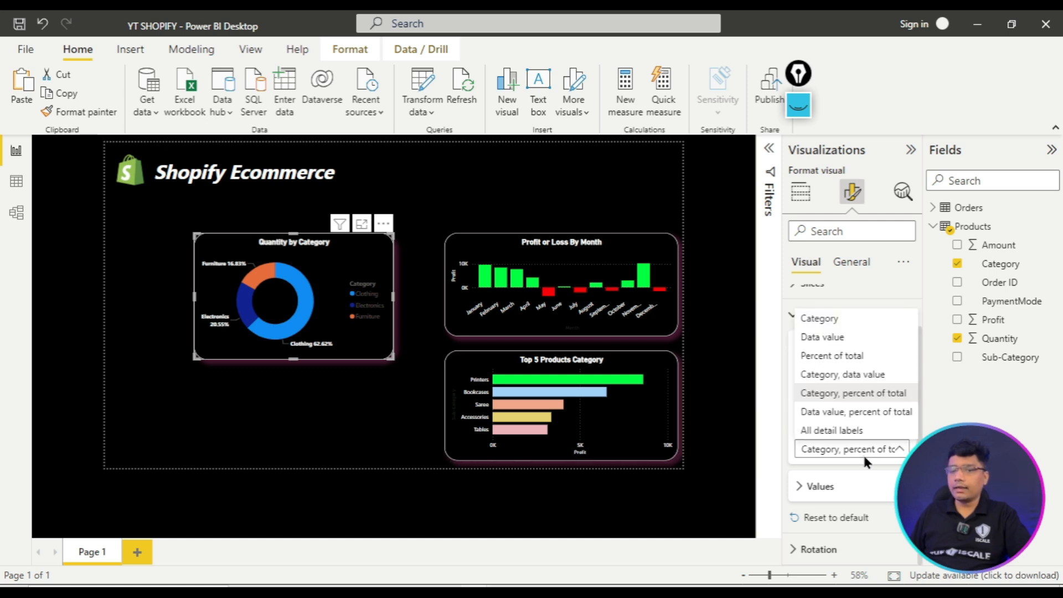
left_click(888, 395)
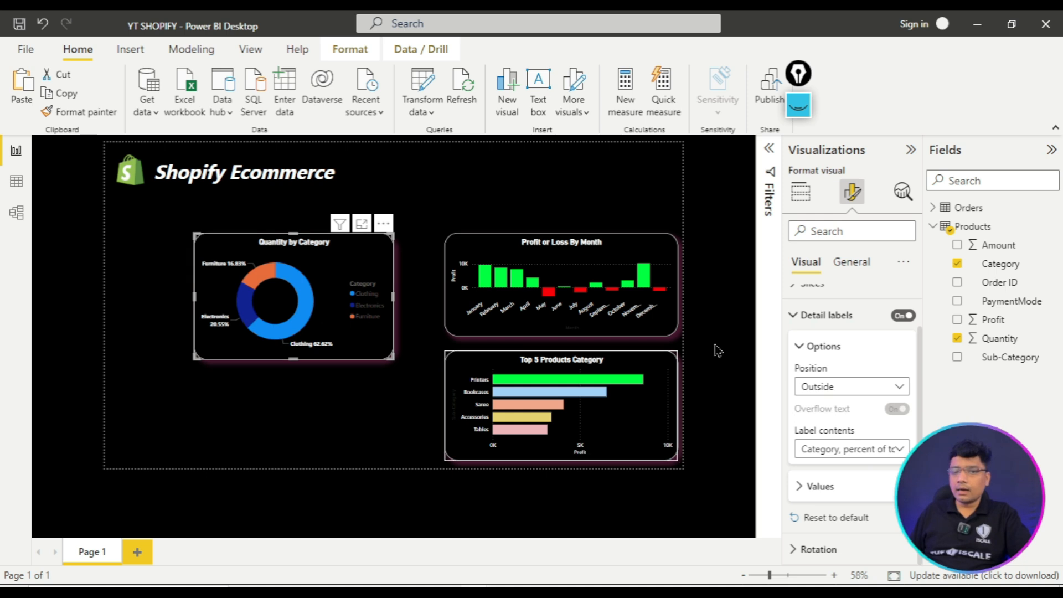
left_click(809, 315)
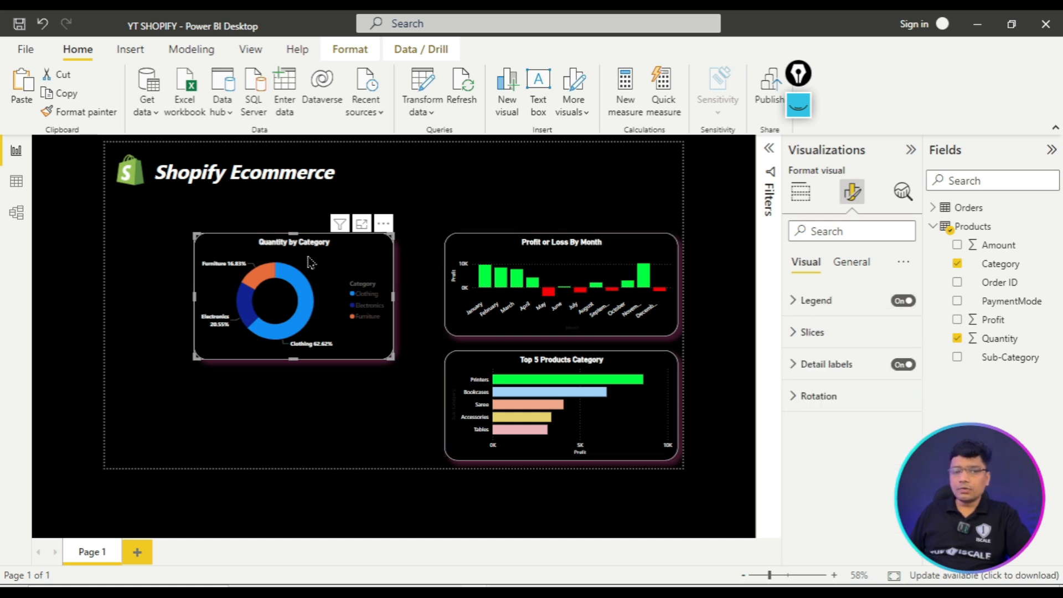
- Turn off the legend of the Quantity by Category donut chart and enlarge the chart
left_click(904, 301)
left_click_drag(386, 358, 413, 396)
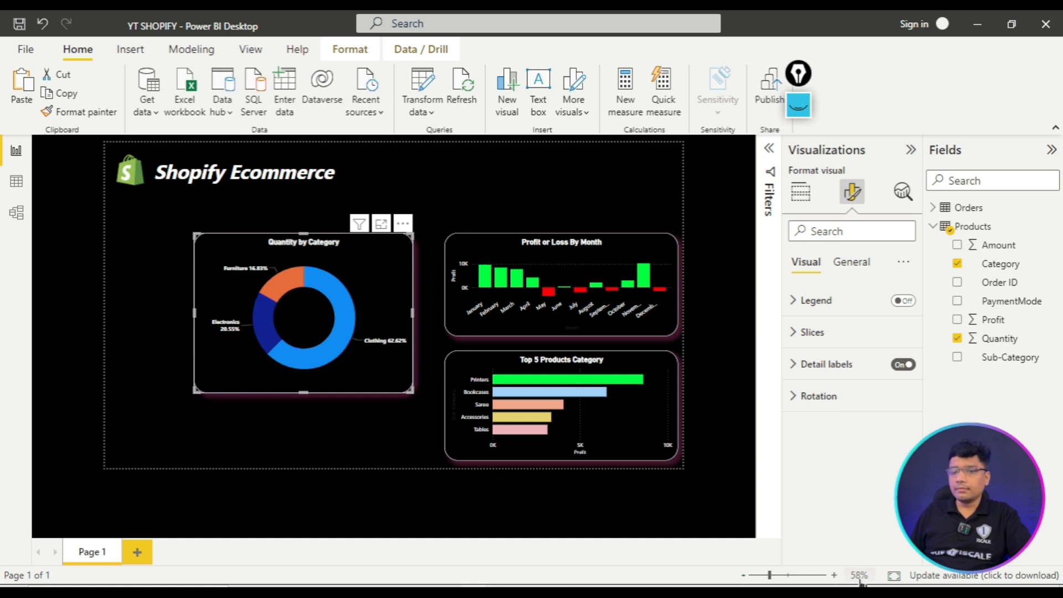
left_click(834, 575)
left_click(834, 575)
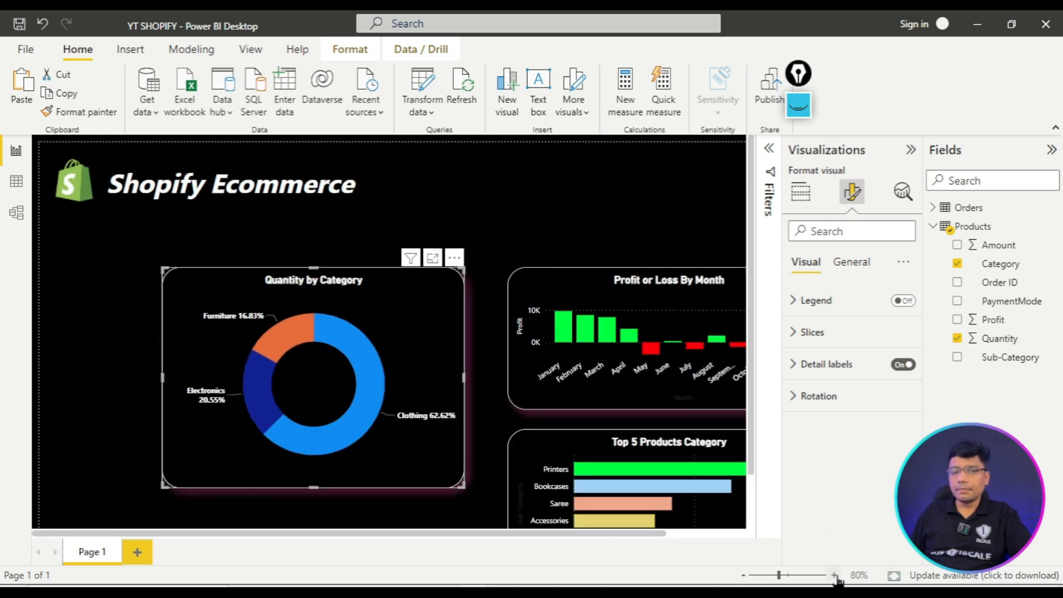
left_click(746, 580)
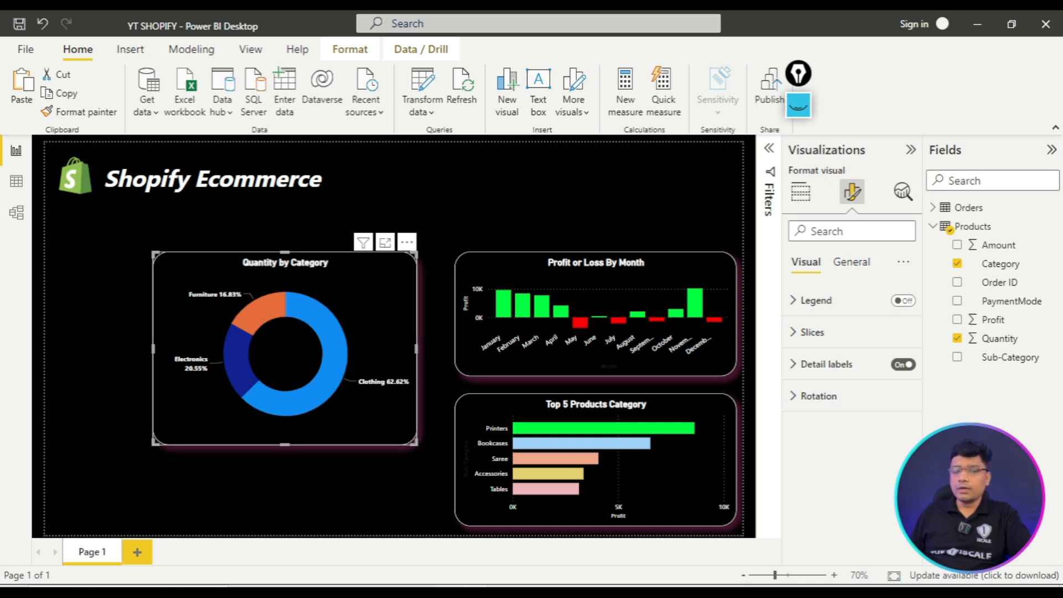
- Check the Quantity by Category example in the PDF brief and narrow the donut chart slightly in the report
left_click(493, 591)
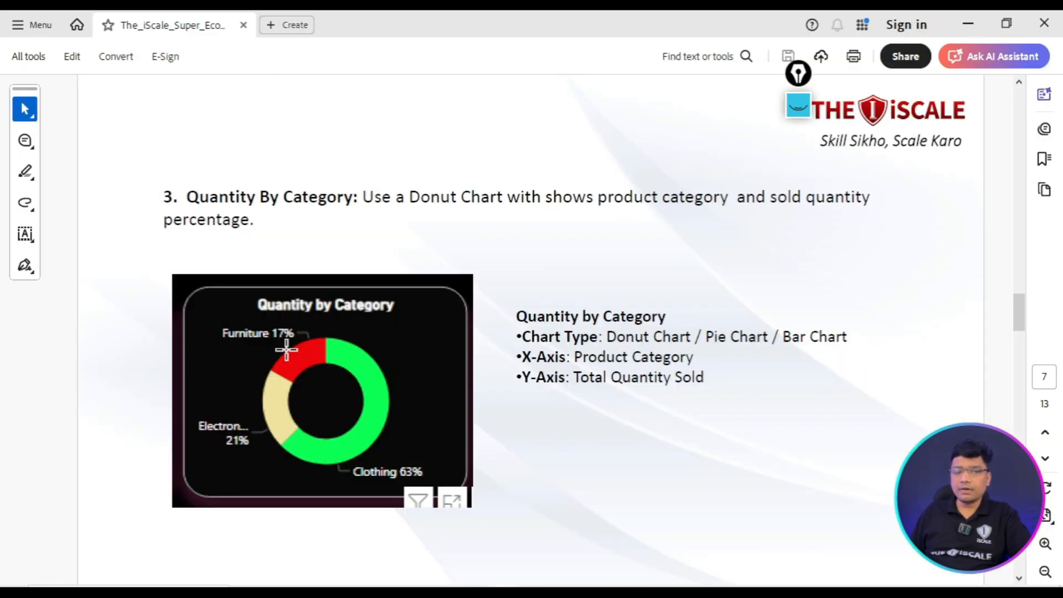
left_click(478, 591)
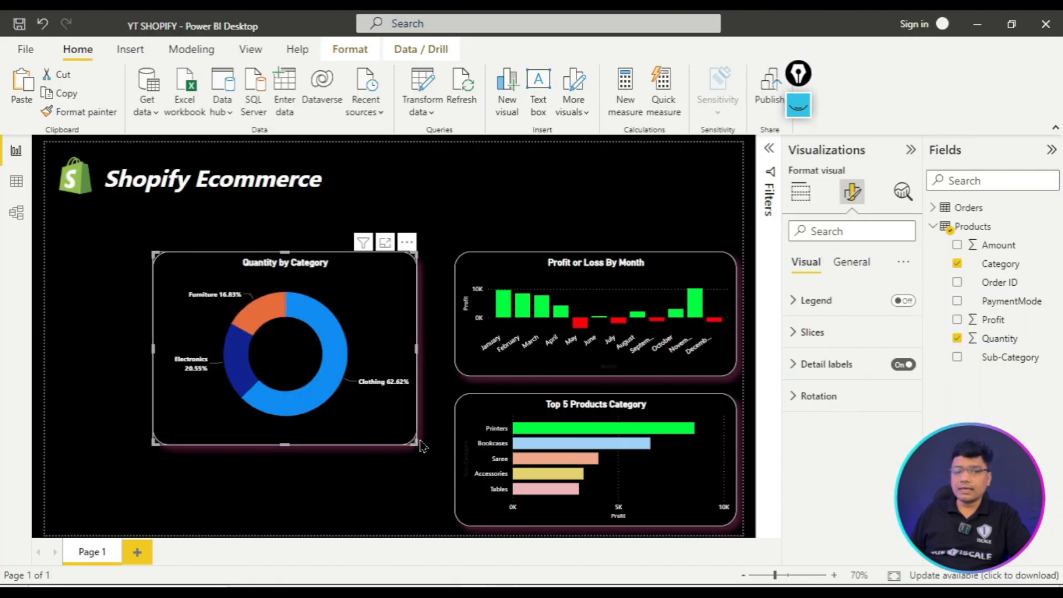
left_click_drag(411, 442, 402, 440)
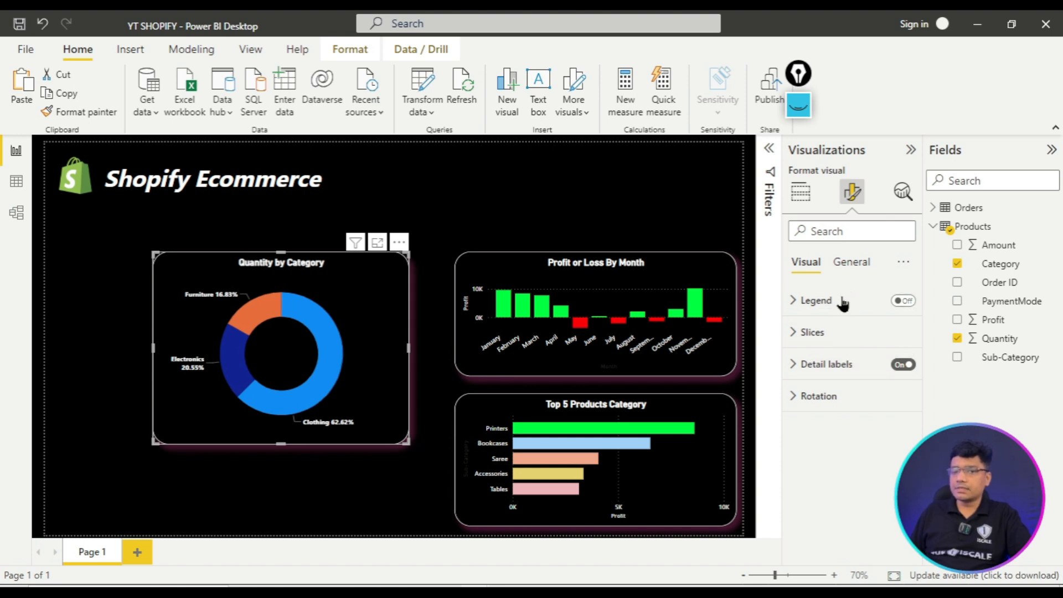
- Set the Clothing slice of the Quantity by Category donut chart to bright green
left_click(822, 365)
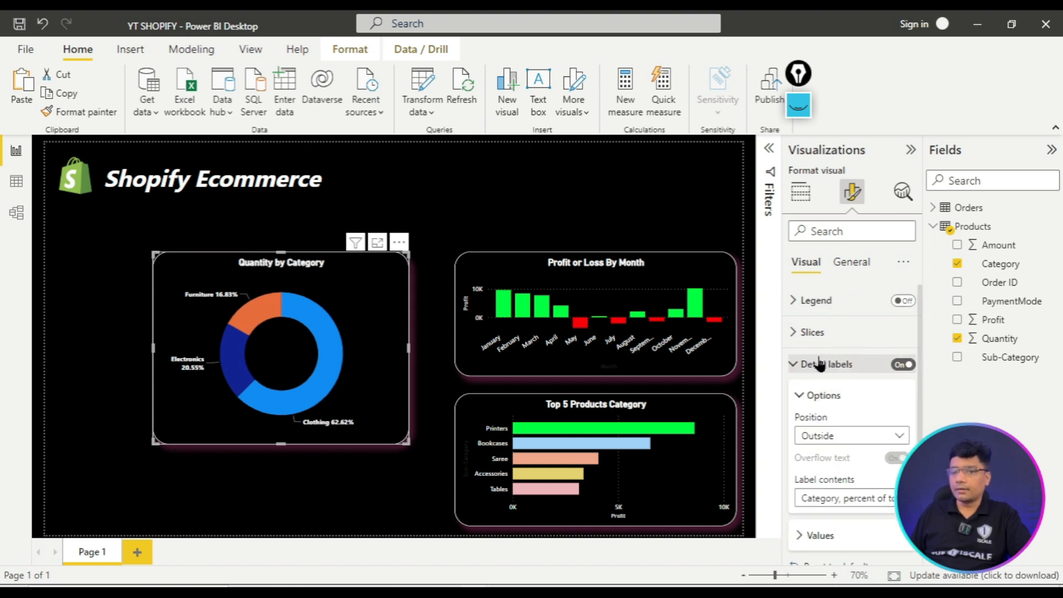
left_click(822, 365)
left_click(812, 332)
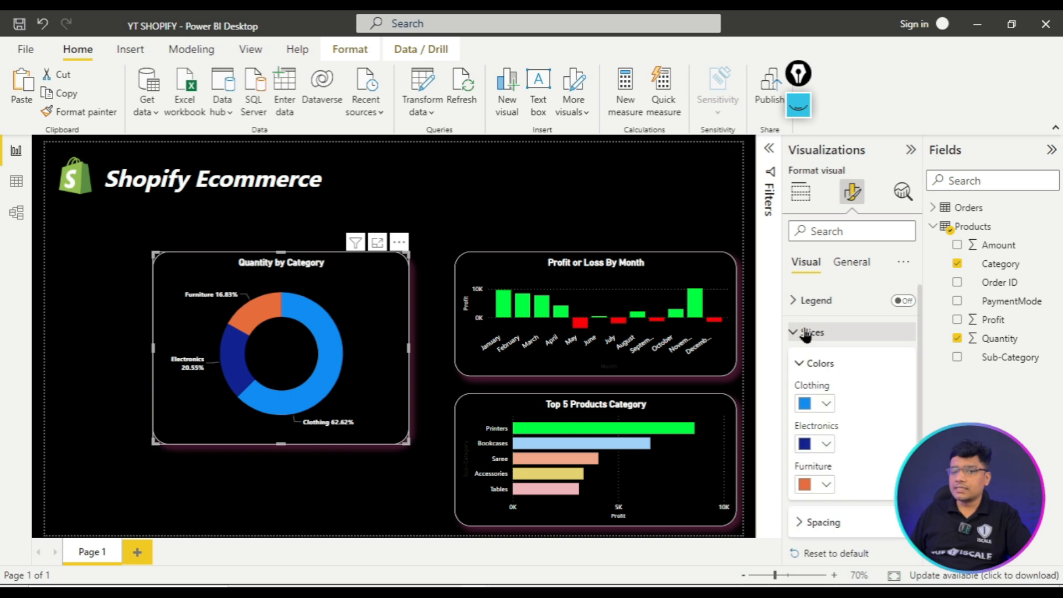
left_click(833, 409)
left_click(946, 337)
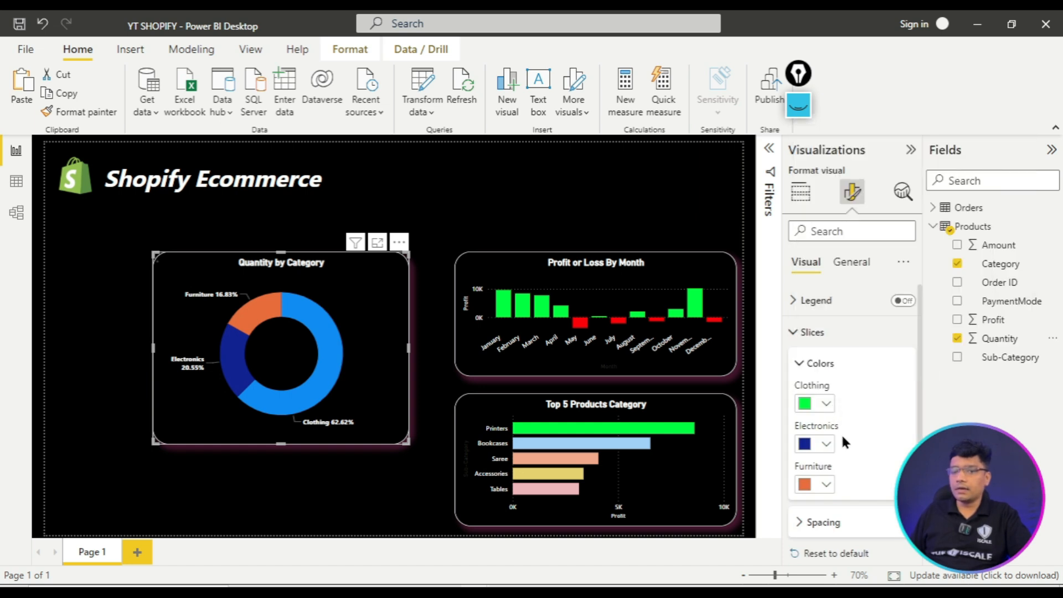
- Set the Electronics slice of the donut chart to the custom bright red #FE0000
left_click(827, 443)
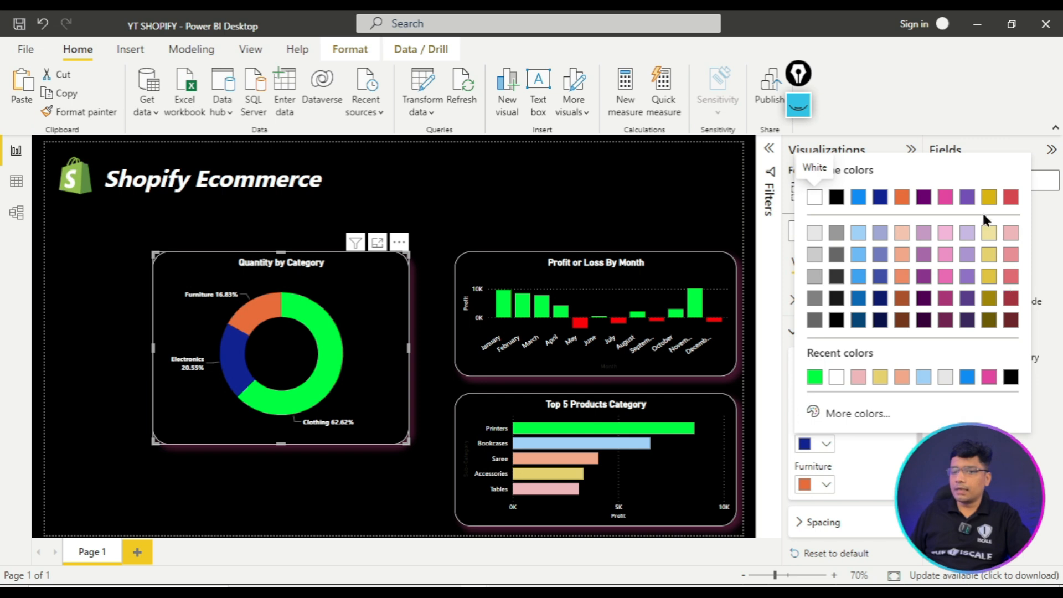
left_click(847, 413)
left_click(1002, 354)
left_click_drag(1002, 352, 1023, 349)
left_click_drag(1006, 178, 1030, 172)
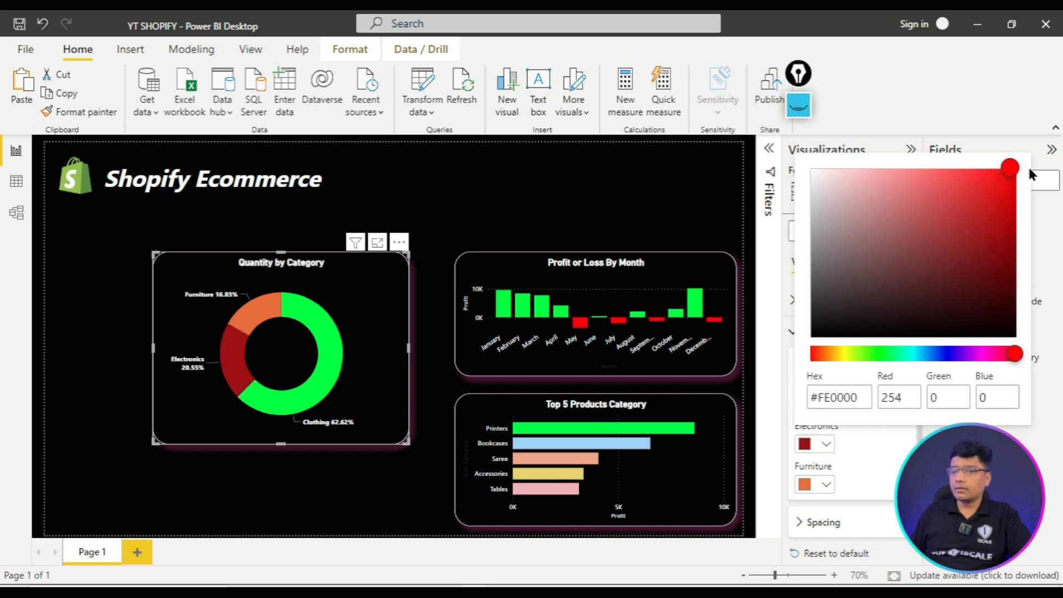
left_click(902, 460)
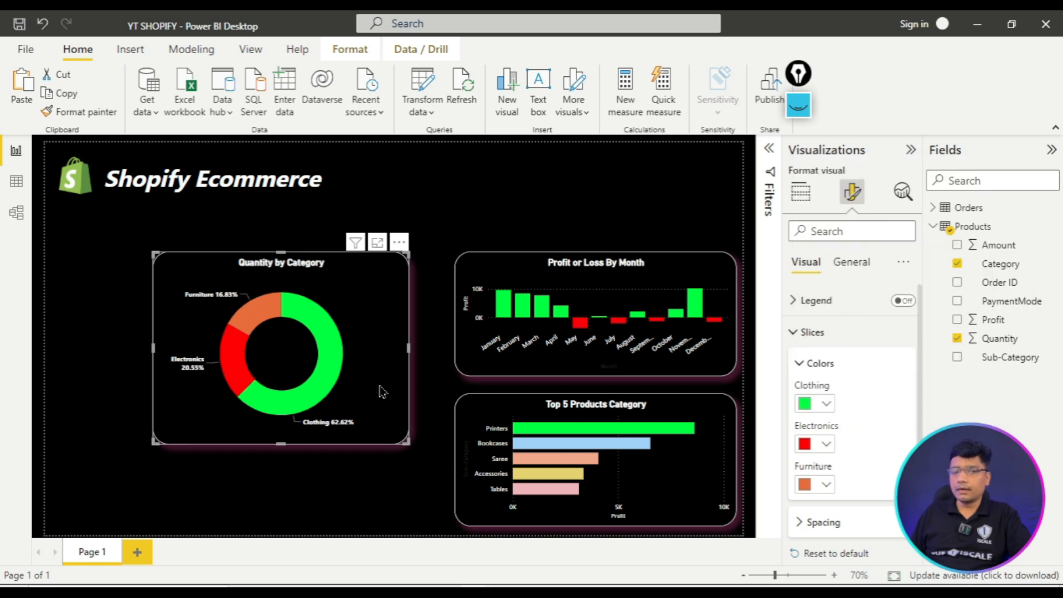
- Try a pale yellow and a darker gold theme colour on the Furniture slice
left_click(828, 485)
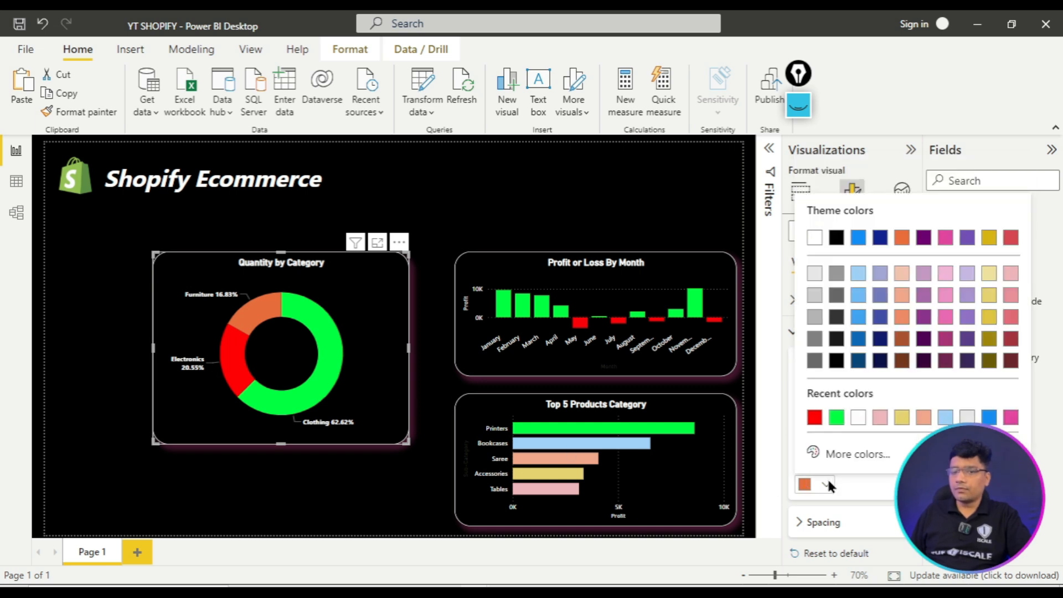
left_click(990, 274)
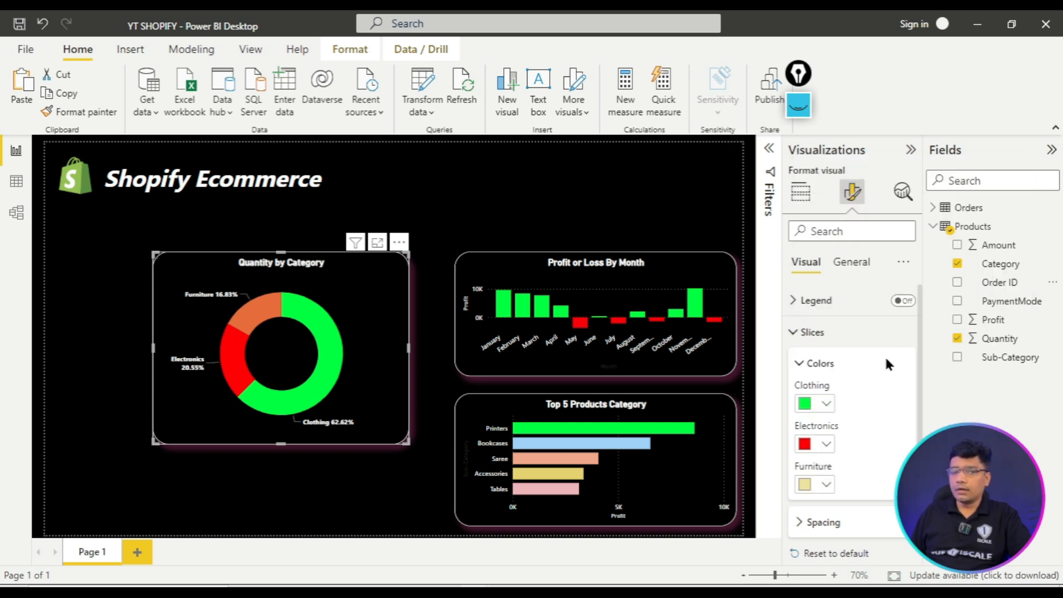
left_click(826, 485)
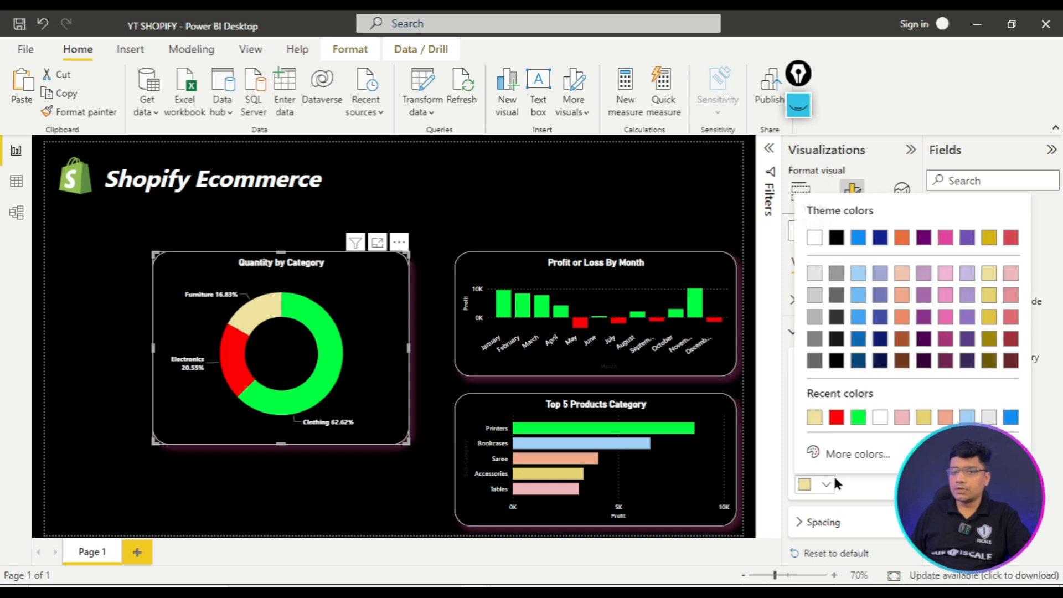
left_click(990, 317)
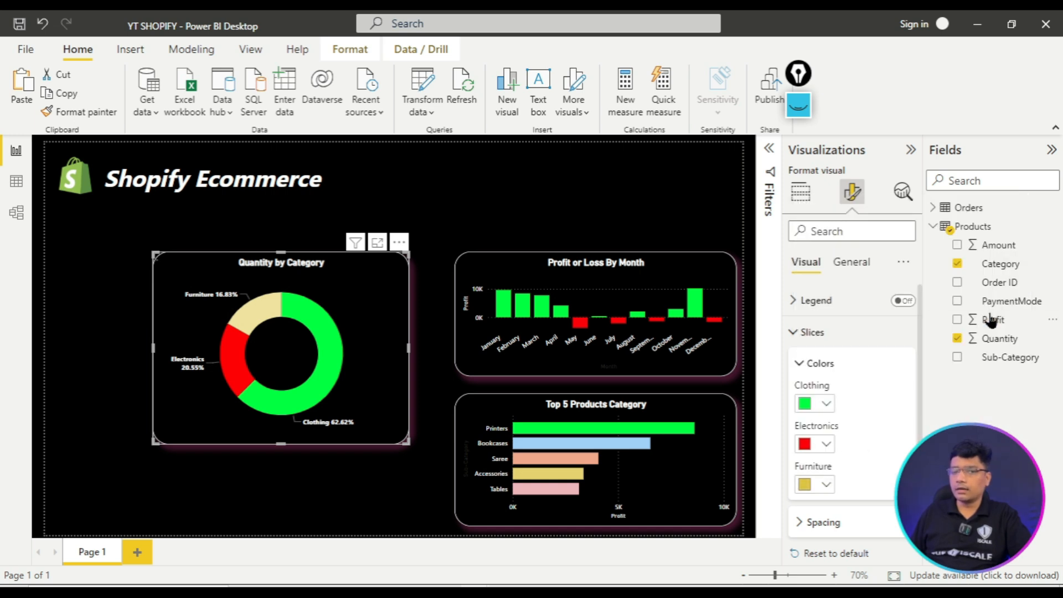
- Set the Furniture slice of the donut chart to the custom light yellow #F3FB83
left_click(827, 485)
left_click(837, 452)
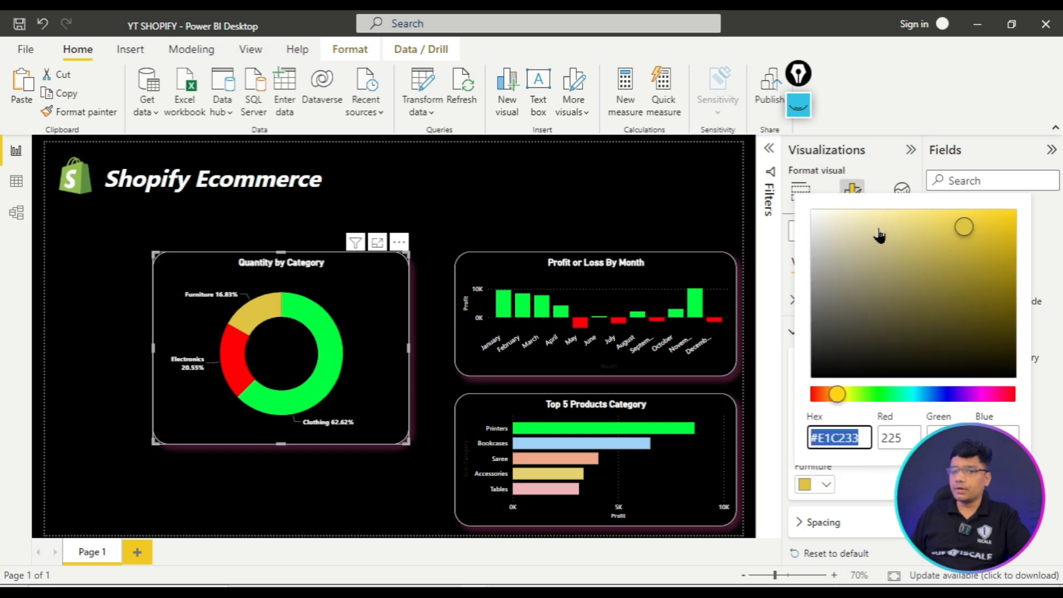
left_click(824, 217)
left_click(831, 210)
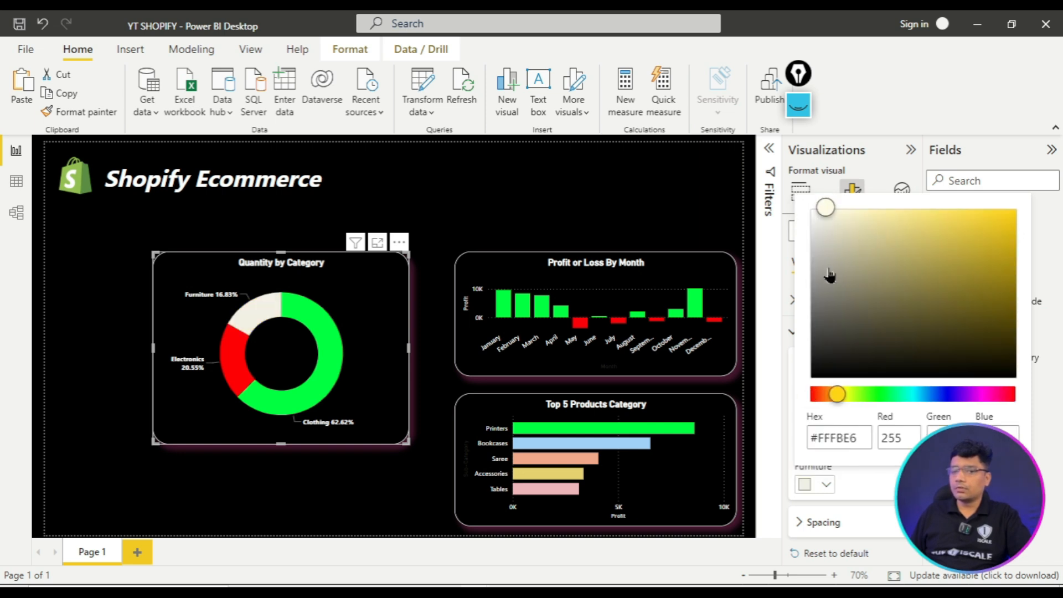
left_click_drag(838, 394, 845, 393)
left_click_drag(885, 225, 903, 209)
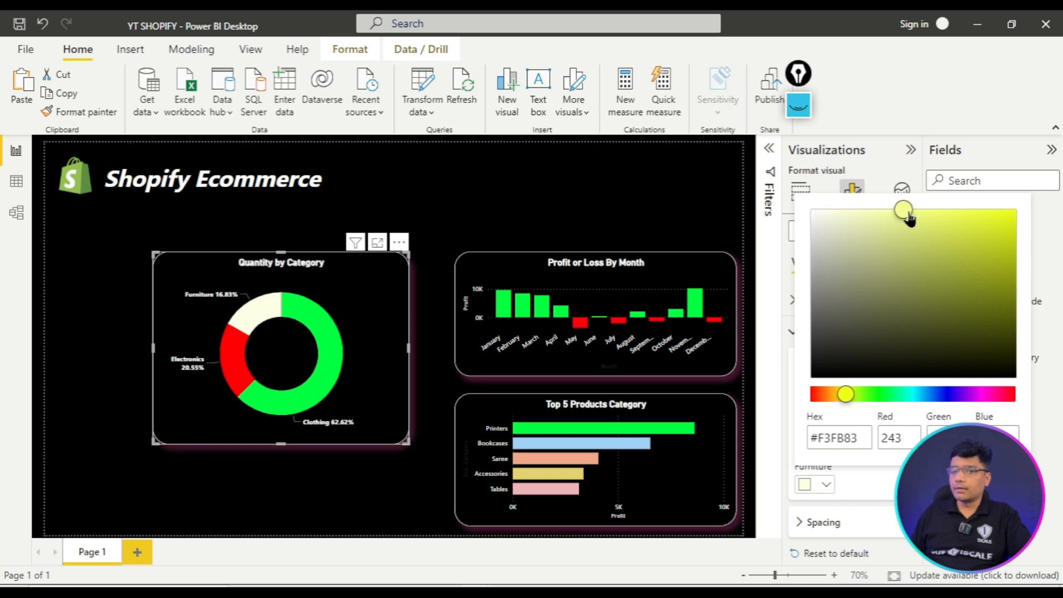
left_click(353, 522)
- Shrink the Quantity by Category chart to the height of the Profit or Loss By Month chart and place it directly beside it
left_click(166, 261)
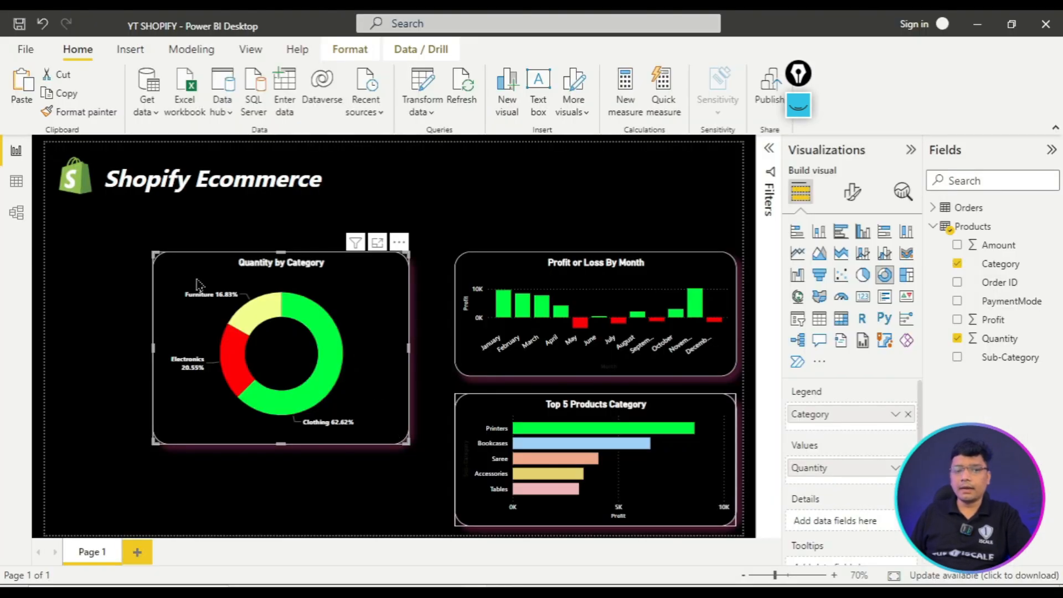
mouse_move(157, 267)
left_mouse_down()
mouse_move(249, 280)
mouse_move(225, 318)
mouse_move(204, 311)
mouse_move(156, 249)
left_mouse_up()
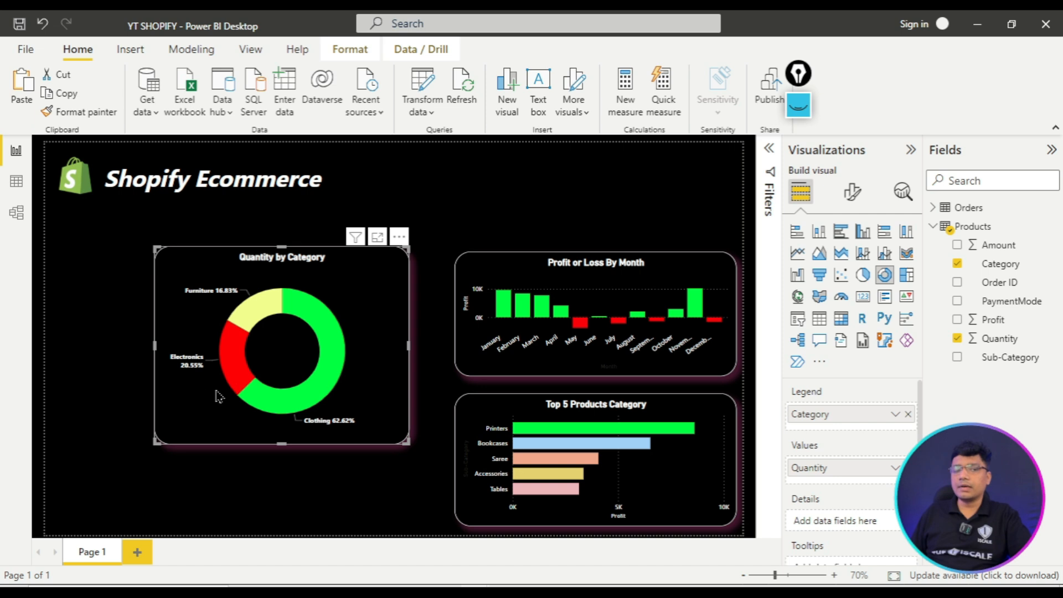
left_click(161, 252)
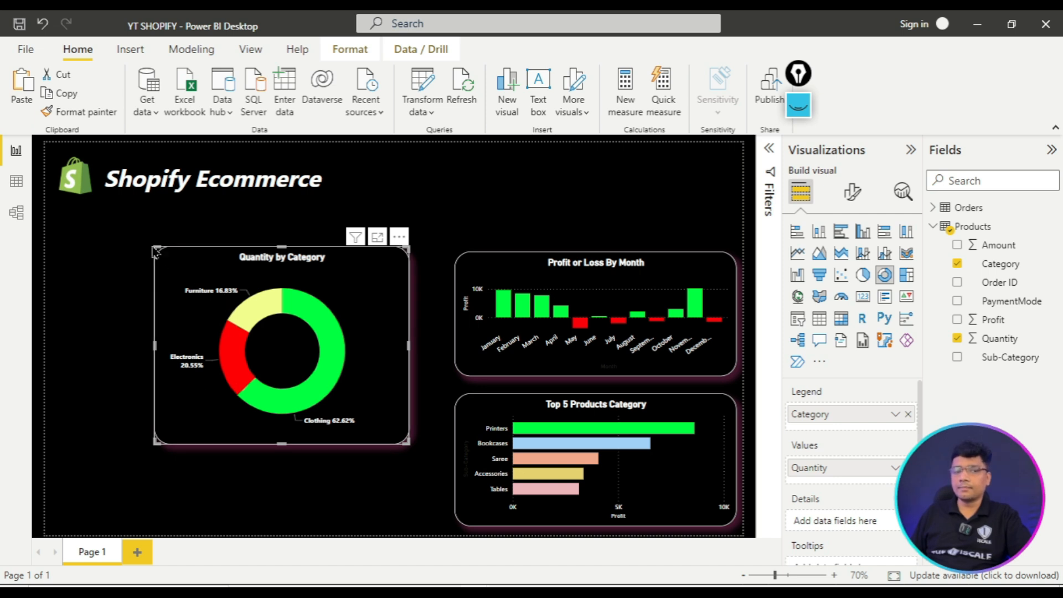
left_click(163, 256)
left_click_drag(163, 256, 268, 270)
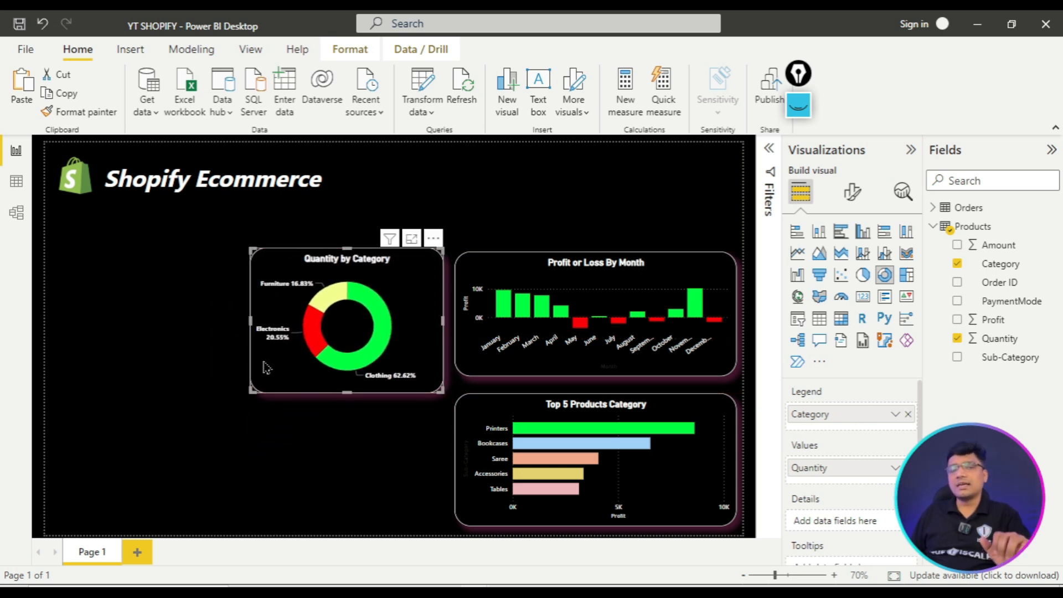
left_click_drag(258, 390, 260, 378)
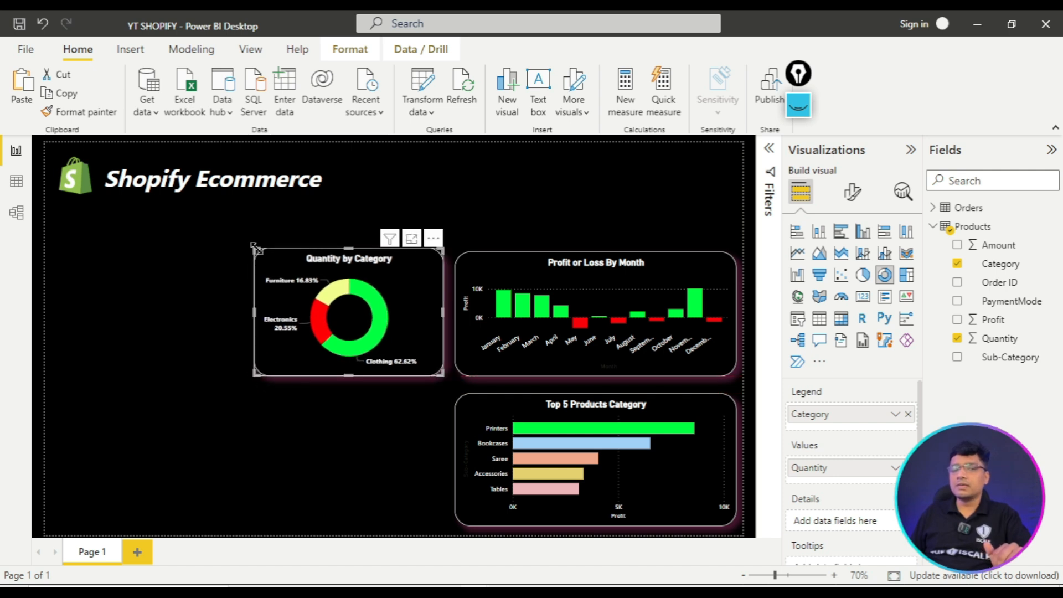
left_click_drag(256, 252, 260, 264)
left_click(190, 342)
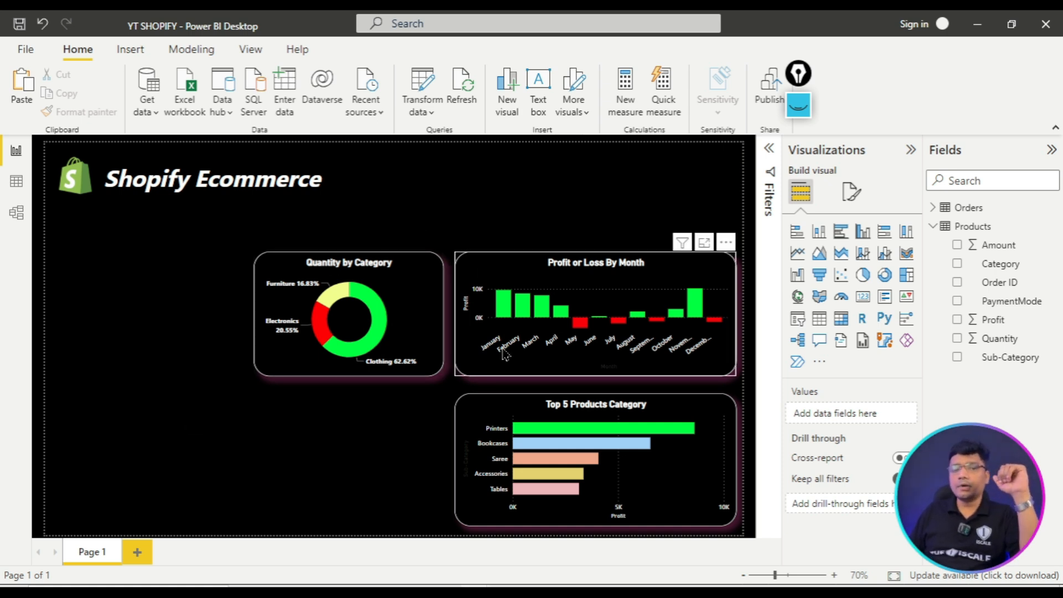
- Review the Payment Mode Percentage donut chart in the PDF brief and in the finished shopify dashboard
key("alt+Tab")
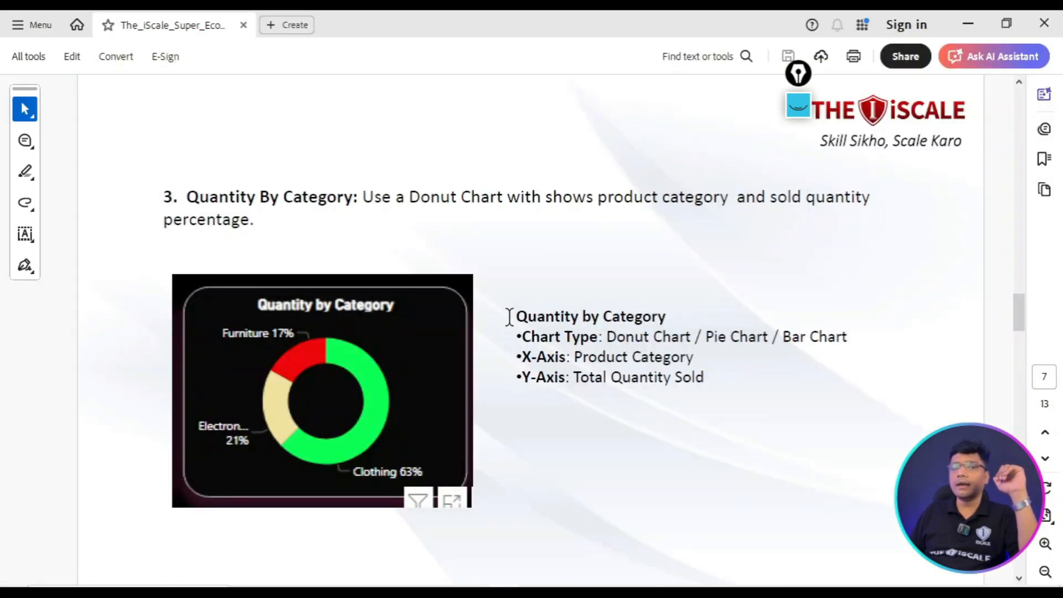
scroll(514, 322, "down", 1)
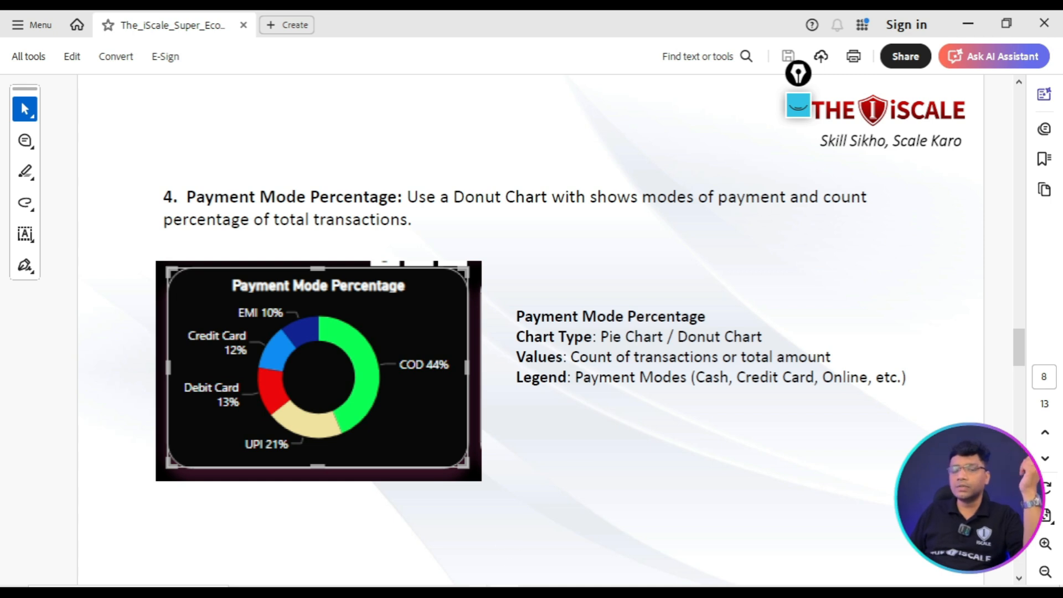
left_click(506, 543)
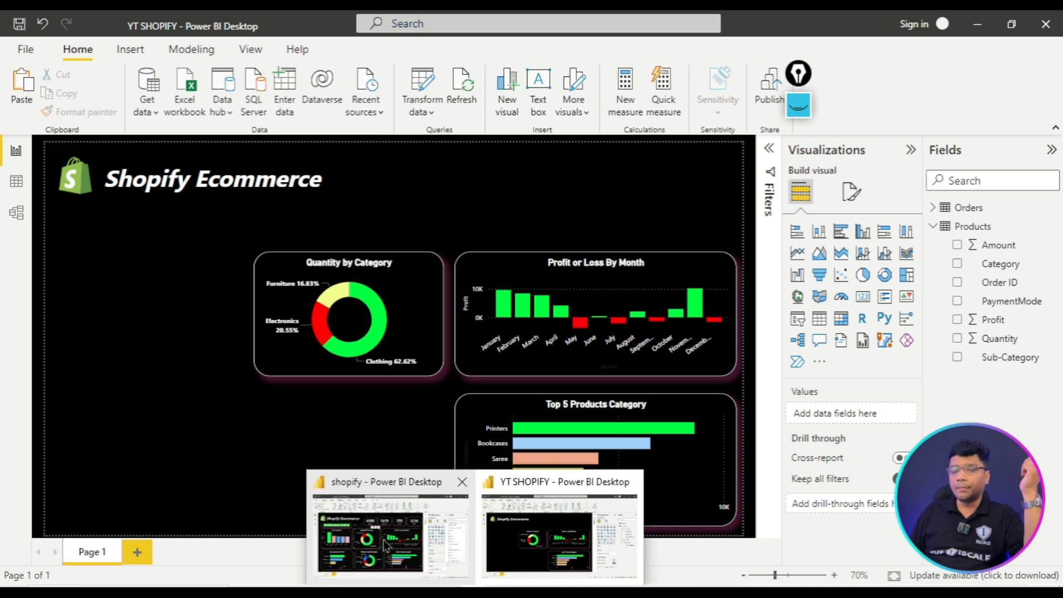
left_click(386, 545)
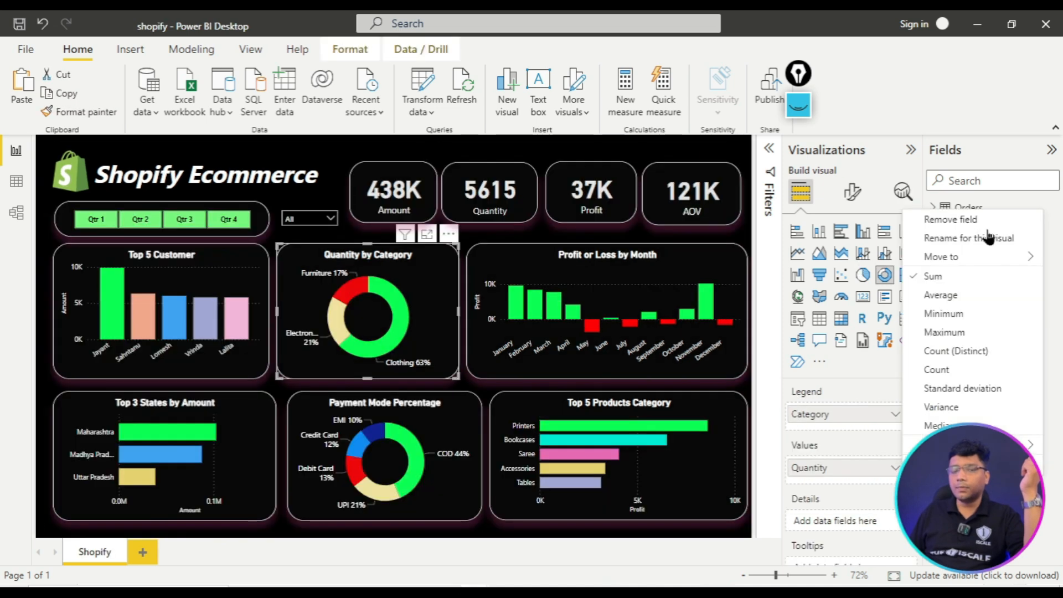
left_click(798, 106)
left_click_drag(289, 396, 450, 533)
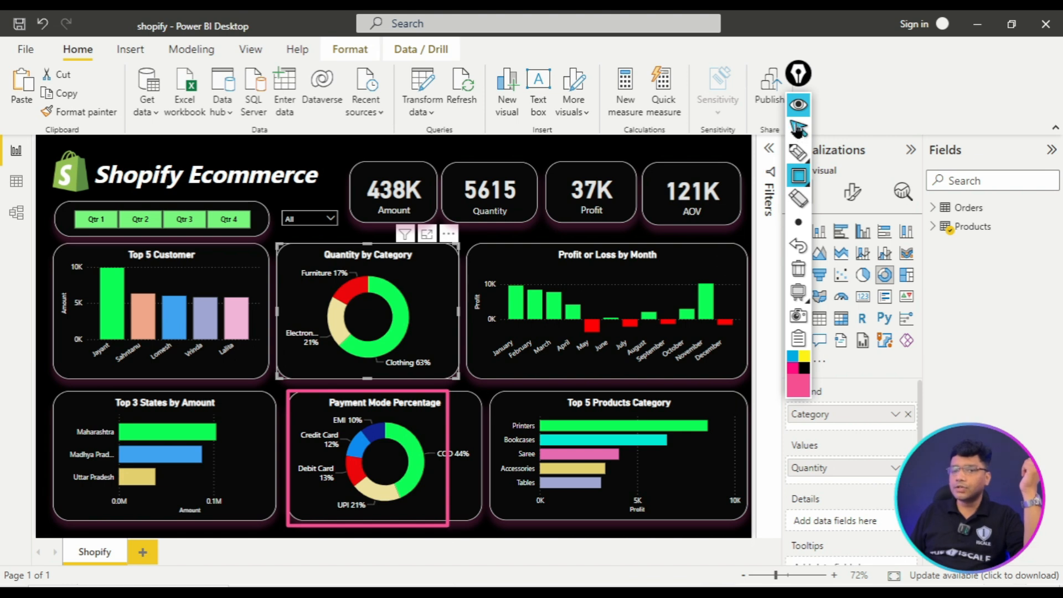
left_click(798, 105)
mouse_move(477, 593)
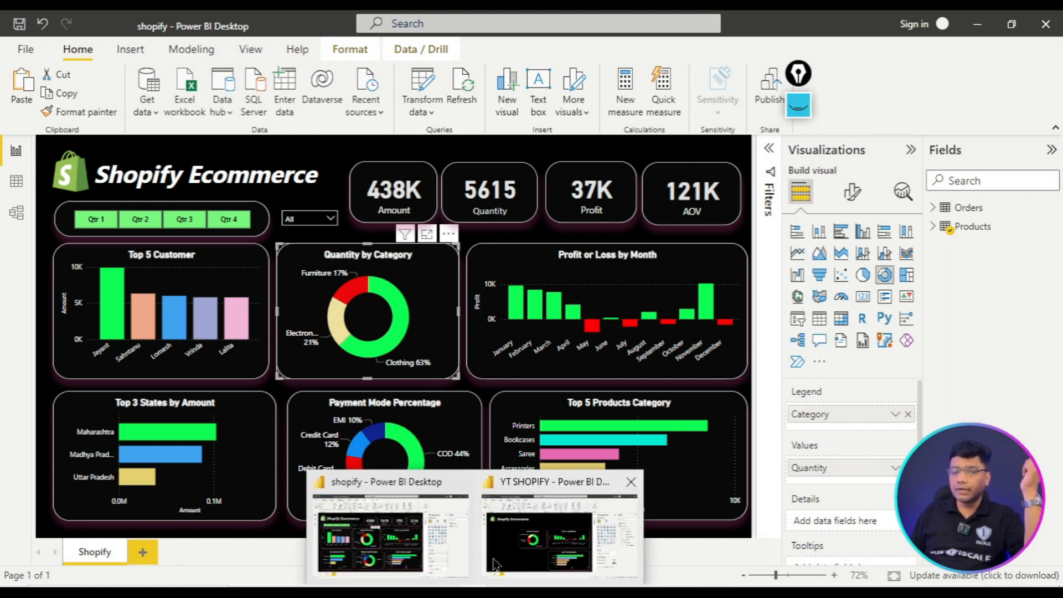
- Add an empty donut chart to the YT SHOPIFY report and place it below the Quantity by Category chart
left_click(571, 551)
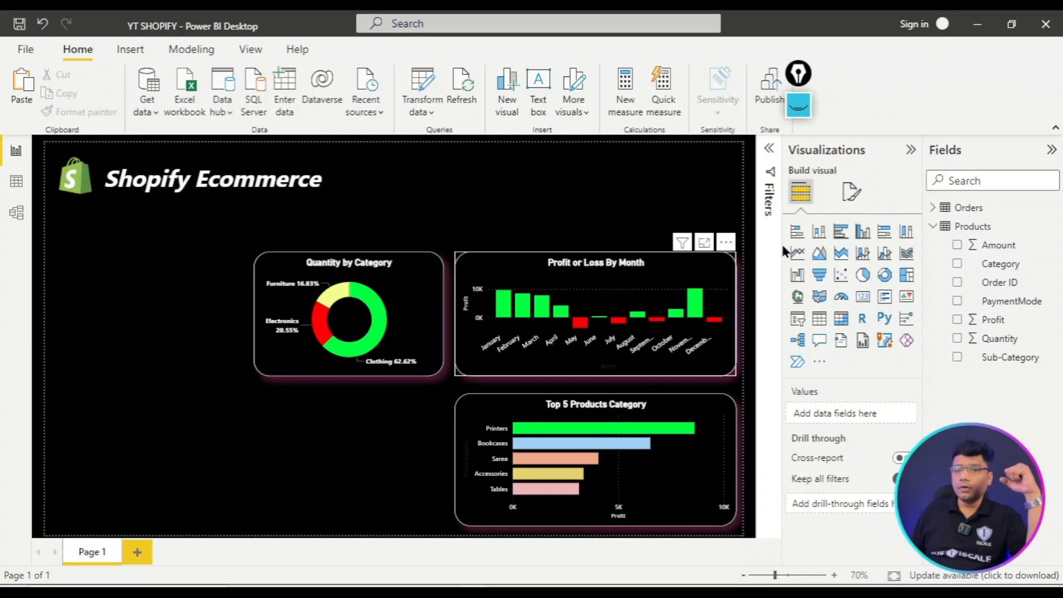
left_click(884, 276)
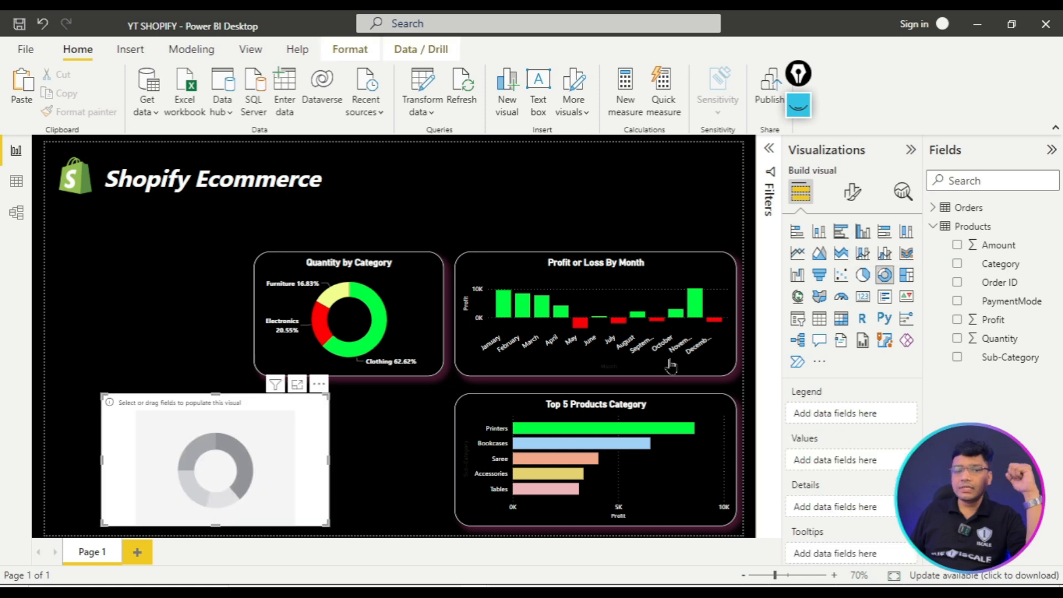
left_click_drag(249, 407, 339, 406)
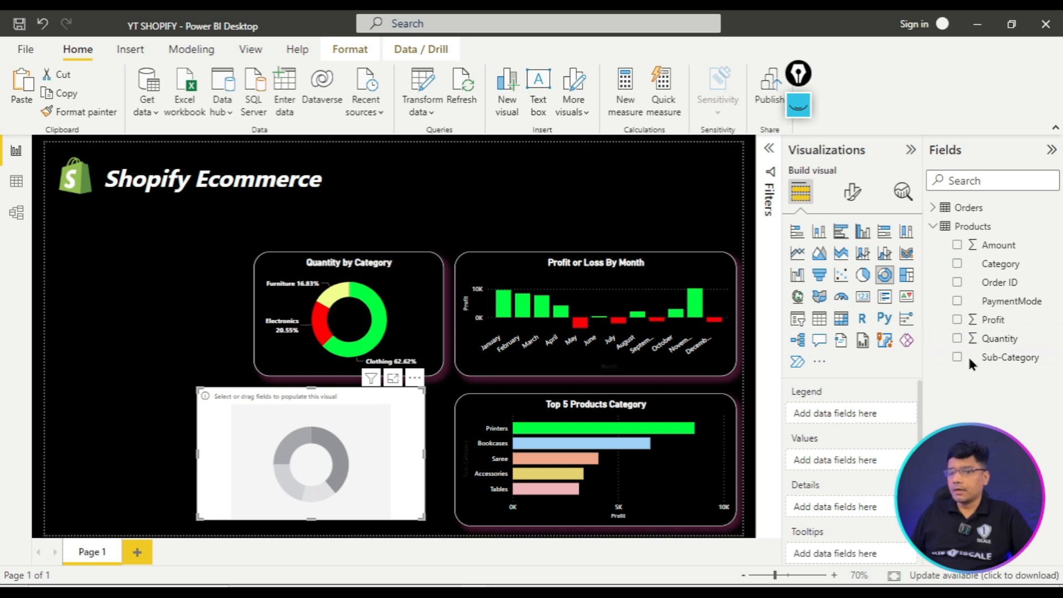
- Populate the empty donut chart with PaymentMode as legend and Quantity as values, and convert it to a pie chart
left_click_drag(1000, 306, 851, 414)
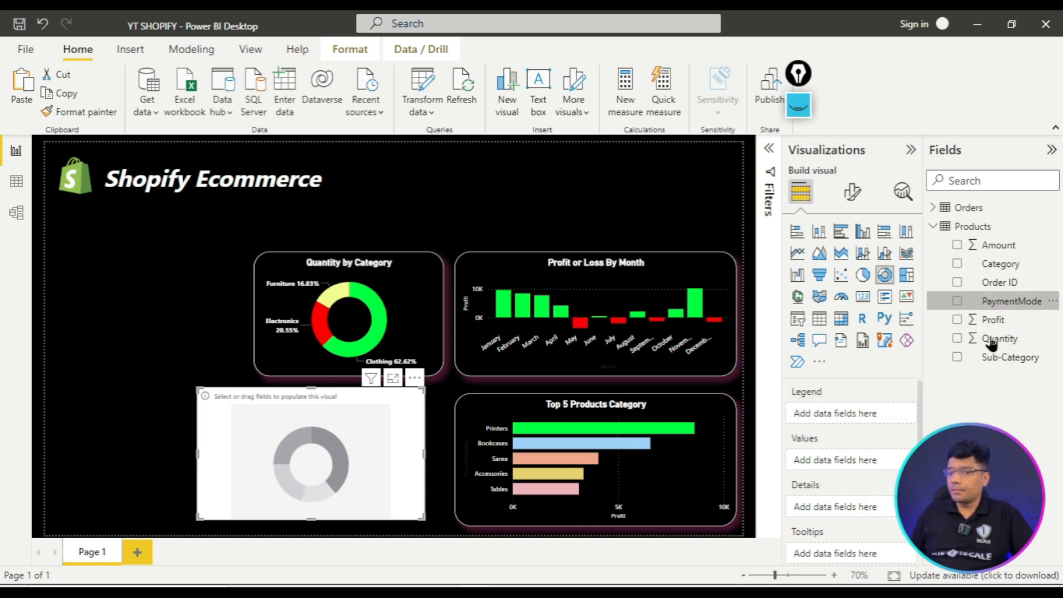
left_click_drag(991, 343, 845, 494)
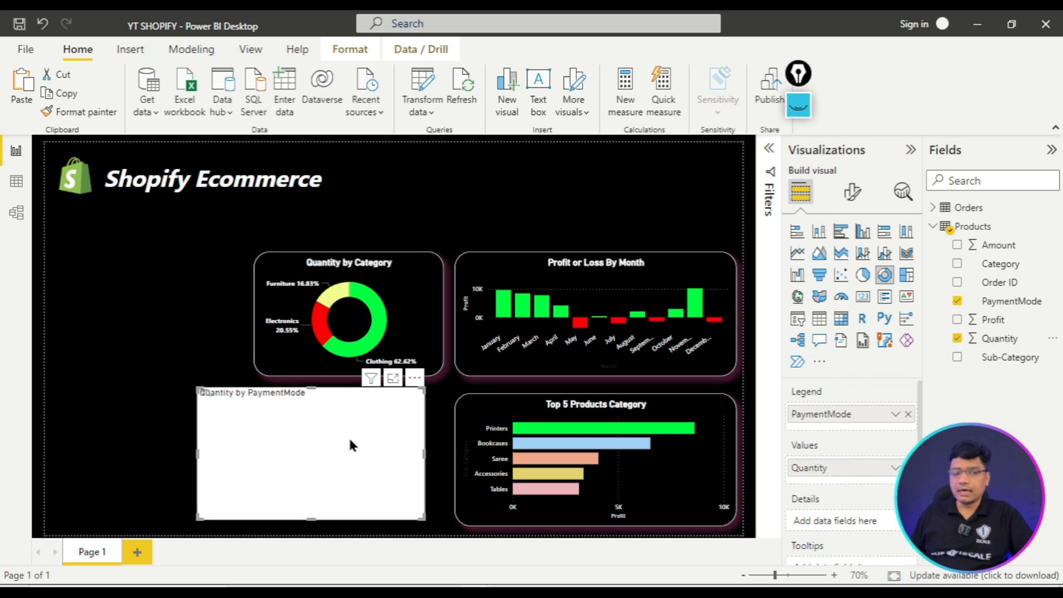
left_click(867, 275)
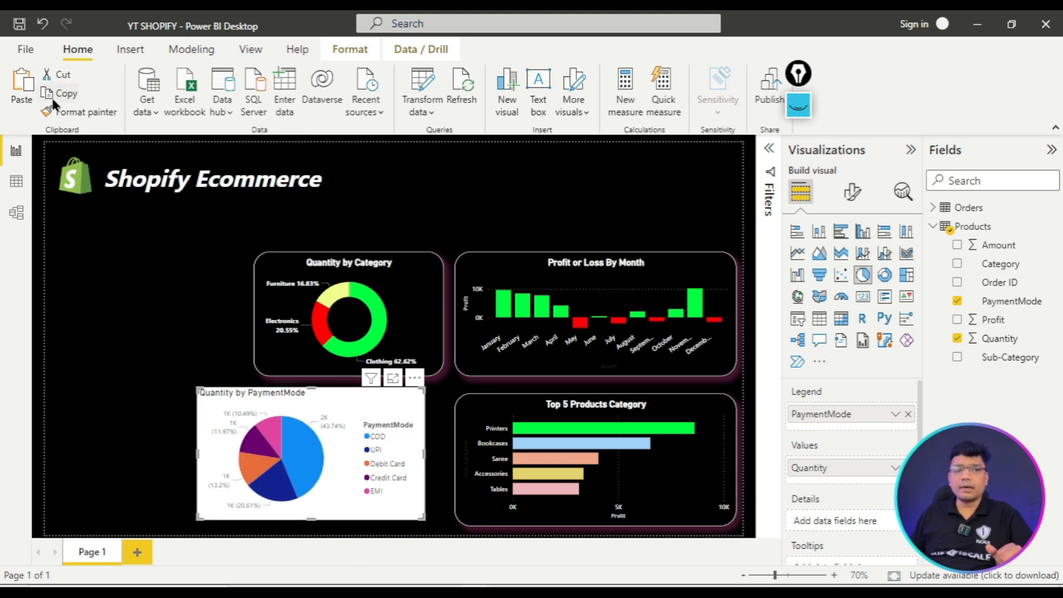
left_click(885, 275)
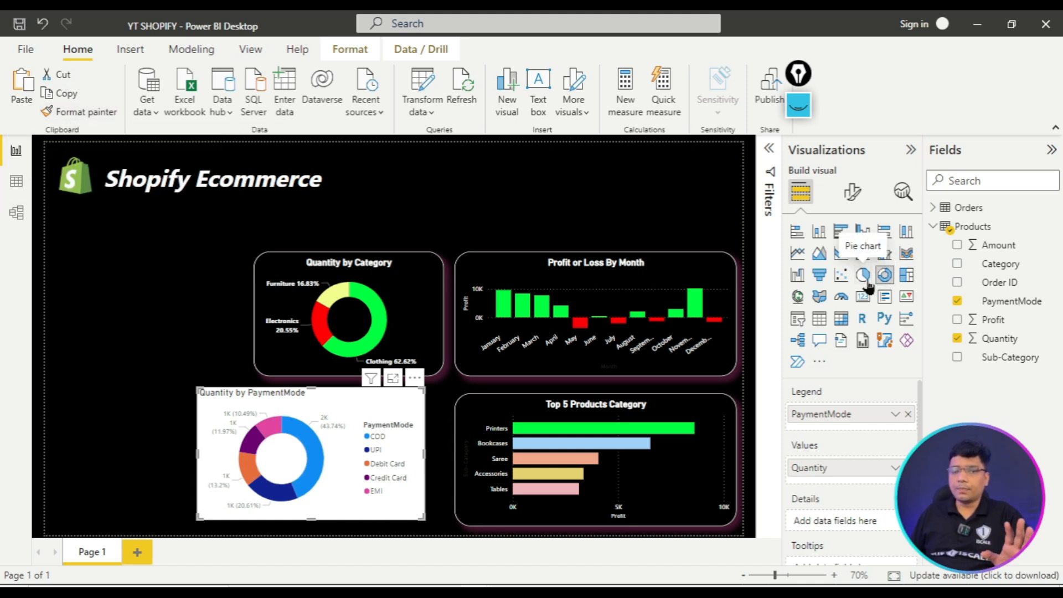
left_click(863, 275)
left_click(108, 200)
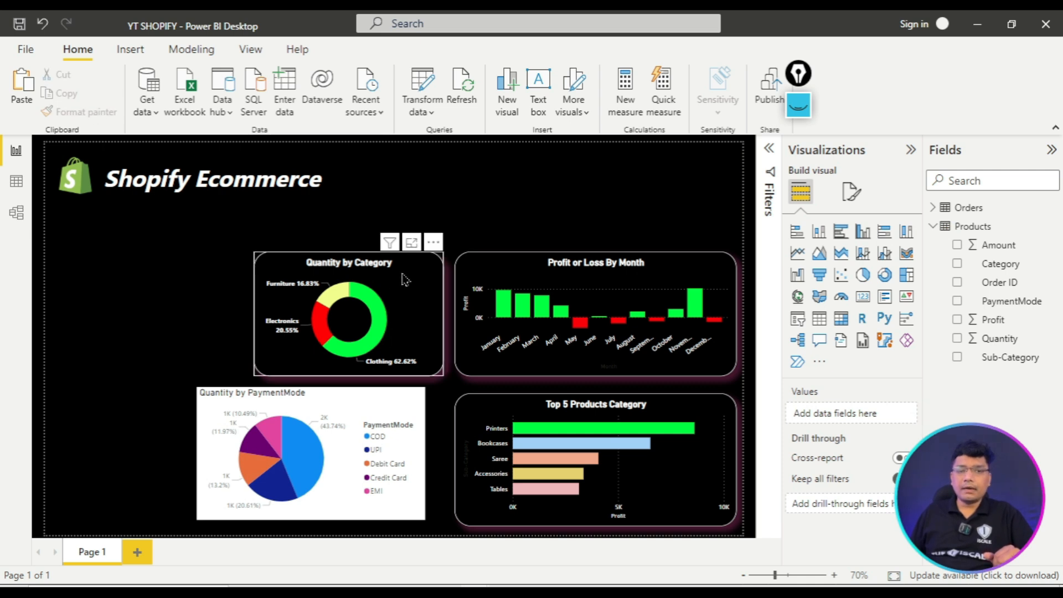
- Copy the formatting of the Quantity by Category chart onto the Quantity by PaymentMode pie chart
left_click(406, 280)
left_click(81, 113)
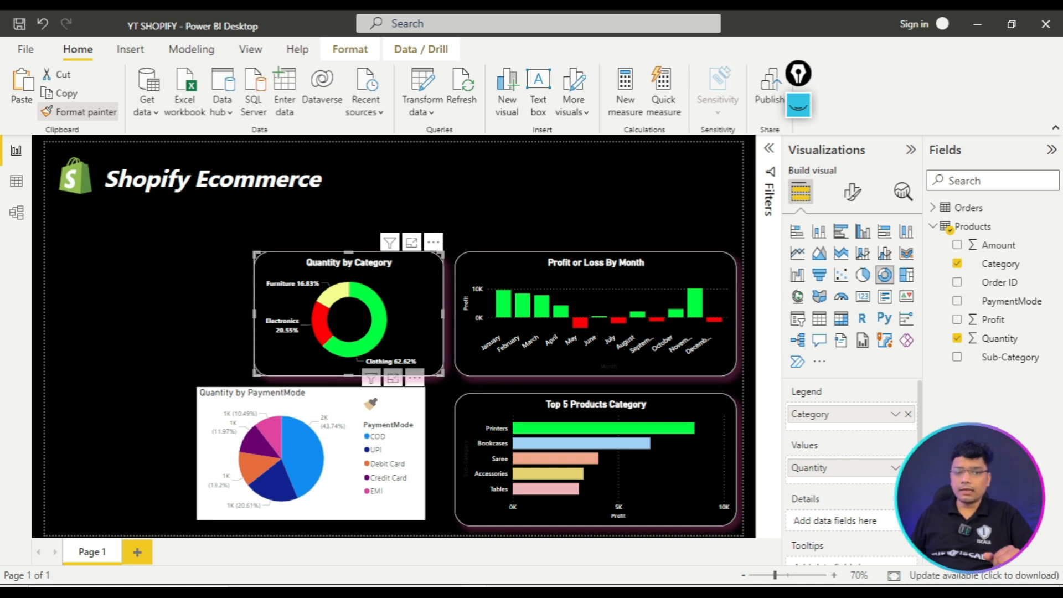
left_click(366, 405)
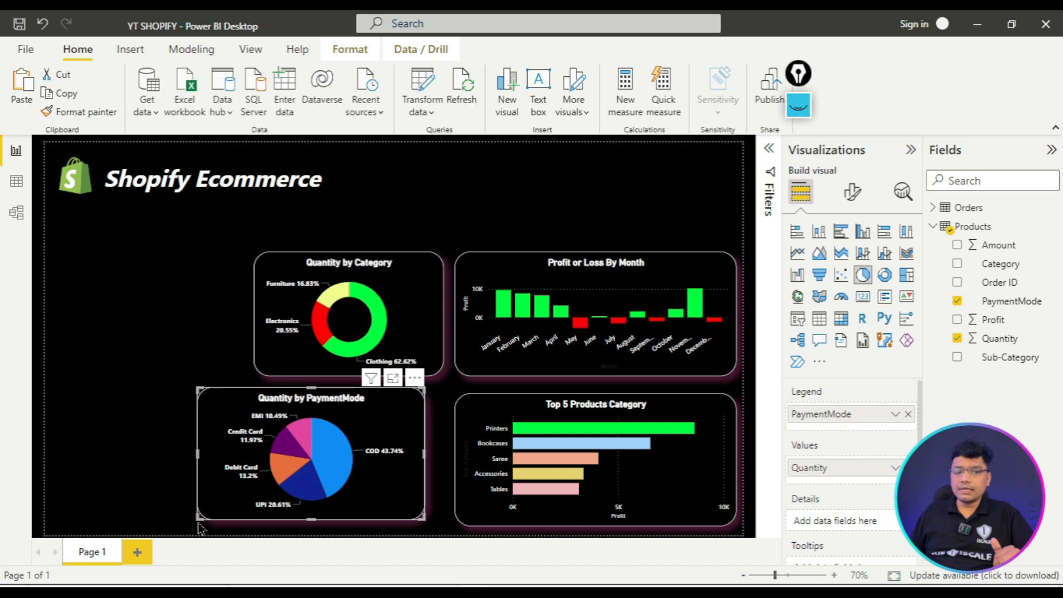
- Resize the Quantity by PaymentMode chart to the width of Quantity by Category and align it beside the Top 5 Products Category chart
mouse_move(201, 517)
left_mouse_down()
mouse_move(219, 518)
mouse_move(214, 527)
left_mouse_up()
left_click_drag(396, 409, 415, 409)
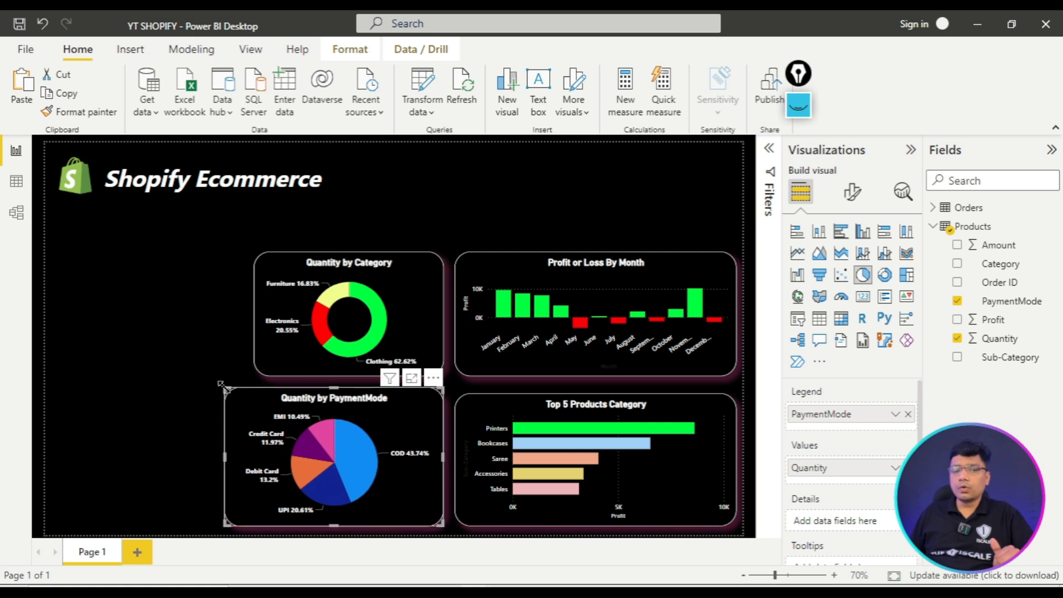
left_click_drag(252, 389, 259, 397)
left_click(190, 418)
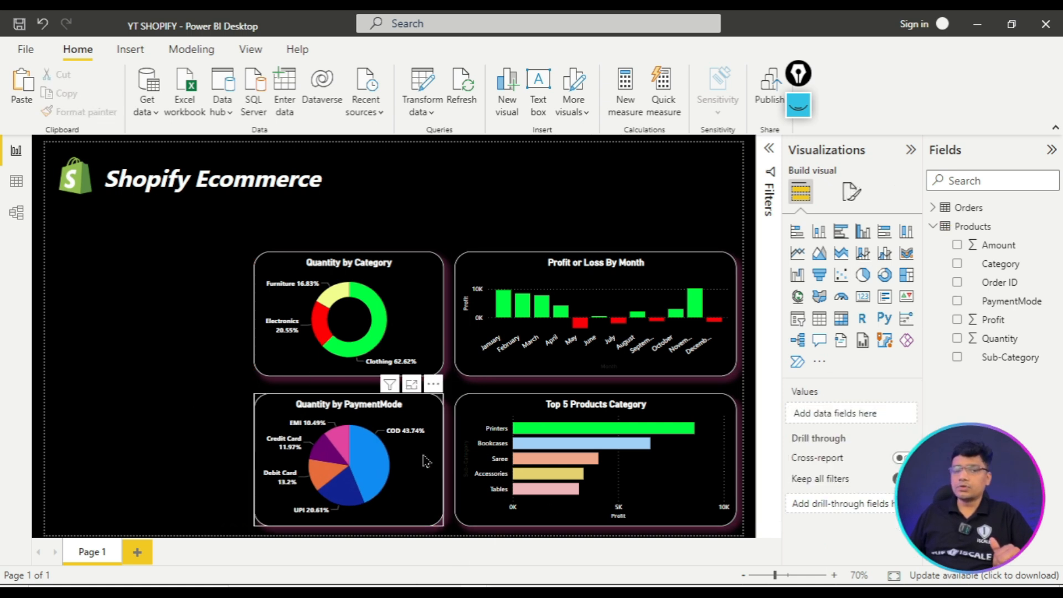
- Convert the Quantity by PaymentMode pie chart to a donut chart and set its COD slice to the recently used bright green
left_click(883, 277)
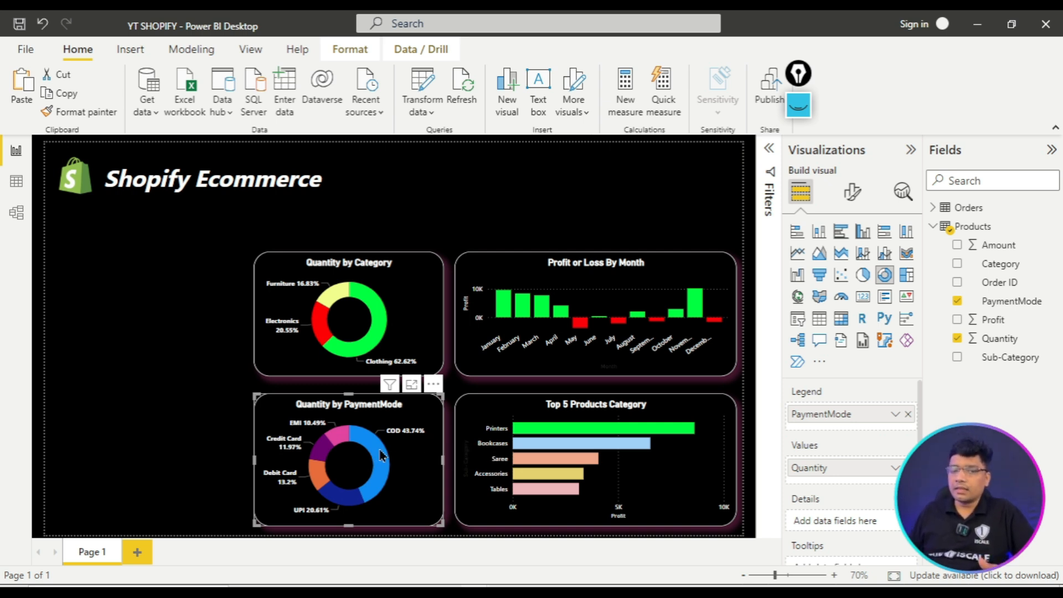
mouse_move(328, 446)
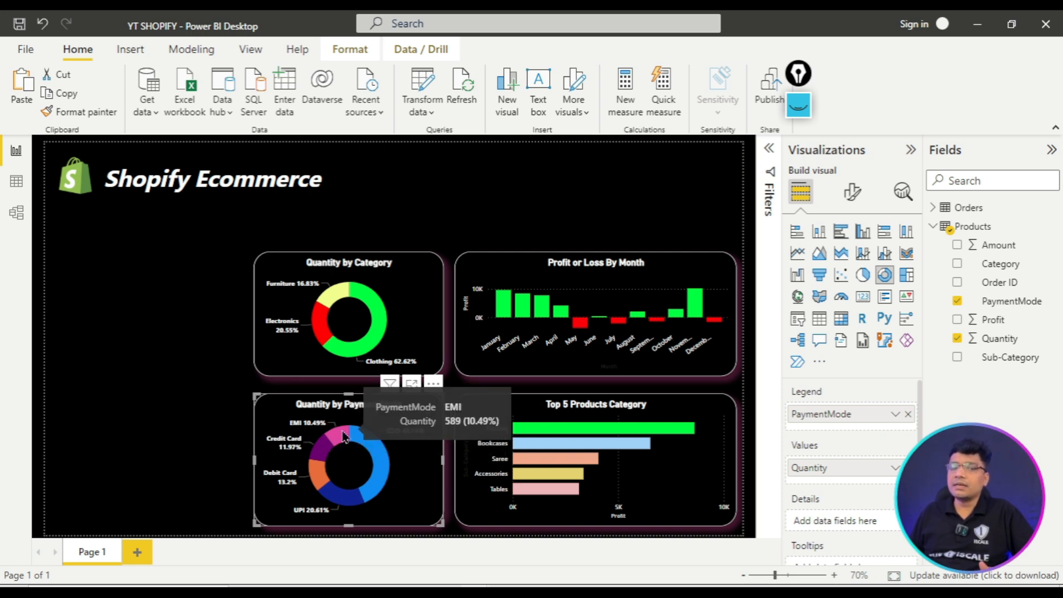
mouse_move(317, 465)
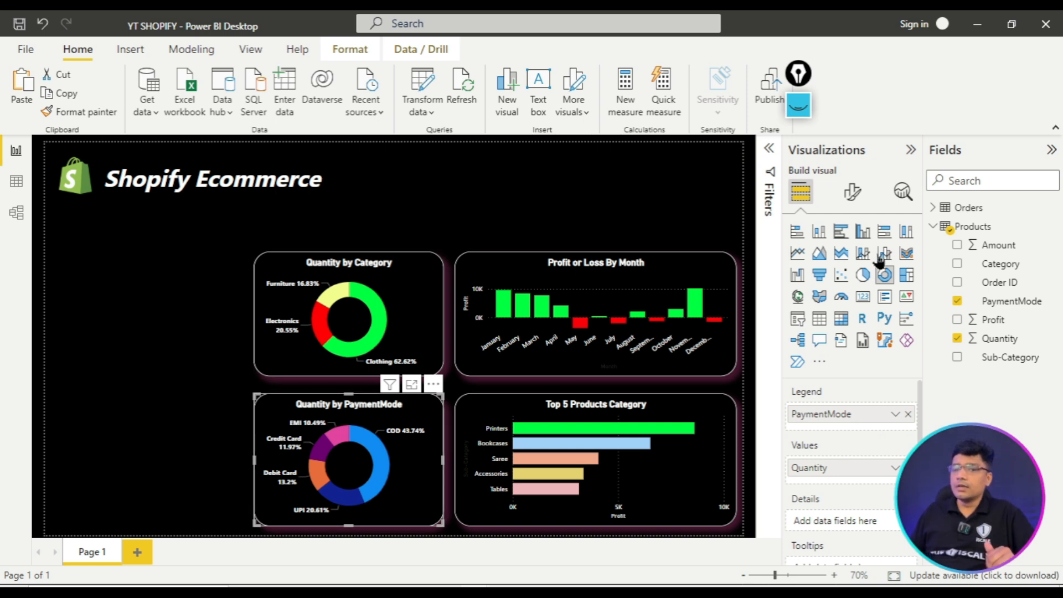
left_click(853, 193)
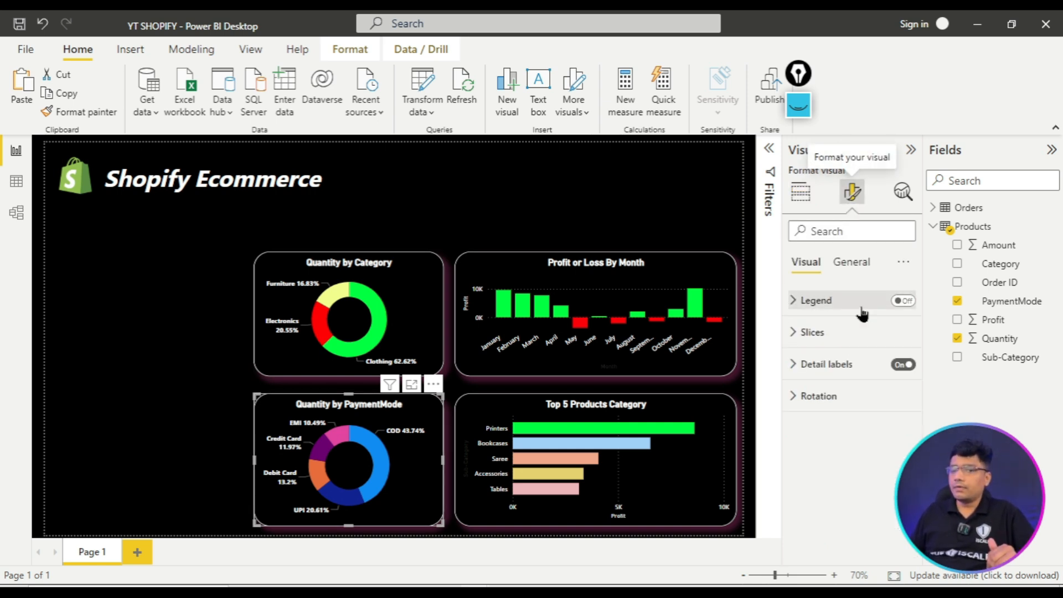
left_click(823, 352)
left_click(831, 407)
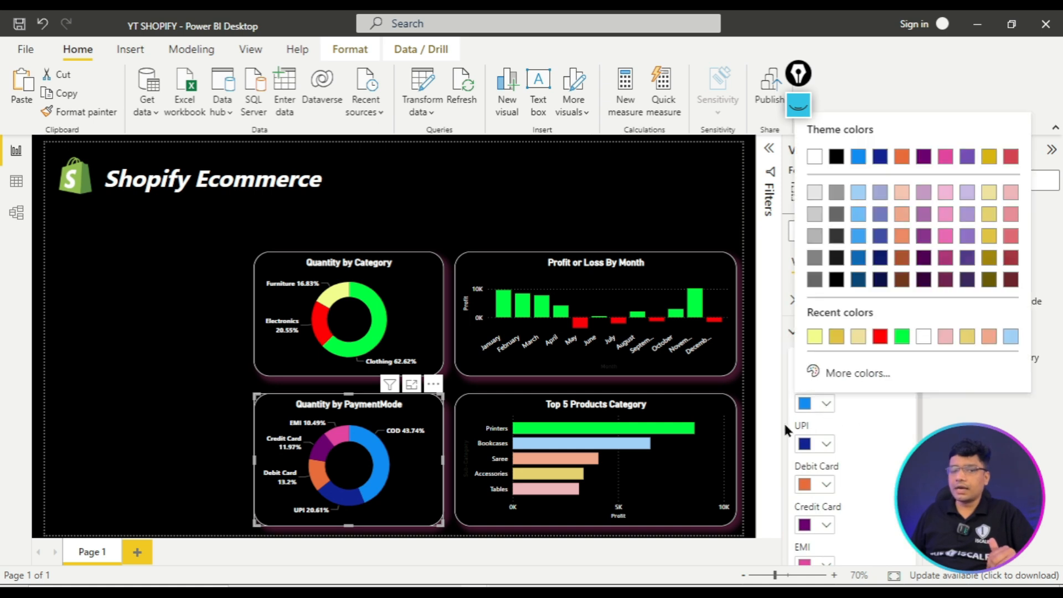
left_click(902, 336)
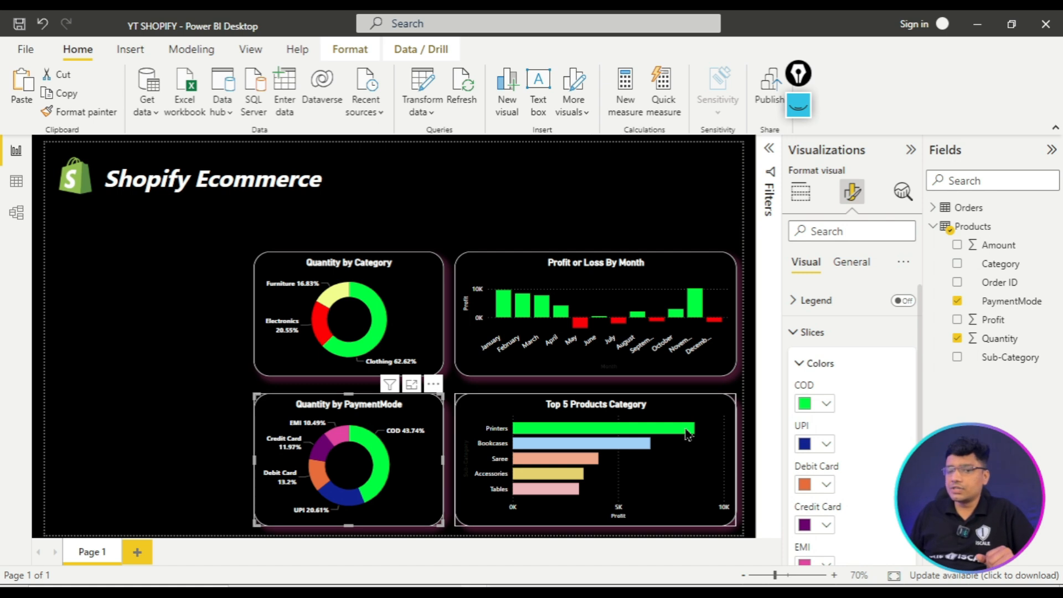
- Set the chart's Debit Card slice to the recently used pale yellow and its UPI slice to red
left_click(826, 445)
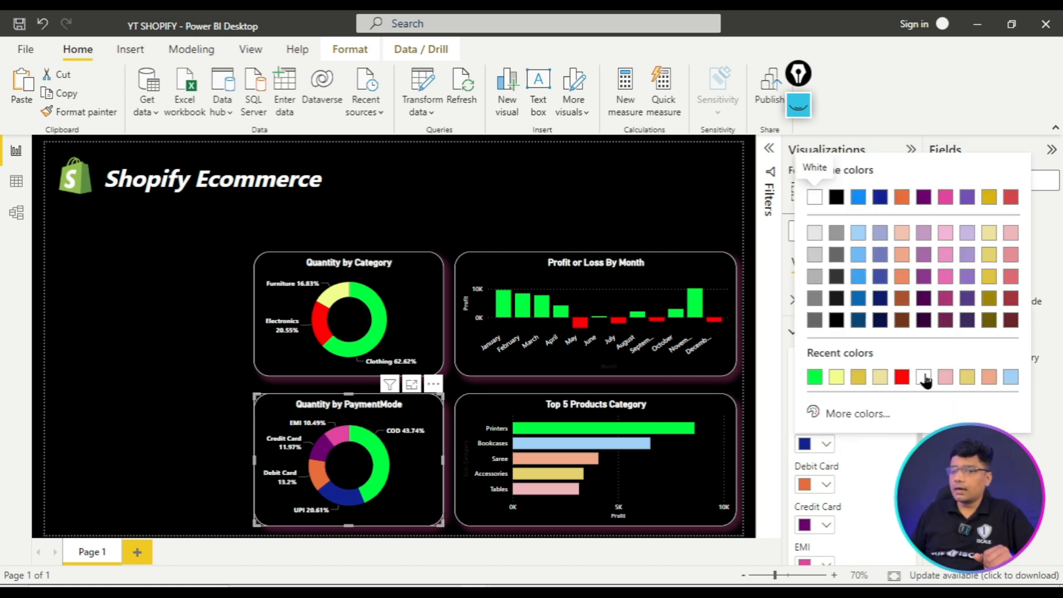
left_click(827, 487)
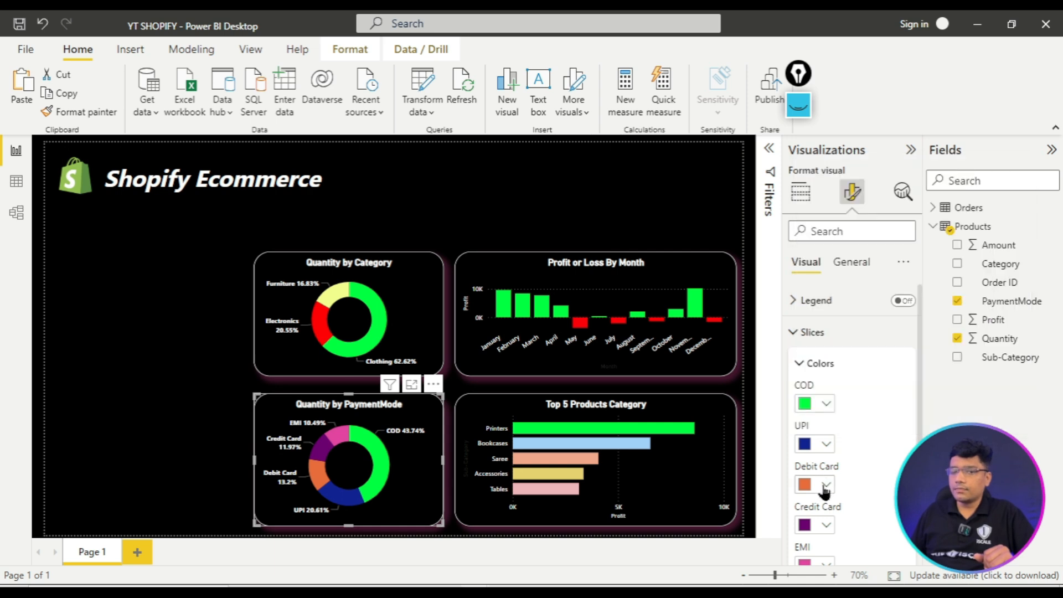
left_click(825, 485)
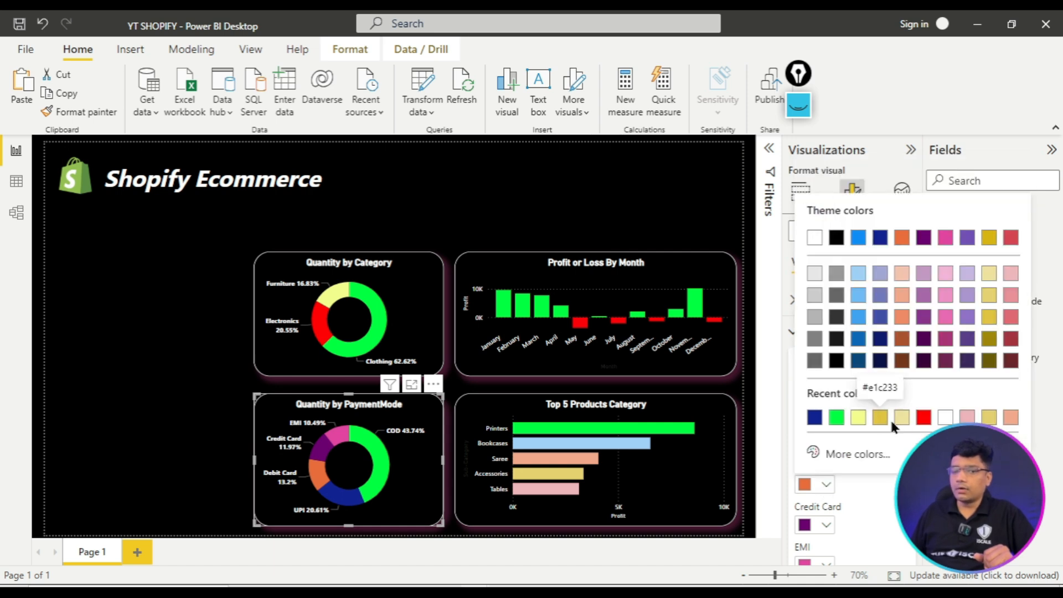
left_click(886, 416)
left_click(825, 444)
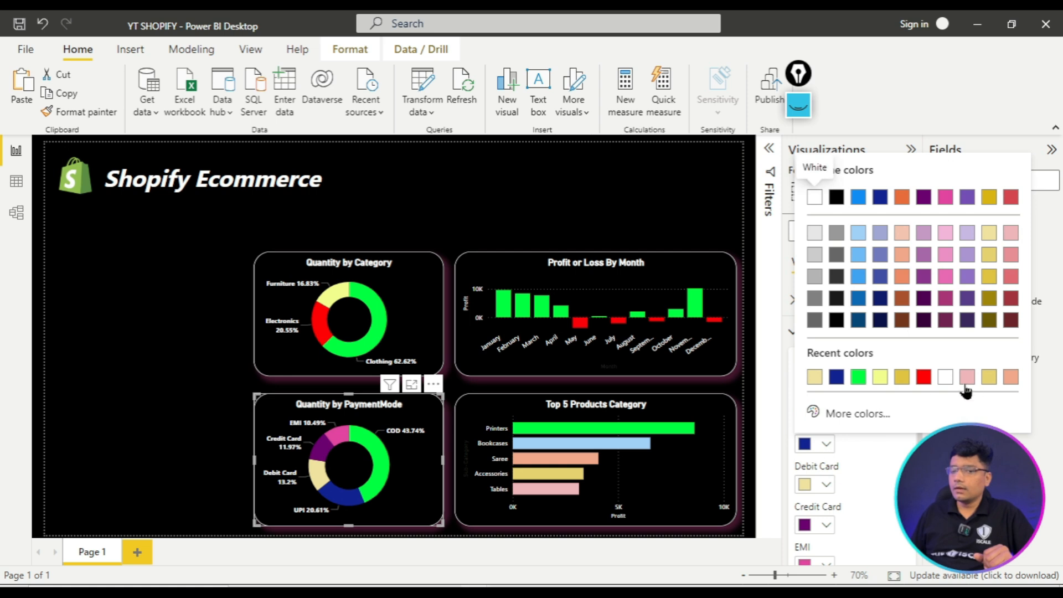
left_click(923, 378)
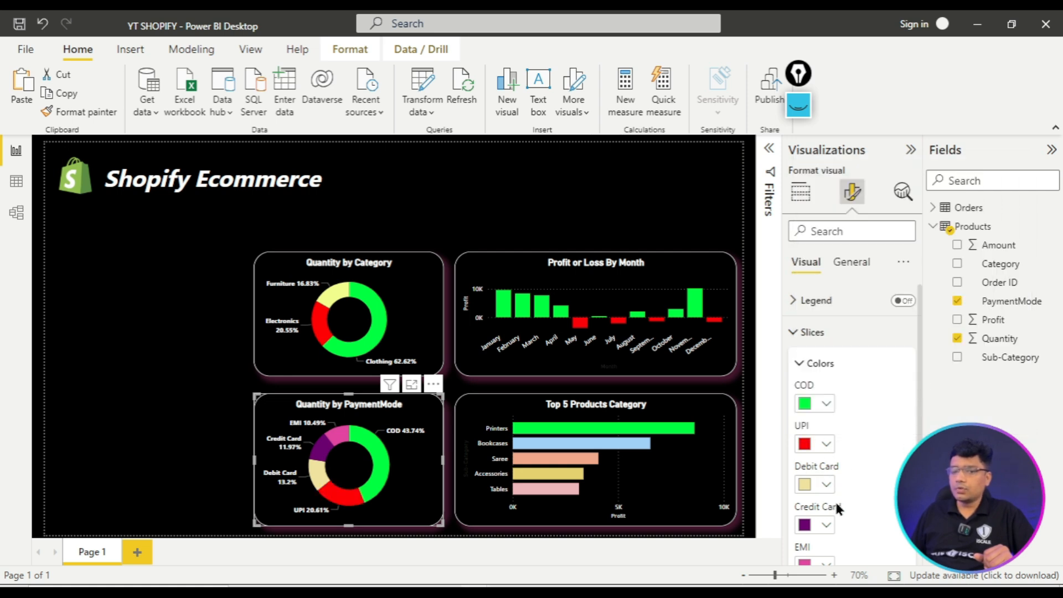
- Set the Credit Card slice to light blue and change the Quantity by PaymentMode donut chart back to a pie chart
left_click(826, 526)
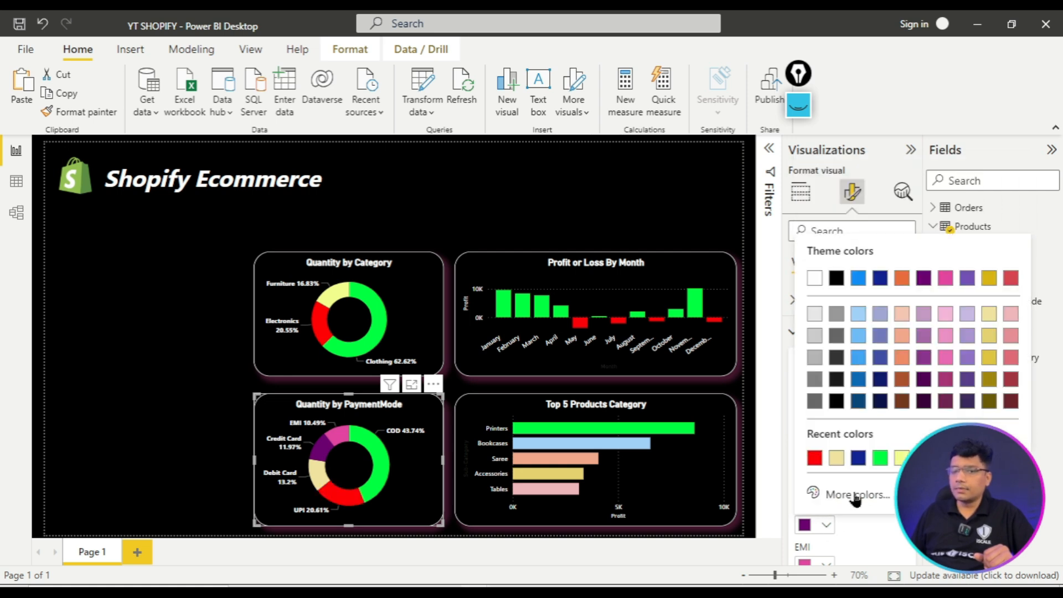
left_click(856, 338)
left_click(230, 430)
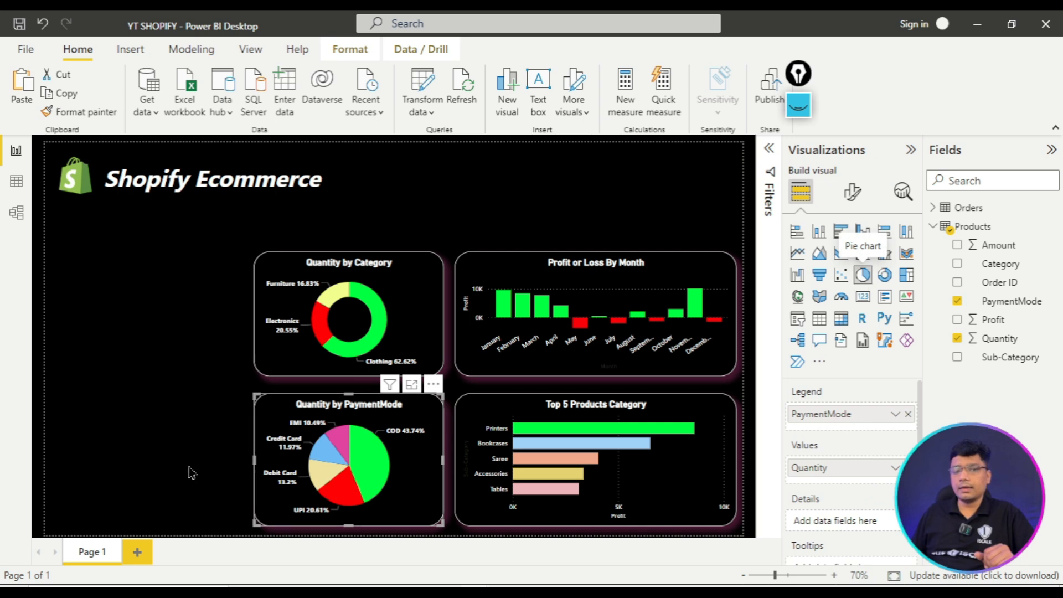
left_click(174, 431)
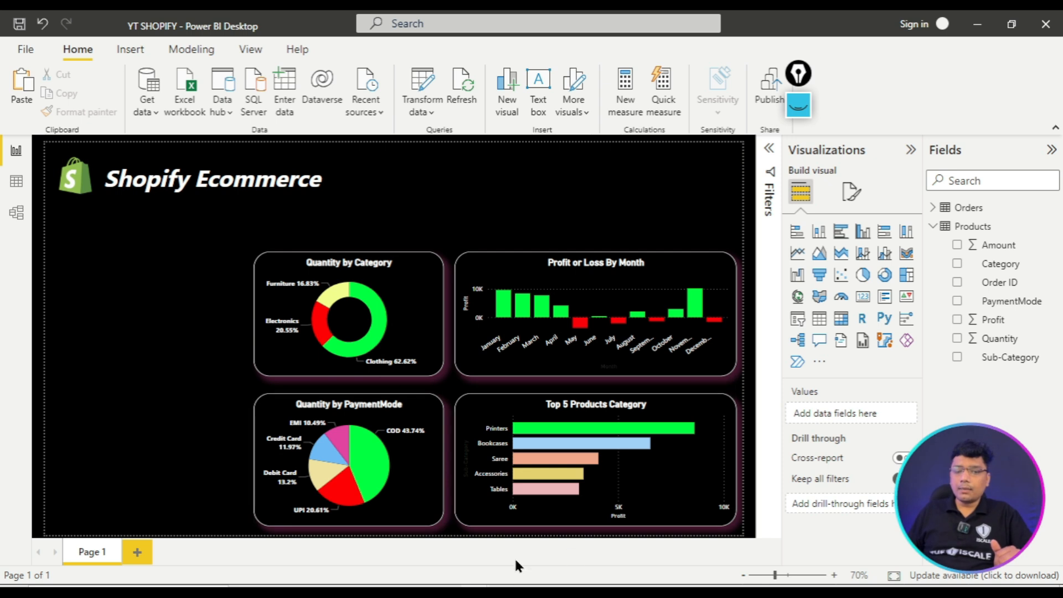
- Check the Payment Mode Percentage heading in the PDF brief and return to the YT SHOPIFY report
left_click(498, 591)
left_click_drag(186, 197, 375, 198)
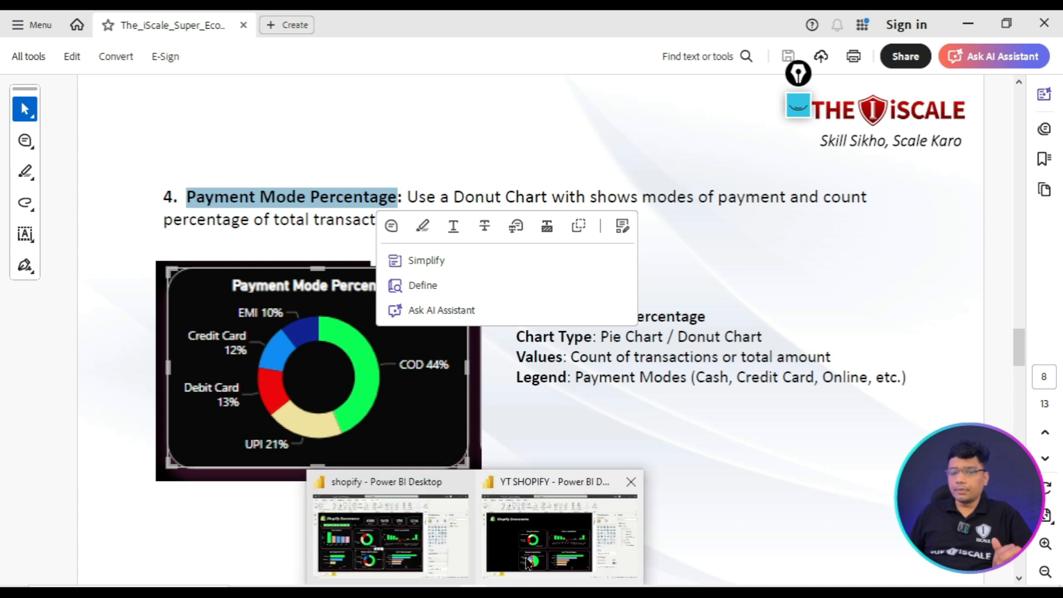
left_click(528, 564)
- Shorten the title of the Quantity by PaymentMode pie chart to Payment Mode
left_click(387, 412)
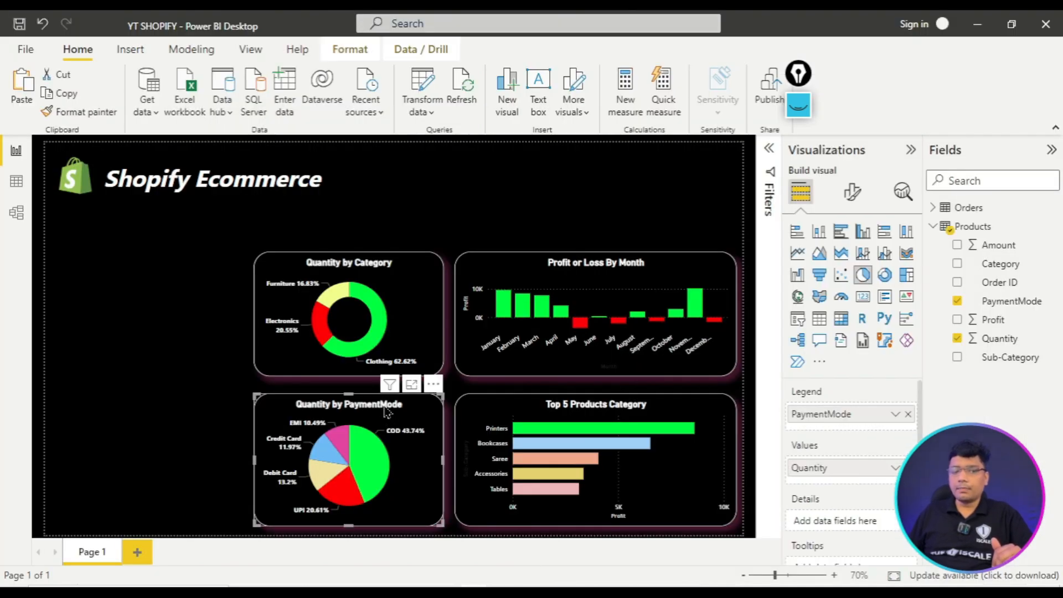
left_click(853, 195)
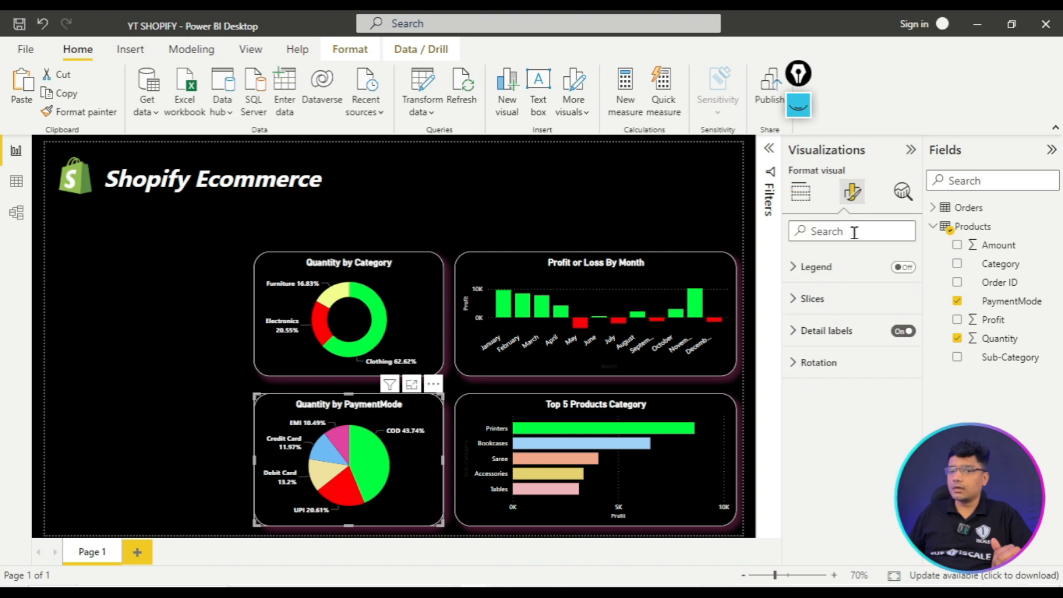
left_click(814, 331)
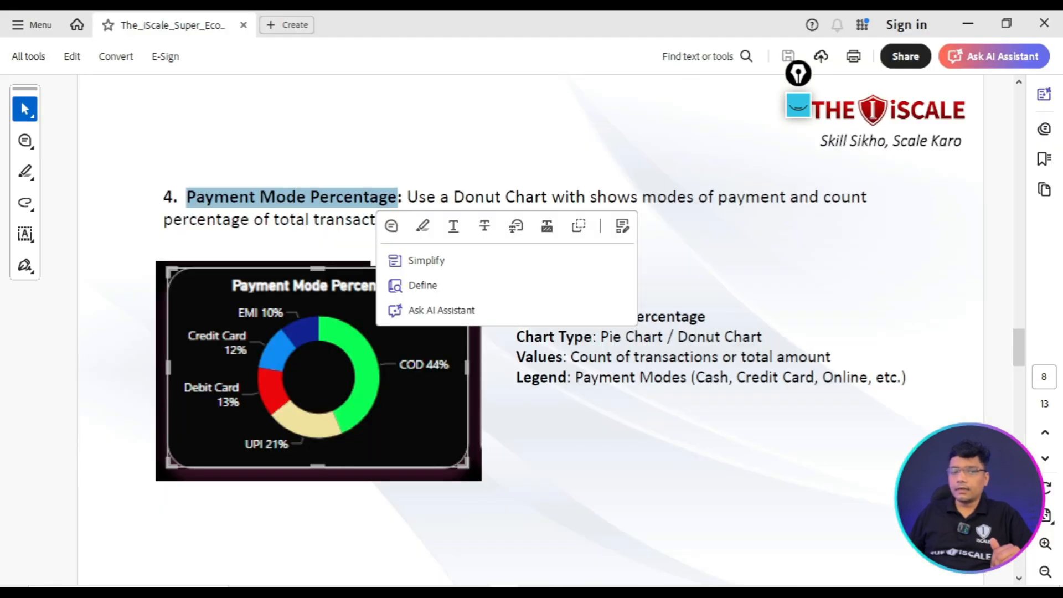
left_click(542, 556)
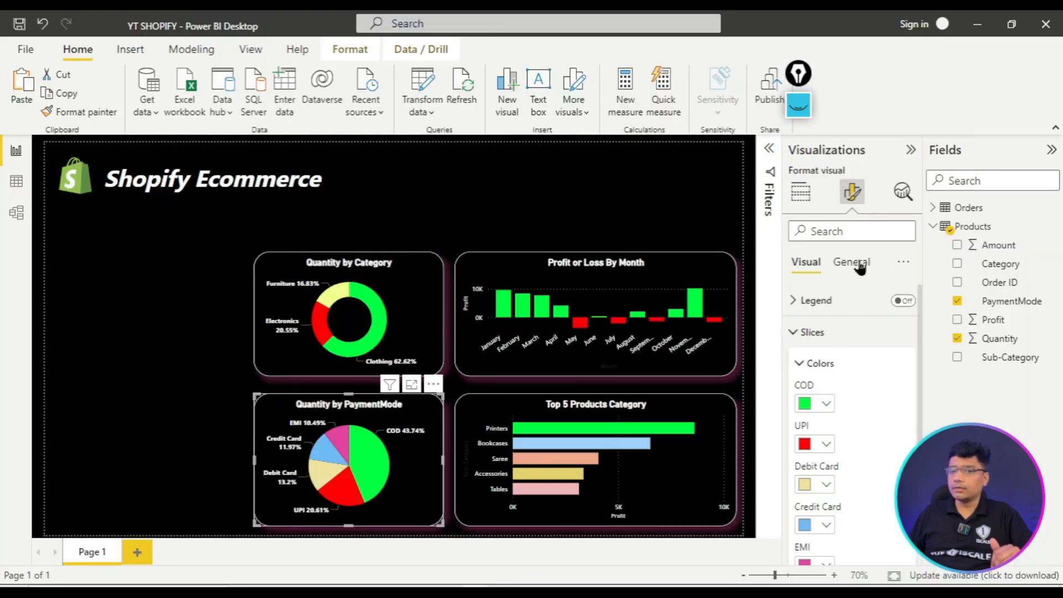
left_click(853, 262)
left_click(812, 332)
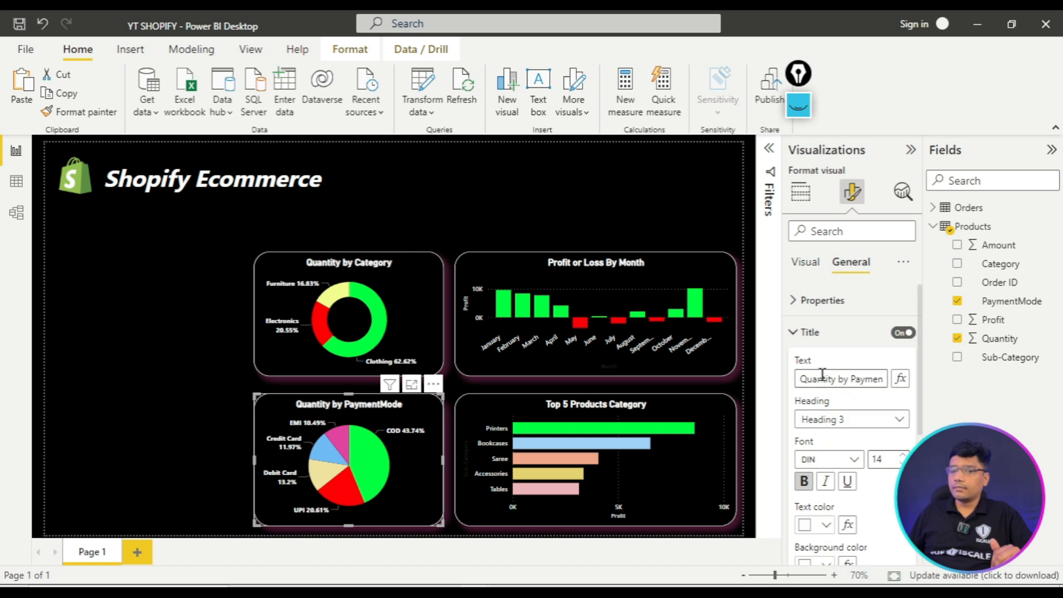
left_click_drag(850, 378, 817, 403)
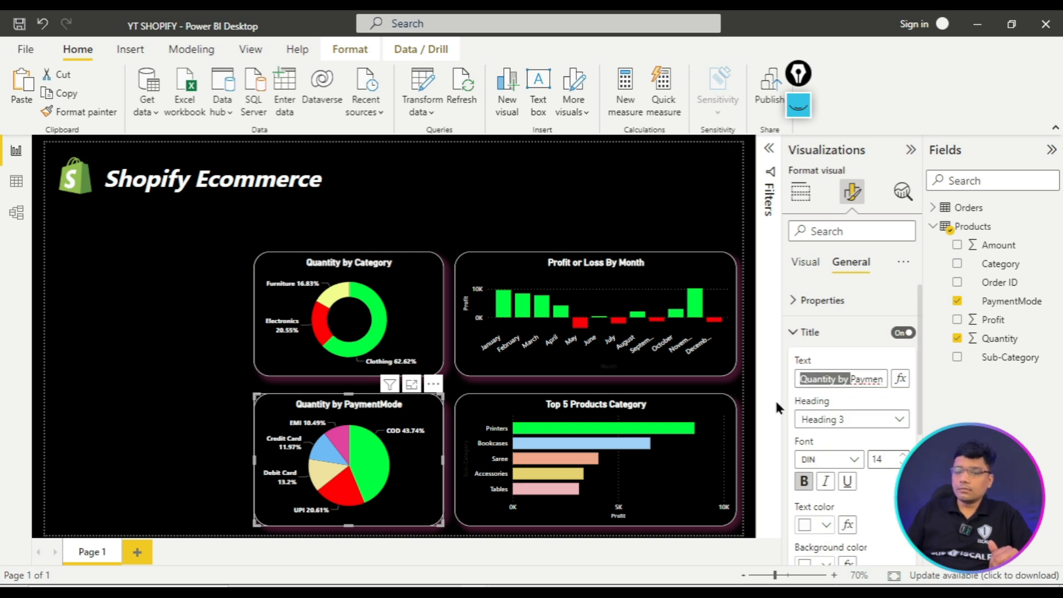
key("BackSpace")
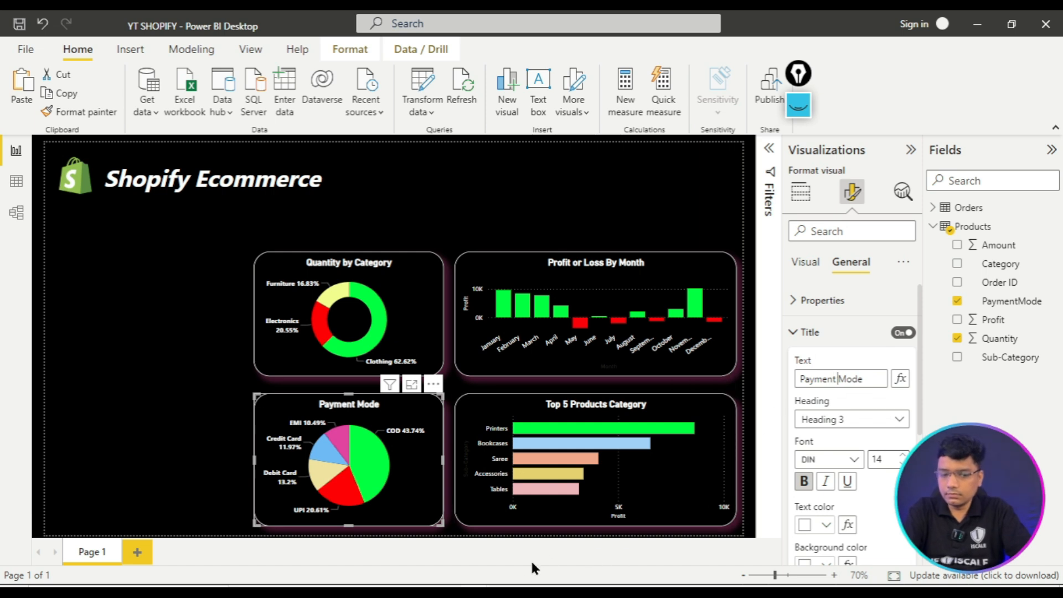
- Check the title wording in the PDF brief and extend the pie chart's title to Payment Mode Percentage
key("alt+Tab")
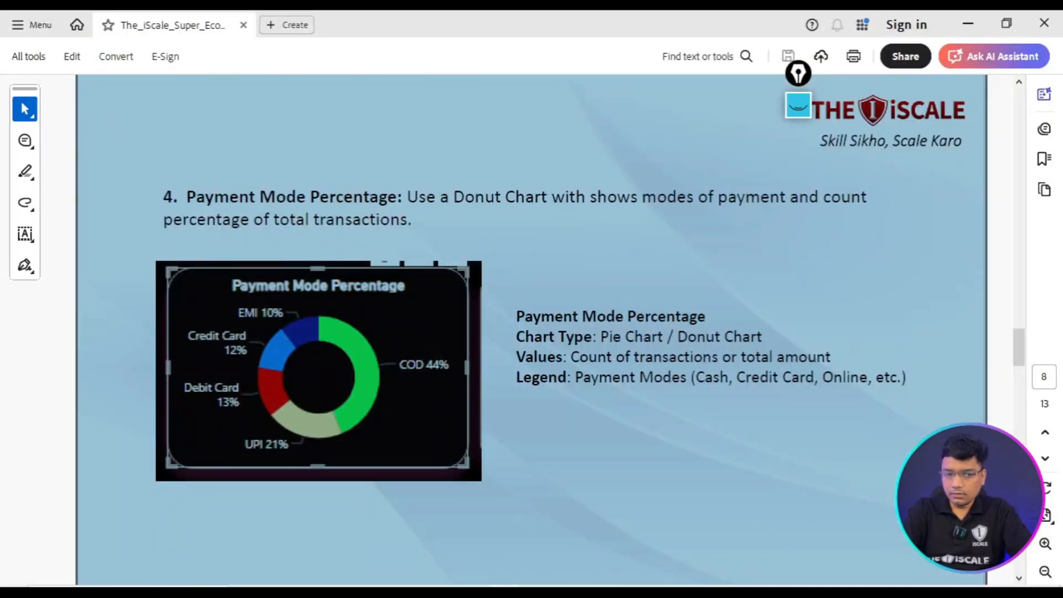
key("alt+Tab")
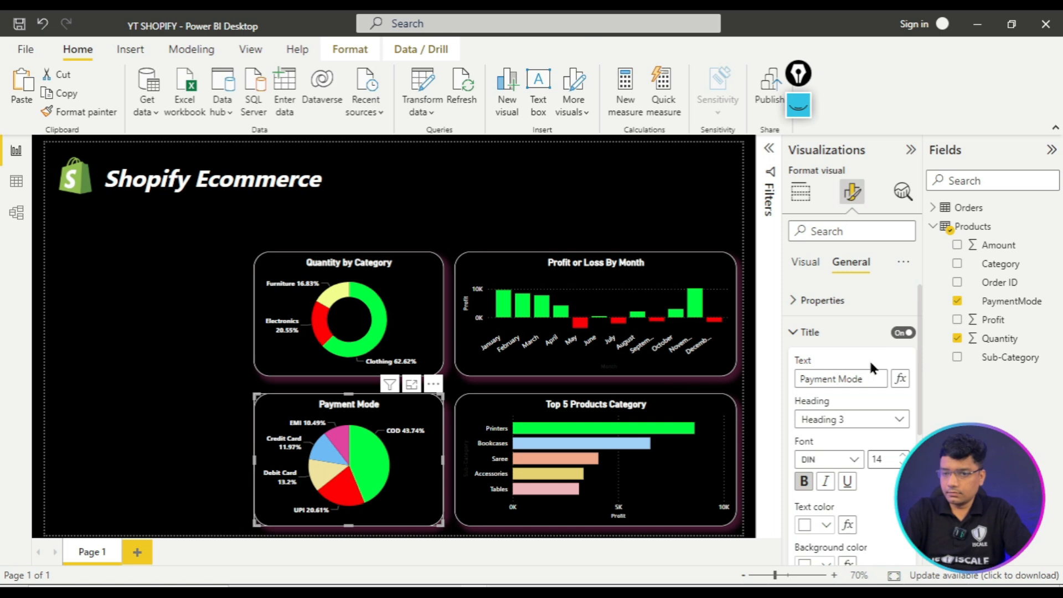
left_click(842, 379)
type("Per")
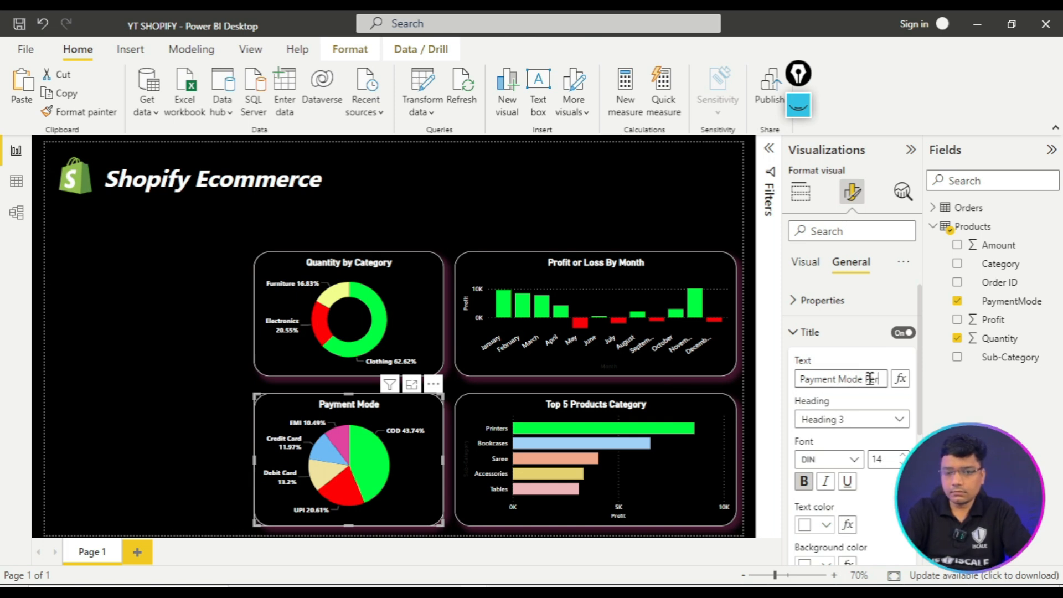
type("centage")
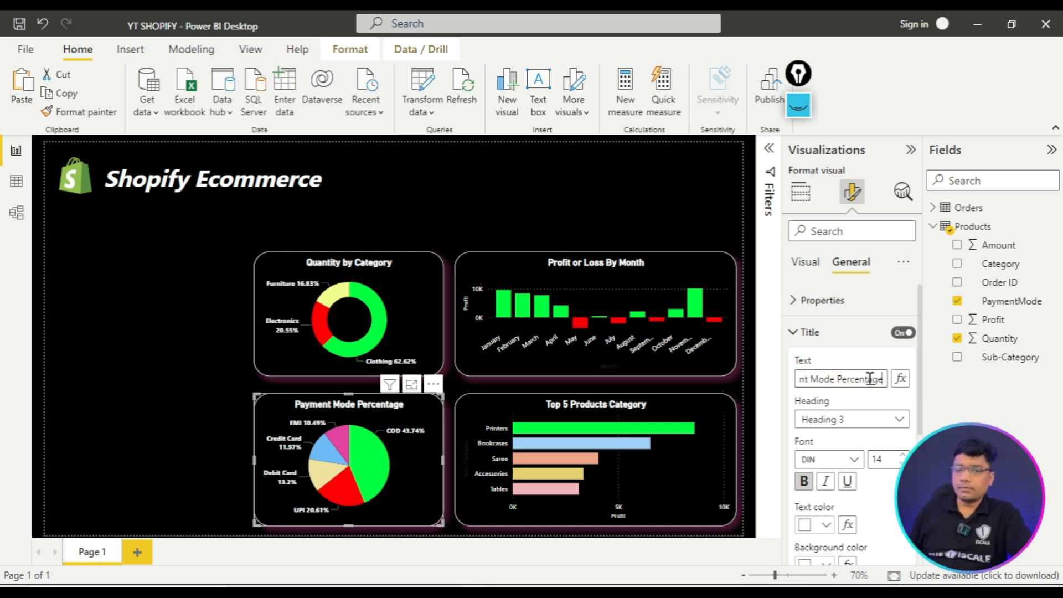
- Compare progress with the finished shopify report, outlining the completed charts, Top 5 Customer and Top 3 States, and return to YT SHOPIFY
left_click(161, 462)
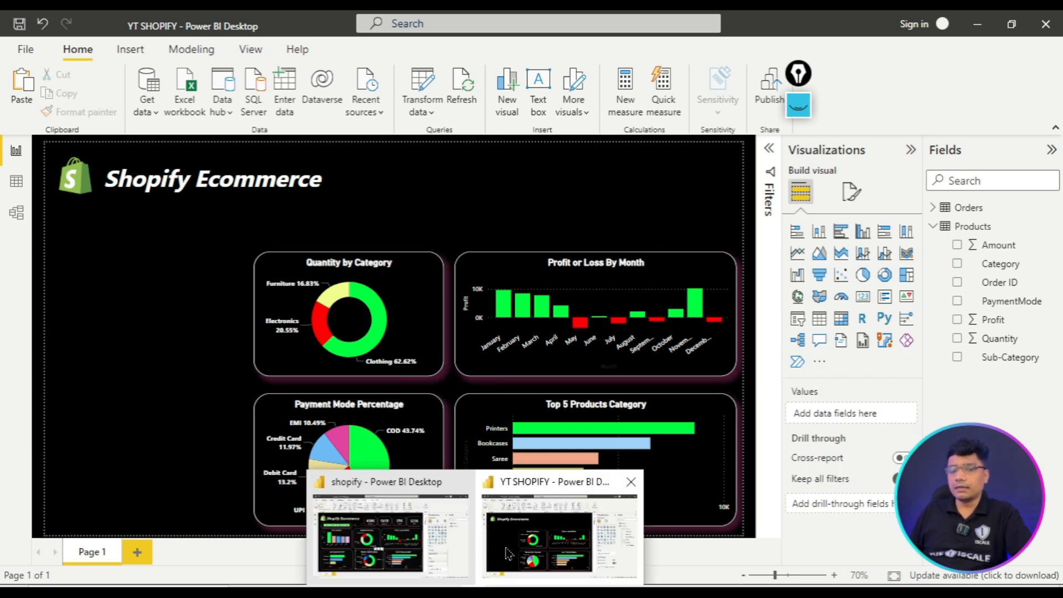
left_click(449, 549)
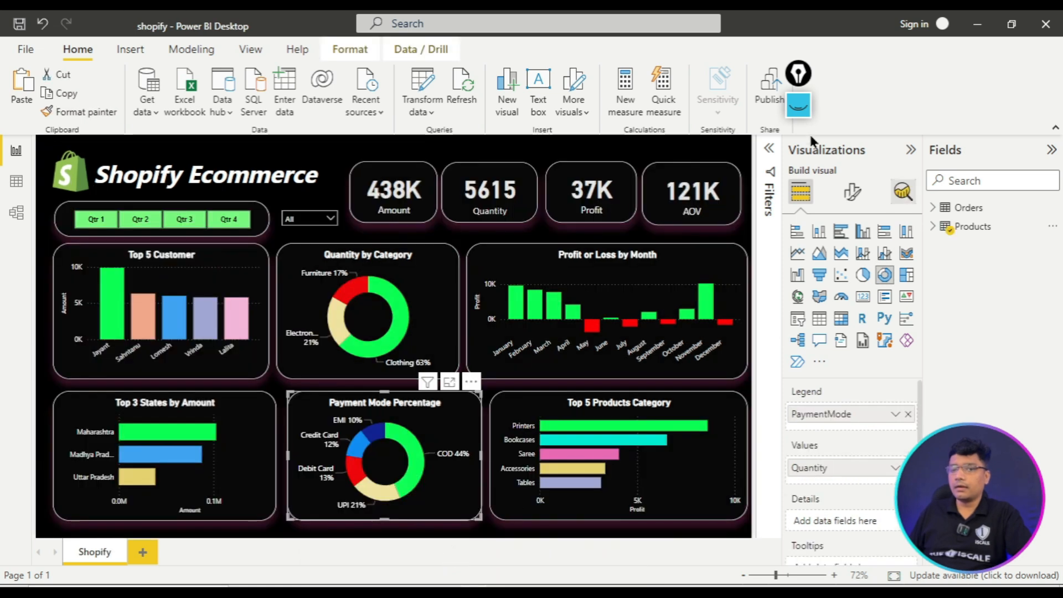
left_click(798, 105)
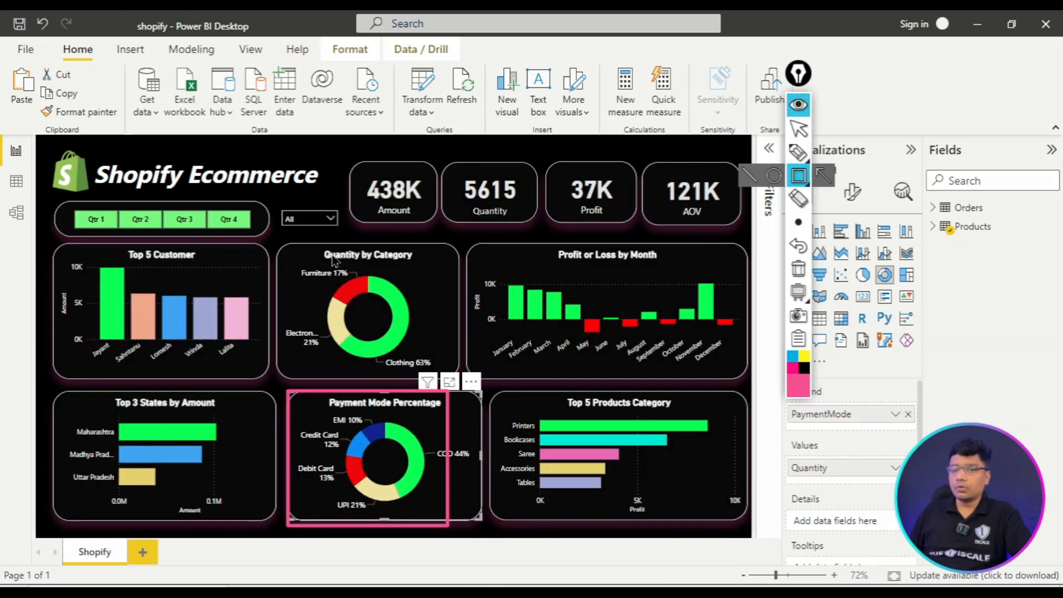
left_click(798, 270)
mouse_move(273, 231)
left_mouse_down()
mouse_move(699, 529)
mouse_move(745, 535)
left_mouse_up()
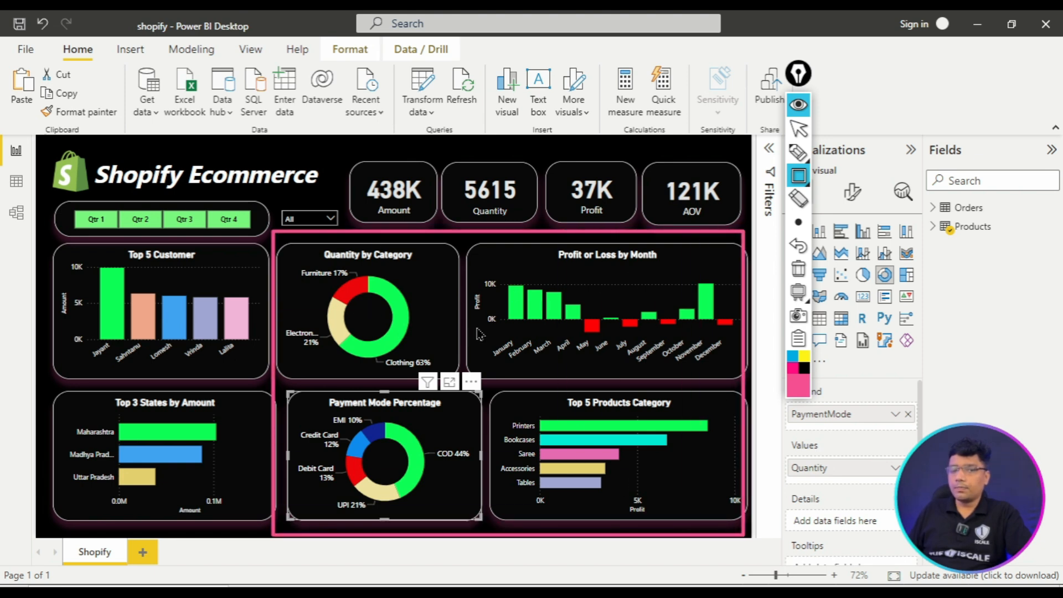
left_click_drag(38, 224, 217, 349)
left_click_drag(45, 381, 235, 515)
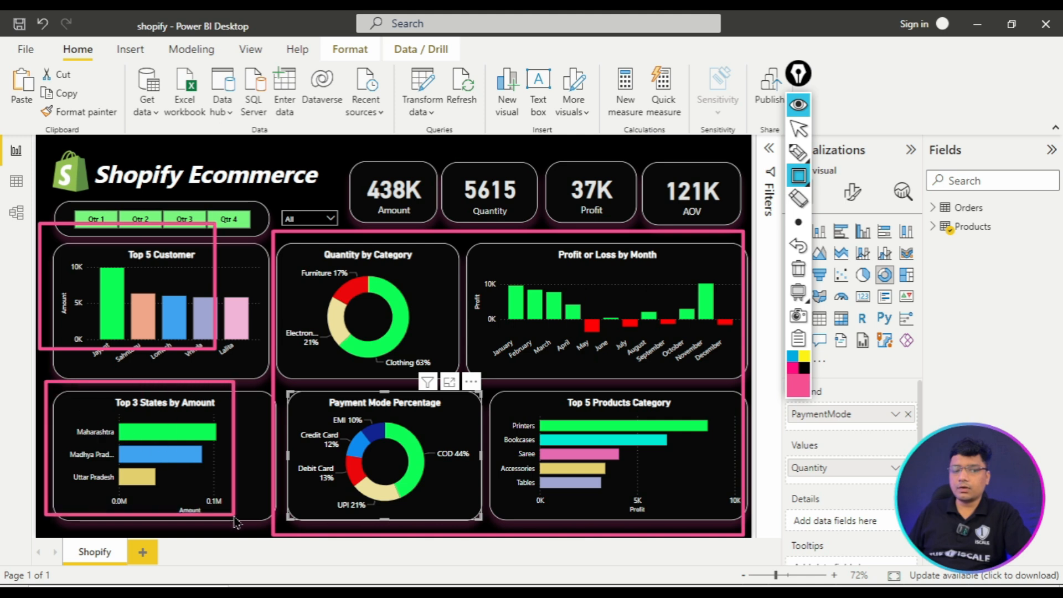
left_click(798, 270)
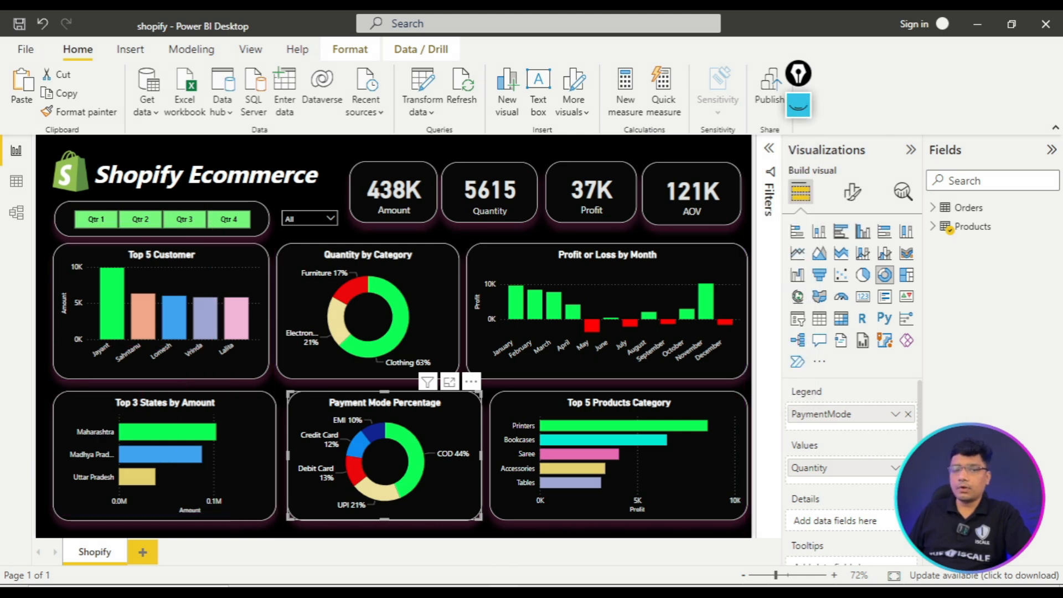
left_click(504, 547)
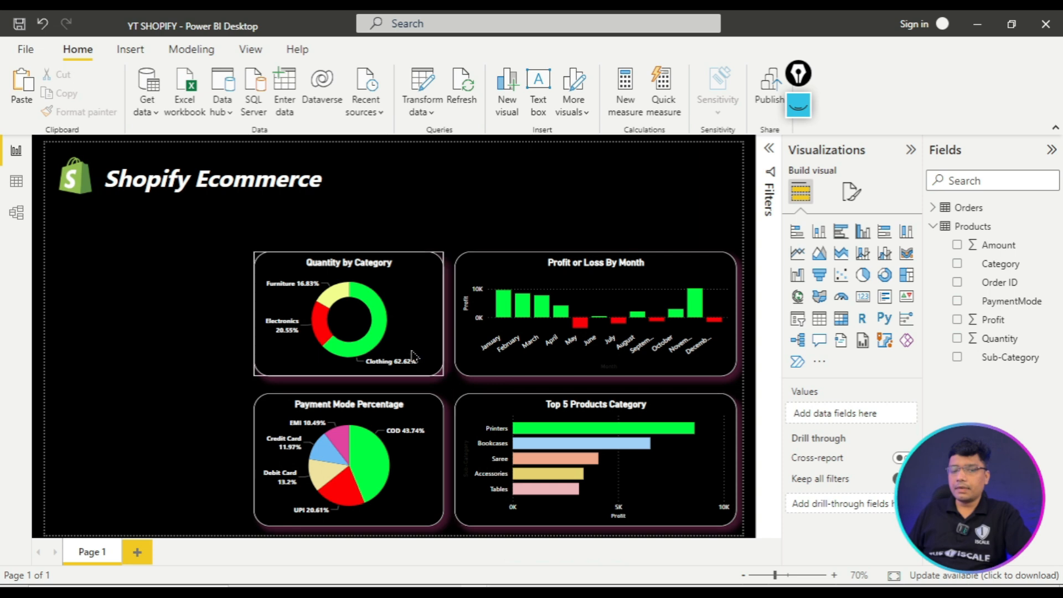
- Try the donut chart type on the Payment Mode Percentage visual and switch it back to a pie chart
left_click(398, 441)
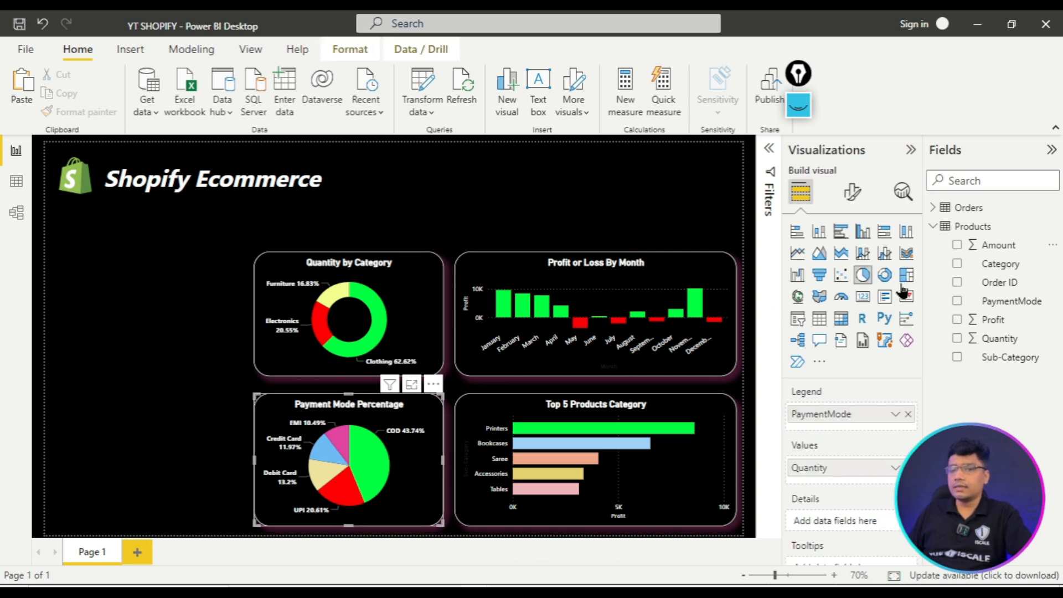
left_click(884, 276)
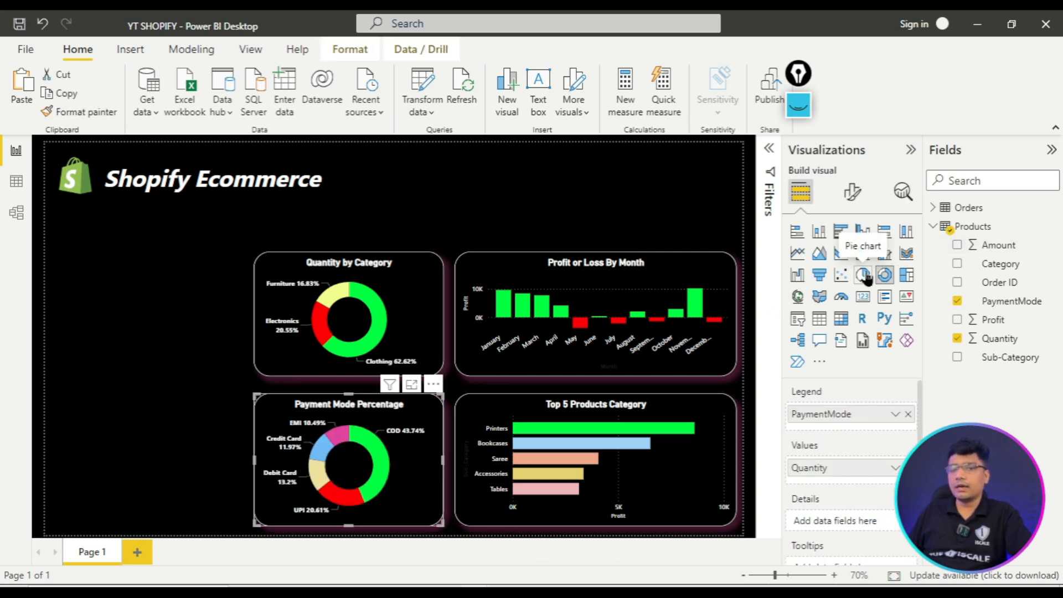
left_click(863, 275)
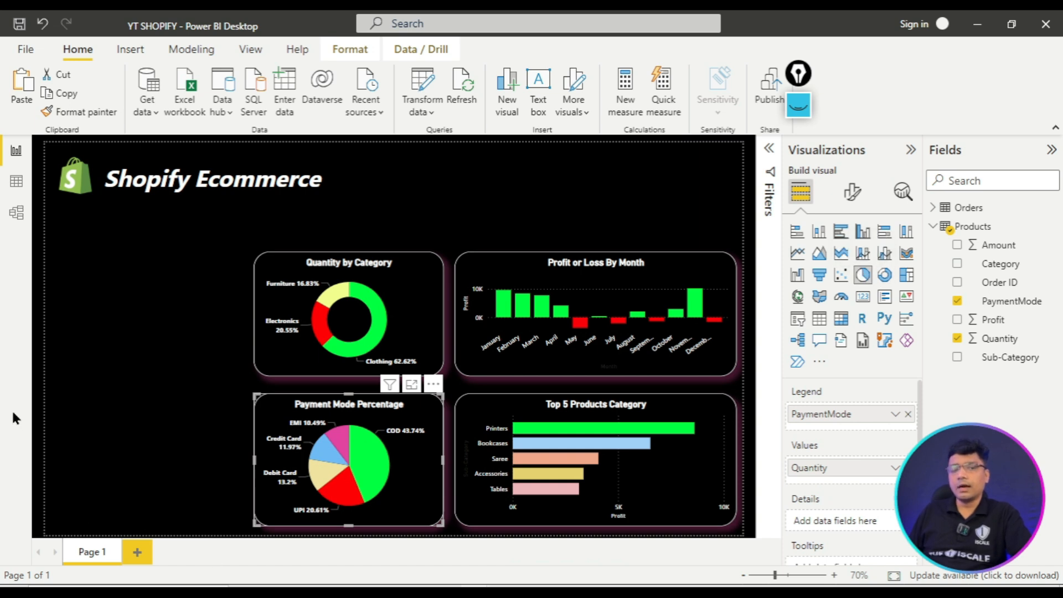
left_click(150, 432)
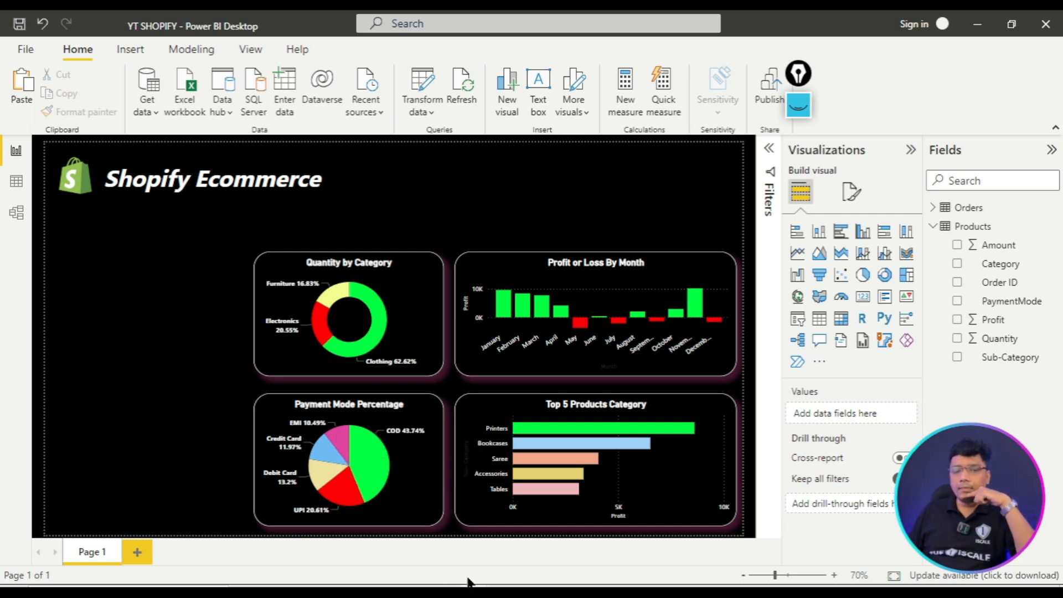
- Review the Top 3 States by Amount section in the PDF brief and the matching chart's setup in the finished shopify report
key("alt+Tab")
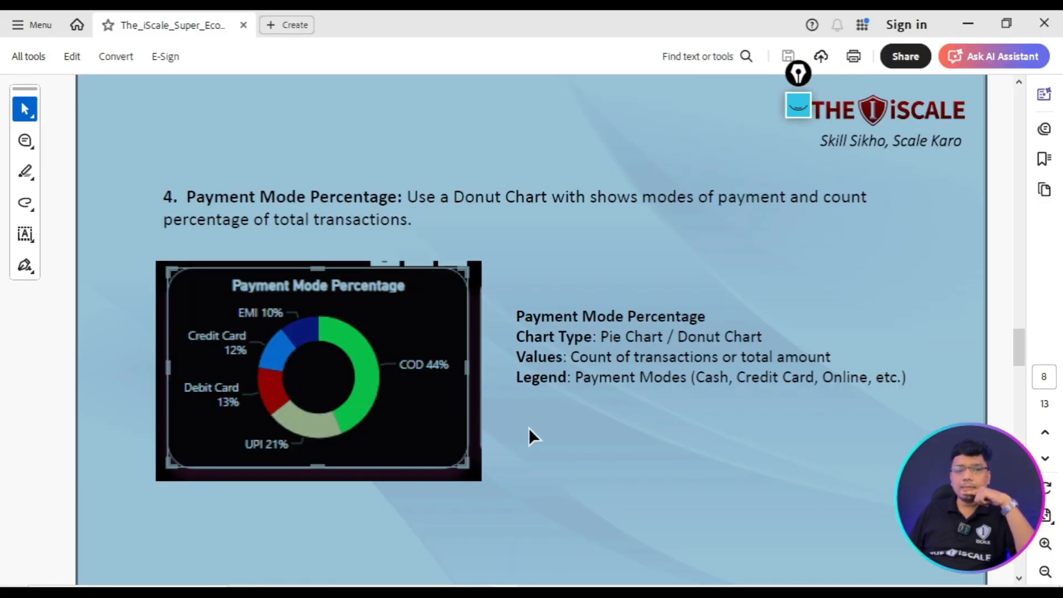
scroll(533, 431, "down", 2)
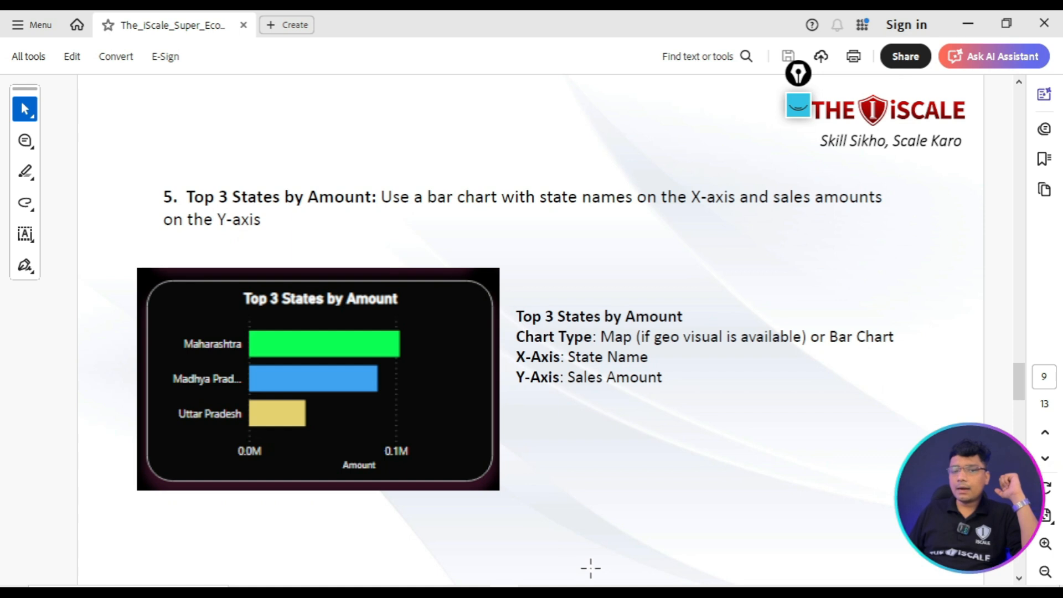
left_click(391, 538)
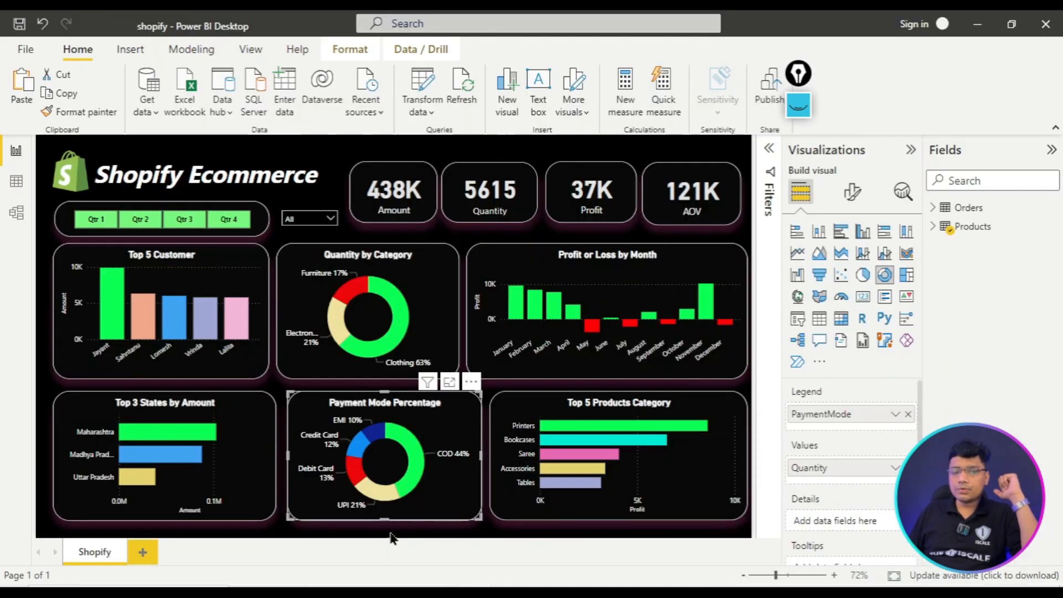
left_click(186, 413)
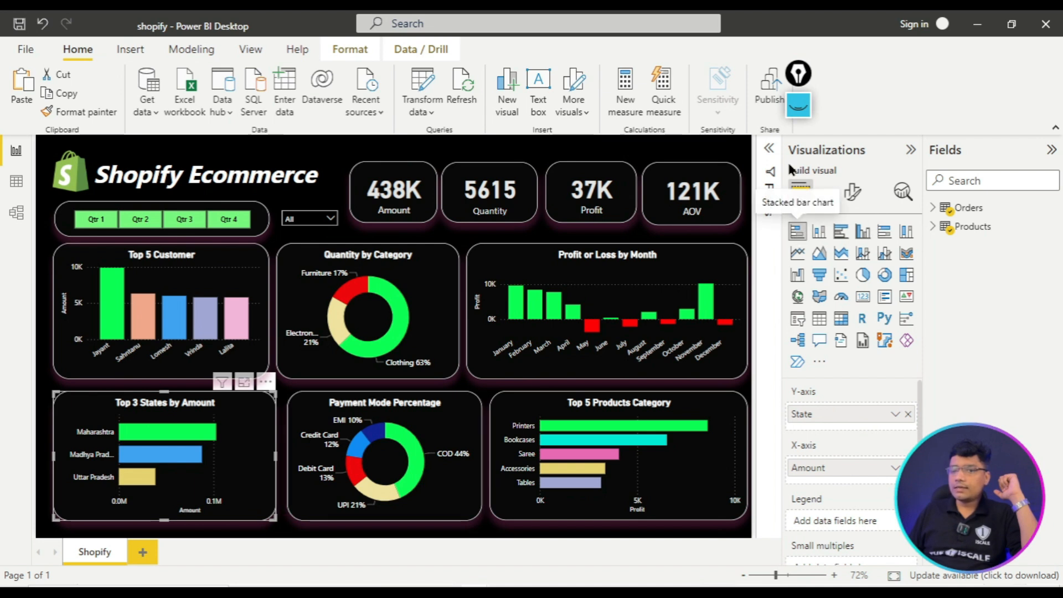
left_click(798, 105)
left_click_drag(42, 382, 282, 528)
left_click(799, 270)
left_click(798, 105)
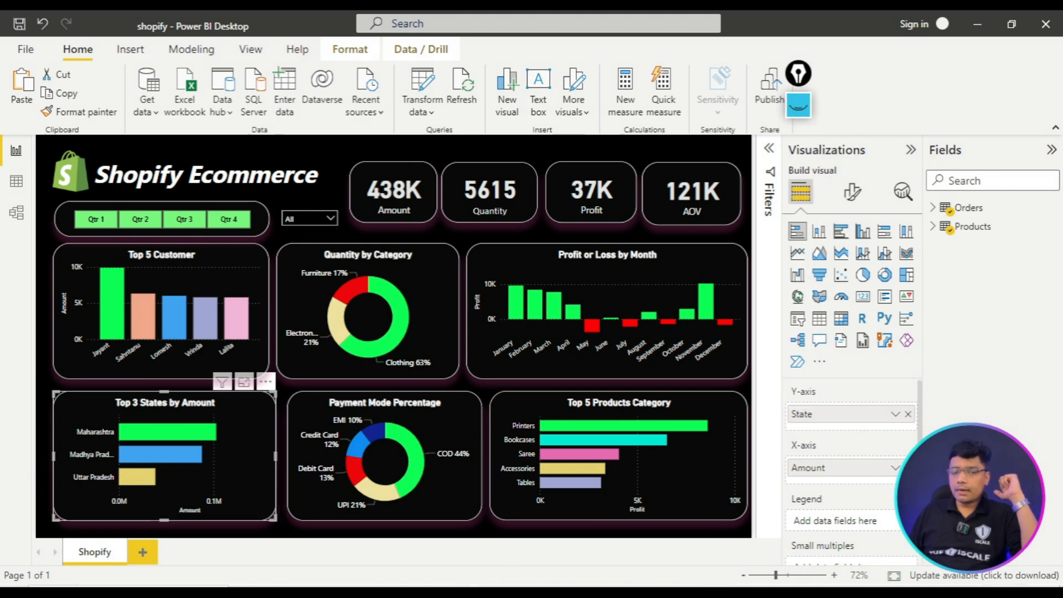
left_click(547, 547)
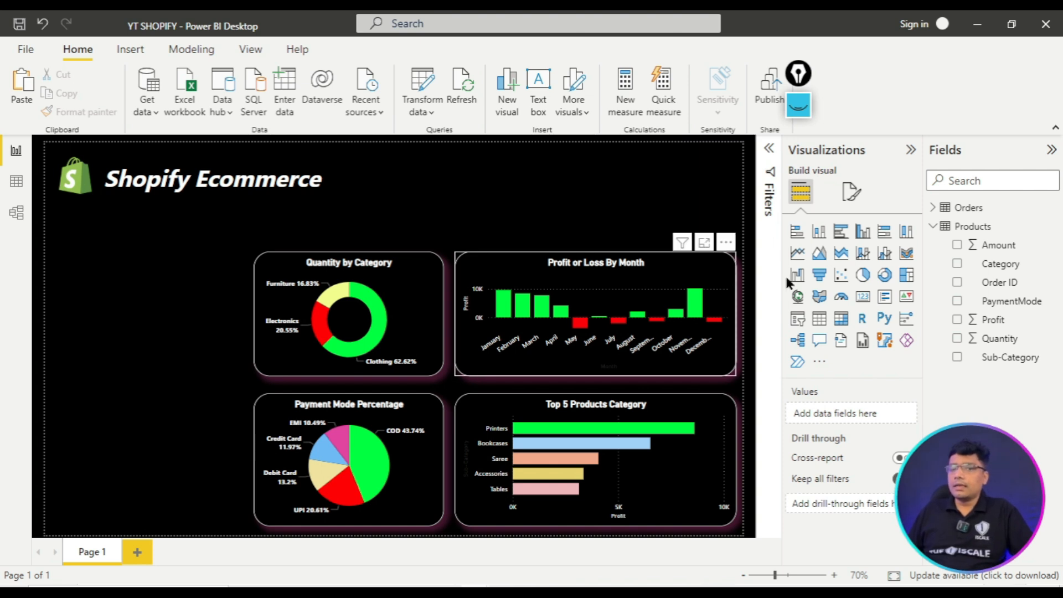
- Add a stacked bar chart beside the Payment Mode Percentage chart, with State on the Y-axis and Amount on the X-axis
left_click(797, 232)
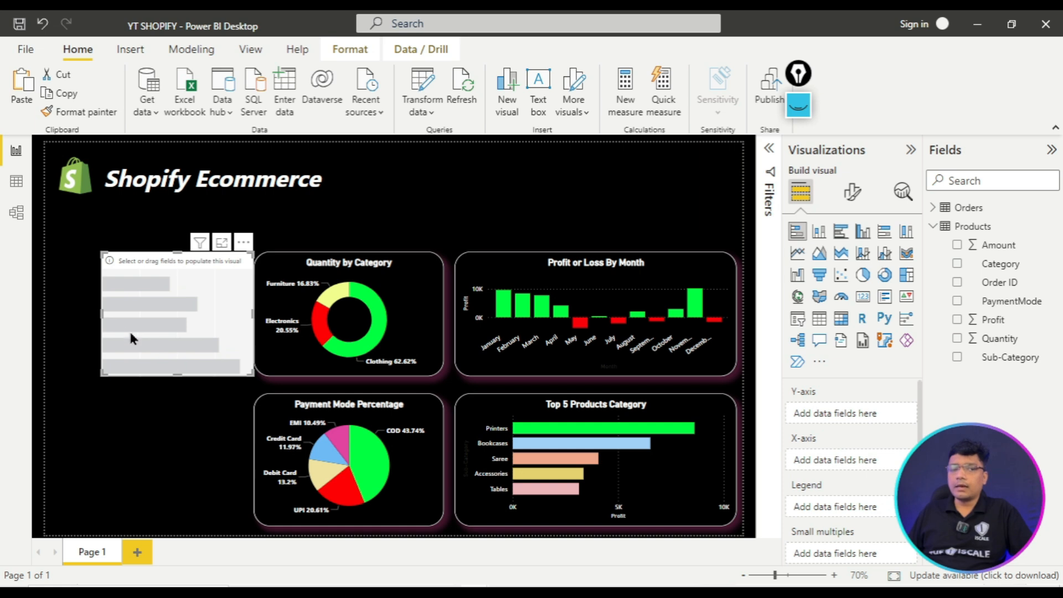
left_click_drag(171, 263, 130, 381)
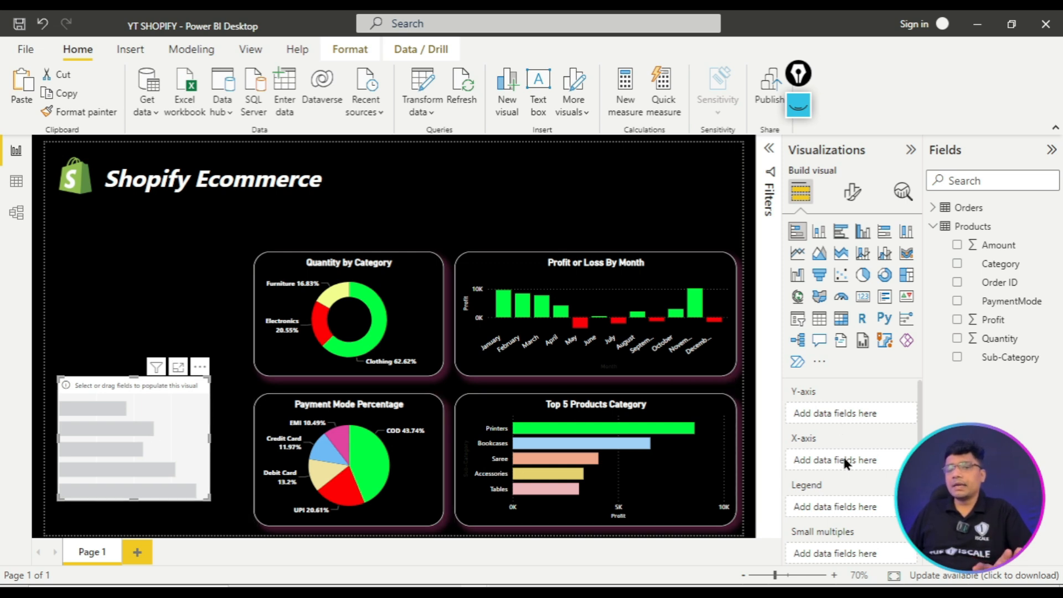
left_click(933, 209)
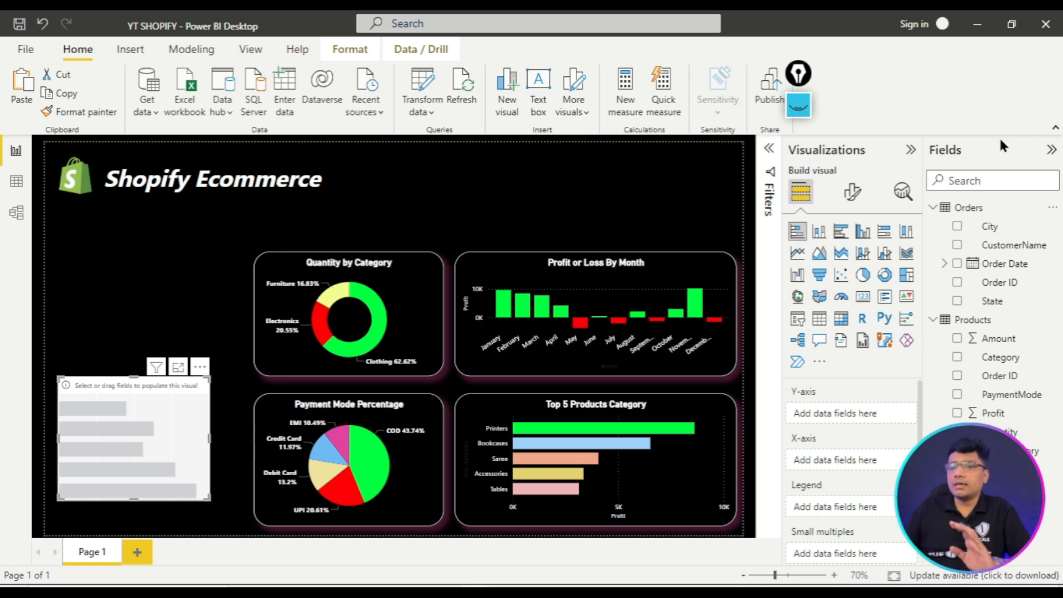
mouse_move(1003, 317)
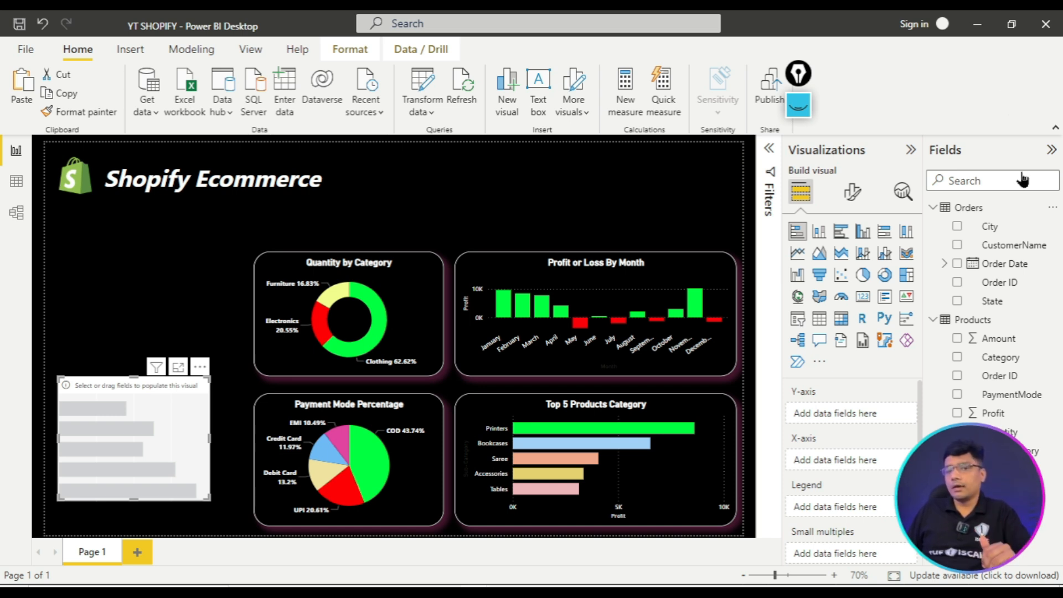
left_click_drag(1008, 304, 868, 419)
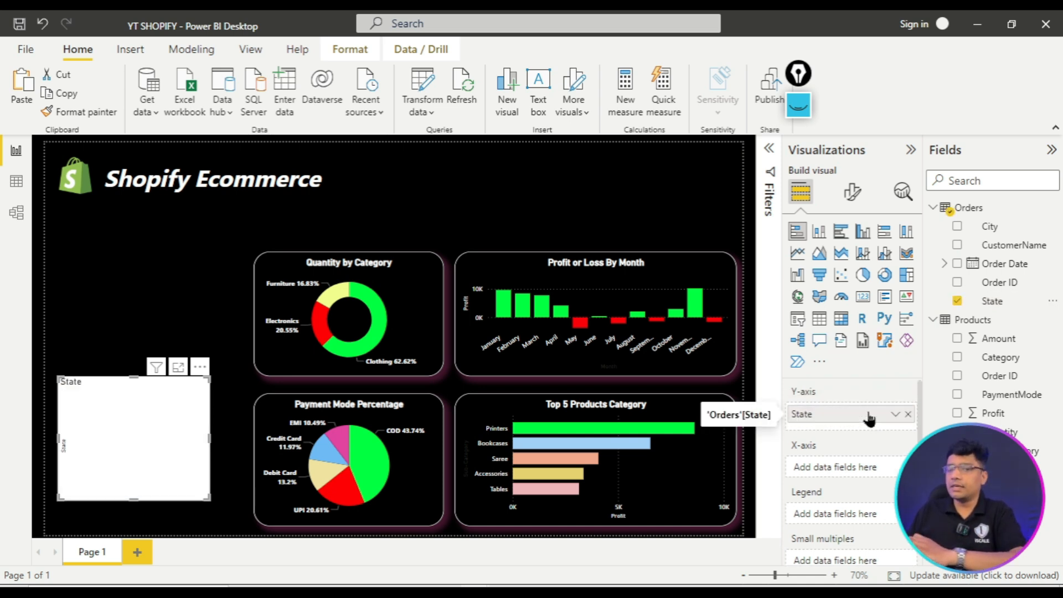
left_click_drag(1026, 343, 879, 476)
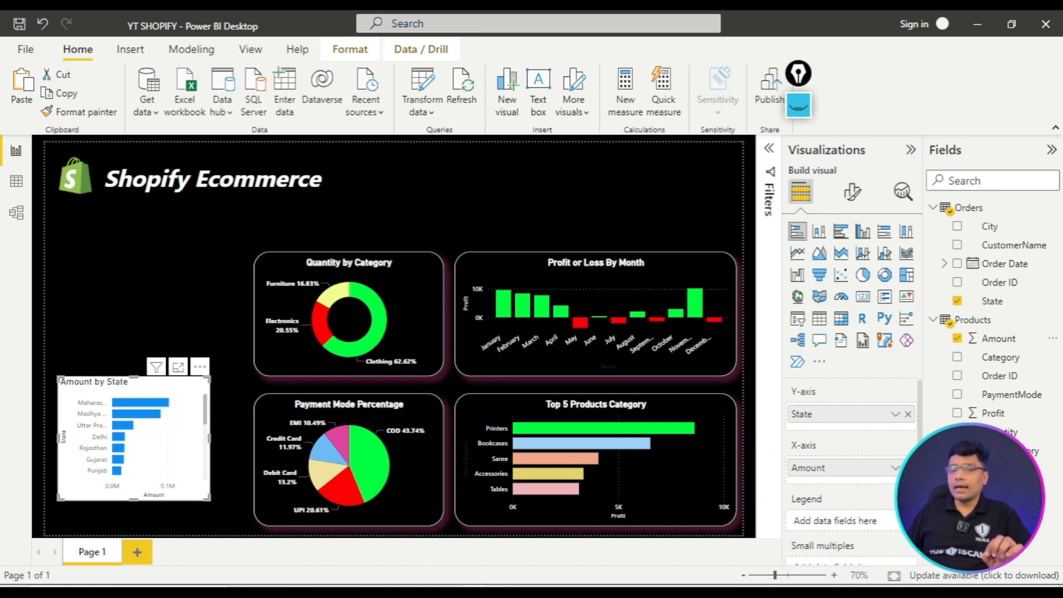
- Check the brief's Top 3 States chart and apply a Top N filter showing the top 3 states by Amount to the new bar chart
left_click(476, 594)
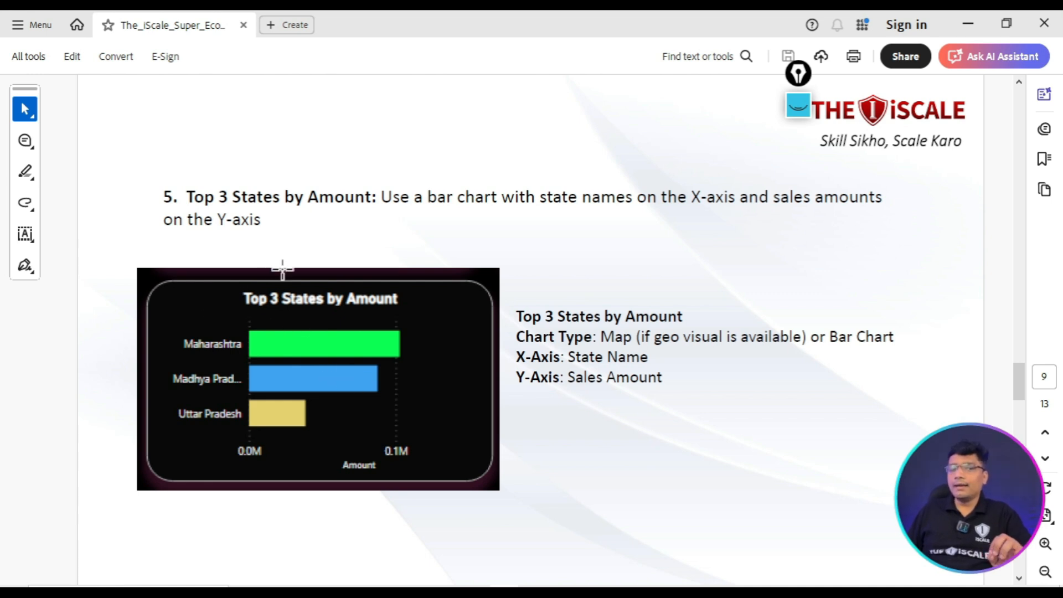
key("alt+Tab")
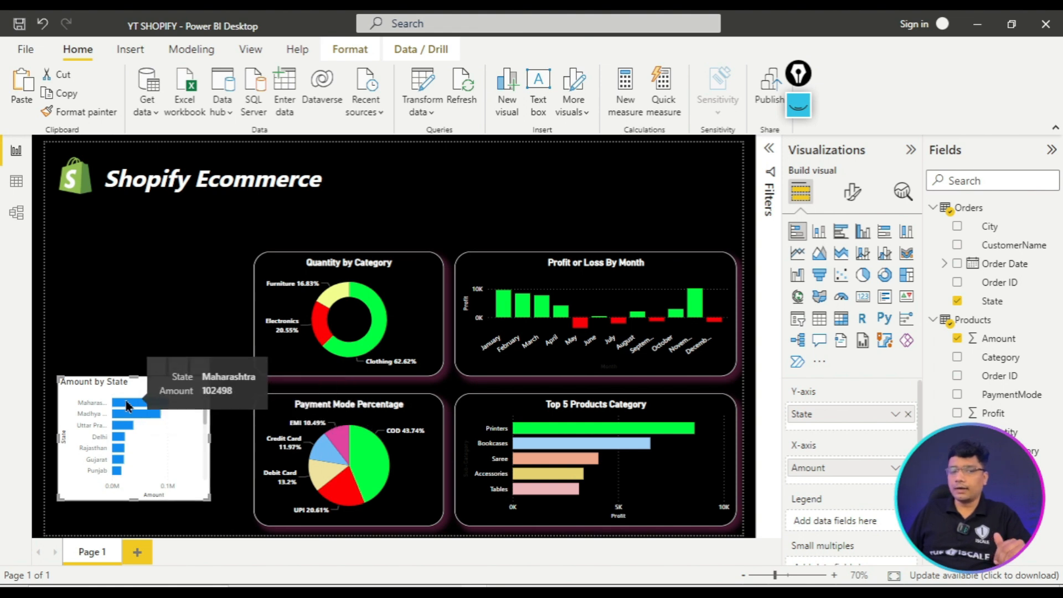
left_click(770, 150)
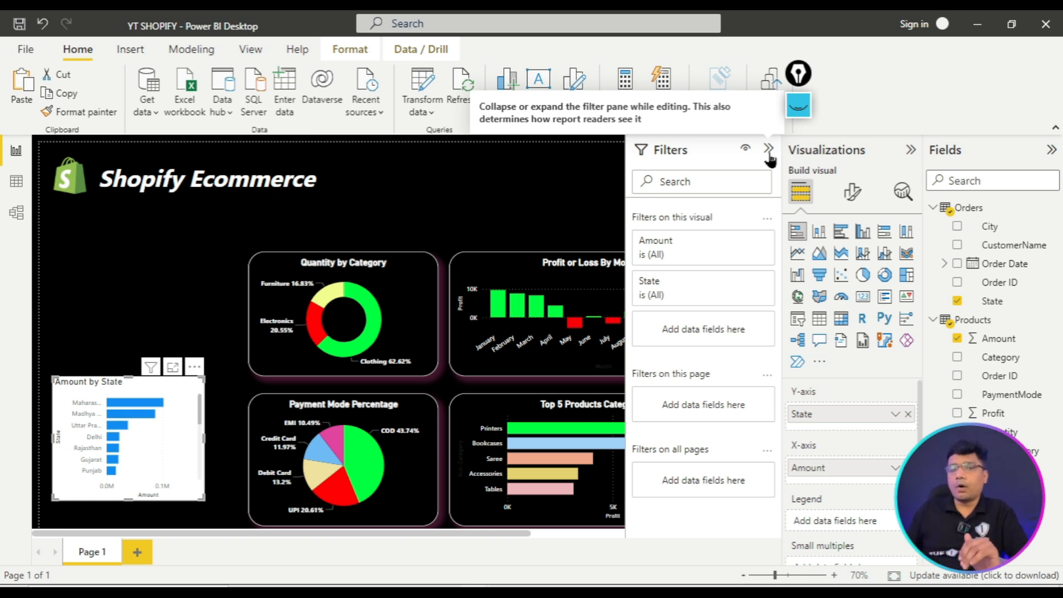
left_click(743, 283)
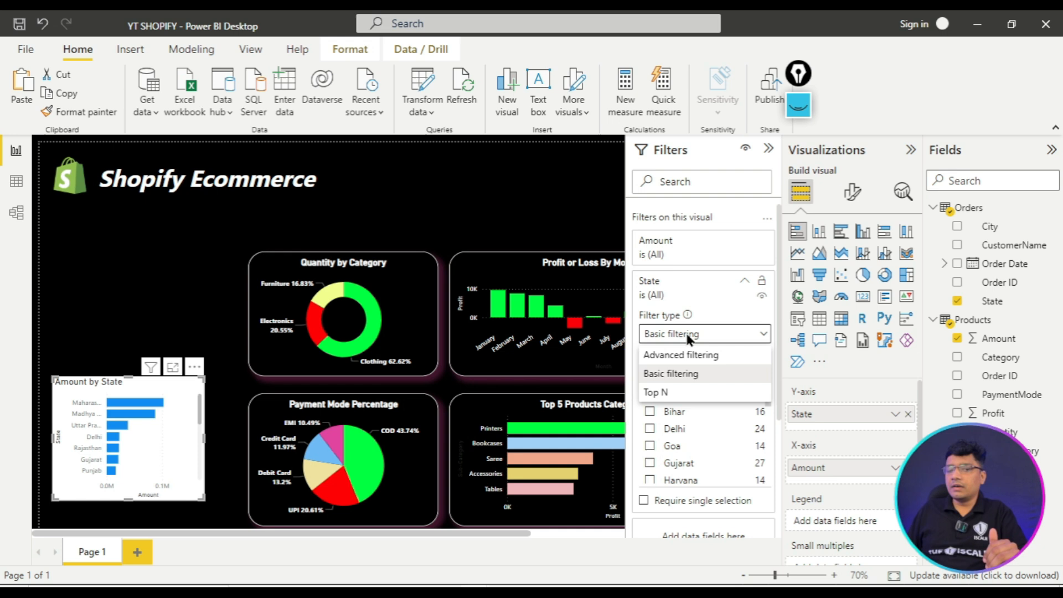
left_click(677, 393)
left_click(722, 375)
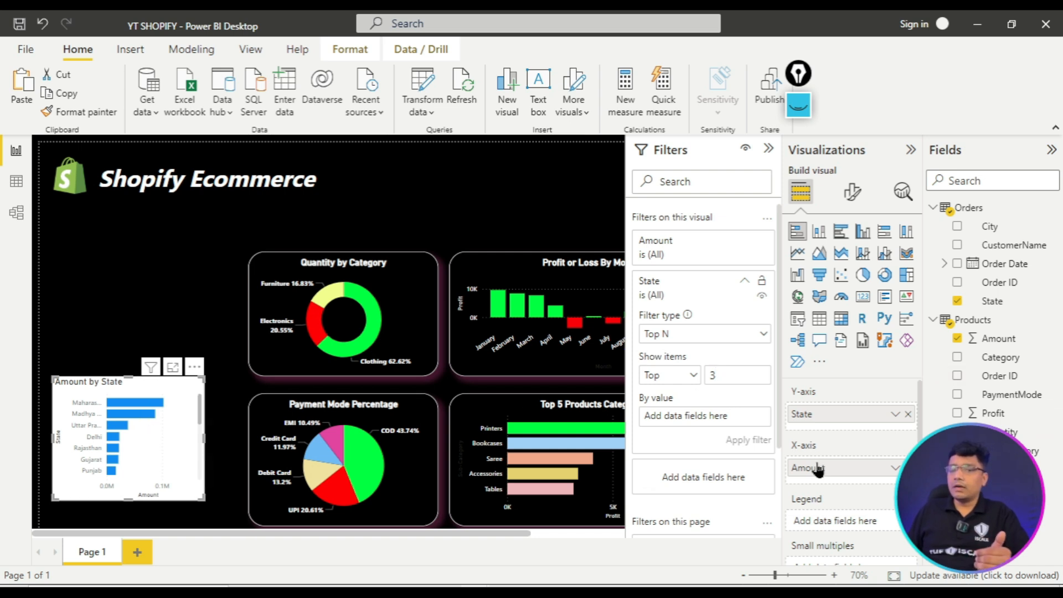
left_click_drag(959, 341, 714, 423)
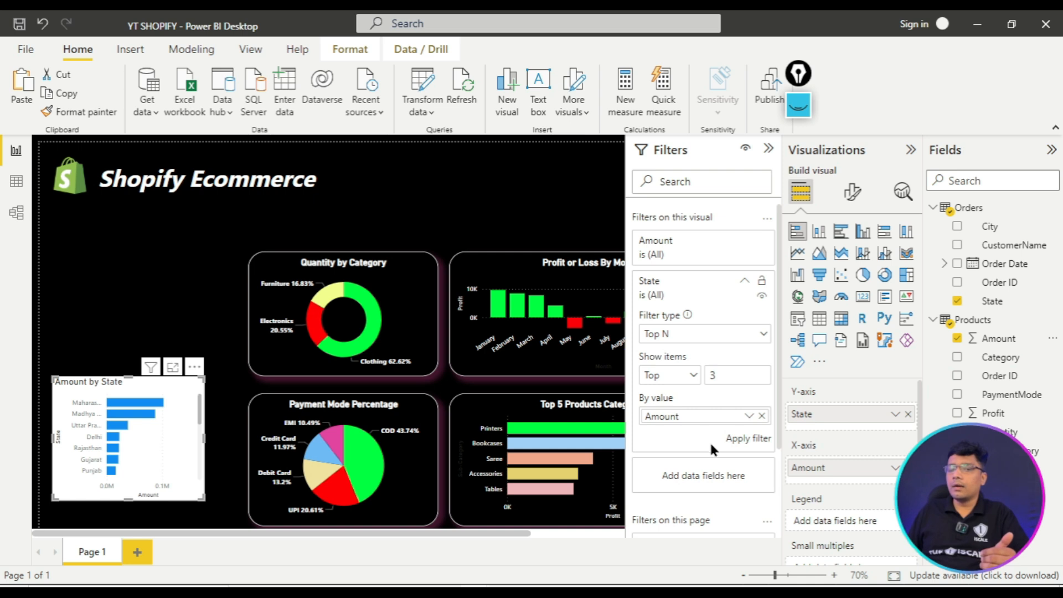
left_click(736, 444)
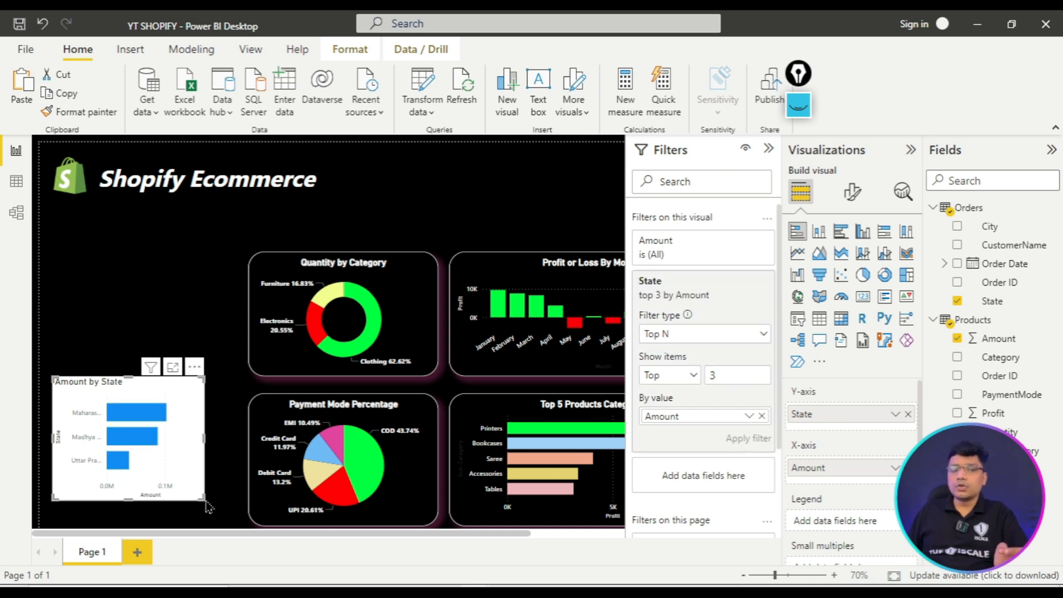
- Widen and flatten the Amount by State chart and position it in the empty space beside the Payment Mode Percentage chart
left_click_drag(205, 502, 247, 474)
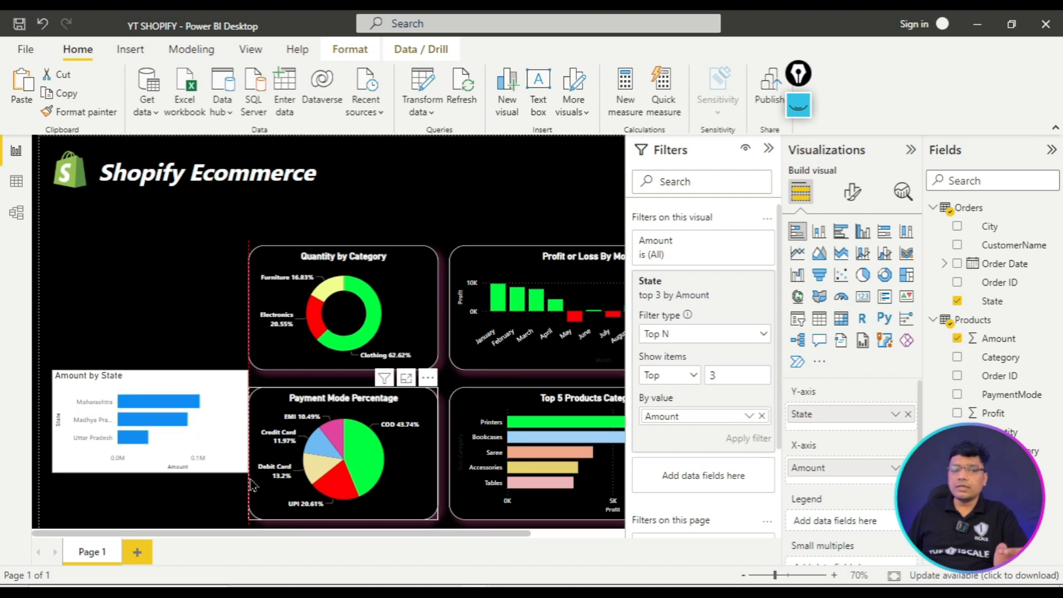
left_click_drag(218, 376, 201, 406)
left_click(171, 329)
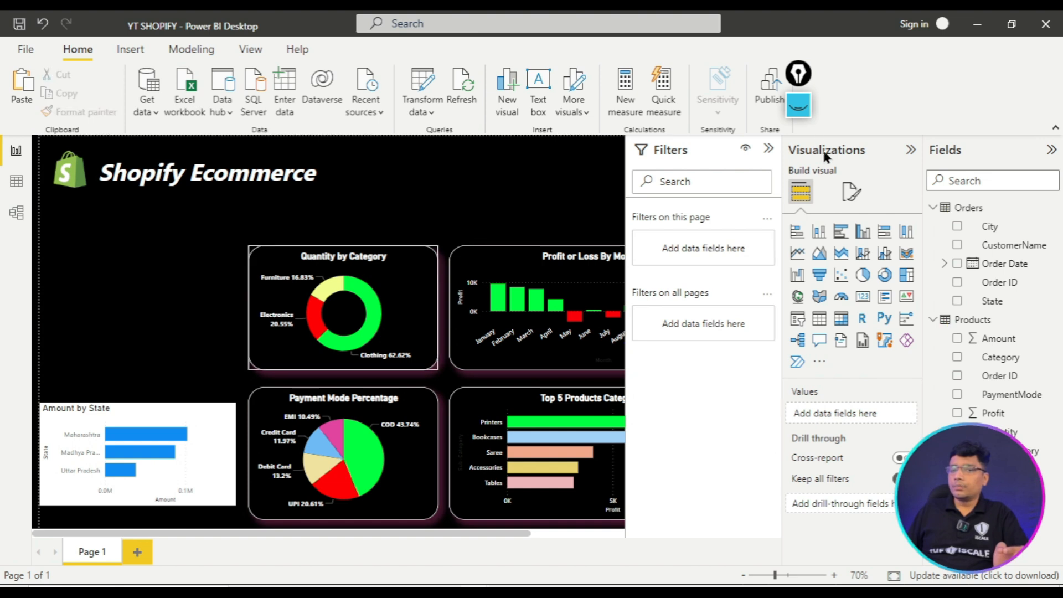
left_click(195, 422)
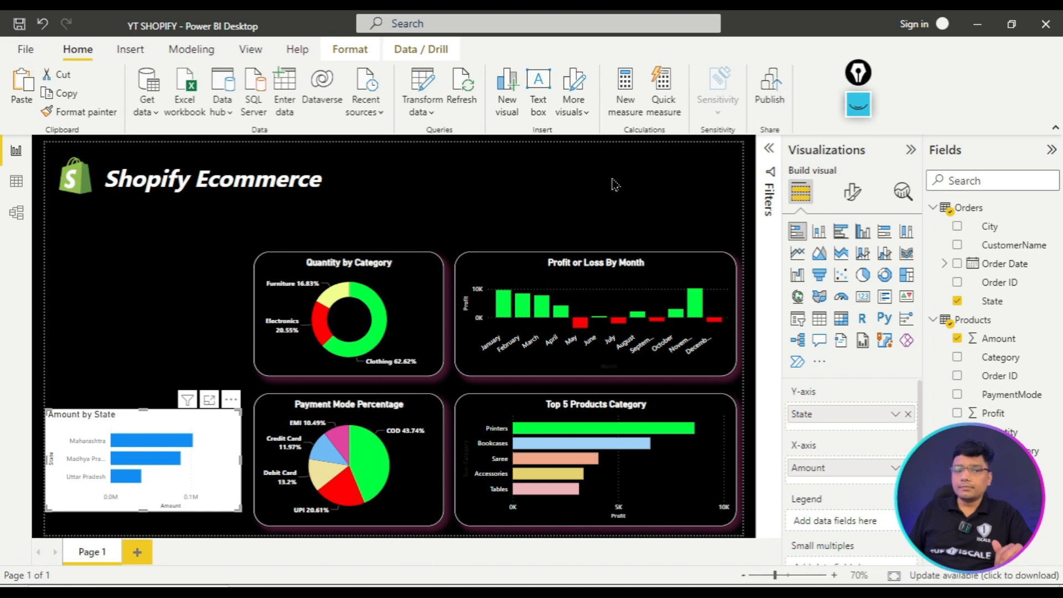
left_click_drag(228, 414, 231, 414)
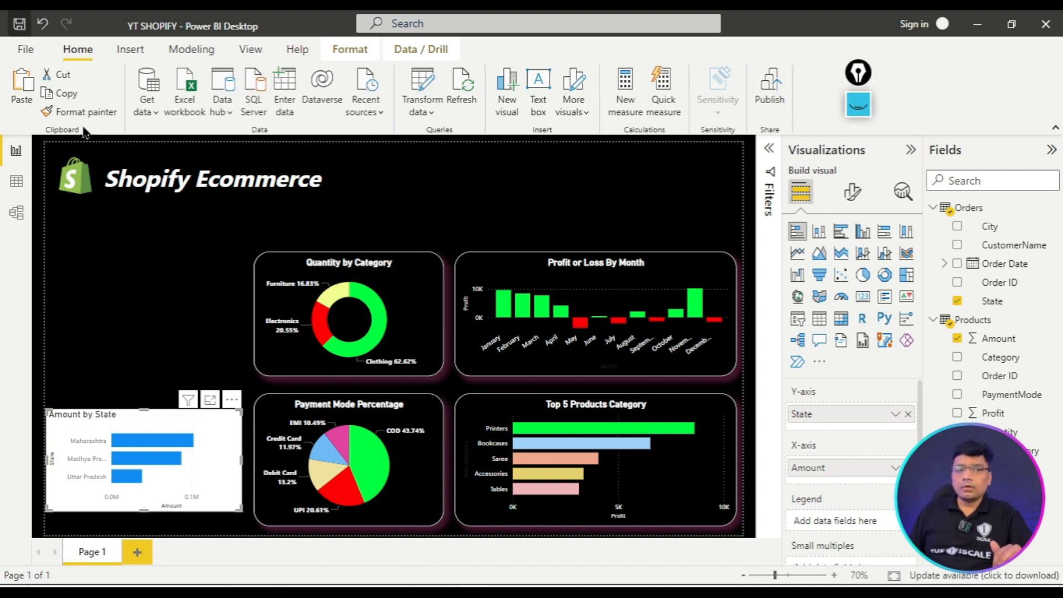
- Copy the Top 5 Products Category chart's formatting onto the Amount by State chart with the Format painter
left_click(403, 258)
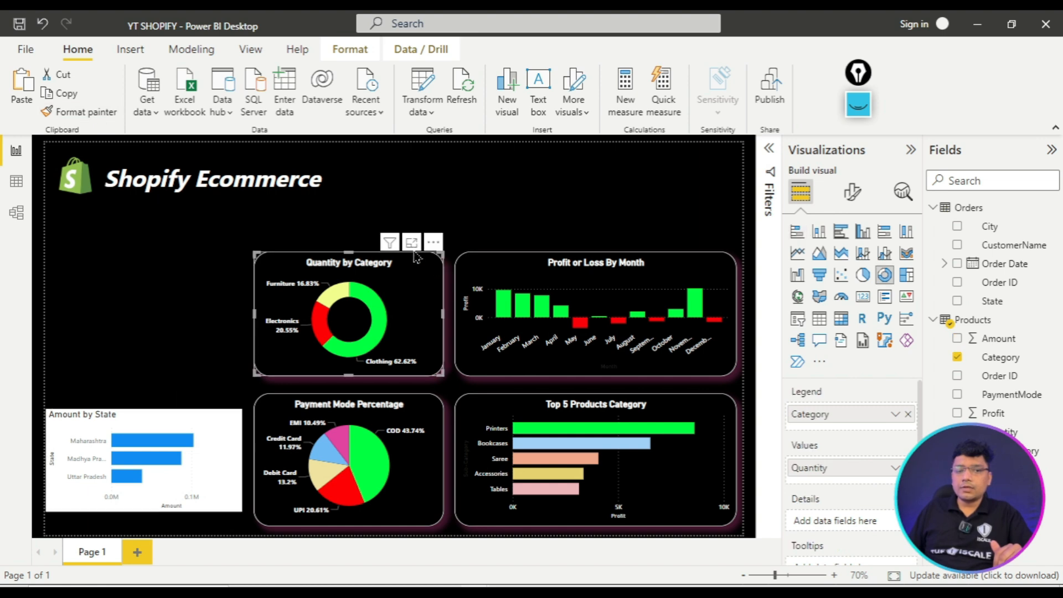
left_click(705, 402)
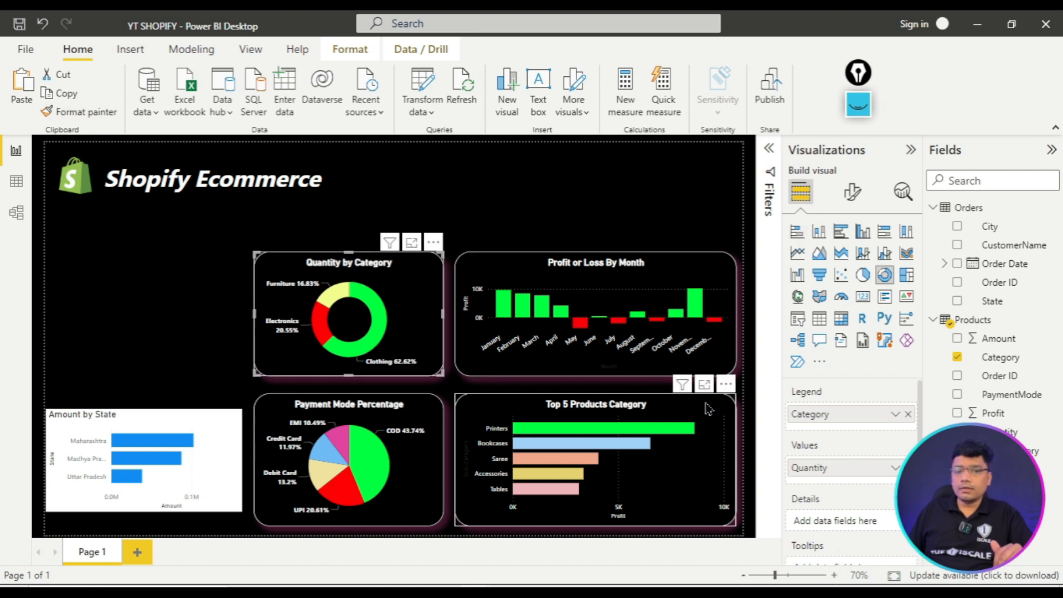
left_click(95, 112)
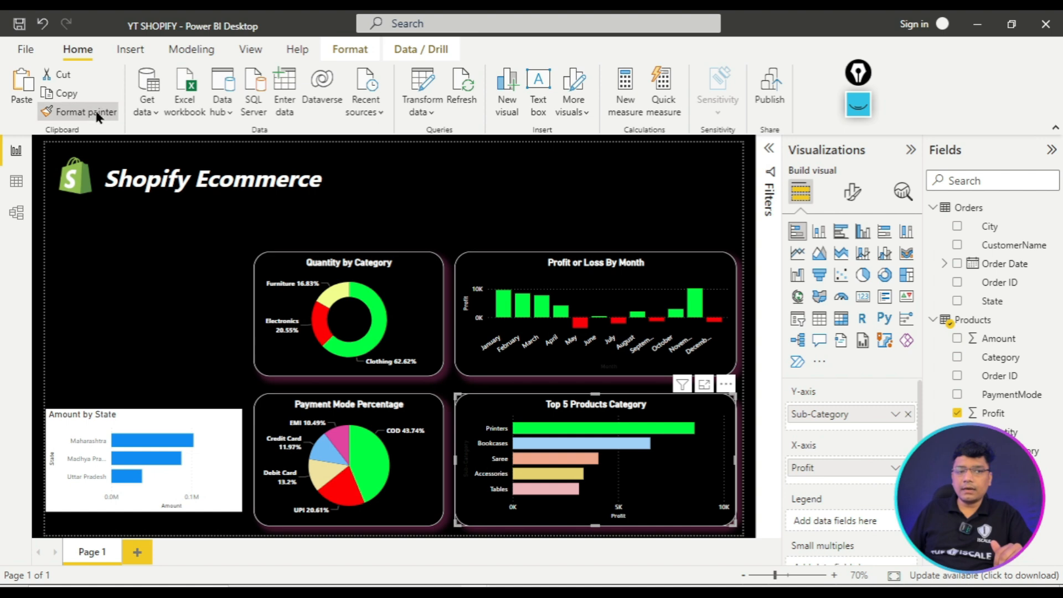
left_click(198, 417)
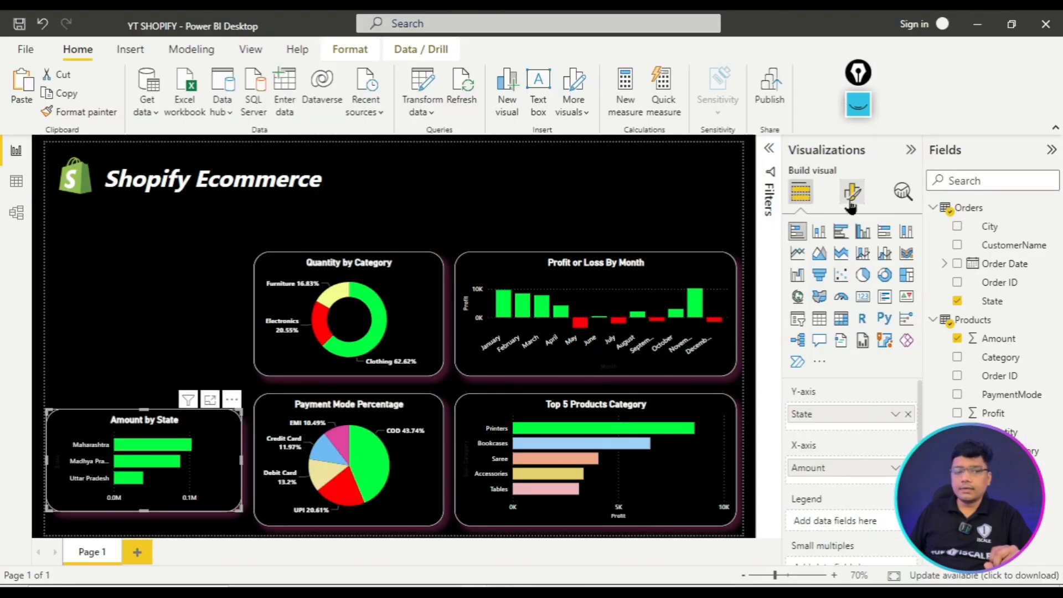
- Change the Amount by State chart's title to "Top 3 State By Amount"
left_click(852, 194)
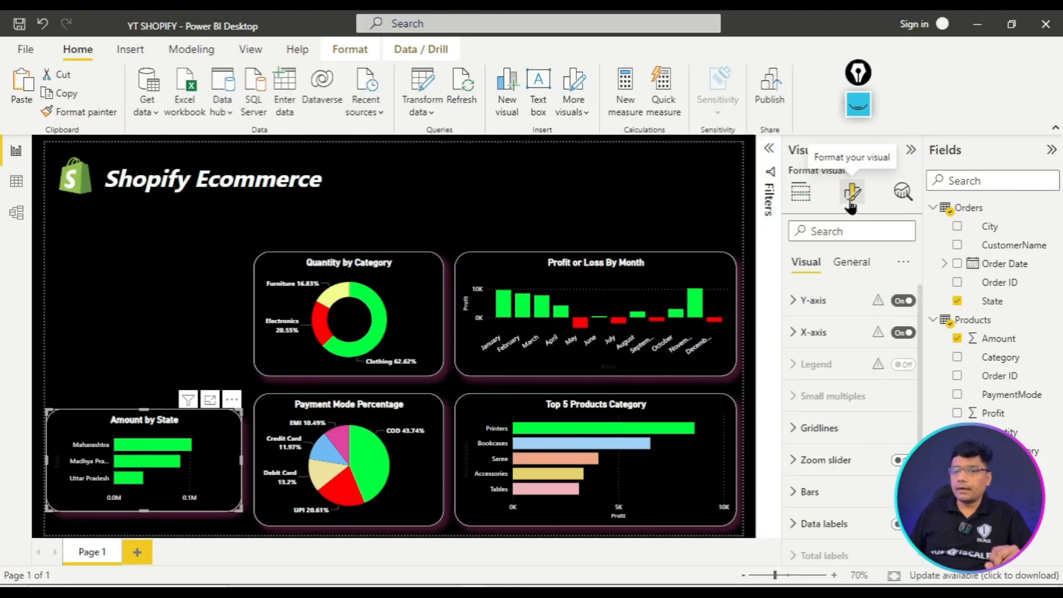
left_click(853, 264)
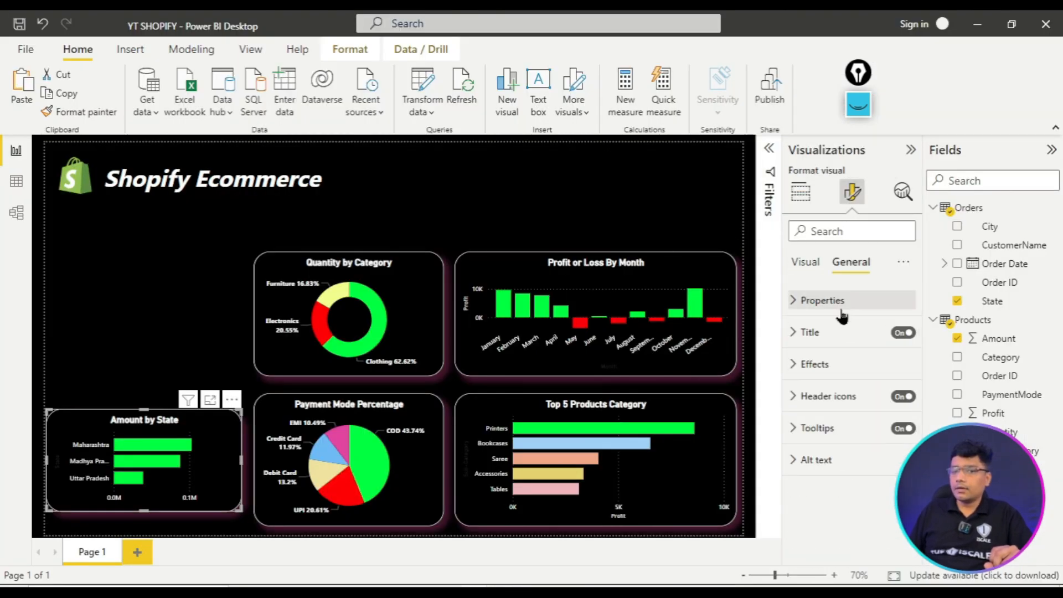
left_click(815, 334)
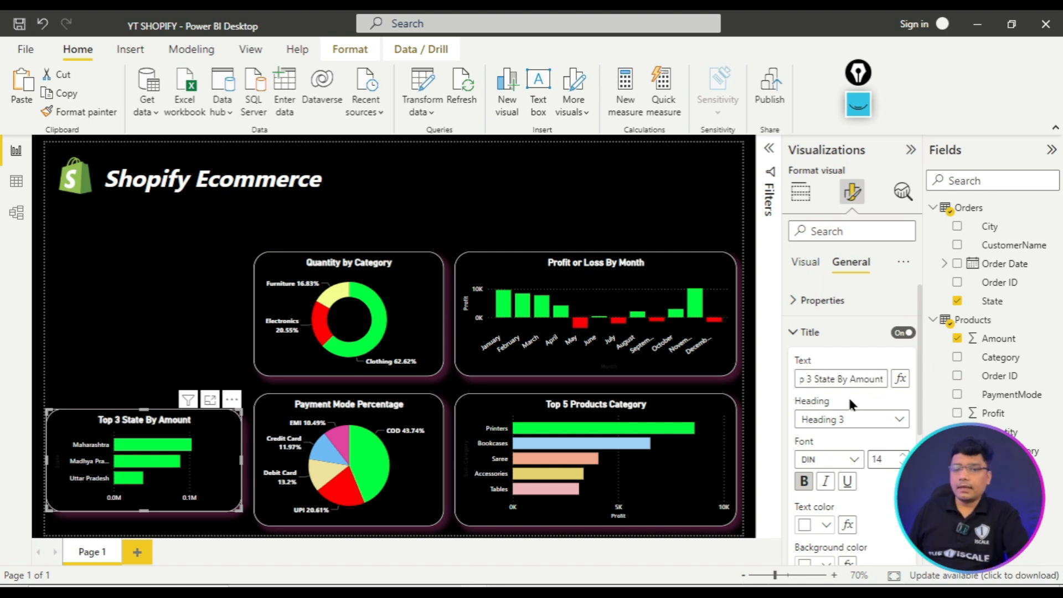
left_click(852, 400)
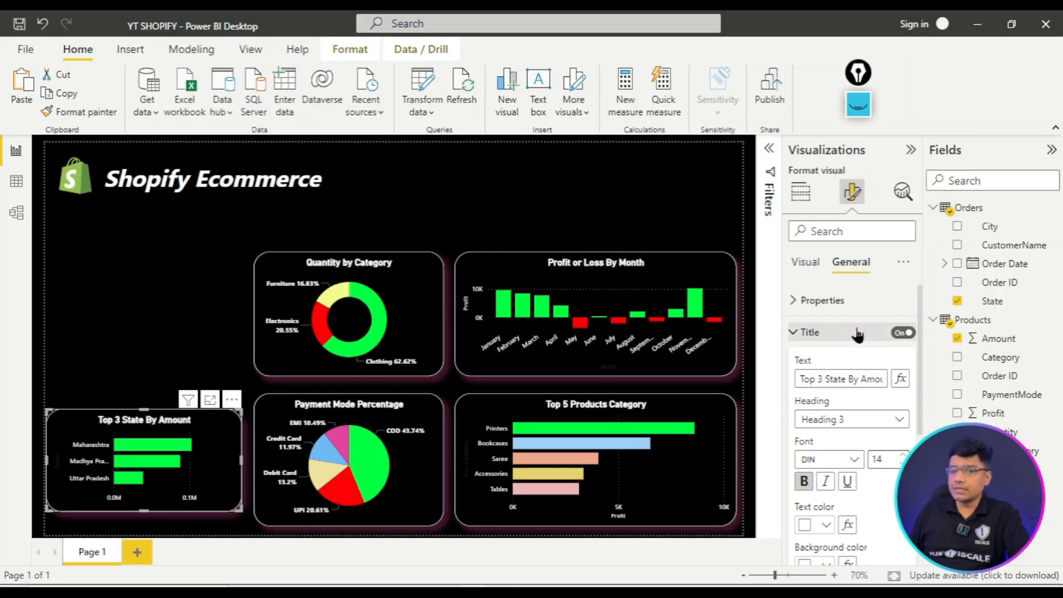
left_click(824, 335)
- Color the Madhya Pradesh bar light blue and the Uttar Pradesh bar pale yellow in the Top 3 State By Amount chart
left_click(807, 266)
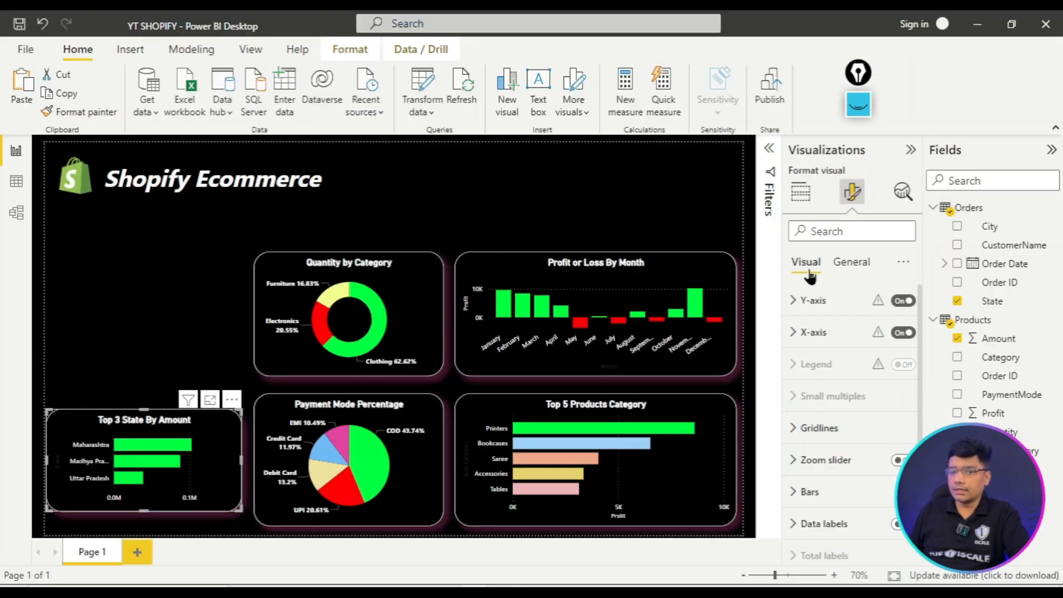
scroll(864, 488, "down", 1)
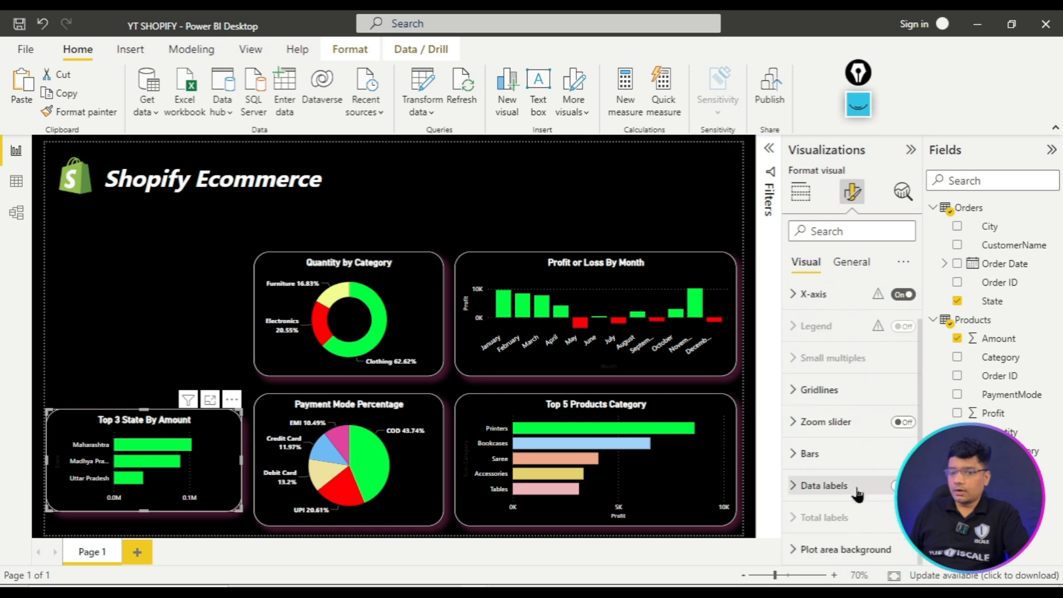
left_click(809, 455)
scroll(825, 493, "down", 4)
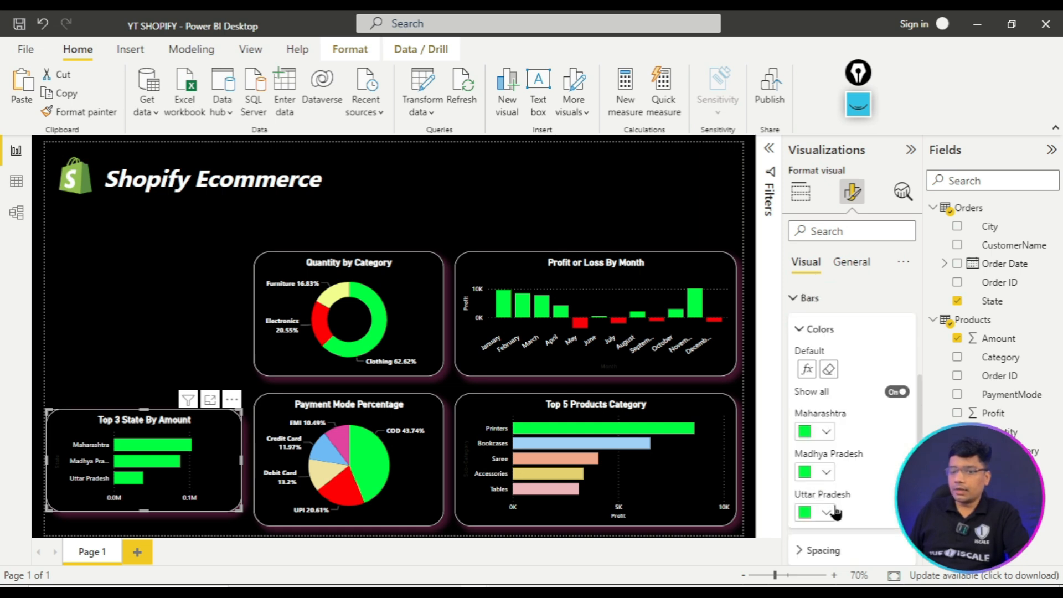
left_click(828, 471)
left_click(816, 405)
left_click(826, 514)
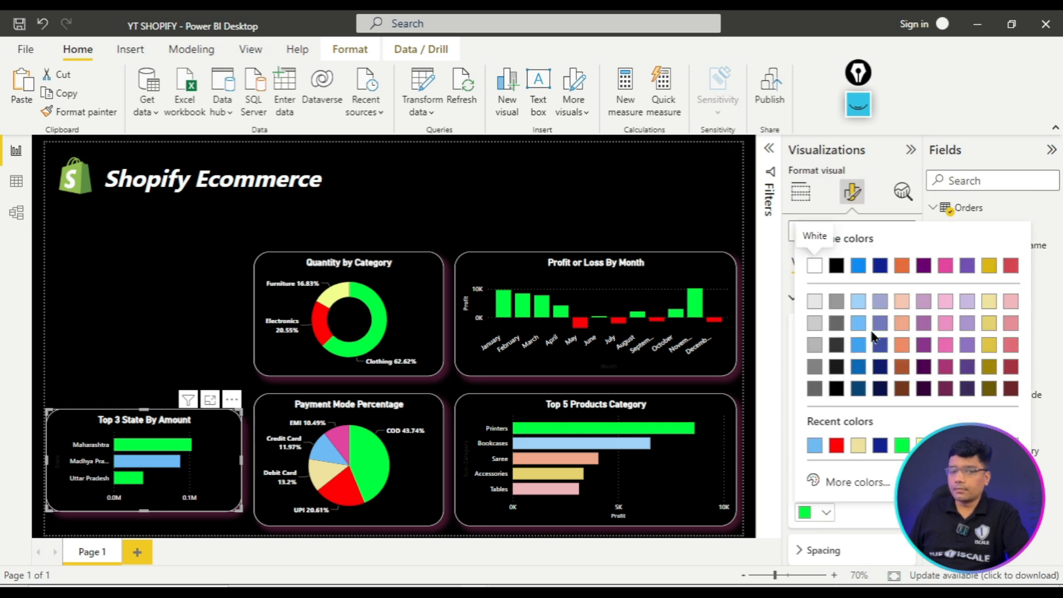
left_click(990, 303)
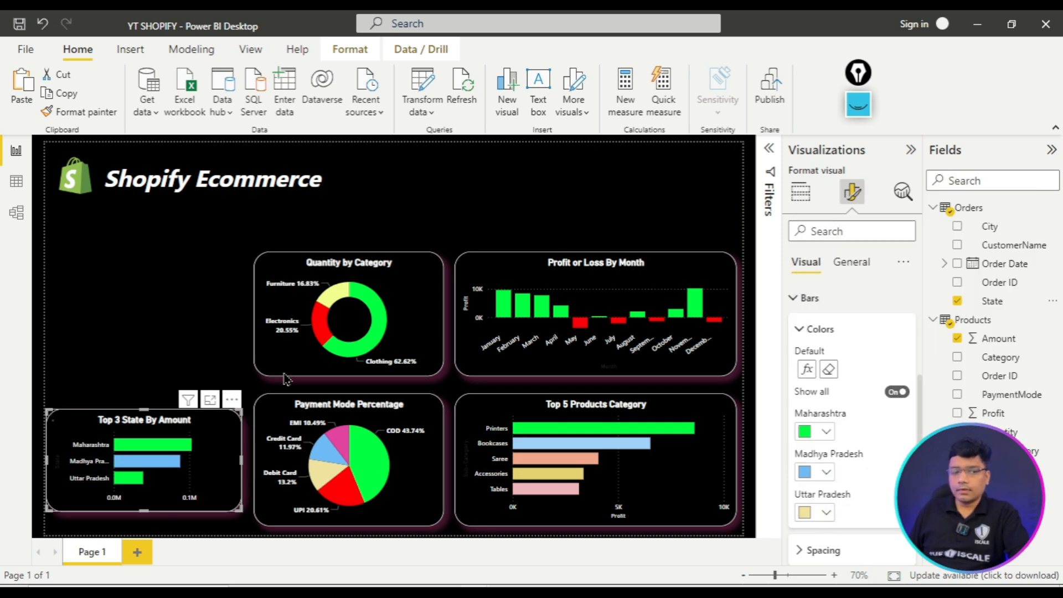
left_click(151, 335)
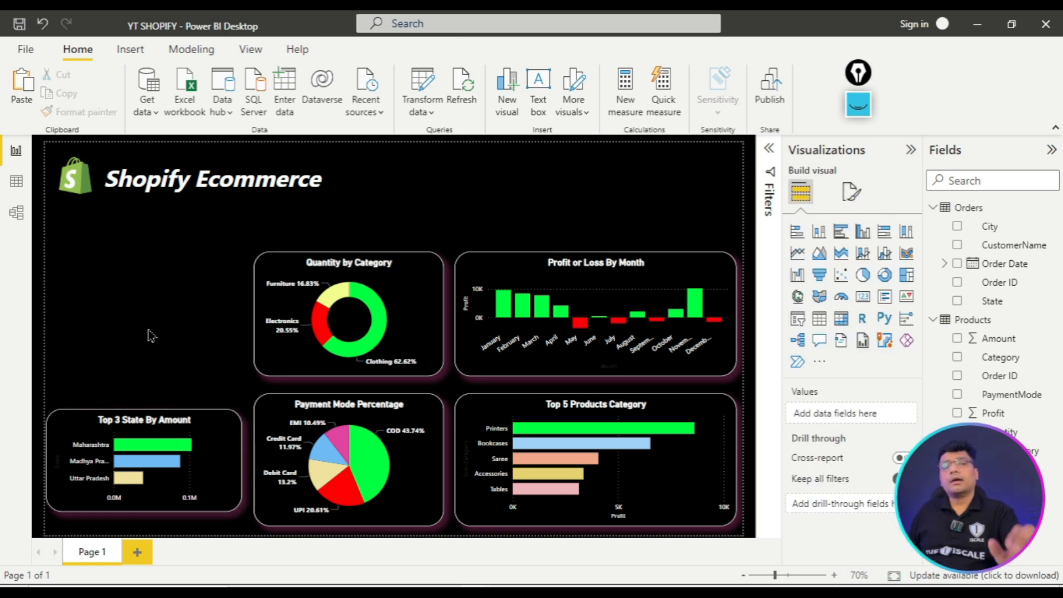
- Stretch the Top 3 State By Amount chart vertically to match the height of the Payment Mode Percentage chart beside it
left_click(235, 416)
mouse_move(242, 410)
left_mouse_down()
mouse_move(261, 392)
mouse_move(242, 395)
left_mouse_up()
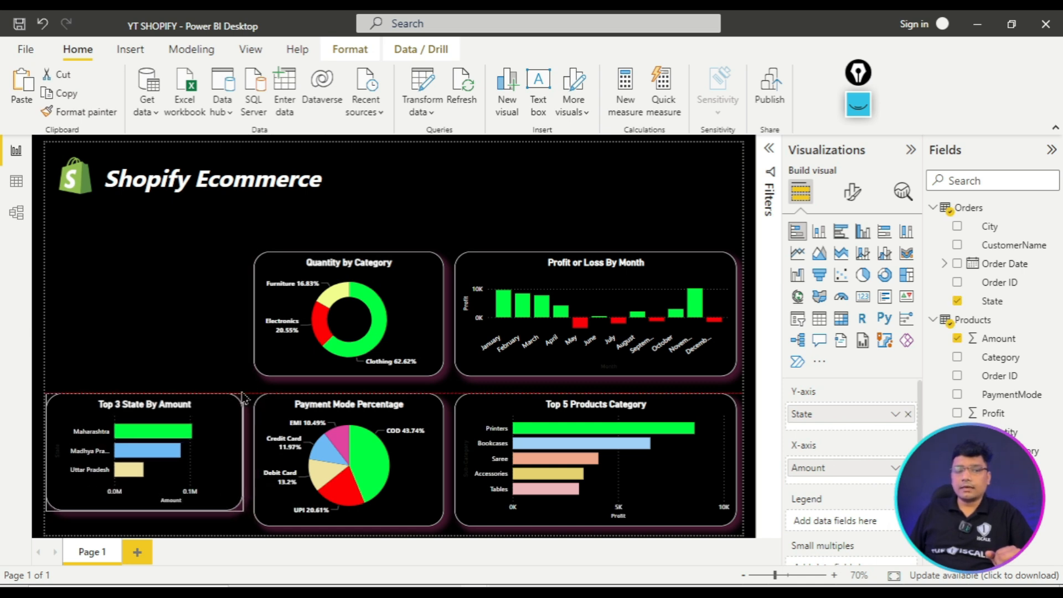
left_click_drag(242, 511, 244, 531)
left_click(191, 354)
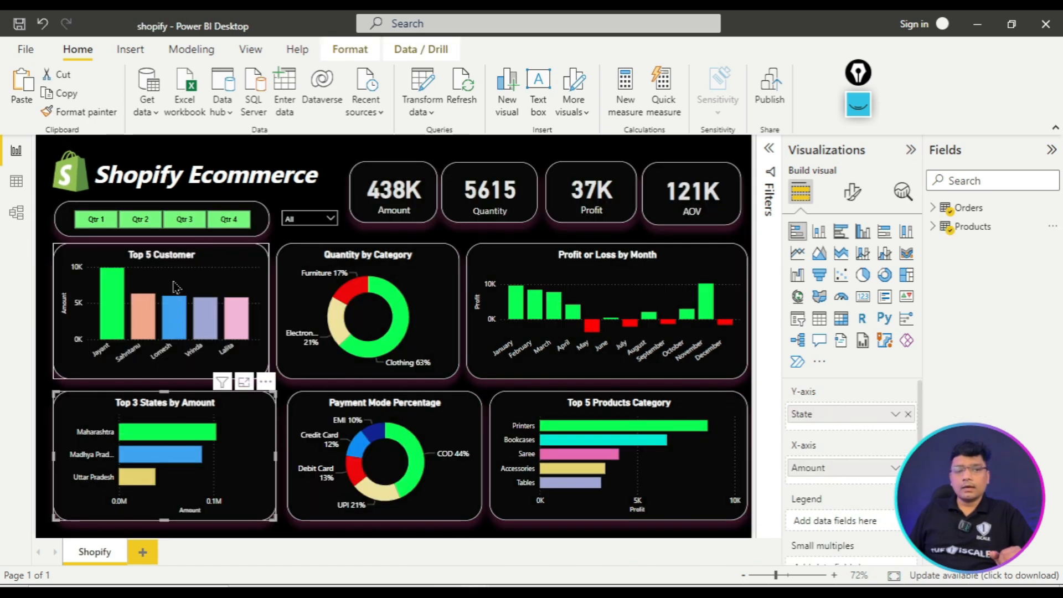
- Review the finished shopify report's Top 5 Customer chart, slicers and KPI cards as the remaining parts, along with the charts already rebuilt
left_click(858, 104)
mouse_move(30, 234)
left_mouse_down()
mouse_move(147, 322)
mouse_move(279, 382)
left_mouse_up()
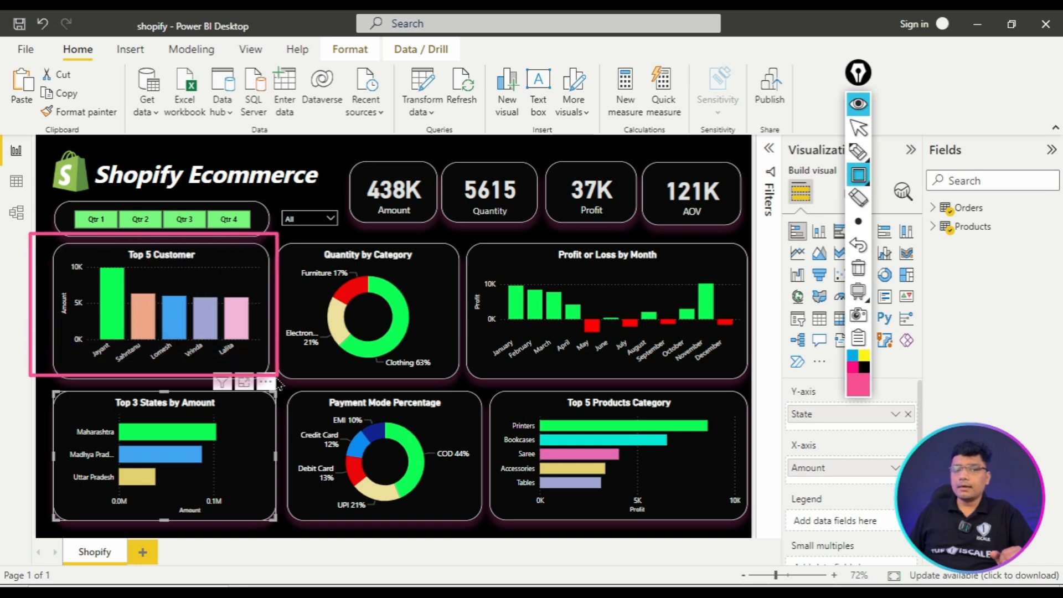
left_click(857, 267)
mouse_move(4, 199)
left_mouse_down()
mouse_move(127, 238)
mouse_move(345, 231)
left_mouse_up()
mouse_move(348, 164)
left_mouse_down()
mouse_move(456, 208)
mouse_move(744, 225)
left_mouse_up()
left_click(859, 267)
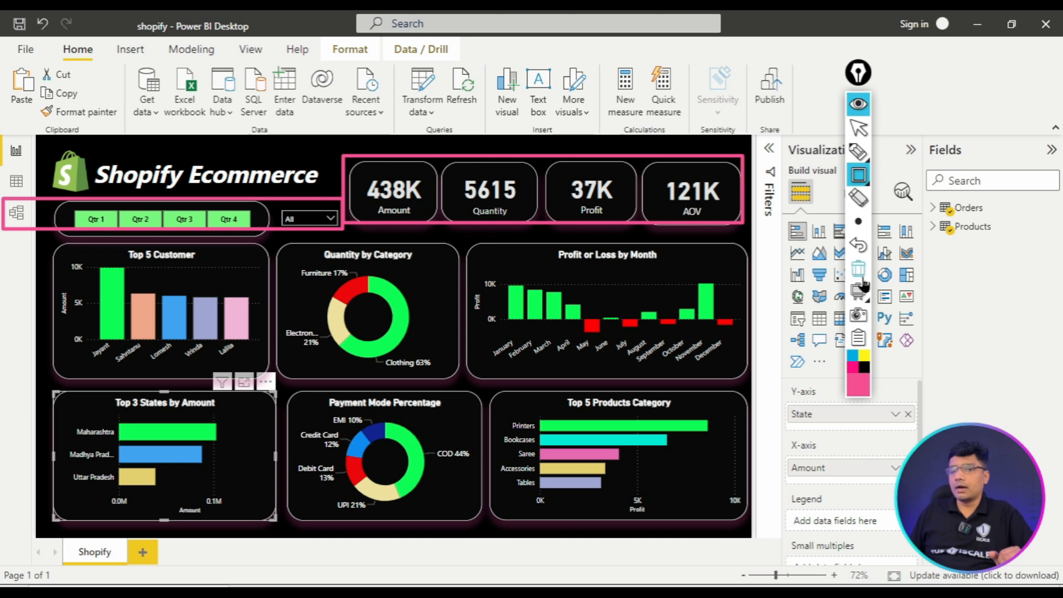
mouse_move(276, 242)
left_mouse_down()
mouse_move(672, 546)
mouse_move(748, 518)
left_mouse_up()
left_click_drag(9, 388, 291, 522)
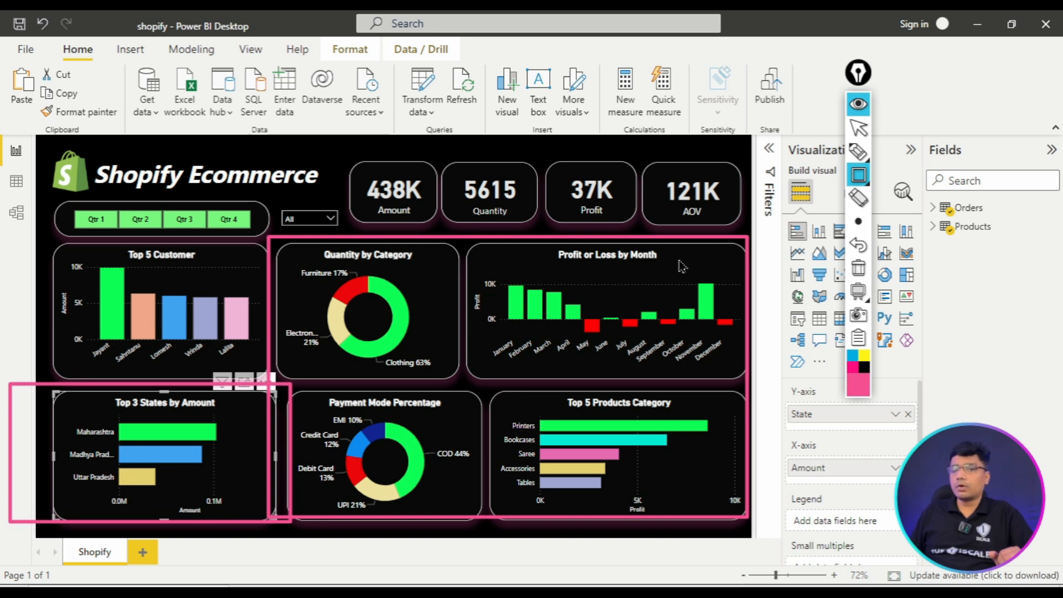
left_click(858, 267)
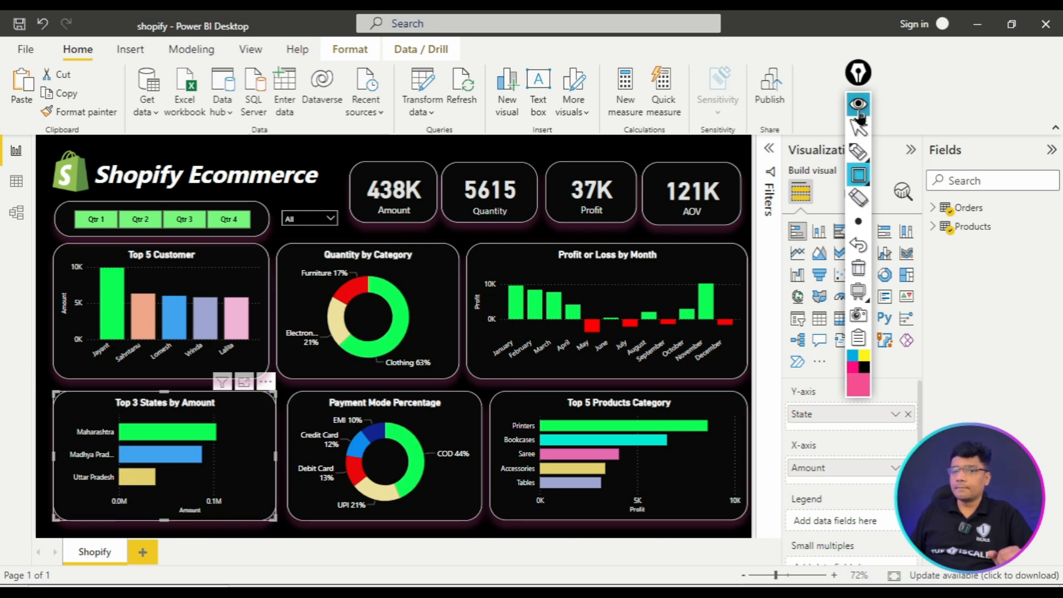
left_click(859, 105)
- Switch to the PDF brief and read the Top 5 Customers section for its chart type and axes
key("alt+Tab")
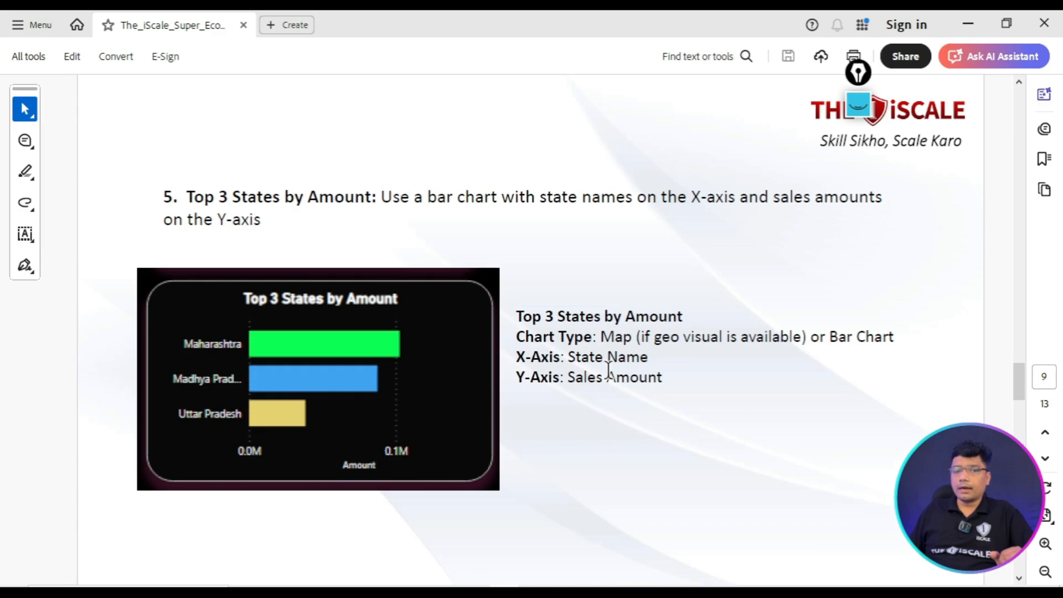
scroll(617, 380, "down", 2)
left_click_drag(188, 200, 304, 203)
mouse_move(558, 518)
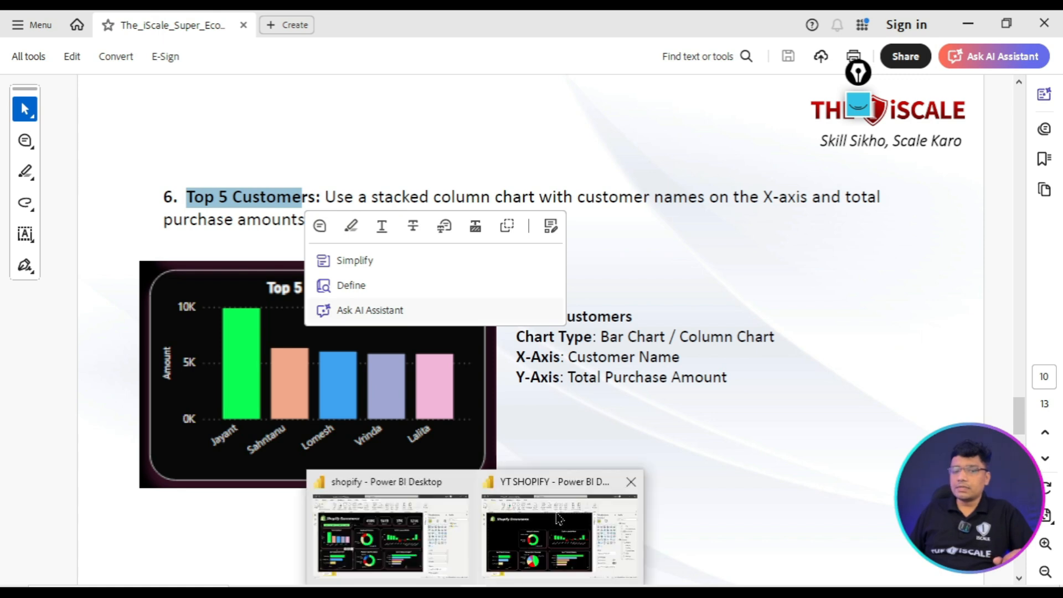
- In the YT SHOPIFY report, add a widened stacked column chart above the Top 3 State chart, with CustomerName on the X-axis and Amount on the Y-axis
left_click(504, 534)
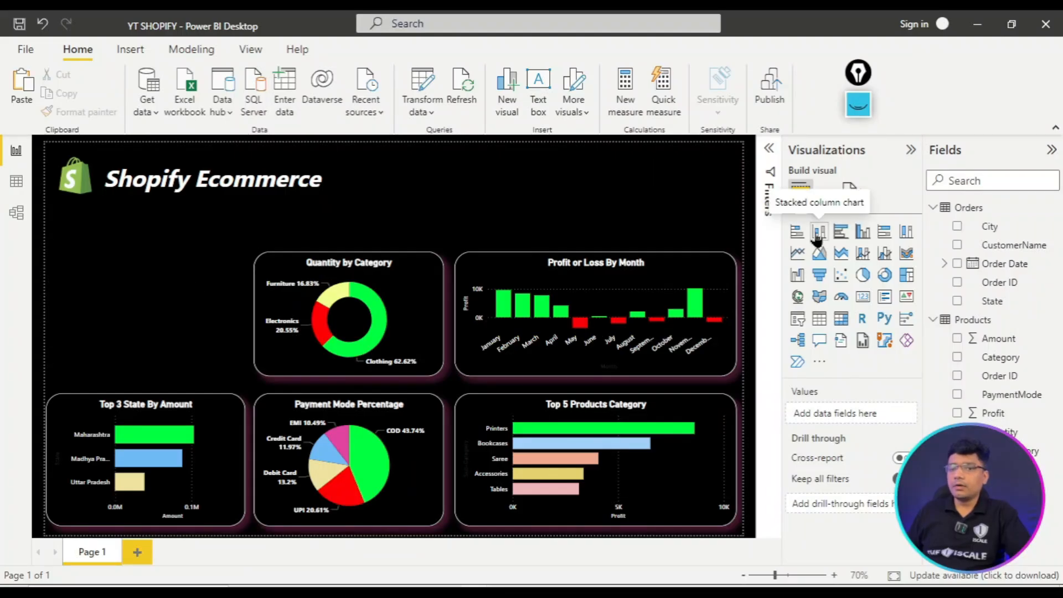
left_click(817, 232)
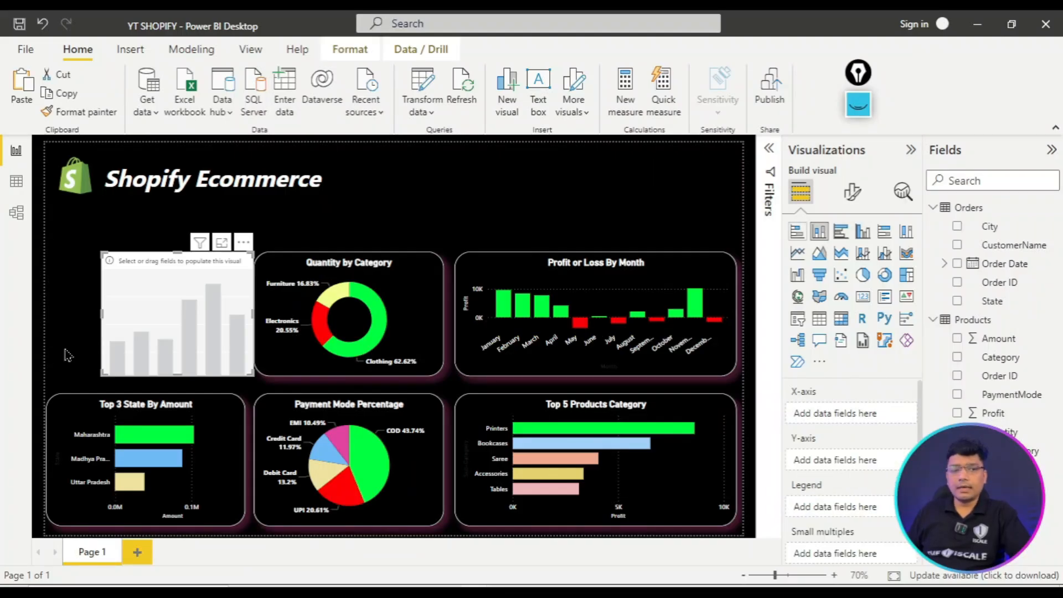
left_click_drag(158, 272, 105, 268)
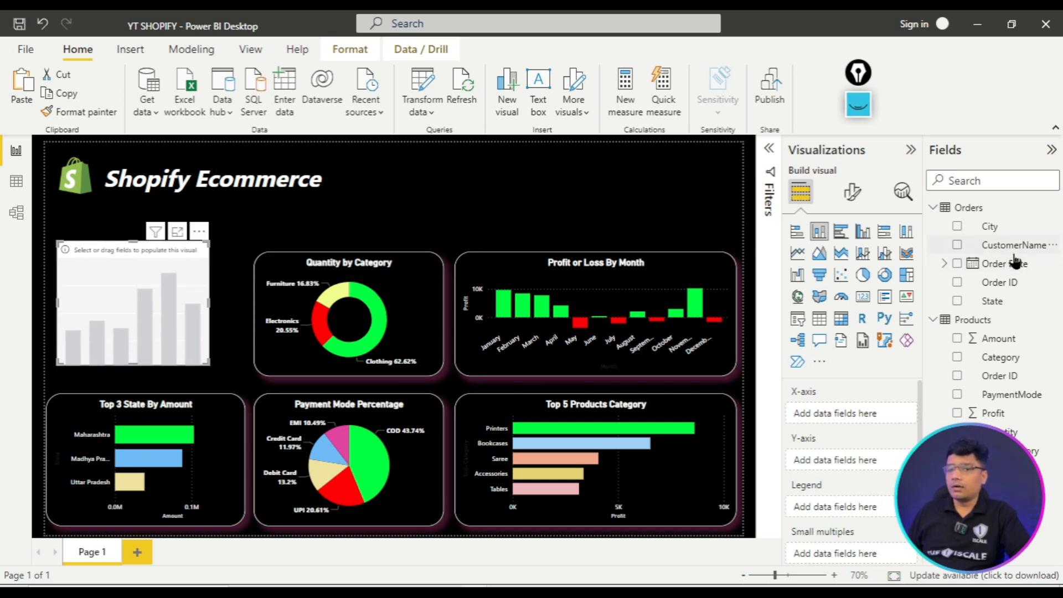
left_click_drag(1013, 246, 867, 424)
left_click_drag(994, 339, 873, 475)
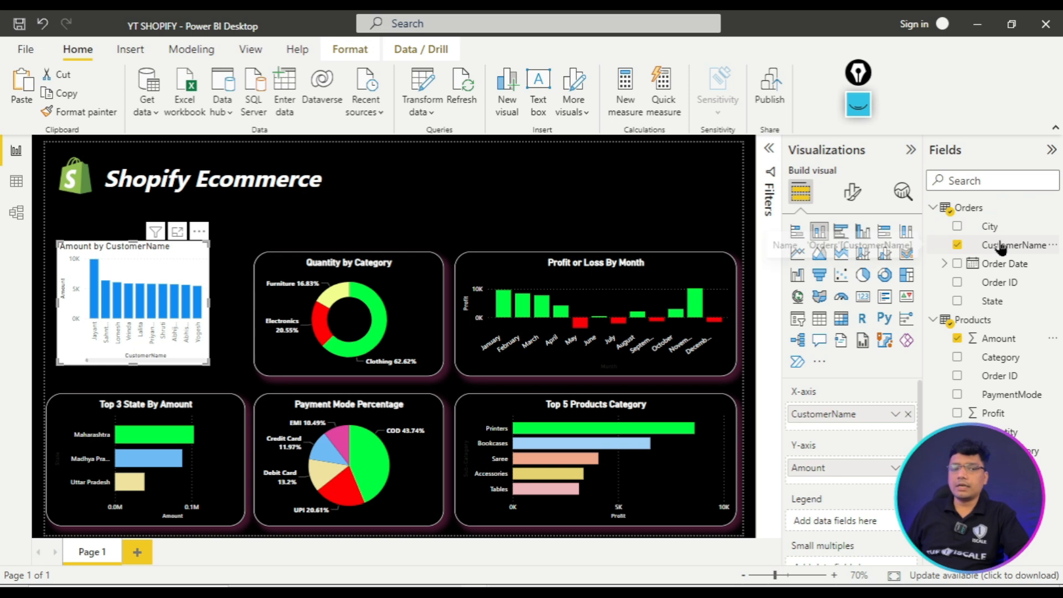
left_click_drag(208, 302, 253, 317)
- Apply a Top N filter showing the top 5 CustomerName items by Amount and align the chart with the Quantity by Category chart
left_click(775, 165)
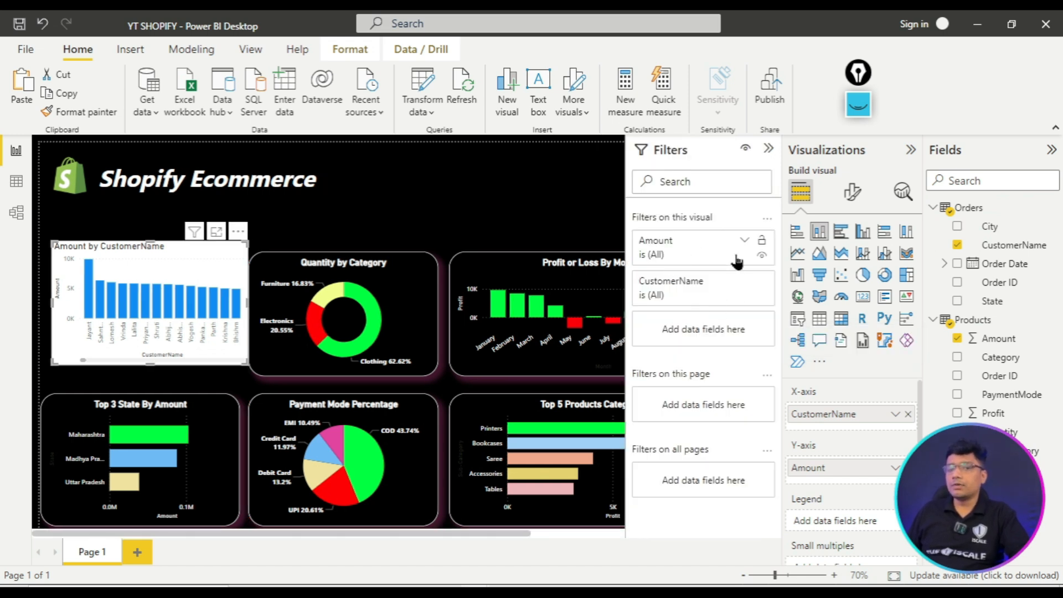
left_click(742, 283)
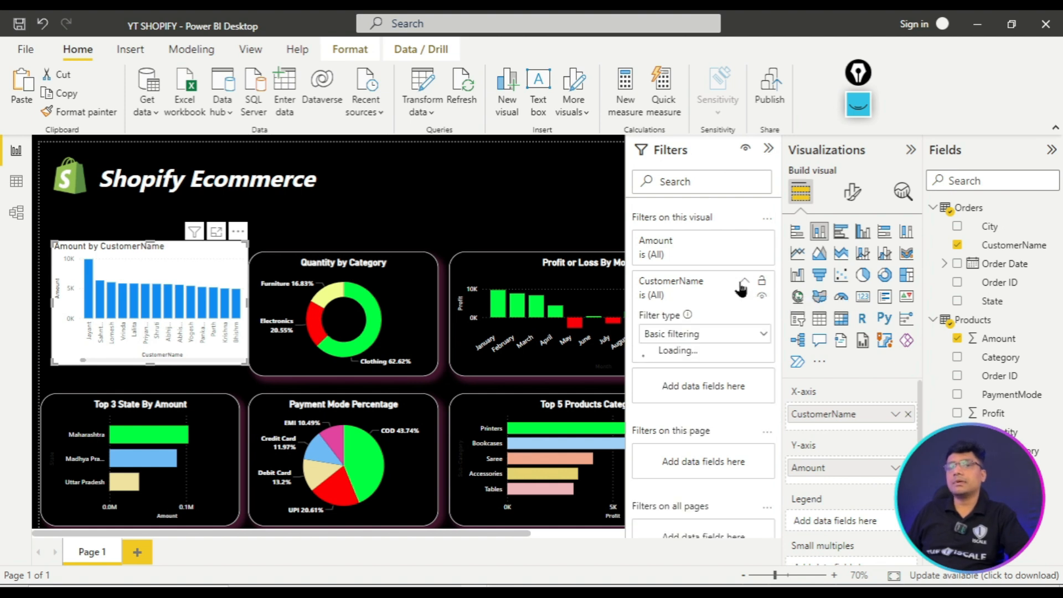
left_click(750, 336)
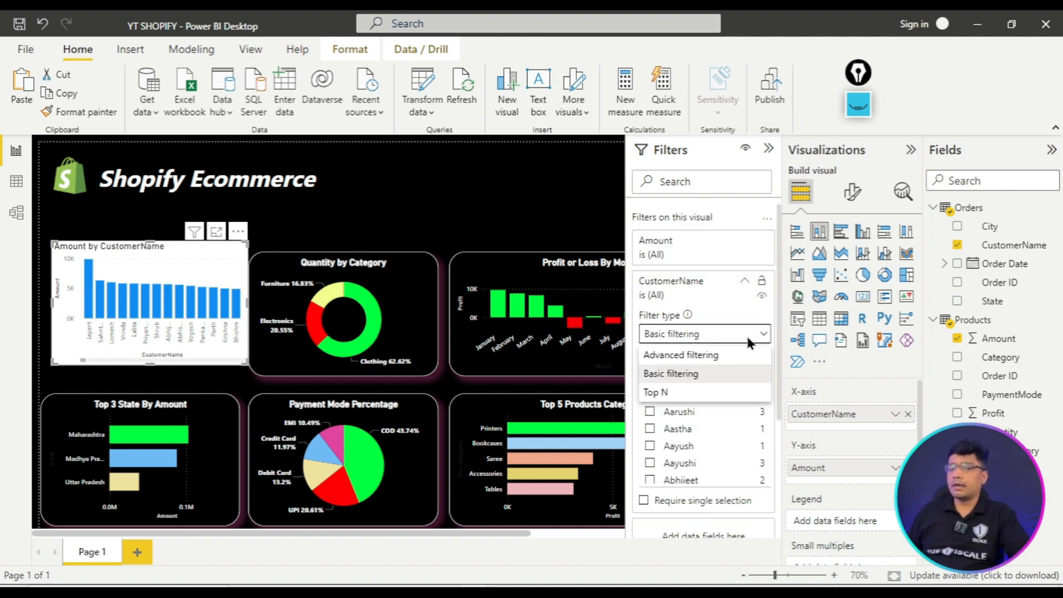
left_click(695, 397)
left_click(730, 369)
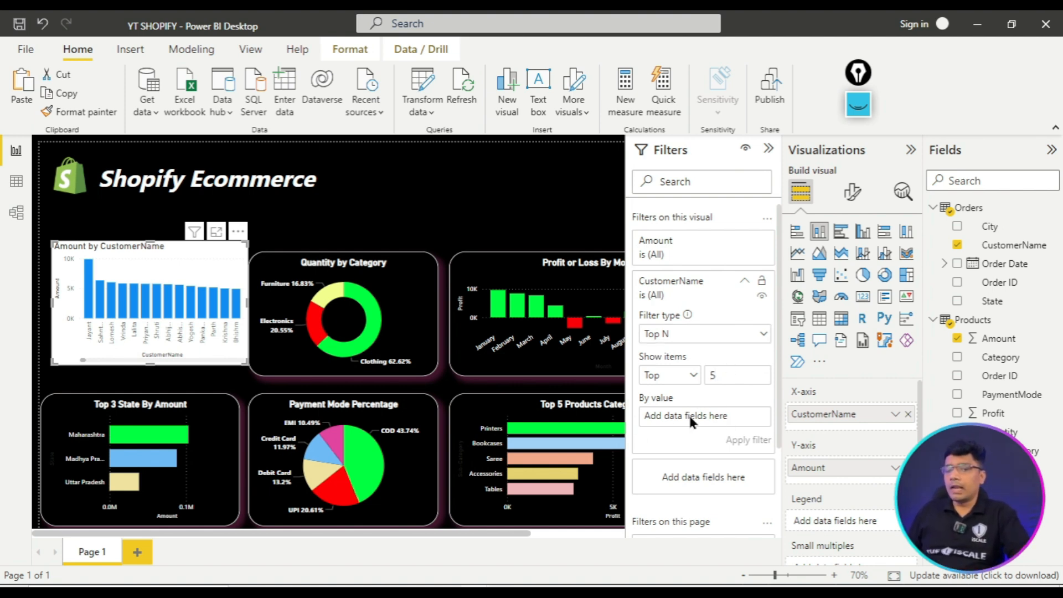
type("5")
left_click_drag(985, 338, 720, 433)
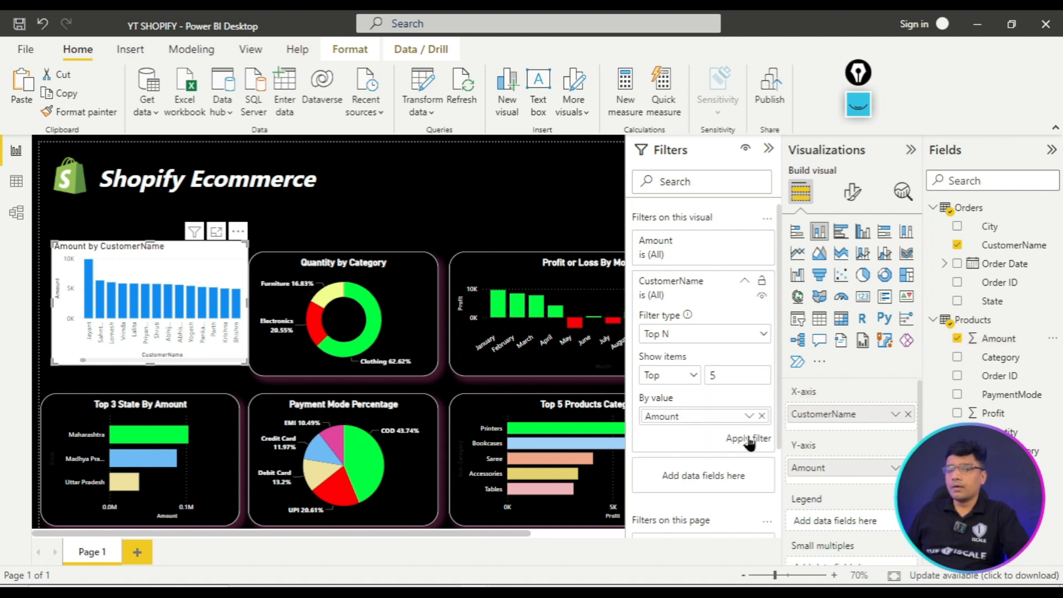
left_click(748, 438)
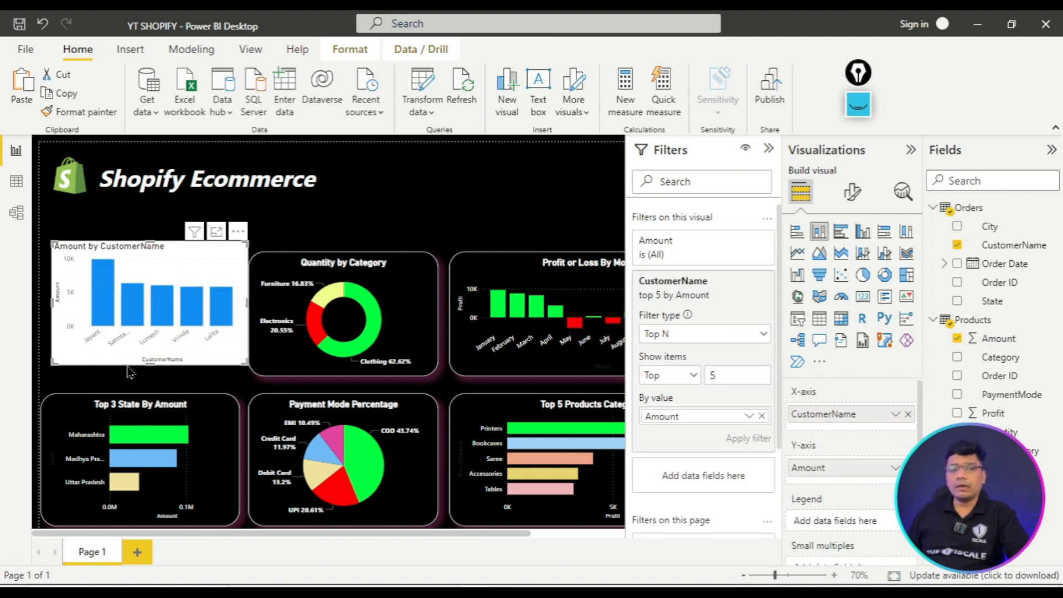
left_click_drag(184, 258, 173, 263)
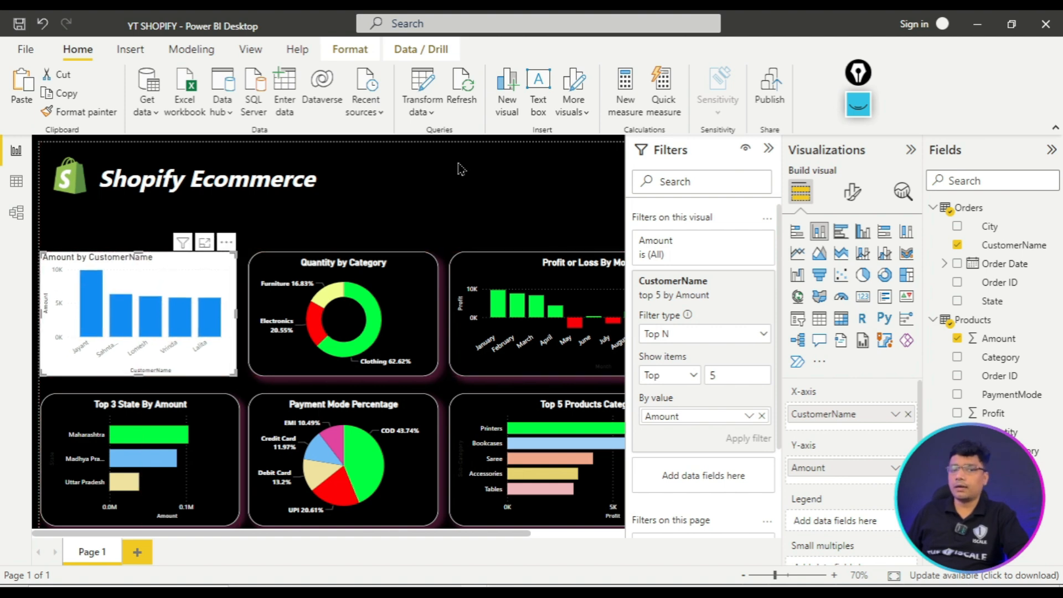
left_click(467, 194)
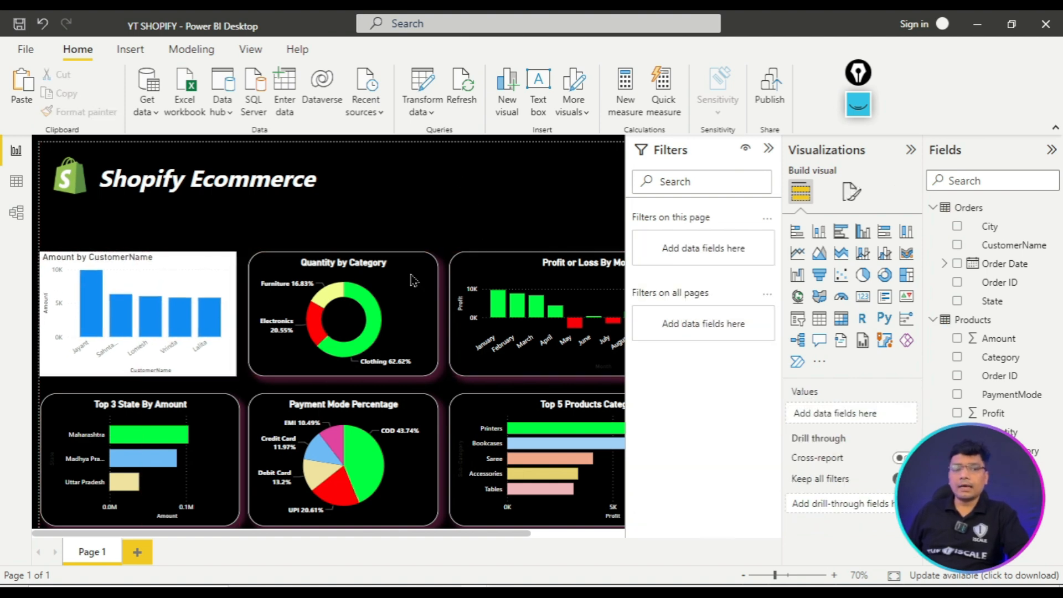
- Copy the Top 3 State By Amount chart's formatting onto the Amount by CustomerName chart and collapse the filters
left_click(208, 423)
left_click(77, 112)
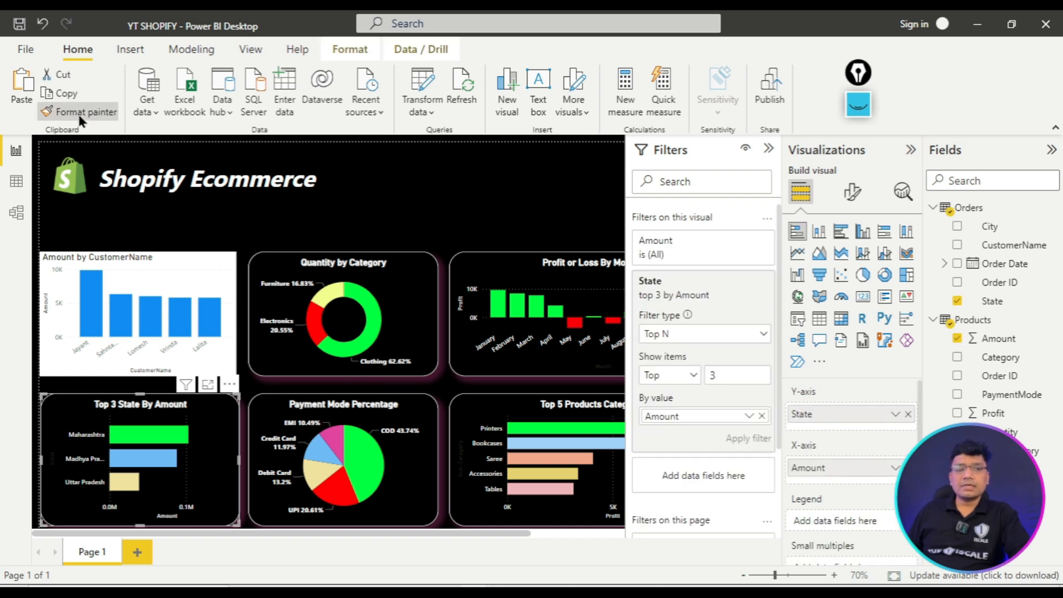
left_click(233, 308)
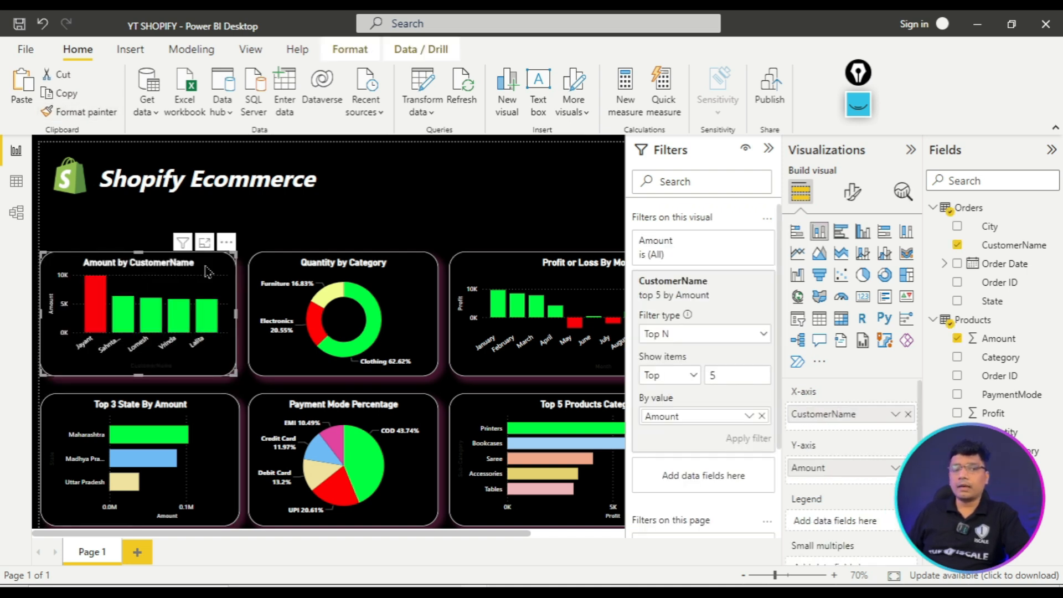
left_click(768, 148)
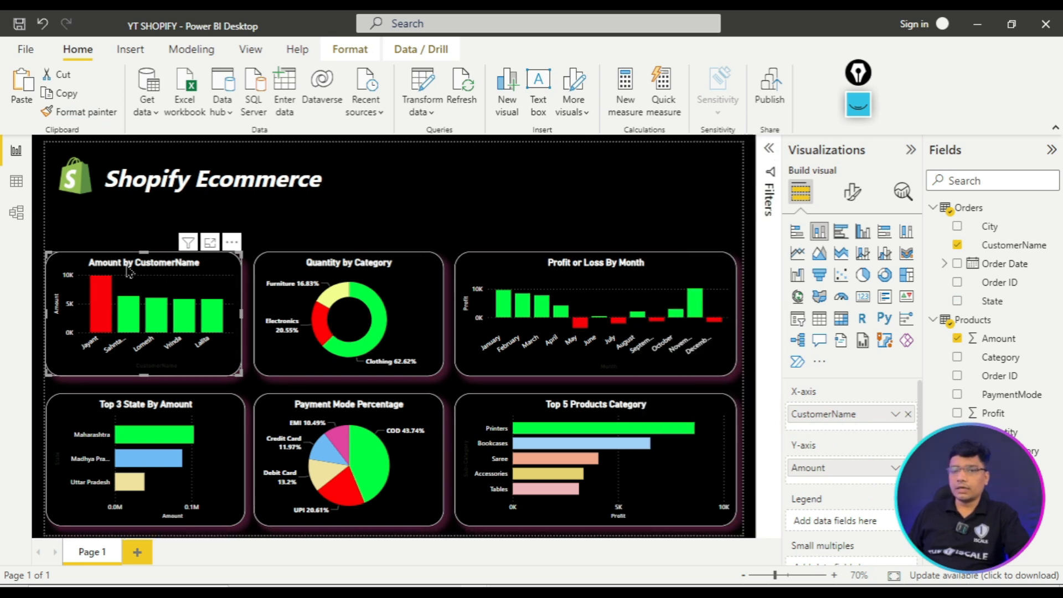
- Recolour the first column of the Amount by CustomerName chart light blue
left_click(861, 196)
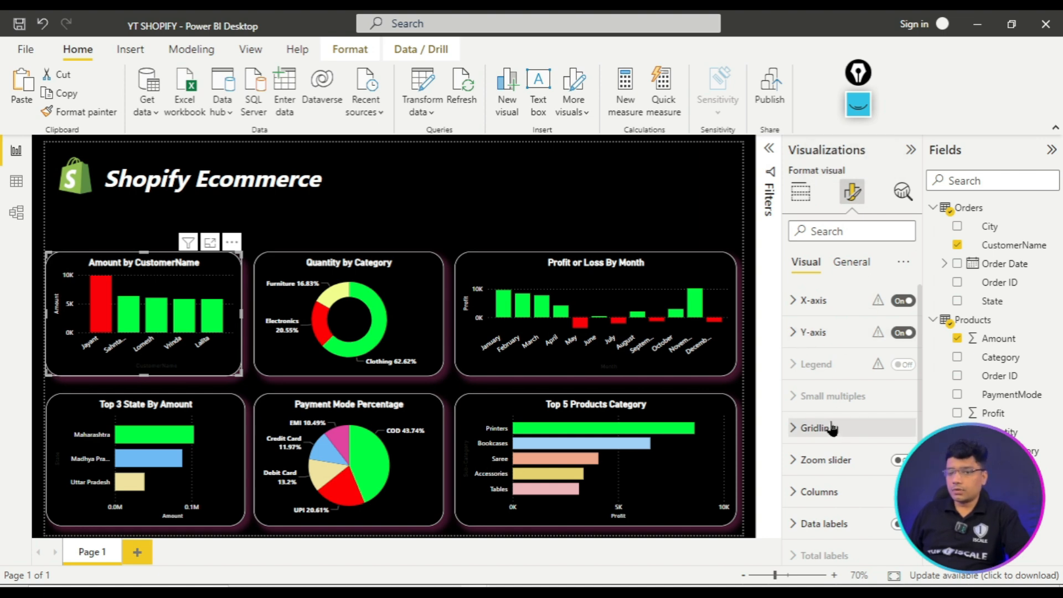
scroll(829, 438, "down", 1)
left_click(820, 454)
scroll(841, 493, "down", 4)
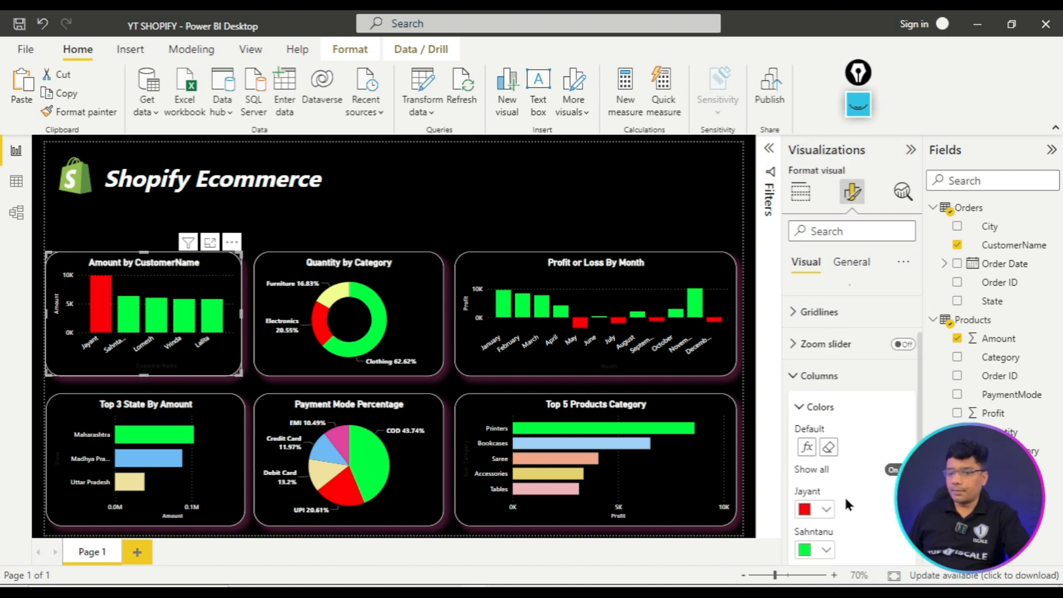
left_click(826, 432)
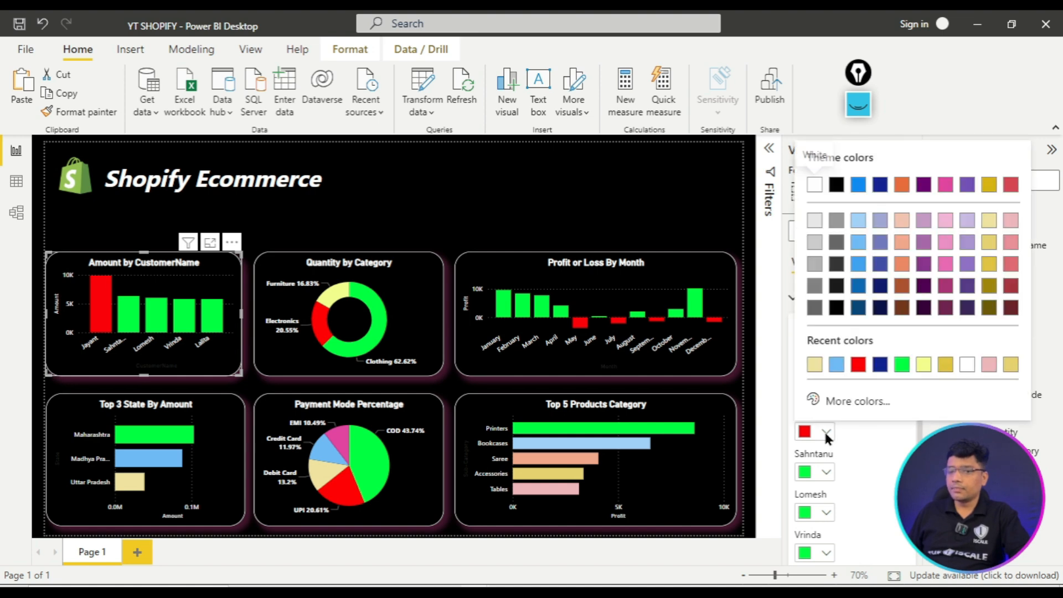
left_click(858, 221)
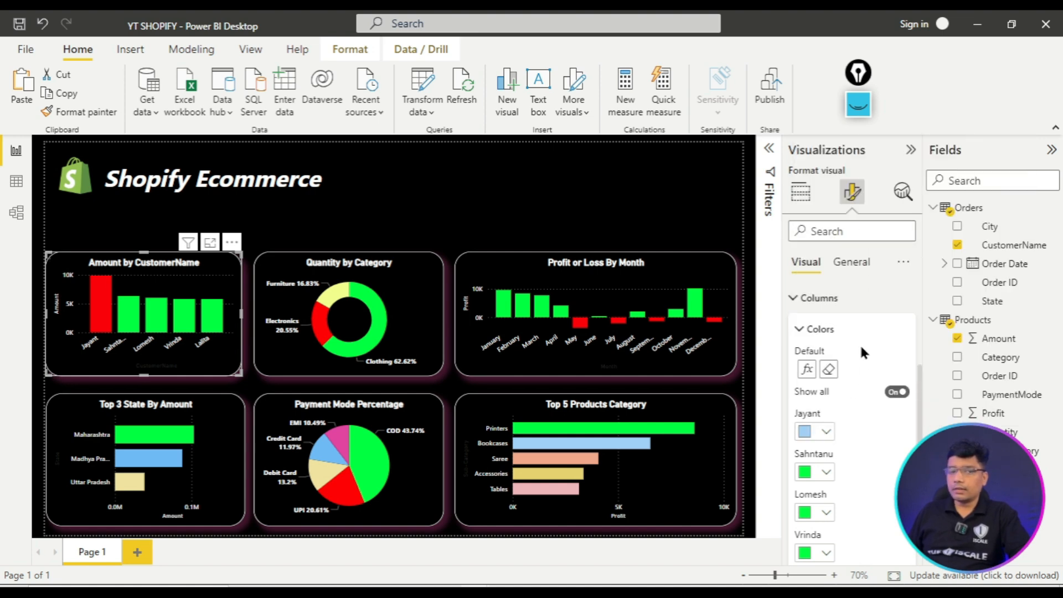
- Recolour the third column of the Amount by CustomerName chart light yellow
left_click(826, 513)
left_click(989, 266)
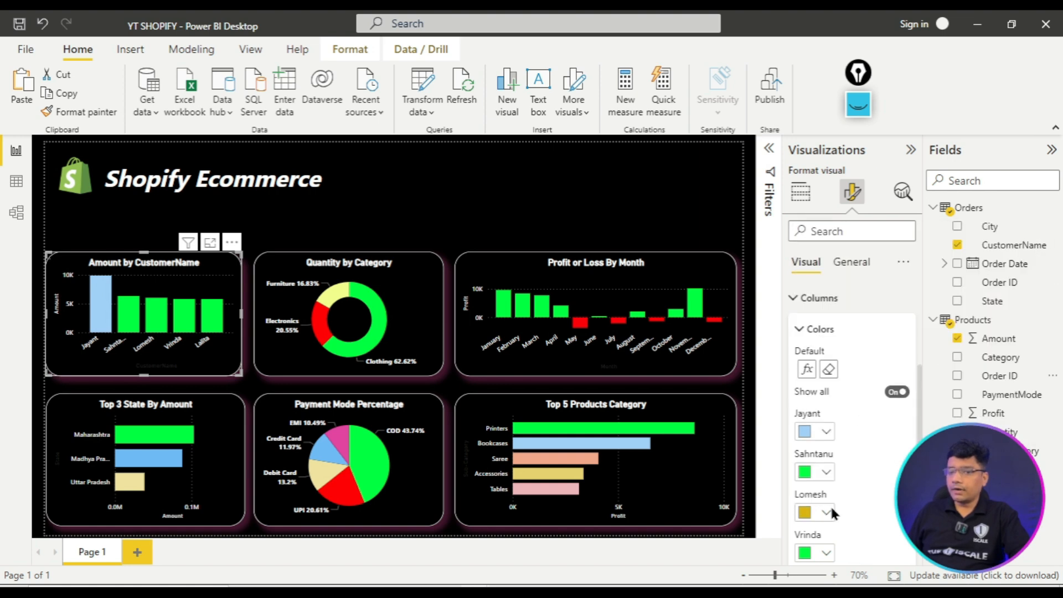
left_click(825, 513)
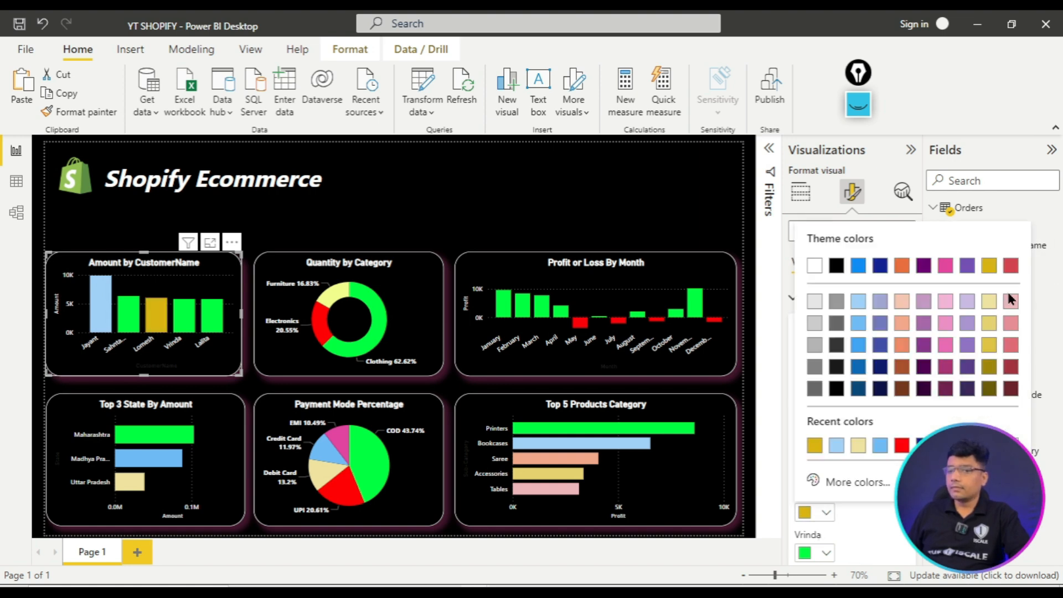
left_click(990, 306)
scroll(830, 560, "down", 2)
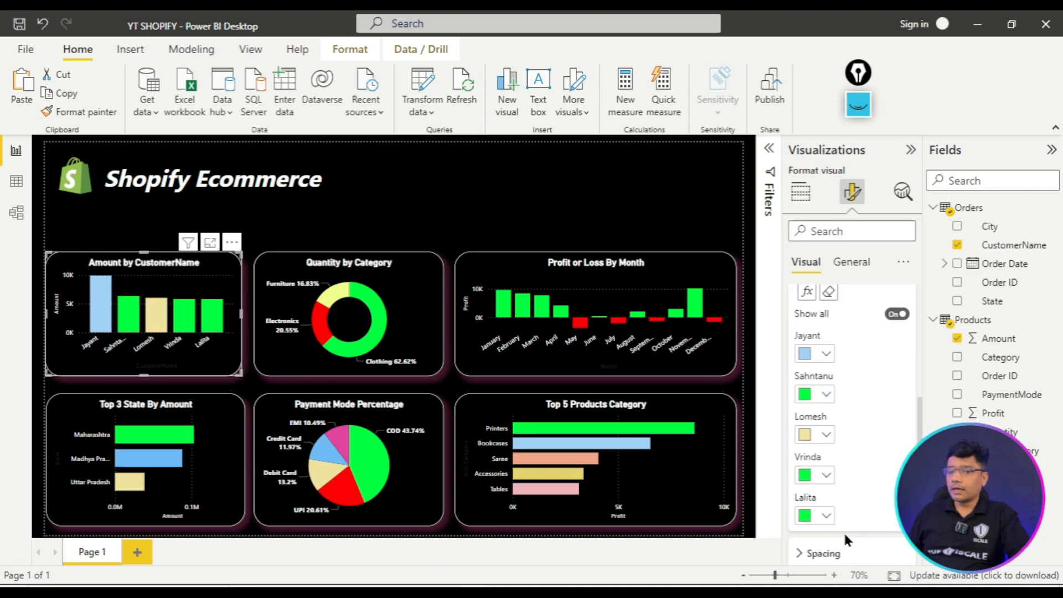
- Recolour the fourth column of the customer chart light pink and the fifth column a stronger pink
left_click(826, 476)
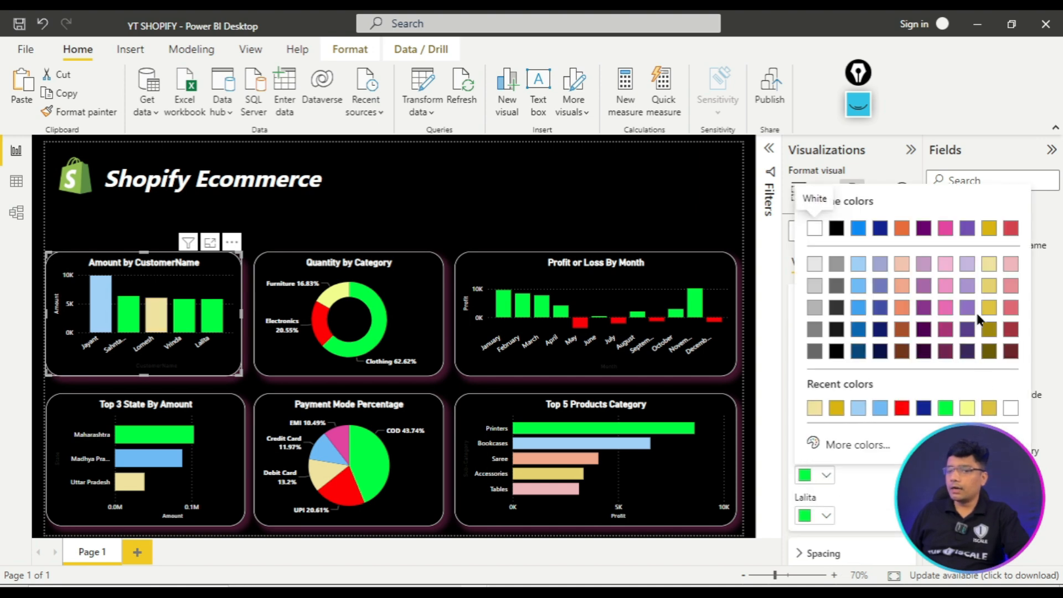
left_click(1007, 273)
left_click(826, 515)
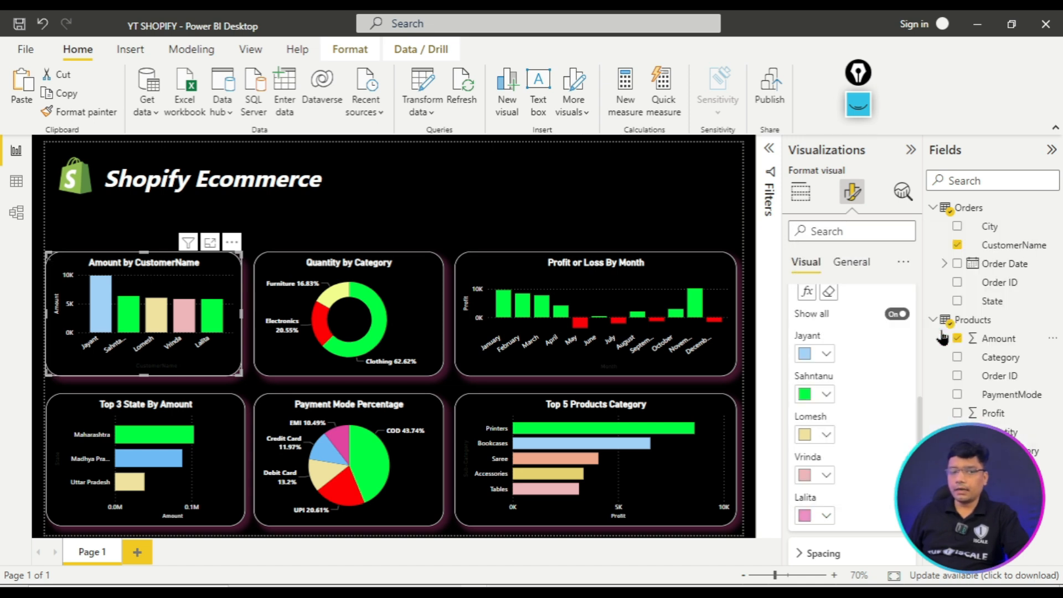
left_click(943, 332)
- Switch to the PDF brief to check the Top 5 Customers heading and sample chart, and return to the YT SHOPIFY report
left_click(441, 234)
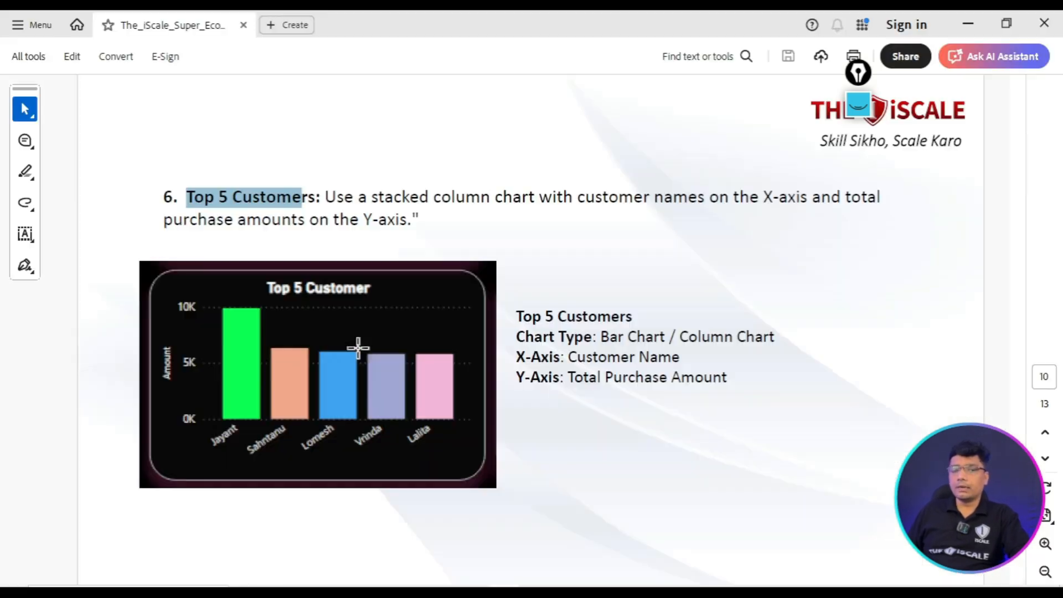
left_click_drag(313, 214, 304, 206)
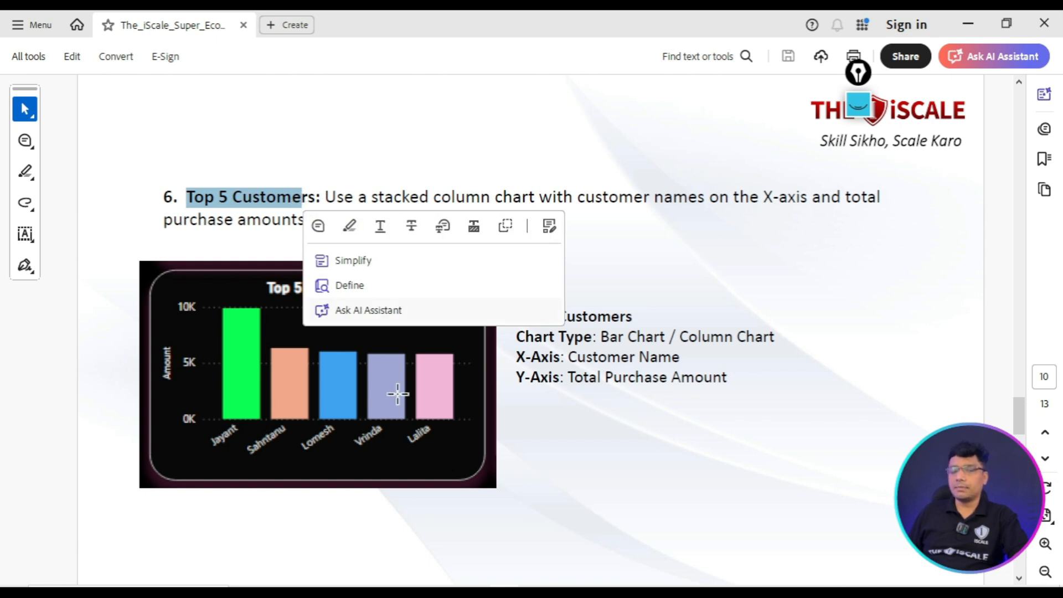
mouse_move(516, 562)
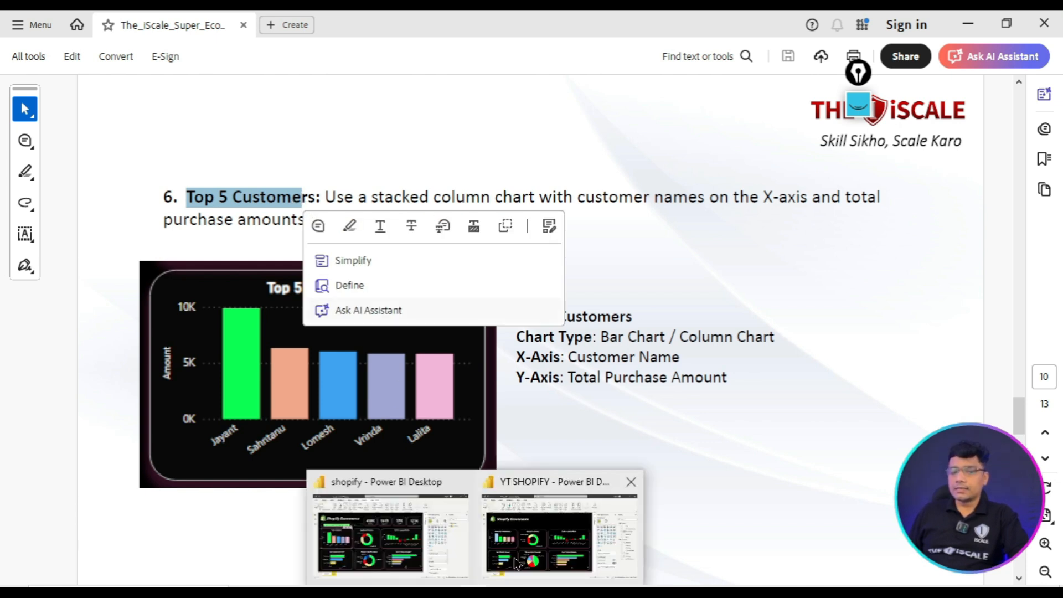
left_click(563, 531)
- Change the customer chart's title to "Top 5 Customers" and deselect the chart
left_click(162, 271)
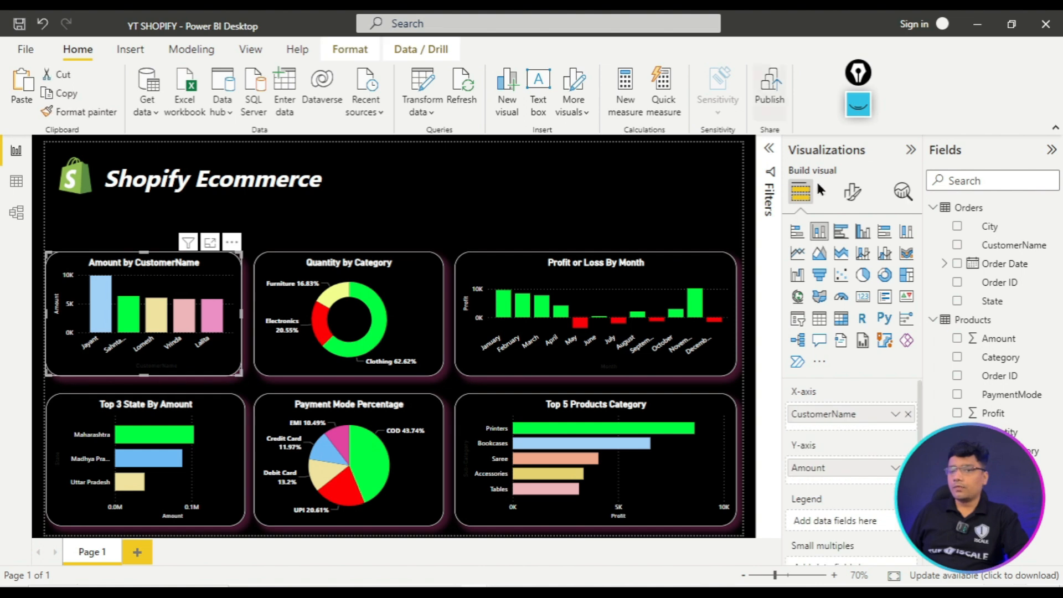
left_click(853, 192)
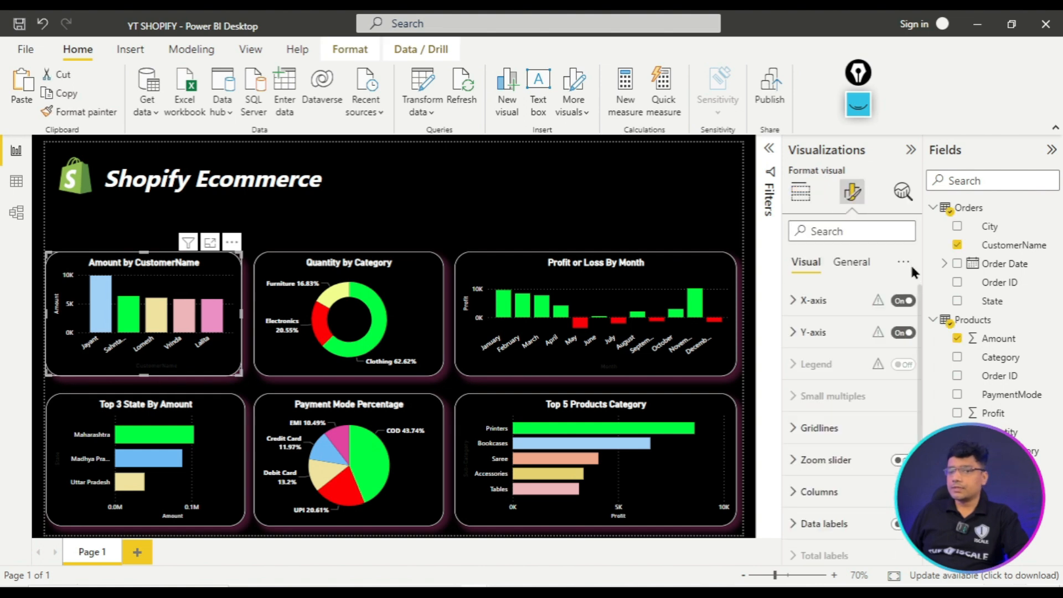
left_click(852, 262)
left_click(810, 331)
left_click(849, 379)
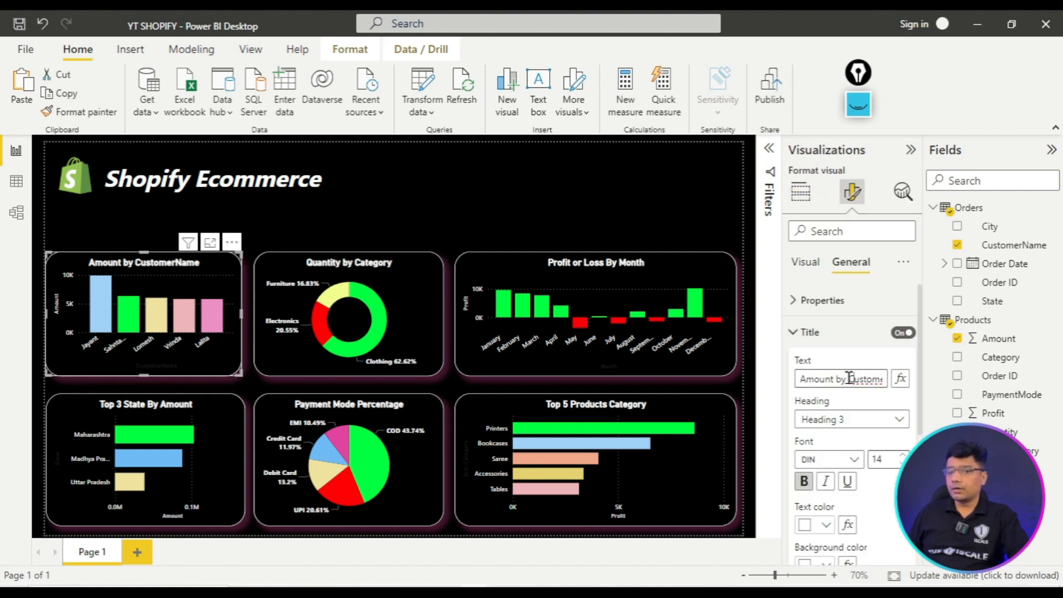
left_click_drag(848, 379, 767, 389)
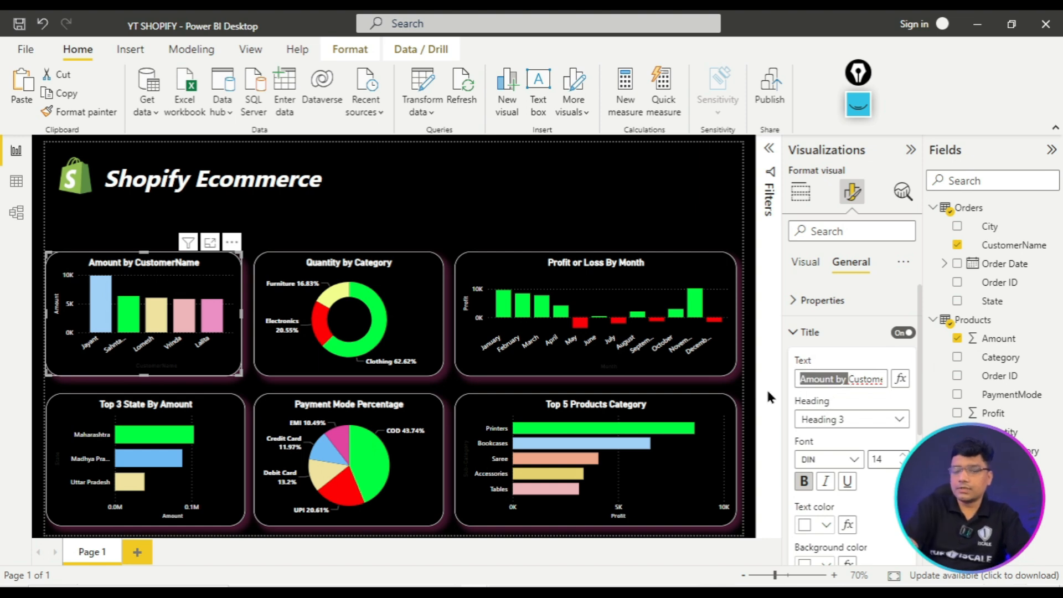
key("BackSpace")
type("Top 5")
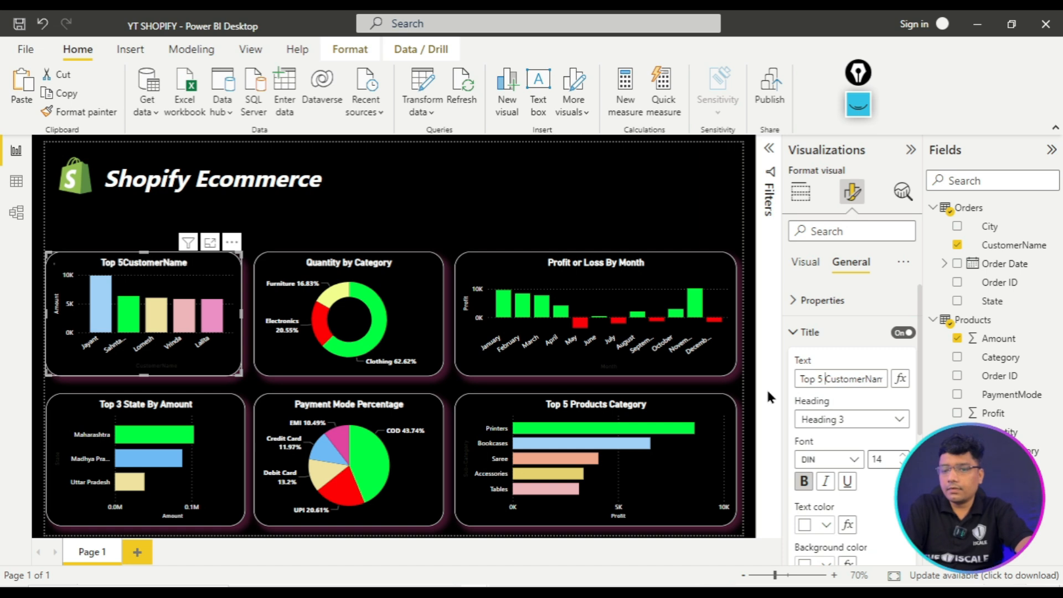
key("BackSpace")
key("BackSpace")
key("BackSpace")
key("BackSpace")
key("BackSpace")
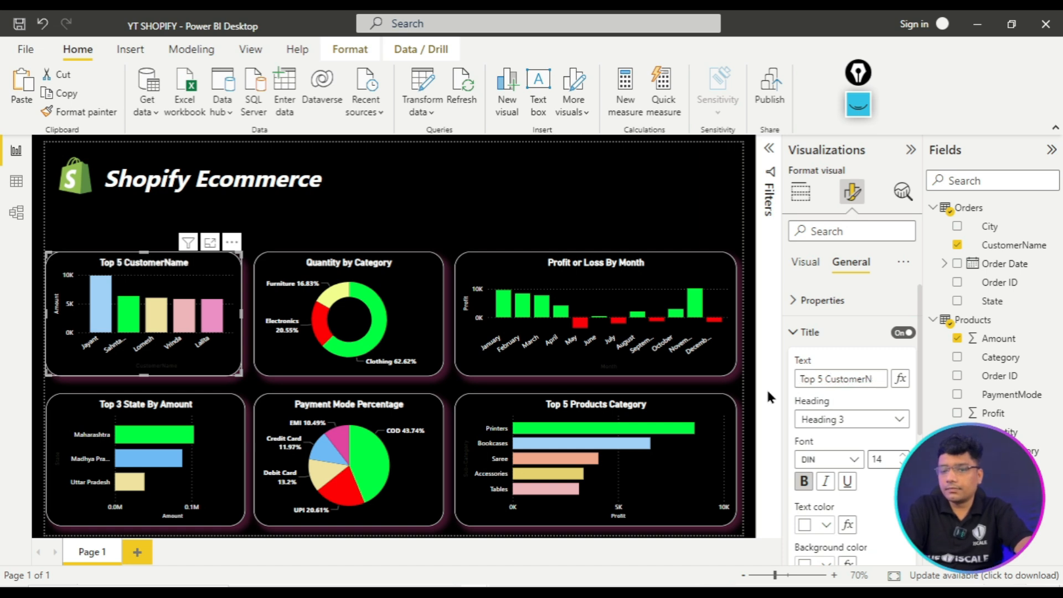
type("rs")
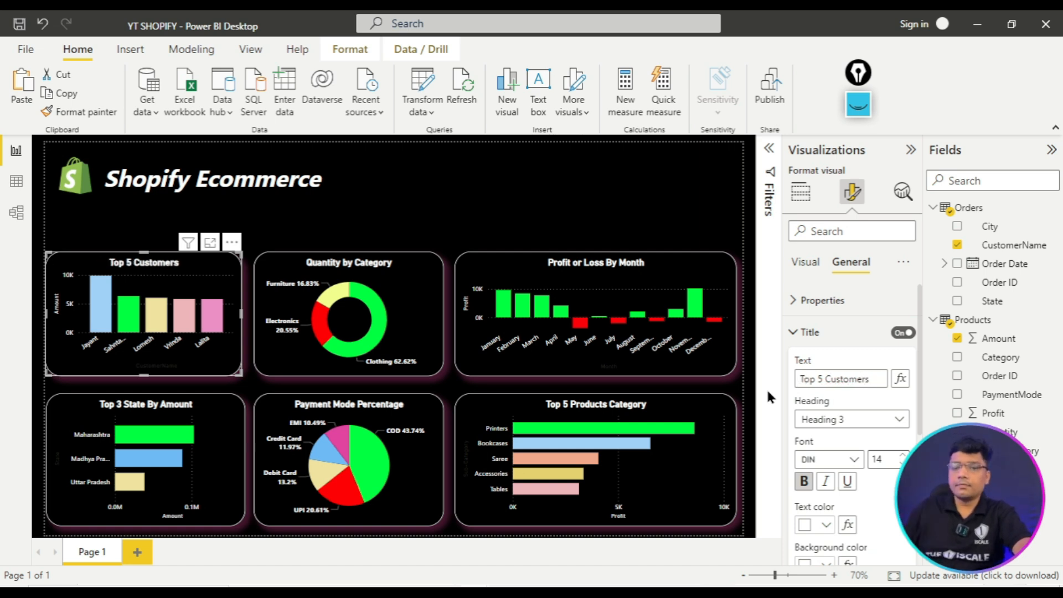
left_click(548, 205)
- Review the Problem Statements list in the PDF brief and read the Highlight Cards (KPIs) section for the required metrics
left_click(475, 591)
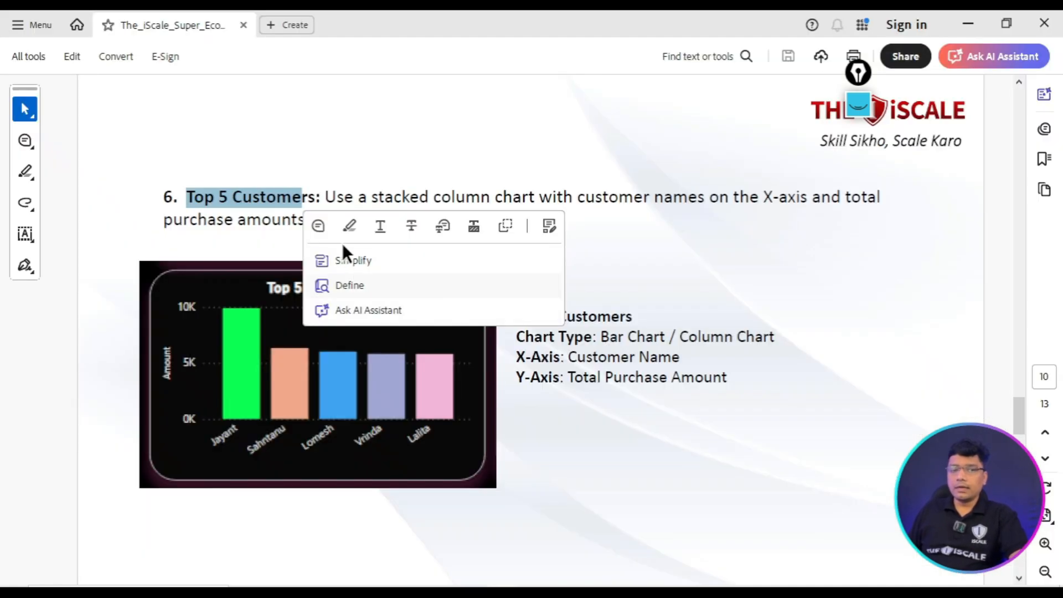
left_click(287, 204)
scroll(286, 204, "up", 10)
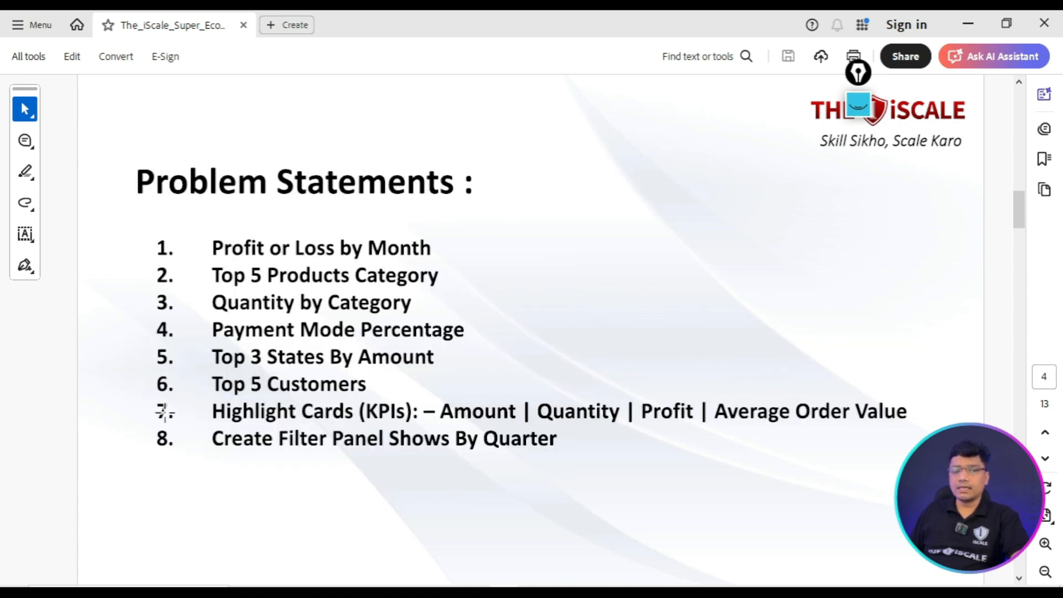
left_click(169, 436)
left_click(171, 437)
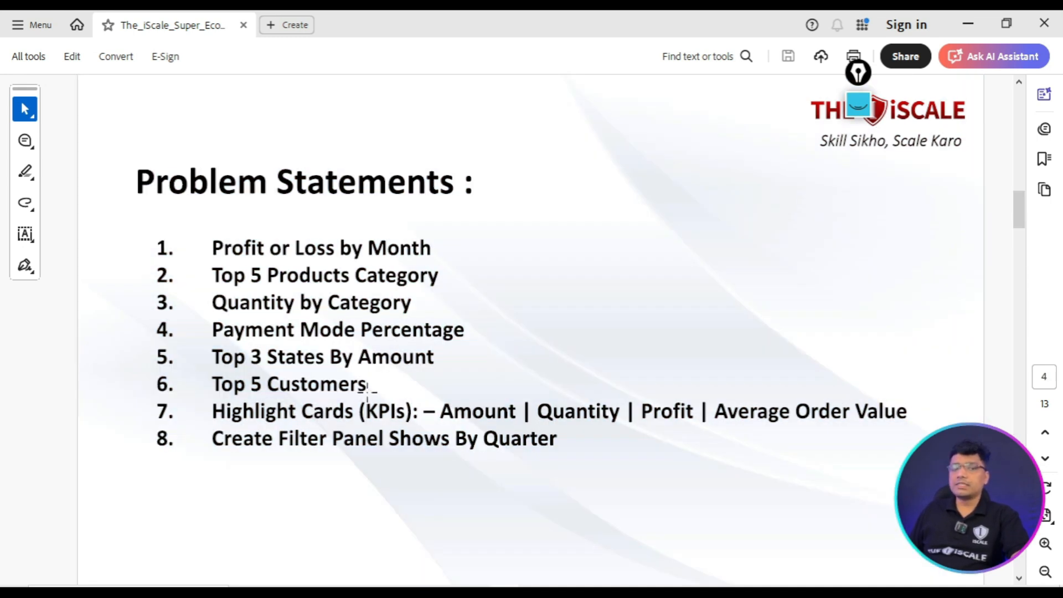
scroll(373, 410, "down", 6)
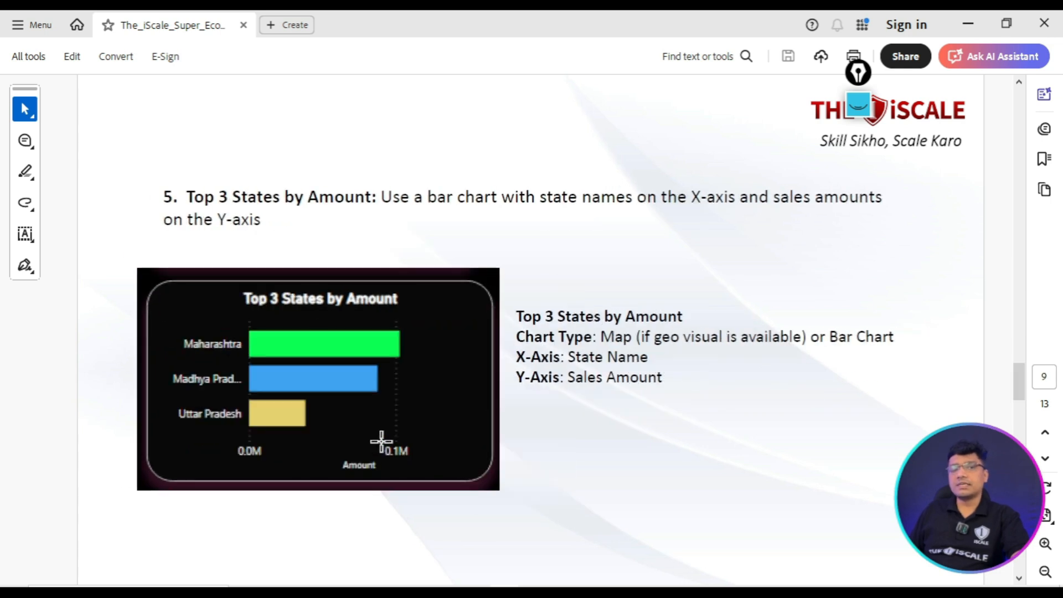
scroll(387, 451, "down", 1)
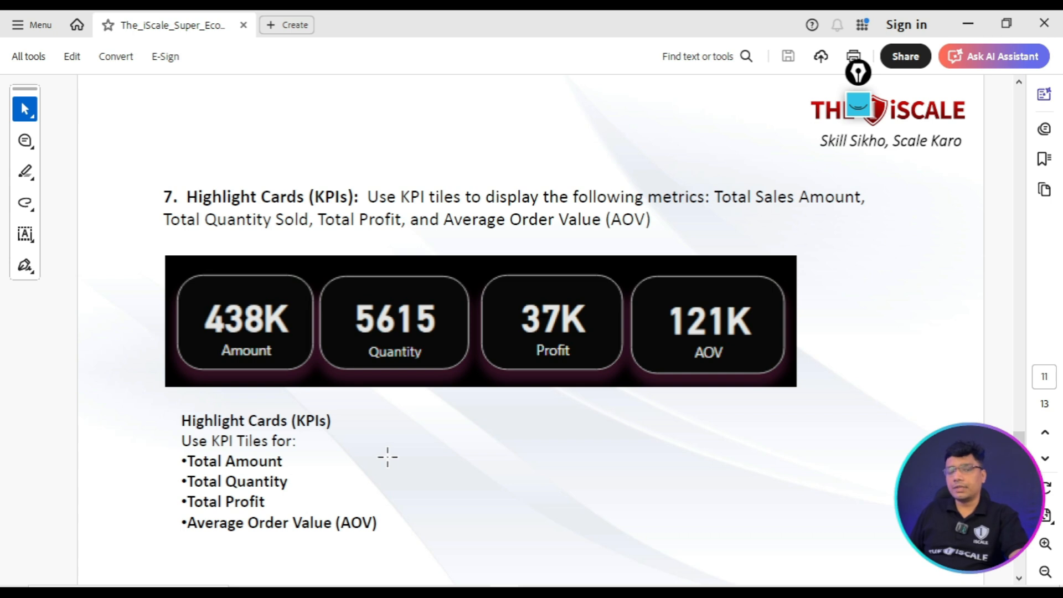
left_click(859, 104)
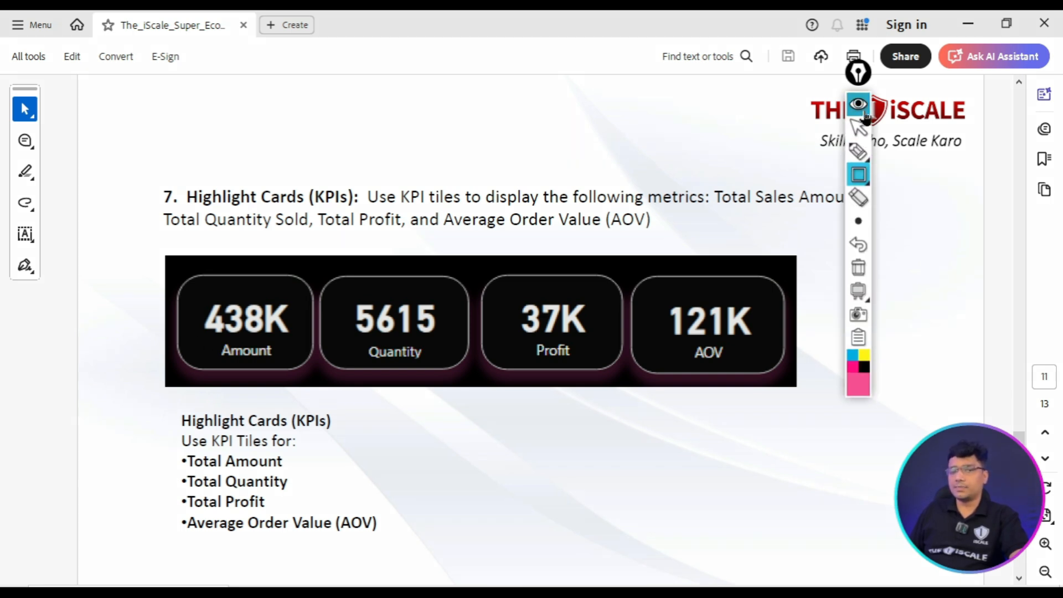
mouse_move(869, 86)
left_mouse_down()
mouse_move(957, 82)
mouse_move(964, 116)
left_mouse_up()
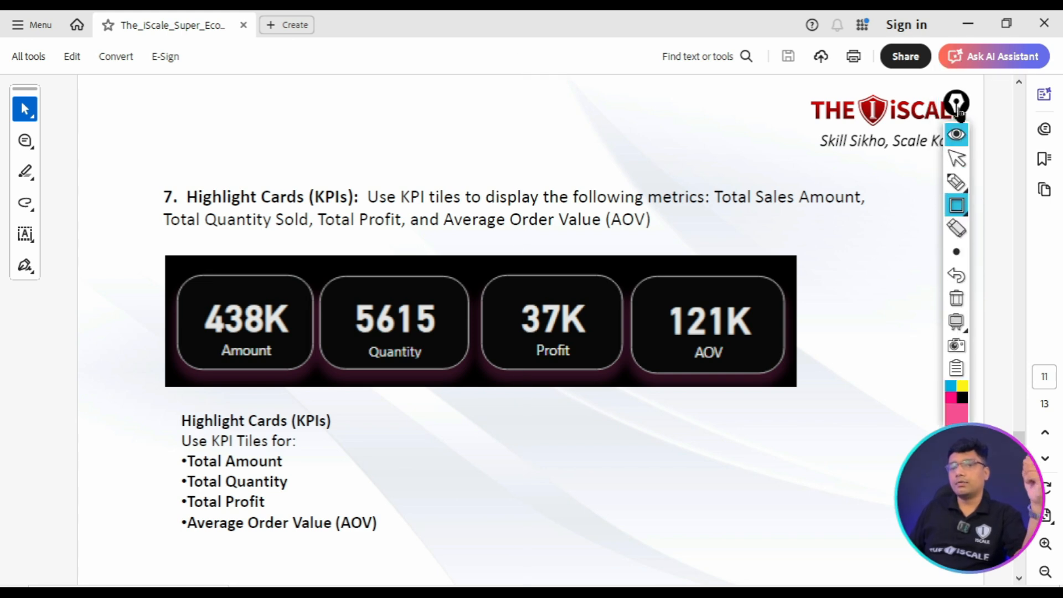
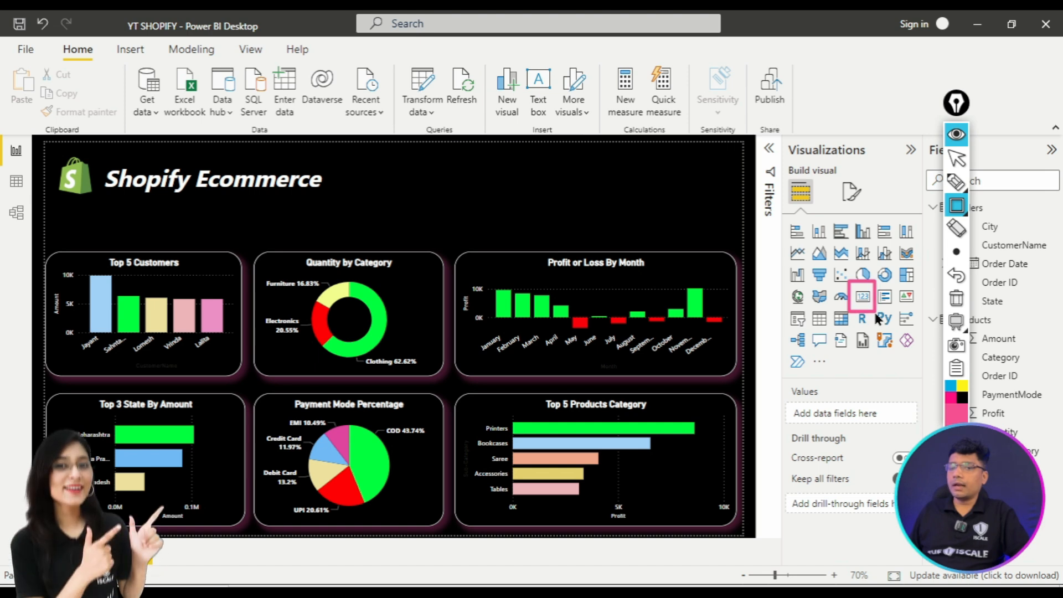
- Clear the screen annotation, add a card visual beside the Shopify Ecommerce title, and assign the Amount field to it
left_click(954, 301)
left_click(970, 143)
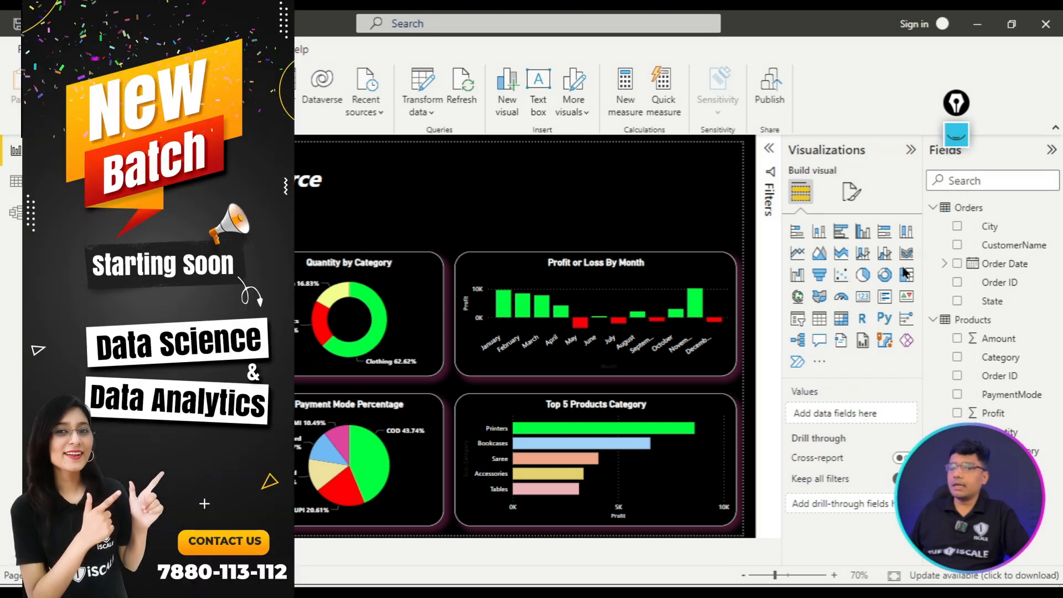
left_click(864, 298)
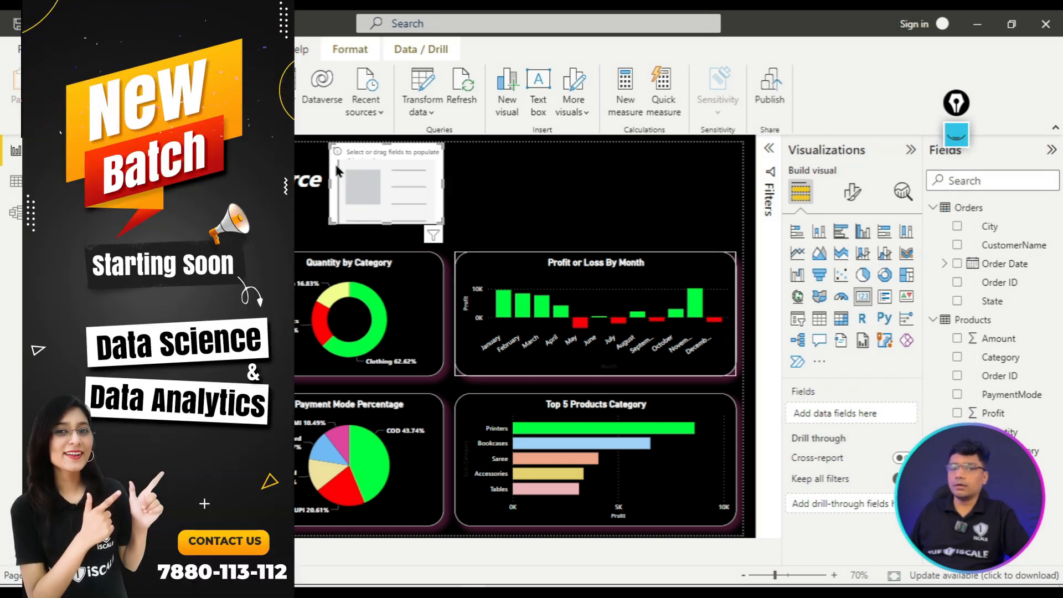
left_click_drag(366, 169, 368, 170)
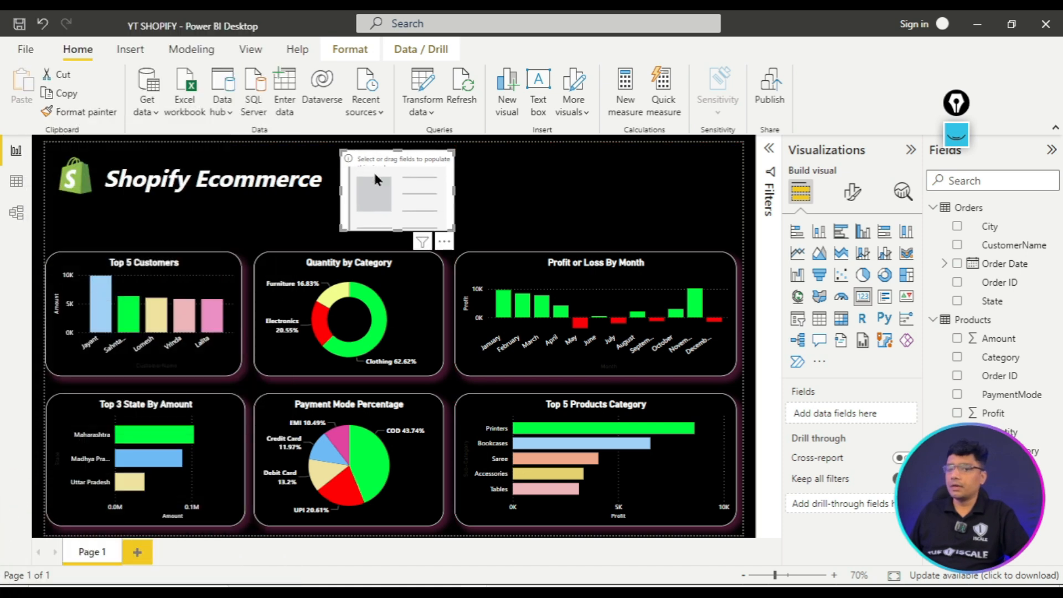
left_click(963, 344)
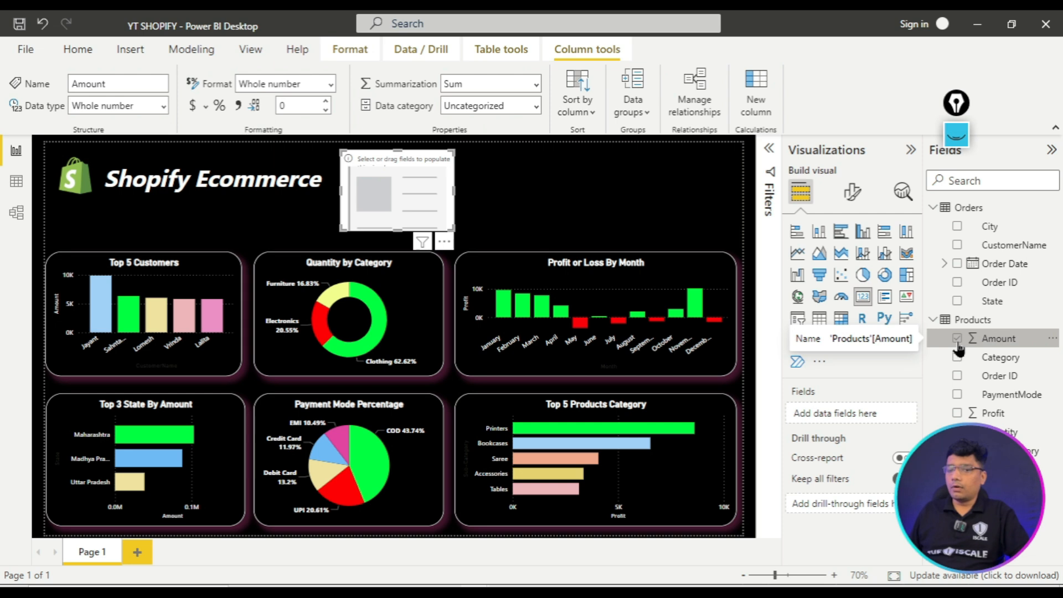
left_click_drag(952, 353, 836, 421)
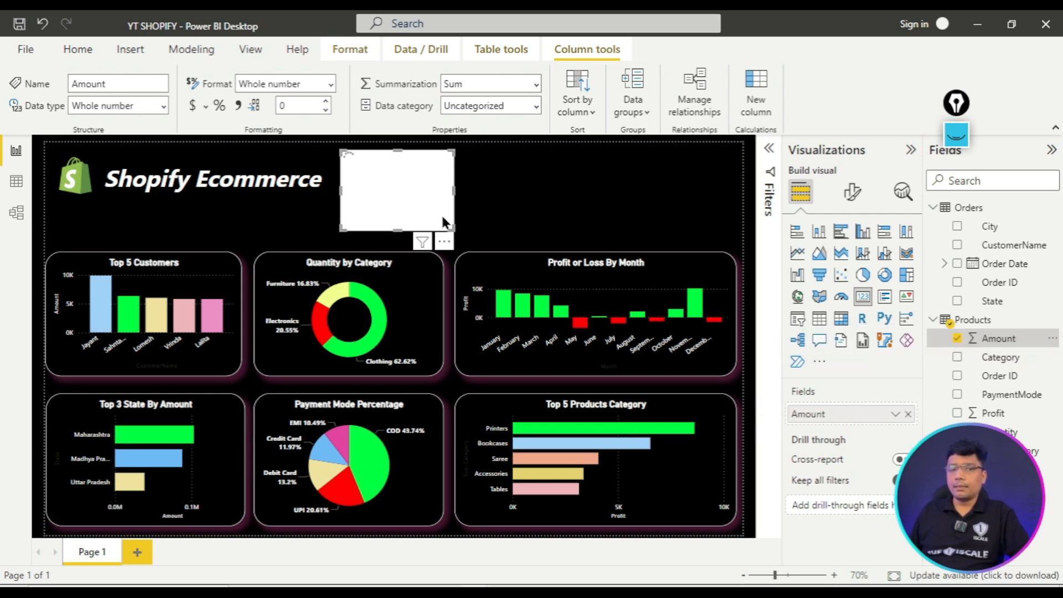
- Resize the Amount card and copy the Top 5 Customers chart's formatting onto it with Format painter
left_click_drag(459, 223, 468, 224)
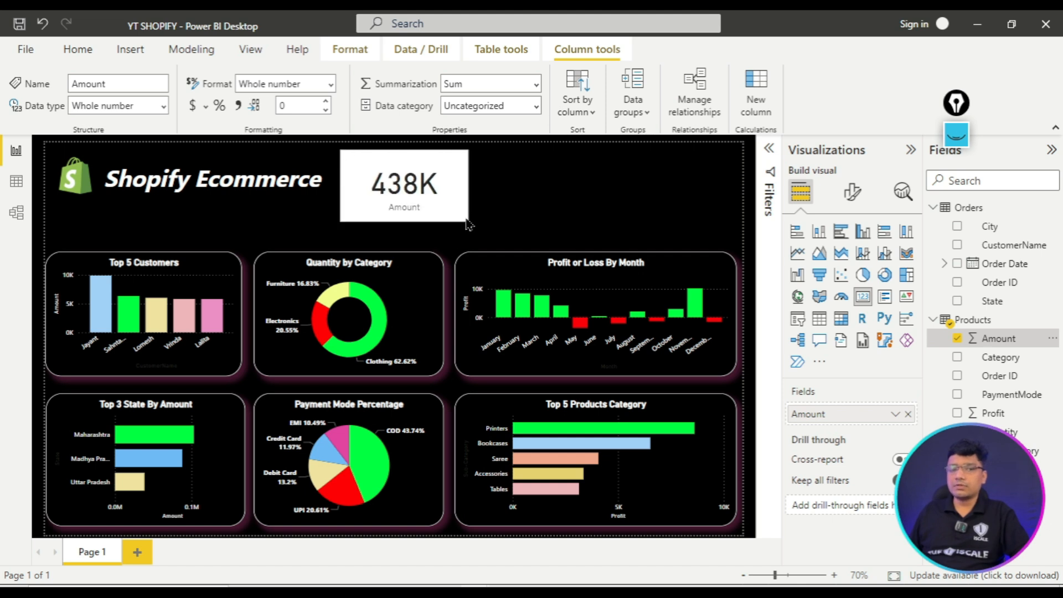
left_click(216, 261)
left_click(77, 49)
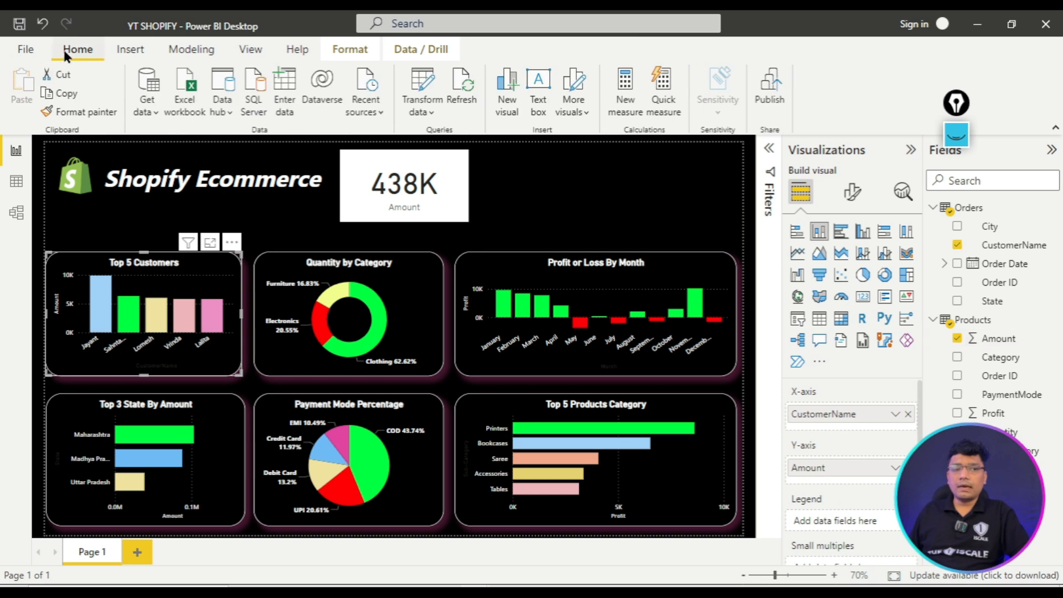
left_click(78, 111)
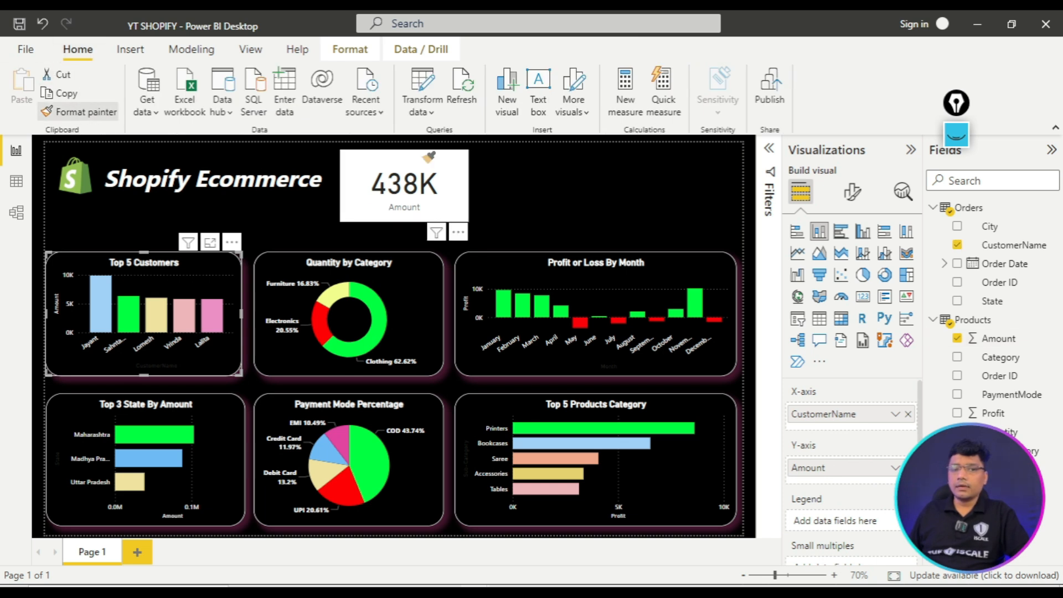
left_click(427, 157)
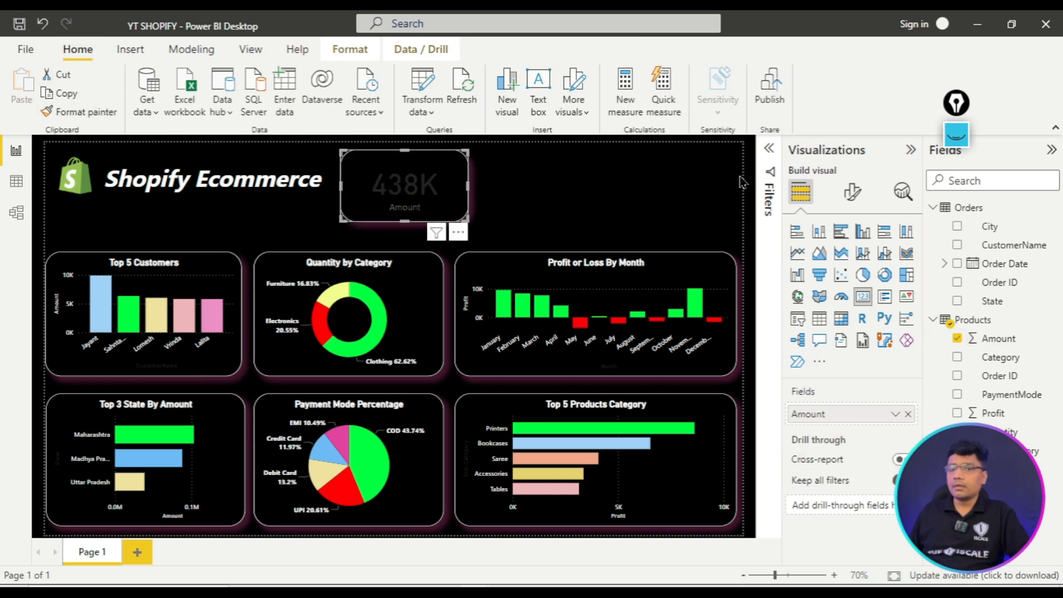
- Set the Amount card's callout value and category label colors to white, and slightly adjust the card's size
left_click(853, 191)
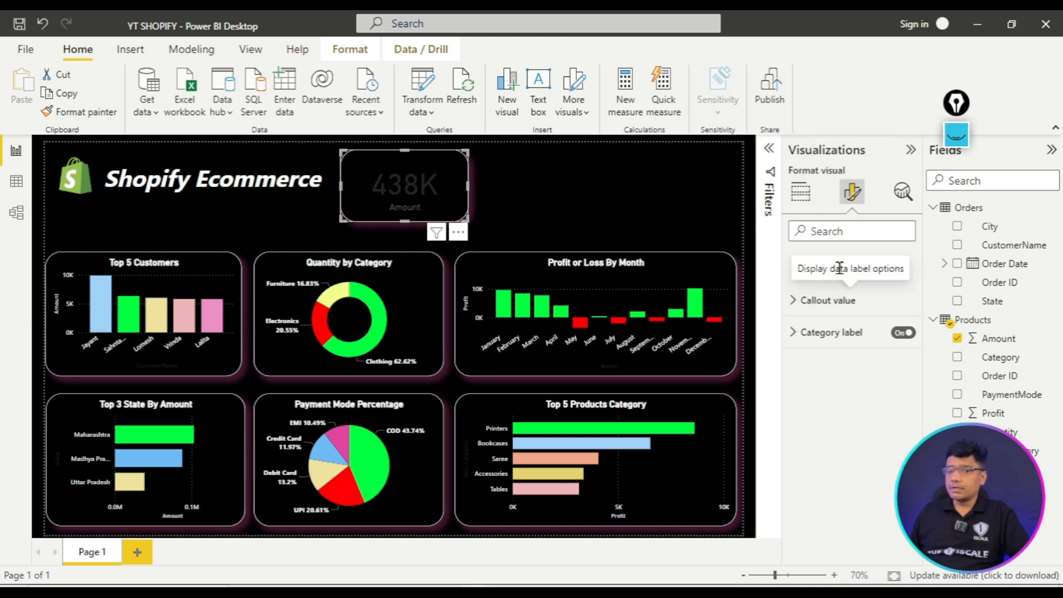
left_click(819, 302)
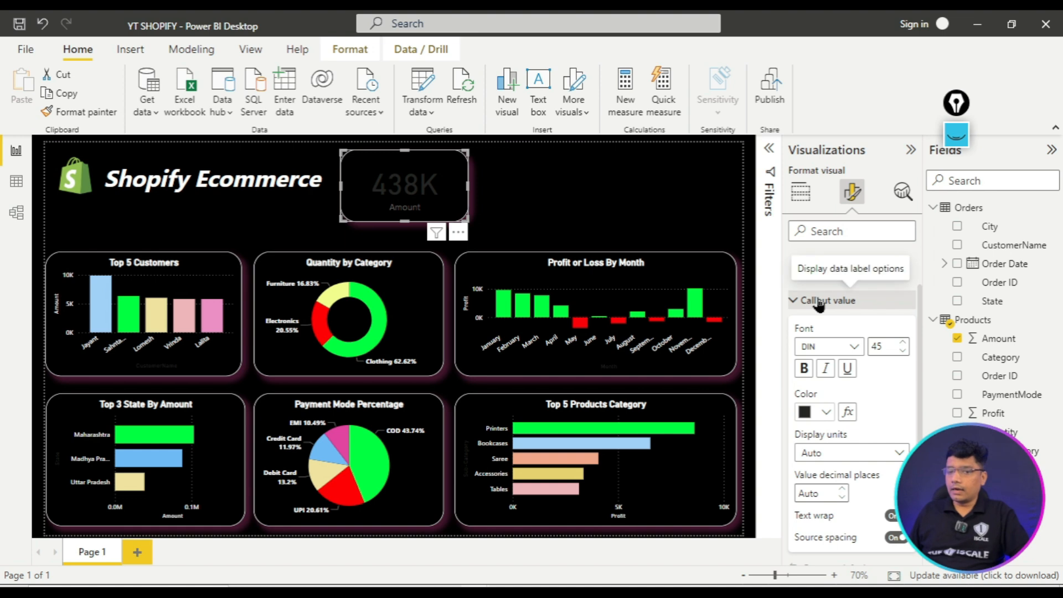
left_click(825, 413)
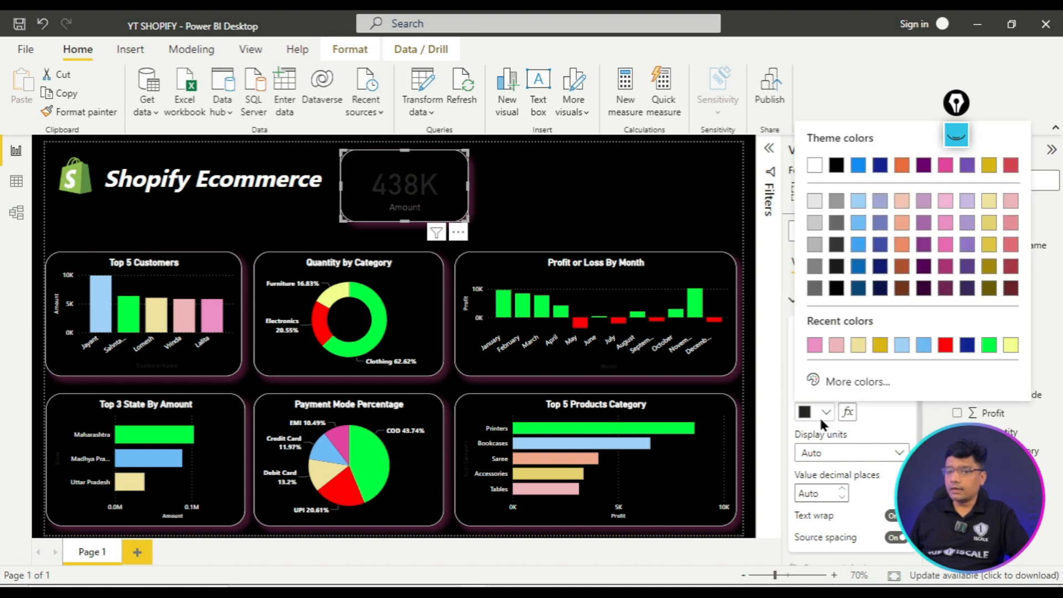
left_click(816, 166)
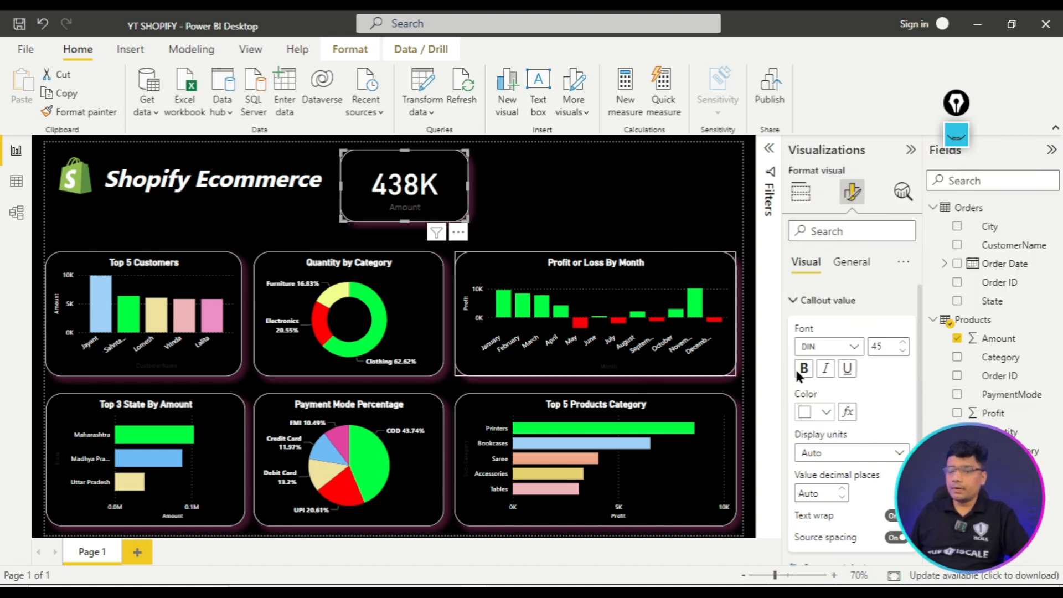
left_click(817, 305)
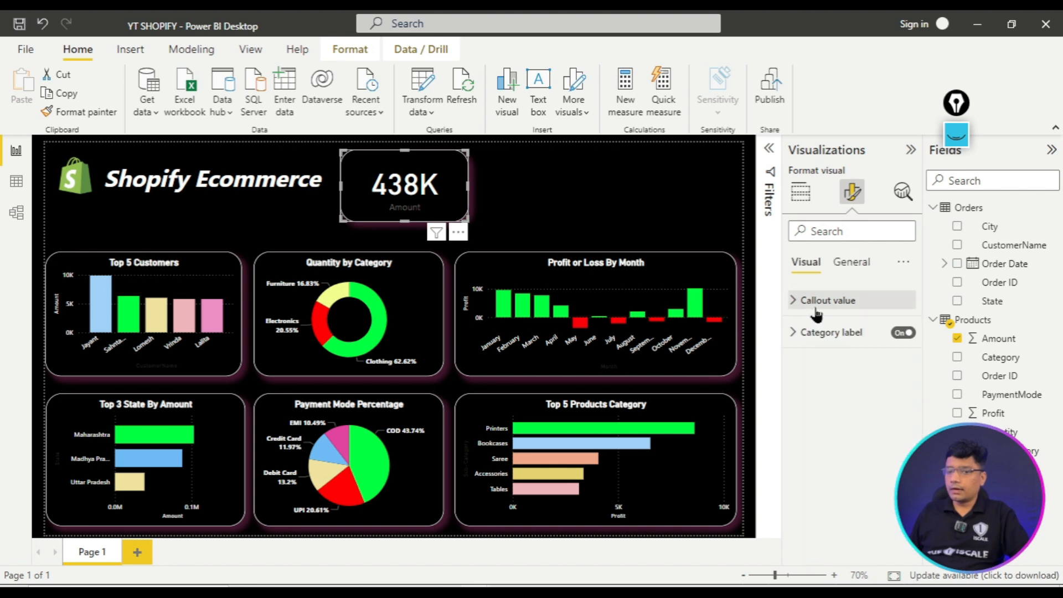
left_click(820, 333)
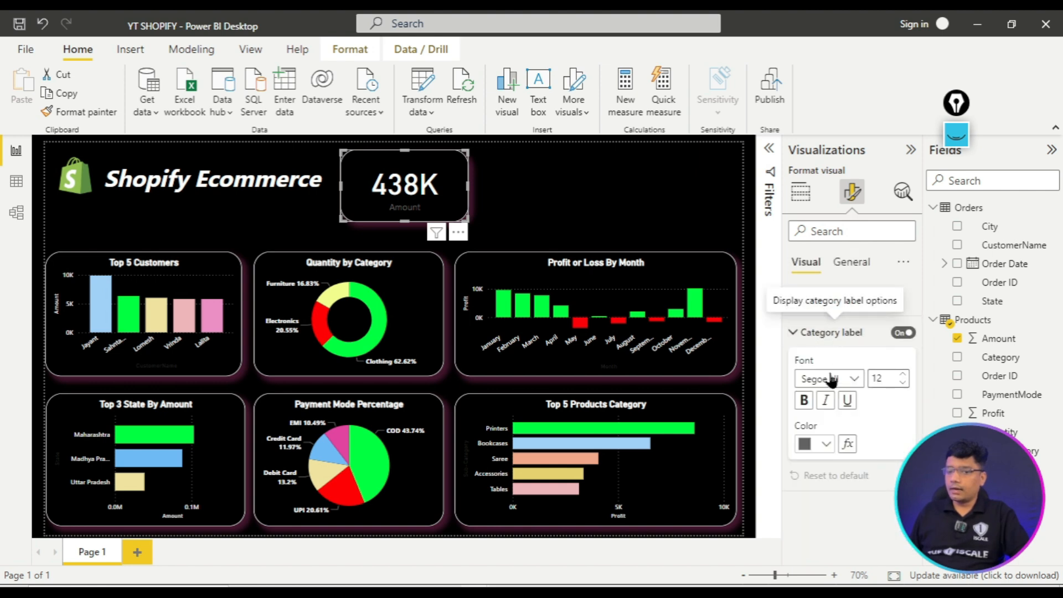
left_click(831, 448)
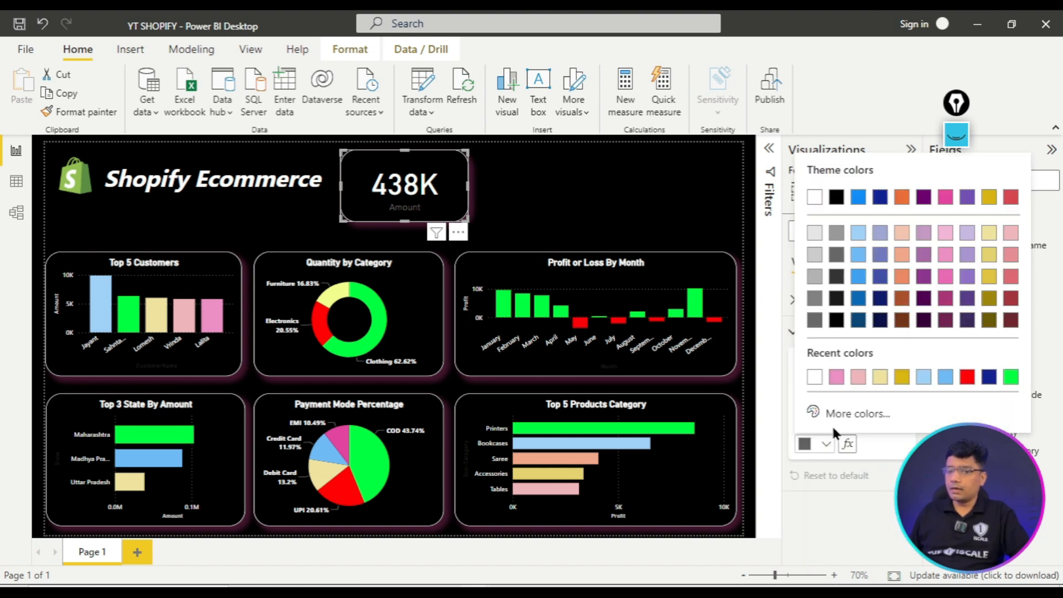
left_click(814, 197)
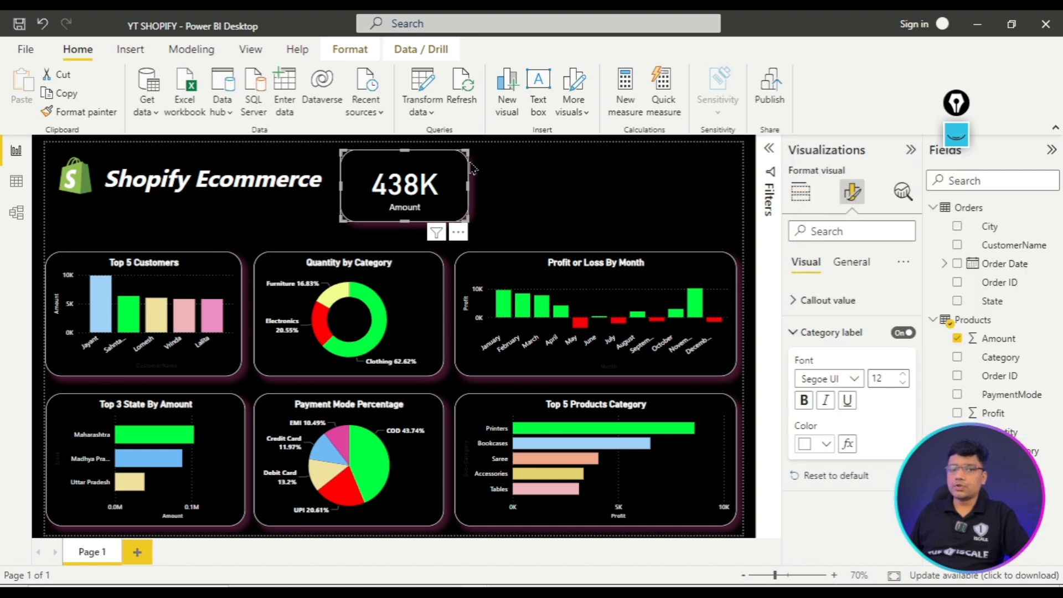
mouse_move(467, 152)
left_mouse_down()
mouse_move(461, 167)
mouse_move(472, 154)
left_mouse_up()
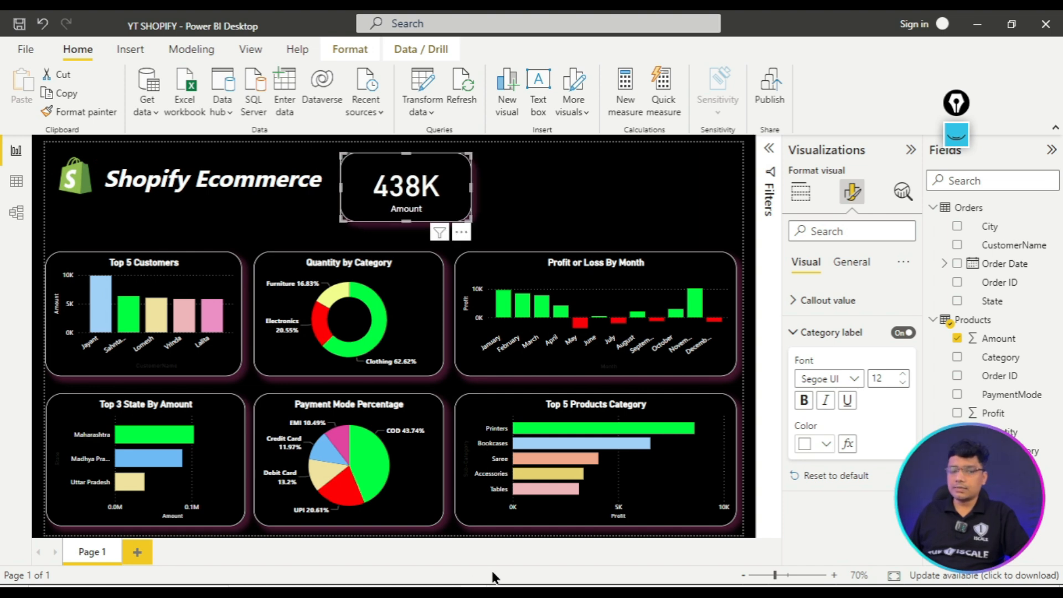
- Make the Amount card's callout value bold and narrow the card slightly
key("alt+Tab")
key("alt+Tab")
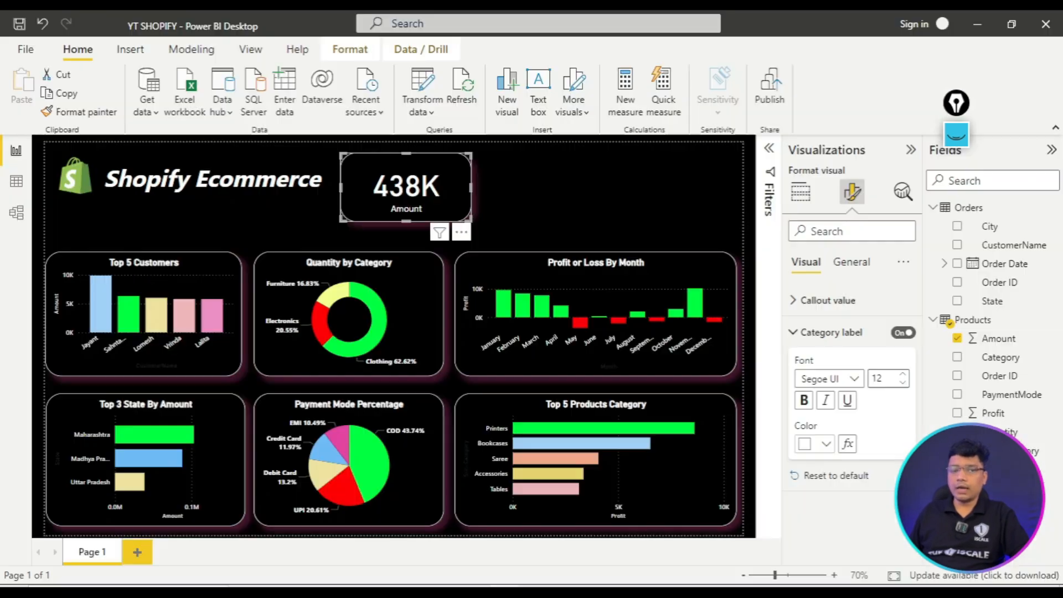
left_click(486, 196)
left_click(464, 191)
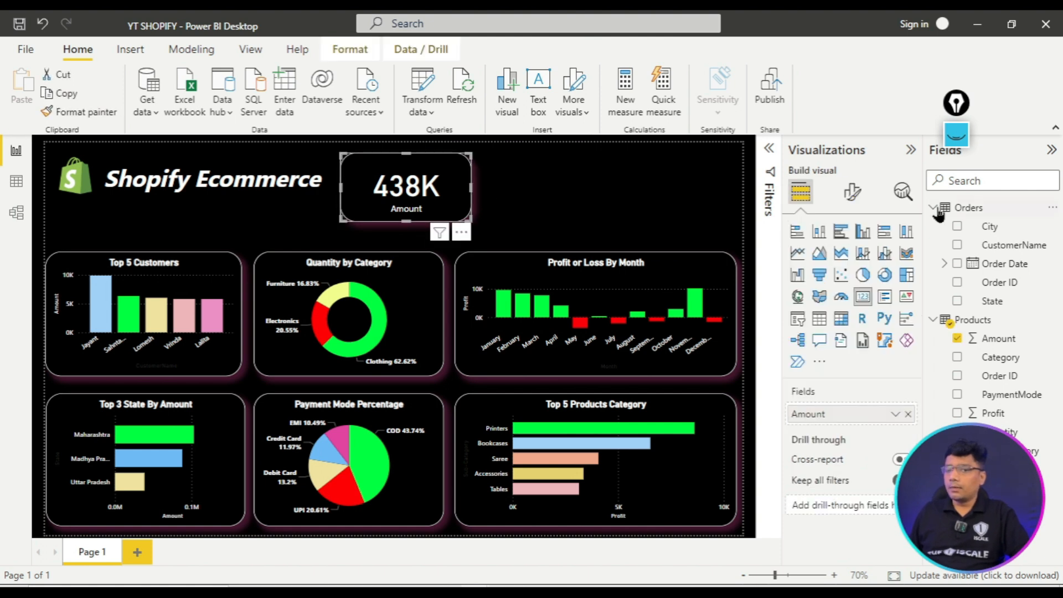
left_click(852, 192)
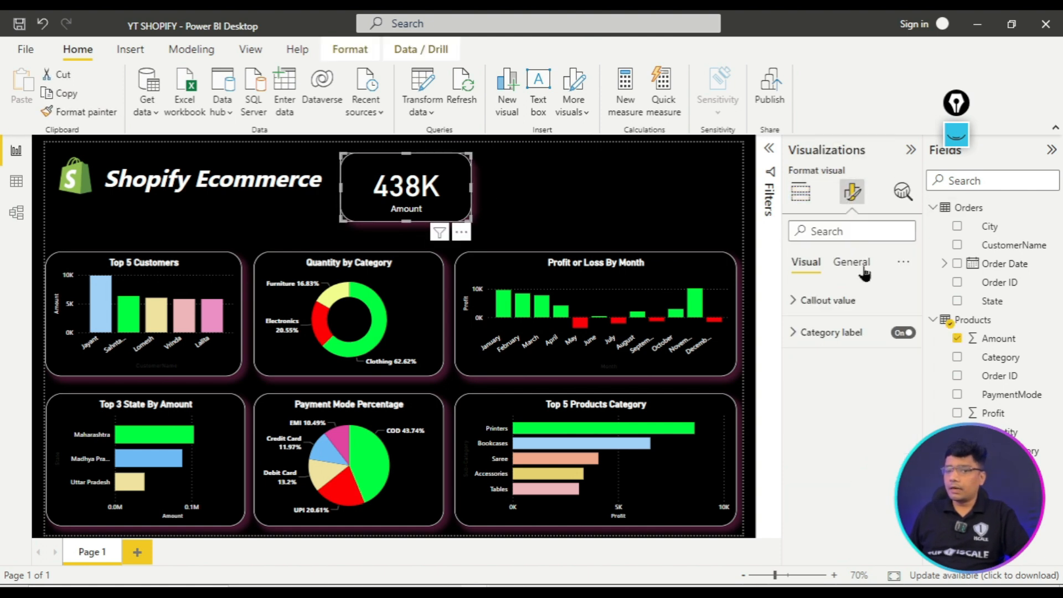
left_click(853, 262)
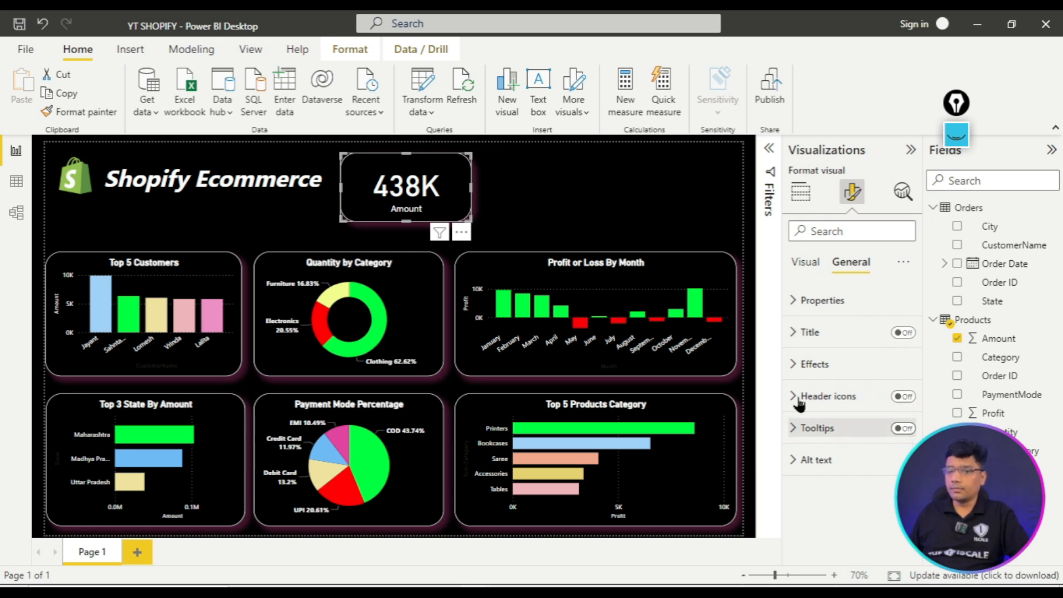
left_click(809, 275)
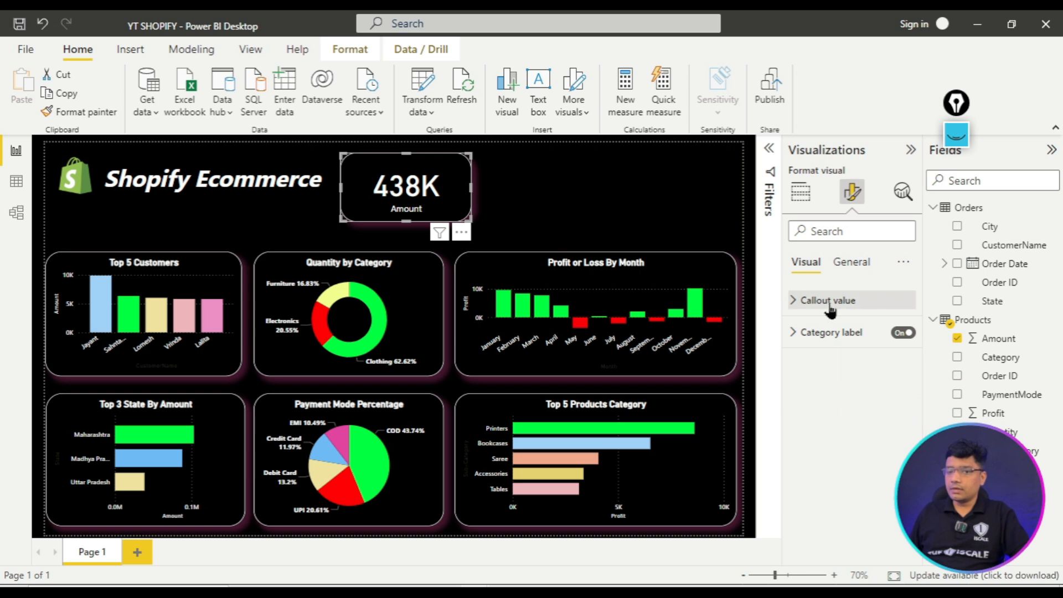
left_click(826, 300)
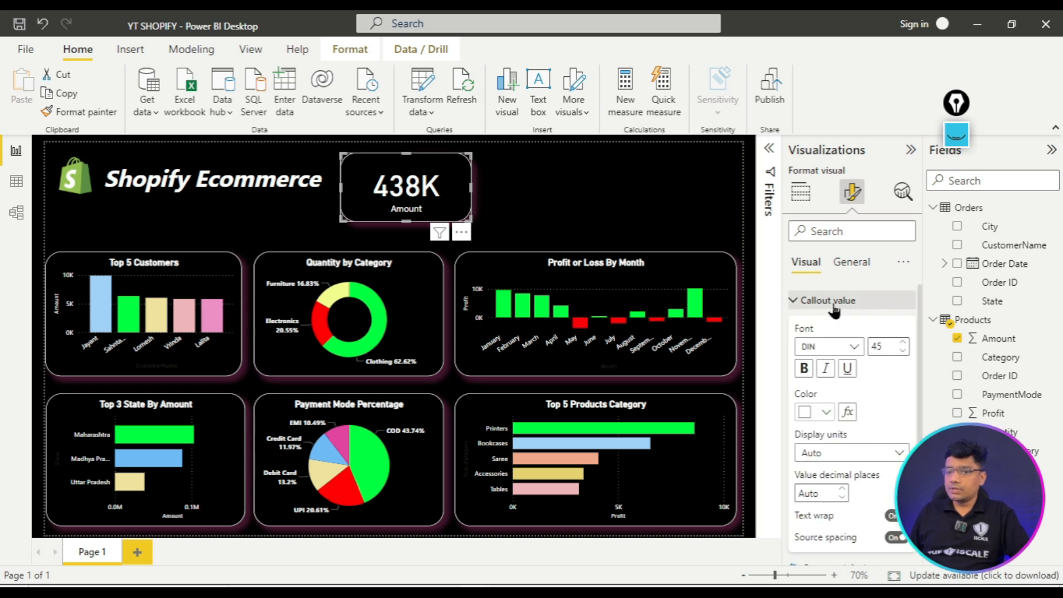
left_click(803, 373)
mouse_move(466, 157)
left_mouse_down()
mouse_move(475, 172)
mouse_move(460, 160)
left_mouse_up()
- Check the Highlight Cards (KPIs) sample in the PDF brief, return to the YT SHOPIFY report, and place a copy of the Amount card beside the original
key("alt+Tab")
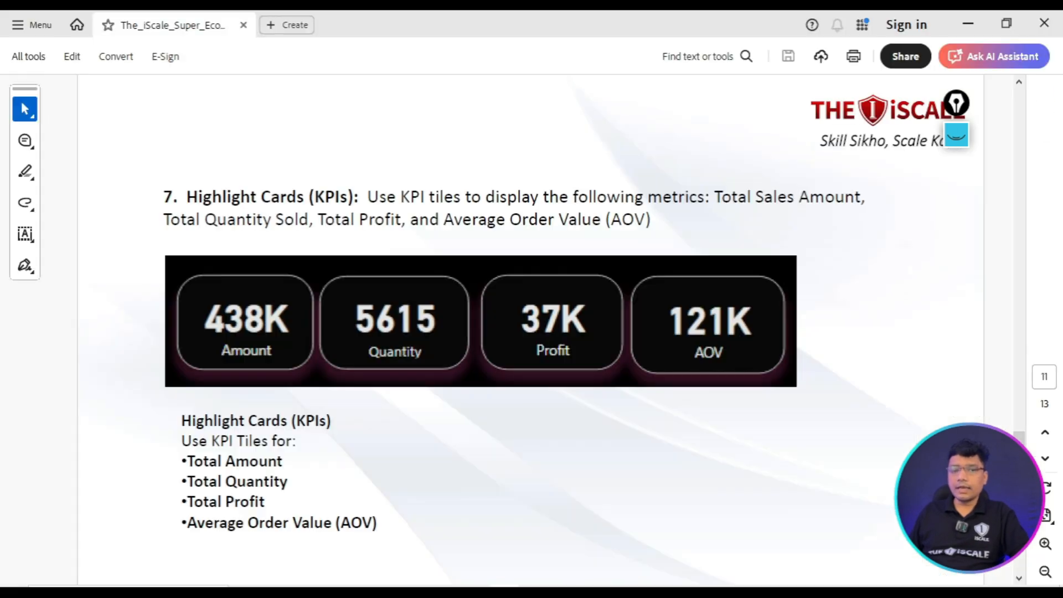
key("alt+Tab")
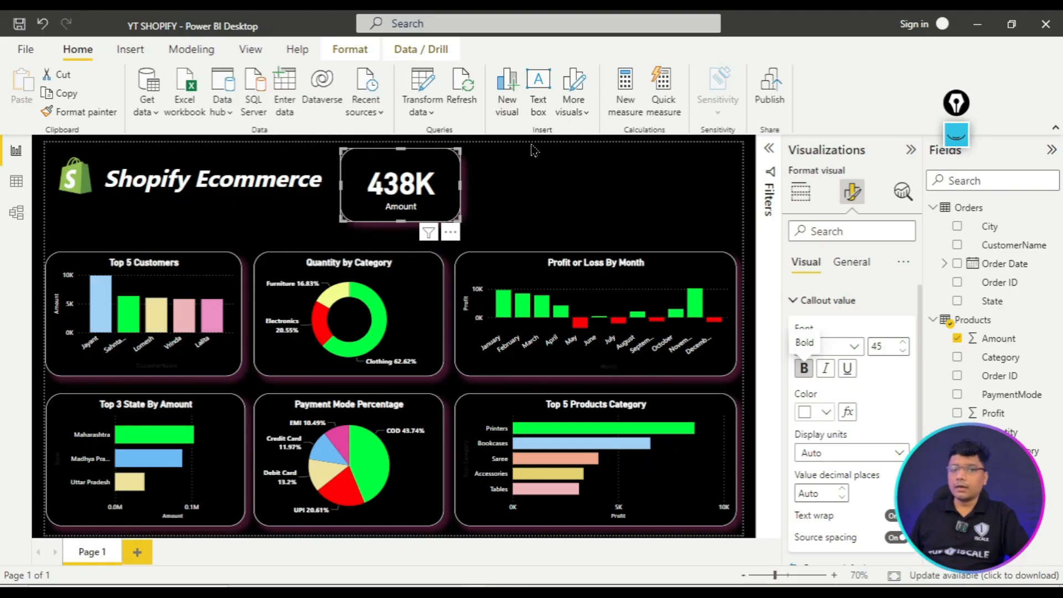
left_click(532, 147)
left_click(455, 178)
left_click_drag(457, 161, 557, 174)
key("ctrl+c")
key("ctrl+v")
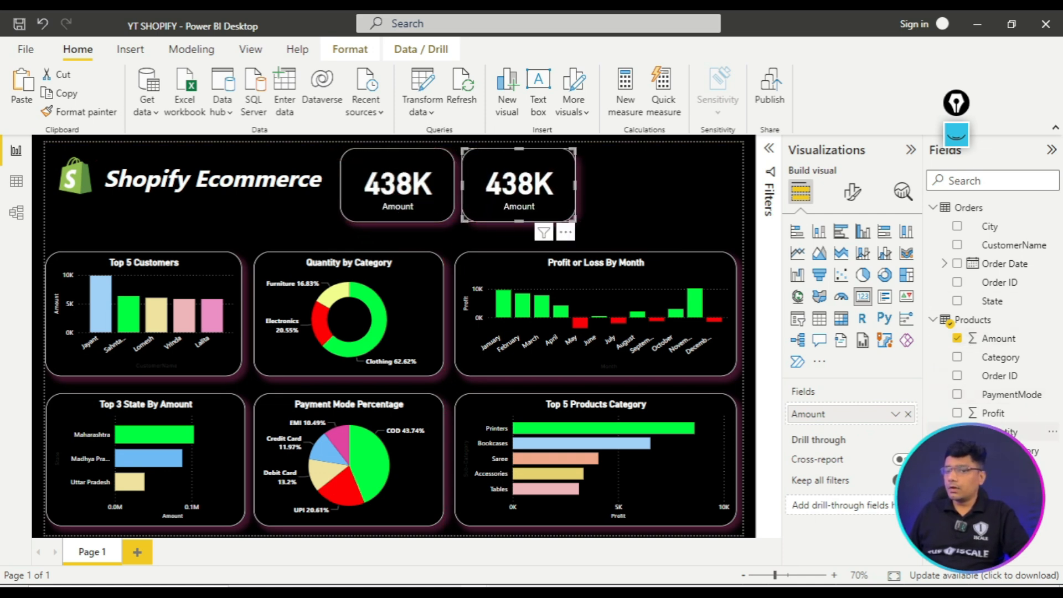
- Replace the Amount field with Quantity in the copied card and narrow that card slightly
left_click(908, 414)
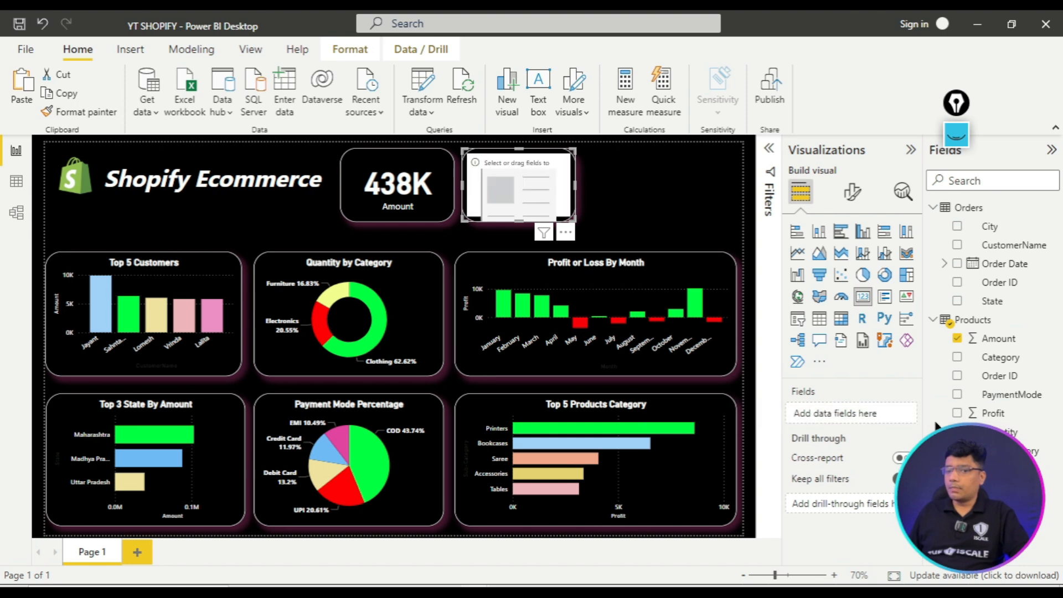
left_click_drag(997, 432, 848, 413)
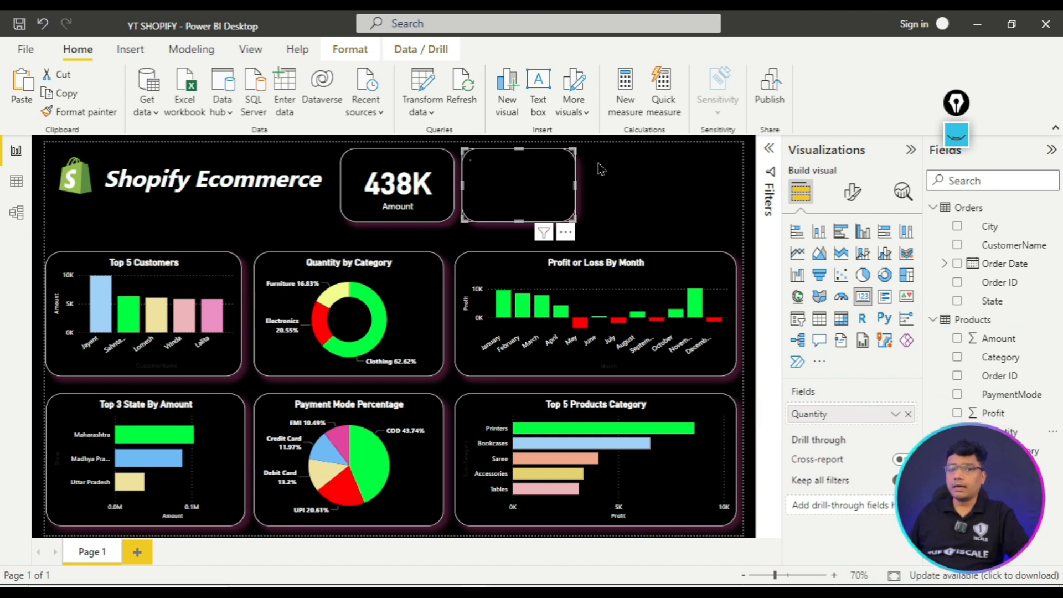
mouse_move(569, 160)
left_mouse_down()
mouse_move(582, 171)
mouse_move(566, 150)
left_mouse_up()
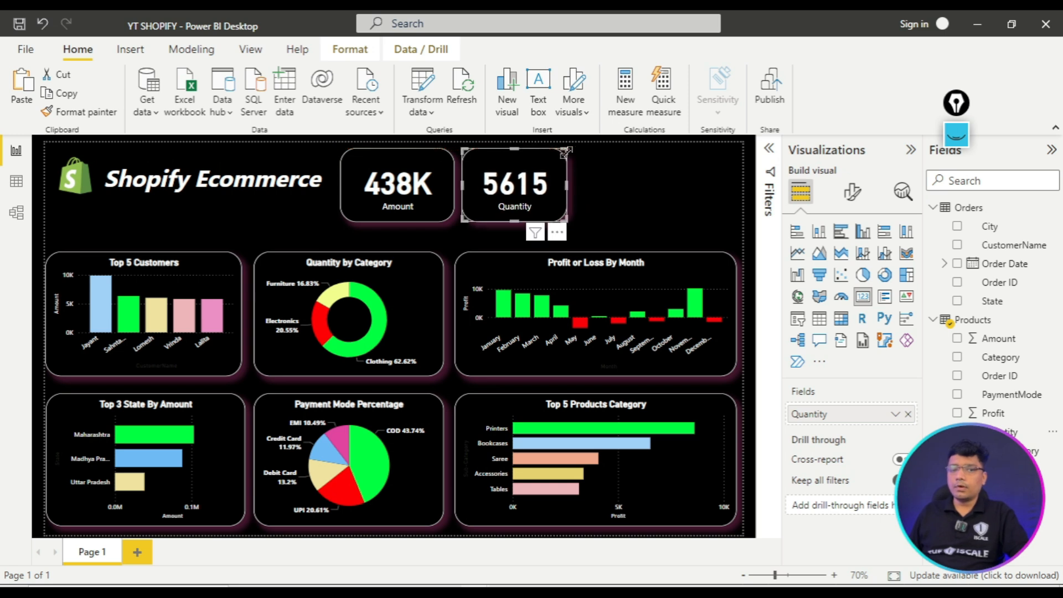
- Shift the Amount and Quantity cards closer to the Shopify Ecommerce title to free space for more cards
left_click_drag(428, 165, 479, 169)
left_click(571, 182)
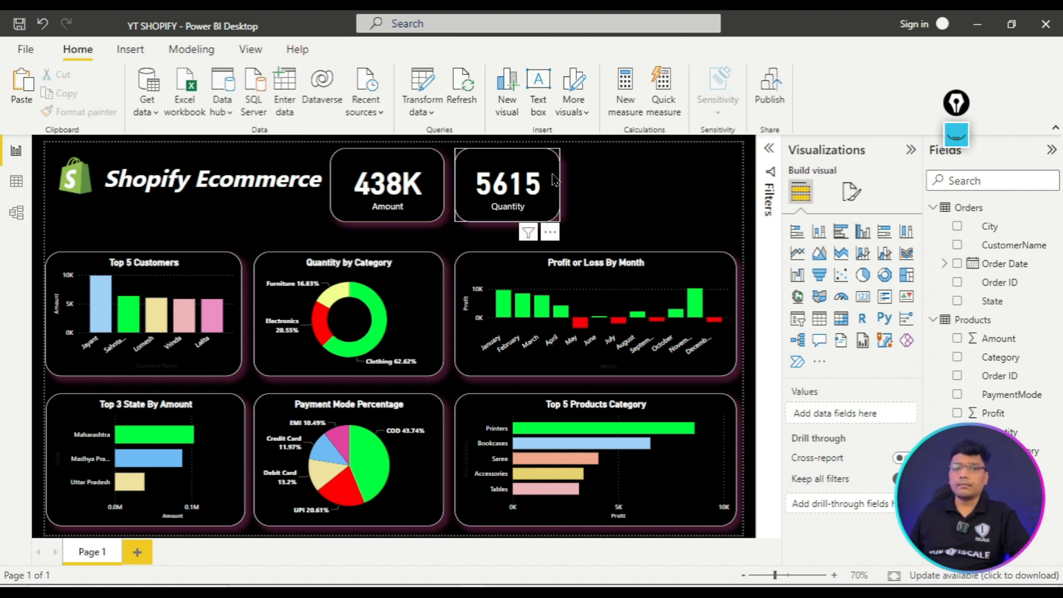
left_click(554, 180)
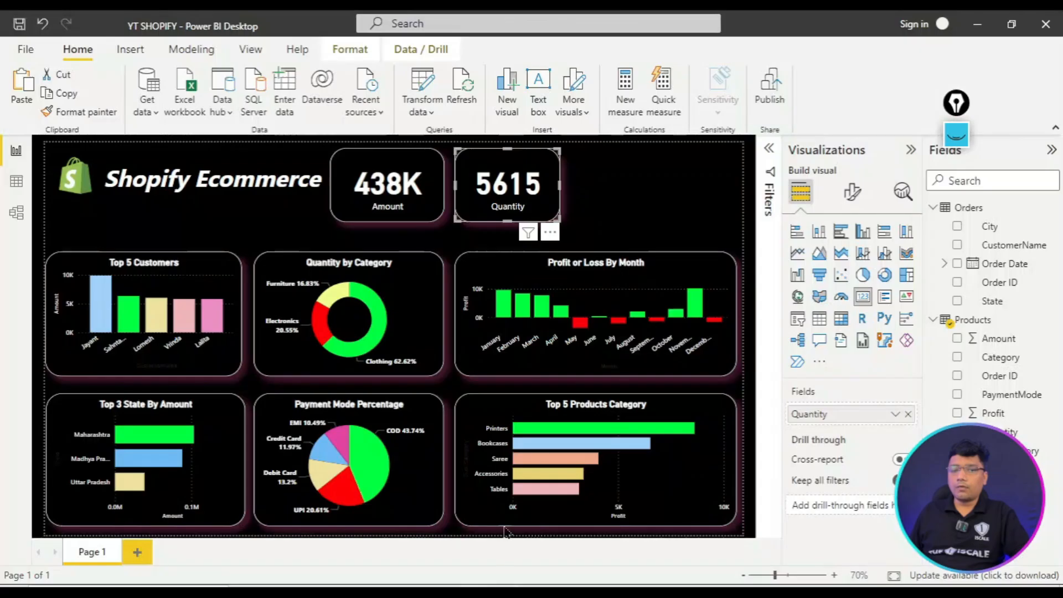
left_click(648, 185)
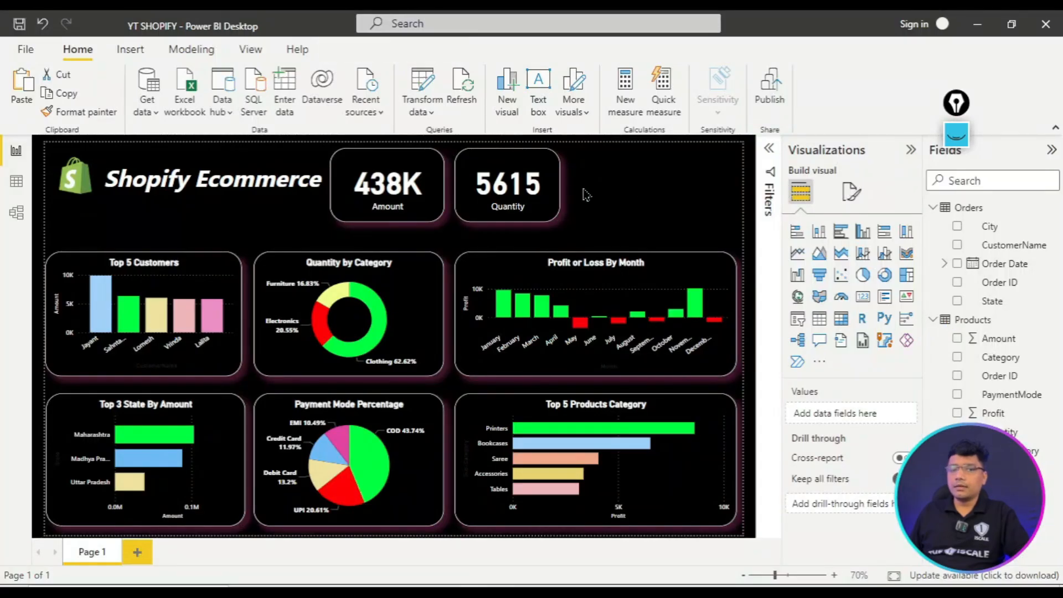
- Place a copy of the Quantity card beside it and replace its field with Profit
left_click(554, 187)
left_click_drag(554, 187, 666, 183)
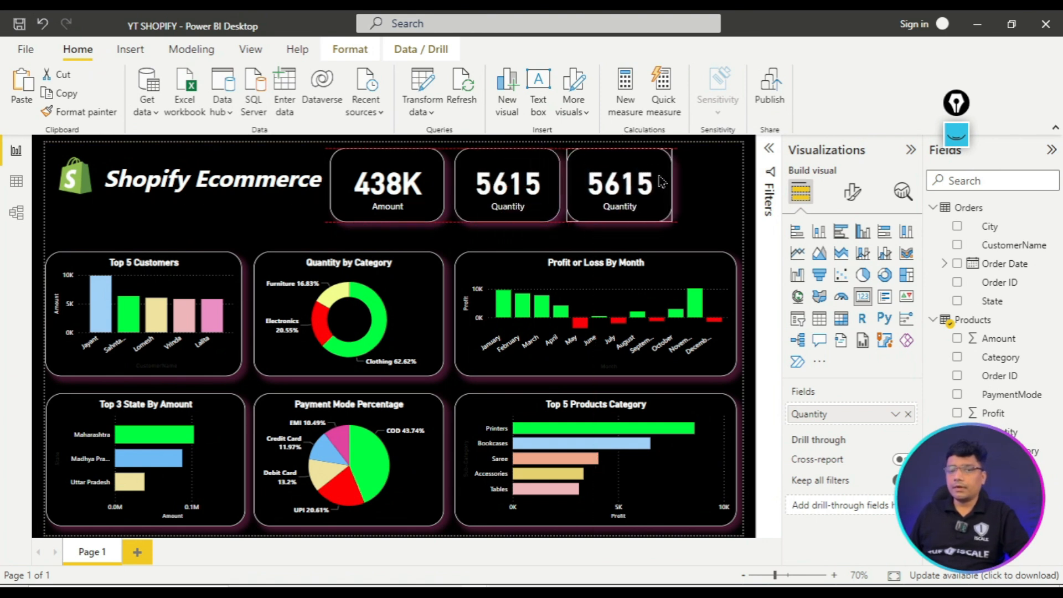
left_click(909, 415)
left_click_drag(993, 413, 864, 414)
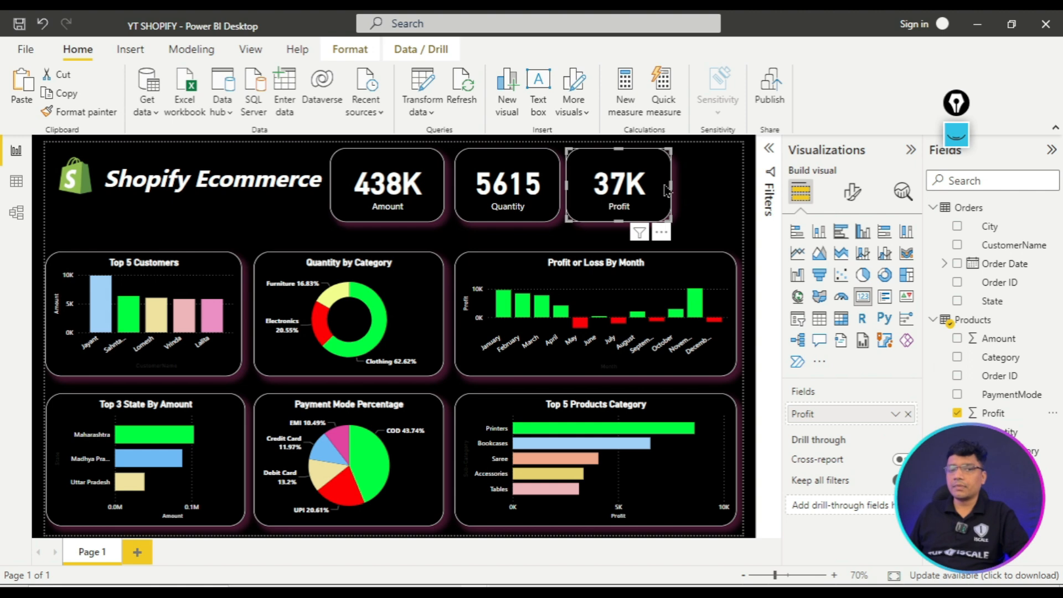
- Shrink the Shopify logo and shift the title, Amount card and Quantity card up and to the left
left_click(56, 177)
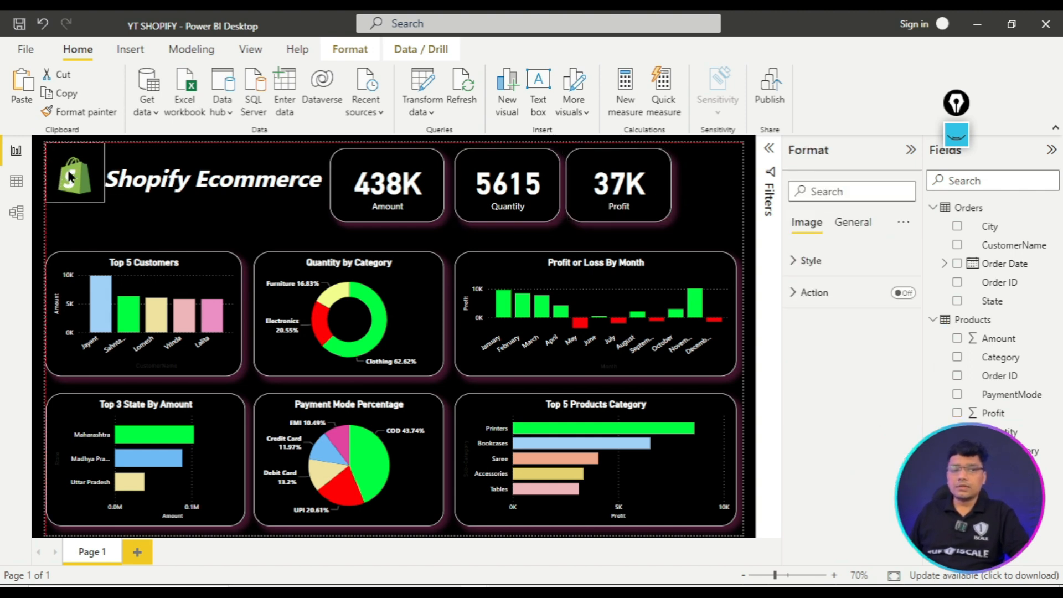
left_click_drag(98, 198, 123, 157)
left_click(137, 176)
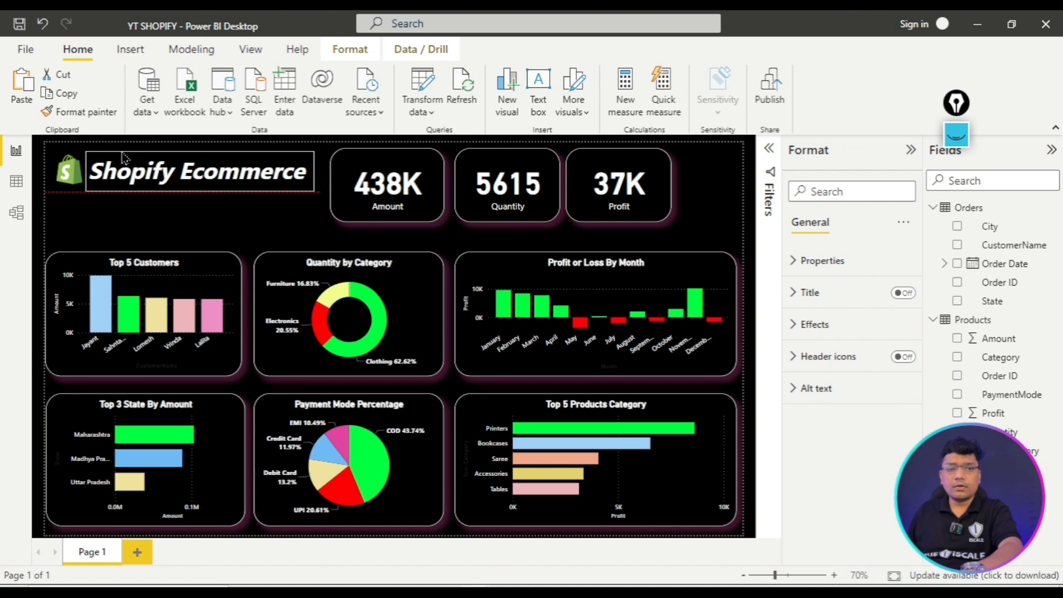
left_click_drag(346, 171, 330, 165)
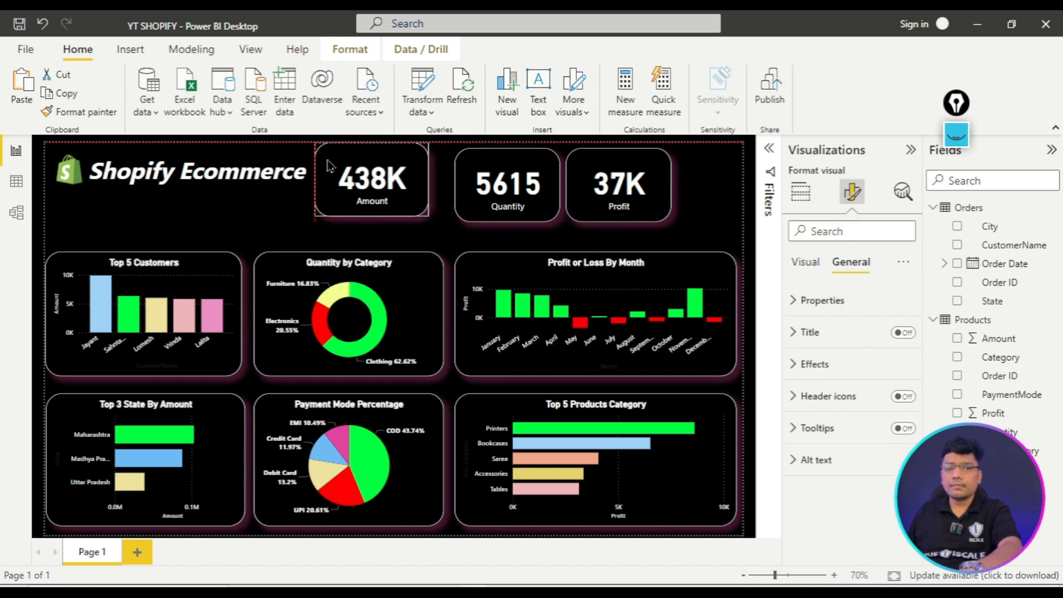
mouse_move(474, 159)
left_mouse_down()
mouse_move(448, 154)
mouse_move(464, 155)
left_mouse_up()
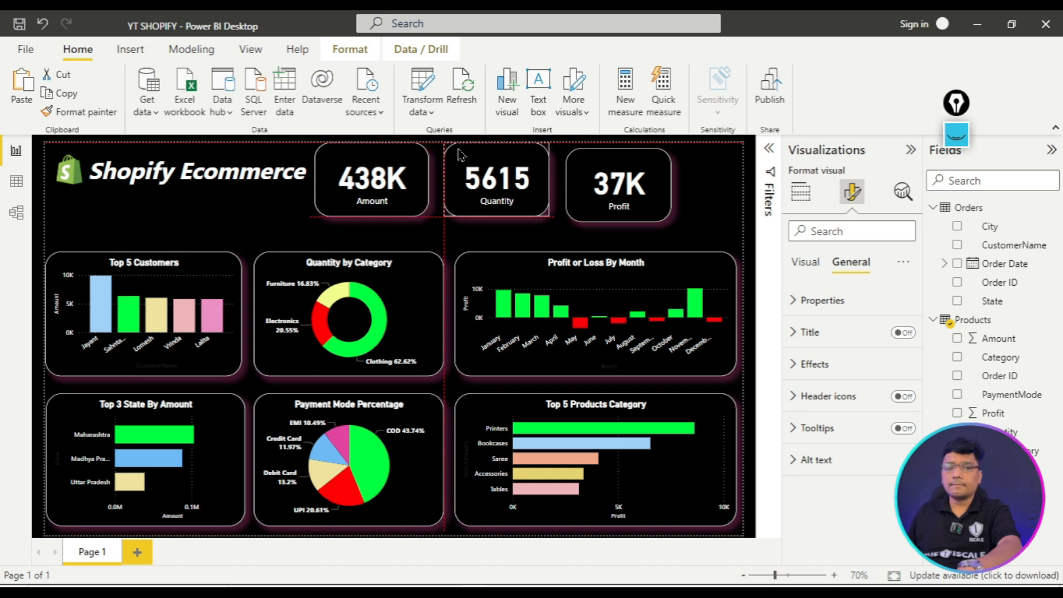
- Align the Profit card with the Quantity card and place a copy of it at the page's right edge
left_click_drag(568, 167, 666, 184)
key("ctrl+c")
key("ctrl+v")
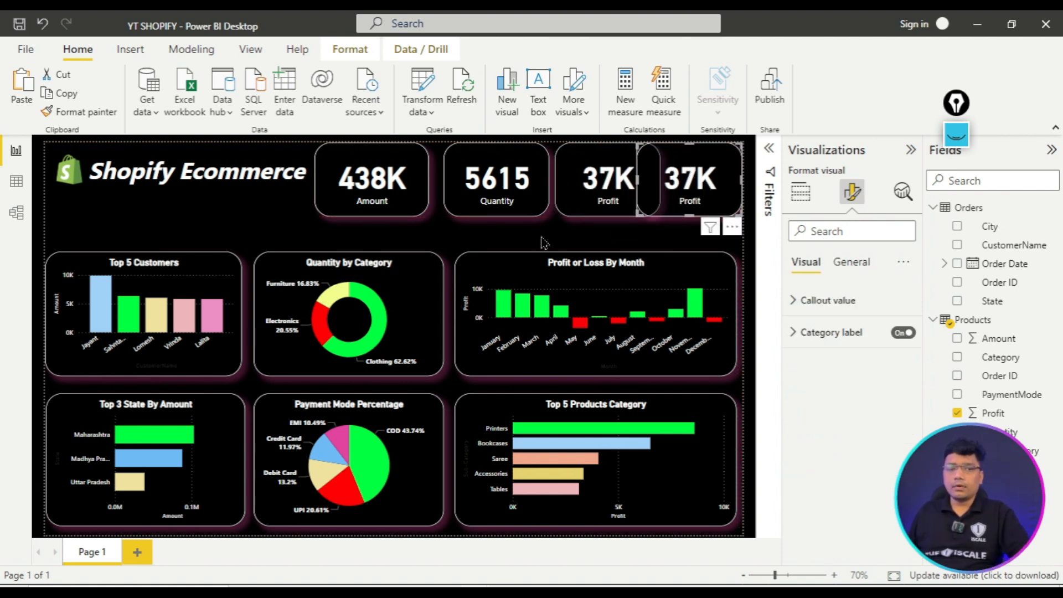
- Shift the Amount card, Quantity card and first Profit card left, leaving a narrow gap between Amount and Quantity
mouse_move(443, 205)
left_mouse_down()
mouse_move(460, 203)
mouse_move(448, 204)
left_mouse_up()
left_click_drag(562, 197, 551, 196)
left_click_drag(407, 215, 401, 215)
left_click(457, 215)
key("Left")
key("Left")
key("Left")
key("Left")
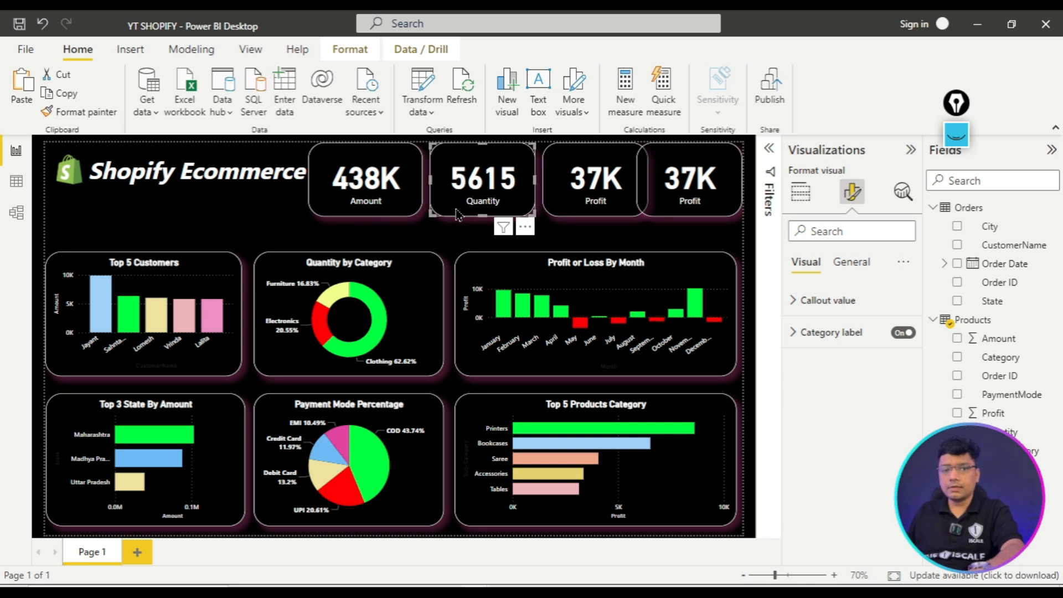
key("Left")
key("Left")
key("Left")
key("Left")
key("Left")
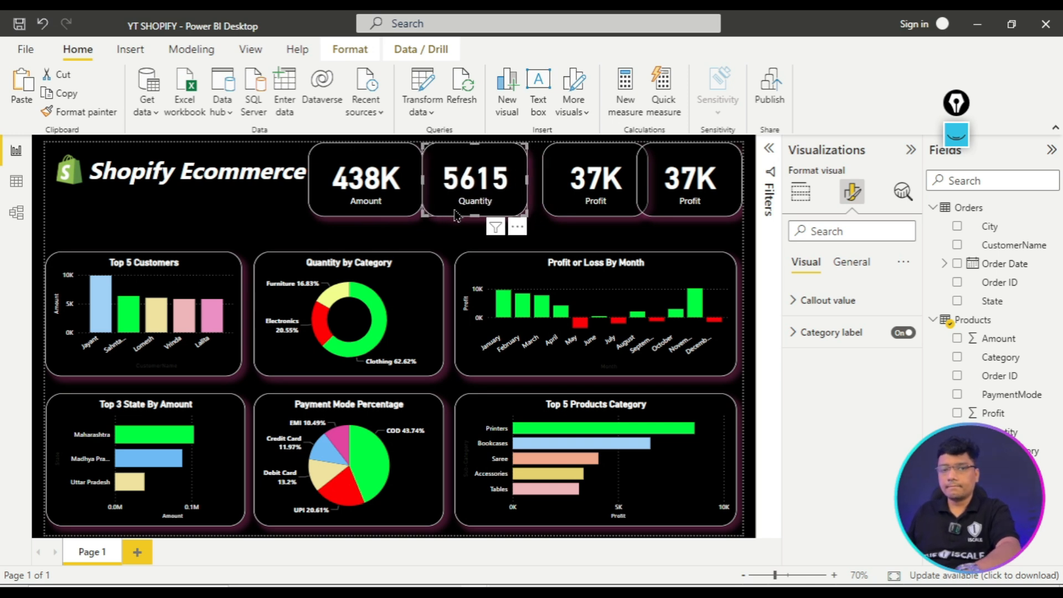
key("Right")
key("Right")
key("Right")
- Nudge the first Profit card left to close the gap beside the Quantity card
left_click(564, 197)
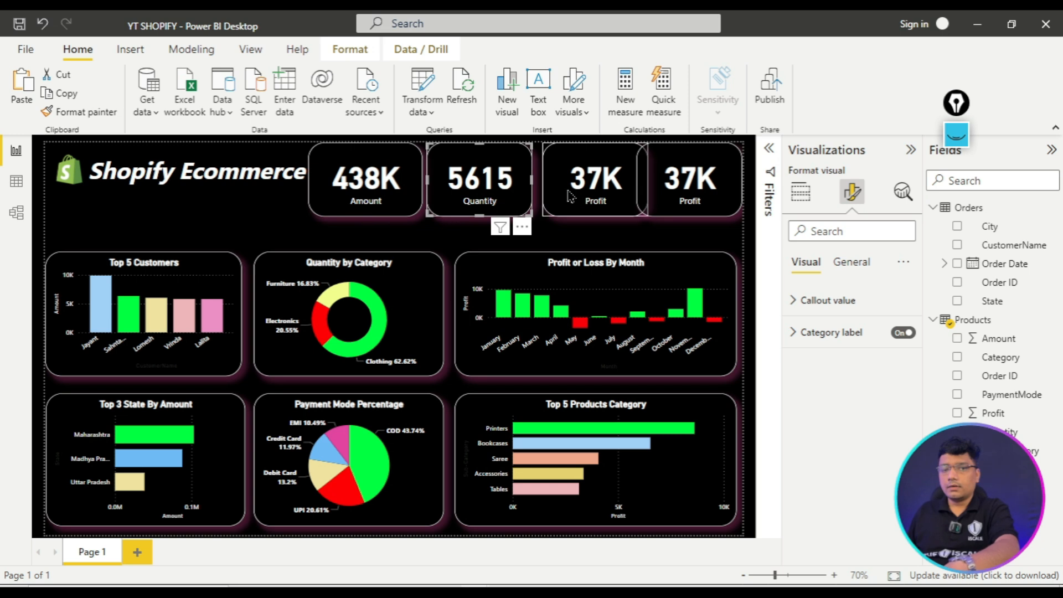
key("Left")
key("Left")
key("Left")
key("Left")
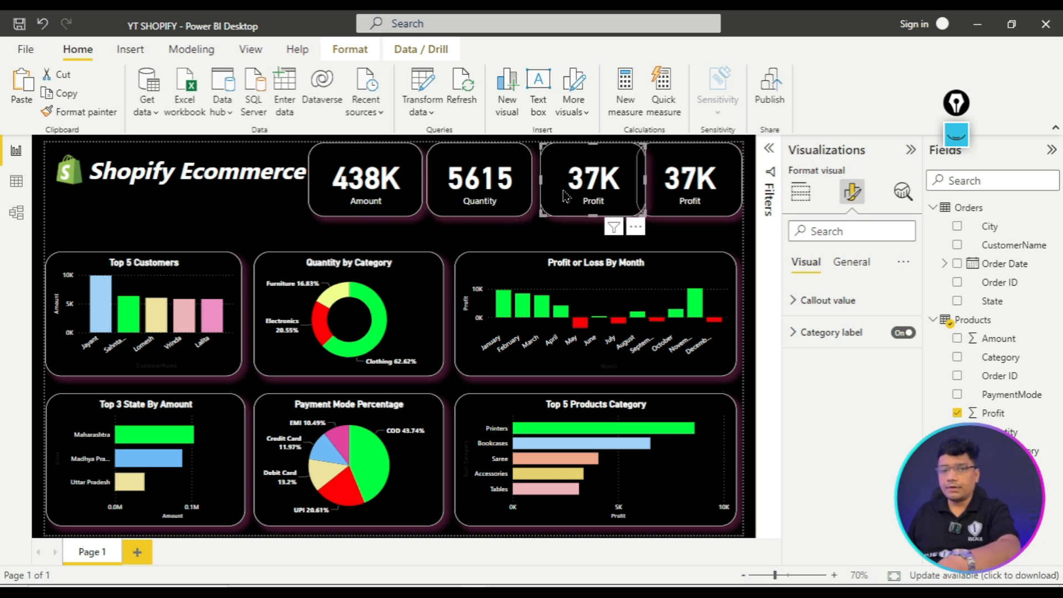
key("Left")
key("Left")
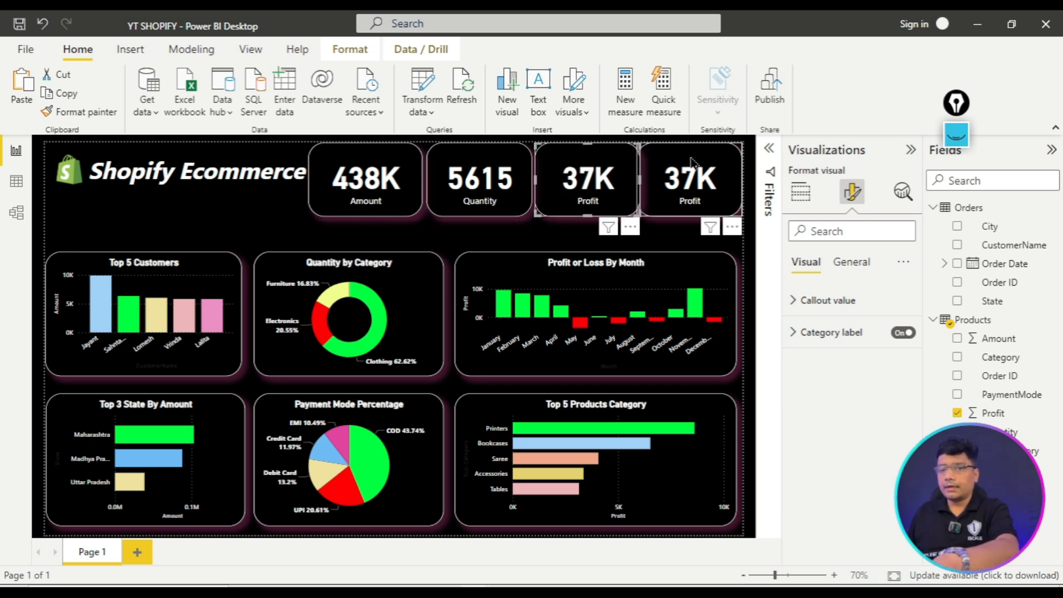
- Reposition the rightmost Profit card and nudge it up to line up with the other KPI cards
left_click_drag(699, 159, 718, 169)
key("Up")
key("Up")
key("Up")
key("Up")
key("Up")
key("Up")
key("Up")
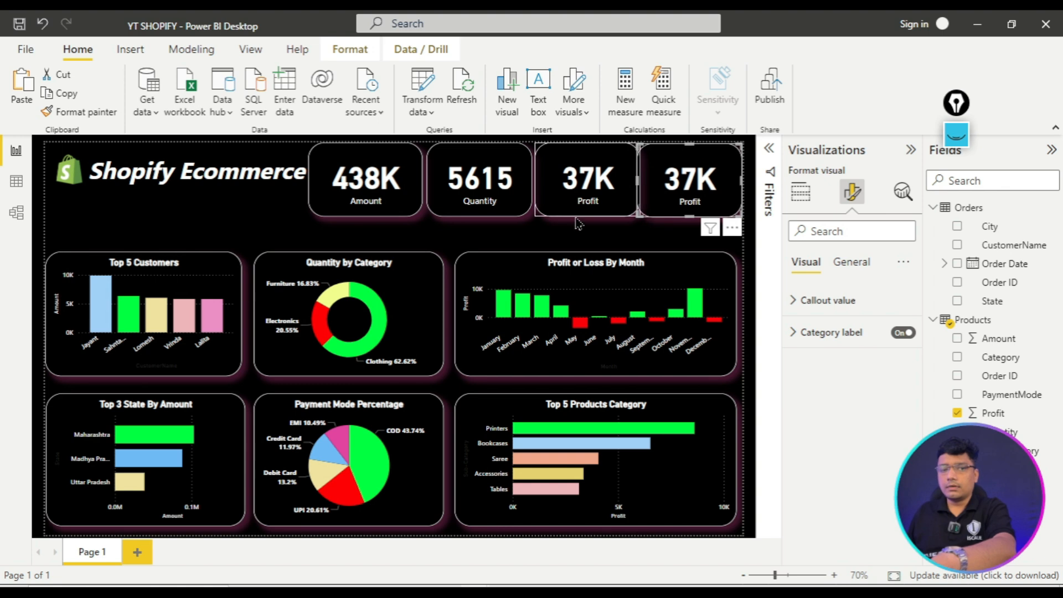
left_click(301, 244)
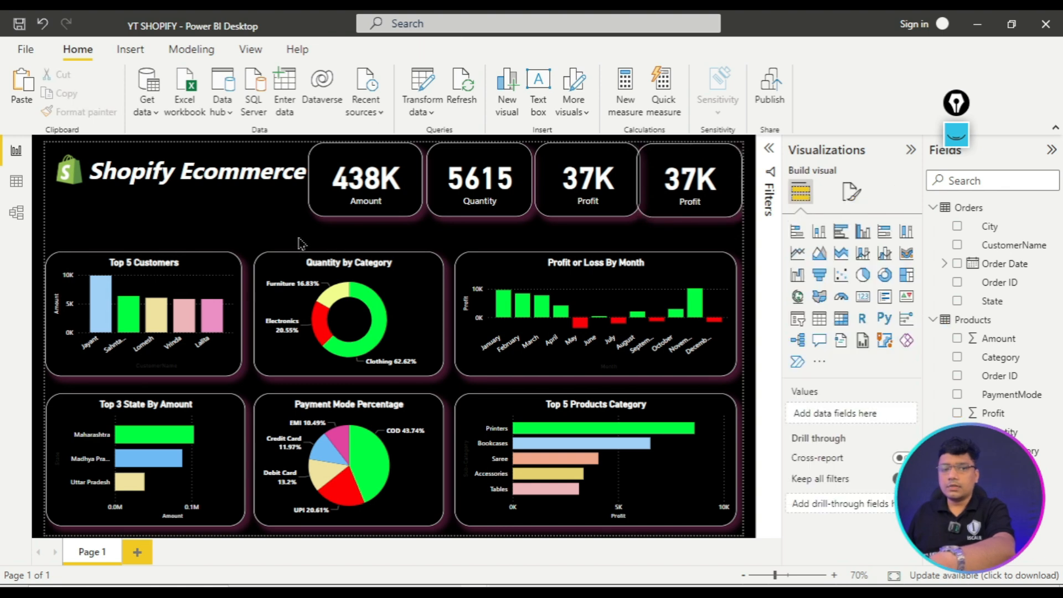
- Narrow both Profit cards and shift the rightmost one slightly left so a gap separates them
left_click(727, 212)
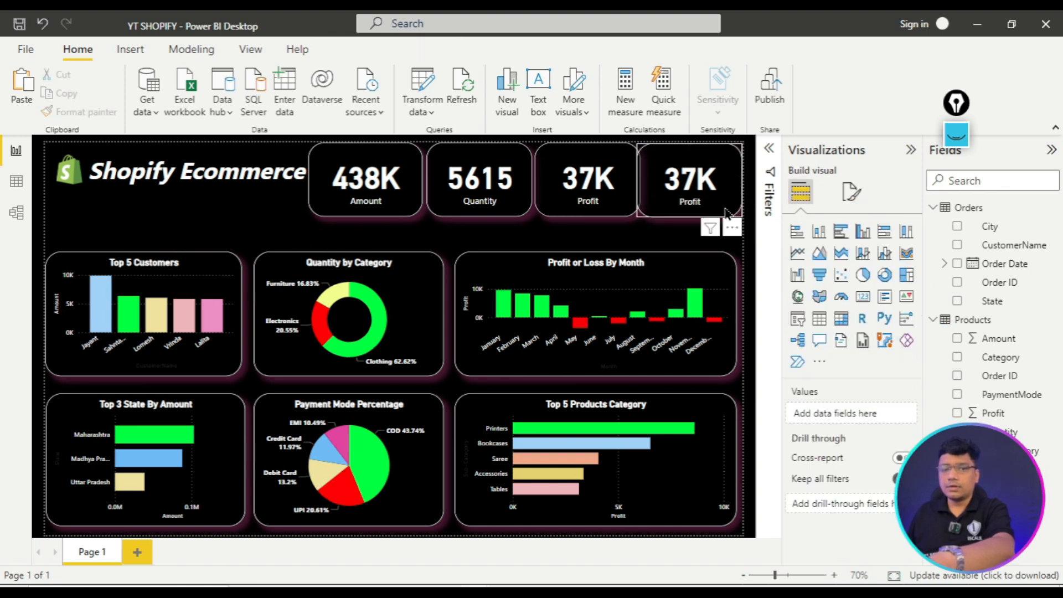
left_click_drag(739, 215, 730, 215)
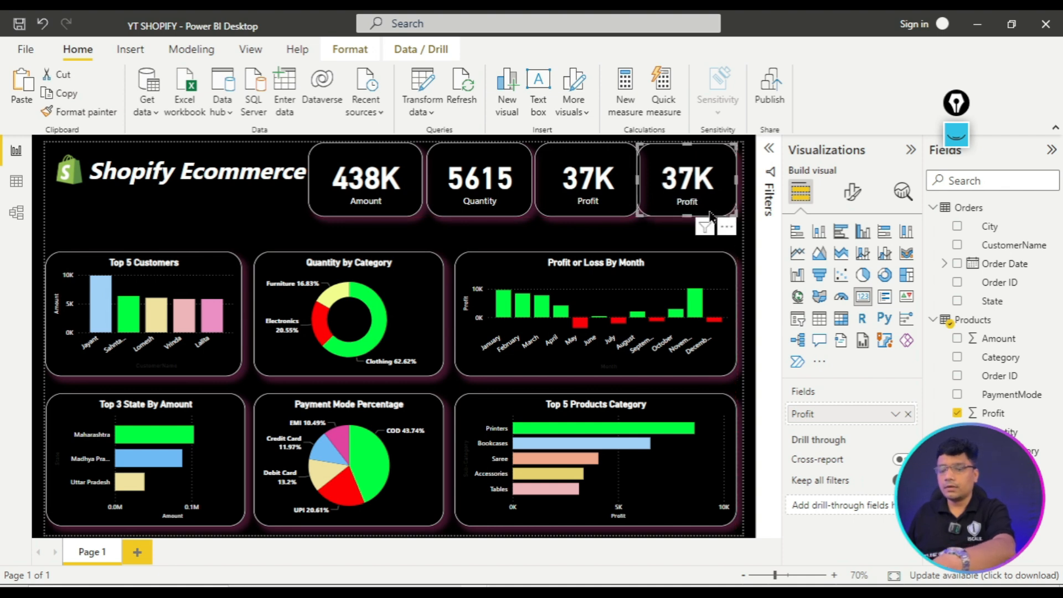
left_click(636, 215)
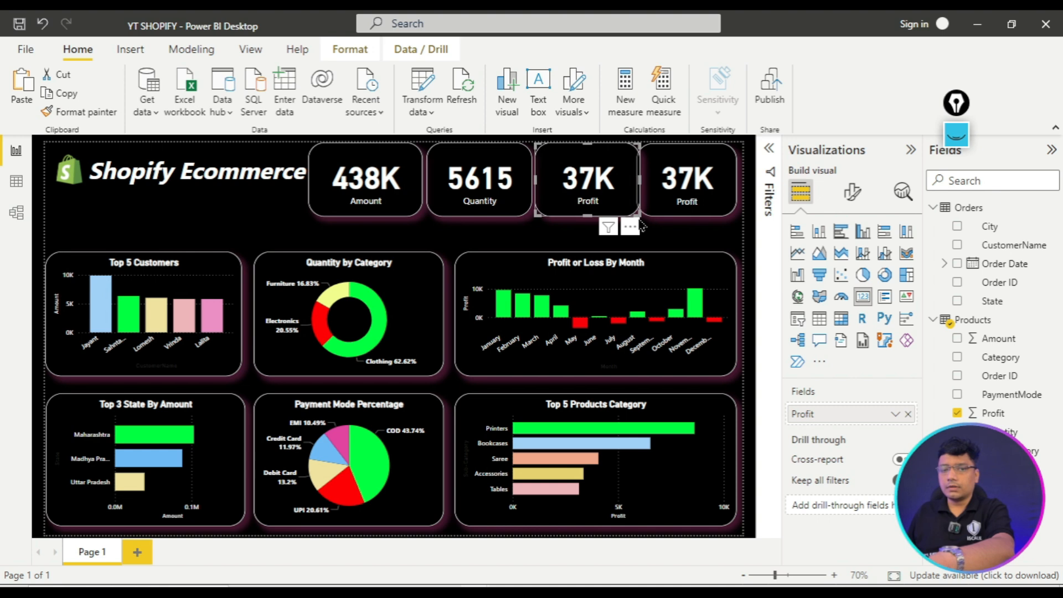
left_click_drag(635, 212, 630, 217)
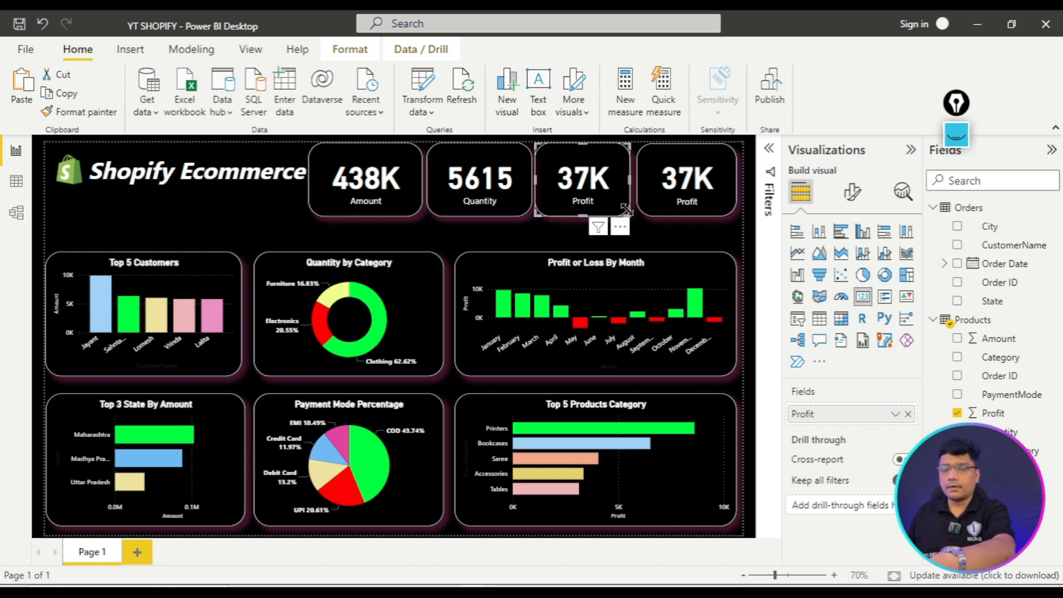
left_click(700, 161)
left_click_drag(699, 156, 698, 156)
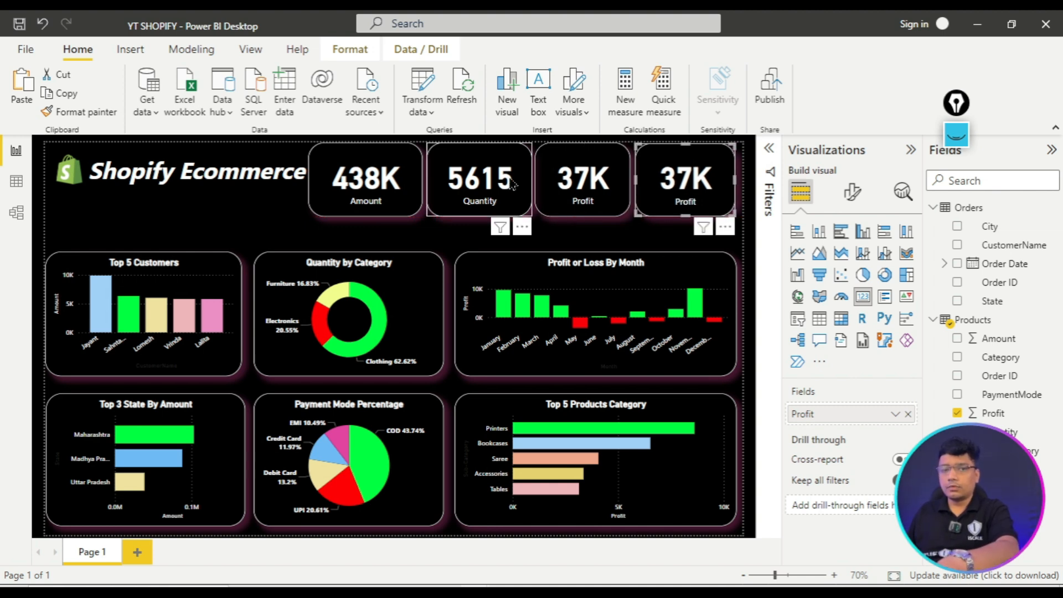
- Shrink the Quantity card slightly and nudge it right to even its spacing with the neighbouring cards
left_click(523, 189)
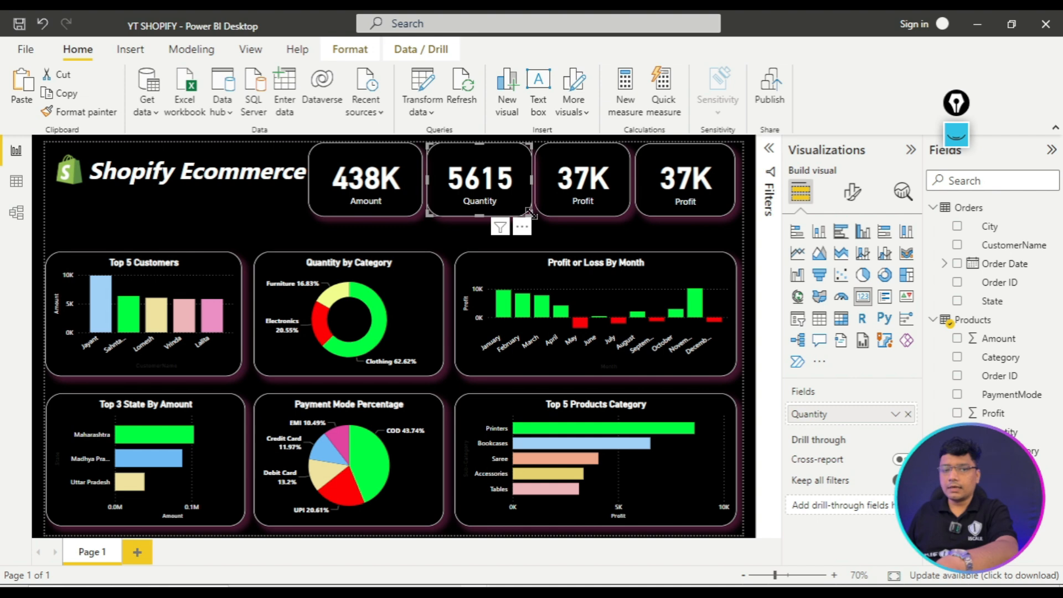
mouse_move(528, 211)
left_mouse_down()
mouse_move(516, 206)
mouse_move(525, 210)
left_mouse_up()
key("Right")
key("Right")
key("Right")
key("Right")
key("Right")
key("Right")
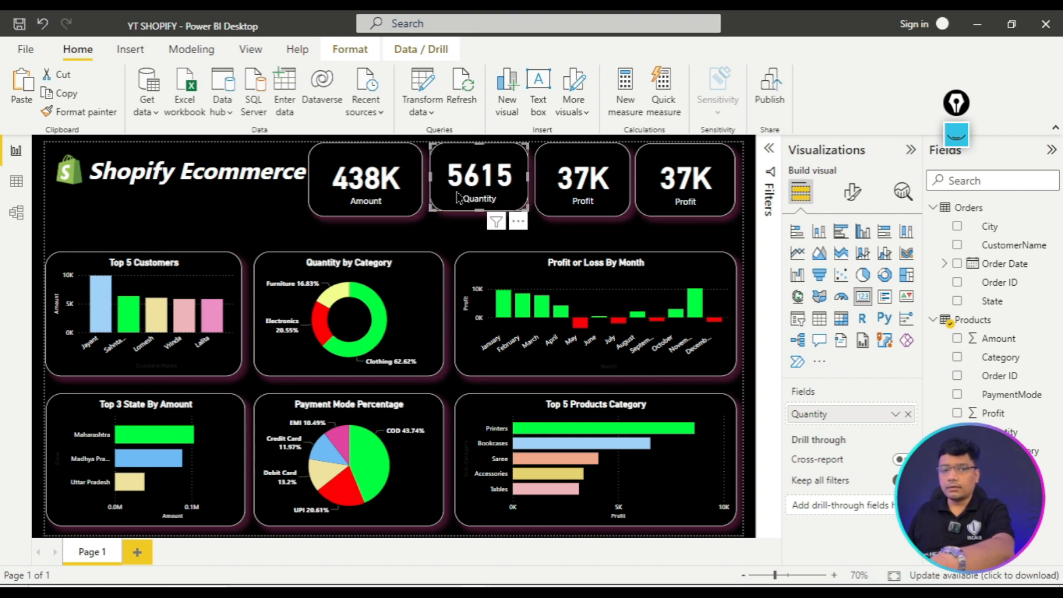
- Narrow the Amount card from its left side, then select the rightmost Profit card
left_click(362, 209)
left_click_drag(314, 212, 327, 225)
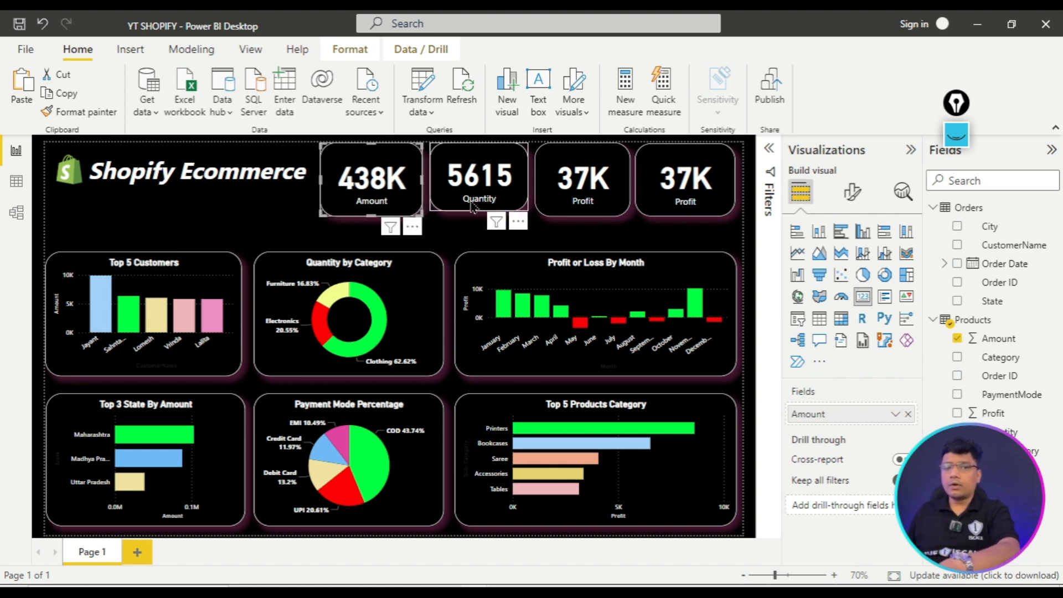
left_click(692, 211)
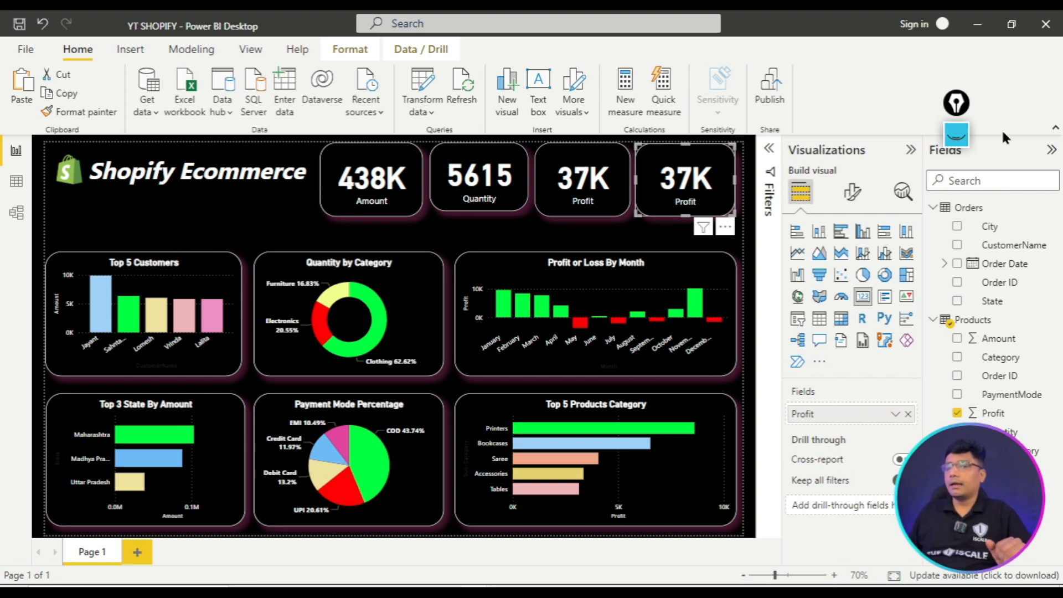
left_click(956, 135)
left_click_drag(960, 107, 884, 115)
mouse_move(943, 326)
left_mouse_down()
mouse_move(1055, 444)
mouse_move(1061, 492)
left_mouse_up()
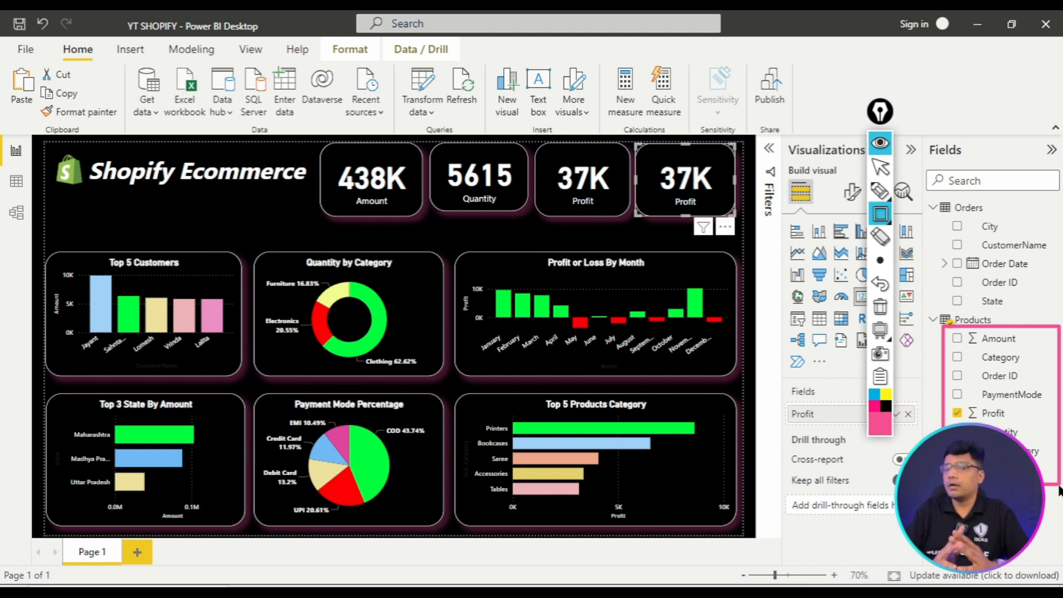
left_click(881, 144)
left_click(880, 156)
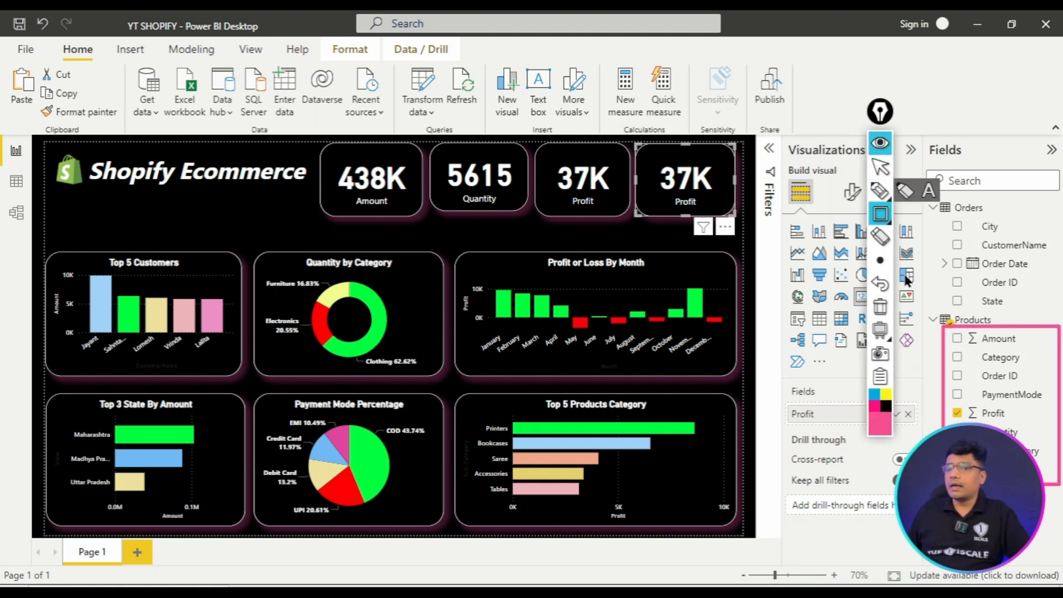
left_click(883, 309)
left_click(881, 143)
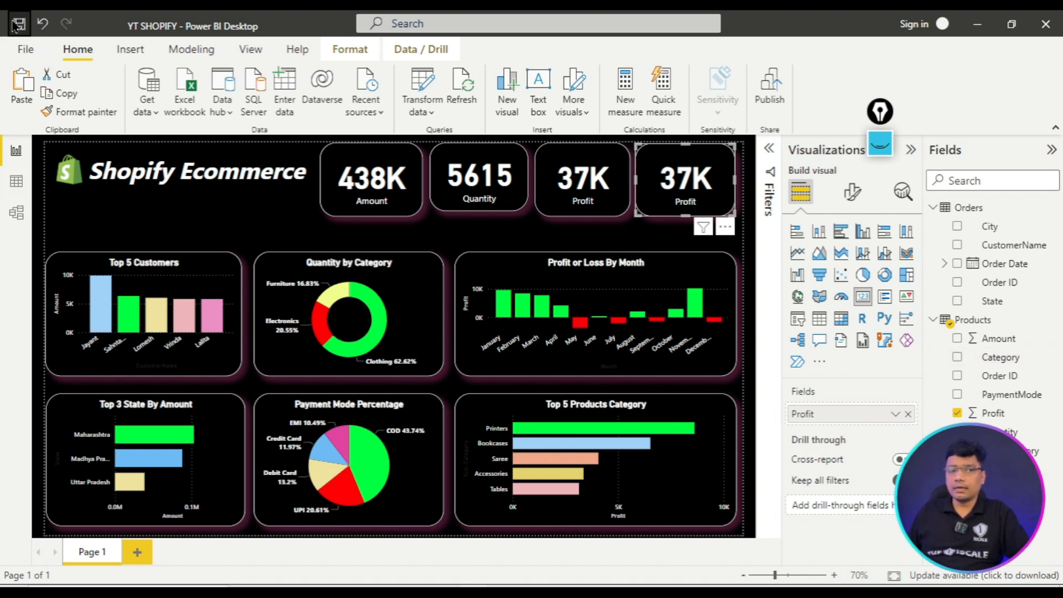
- Add a calculated column named AOV to the Products table in the data view
left_click(16, 182)
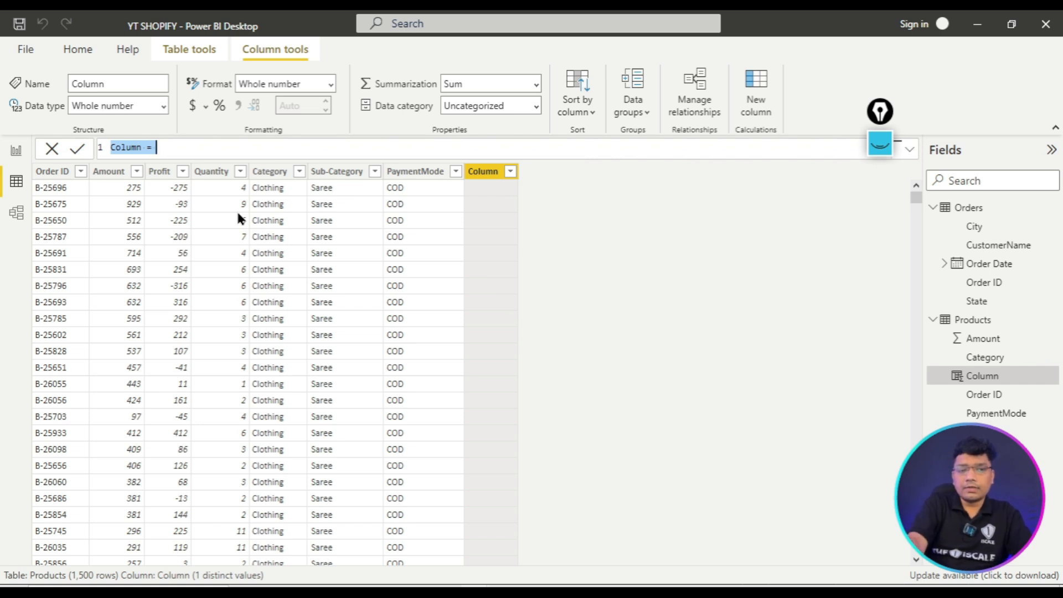
key("Home")
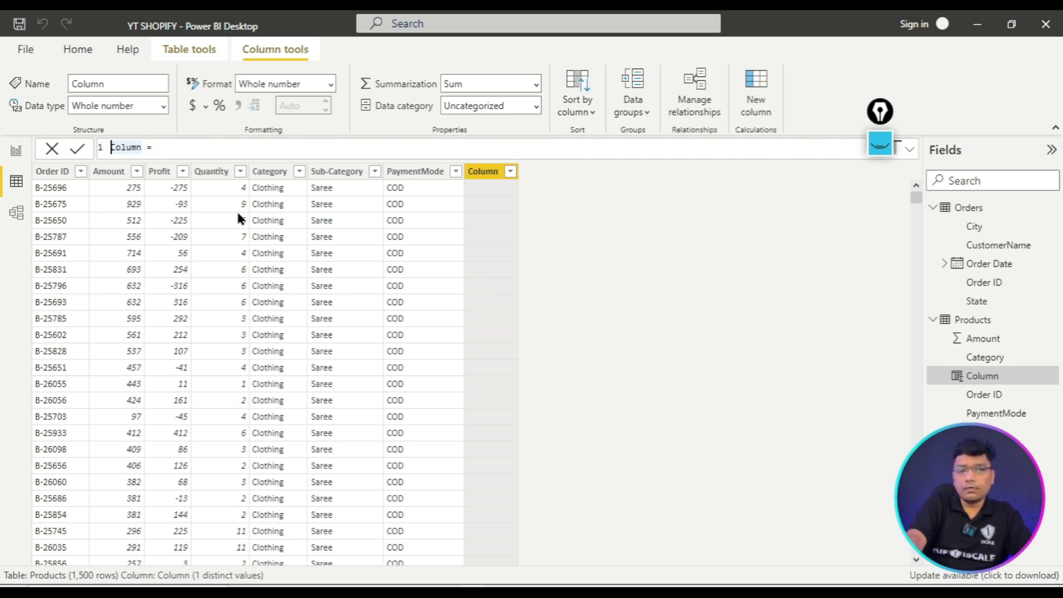
key("ctrl+shift+Right")
type("Co")
key("BackSpace")
key("BackSpace")
type("AOV")
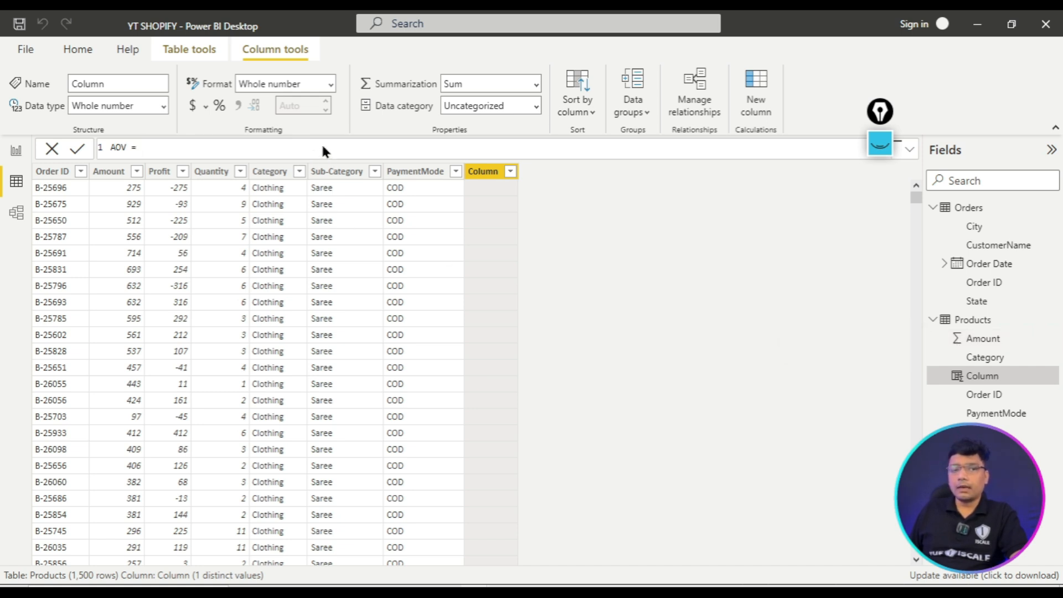
key("Return")
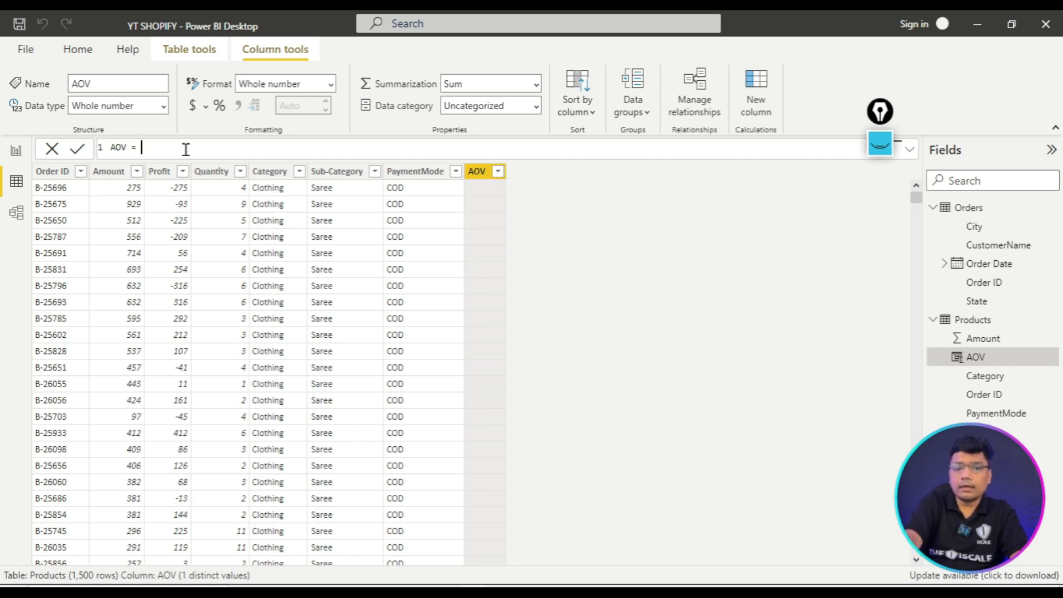
- Define the AOV column with the formula [Amount]/[Quantity]
type("[")
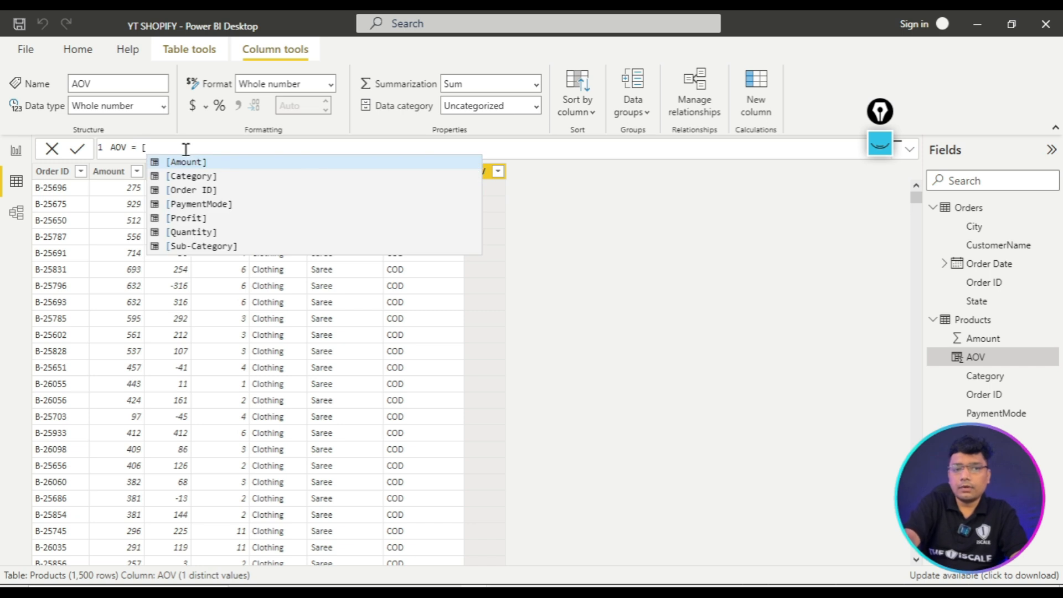
left_click(189, 160)
type("/")
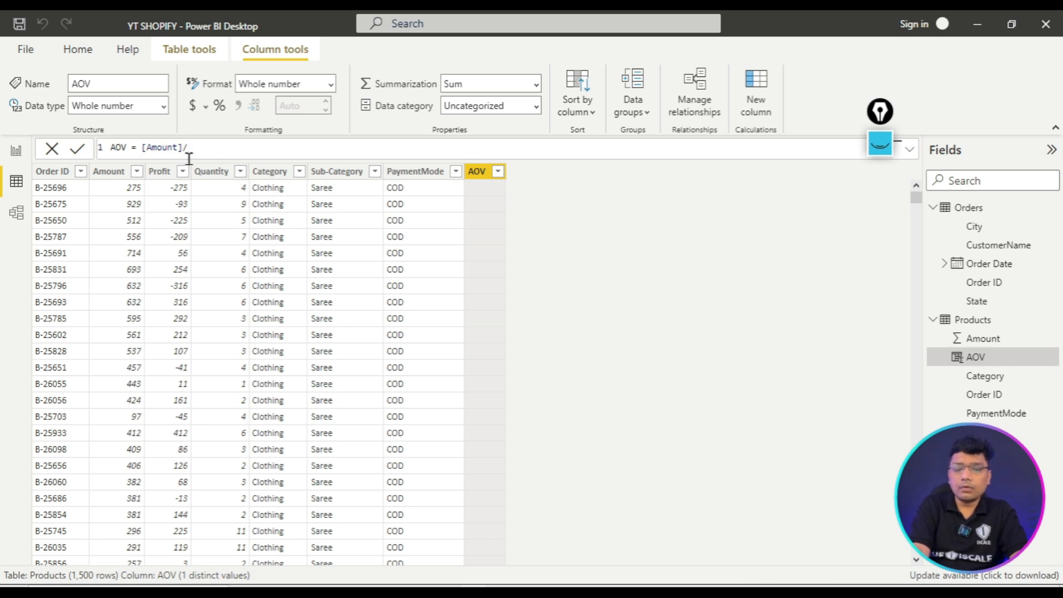
type("[")
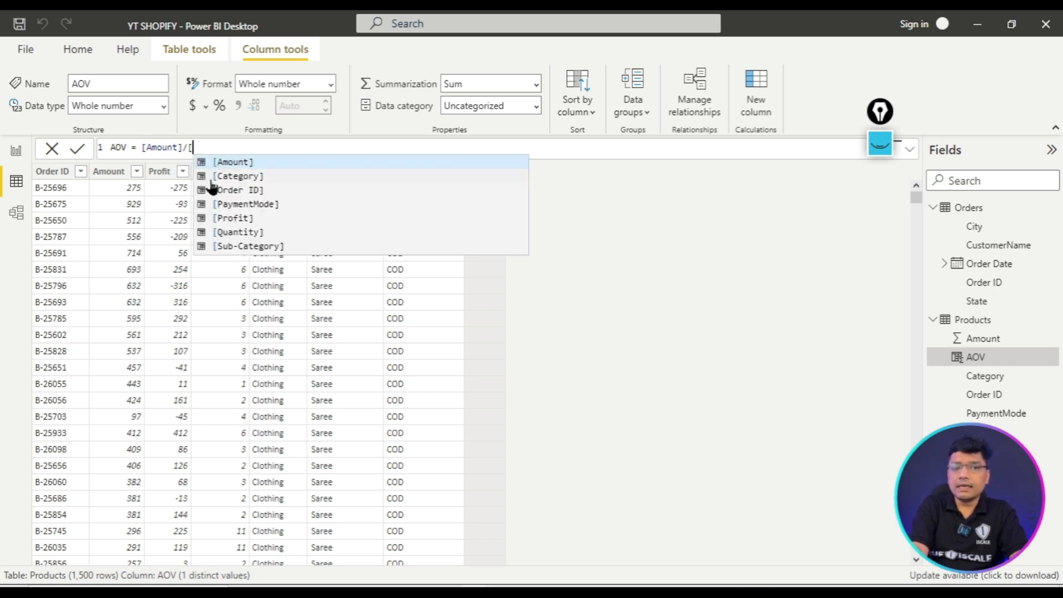
left_click(248, 236)
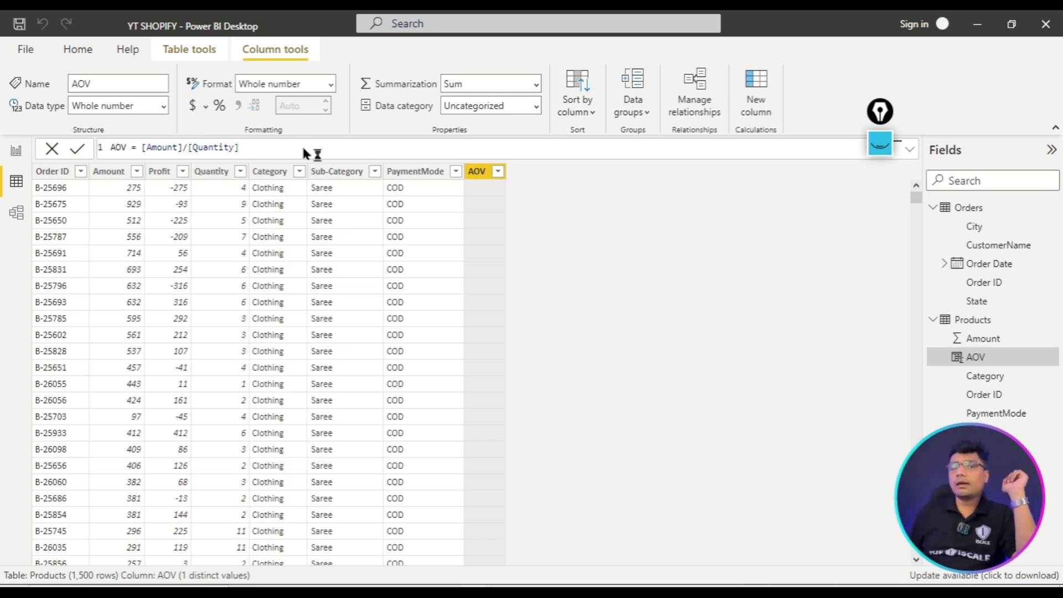
key("Return")
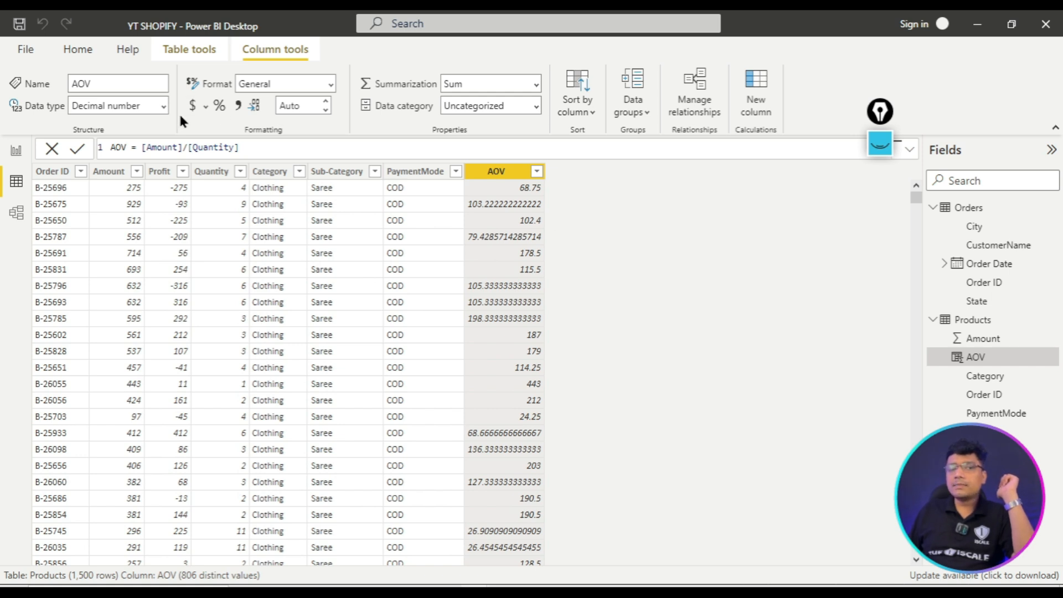
- Format the AOV column as a decimal number with 1 decimal place
left_click(164, 107)
left_click(164, 107)
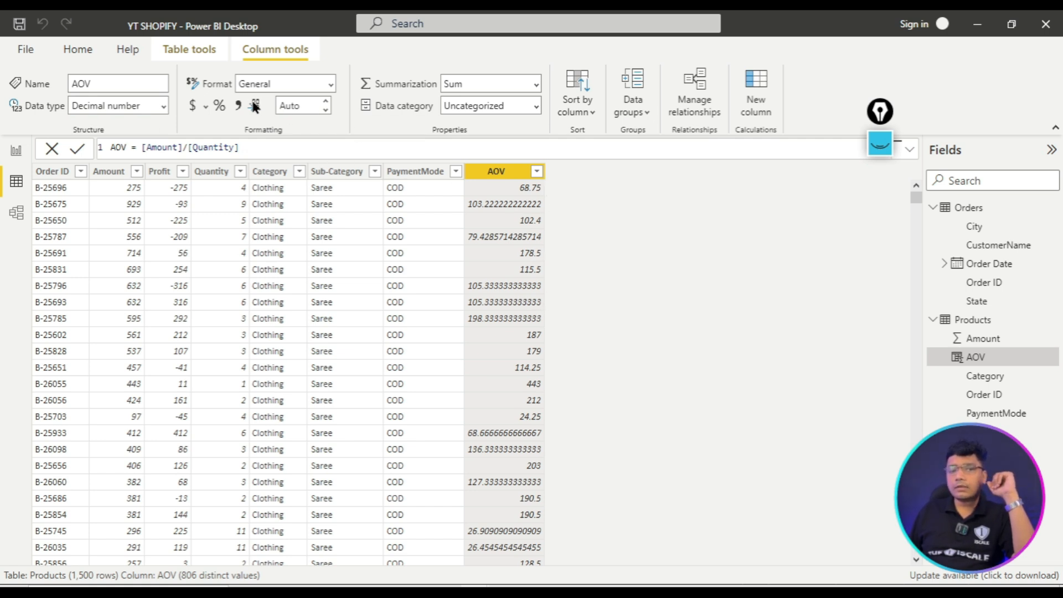
left_click(325, 110)
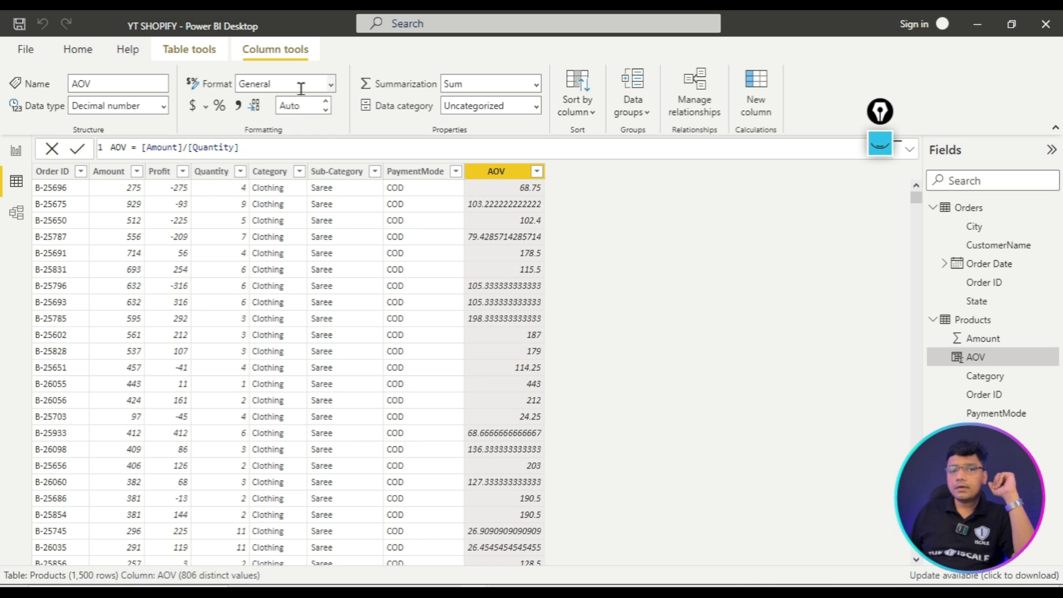
left_click(332, 85)
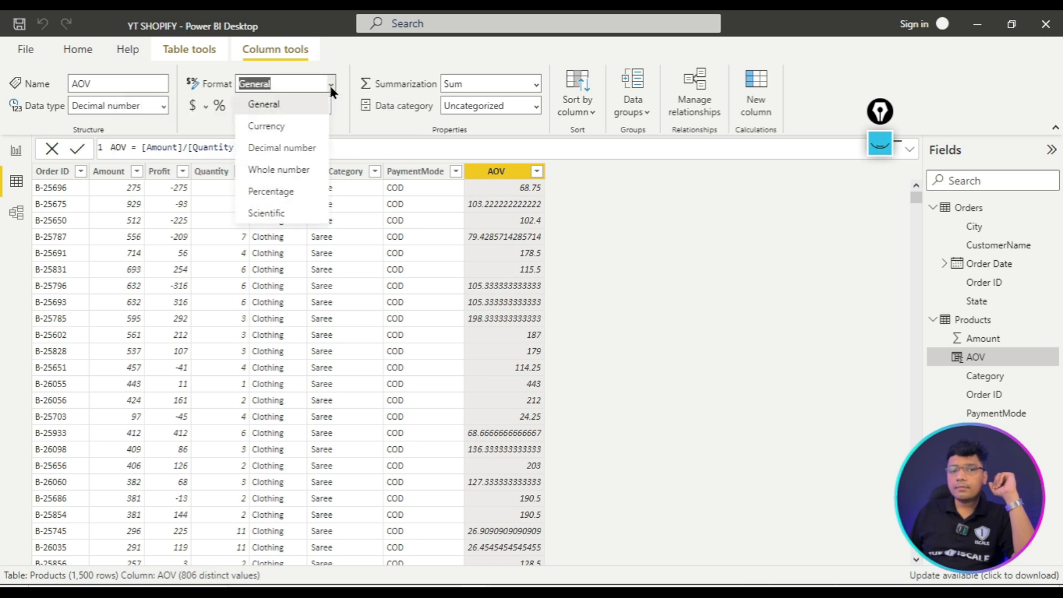
left_click(311, 147)
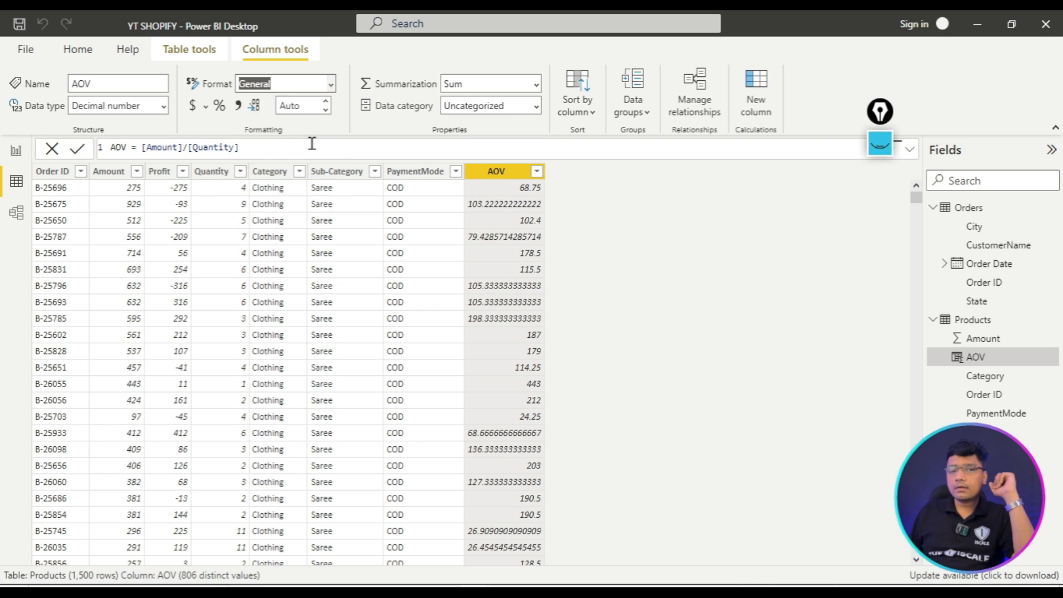
left_click(255, 107)
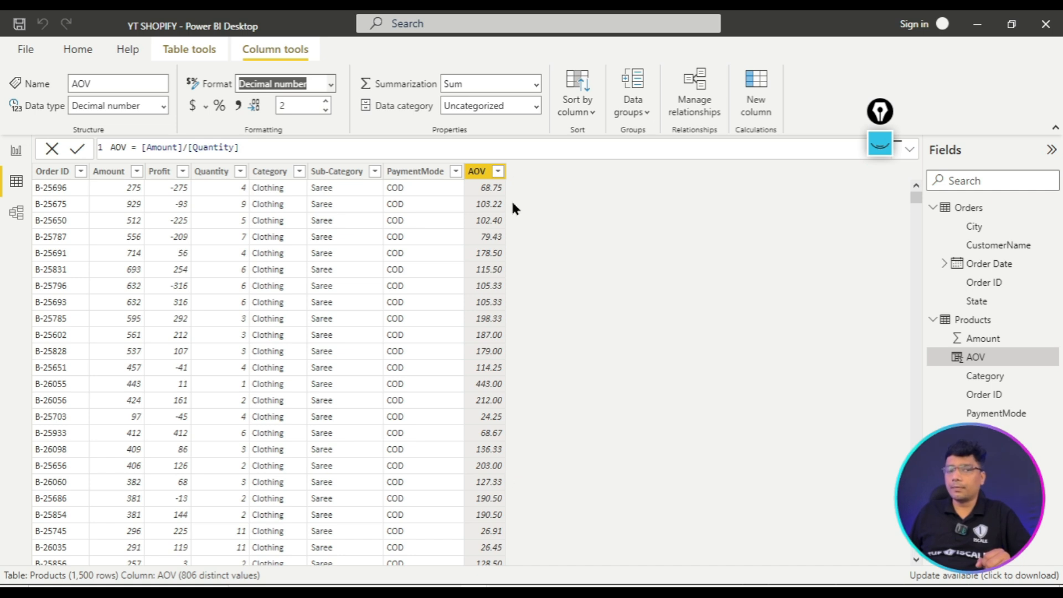
left_click(325, 112)
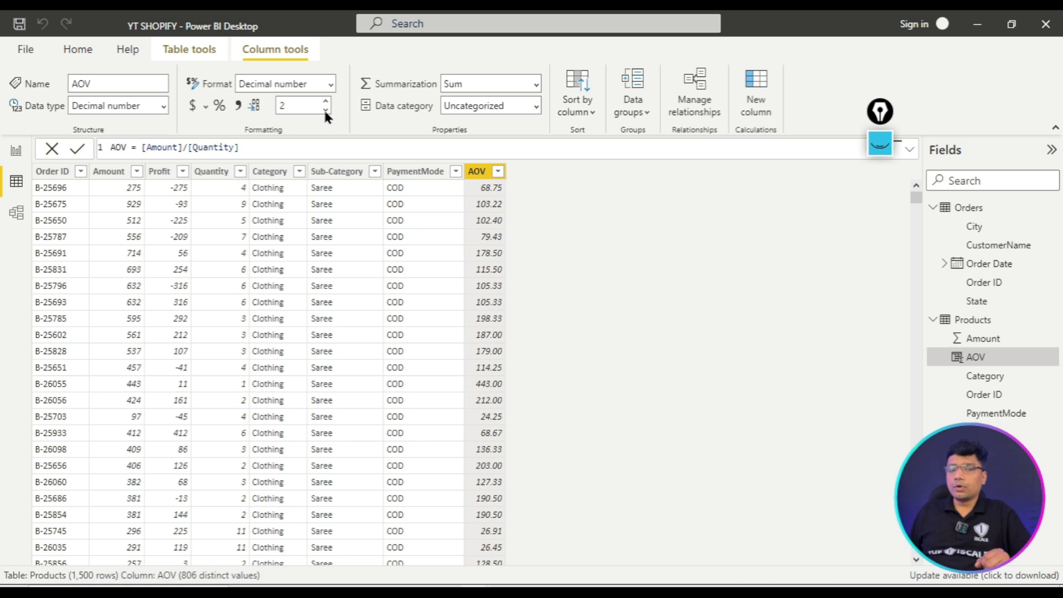
left_click(325, 111)
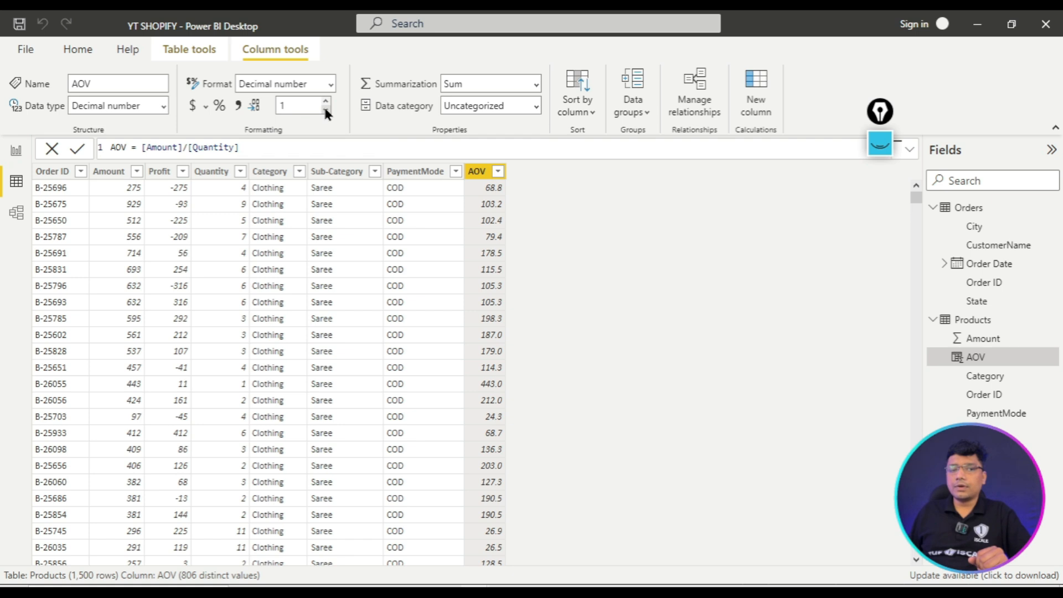
- Set the AOV column's decimal places to 0
key("BackSpace")
type("0")
key("Return")
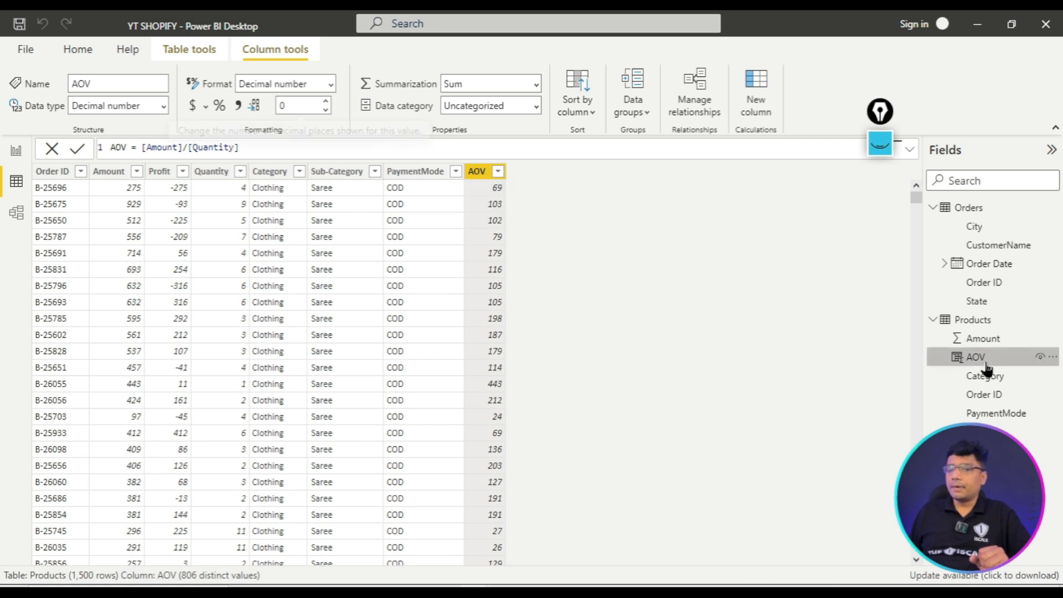
key("ctrl+shift+1")
left_click_drag(962, 360, 1013, 367)
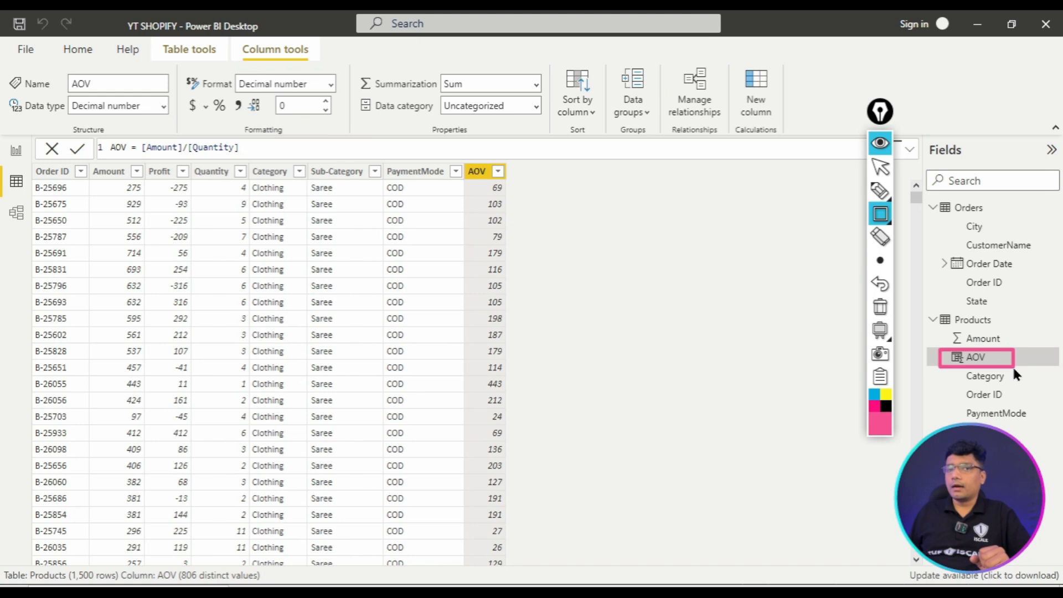
left_click(881, 143)
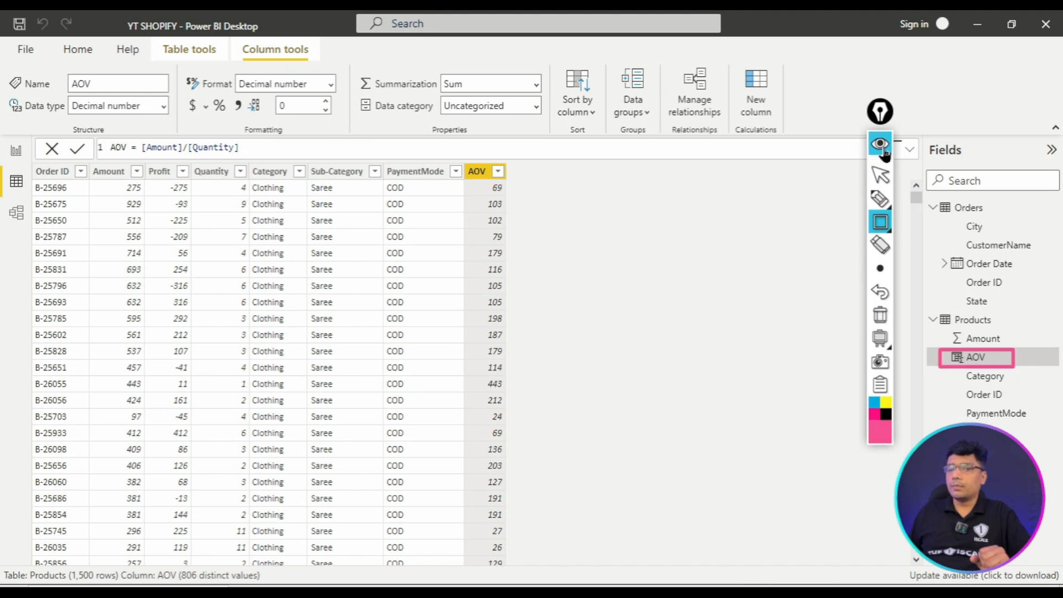
- Return to the report view and replace Profit with AOV as the field of the fourth KPI card
left_click(15, 150)
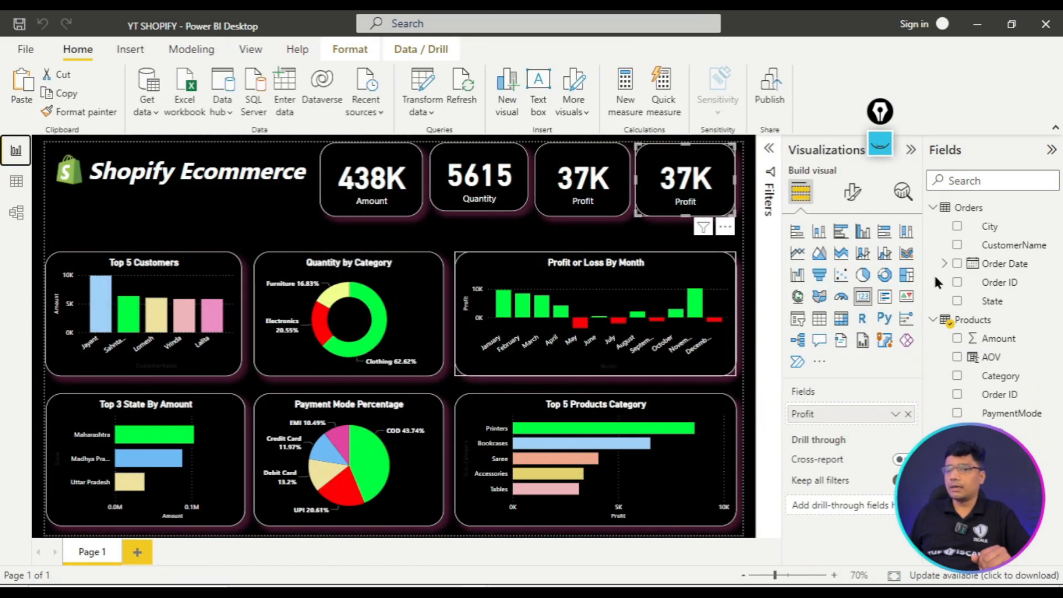
left_click(909, 414)
left_click_drag(999, 363, 867, 417)
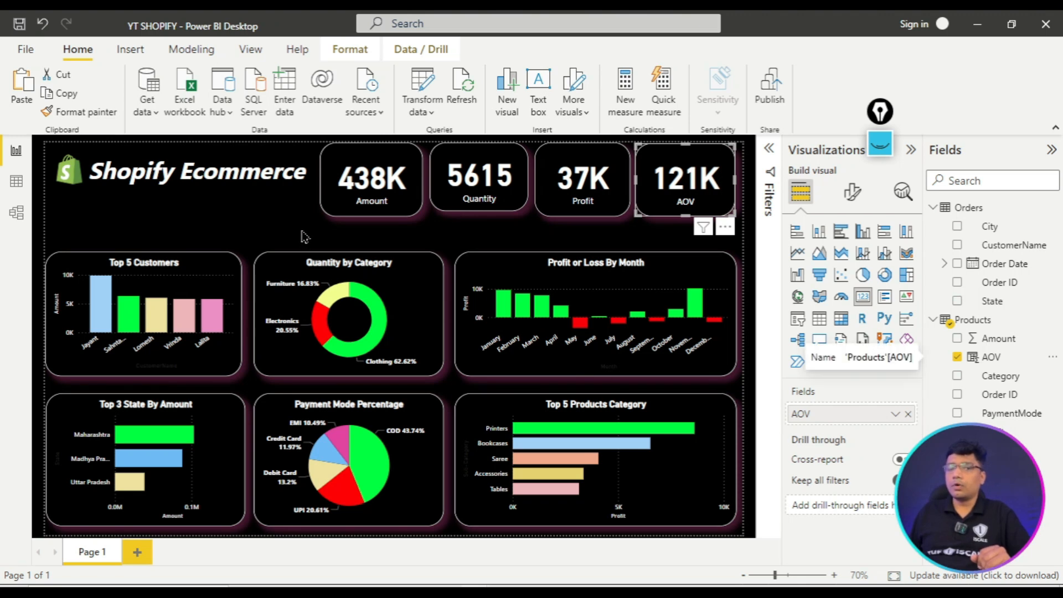
left_click(303, 237)
left_click(880, 145)
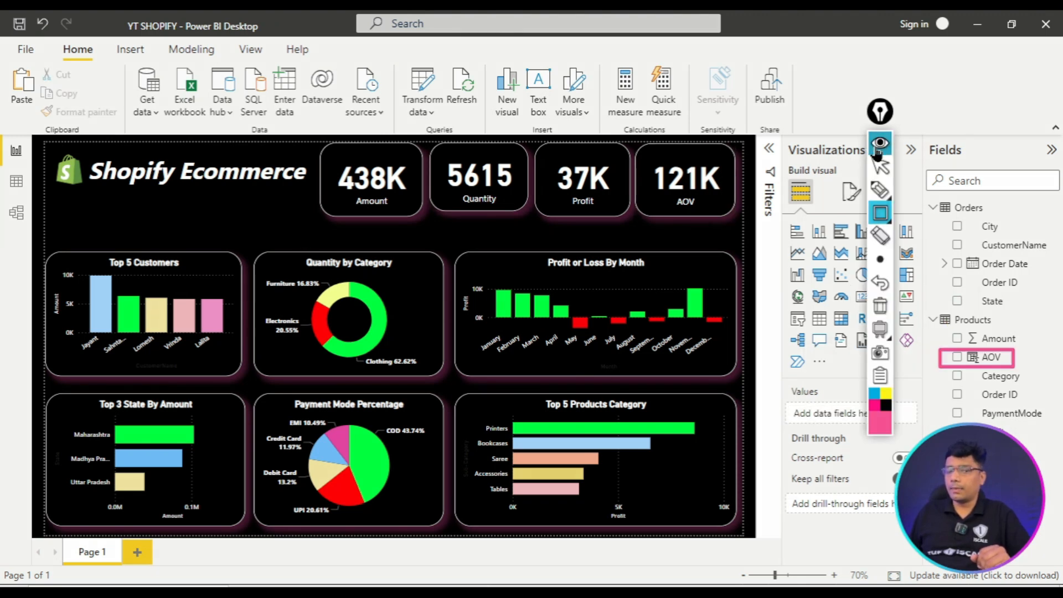
mouse_move(289, 131)
left_mouse_down()
mouse_move(592, 228)
mouse_move(745, 236)
left_mouse_up()
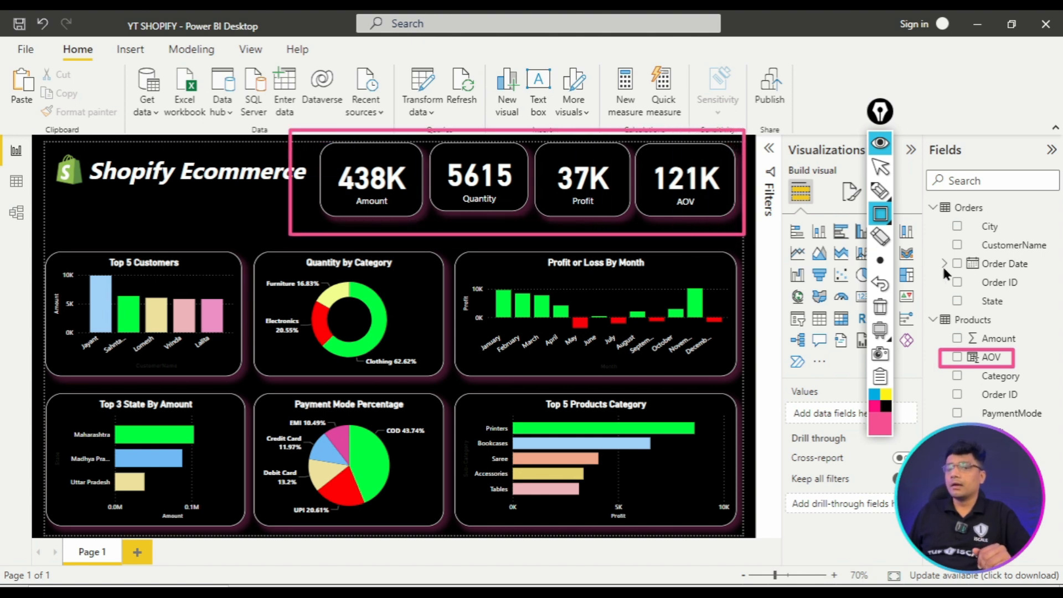
left_click(880, 306)
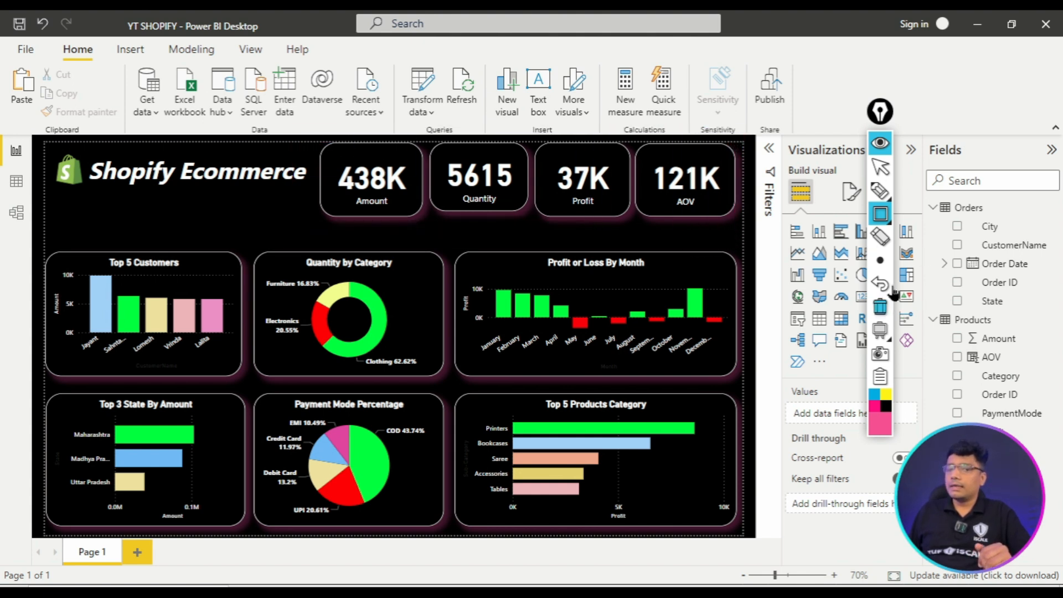
left_click(881, 147)
- Review the Filter Panel requirement in the PDF brief, then switch to the finished shopify report in Power BI
key("alt+Tab")
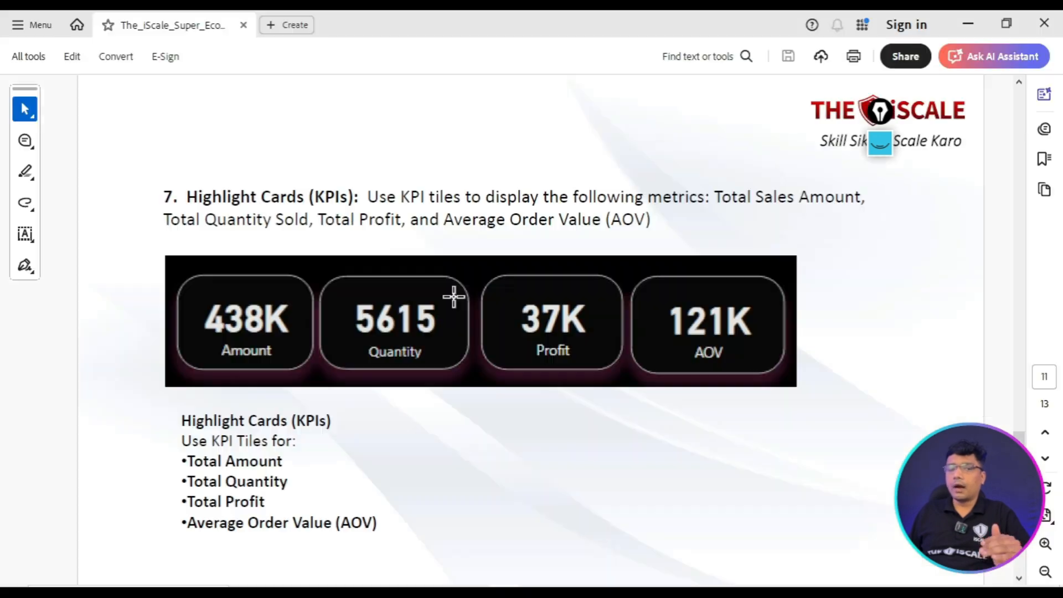
scroll(485, 334, "down", 3)
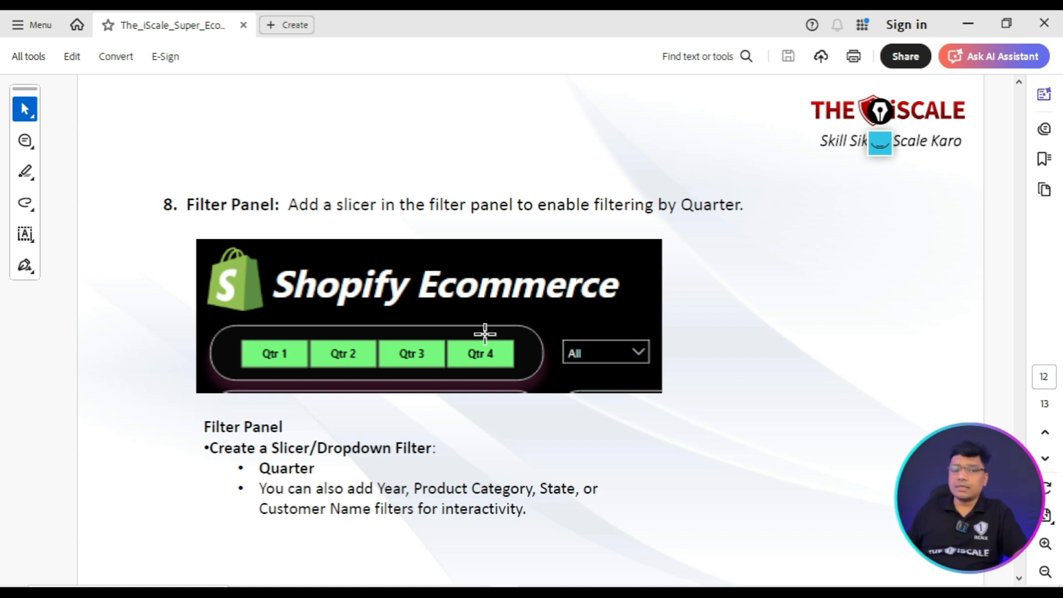
mouse_move(475, 595)
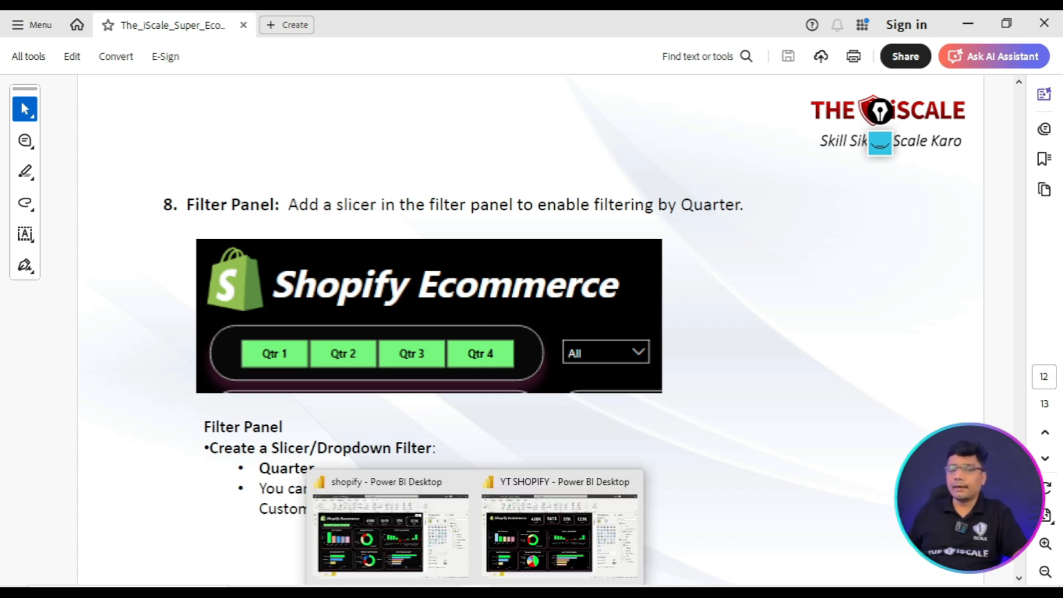
left_click(555, 551)
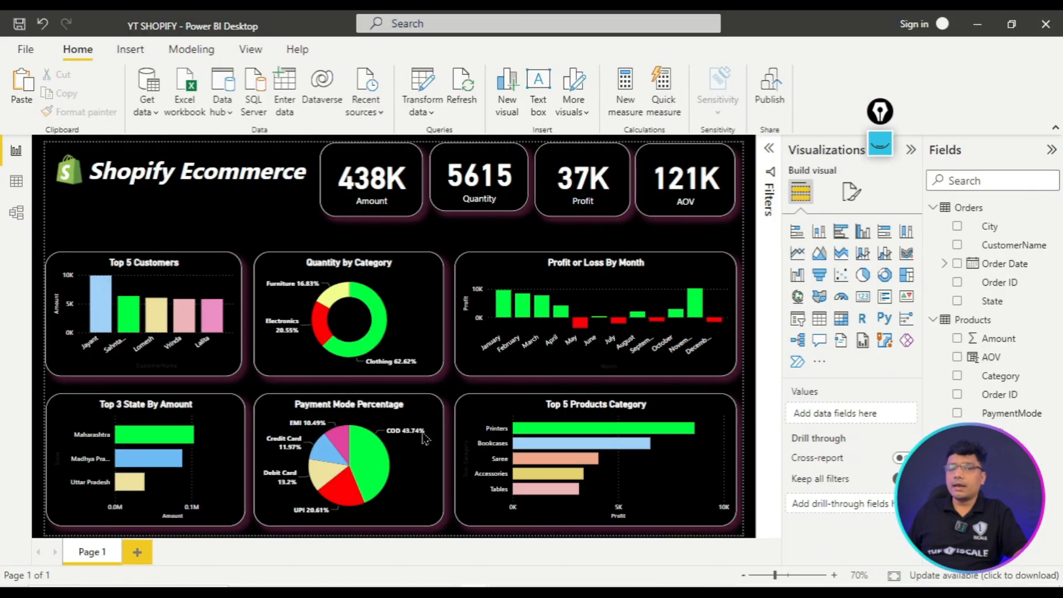
mouse_move(475, 595)
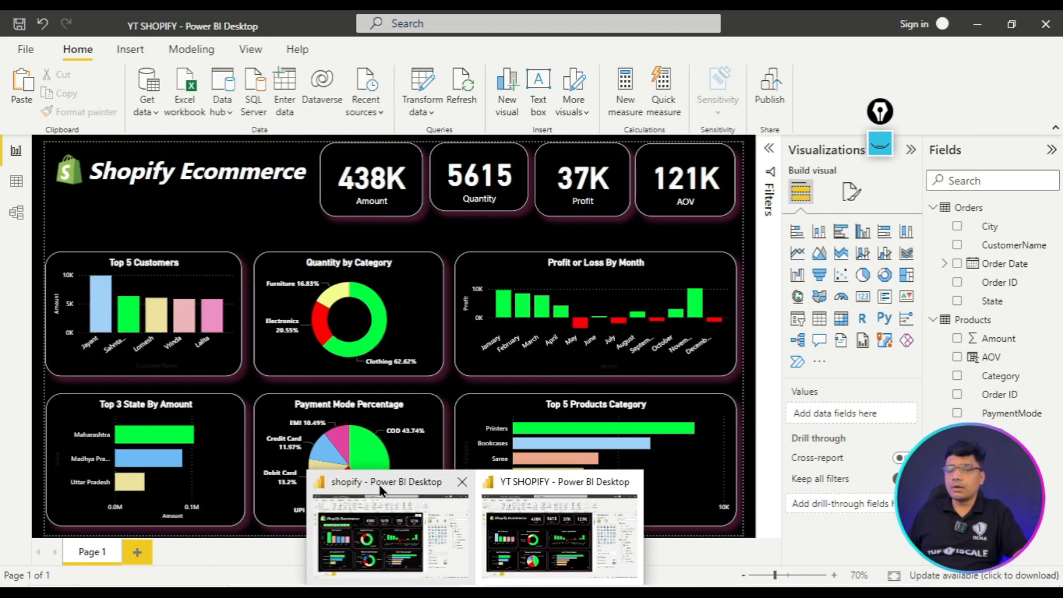
left_click(380, 492)
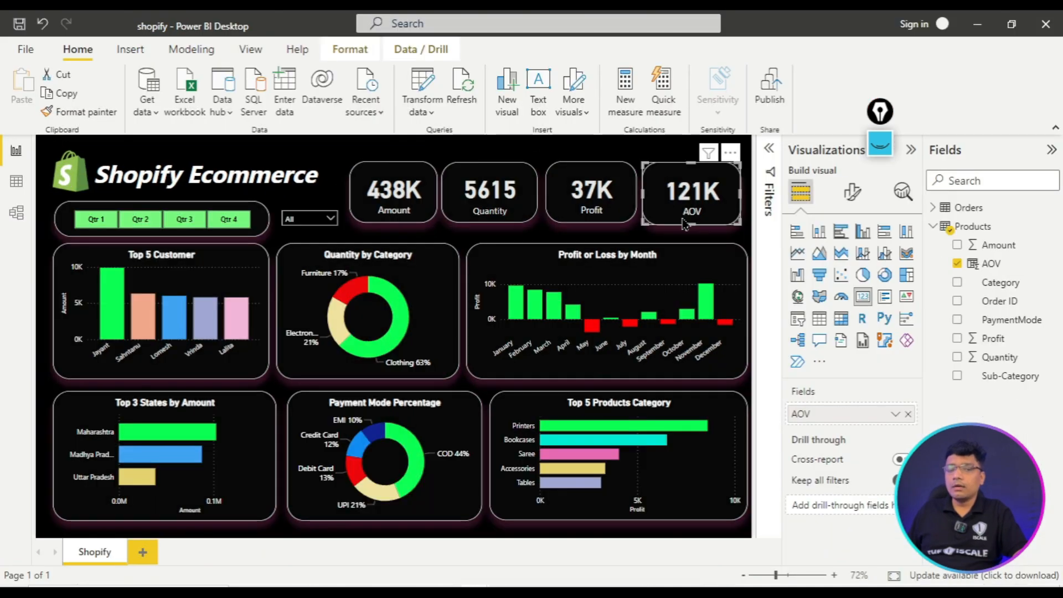
- Test the finished report's slicers by filtering to Qtr 2 and the state Madhya Pradesh
left_click(141, 224)
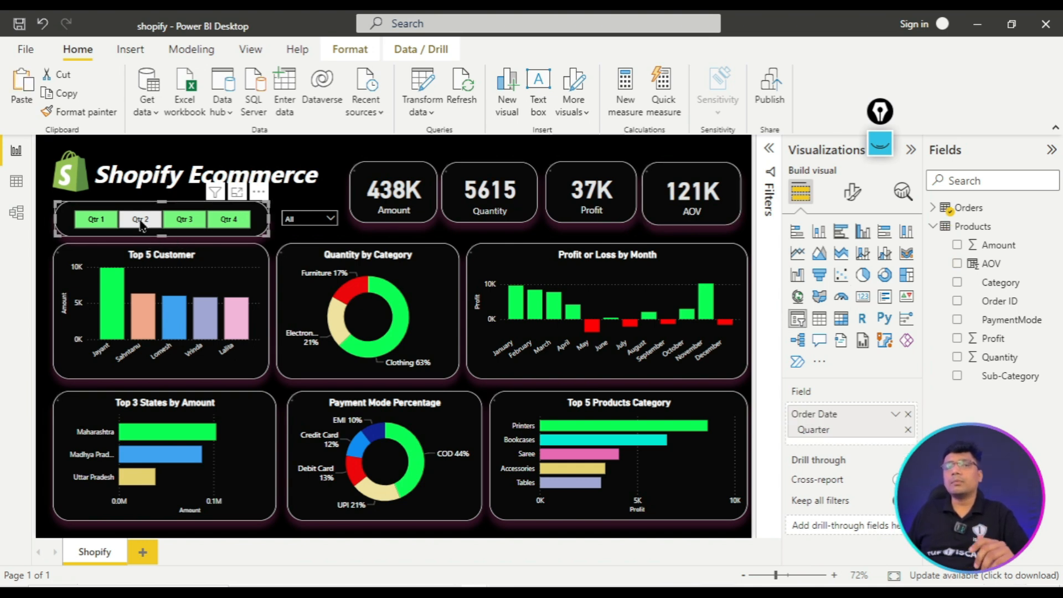
left_click(141, 221)
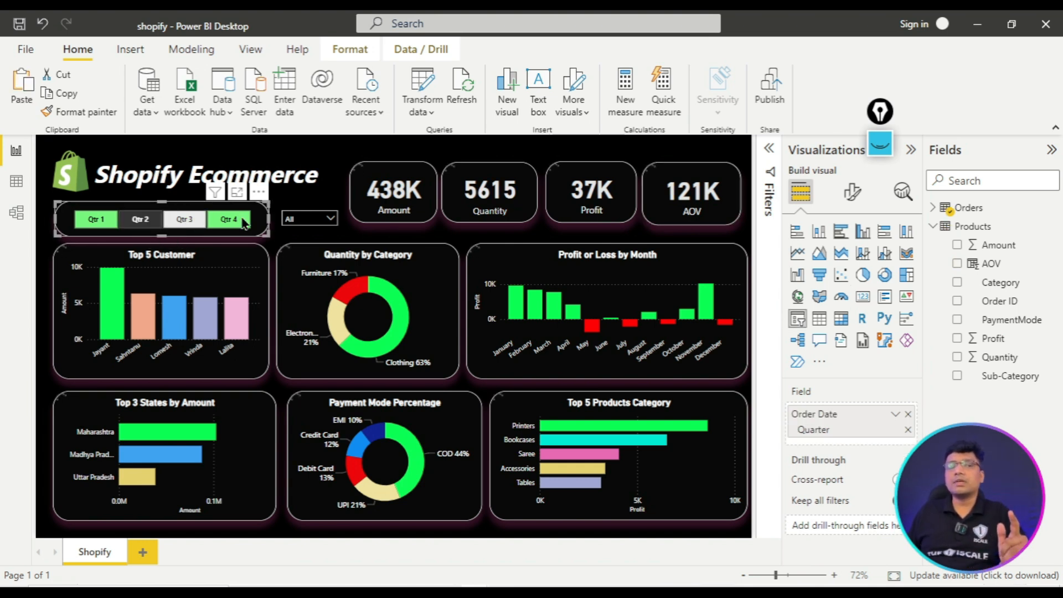
left_click(314, 222)
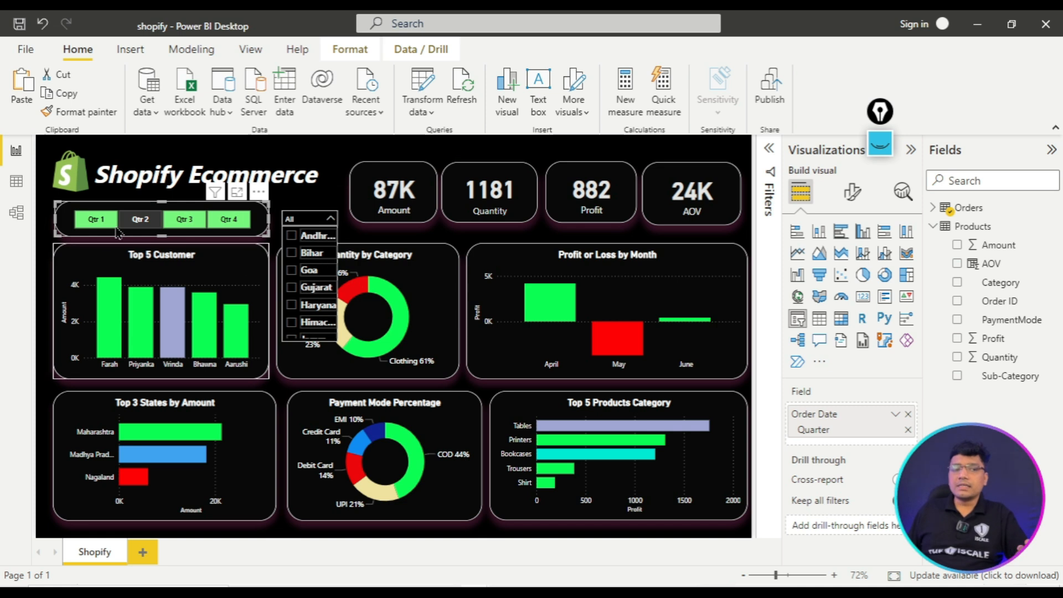
scroll(324, 289, "down", 4)
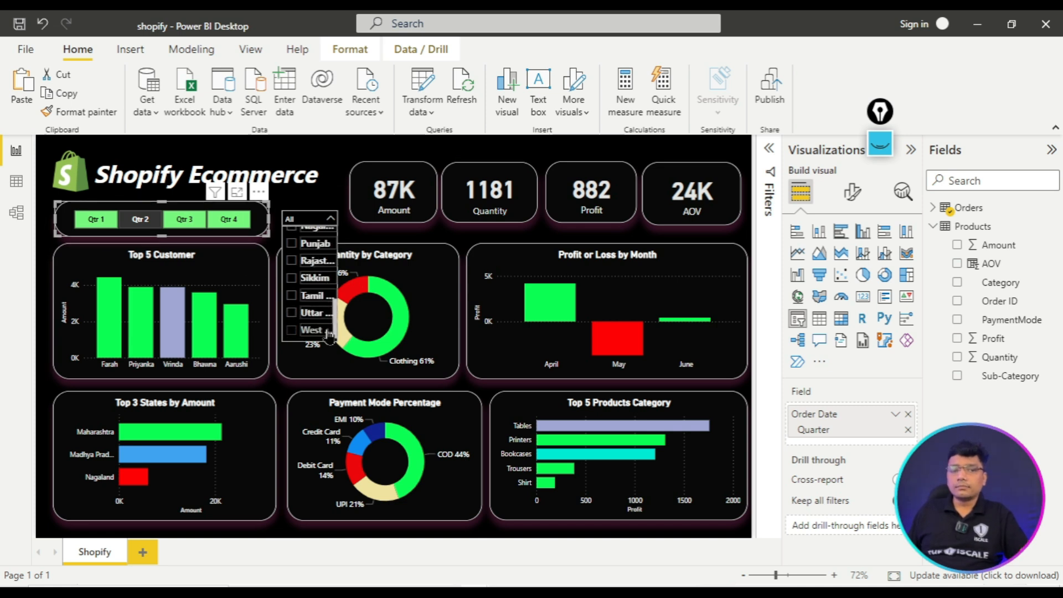
scroll(313, 294, "up", 2)
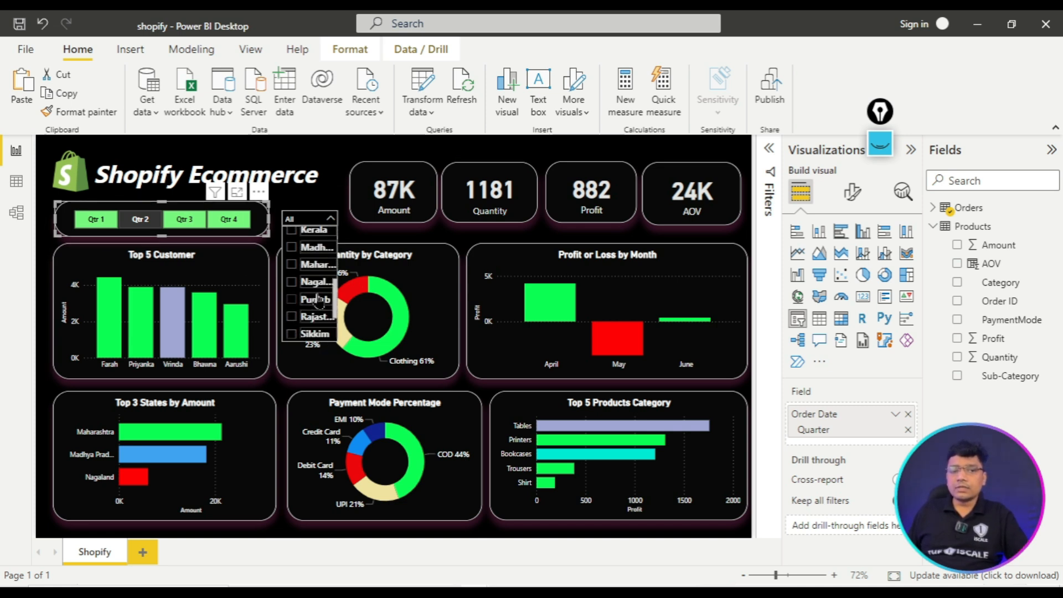
left_click(296, 252)
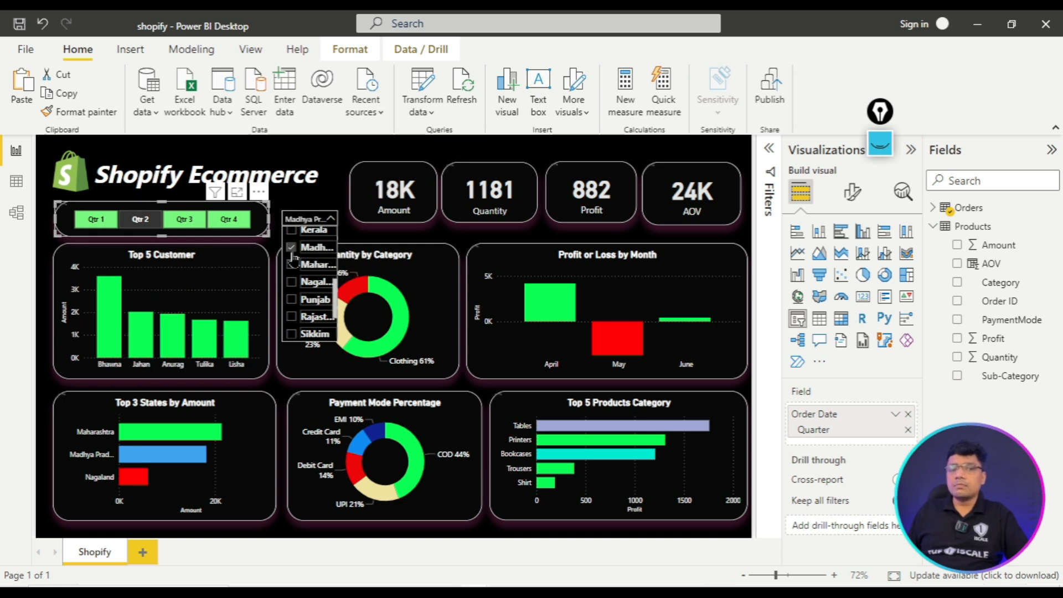
left_click(340, 162)
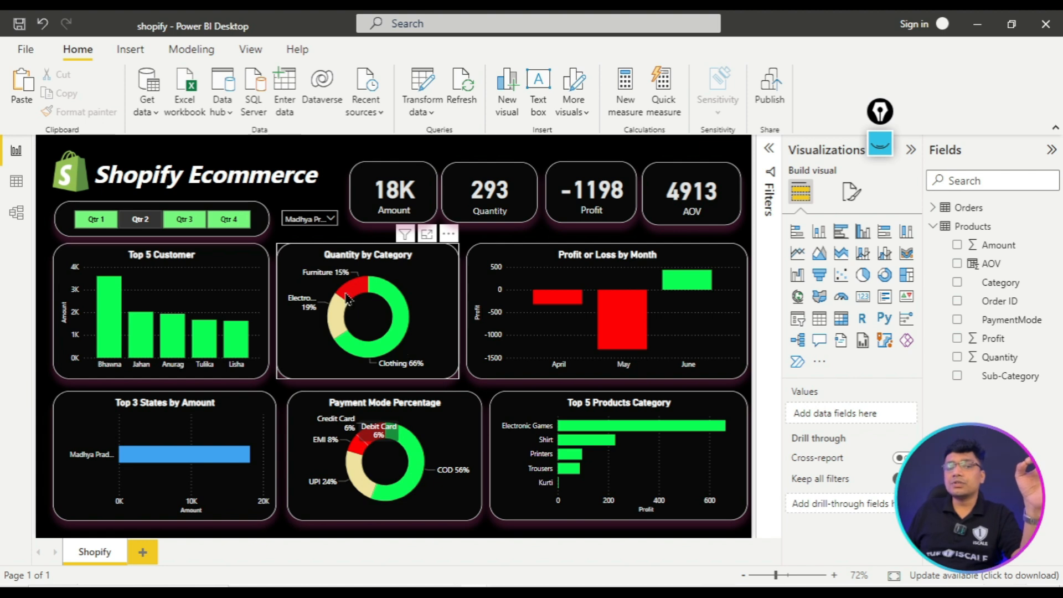
- Recheck the quarter slicer requirement in the PDF brief and return to the YT SHOPIFY report in Power BI
mouse_move(347, 298)
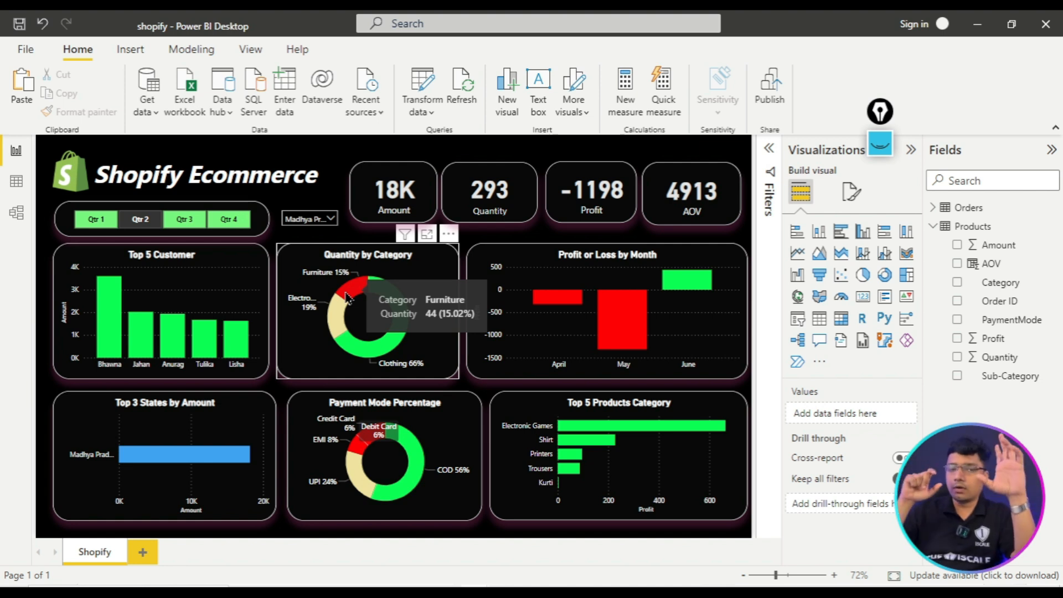
mouse_move(476, 593)
left_click(515, 560)
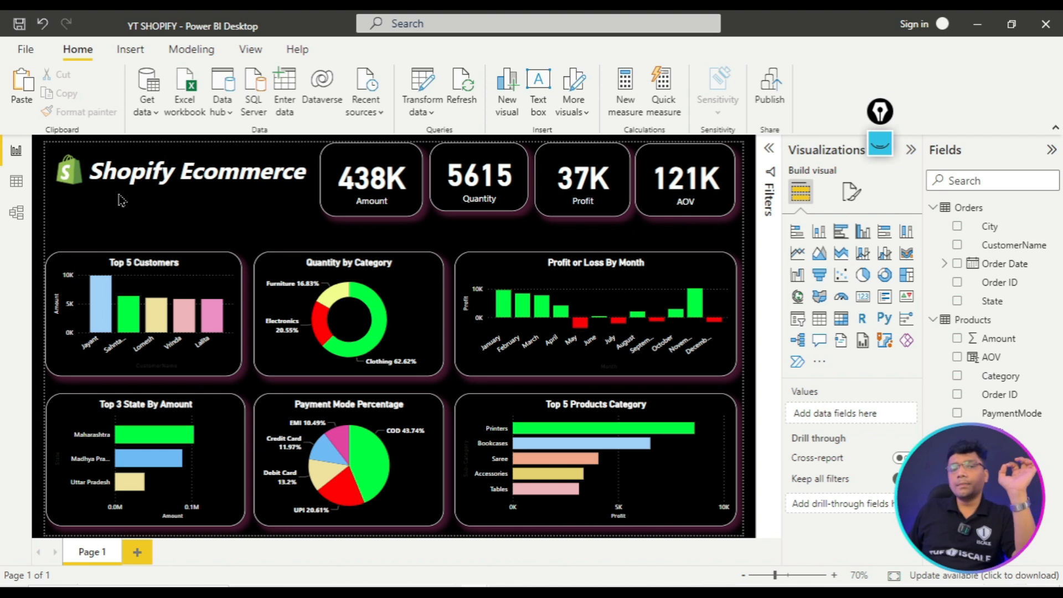
left_click(501, 591)
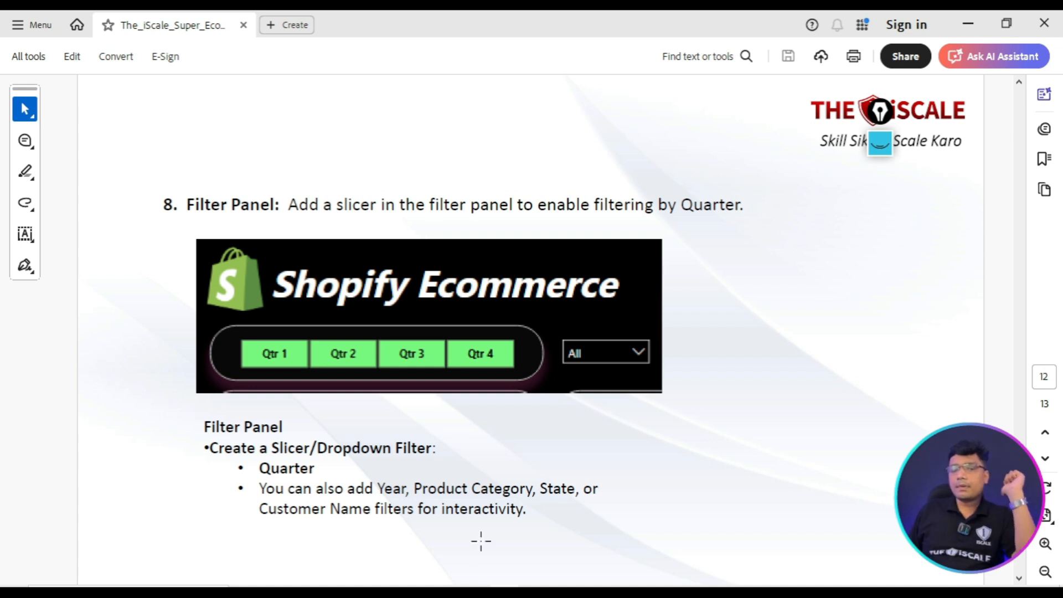
left_click(497, 562)
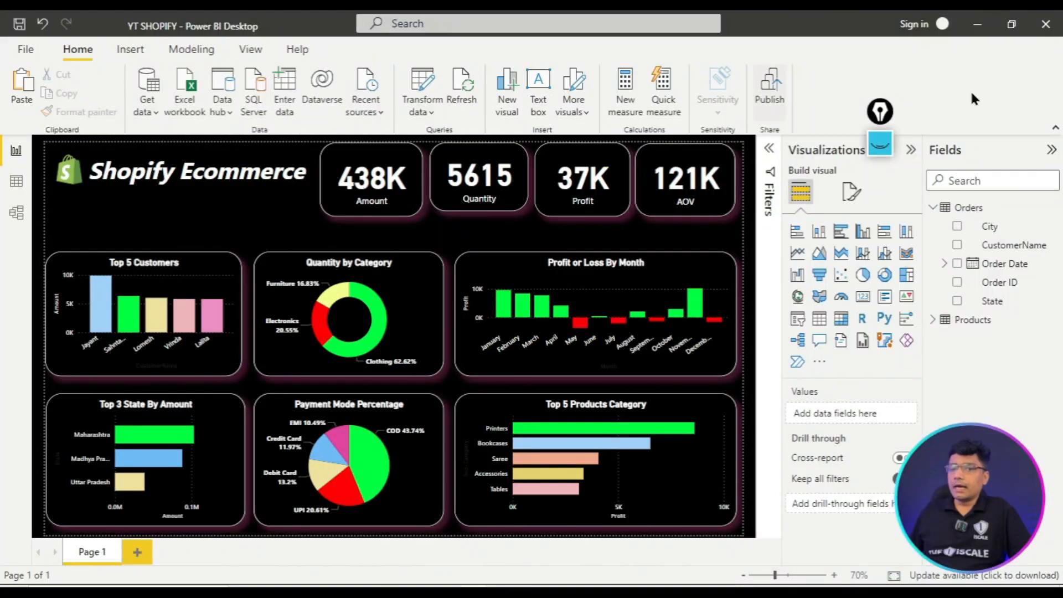
left_click_drag(778, 305, 809, 336)
left_click(881, 306)
mouse_move(898, 206)
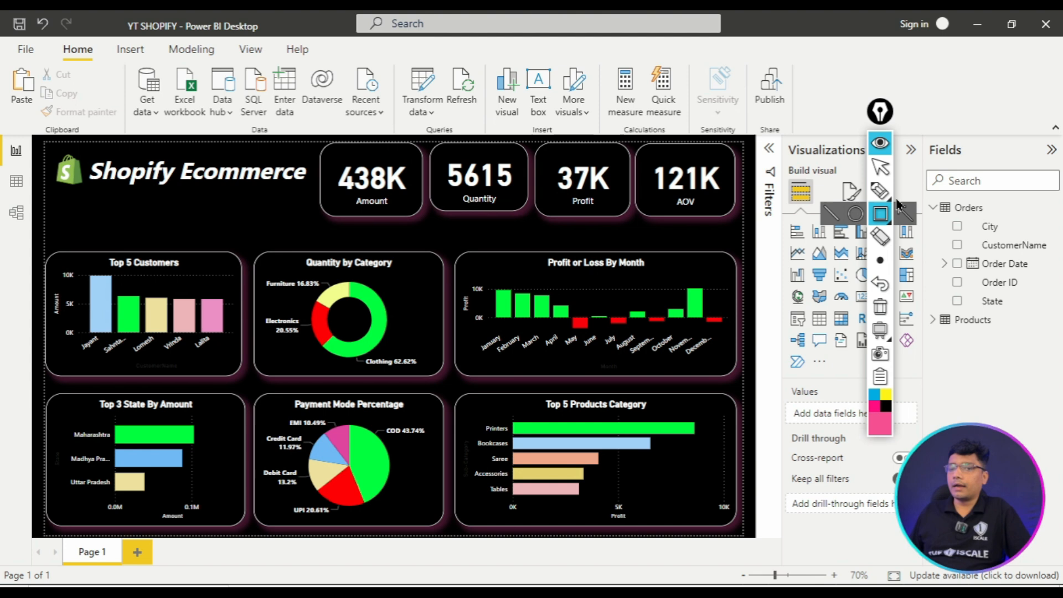
left_click(881, 147)
- Add a slicer to the report page using the Order Date field from the Orders table
left_click(801, 323)
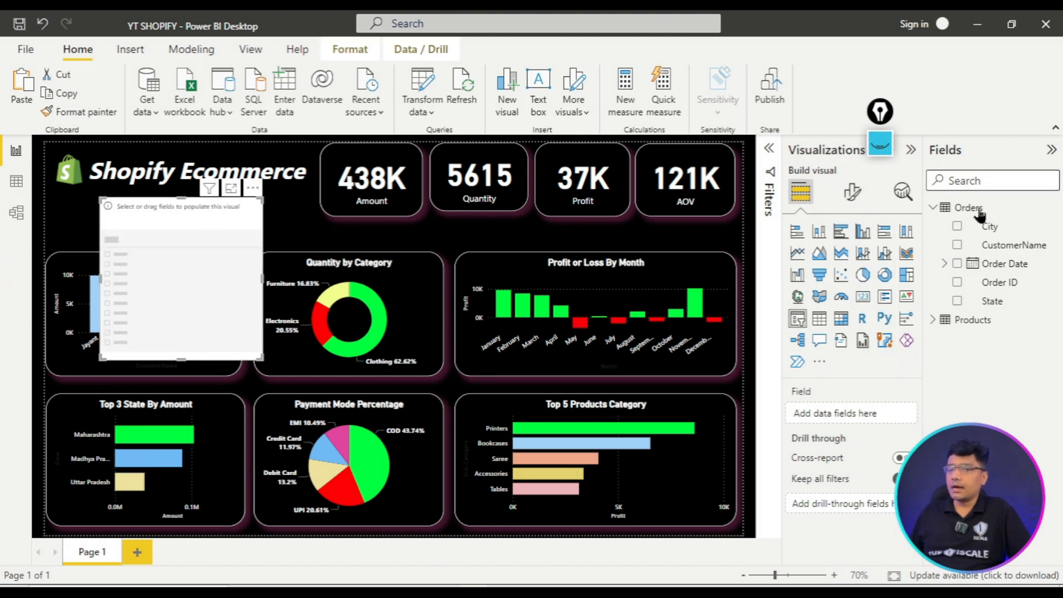
left_click(957, 265)
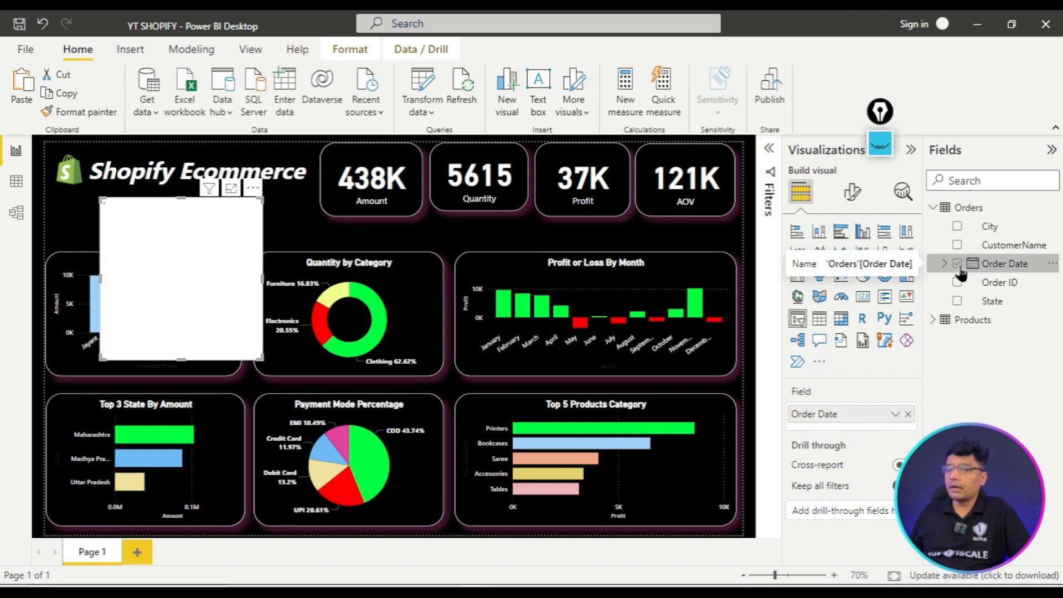
left_click(881, 145)
left_click_drag(82, 201, 275, 263)
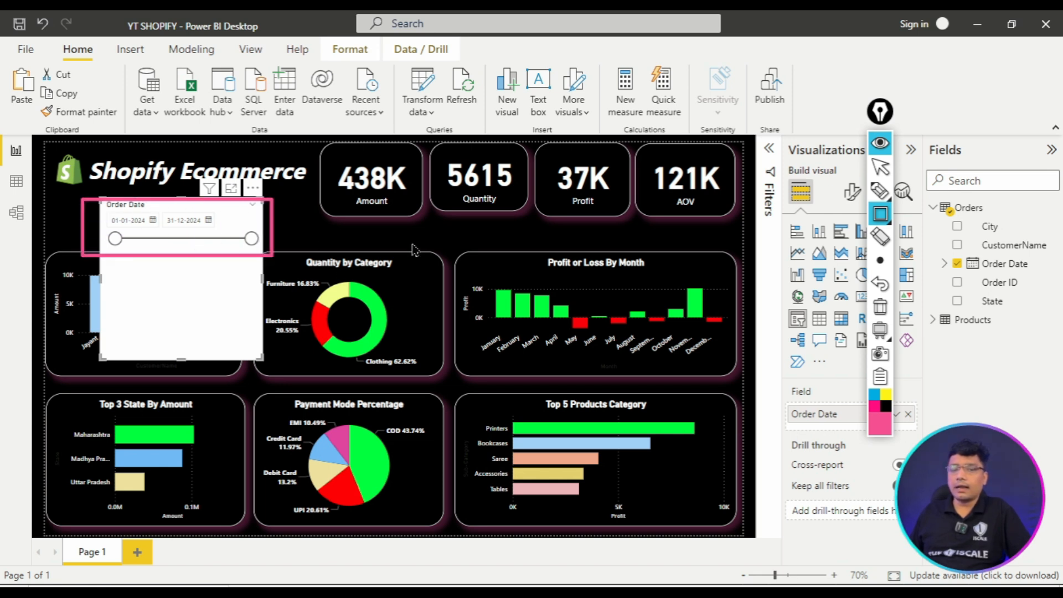
left_click(883, 316)
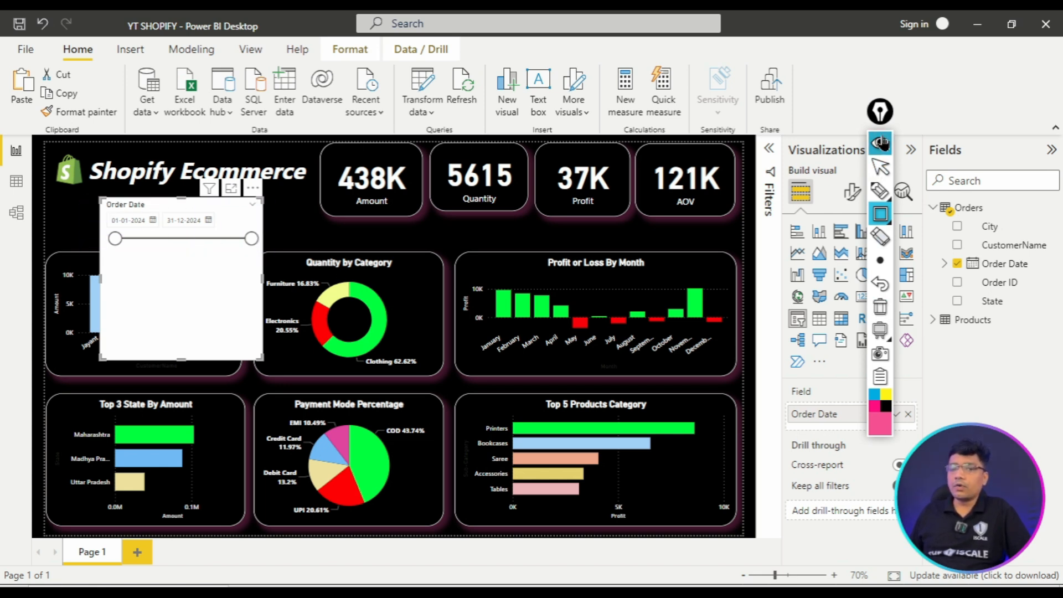
left_click(881, 143)
- Try the Order Date slicer by narrowing its range to 26-01-2024 through 28-08-2024
left_click_drag(252, 239, 206, 242)
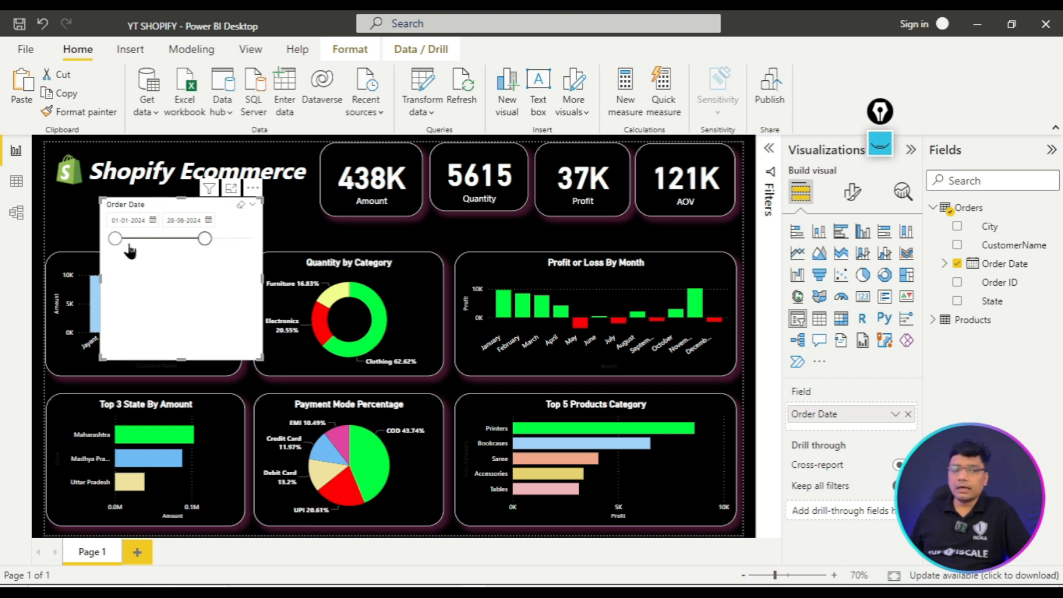
left_click_drag(115, 239, 232, 239)
left_click_drag(148, 241, 124, 240)
left_click_drag(232, 238, 204, 239)
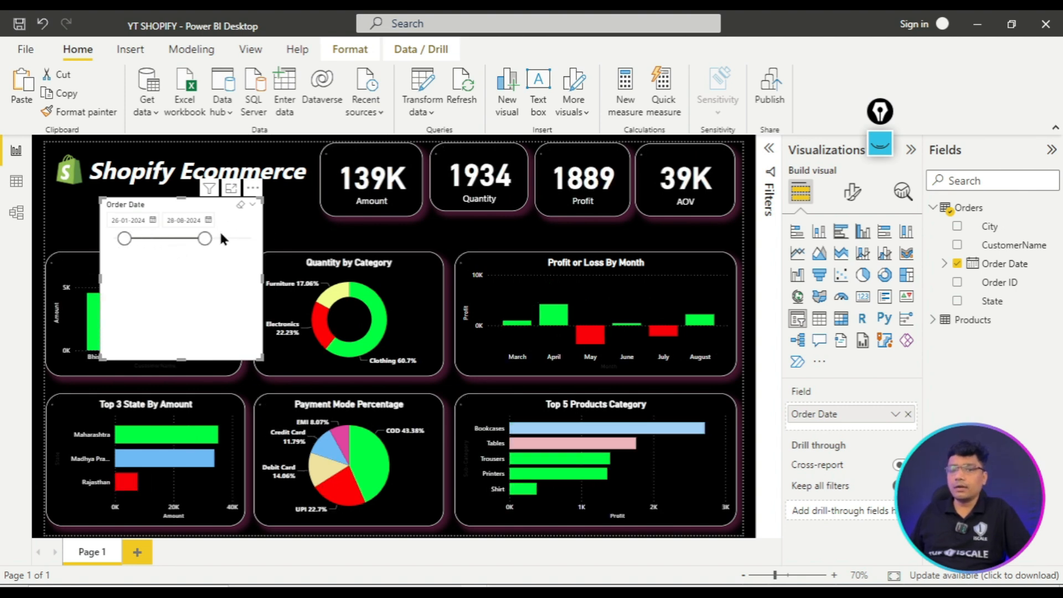
- Add Quarter from the Order Date hierarchy to the slicer, then deselect the slicer
left_click(947, 266)
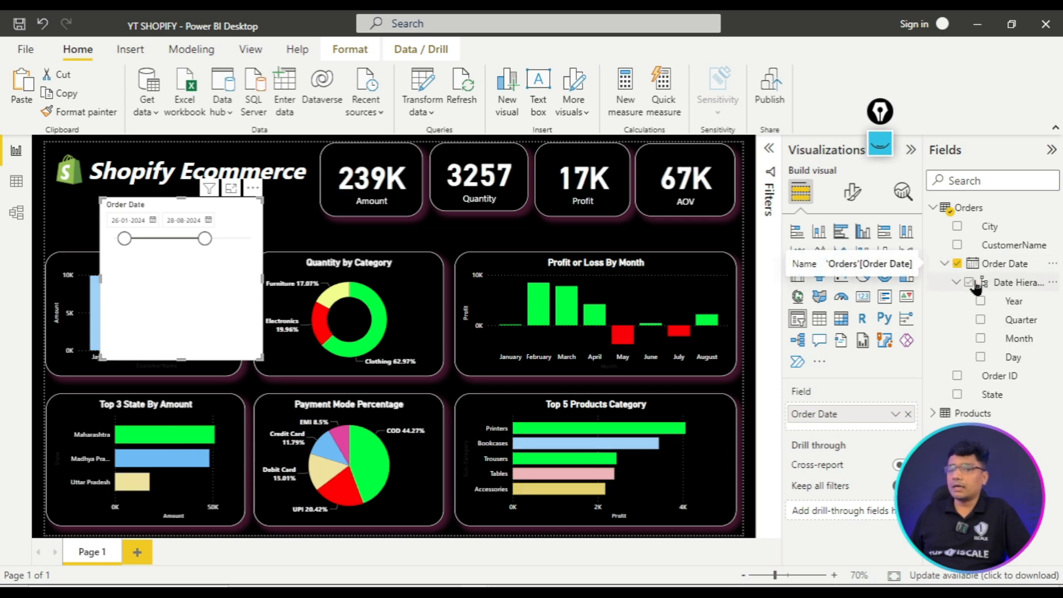
left_click(981, 321)
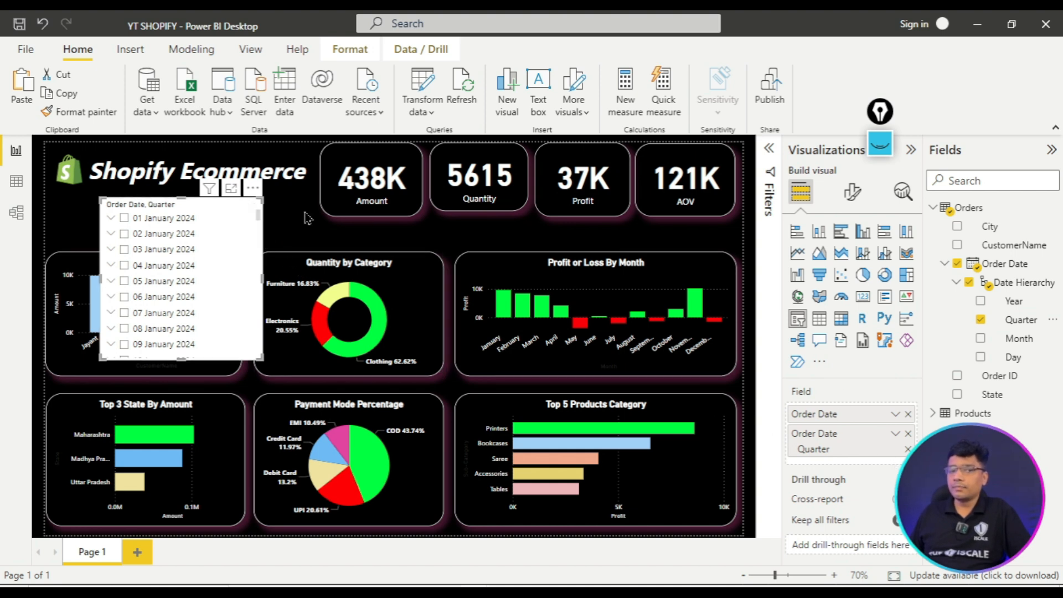
left_click(493, 247)
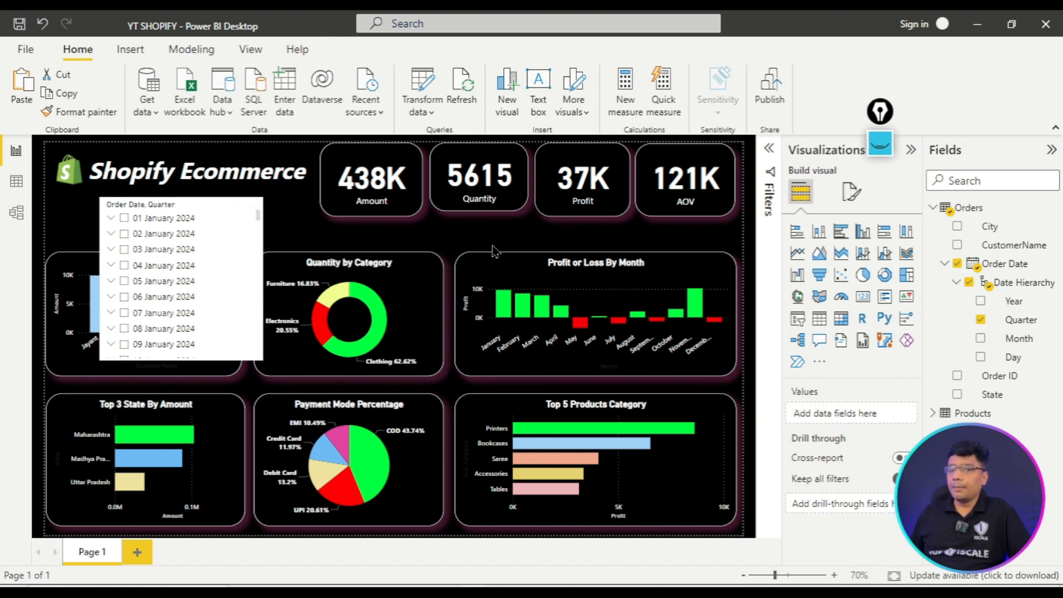
- Filter the slicer to 01 January 2024, clear that selection, and choose the List slicer type
left_click(247, 221)
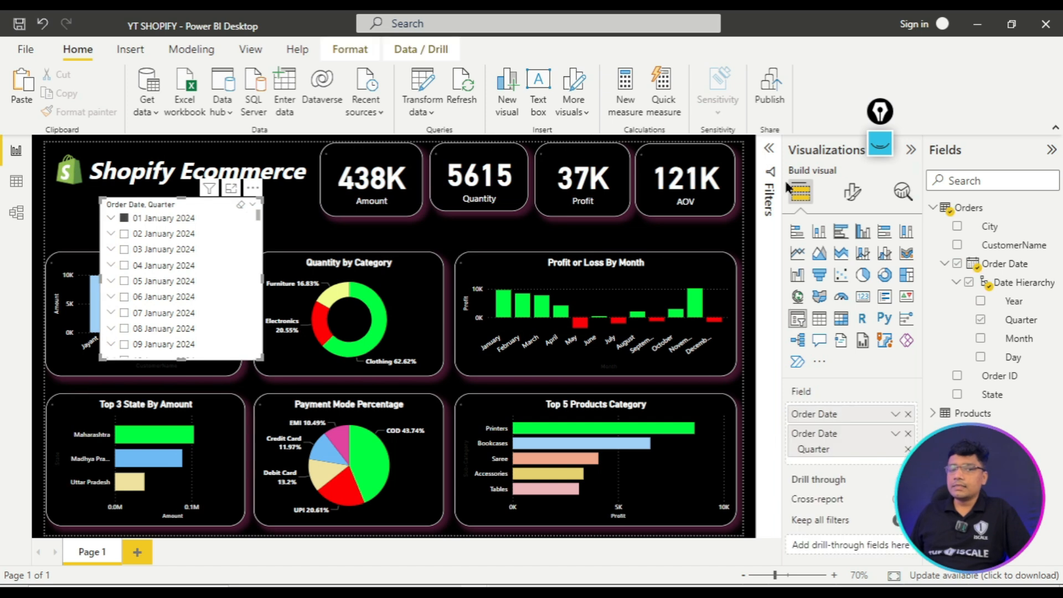
left_click(851, 194)
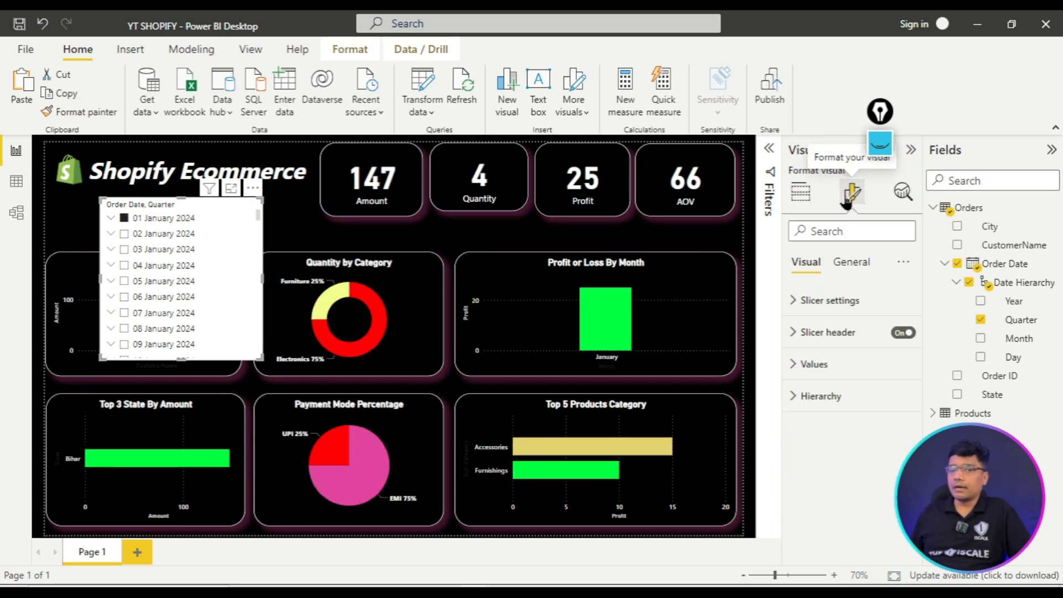
left_click(124, 221)
left_click(241, 205)
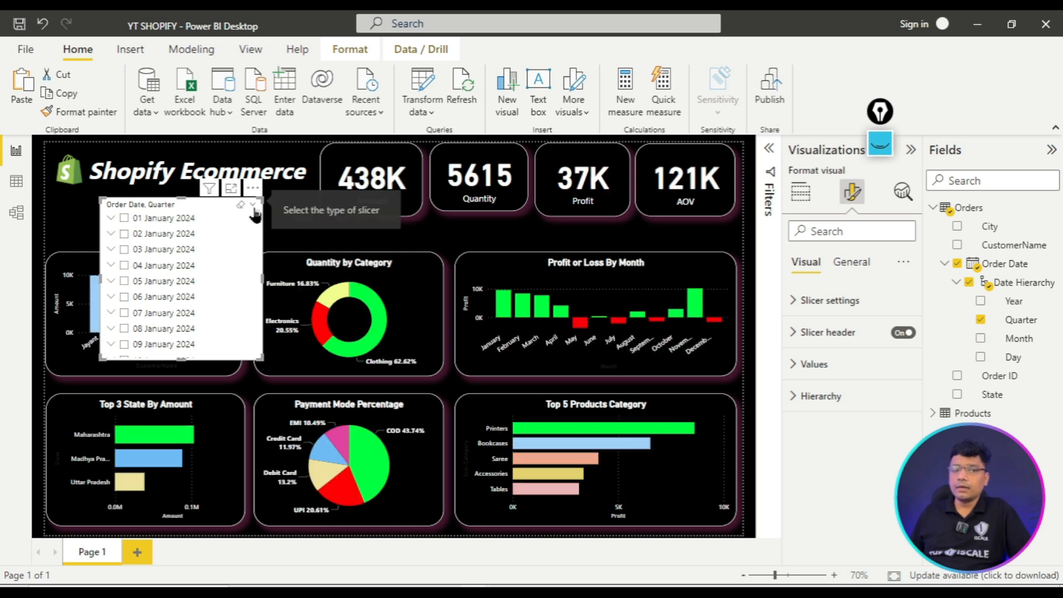
left_click(252, 205)
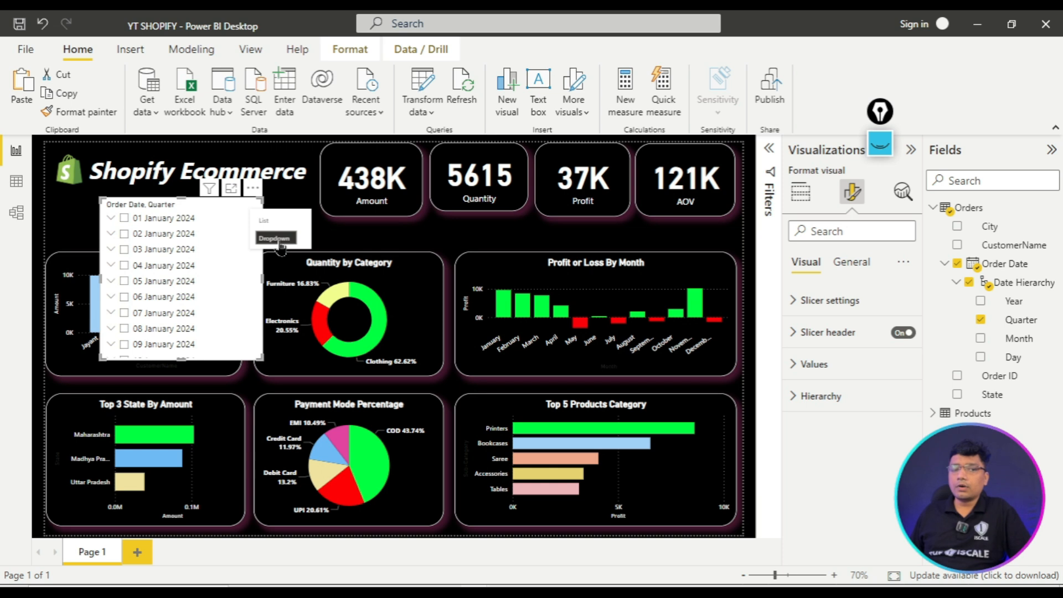
left_click(264, 221)
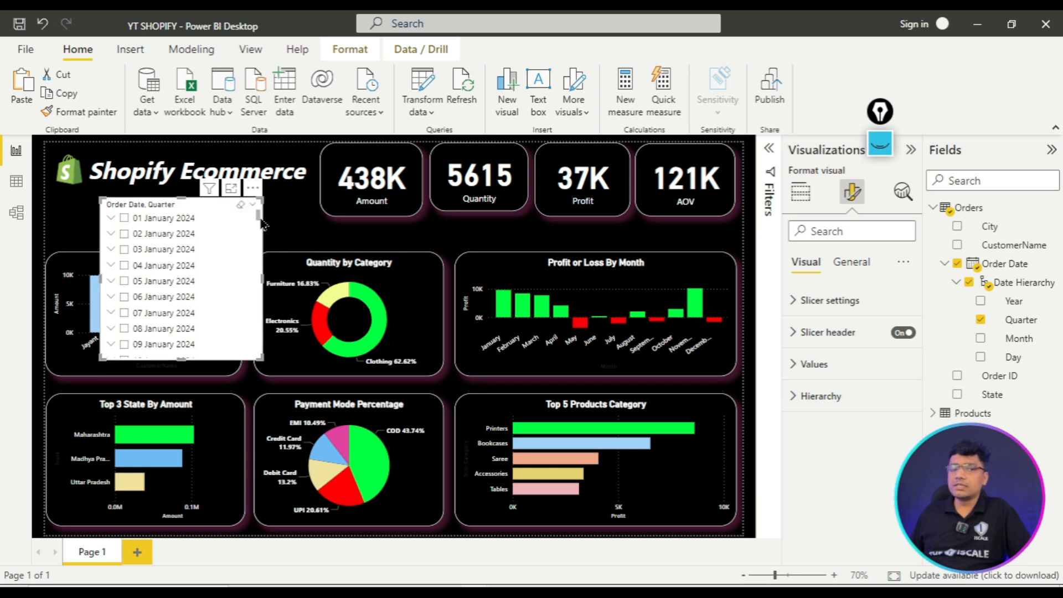
- Try the slicer's Single select and "Select all" options, switching each on and back off
left_click(831, 300)
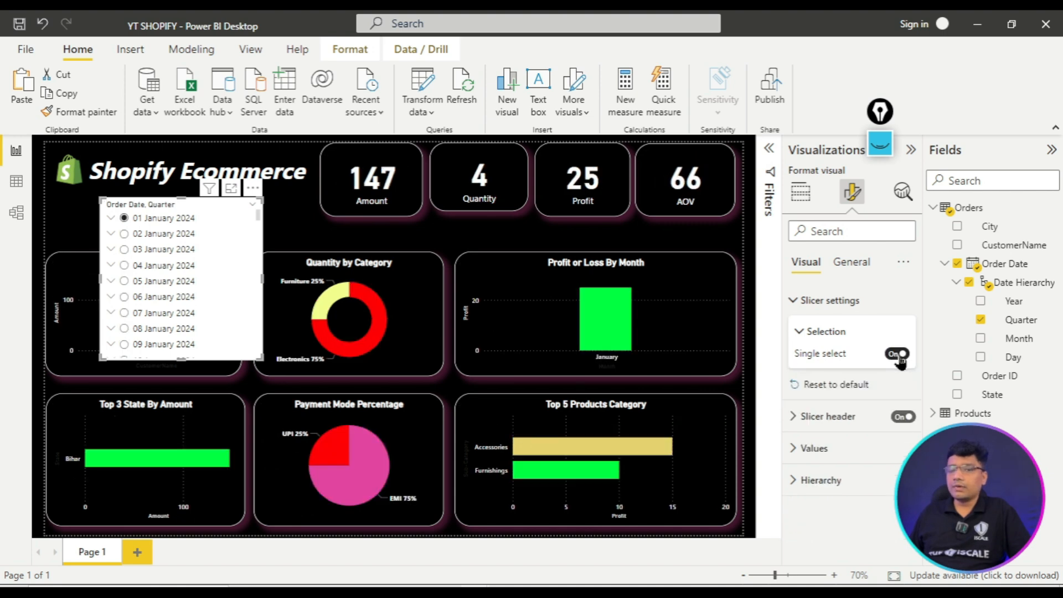
left_click(898, 356)
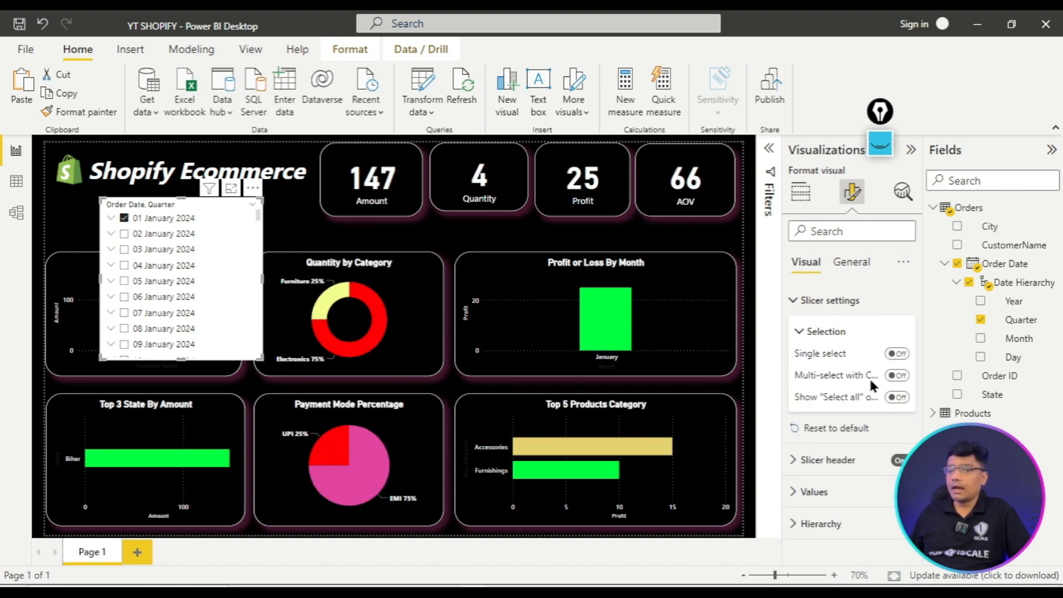
left_click(894, 402)
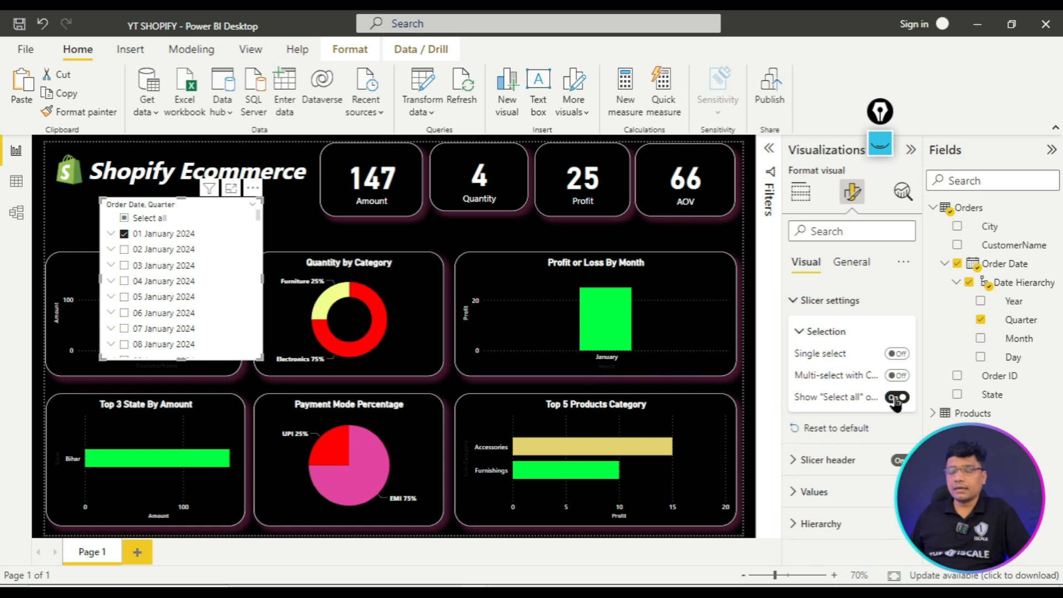
left_click(893, 394)
left_click(811, 332)
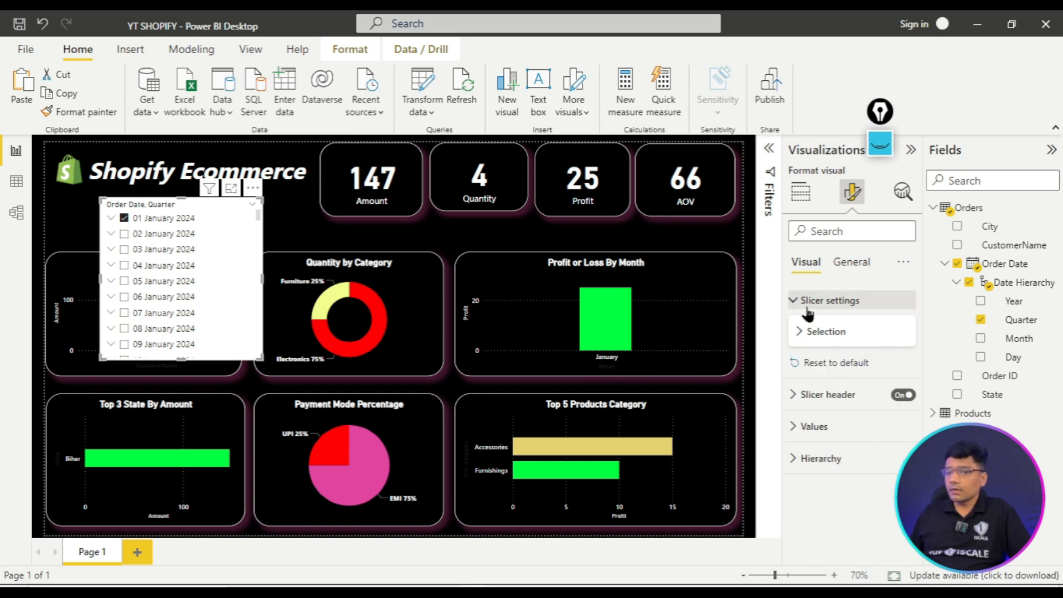
left_click(808, 310)
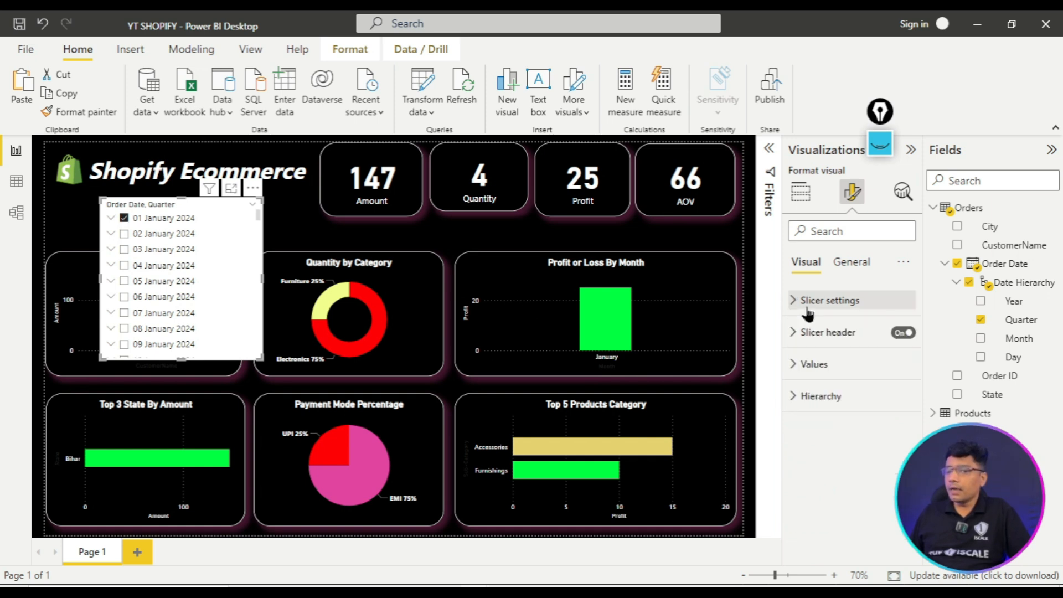
- Replace the slicer's Order Date fields with only Quarter from the Date Hierarchy
left_click(957, 264)
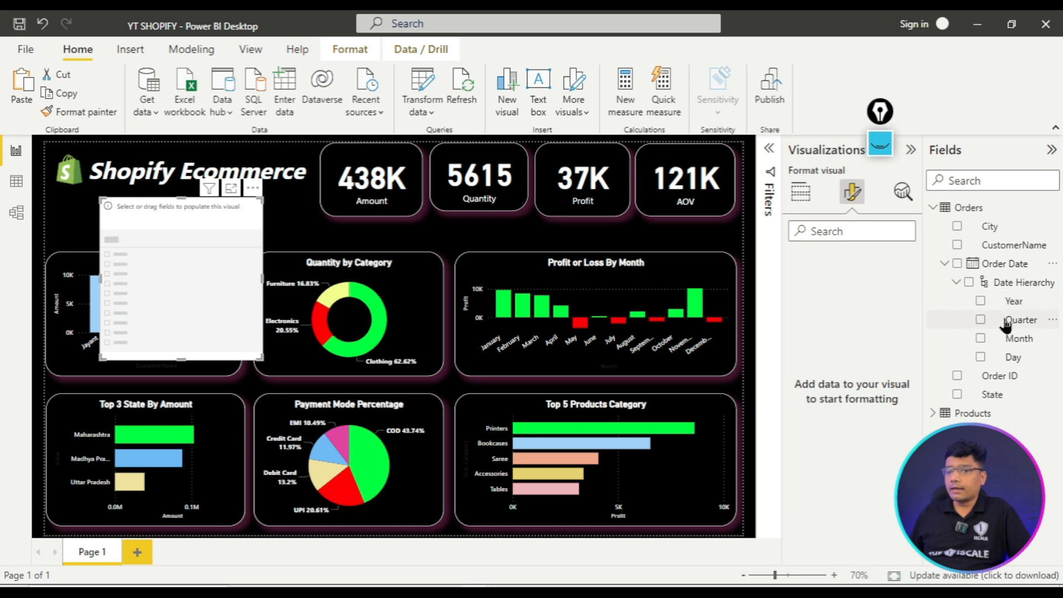
left_click(1004, 323)
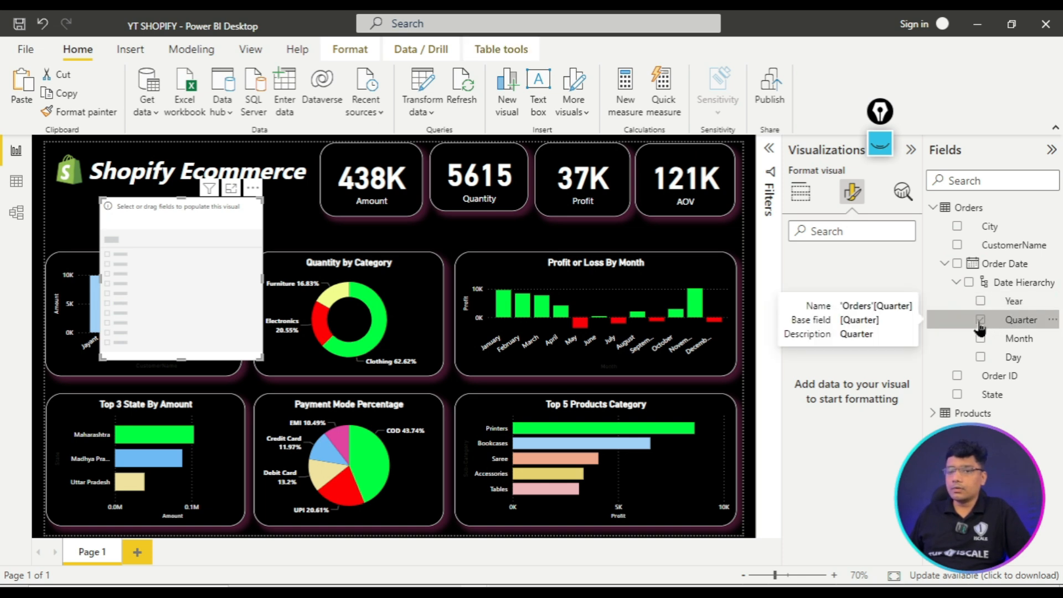
left_click(980, 323)
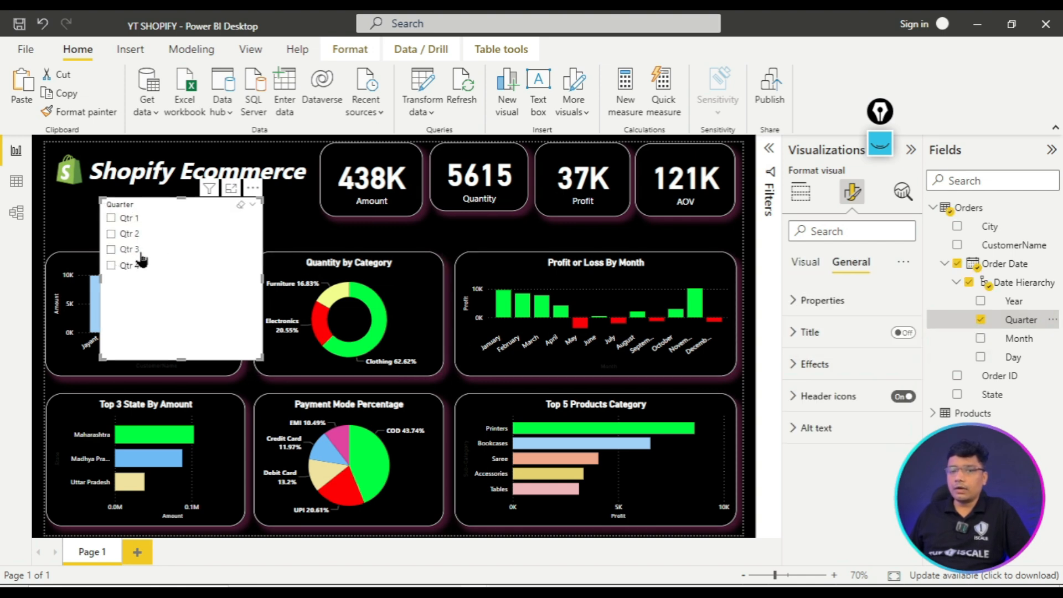
- Try the Dropdown type for the quarter slicer, then return it to List
left_click(253, 209)
left_click(274, 238)
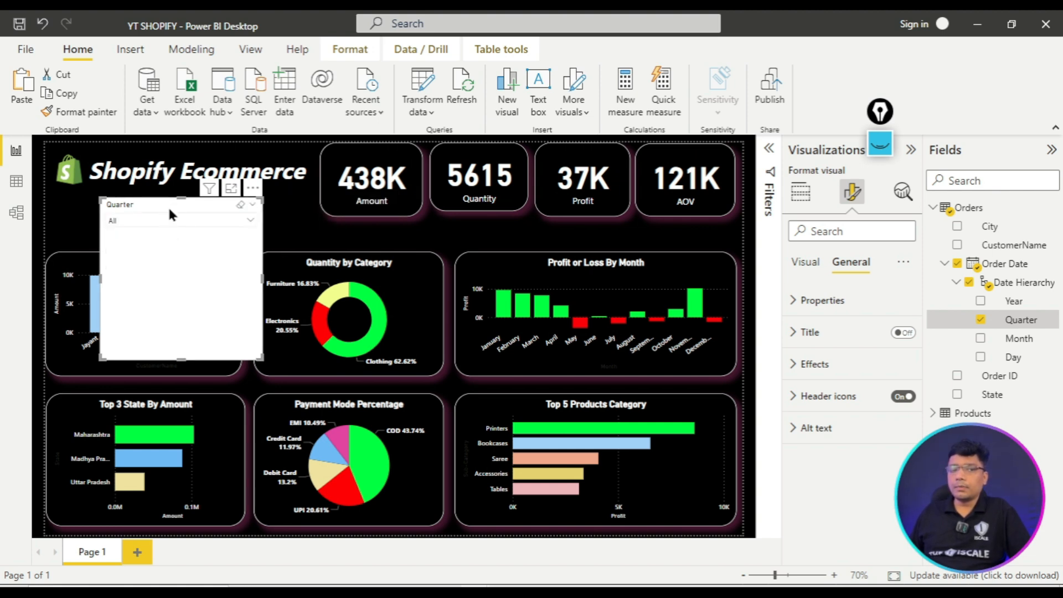
left_click(177, 217)
left_click(254, 208)
left_click(276, 221)
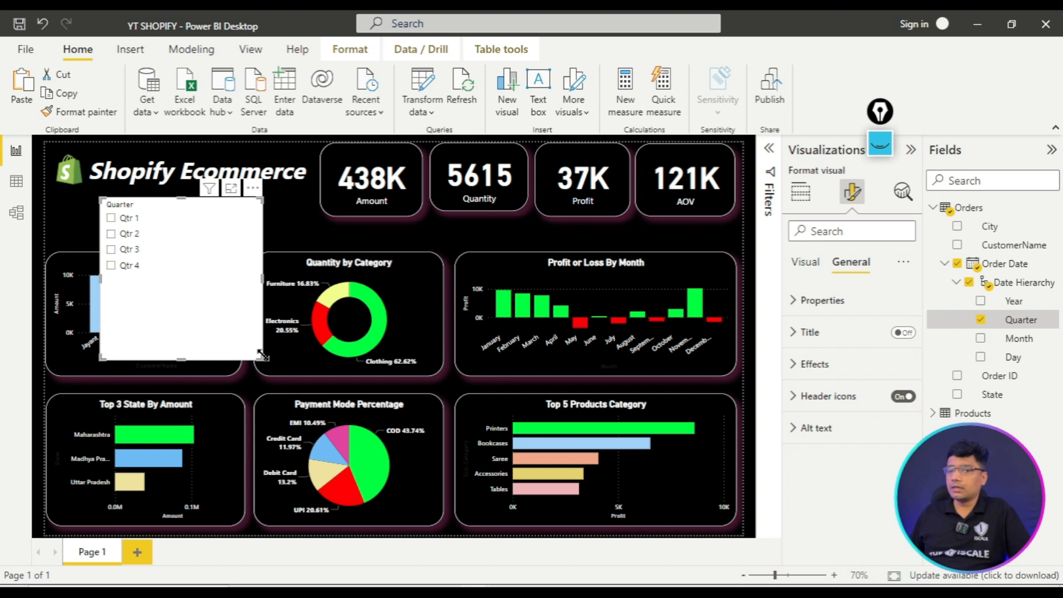
- Set the quarter slicer's orientation to Horizontal in its slicer settings
left_click(835, 302)
left_click(835, 302)
left_click(821, 265)
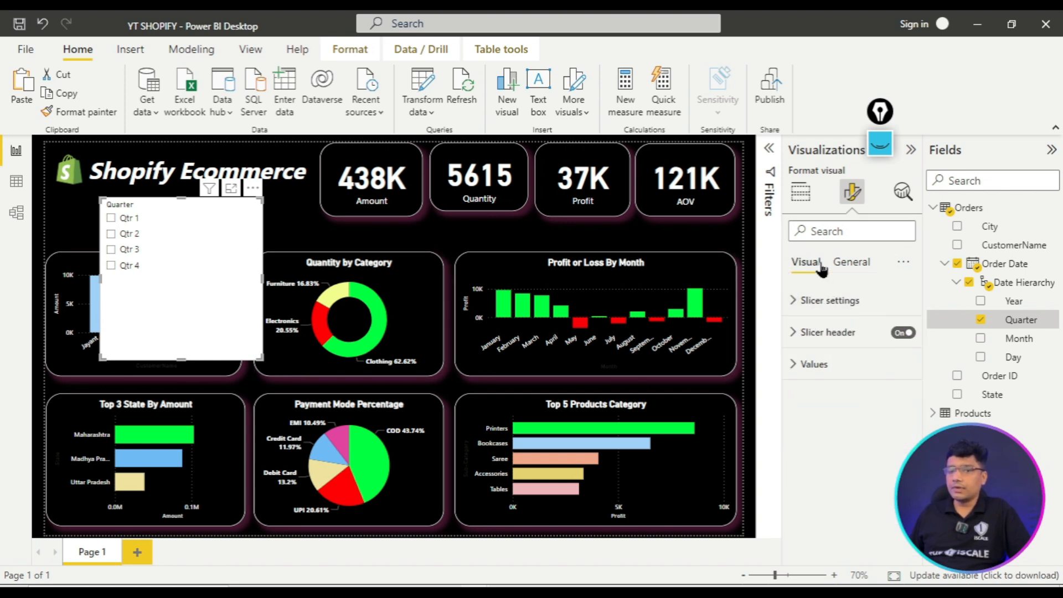
left_click(831, 300)
left_click(854, 376)
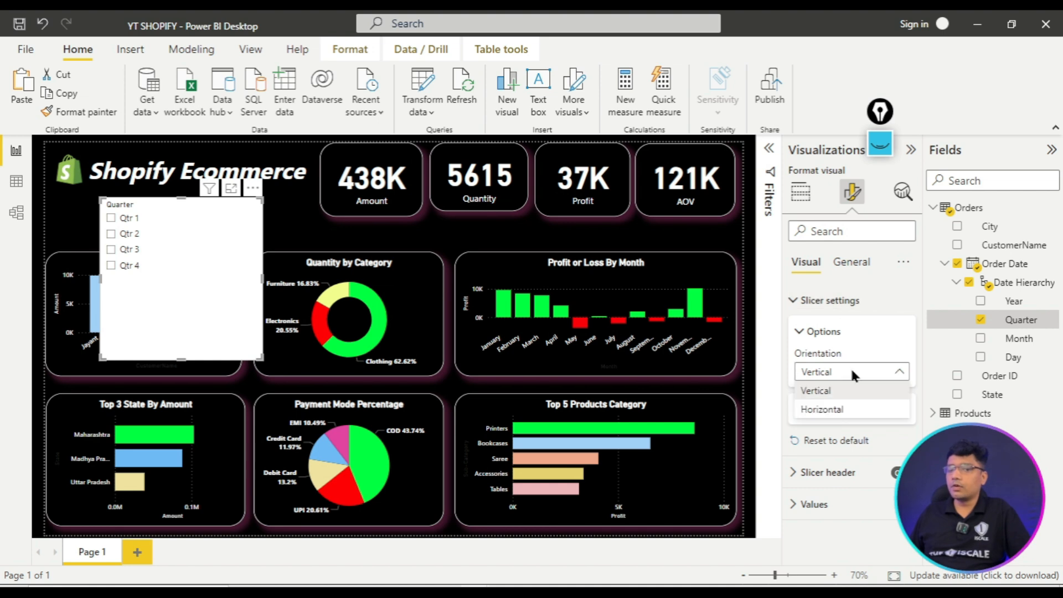
left_click(822, 410)
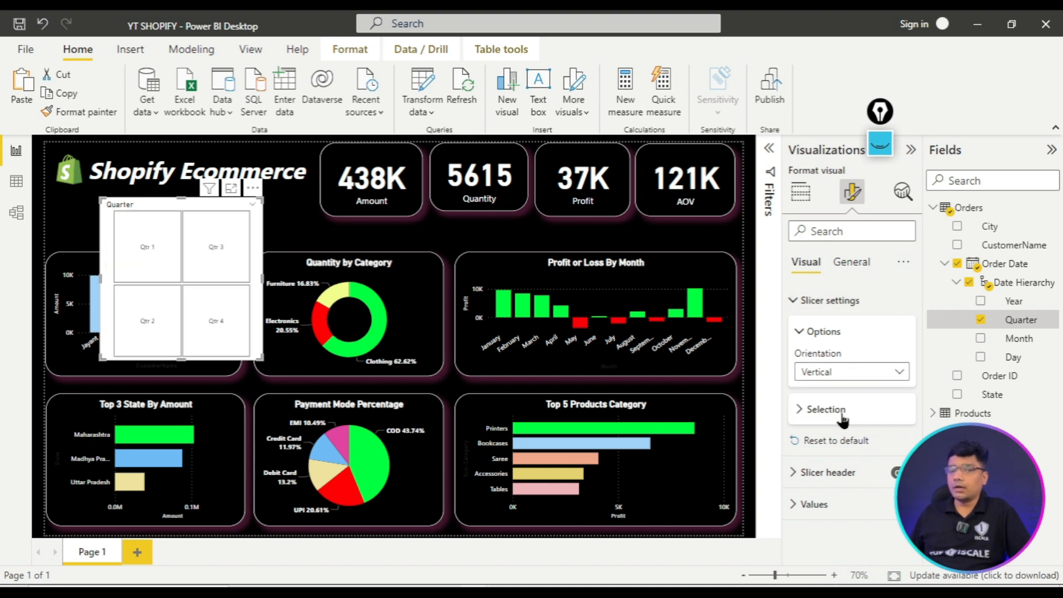
- Resize the quarter slicer into a single row of four quarters and place it beneath the Shopify Ecommerce title
left_click_drag(263, 360, 361, 242)
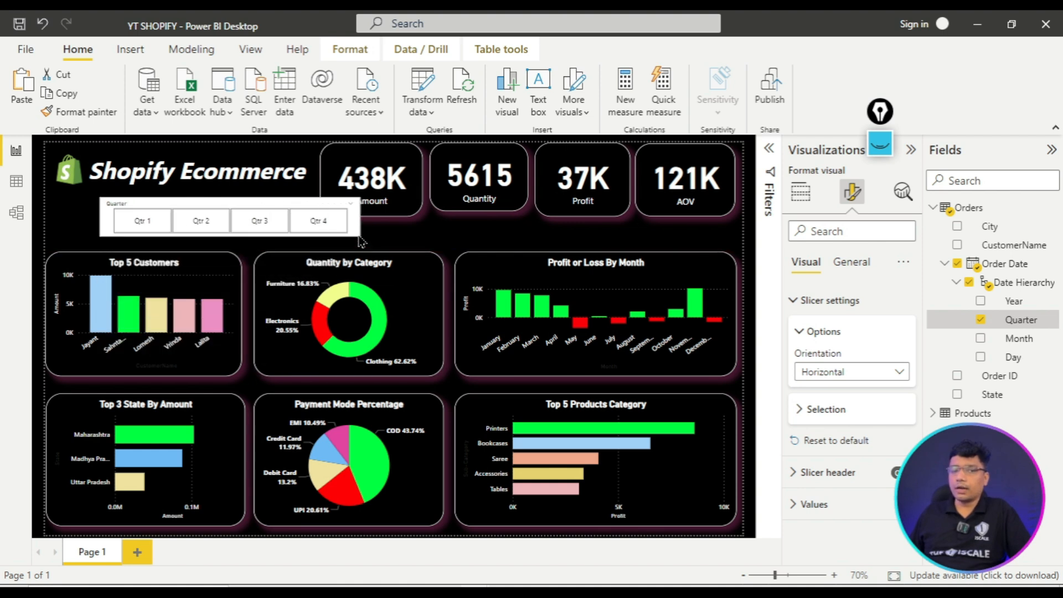
left_click_drag(247, 205, 239, 208)
left_click_drag(330, 236, 303, 237)
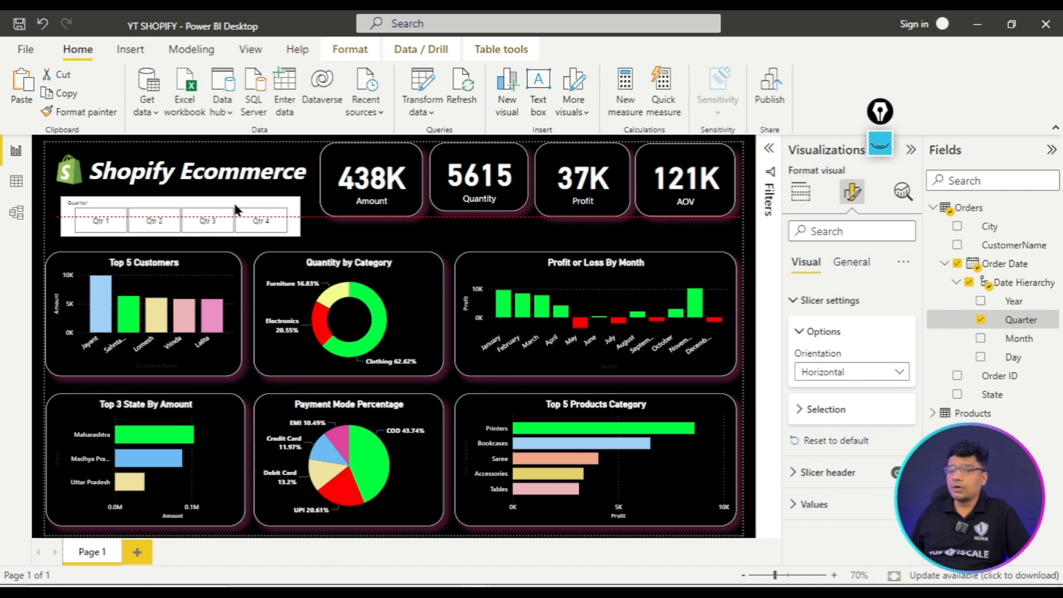
left_click(801, 335)
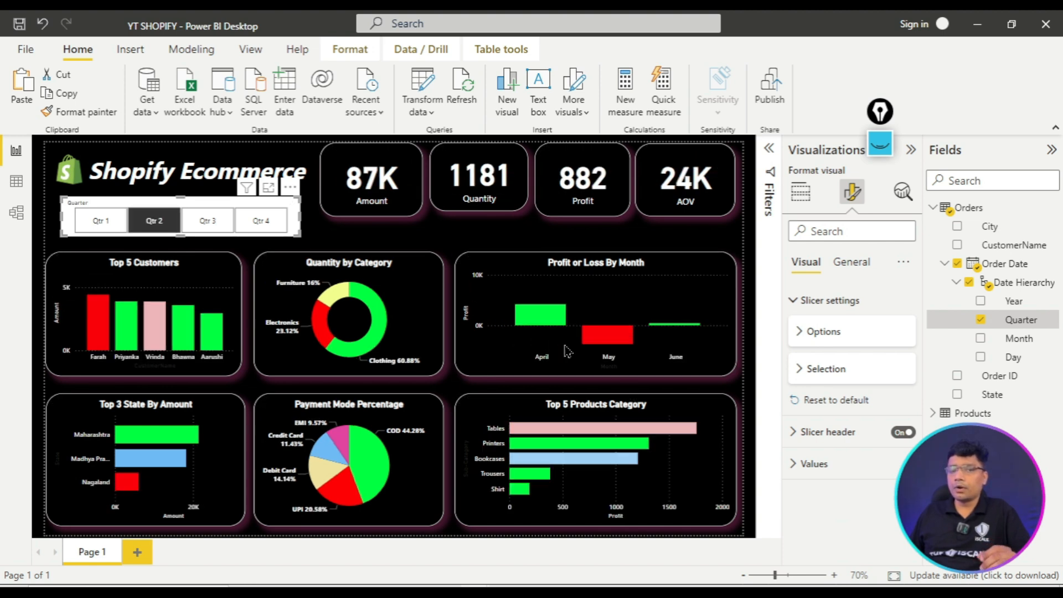
- Test the slicer by adding Qtr 3 to the Qtr 2 filter, filtering on Qtr 3 alone, and clearing the selection
left_click(207, 219)
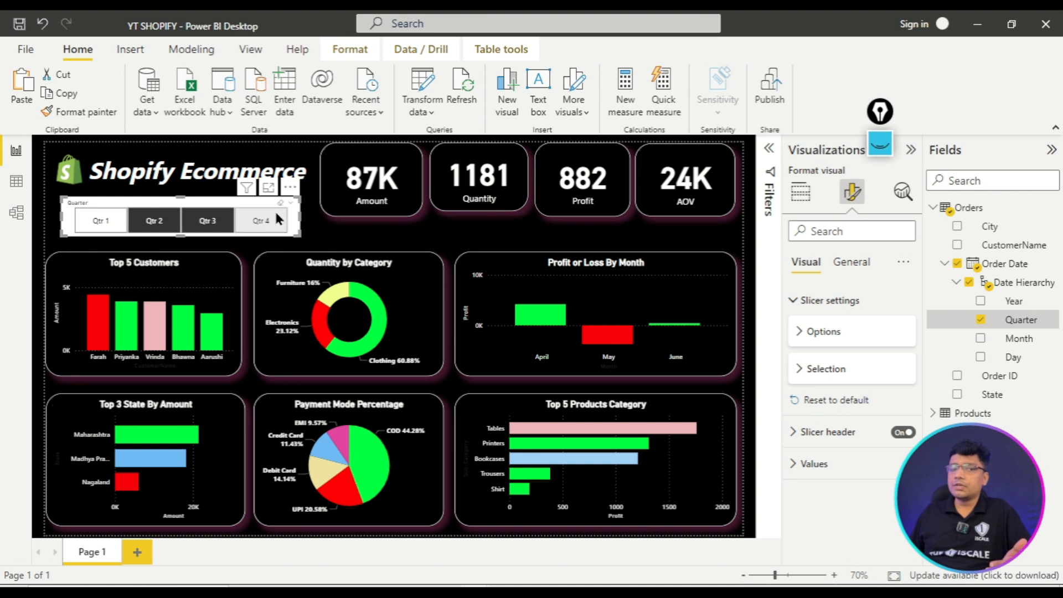
left_click(216, 228)
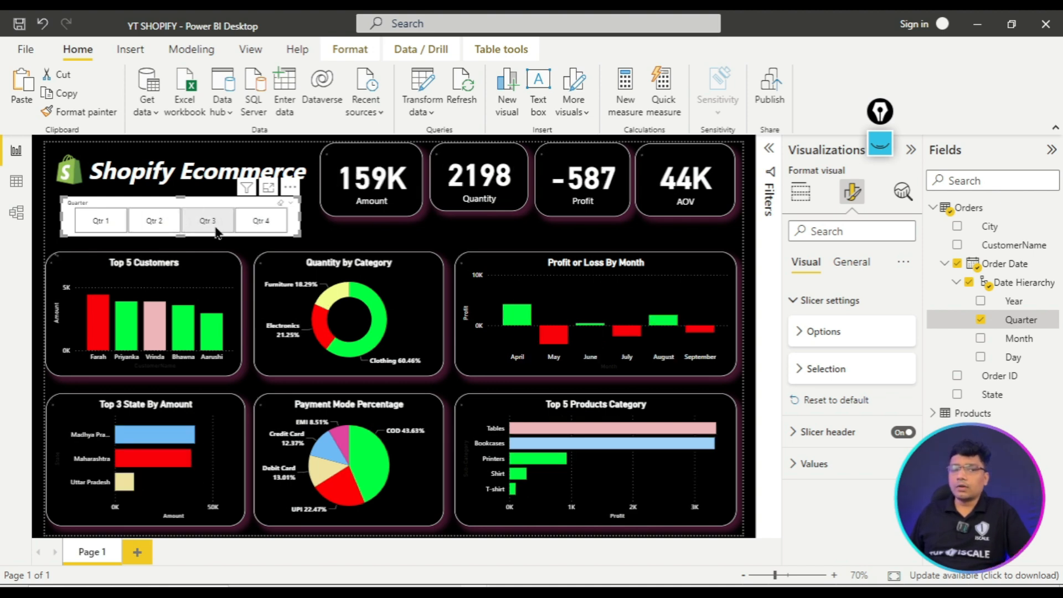
left_click(207, 221)
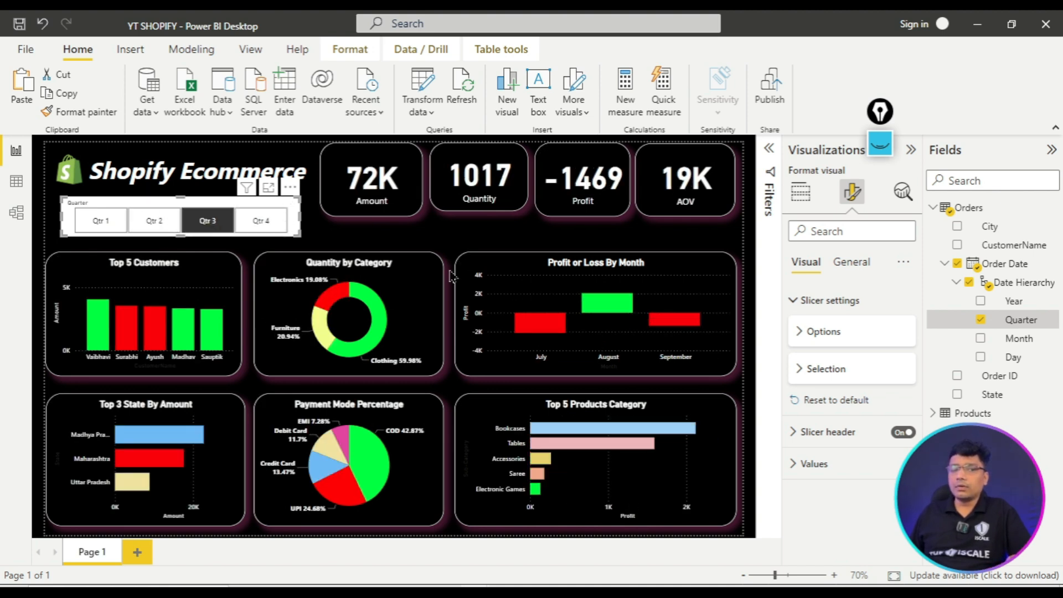
left_click(207, 220)
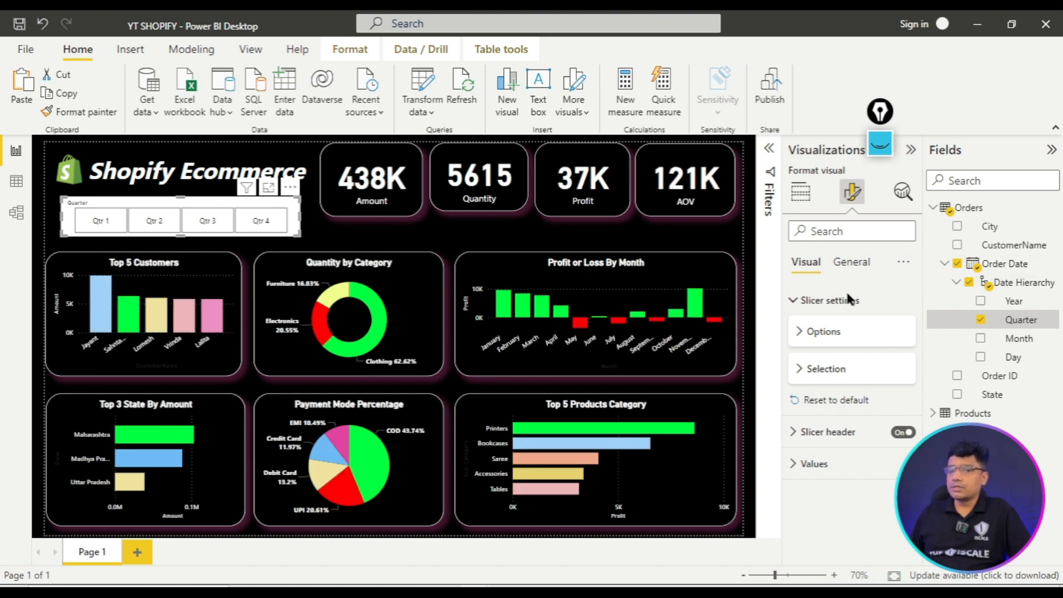
- Turn off the quarter slicer's header icons and background
left_click(852, 264)
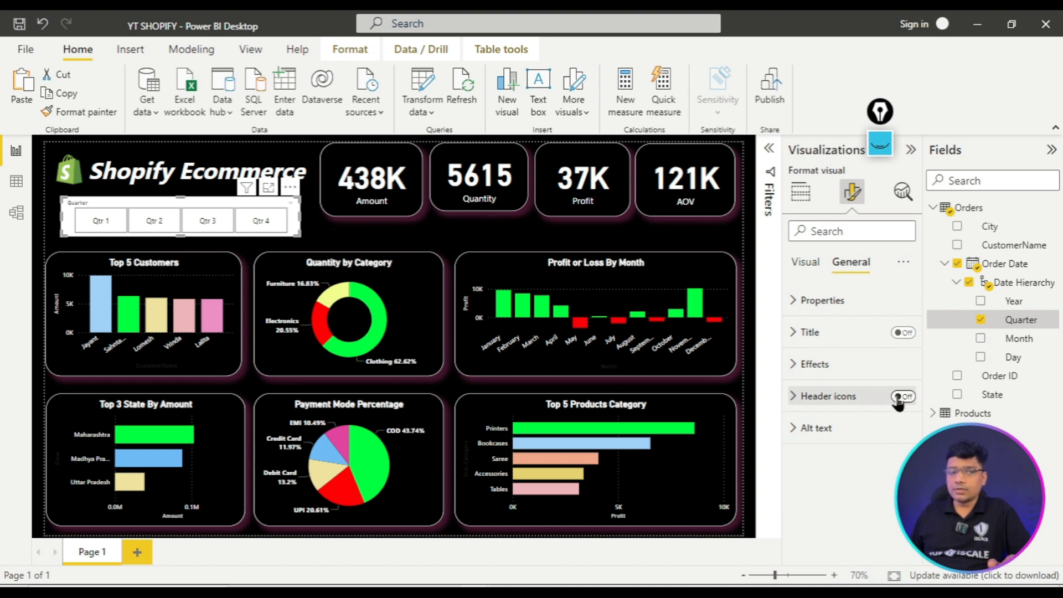
left_click(825, 365)
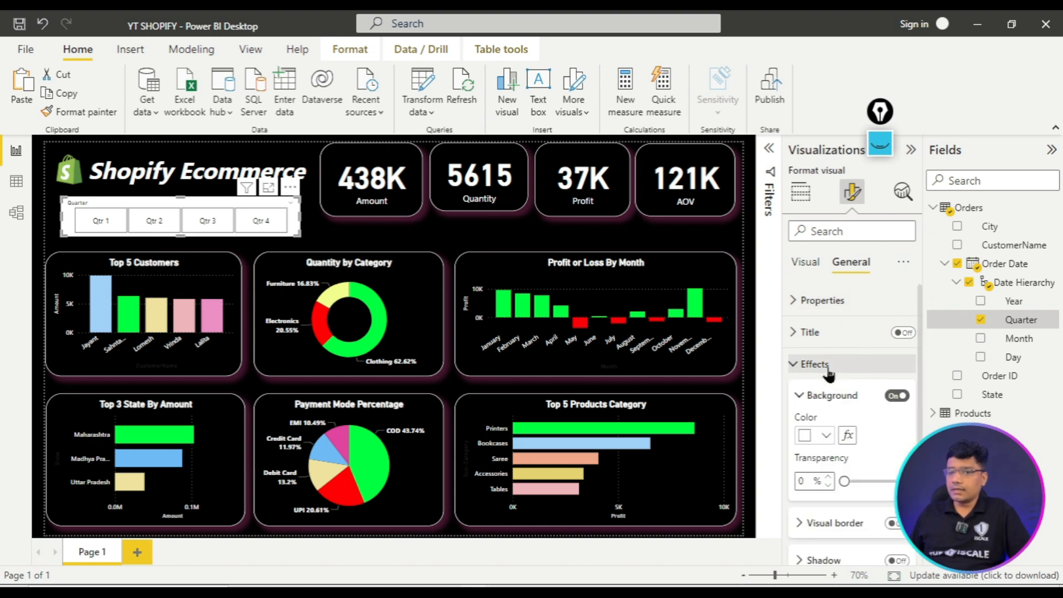
left_click(894, 396)
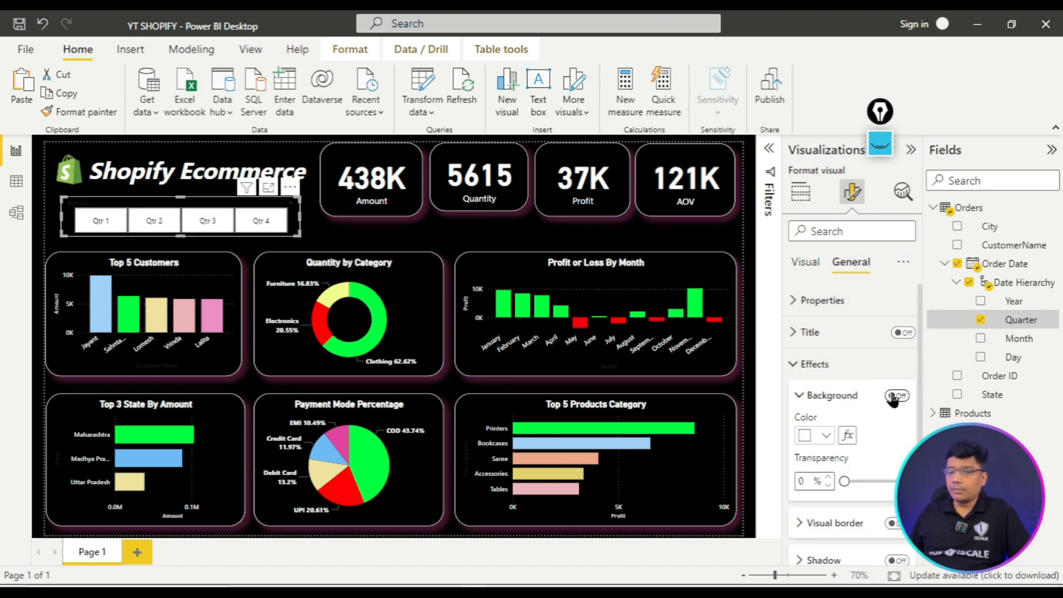
left_click(813, 398)
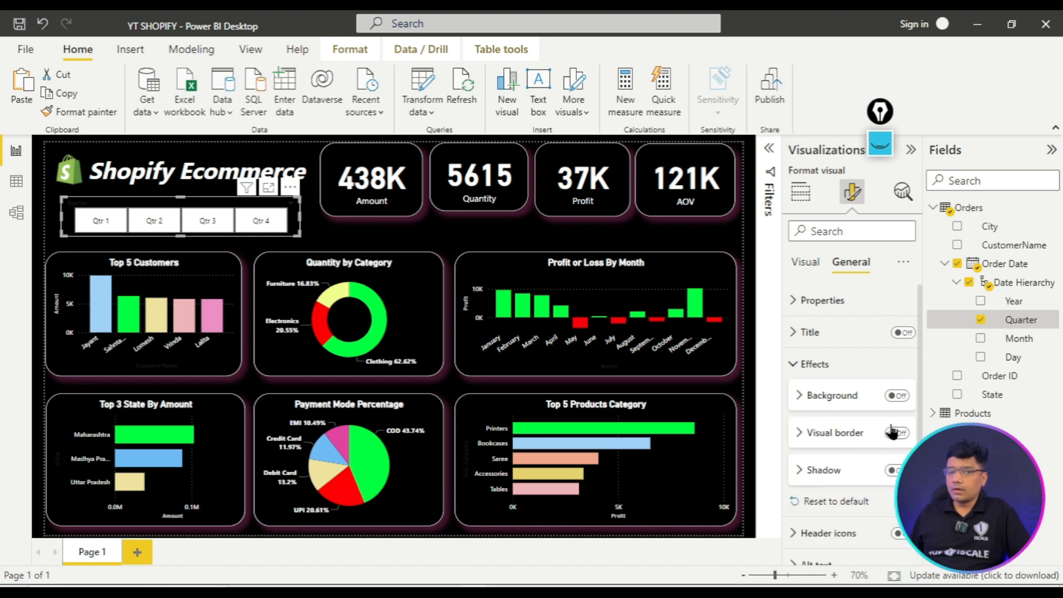
- Apply the quarter slicer's formatting to the Amount card with Format painter, then try to copy the card's formatting to the slicer
left_click(58, 113)
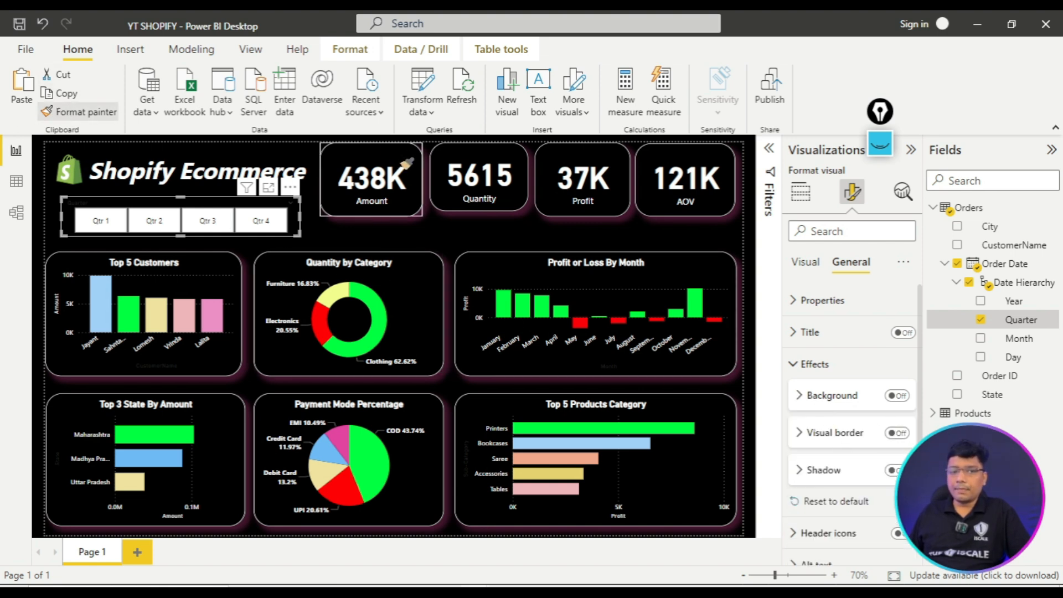
left_click(405, 161)
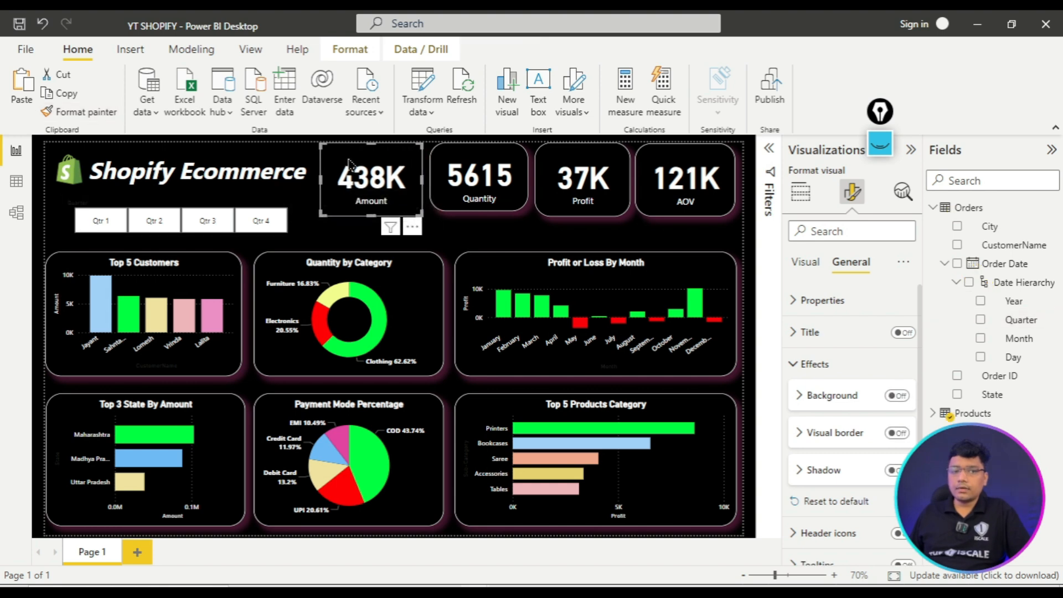
left_click(84, 112)
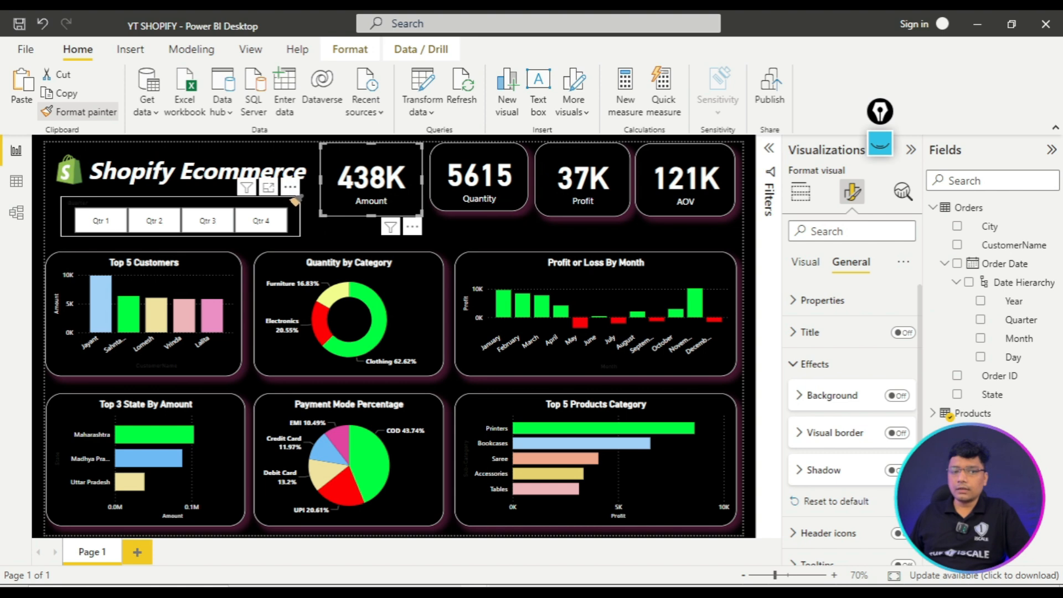
left_click(289, 186)
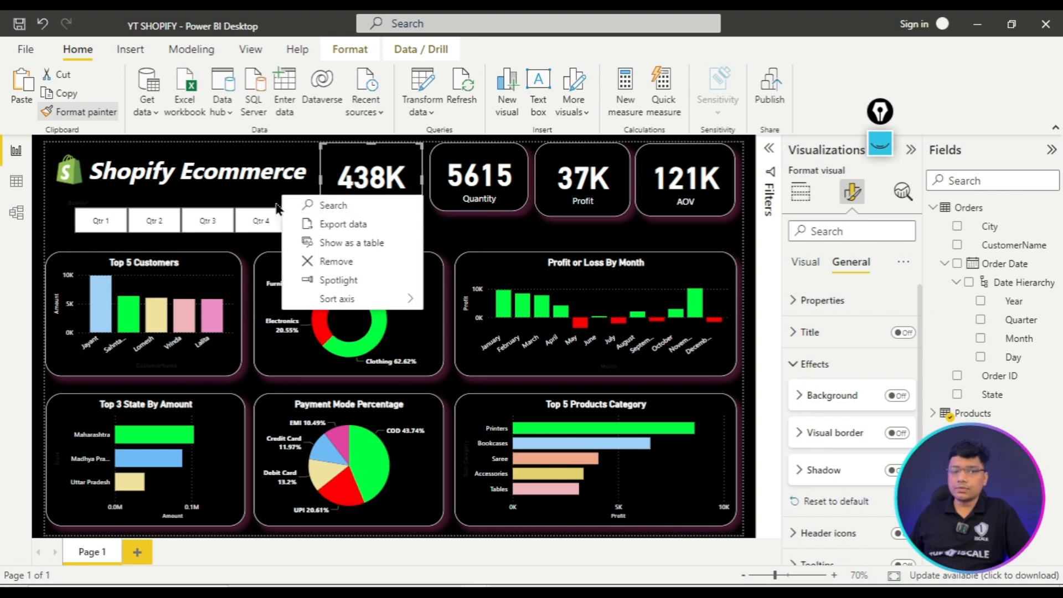
left_click(277, 207)
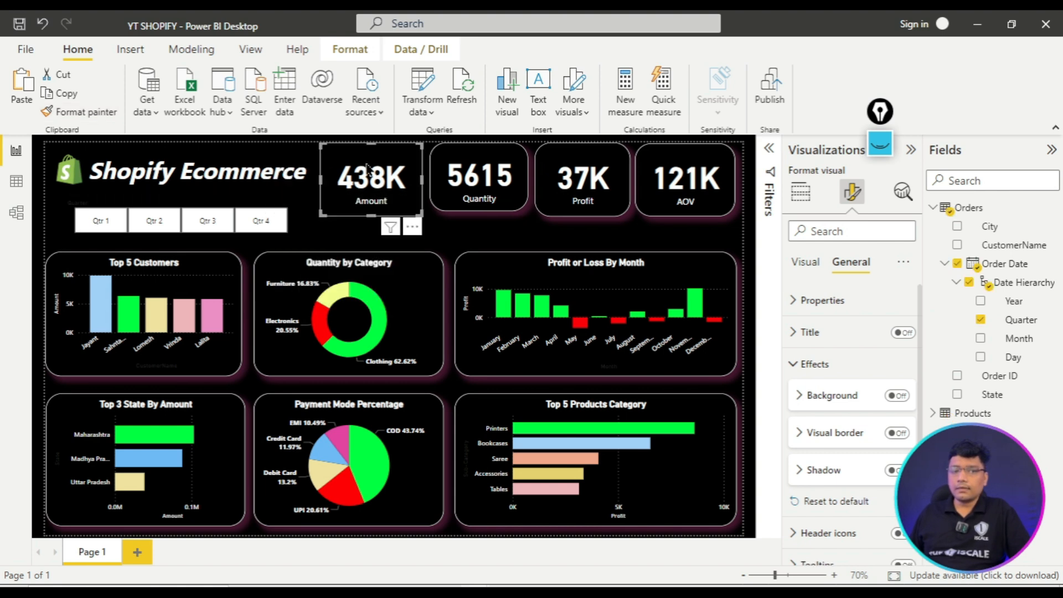
left_click(468, 259)
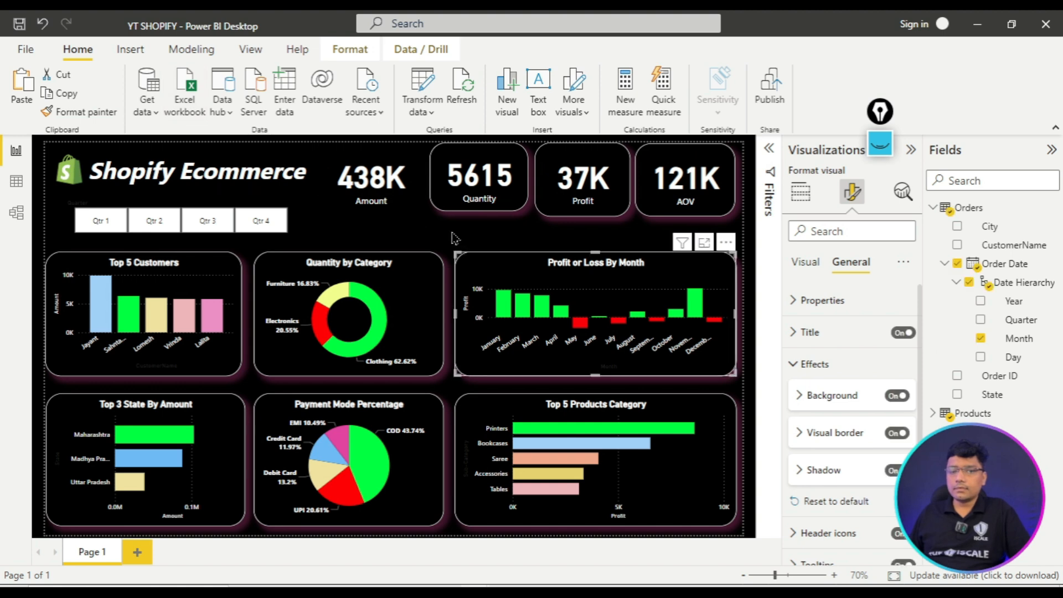
- Undo the recent Format painter changes to restore the Amount card's original border and shadow
left_click(453, 236)
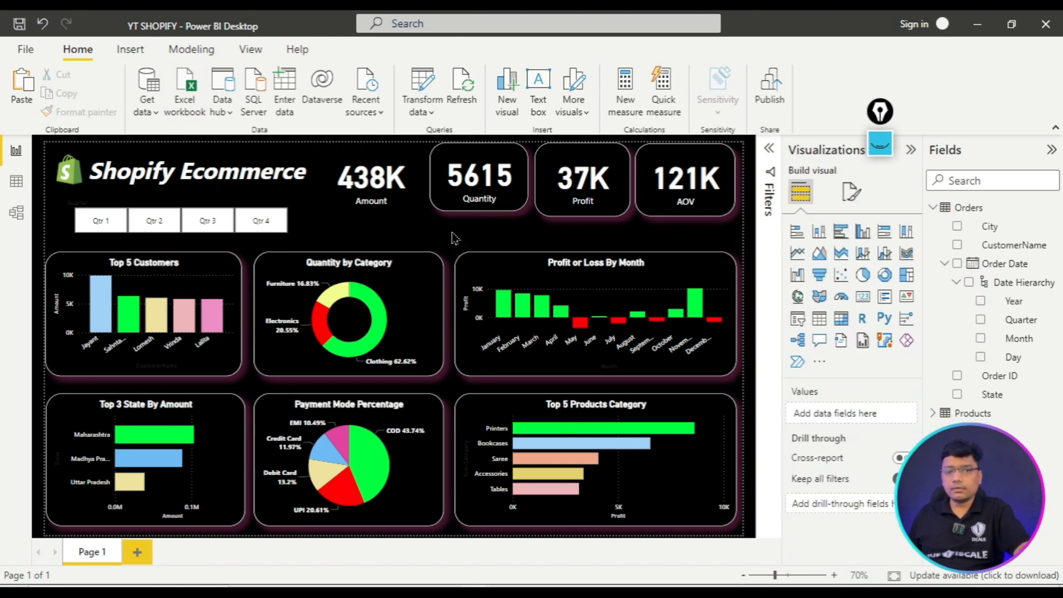
key("ctrl+z")
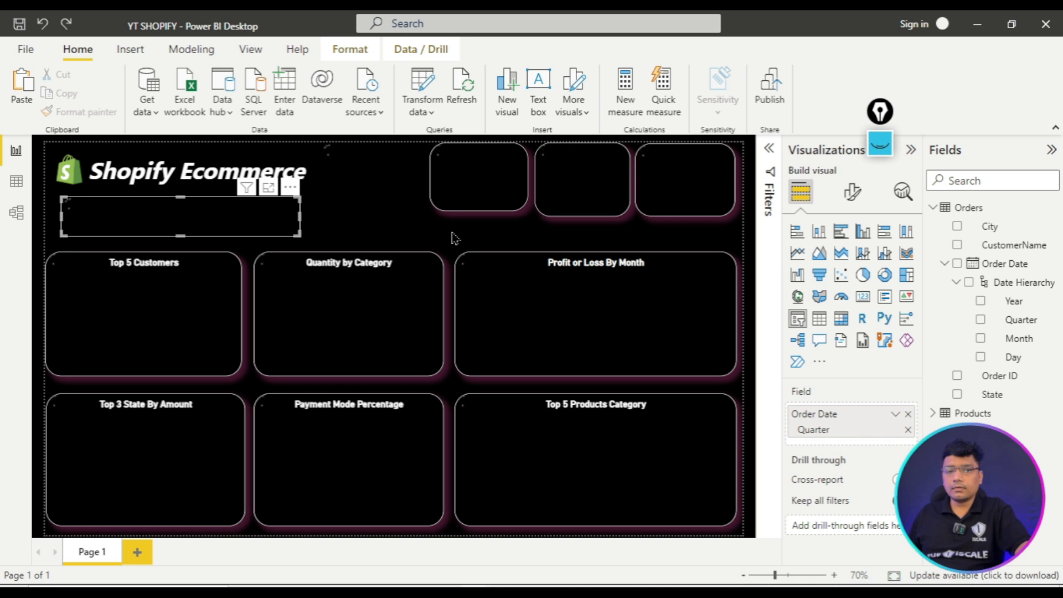
key("ctrl+z")
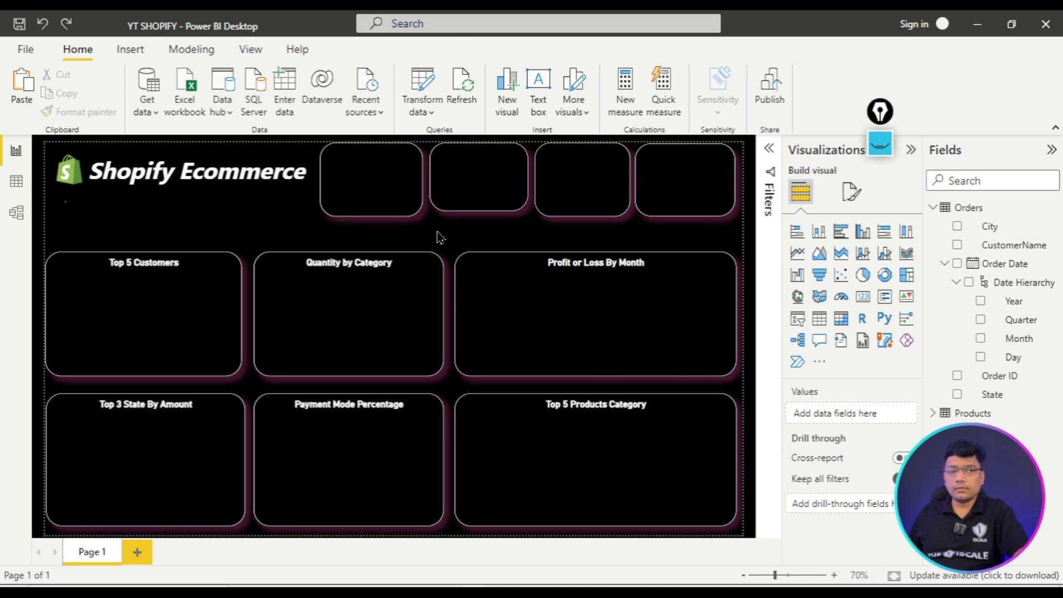
key("ctrl+z")
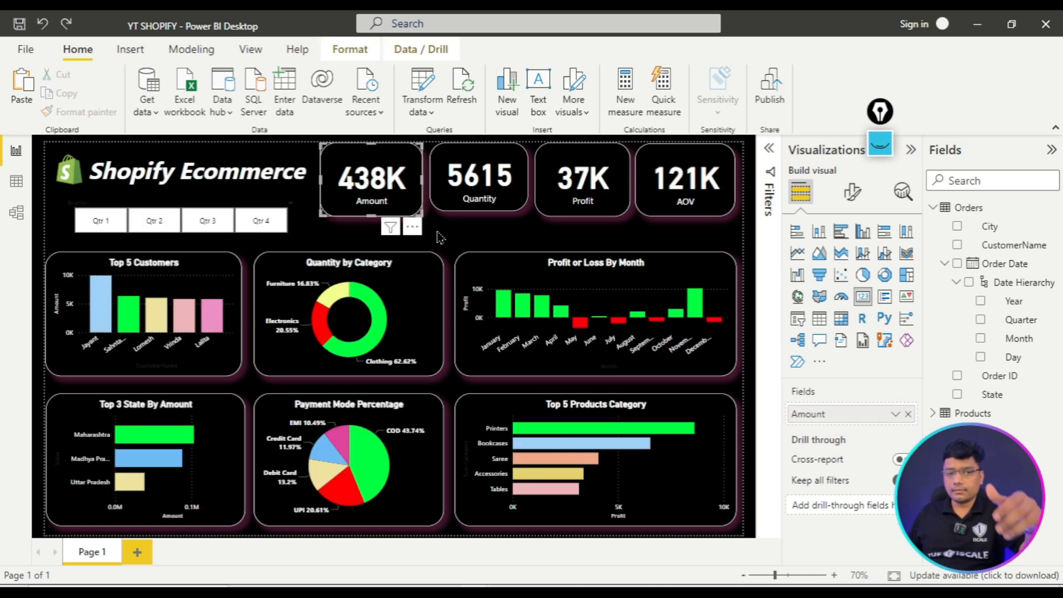
- Copy the Amount card's formatting onto the quarter slicer with Format painter
left_click(453, 244)
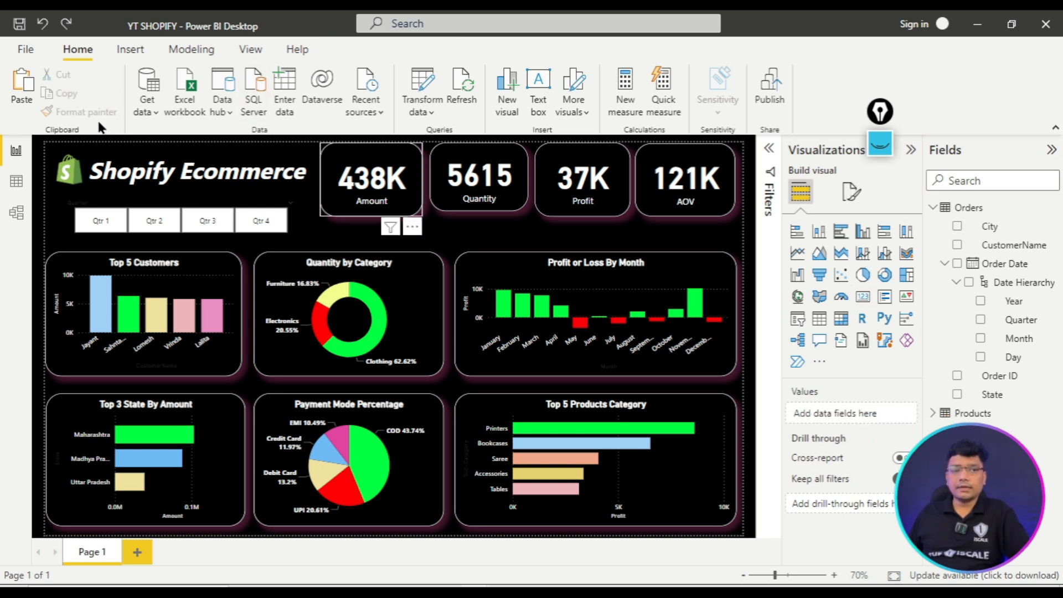
left_click(58, 112)
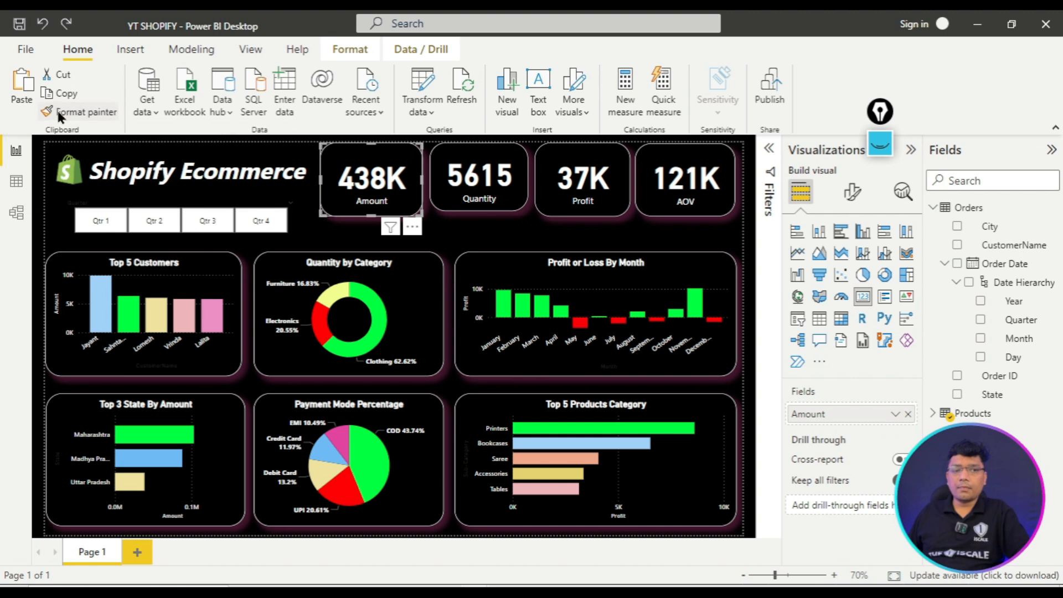
left_click(270, 203)
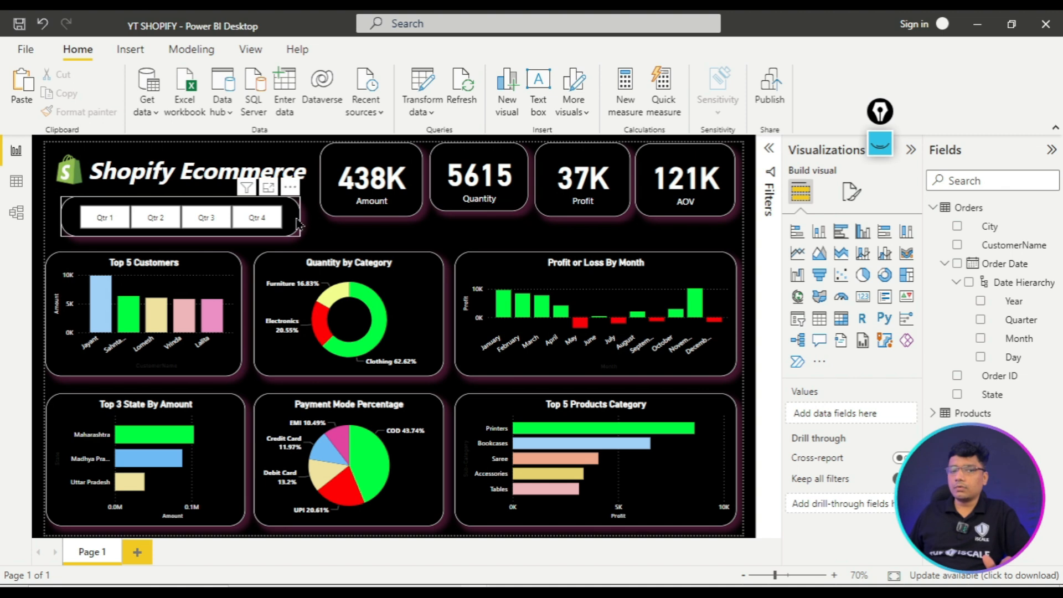
- Set the quarter slicer's header background to green and test the slicer with Qtr 4
left_click(846, 199)
left_click(836, 301)
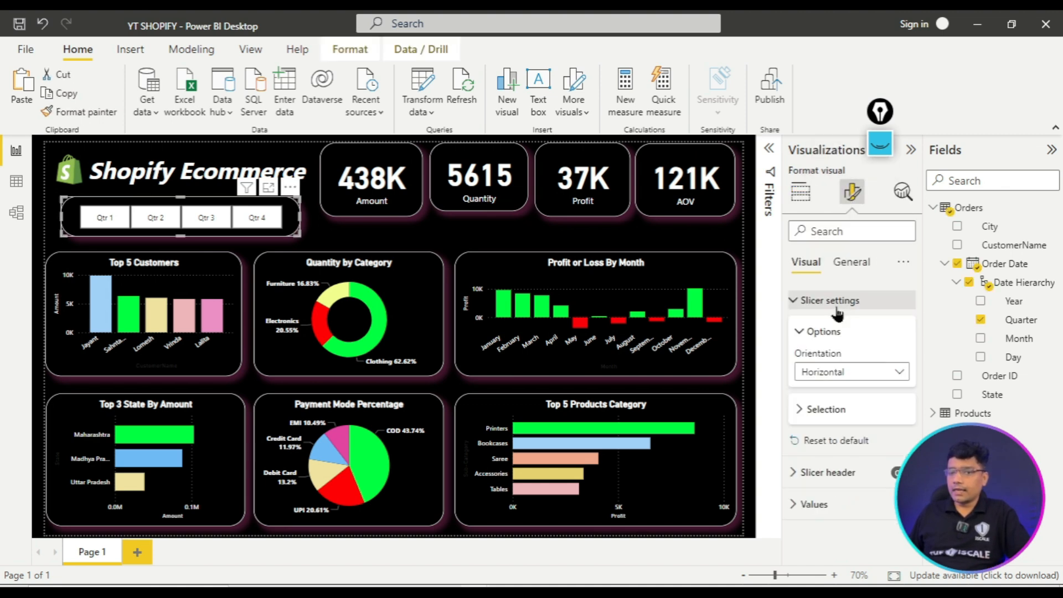
left_click(838, 304)
left_click(839, 333)
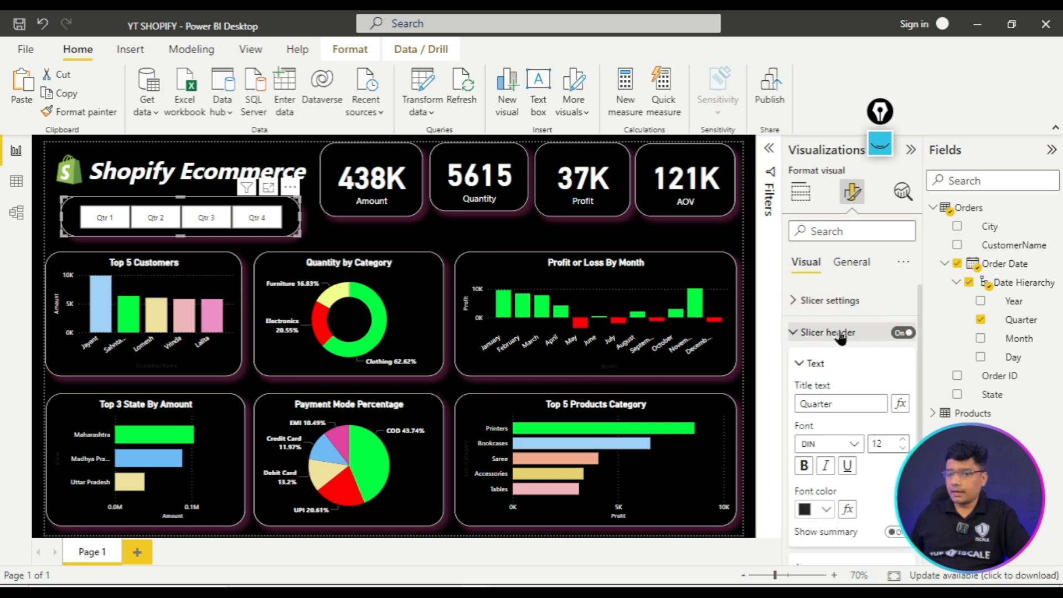
scroll(862, 488, "down", 2)
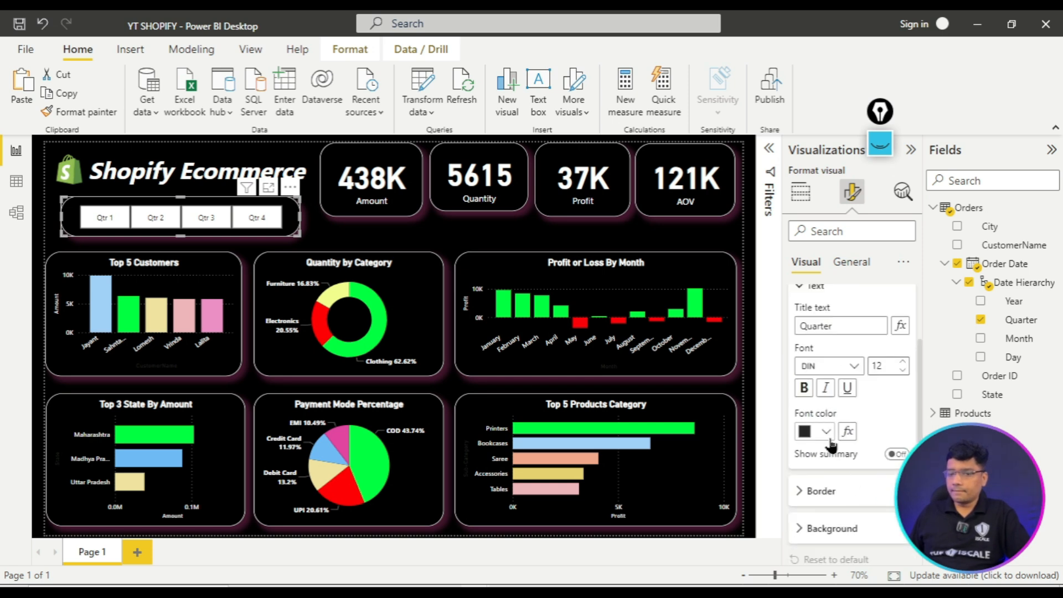
scroll(837, 500, "up", 2)
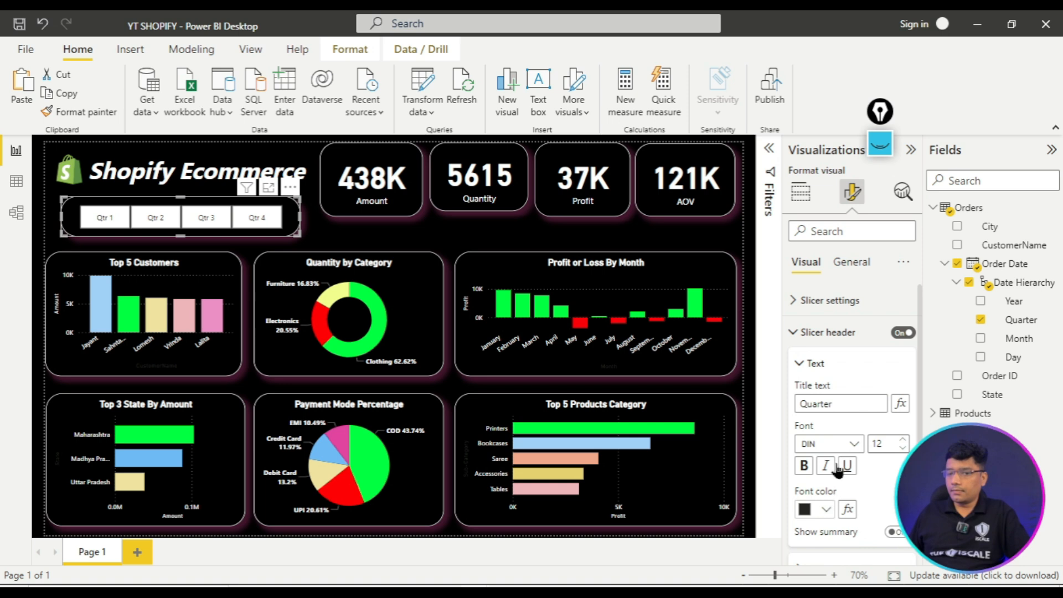
scroll(850, 501, "down", 3)
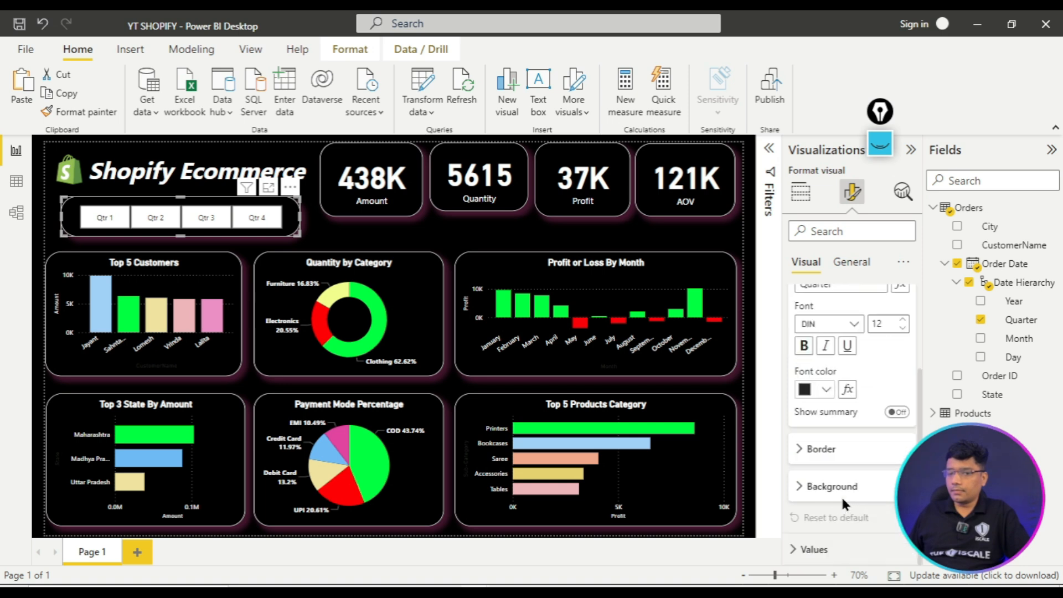
left_click(839, 497)
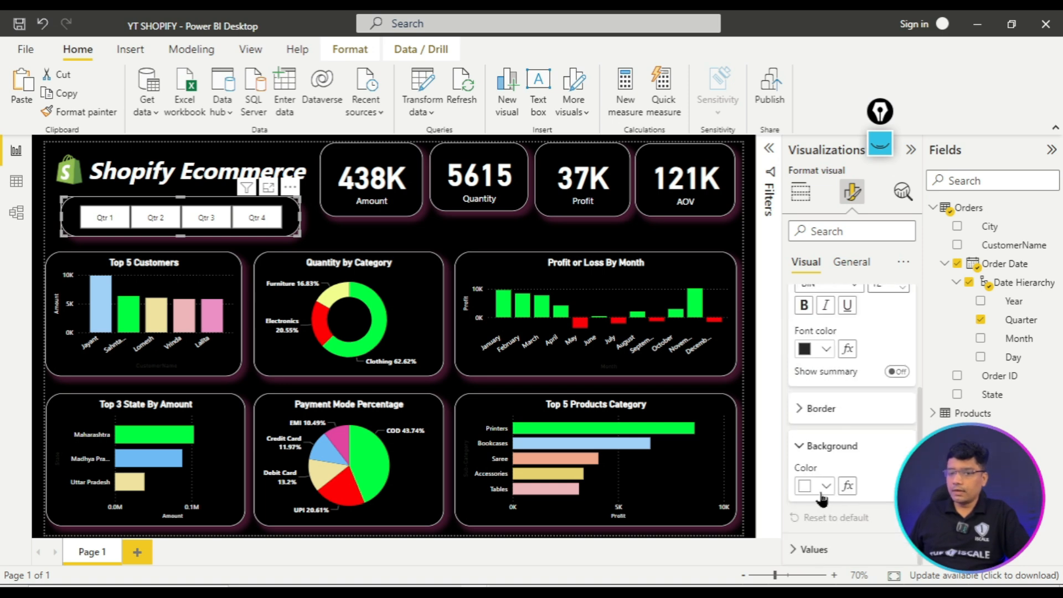
left_click(823, 490)
left_click(814, 419)
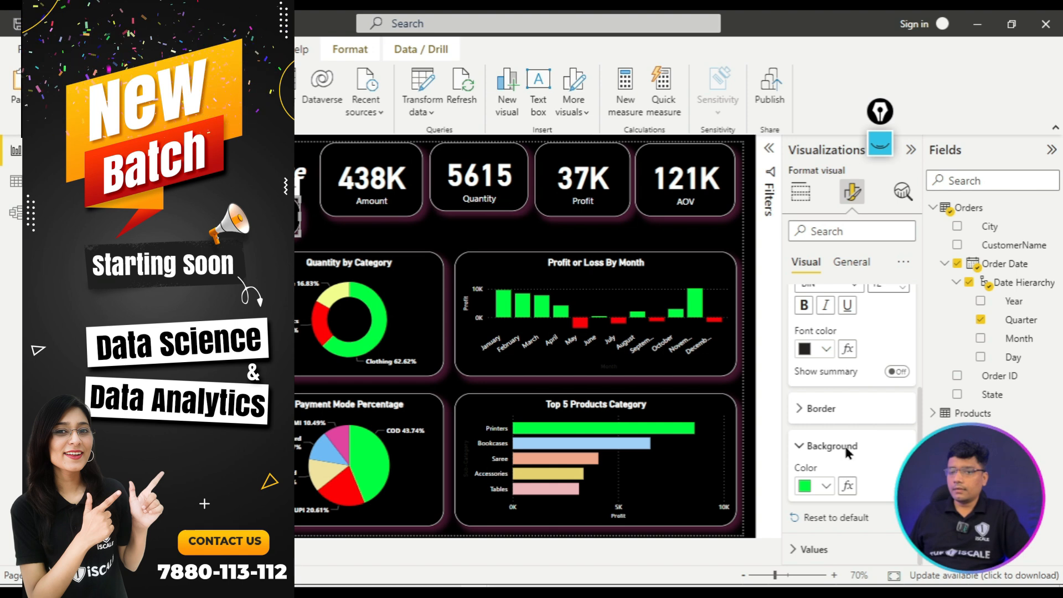
scroll(855, 465, "up", 3)
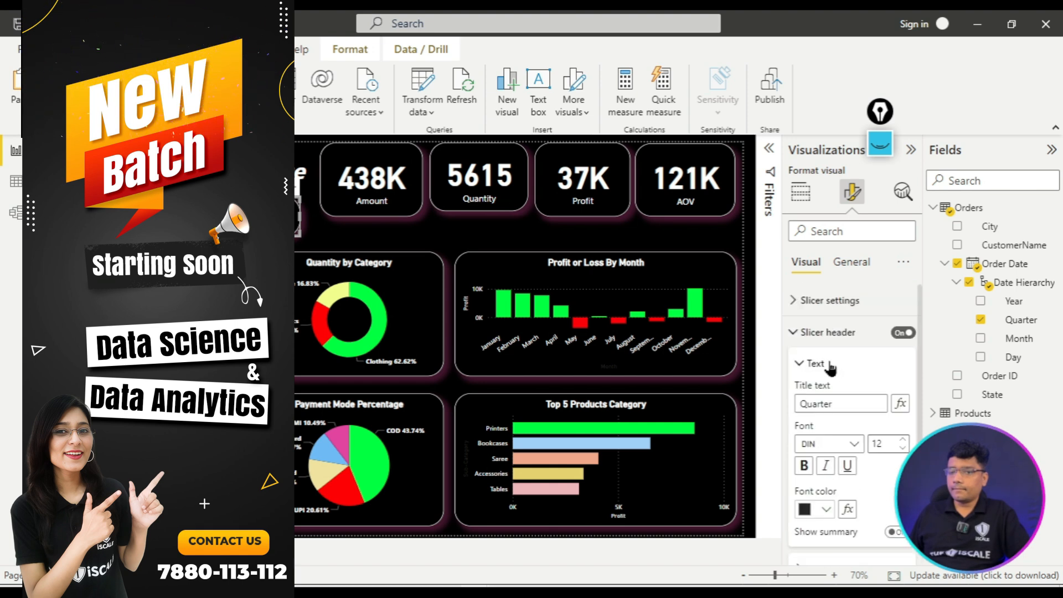
left_click(826, 365)
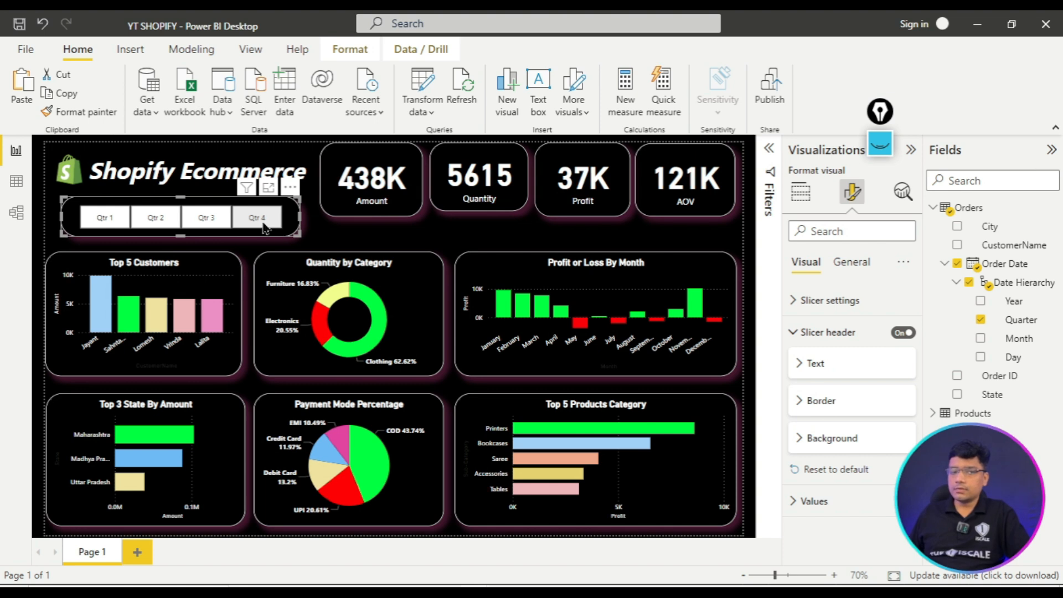
left_click(263, 222)
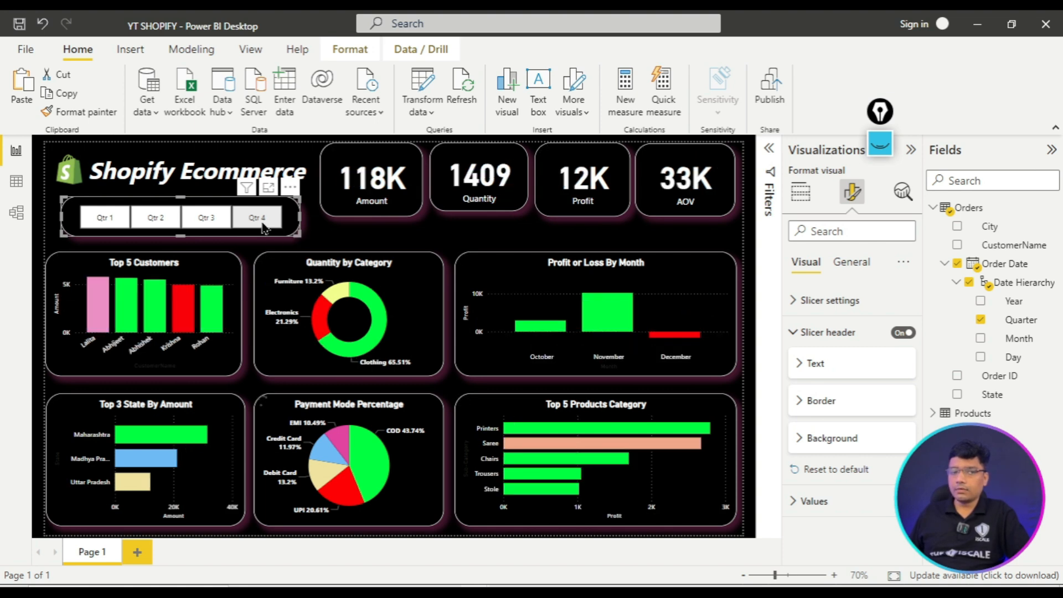
- Turn off the quarter slicer's header and review the slicer's background effect settings
left_click(824, 335)
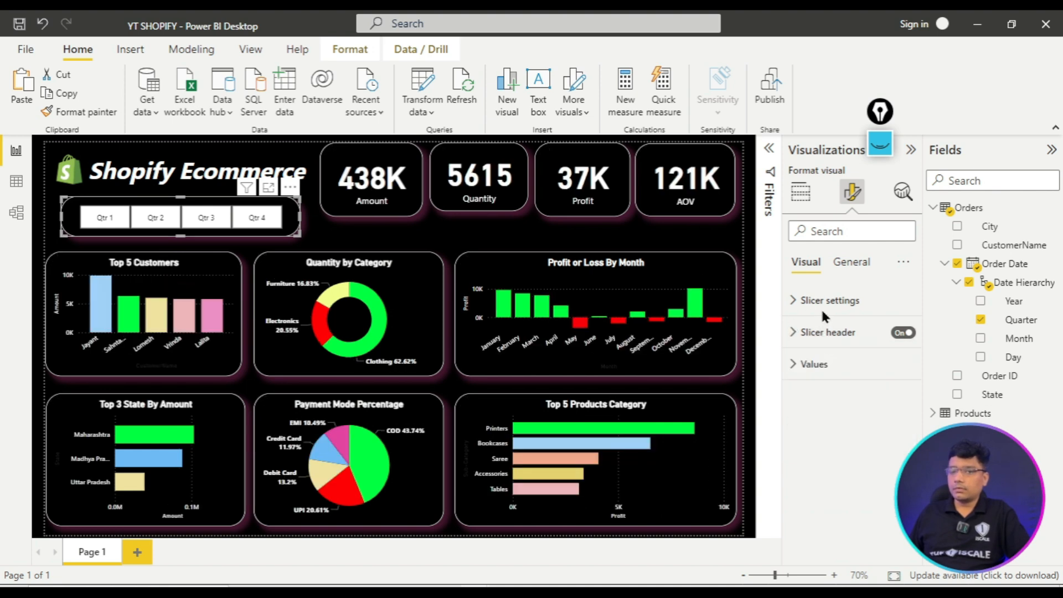
left_click(904, 332)
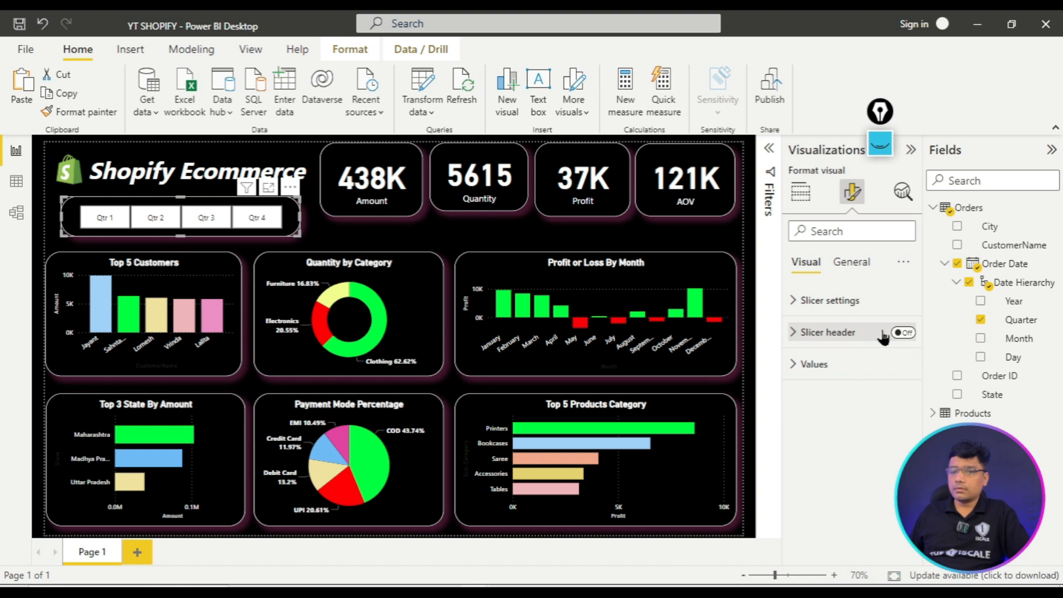
left_click(859, 263)
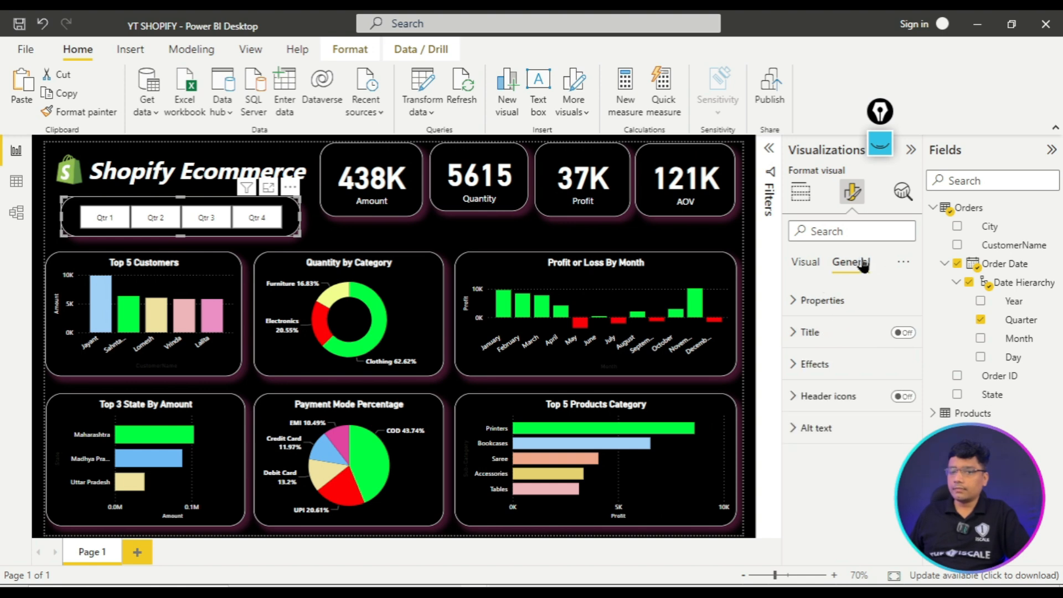
left_click(824, 366)
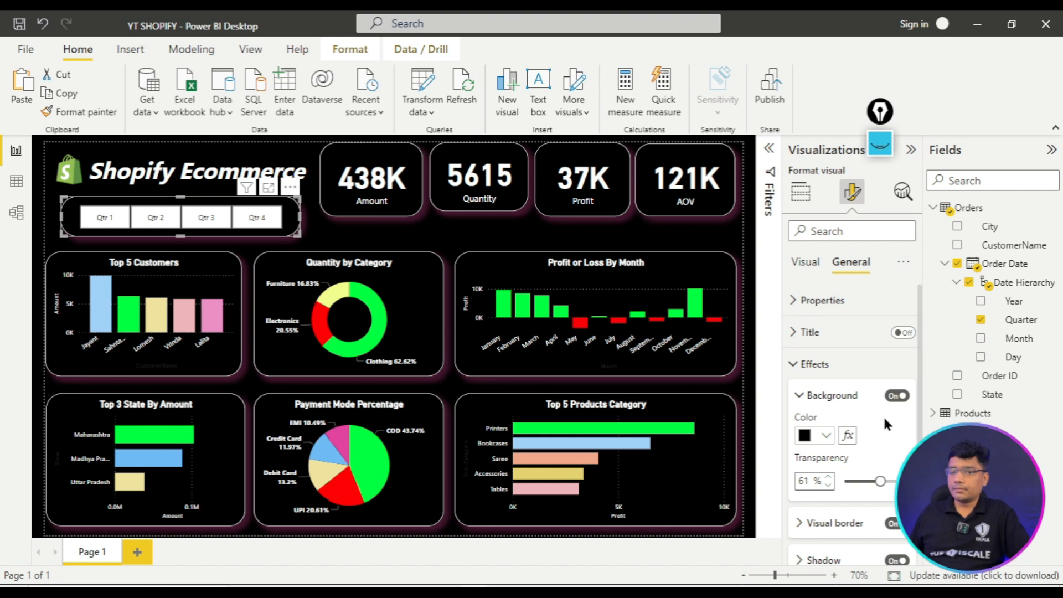
scroll(889, 441, "down", 2)
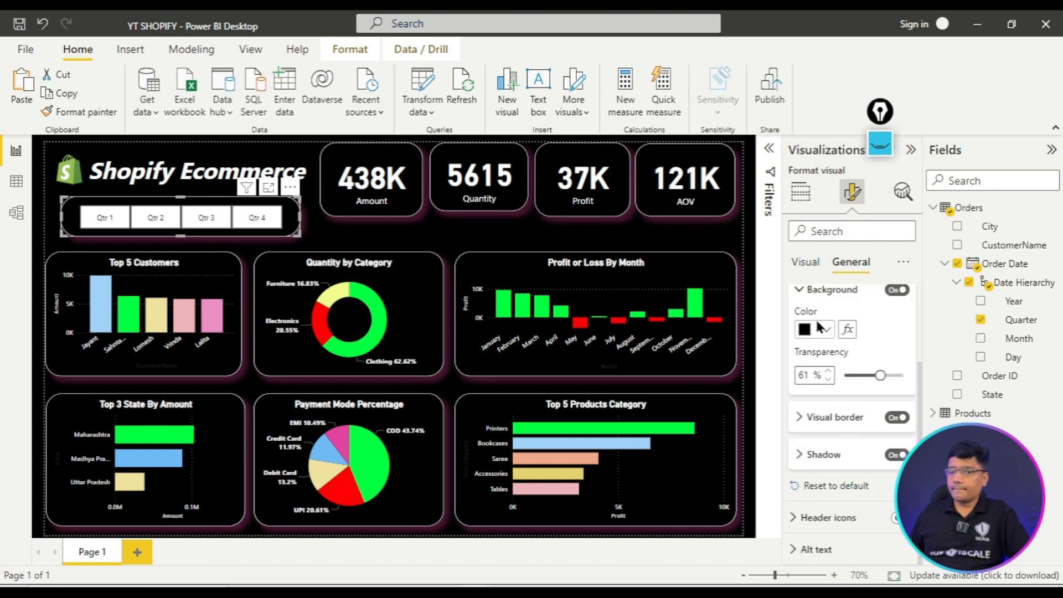
left_click(806, 290)
left_click(805, 265)
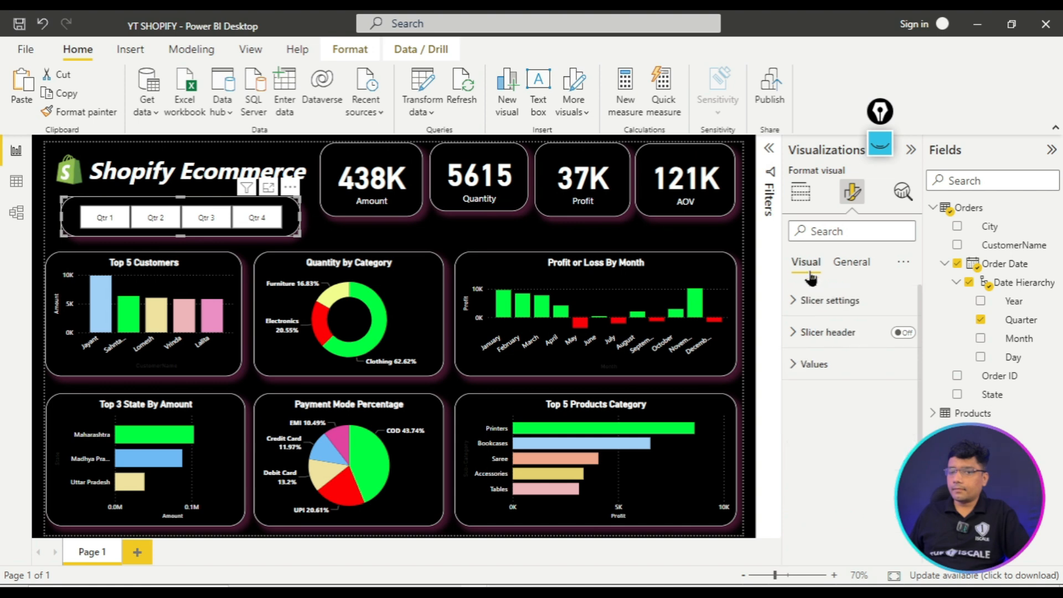
- Set the background color of the quarter slicer's values to the recently used bright green
left_click(831, 366)
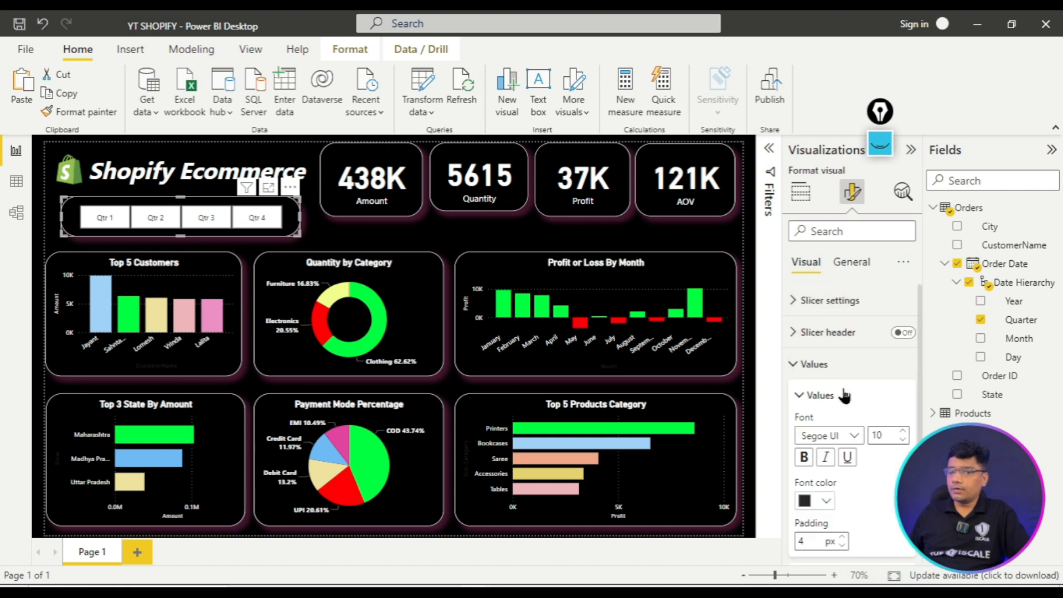
scroll(835, 501, "down", 2)
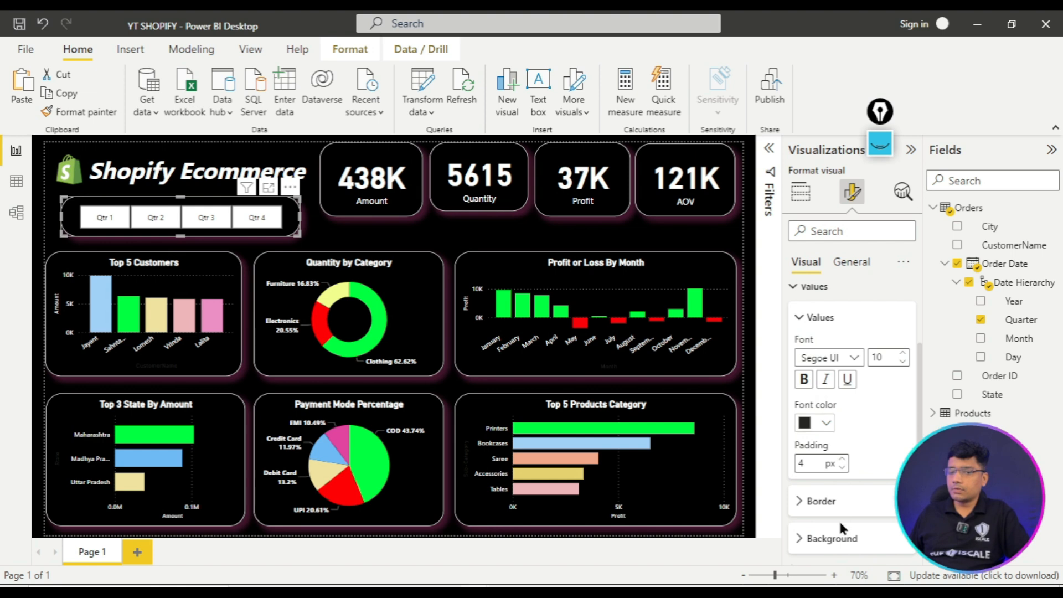
scroll(839, 519, "up", 2)
scroll(839, 480, "down", 4)
left_click(828, 518)
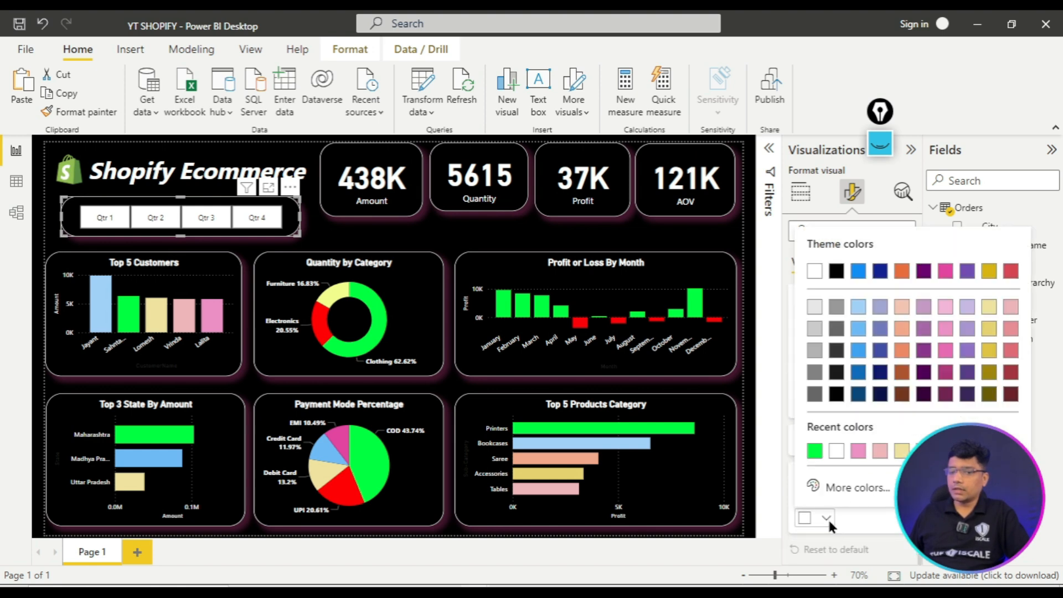
left_click(813, 454)
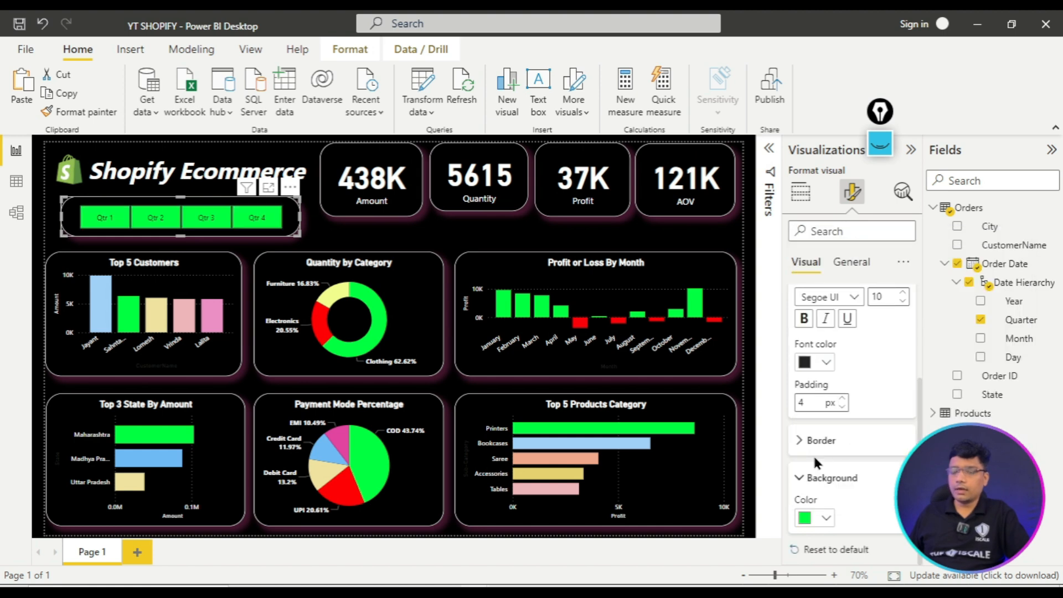
- Make the quarter labels bold at font size 13, comparing the slicer with the filter panel sample in the PDF brief
left_click(806, 320)
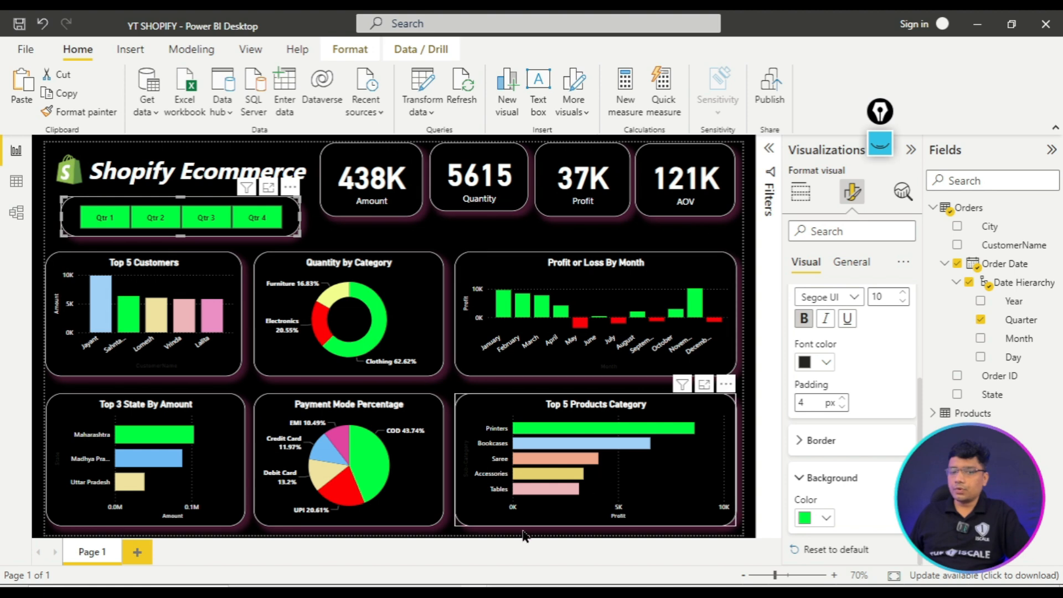
left_click(407, 593)
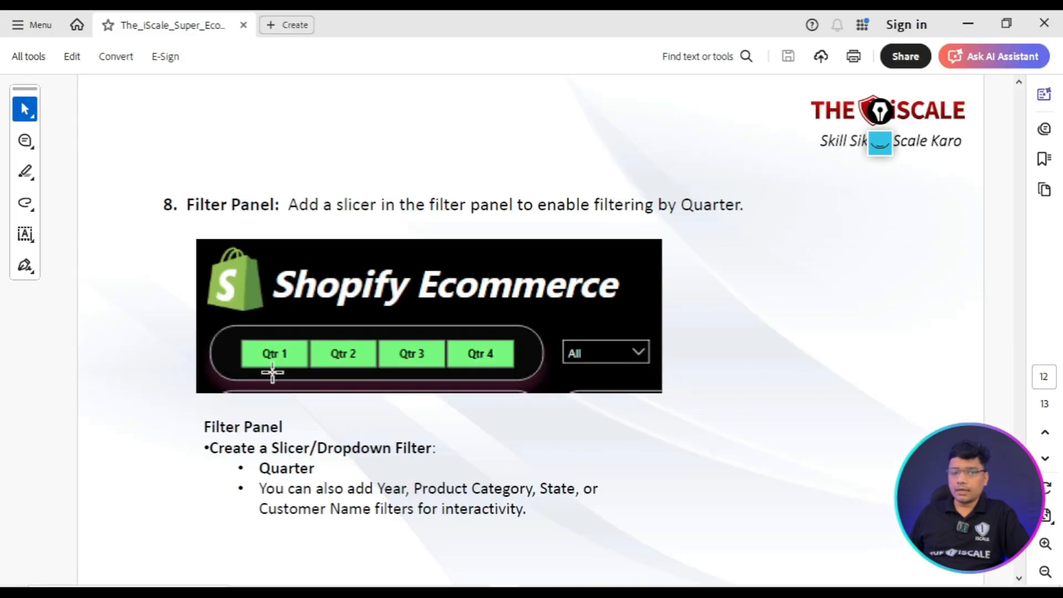
left_click(437, 593)
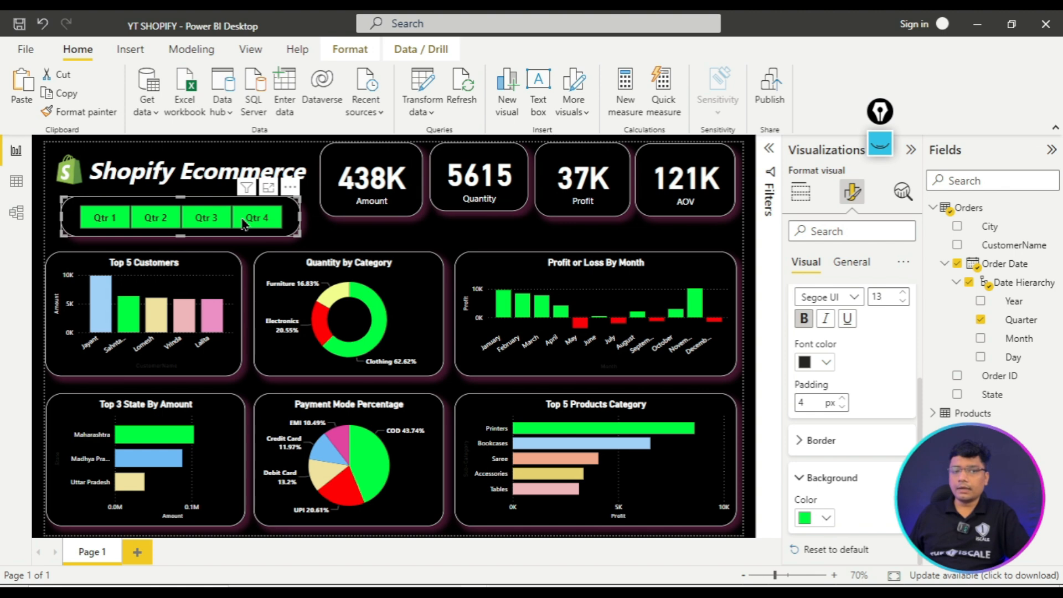
left_click(345, 230)
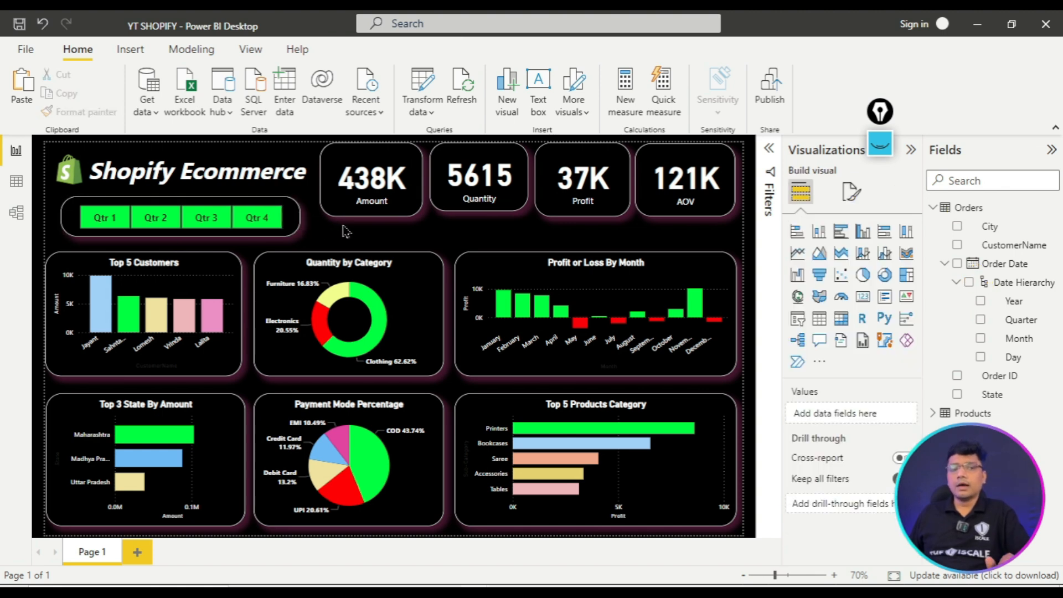
- Test the restyled slicer by filtering the dashboard on Qtr 2 and clearing the selection
left_click(143, 219)
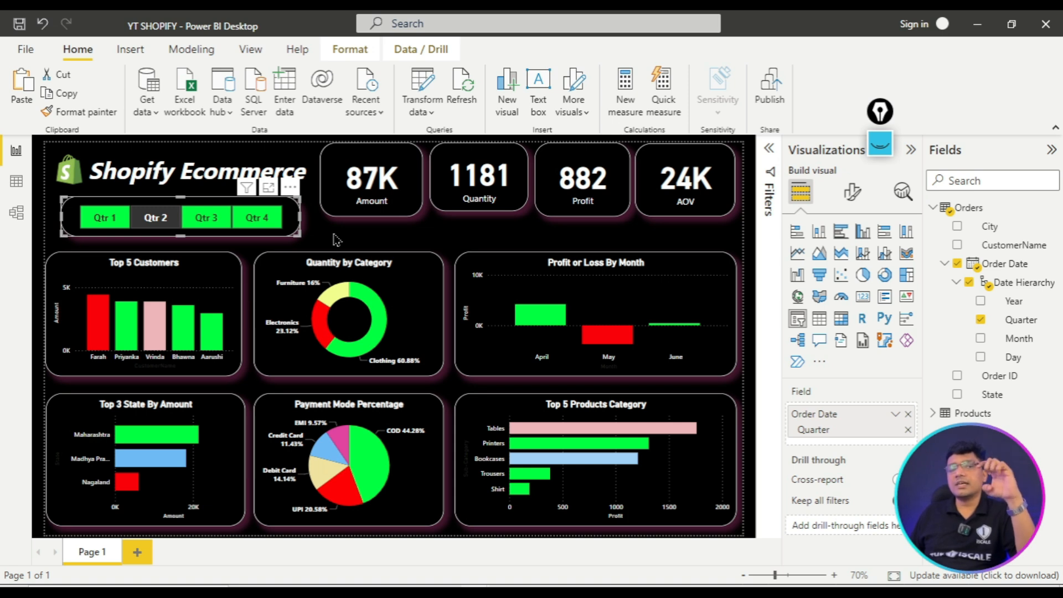
left_click(163, 228)
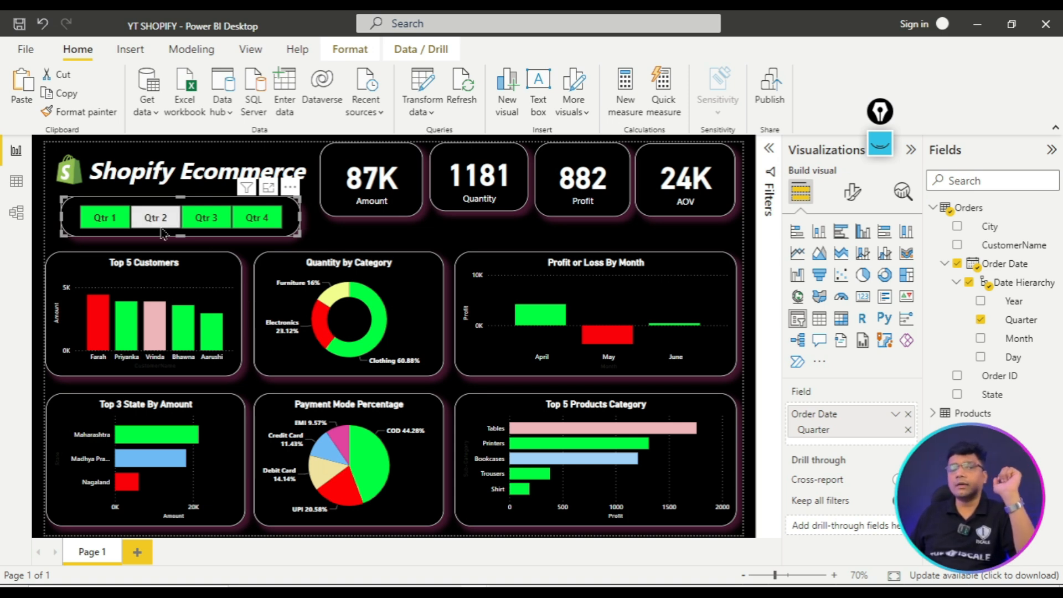
left_click(358, 236)
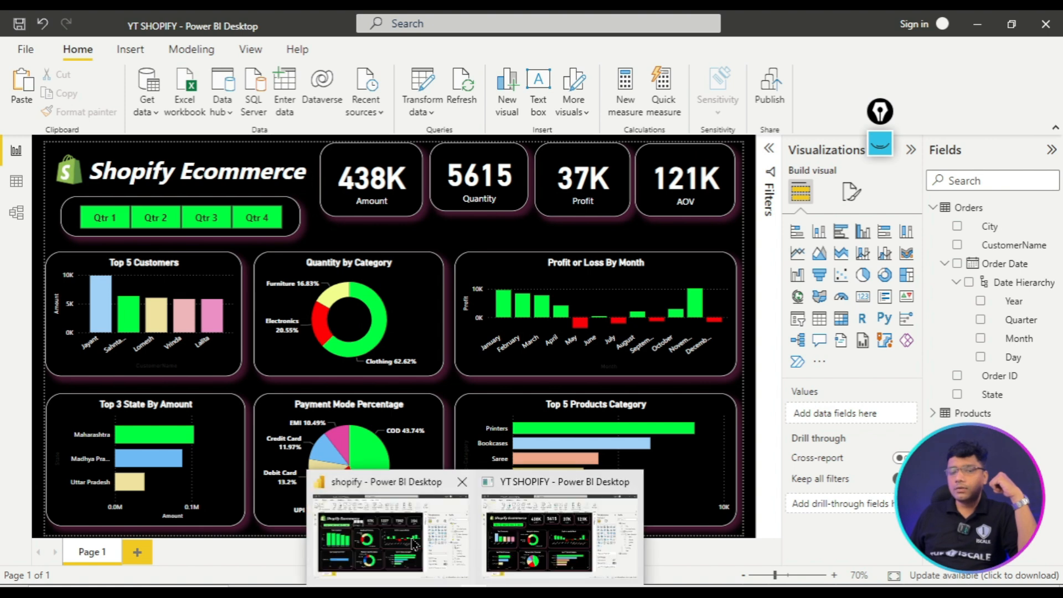
- Examine the State dropdown slicer and its list of states in the reference shopify report, and return to the YT SHOPIFY report
left_click(530, 526)
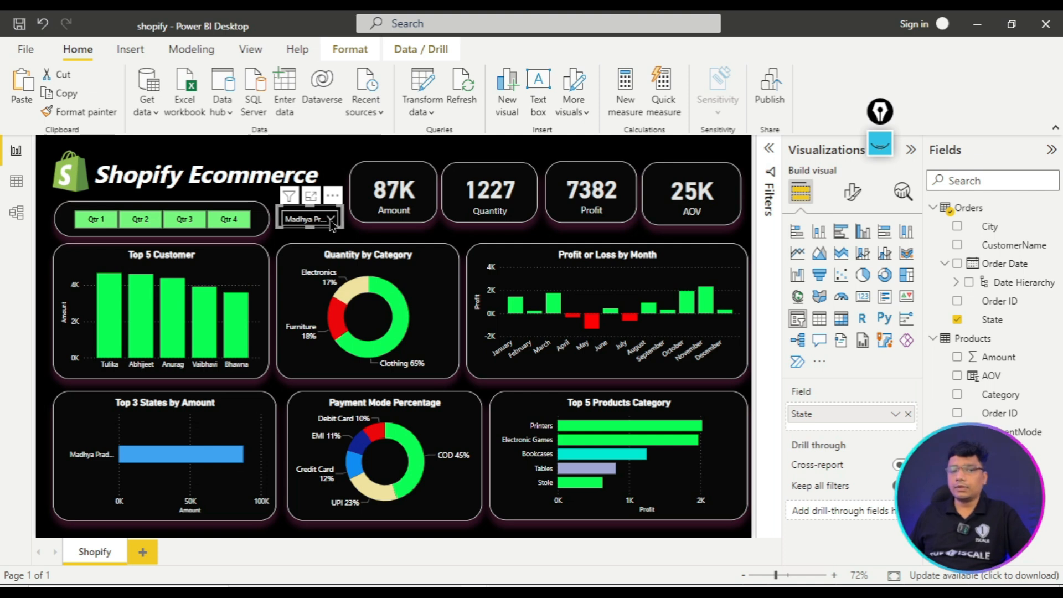
left_click(330, 220)
left_click(323, 306)
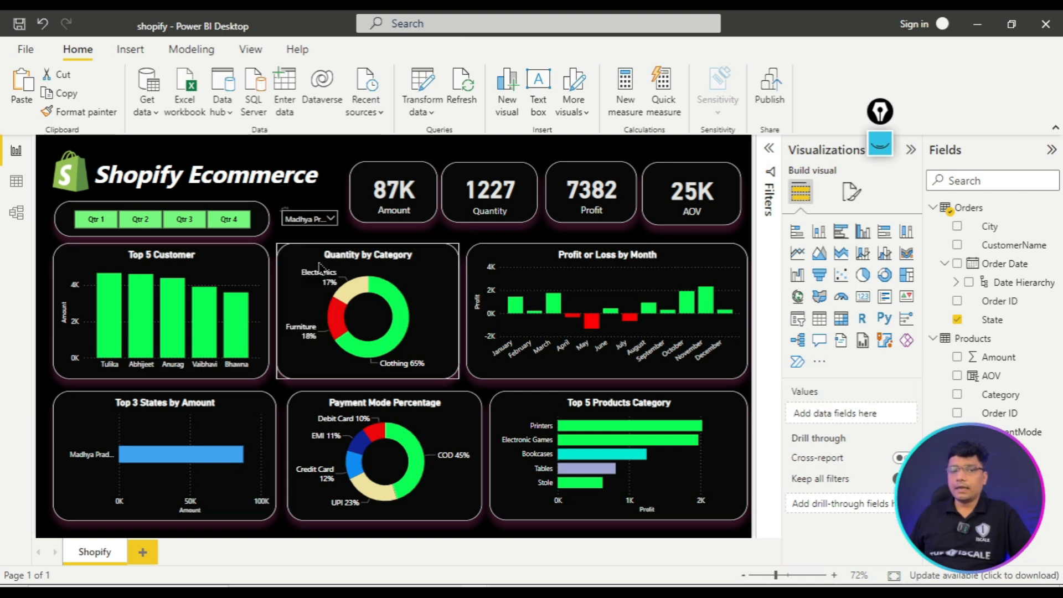
left_click(324, 224)
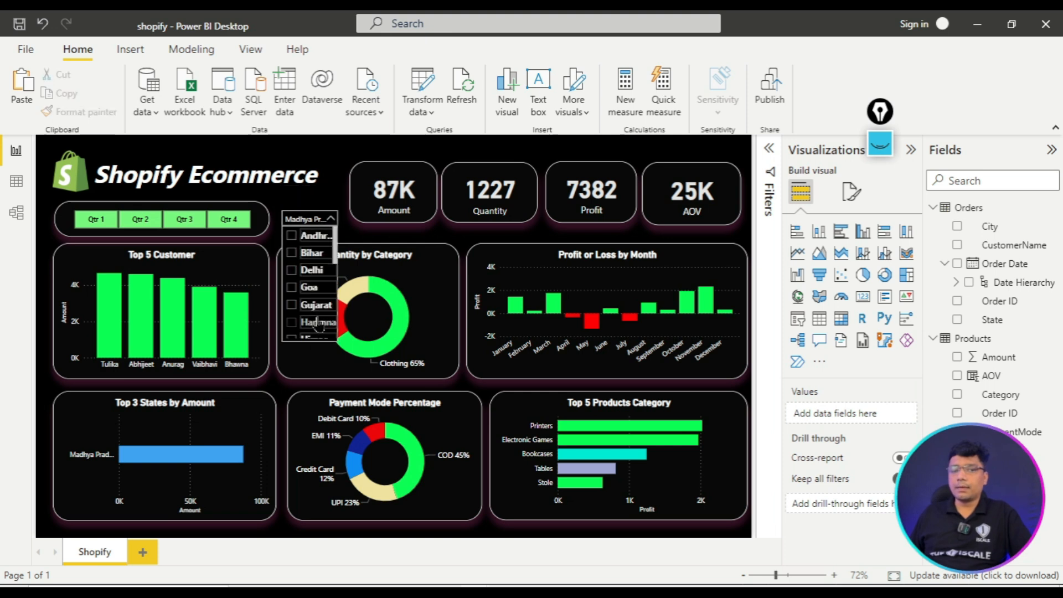
left_click(501, 233)
mouse_move(476, 593)
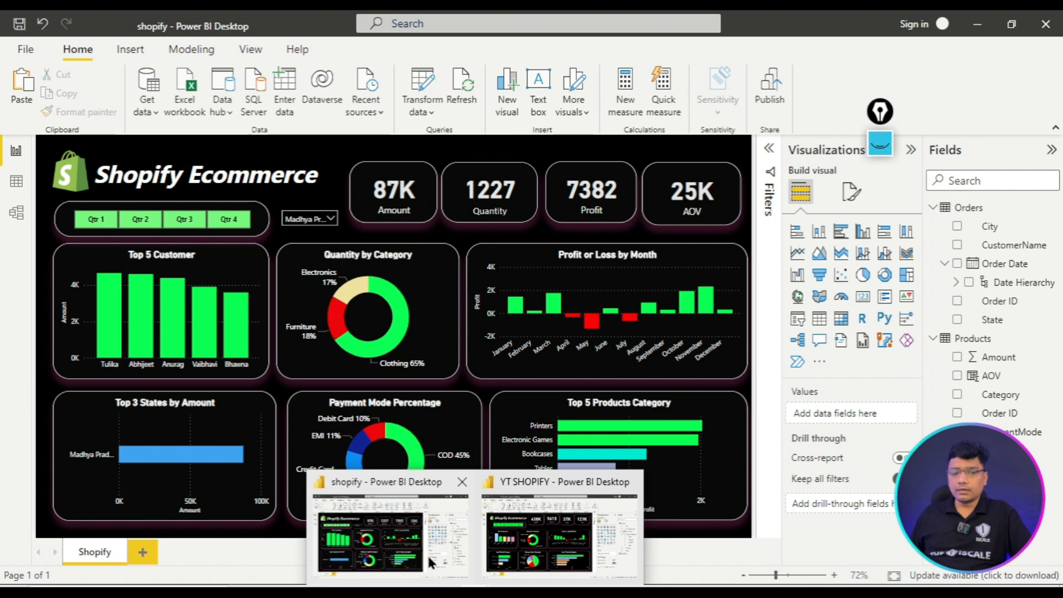
mouse_move(406, 235)
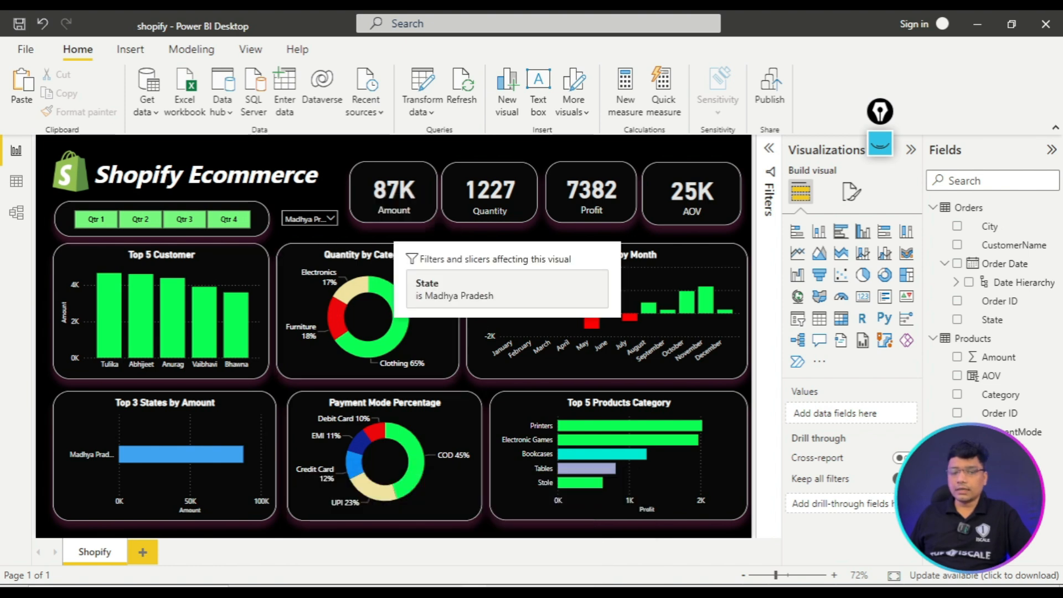
left_click(529, 562)
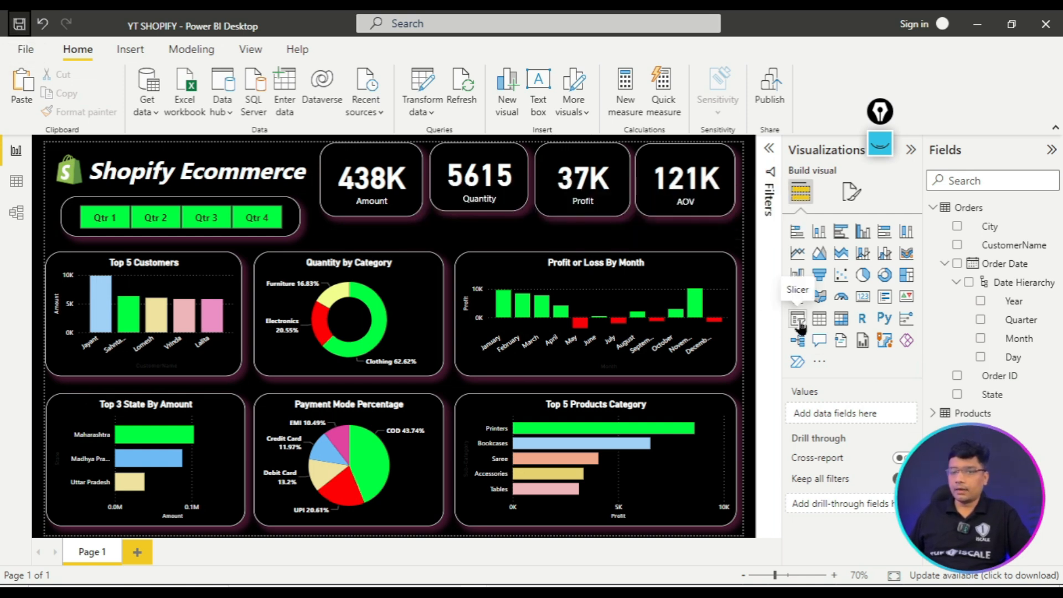
- Add a slicer for the Orders table's State field below the Amount card and display it as a dropdown
left_click(798, 320)
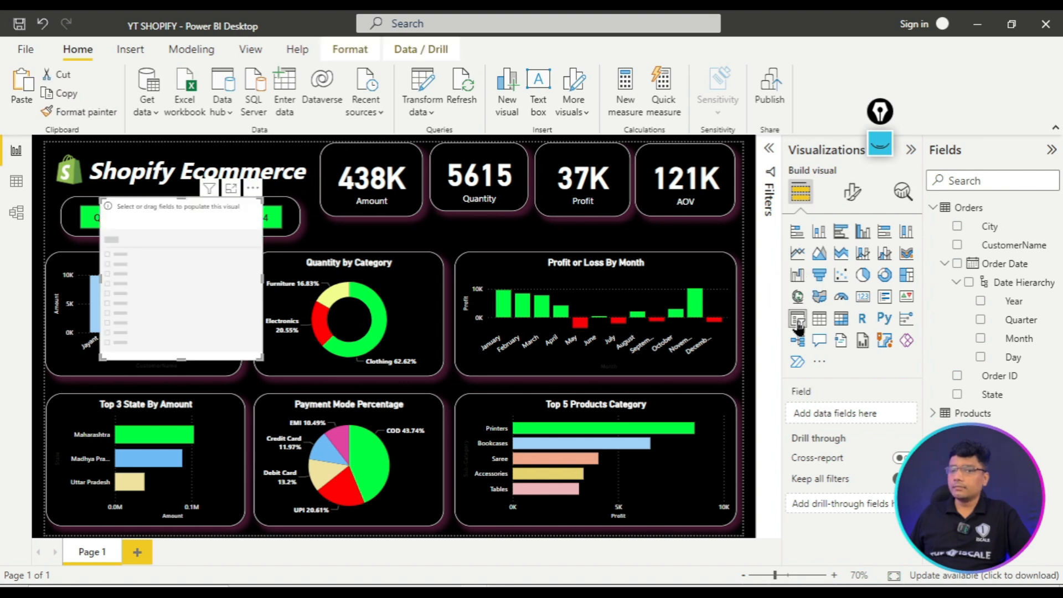
left_click_drag(237, 204, 434, 234)
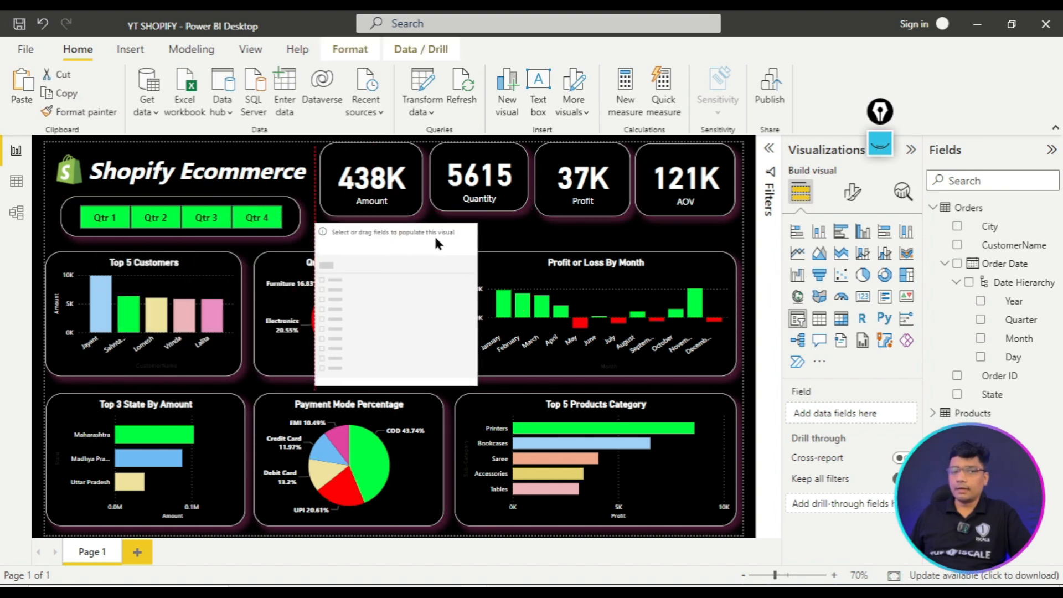
left_click(934, 208)
left_click(935, 209)
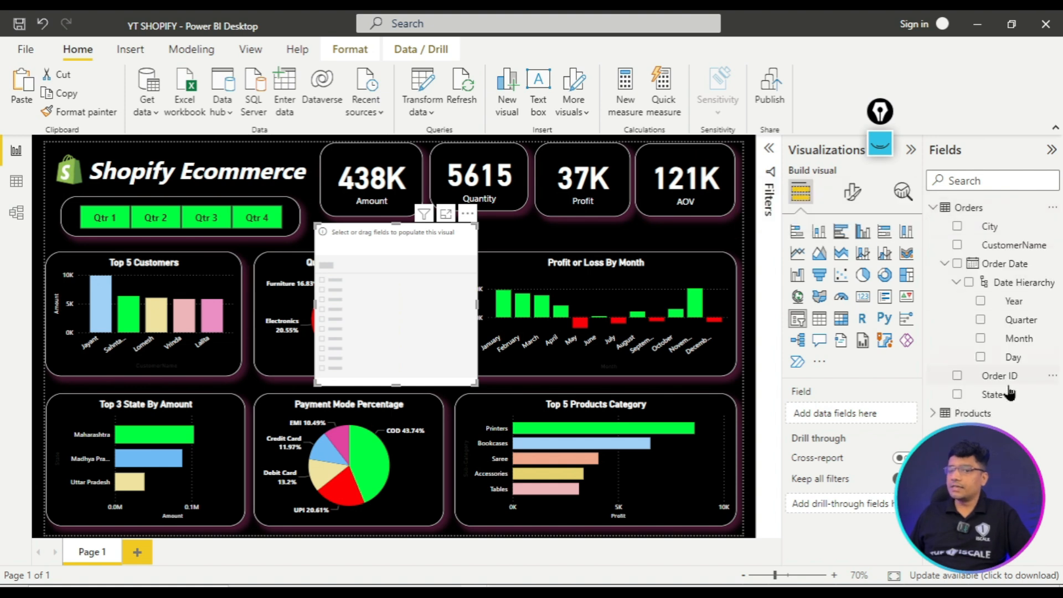
left_click_drag(984, 403, 859, 422)
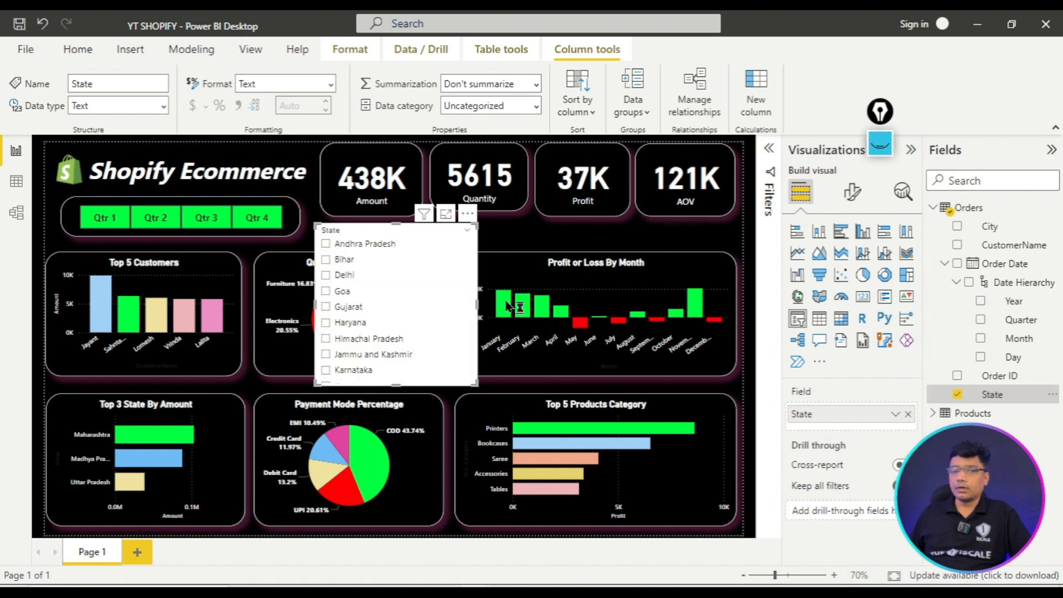
left_click(468, 230)
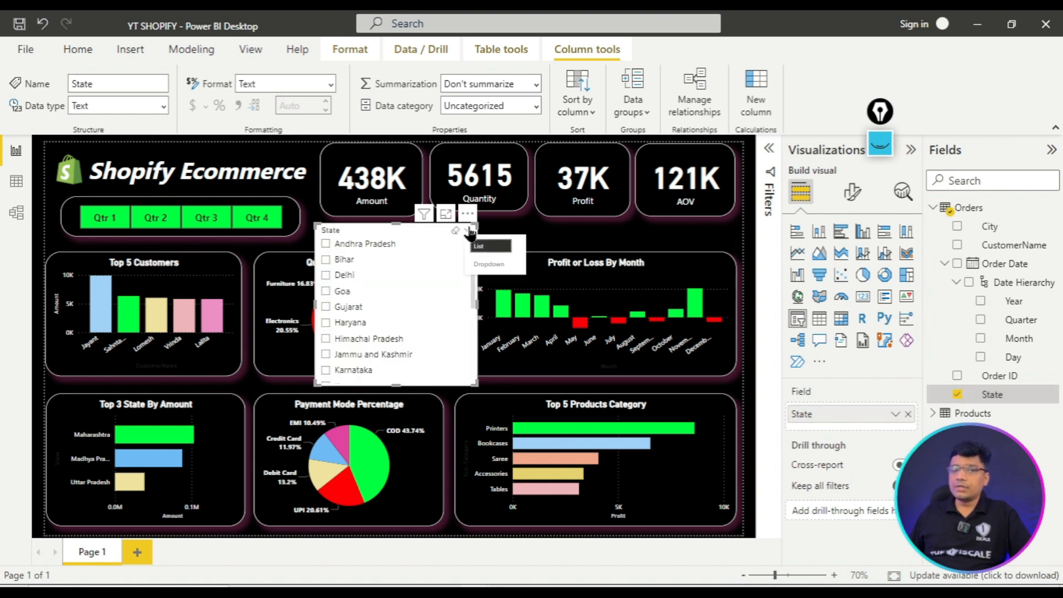
left_click(491, 267)
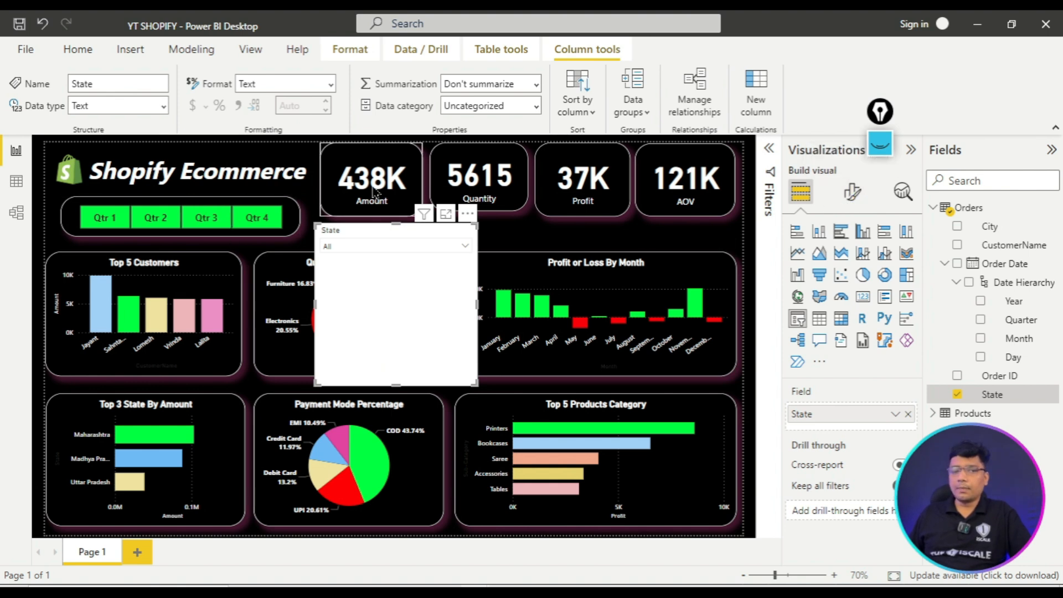
- Copy the quarter slicer's formatting onto the State slicer and resize it to a slim bar above the charts
left_click(296, 215)
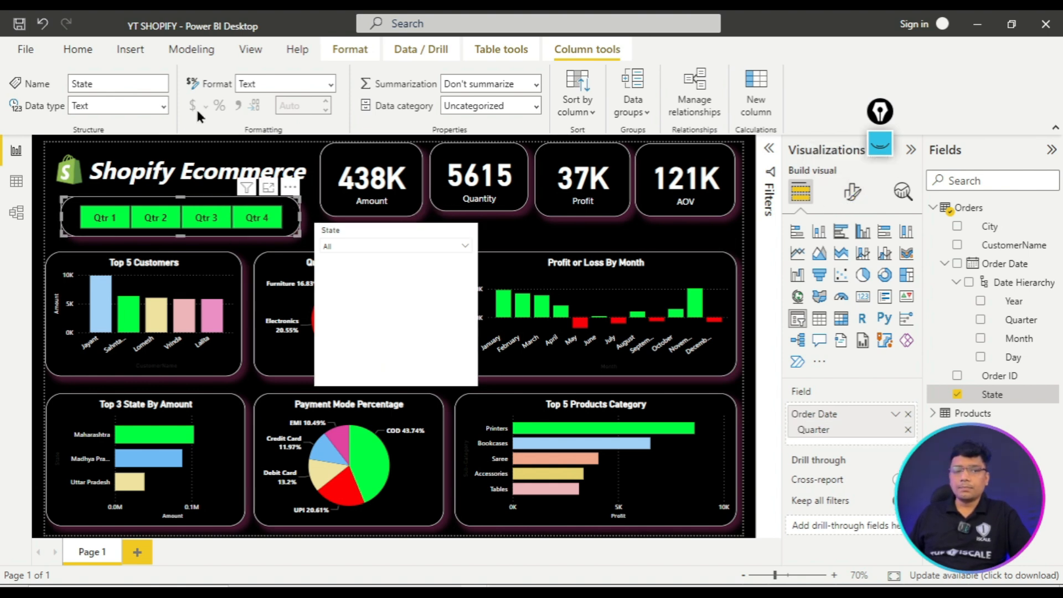
left_click(75, 51)
left_click(76, 111)
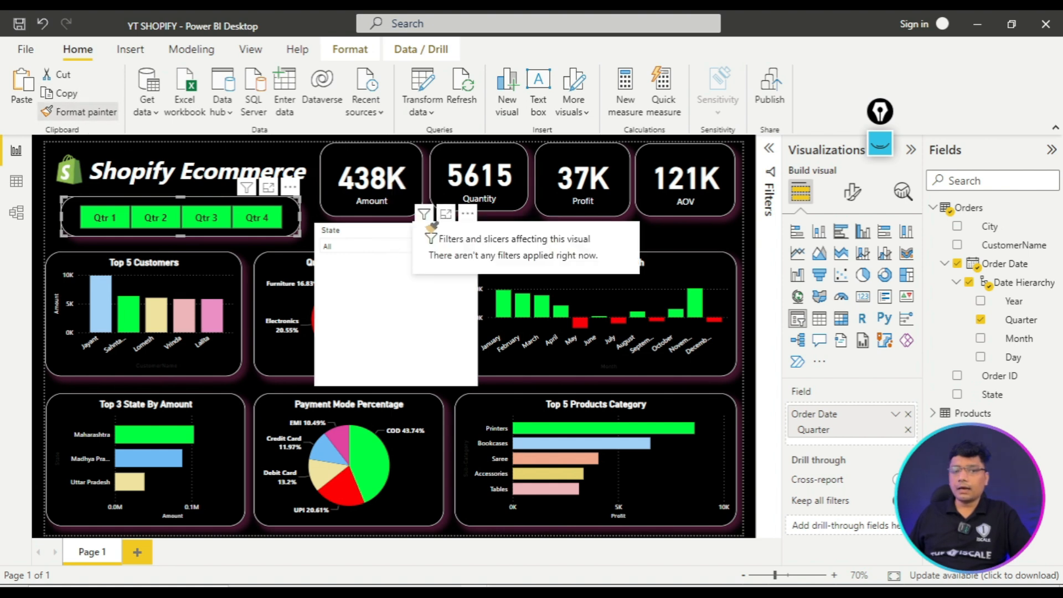
left_click(388, 252)
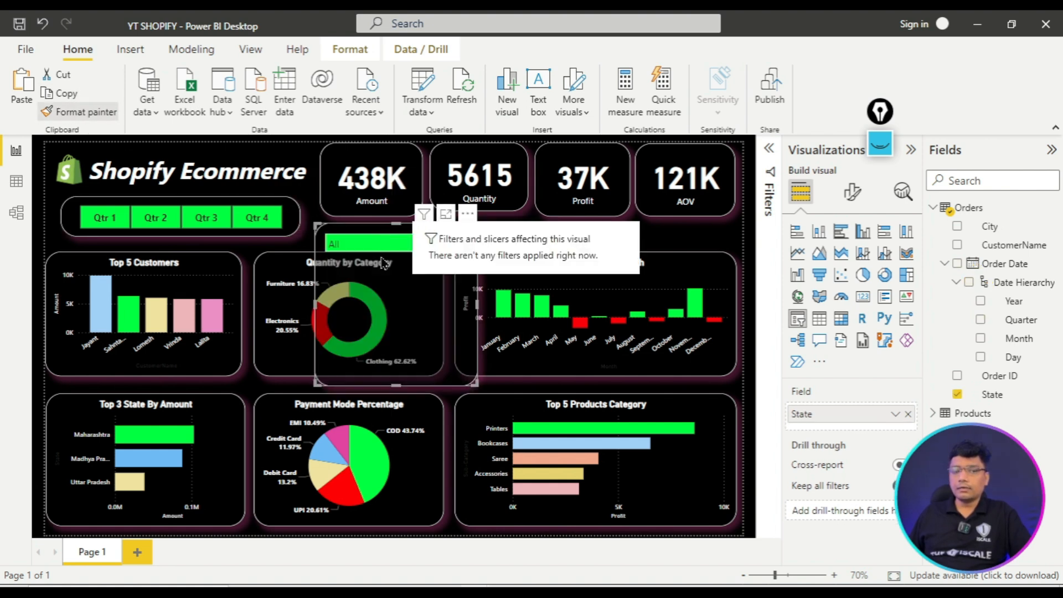
left_click_drag(475, 382, 503, 250)
- Turn off the State slicer's background and move the slicer slightly up into the gap between the cards and charts
left_click(842, 193)
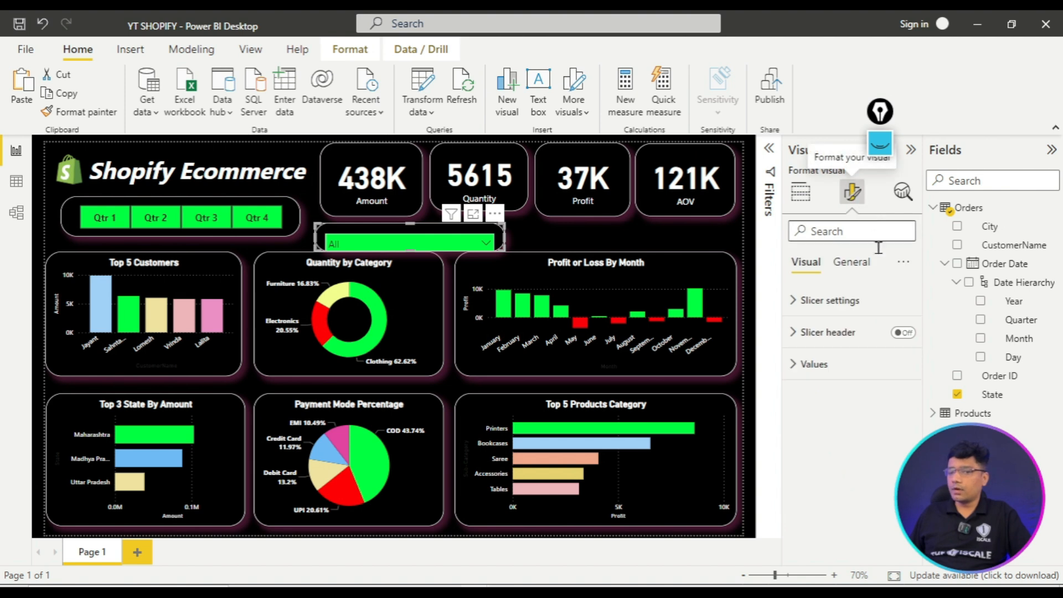
left_click(851, 262)
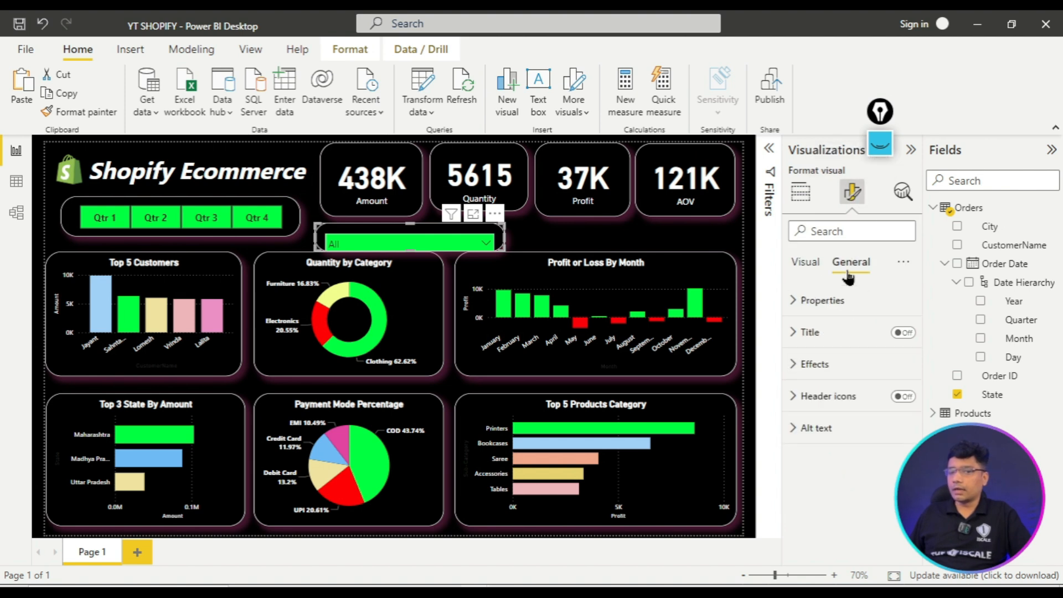
left_click(834, 364)
left_click(898, 396)
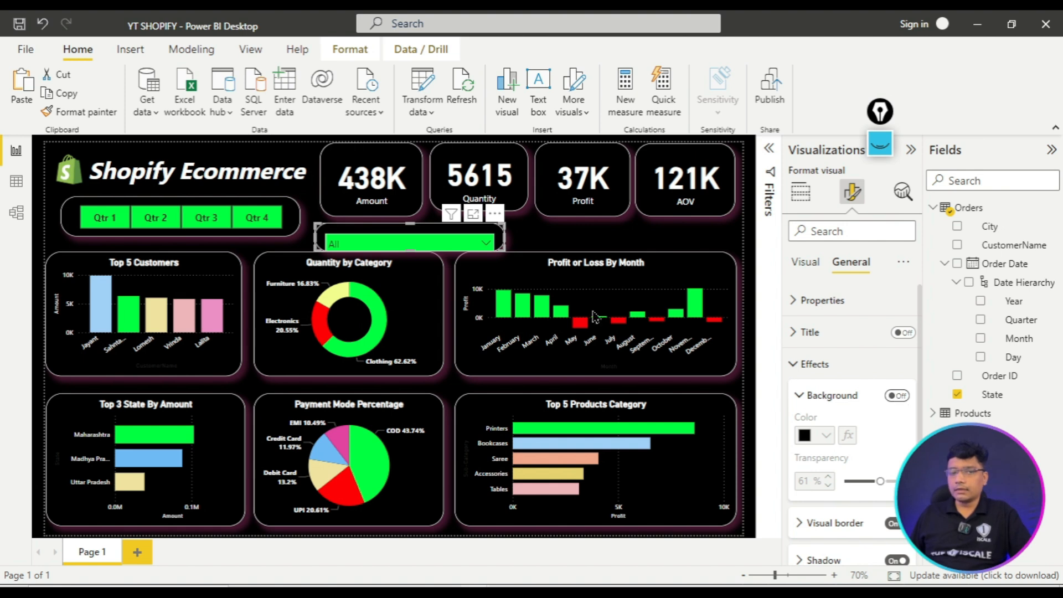
left_click(817, 365)
left_click(559, 236)
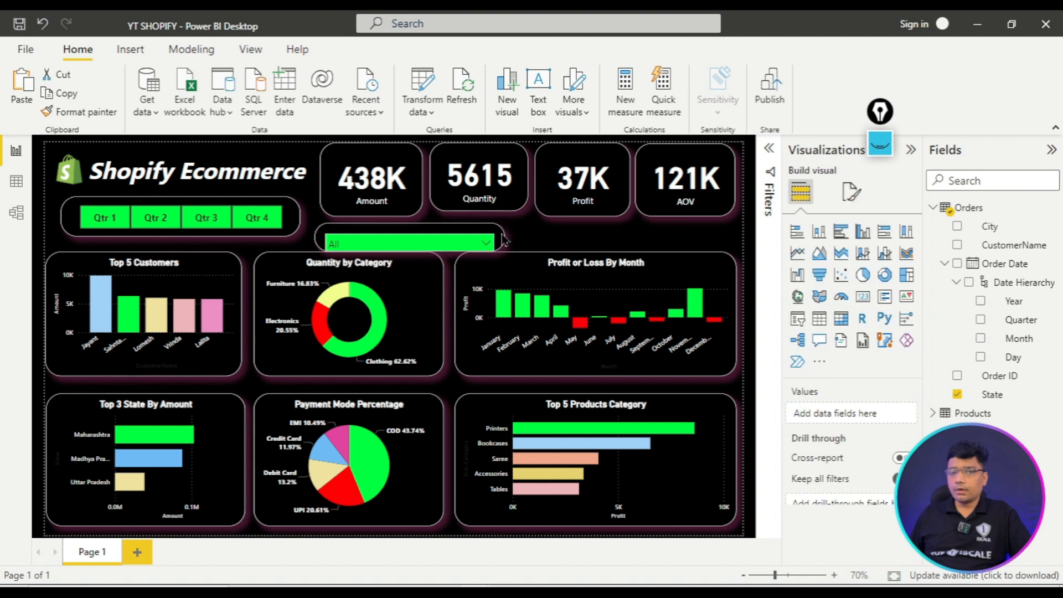
left_click_drag(498, 237, 500, 234)
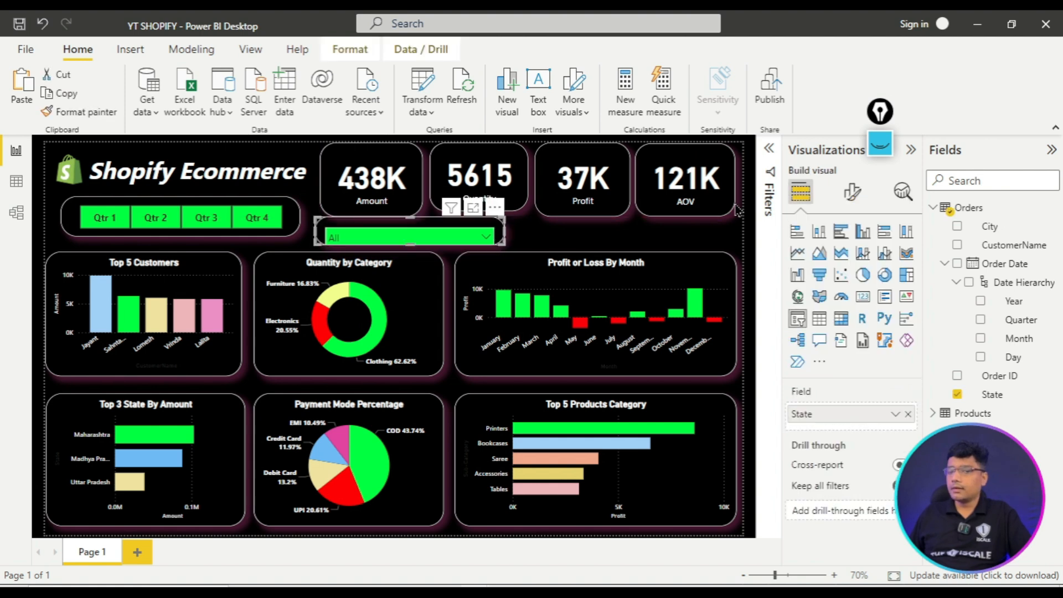
- Turn off the State slicer's visual border and shadow effects
left_click(853, 192)
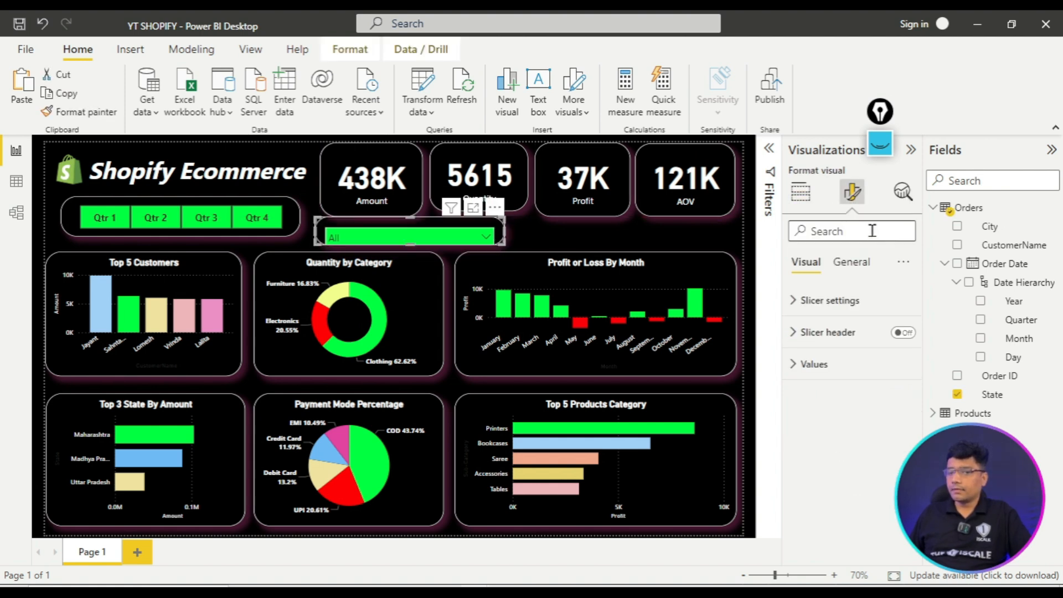
left_click(867, 266)
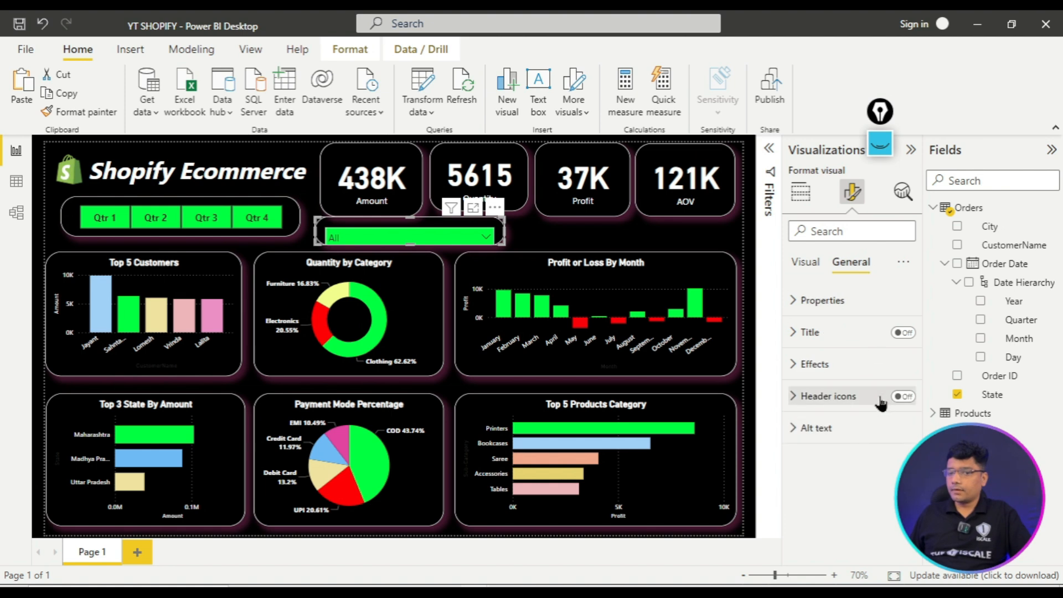
left_click(871, 369)
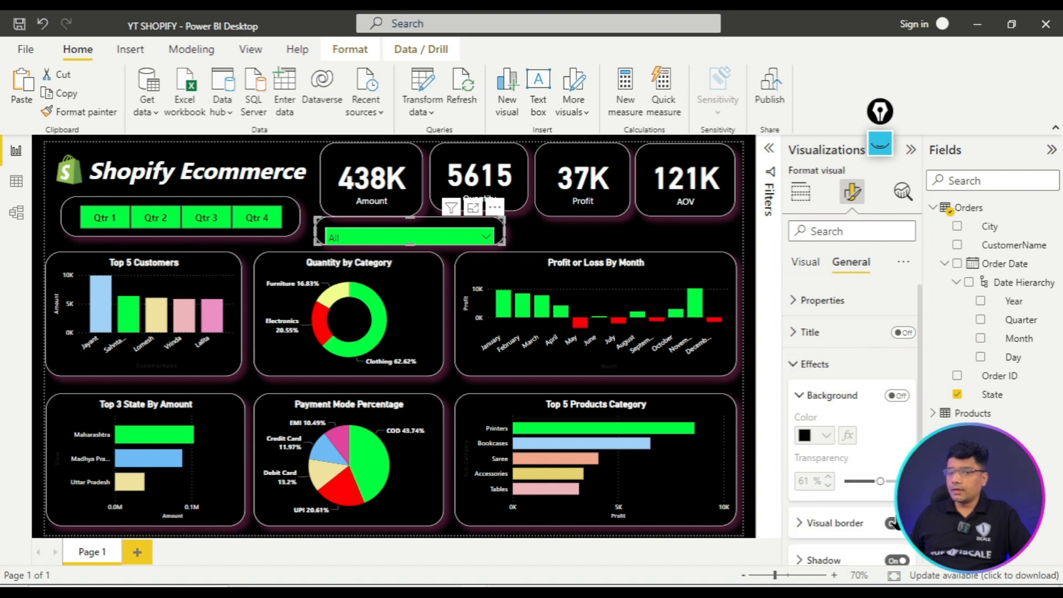
scroll(893, 523, "down", 3)
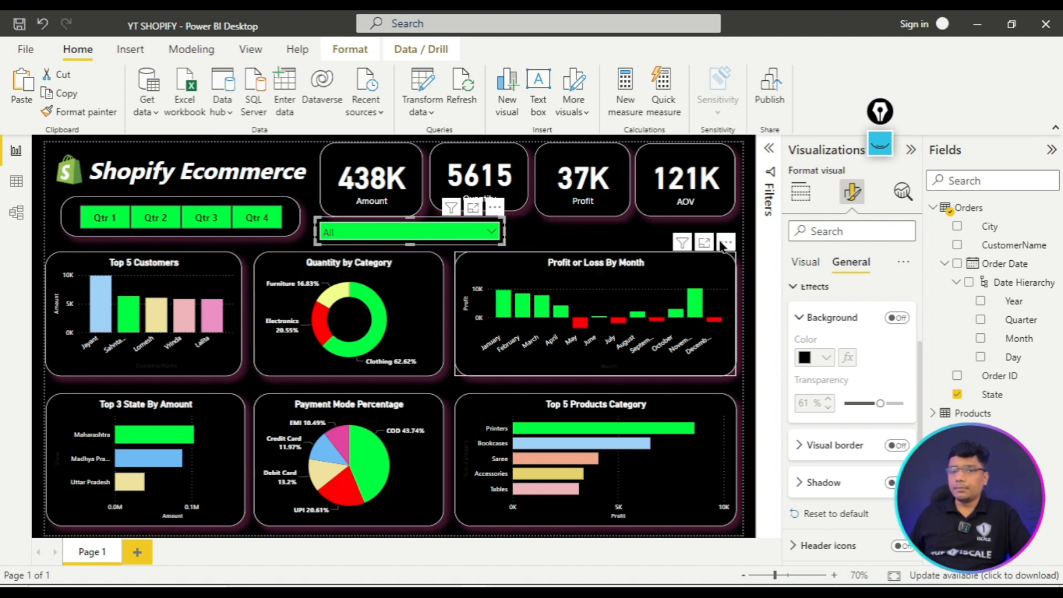
left_click(725, 242)
left_click(648, 245)
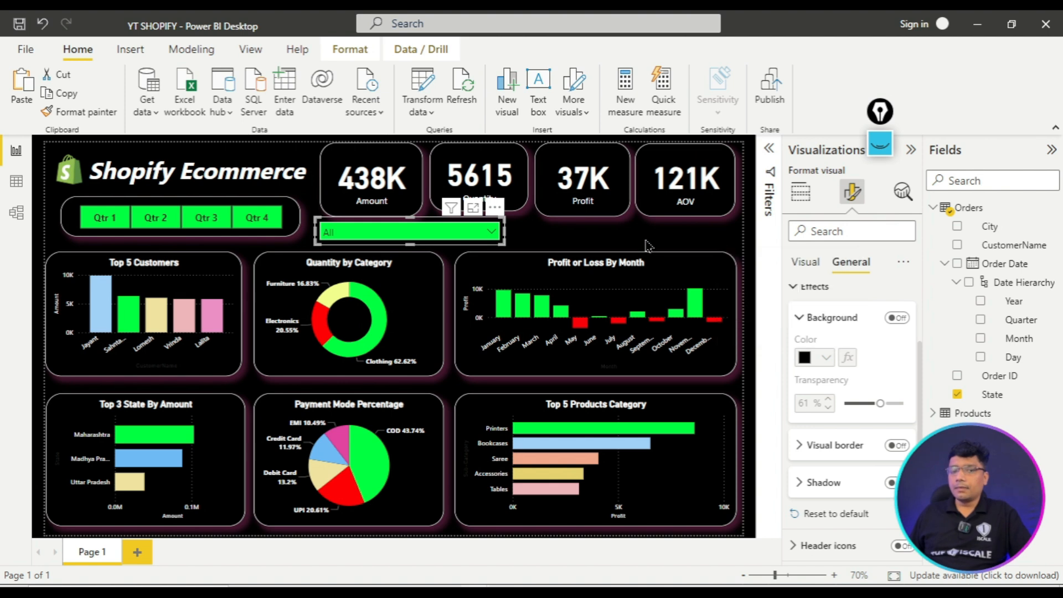
left_click(561, 247)
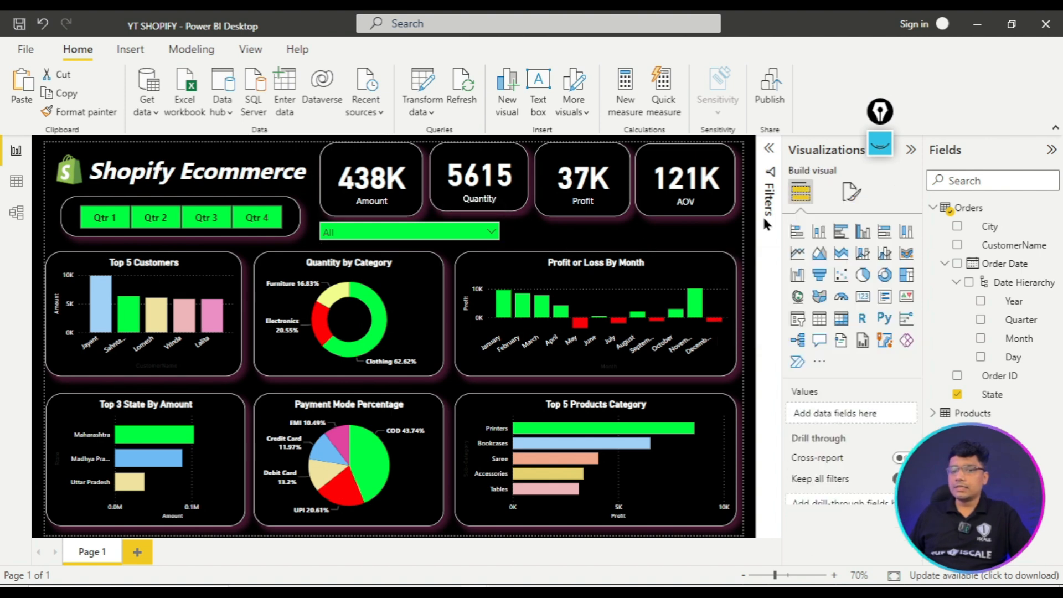
- Review the State slicer's selection settings, header options and values formatting
left_click(506, 231)
left_click(855, 195)
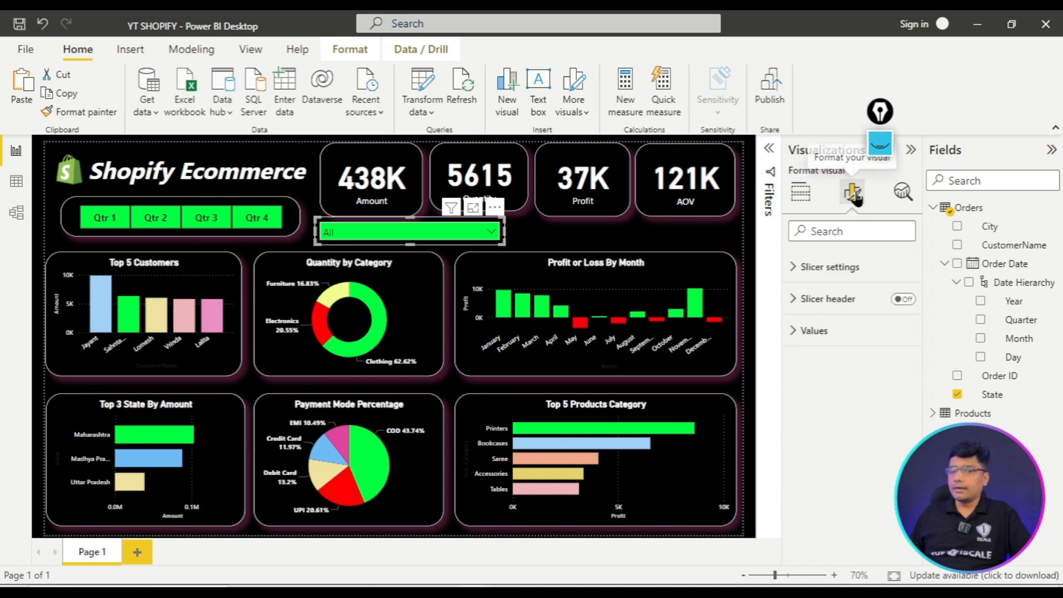
left_click(834, 302)
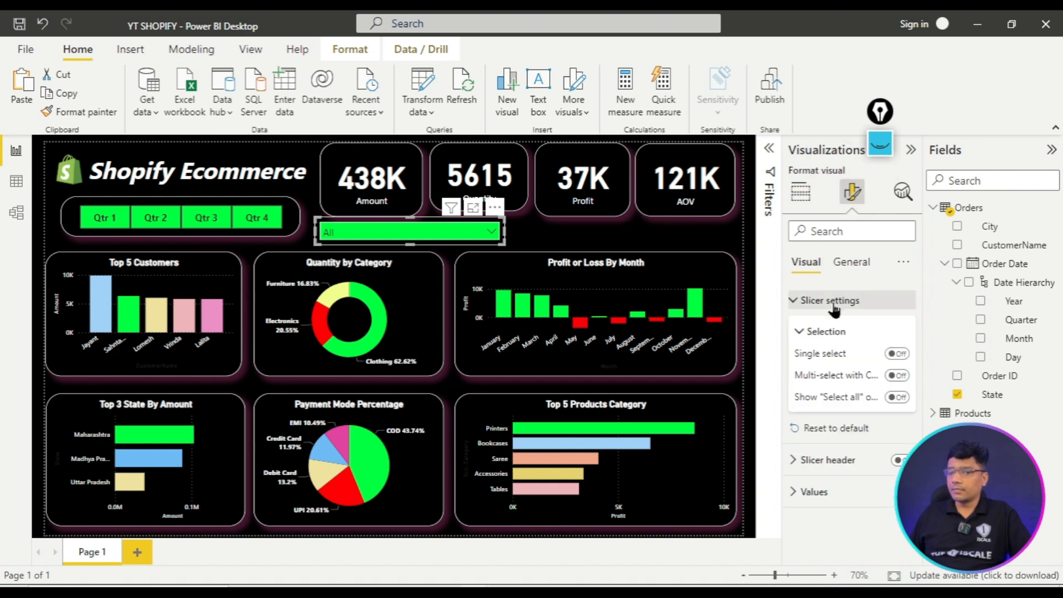
left_click(833, 302)
left_click(829, 333)
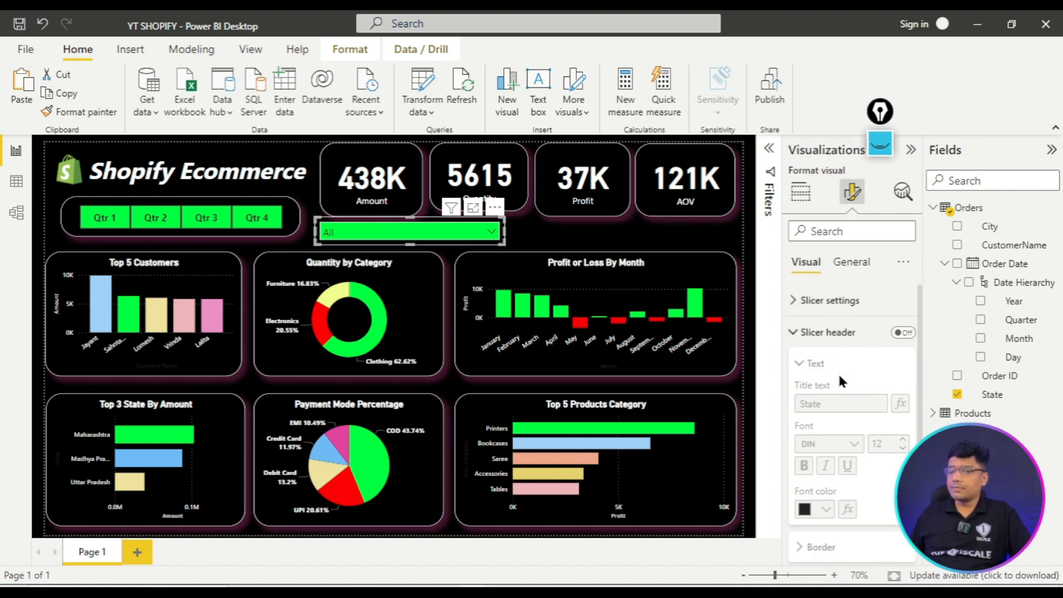
scroll(840, 381, "down", 3)
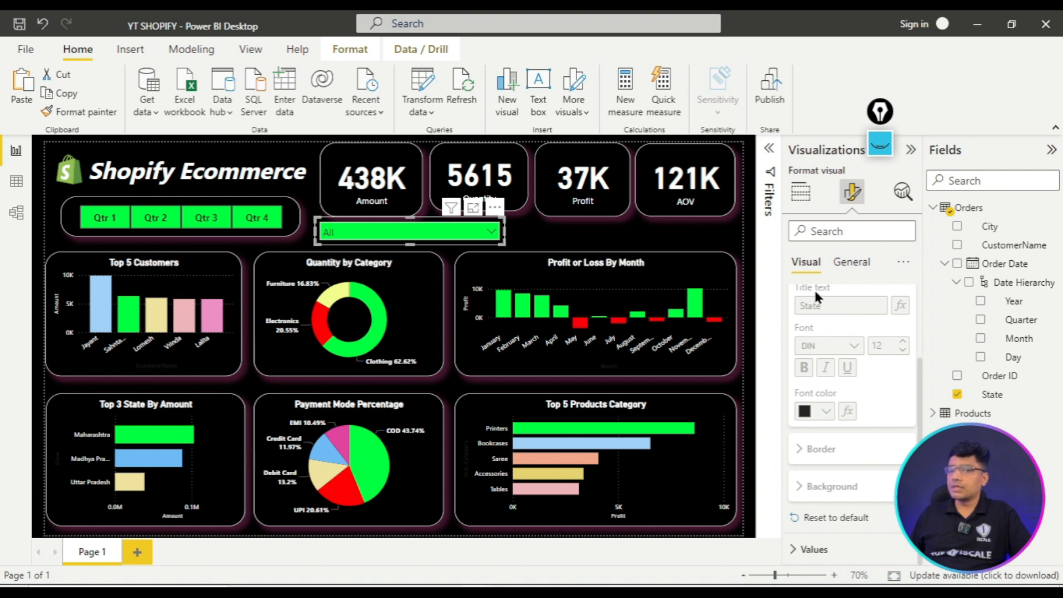
scroll(815, 299, "up", 3)
left_click(826, 333)
left_click(810, 364)
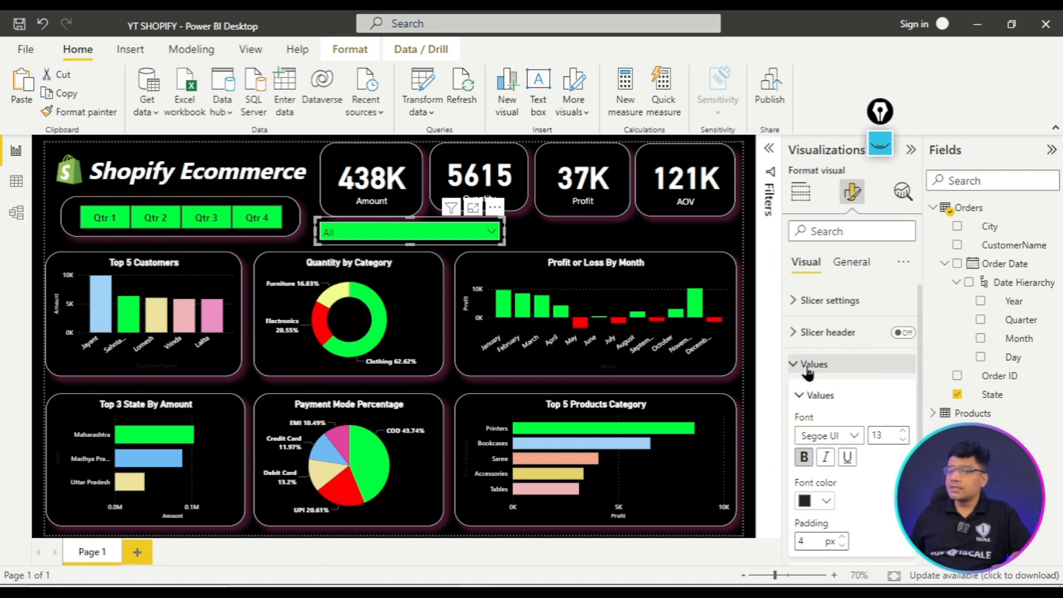
scroll(865, 503, "down", 3)
scroll(866, 504, "up", 3)
left_click(855, 365)
- Check the State slicer's general formatting options for its title and effects
left_click(859, 263)
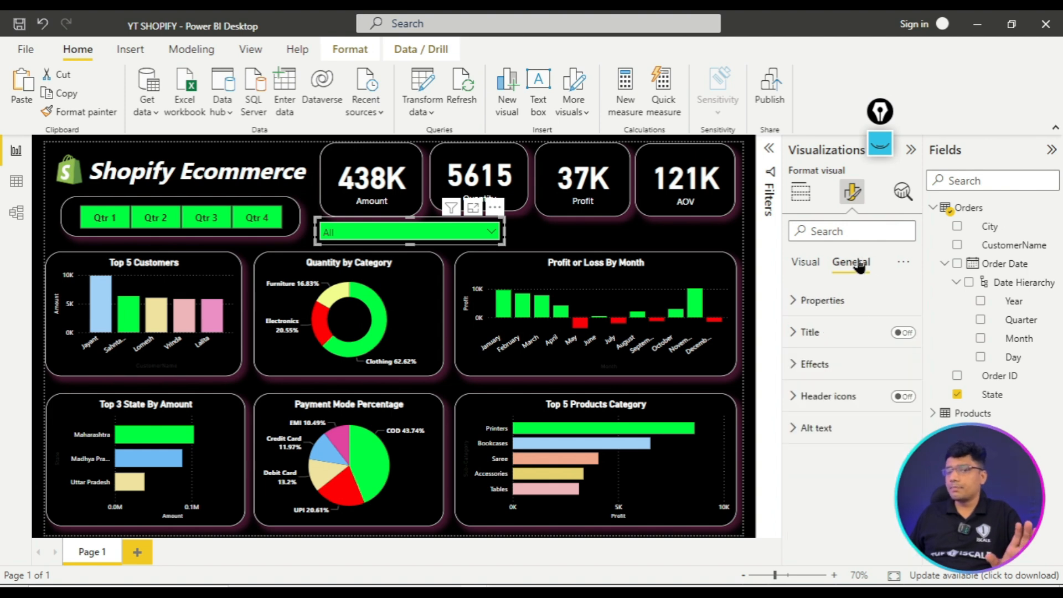
left_click(839, 333)
left_click(834, 333)
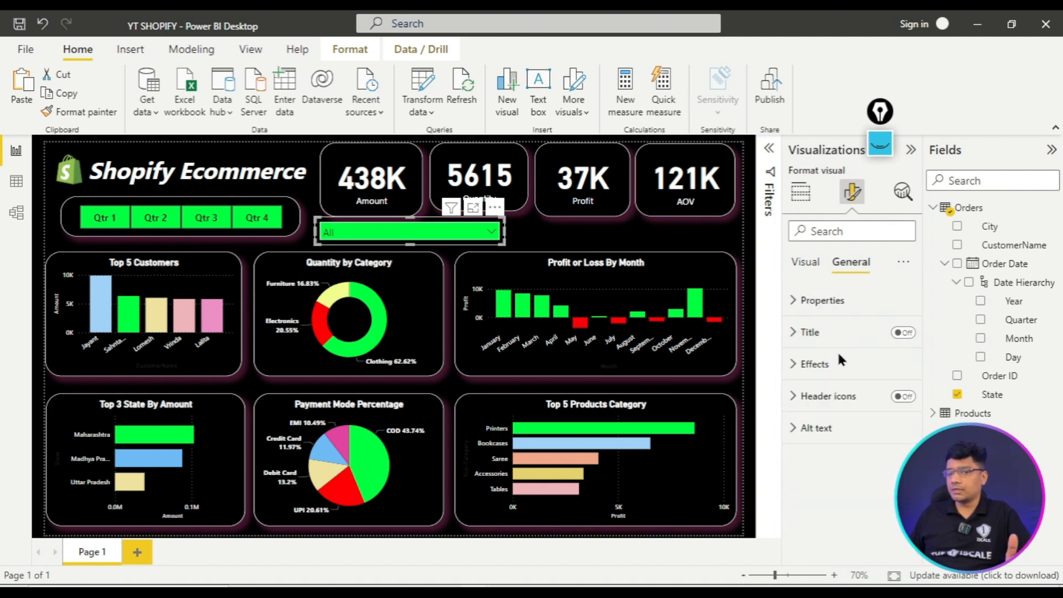
left_click(837, 364)
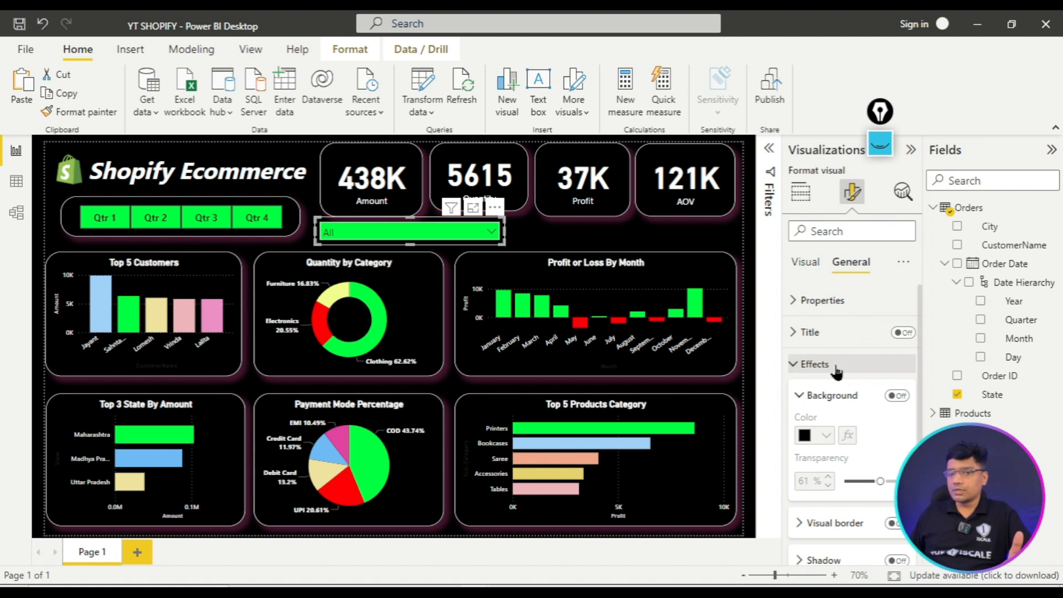
left_click(836, 366)
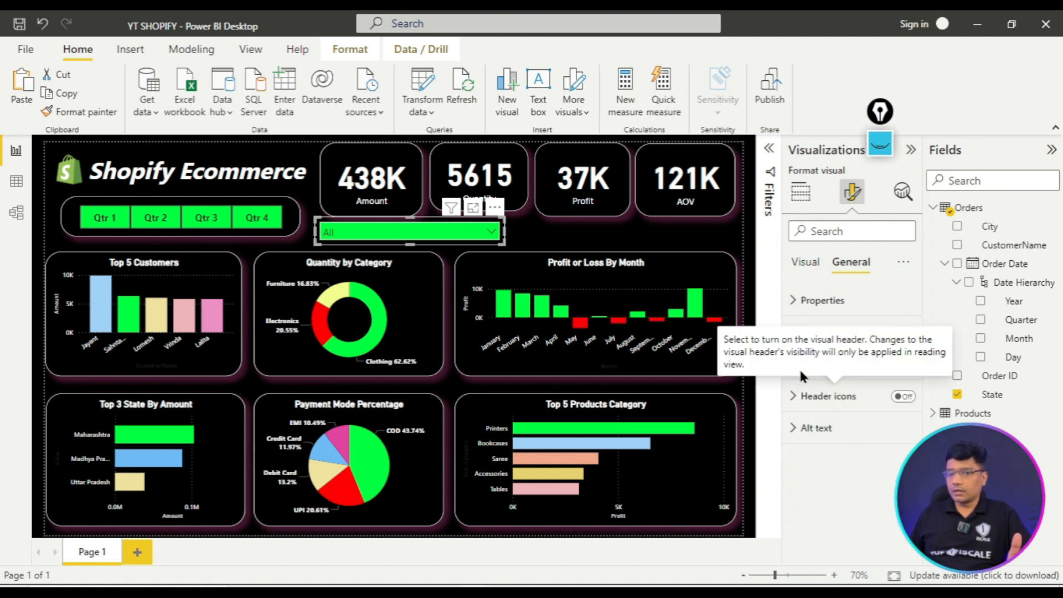
- Change the background color of the State slicer's values from green to light gray
left_click(803, 266)
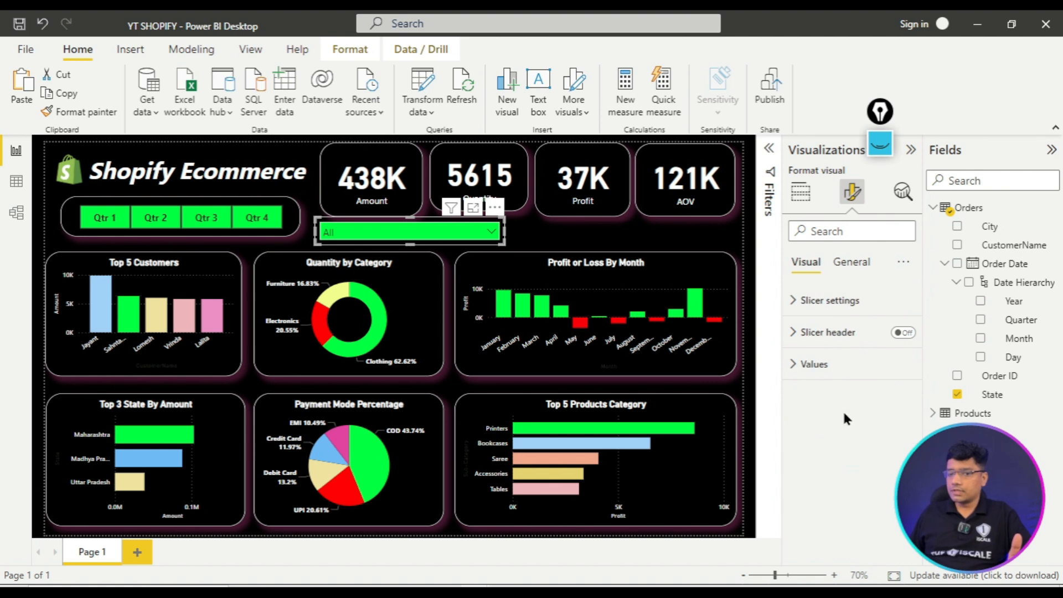
left_click(836, 371)
scroll(841, 438, "down", 2)
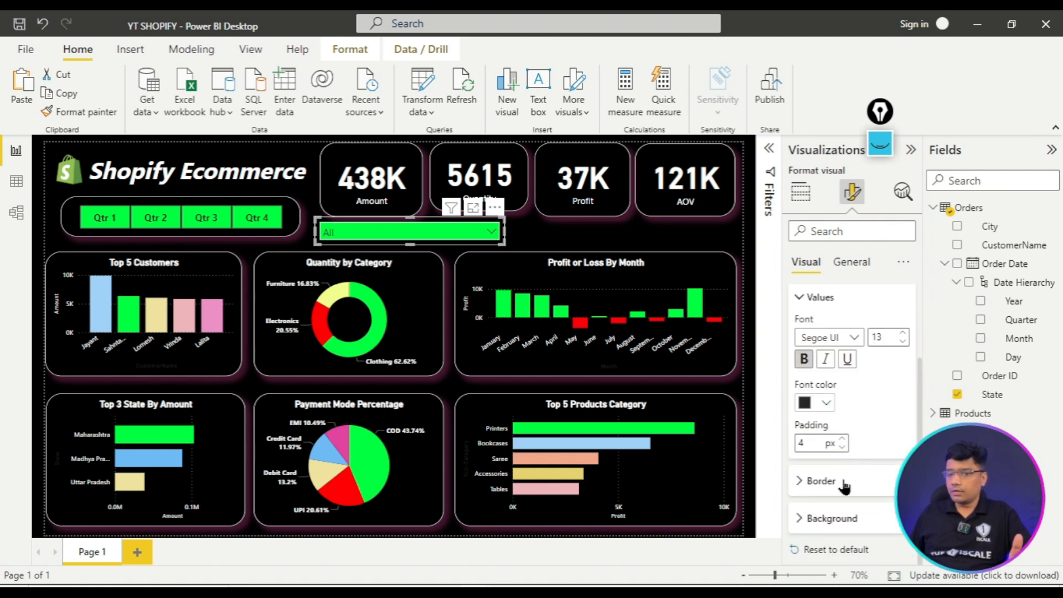
left_click(834, 518)
scroll(836, 520, "down", 1)
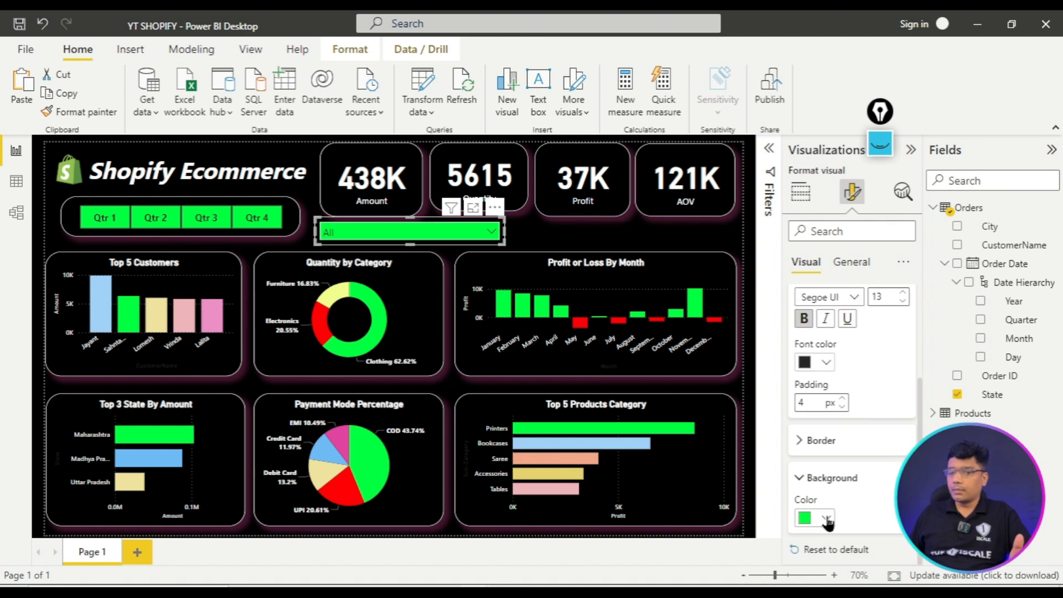
left_click(827, 520)
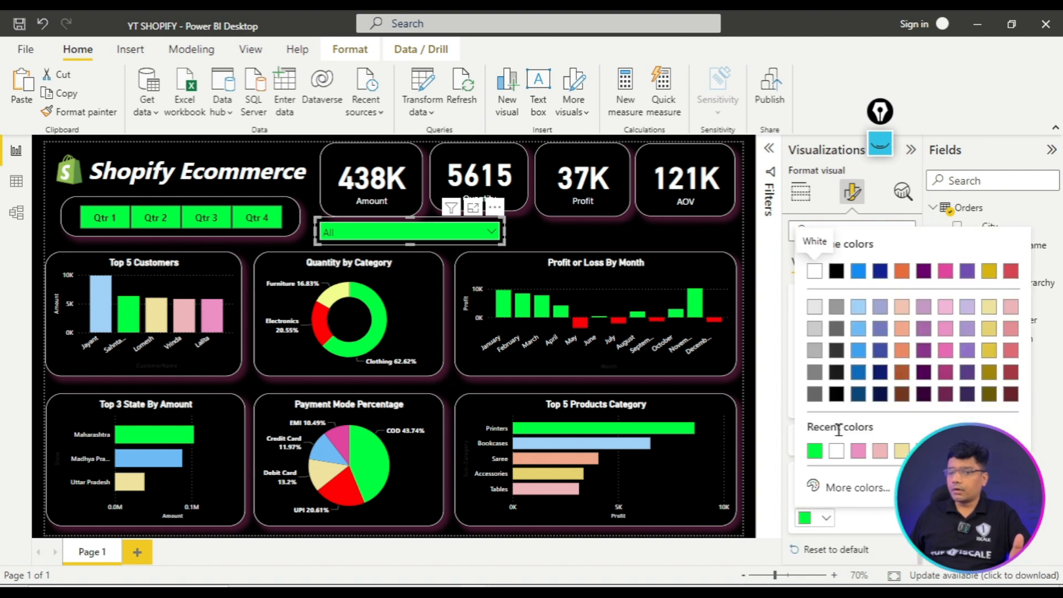
left_click(813, 316)
left_click(815, 319)
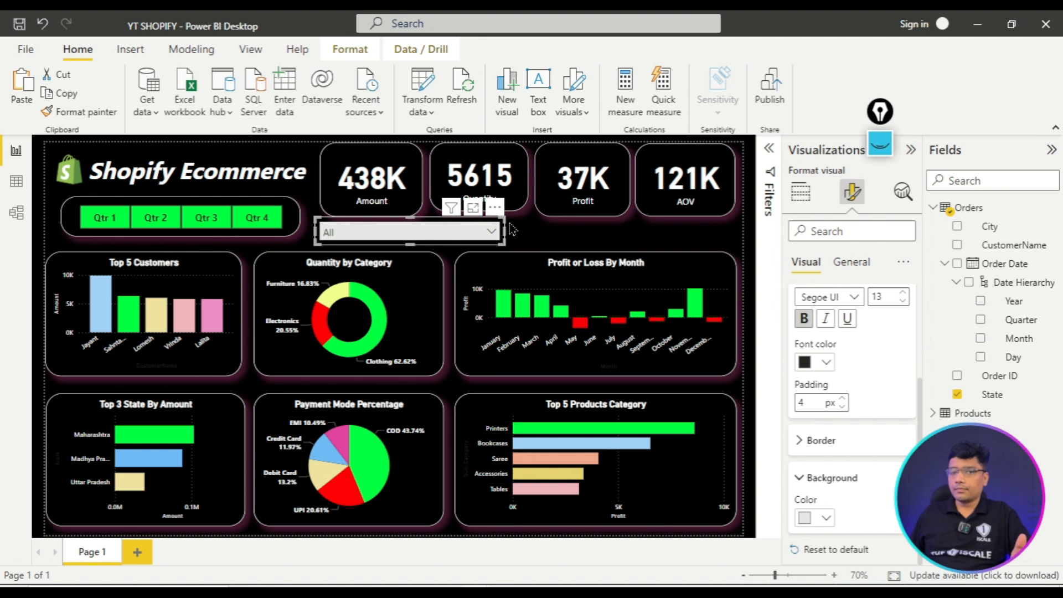
- Set the font size of the State slicer's values to 9 and check the state list by expanding and collapsing it
left_click(903, 297)
left_click(904, 302)
left_click(903, 302)
left_click(903, 302)
left_click(903, 302)
left_click(903, 301)
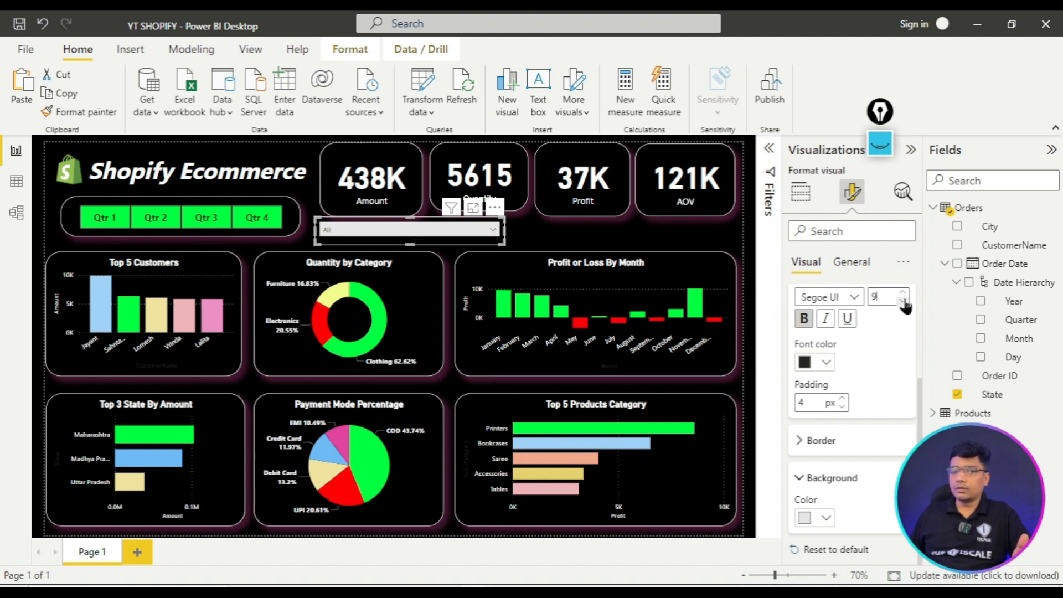
left_click(540, 243)
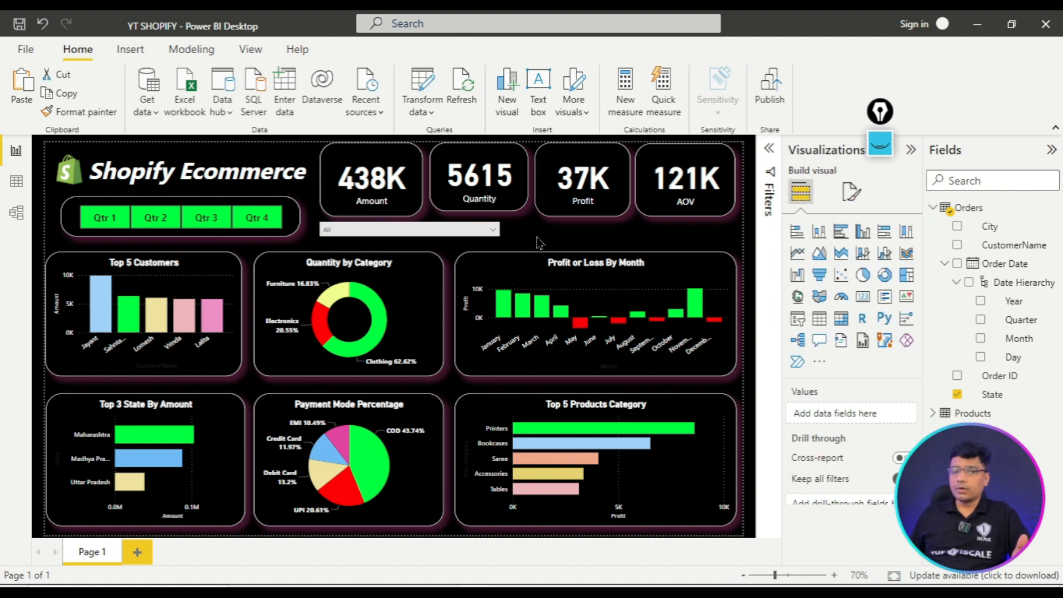
left_click(480, 243)
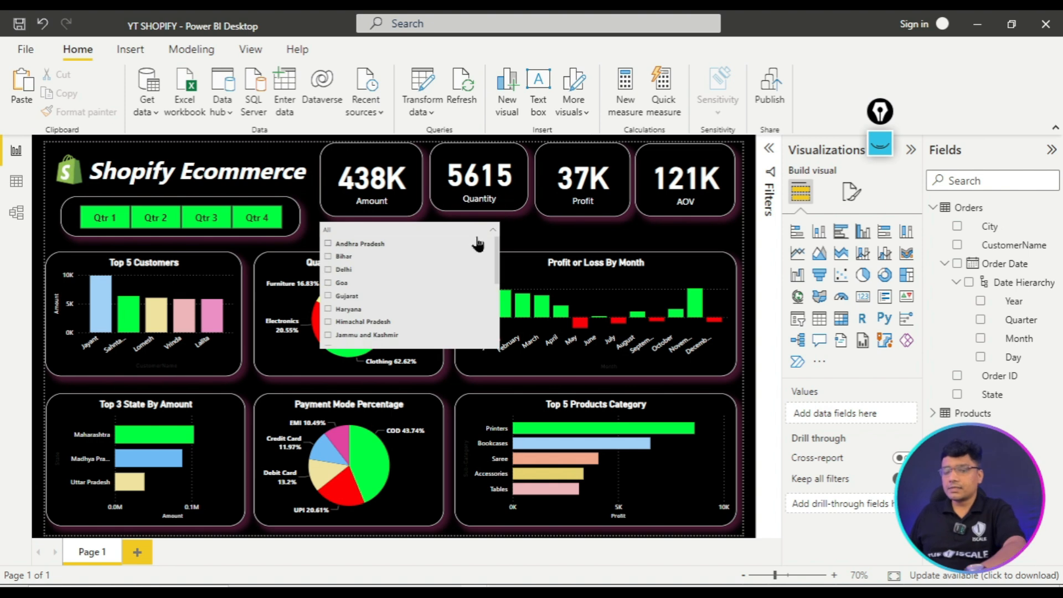
left_click(549, 239)
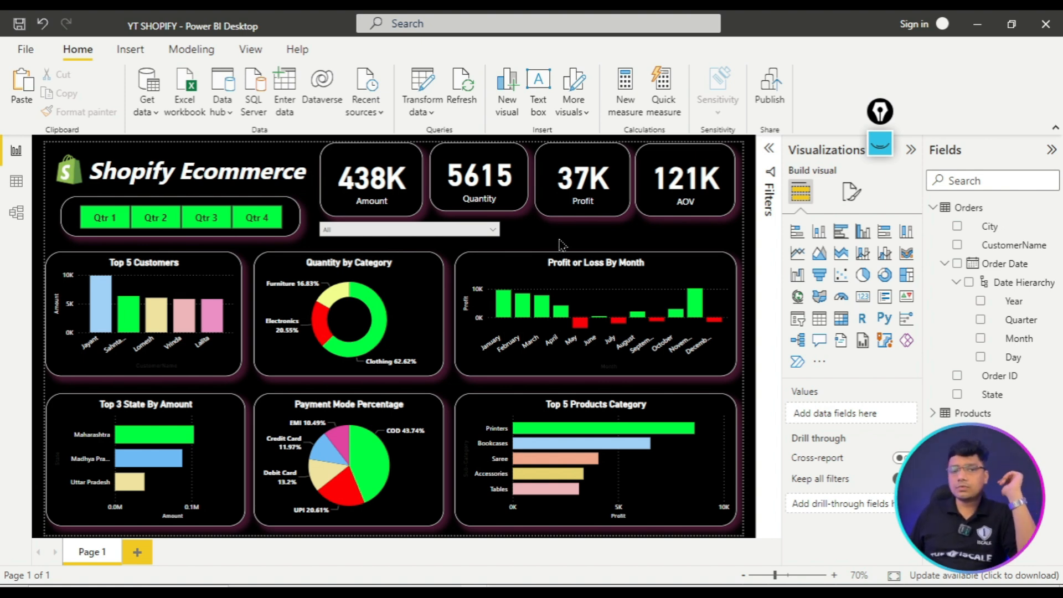
- Switch from the report to the data view of the Products table
left_click(15, 188)
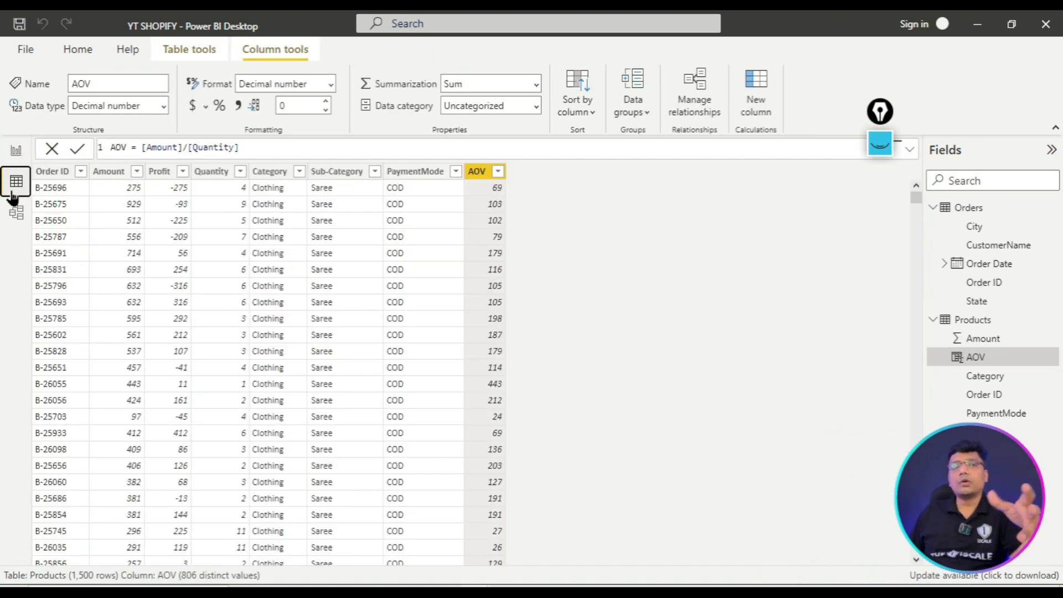